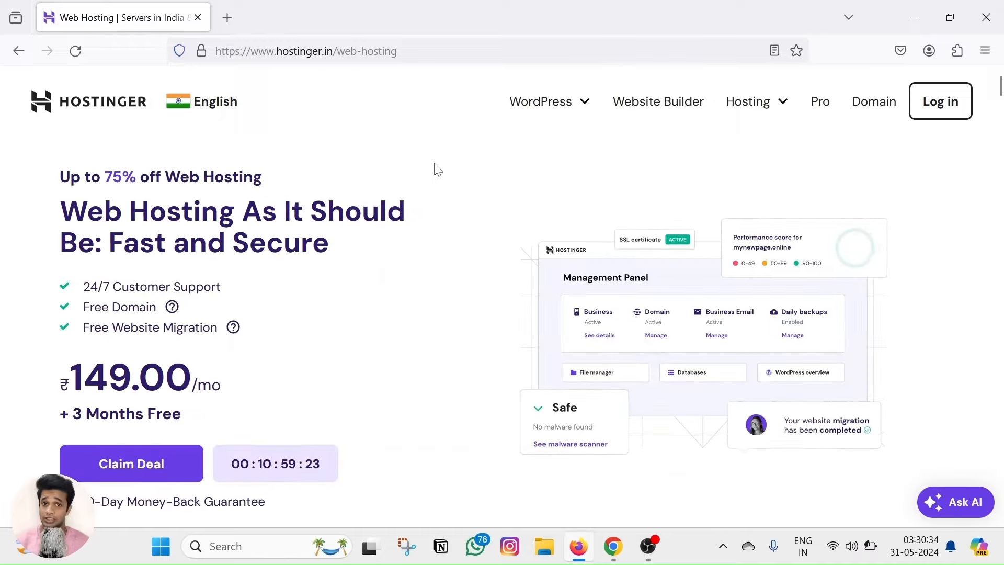
Close the AI sales assistant and add the Premium ₹149.00/mo hosting plan to the cart.
scroll(436, 168, down, 10)
scroll(443, 221, down, 3)
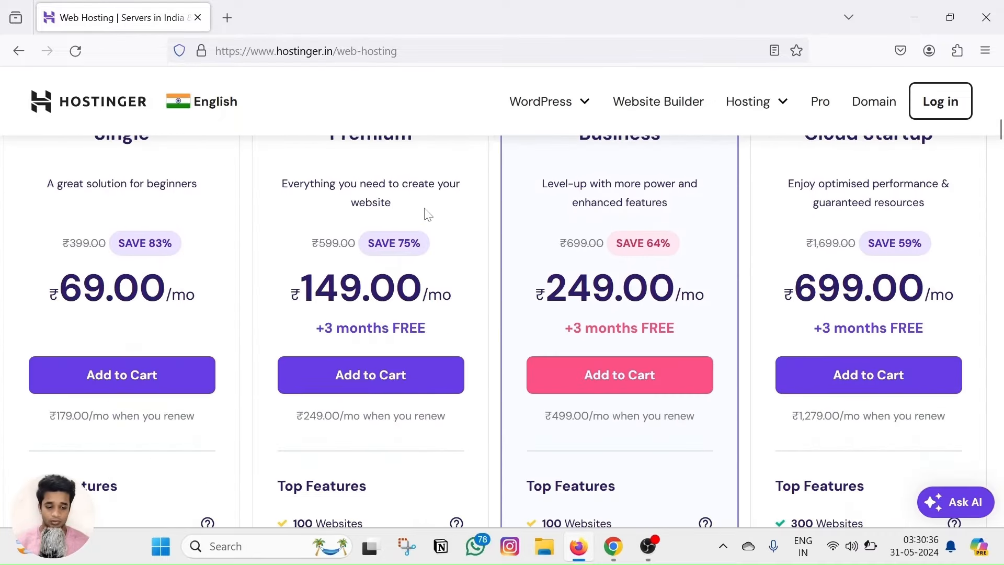
scroll(420, 231, up, 3)
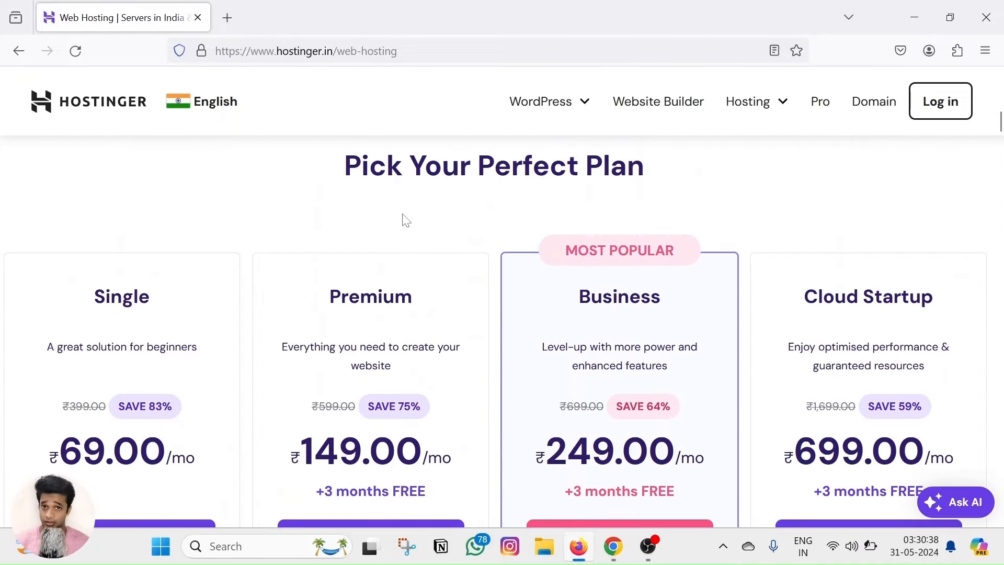
scroll(406, 219, down, 6)
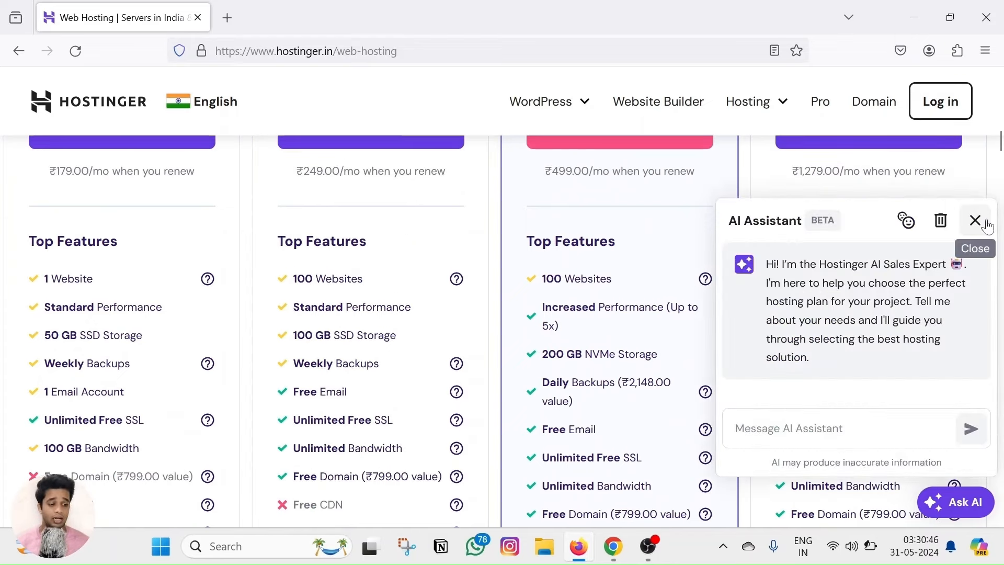
click(975, 220)
scroll(458, 270, down, 3)
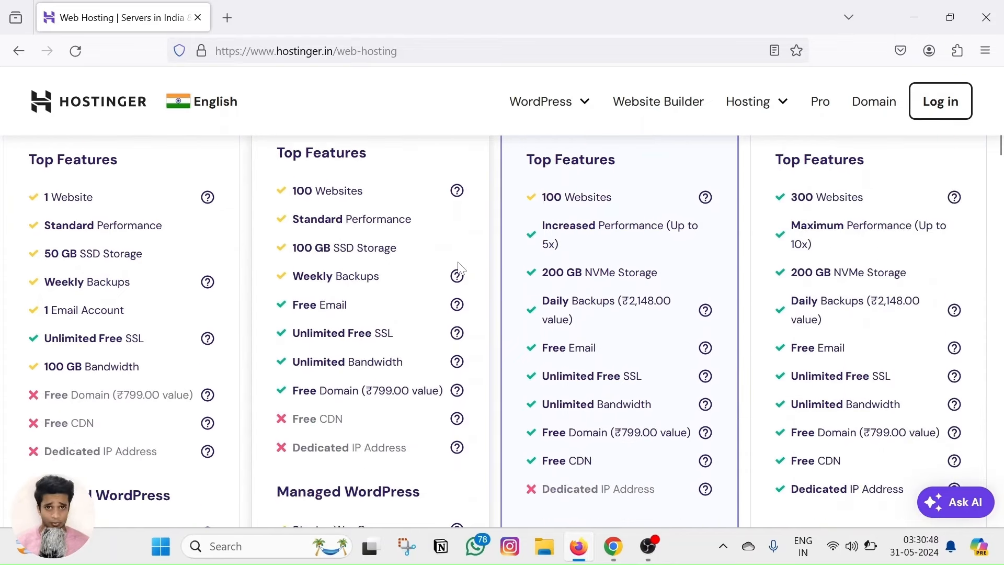
scroll(387, 246, up, 3)
scroll(361, 261, up, 3)
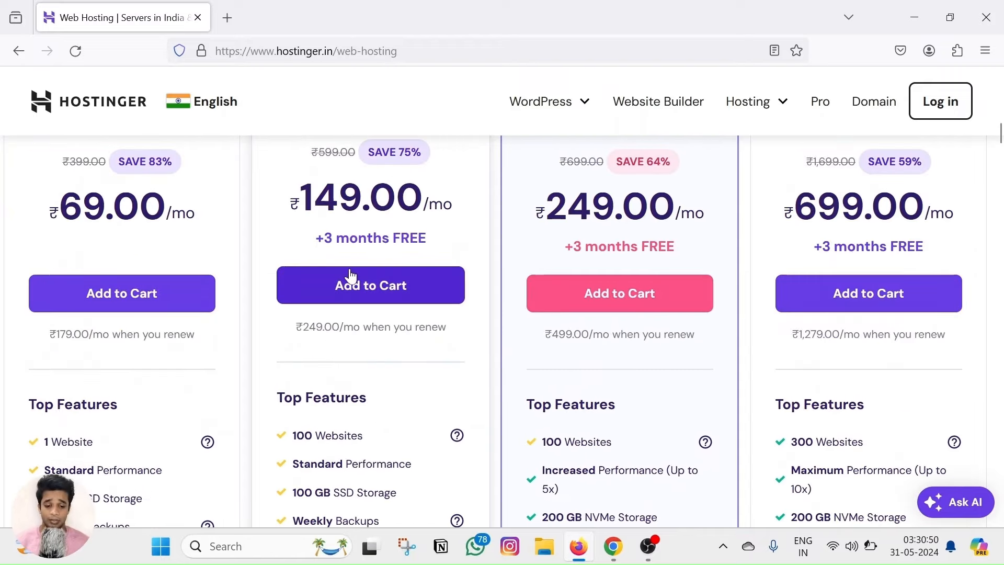
scroll(347, 285, up, 3)
scroll(347, 360, down, 2)
click(347, 361)
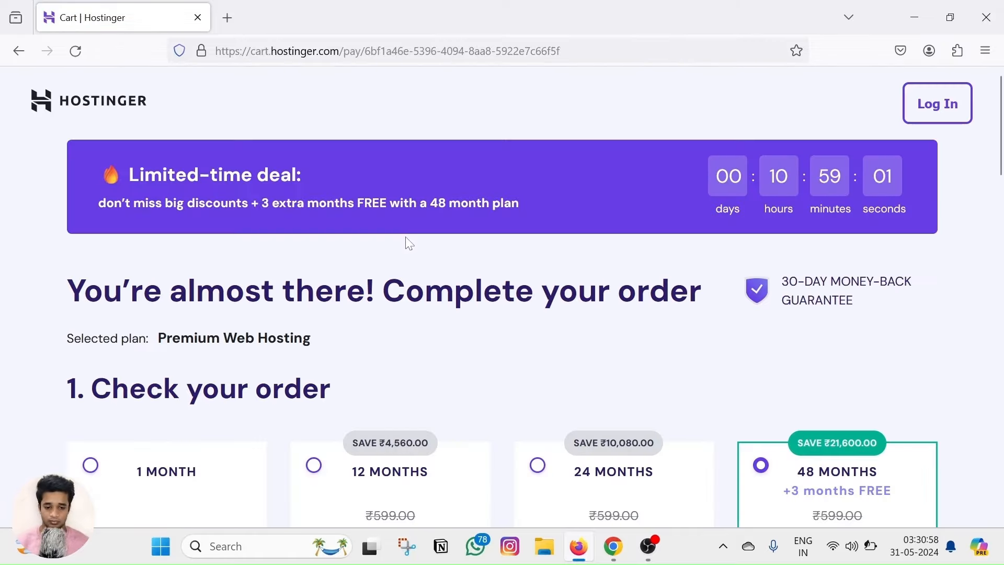
Switch the hosting order's billing period to 12 months.
scroll(406, 242, down, 5)
click(313, 222)
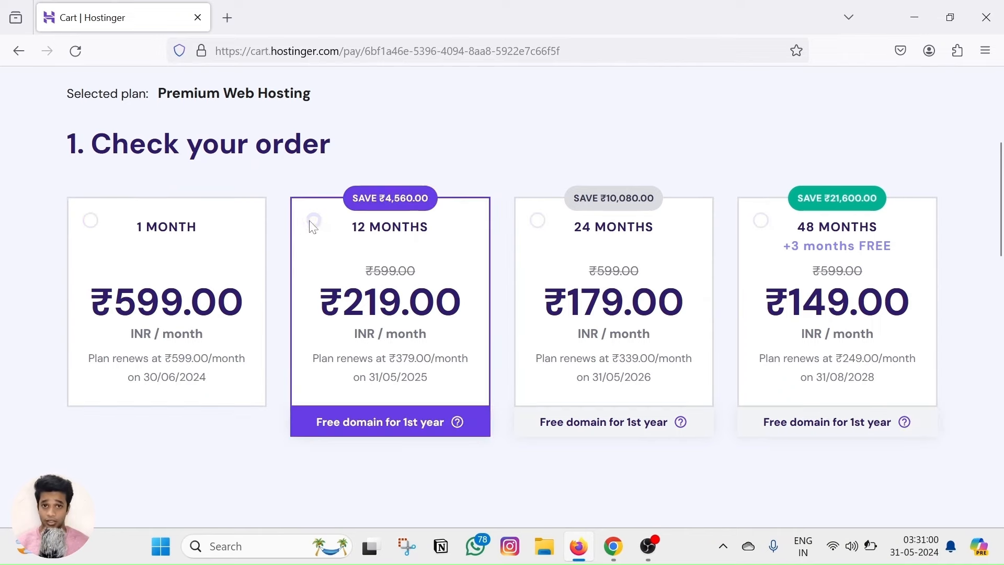
scroll(340, 251, down, 10)
scroll(366, 251, down, 12)
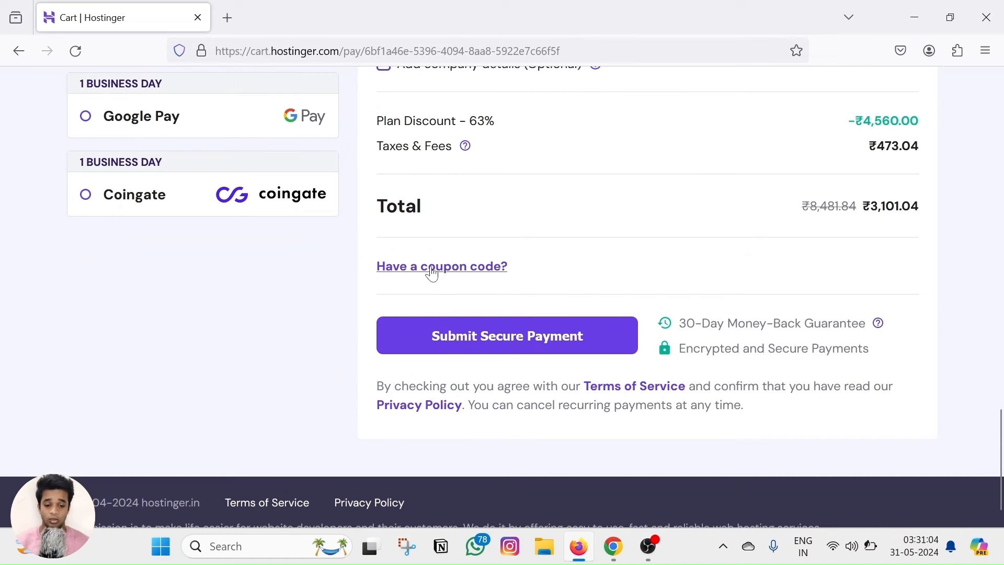
Apply a coupon code, lowering the order total from ₹3,101.04 to ₹2,790.94.
click(439, 269)
click(459, 320)
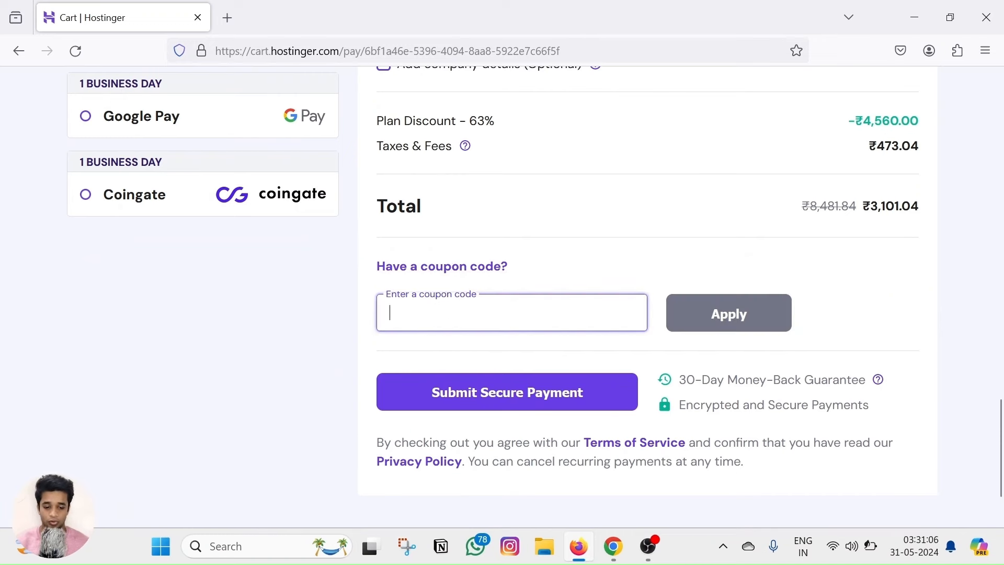
text(HA10)
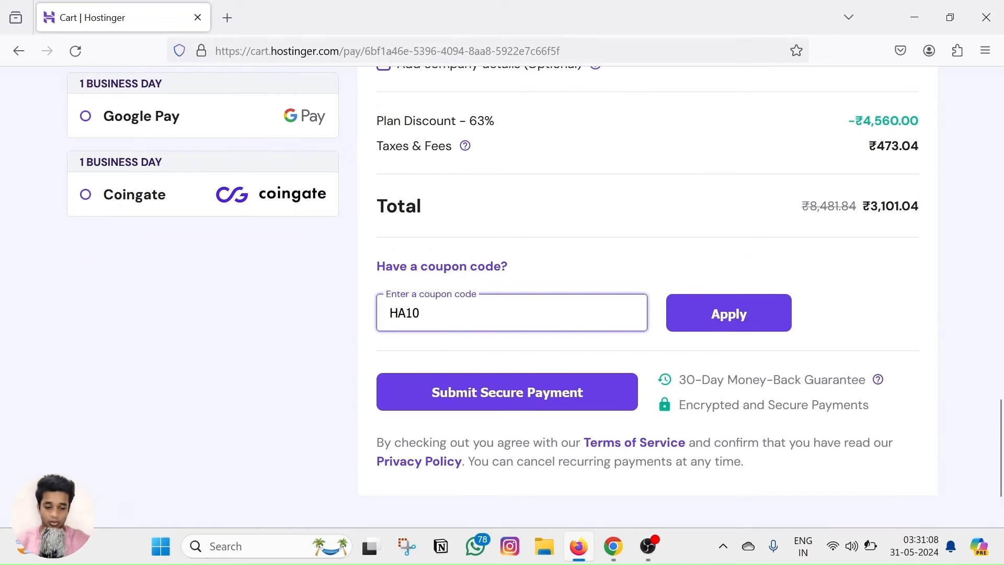
drag(933, 250, 815, 268)
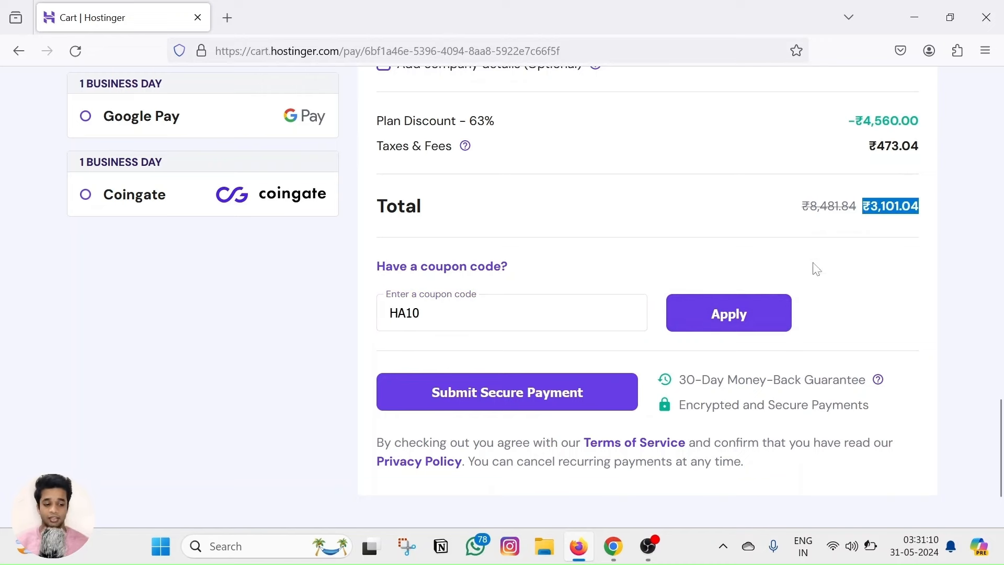
click(761, 313)
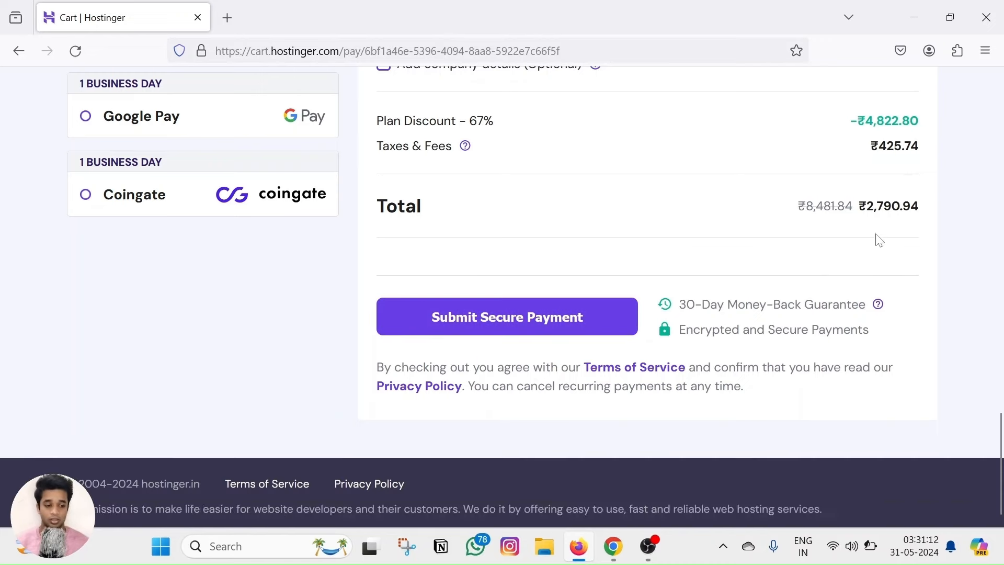
drag(863, 211, 928, 214)
click(904, 260)
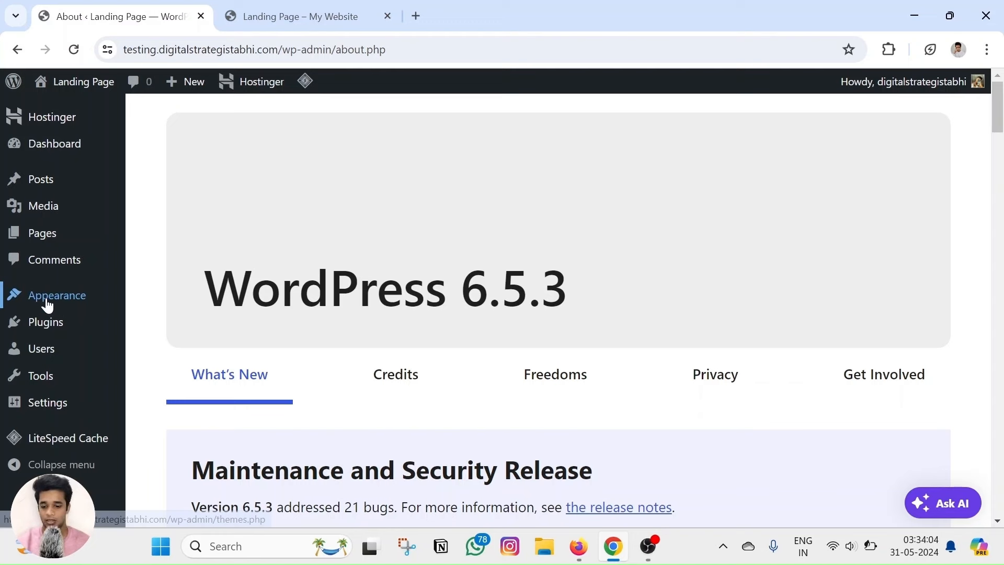
Search the theme directory for 'blocksy' and install the Blocksy theme.
mouse_move(48, 299)
click(150, 306)
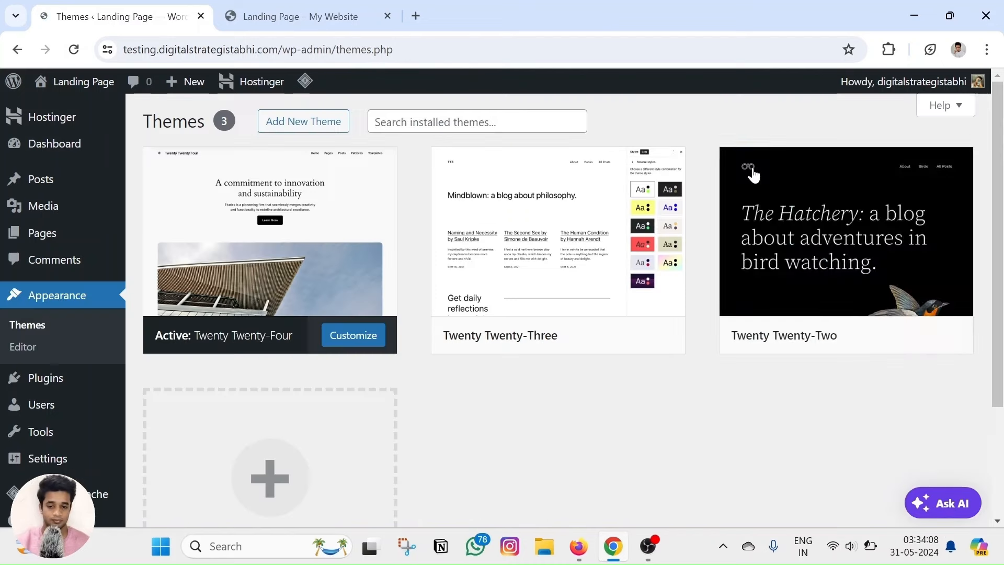
click(339, 126)
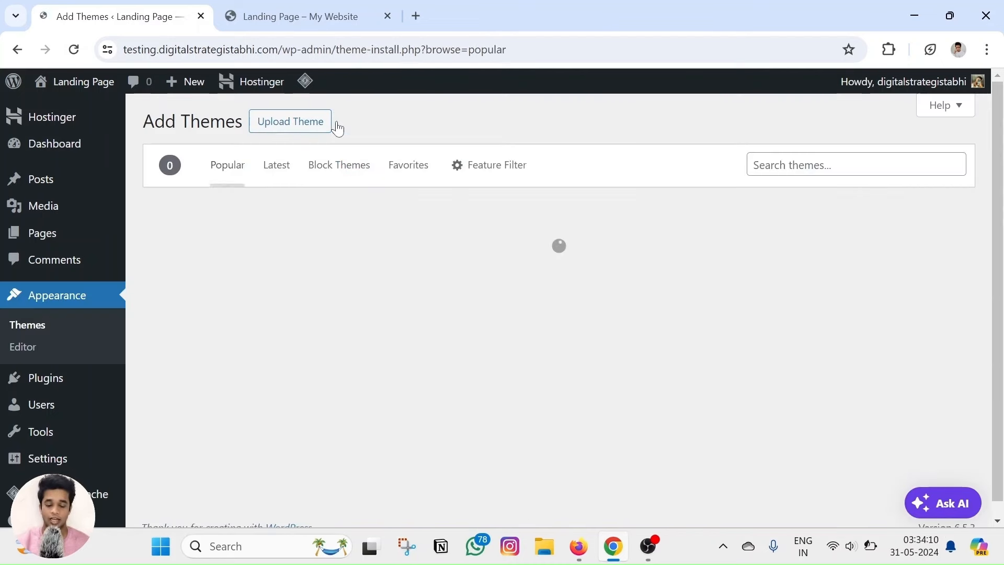
click(815, 165)
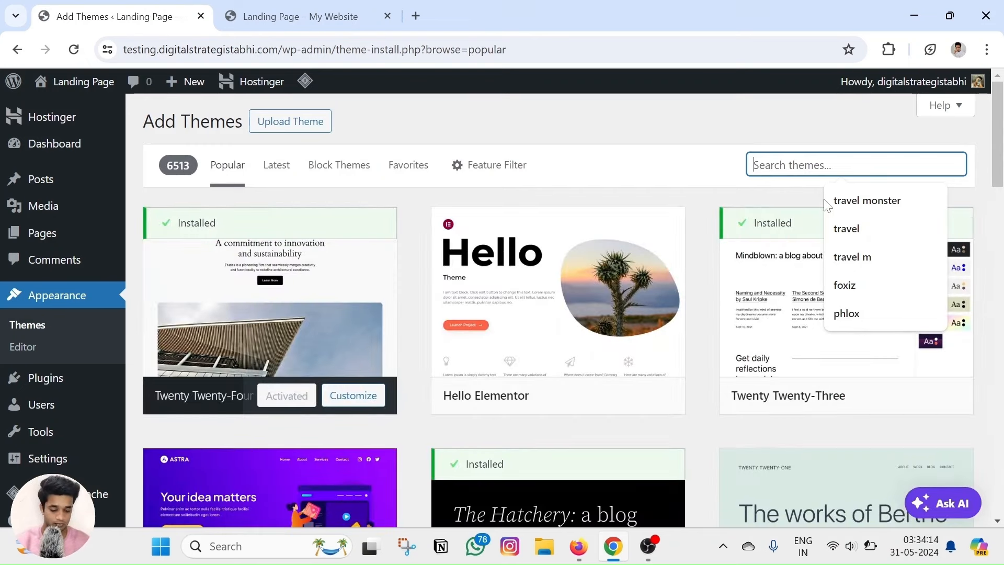
text(blovkxy)
key(BackSpace)
key(BackSpace)
key(BackSpace)
key(BackSpace)
text(ck)
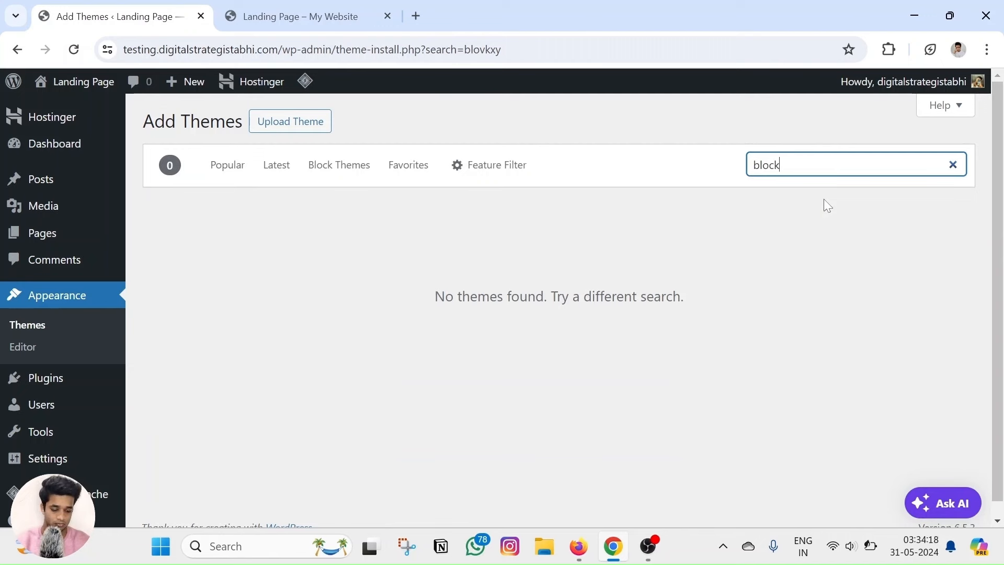
text(sy)
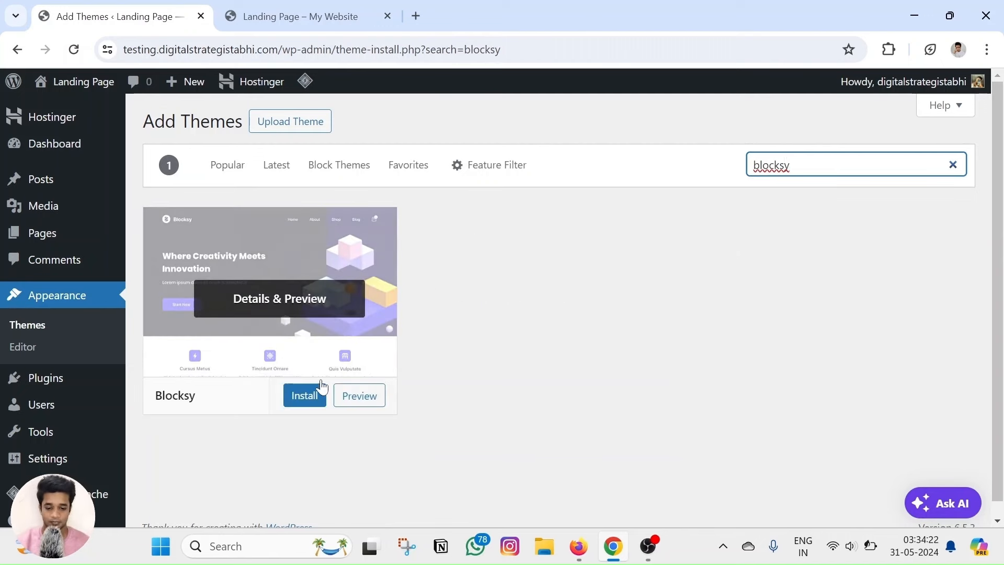
click(314, 399)
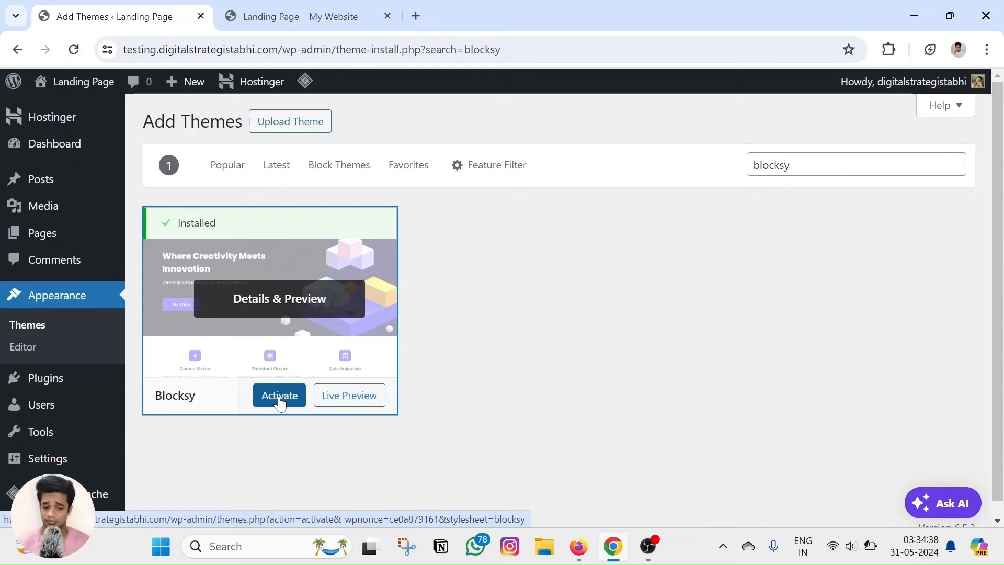
Activate the Blocksy theme and review the Themes page.
click(280, 402)
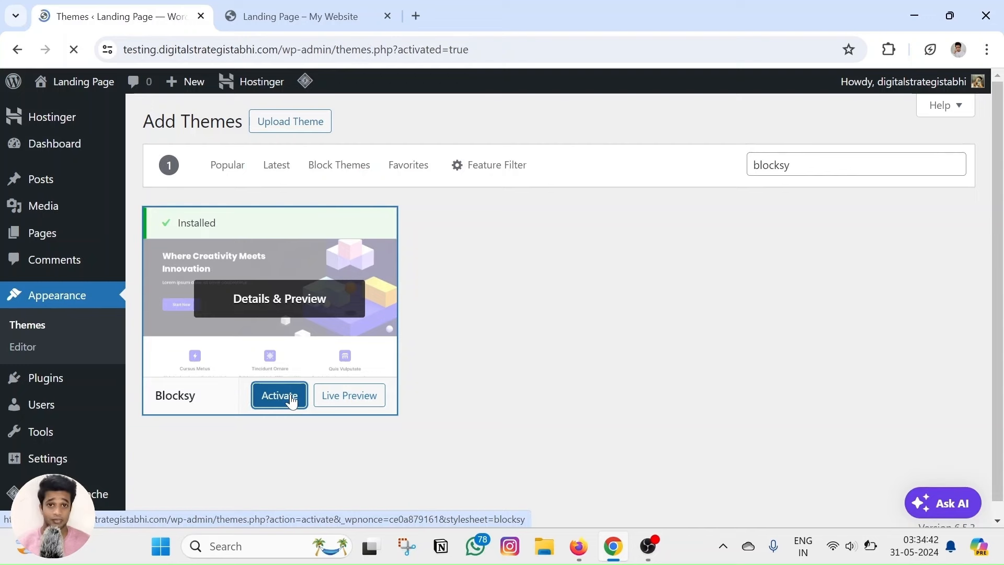
scroll(298, 366, down, 6)
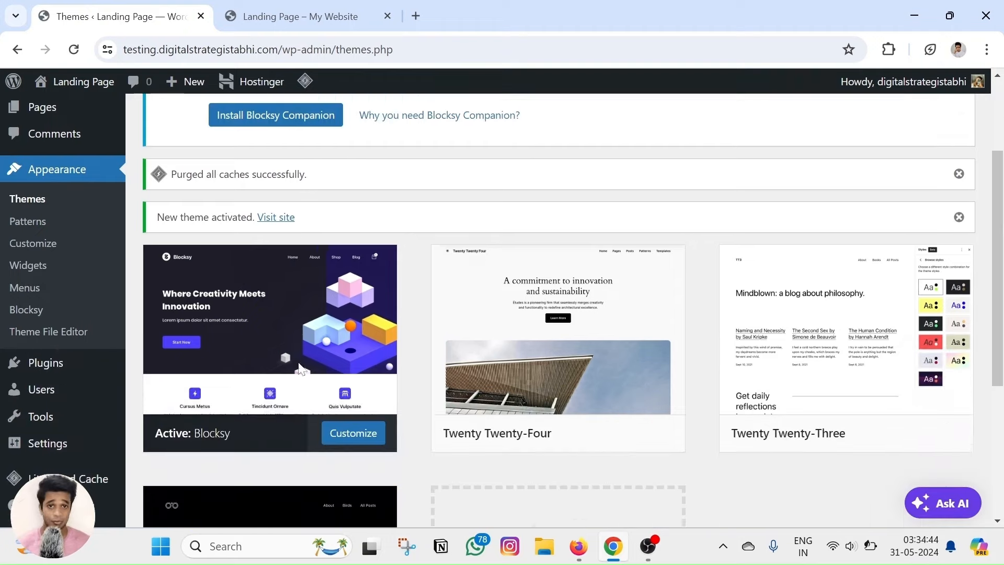
scroll(299, 369, down, 1)
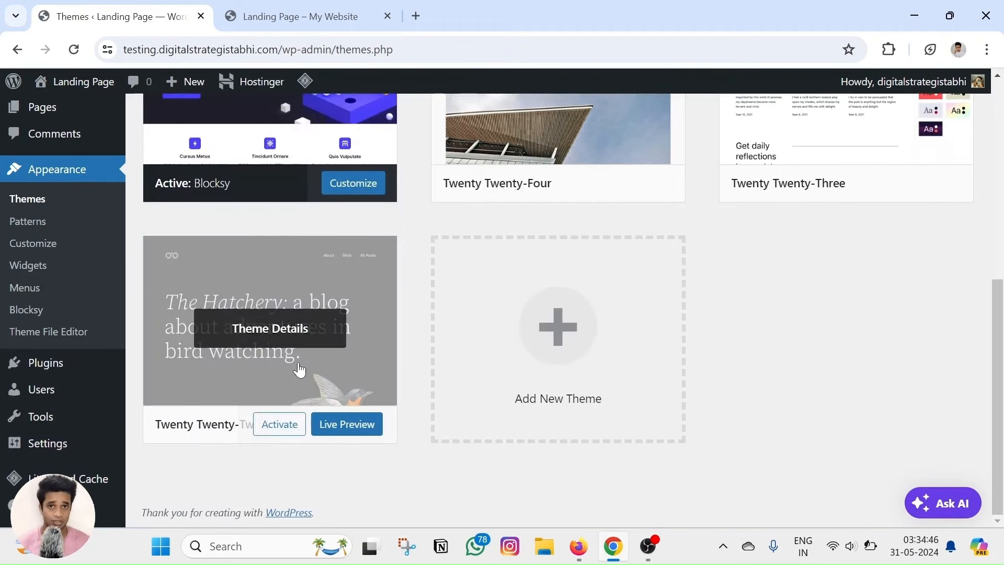
scroll(296, 366, up, 7)
scroll(282, 361, down, 3)
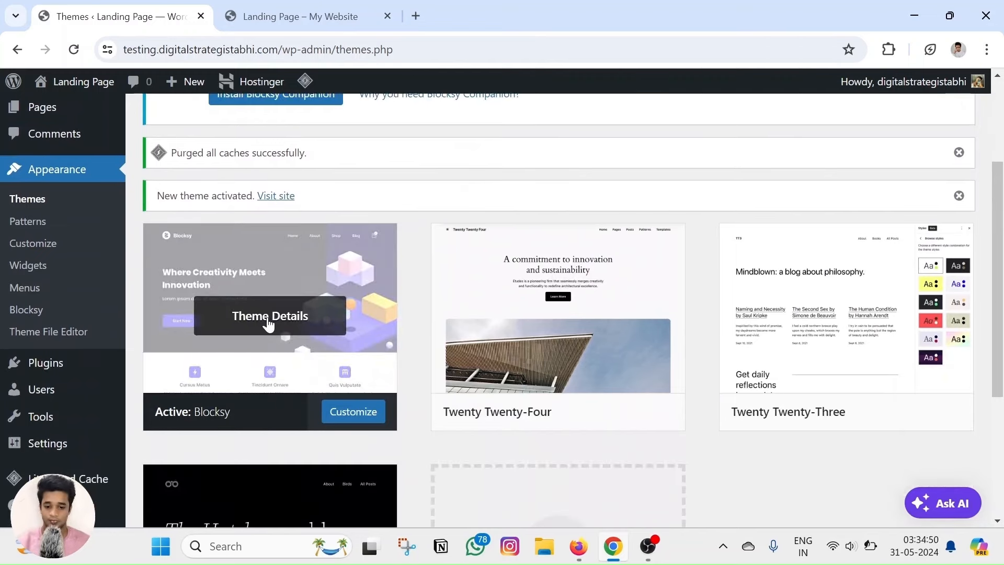
scroll(269, 320, up, 2)
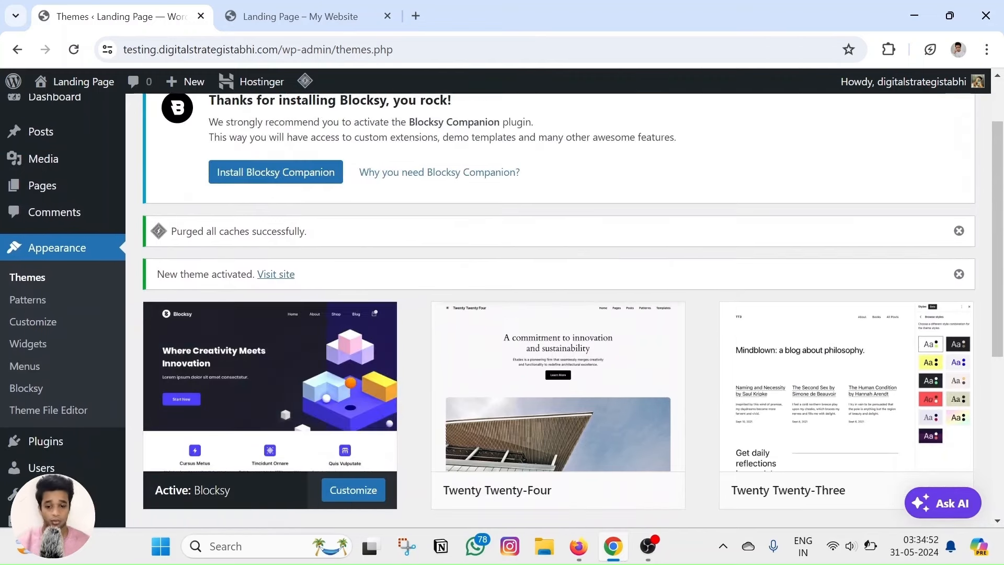
scroll(70, 246, up, 1)
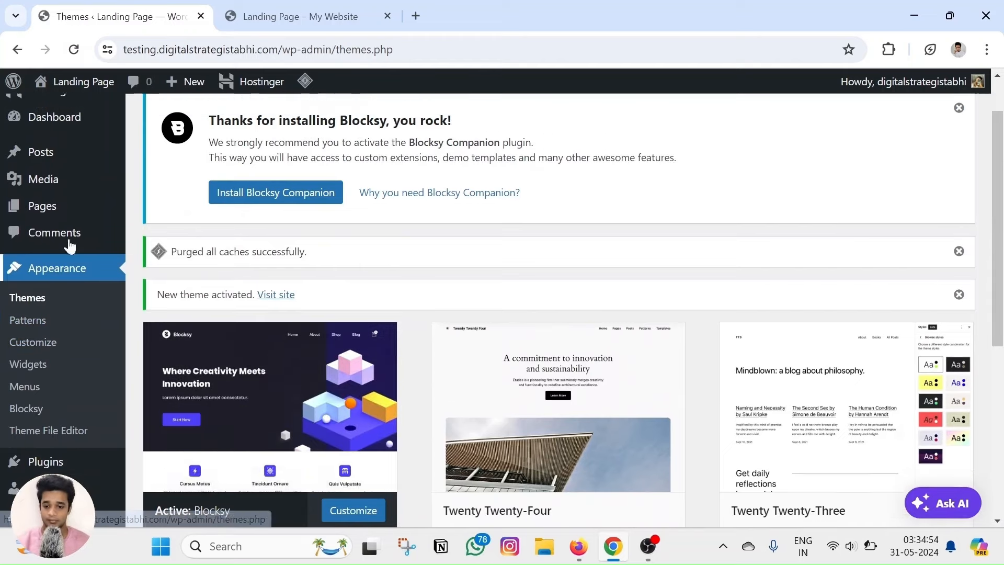
scroll(69, 245, up, 1)
Go to Plugins > Add New Plugin and focus the plugin search field.
mouse_move(51, 239)
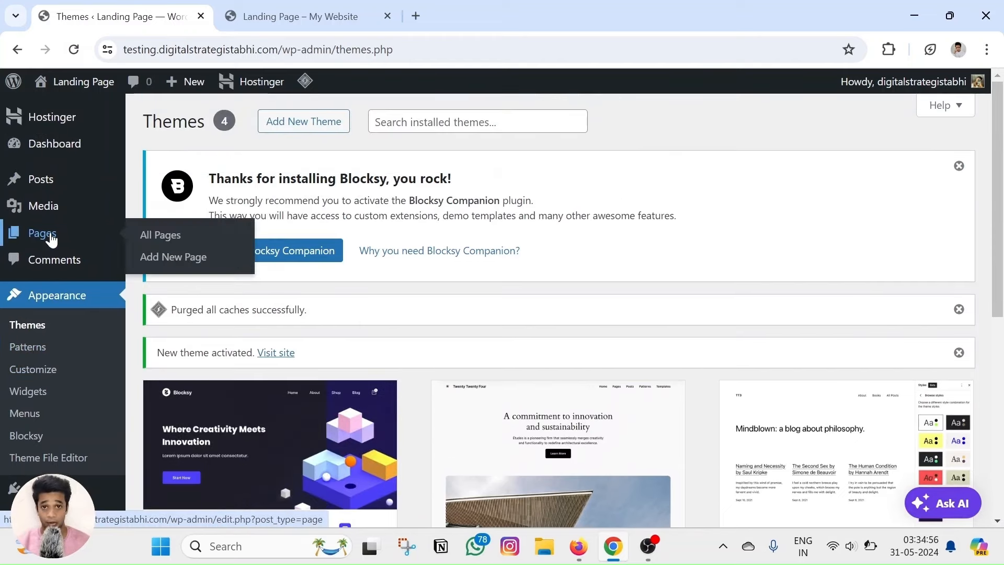
scroll(49, 230, down, 5)
mouse_move(55, 372)
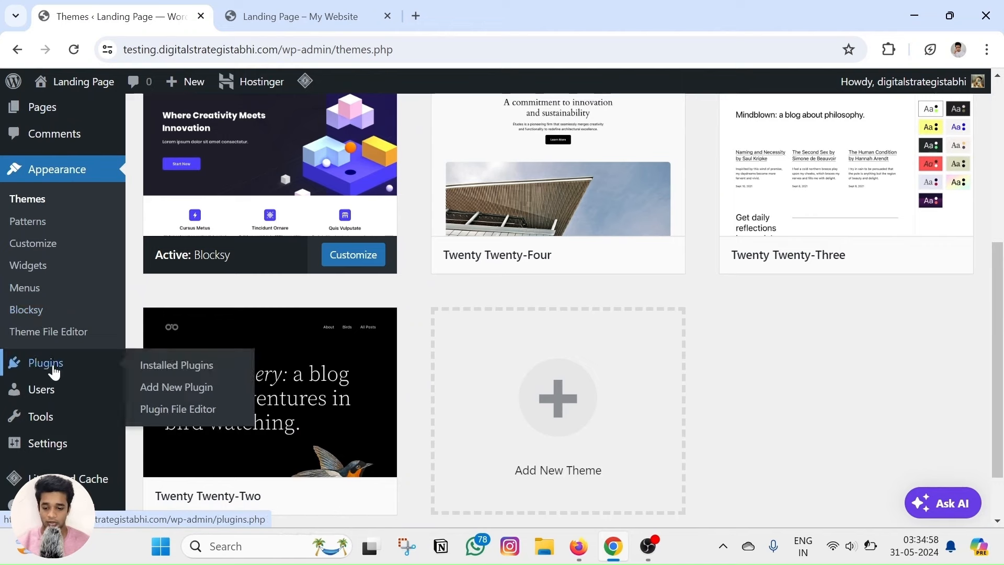
click(158, 386)
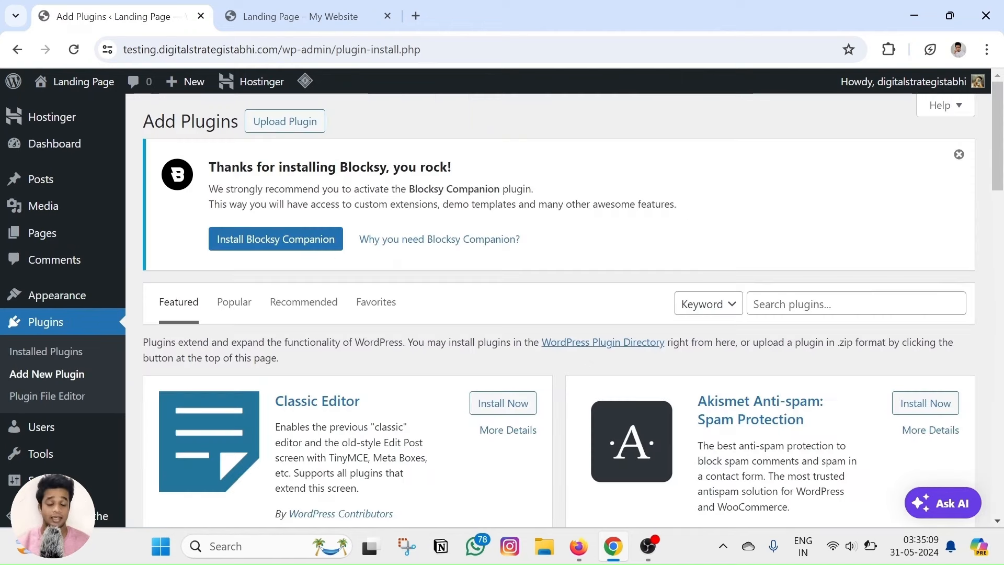
click(805, 304)
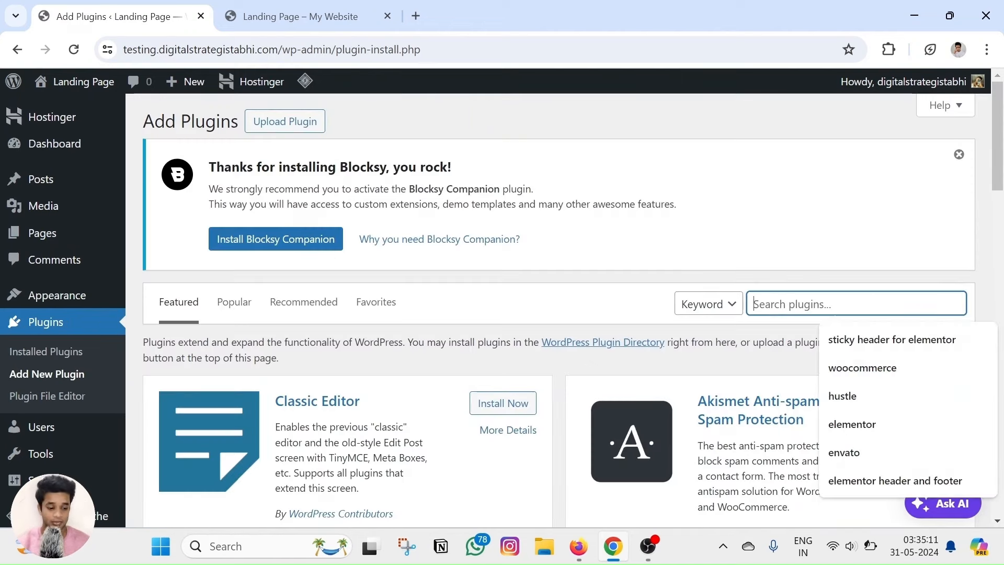
Search plugins for 'elementor', then install and activate Elementor Website Builder.
click(842, 422)
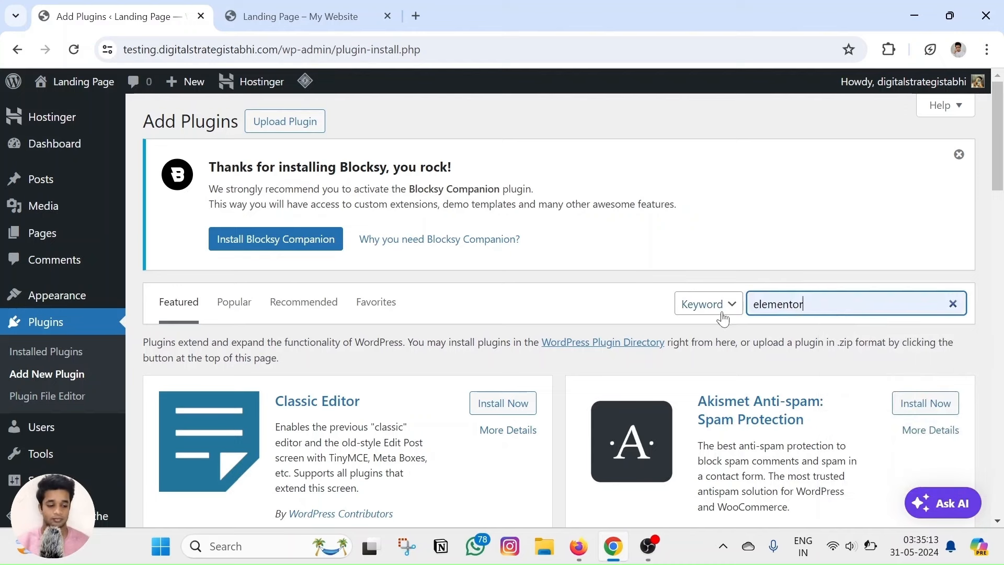
click(959, 155)
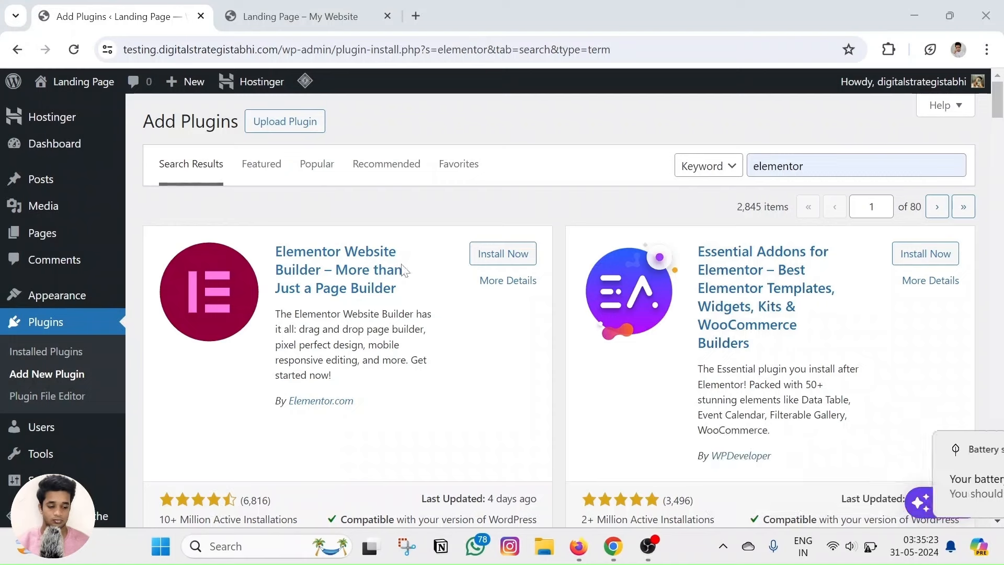
click(490, 256)
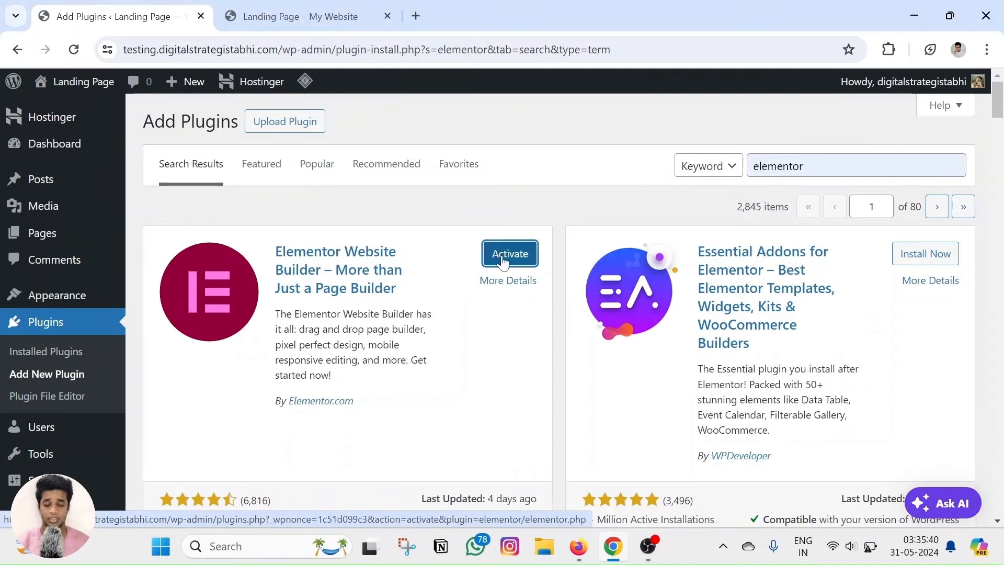
click(502, 256)
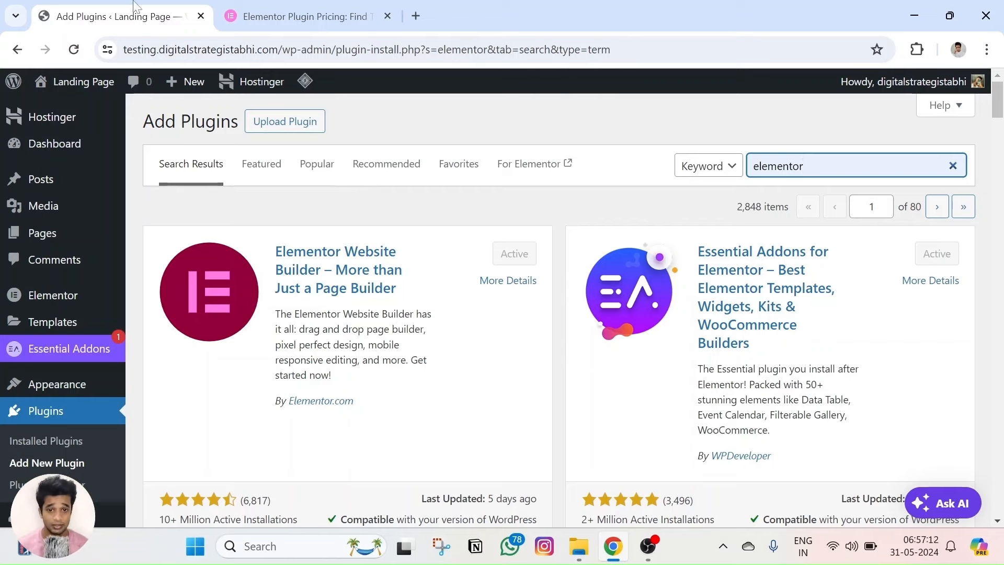
click(303, 16)
scroll(386, 287, up, 5)
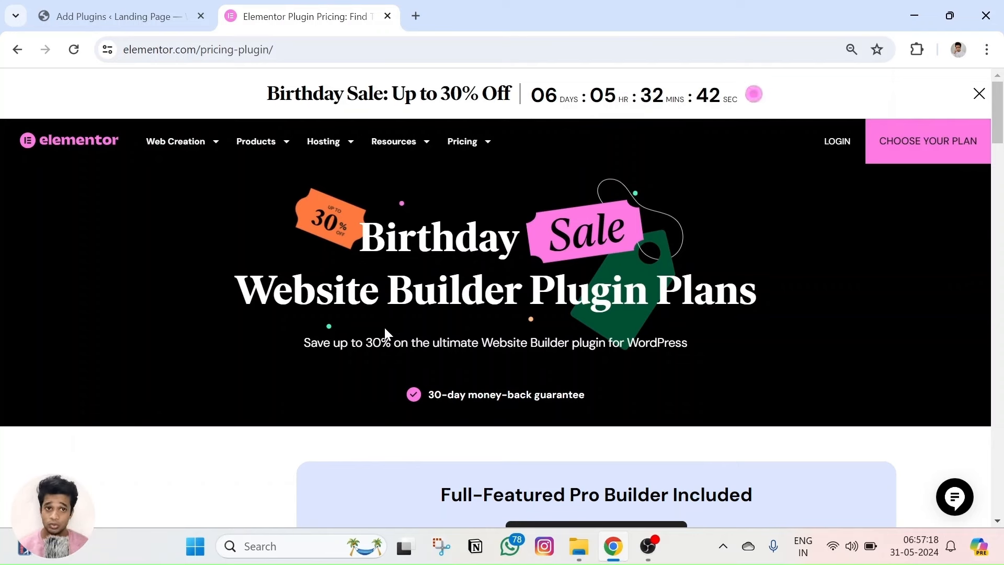
scroll(384, 327, down, 9)
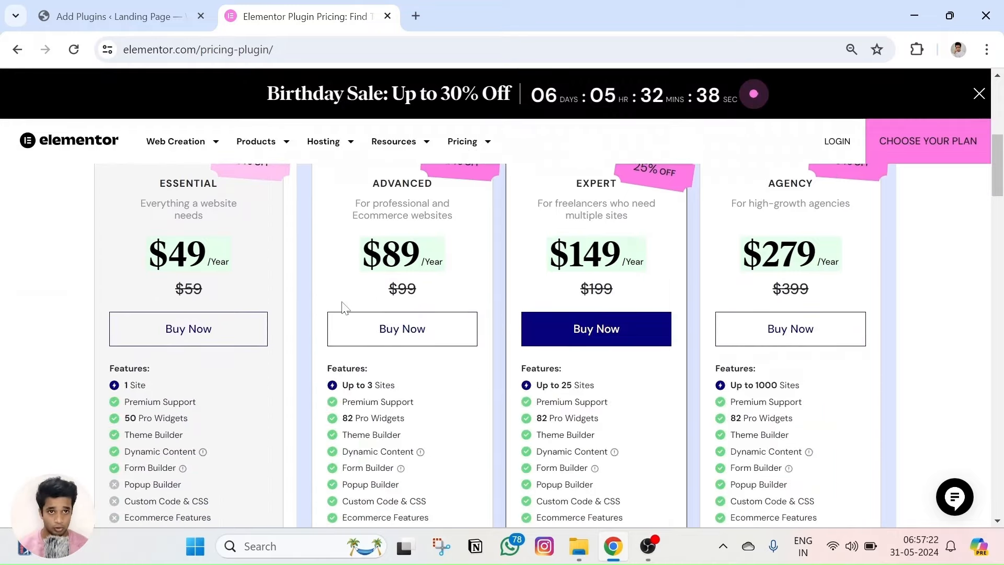
drag(174, 289, 211, 296)
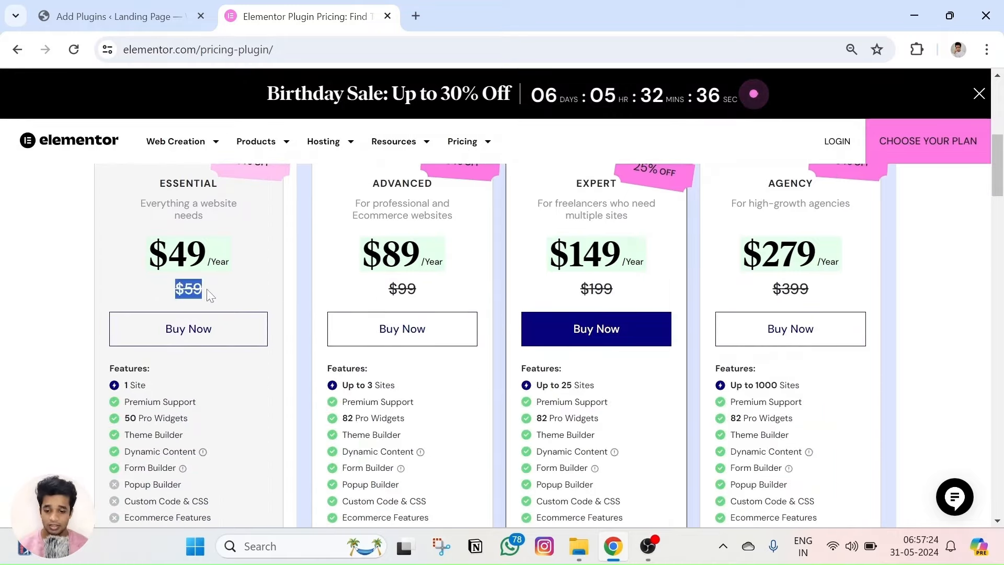
drag(385, 288, 426, 296)
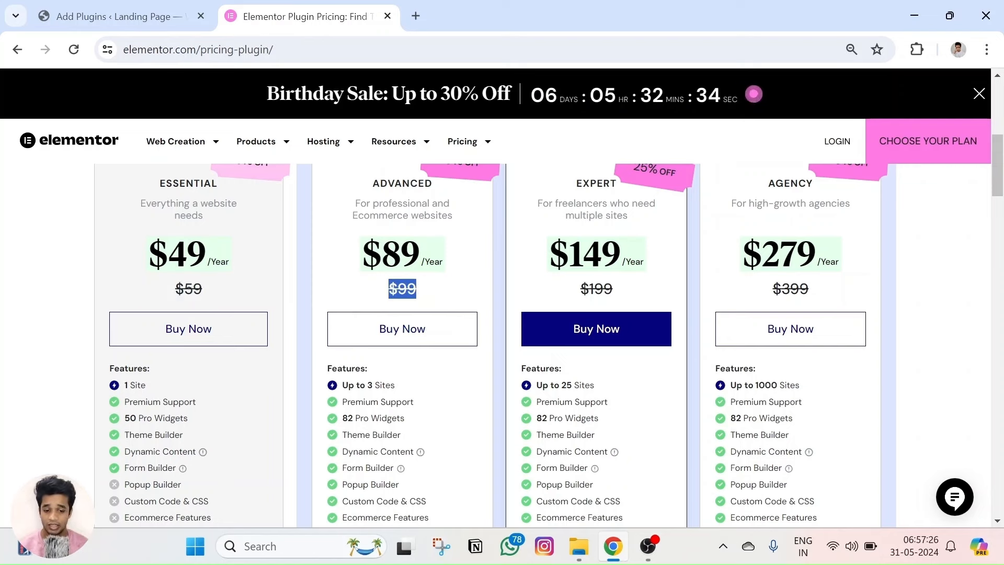
drag(593, 289, 641, 297)
drag(771, 289, 851, 294)
click(857, 296)
scroll(773, 317, up, 3)
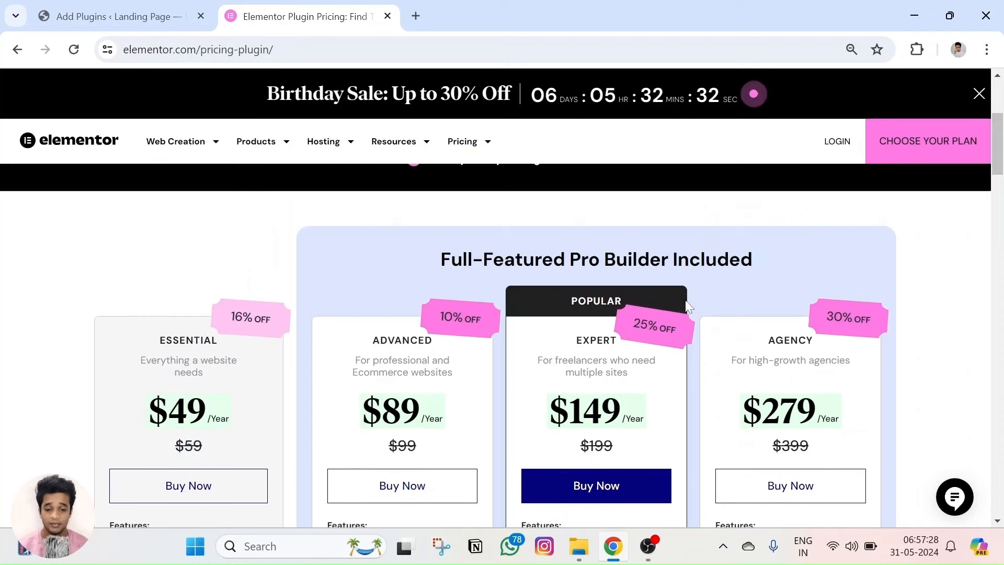
scroll(439, 282, up, 1)
scroll(202, 341, down, 2)
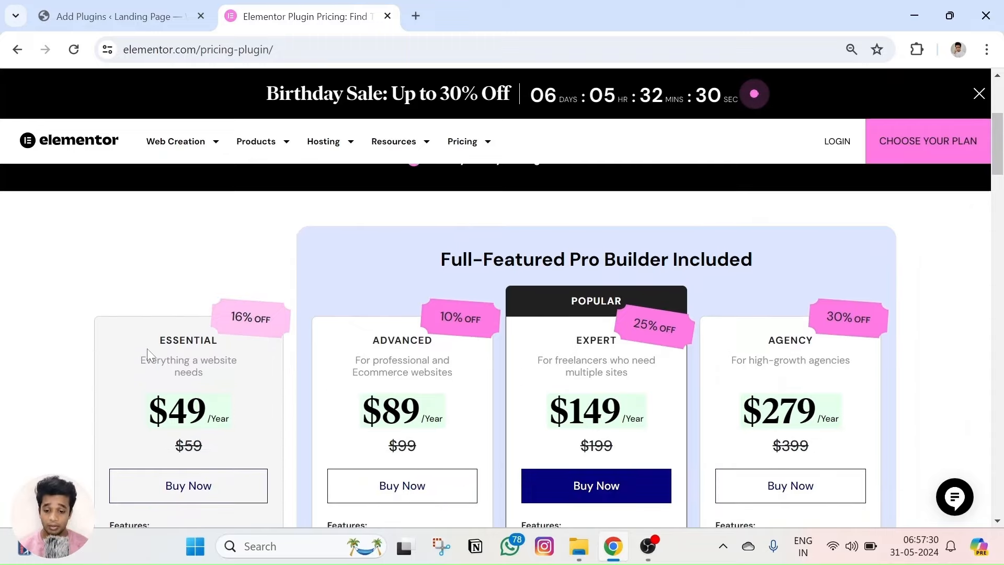
drag(147, 335, 212, 341)
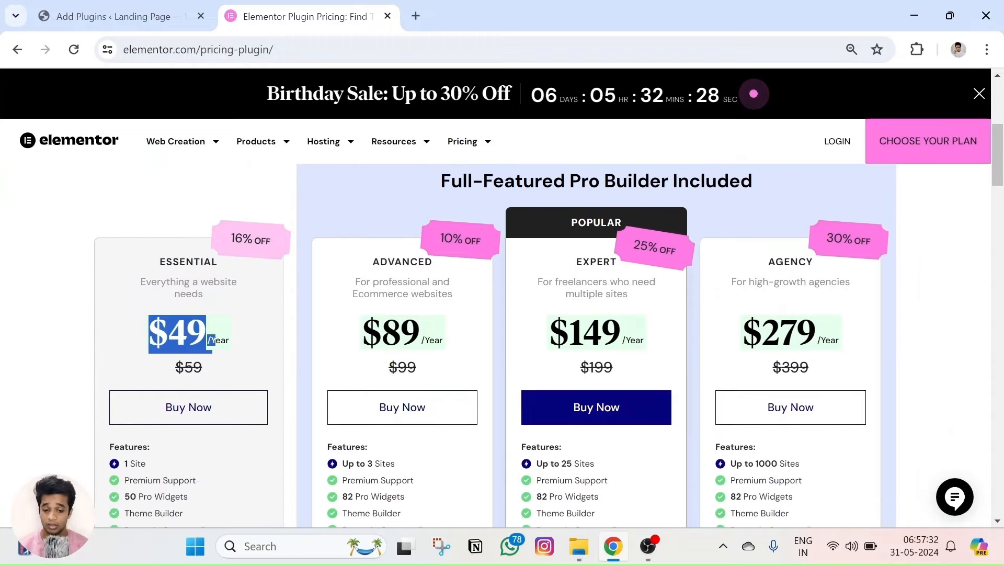
click(212, 341)
drag(361, 335, 439, 332)
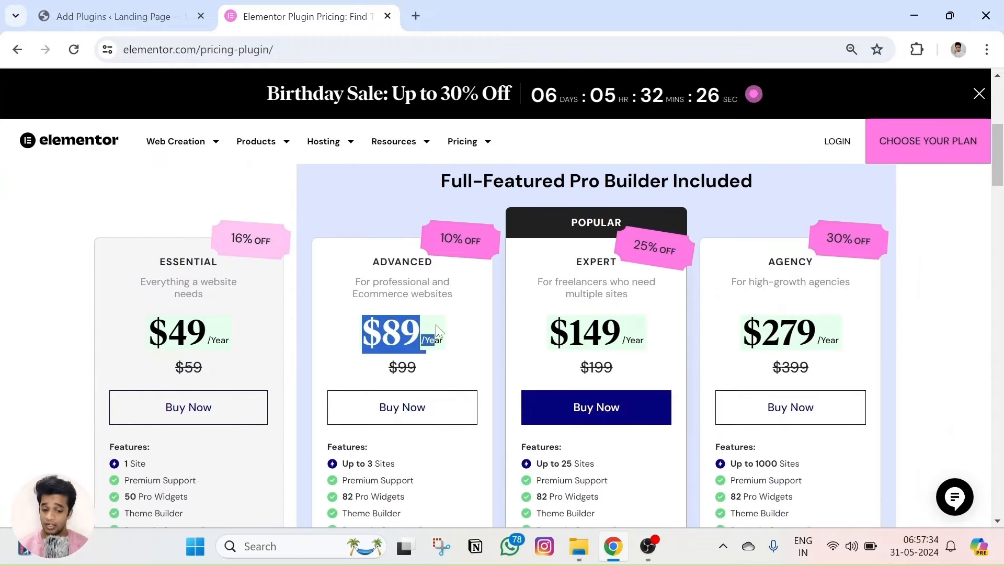
drag(579, 368, 615, 367)
drag(582, 334, 649, 341)
click(661, 314)
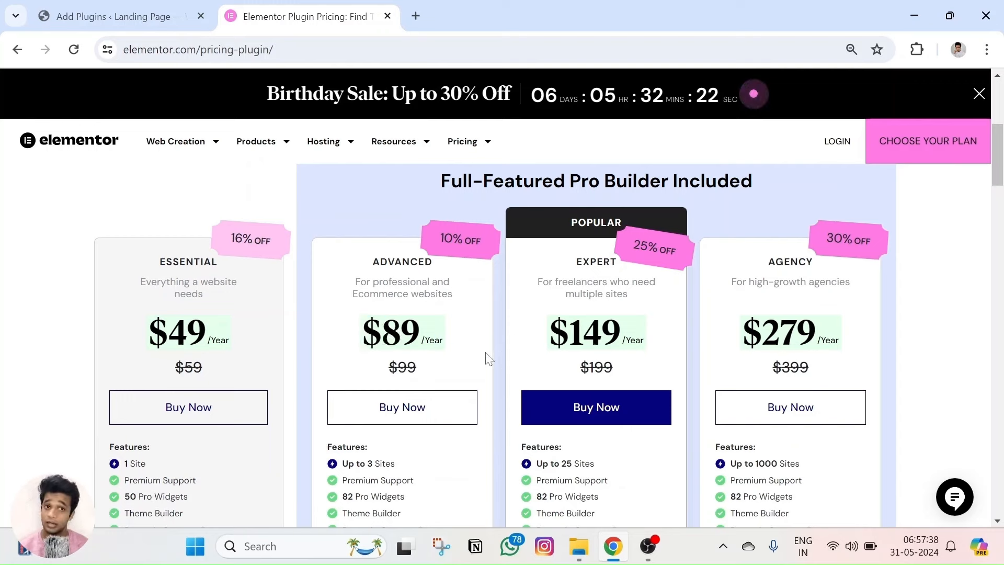
drag(146, 335, 234, 346)
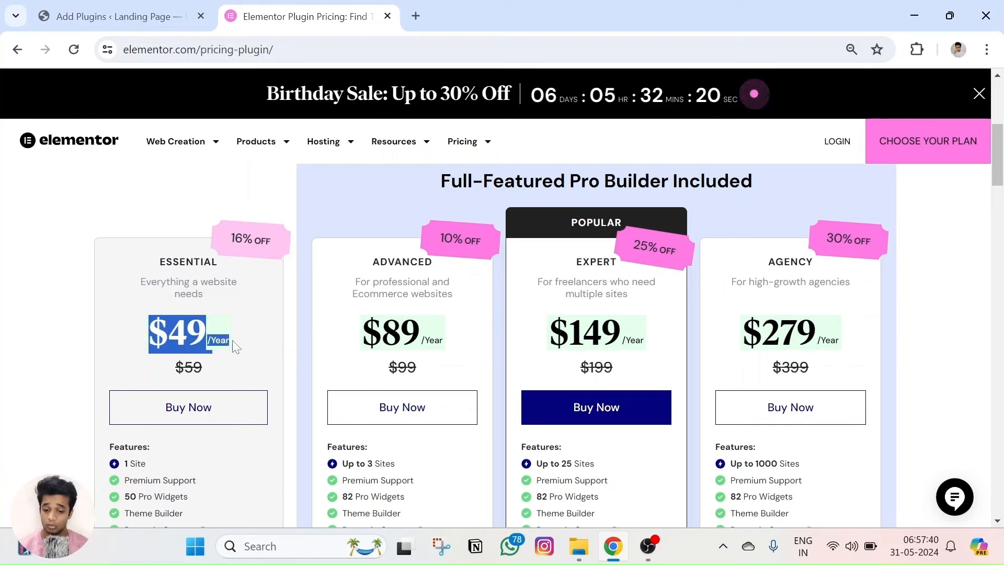
drag(362, 333, 445, 340)
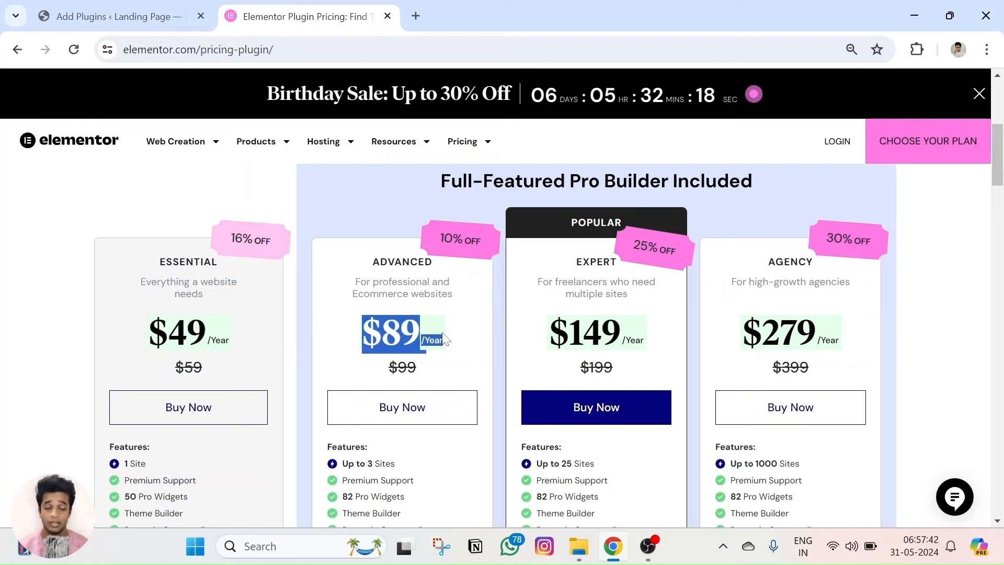
click(444, 334)
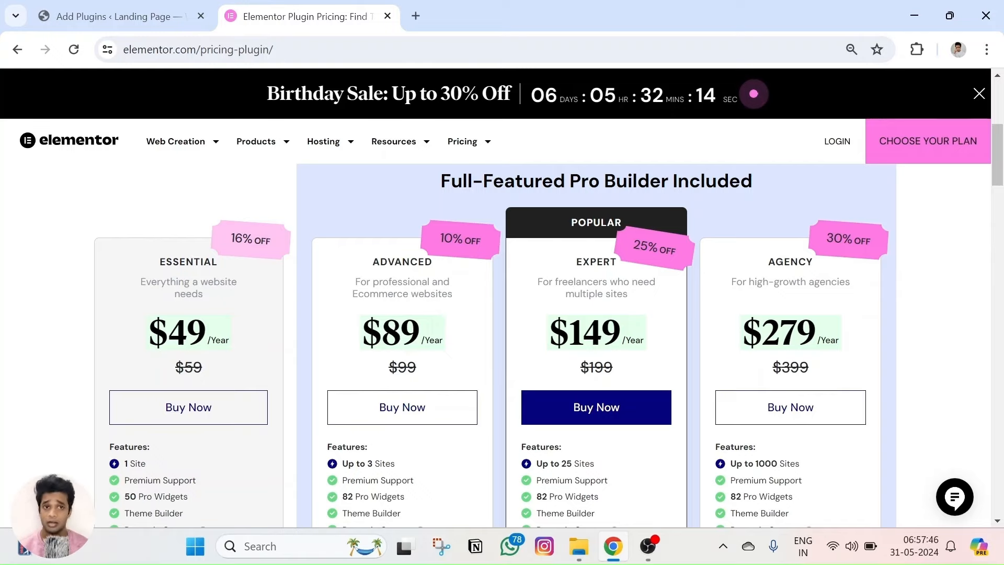
scroll(343, 306, up, 1)
scroll(342, 303, up, 1)
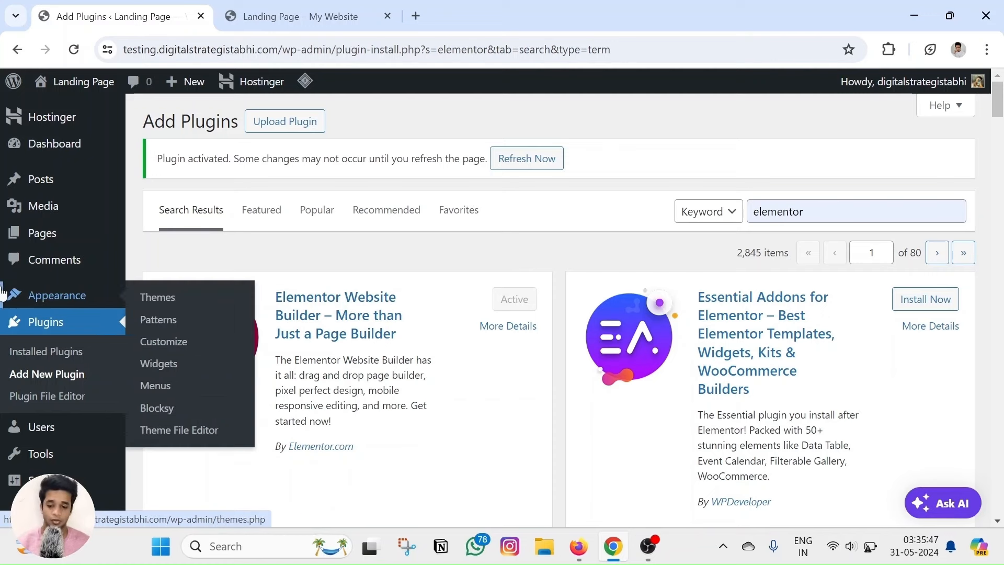
Open the Add New Page editor in a new browser tab.
mouse_move(21, 241)
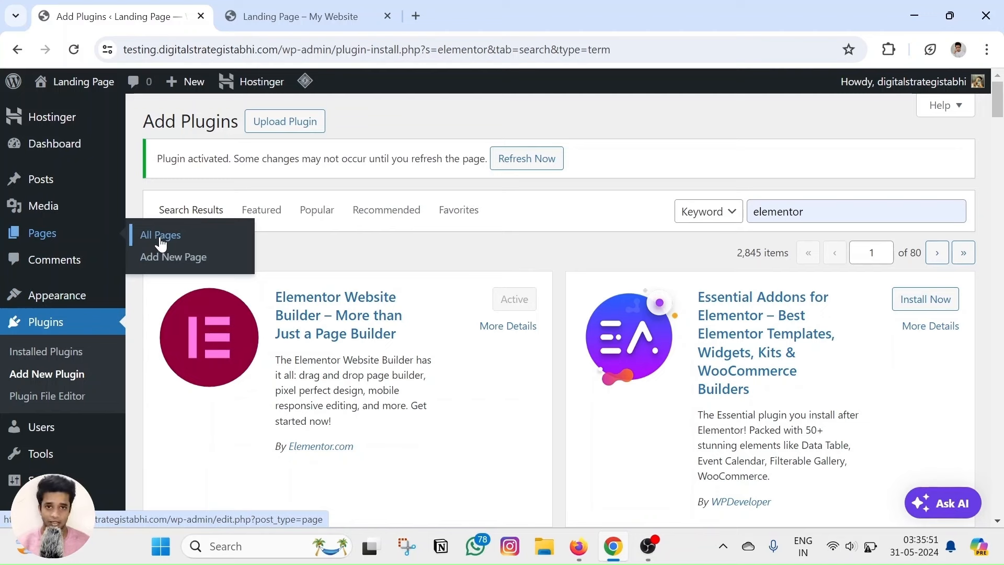
right_click(173, 261)
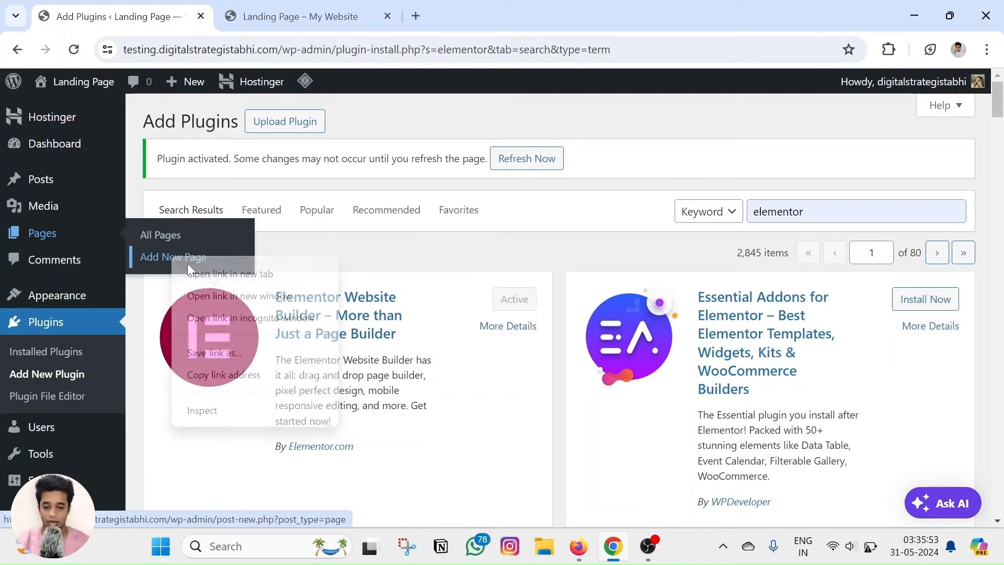
click(194, 271)
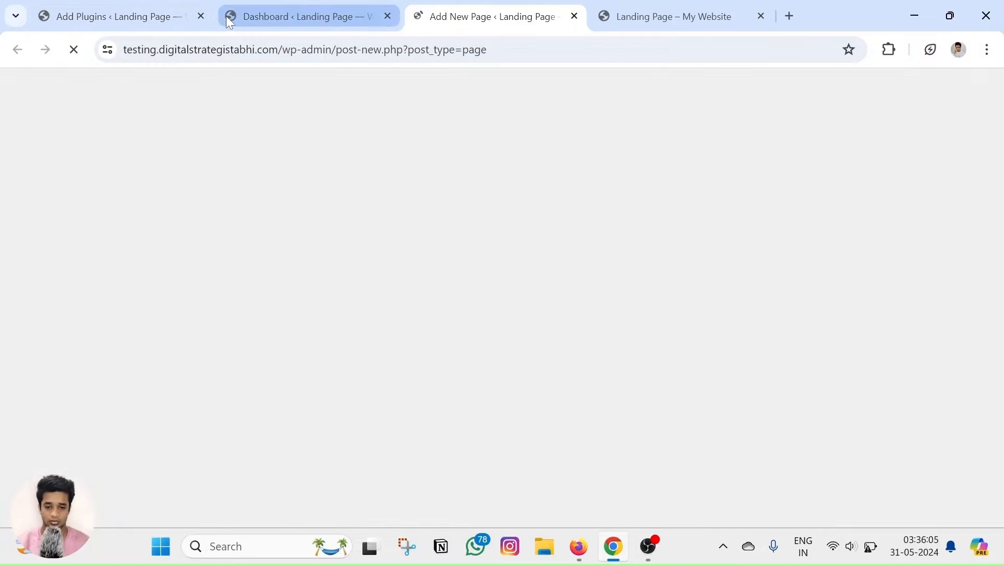
click(202, 14)
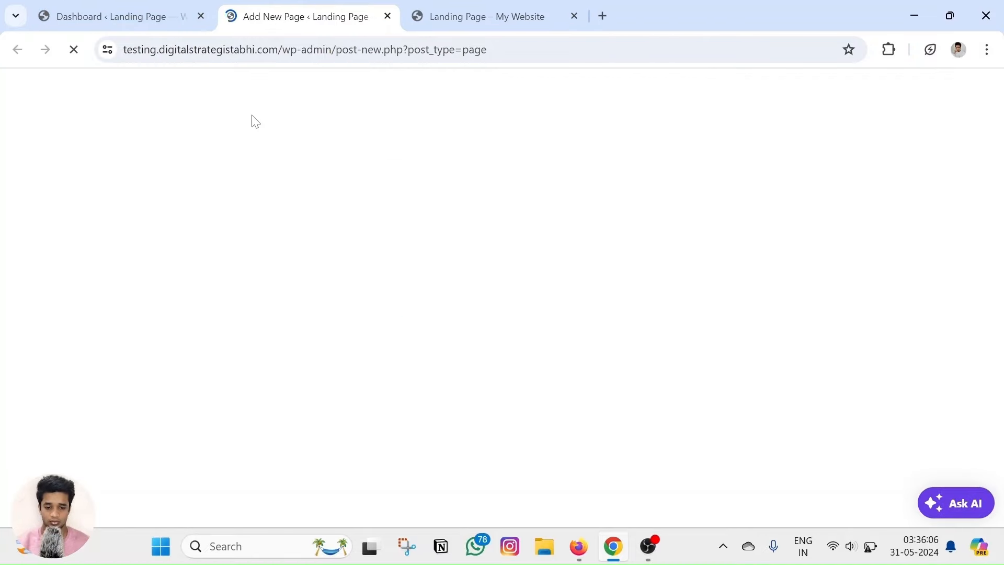
Title the new page 'Landing Page' and publish it.
text(Ln)
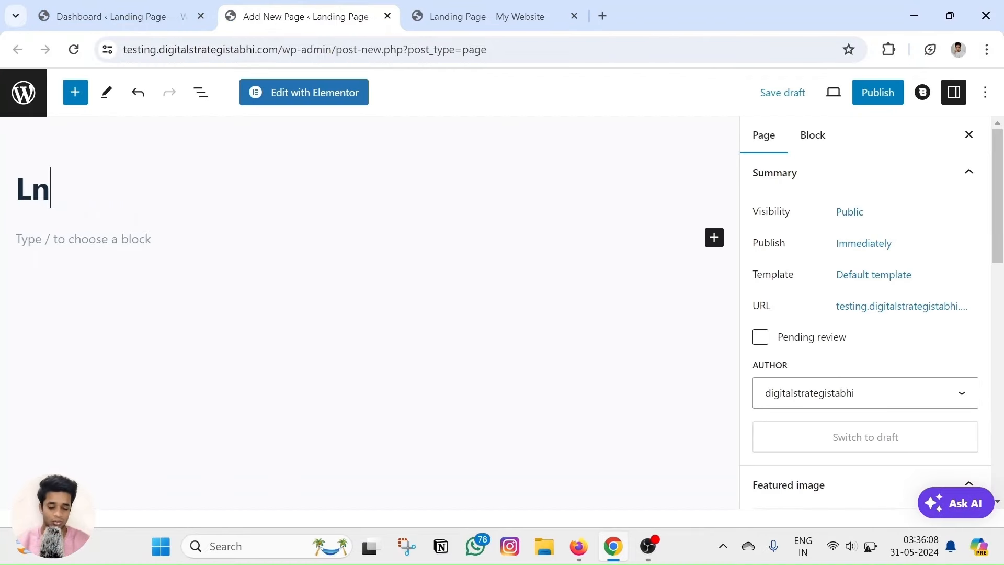
key(BackSpace)
text(anding Pafe)
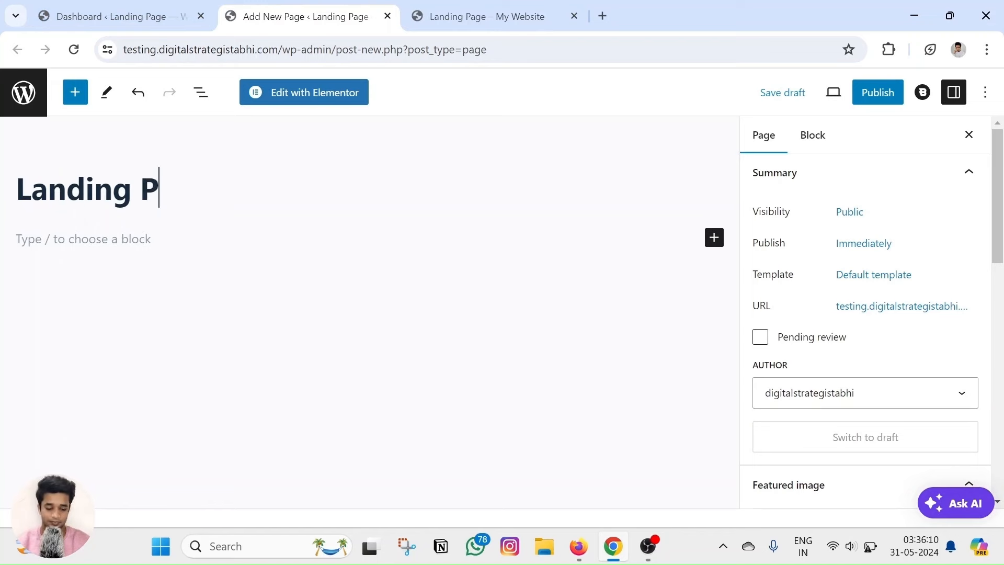
key(BackSpace)
key(BackSpace)
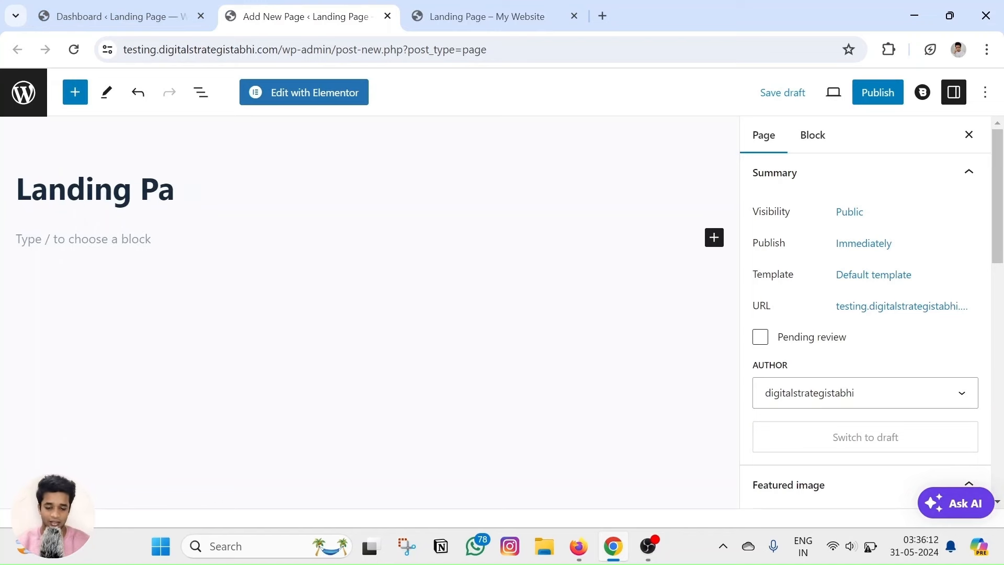
text(ge)
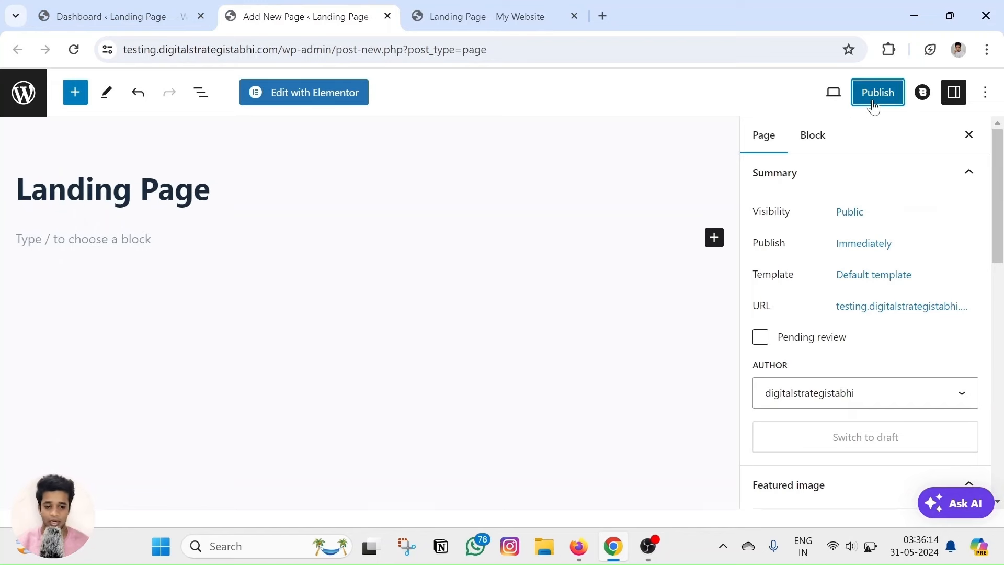
click(872, 97)
click(851, 93)
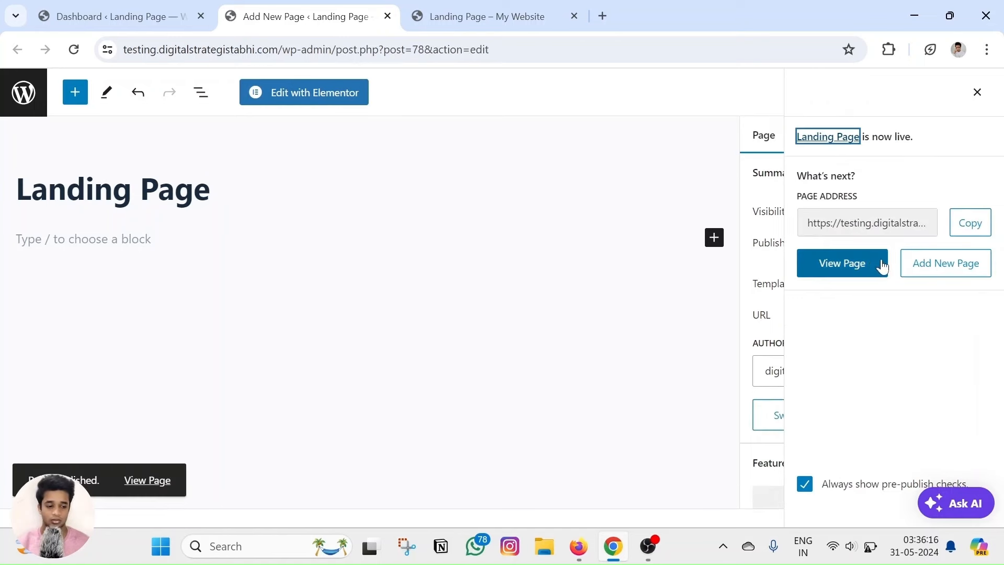
click(162, 11)
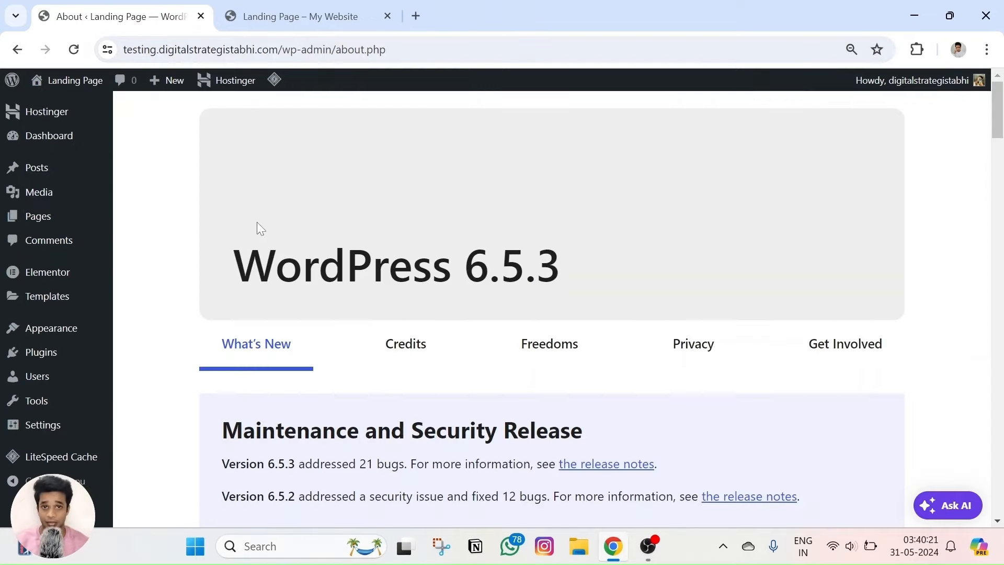
Open the Landing Page from All Pages and edit it with Elementor.
mouse_move(29, 217)
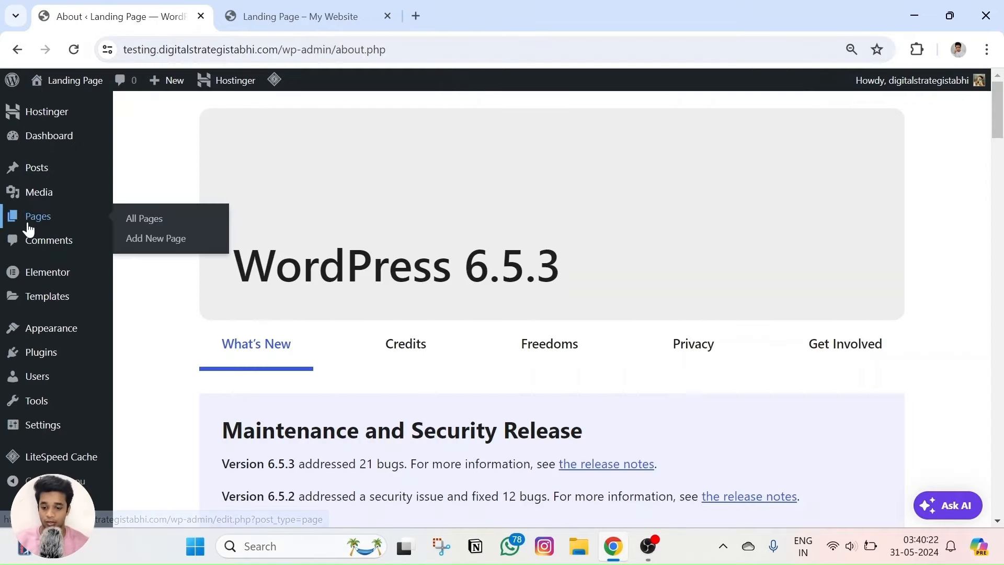
click(146, 219)
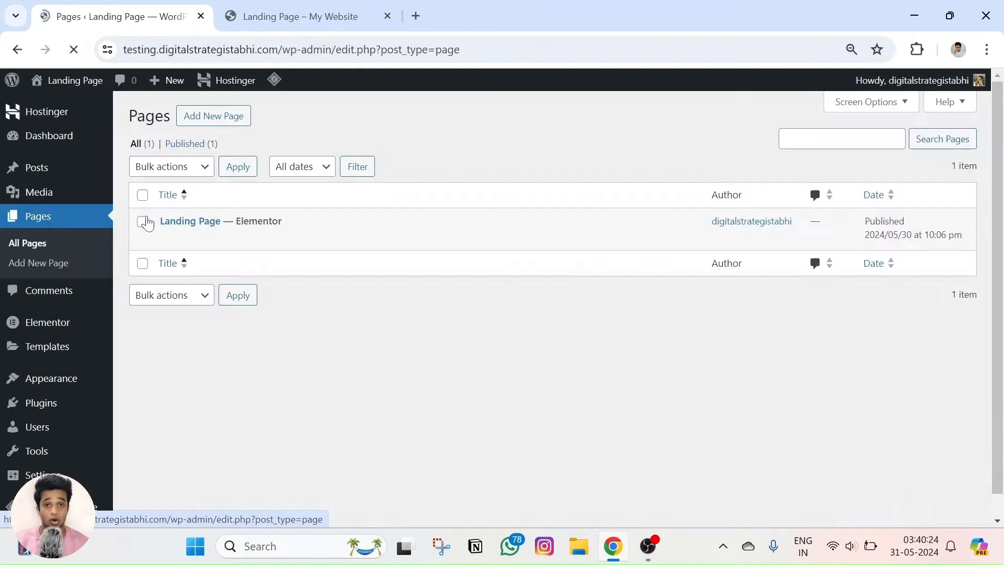
right_click(269, 241)
click(309, 253)
click(301, 16)
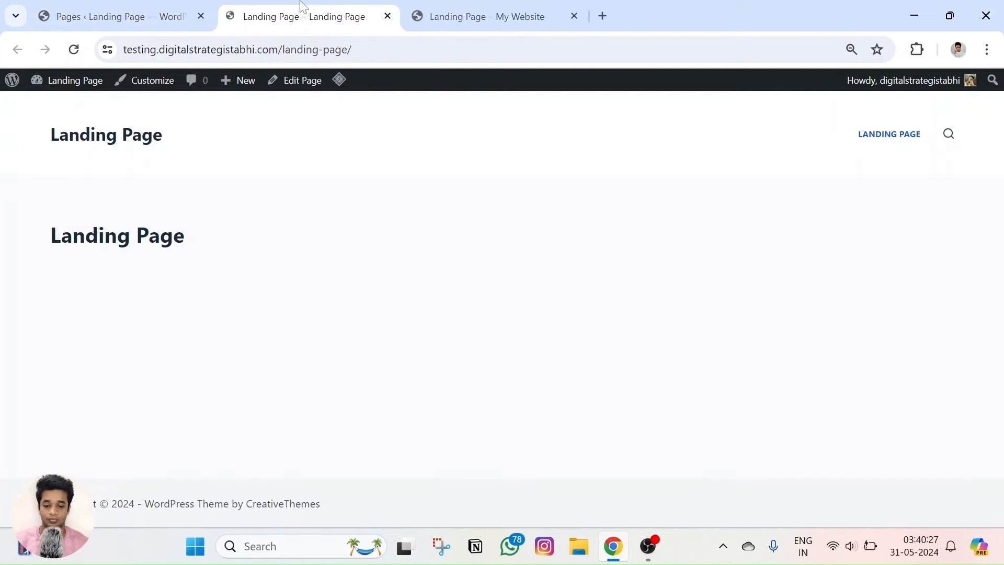
click(296, 81)
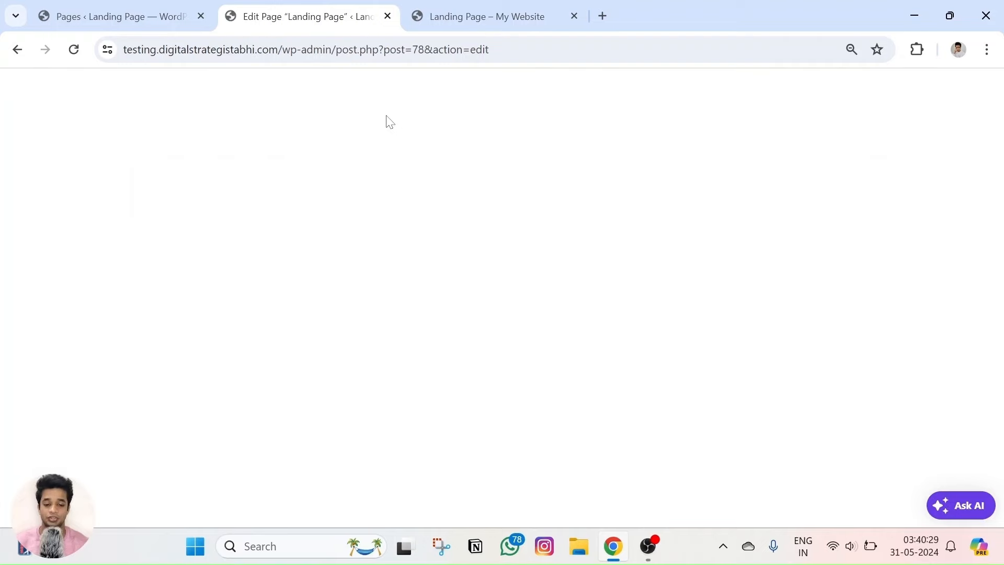
click(359, 313)
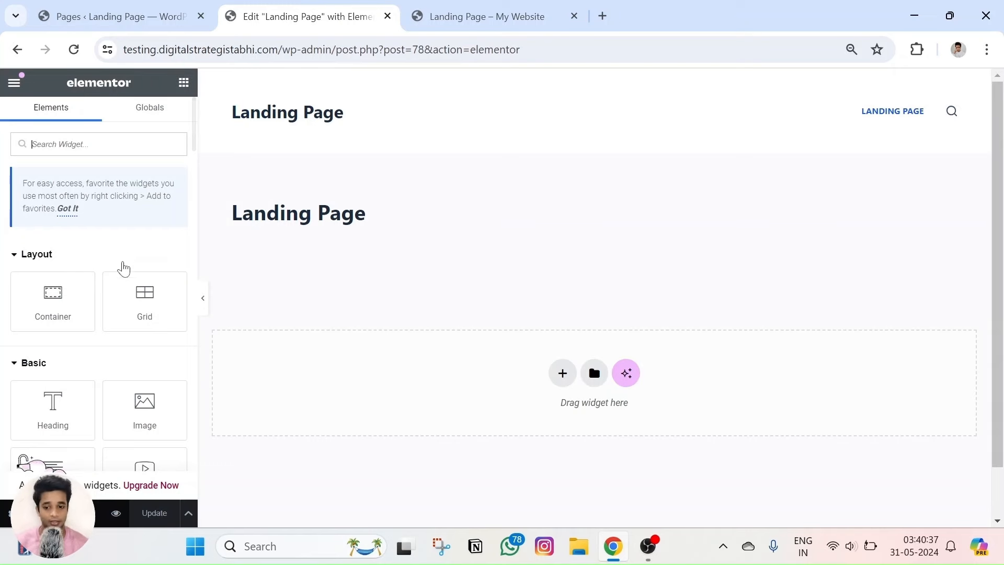
Set the page layout to Elementor Canvas in Page Settings and update the page.
scroll(124, 267, down, 10)
click(9, 515)
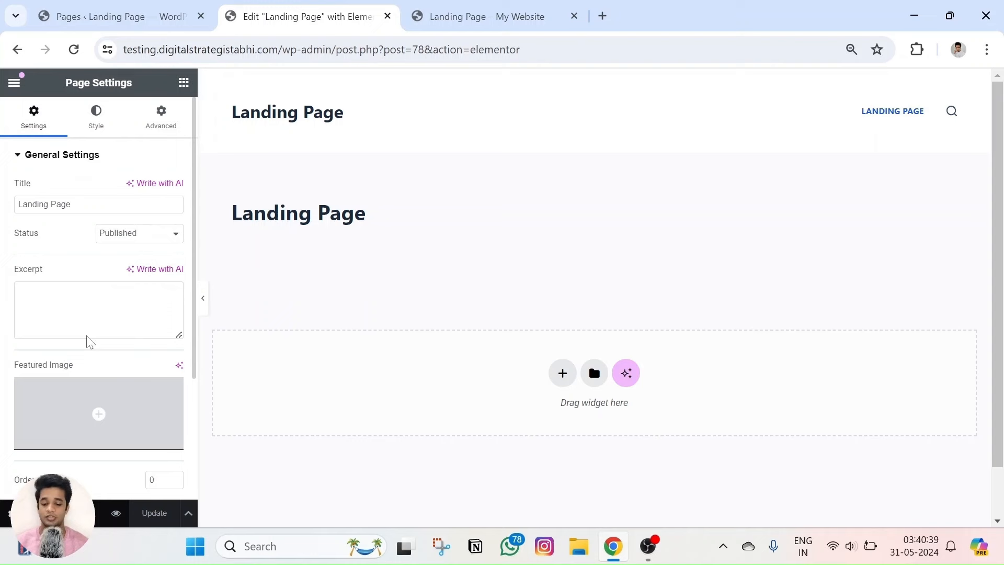
scroll(72, 240, down, 3)
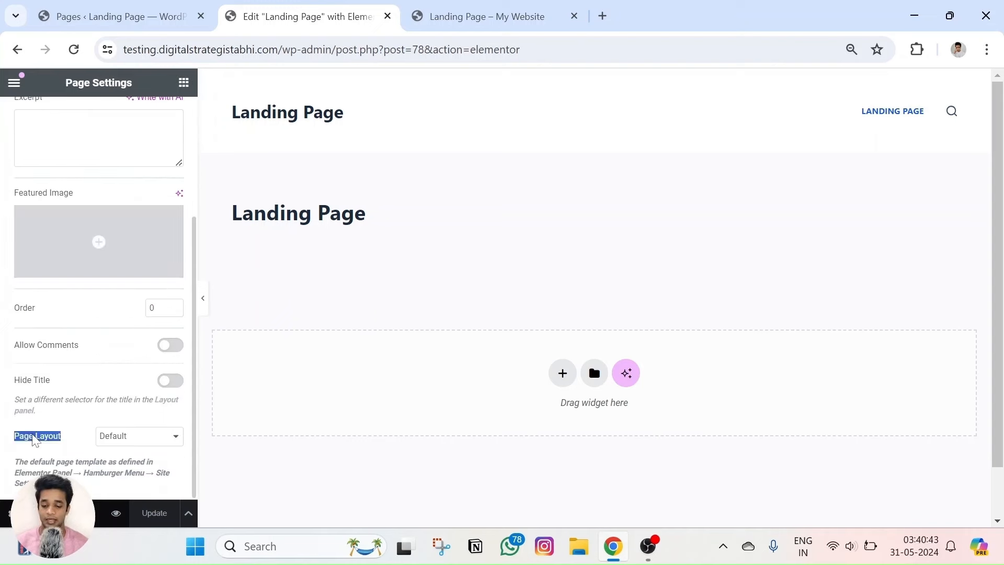
click(116, 437)
click(128, 460)
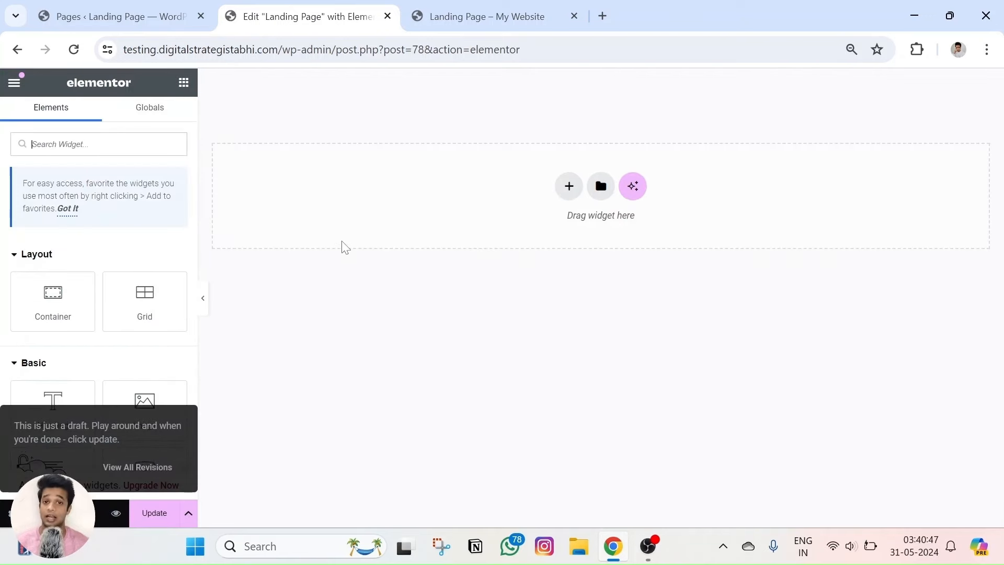
click(152, 512)
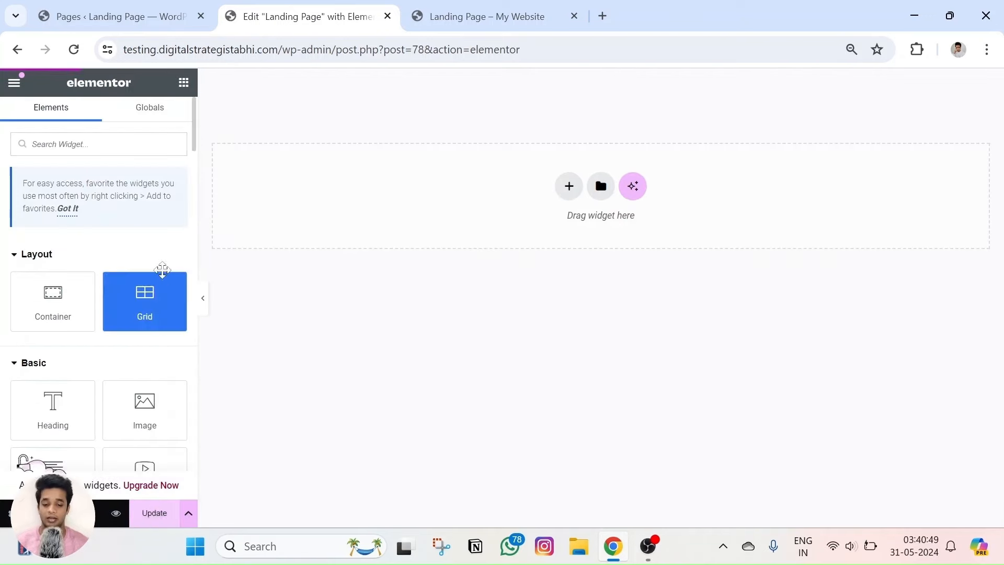
click(457, 11)
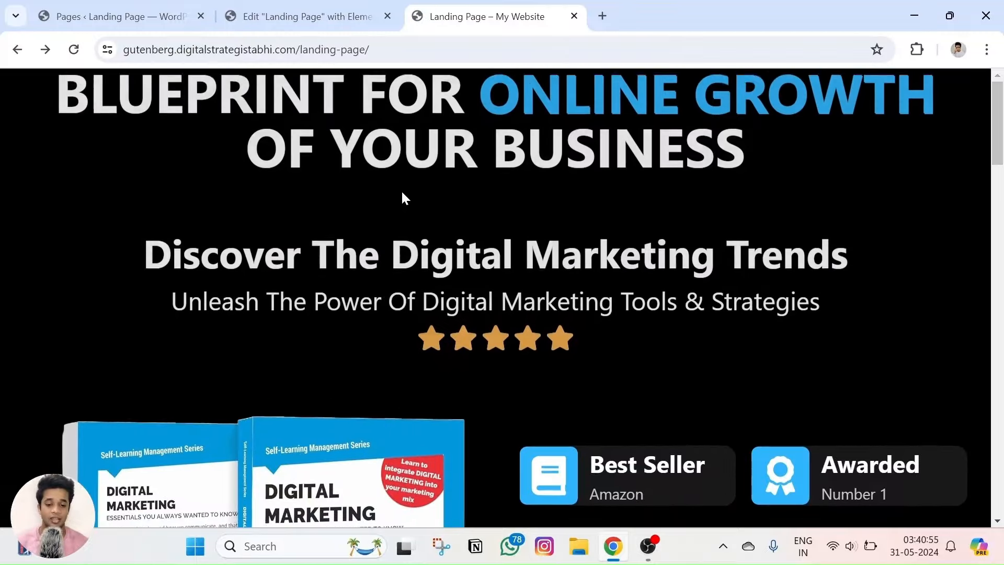
triple_click(406, 162)
click(405, 163)
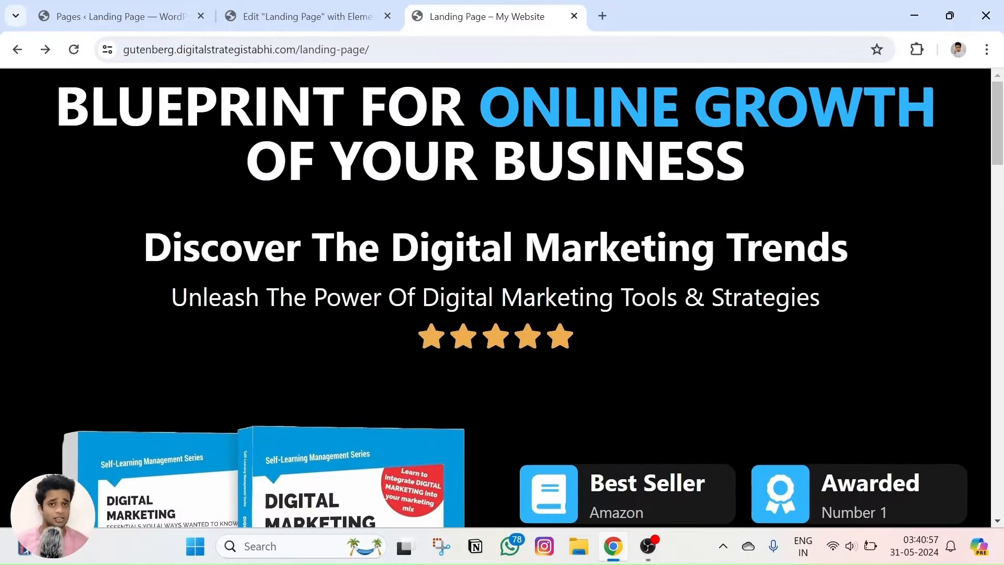
scroll(463, 174, down, 10)
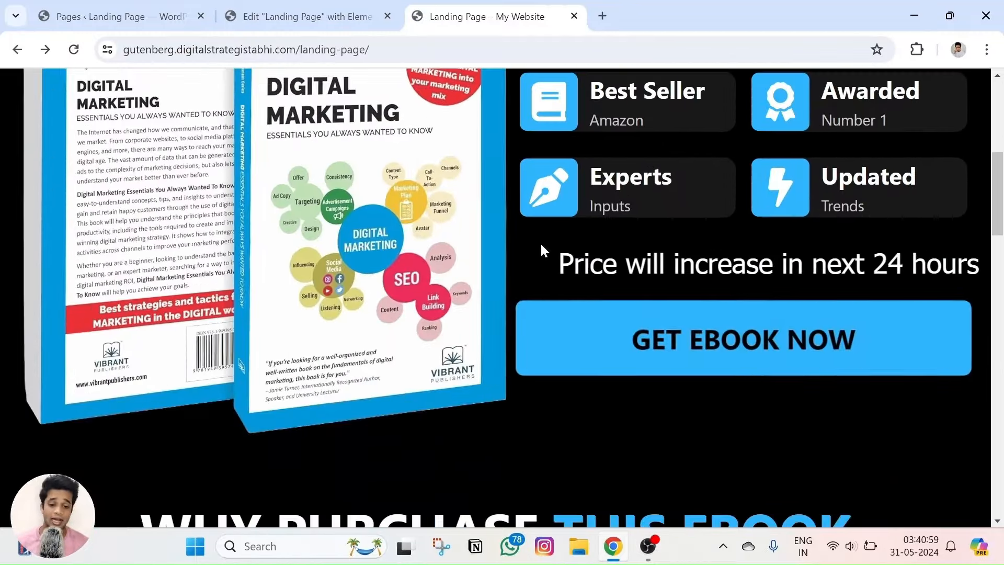
scroll(501, 311, up, 10)
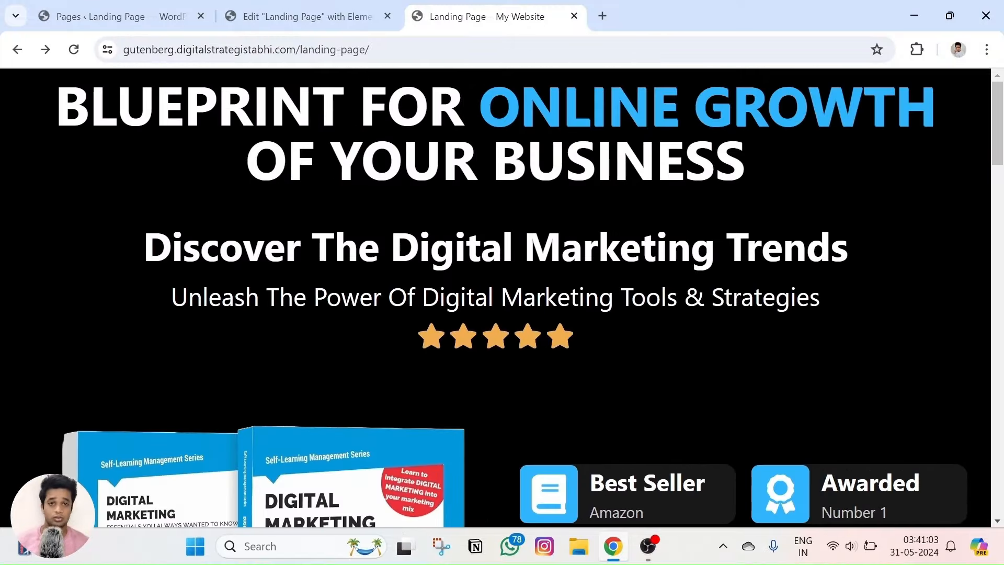
triple_click(381, 160)
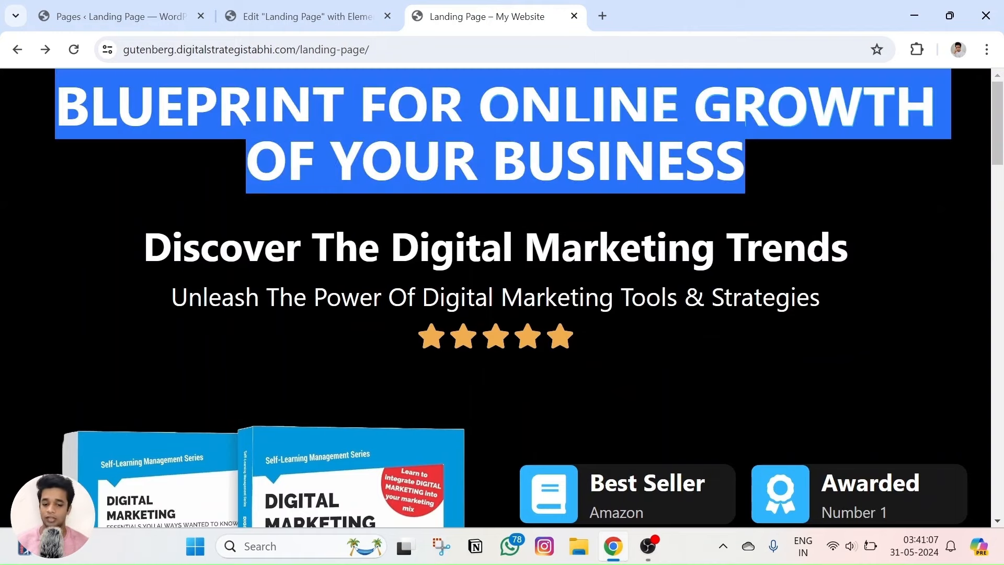
click(381, 160)
click(309, 17)
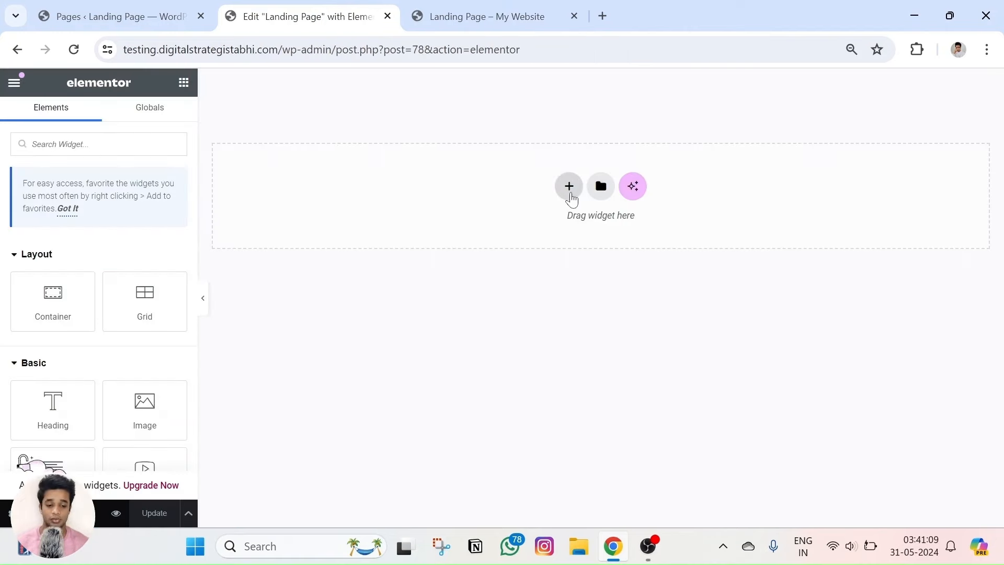
Add a one-column Flexbox container with Full Width content width.
click(569, 186)
click(568, 222)
click(389, 225)
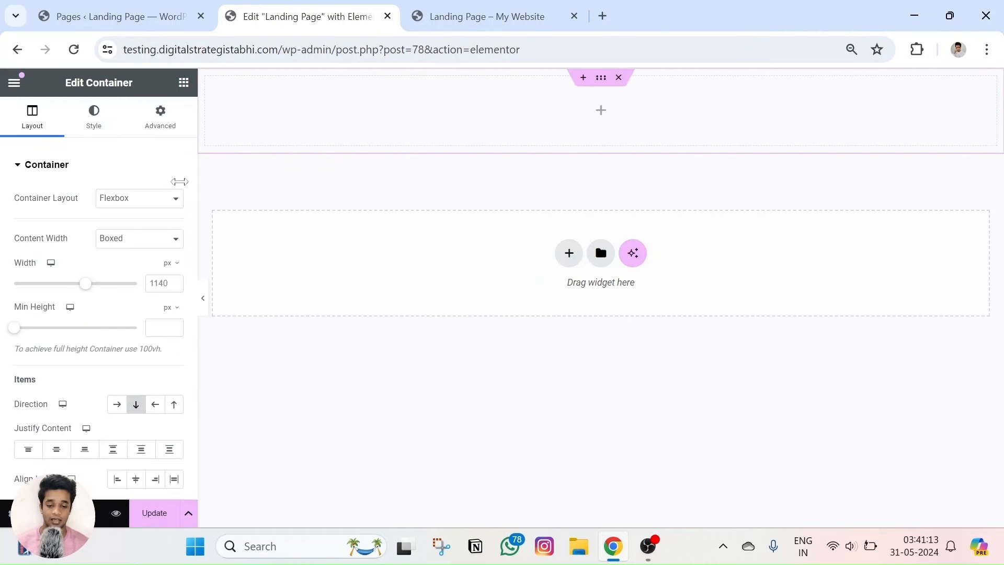
click(148, 202)
click(121, 160)
click(105, 173)
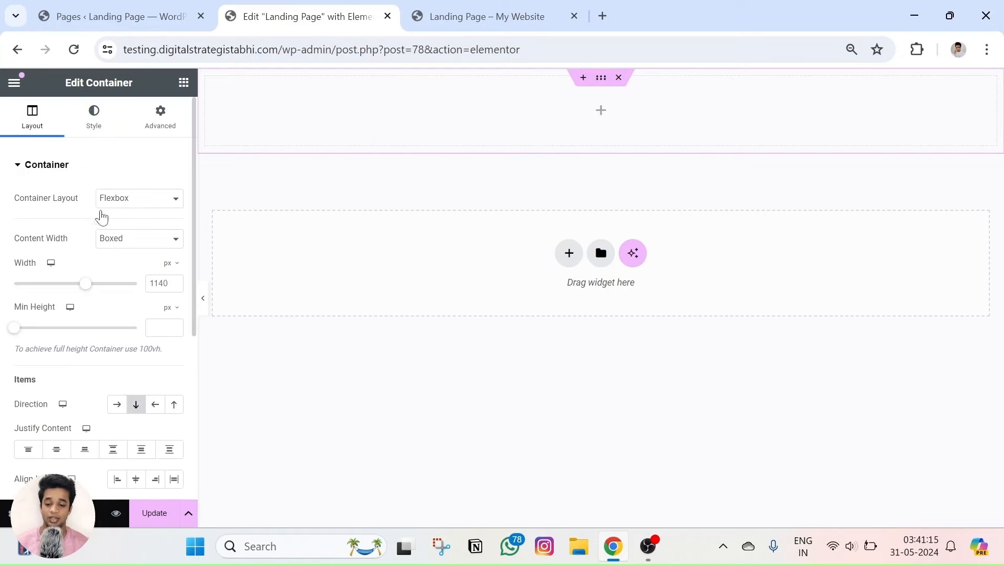
triple_click(34, 241)
click(100, 244)
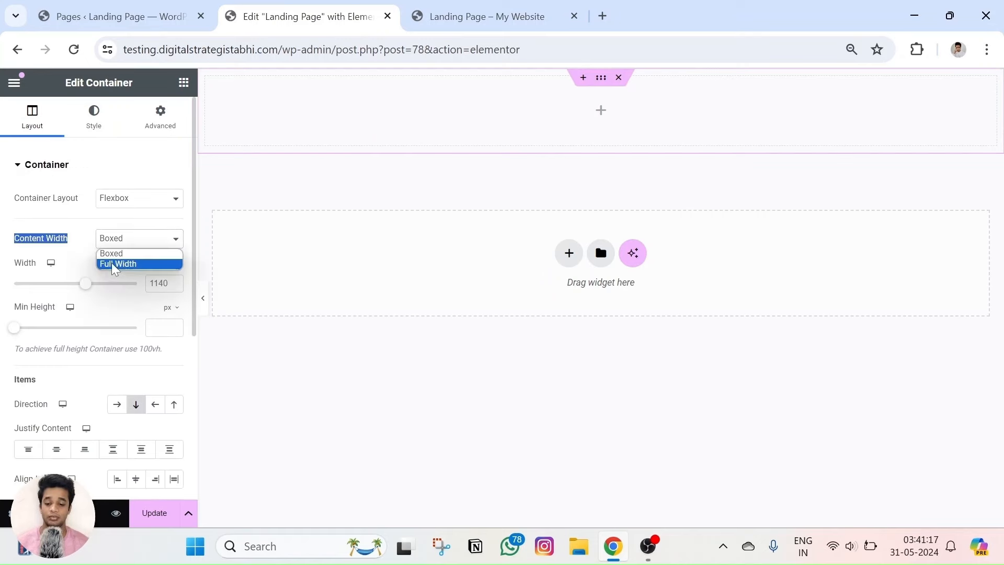
click(114, 263)
Drag a Heading widget into the container and centre its alignment.
click(487, 16)
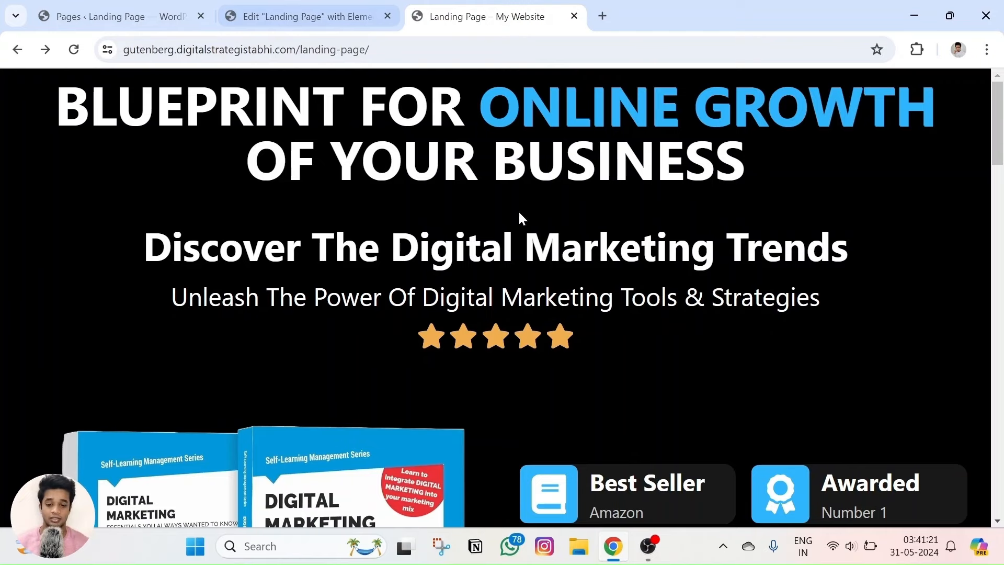
click(309, 16)
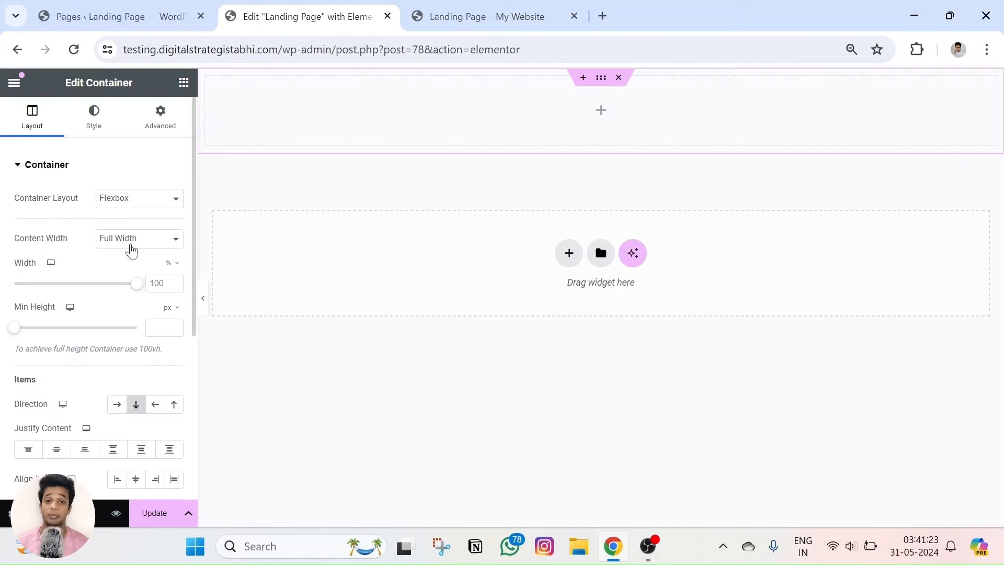
click(184, 82)
scroll(90, 283, down, 4)
drag(67, 189, 628, 130)
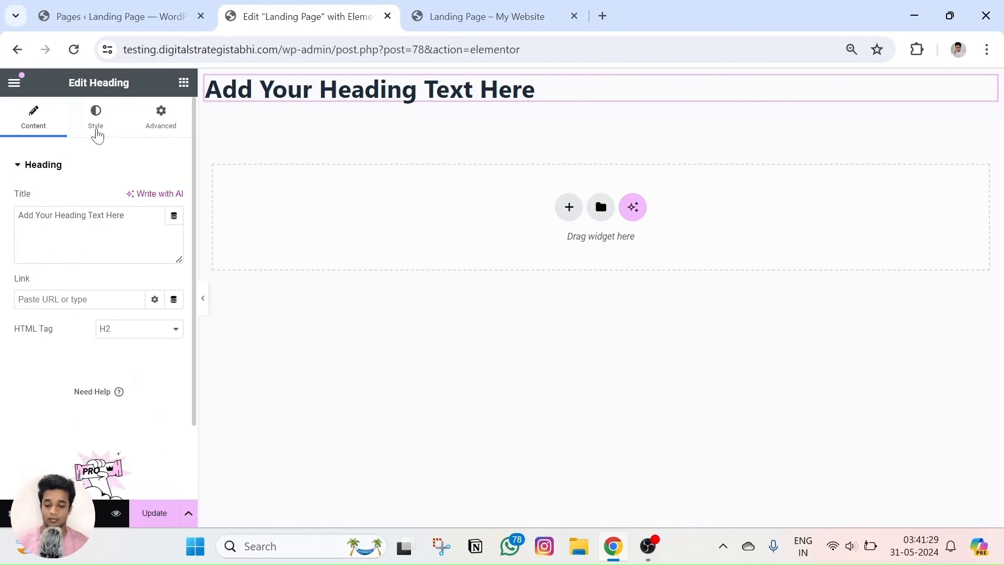
click(97, 135)
click(135, 200)
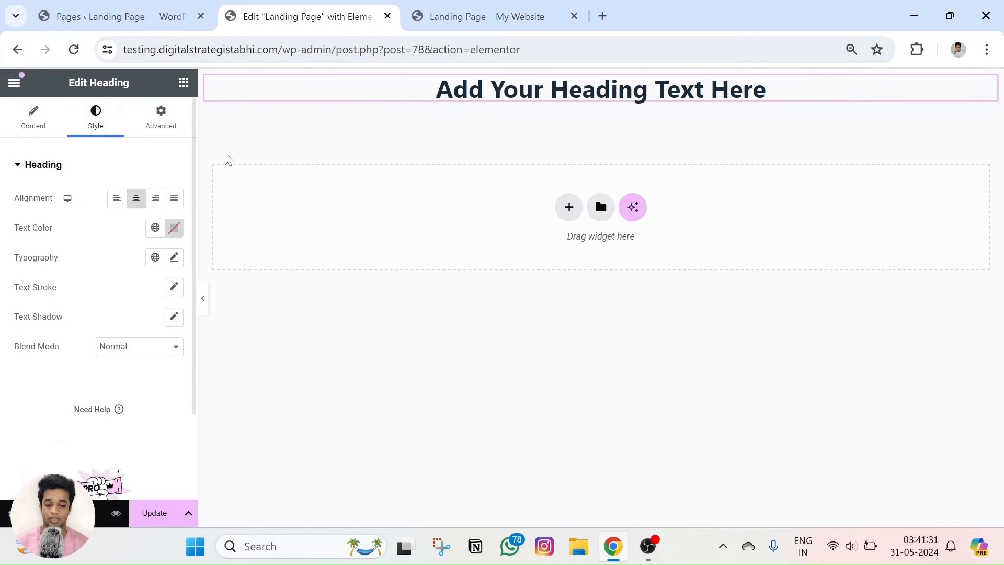
Check the reference landing page's heading text, including the words ONLINE GROWTH.
click(461, 15)
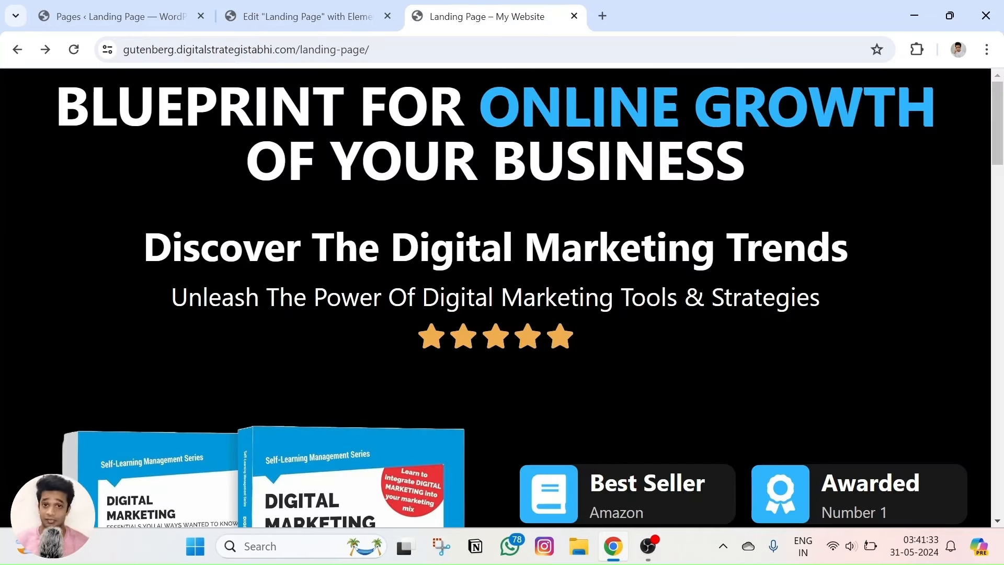
drag(253, 104, 525, 160)
click(525, 159)
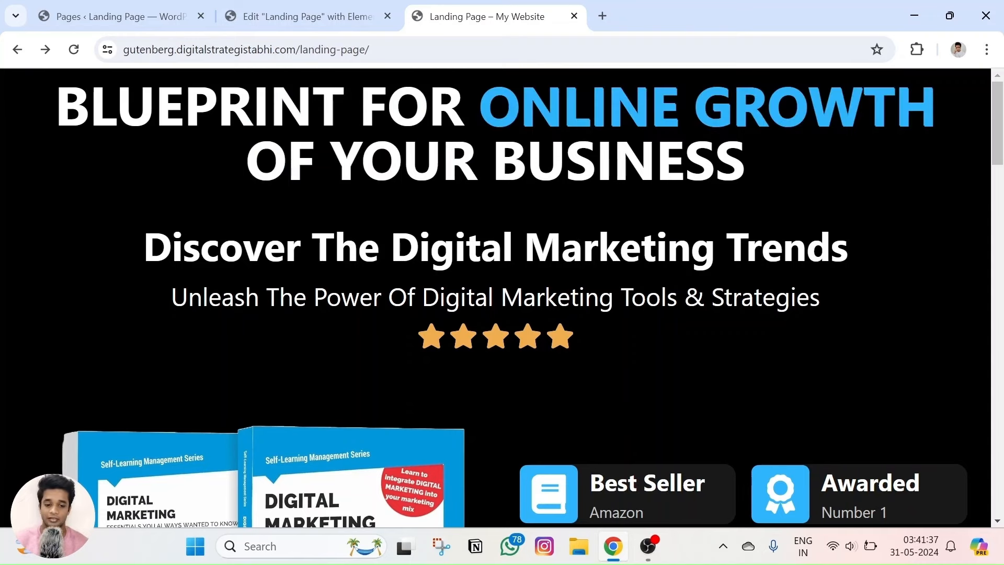
drag(480, 105, 941, 130)
drag(270, 104, 613, 159)
click(613, 159)
click(303, 16)
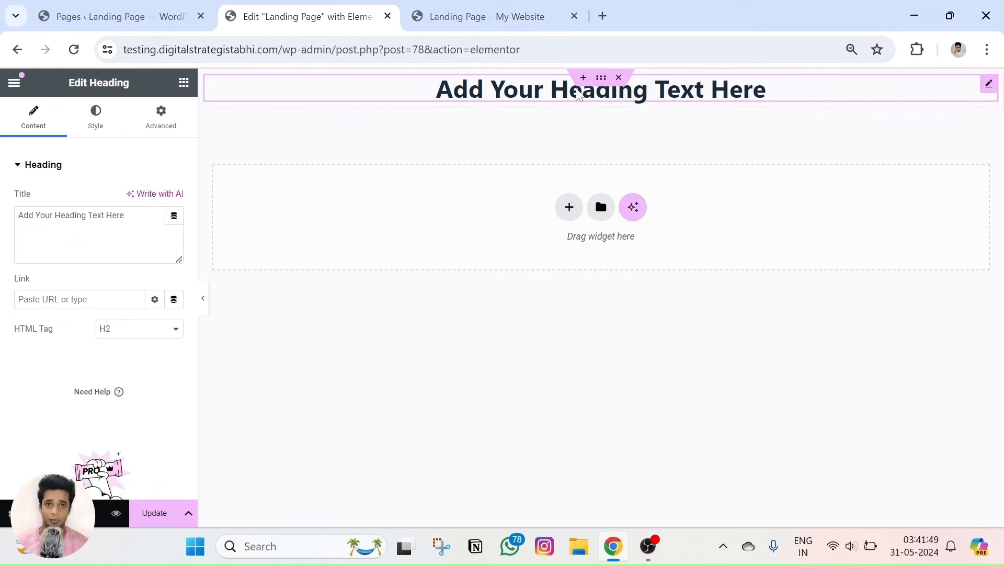
Draft the ChatGPT prompt 'Inline CSS styl please for color code -' and show the landing page's extensions.
click(602, 16)
text(c)
click(269, 92)
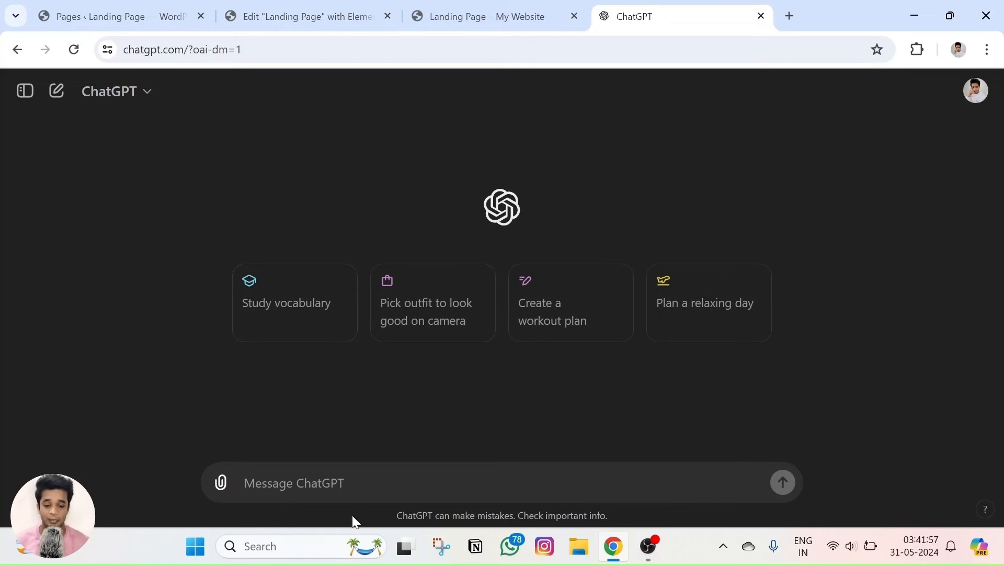
text(In)
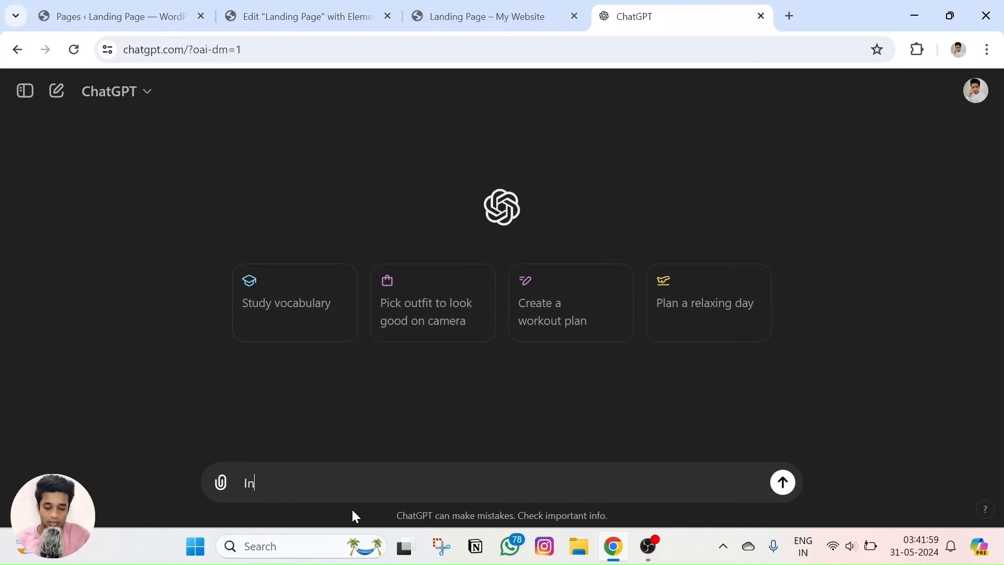
text(line CSS)
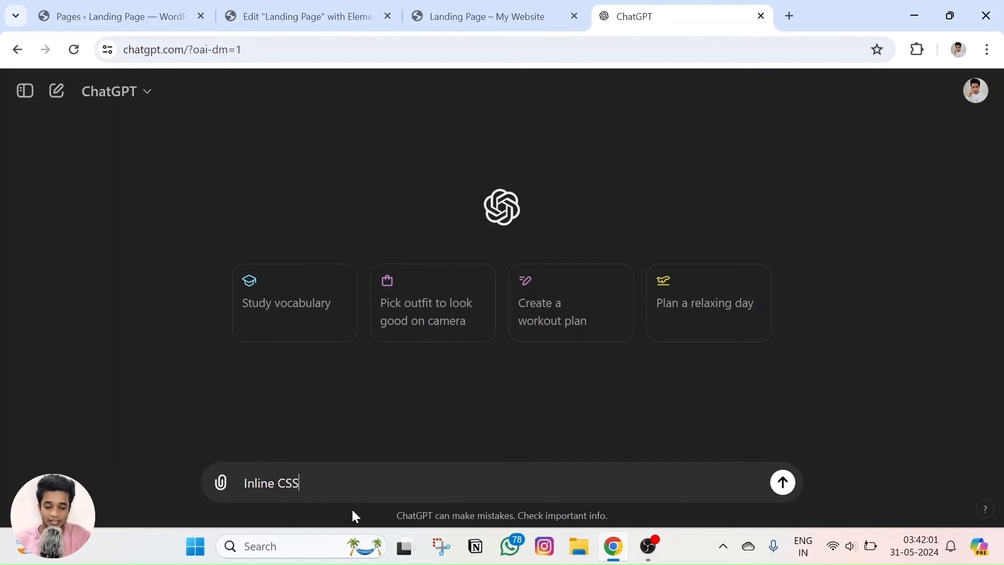
text( styling)
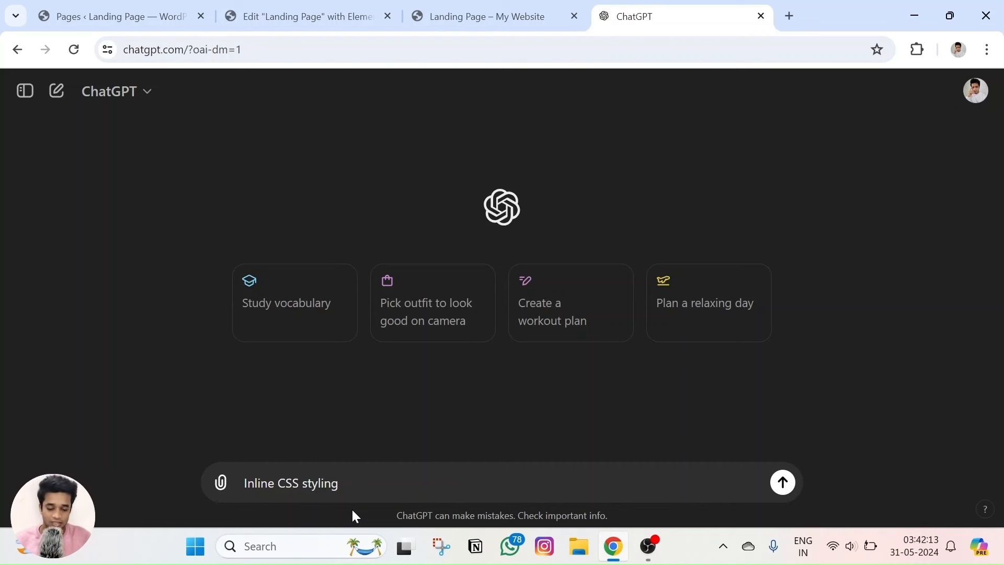
text(please )
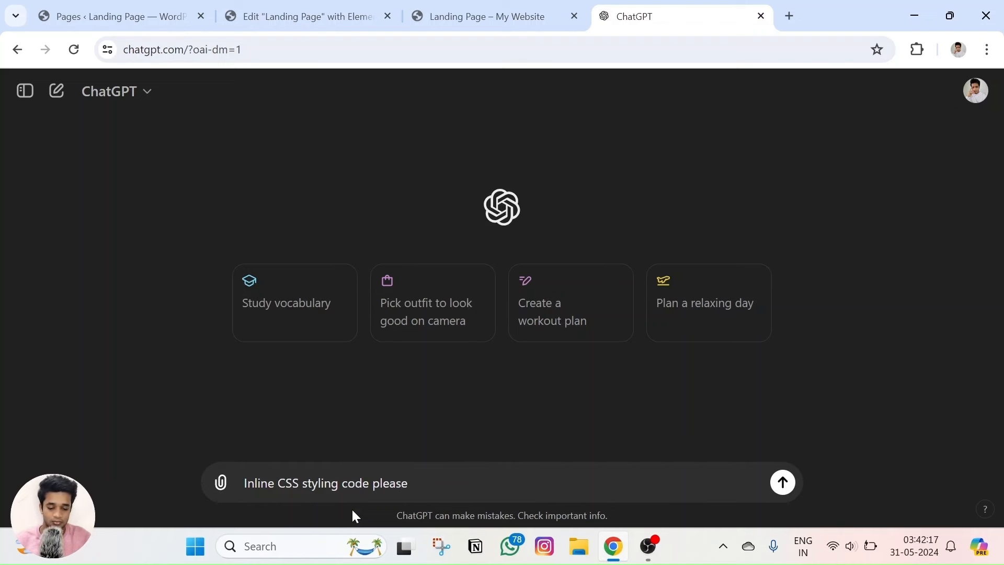
text(for colo)
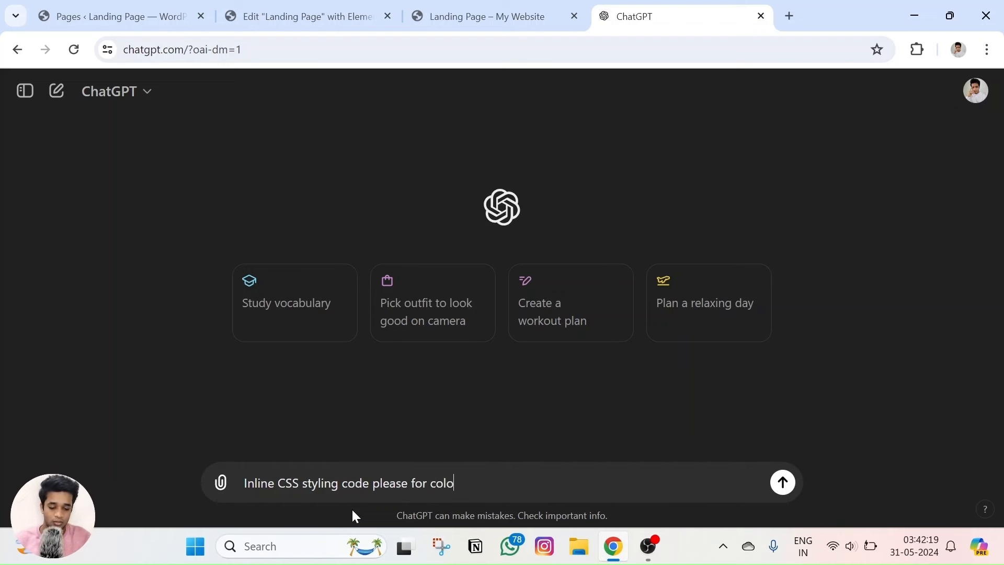
text(r code -)
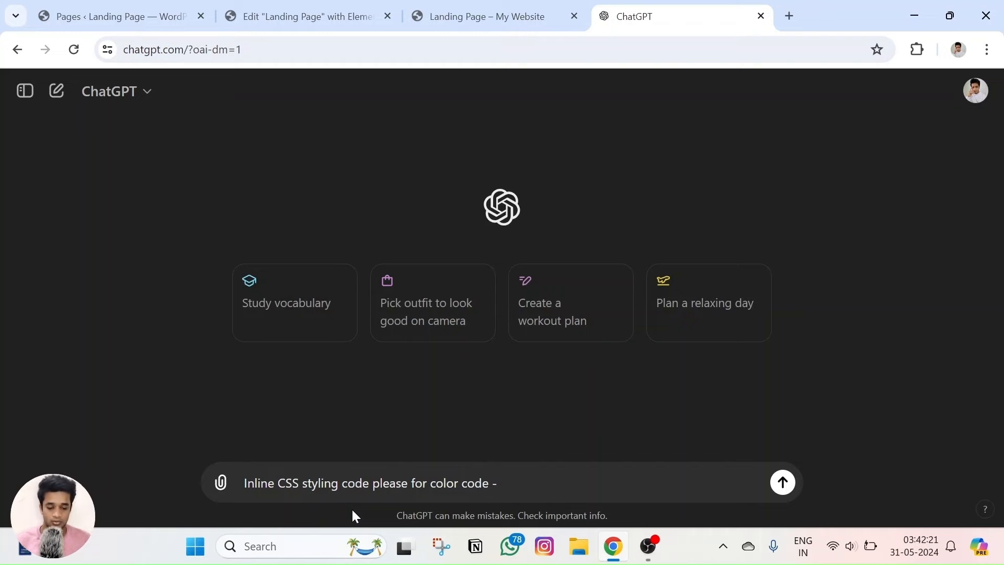
click(471, 16)
click(918, 49)
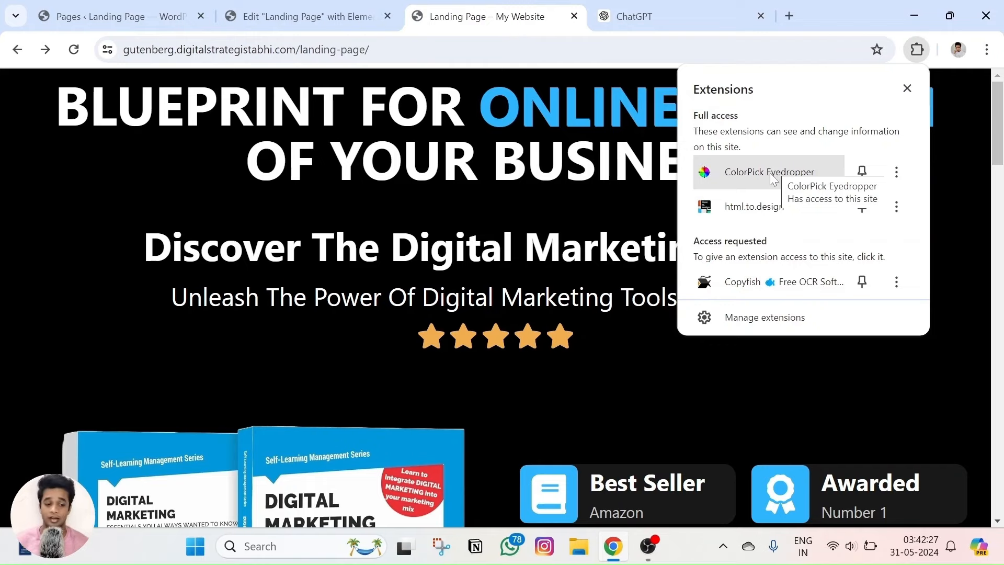
Sample the ONLINE GROWTH blue (2EB4FB) with ColorPick Eyedropper and paste it into the ChatGPT prompt.
click(765, 177)
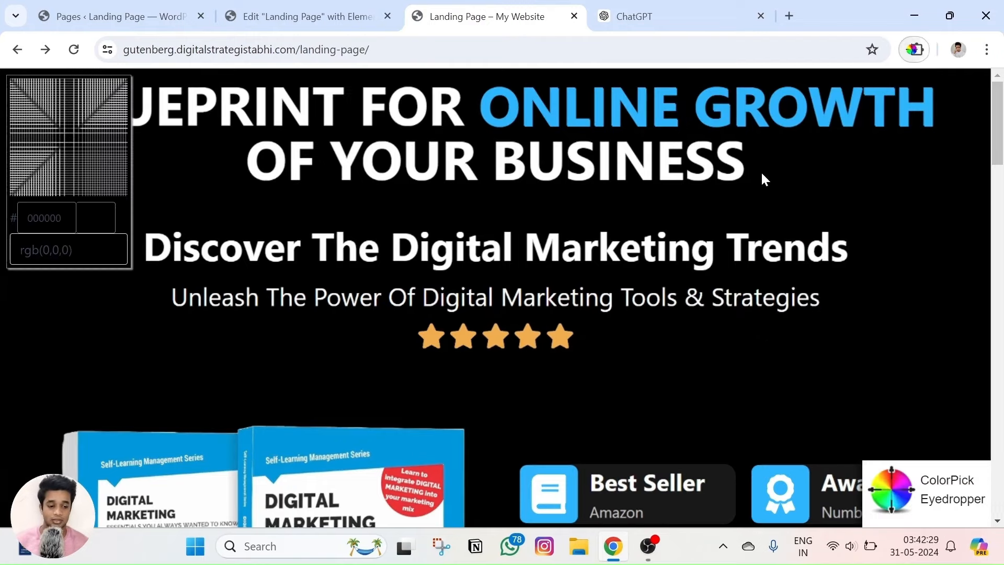
click(662, 96)
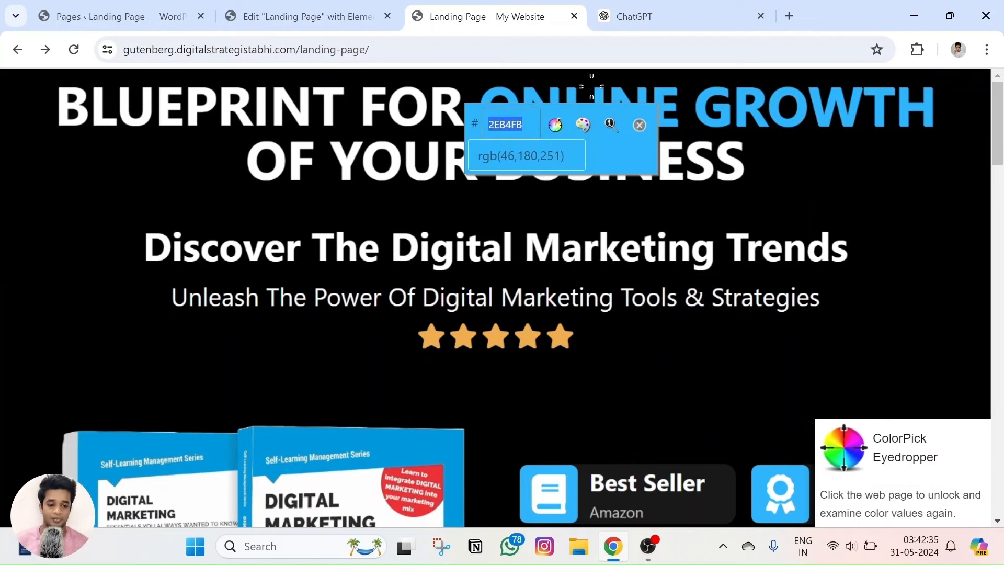
key(ctrl+c)
key(ctrl+Tab)
key(ctrl+v)
key(shift+Return)
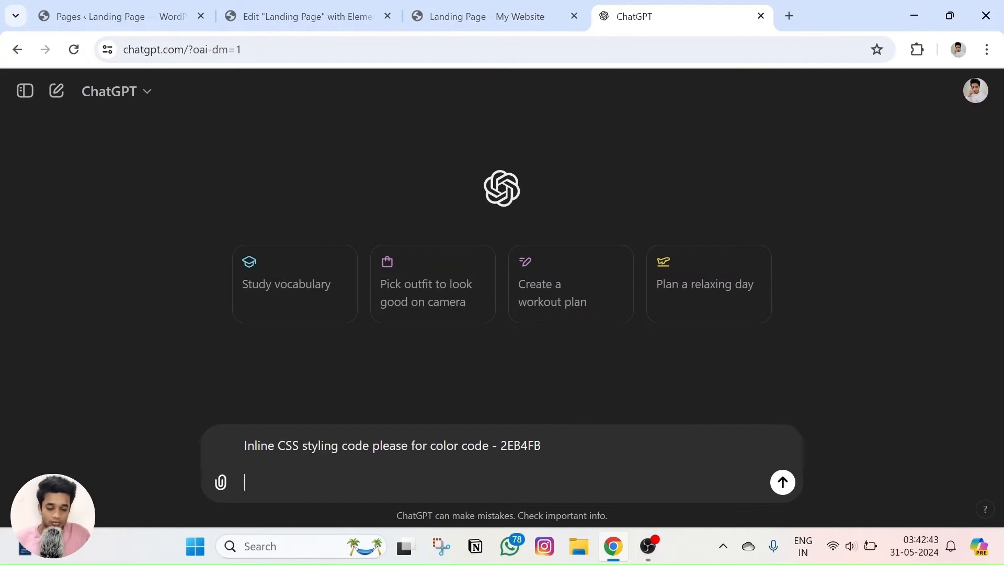
Paste the live page's heading text into the ChatGPT prompt.
text(The text is -)
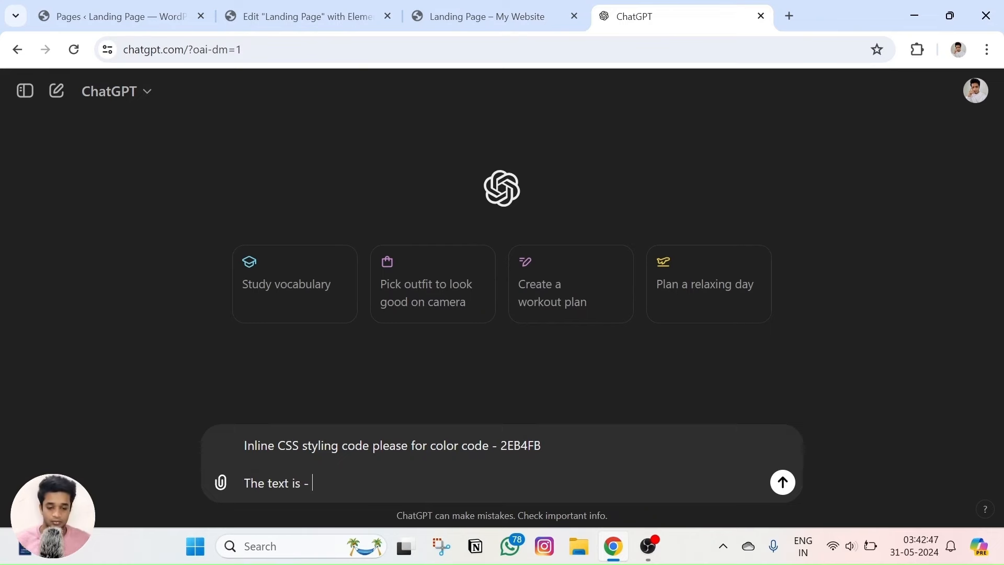
click(442, 13)
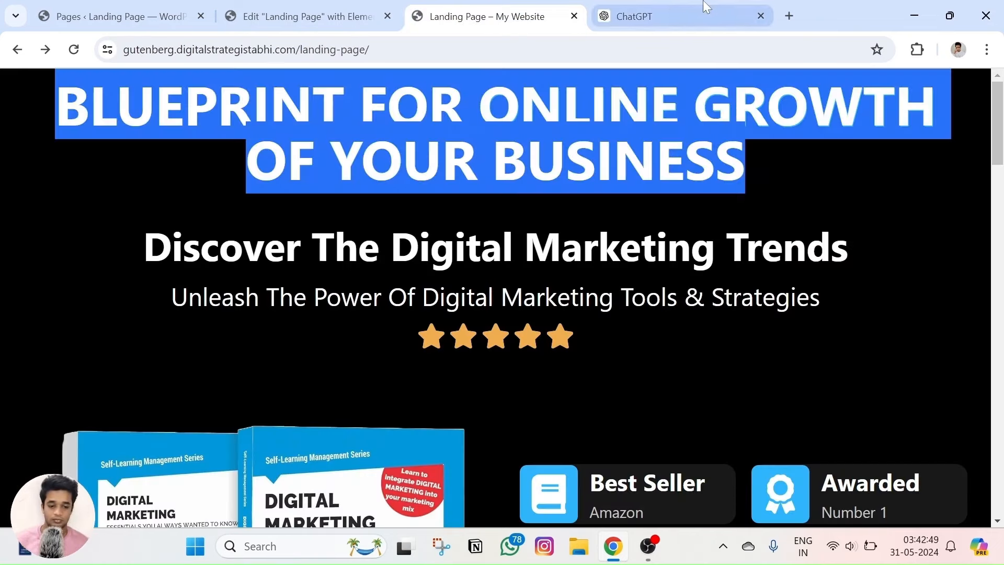
key(ctrl+c)
click(705, 7)
key(ctrl+v)
key(BackSpace)
key(BackSpace)
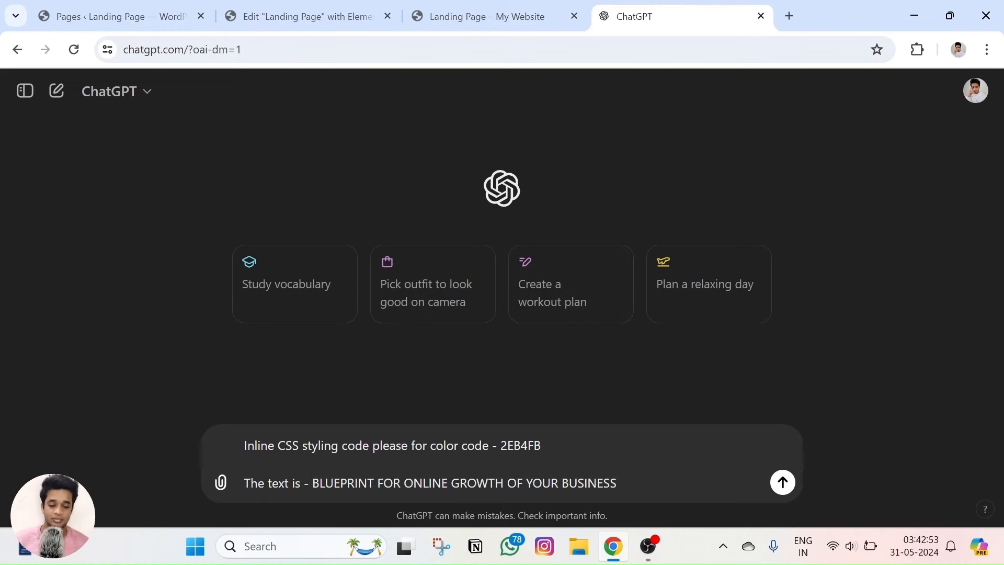
Add a new prompt line: 'I want the words - ONLINE GROWTH to be in this color -'.
click(402, 445)
double_click(520, 445)
click(245, 463)
double_click(426, 482)
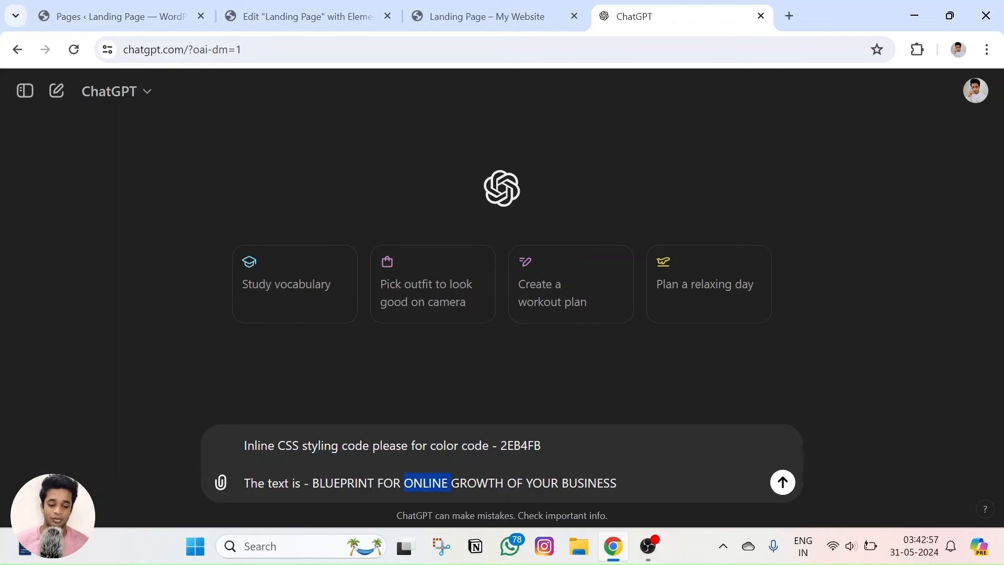
click(495, 483)
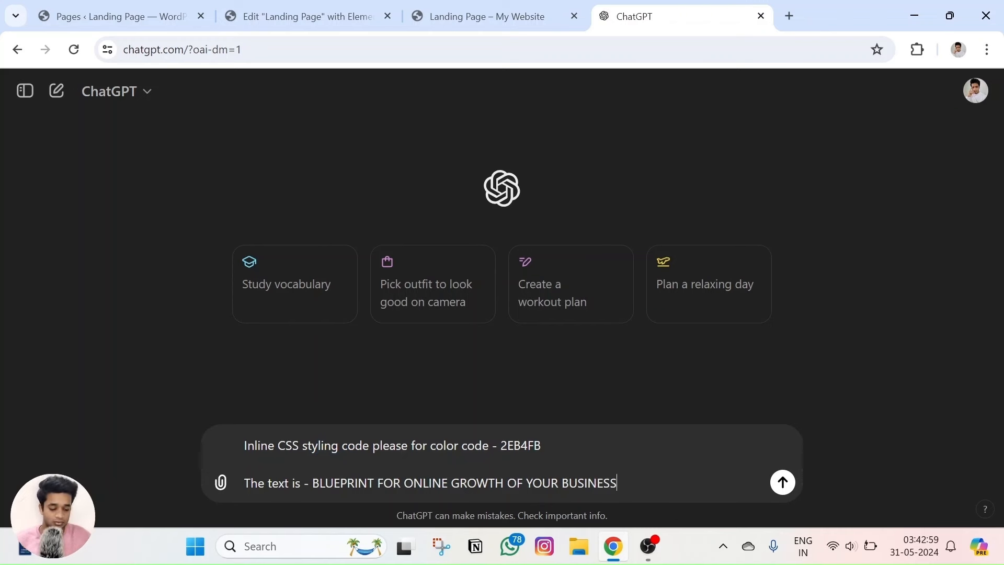
key(shift+Return)
key(shift+Return)
text(I want the words - ON)
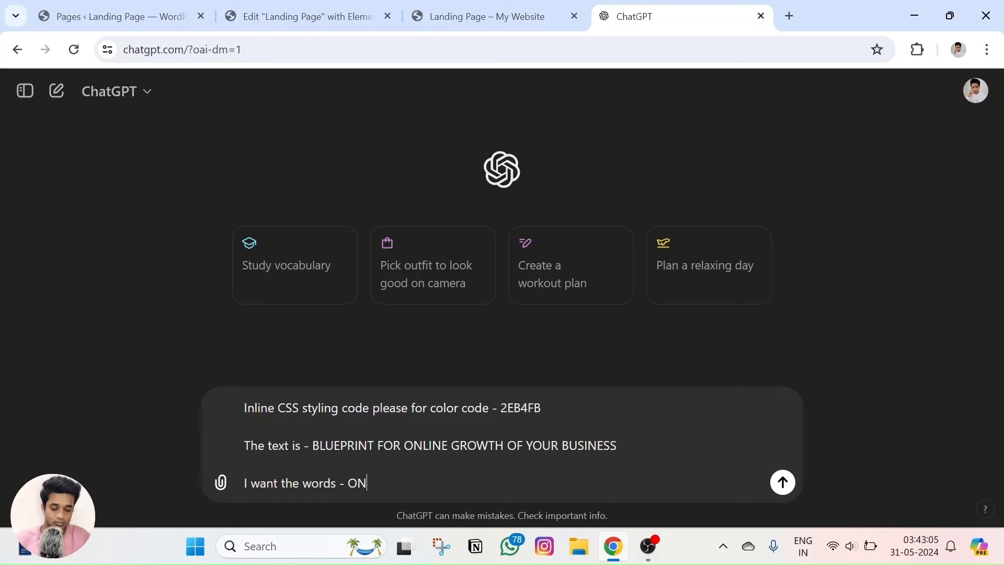
text(LINE GRW)
key(BackSpace)
key(BackSpace)
key(BackSpace)
text(GROWTH to)
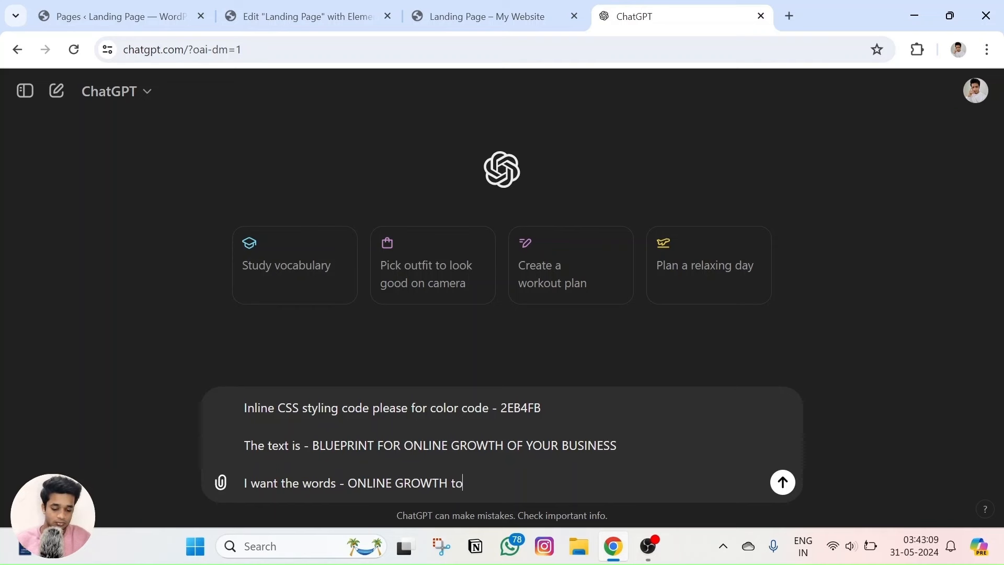
text( be in this co)
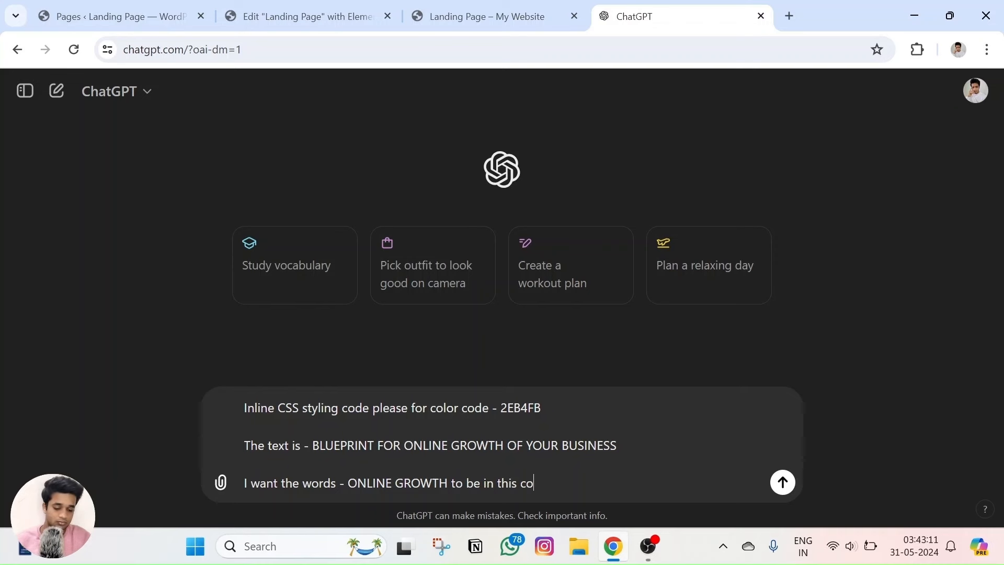
text(lor -)
text(BLUEPRINT FOR ONLINE GROWTH OF YOUR BUSINESS)
key(shift+Return)
key(ctrl+z)
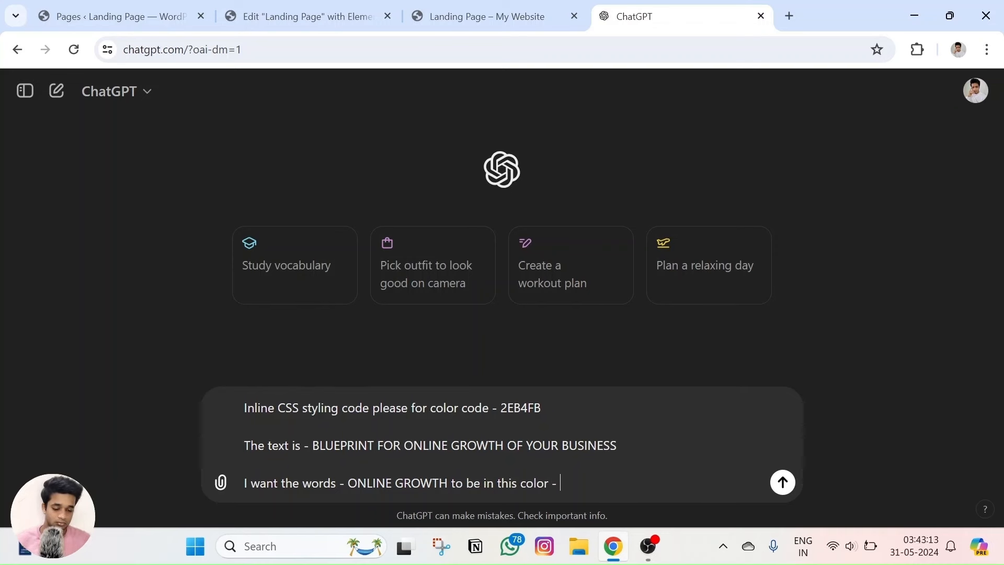
Finish the prompt with colour 2EB4FB, send it, and copy the returned HTML code.
double_click(521, 407)
key(ctrl+c)
click(561, 483)
key(ctrl+v)
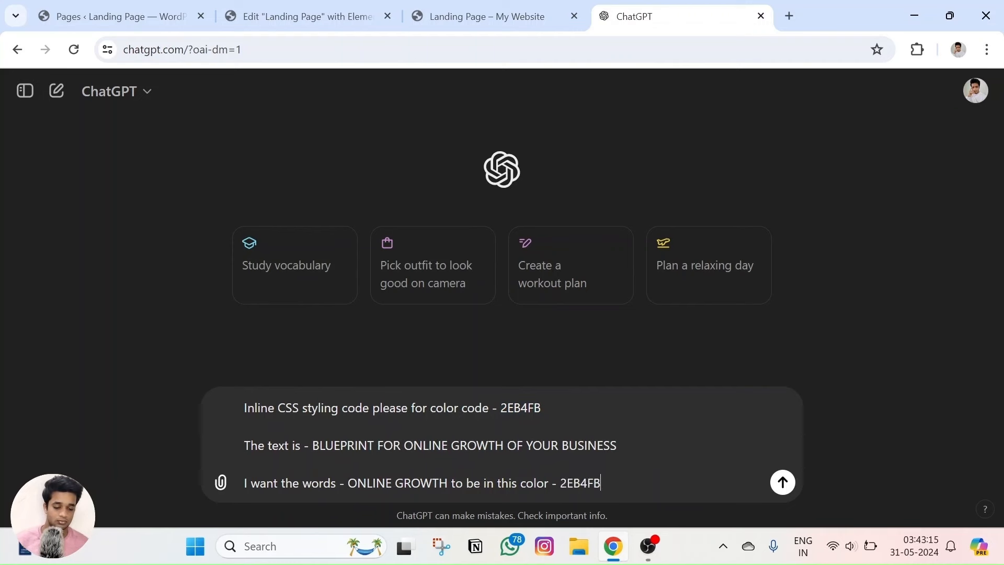
key(Return)
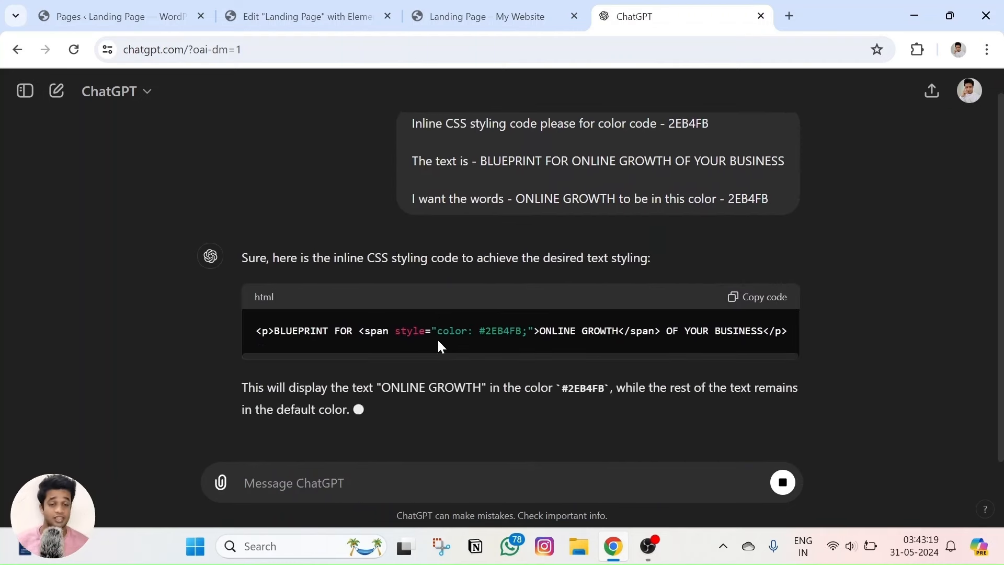
click(752, 224)
Replace the Elementor heading title with the copied HTML that makes ONLINE GROWTH blue.
click(486, 16)
click(308, 16)
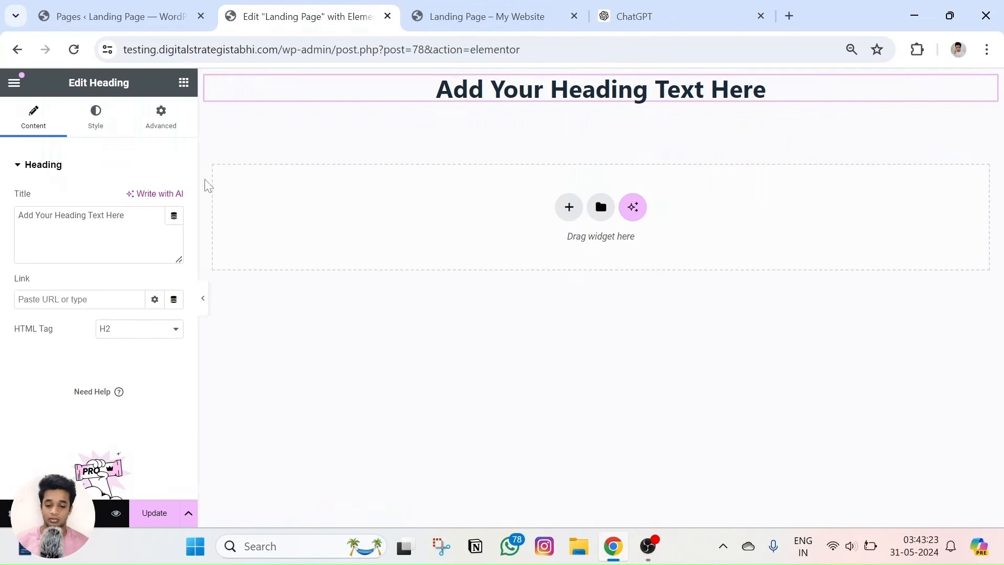
double_click(69, 214)
key(ctrl+a)
key(ctrl+v)
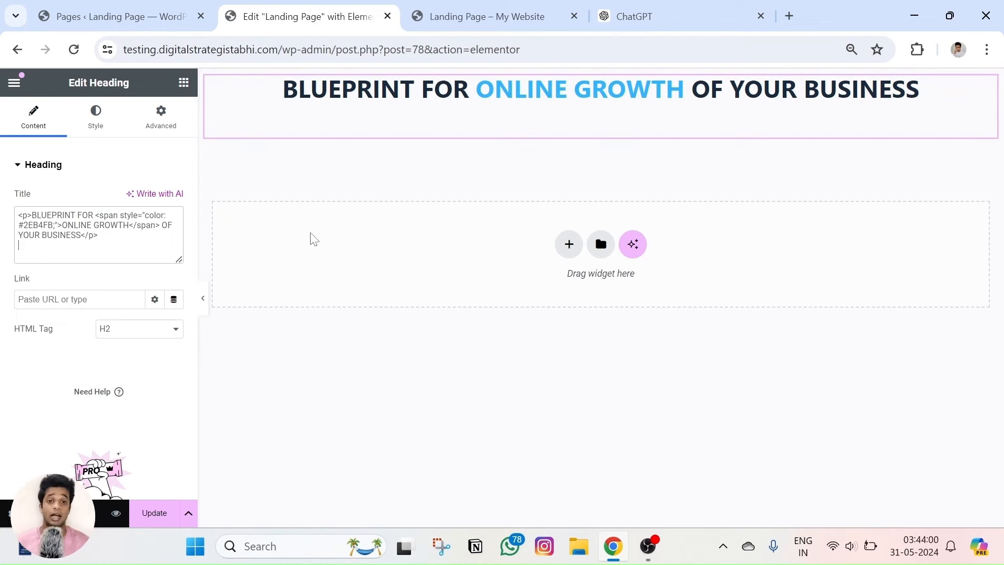
click(463, 15)
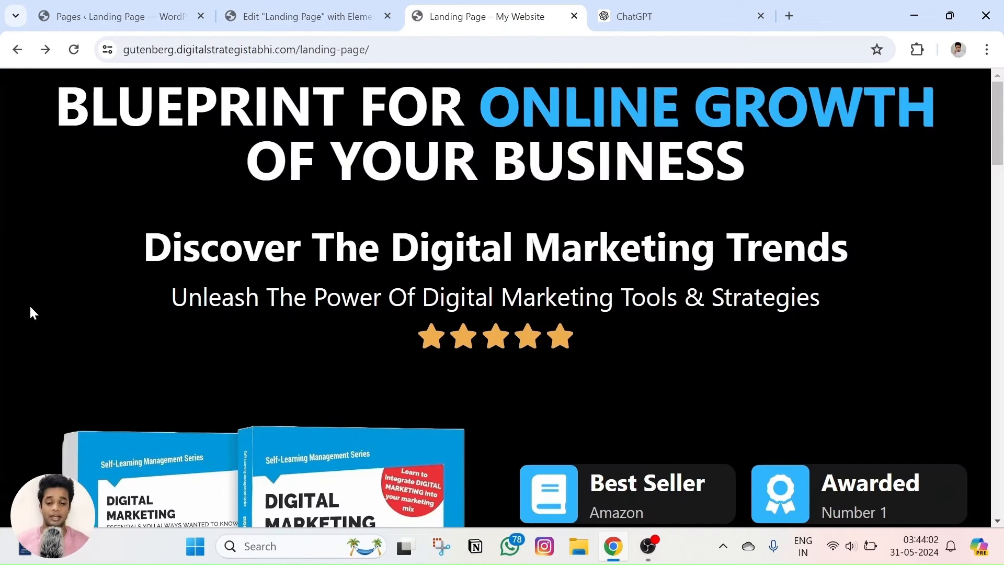
scroll(120, 324, down, 2)
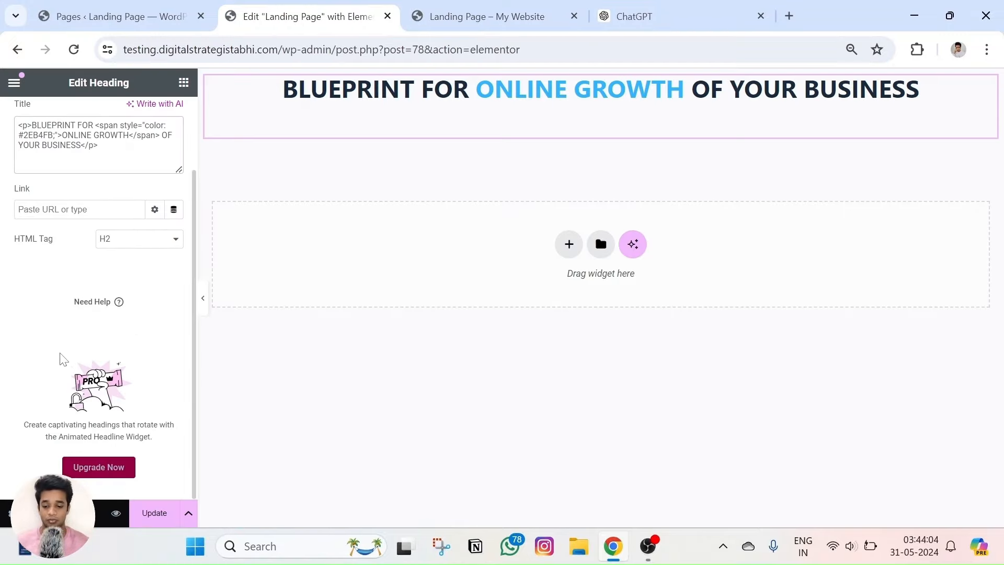
Give the page a Classic black (#000000) background in Page Settings > Style.
click(9, 513)
scroll(83, 269, down, 3)
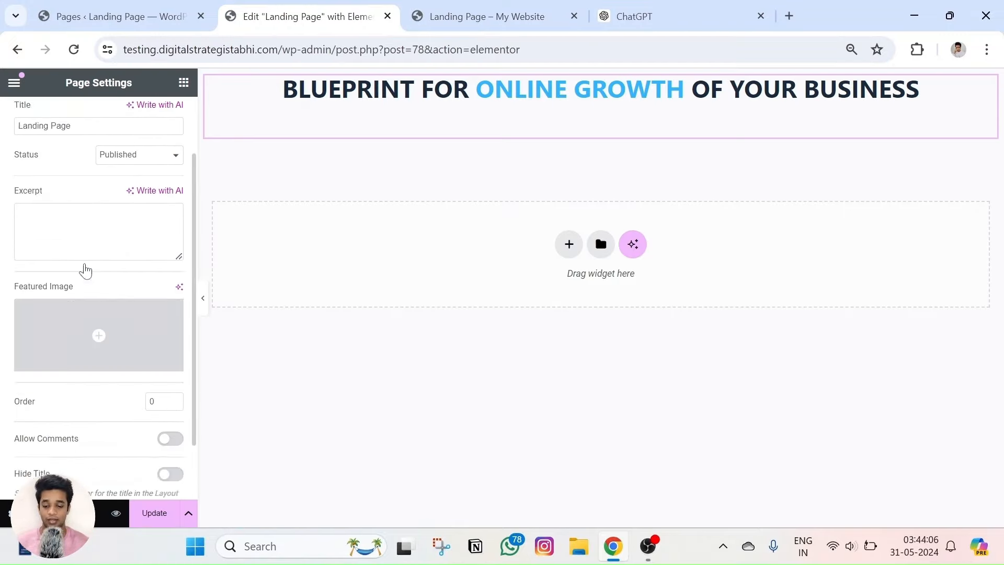
scroll(89, 235, up, 5)
click(82, 131)
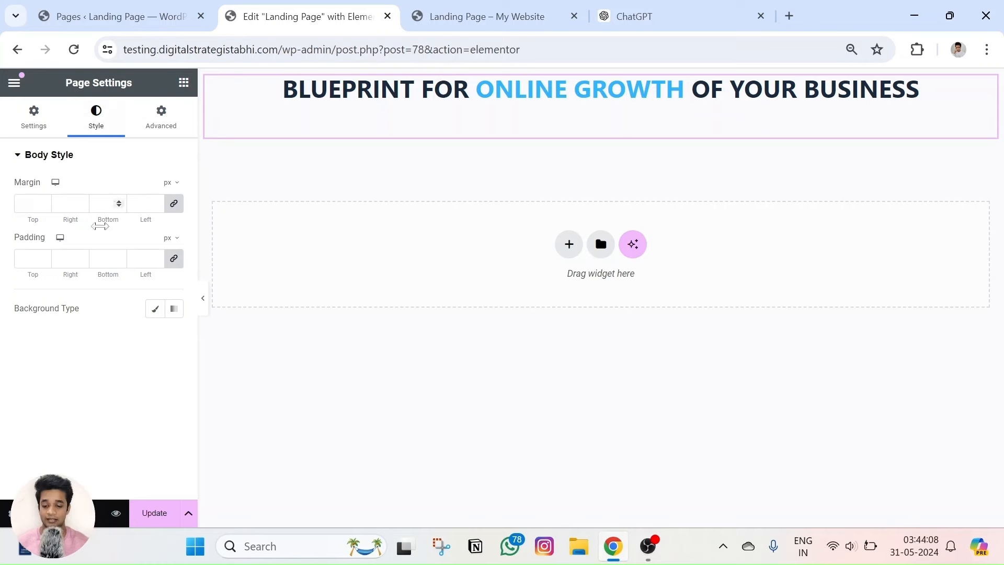
click(155, 308)
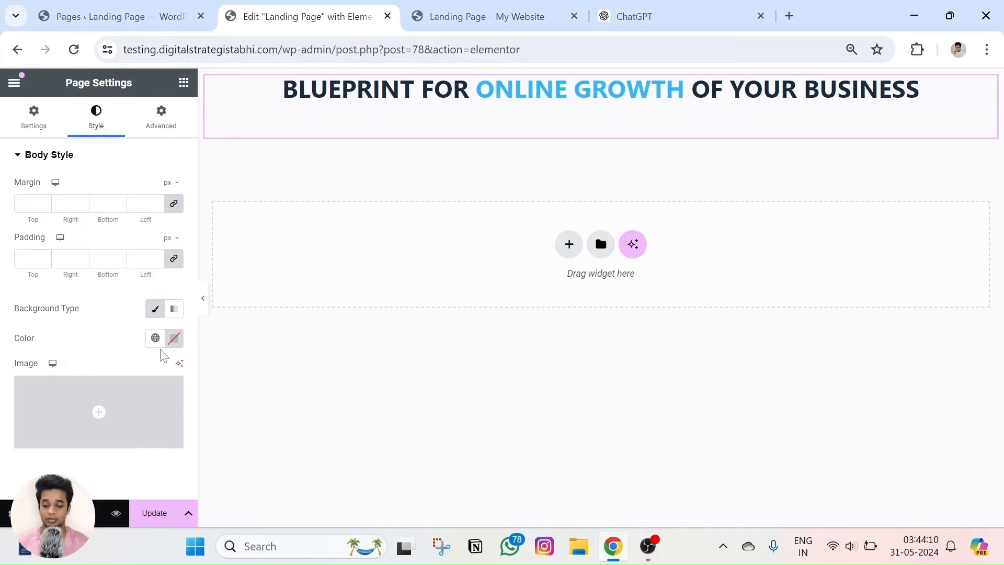
click(173, 339)
drag(128, 246, 47, 295)
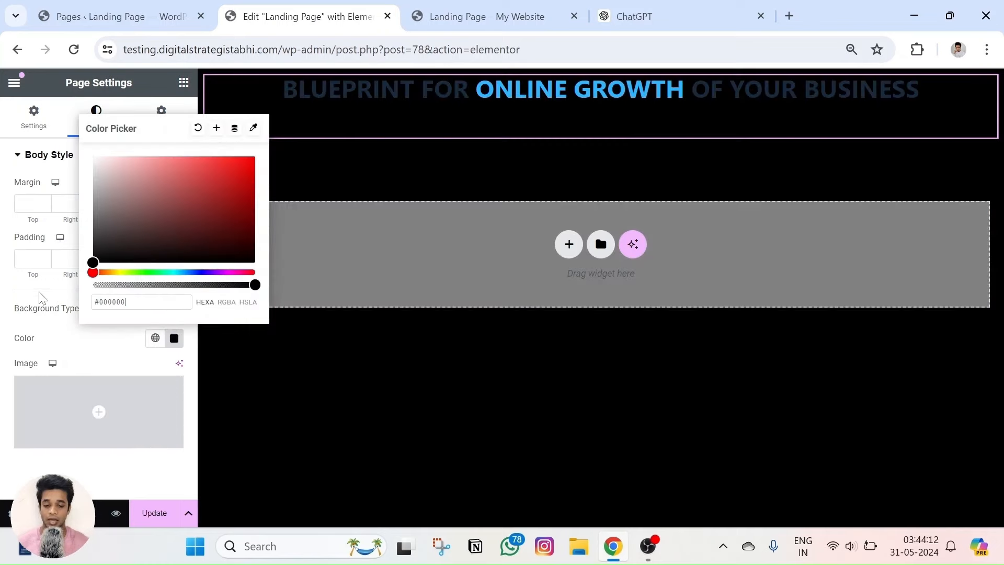
click(5, 342)
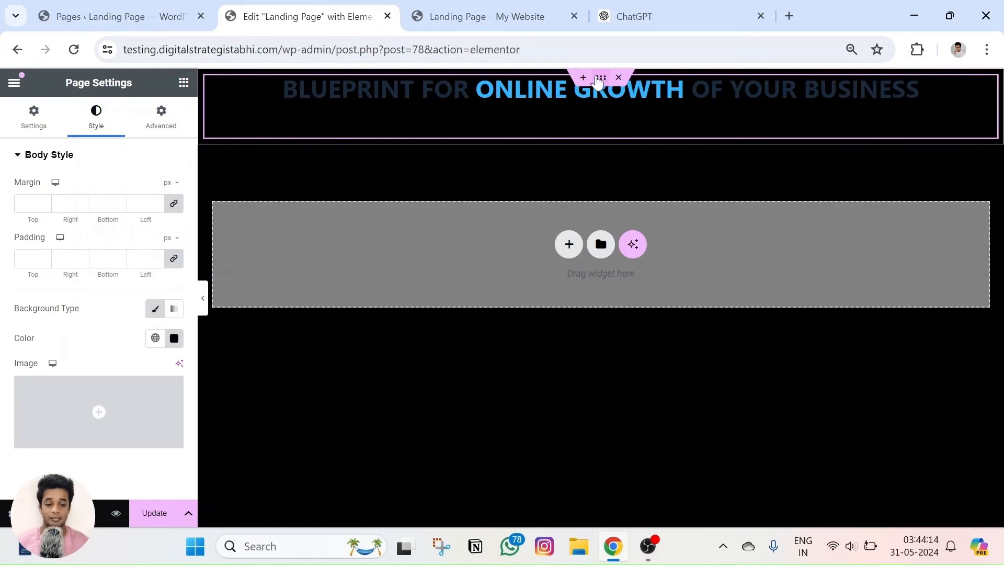
Set the heading's container background type to Classic.
click(599, 79)
click(93, 116)
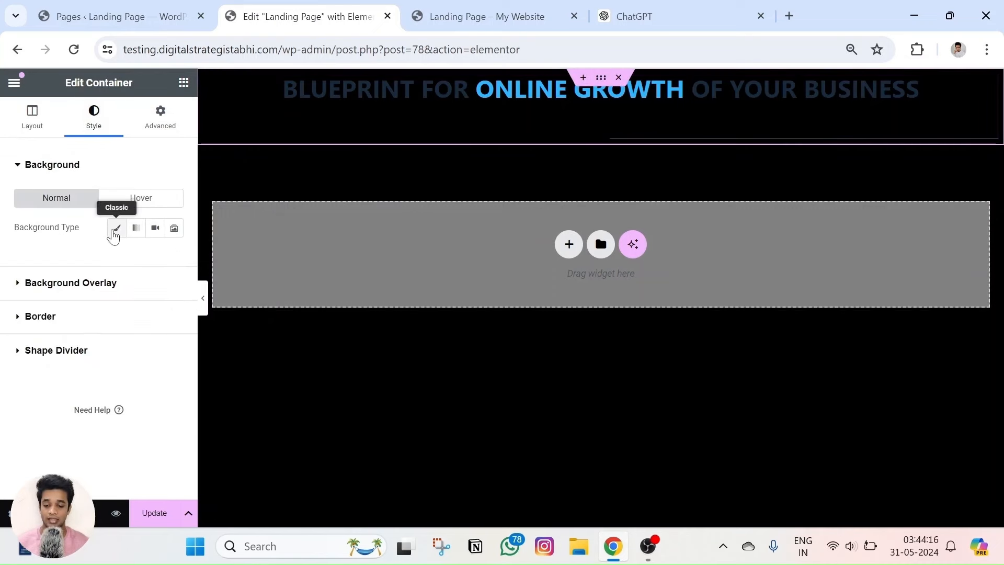
click(115, 229)
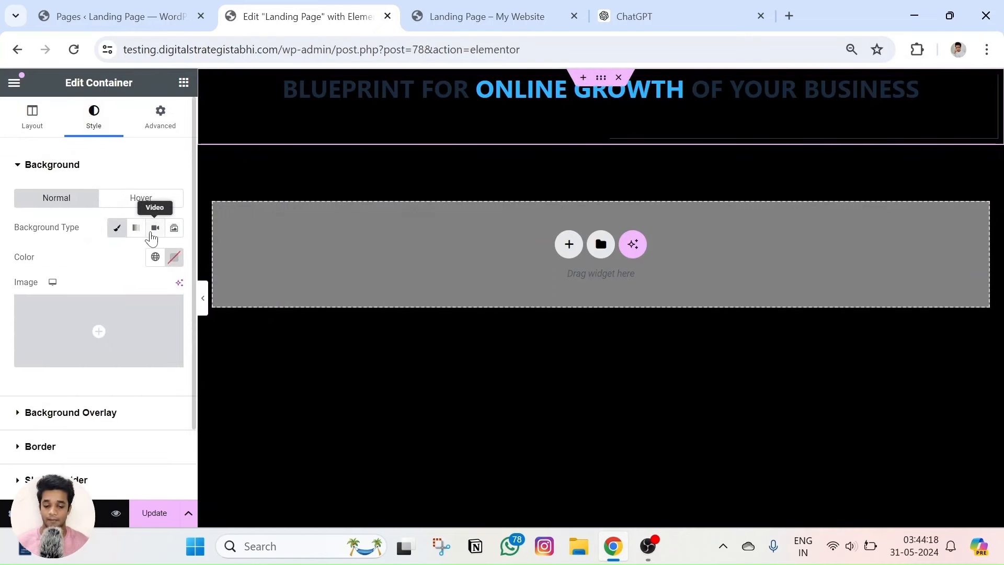
click(352, 110)
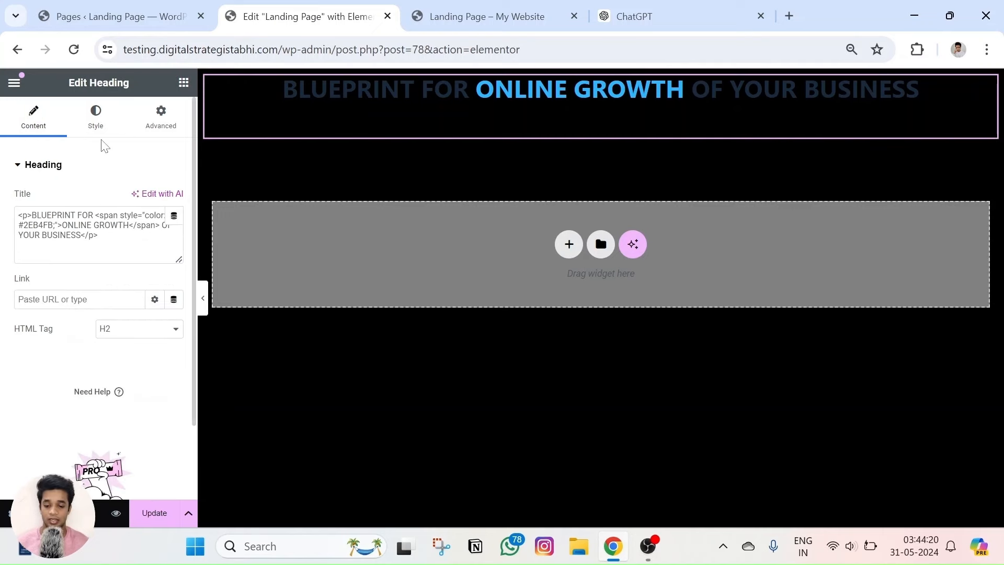
Check the heading's Text Color in the Style tab and dismiss the global colours tip.
click(96, 118)
click(175, 228)
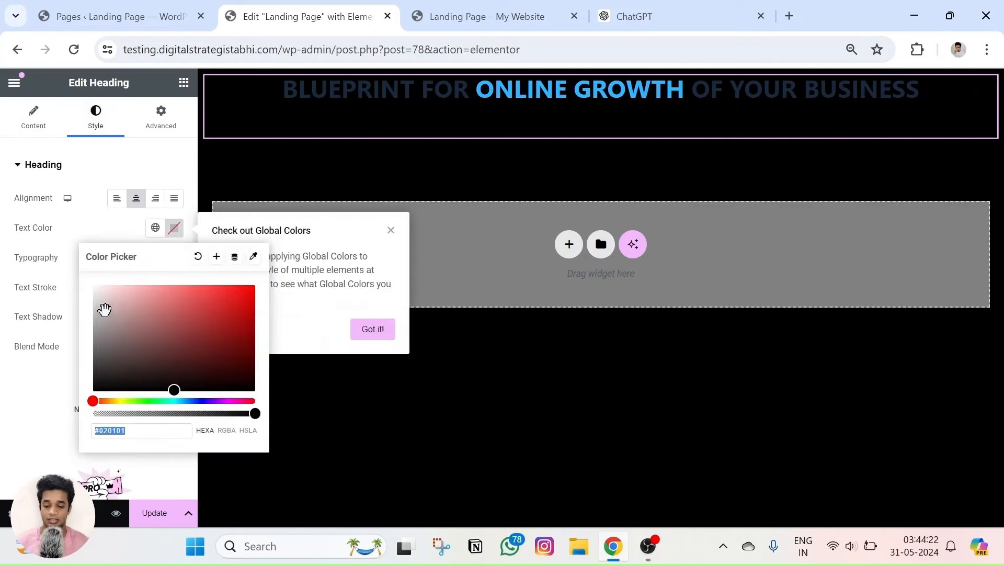
click(219, 159)
click(219, 159)
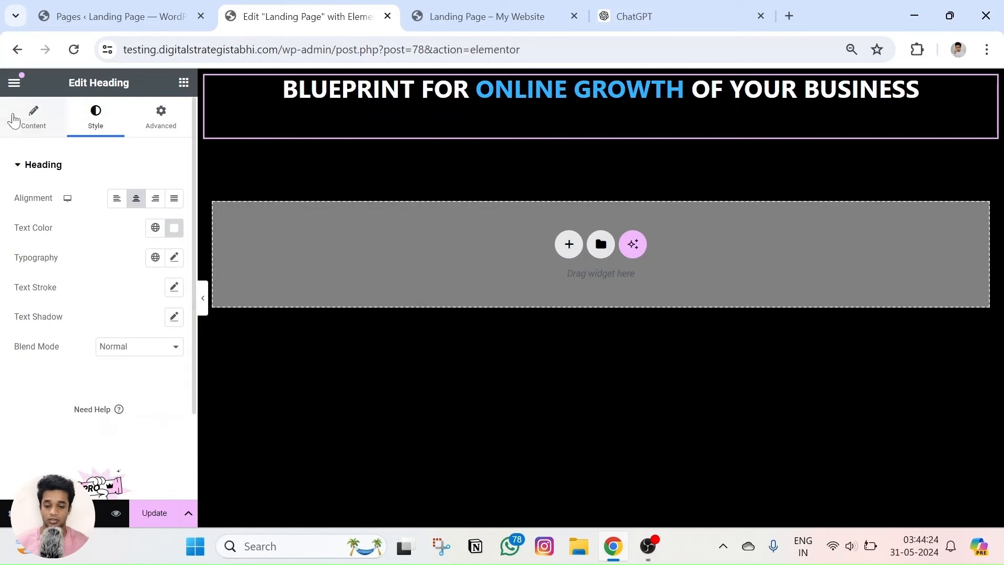
click(11, 119)
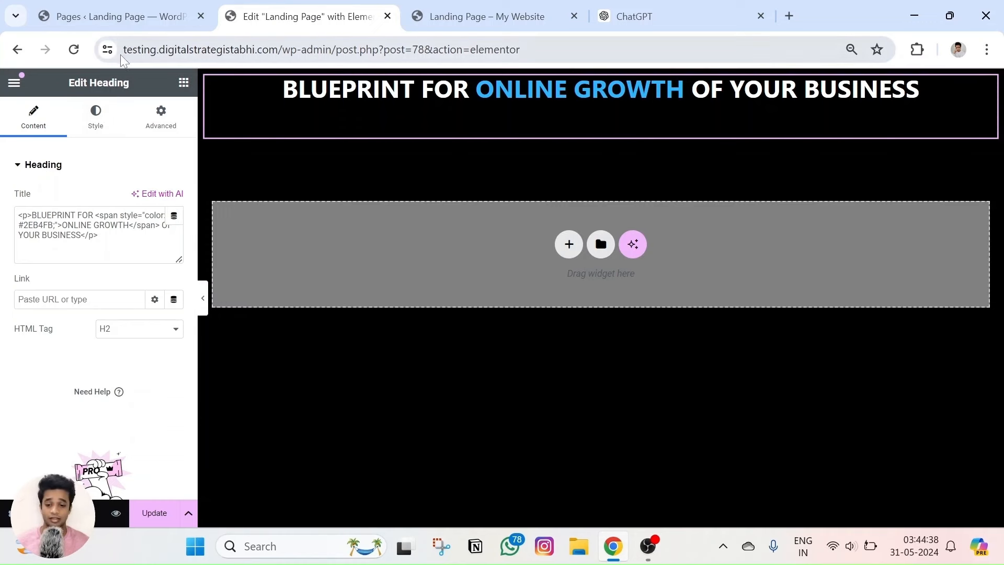
Try a grey heading text colour, then keep the heading white (#FFFFFF).
click(96, 115)
click(174, 229)
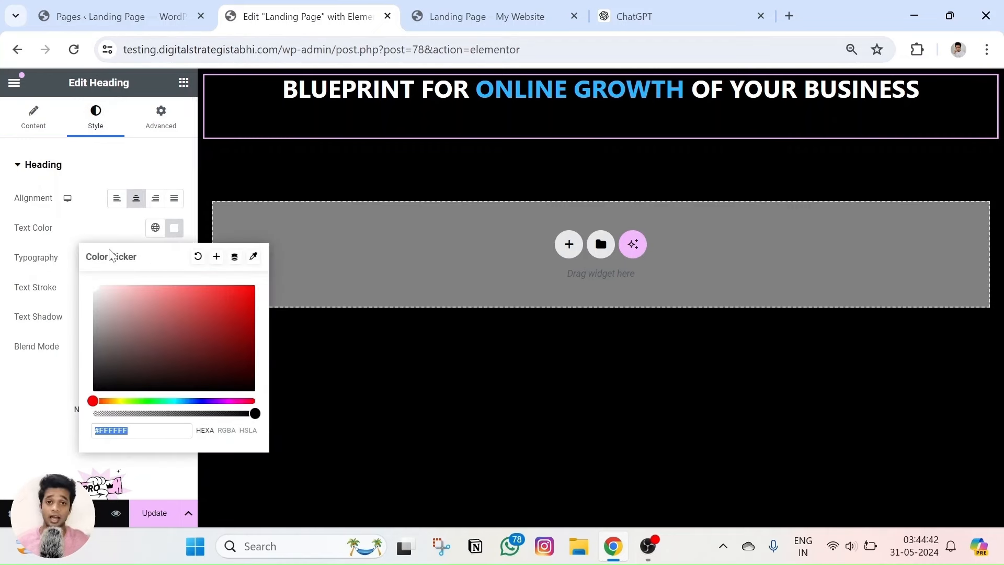
drag(167, 335, 85, 268)
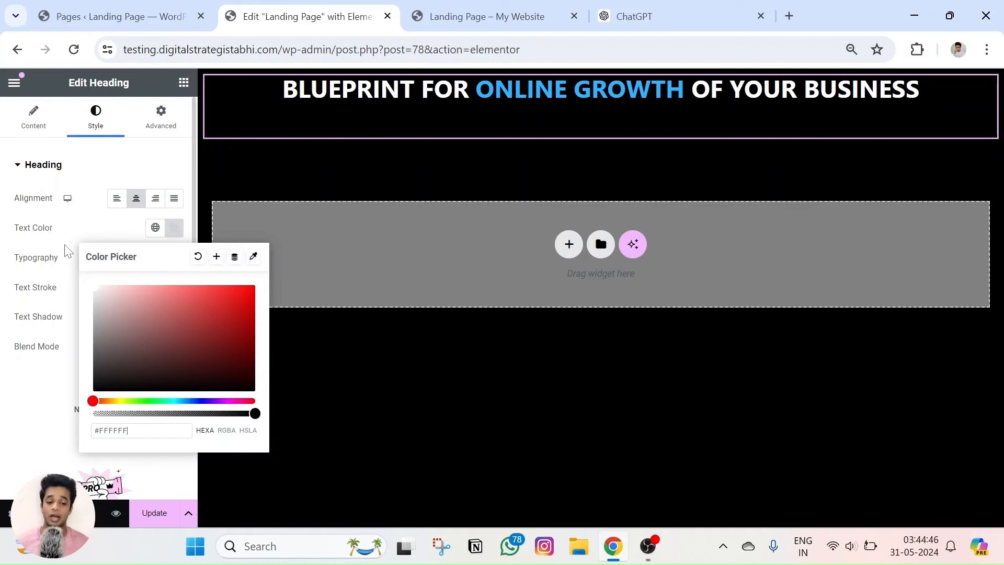
click(38, 185)
click(34, 116)
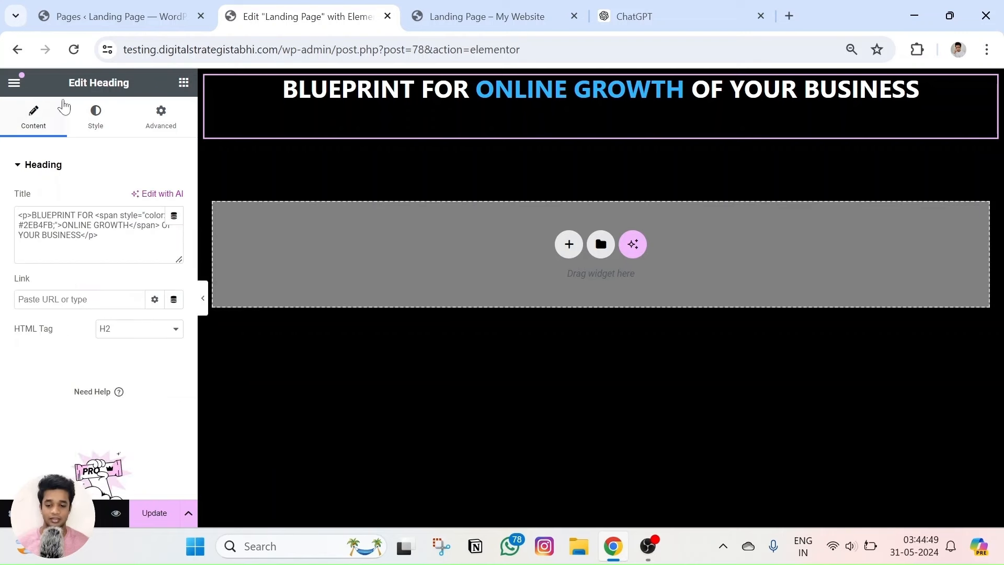
click(96, 116)
click(174, 258)
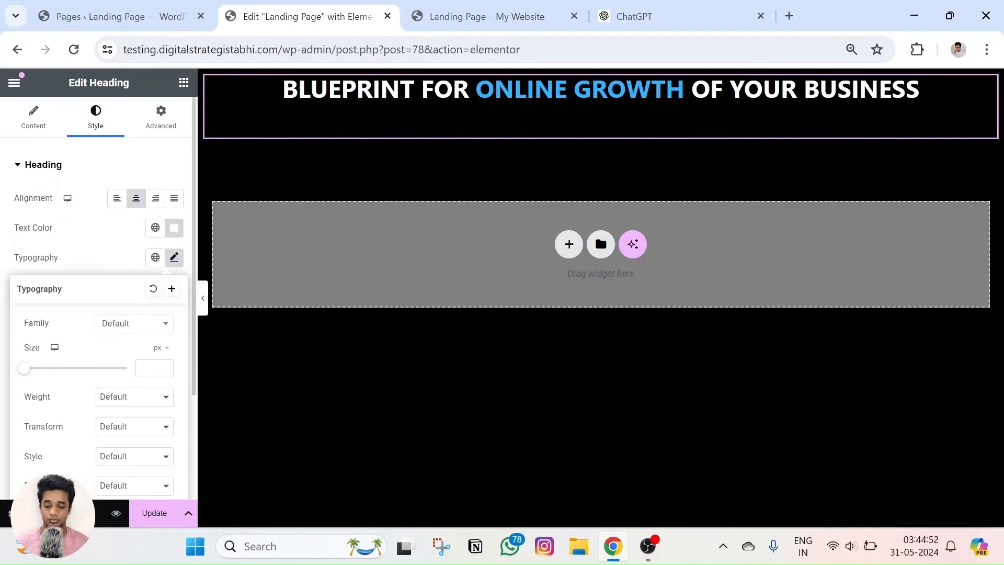
Set the heading's typography size to 68 px, save with Update, and preview the page.
drag(29, 372, 58, 379)
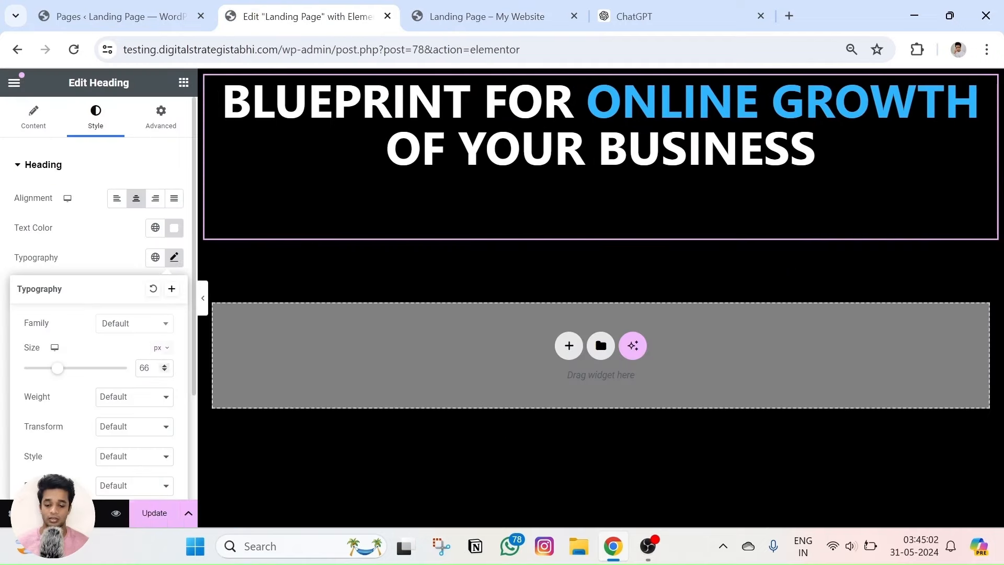
click(165, 367)
click(165, 367)
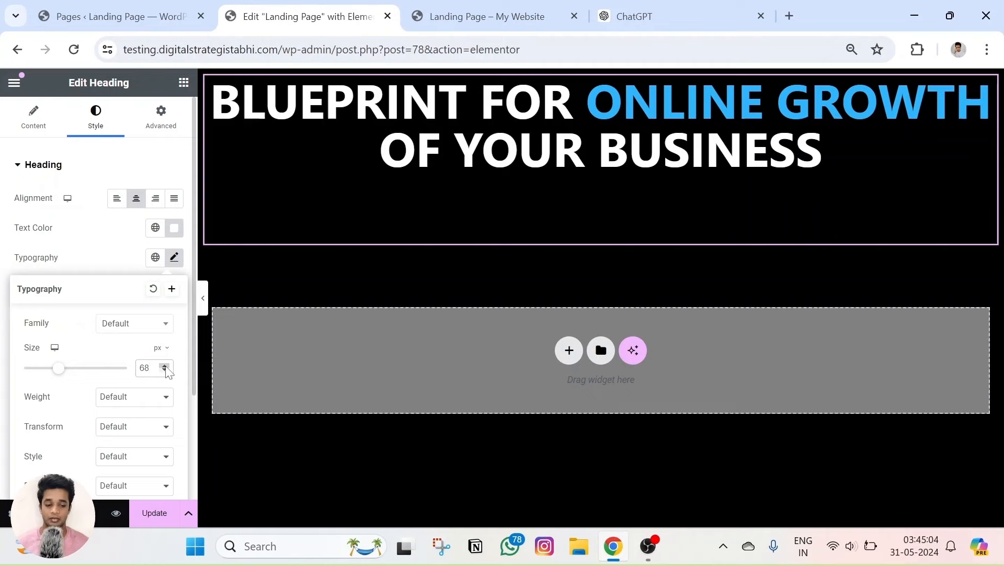
click(165, 367)
click(164, 372)
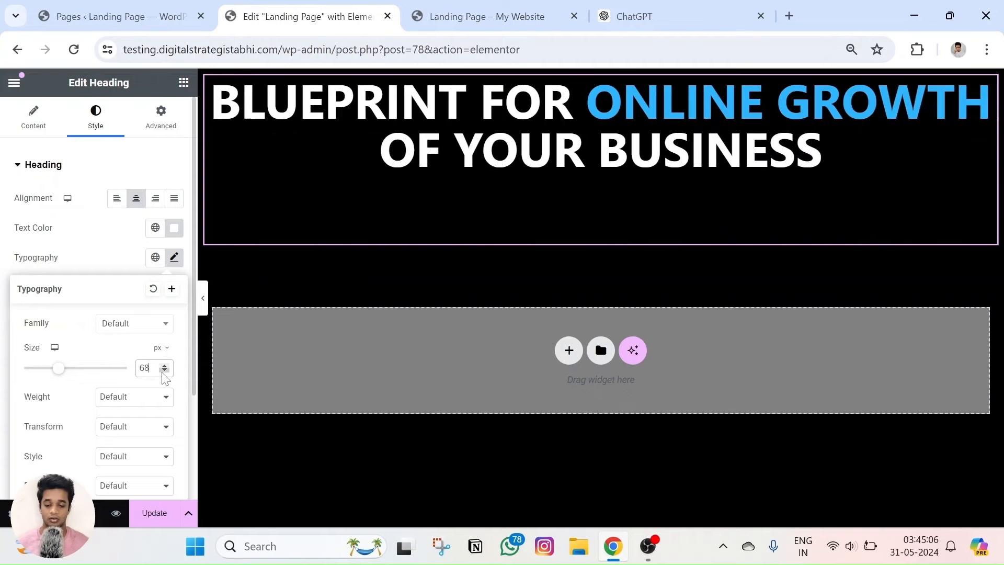
click(153, 511)
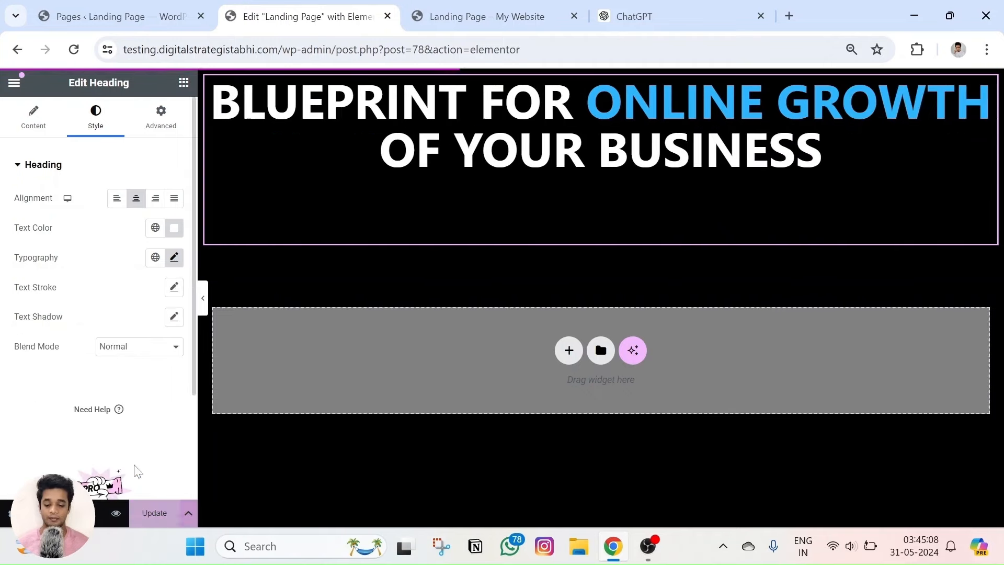
click(118, 512)
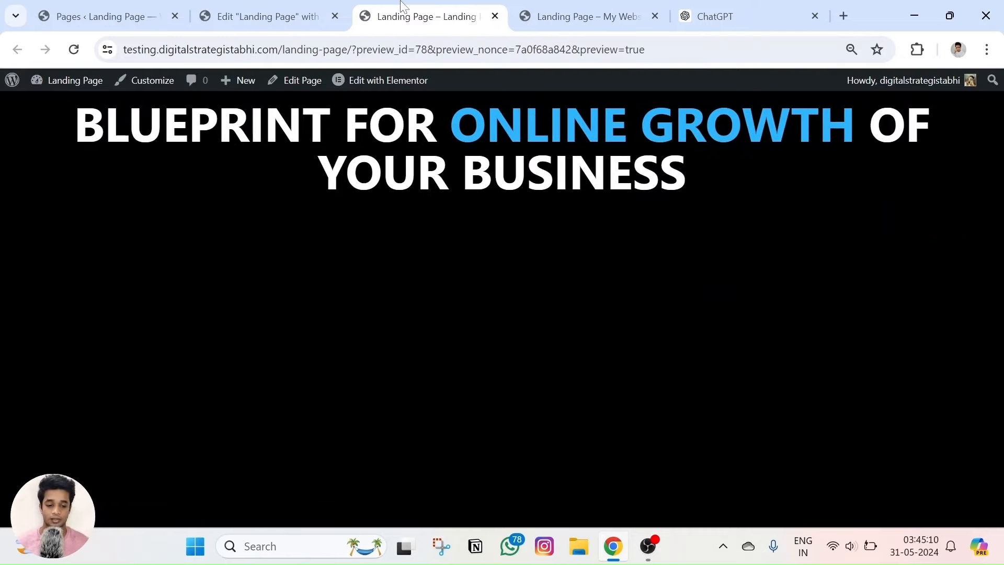
Copy 'Discover The Digital Marketing Trends' from the reference landing page tab.
click(571, 5)
key(ctrl+shift+Tab)
key(ctrl+shift+Tab)
click(571, 5)
triple_click(506, 251)
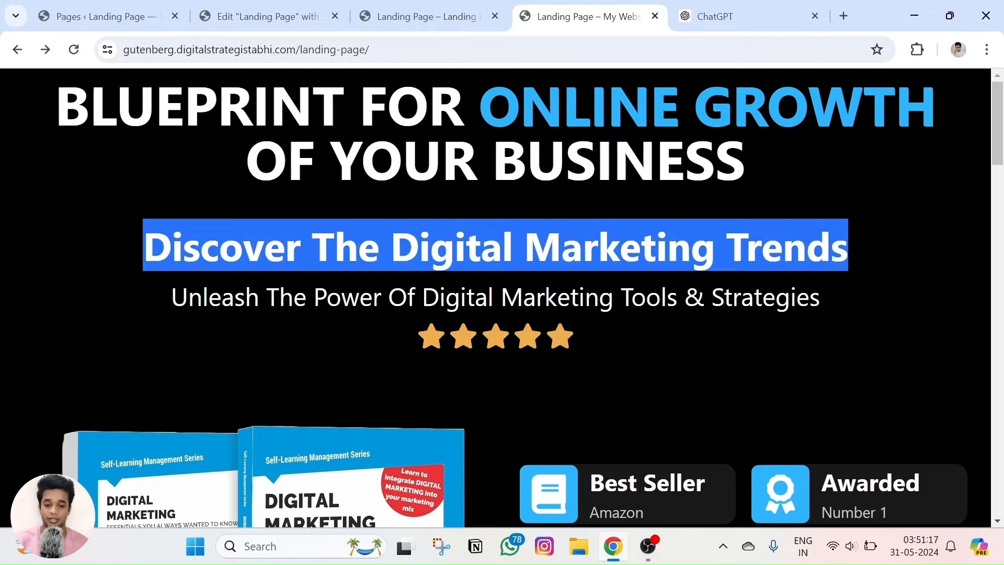
click(261, 16)
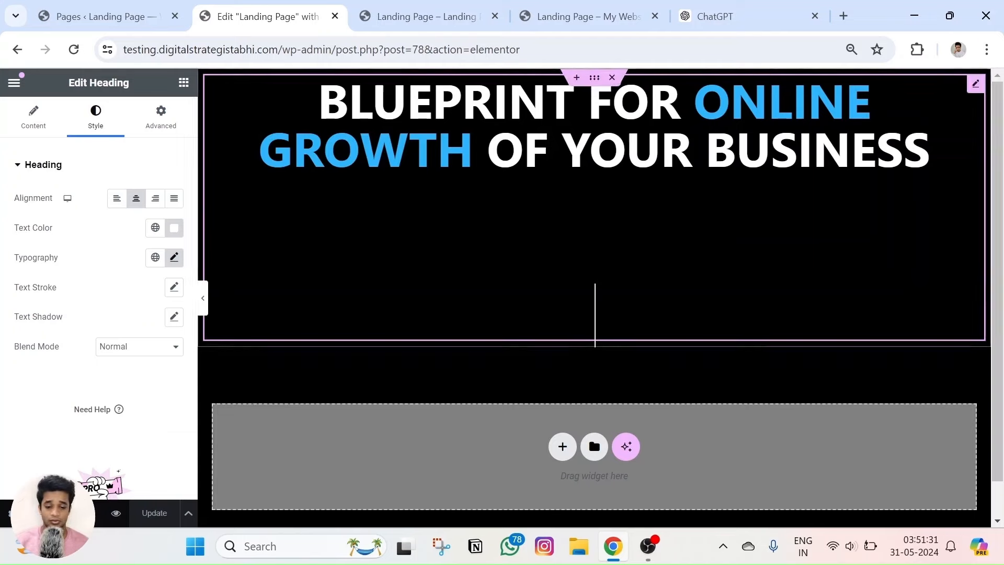
Delete the <p> and </p> tags from the heading's Title HTML and save with Update.
click(21, 128)
click(18, 244)
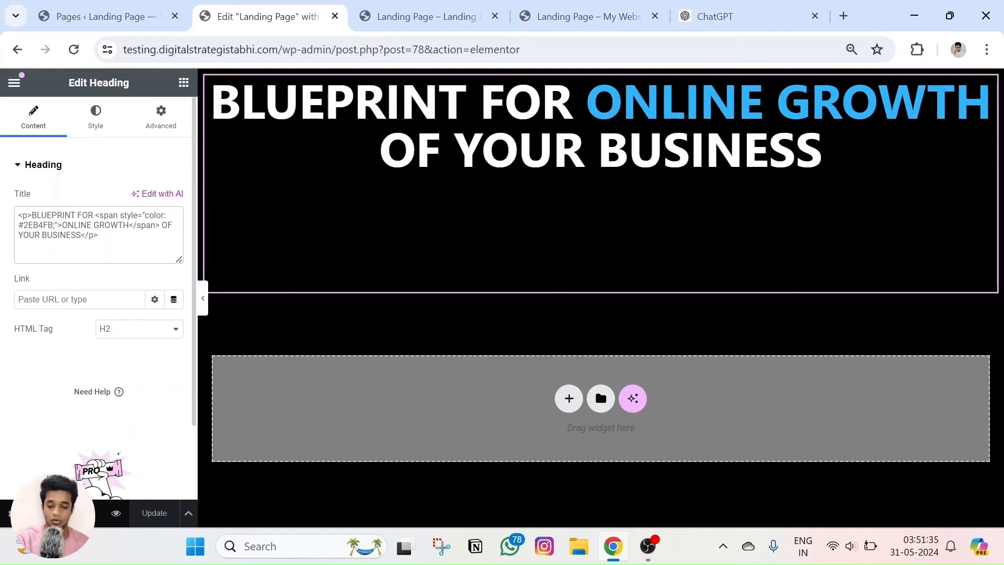
key(BackSpace)
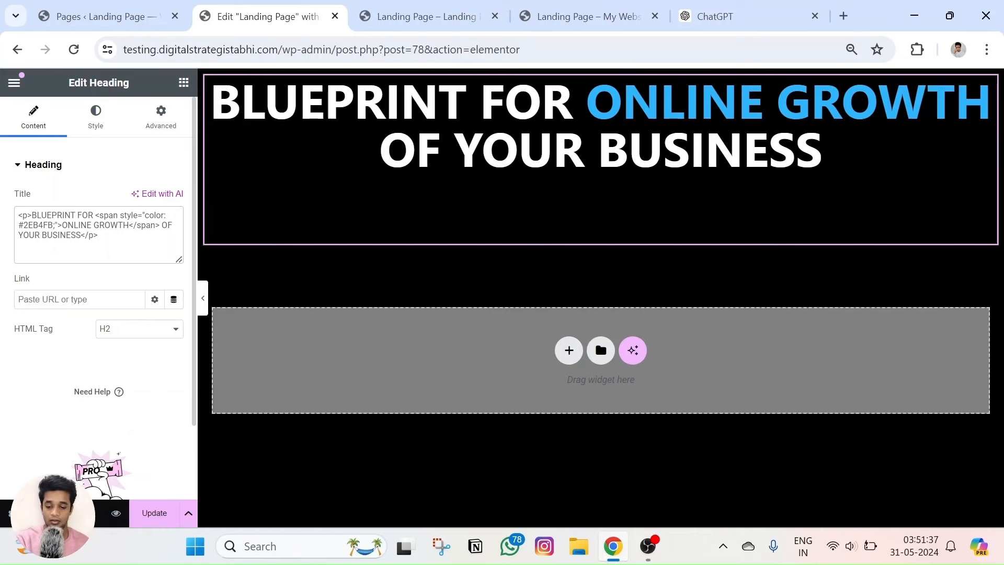
key(BackSpace)
key(BackSpace)
key(BackSpace)
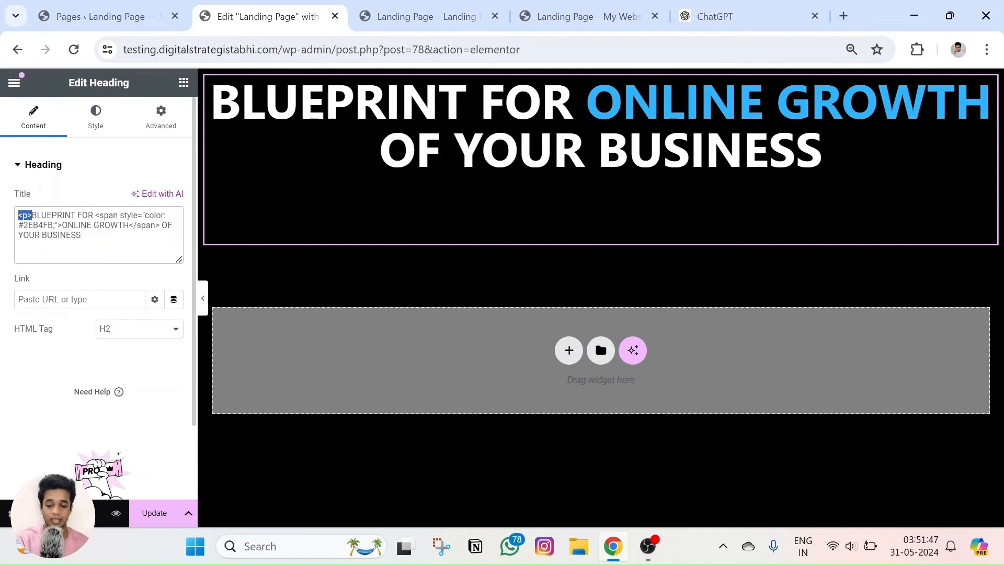
key(BackSpace)
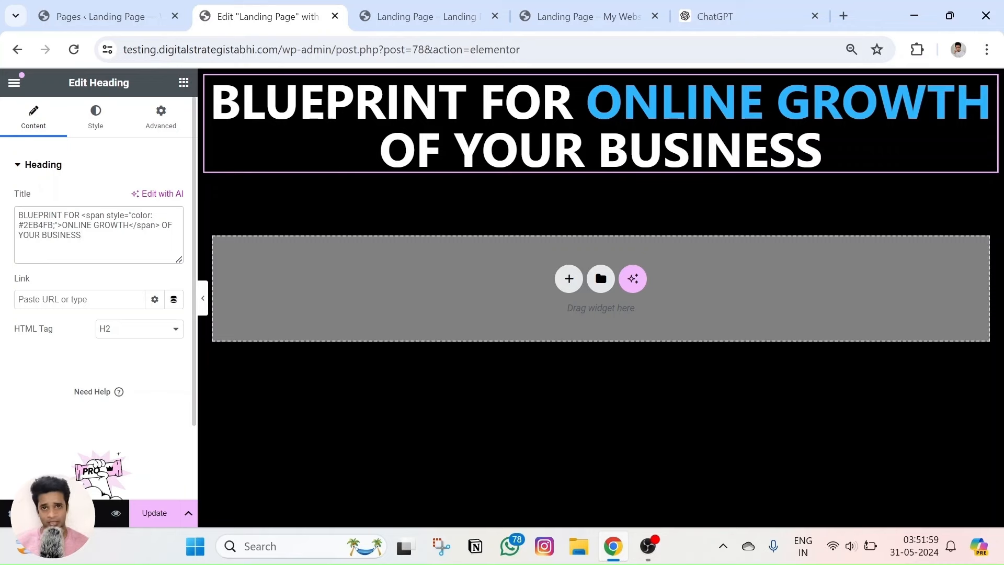
click(150, 512)
click(183, 82)
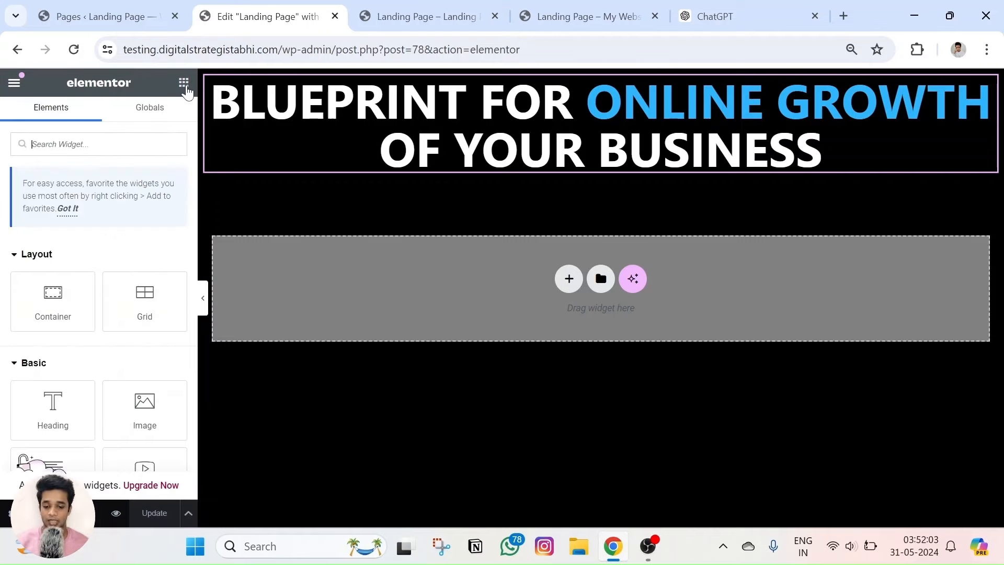
Add a centred heading below the title reading 'Discover The Digital Marketing Trends' as plain text.
drag(52, 319, 567, 162)
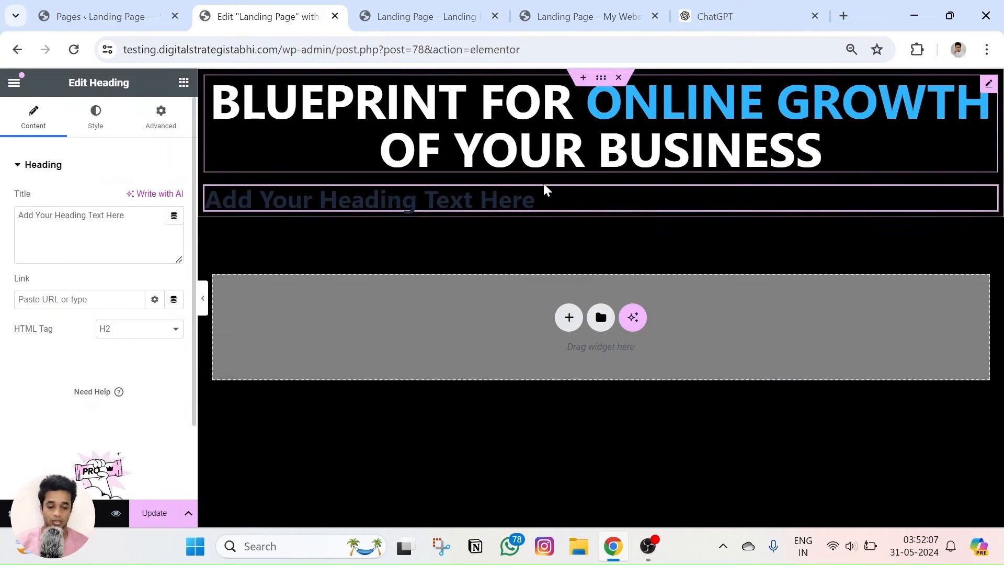
click(103, 123)
click(135, 198)
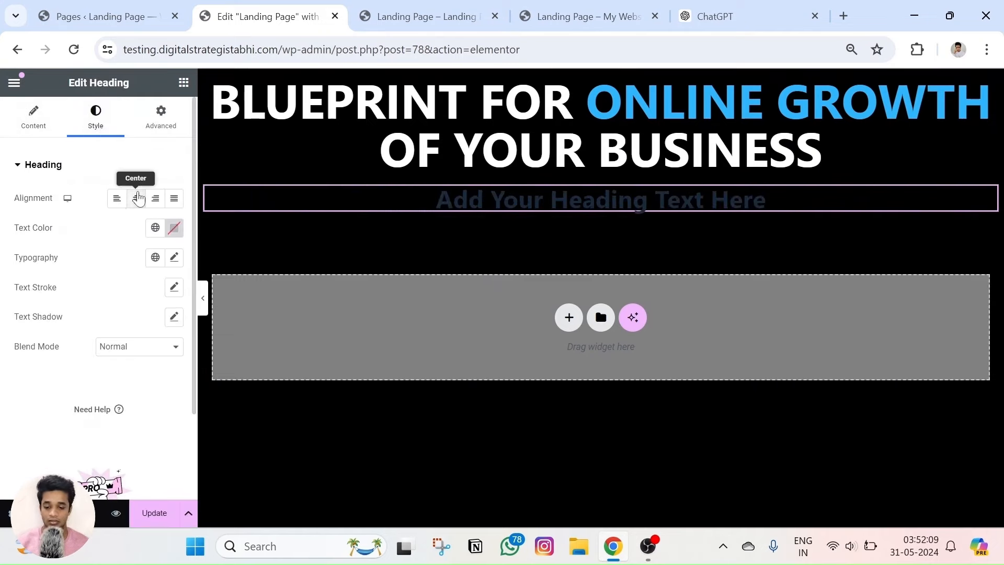
triple_click(515, 205)
click(621, 6)
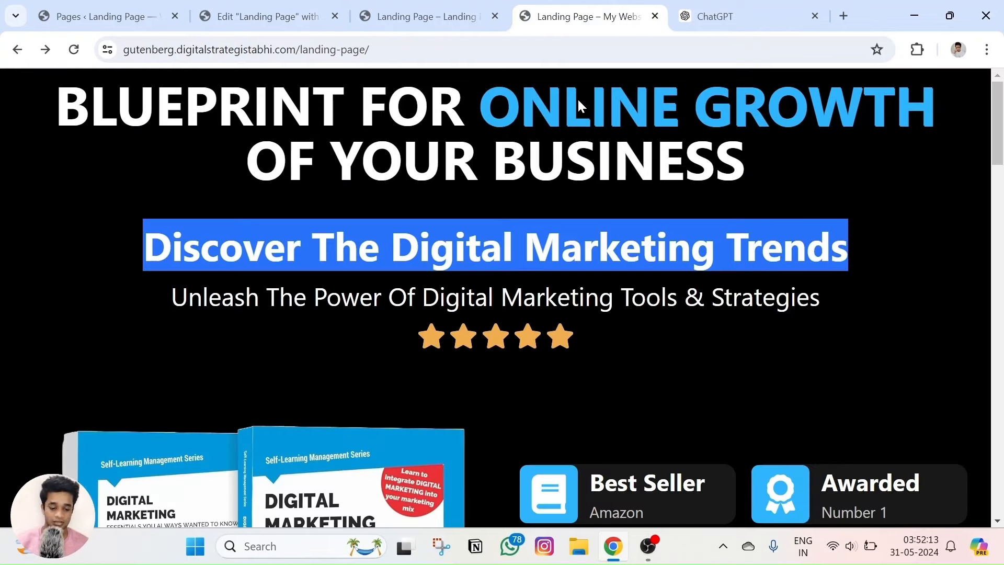
click(261, 16)
triple_click(448, 197)
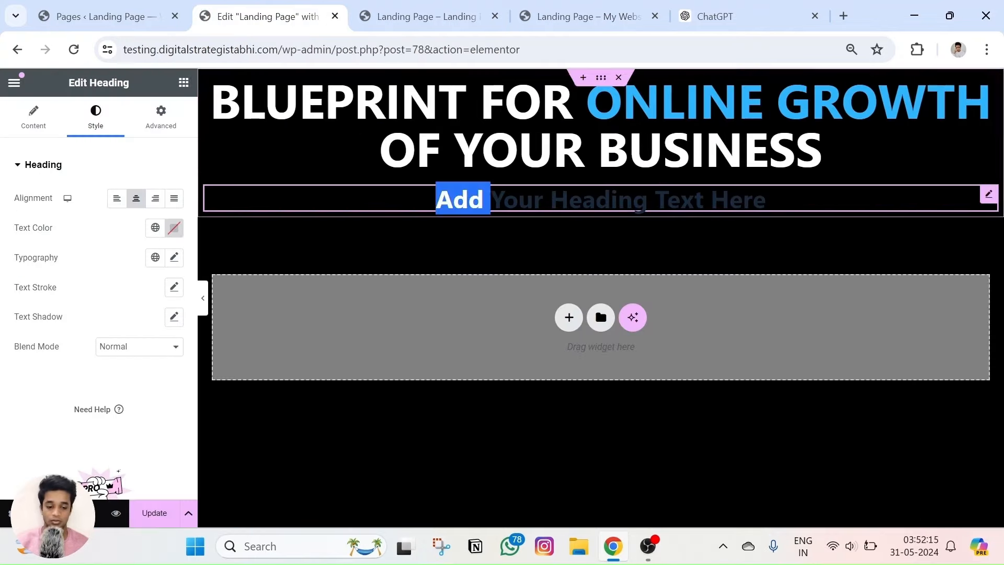
text(Discover The Digital Marketing Trends)
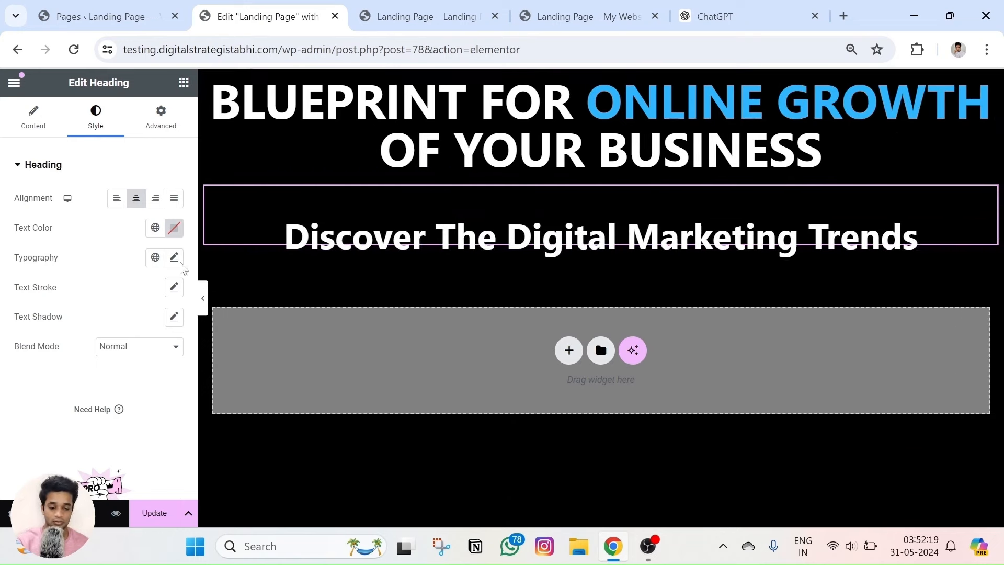
double_click(65, 235)
key(ctrl+a)
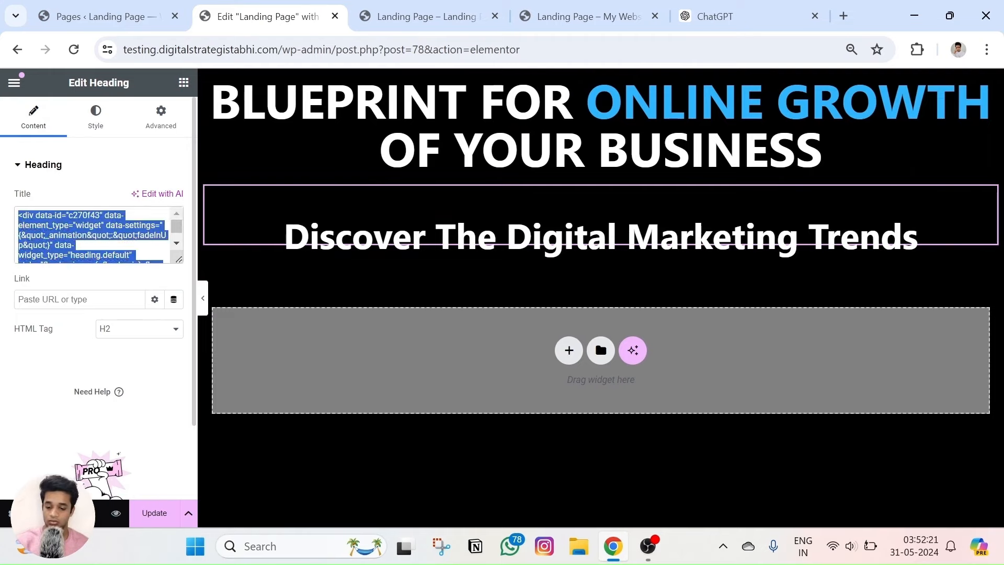
key(BackSpace)
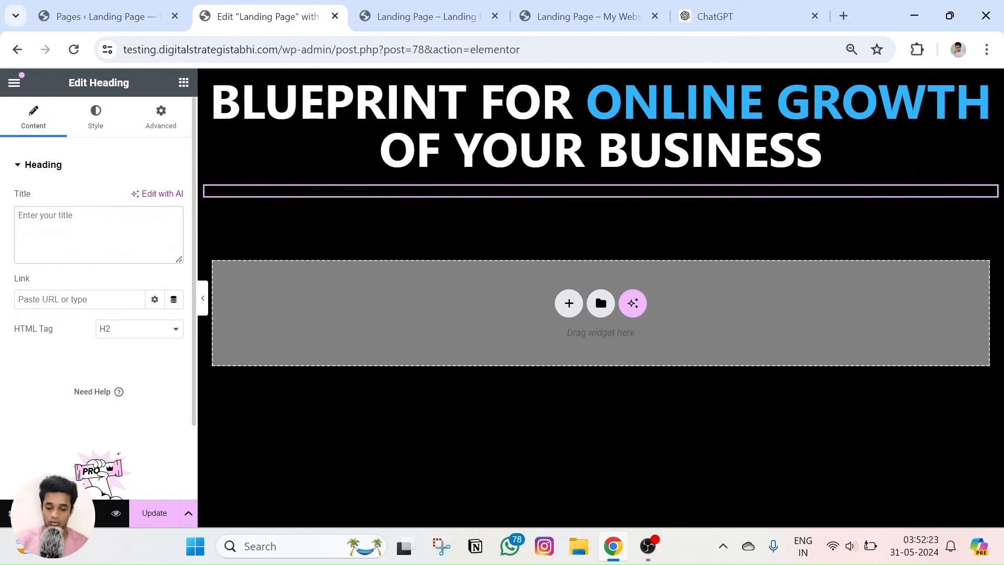
text(Discover The Digital Marketing Trends)
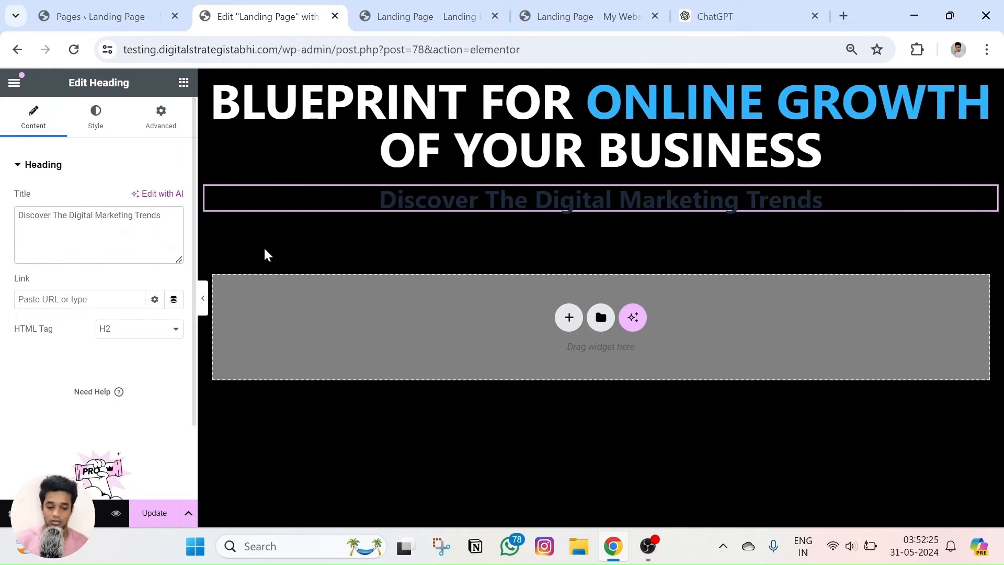
Make the Discover subheading's text colour white.
click(109, 110)
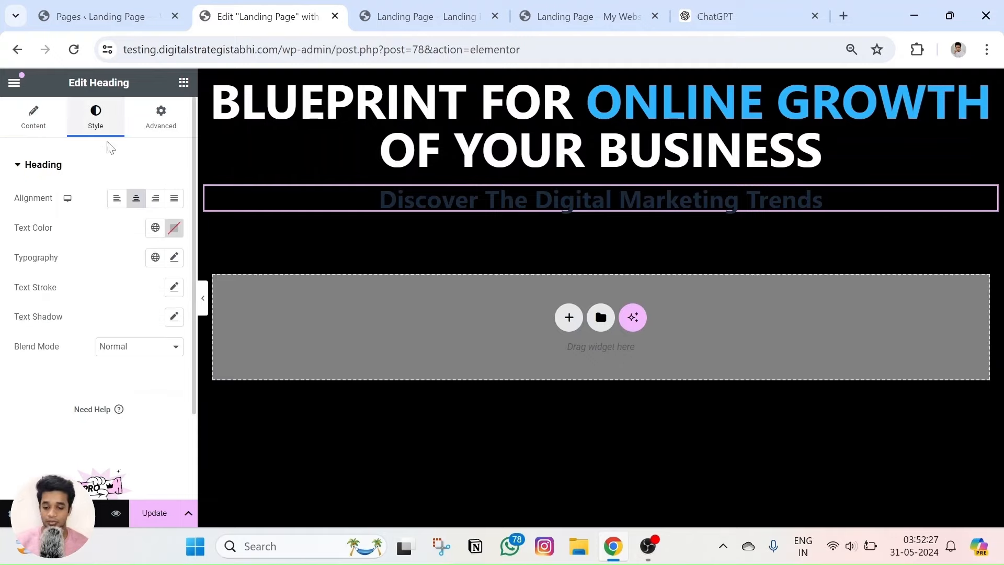
click(174, 227)
click(580, 16)
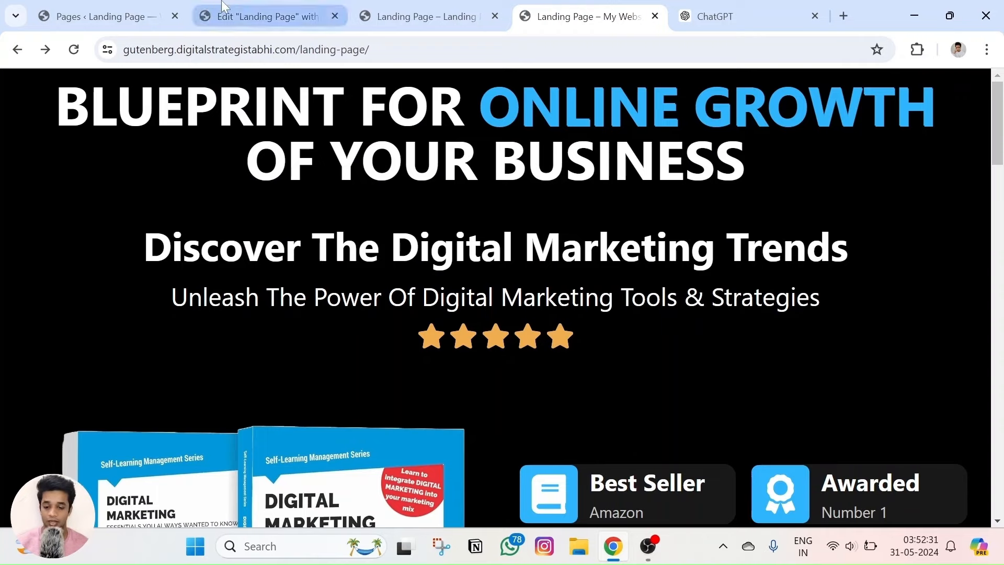
click(208, 15)
click(123, 303)
drag(112, 295, 62, 277)
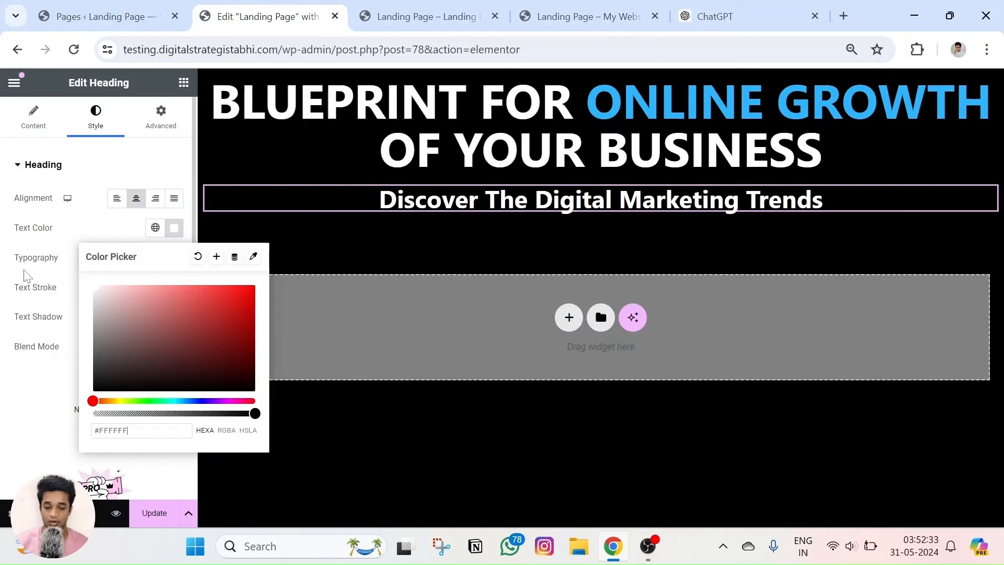
click(18, 255)
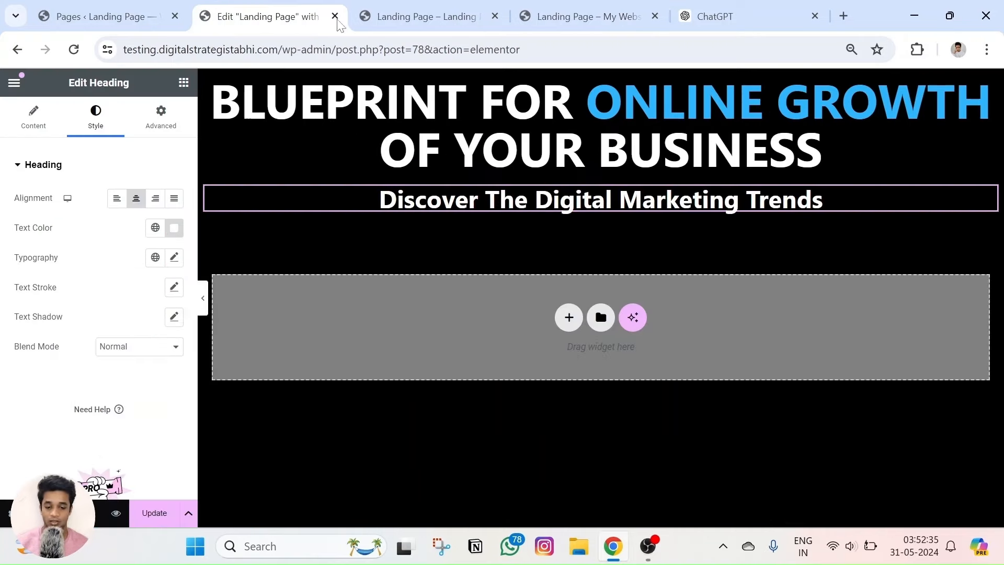
Set the Discover heading's typography size to 52 px, comparing with the reference page.
click(174, 258)
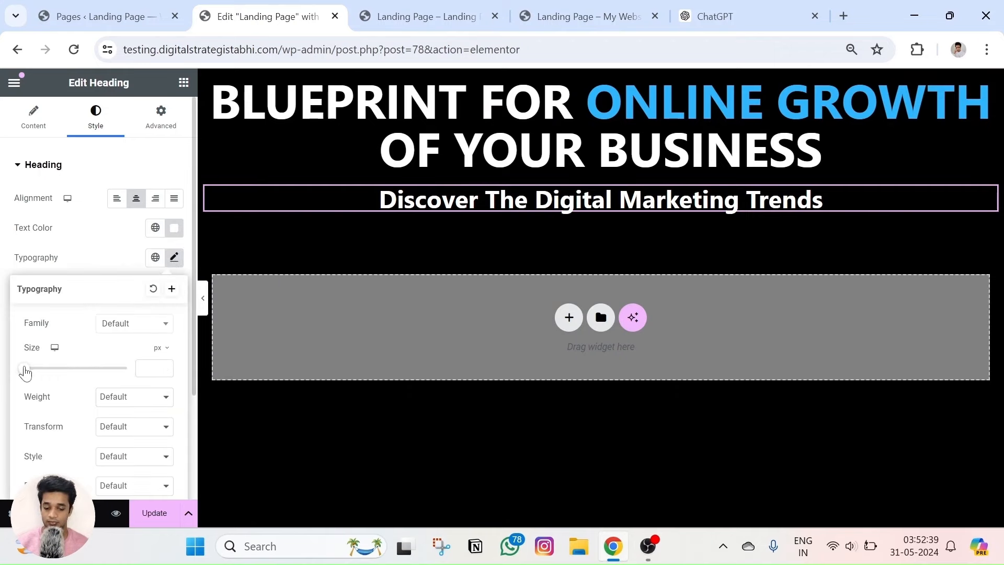
drag(25, 371, 50, 369)
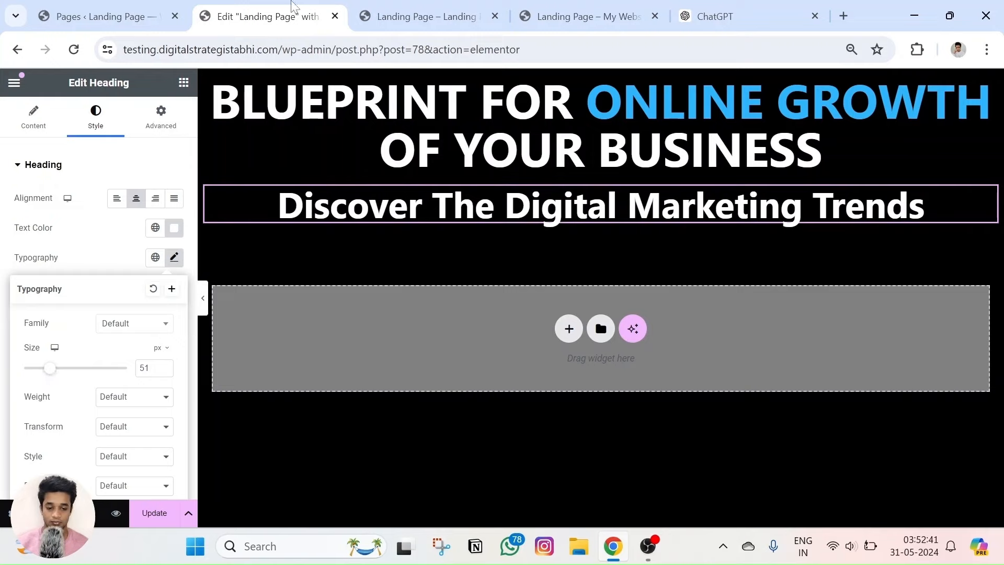
click(455, 15)
click(528, 16)
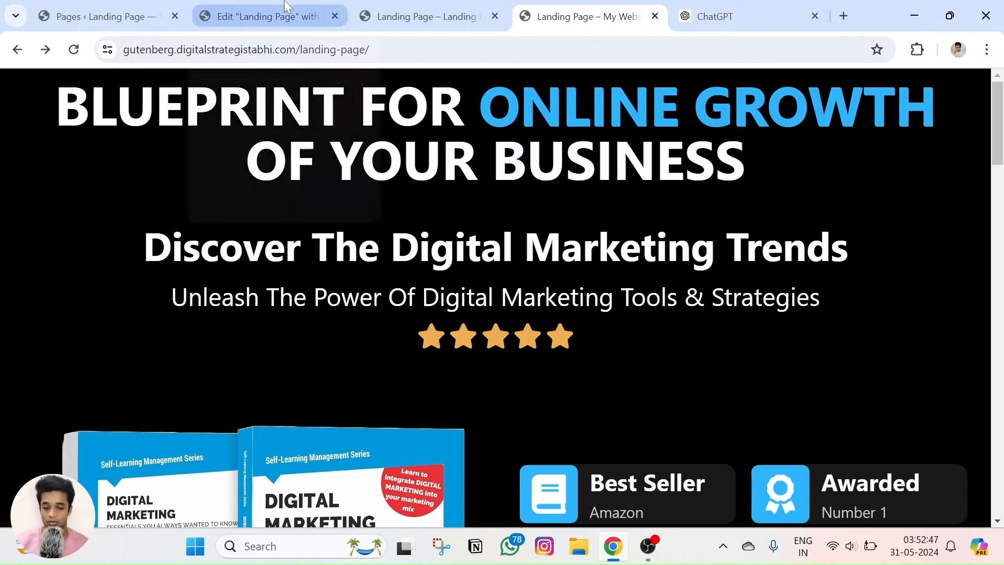
click(264, 16)
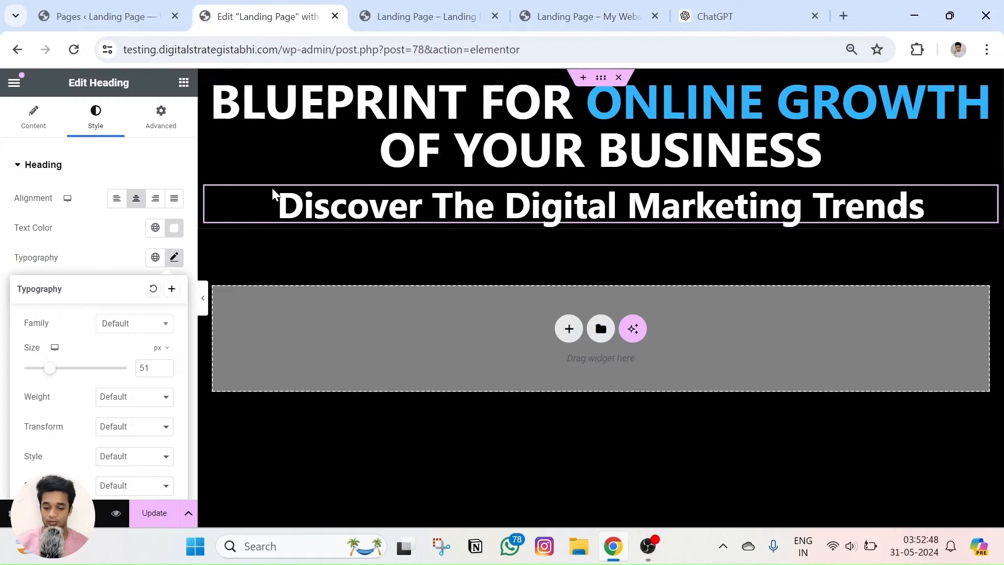
click(165, 371)
click(164, 371)
click(164, 366)
click(165, 366)
click(164, 365)
click(164, 365)
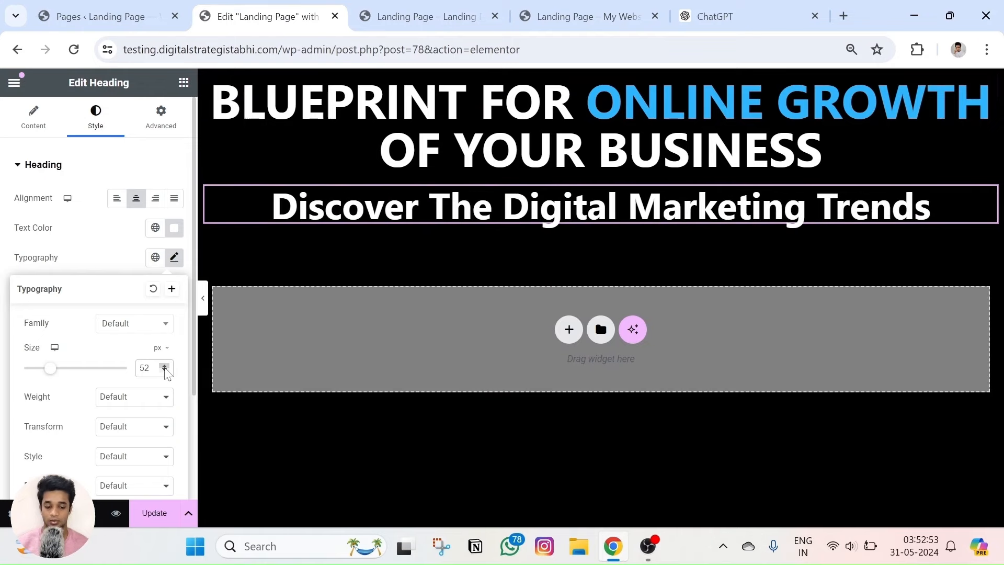
click(83, 231)
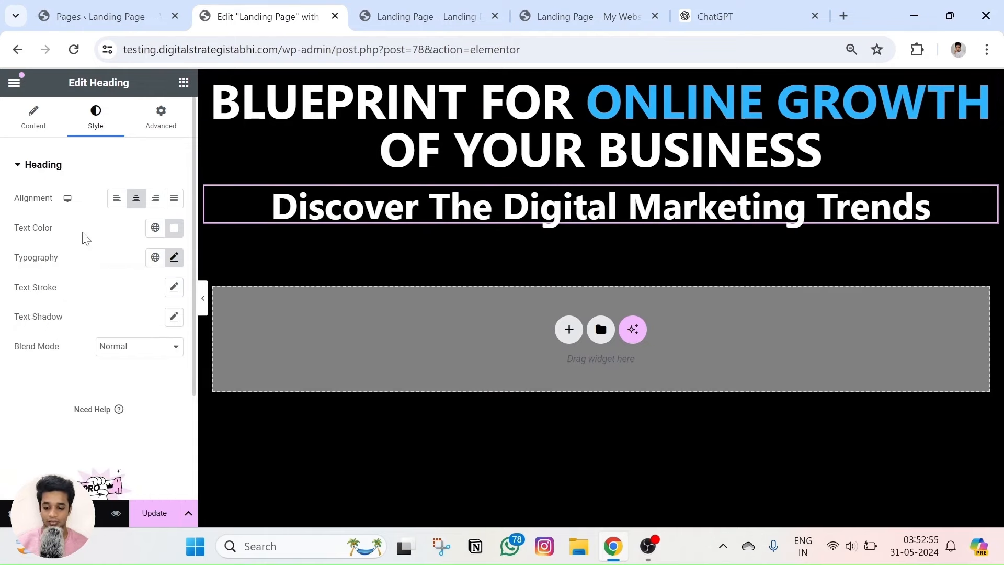
Unlink the heading's margins, set Top to 40 px, and save with Update.
click(157, 119)
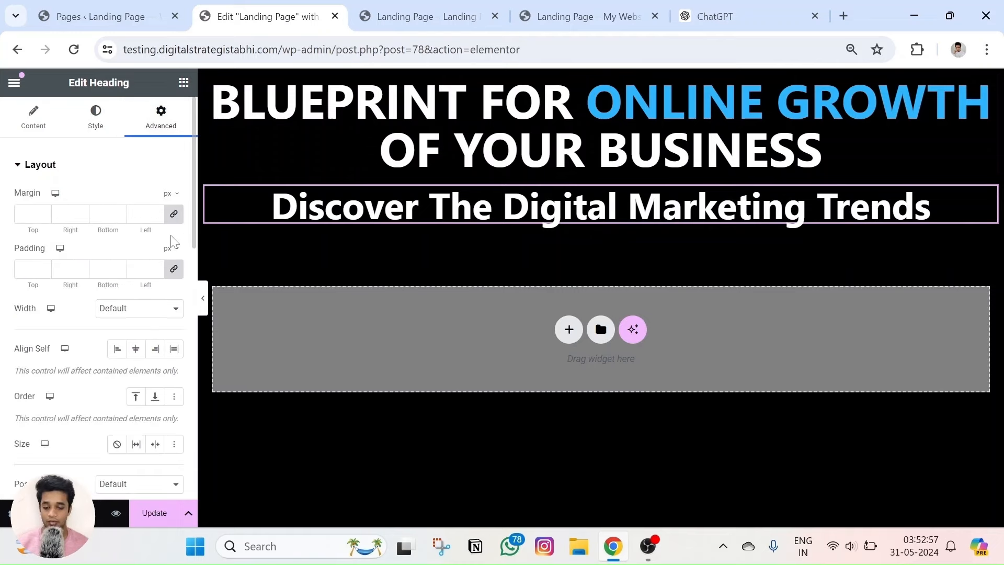
click(174, 214)
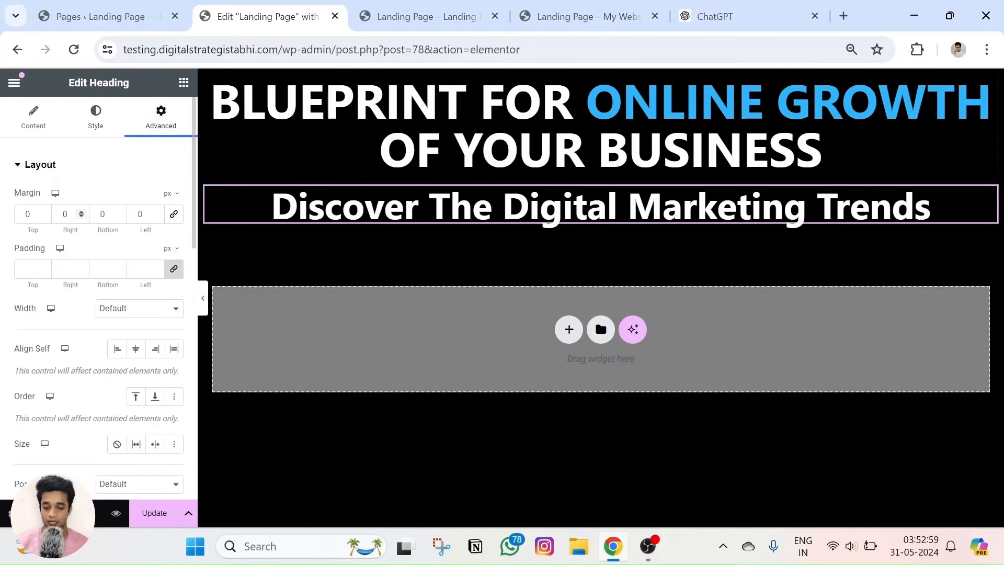
drag(44, 211, 43, 211)
click(44, 217)
click(44, 217)
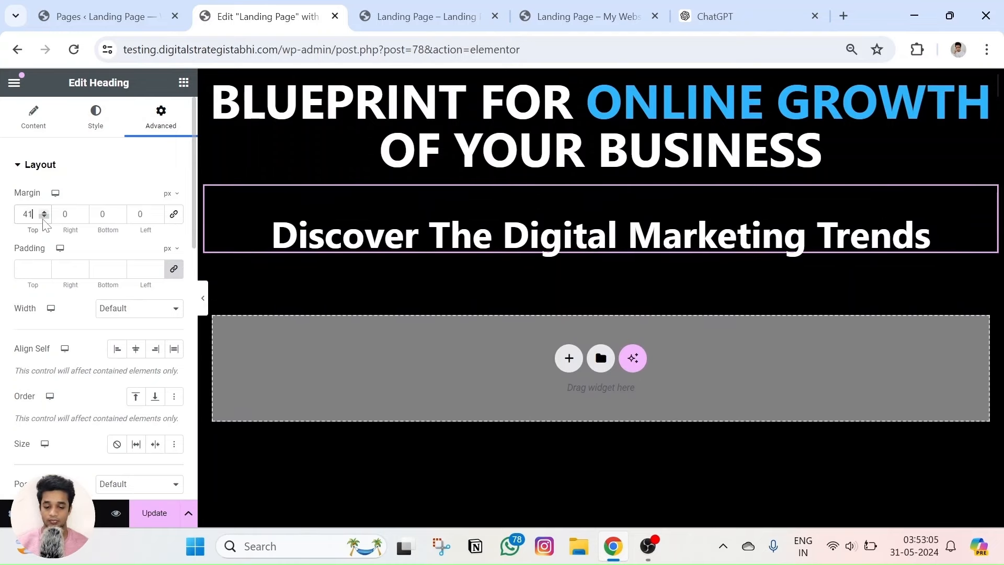
click(44, 217)
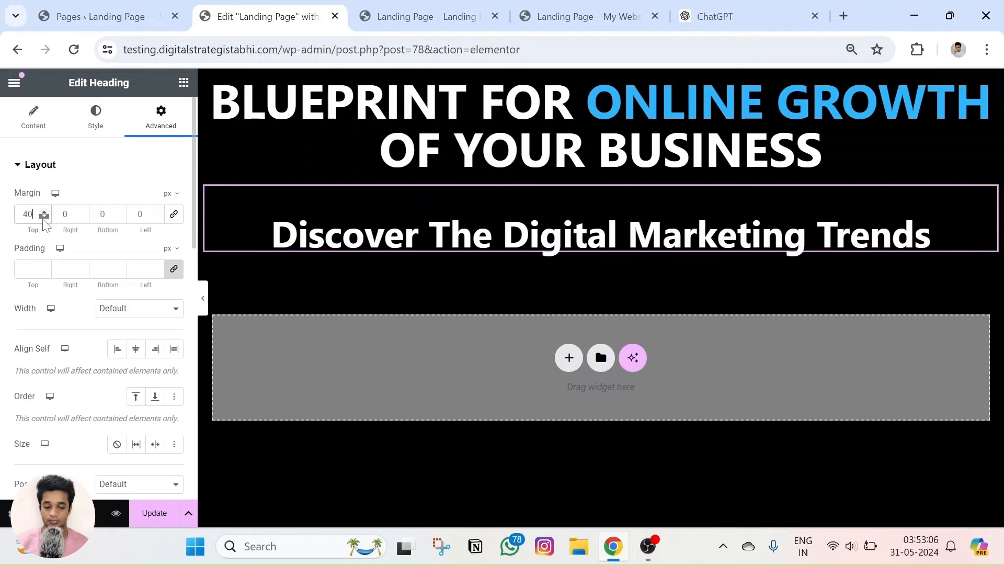
click(155, 512)
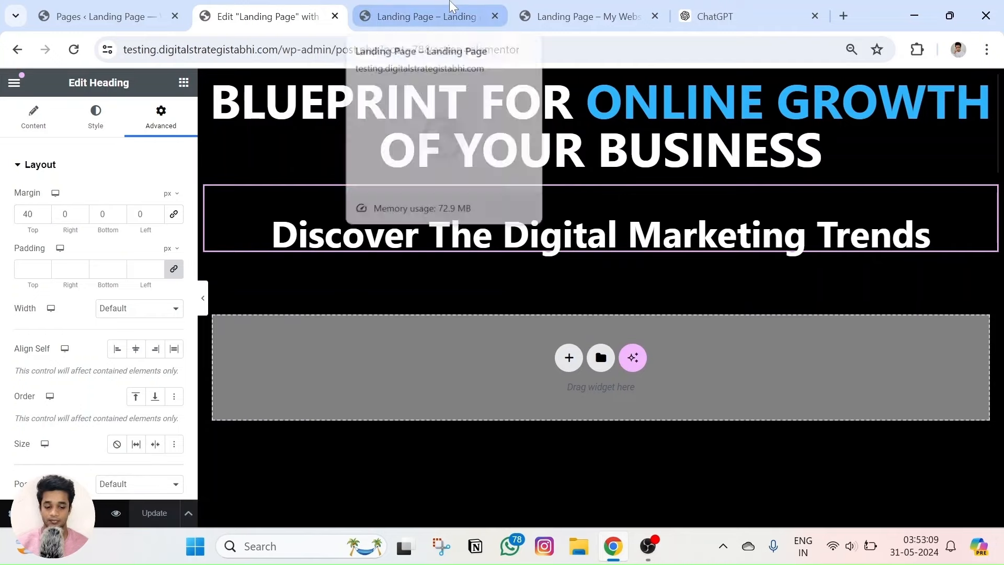
Reload the preview, then select the Unleash subtitle line on the reference landing page.
click(473, 7)
click(75, 53)
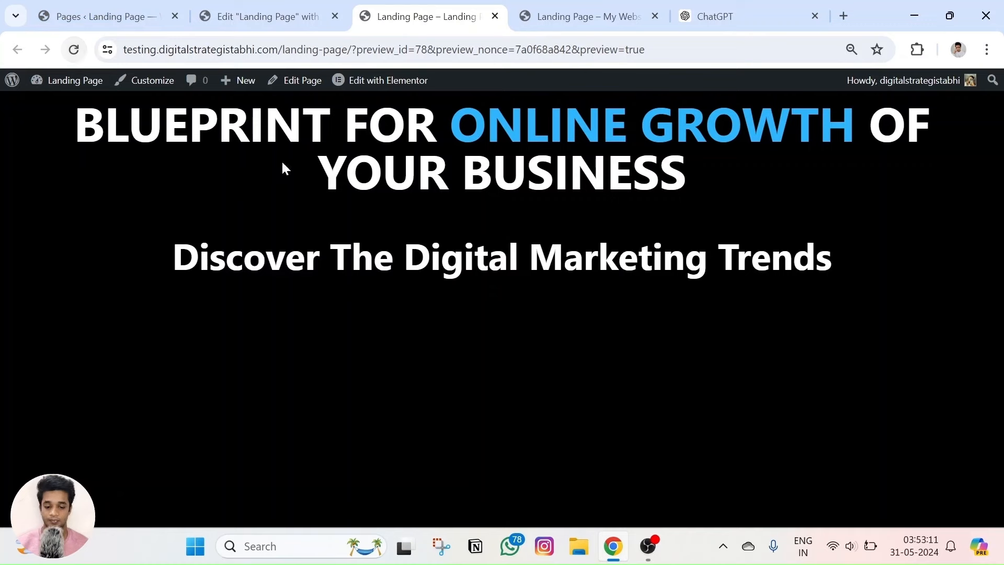
click(539, 6)
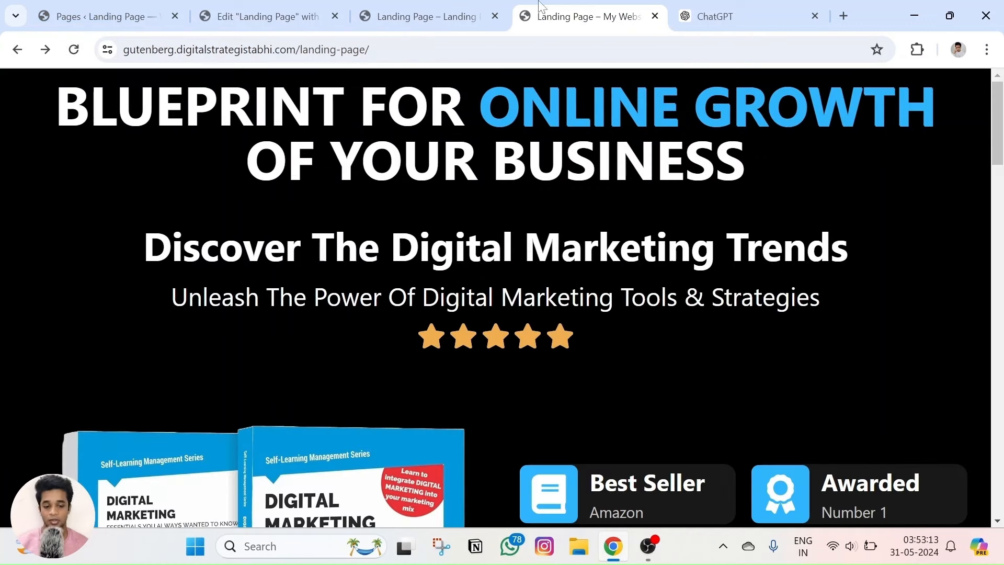
triple_click(439, 302)
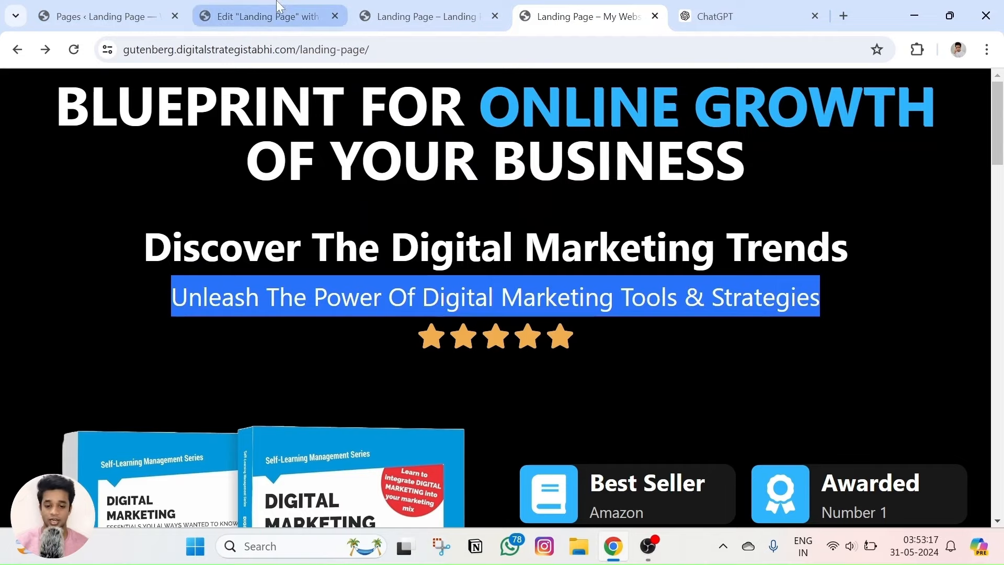
click(413, 13)
click(267, 16)
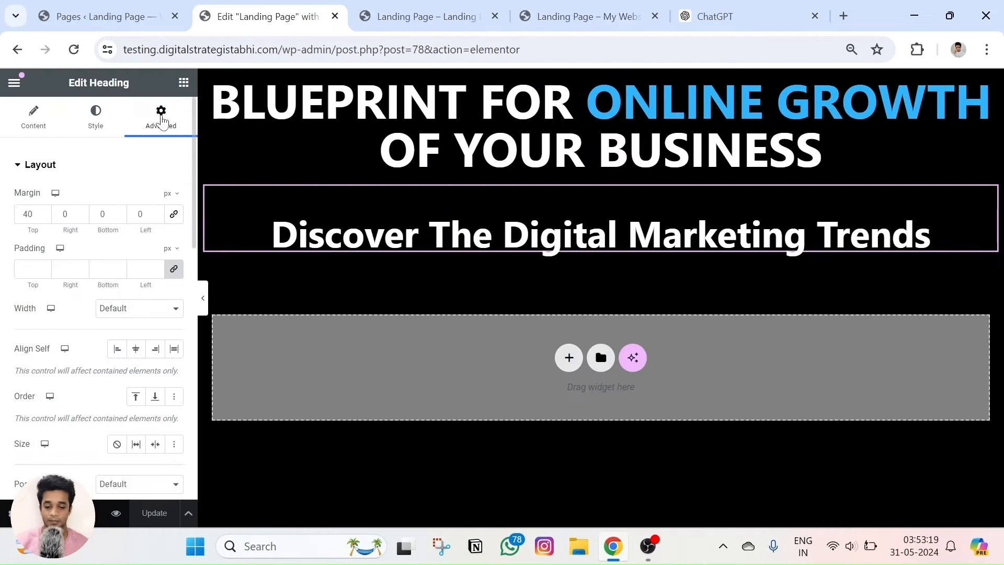
click(183, 82)
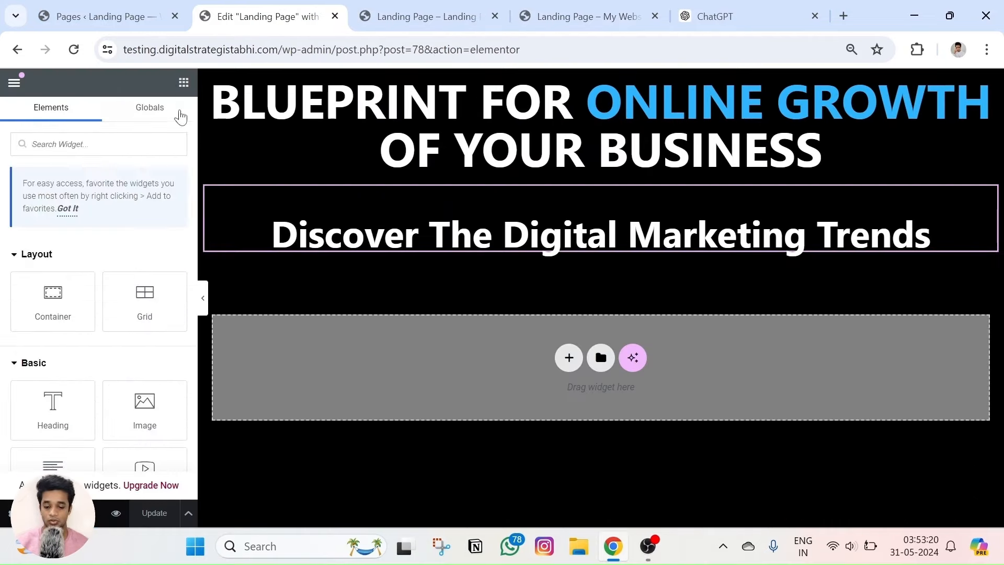
Add a text block under the Discover The Digital Marketing Trends heading and paste in the subtitle.
click(446, 246)
click(31, 118)
scroll(162, 189, down, 2)
scroll(172, 157, up, 2)
scroll(107, 226, down, 1)
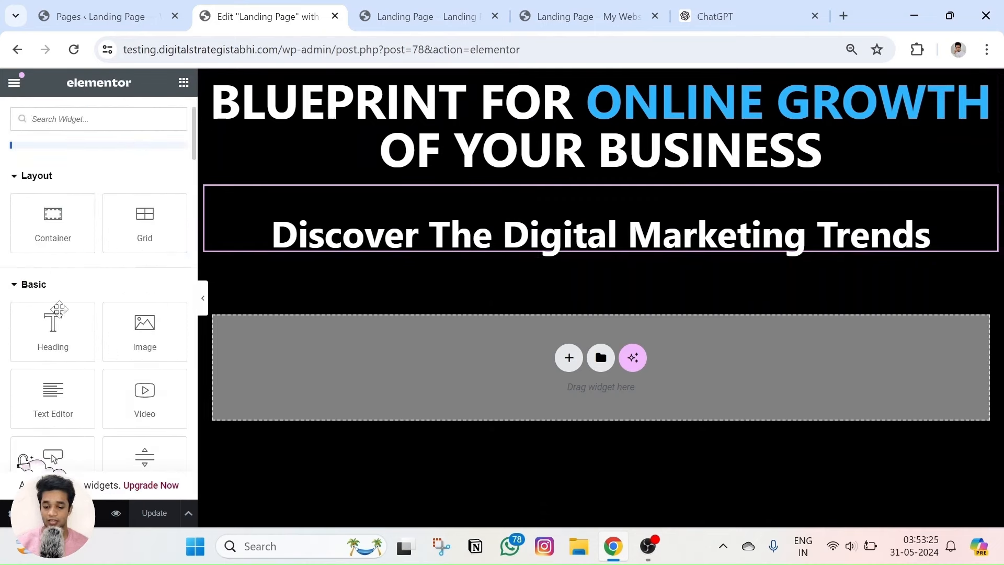
drag(56, 329, 564, 256)
scroll(87, 293, down, 1)
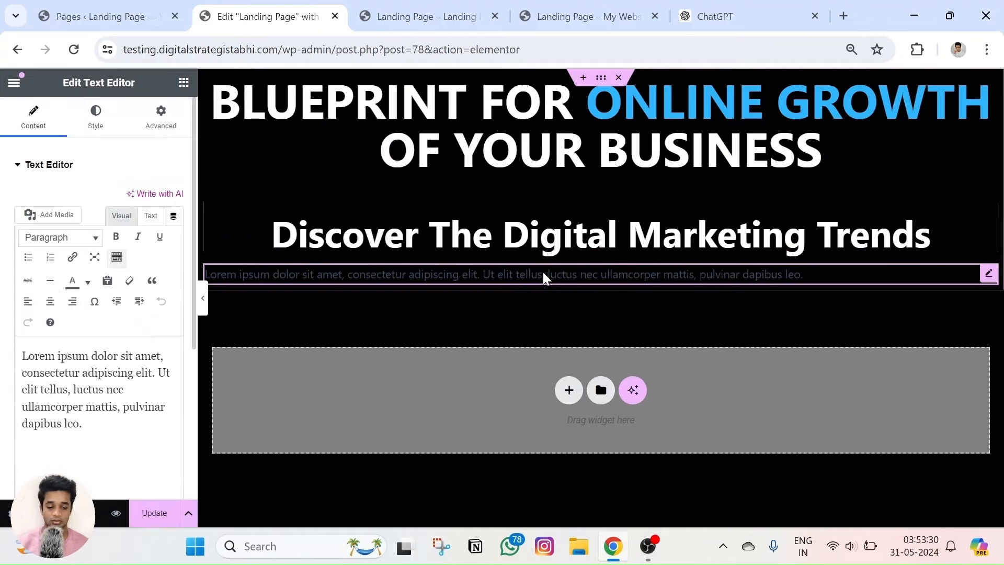
click(96, 117)
triple_click(359, 274)
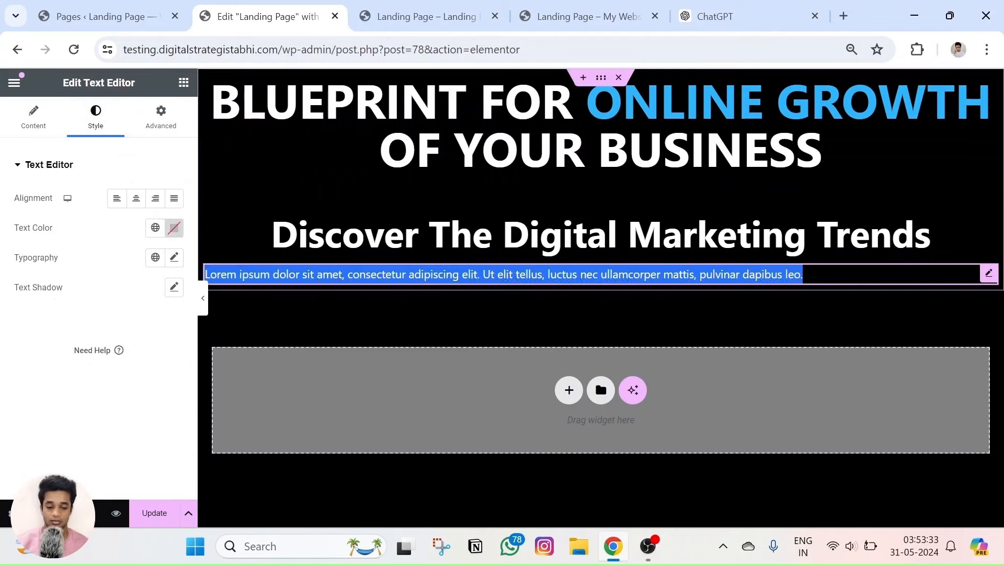
text(Unleash The Power Of Digital Marketing Tools & Strategies)
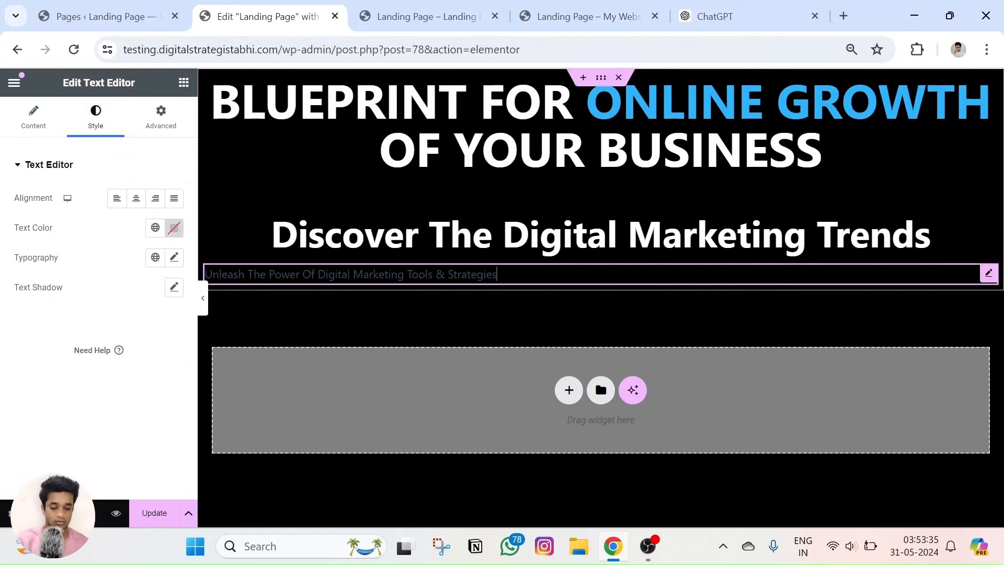
Check the subtitle's text colour against the reference landing page.
click(174, 228)
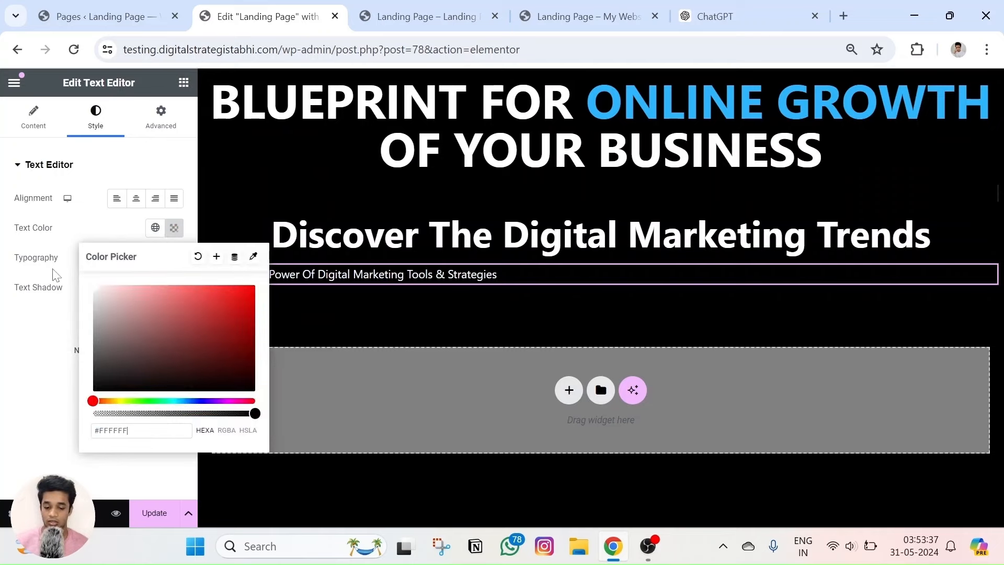
click(560, 10)
click(518, 238)
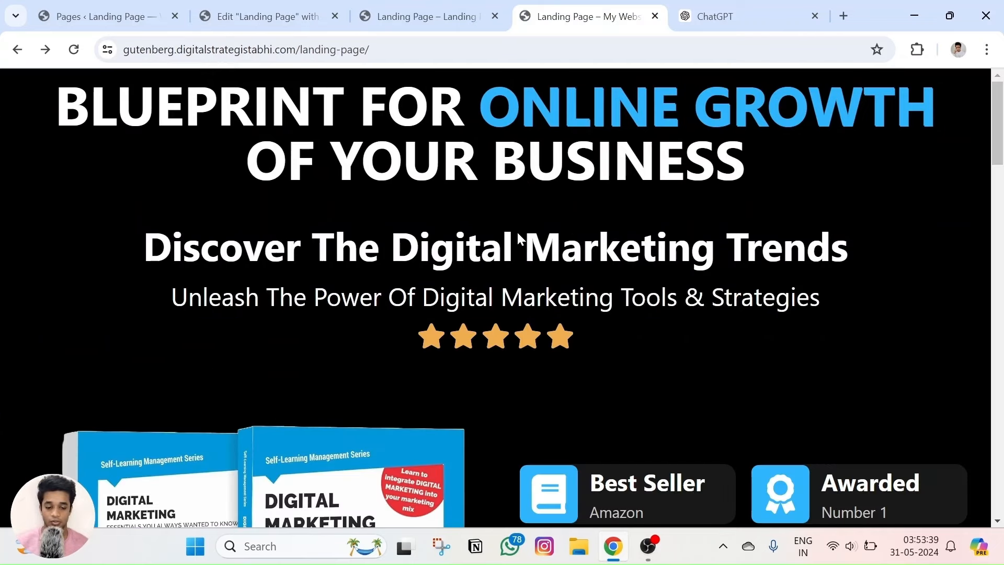
click(267, 16)
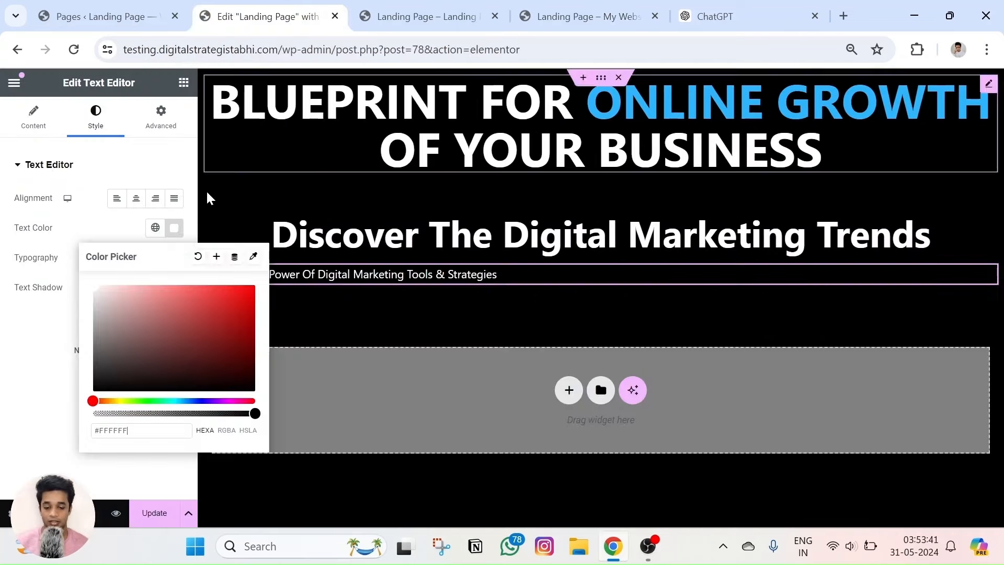
click(32, 372)
Set the subtitle's font size and centre-align it, comparing with the reference page.
click(174, 256)
mouse_move(36, 368)
mouse_down()
mouse_move(28, 370)
mouse_move(40, 379)
mouse_up()
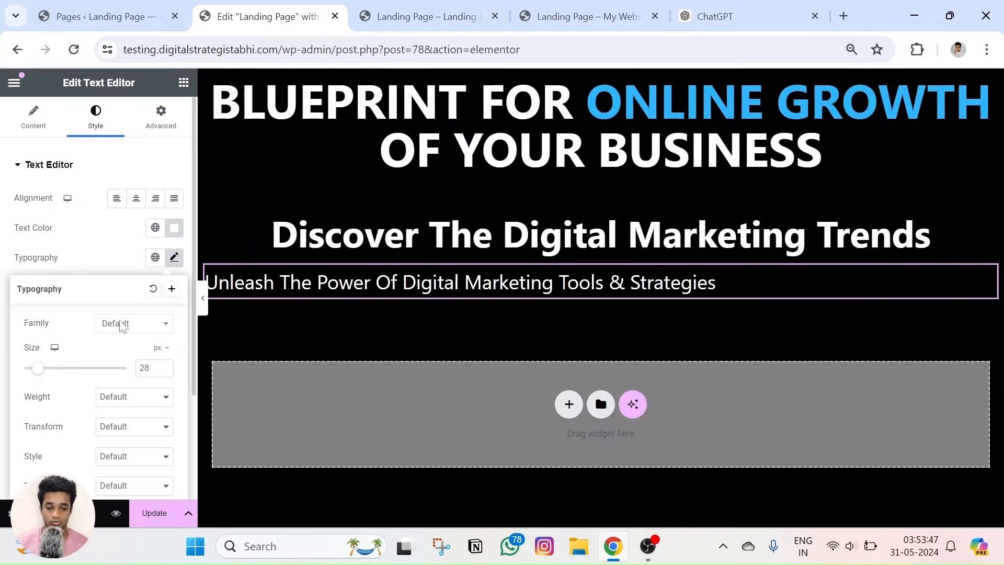
click(573, 7)
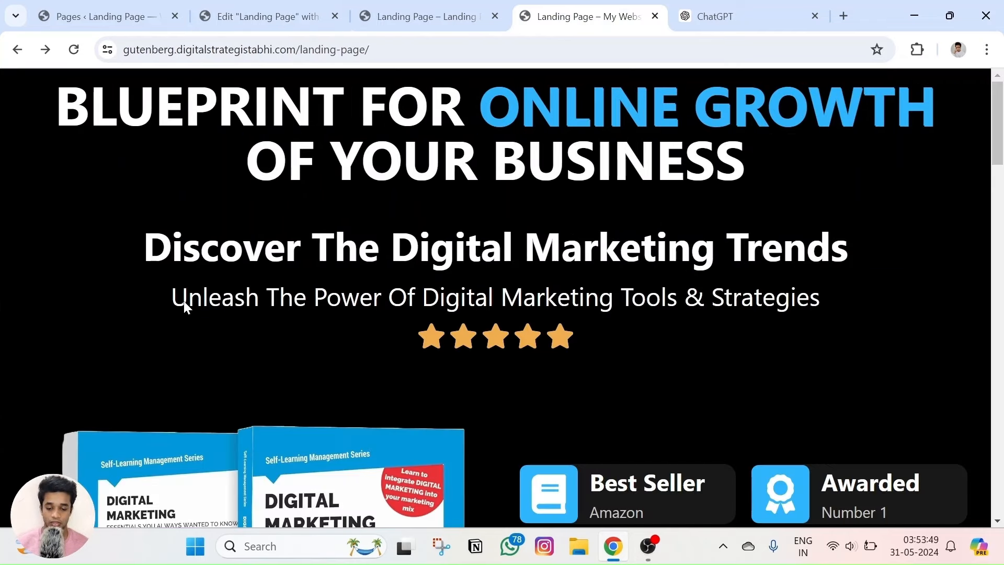
key(ctrl+shift+Tab)
key(ctrl+shift+Tab)
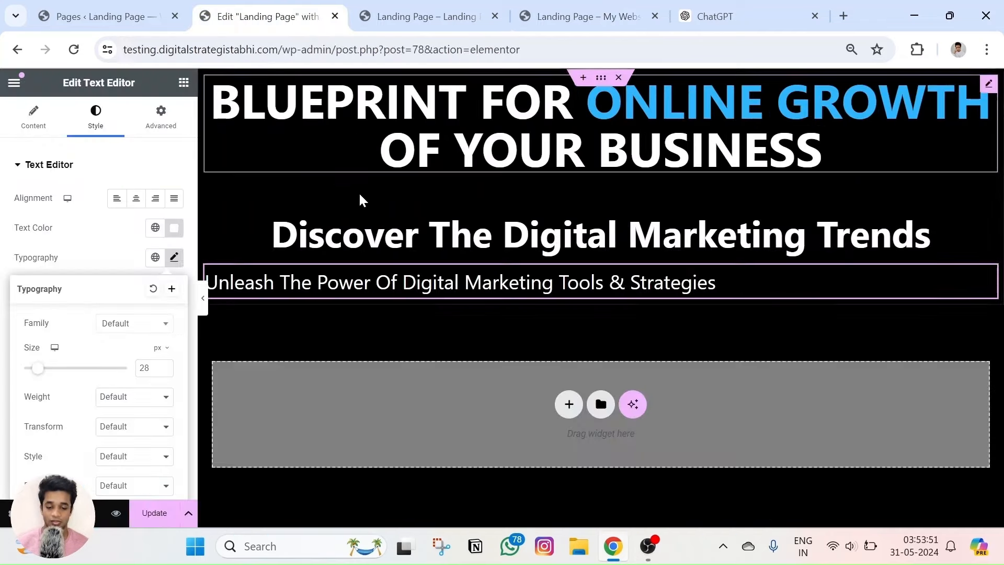
click(135, 198)
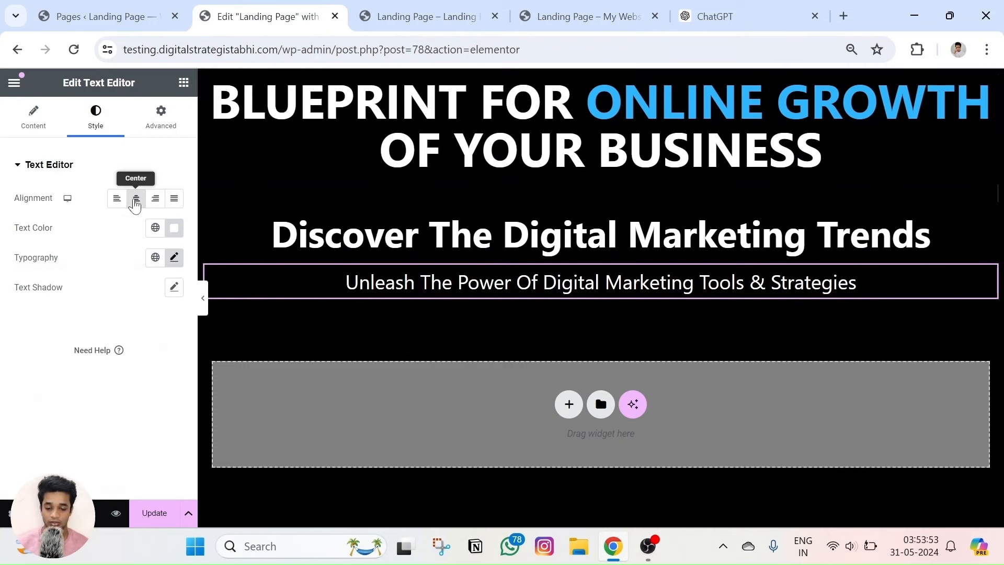
Fine-tune the subtitle font size down to 33 px.
click(174, 257)
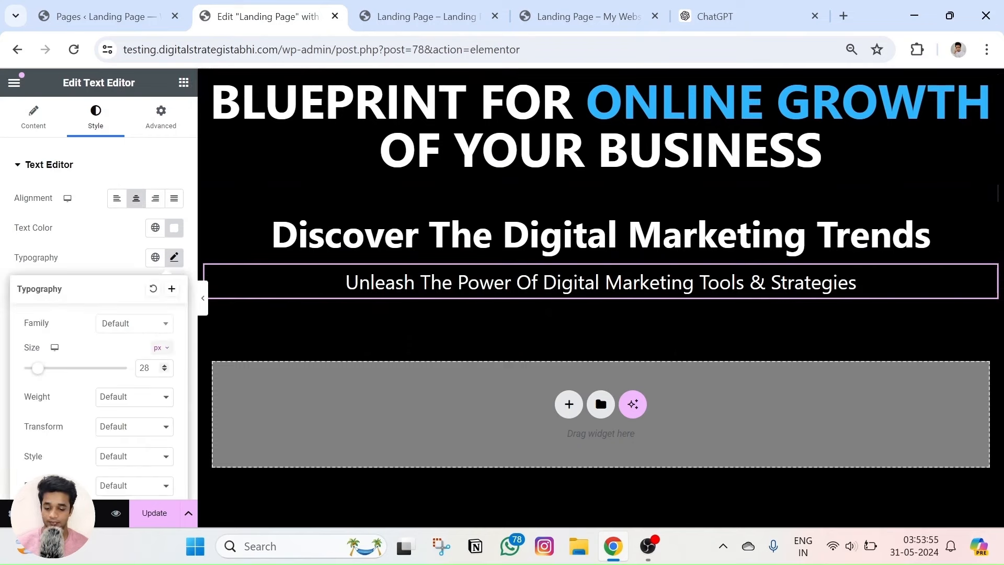
click(164, 366)
click(164, 366)
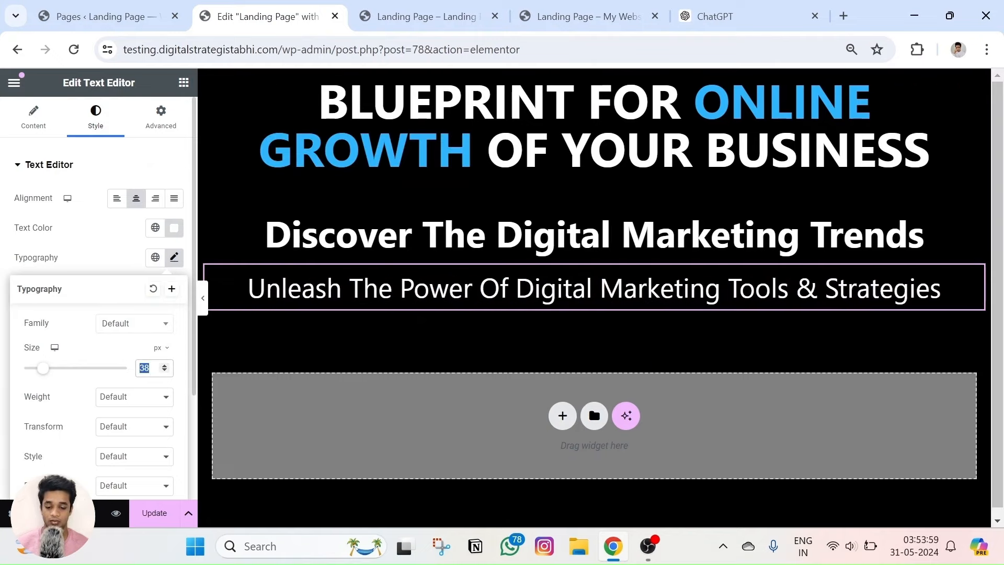
click(164, 371)
click(165, 371)
click(164, 370)
click(164, 371)
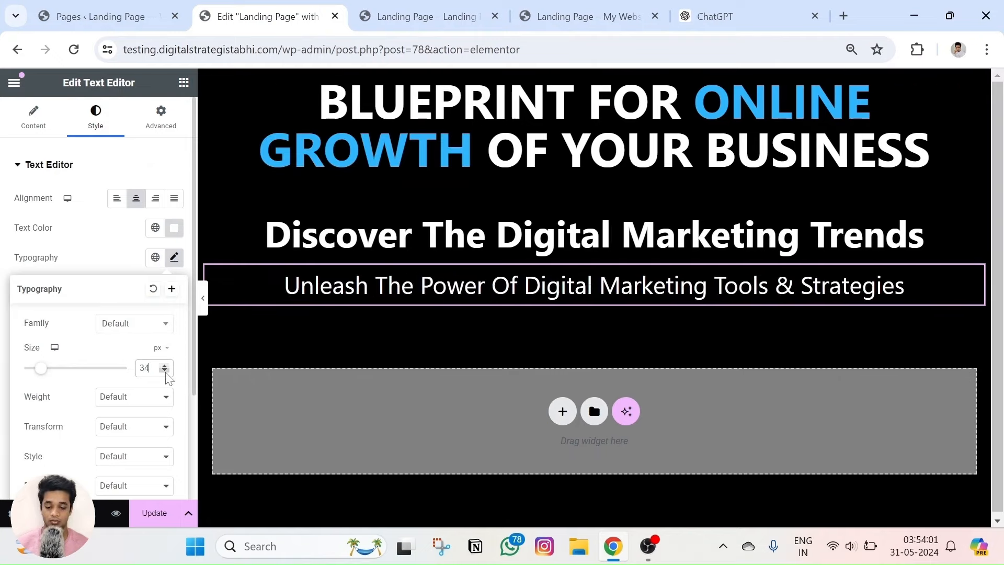
click(164, 371)
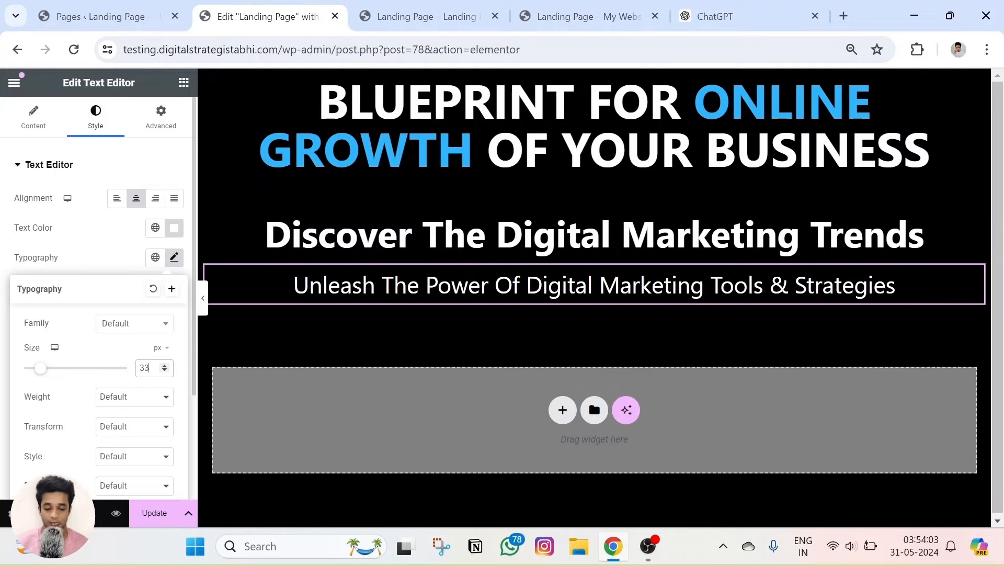
click(84, 241)
Update the page and compare its preview with the reference page.
click(577, 14)
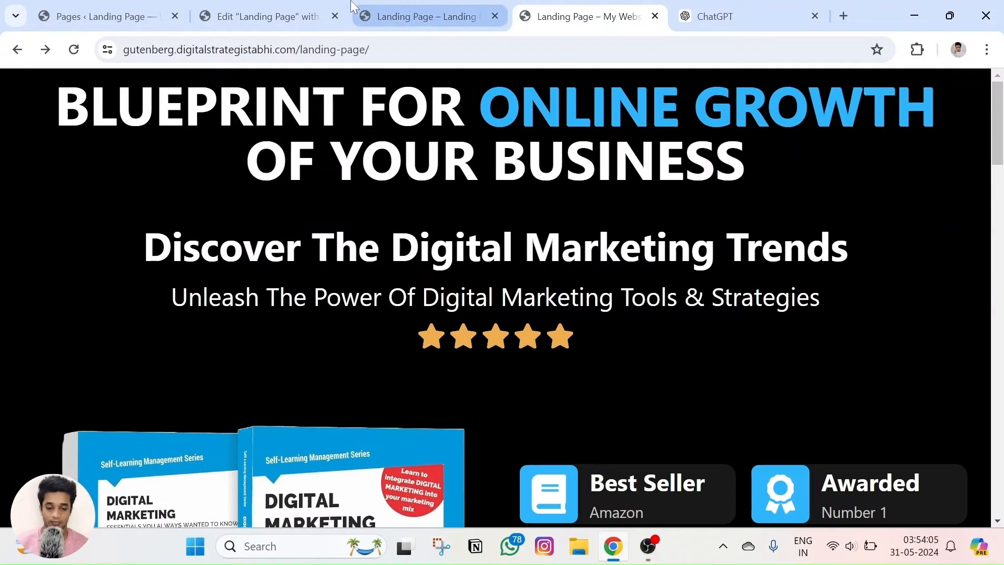
click(267, 16)
click(152, 515)
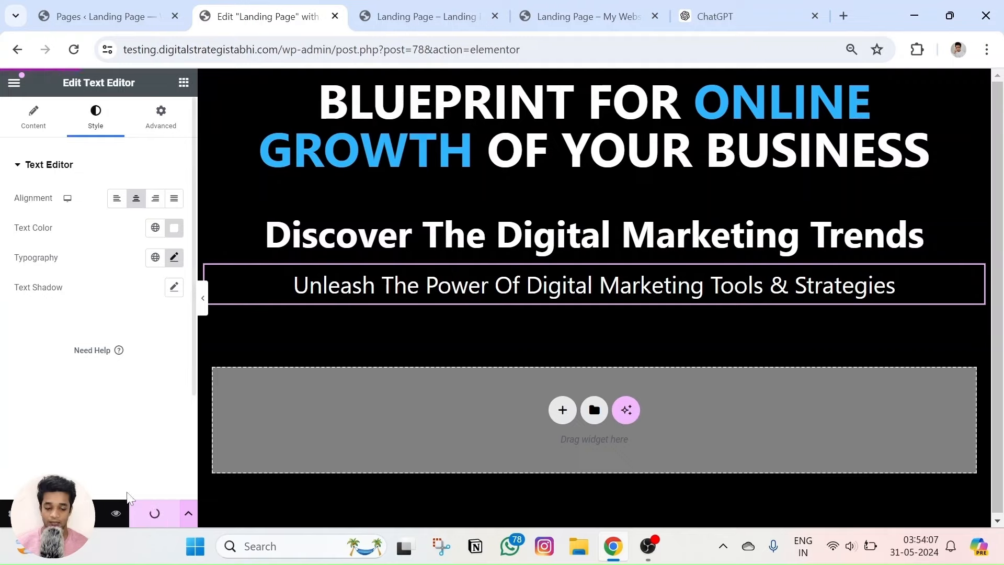
click(116, 513)
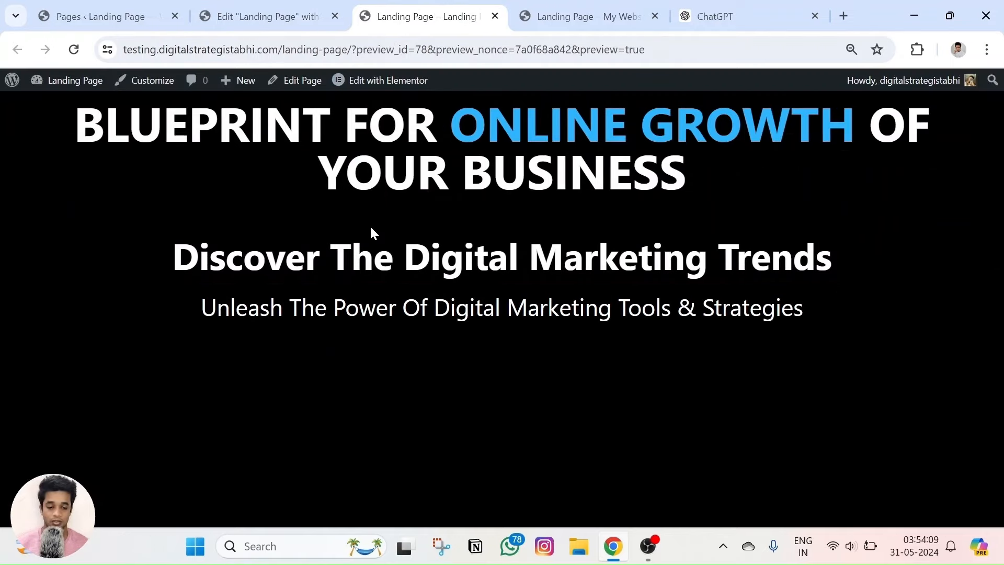
click(586, 16)
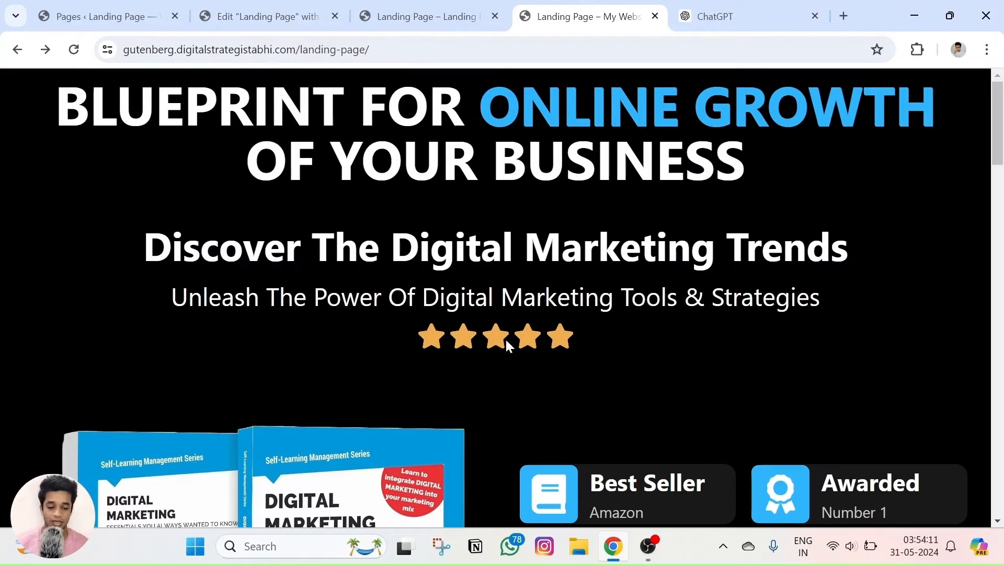
click(267, 16)
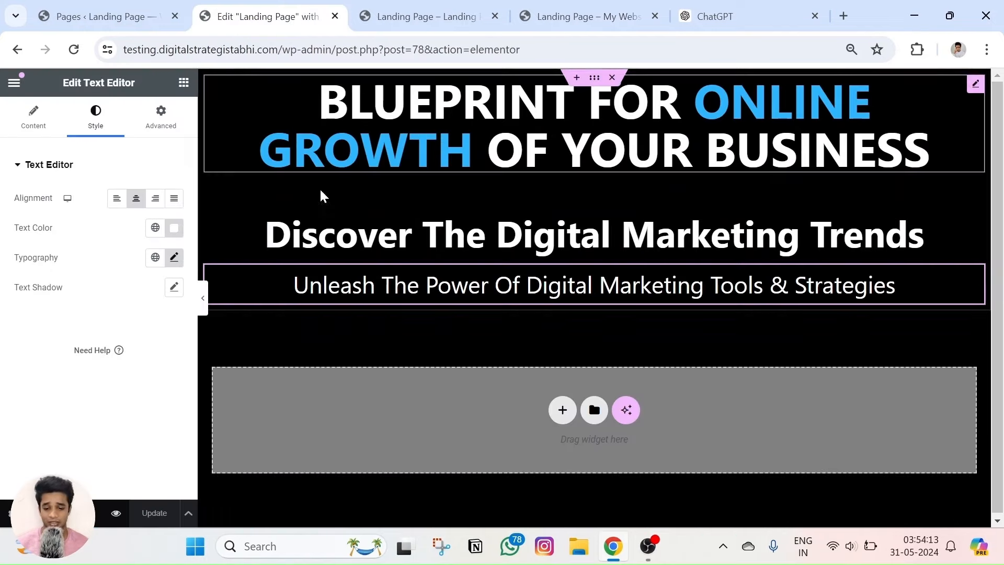
click(183, 82)
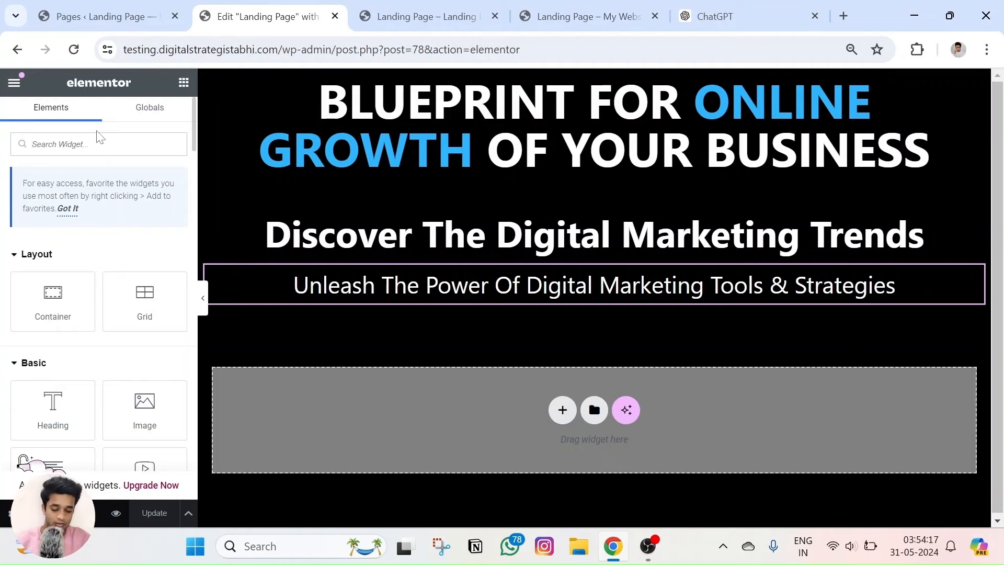
Place a Rating widget below the subheading, centre-aligned.
text(ratin)
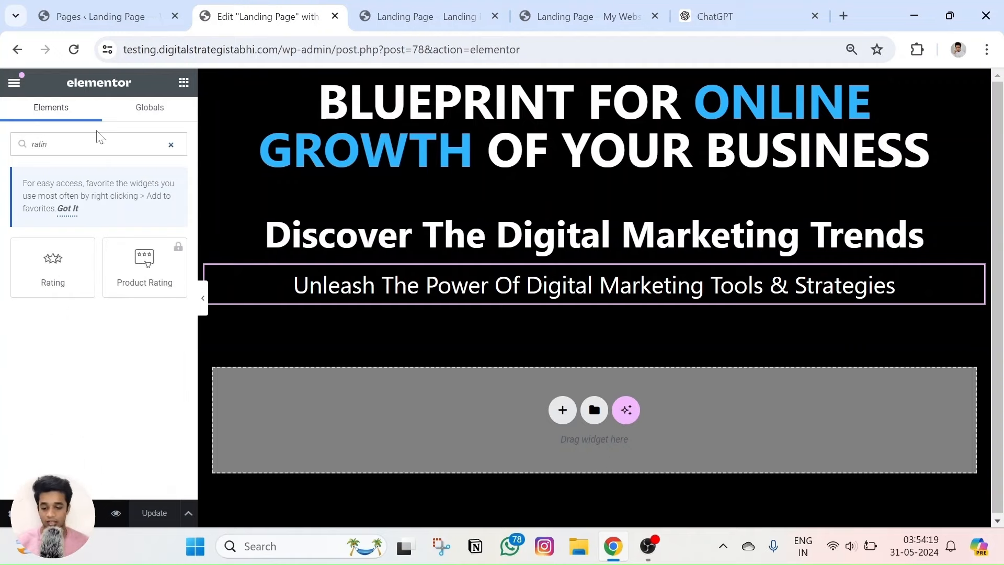
drag(58, 281, 563, 304)
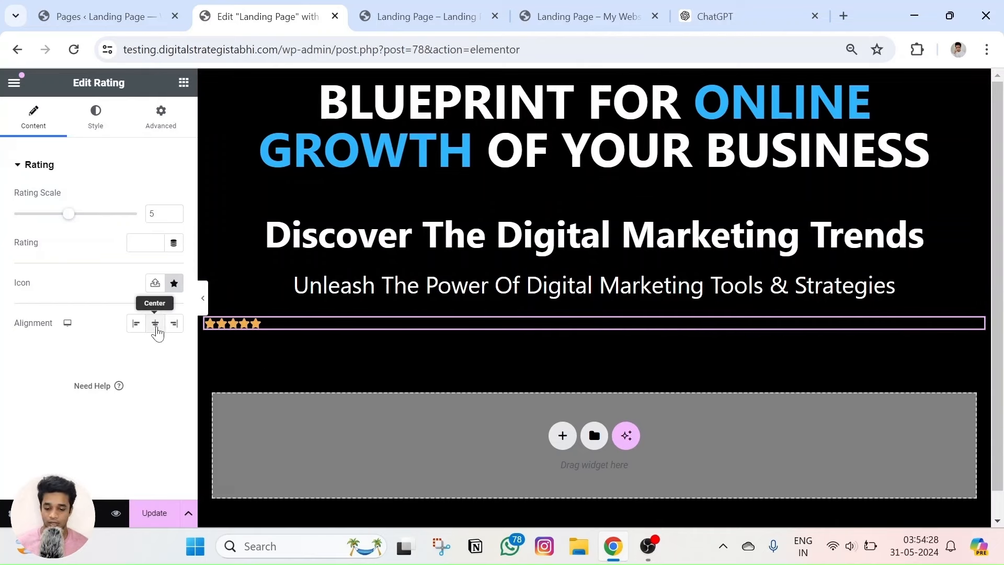
click(155, 324)
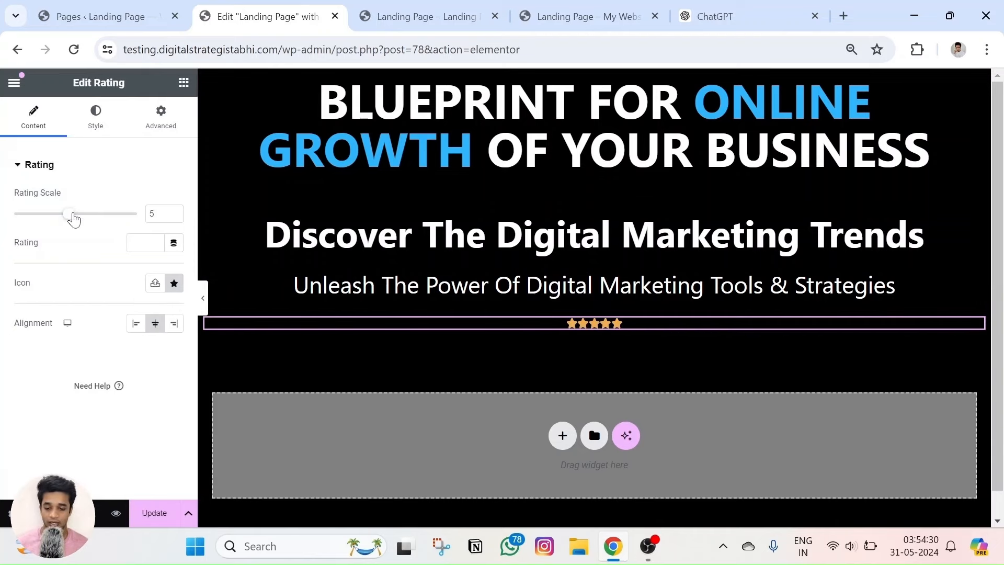
mouse_move(72, 215)
mouse_down()
mouse_move(142, 218)
mouse_move(79, 223)
mouse_up()
Style the stars with 43 px icon size and 2 px spacing, then save the page.
click(95, 112)
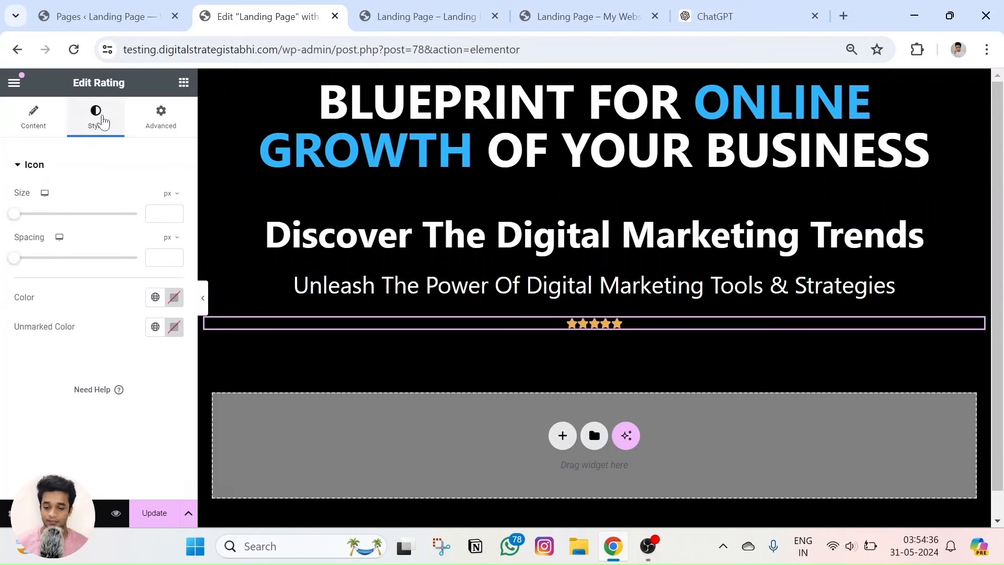
drag(18, 217, 72, 216)
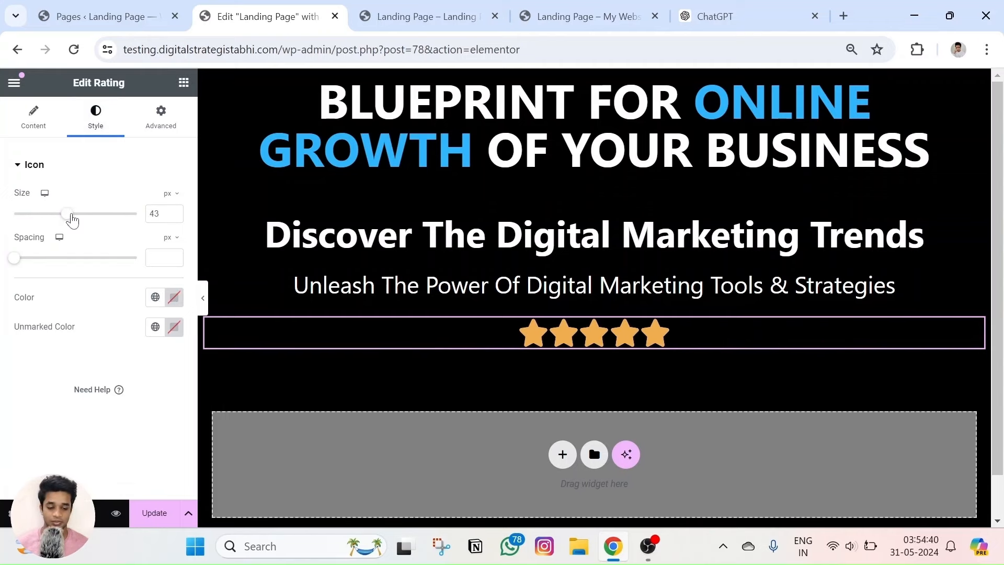
mouse_move(13, 262)
mouse_down()
mouse_move(68, 265)
mouse_move(20, 277)
mouse_up()
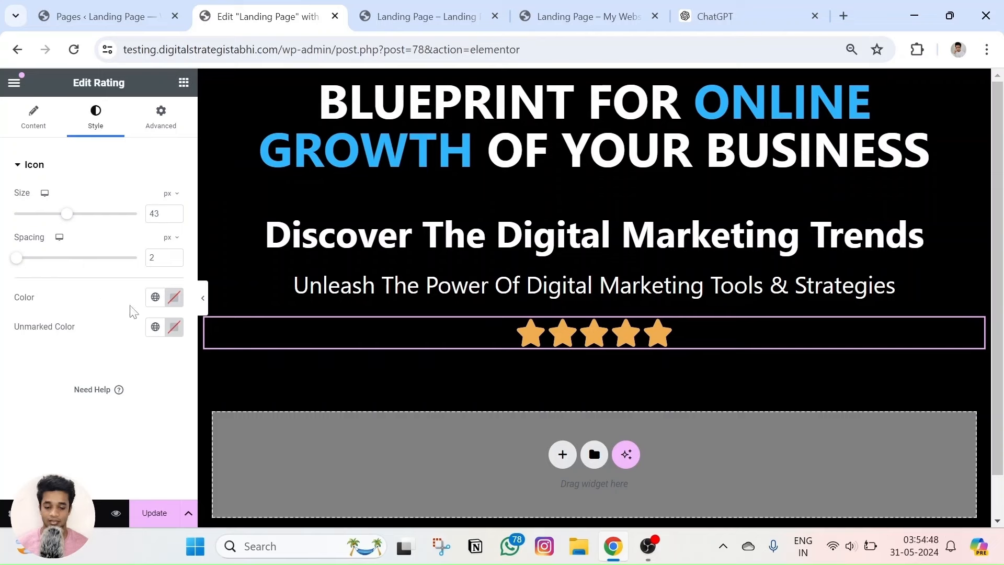
click(174, 298)
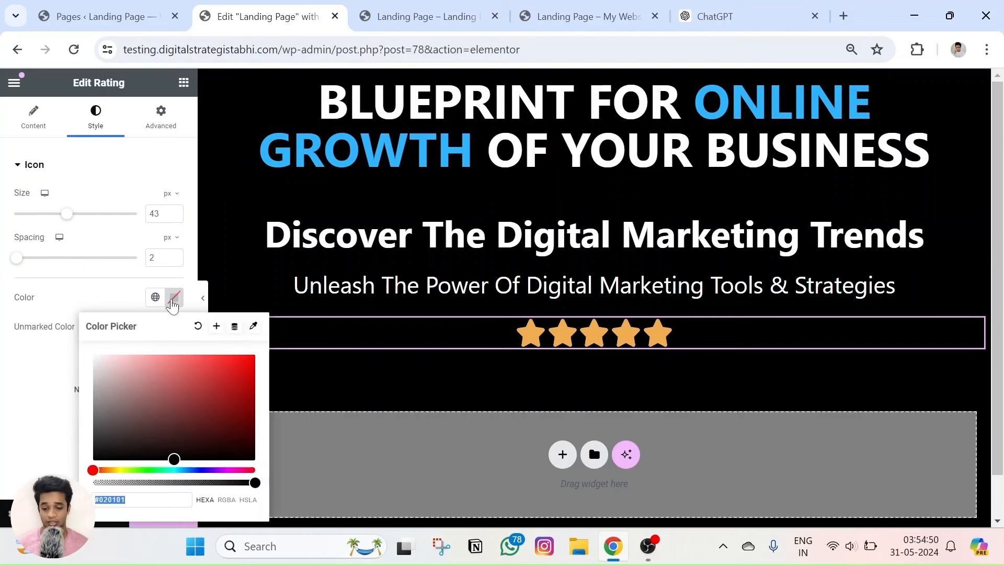
click(2, 403)
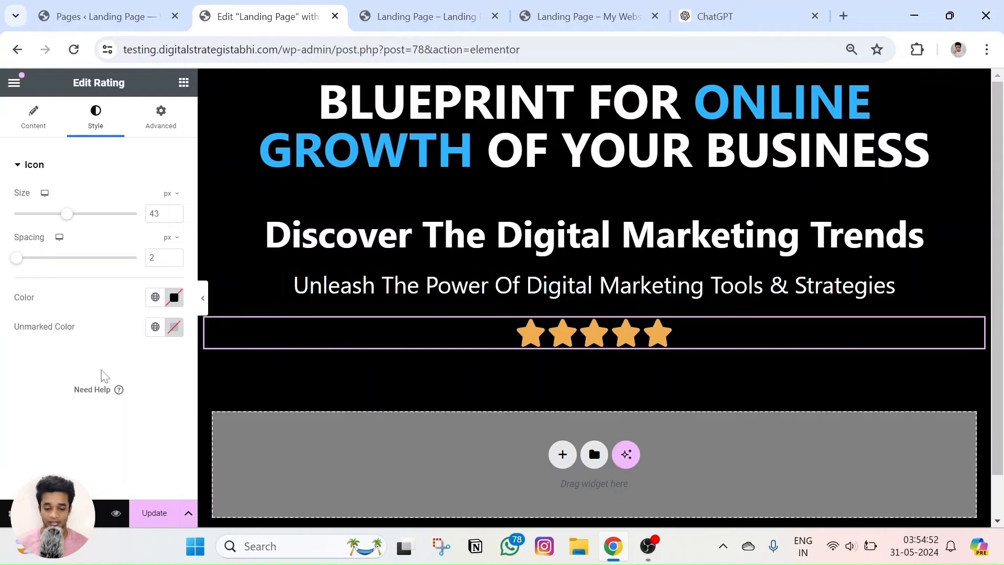
click(139, 510)
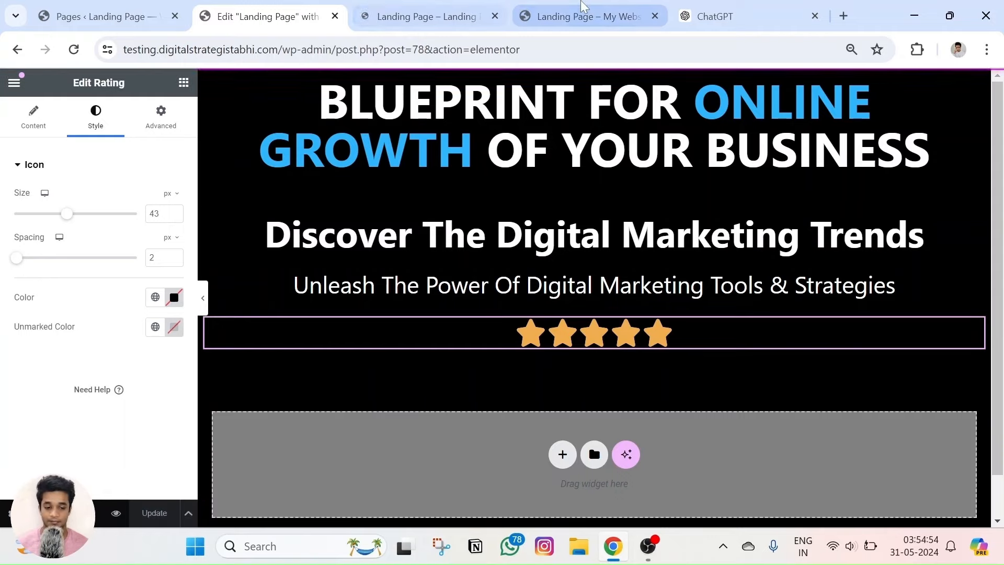
Compare the saved page preview with the reference page, checking the price increase line.
click(585, 8)
click(400, 14)
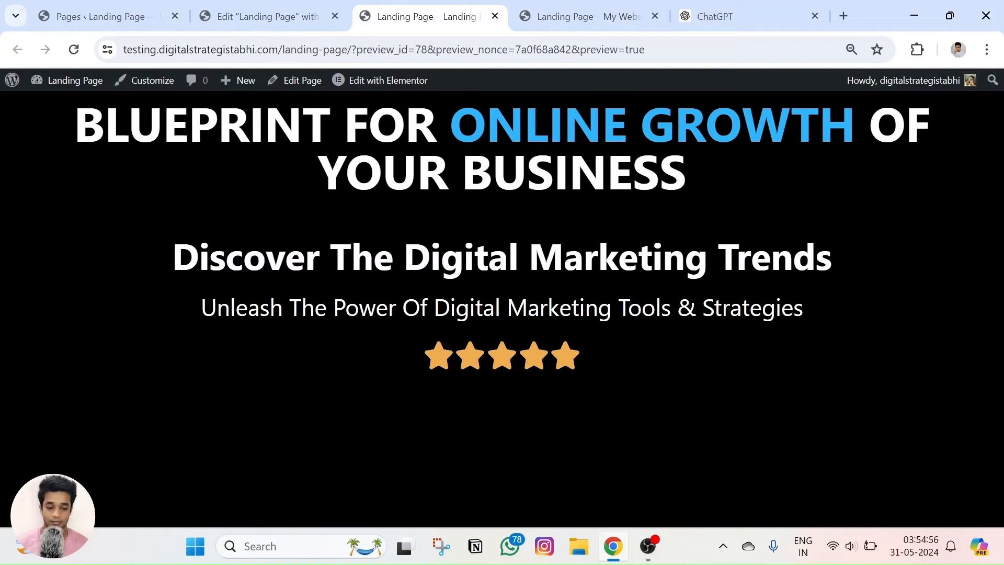
key(ctrl+Tab)
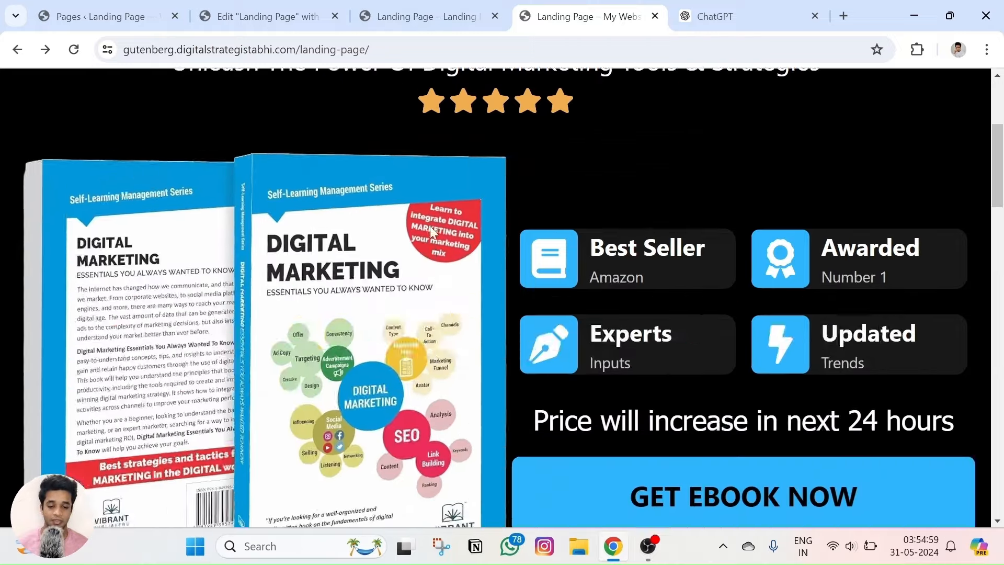
click(421, 16)
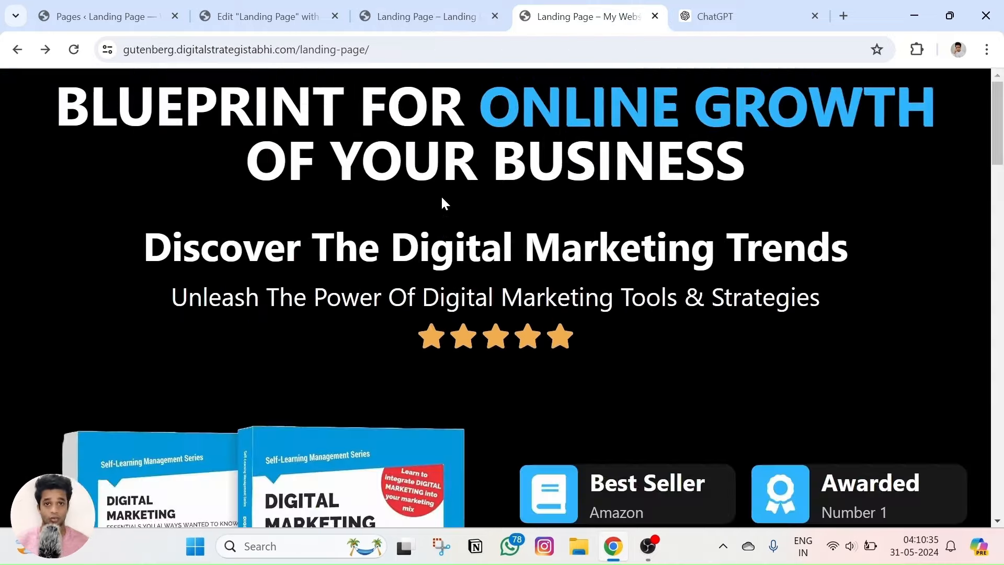
scroll(441, 201, down, 5)
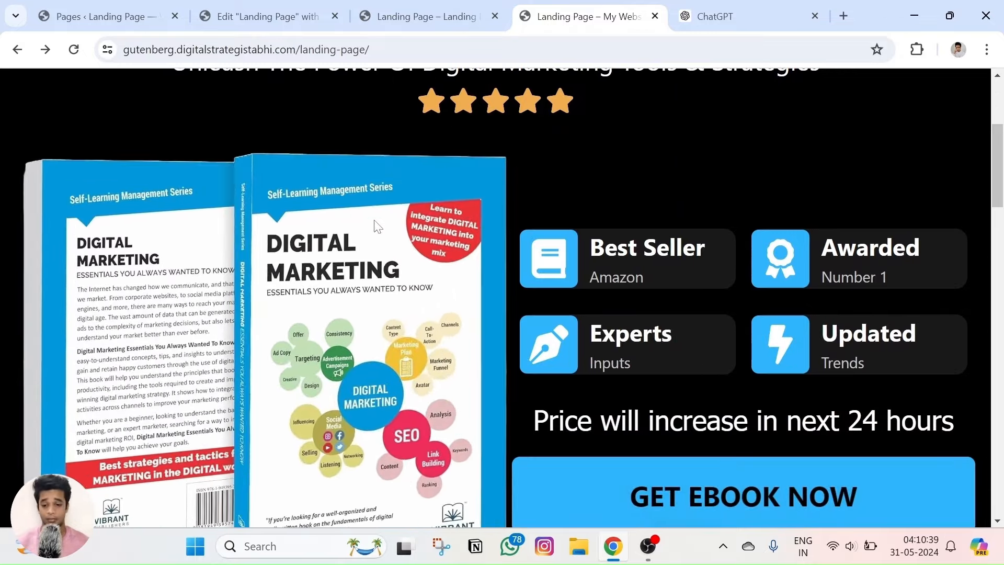
scroll(696, 298, down, 1)
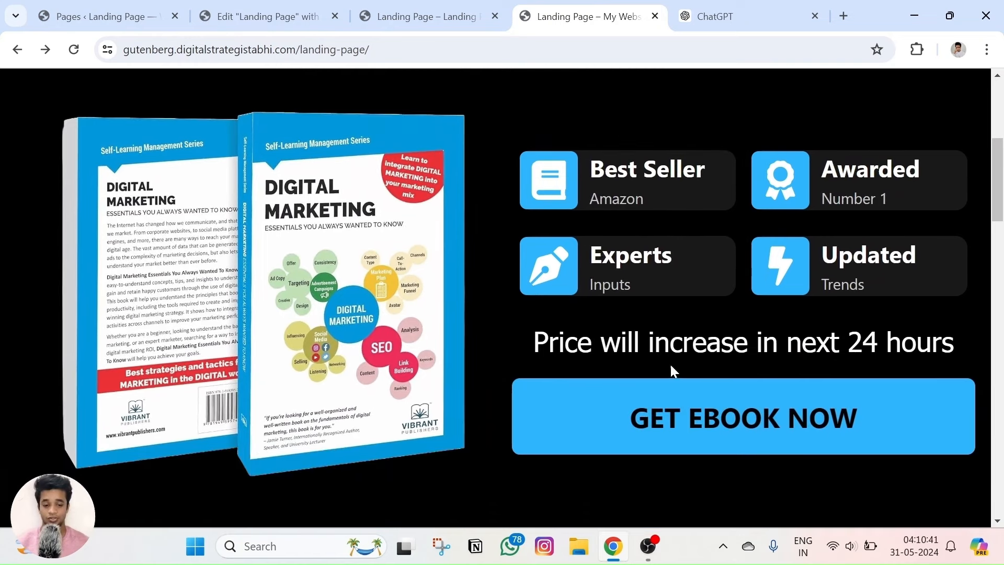
triple_click(643, 340)
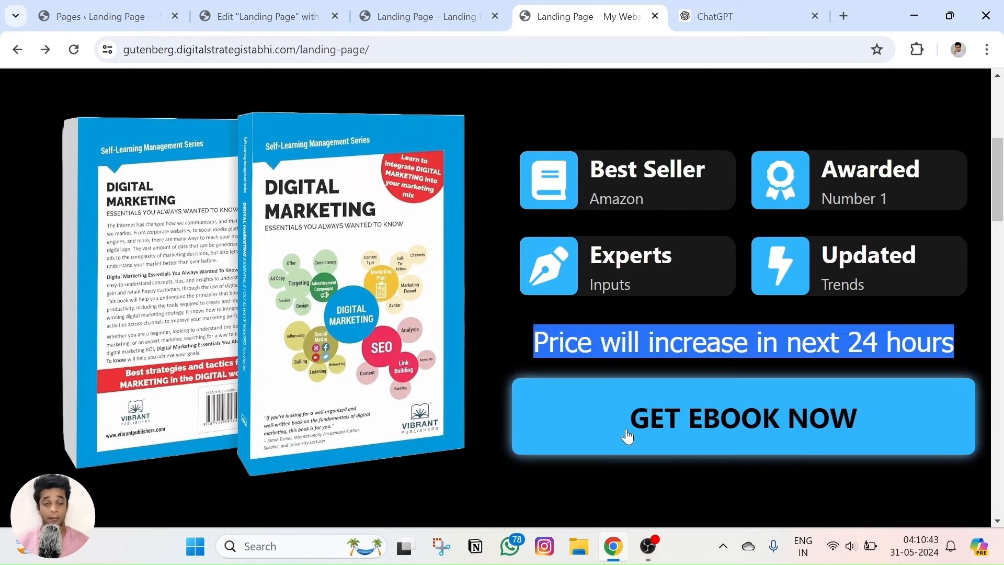
click(601, 149)
Scroll through both pages again and finish on the landing page preview.
scroll(601, 149, up, 2)
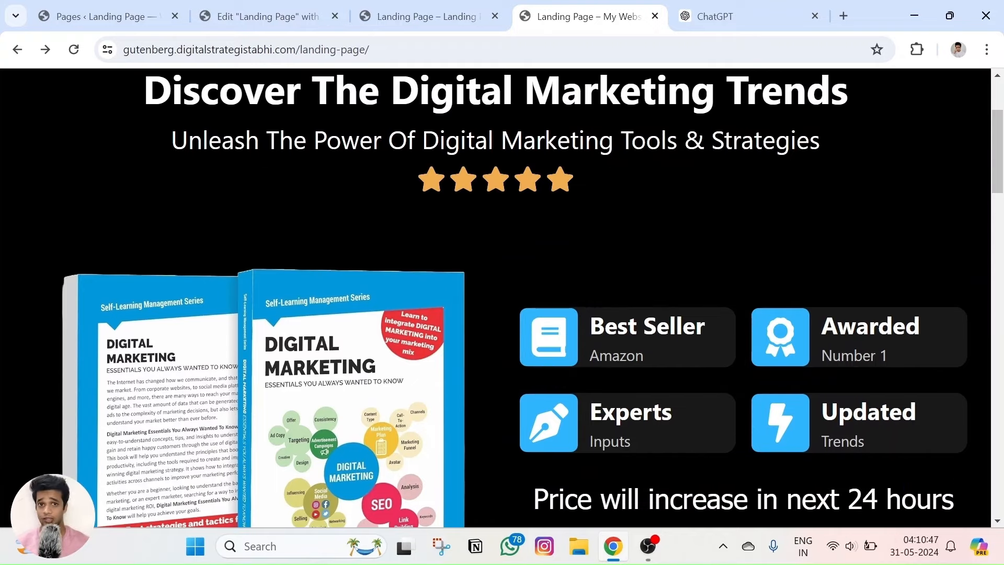
scroll(614, 161, down, 1)
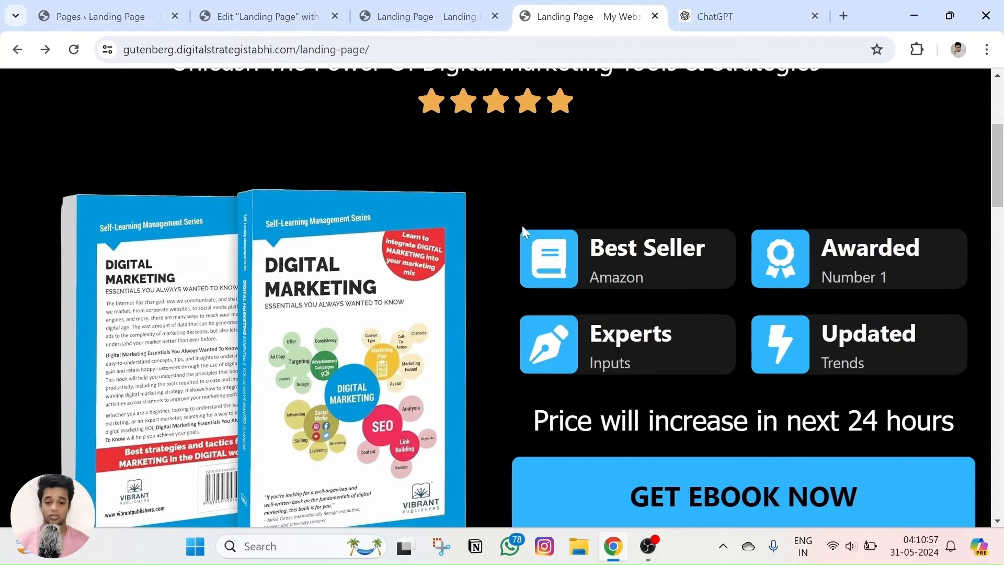
scroll(521, 225, up, 3)
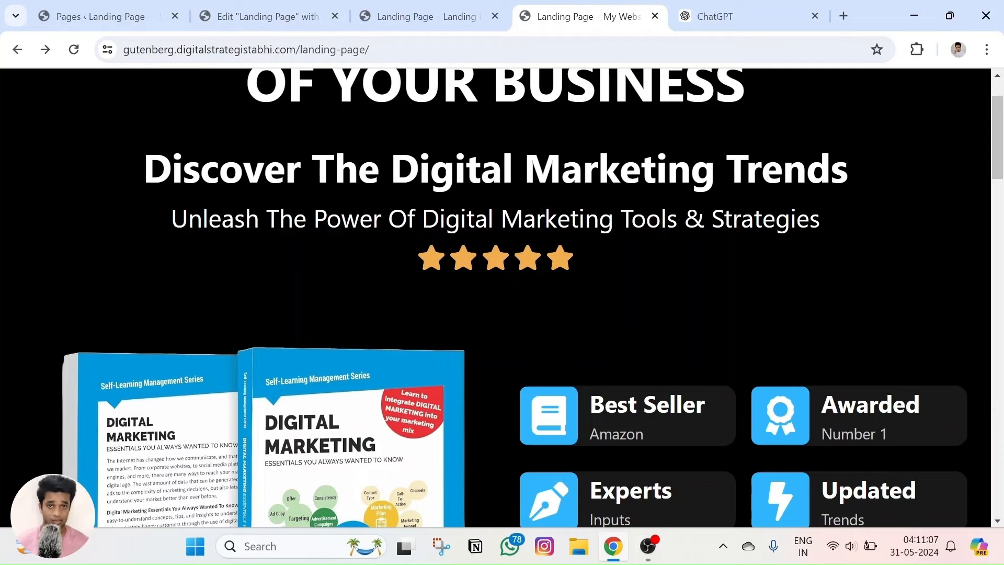
scroll(458, 264, down, 4)
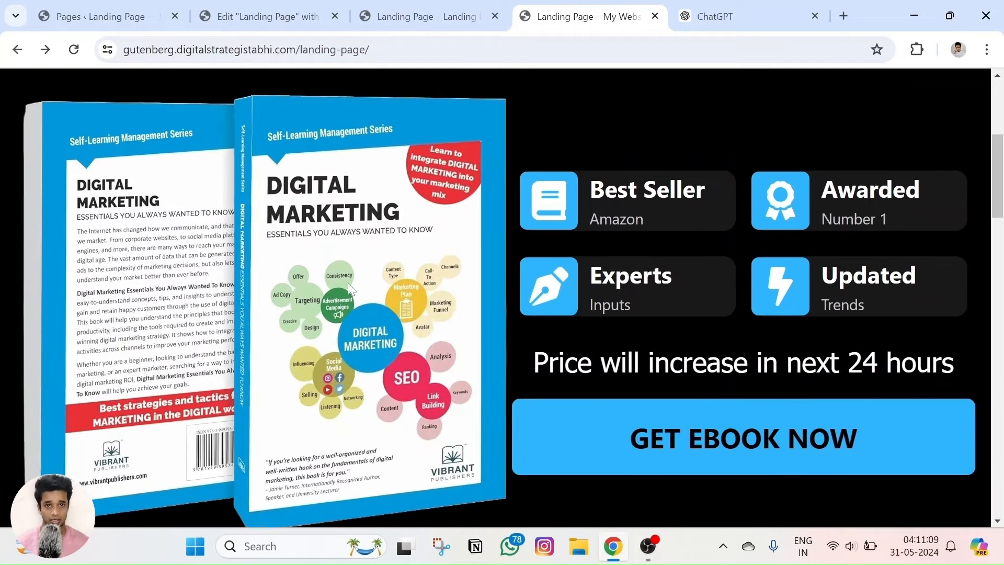
scroll(349, 288, up, 3)
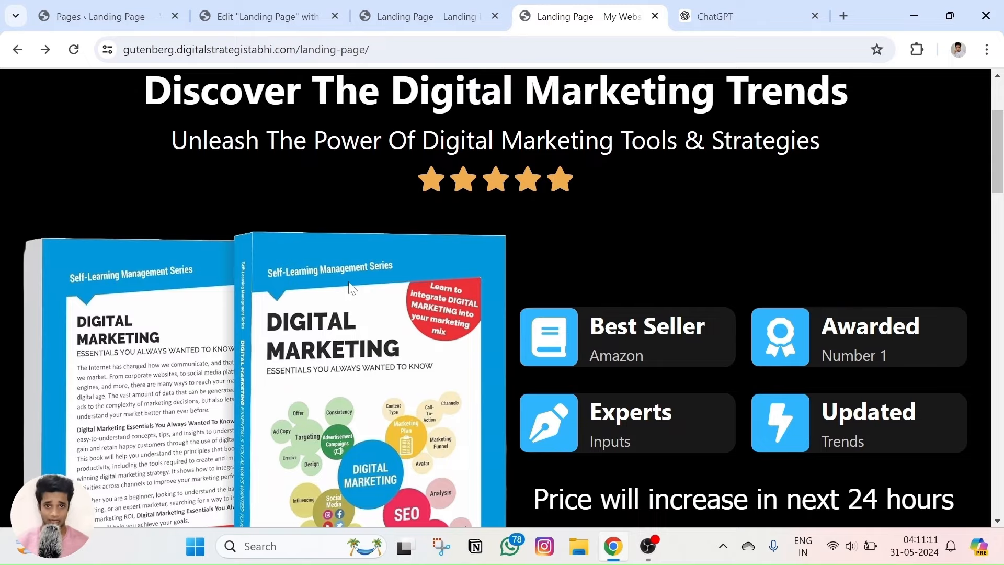
click(417, 15)
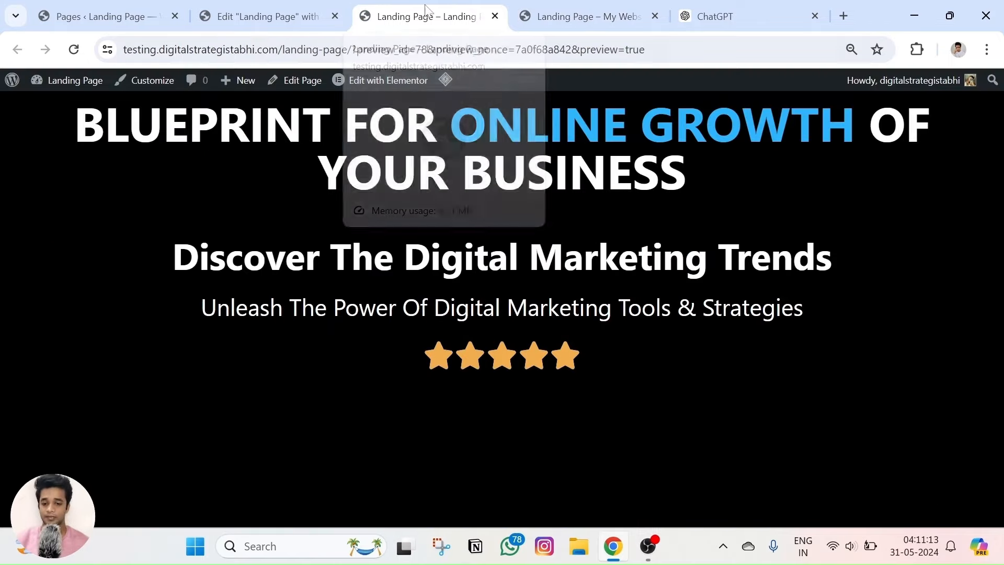
key(ctrl+Tab)
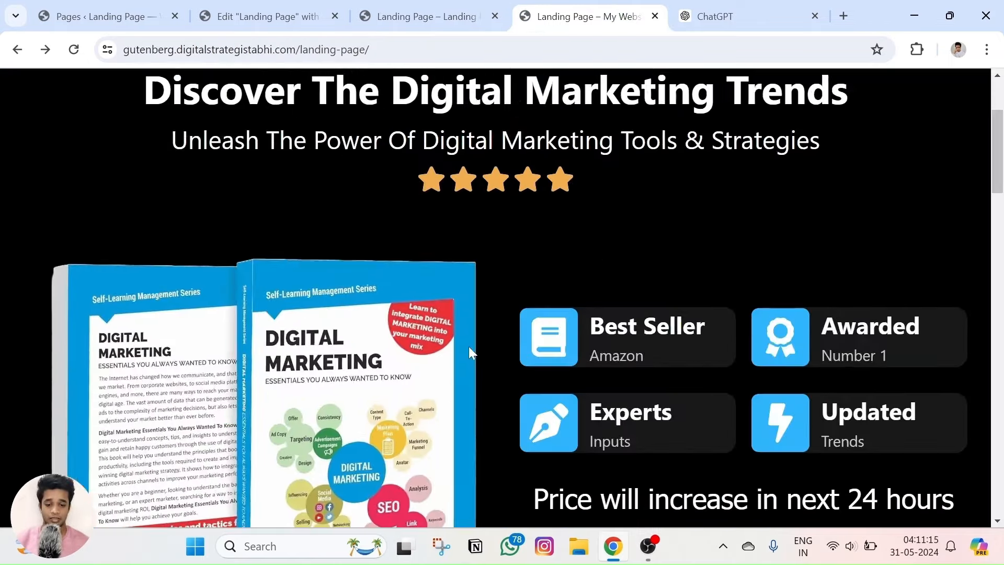
scroll(469, 346, down, 3)
click(421, 4)
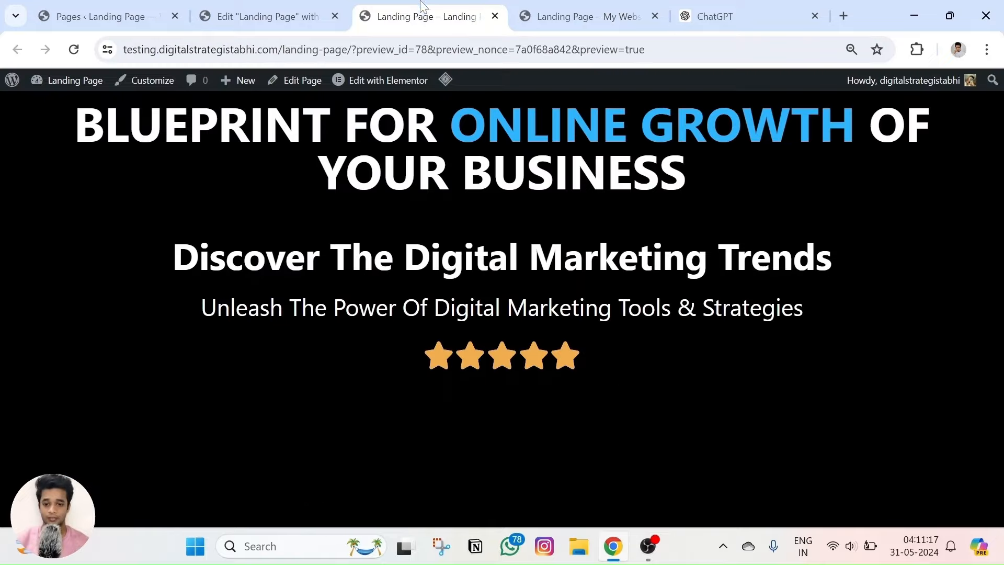
Add a full-width two-column Flexbox container beneath the star rating and save the page.
click(291, 13)
scroll(529, 385, down, 1)
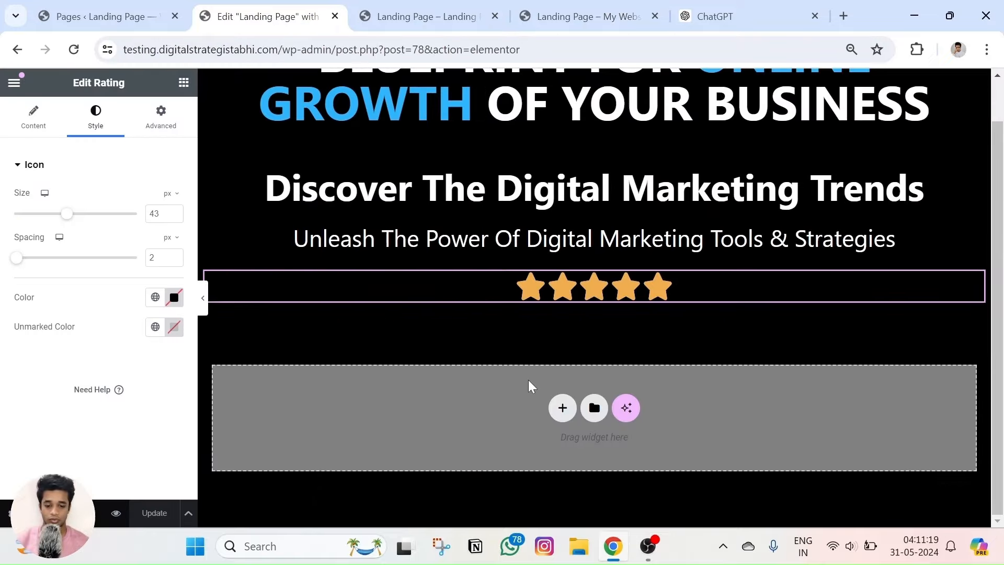
click(562, 408)
scroll(569, 410, down, 1)
click(544, 382)
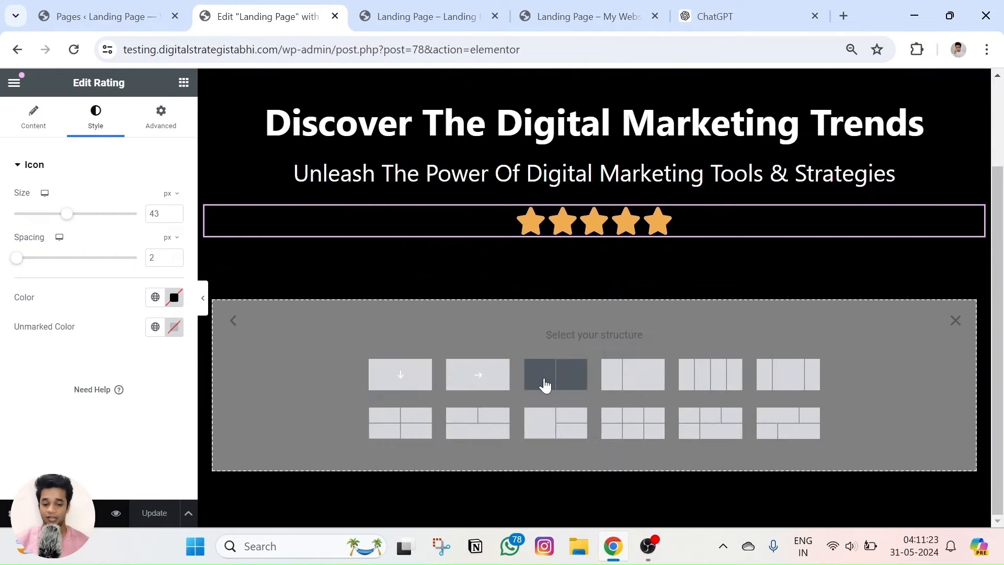
click(544, 381)
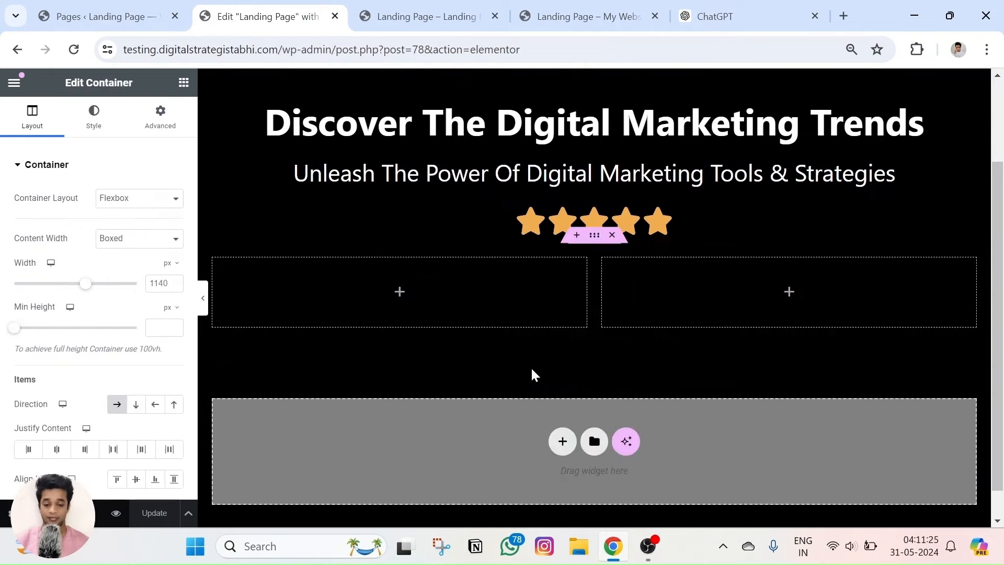
click(135, 243)
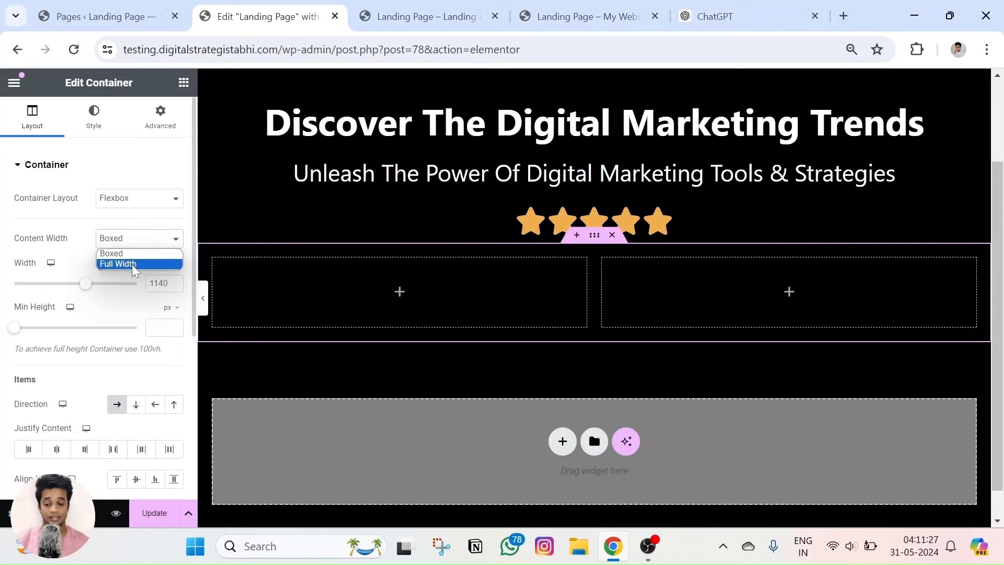
click(135, 266)
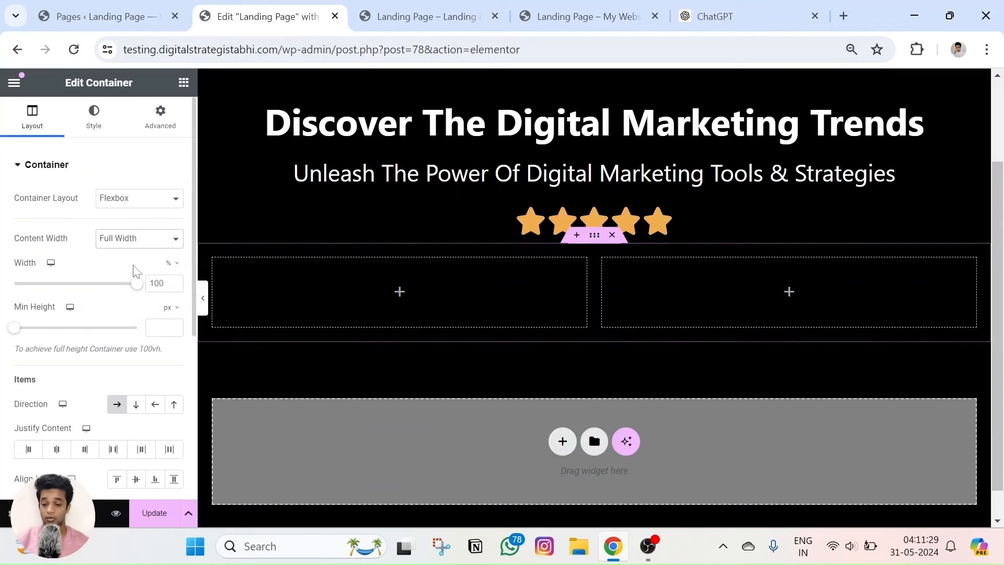
click(161, 516)
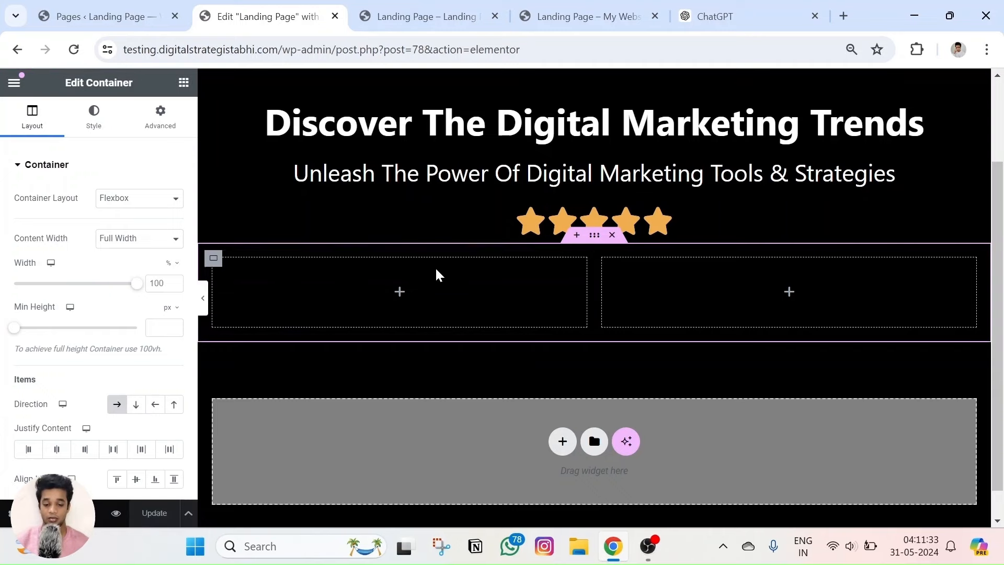
click(399, 298)
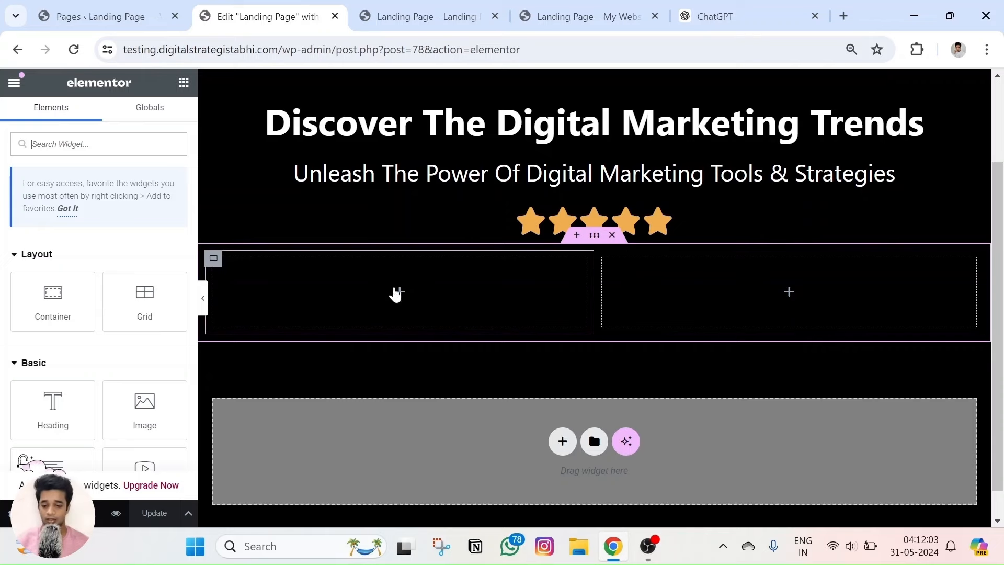
Drop an Image widget into the left column and upload file.png as the ebook image.
drag(144, 406, 382, 298)
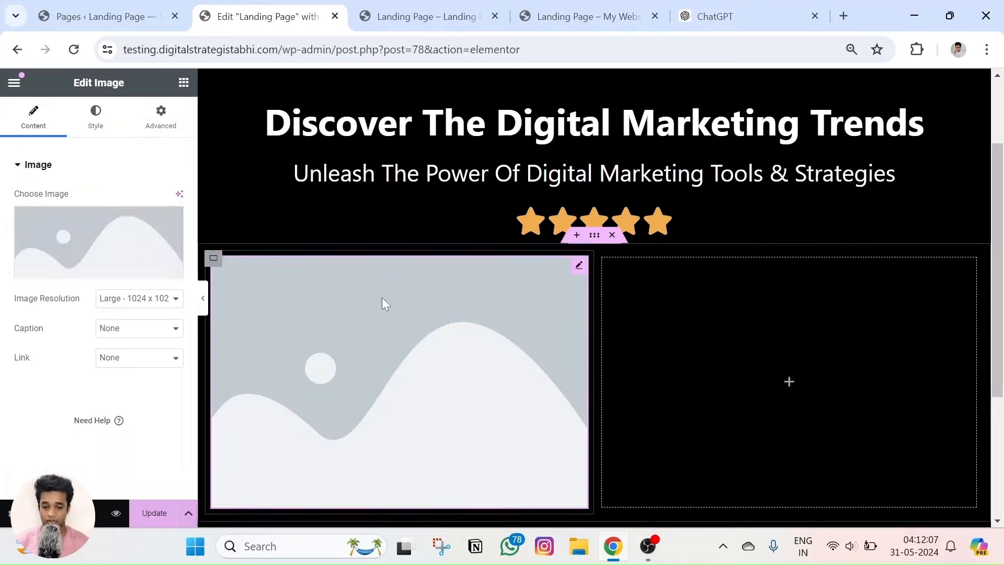
click(83, 238)
click(192, 141)
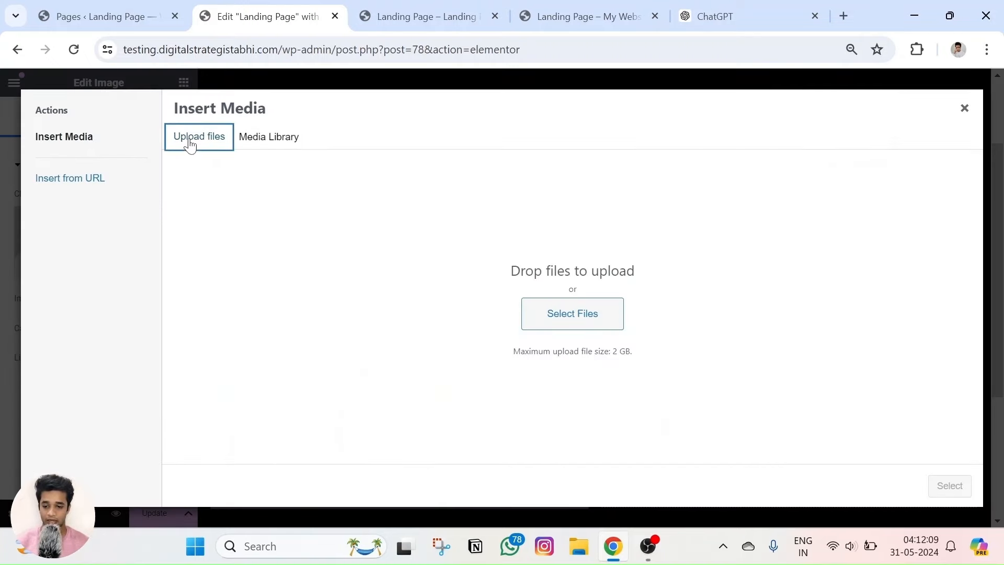
click(574, 322)
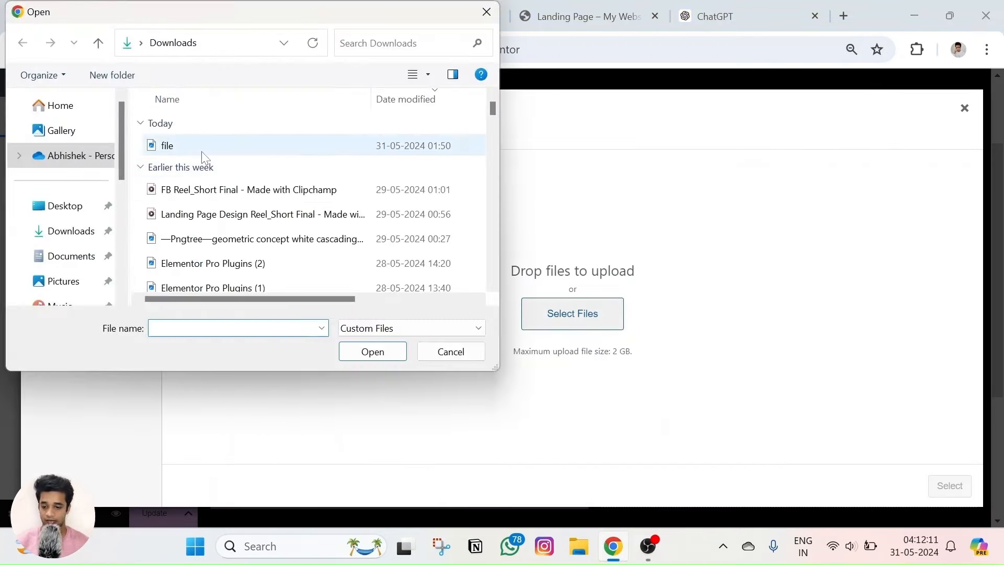
drag(202, 153, 243, 145)
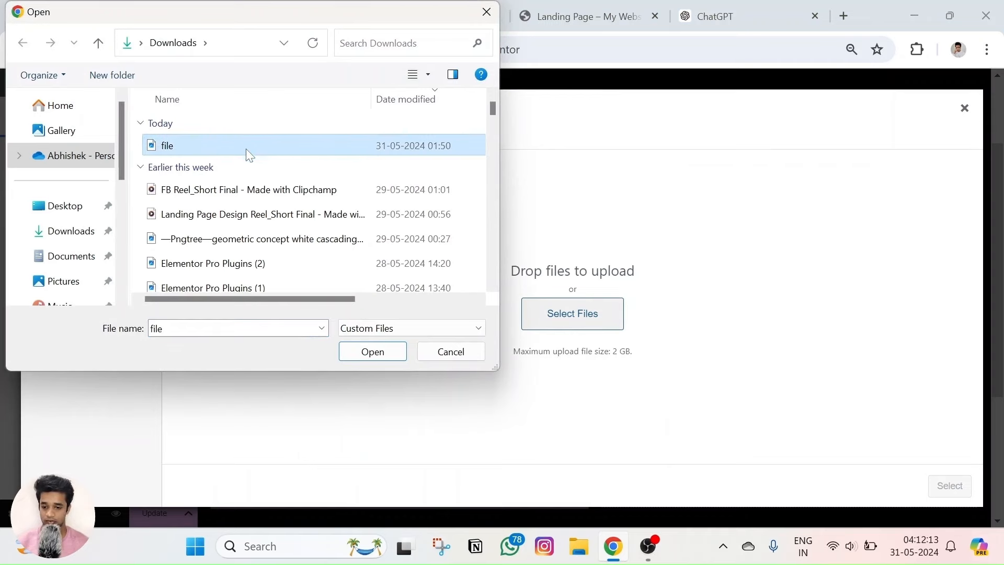
click(371, 352)
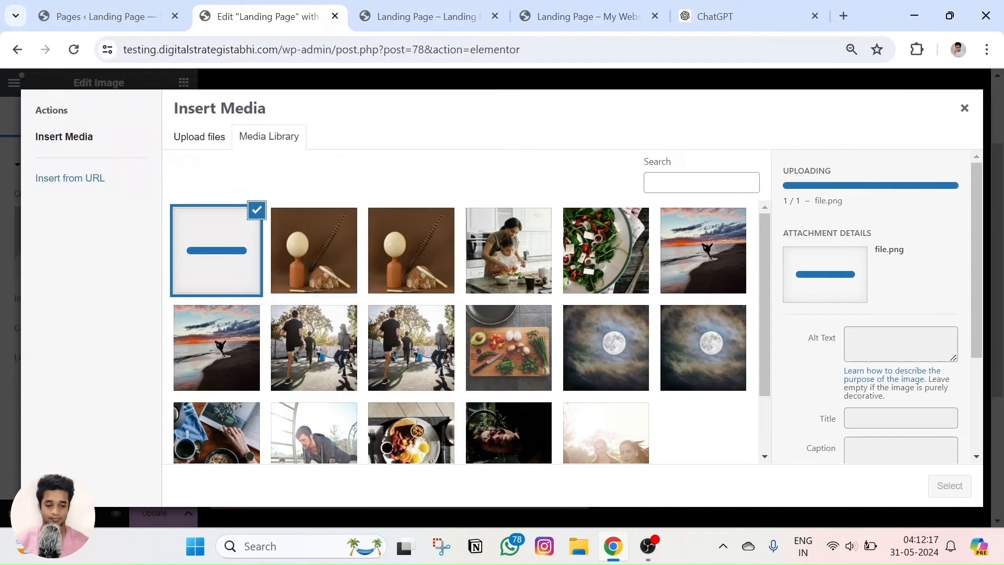
click(950, 486)
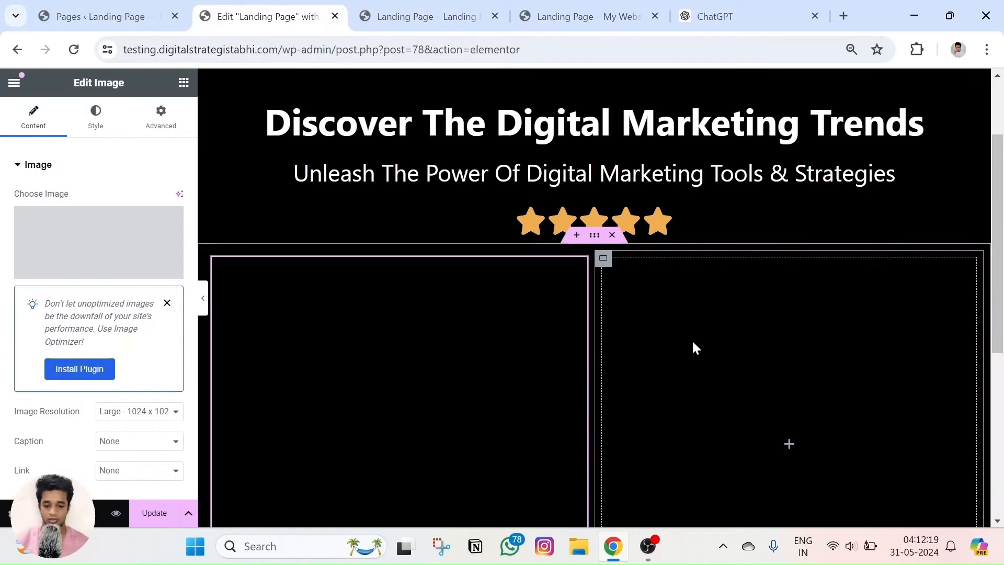
scroll(628, 316, down, 5)
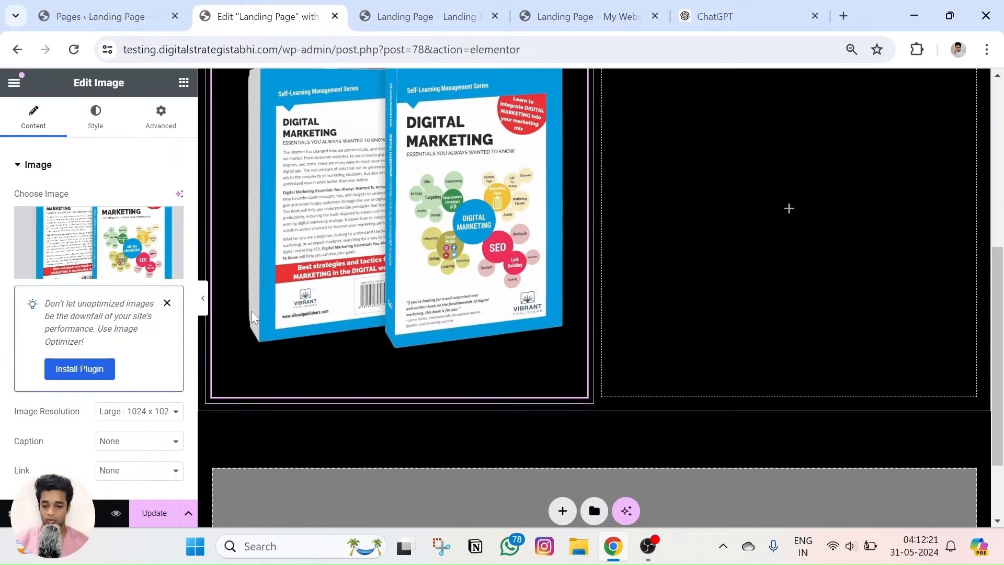
scroll(39, 335, down, 2)
Set the image Width and Max Width to 100% and Height to 500 px.
scroll(89, 241, up, 2)
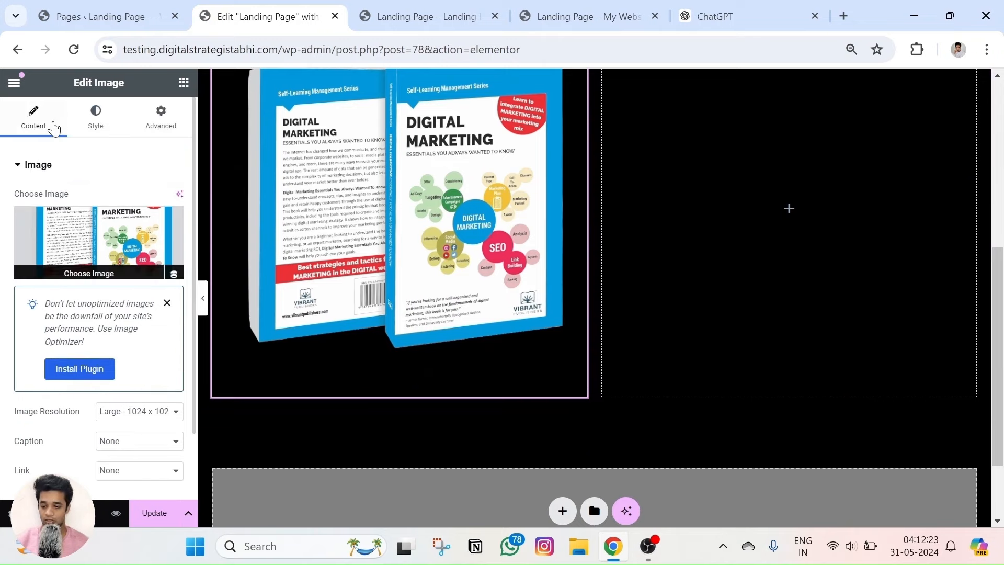
click(102, 128)
drag(7, 246, 155, 268)
scroll(335, 290, up, 3)
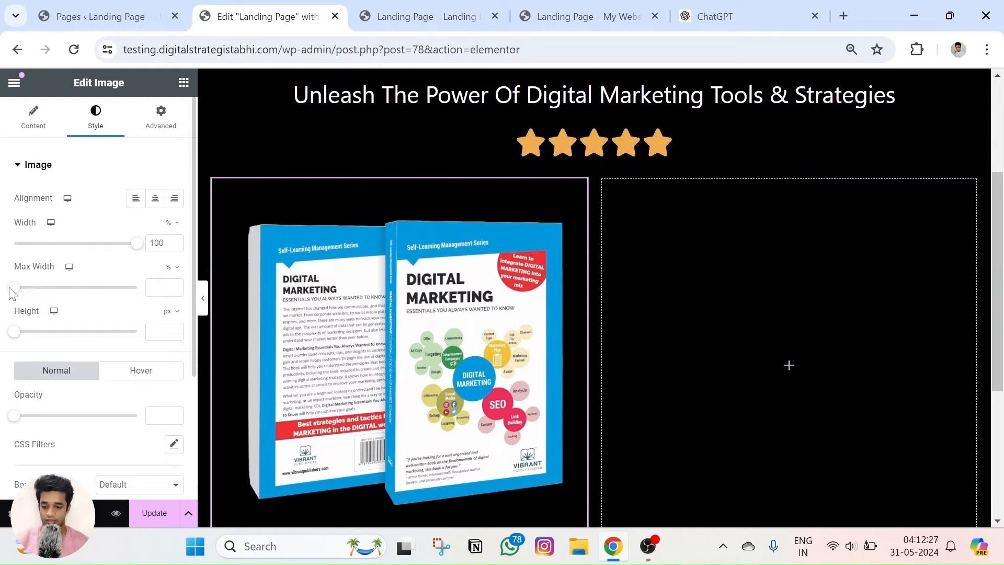
drag(13, 288, 174, 316)
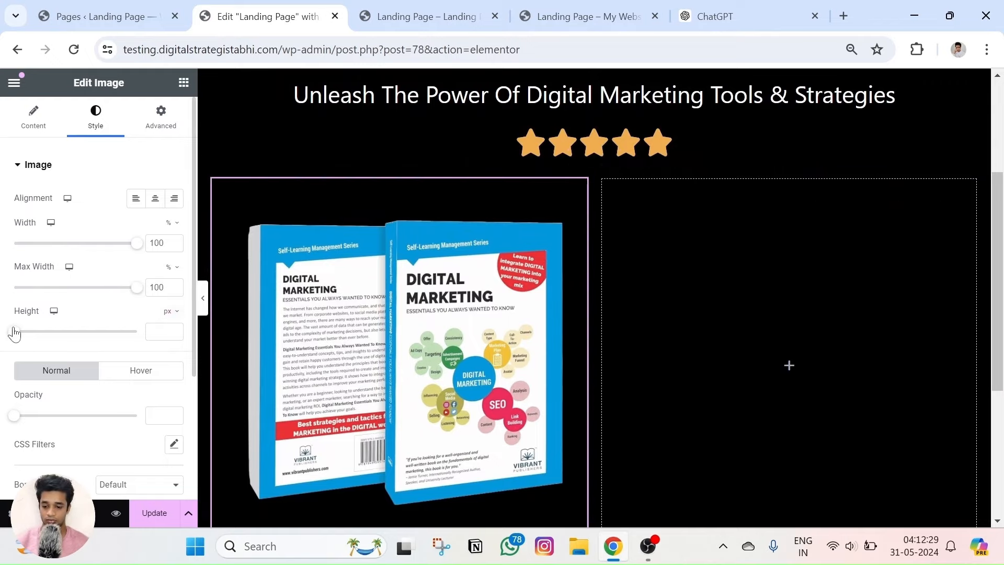
drag(14, 333, 172, 354)
Set Object Fit to Cover with Center Center position, then compare with the reference page.
scroll(108, 258, down, 2)
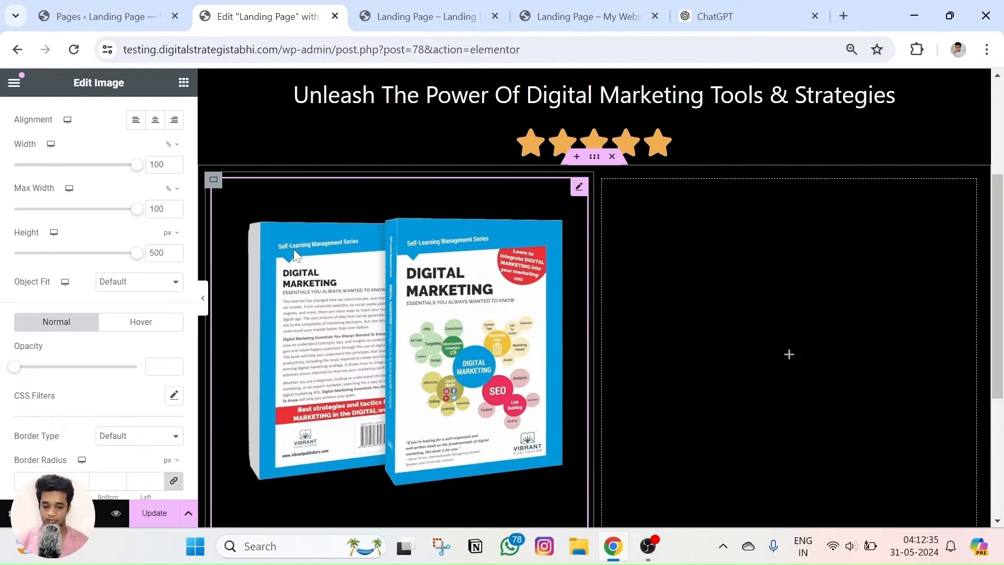
scroll(110, 269, down, 2)
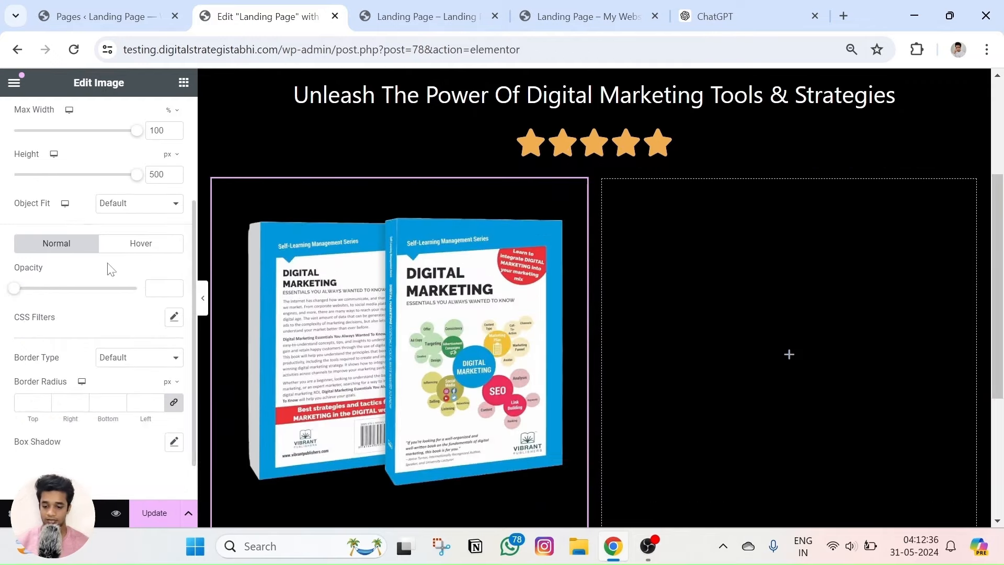
click(129, 207)
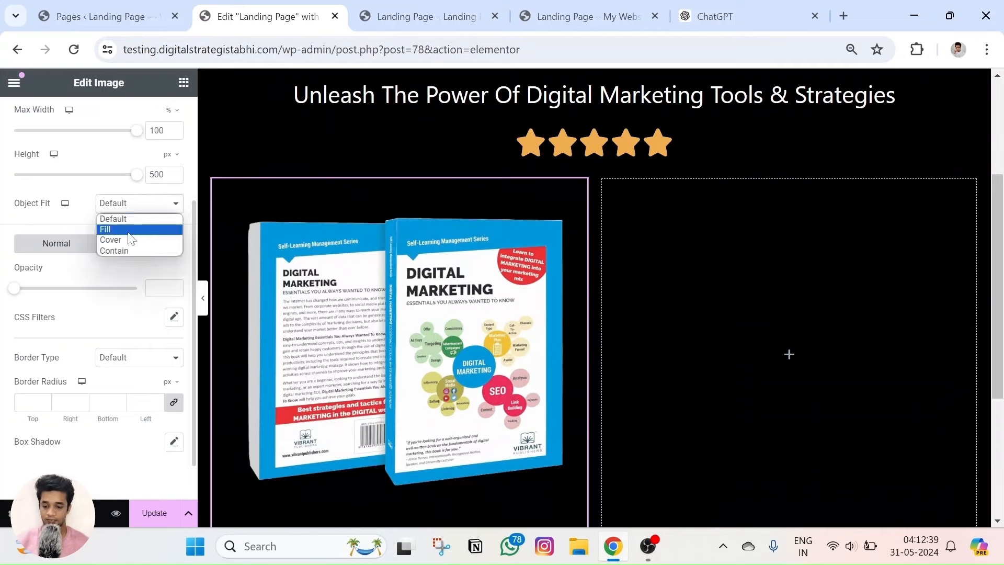
click(129, 229)
click(121, 205)
click(121, 240)
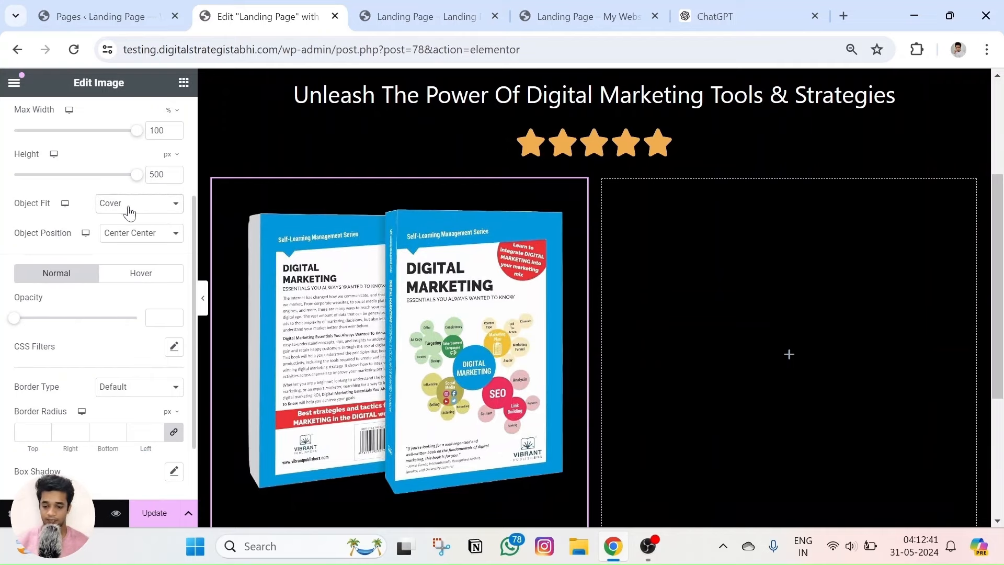
click(122, 235)
click(135, 249)
scroll(105, 253, up, 3)
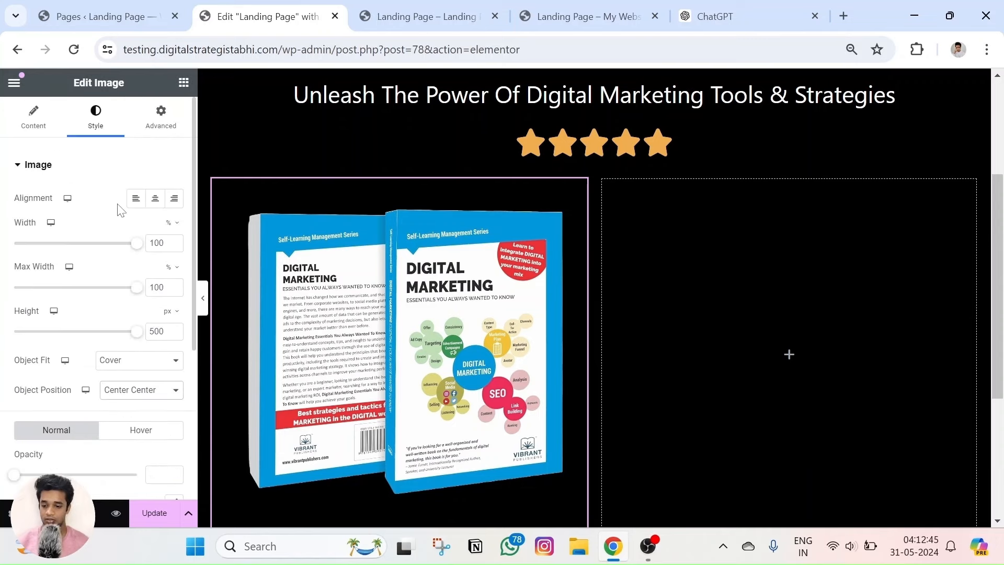
scroll(105, 293, down, 4)
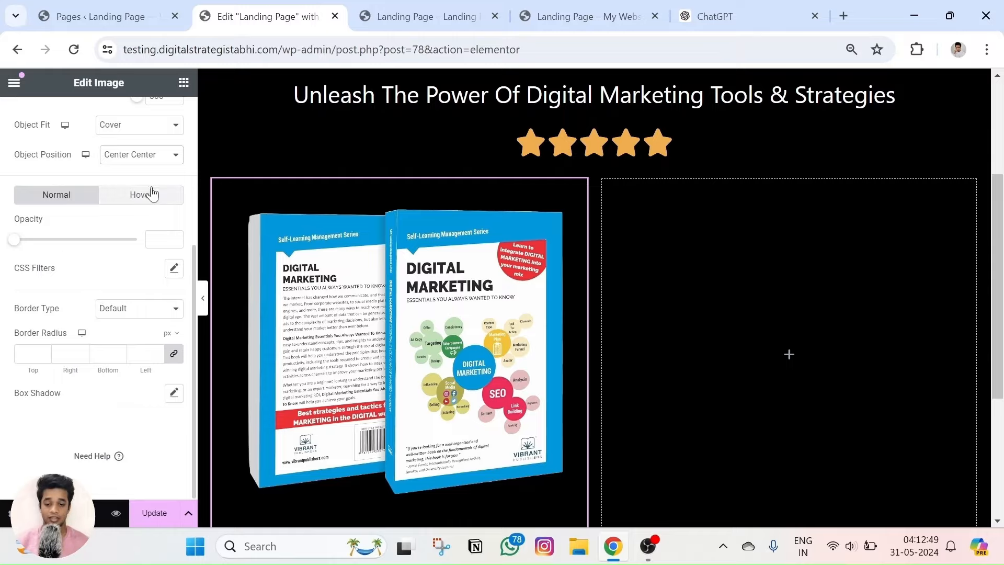
click(583, 17)
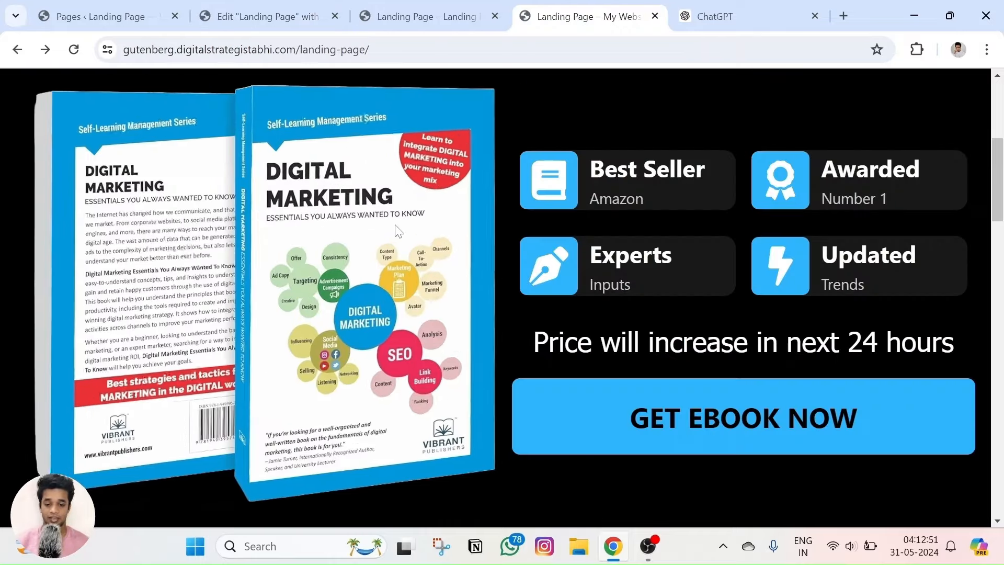
Back in the editor's image hover settings, try the Buzz and Wobble Top hover animations on the ebook.
click(288, 8)
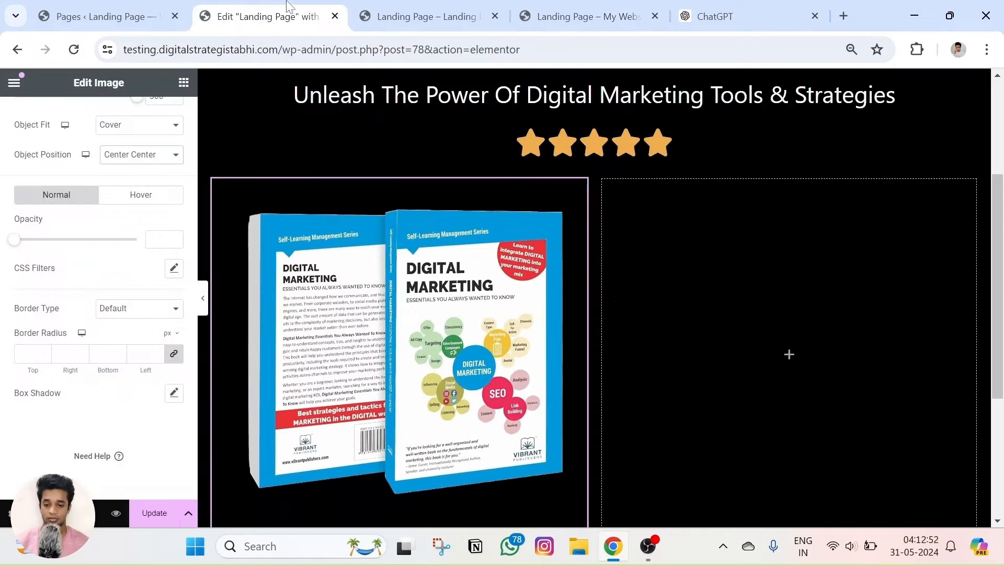
click(145, 197)
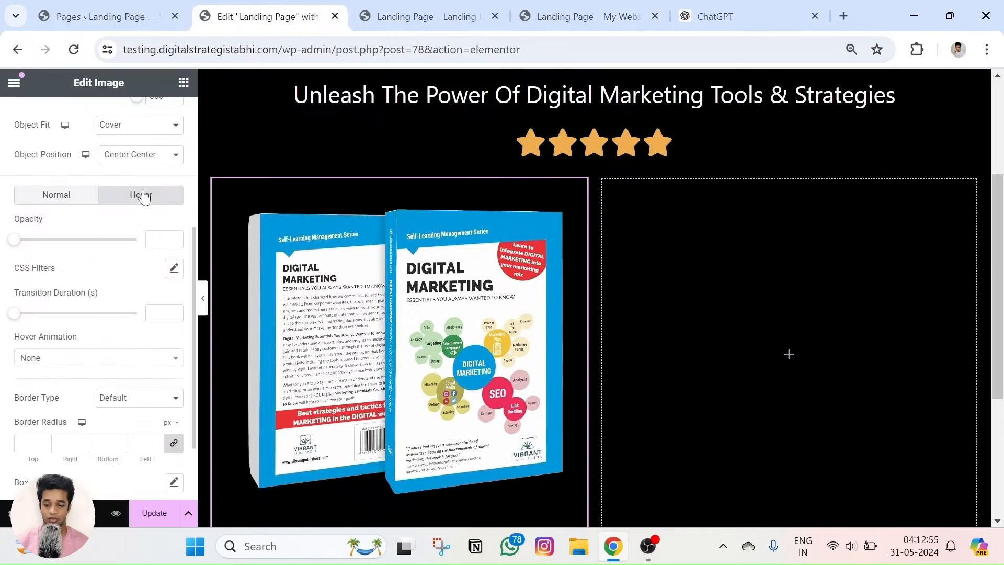
scroll(108, 288, down, 2)
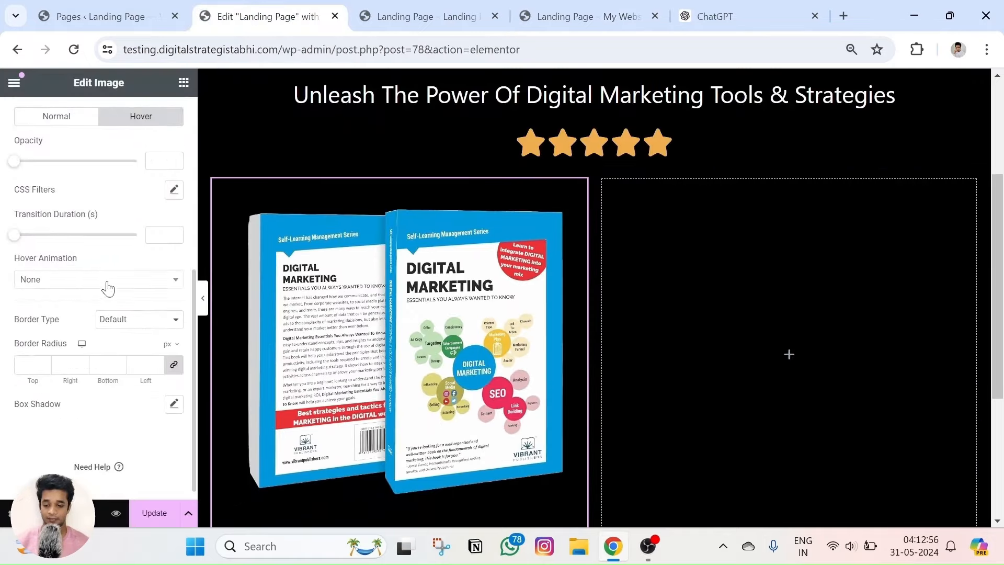
click(50, 287)
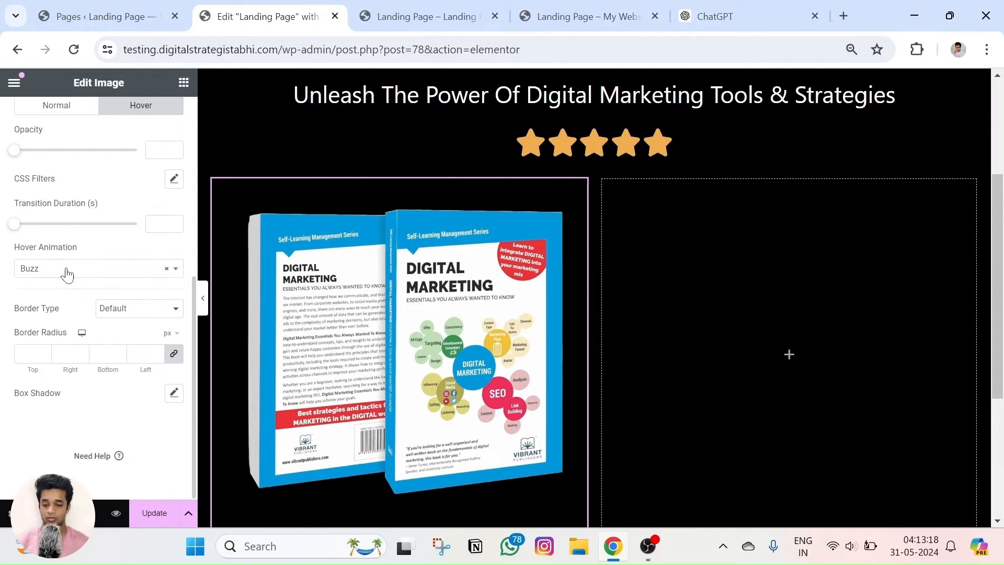
click(66, 269)
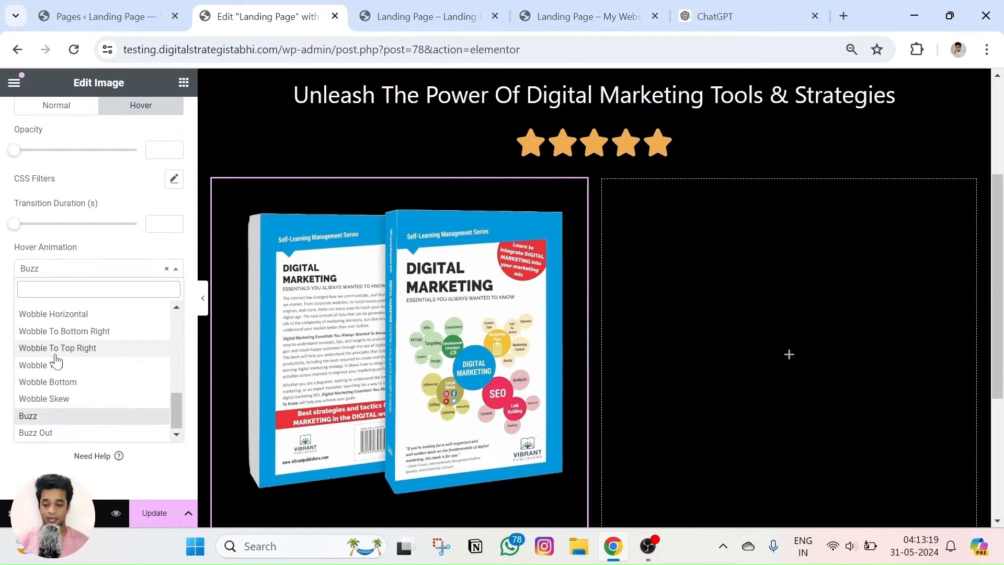
scroll(60, 377, up, 10)
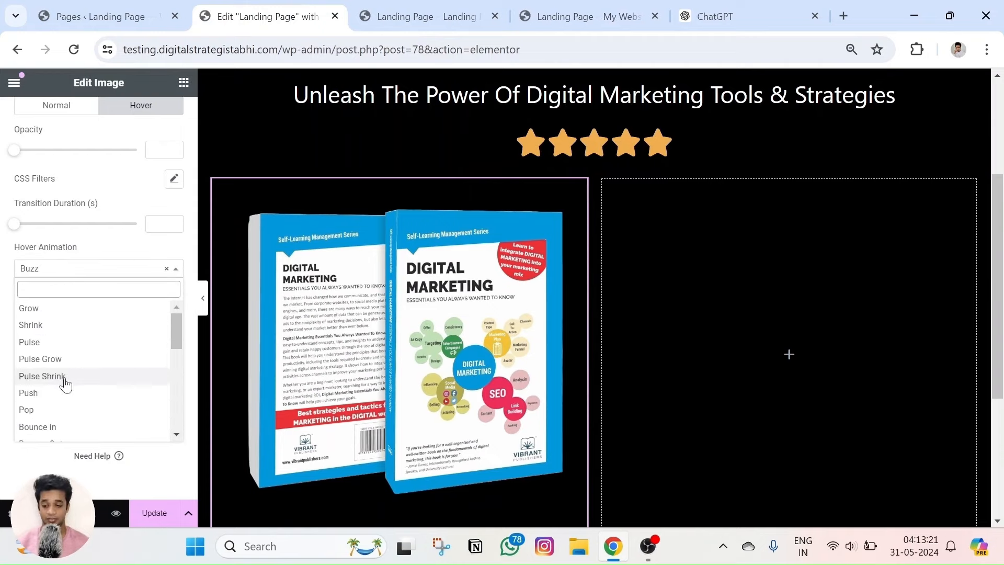
scroll(63, 379, down, 6)
click(52, 362)
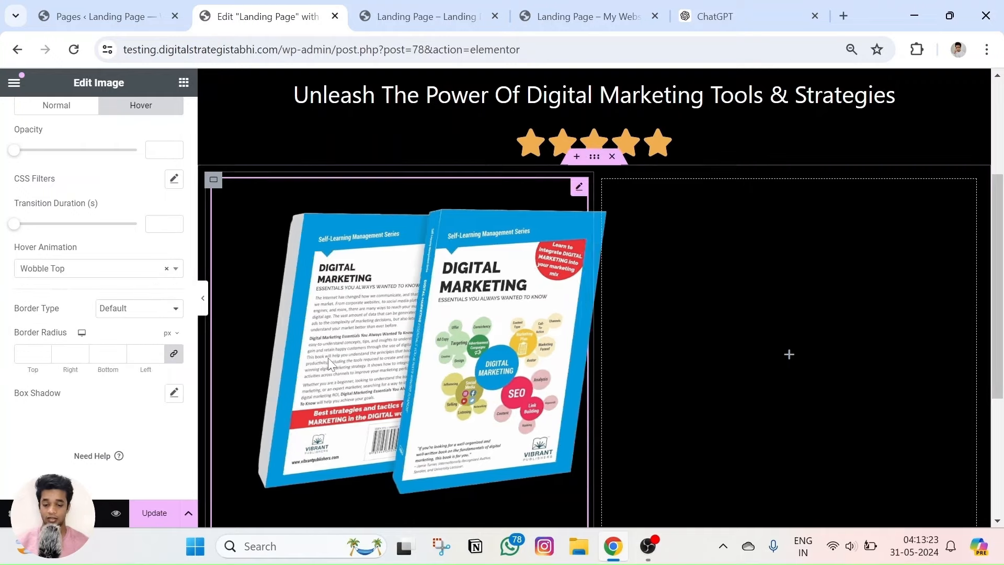
Preview the Wobble Skew, Buzz Out and Pop hover animations on the ebook image.
click(41, 269)
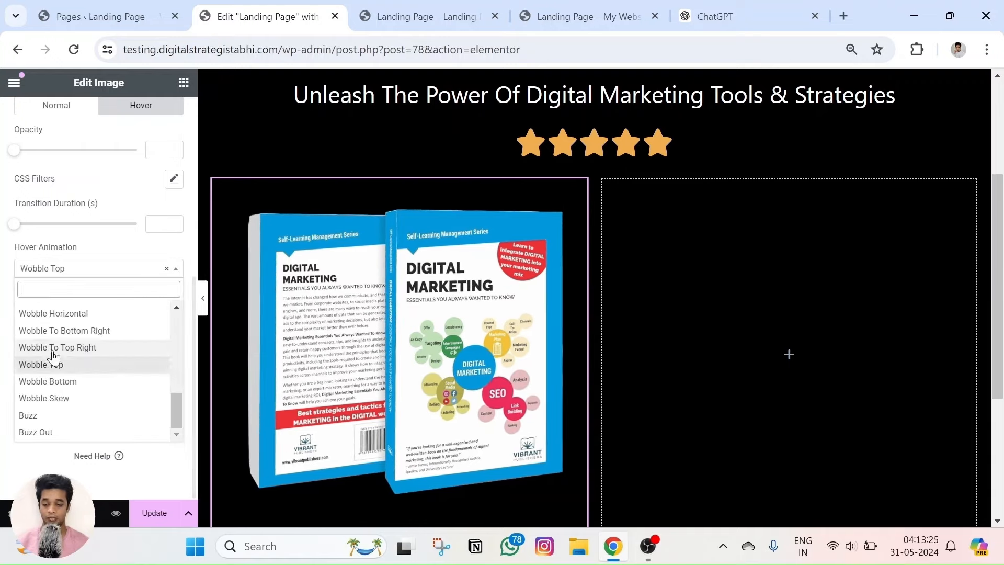
click(50, 400)
click(48, 271)
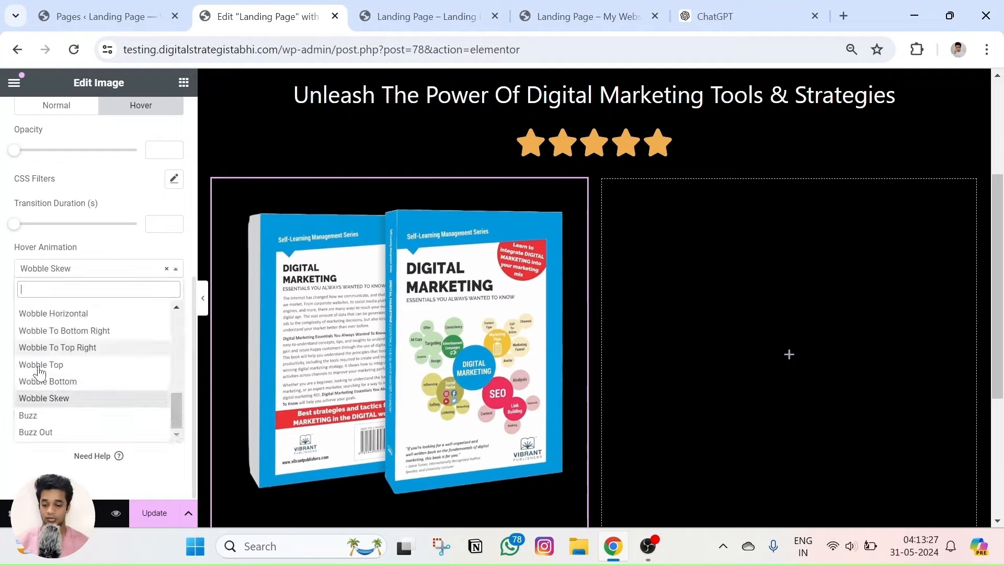
click(37, 432)
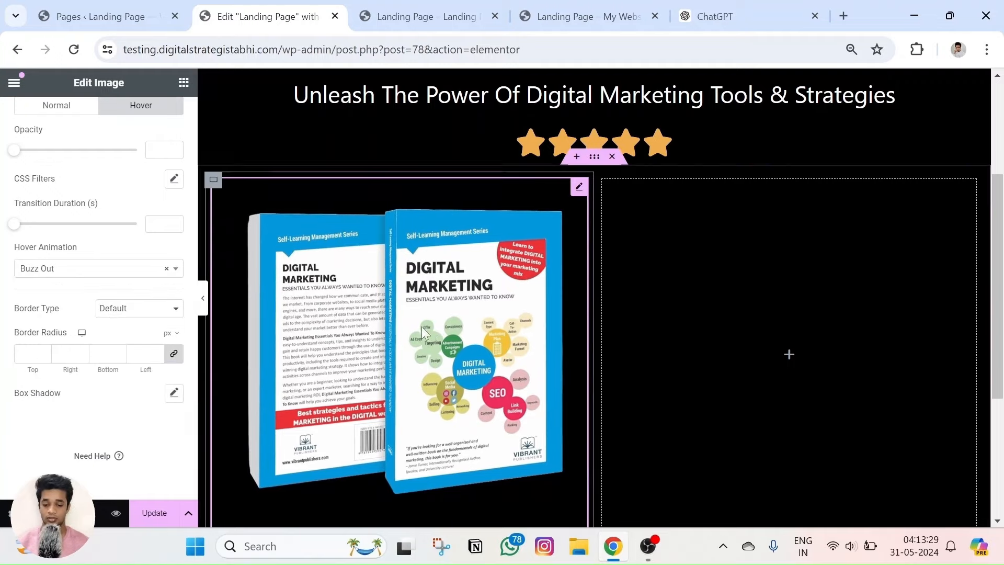
click(86, 267)
scroll(55, 335, up, 2)
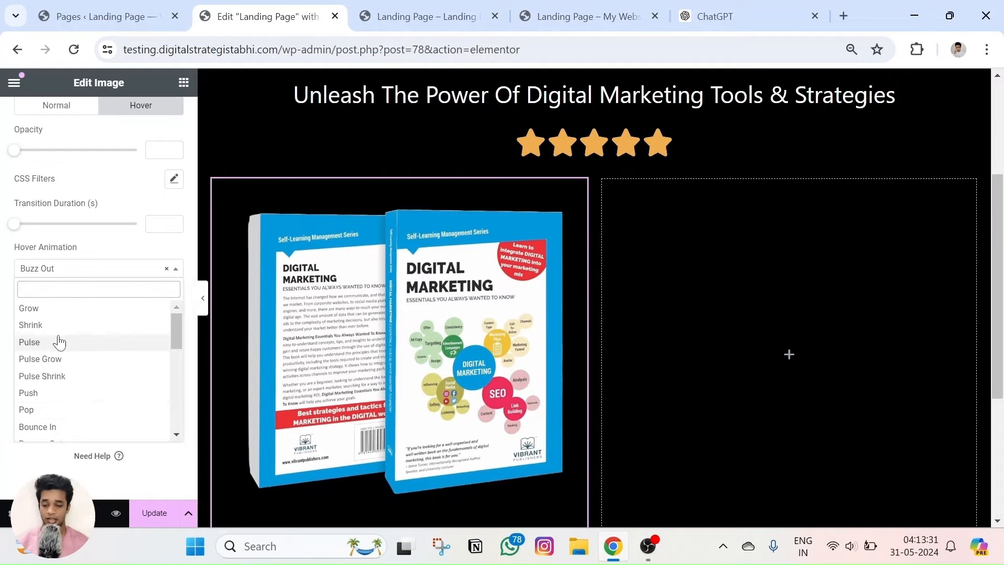
click(34, 410)
click(62, 269)
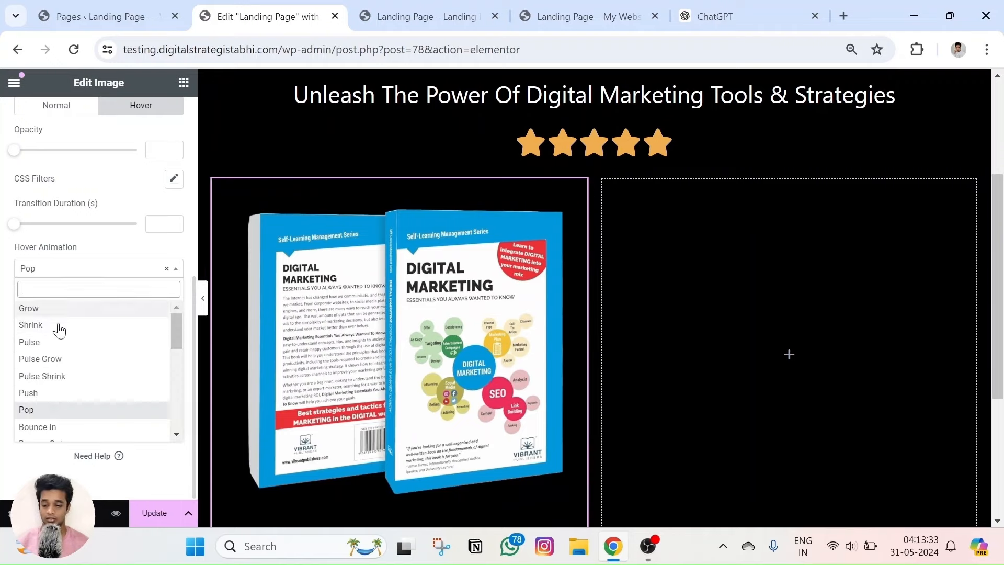
Try Shrink, switch back to Pop, then test Float as the ebook's hover animation.
click(31, 325)
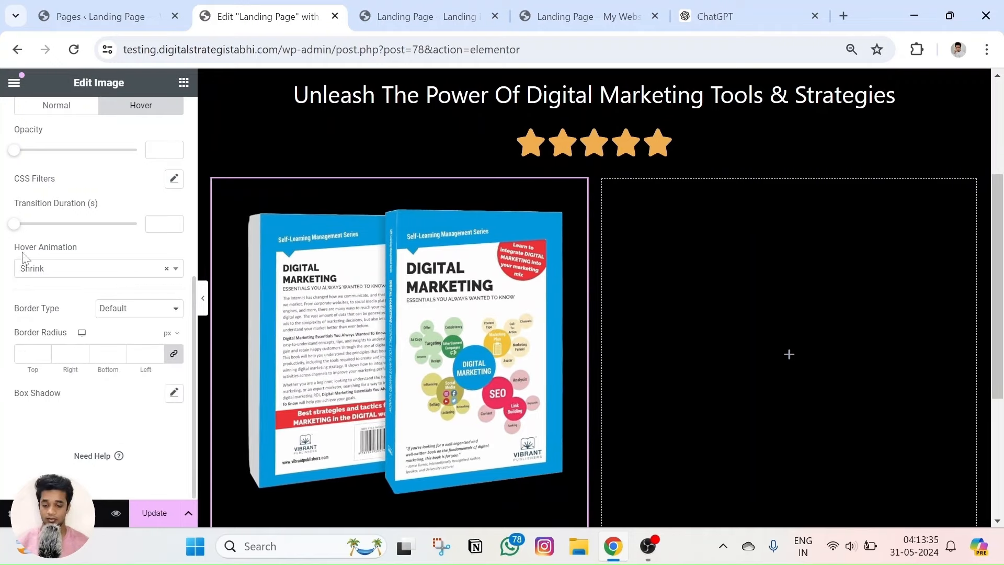
click(33, 268)
scroll(48, 392, down, 3)
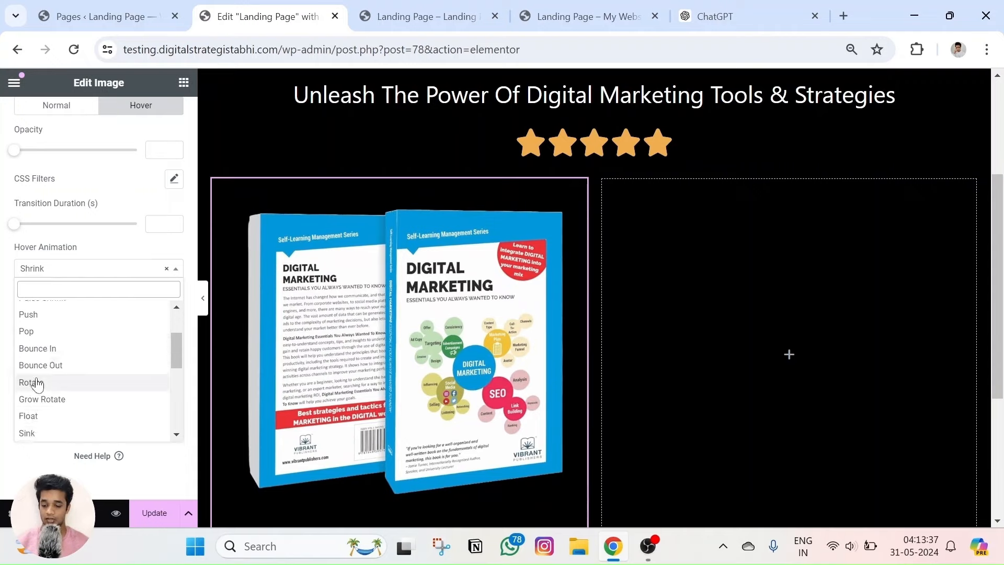
click(35, 330)
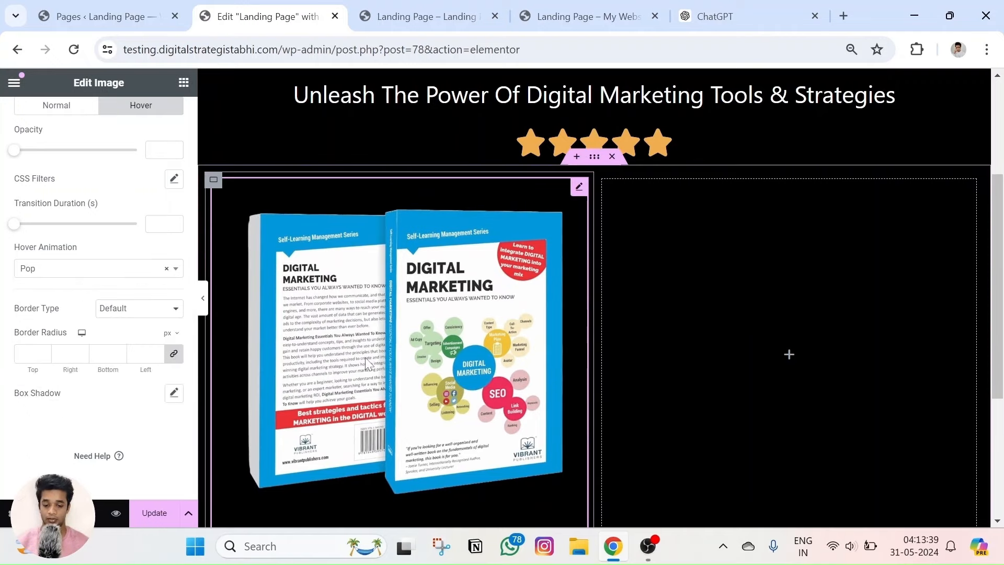
click(74, 271)
scroll(51, 388, down, 2)
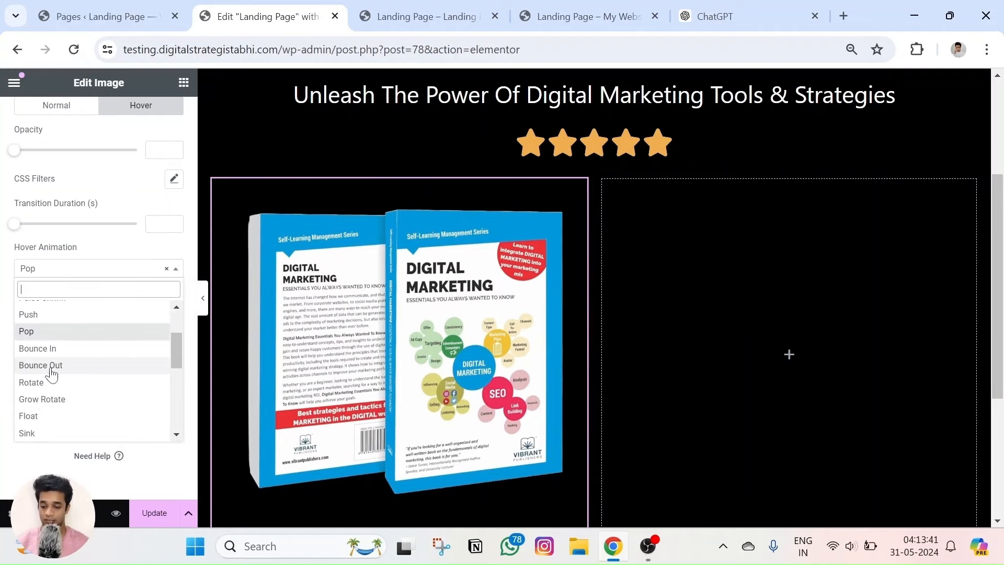
scroll(54, 382, down, 3)
click(51, 340)
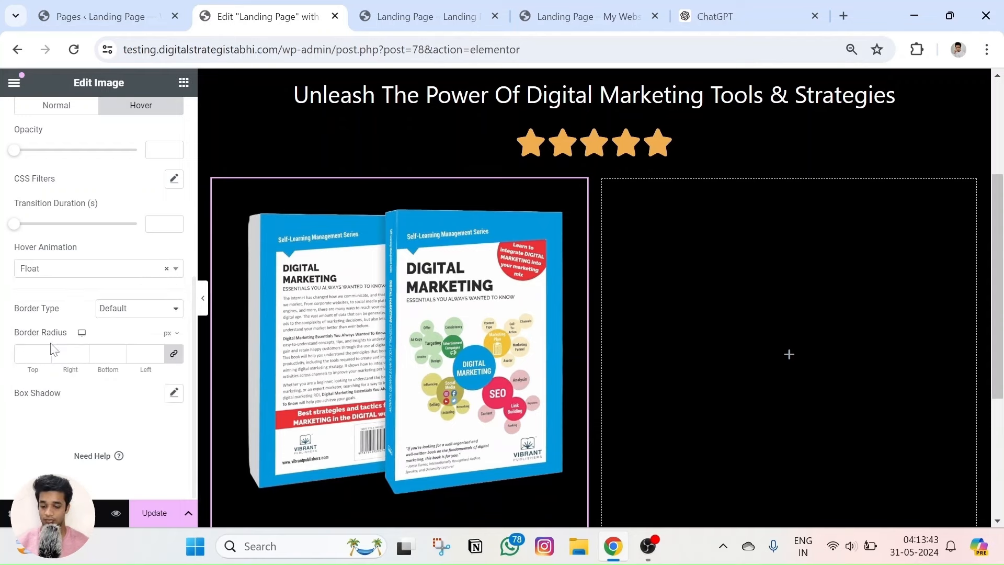
Try the Skew Forward hover animation, then compare with the live landing page.
click(63, 269)
scroll(59, 354, down, 3)
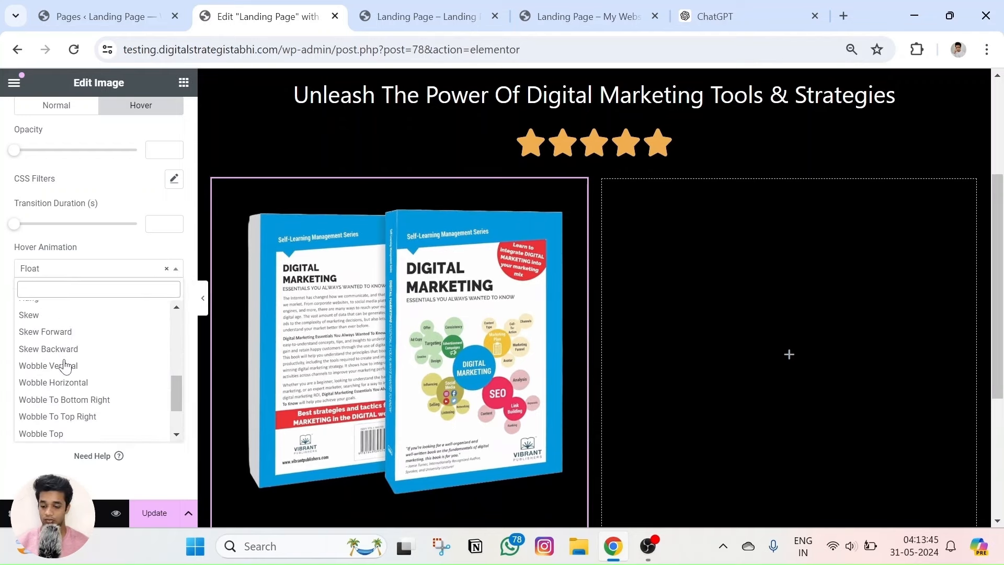
click(57, 330)
click(72, 269)
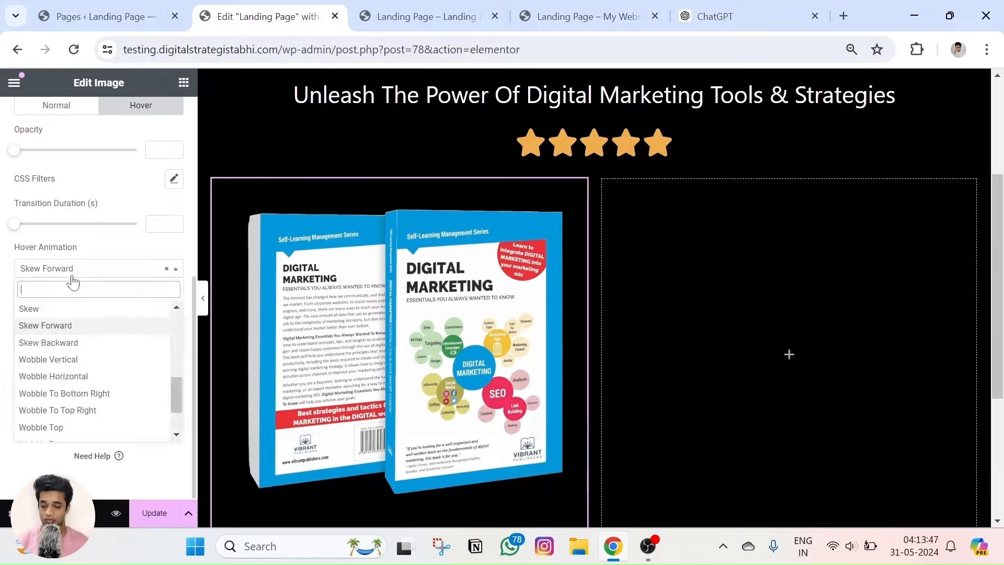
click(581, 16)
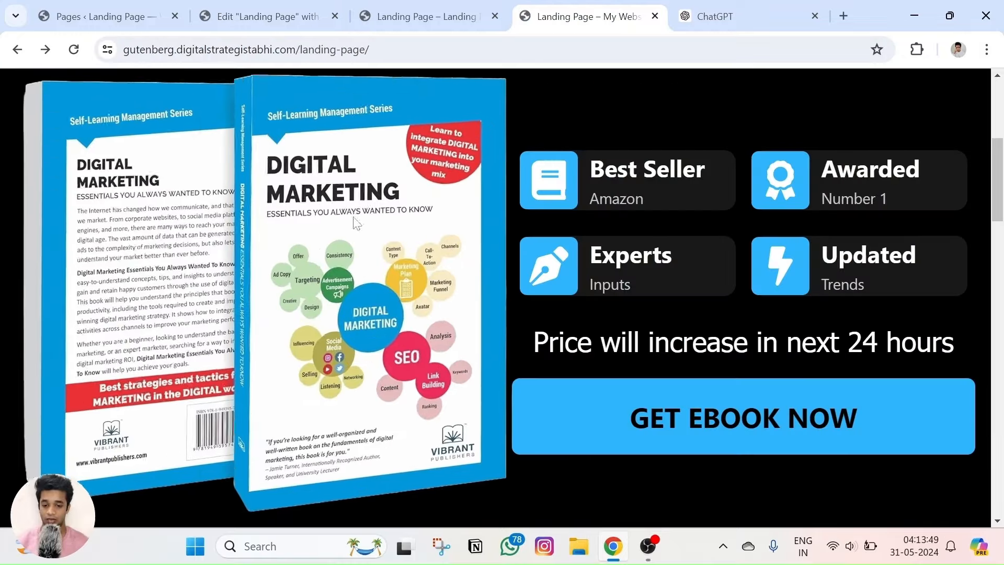
click(422, 12)
click(264, 17)
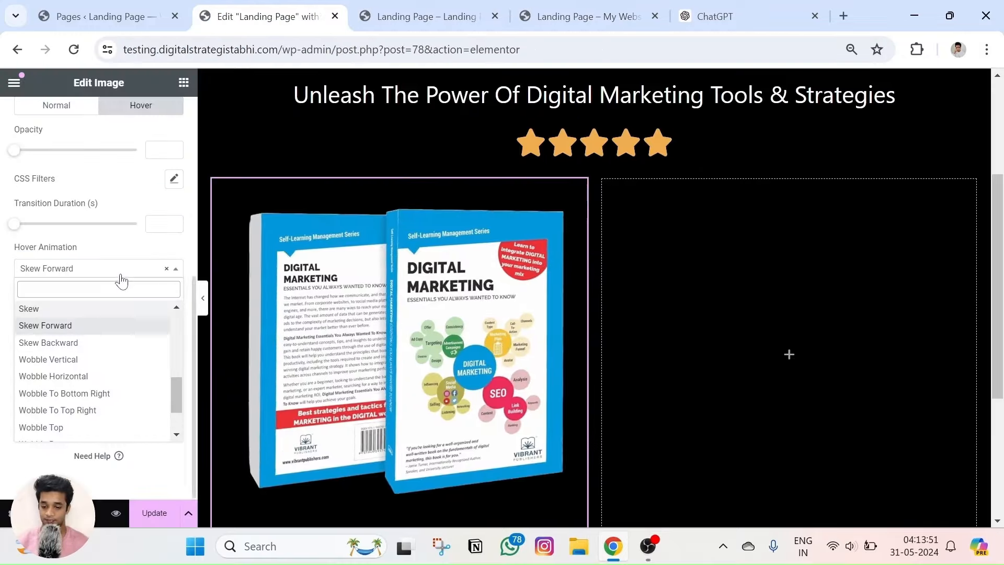
Cycle through more hover animations on the ebook, including the Pulse variants.
click(53, 414)
click(83, 269)
click(42, 361)
click(73, 268)
click(39, 309)
click(52, 269)
click(37, 310)
click(47, 268)
click(43, 364)
click(118, 269)
click(45, 356)
click(70, 268)
click(42, 341)
click(73, 268)
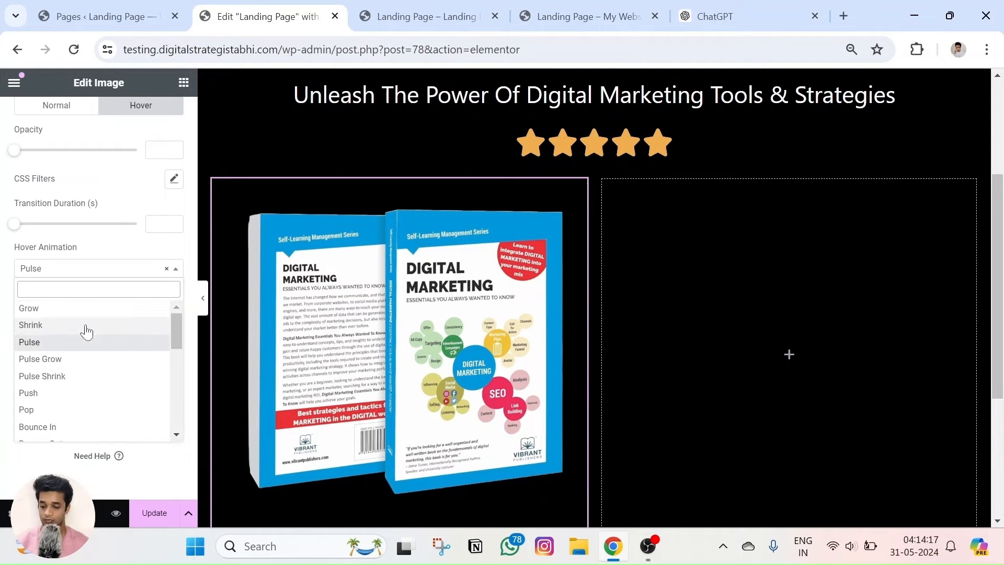
Set the ebook image's hover animation to Grow.
click(40, 310)
click(52, 269)
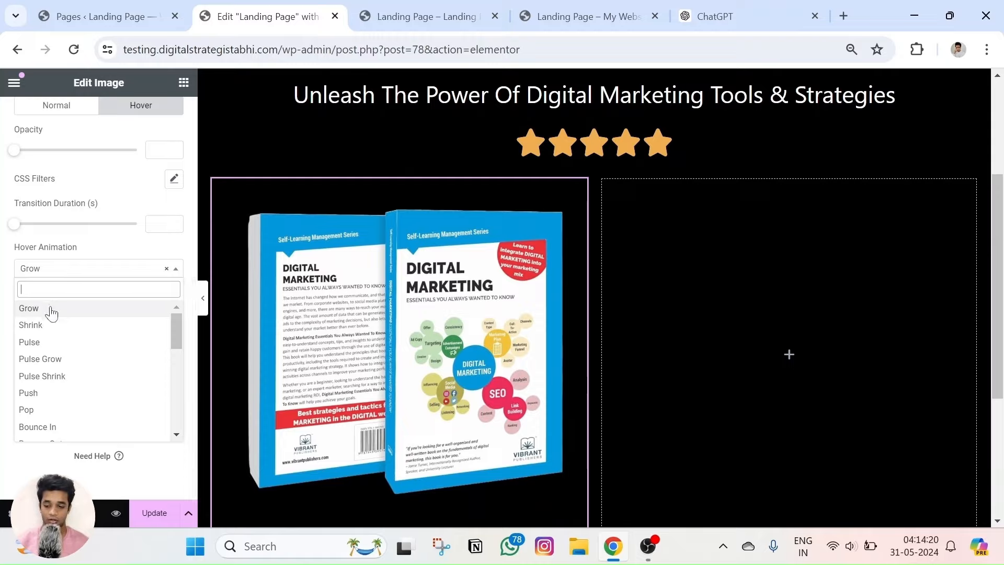
click(50, 309)
click(72, 269)
click(46, 312)
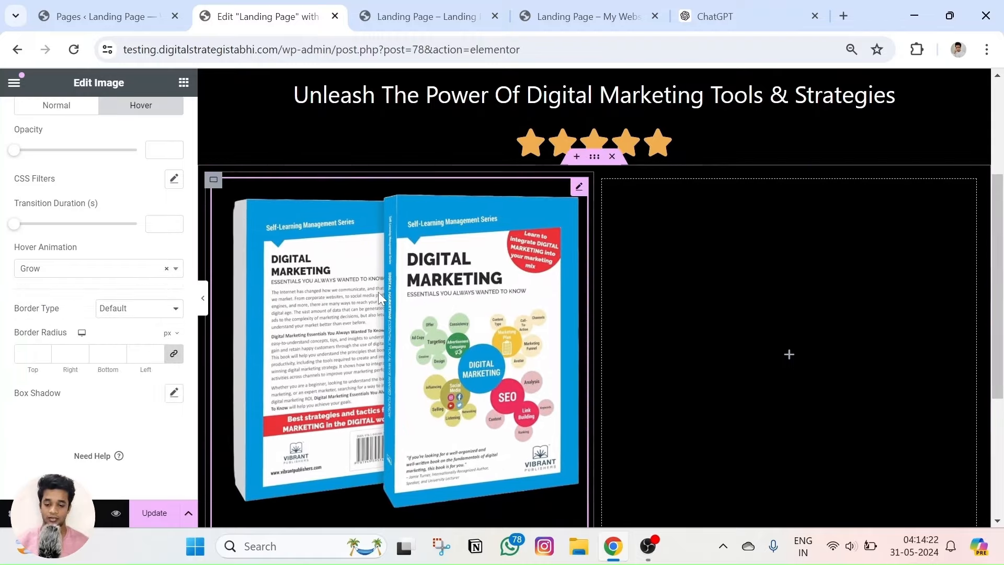
Check the Grow hover effect against the live landing page, then return to the editor.
click(588, 16)
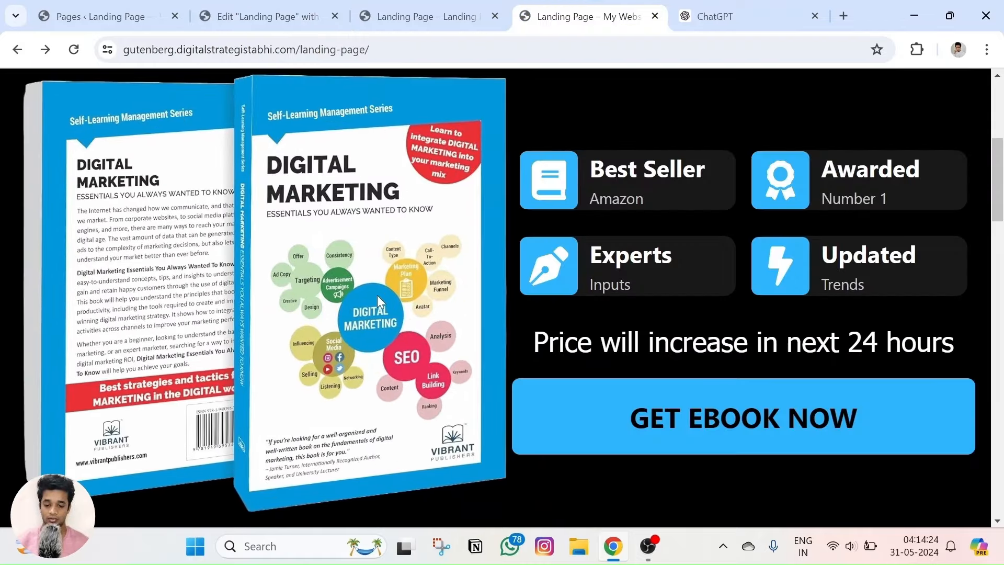
key(ctrl+shift+Tab)
click(293, 15)
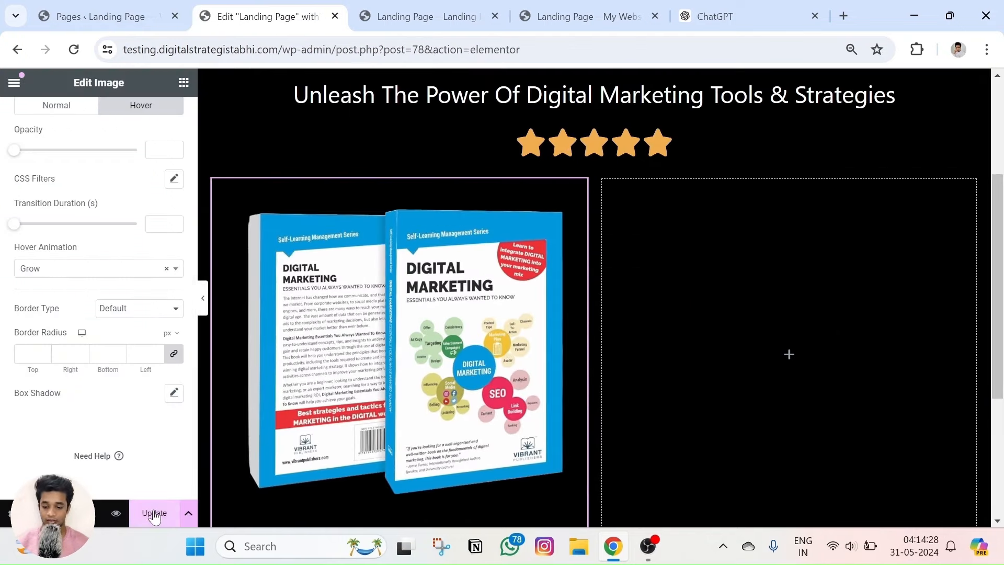
scroll(322, 300, down, 2)
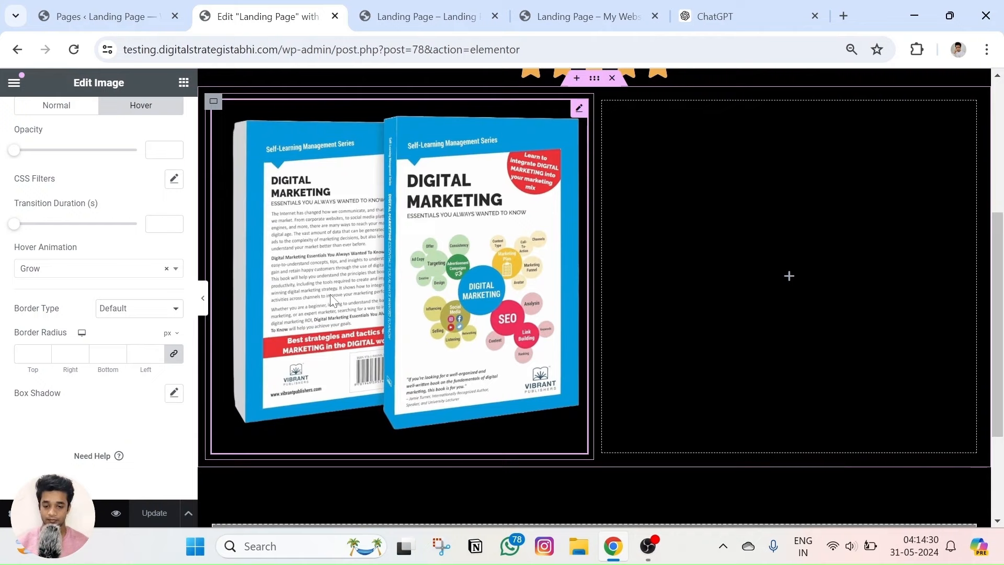
click(580, 16)
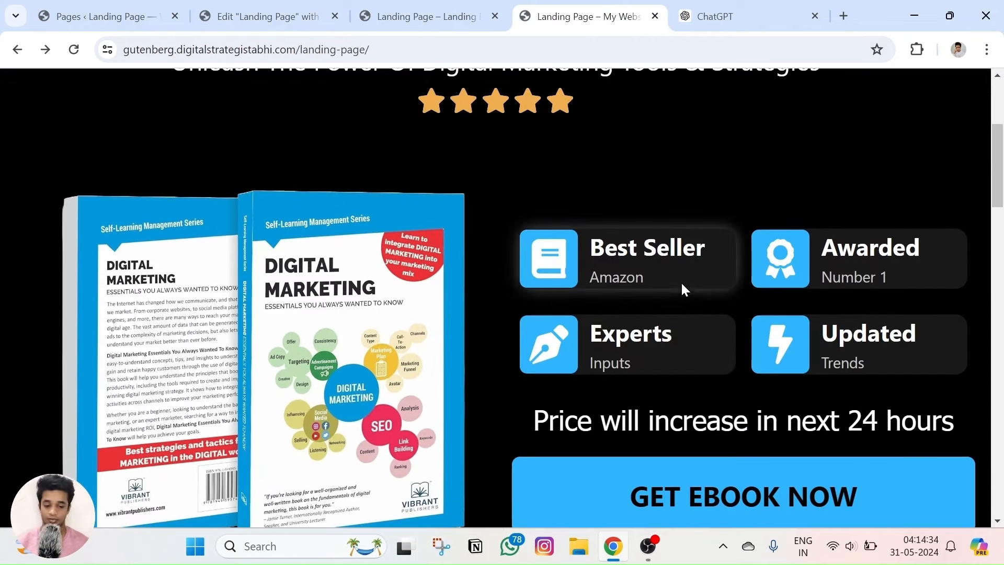
scroll(679, 293, down, 2)
scroll(729, 335, up, 3)
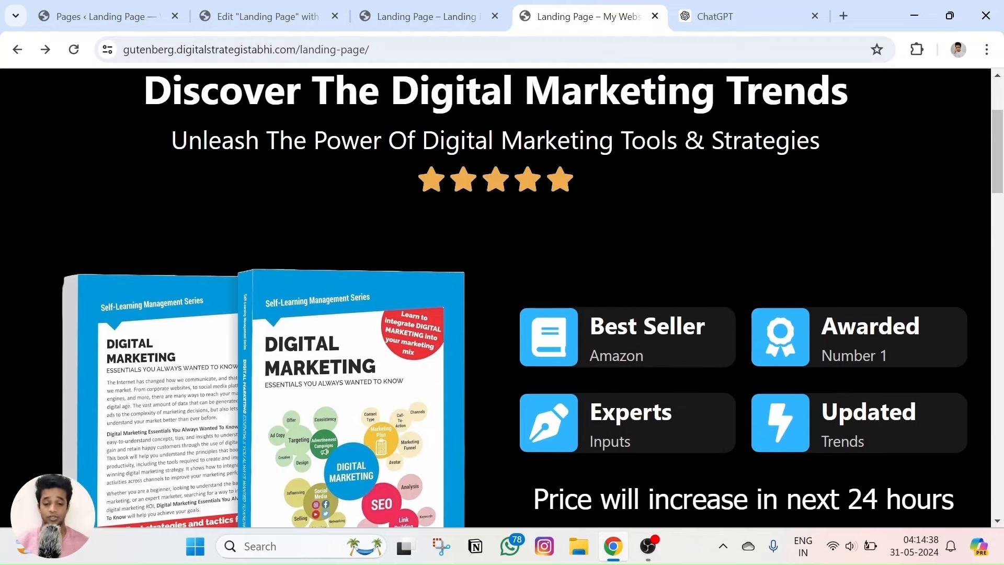
click(428, 7)
click(293, 7)
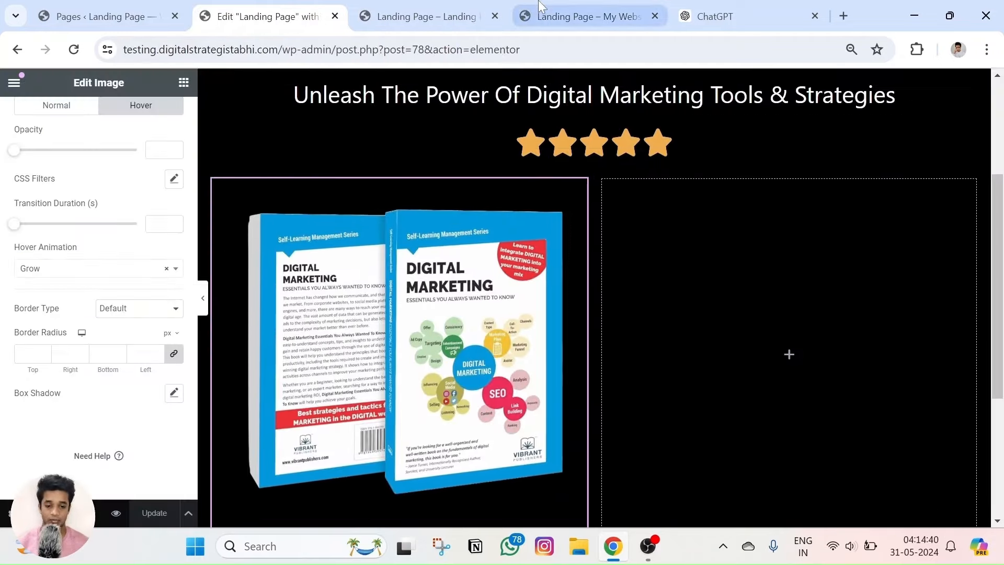
click(585, 16)
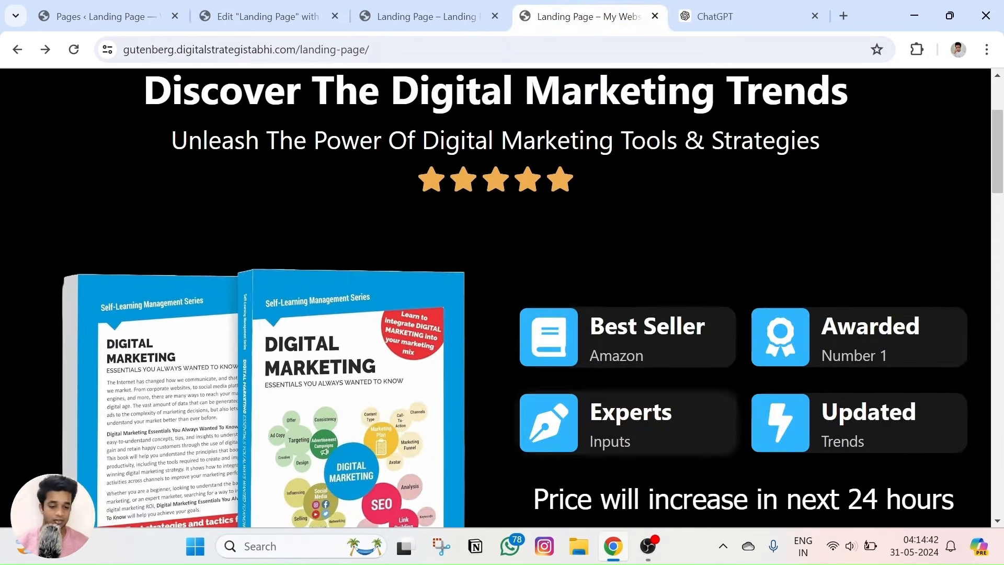
click(309, 6)
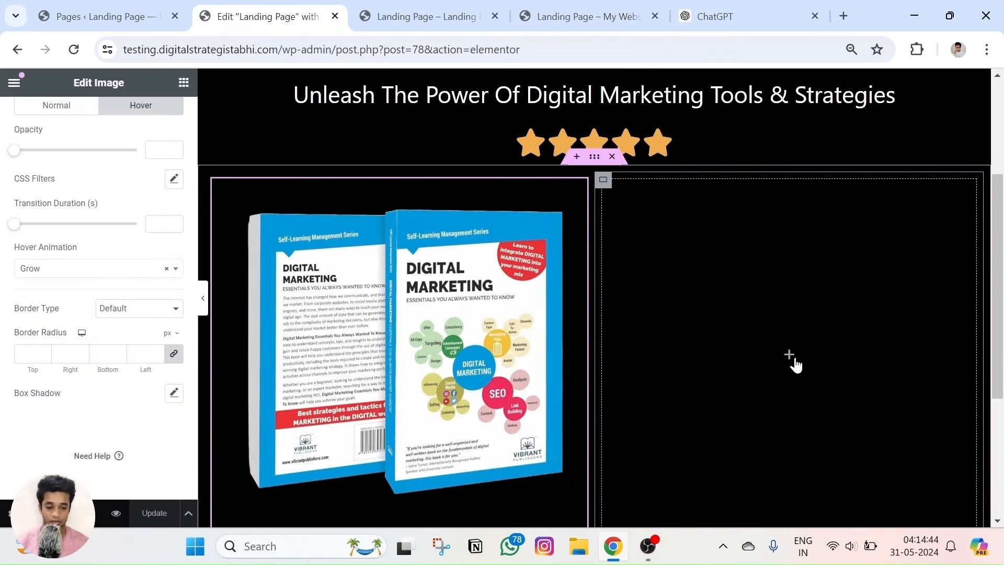
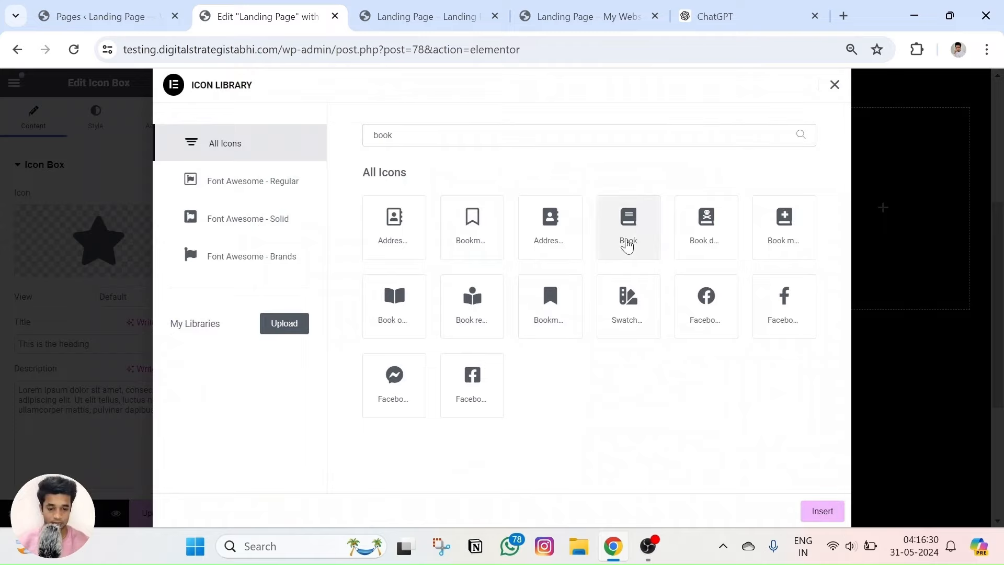
Insert the Book icon from the search results into the icon box beside the ebook.
click(626, 242)
click(833, 510)
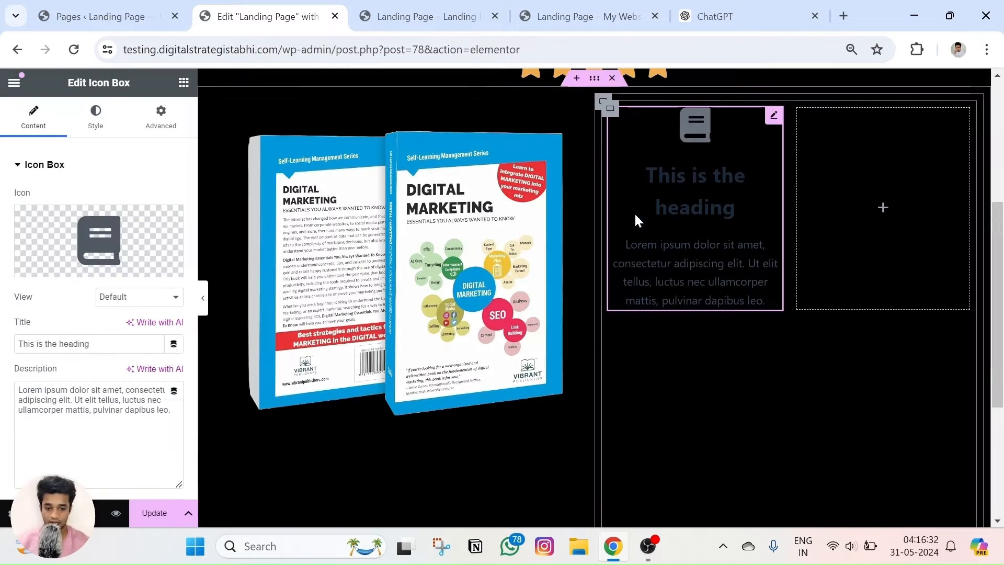
Try the Stacked and Framed icon views against the reference page, then keep Default.
click(138, 297)
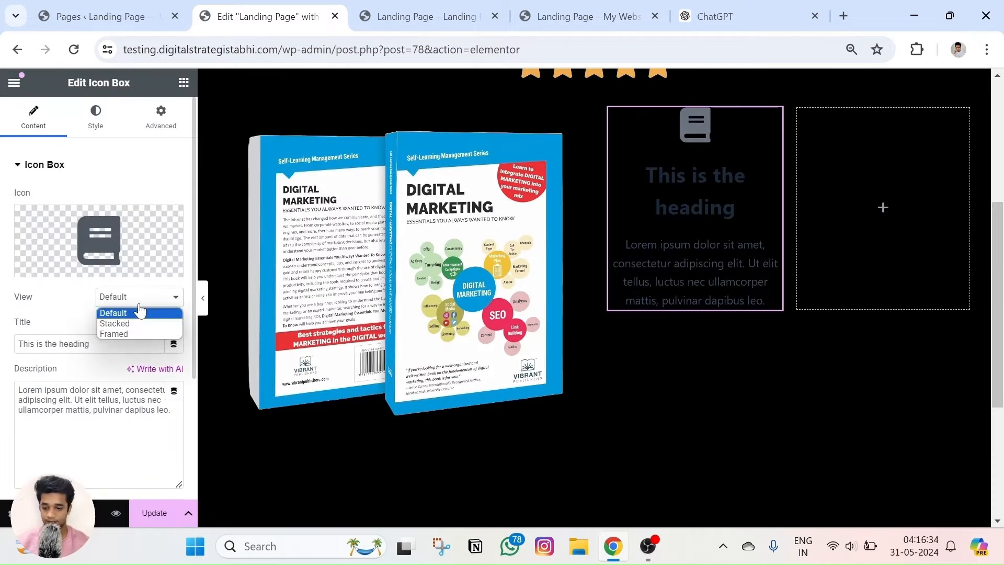
click(139, 312)
click(139, 302)
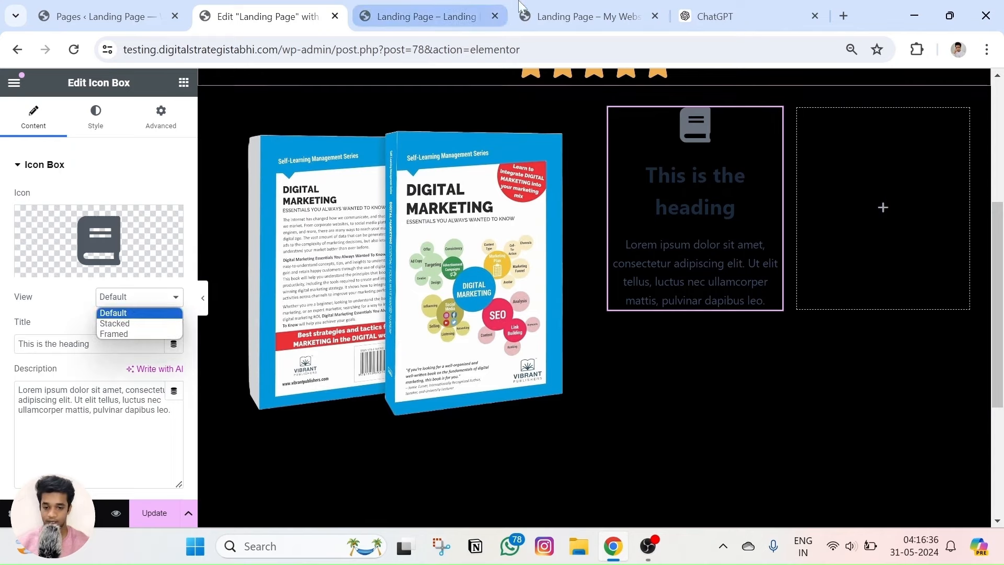
click(581, 16)
click(261, 16)
click(156, 303)
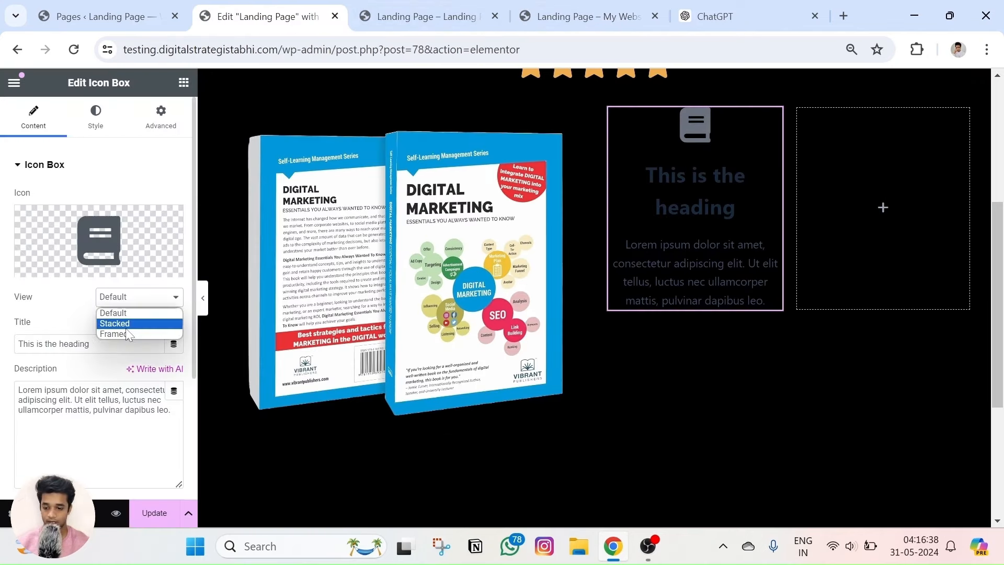
click(124, 324)
click(126, 297)
click(129, 335)
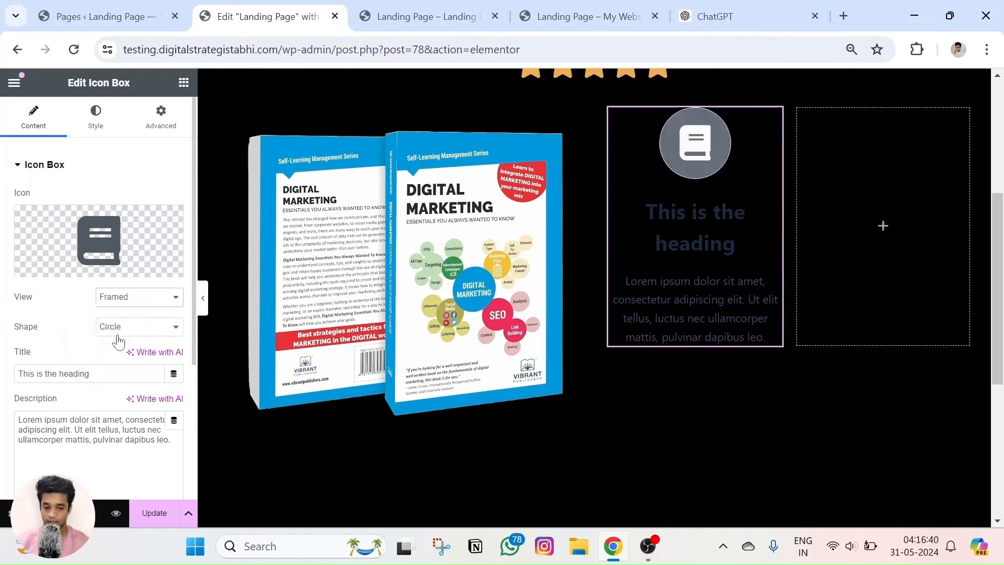
click(127, 298)
click(125, 312)
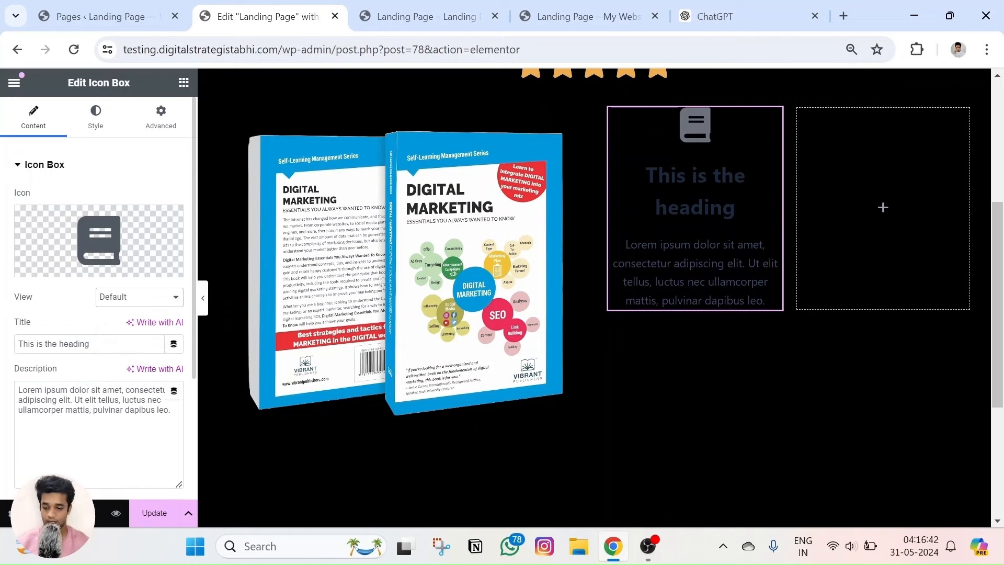
Copy 'Best Seller' as the card title and 'Amazon' as its description from the reference page.
click(580, 16)
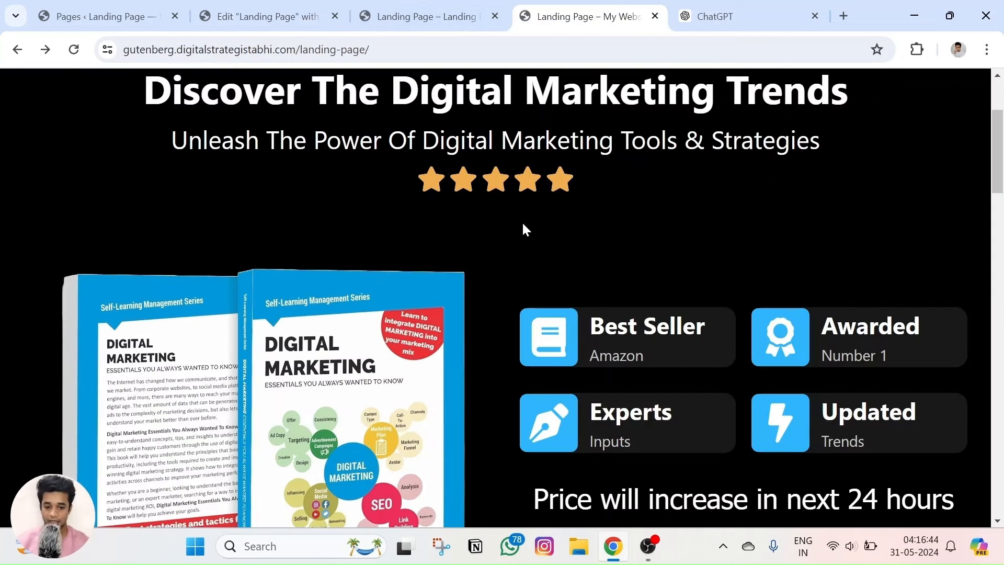
double_click(616, 326)
triple_click(616, 326)
key(ctrl+c)
click(308, 12)
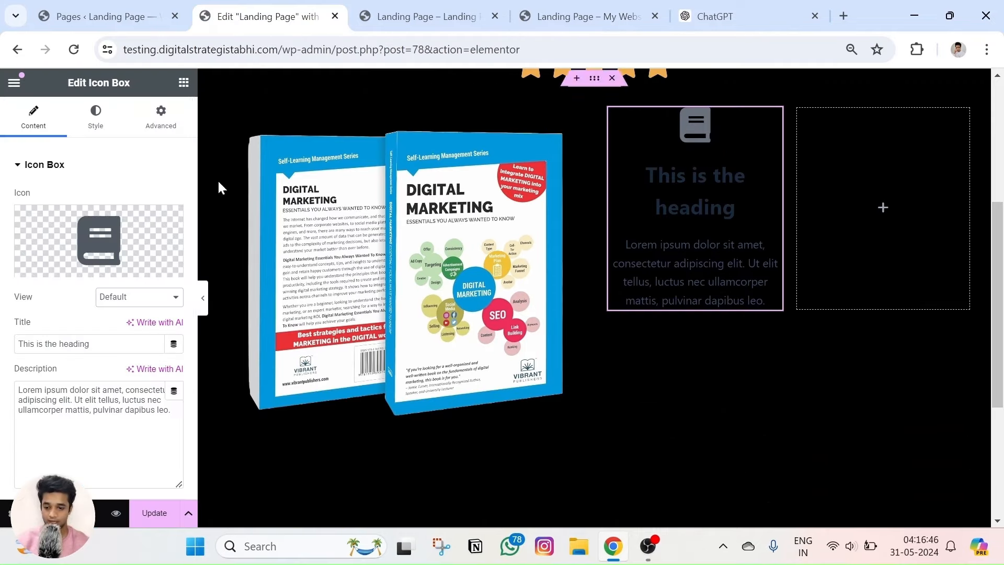
key(ctrl+v)
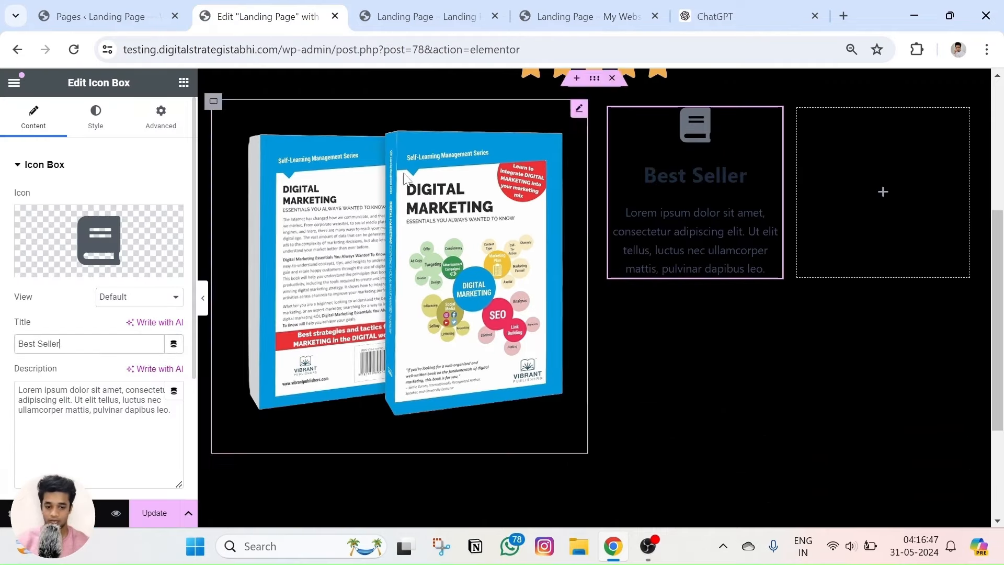
click(551, 7)
double_click(613, 355)
key(ctrl+c)
click(261, 16)
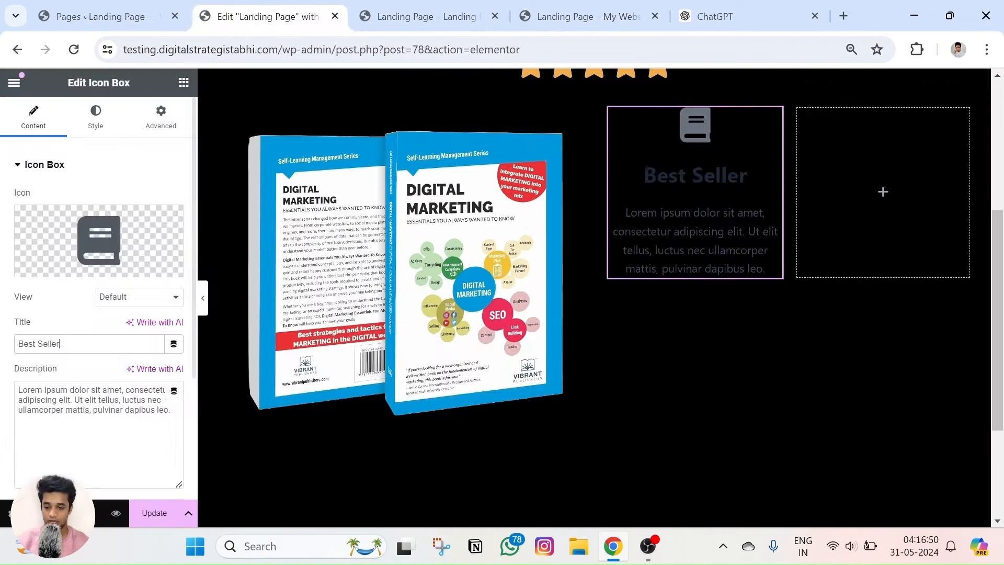
click(89, 407)
key(ctrl+a)
key(ctrl+v)
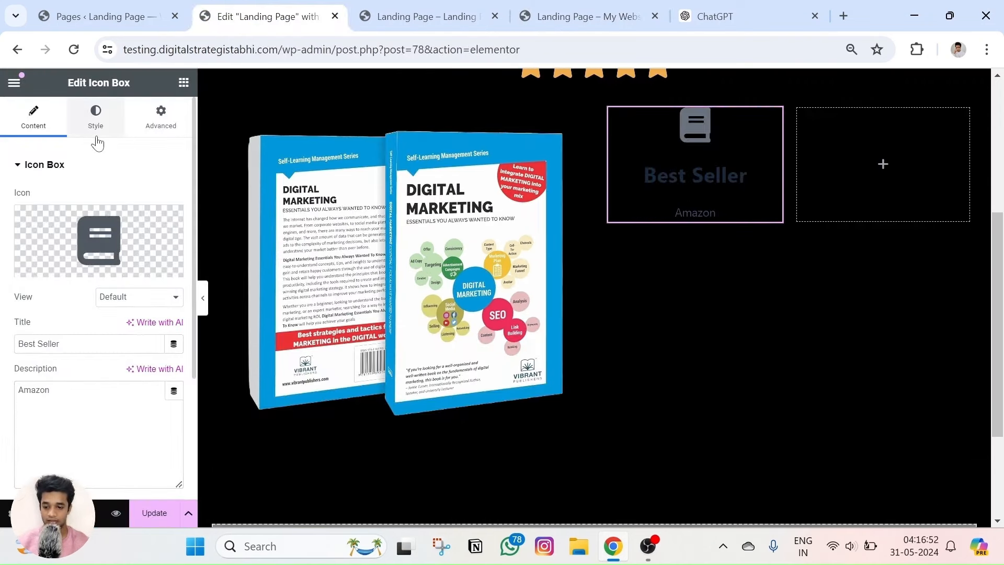
In Style > Box, centre the card's text and place the icon on the left.
click(96, 115)
click(117, 228)
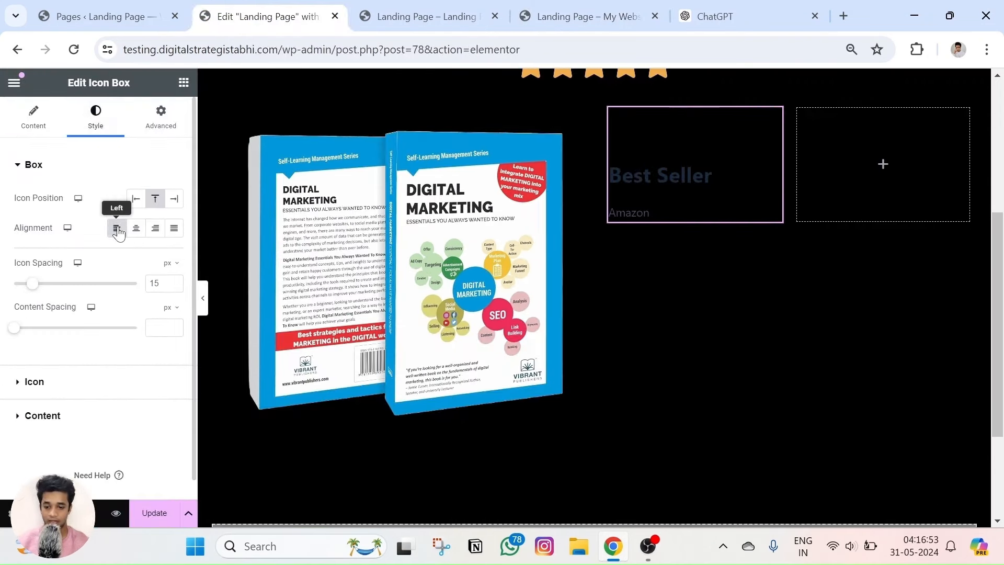
click(139, 230)
click(134, 203)
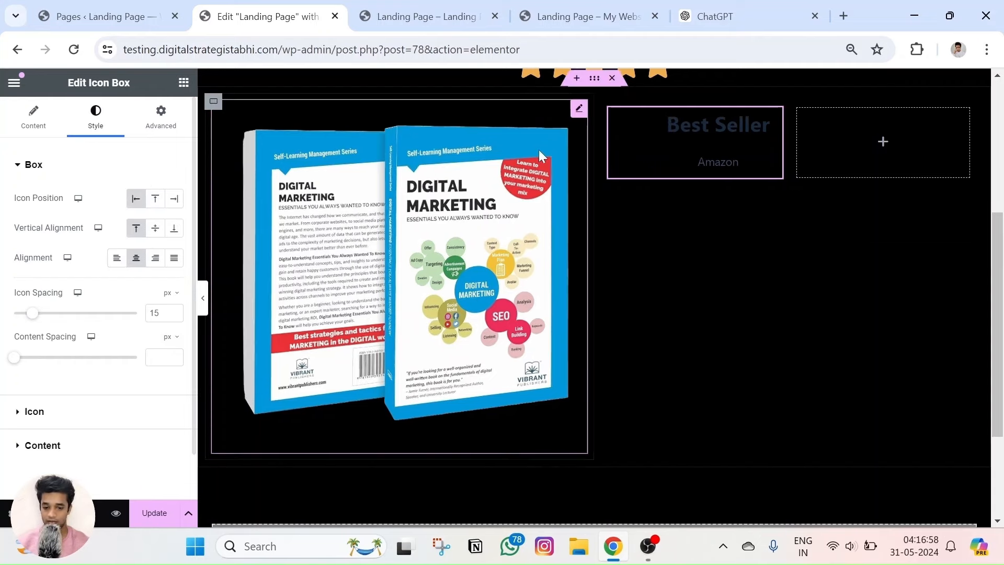
Set the icon's Primary Color to 2EB4FB, copied from the chat.
click(42, 413)
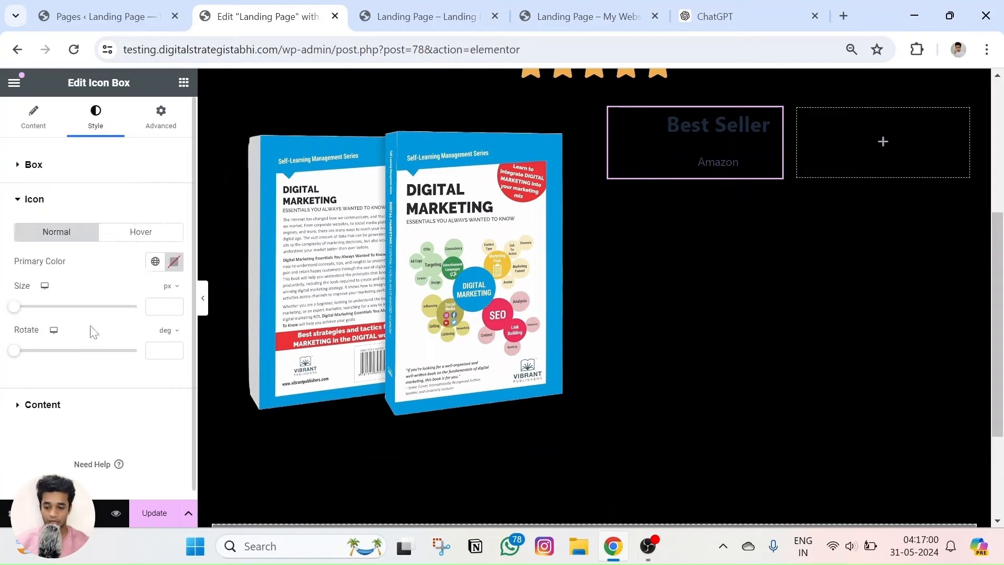
click(174, 253)
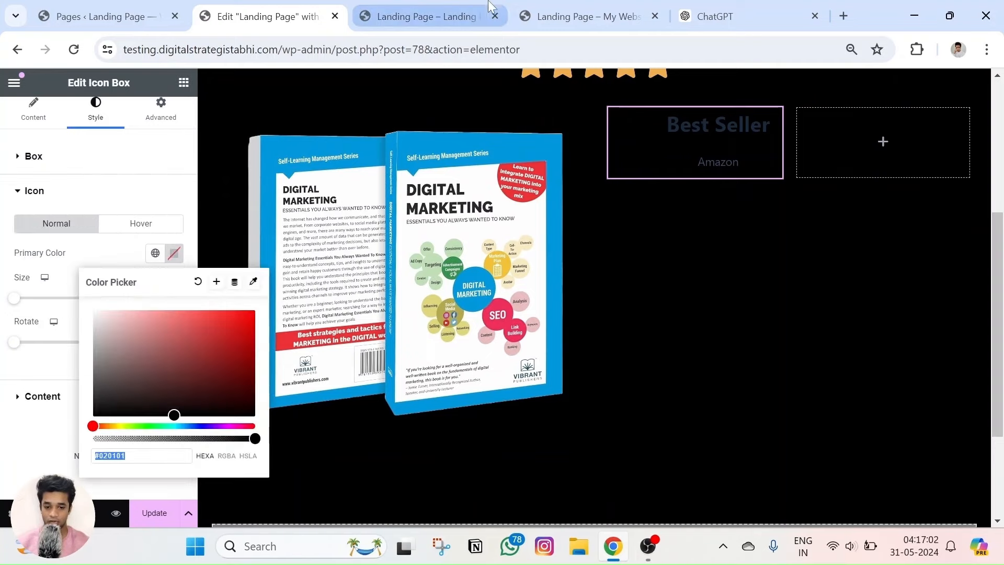
scroll(417, 182, up, 5)
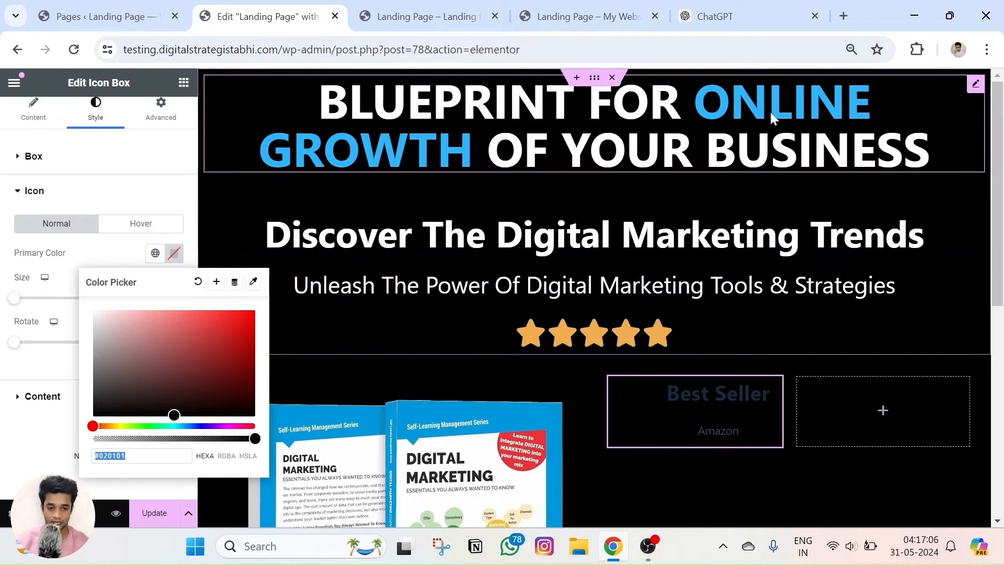
click(742, 17)
scroll(739, 144, down, 2)
scroll(739, 216, up, 2)
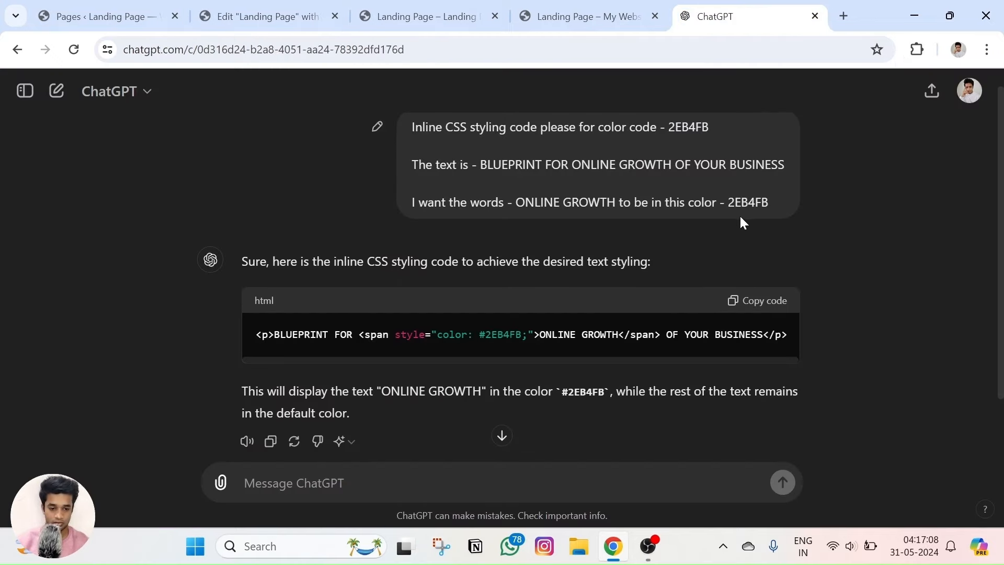
click(282, 12)
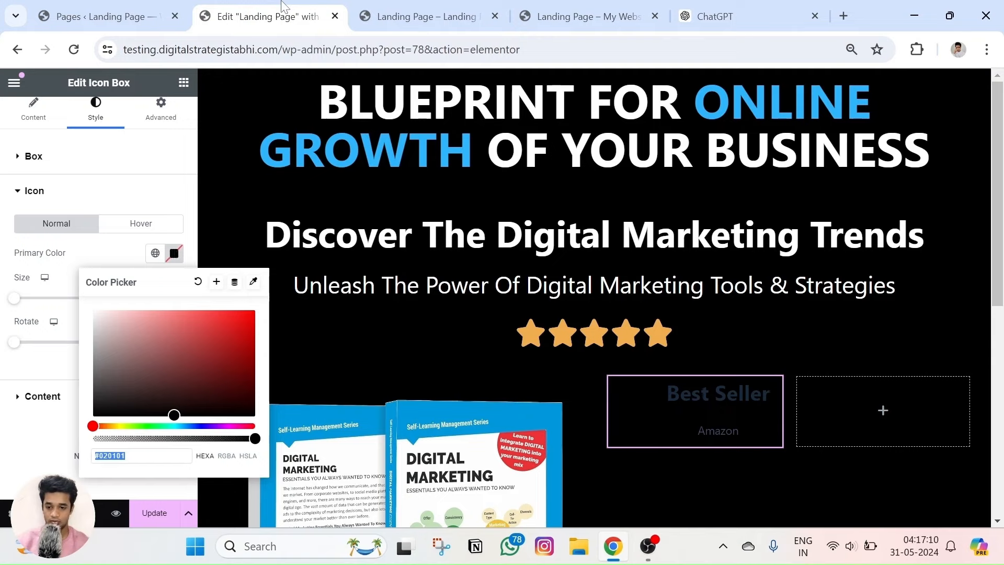
key(ctrl+v)
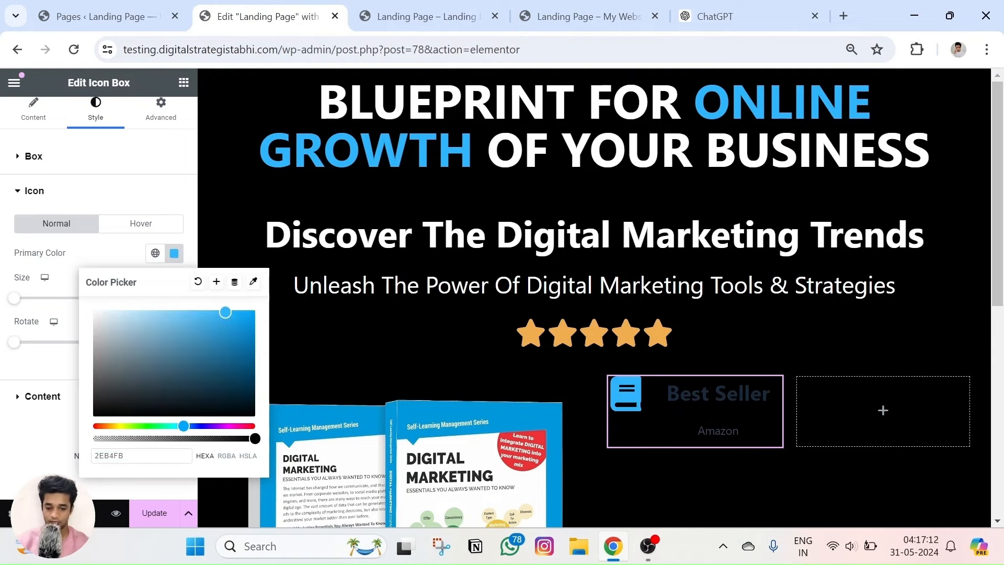
click(32, 428)
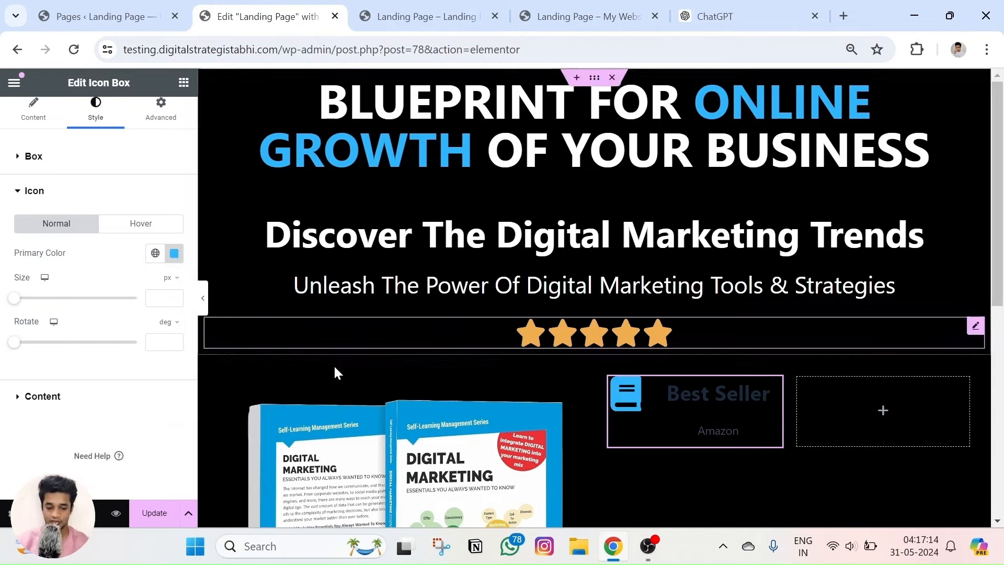
Compare the blue icon with the live reference page and return to the style settings.
click(585, 16)
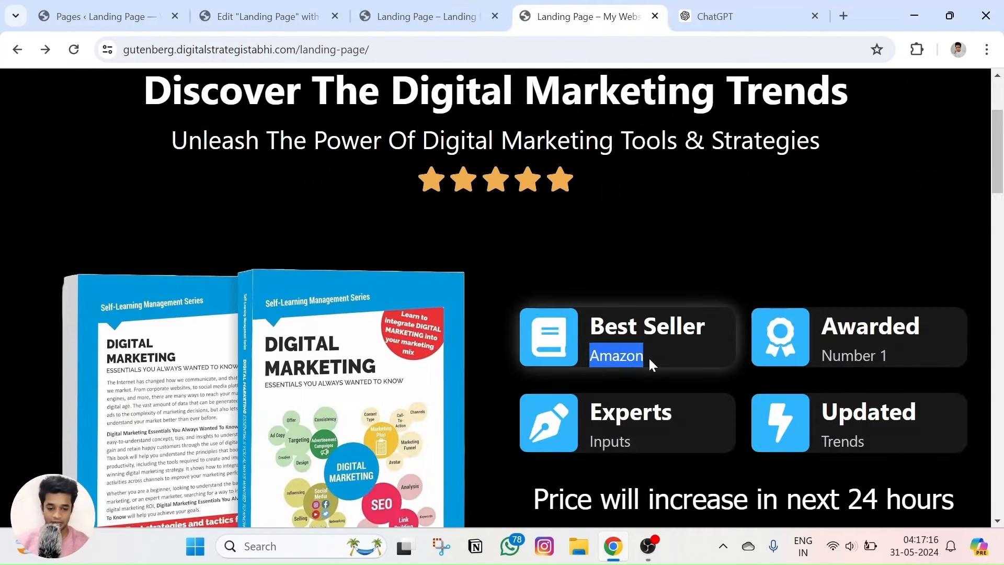
click(643, 366)
click(262, 17)
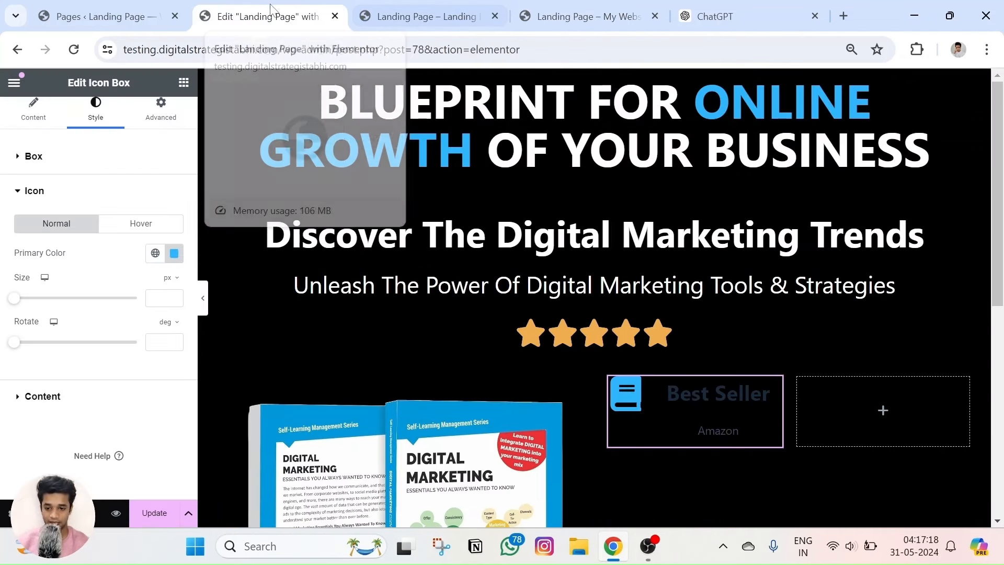
click(33, 110)
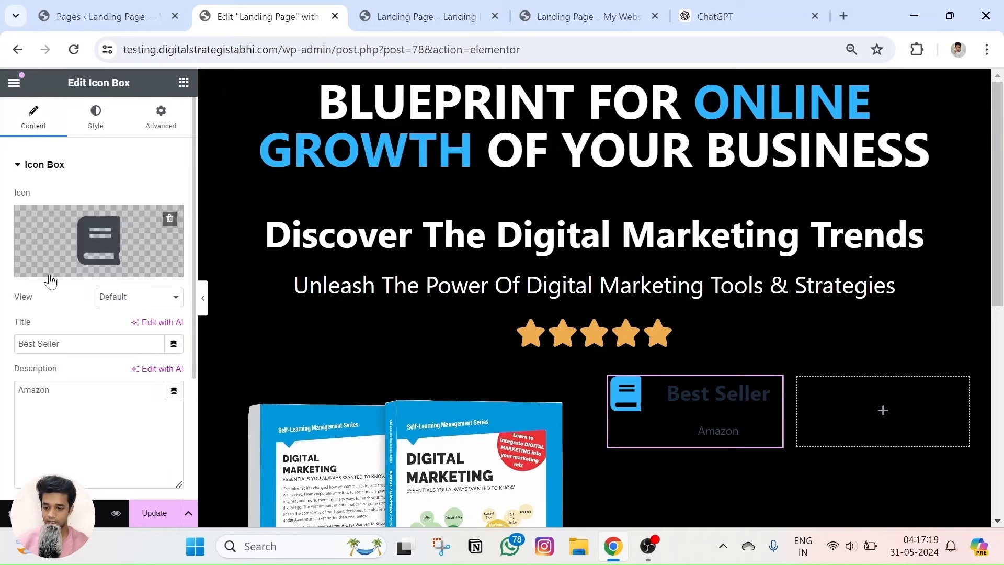
click(95, 110)
scroll(95, 237, down, 1)
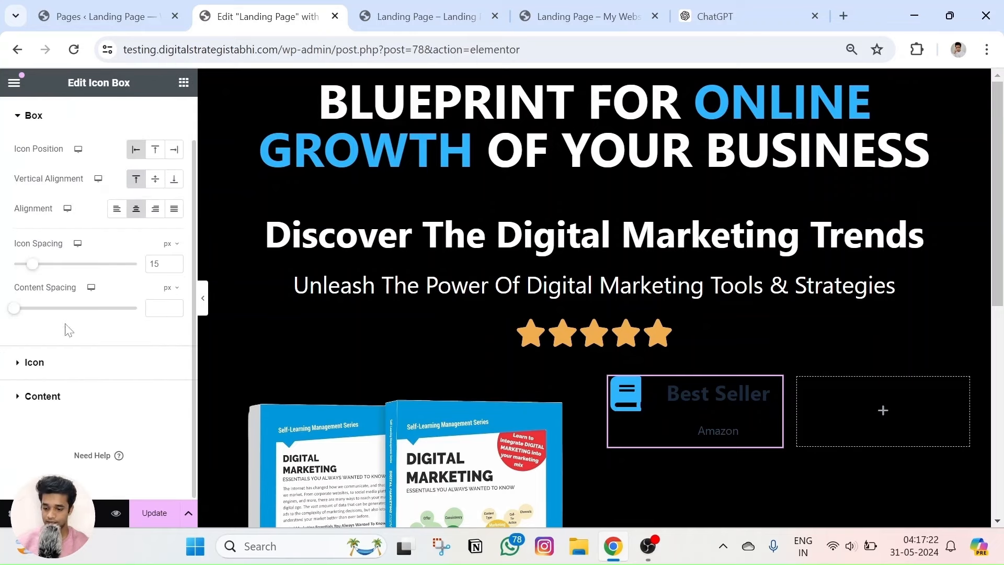
Colour the Best Seller title light grey E3E3E3 and the Amazon description a darker grey.
click(42, 396)
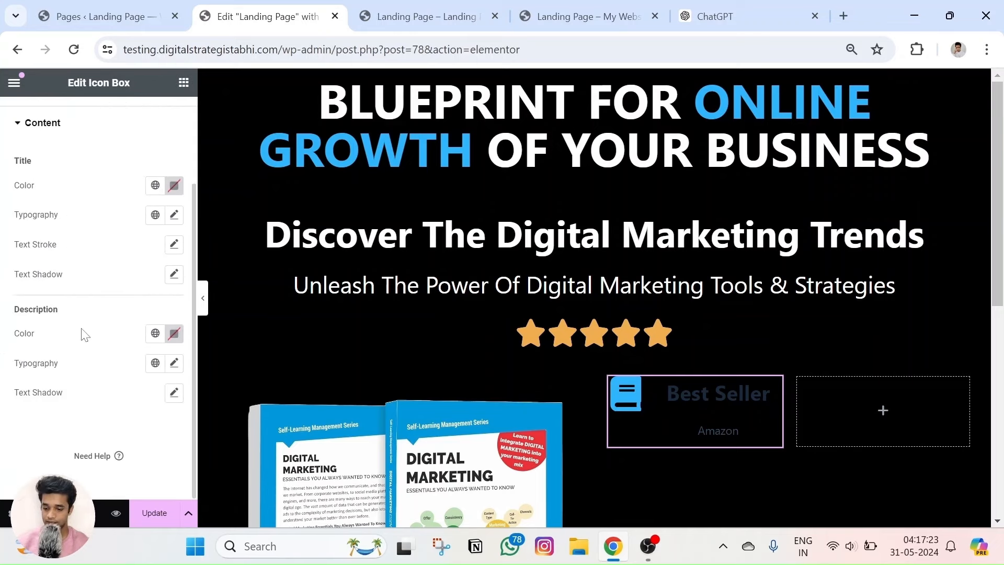
click(174, 186)
key(ctrl+v)
click(26, 356)
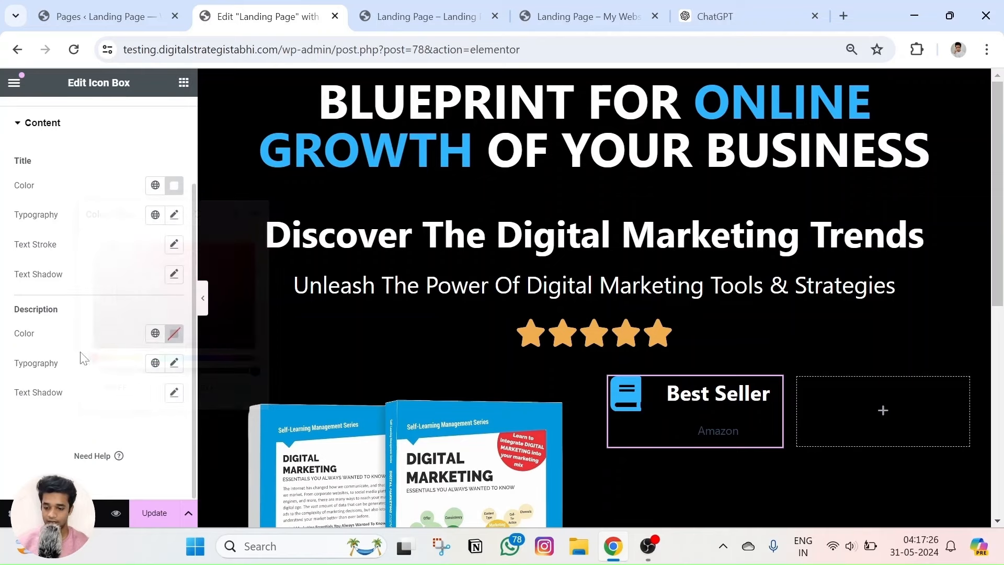
click(175, 333)
drag(91, 245, 88, 205)
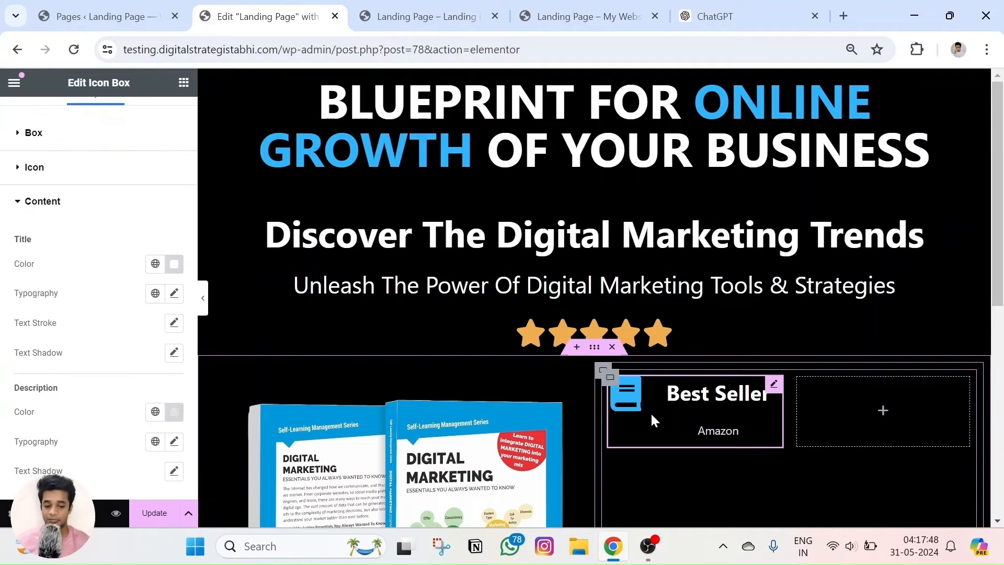
Compare the recoloured card text against the live reference landing page.
click(581, 16)
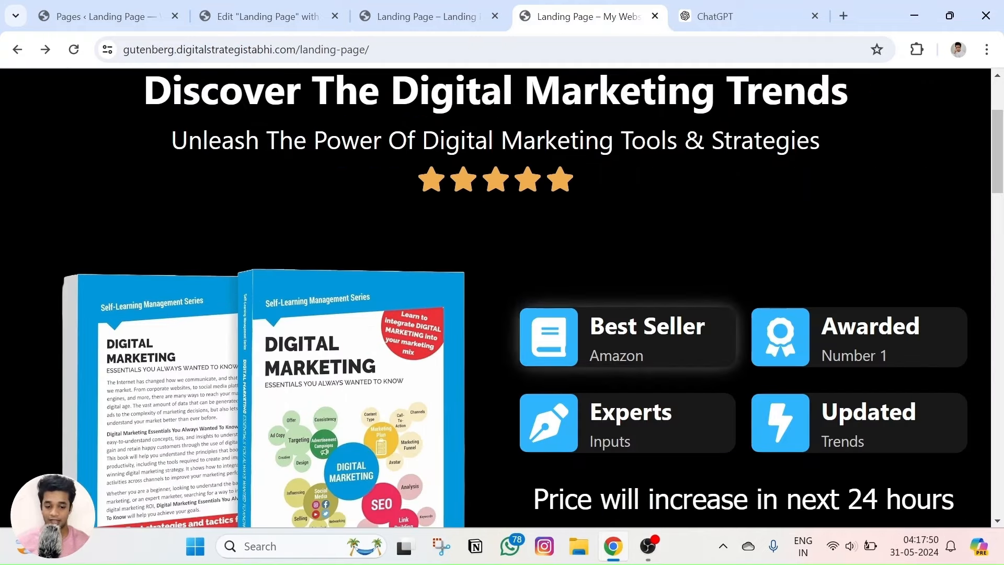
click(294, 7)
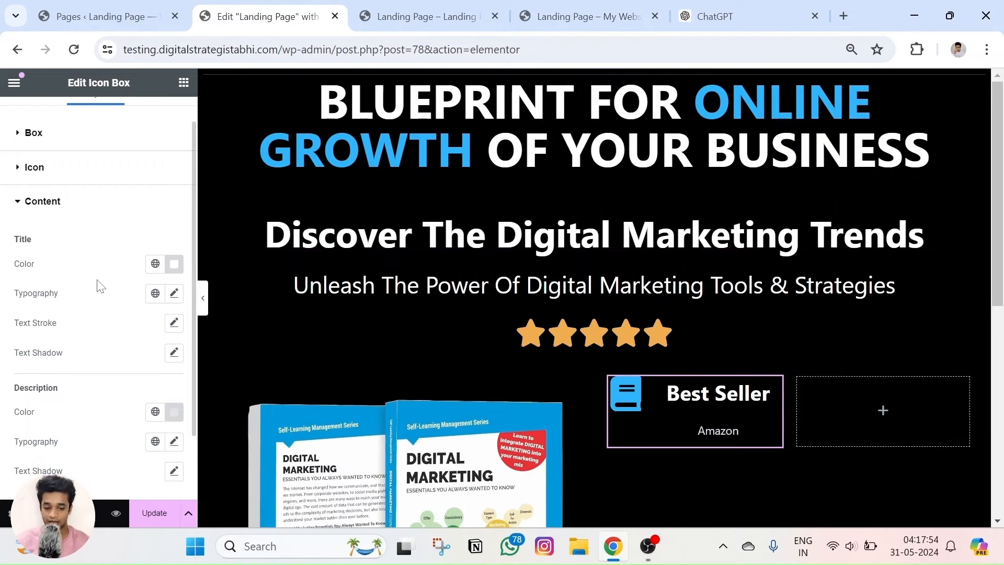
click(428, 11)
click(268, 16)
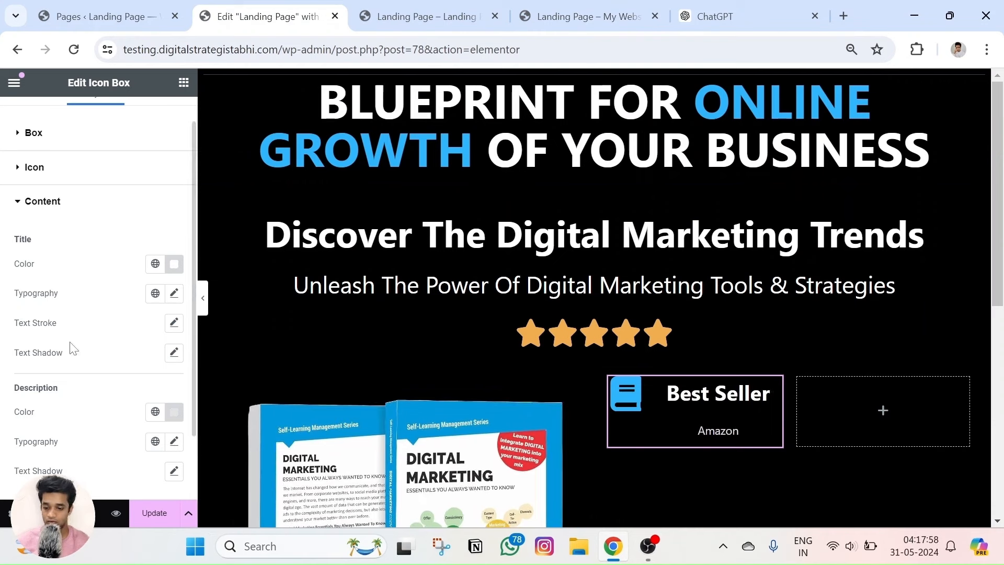
Left-align the card's text with 12 px icon spacing and 4 px content spacing.
click(35, 133)
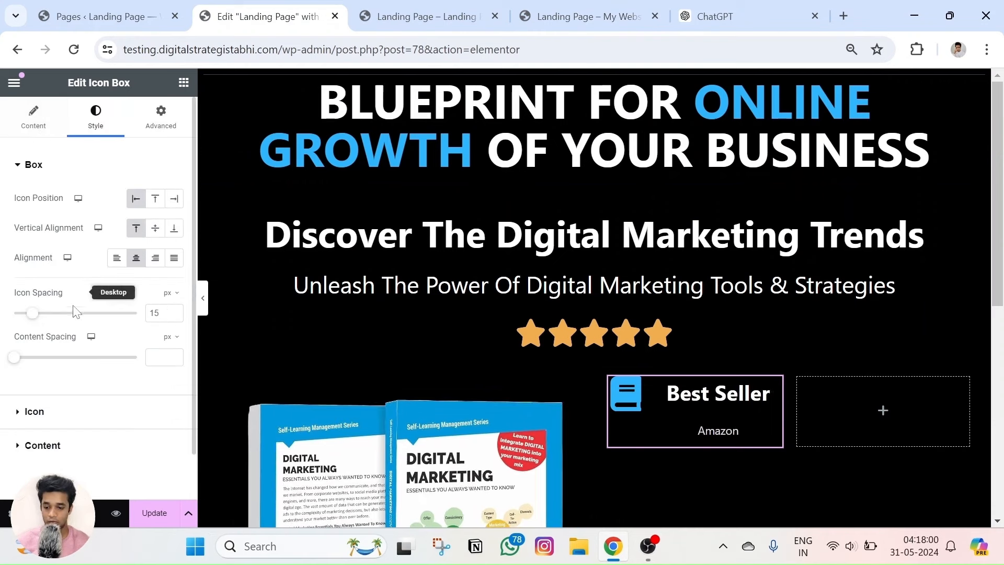
drag(31, 314, 2, 323)
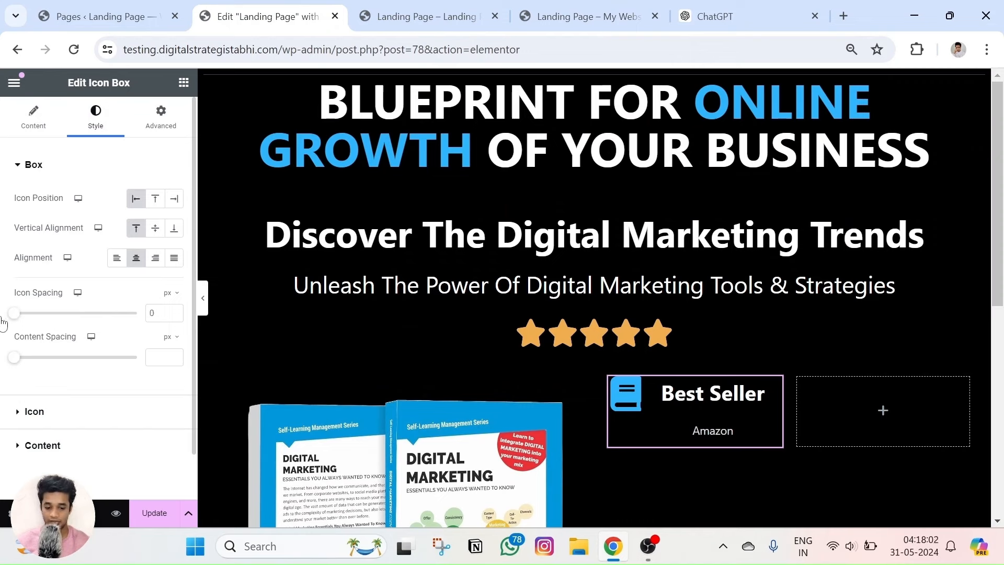
click(15, 359)
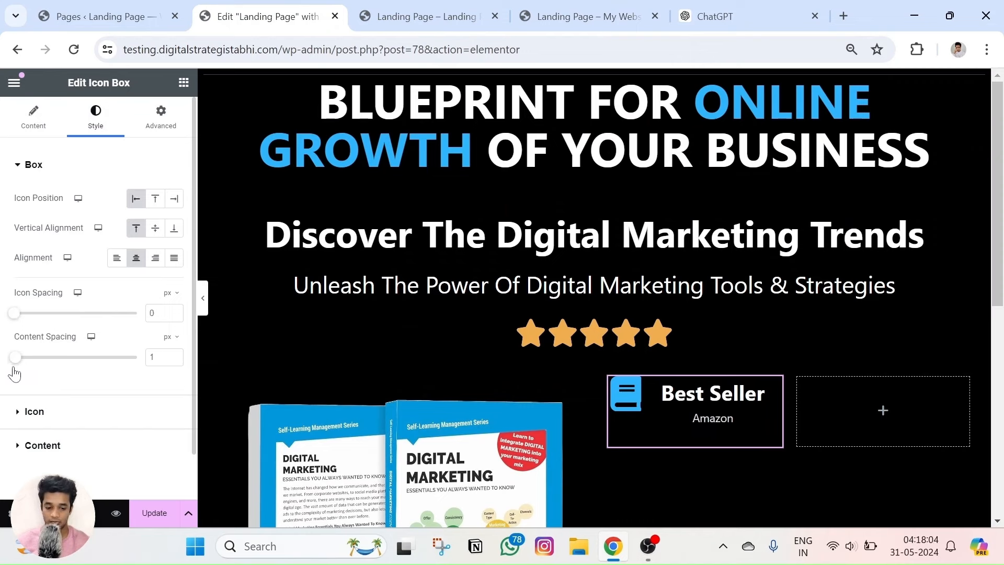
click(116, 259)
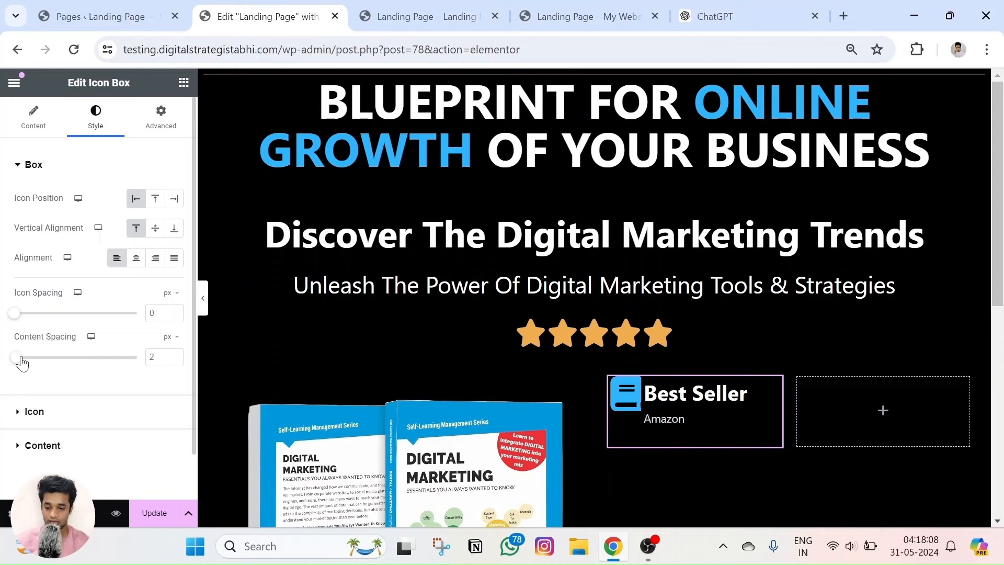
drag(21, 358, 25, 368)
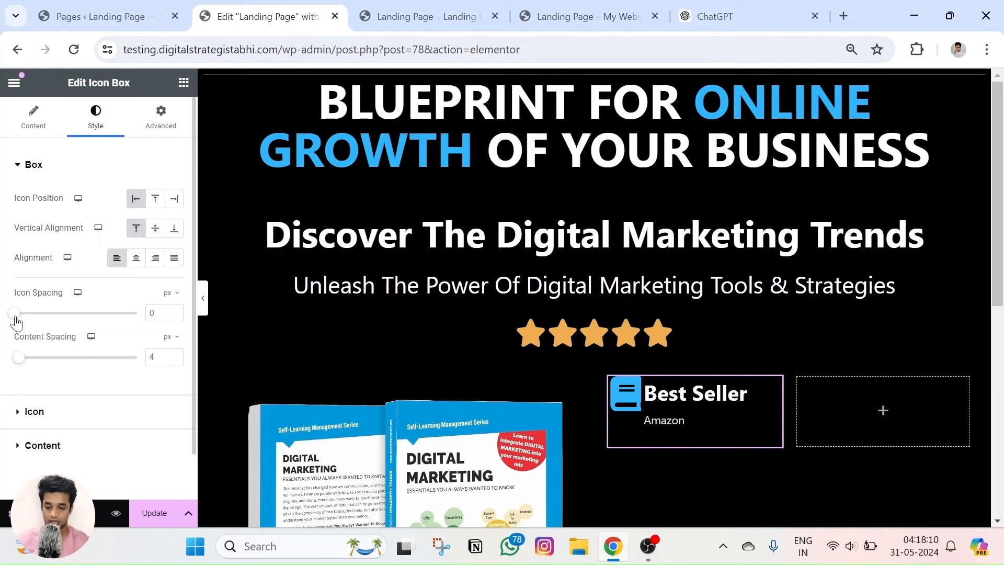
drag(16, 317, 31, 321)
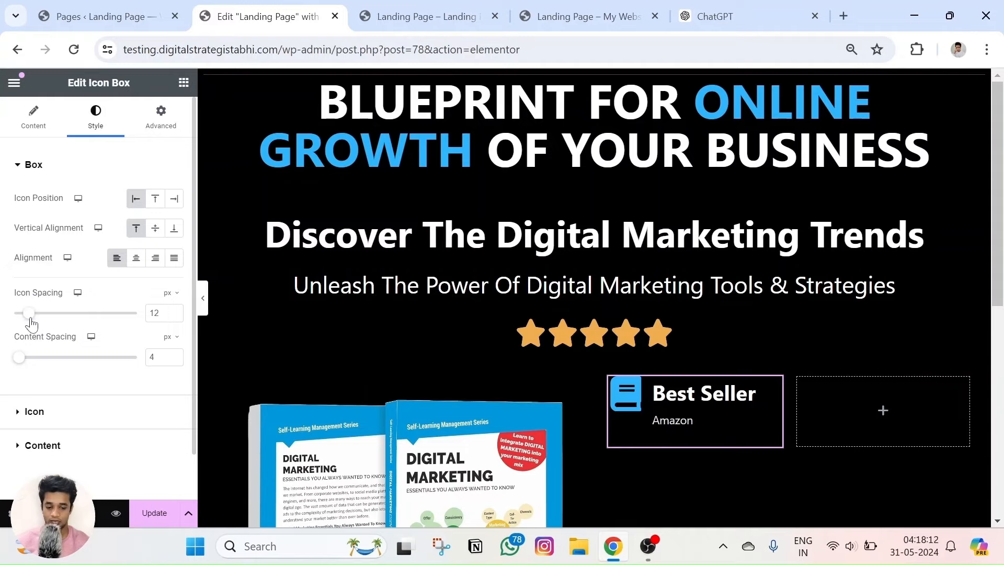
click(434, 11)
click(348, 6)
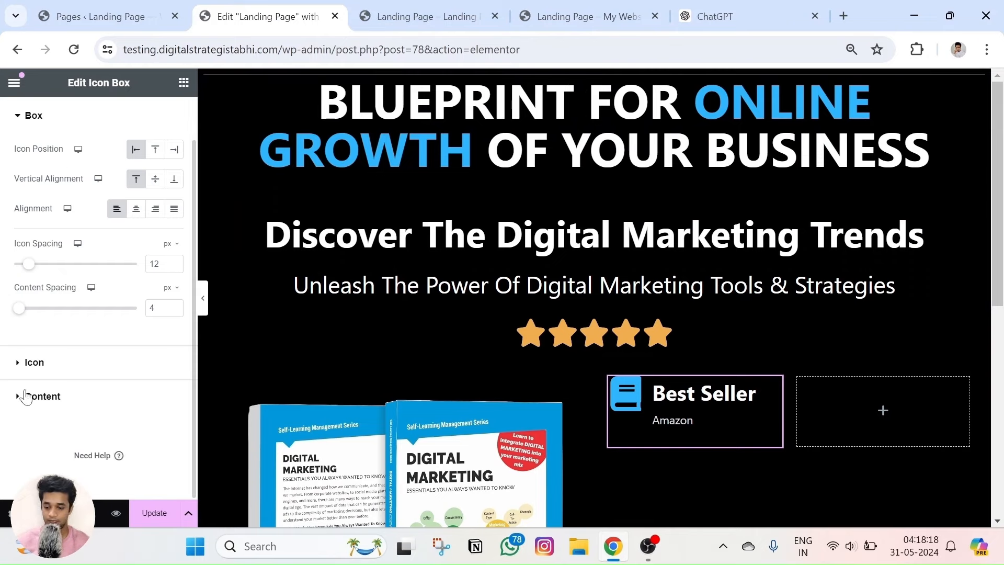
Enlarge the book icon to 74 px and check its size against the reference page.
click(27, 361)
drag(18, 302, 49, 312)
click(585, 17)
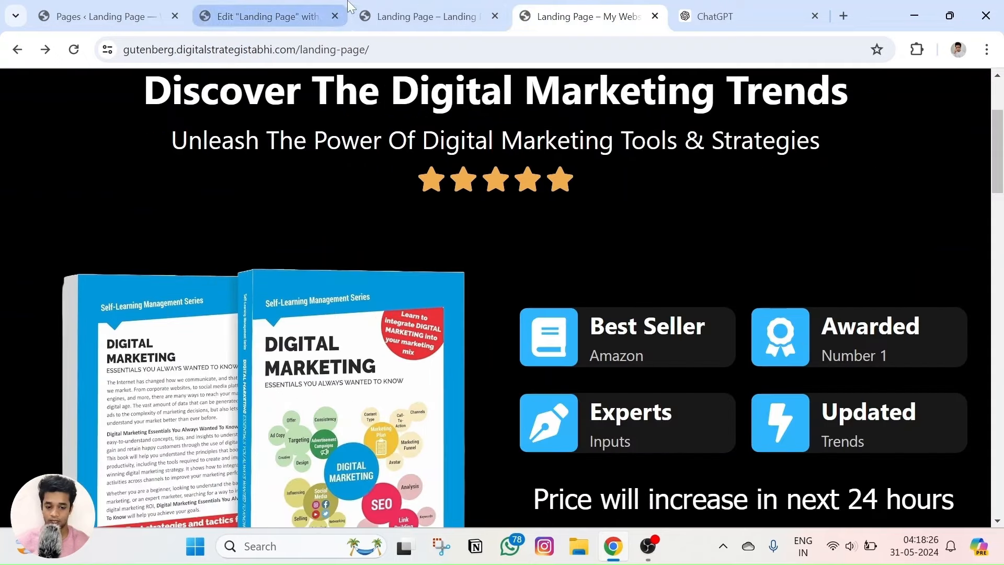
click(261, 17)
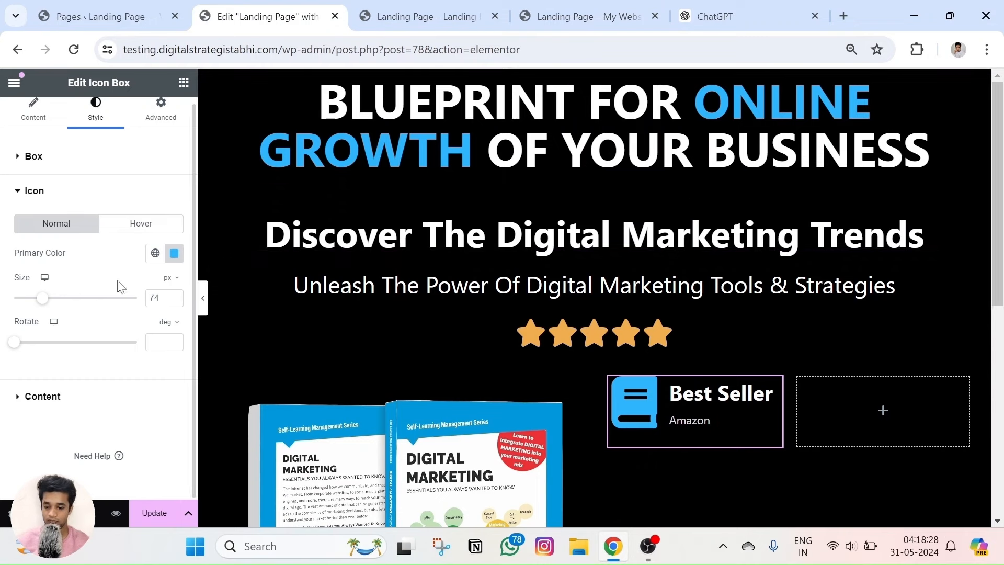
click(32, 194)
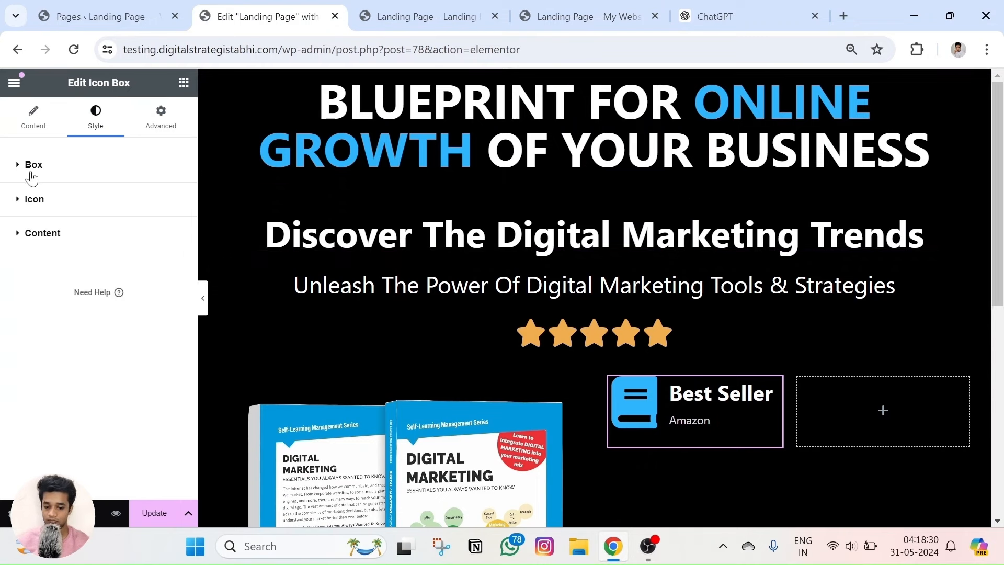
click(30, 172)
click(33, 116)
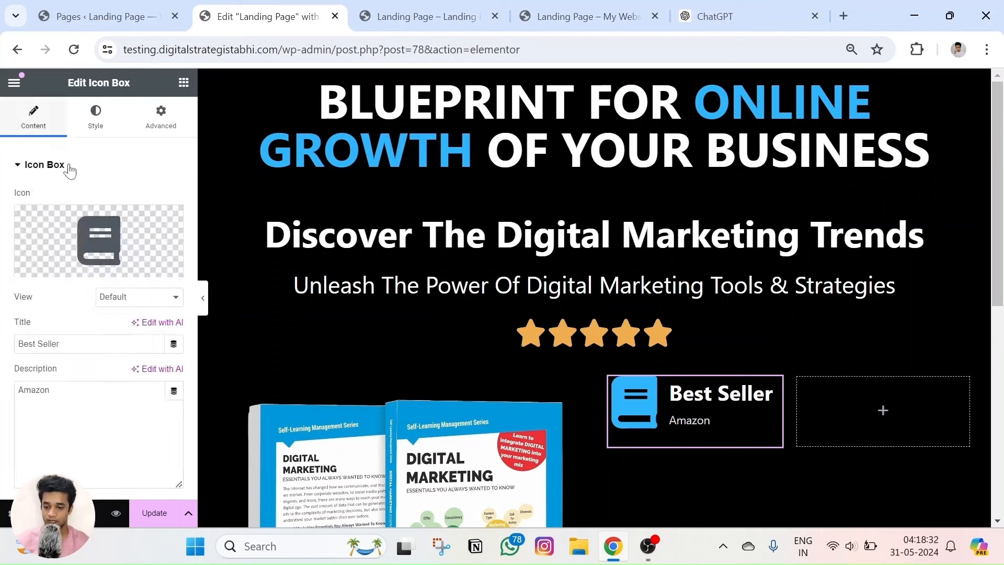
click(110, 297)
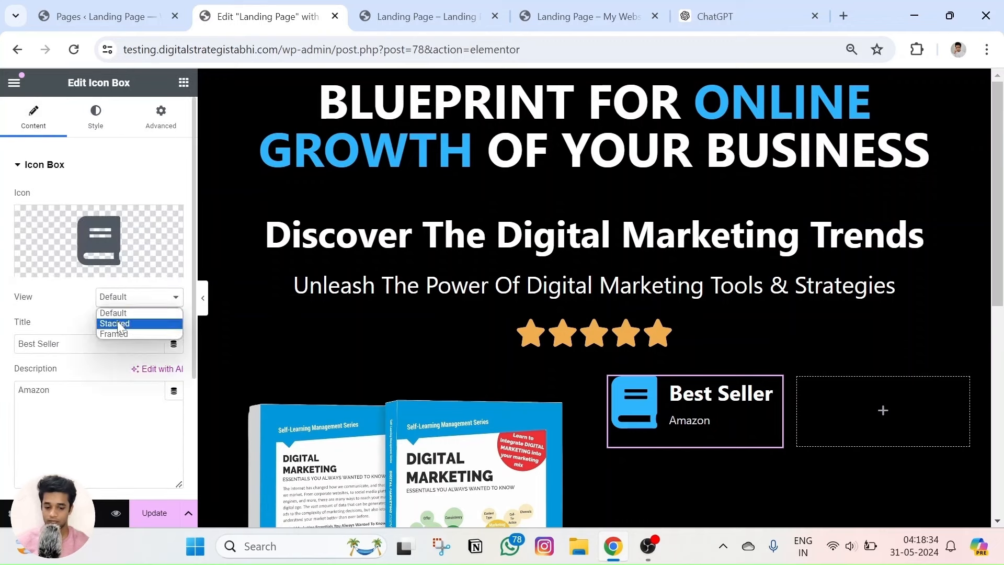
Set the icon view to Stacked after briefly trying Framed.
click(117, 324)
click(124, 303)
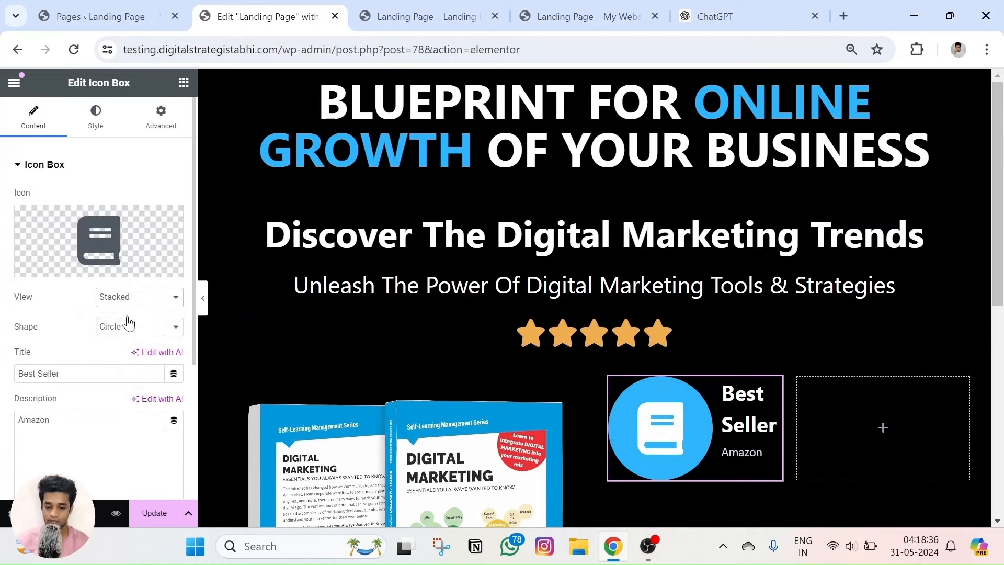
click(128, 331)
click(128, 298)
click(127, 323)
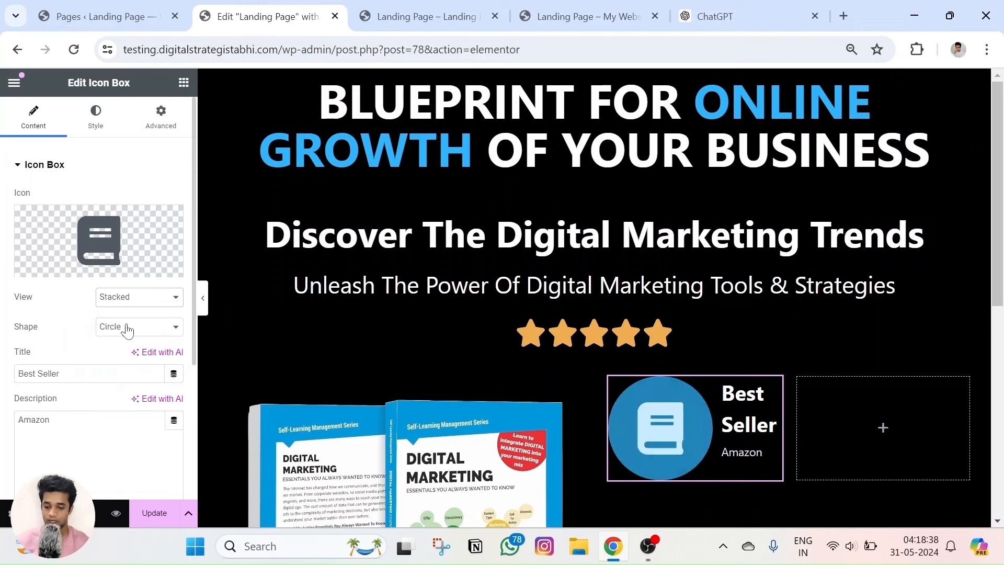
Shrink the stacked icon to 39 px and round its background corners to 10 px.
click(95, 116)
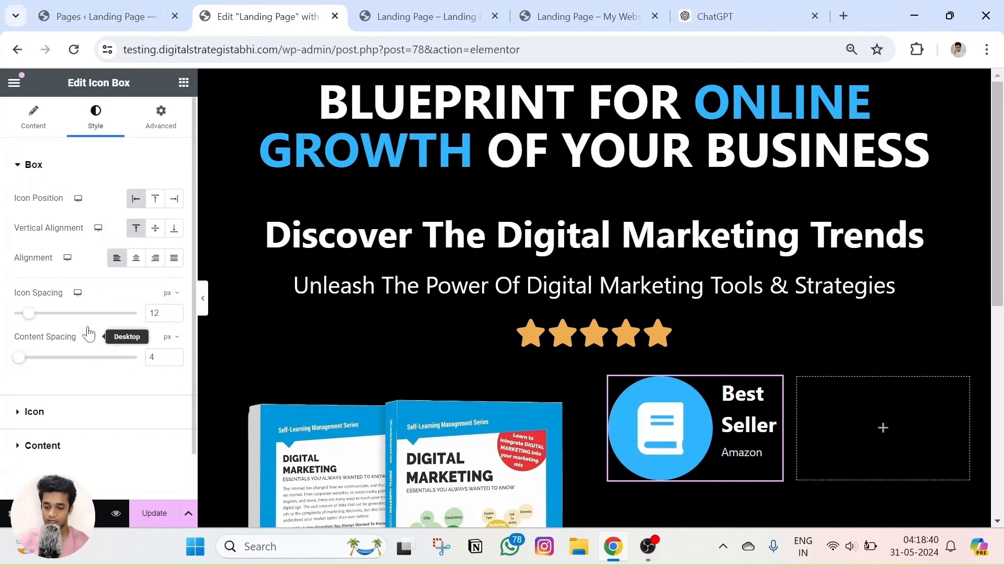
scroll(62, 309, down, 1)
click(35, 362)
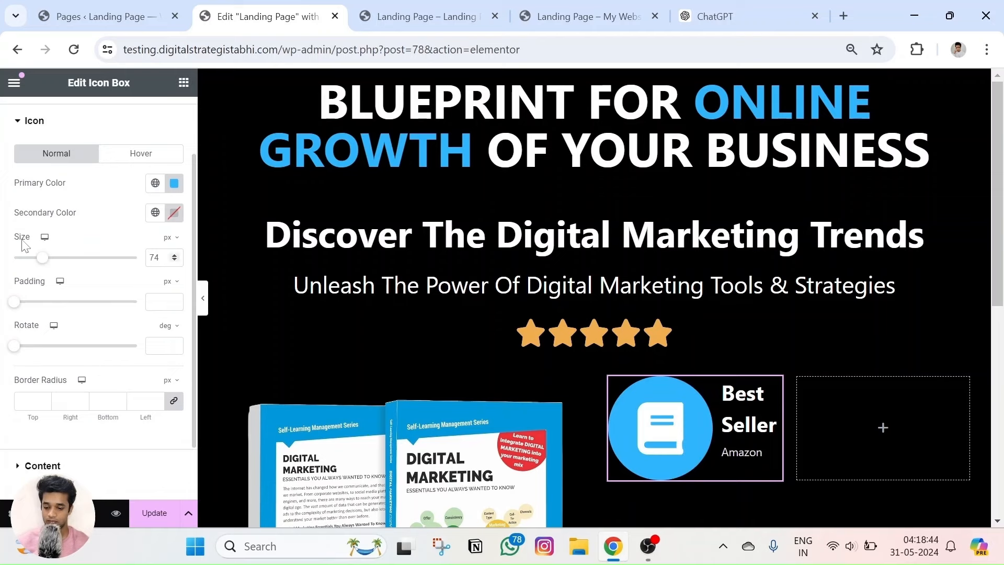
drag(40, 260, 25, 262)
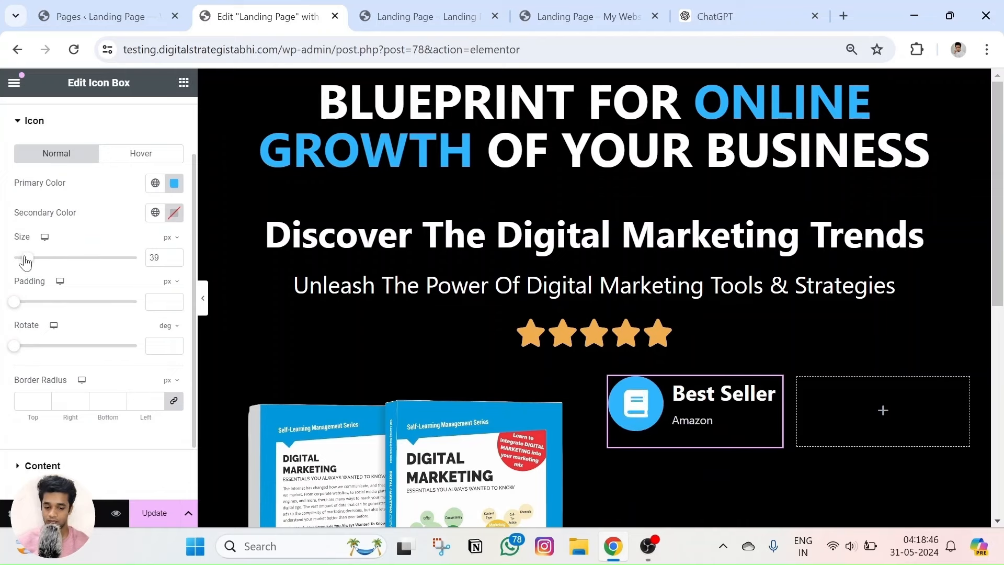
click(157, 403)
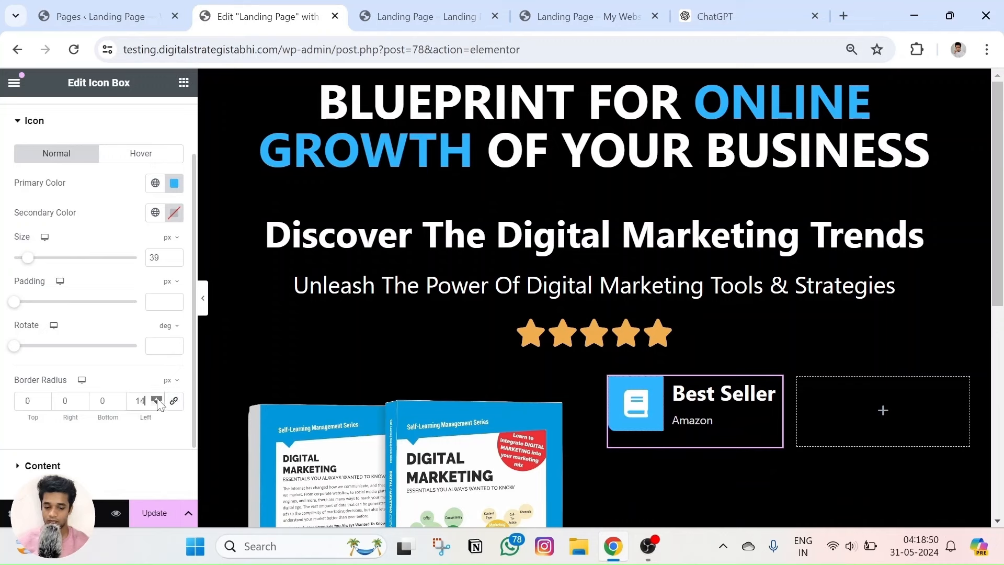
click(158, 402)
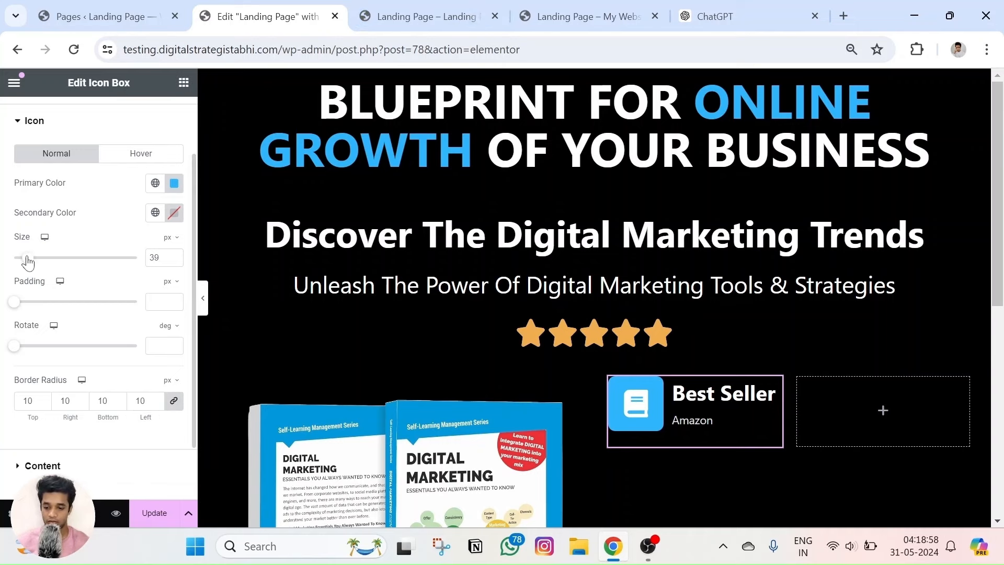
mouse_move(28, 263)
mouse_down()
mouse_move(39, 261)
mouse_move(12, 262)
mouse_move(28, 265)
mouse_up()
Add 13 px icon padding and set the box content spacing to 0.
scroll(89, 247, up, 2)
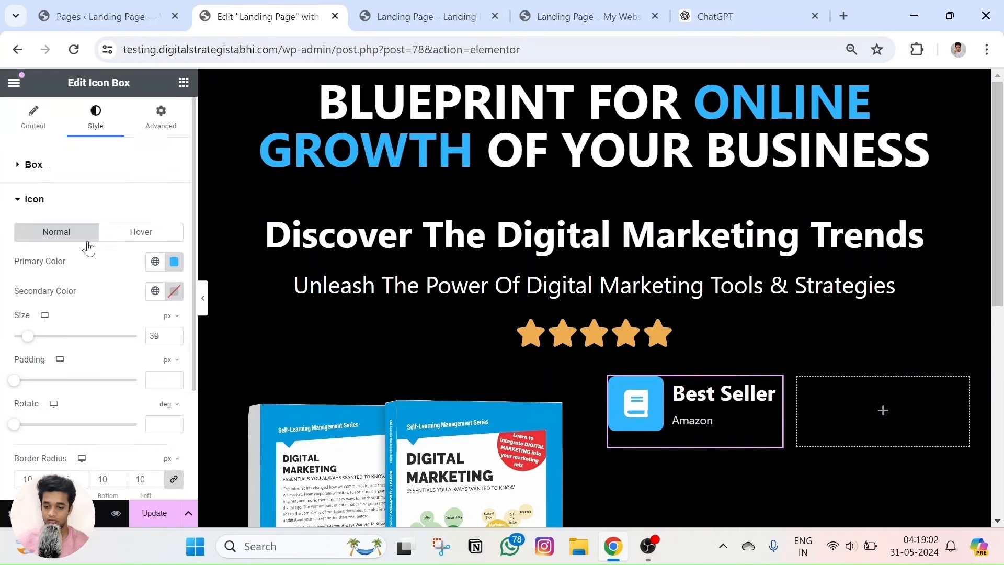
scroll(151, 363, down, 2)
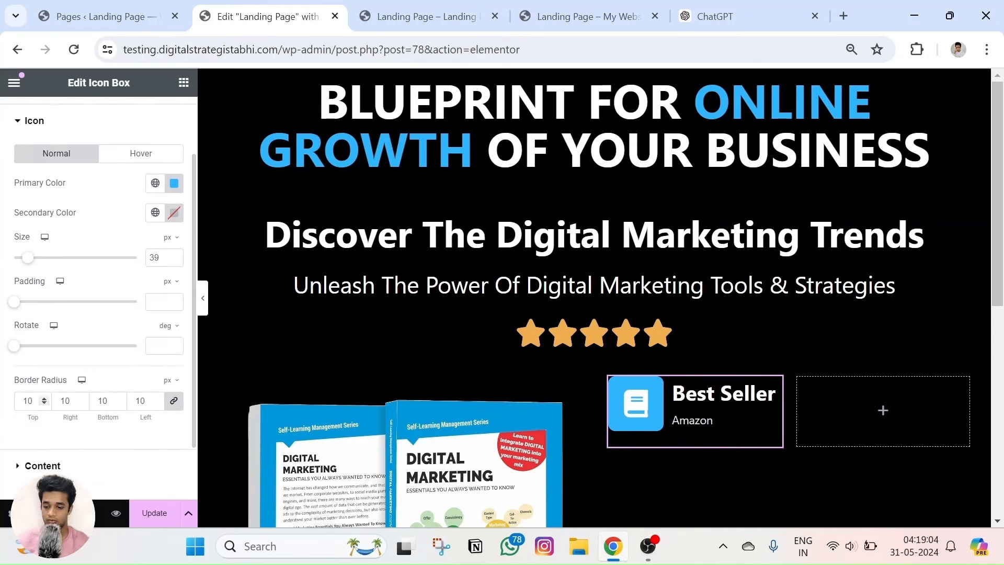
drag(14, 303, 47, 309)
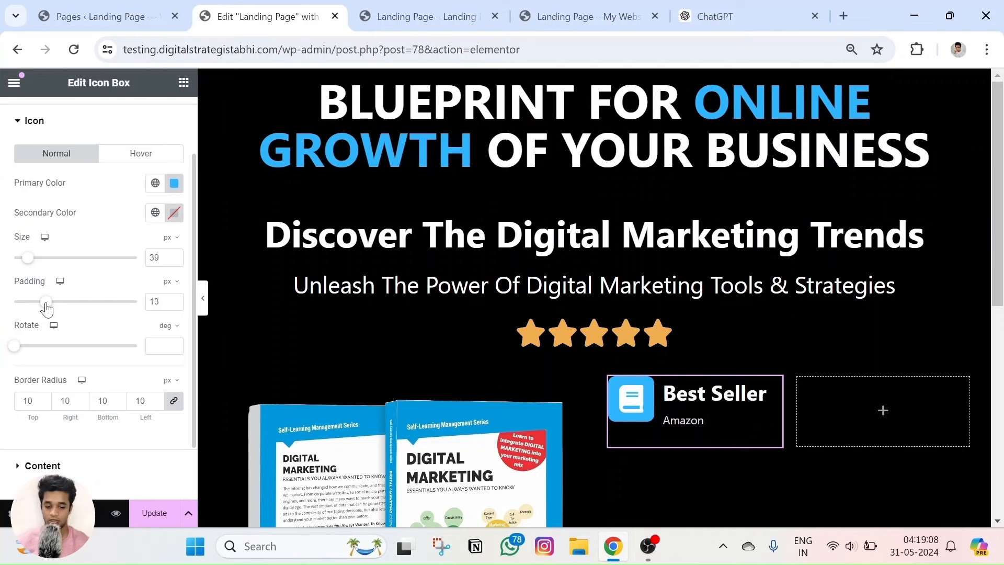
scroll(71, 323, up, 2)
click(32, 166)
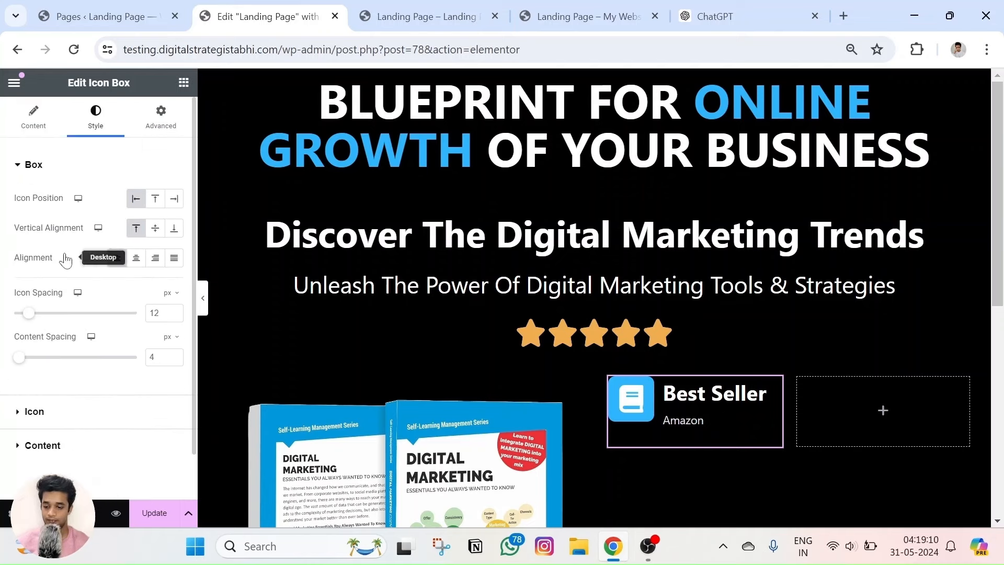
drag(22, 361, 26, 364)
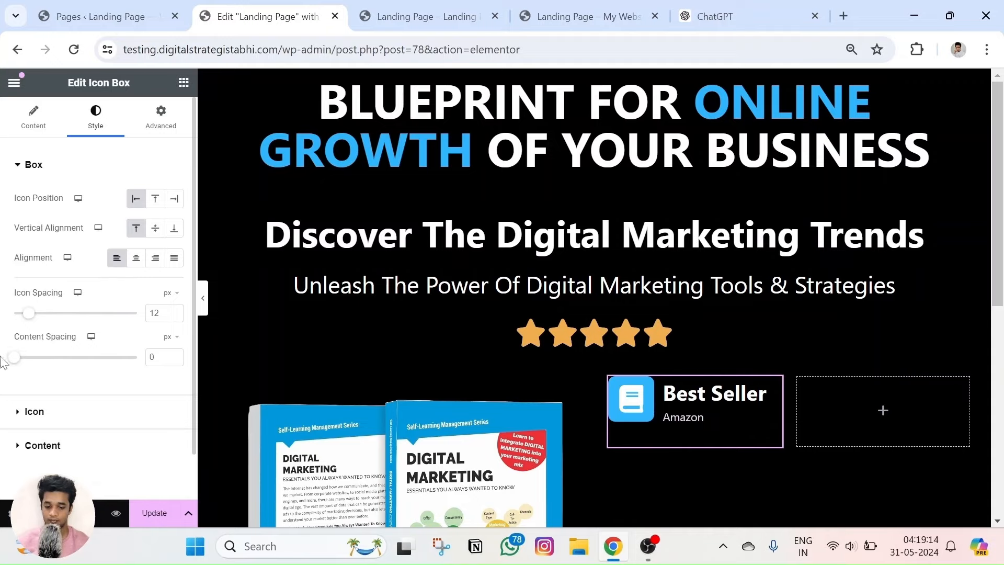
Compare the Best Seller card in the editor with the reference page.
click(575, 14)
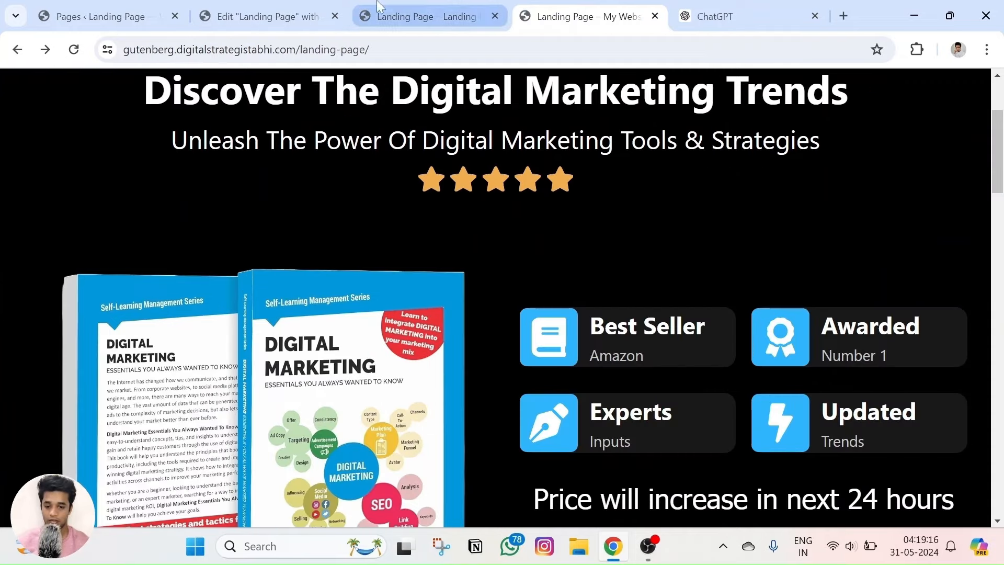
key(ctrl+shift+Tab)
key(ctrl+shift+Tab)
key(ctrl+Tab)
key(ctrl+Tab)
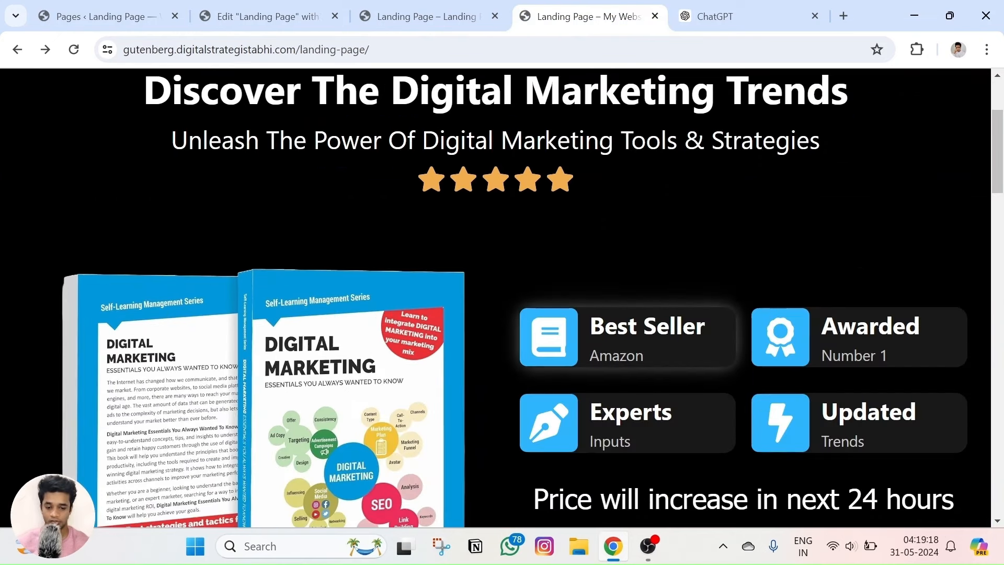
key(ctrl+shift+Tab)
key(ctrl+shift+Tab)
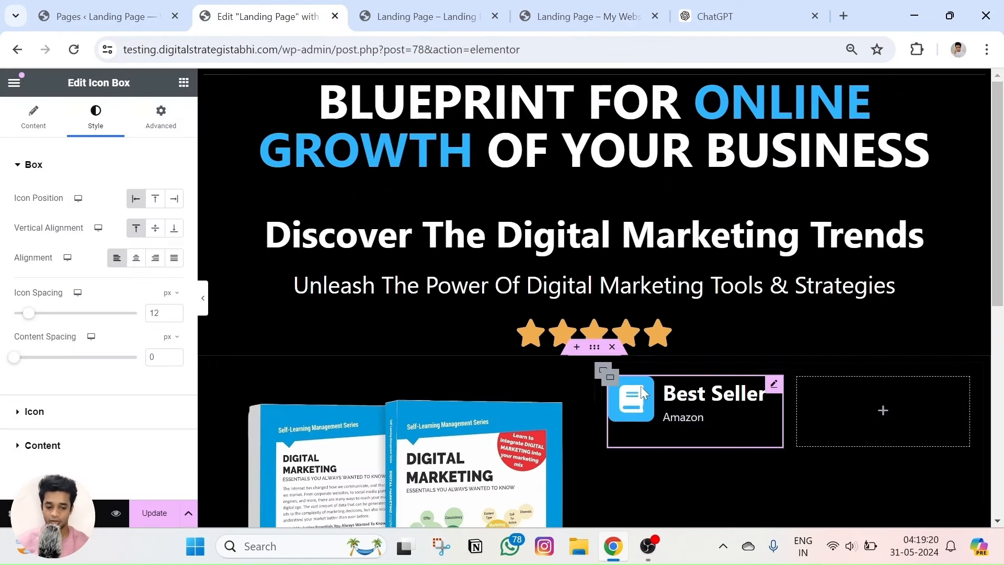
Enlarge the Best Seller title typography to 36 px.
scroll(21, 351, down, 1)
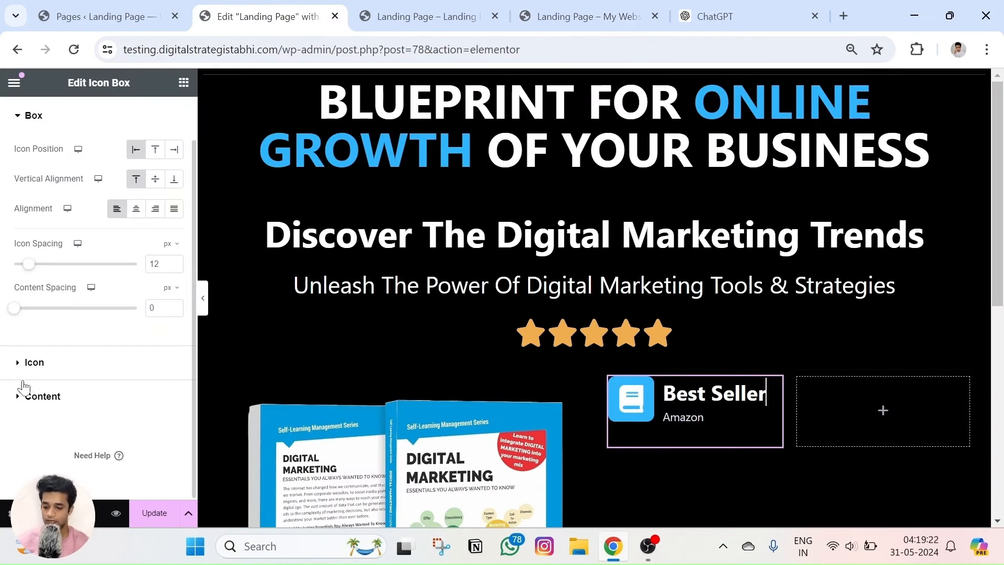
click(42, 398)
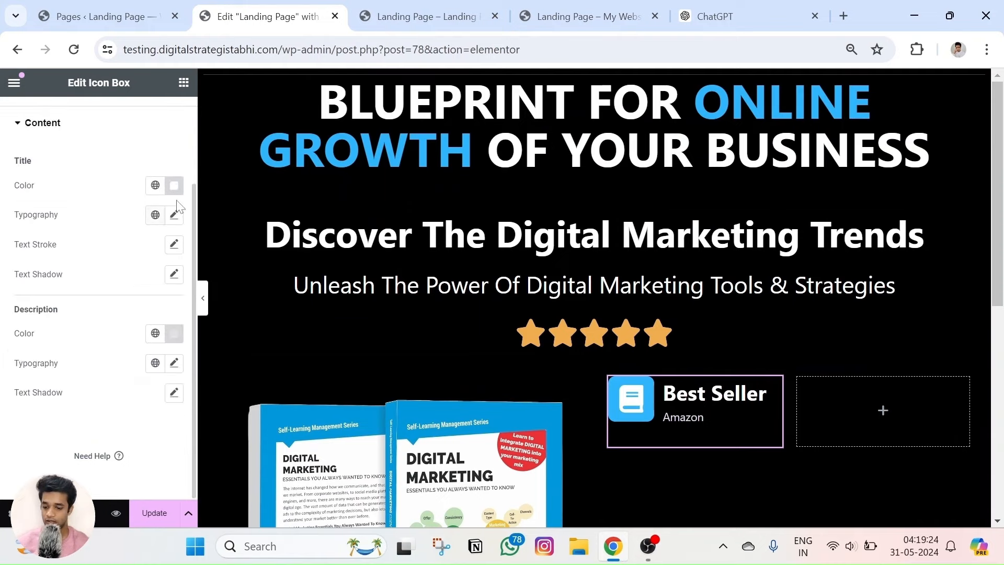
click(174, 216)
drag(22, 332, 40, 331)
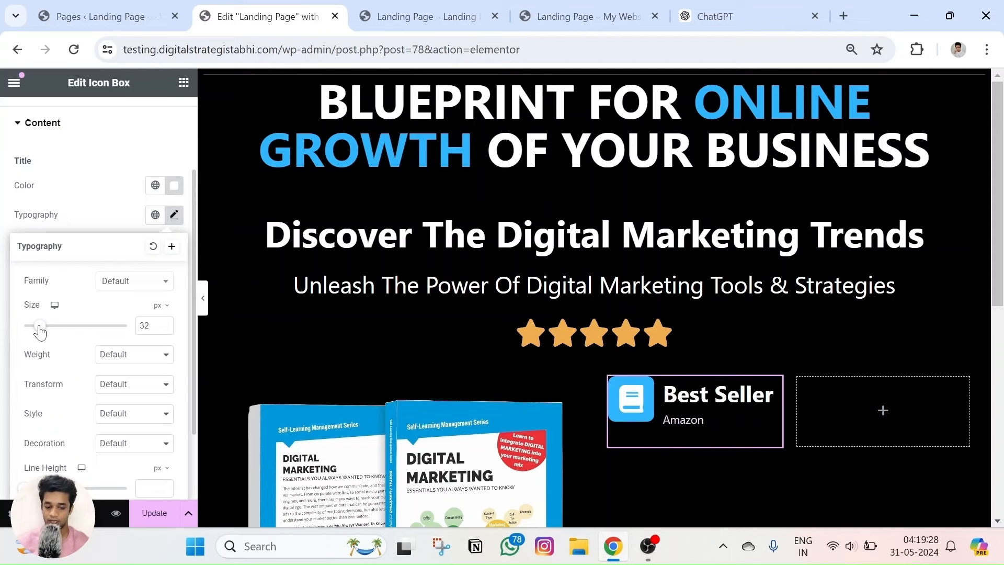
scroll(86, 351, down, 2)
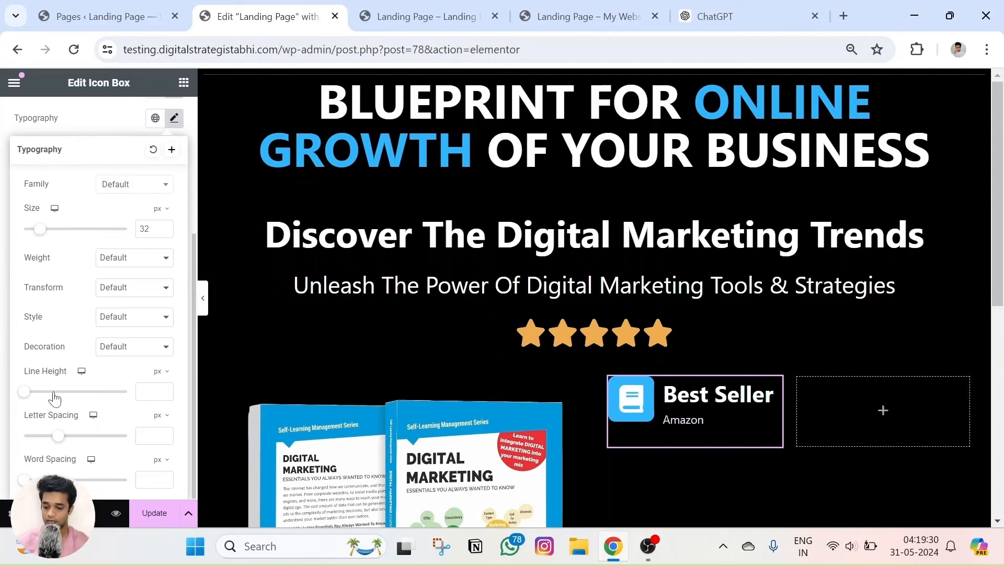
scroll(70, 212, up, 3)
click(53, 275)
Enlarge the Amazon description to 27 px, test content spacing, and view the reference page.
scroll(57, 324, down, 1)
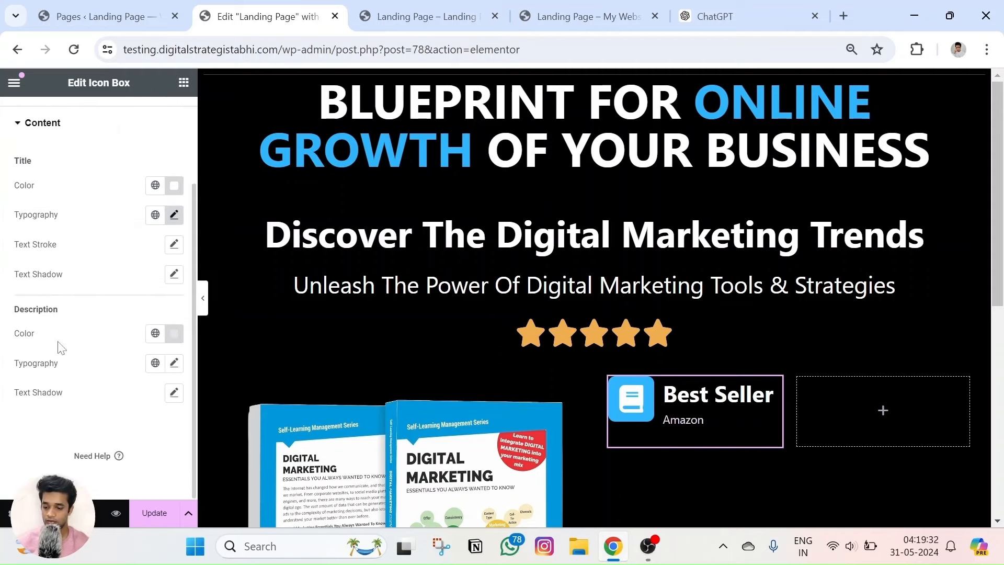
click(173, 363)
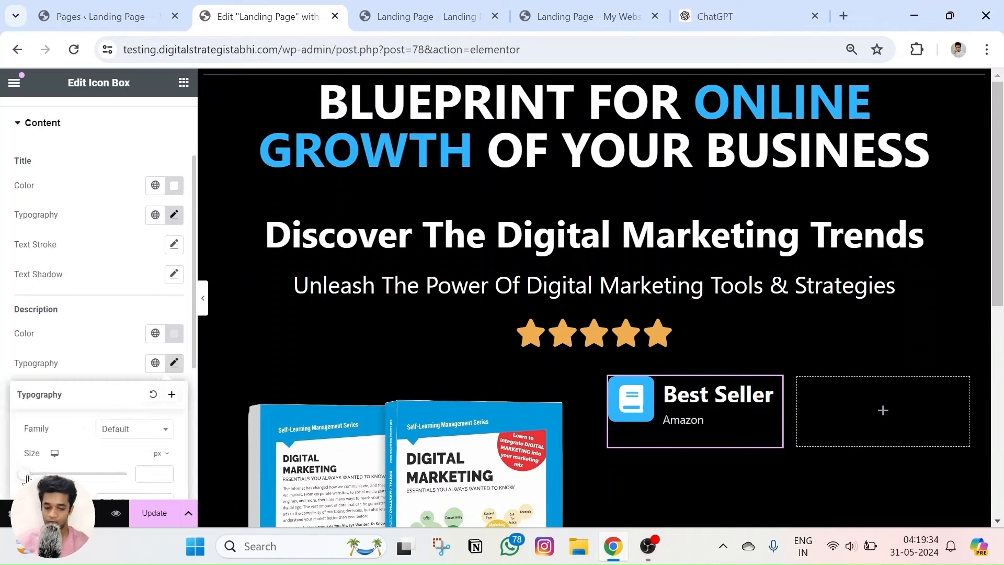
drag(27, 477, 37, 474)
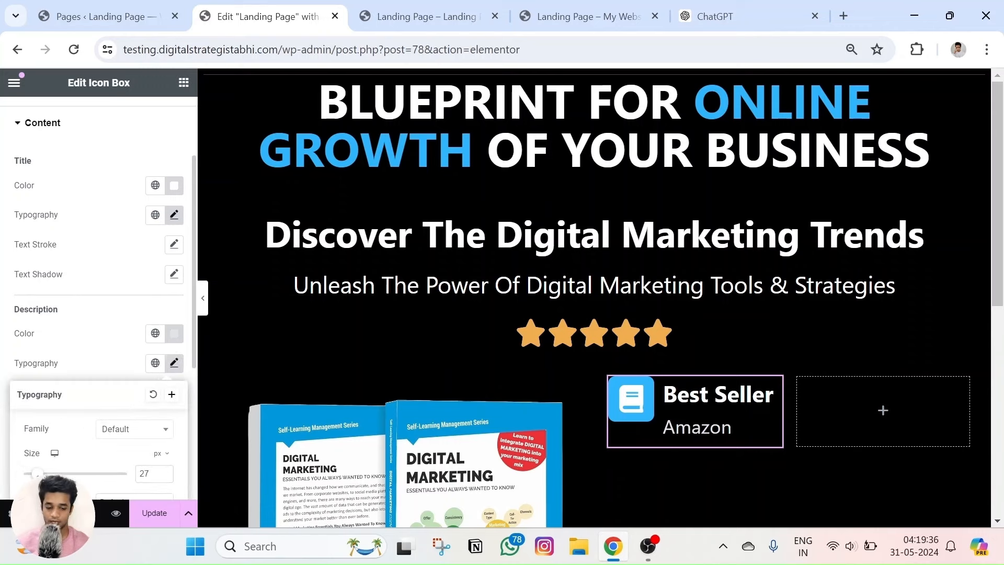
click(89, 268)
scroll(68, 245, up, 3)
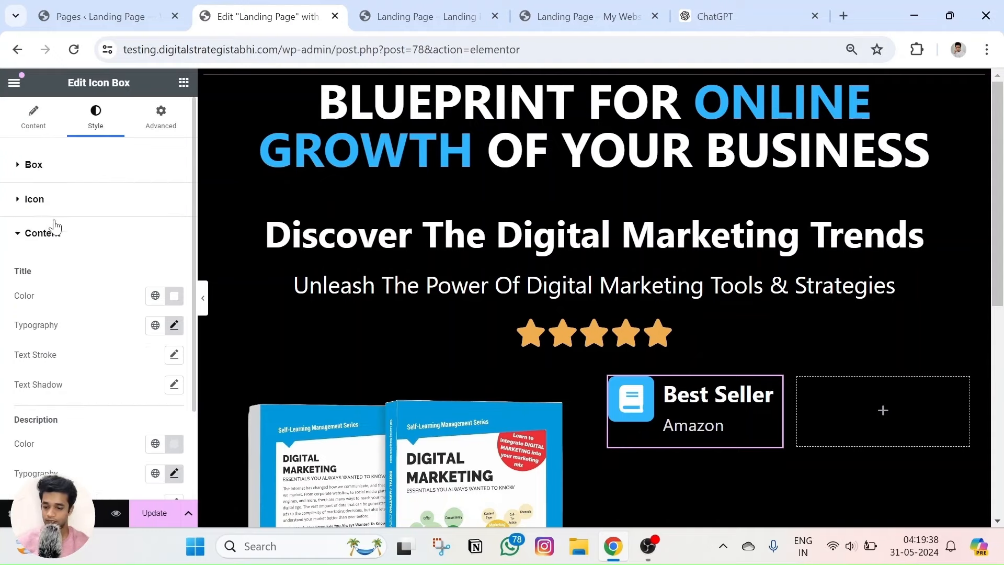
click(33, 165)
drag(18, 358, 3, 371)
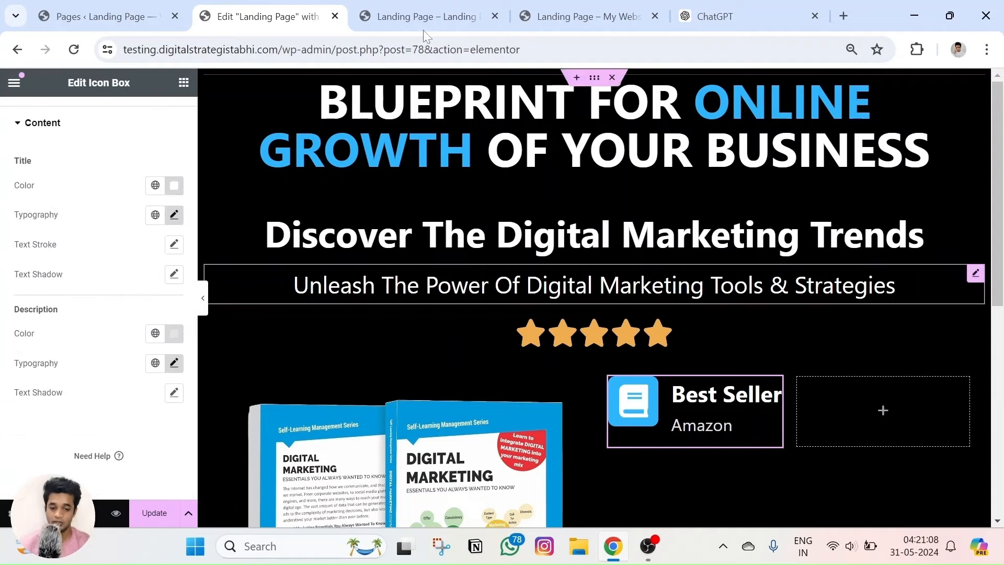
click(634, 5)
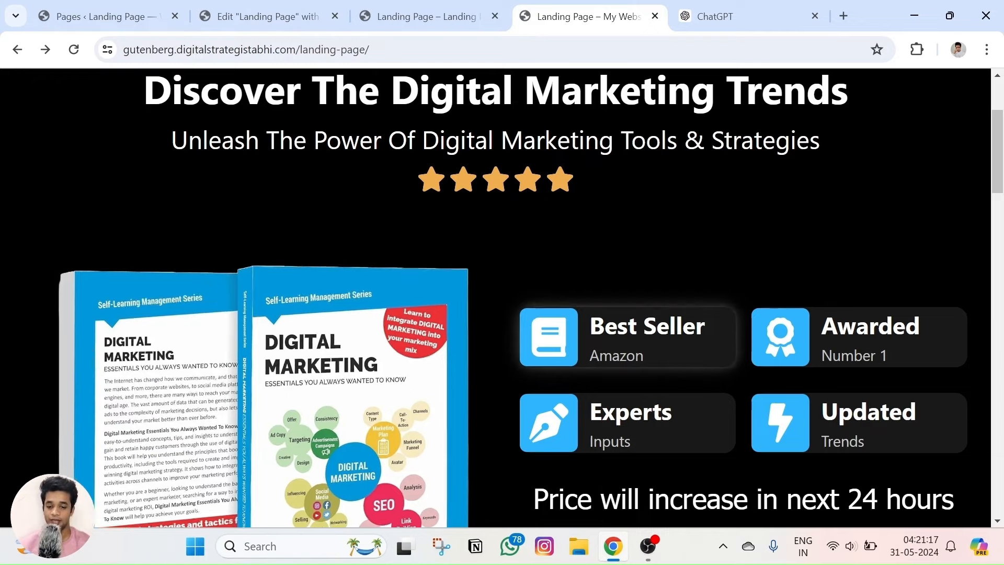
Set the Best Seller box's vertical alignment to Middle after testing Top and Bottom.
click(310, 9)
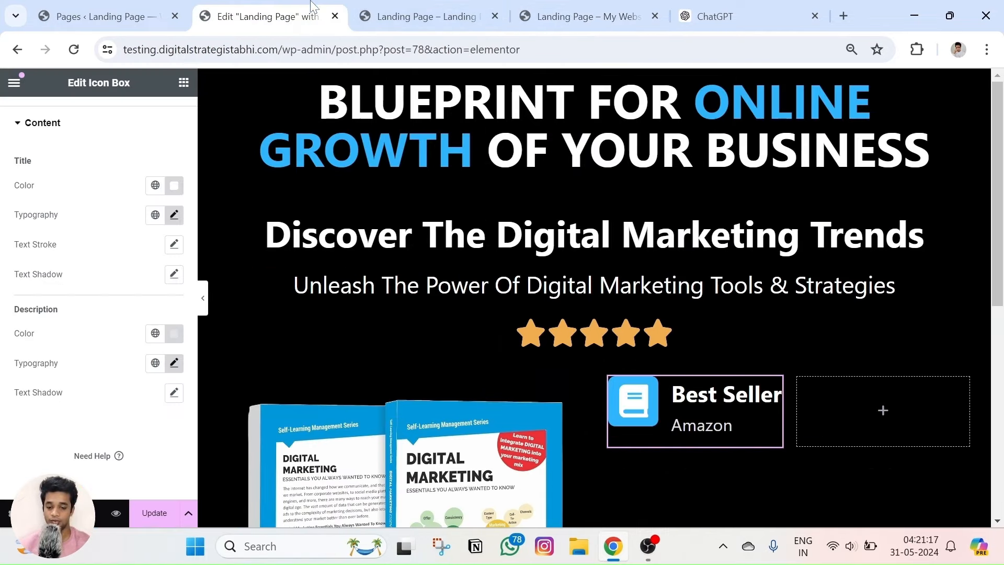
click(630, 434)
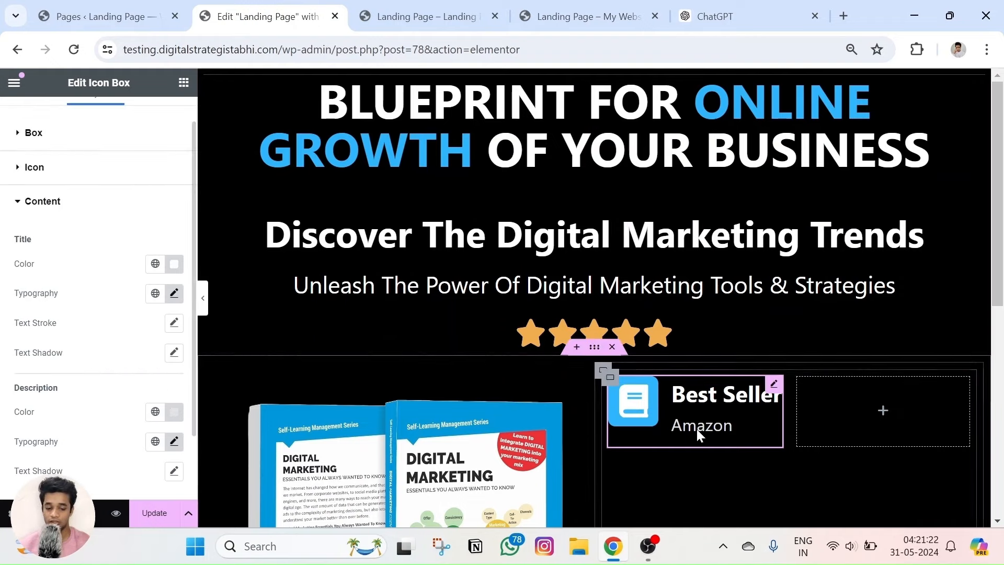
click(27, 205)
click(32, 166)
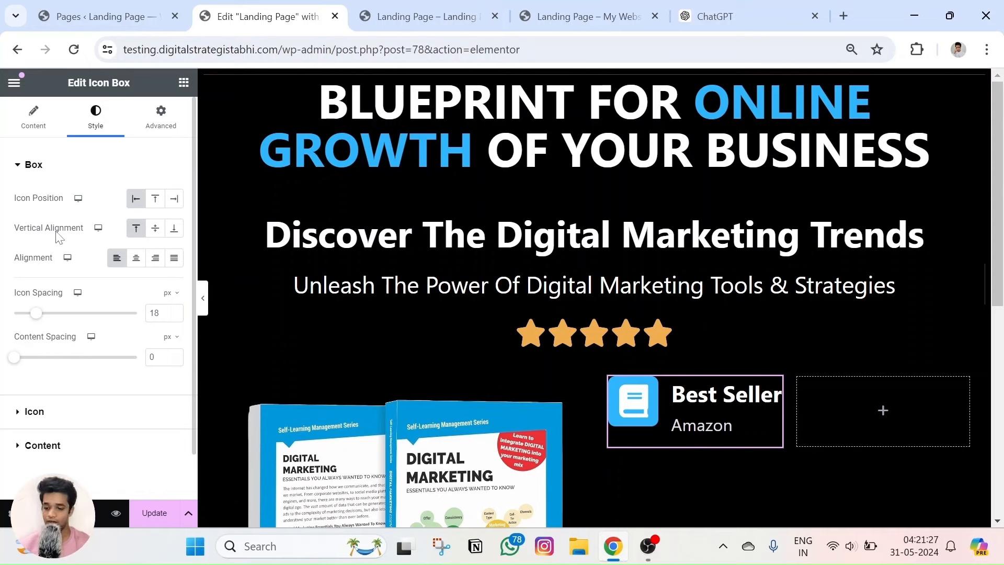
click(155, 229)
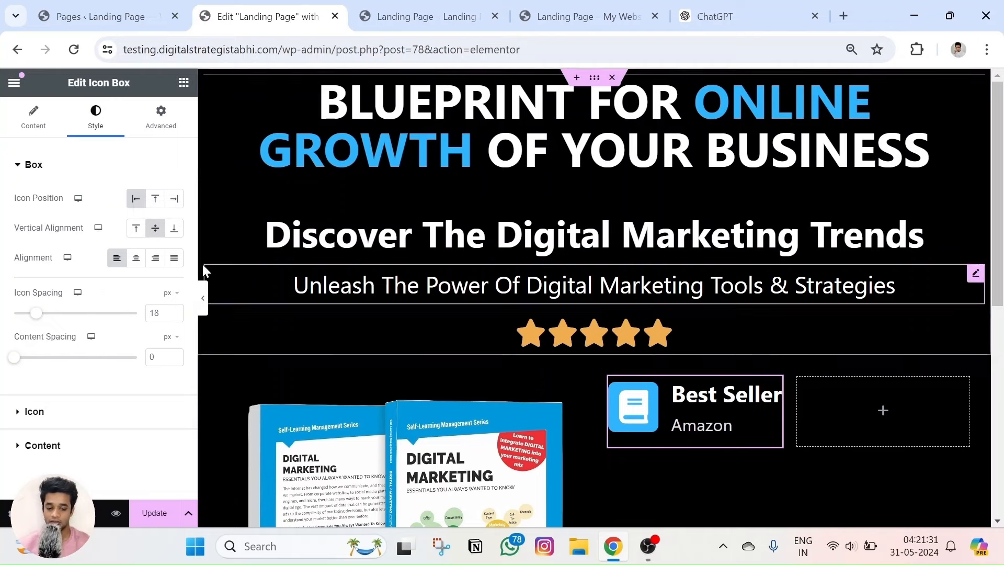
click(176, 233)
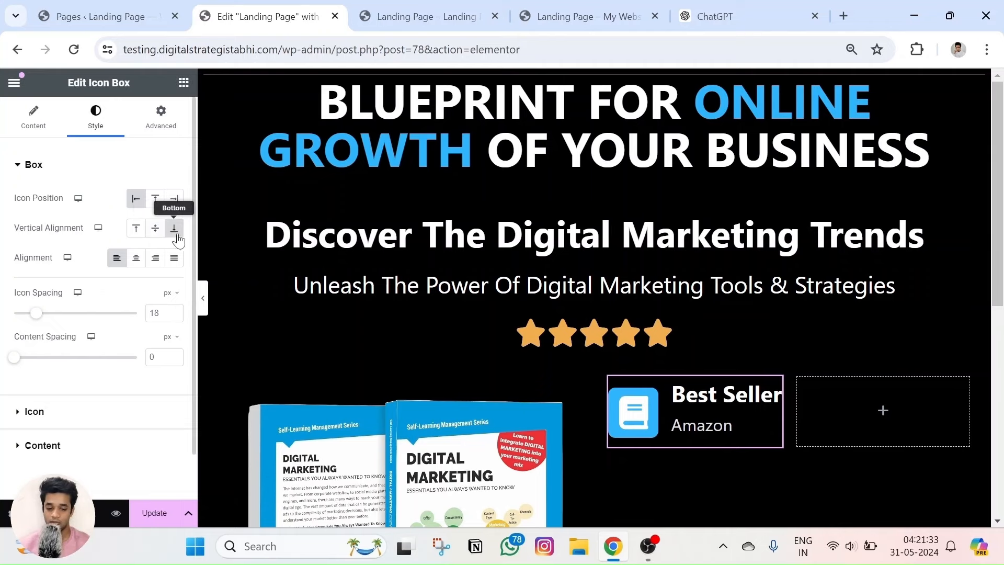
click(155, 231)
click(137, 230)
click(148, 235)
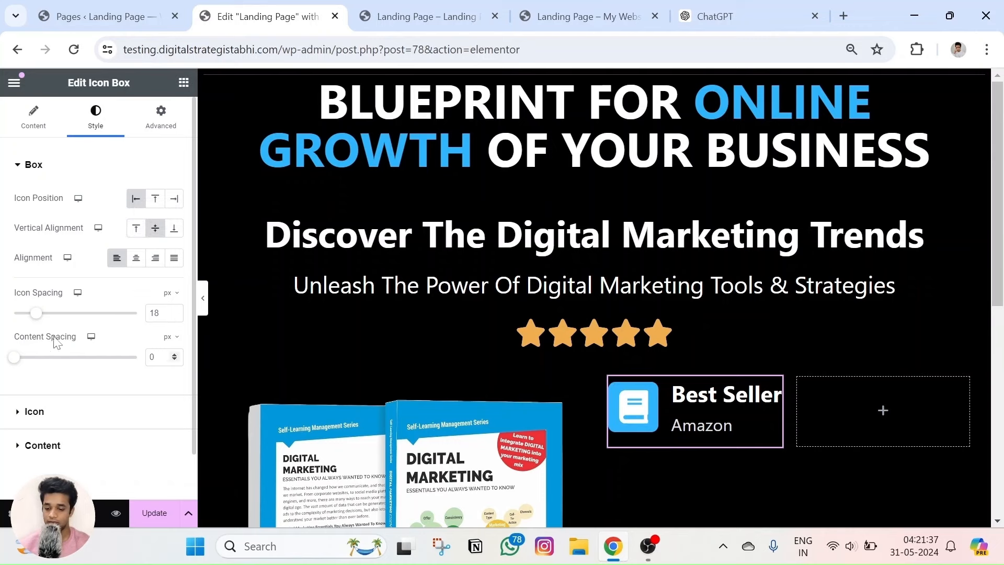
Test extra space under the title, then return content spacing to 0.
click(172, 356)
click(172, 355)
click(171, 356)
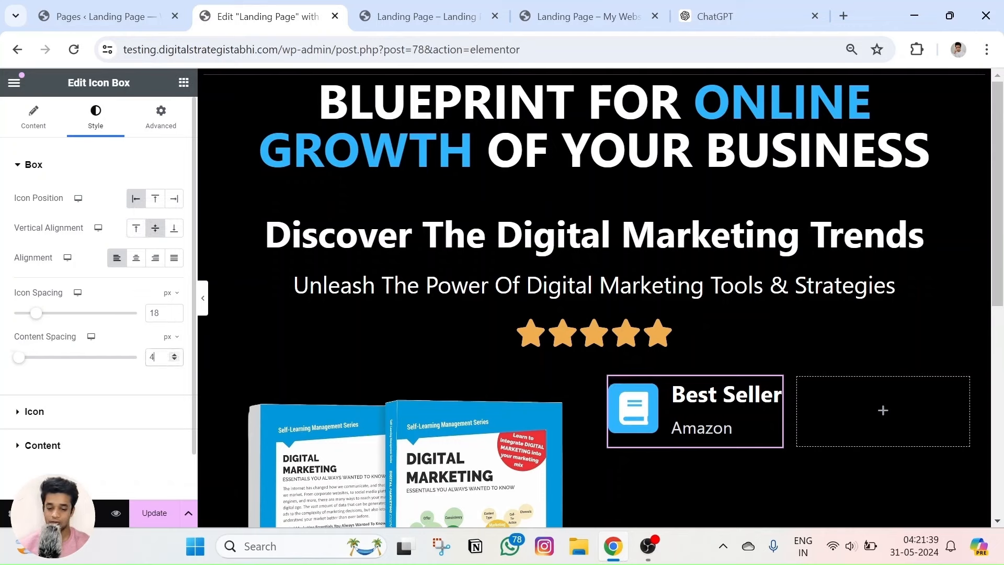
click(172, 361)
click(172, 361)
click(172, 361)
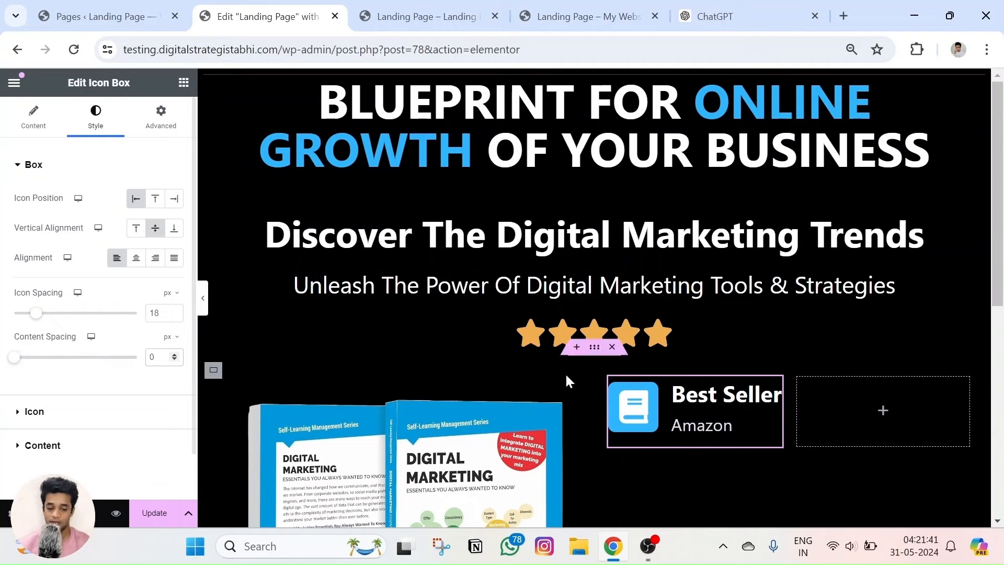
Set the Amazon description size to 23 px and update the landing page.
scroll(43, 351, down, 1)
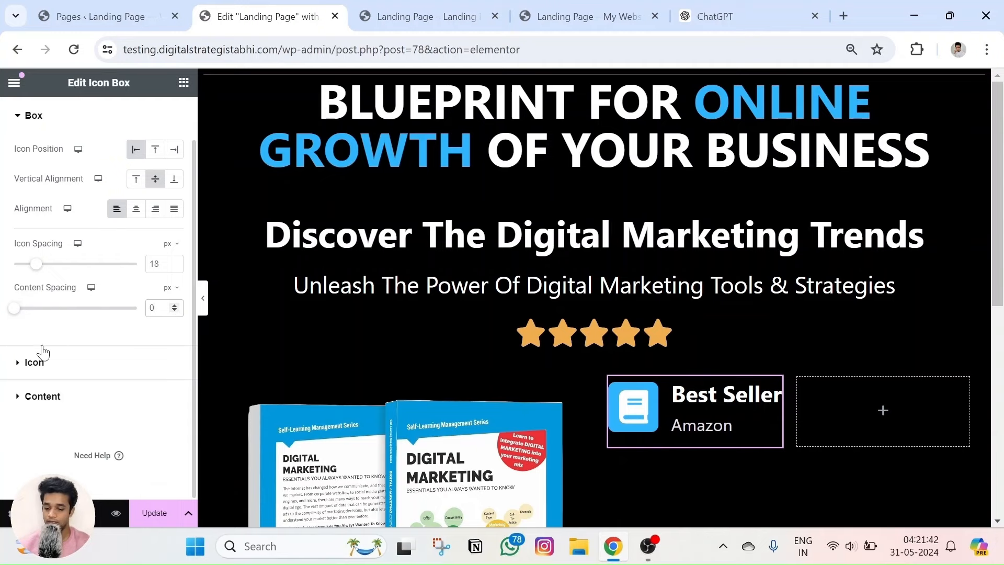
click(43, 396)
click(174, 395)
scroll(179, 405, down, 3)
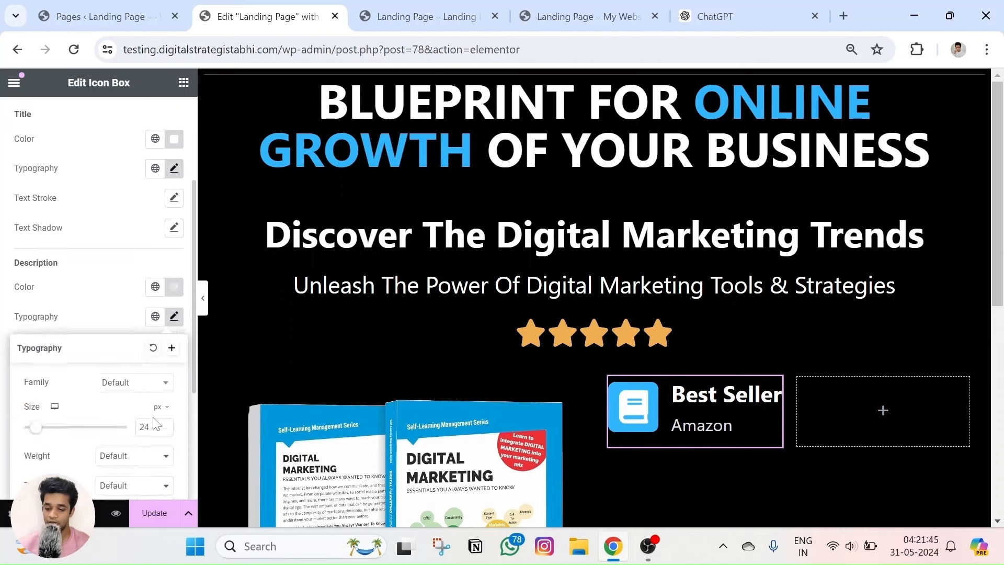
click(164, 351)
click(164, 351)
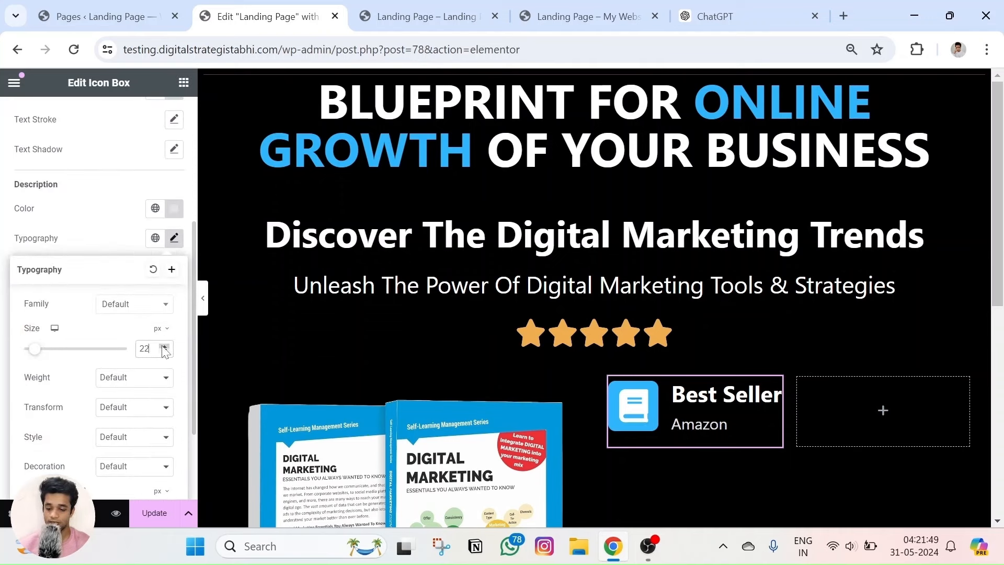
click(163, 347)
click(94, 253)
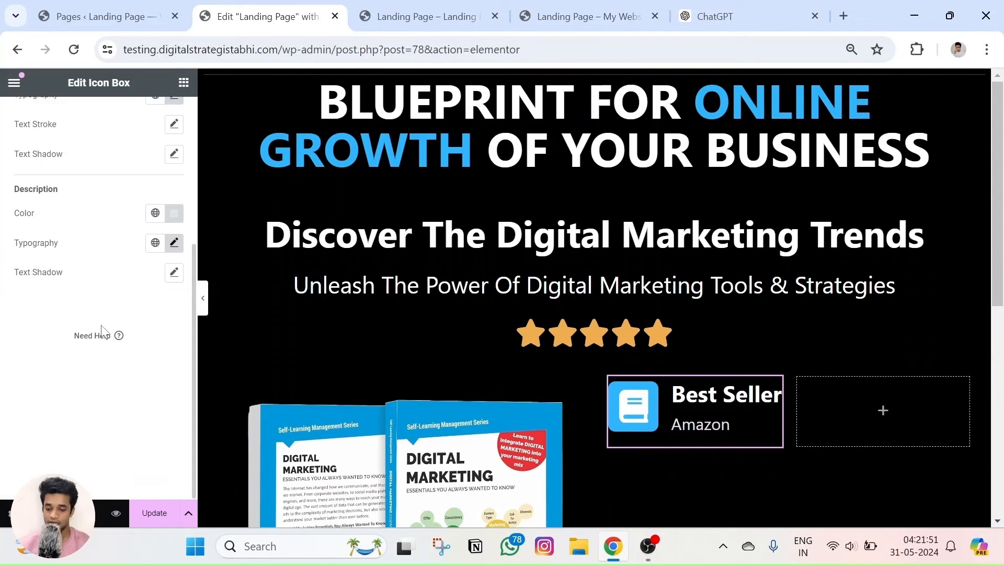
scroll(108, 378, up, 3)
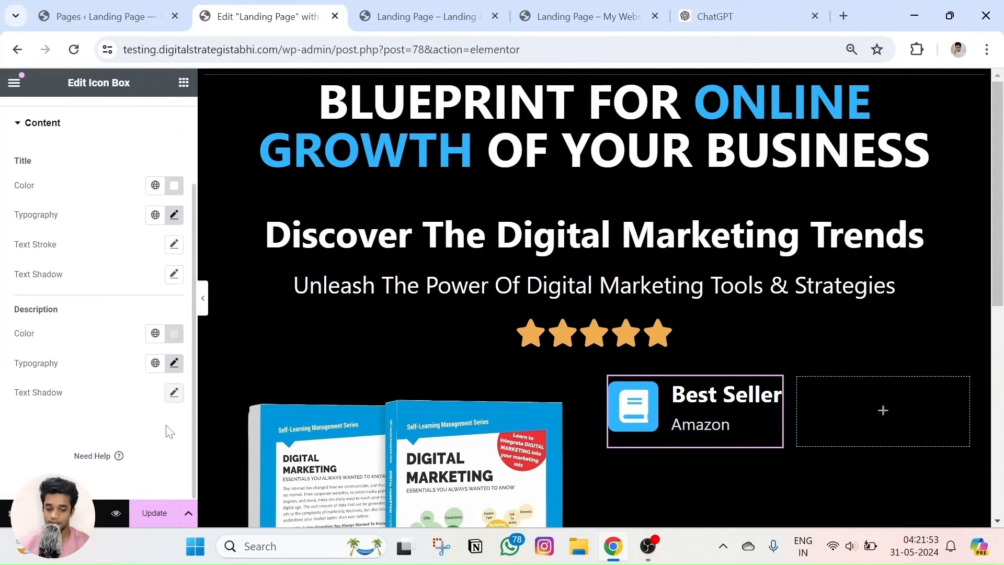
click(151, 512)
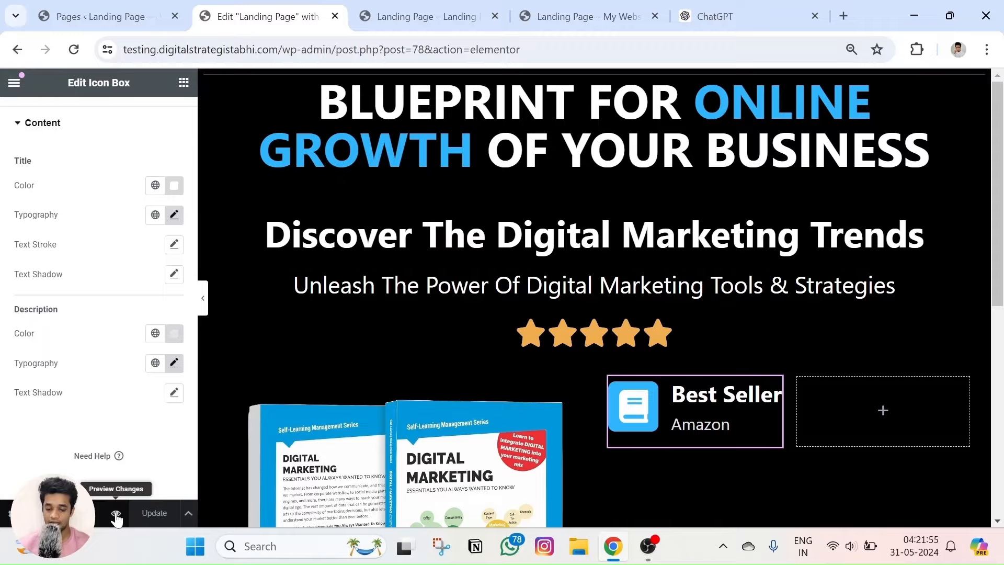
click(117, 515)
scroll(426, 206, down, 2)
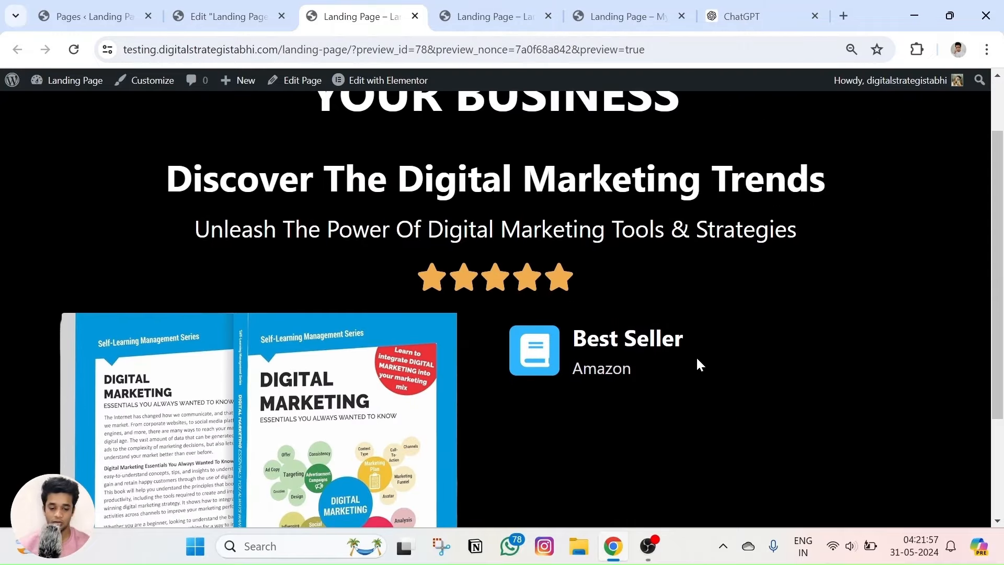
click(416, 19)
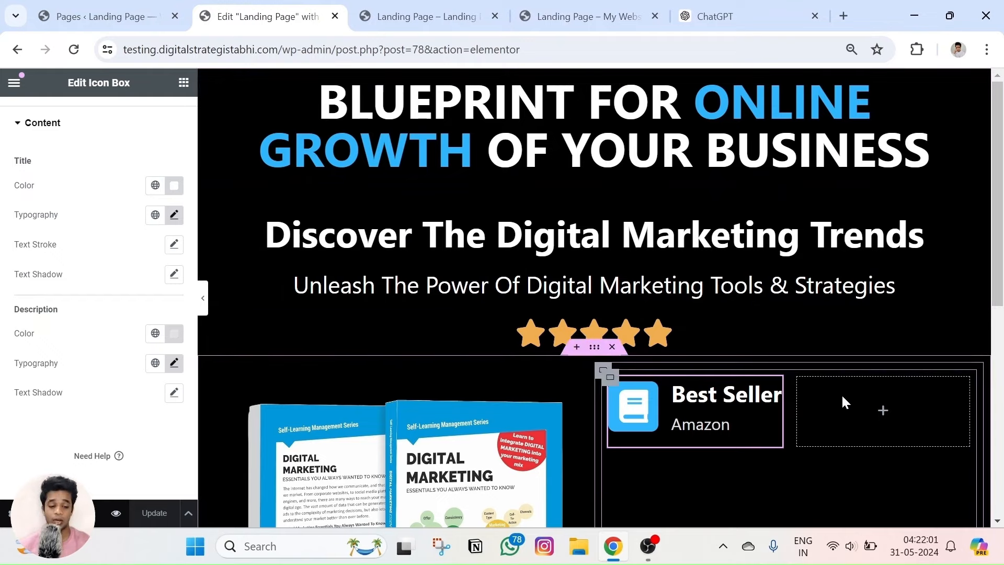
scroll(841, 393, down, 3)
click(601, 17)
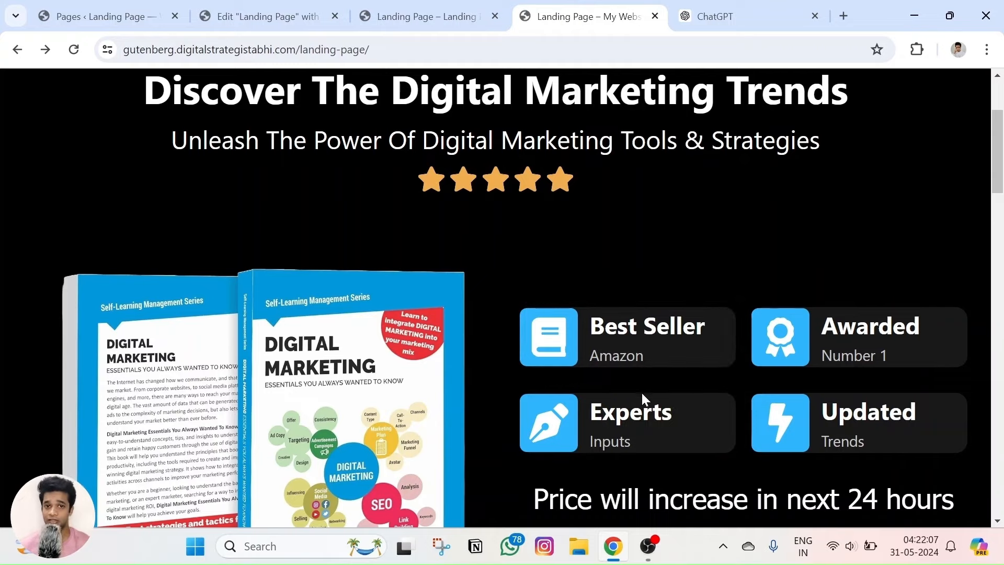
click(267, 17)
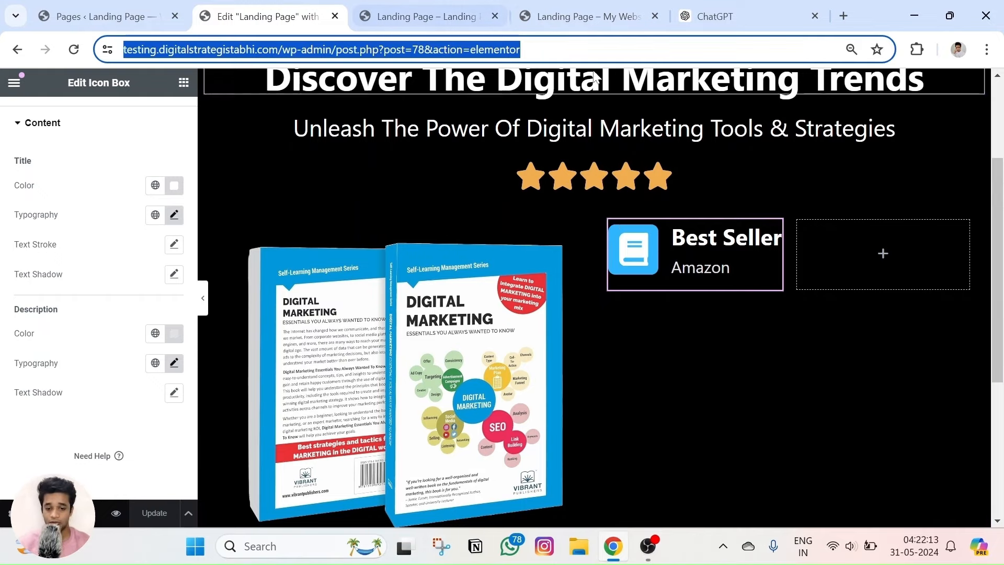
Compare the live reference and preview pages with the editor, reselecting the Best Seller icon box.
click(570, 14)
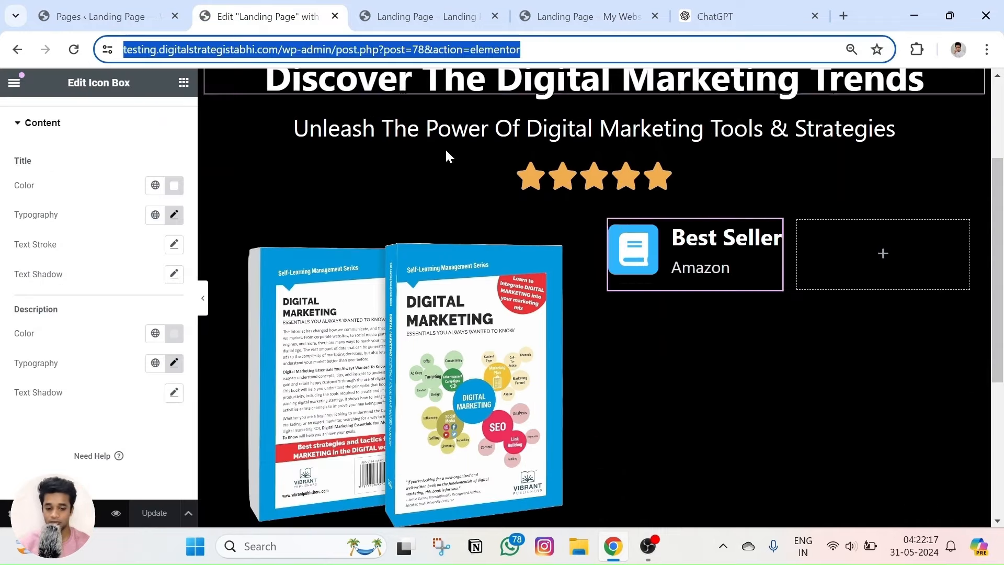
click(267, 16)
click(603, 214)
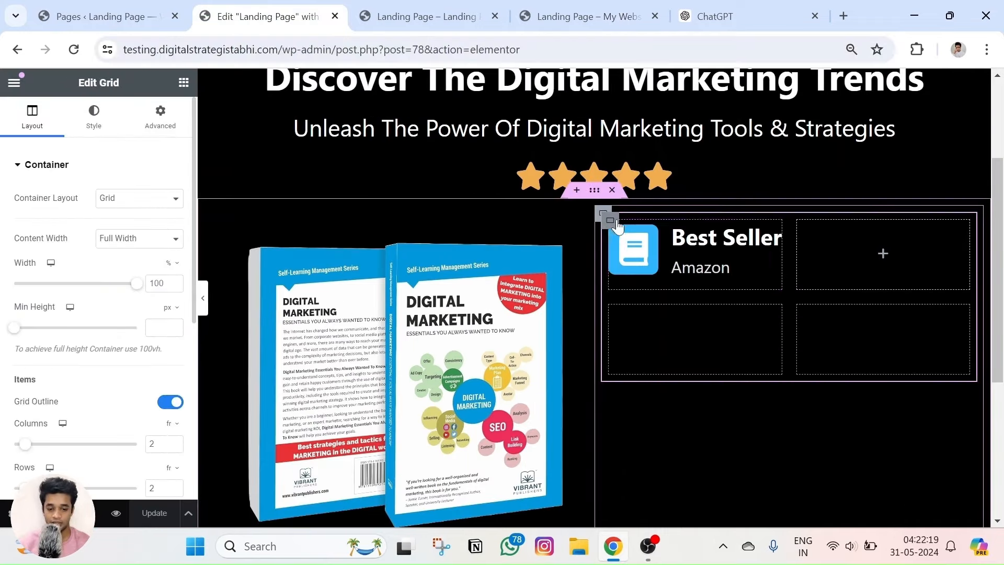
click(689, 266)
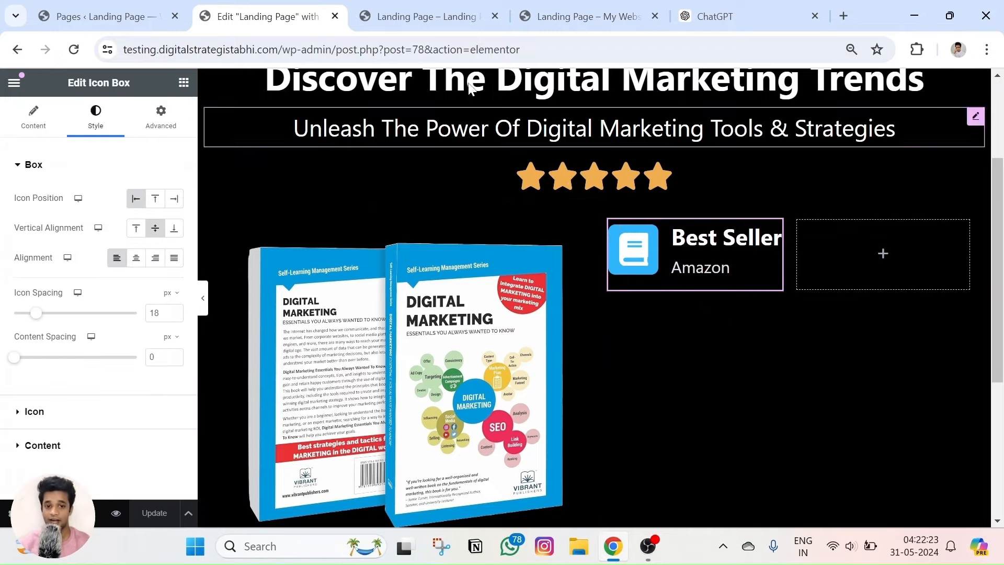
click(586, 16)
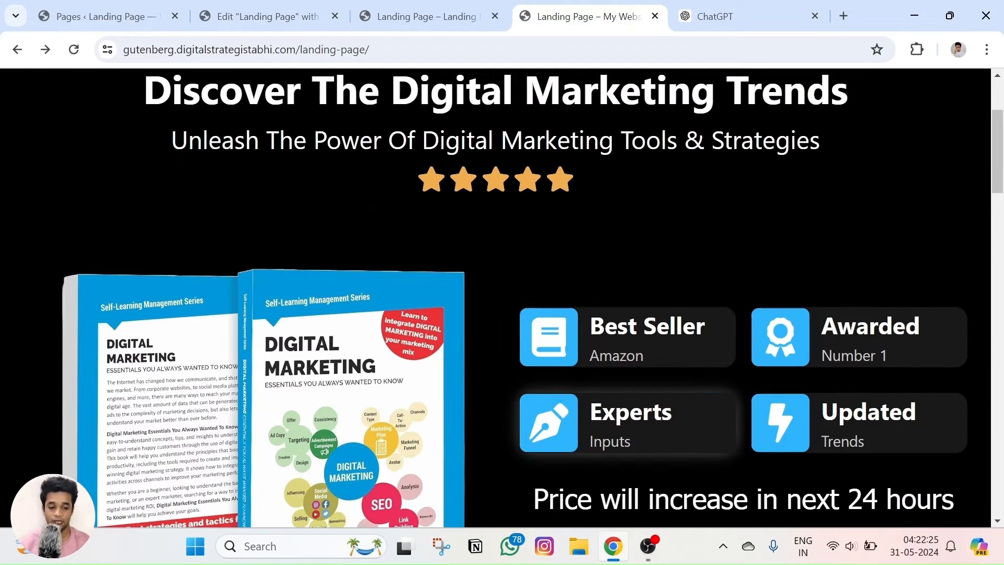
click(426, 17)
click(267, 17)
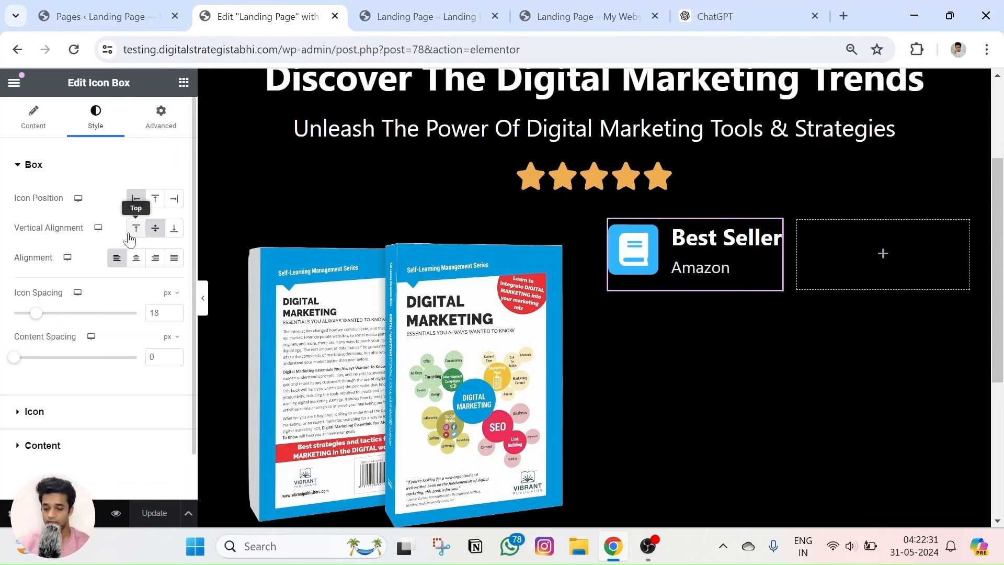
Review the icon box's Advanced Border, Box Shadow and Background settings, then bring up the live page.
scroll(52, 366, down, 1)
scroll(56, 214, up, 1)
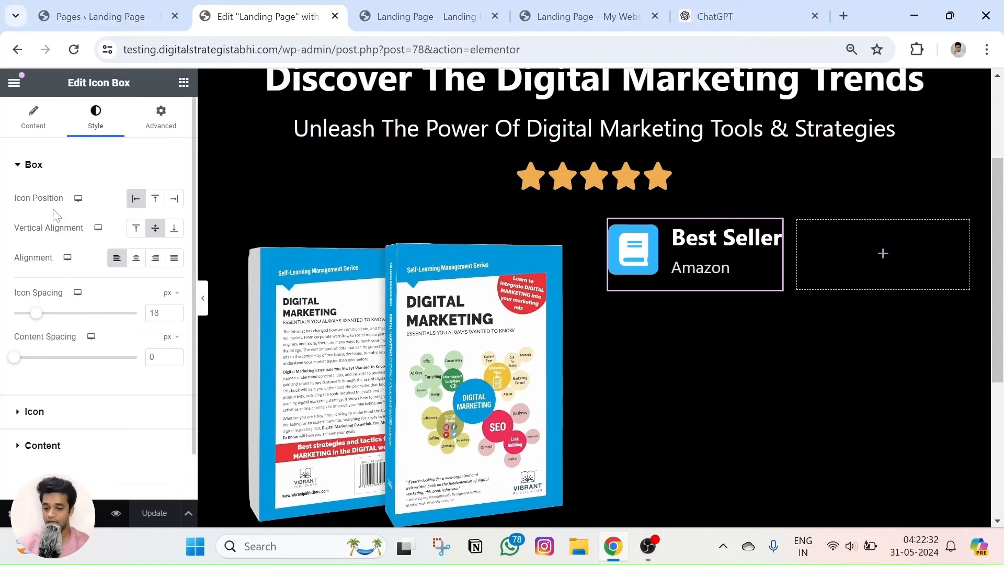
click(178, 116)
scroll(52, 362, down, 7)
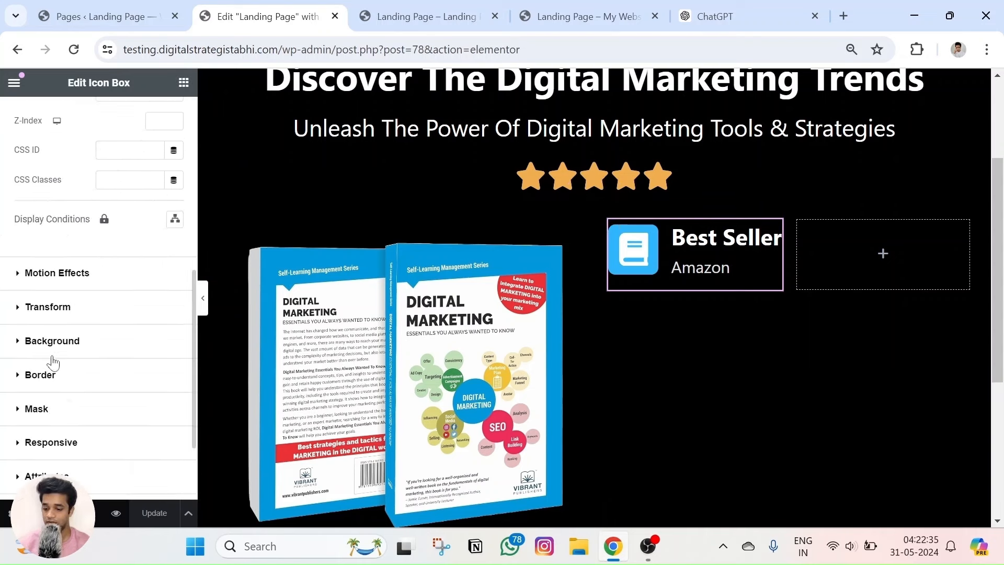
click(42, 375)
scroll(73, 366, down, 3)
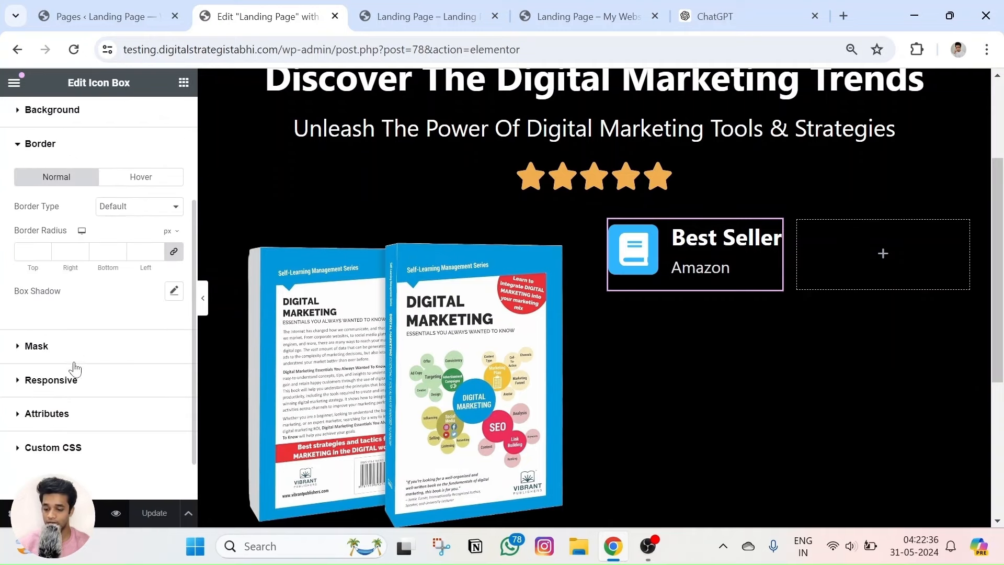
click(174, 290)
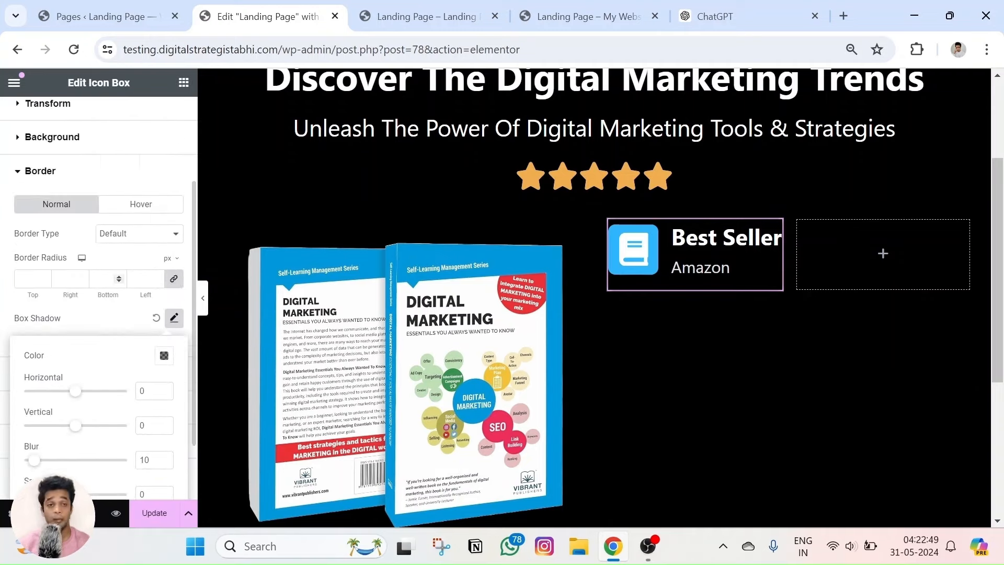
scroll(99, 287, up, 3)
click(78, 269)
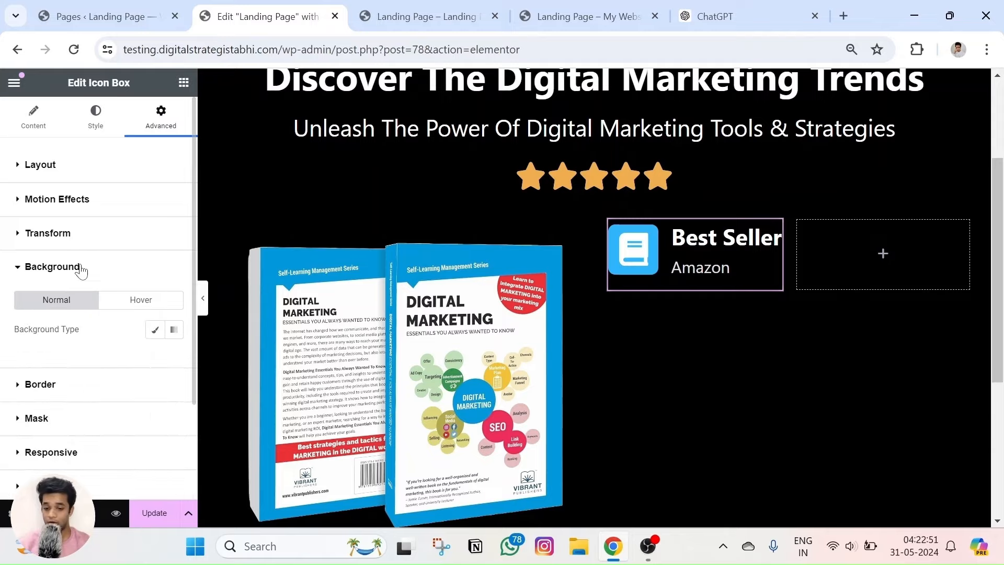
click(470, 16)
Sample the live card background with the ColorPick eyedropper, getting #181818, then return to the editor.
click(580, 16)
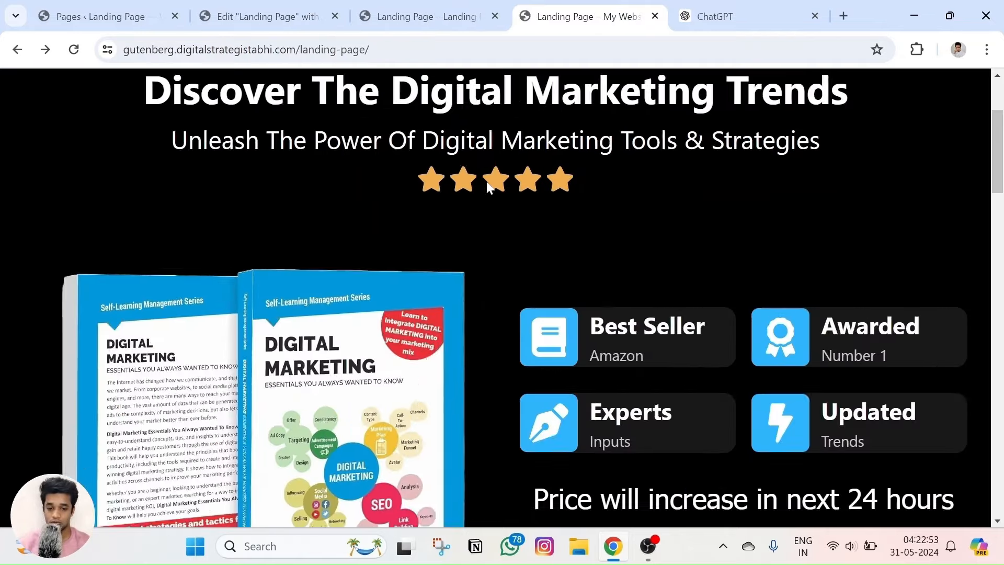
scroll(720, 225, down, 3)
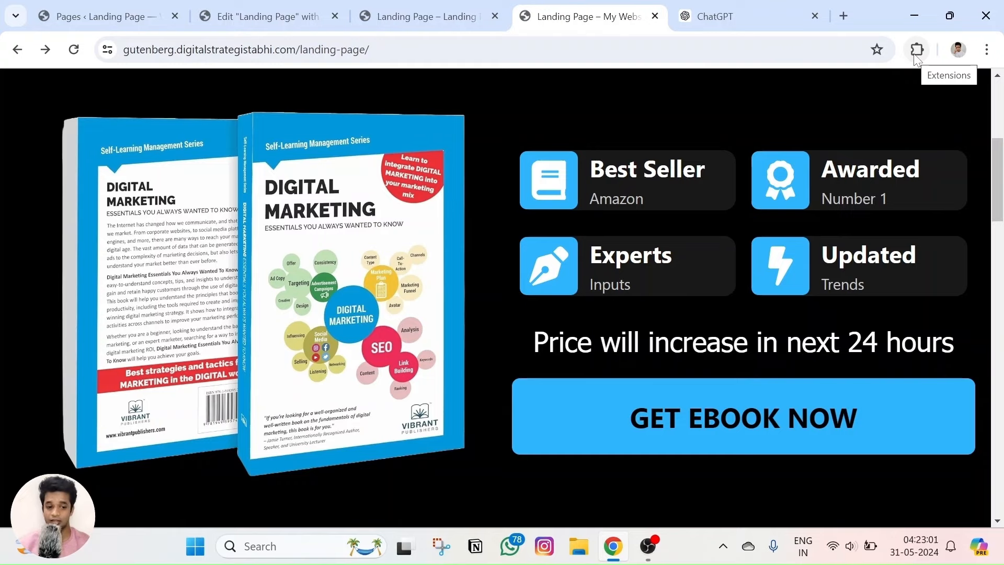
click(917, 50)
click(788, 169)
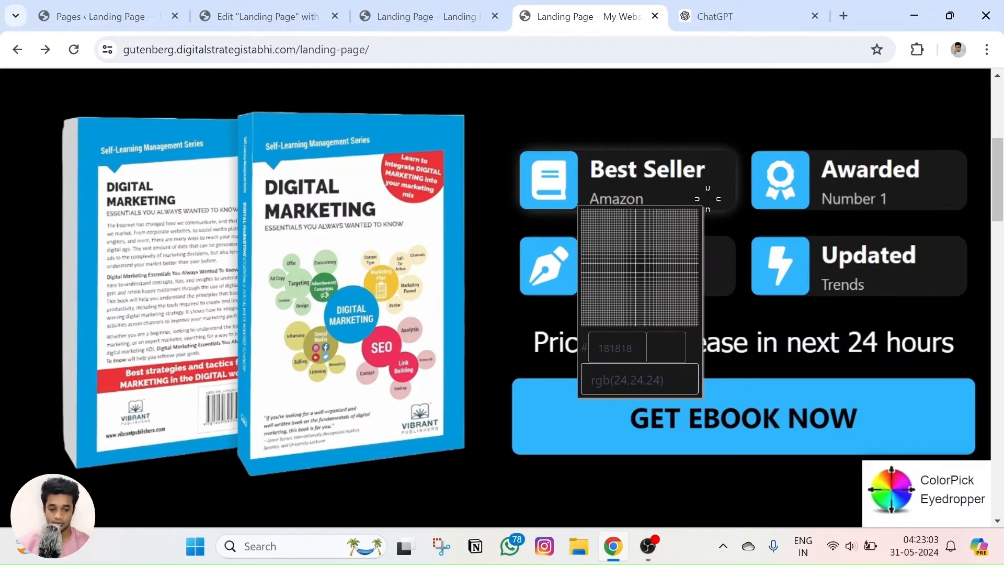
click(704, 195)
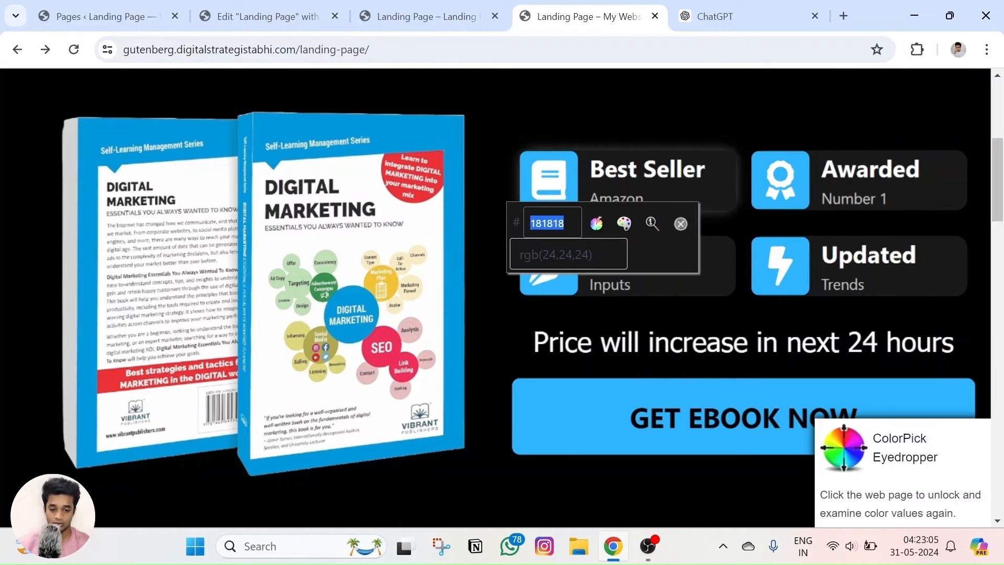
key(Escape)
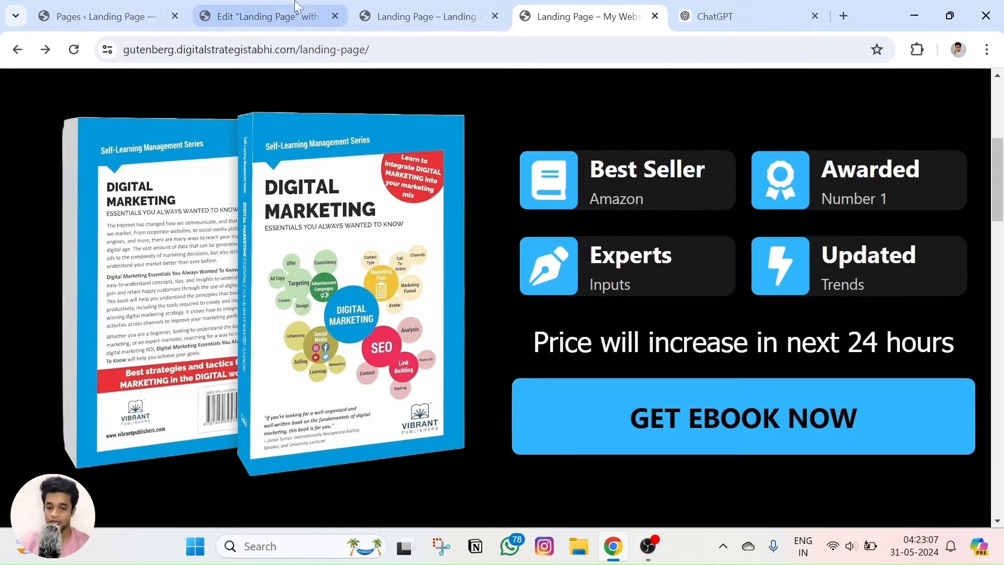
click(282, 16)
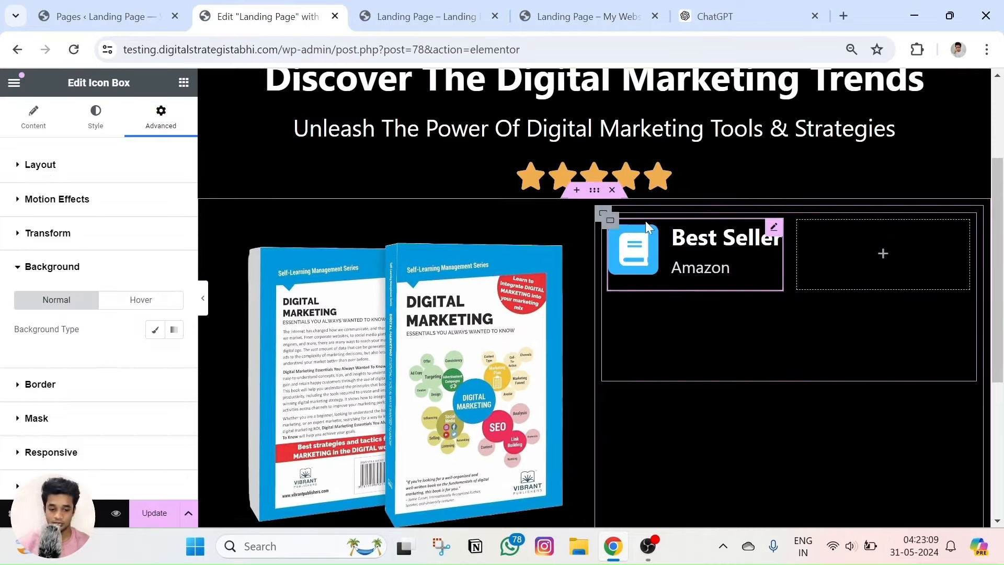
Set the Best Seller icon box background to Classic with colour #181818.
click(608, 219)
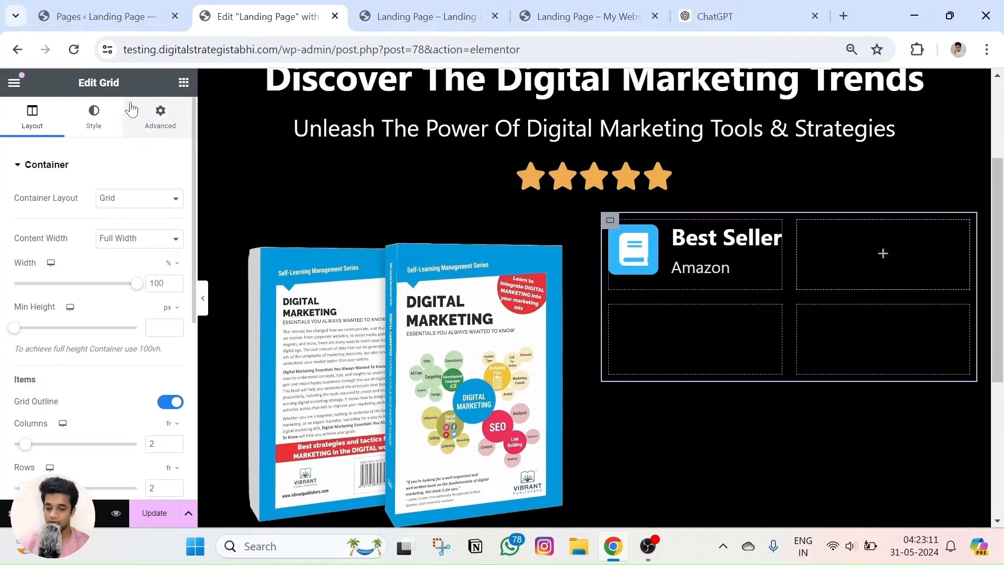
click(161, 113)
click(771, 239)
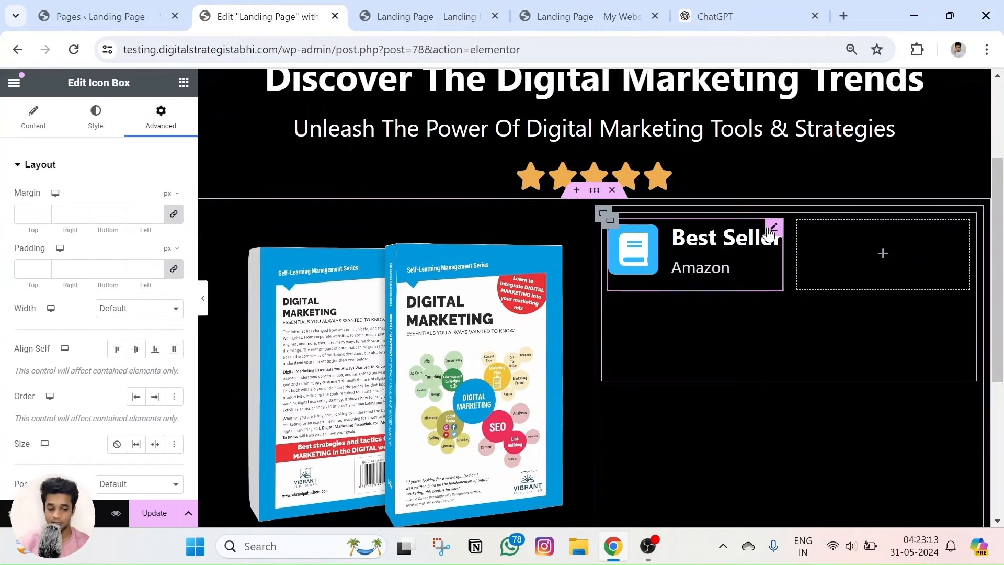
scroll(78, 275, down, 2)
scroll(77, 276, down, 5)
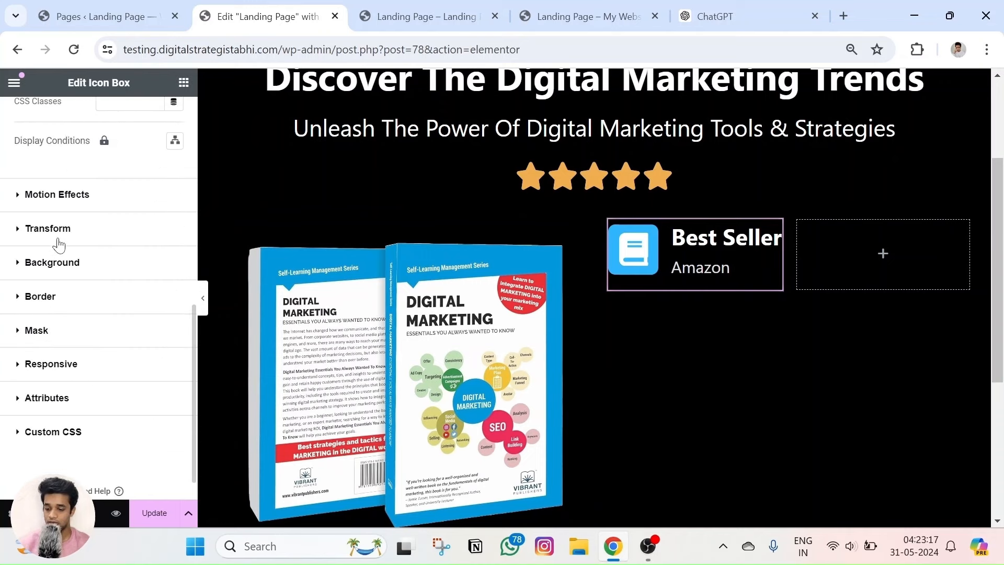
click(63, 262)
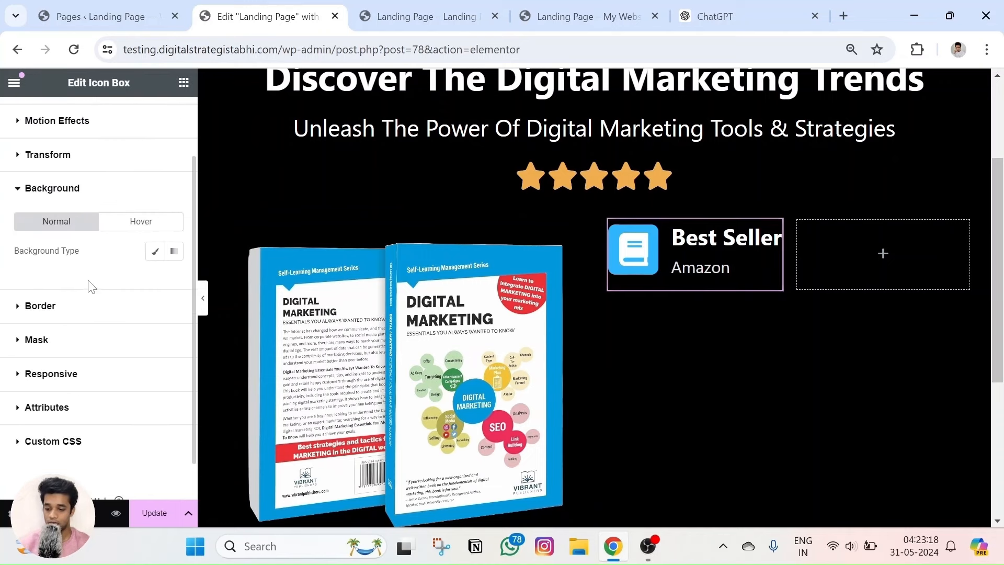
click(154, 251)
click(174, 281)
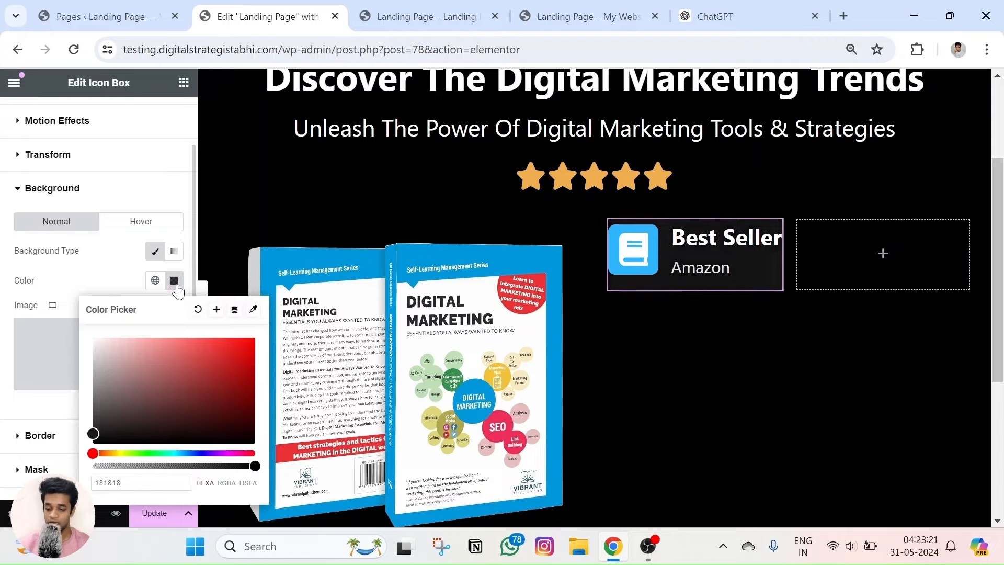
click(652, 346)
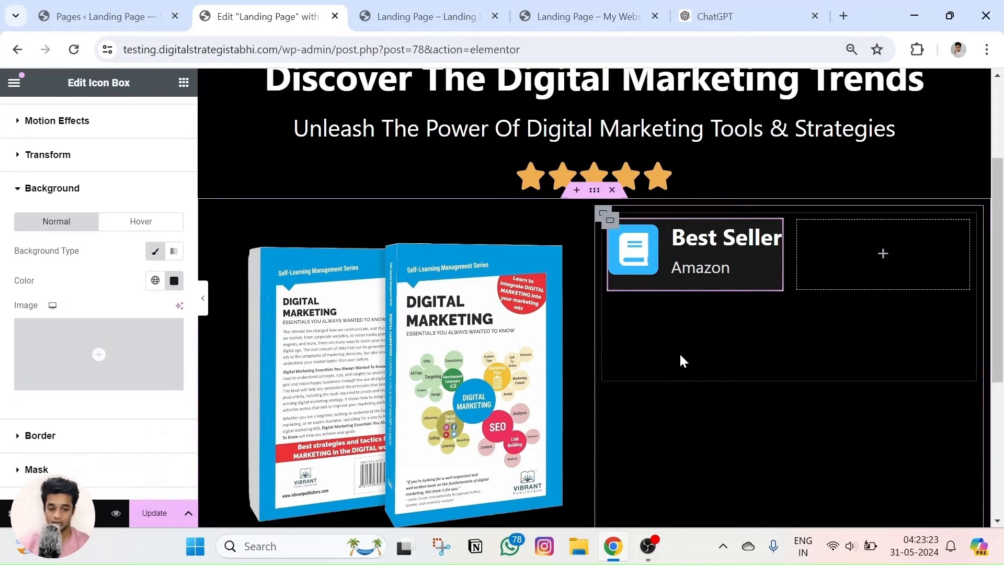
Zoom the browser view in and back out, then reselect the Best Seller icon box.
click(560, 254)
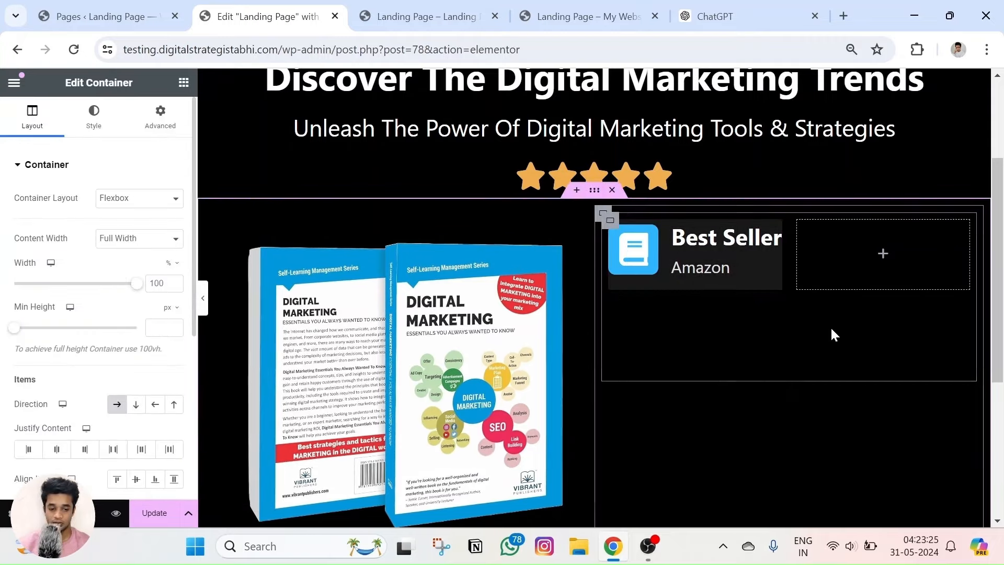
key(ctrl+plus)
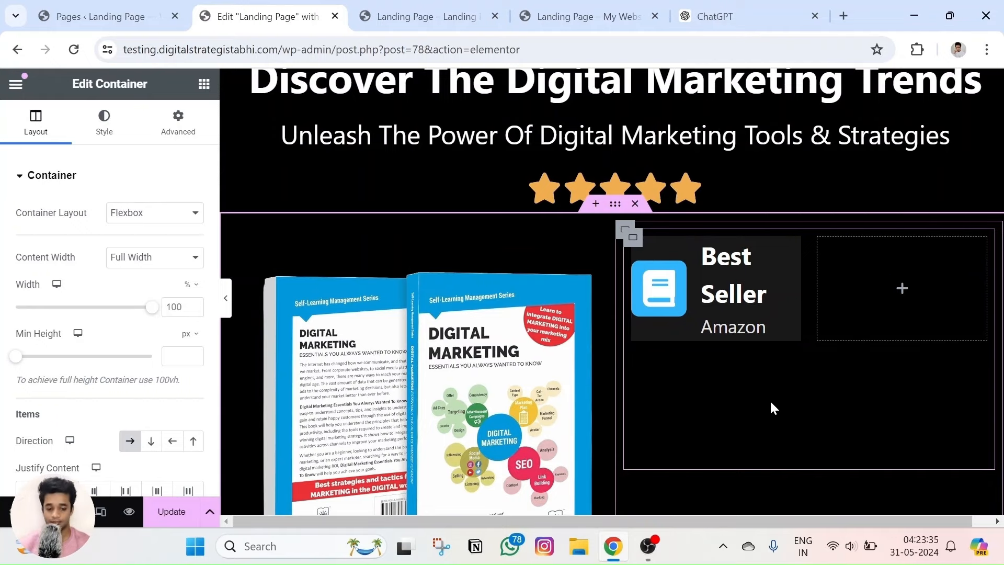
key(ctrl+minus)
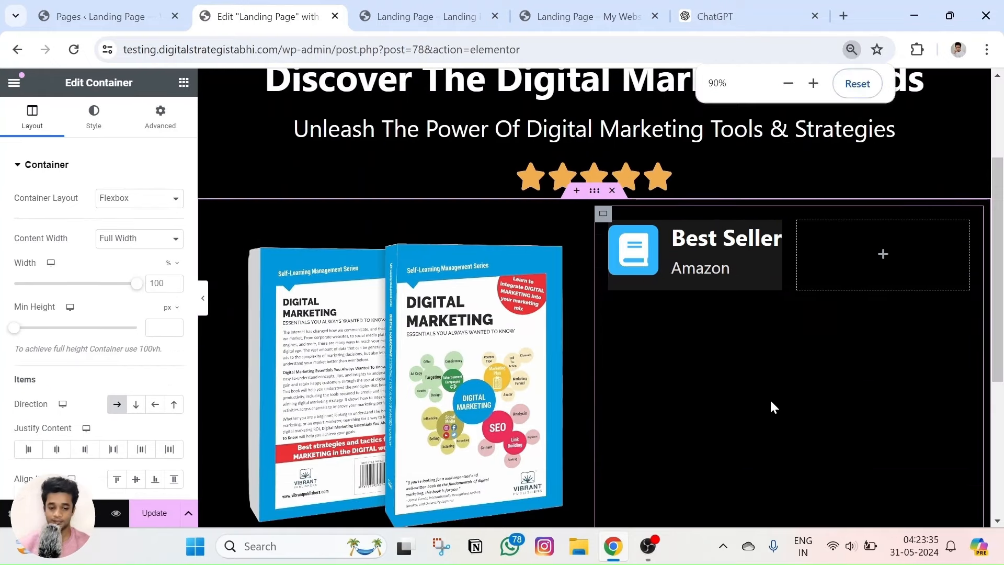
click(720, 259)
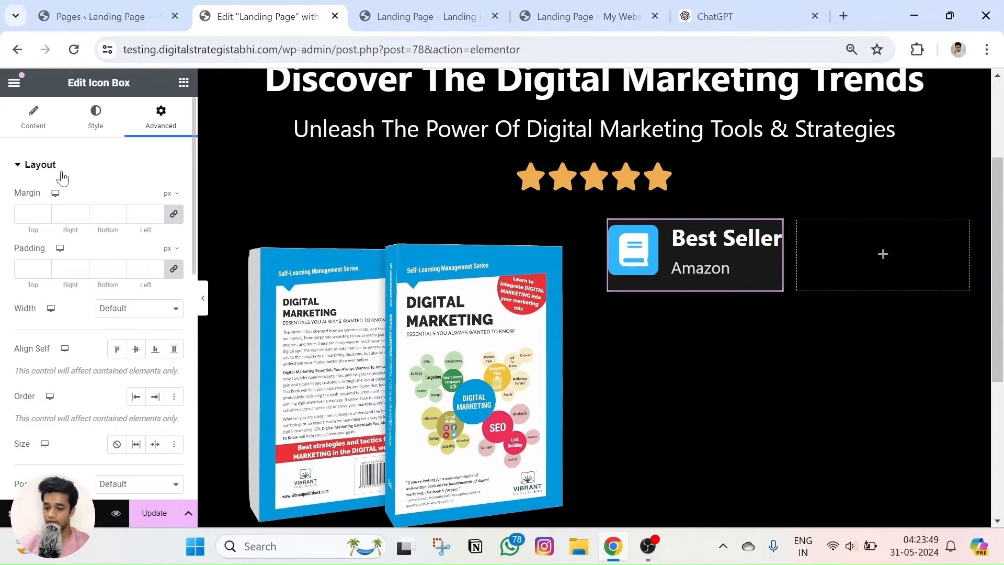
Reduce the Best Seller icon spacing from 18 to 11 and update the page.
click(98, 128)
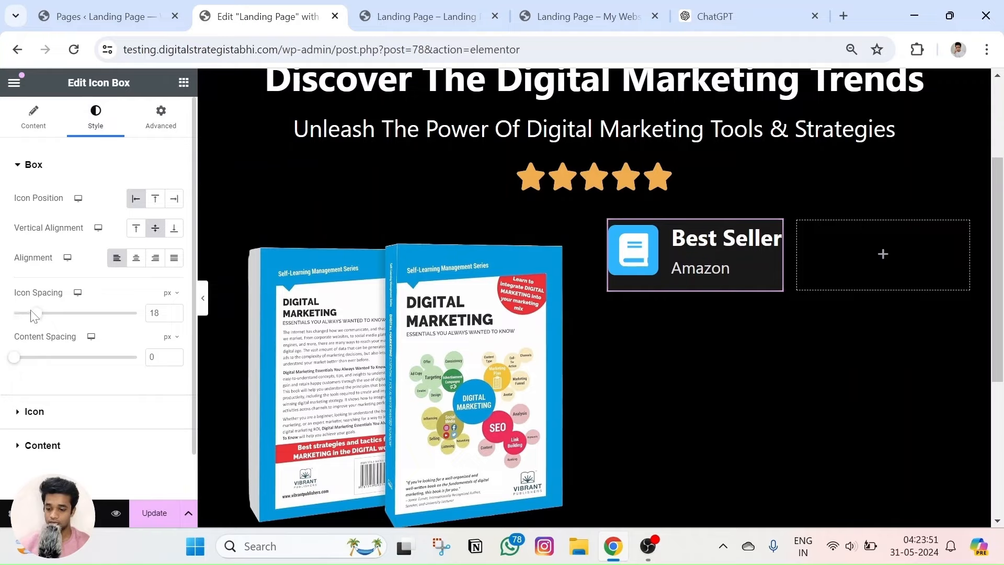
drag(35, 314, 27, 317)
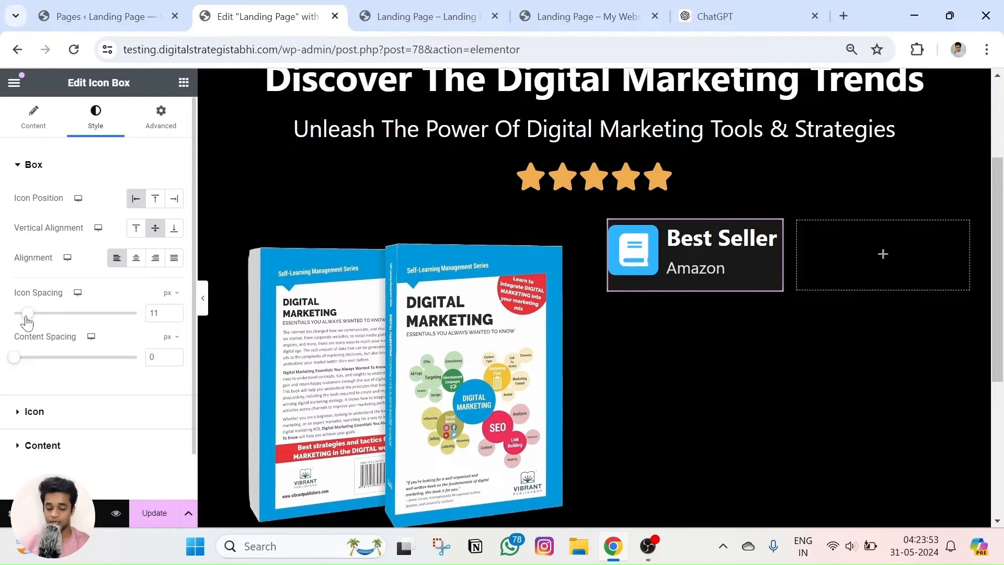
click(155, 513)
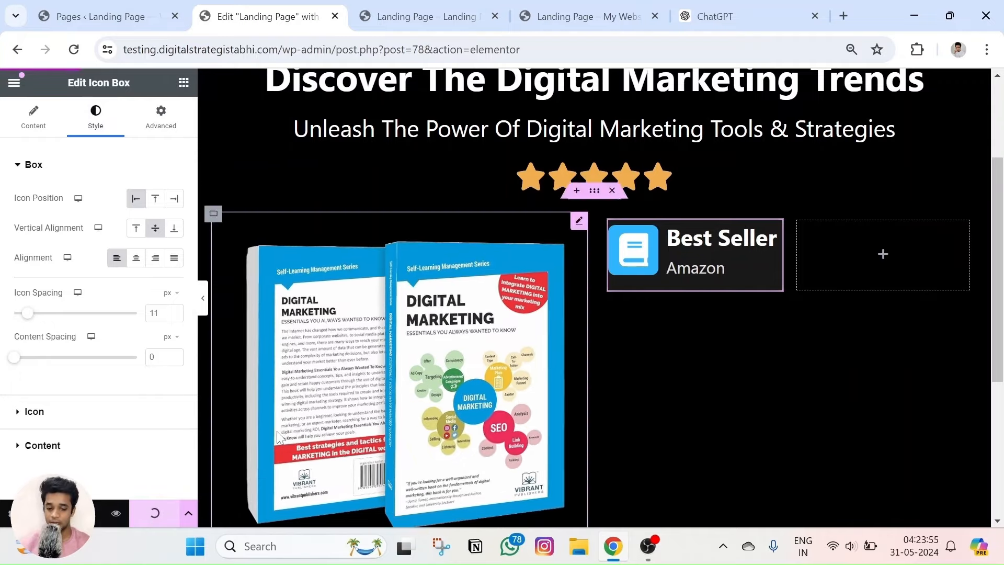
Check the live page, then reselect the Best Seller icon box and open its Advanced settings.
click(606, 16)
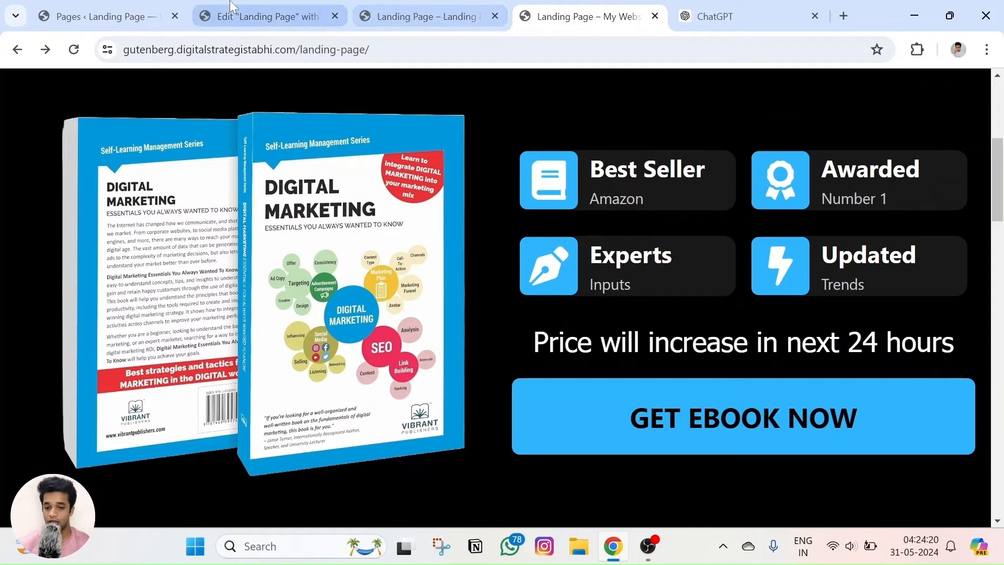
click(264, 16)
click(768, 327)
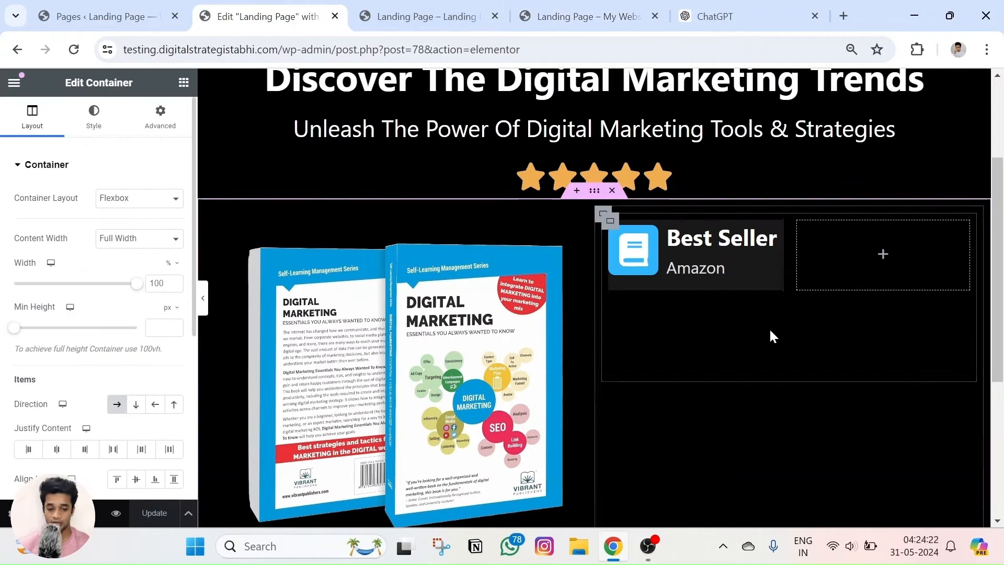
click(770, 236)
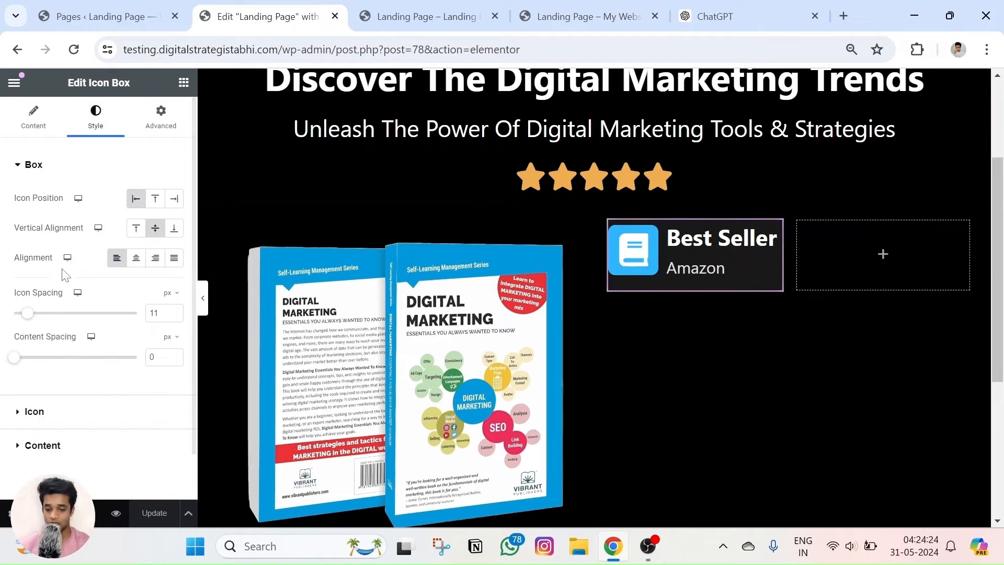
scroll(70, 247, down, 1)
scroll(148, 127, up, 2)
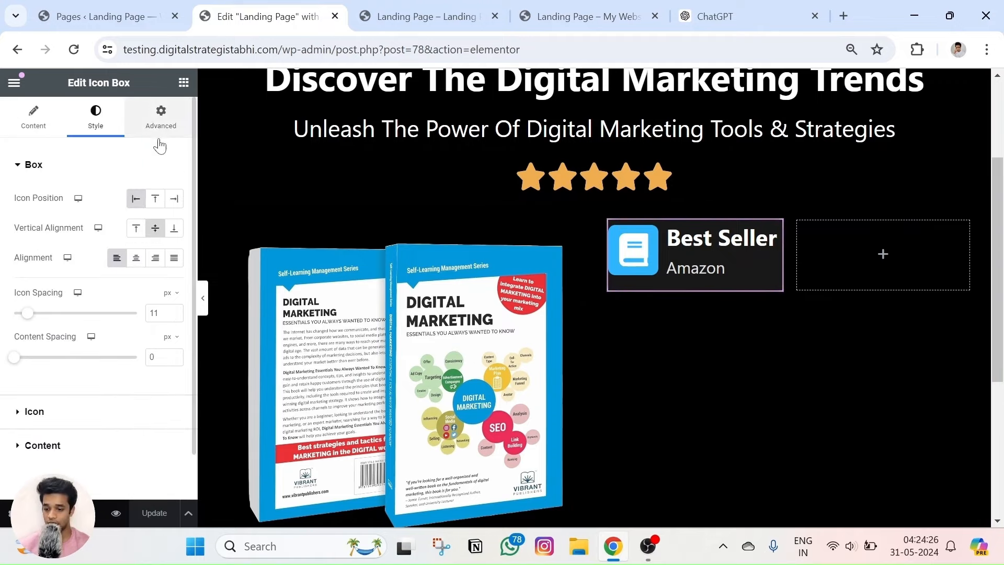
click(159, 128)
scroll(83, 365, down, 5)
Set the icon box's border corner radius to 26.
click(62, 386)
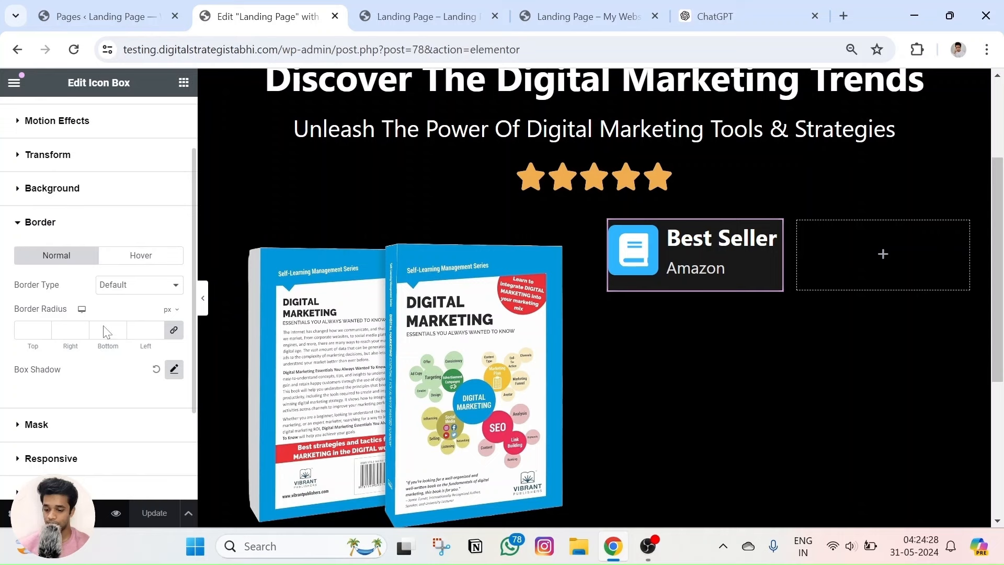
click(156, 330)
text(22)
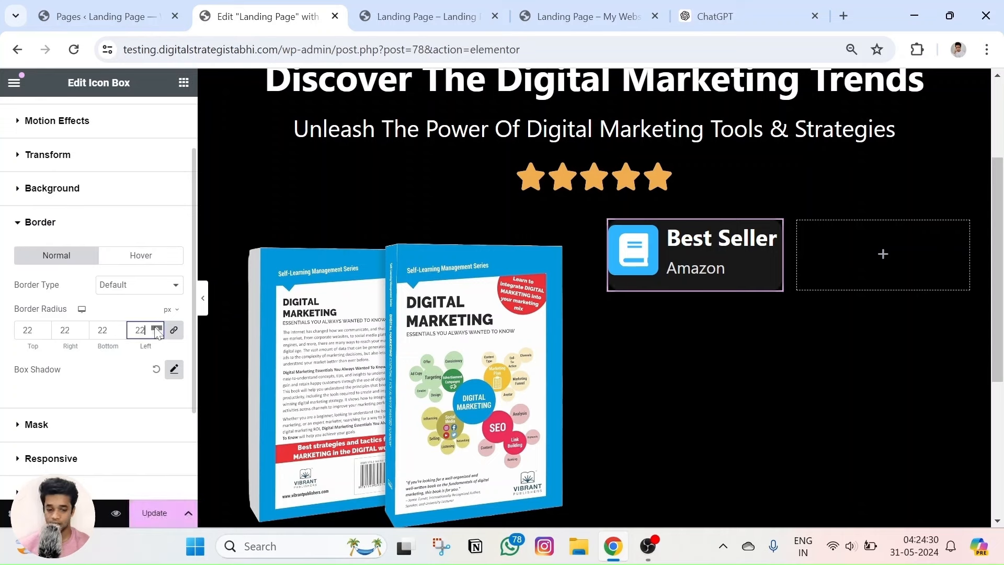
click(156, 328)
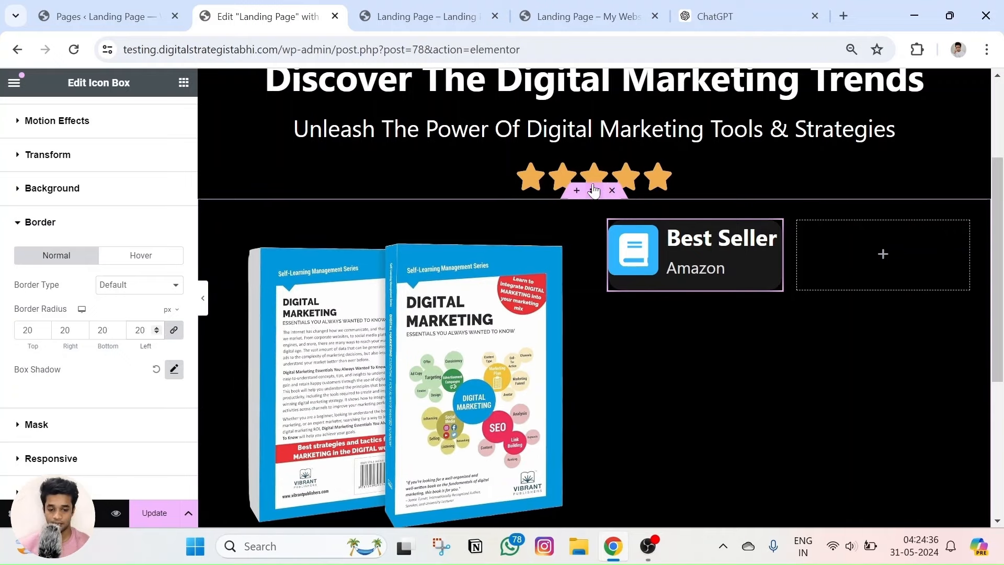
Reselect the Best Seller card and switch its border settings to the Hover state.
click(594, 190)
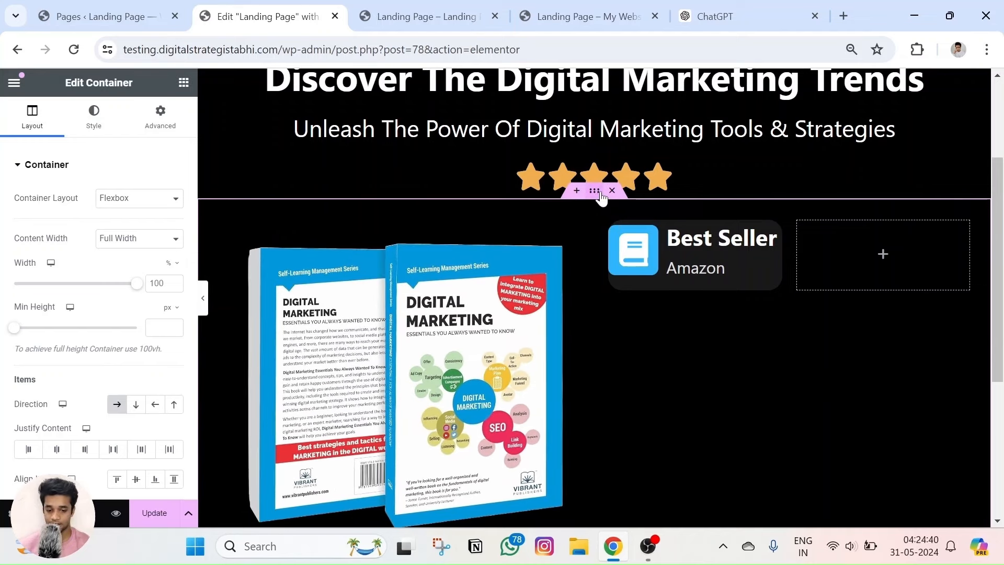
click(772, 228)
scroll(65, 314, down, 6)
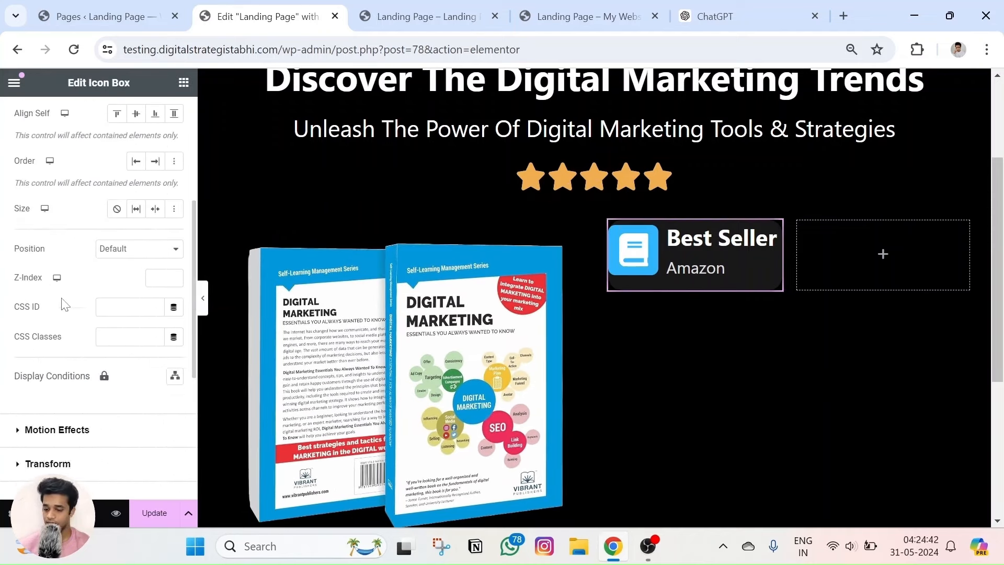
click(45, 376)
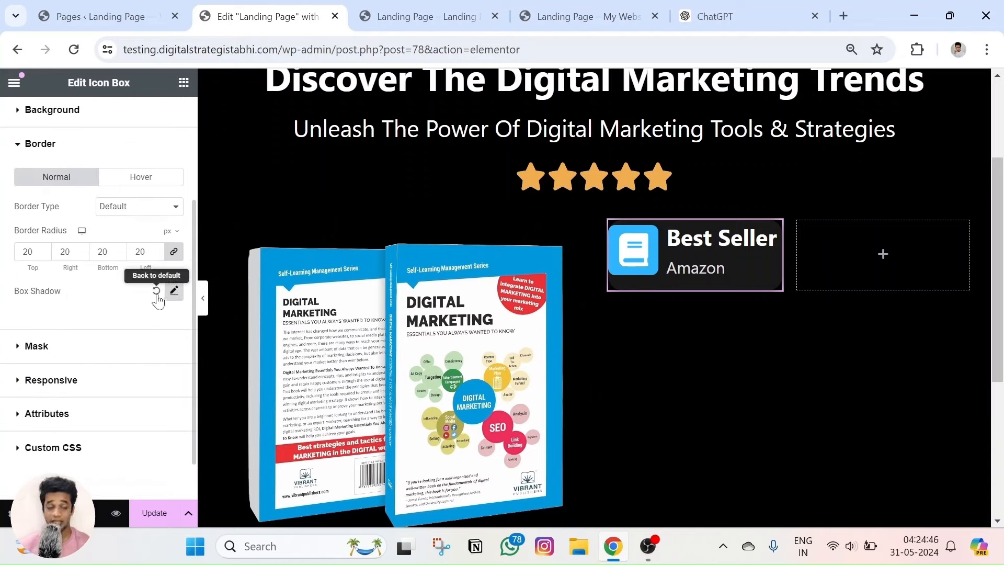
click(148, 177)
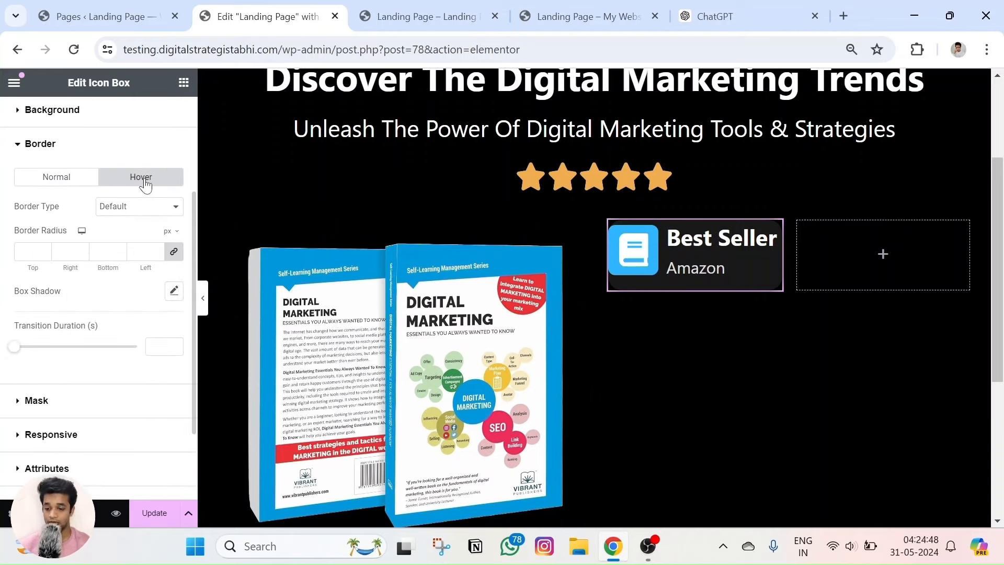
click(90, 178)
click(135, 184)
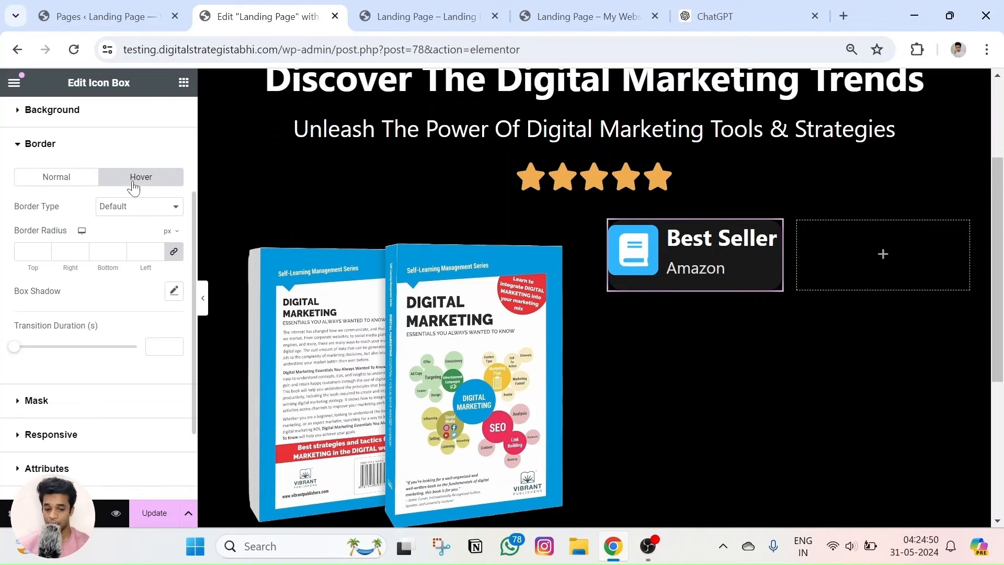
Give the hover box shadow an opaque mid-grey colour and an 18 px blur.
click(174, 292)
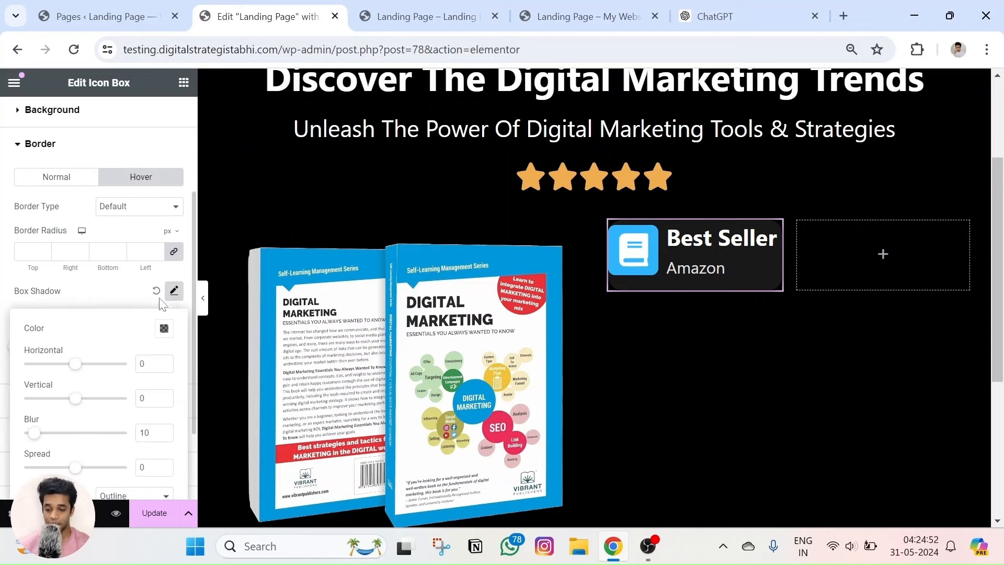
scroll(134, 309, down, 2)
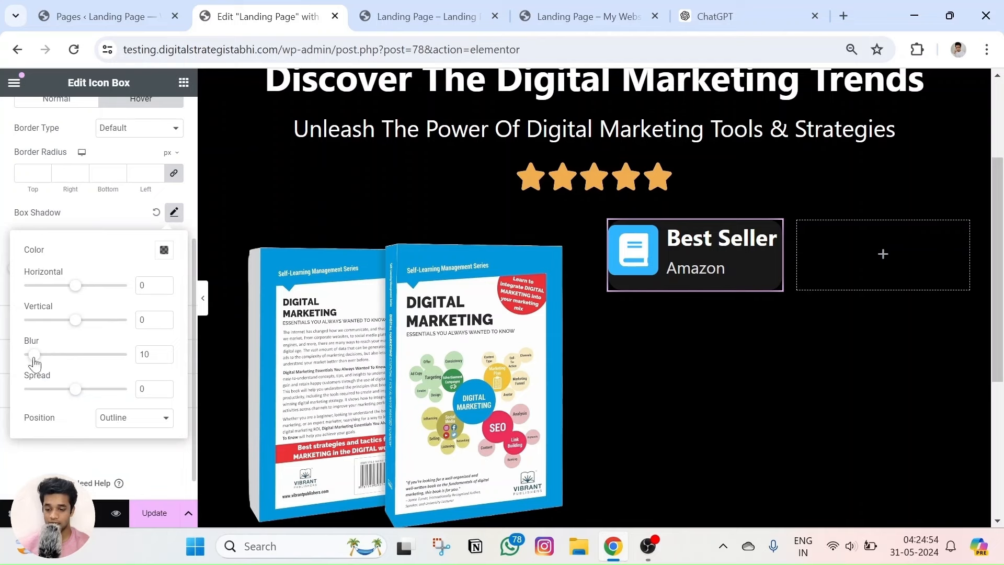
click(164, 250)
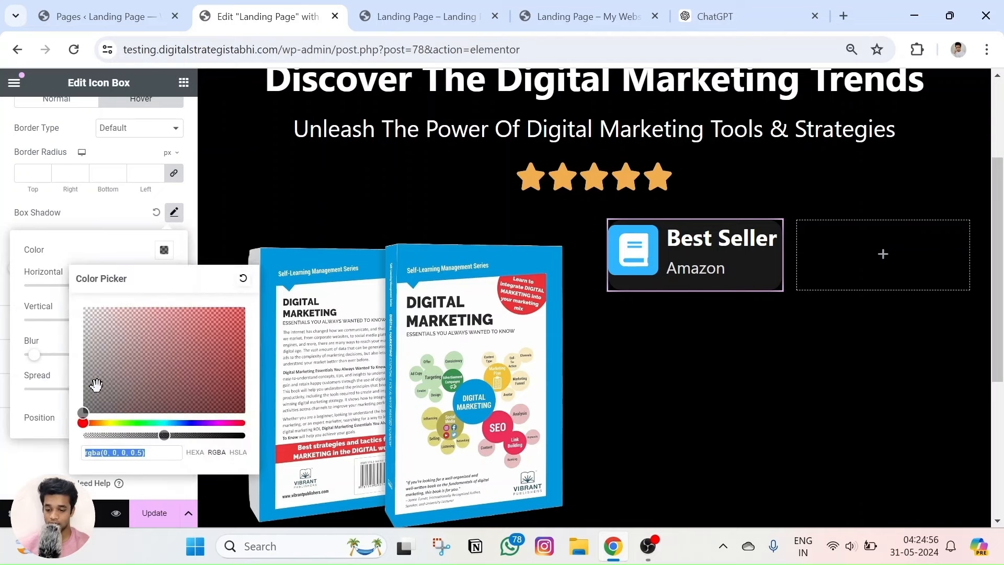
drag(166, 437, 245, 435)
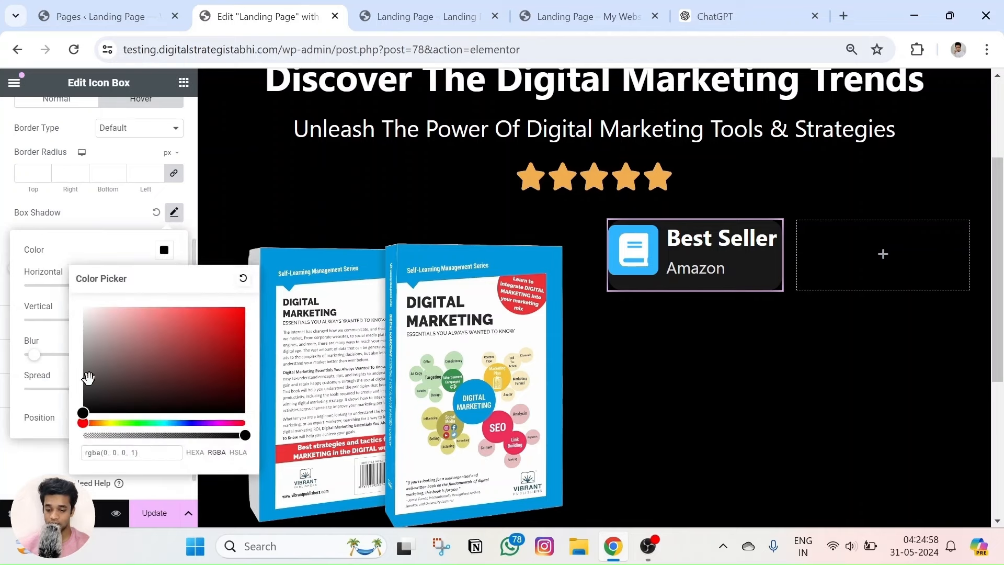
drag(88, 377, 77, 359)
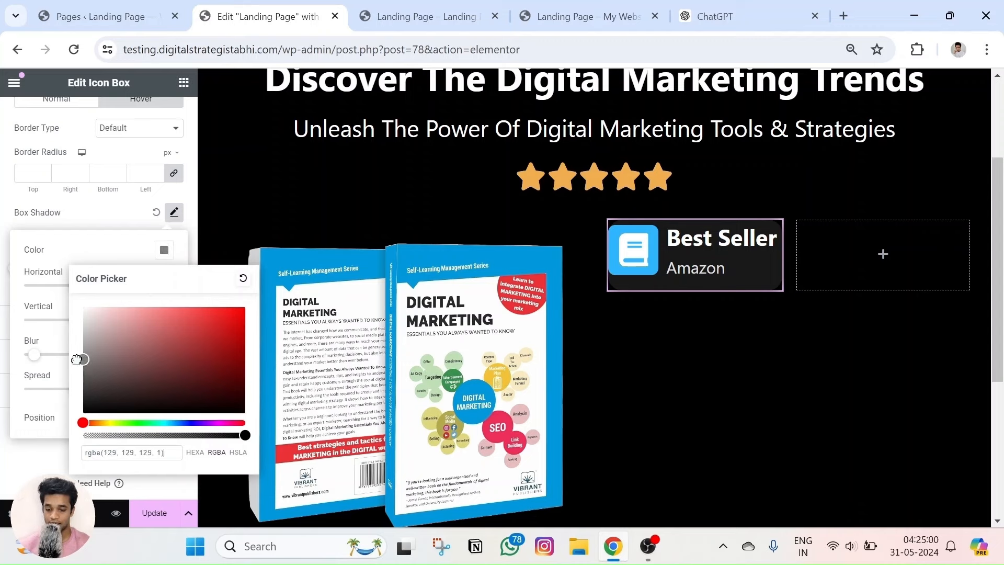
click(29, 313)
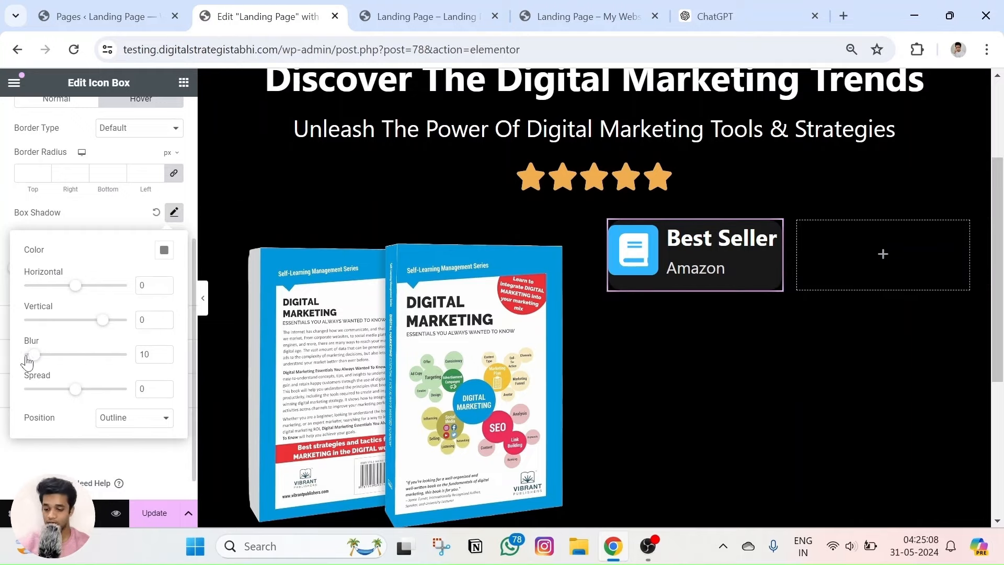
drag(59, 355, 65, 355)
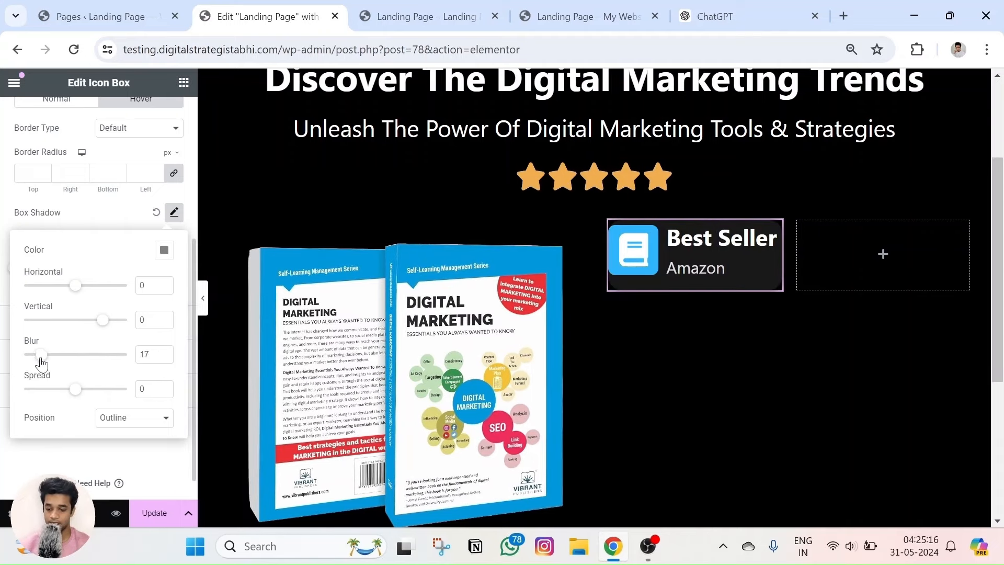
drag(41, 362, 40, 355)
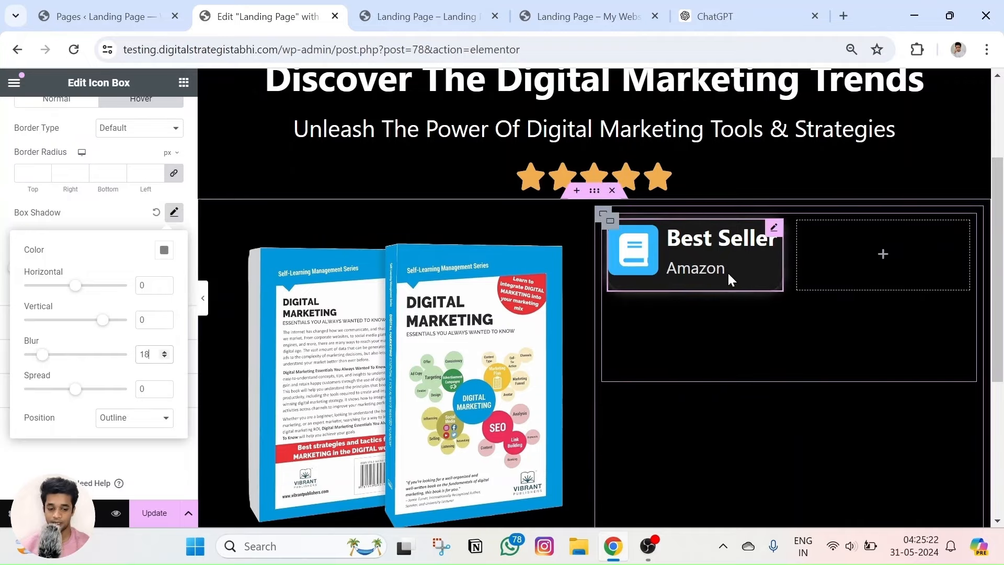
Reselect the Best Seller card and reopen its hover box shadow settings to verify them.
click(602, 212)
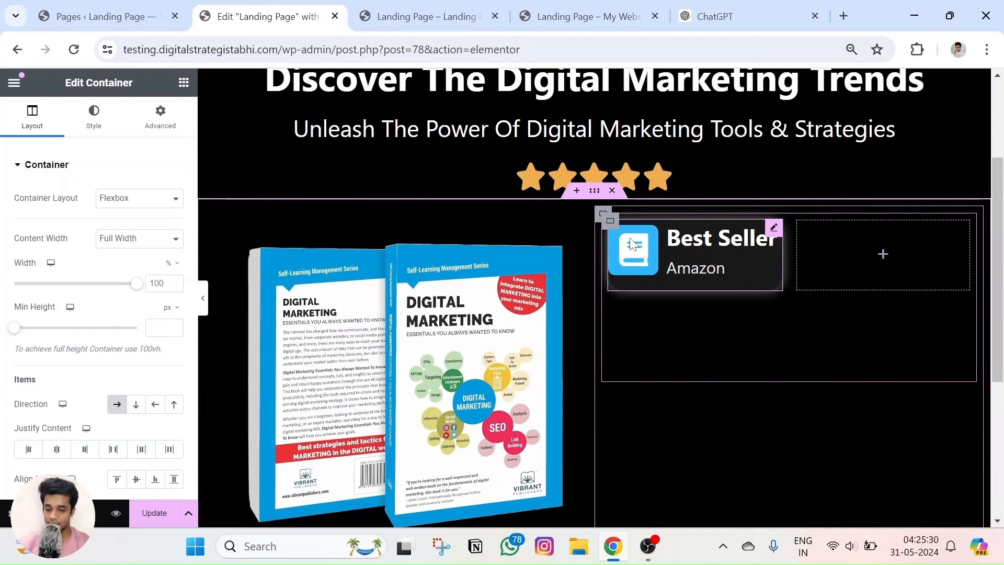
click(160, 114)
scroll(85, 269, down, 3)
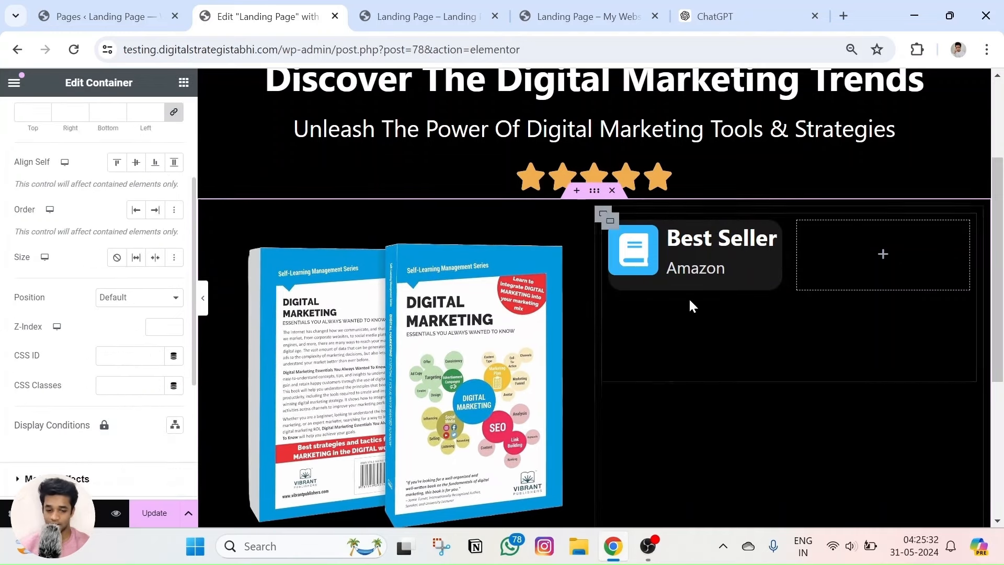
click(776, 242)
scroll(89, 321, down, 2)
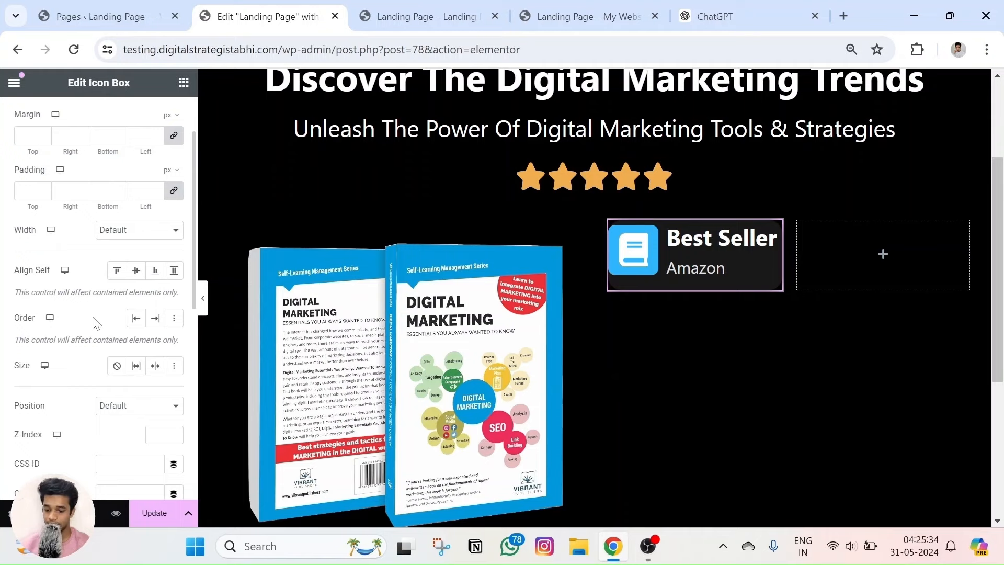
scroll(100, 337, up, 2)
scroll(78, 340, down, 8)
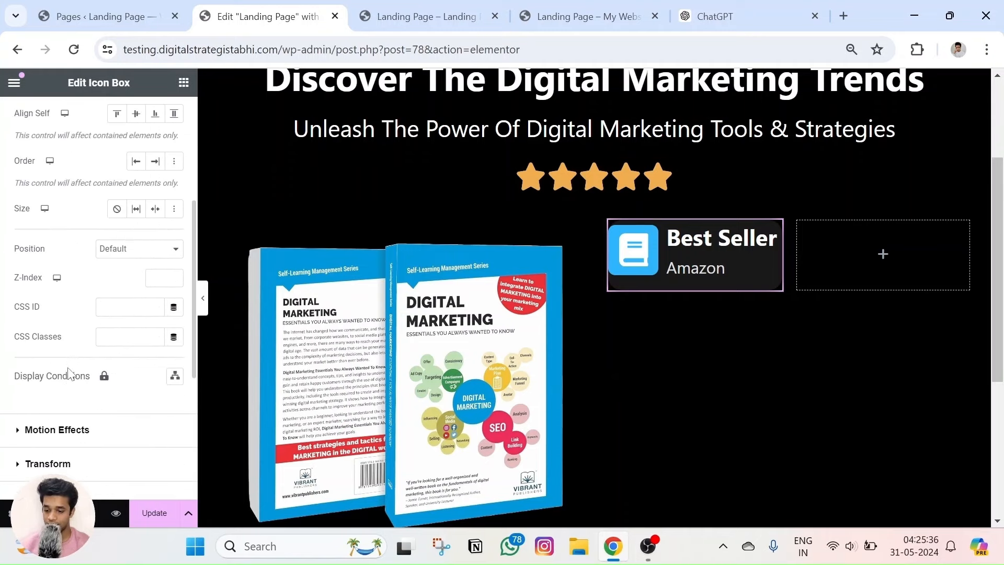
click(41, 296)
click(141, 334)
scroll(101, 298, down, 3)
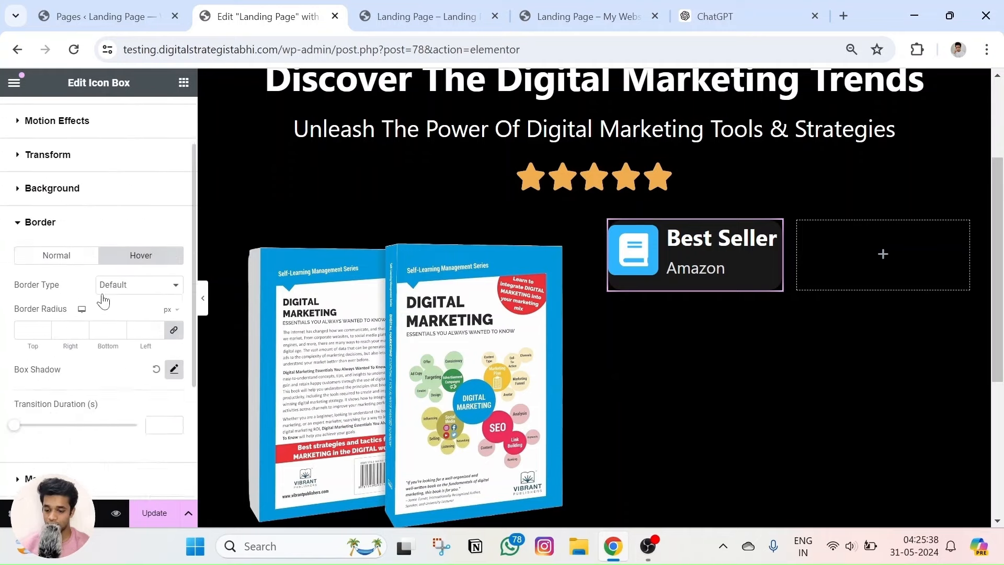
click(174, 291)
scroll(119, 370, down, 2)
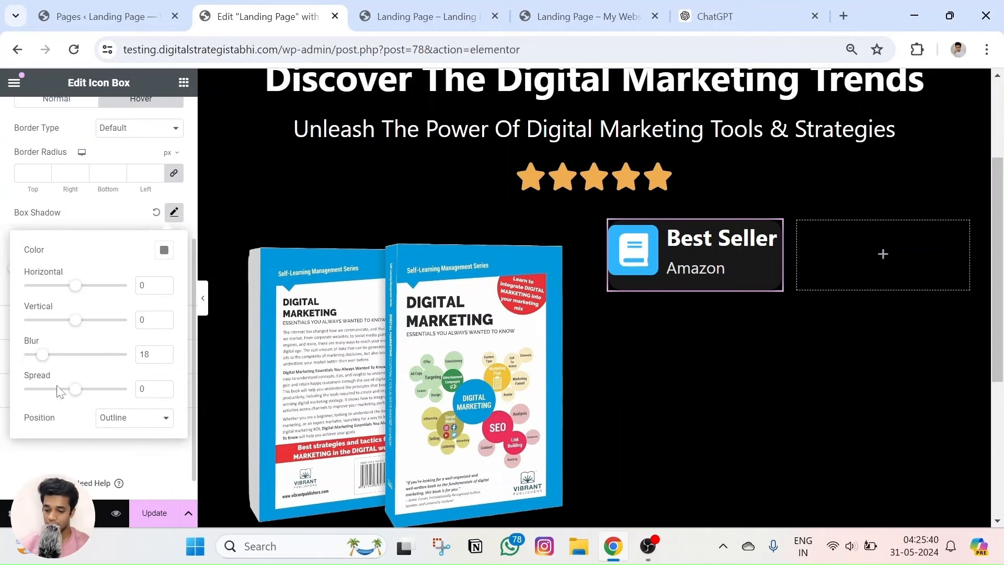
Update the page and preview it in a new tab before returning to the editor.
click(161, 513)
click(115, 513)
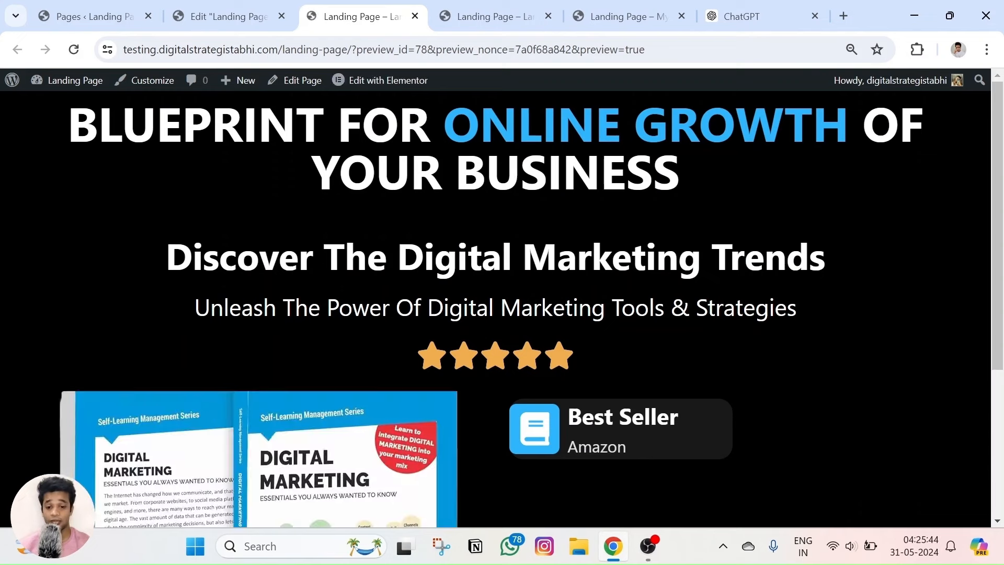
scroll(522, 202, down, 4)
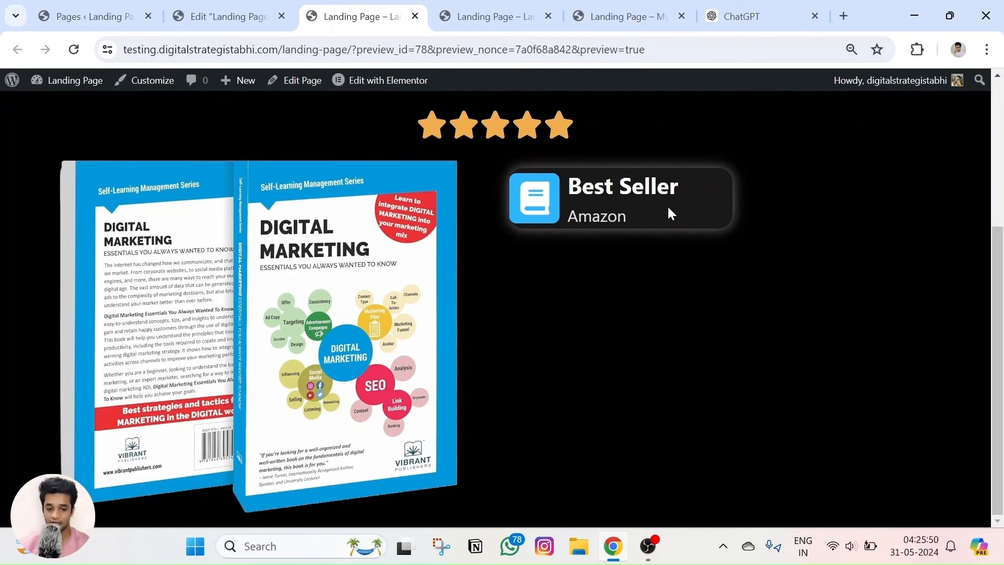
click(230, 7)
Copy the Best Seller card and paste it into the three empty grid slots.
right_click(778, 233)
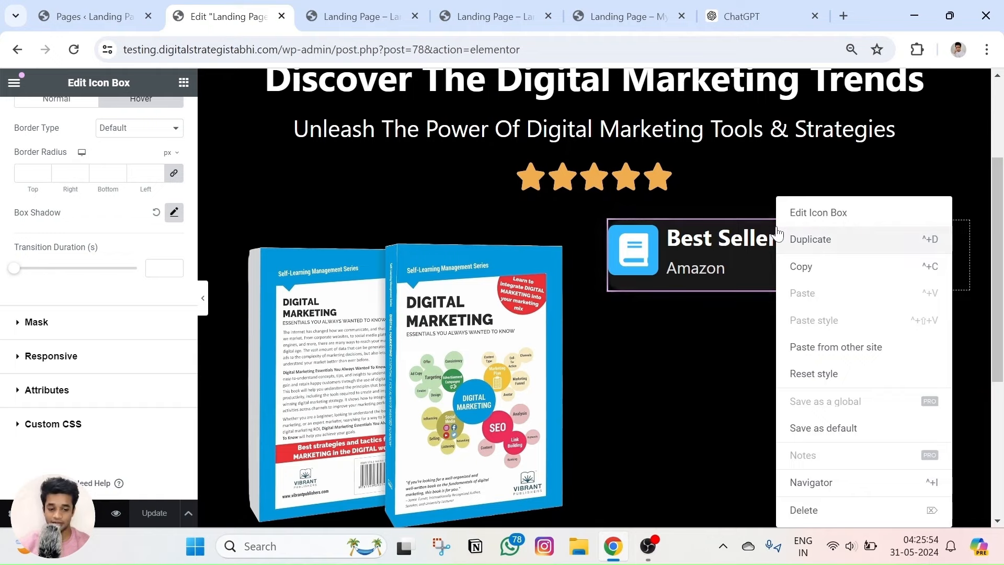
click(814, 281)
right_click(876, 263)
click(883, 269)
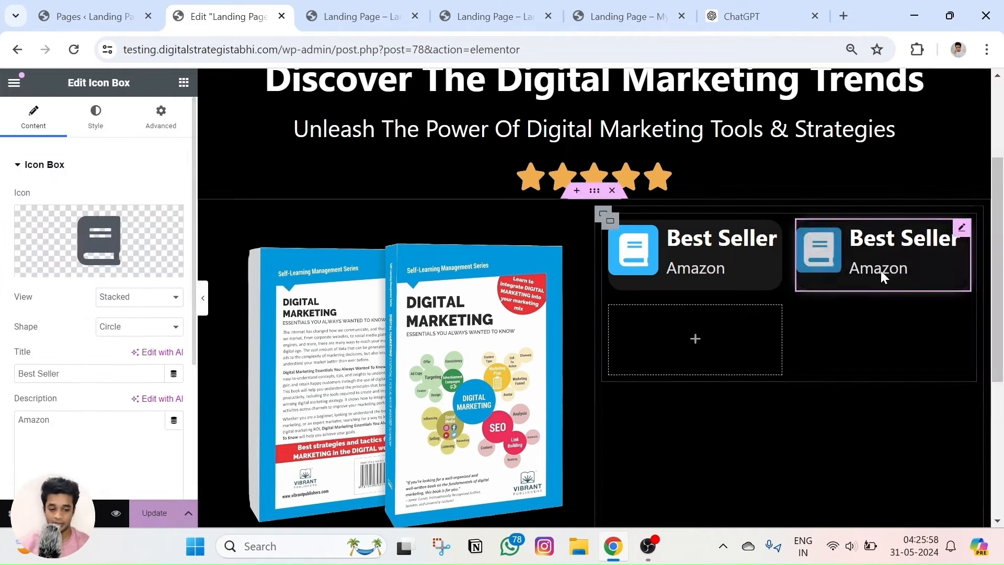
right_click(725, 345)
click(742, 265)
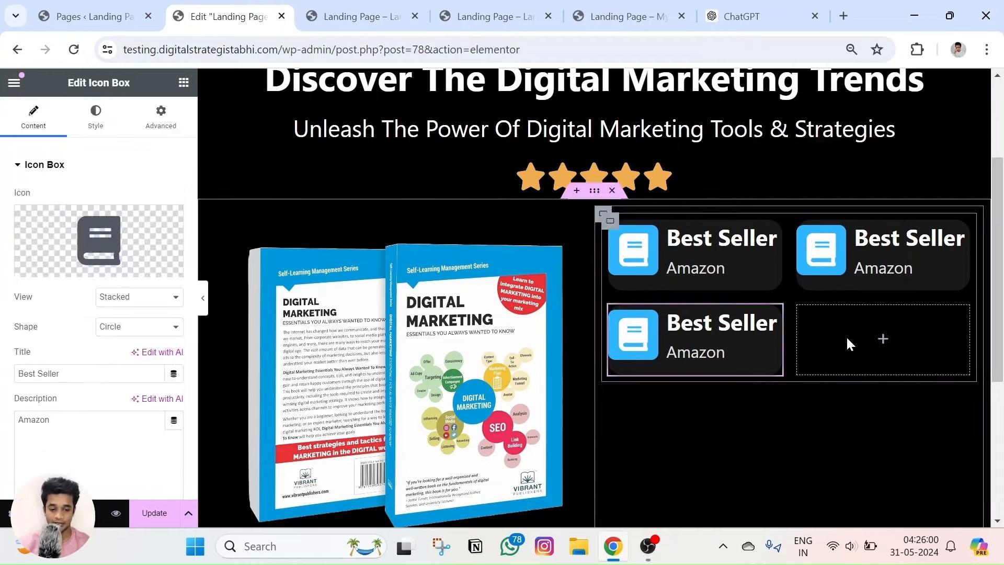
right_click(847, 338)
click(884, 264)
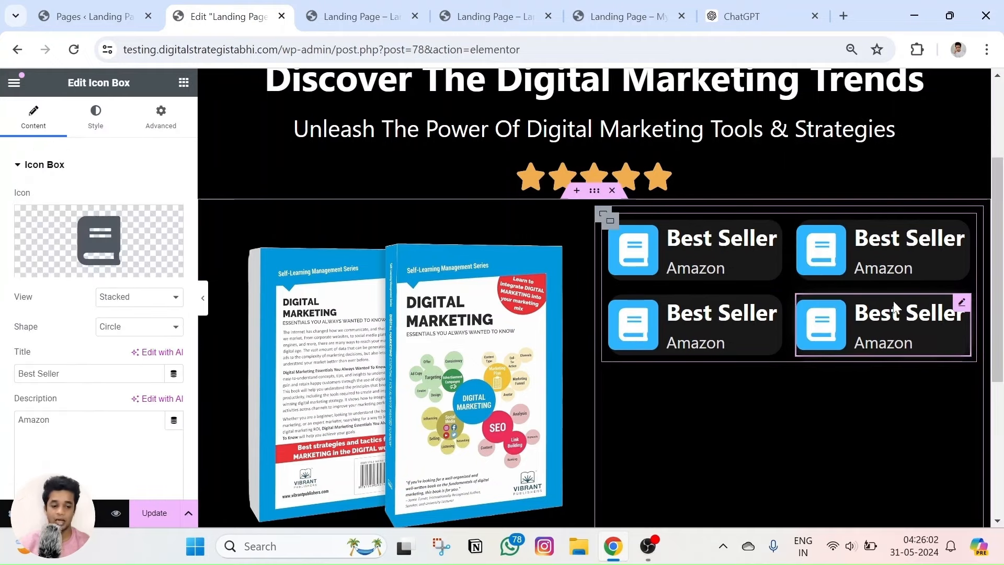
Deselect the card text and preview the updated page.
click(685, 241)
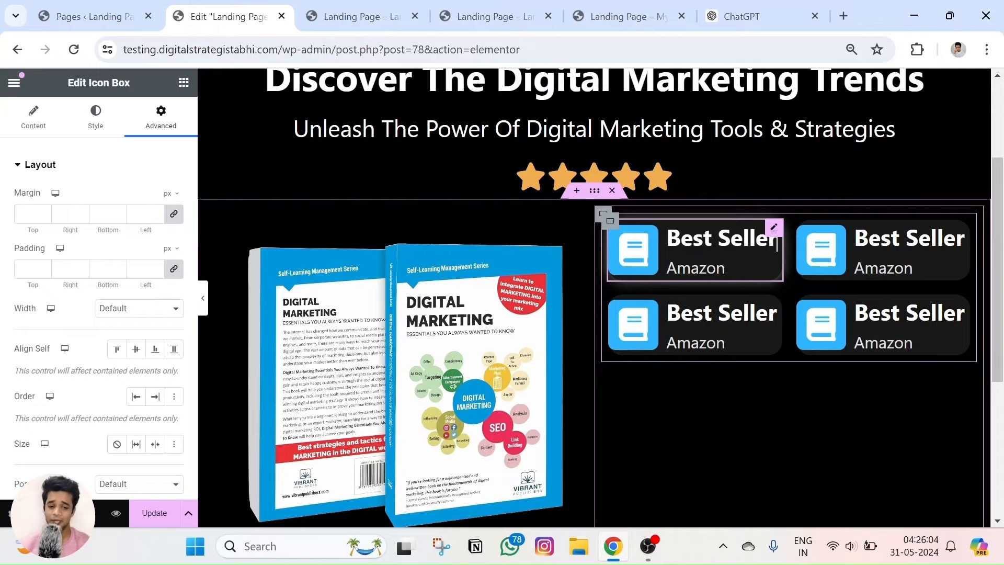
click(700, 393)
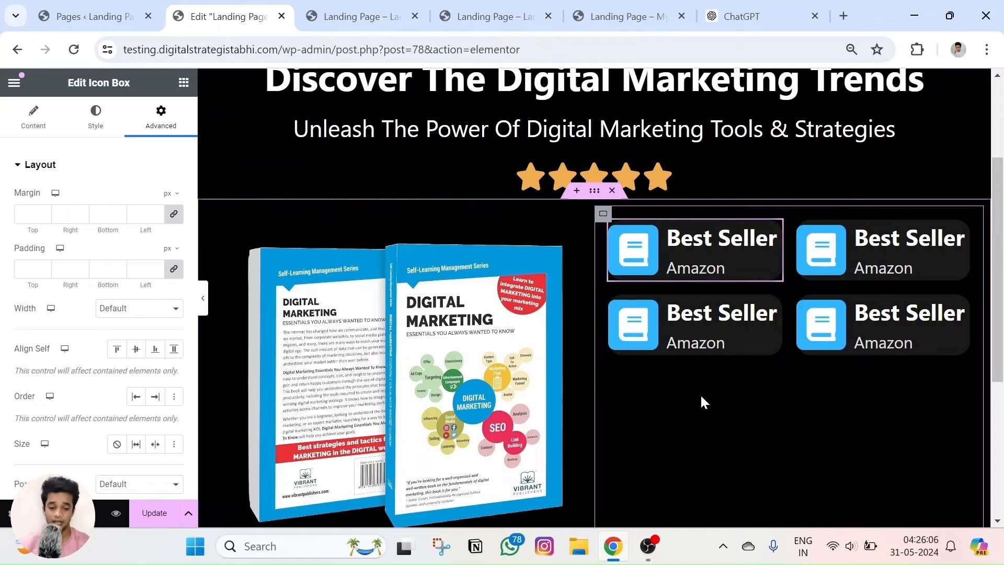
click(119, 515)
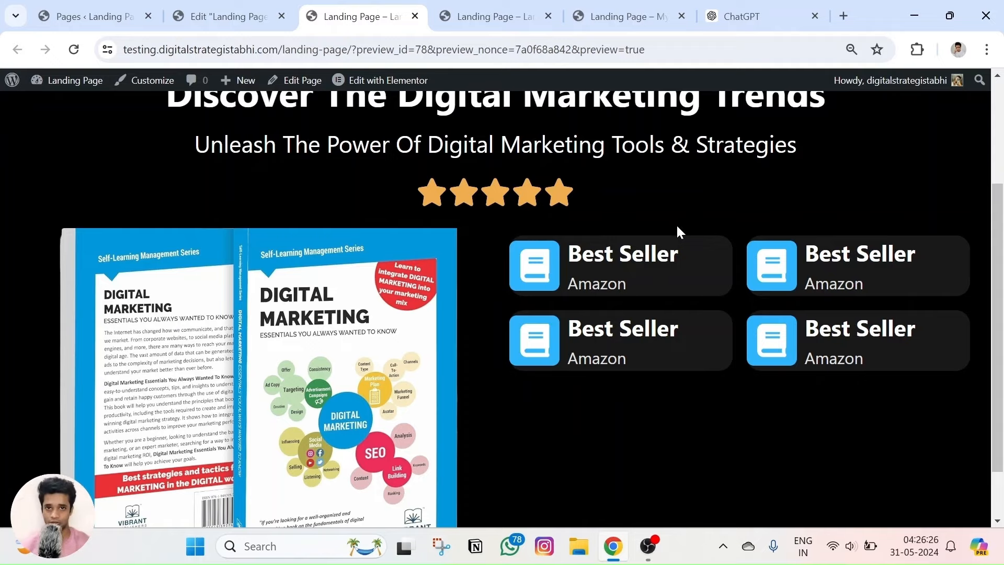
Compare the reference page's icon cards with the preview of the page being built.
click(230, 16)
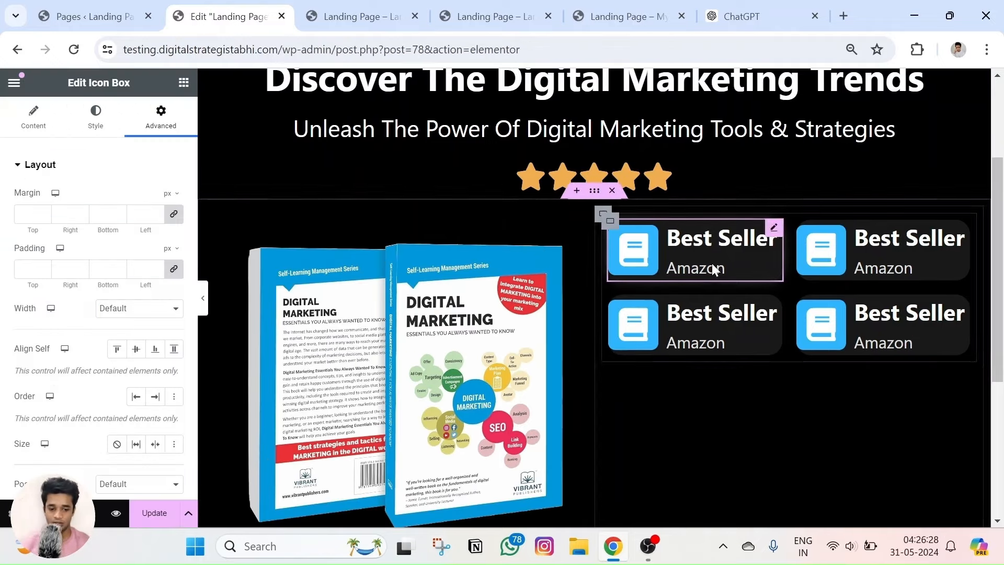
click(622, 17)
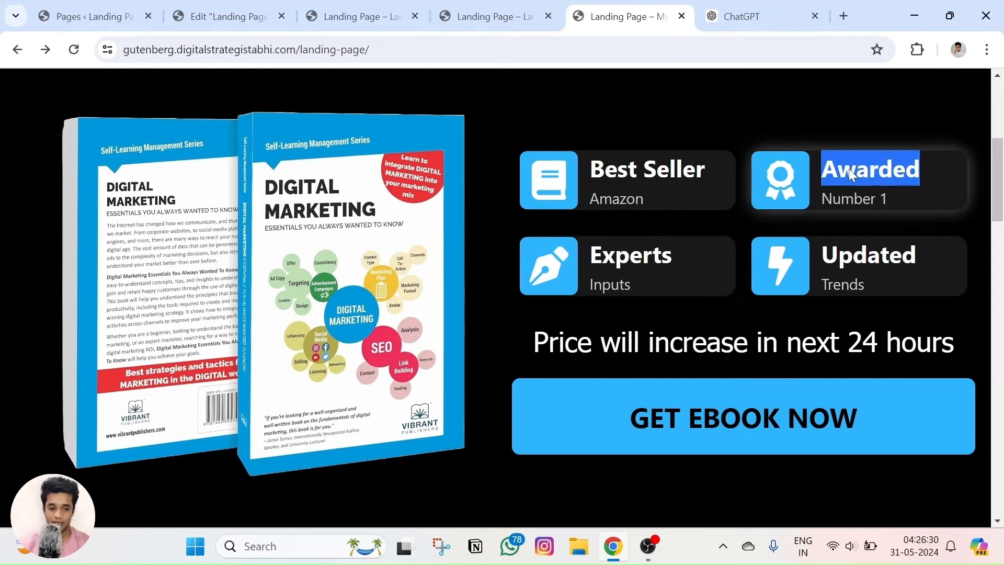
click(361, 16)
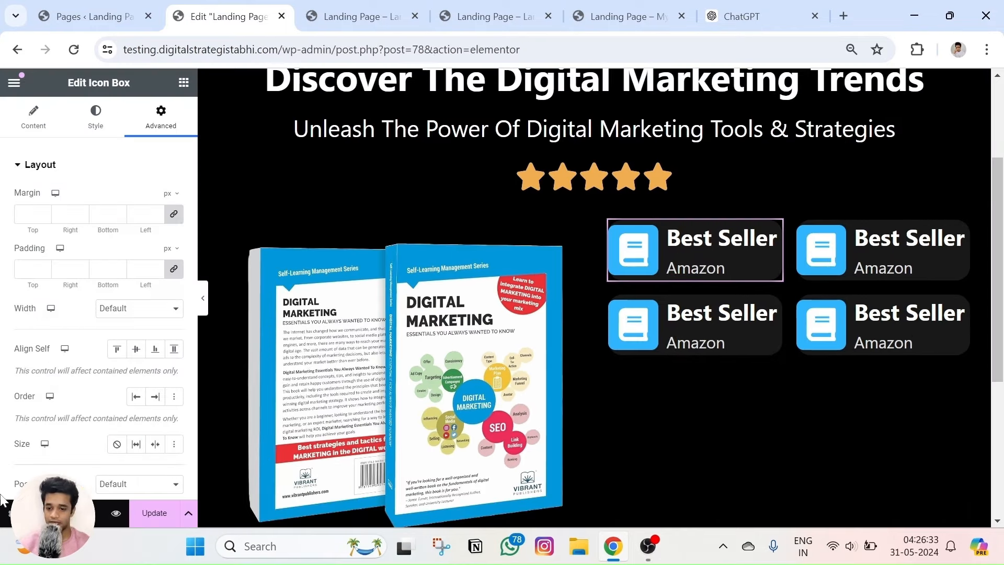
click(230, 16)
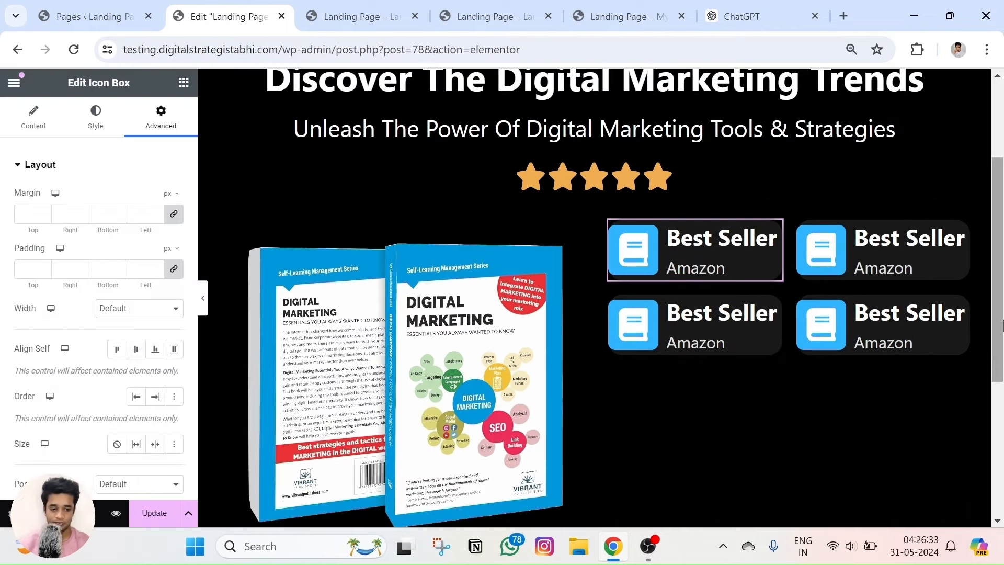
Replace the second card's Best Seller title with 'Awarded'.
triple_click(878, 242)
key(BackSpace)
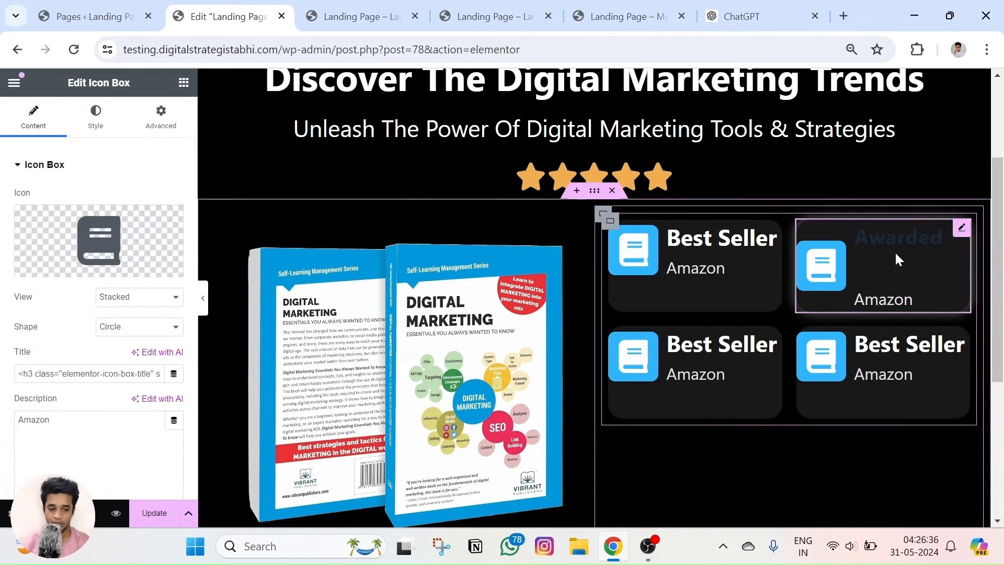
key(ctrl+z)
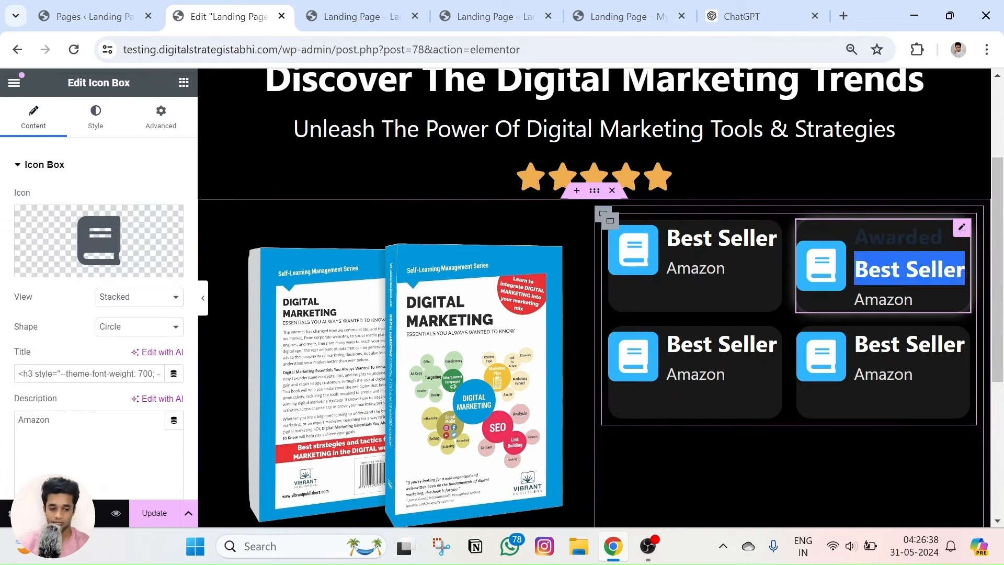
click(965, 270)
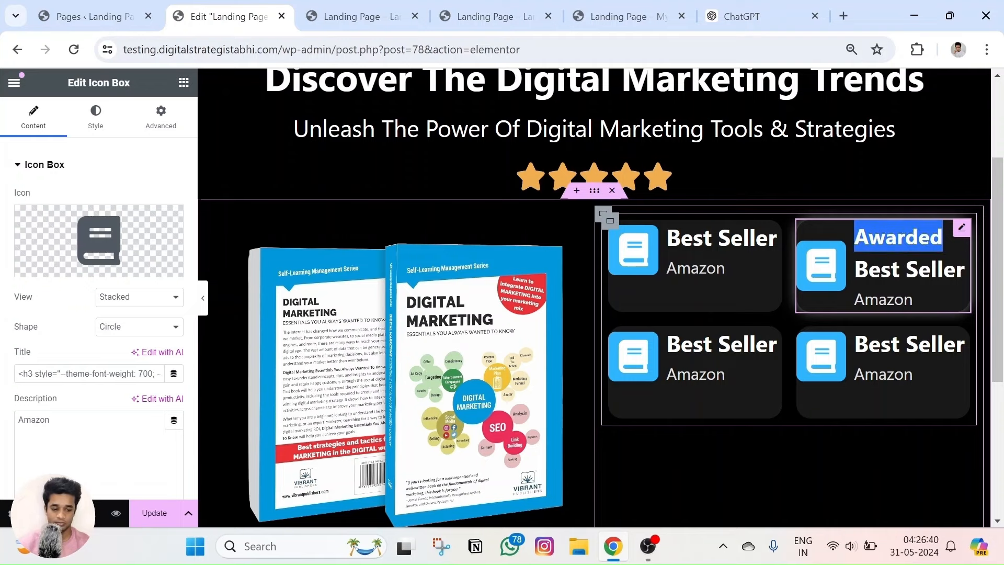
key(BackSpace)
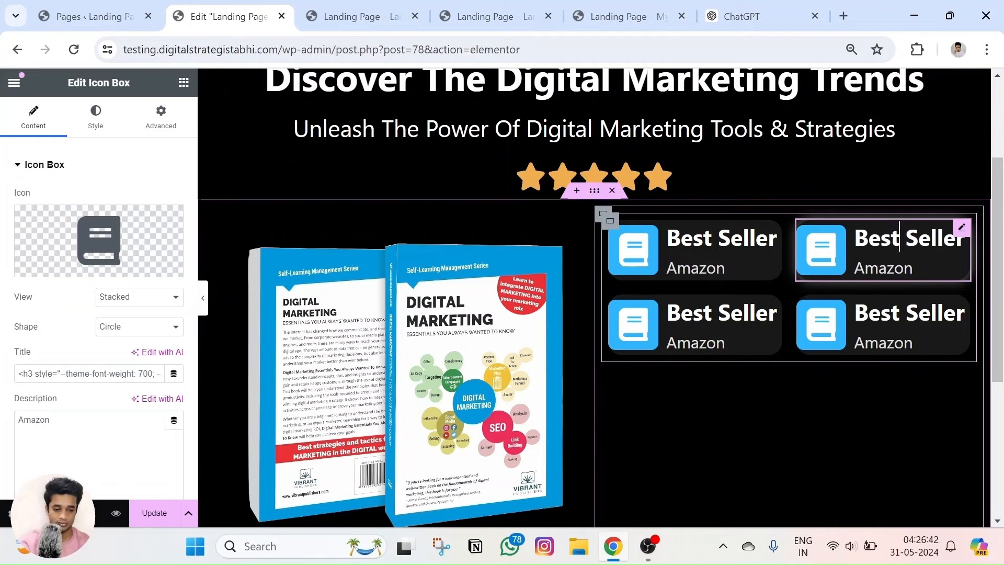
key(ctrl+a)
key(BackSpace)
key(ctrl+z)
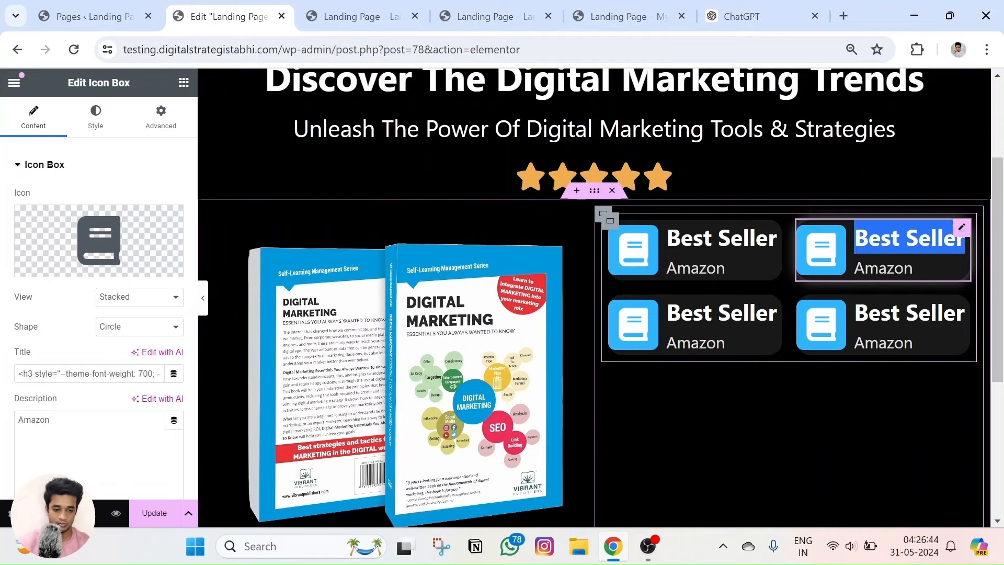
click(33, 115)
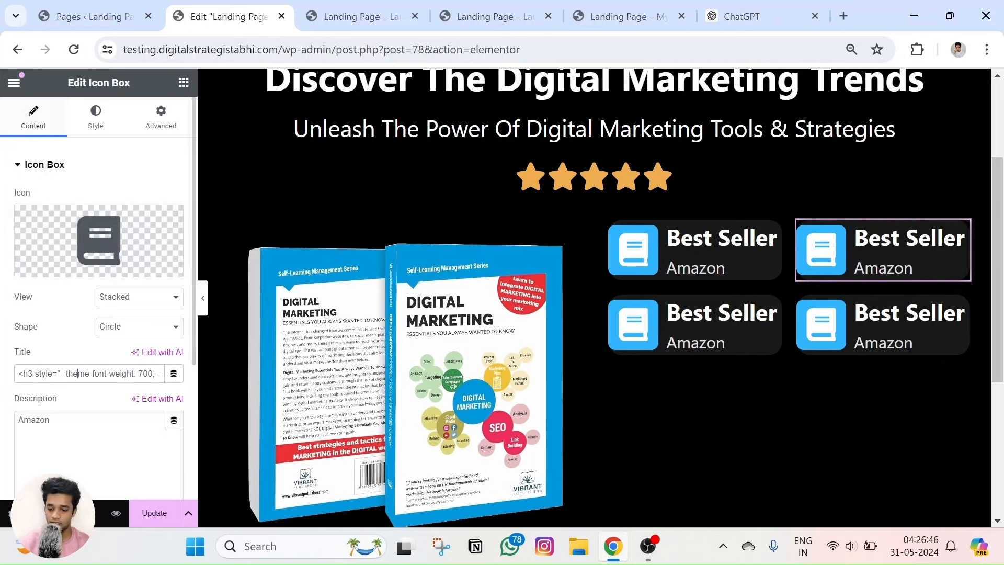
key(BackSpace)
text(Awarded)
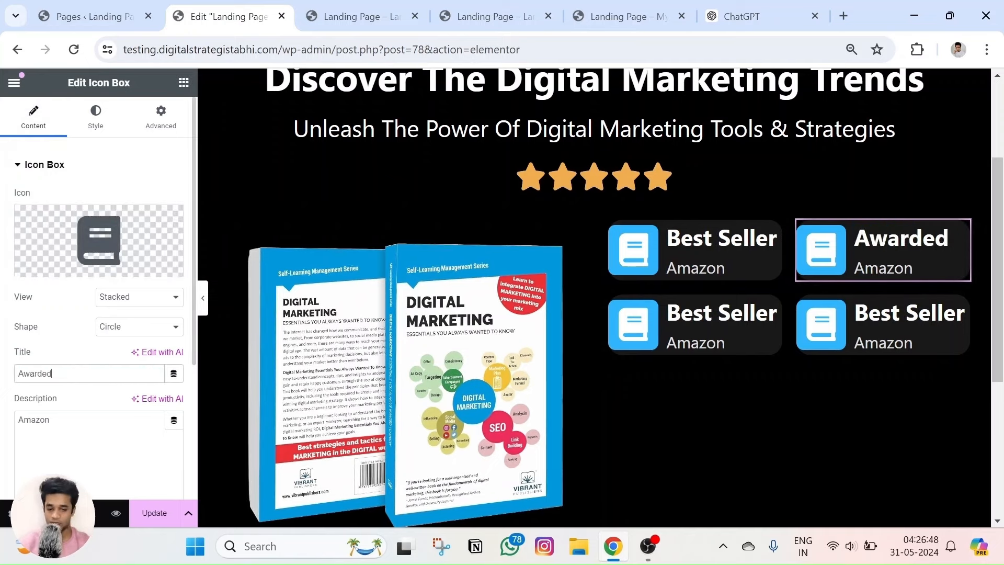
Look up the reference card's 'Number 1' description and compare pages again.
click(622, 16)
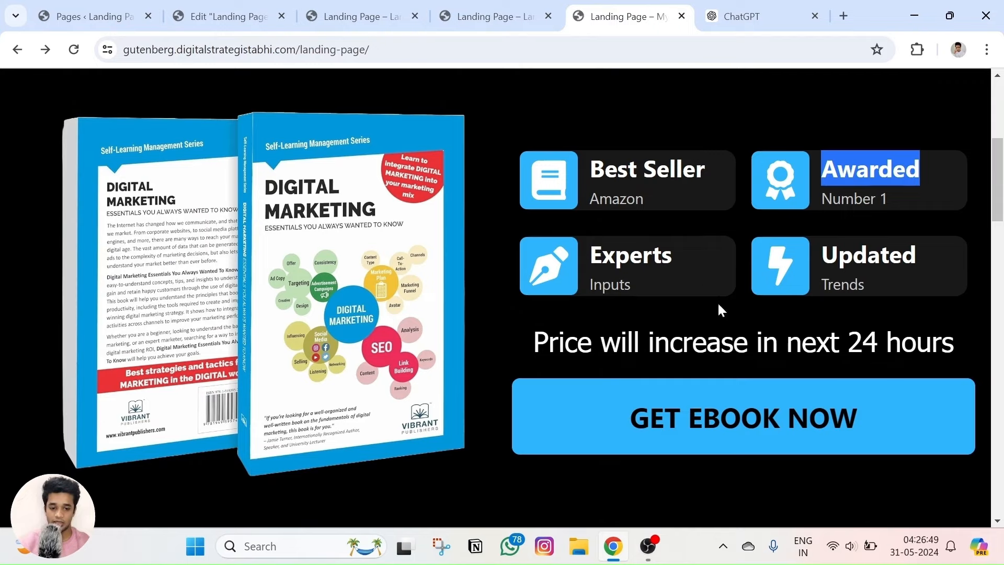
triple_click(845, 204)
click(225, 16)
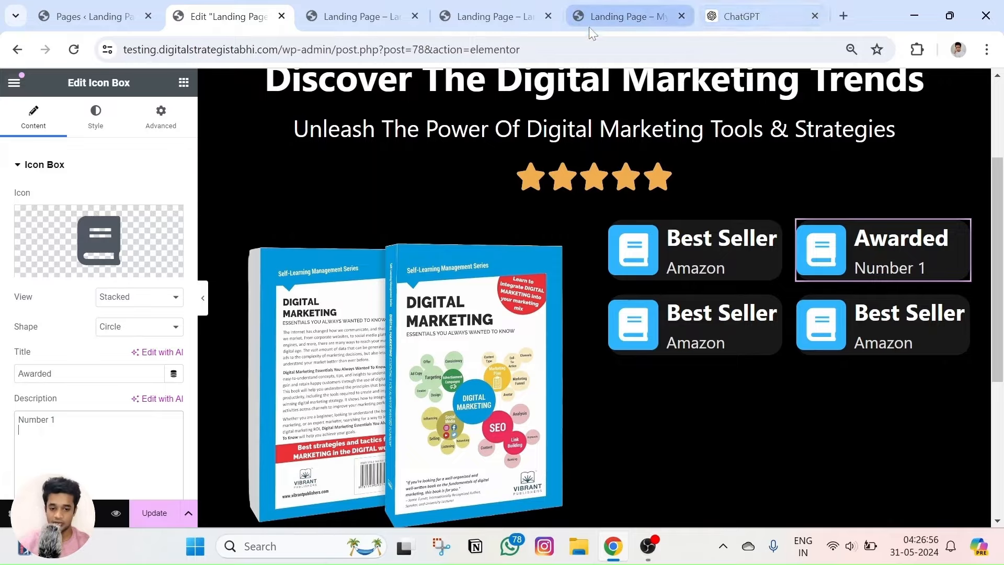
click(640, 7)
click(361, 16)
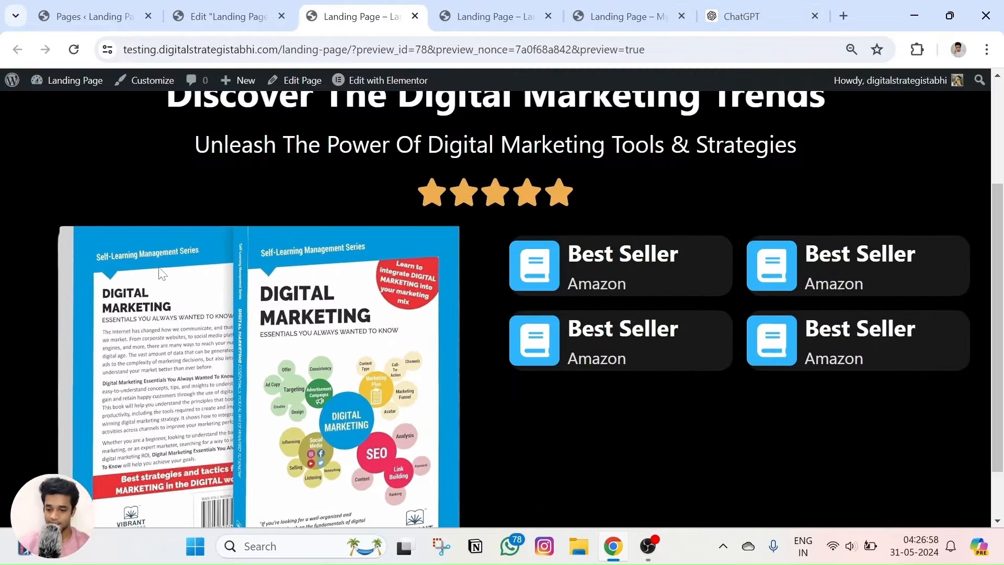
Open the Awarded card's icon library and try searches for 'meda', 'rankl' and 'firs'.
click(201, 6)
click(95, 265)
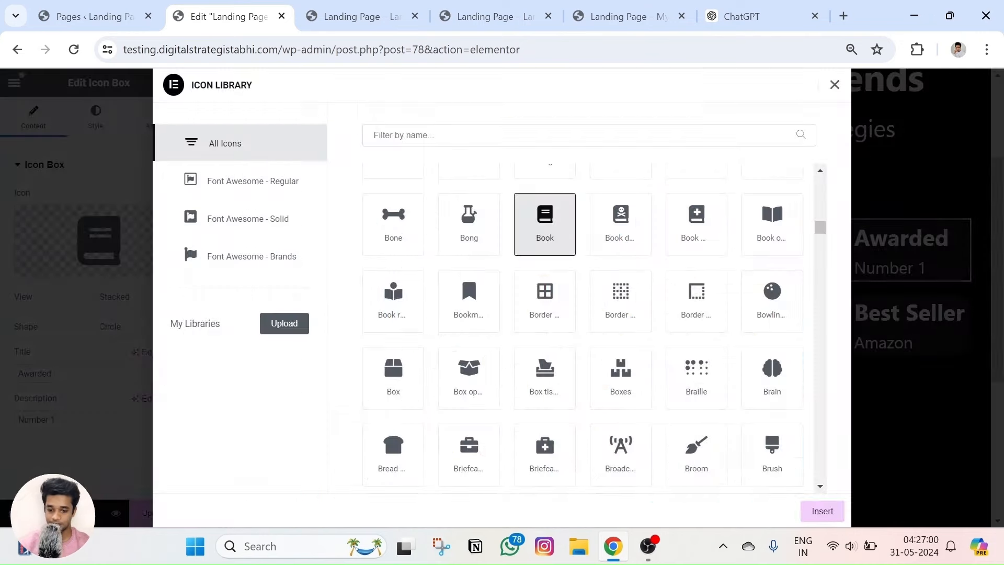
text(med)
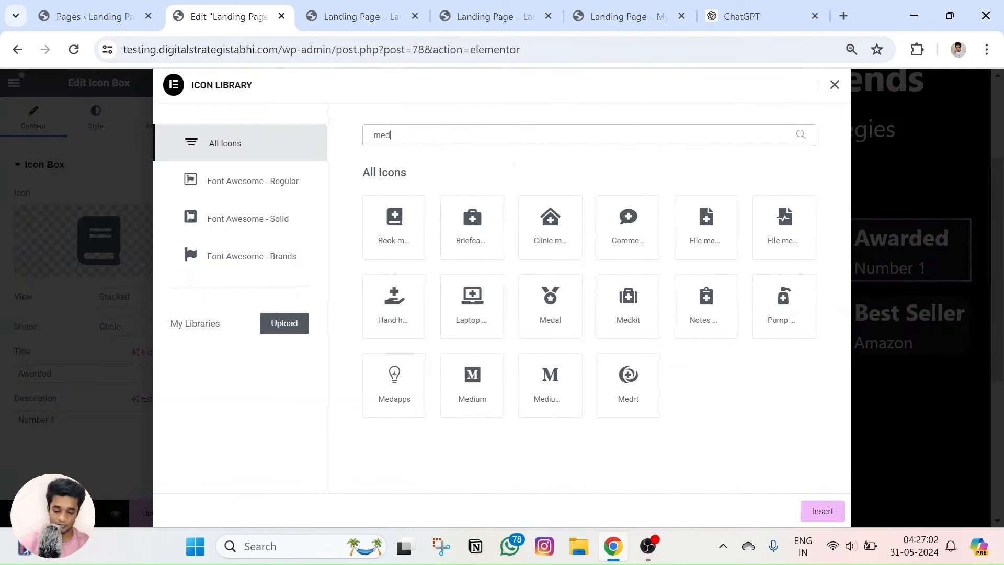
text(a)
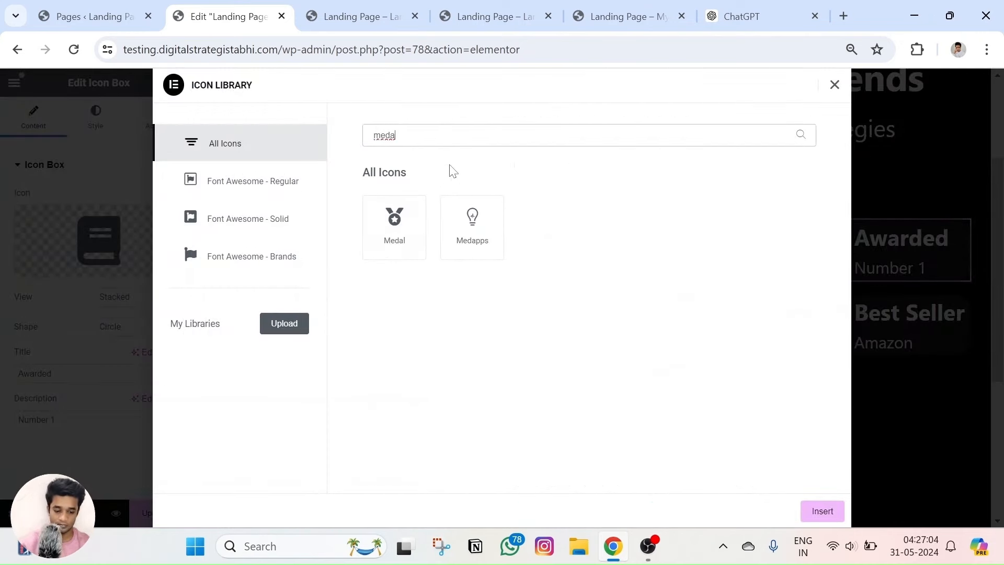
key(BackSpace)
key(BackSpace)
key(BackSpace)
key(BackSpace)
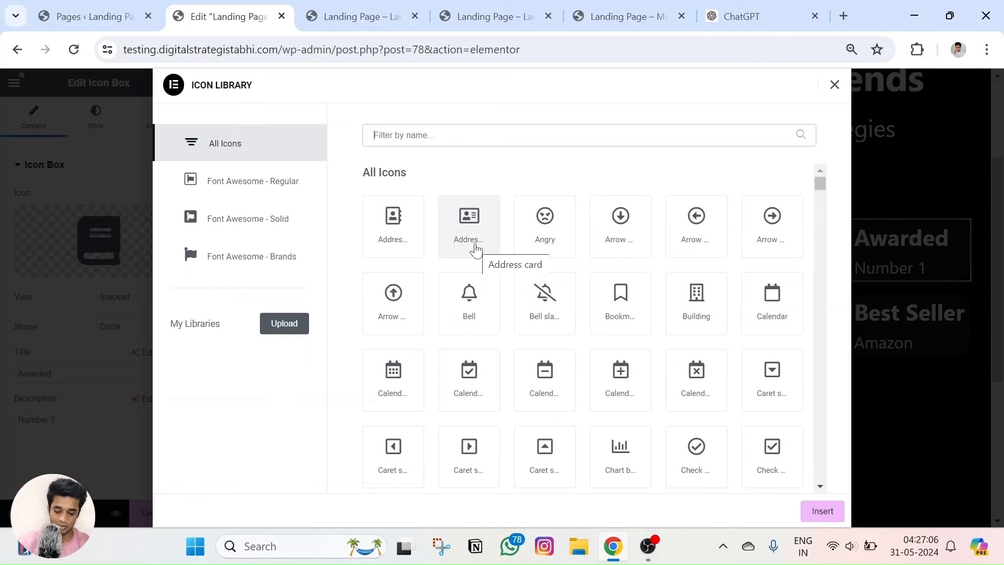
text(rankl)
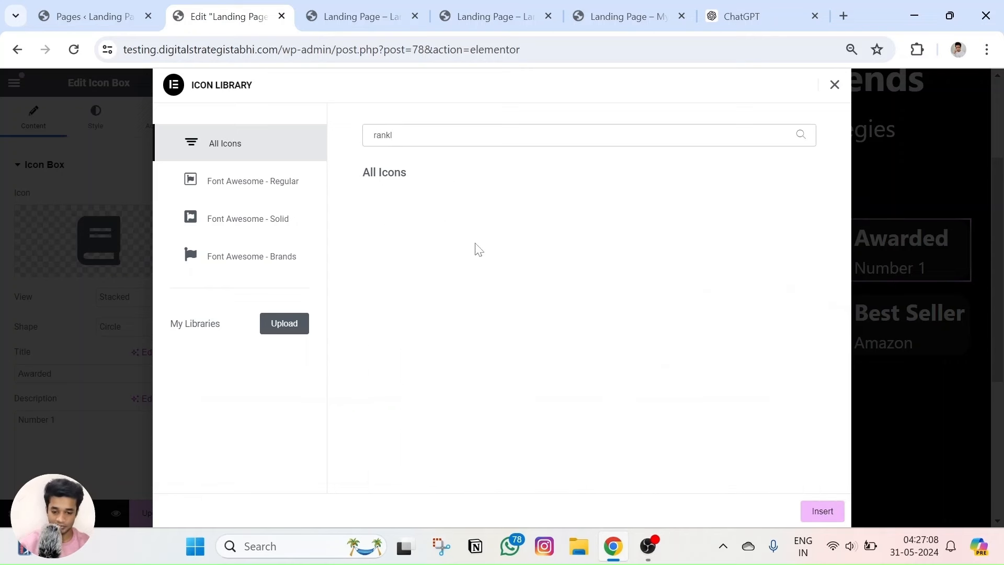
key(BackSpace)
key(BackSpace)
key(BackSpace)
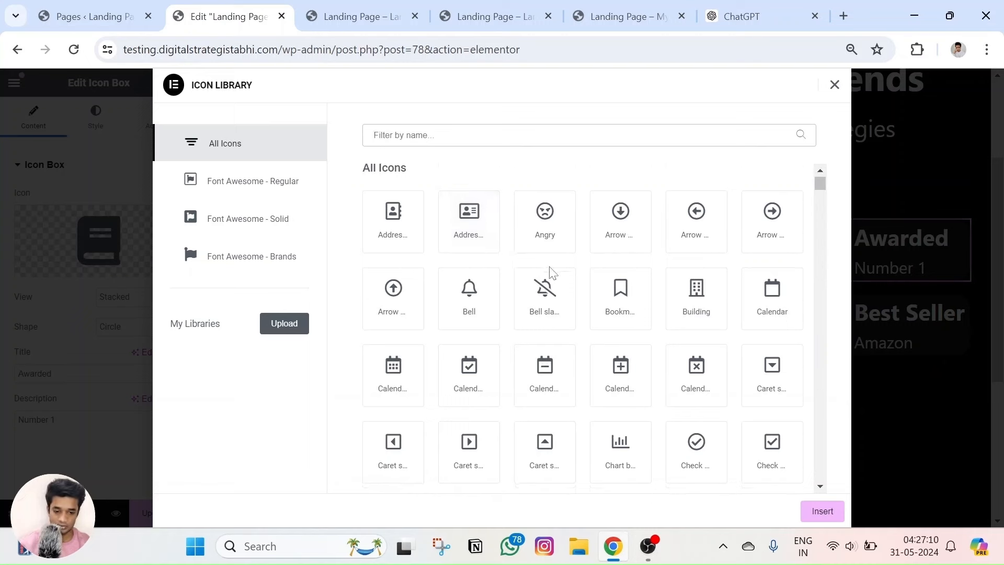
scroll(549, 270, down, 5)
scroll(549, 272, down, 1)
text(first)
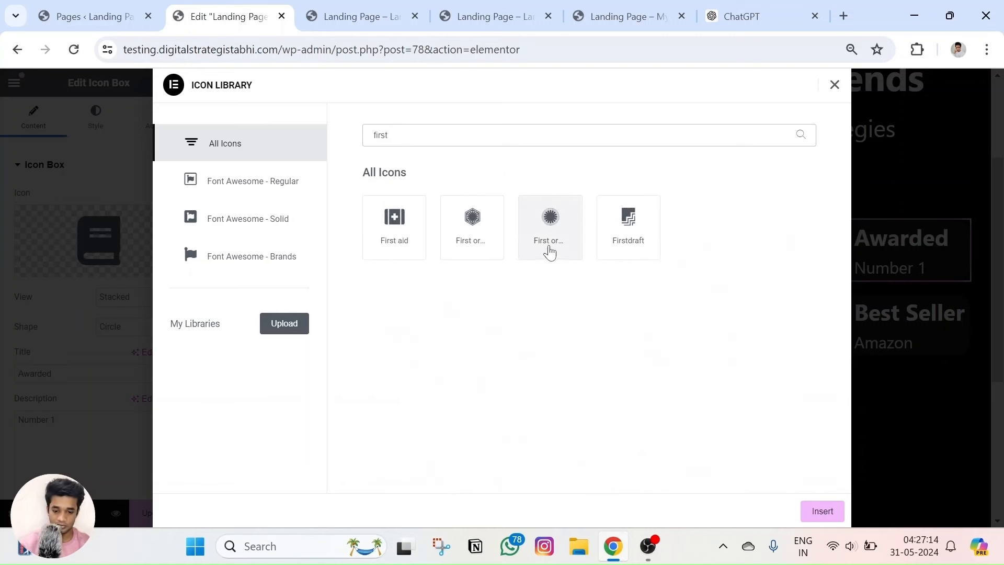
key(BackSpace)
key(BackSpace)
key(BackSpace)
key(BackSpace)
key(BackSpace)
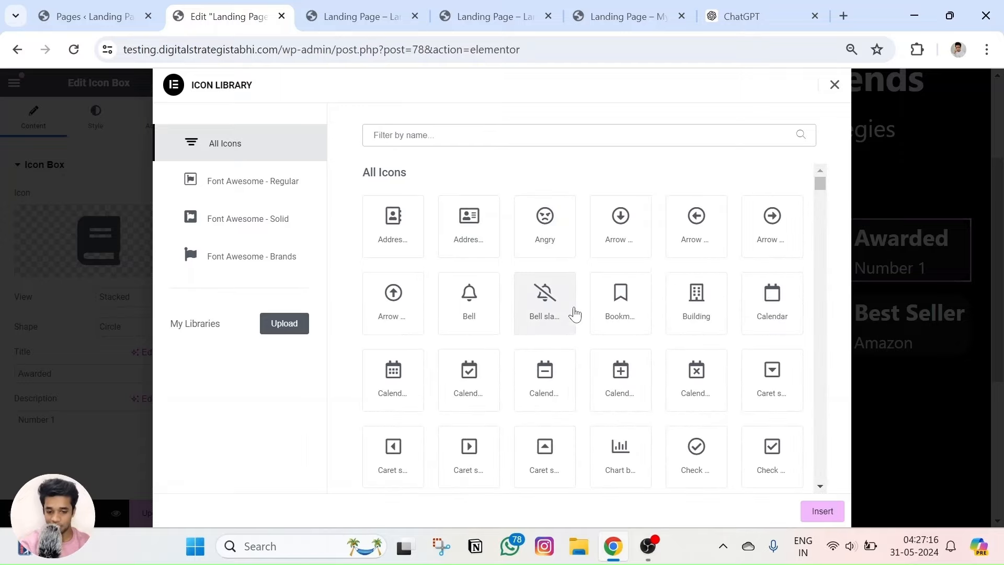
Search the icon library for 'award' and insert the Award icon on the card.
scroll(575, 314, down, 20)
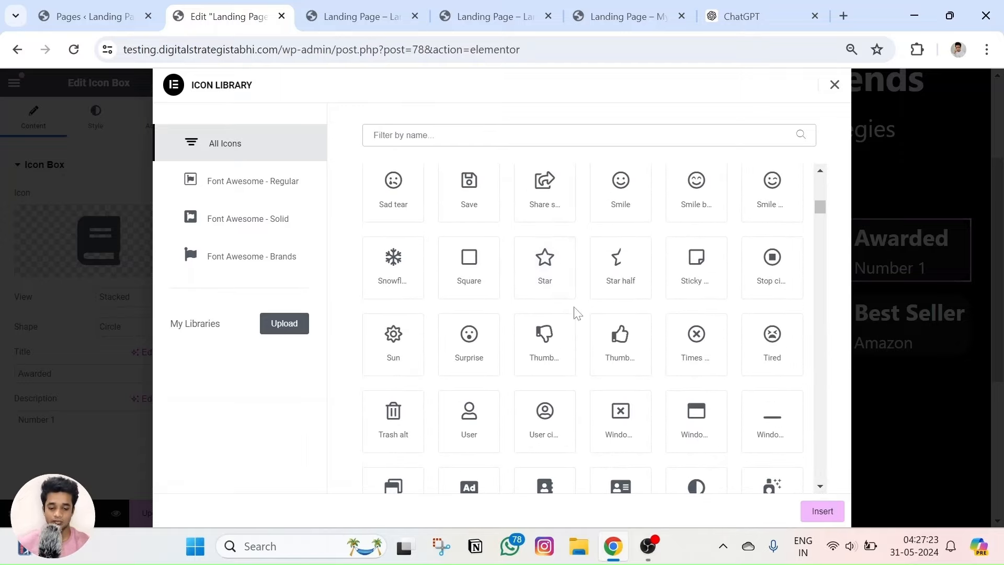
scroll(575, 314, down, 20)
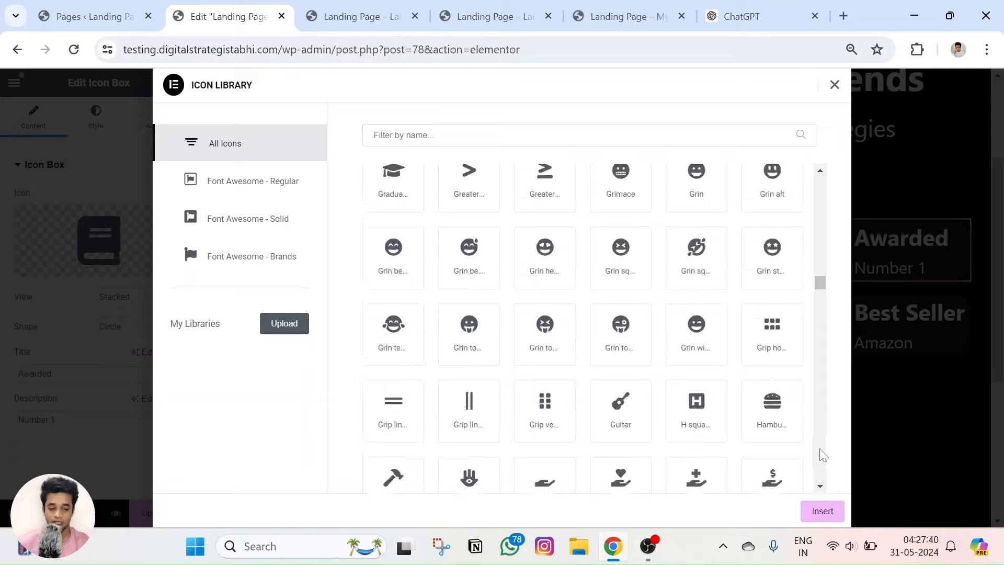
scroll(607, 399, down, 20)
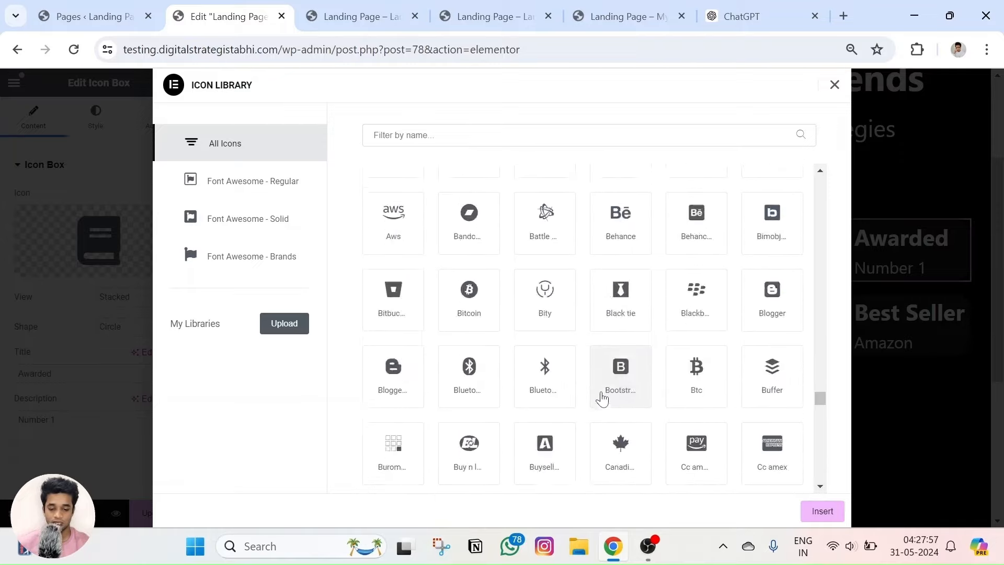
scroll(607, 386, down, 10)
click(538, 131)
text(award)
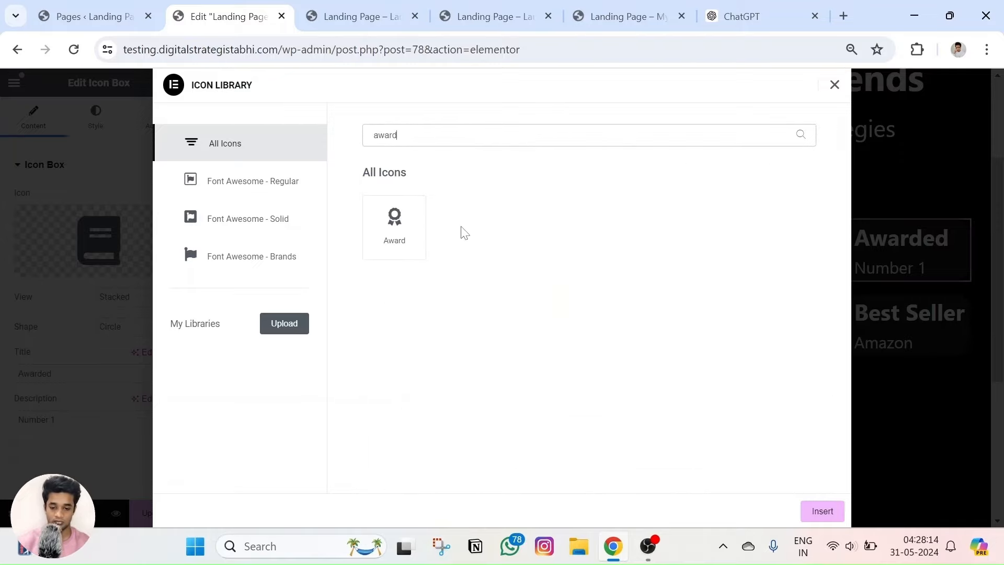
click(391, 238)
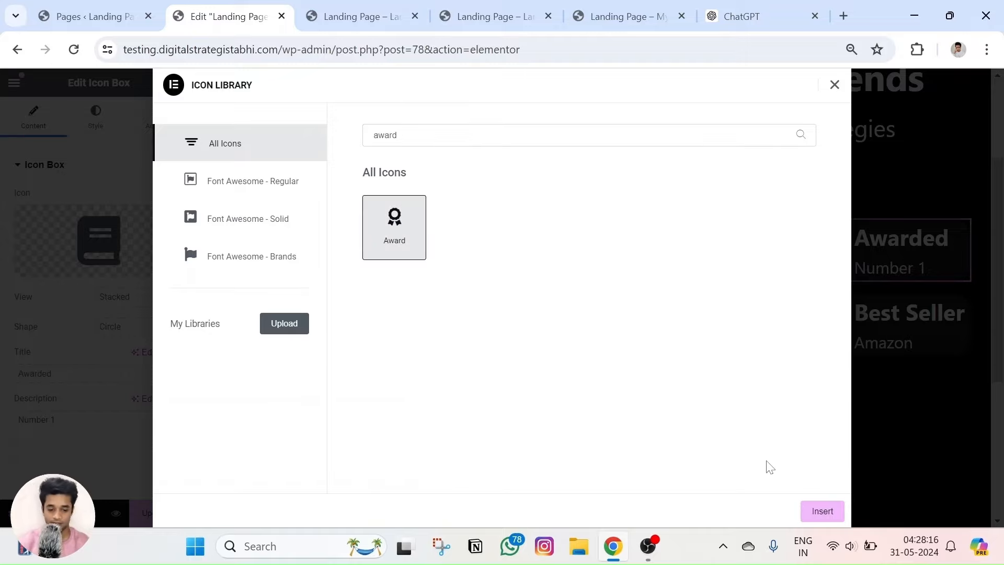
click(808, 516)
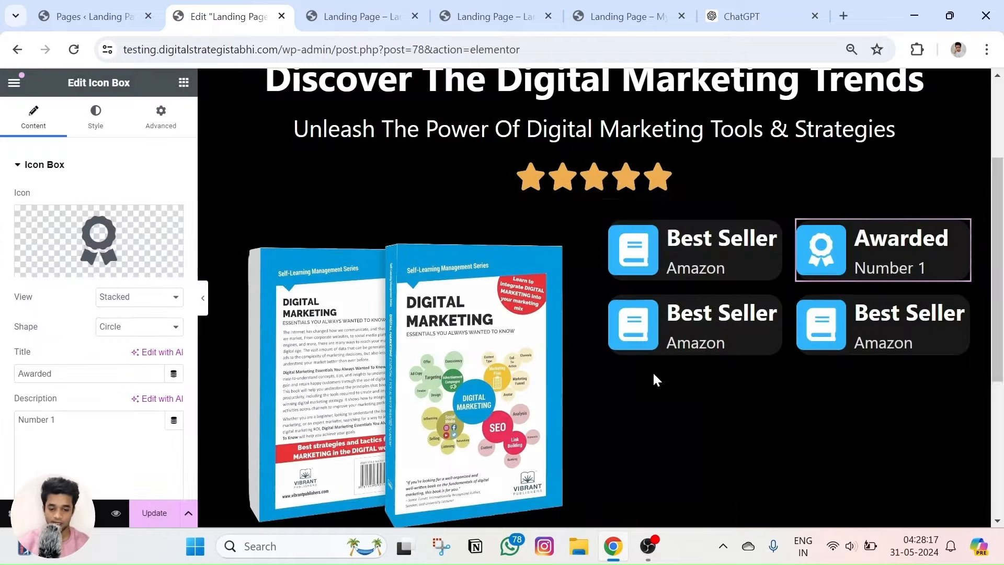
click(599, 7)
Check the reference page's third card, titled Experts with the Inputs description.
double_click(611, 259)
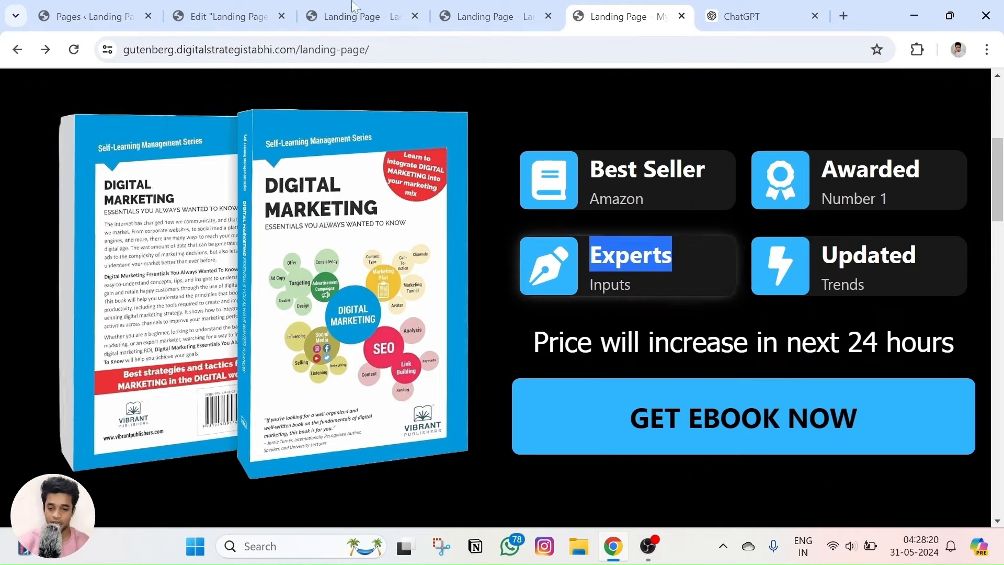
click(225, 16)
click(696, 326)
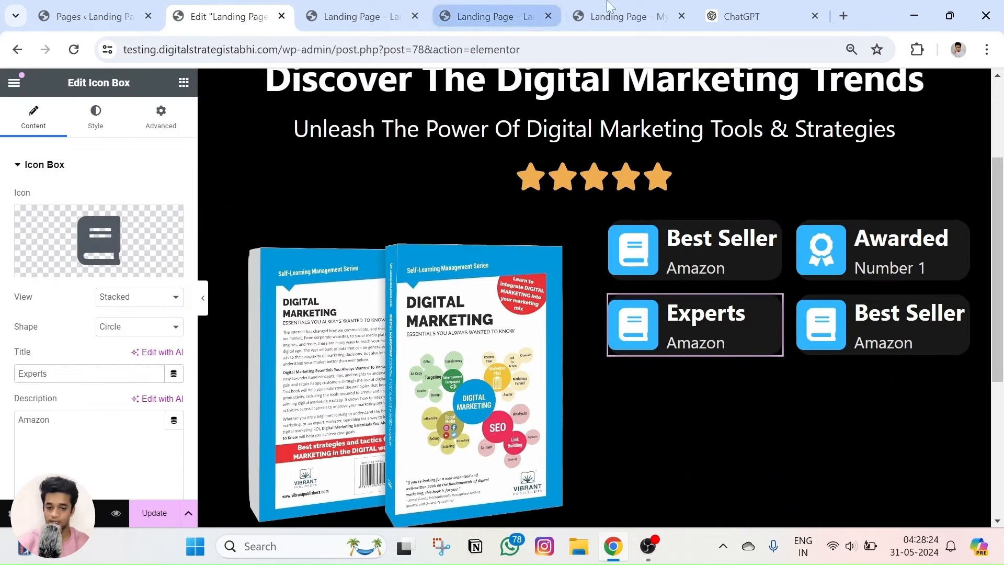
click(620, 16)
double_click(609, 284)
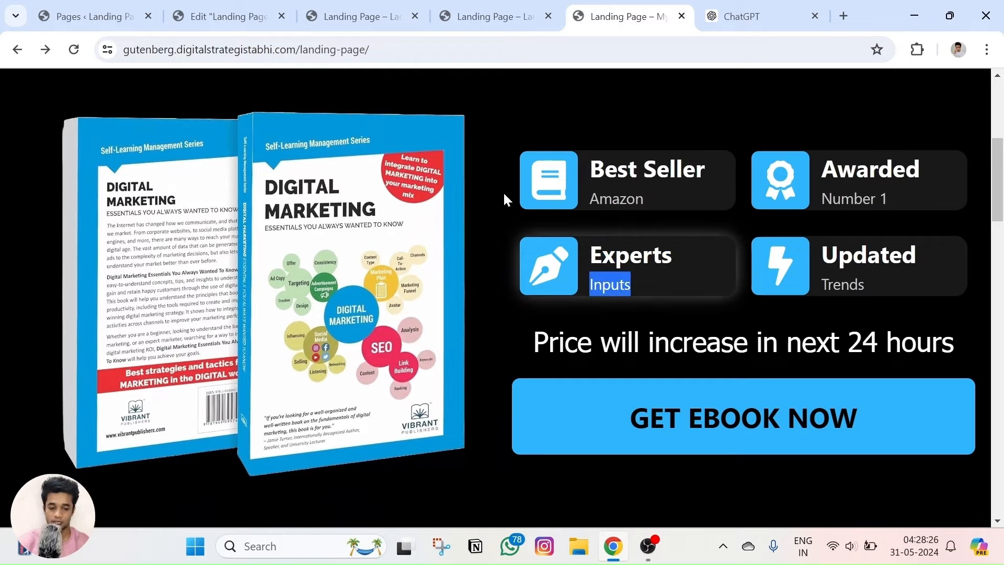
click(225, 16)
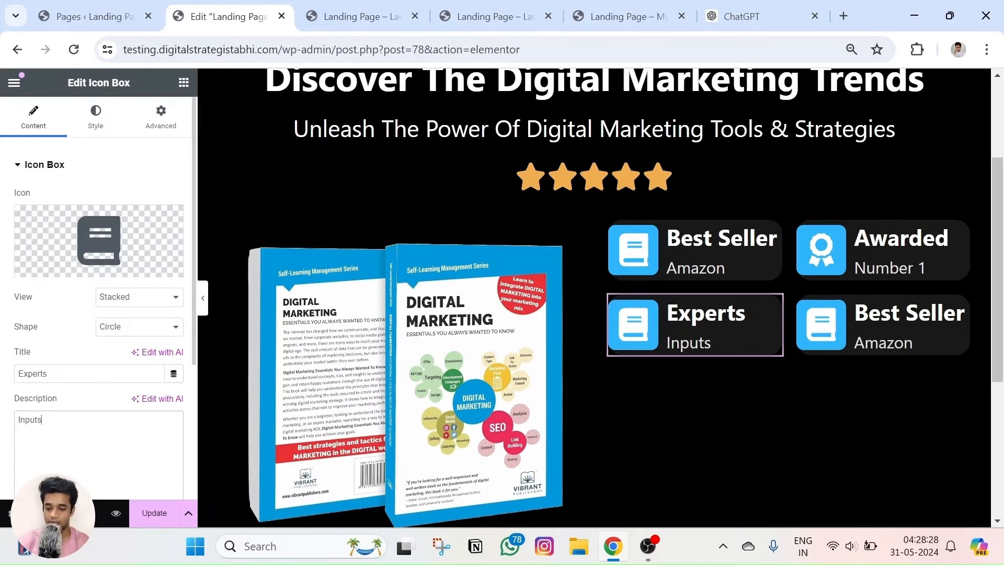
click(638, 8)
click(209, 14)
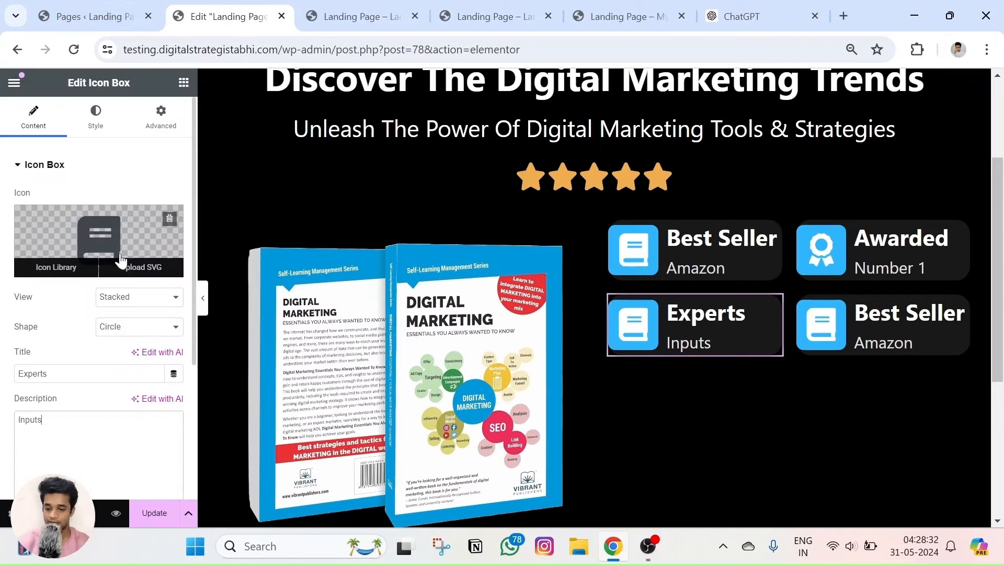
Replace the Experts card's book icon with Pen nib, found by searching 'pen'.
click(120, 254)
text(pen)
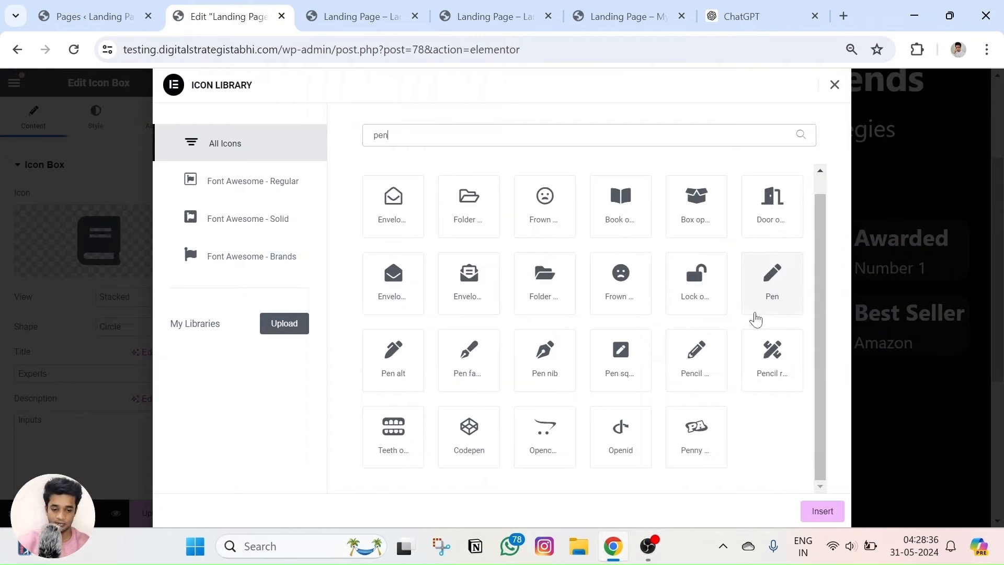
click(532, 367)
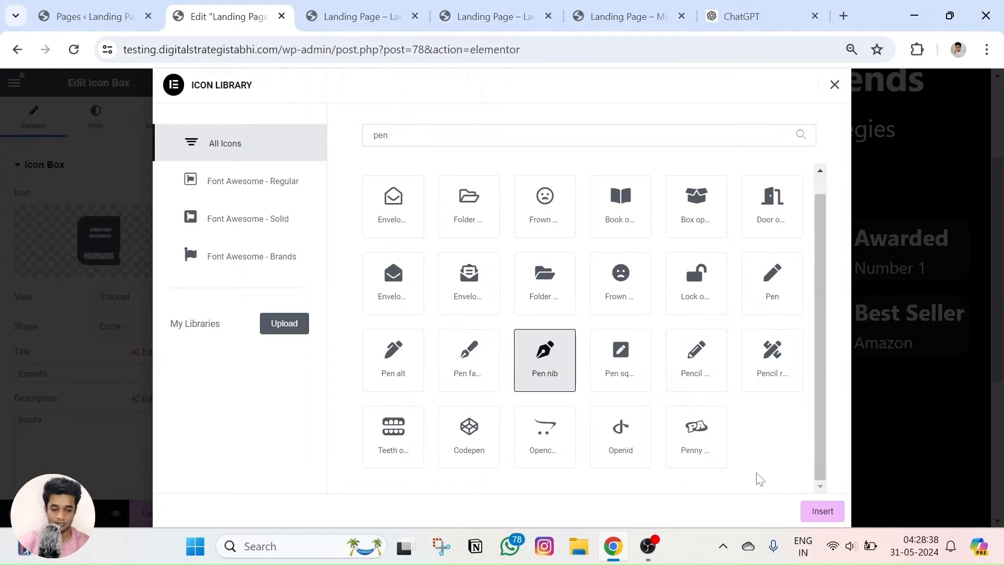
click(821, 511)
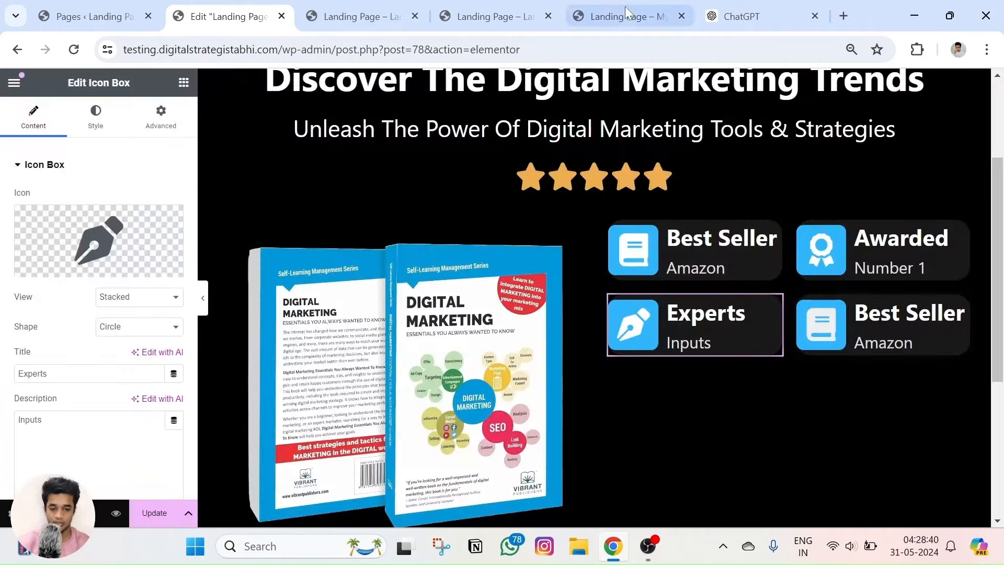
click(630, 17)
Give the fourth card the title Updated and the description Trends, copied from the reference page.
double_click(838, 253)
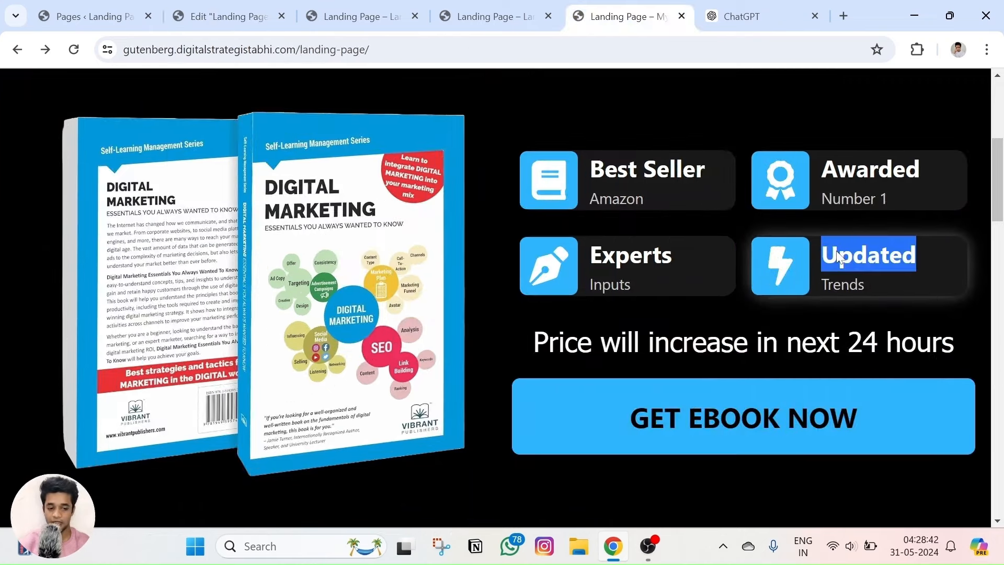
click(230, 17)
click(941, 314)
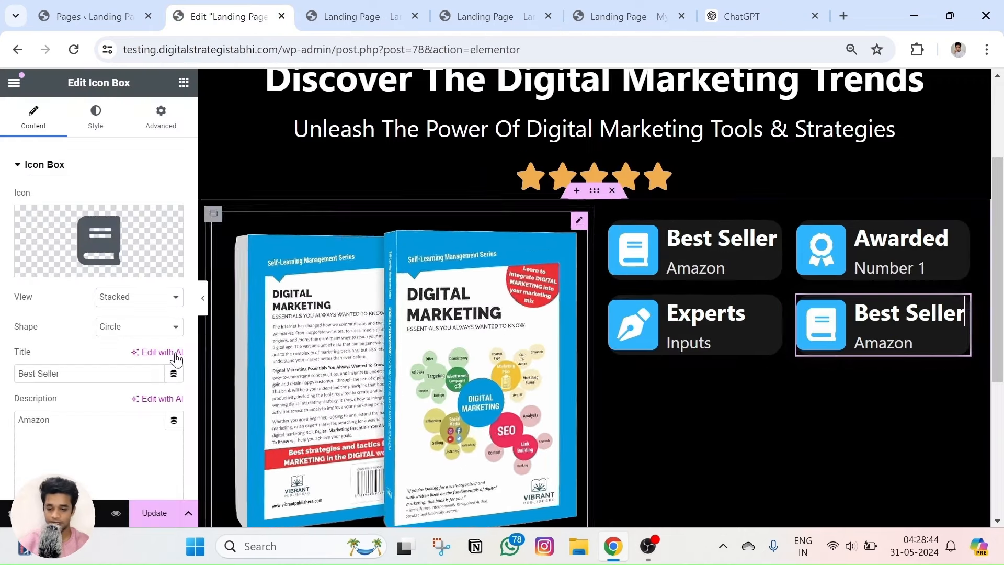
click(628, 16)
double_click(842, 284)
key(ctrl+c)
click(244, 12)
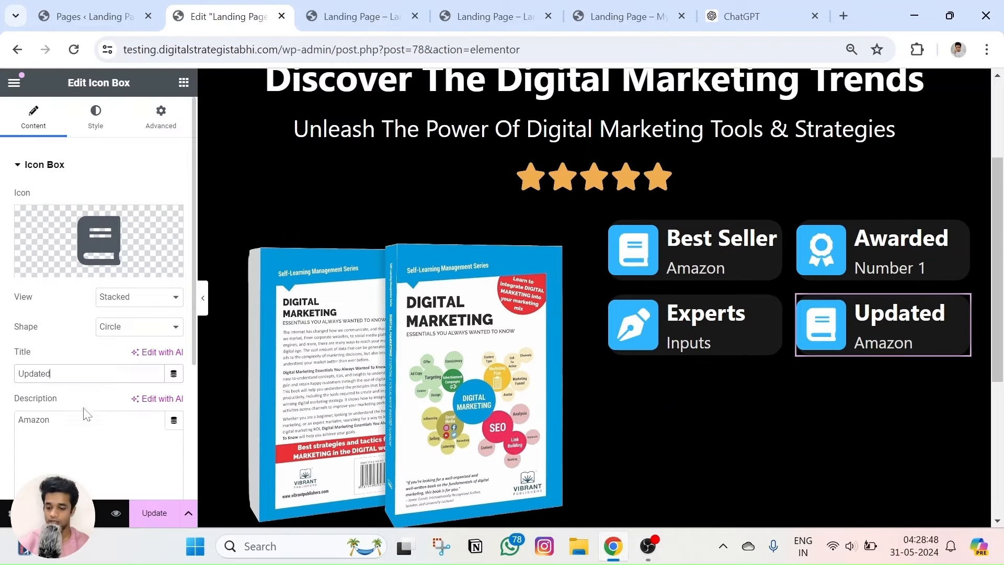
key(ctrl+v)
click(628, 16)
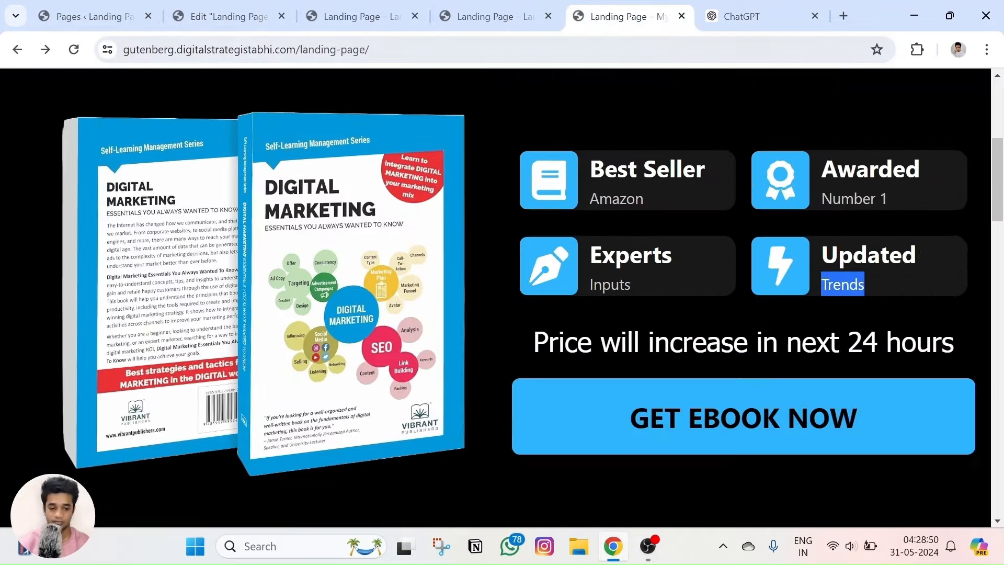
click(235, 17)
Insert the Bolt icon on the Updated card via a 'bol' search, then preview the page.
click(98, 241)
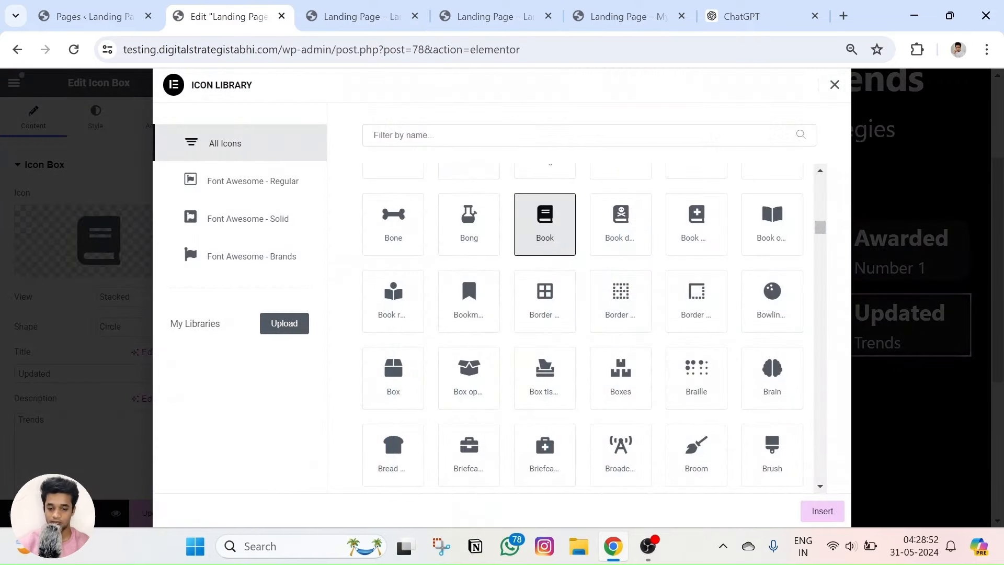
text(thn)
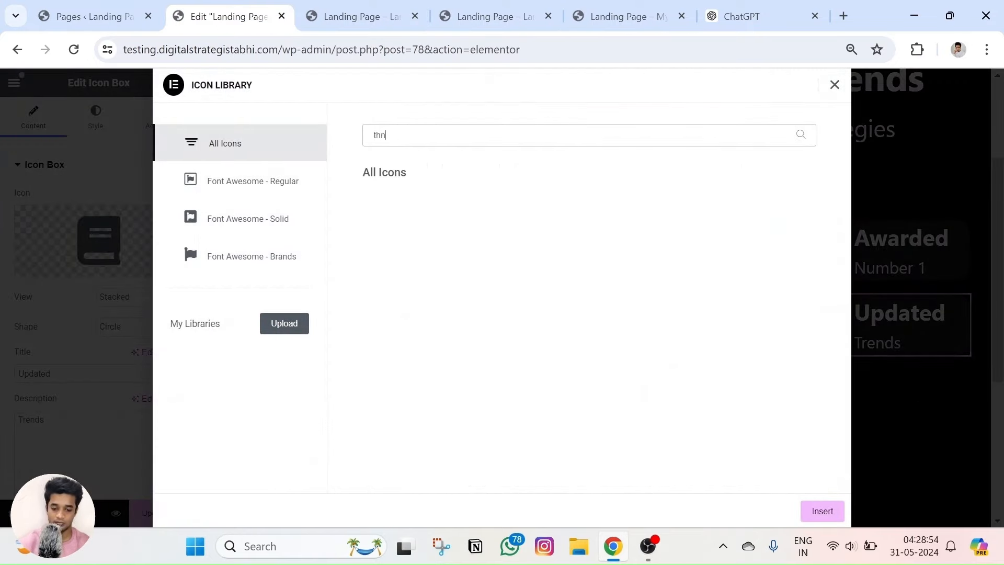
key(BackSpace)
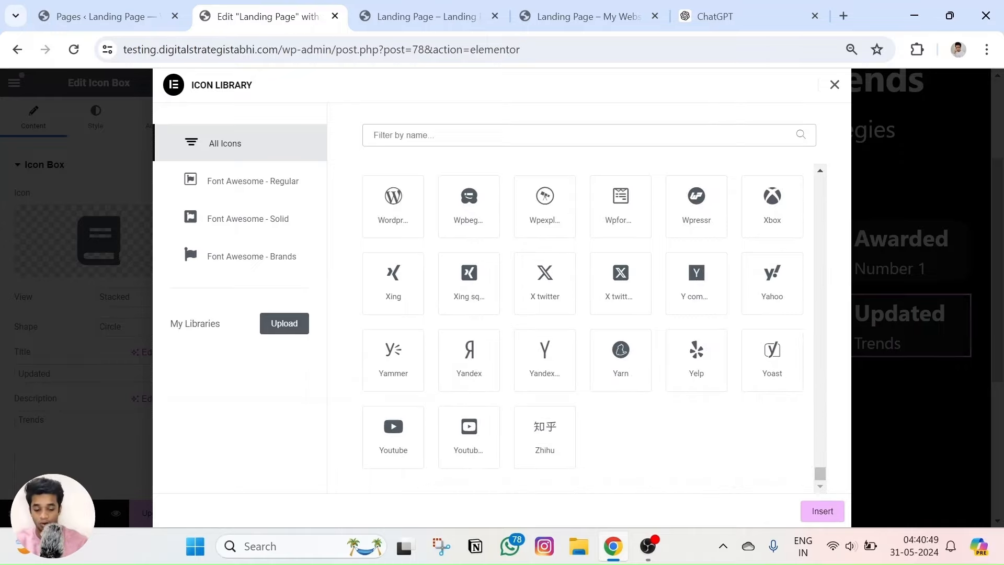
text(bolt)
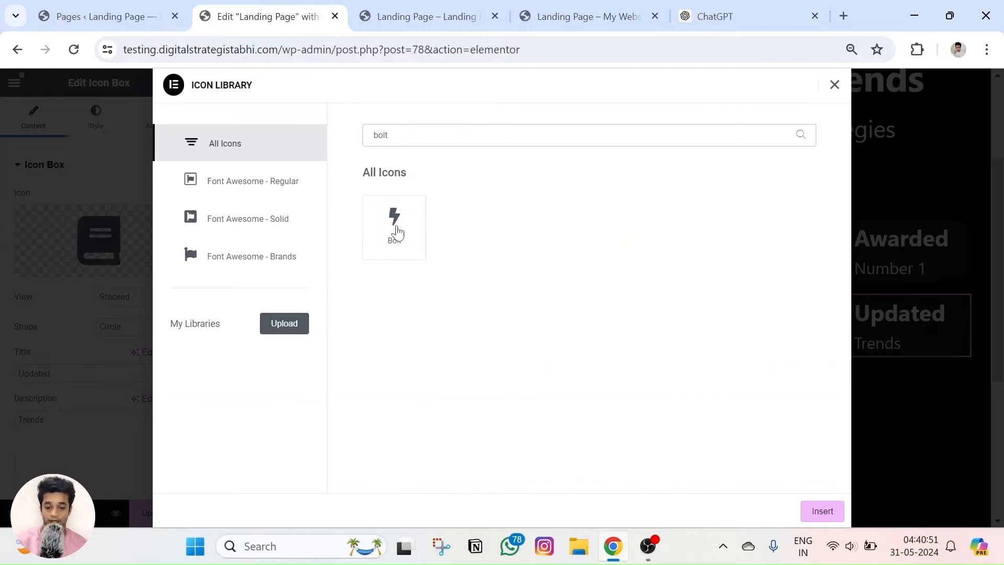
click(398, 231)
click(823, 512)
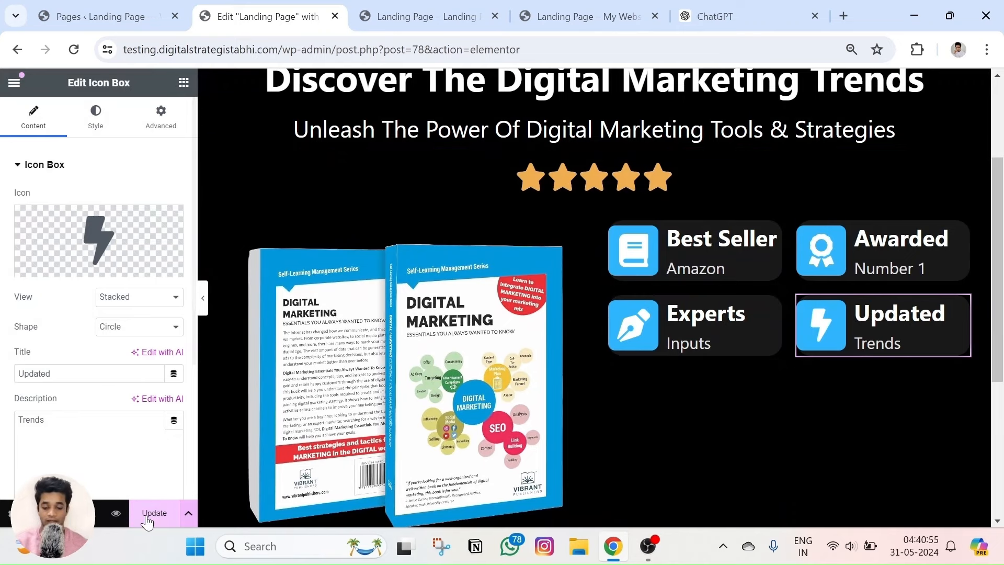
click(116, 514)
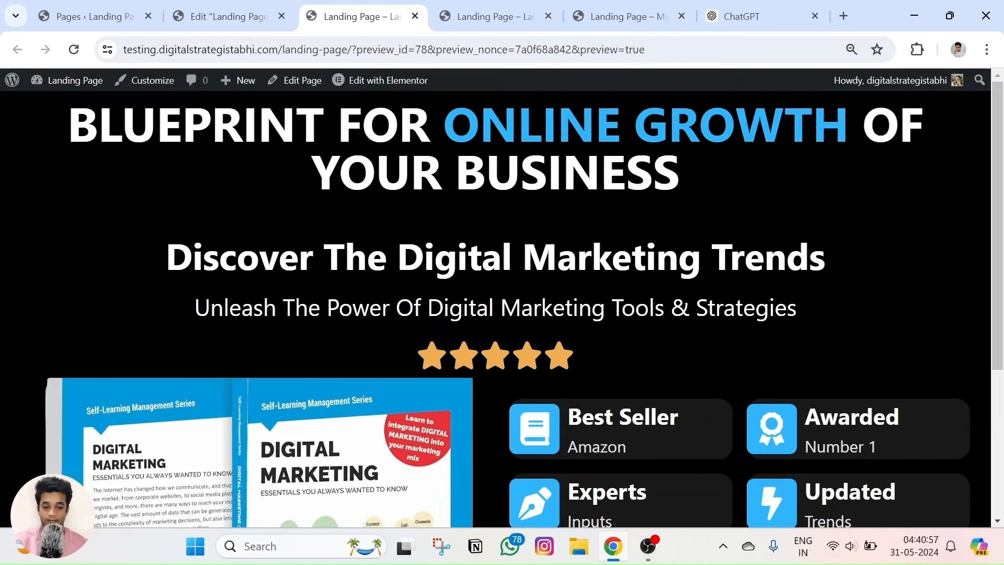
Scroll the preview and the reference page to compare the four-card grids, then return to Elementor.
scroll(253, 159, down, 5)
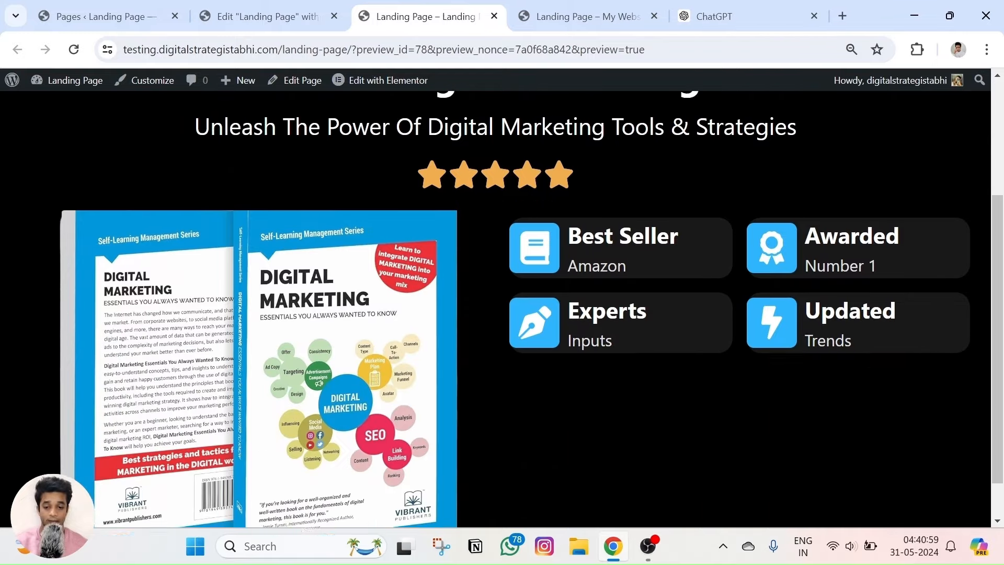
scroll(253, 159, up, 5)
key(ctrl+Tab)
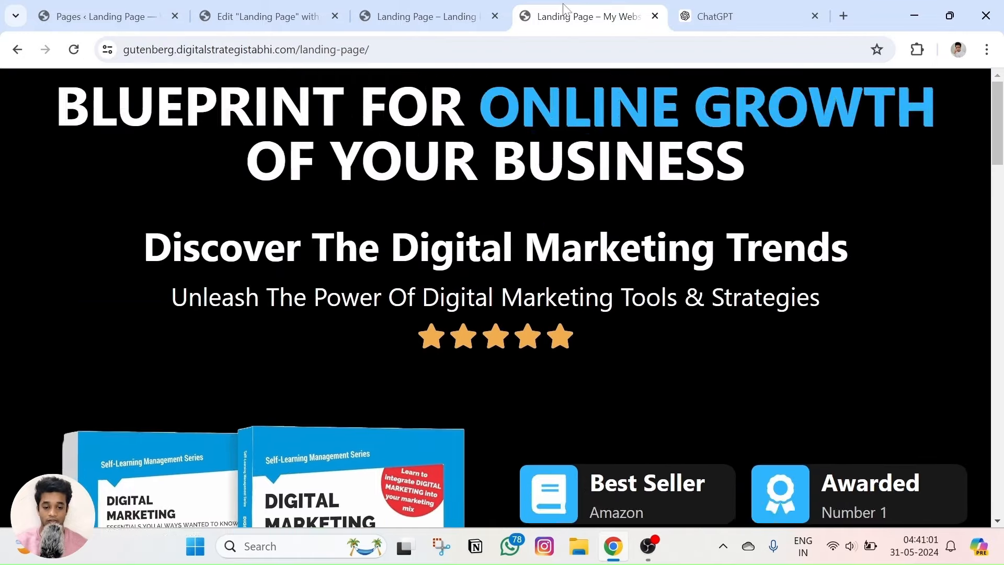
scroll(536, 208, down, 9)
scroll(524, 224, up, 3)
scroll(503, 236, up, 3)
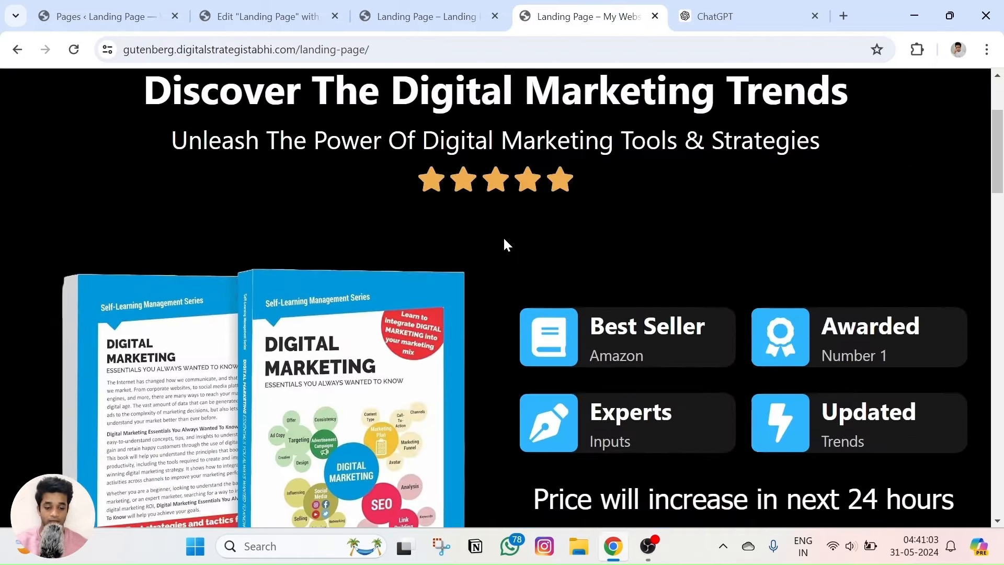
click(426, 16)
scroll(463, 238, down, 3)
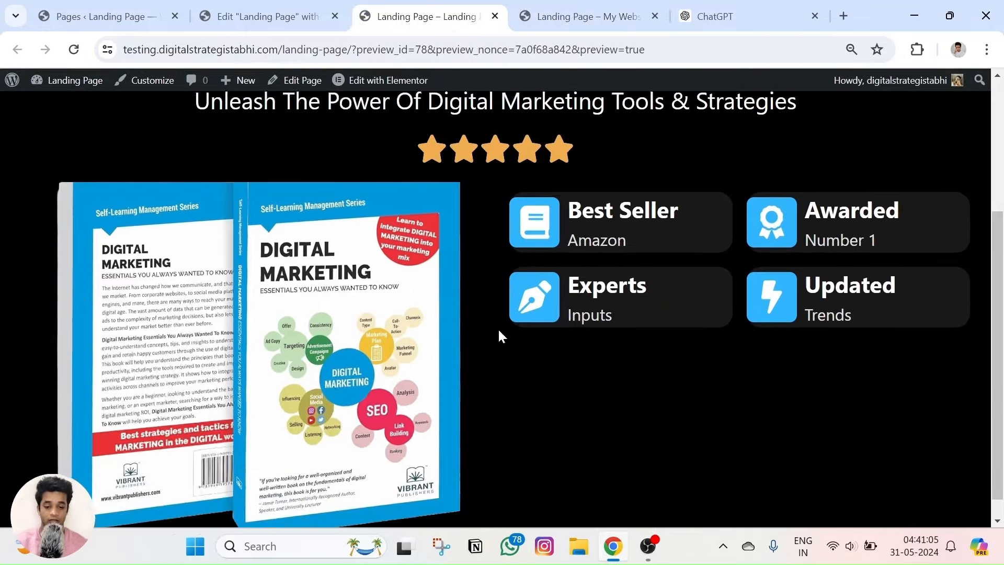
scroll(497, 328, up, 2)
click(538, 20)
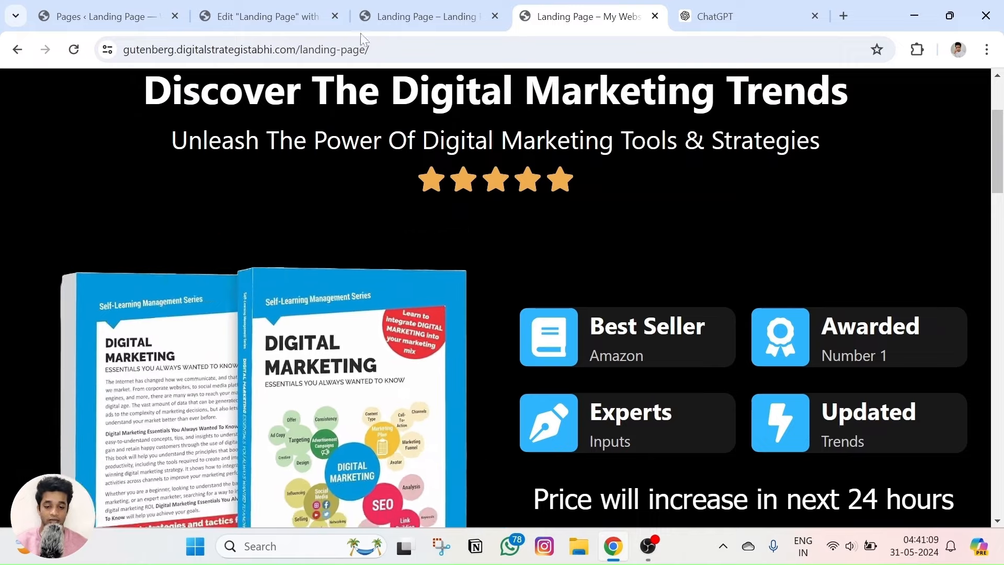
click(426, 17)
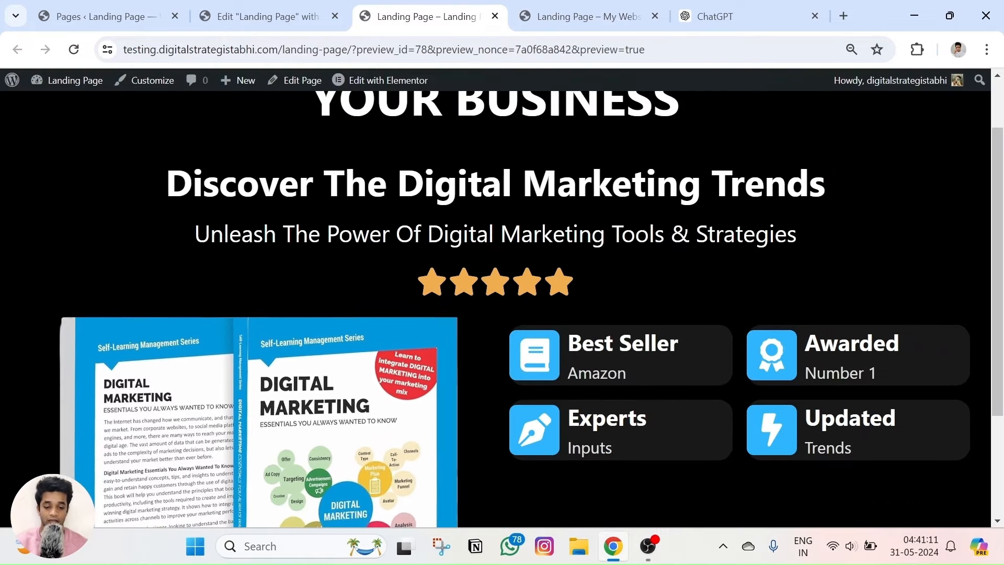
click(267, 17)
Give the book-and-cards section a 45 px top margin and update the page.
click(595, 192)
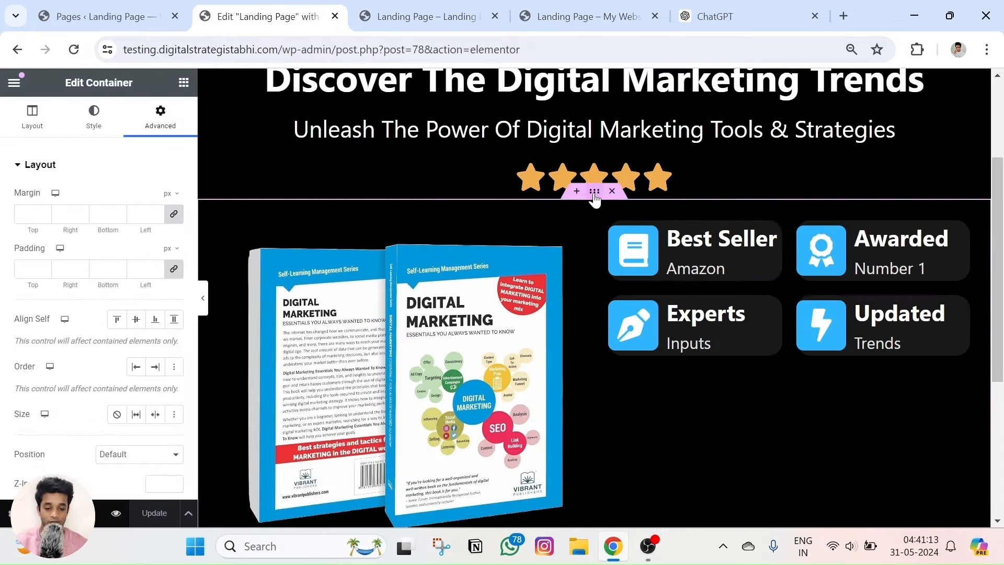
click(173, 214)
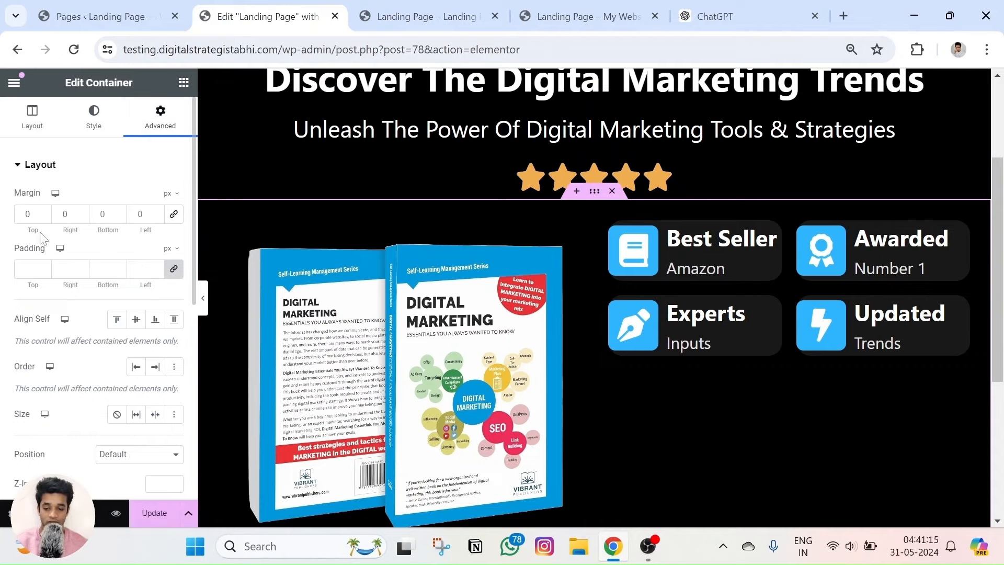
drag(44, 215, 45, 214)
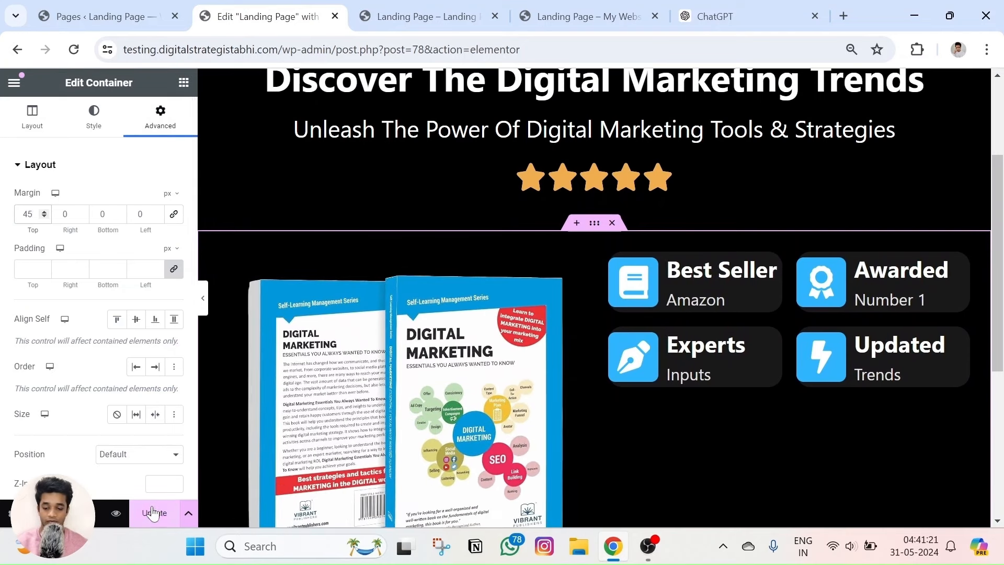
click(153, 514)
Set the section's Align Items to Center and reload the page preview.
click(31, 118)
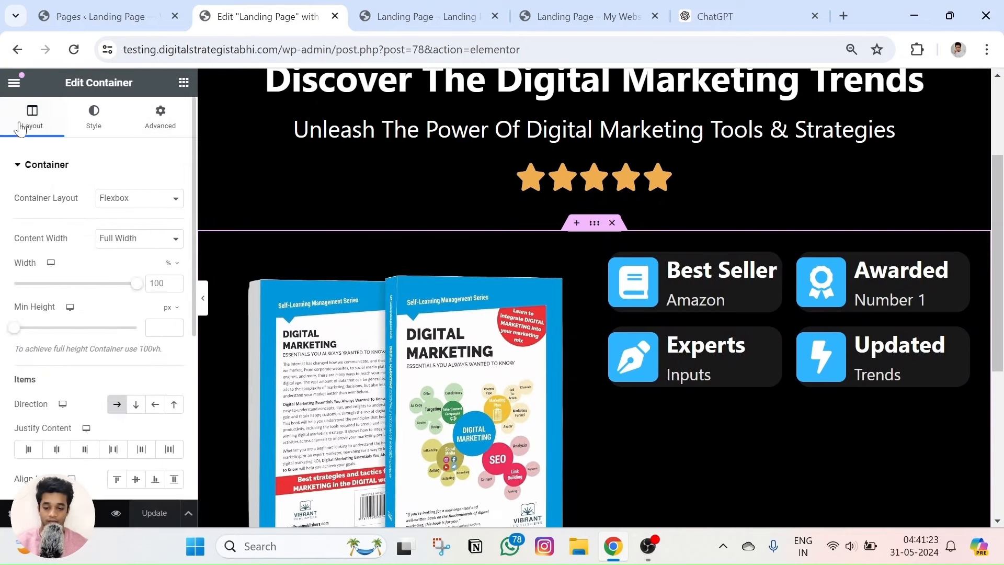
scroll(31, 127, down, 2)
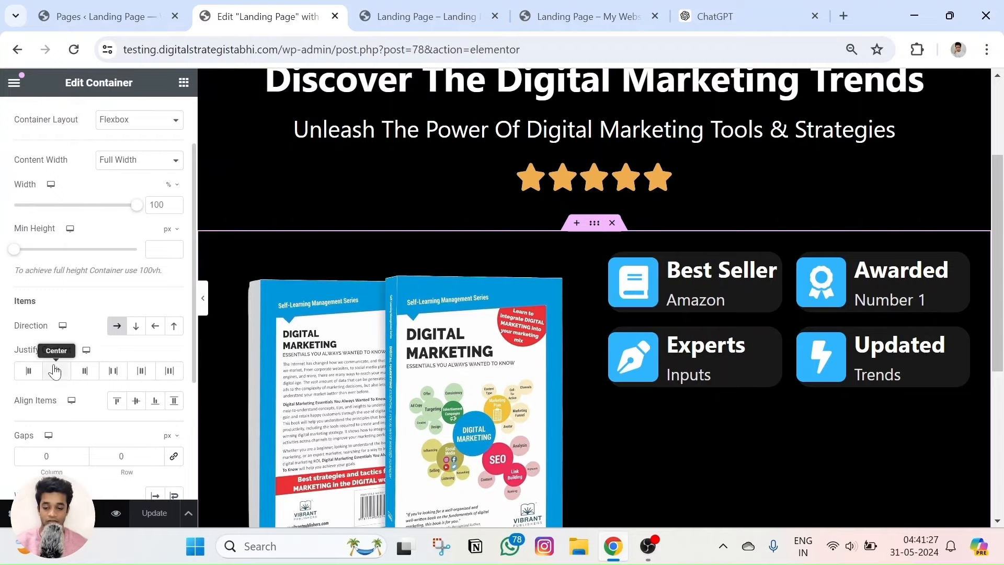
click(136, 402)
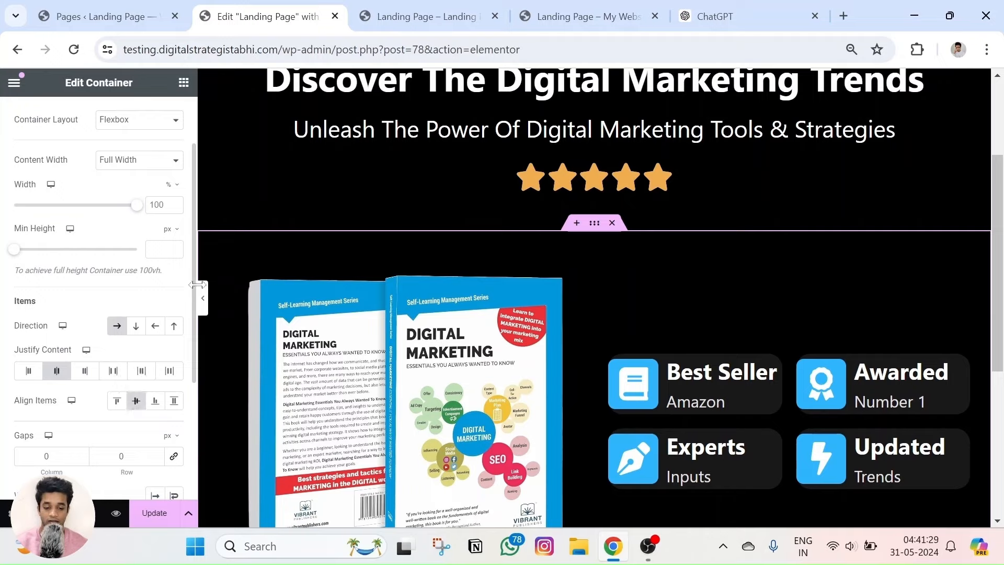
click(469, 7)
click(288, 8)
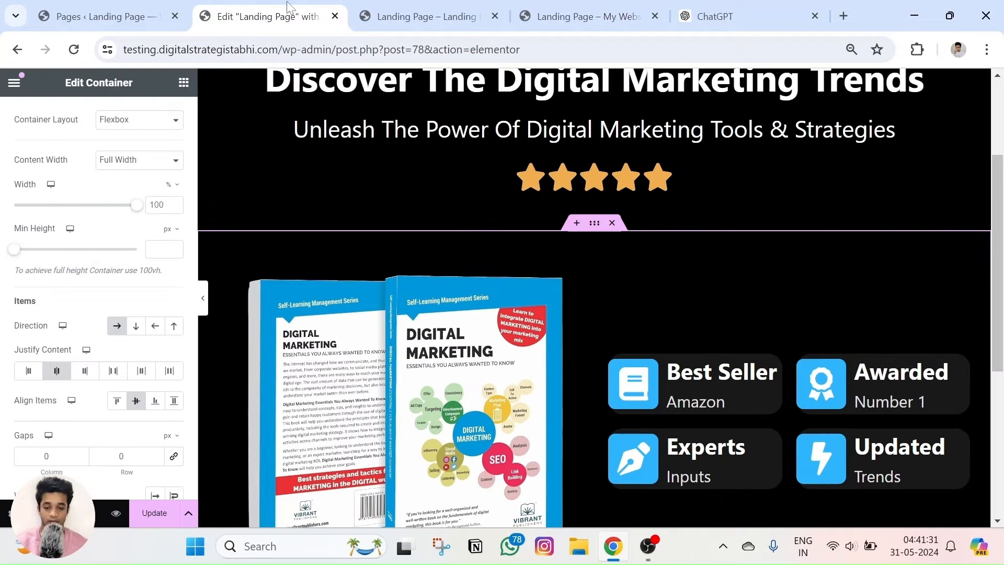
scroll(388, 230, down, 3)
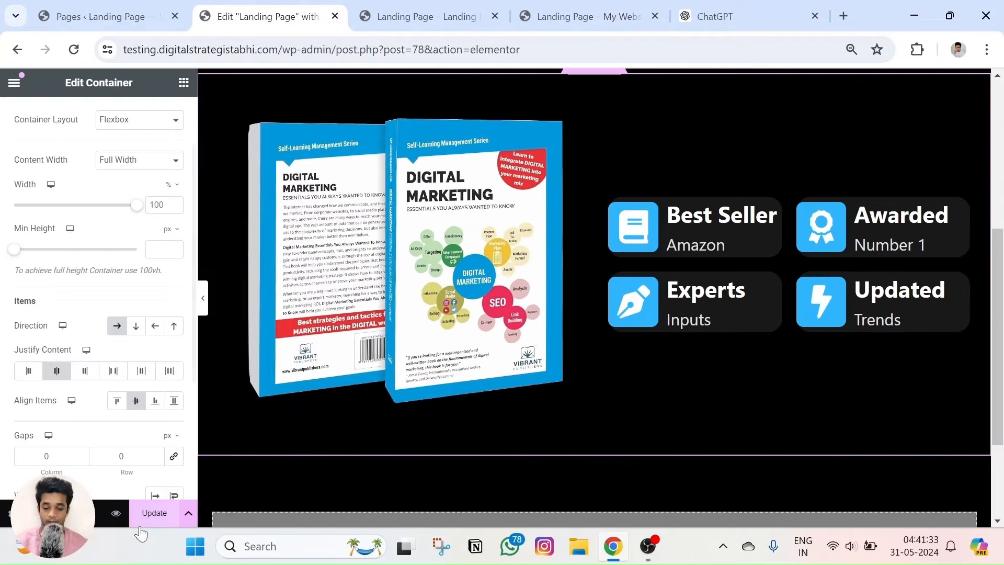
click(115, 513)
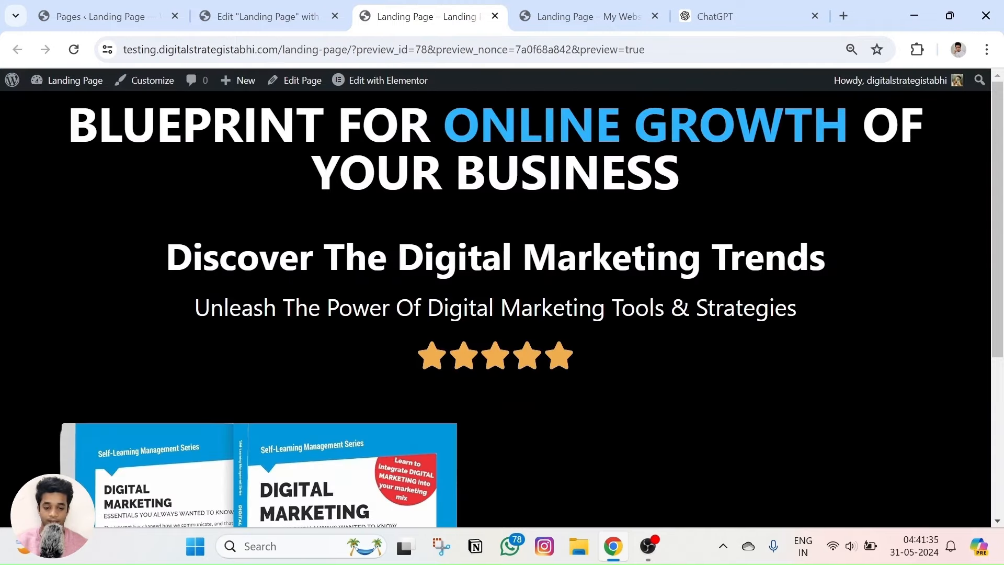
scroll(454, 167, down, 4)
click(84, 50)
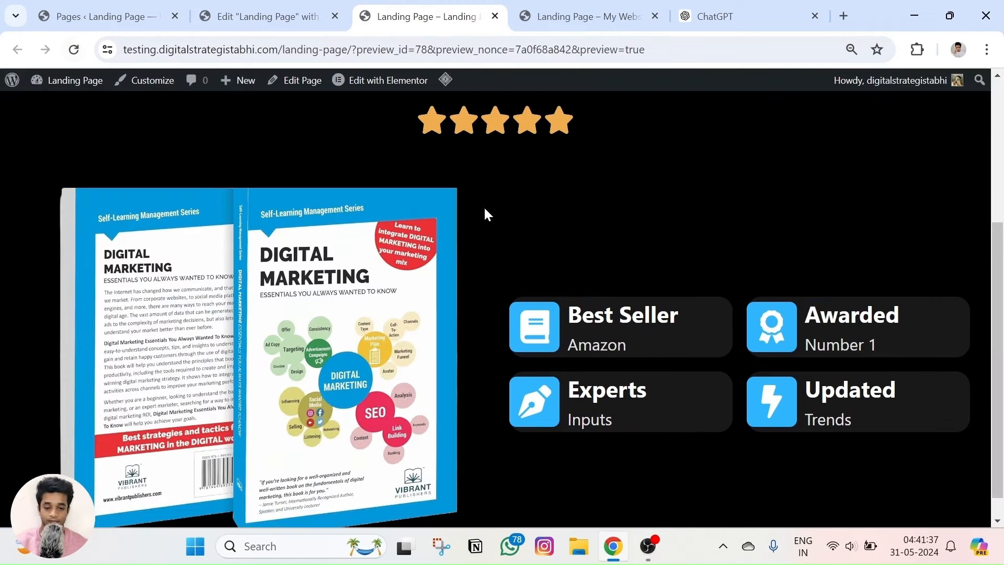
Compare the live landing page with the preview of the edited page.
click(580, 16)
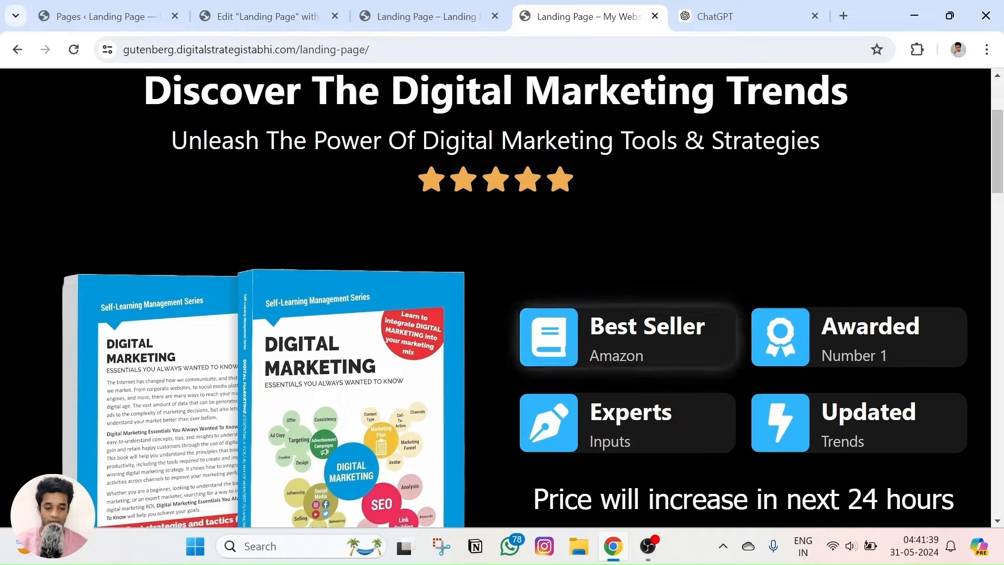
click(298, 8)
scroll(576, 252, up, 2)
click(580, 15)
scroll(583, 340, down, 2)
click(408, 8)
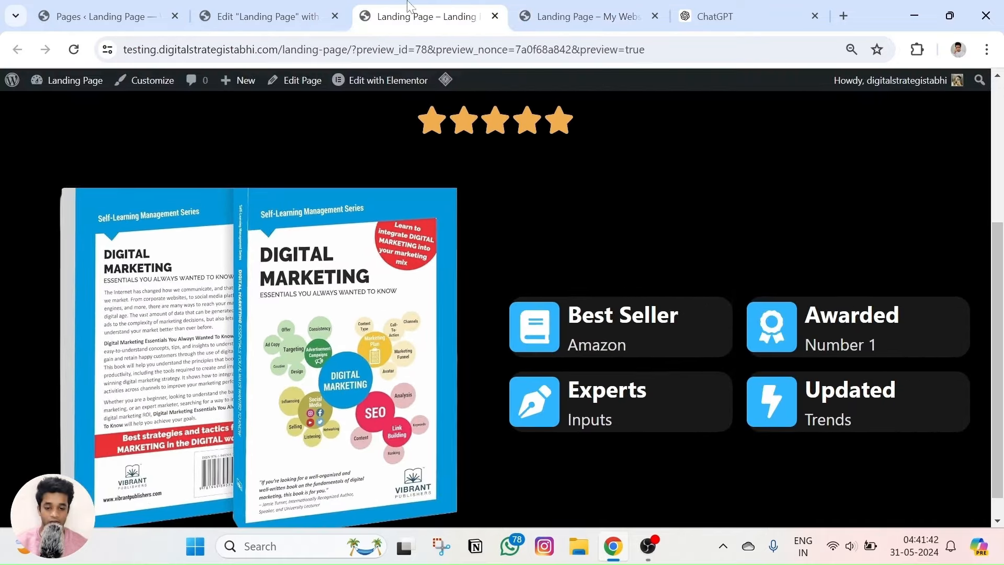
click(272, 8)
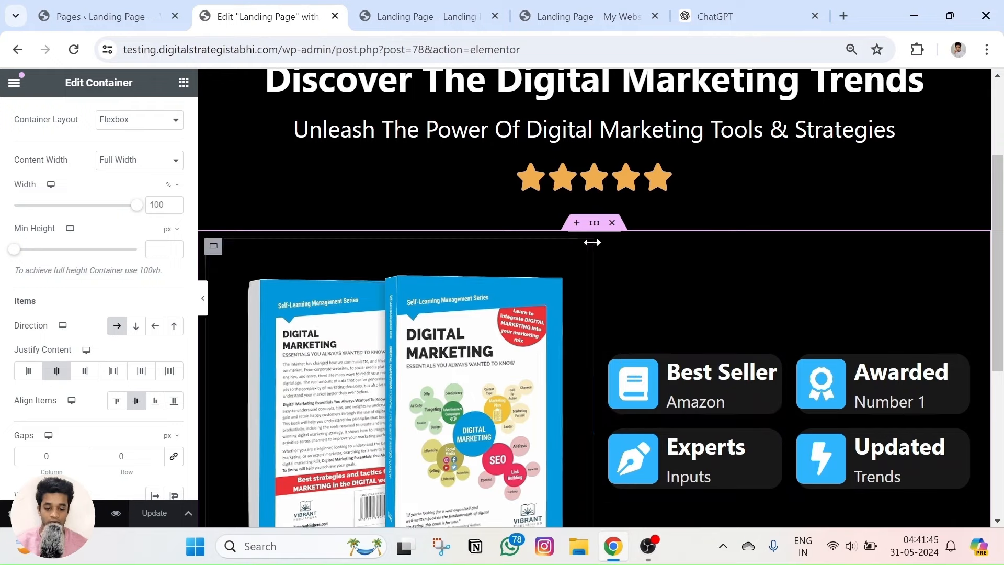
scroll(83, 346, down, 2)
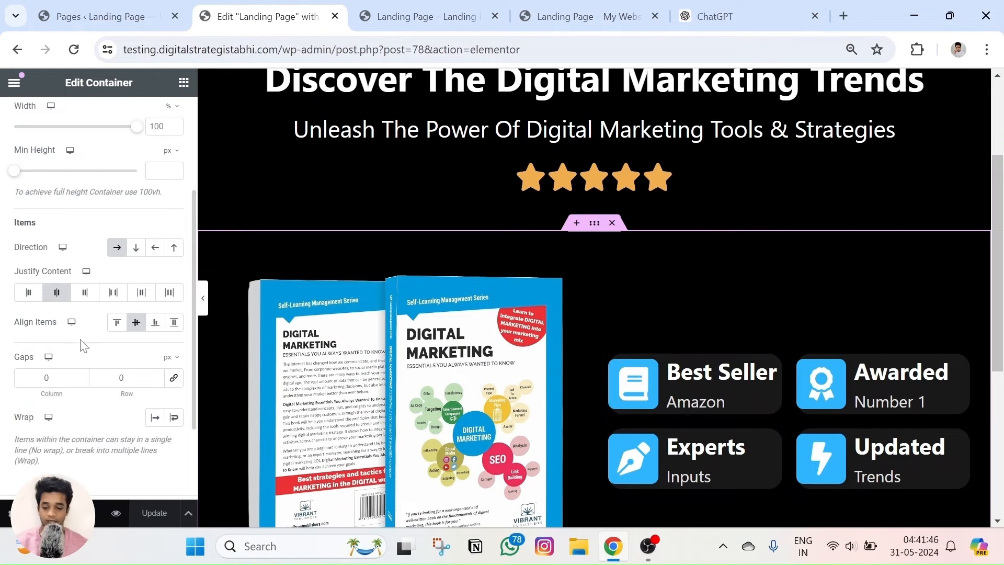
Set the container's Align Items to Start, then open the icon-box group's Advanced settings.
click(117, 326)
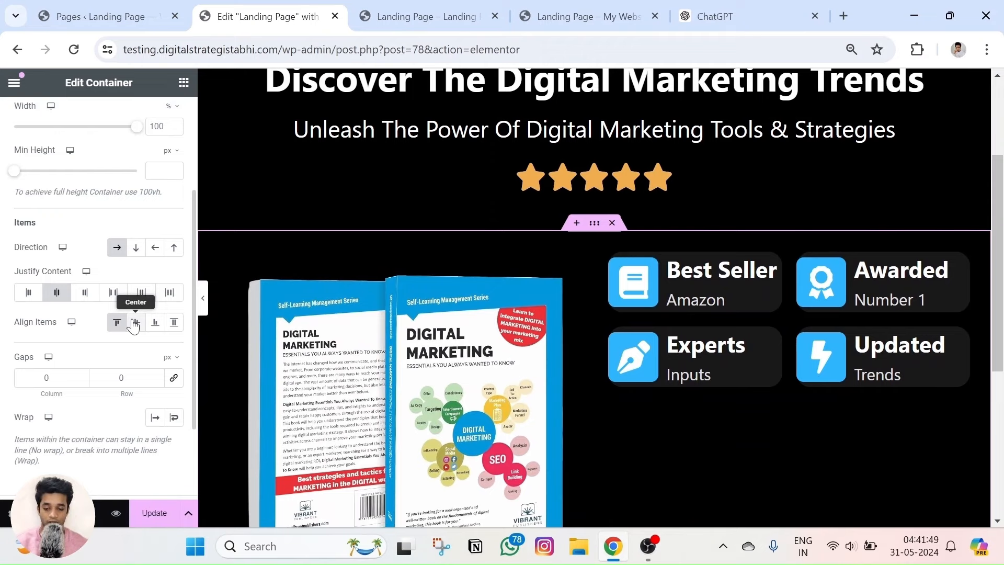
click(134, 324)
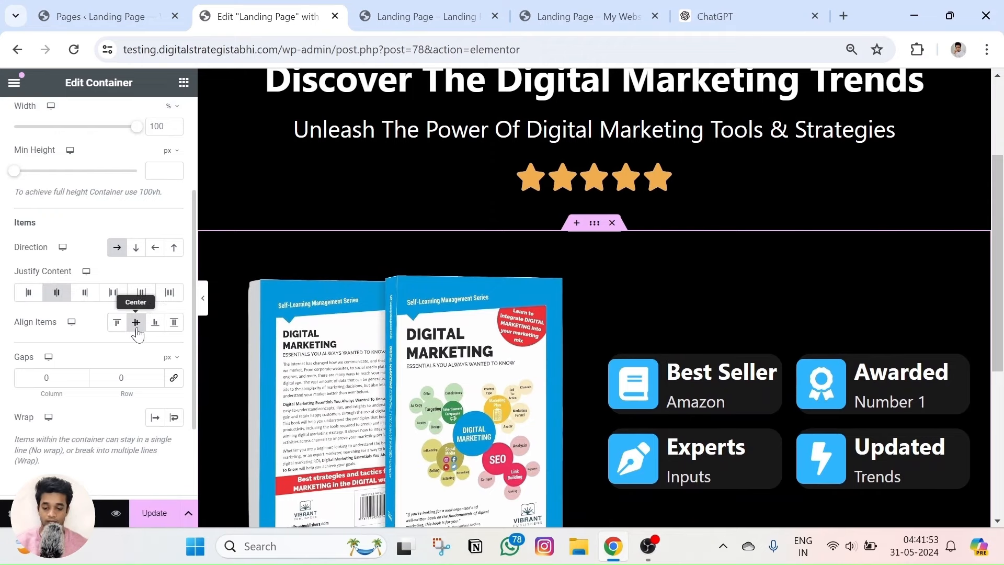
click(154, 324)
click(172, 324)
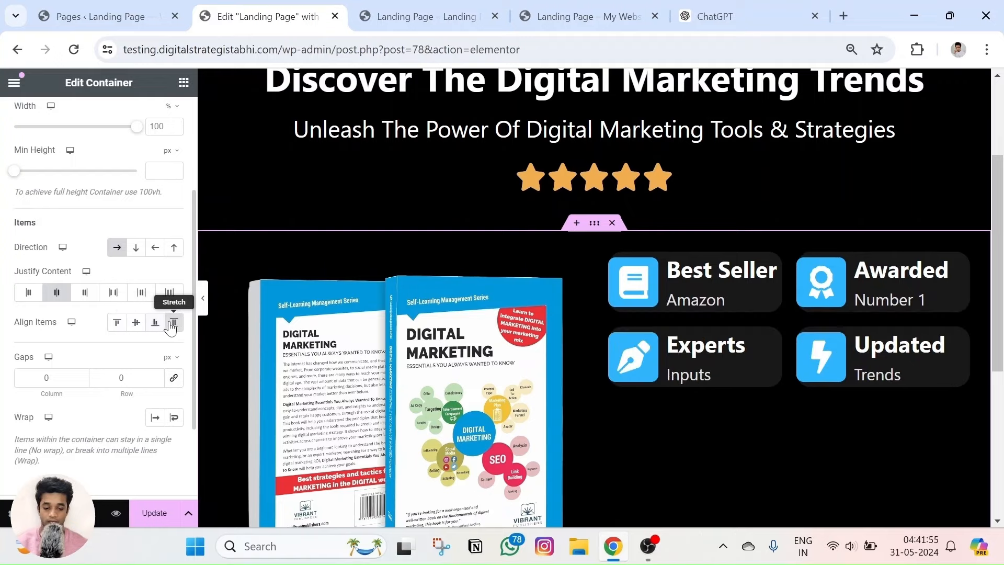
click(127, 325)
click(117, 323)
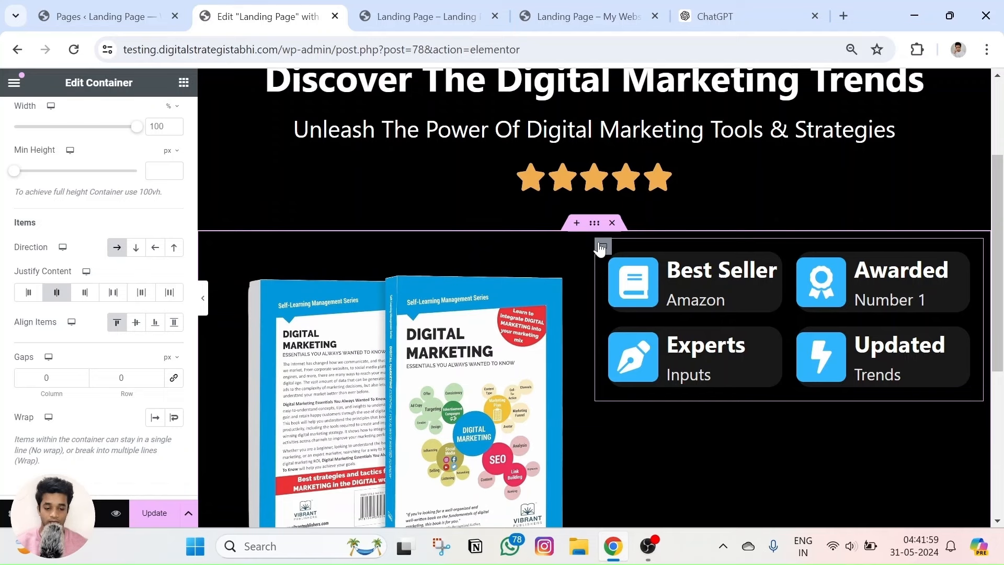
click(602, 246)
click(175, 124)
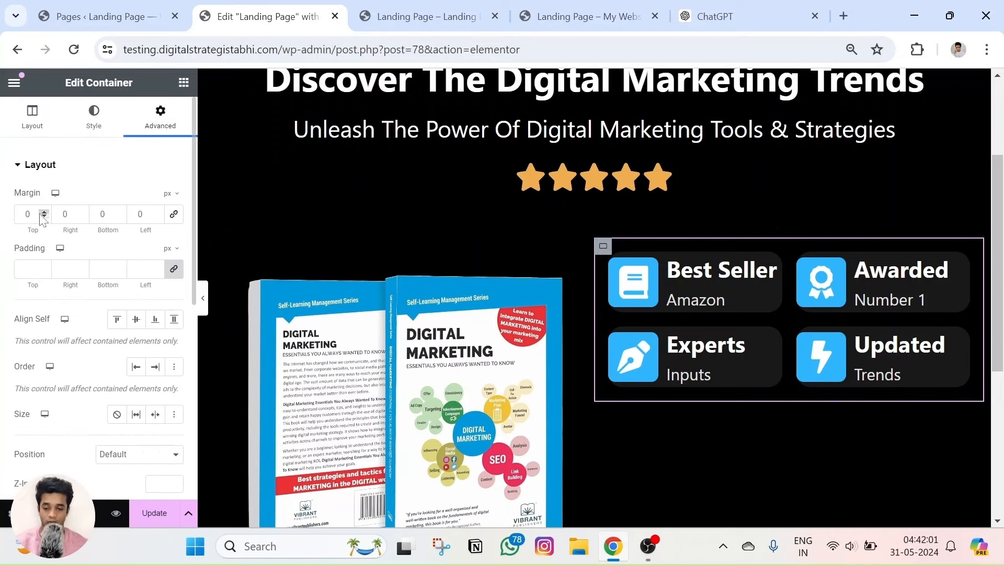
Set the icon-box container's top margin to 78 px, checking it against the live page.
drag(45, 214, 45, 213)
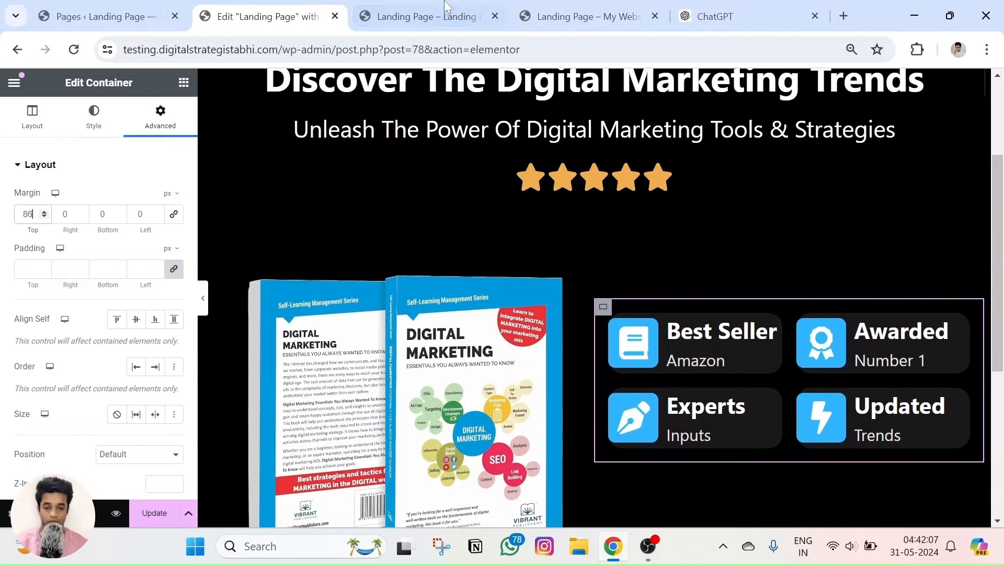
click(570, 7)
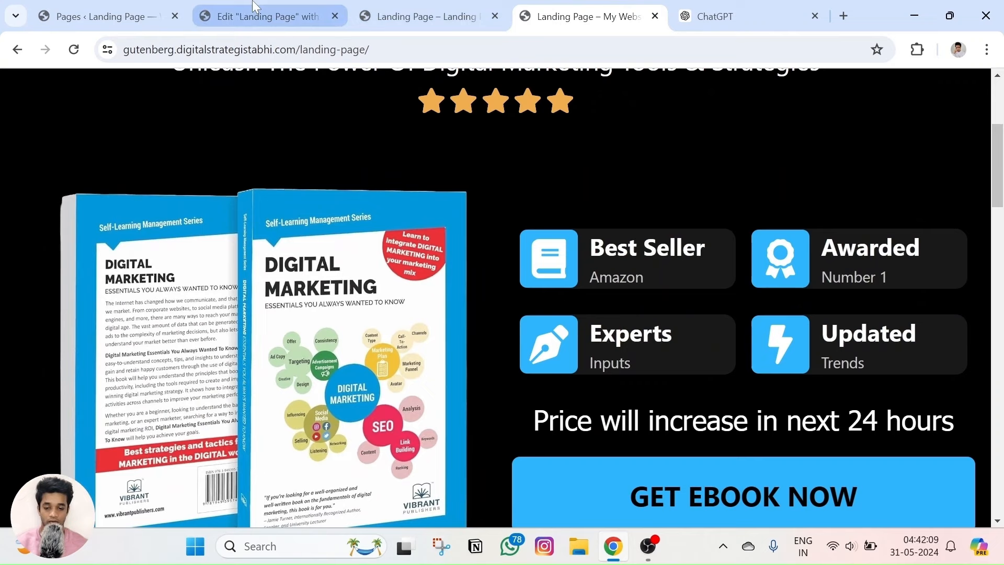
click(254, 7)
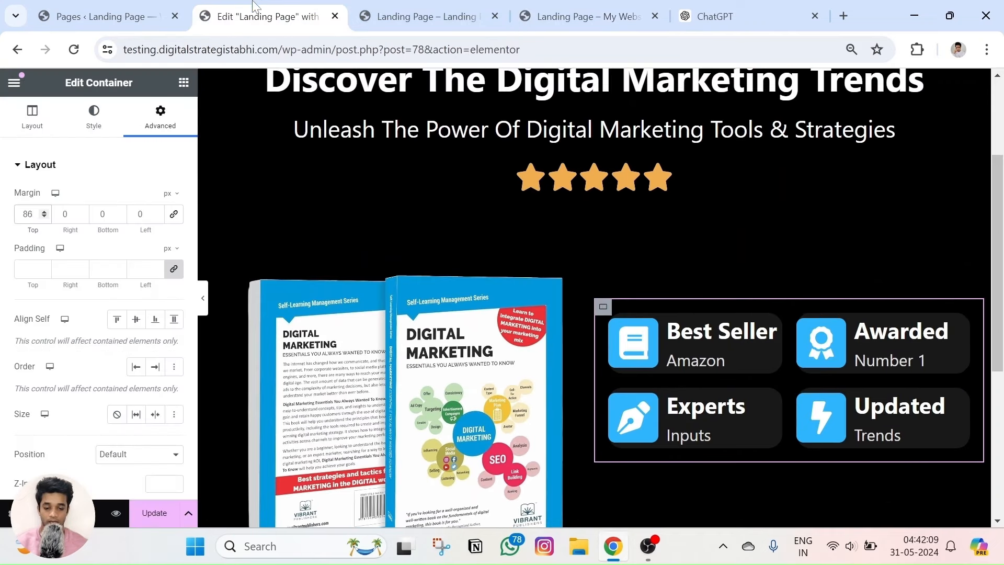
click(46, 216)
click(46, 216)
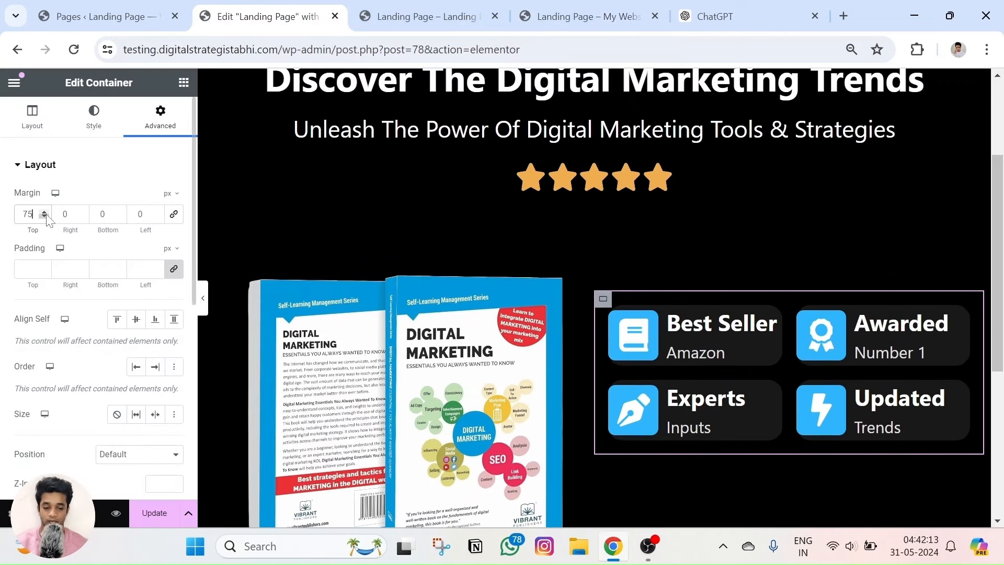
click(46, 214)
click(46, 215)
click(46, 214)
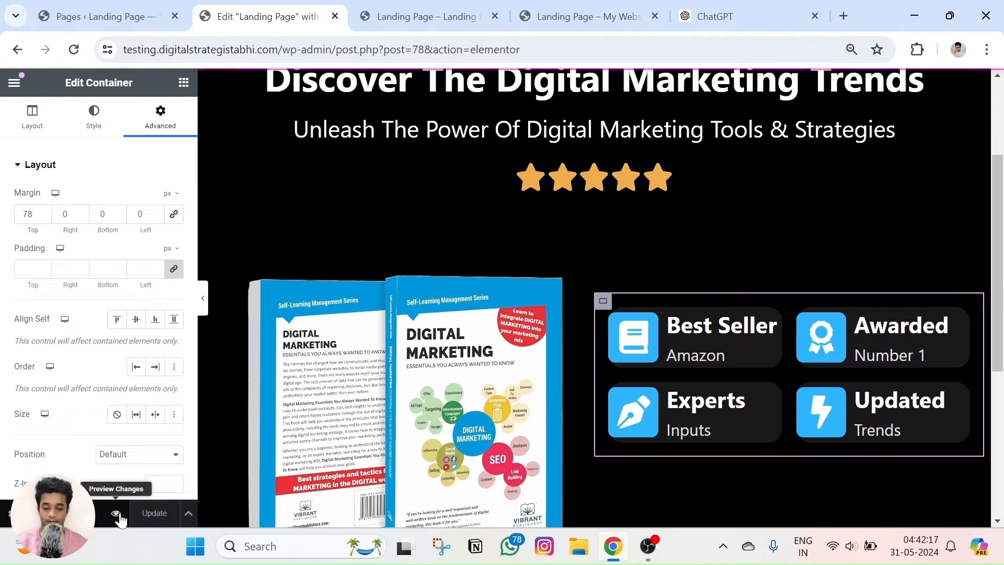
click(413, 6)
scroll(321, 275, down, 5)
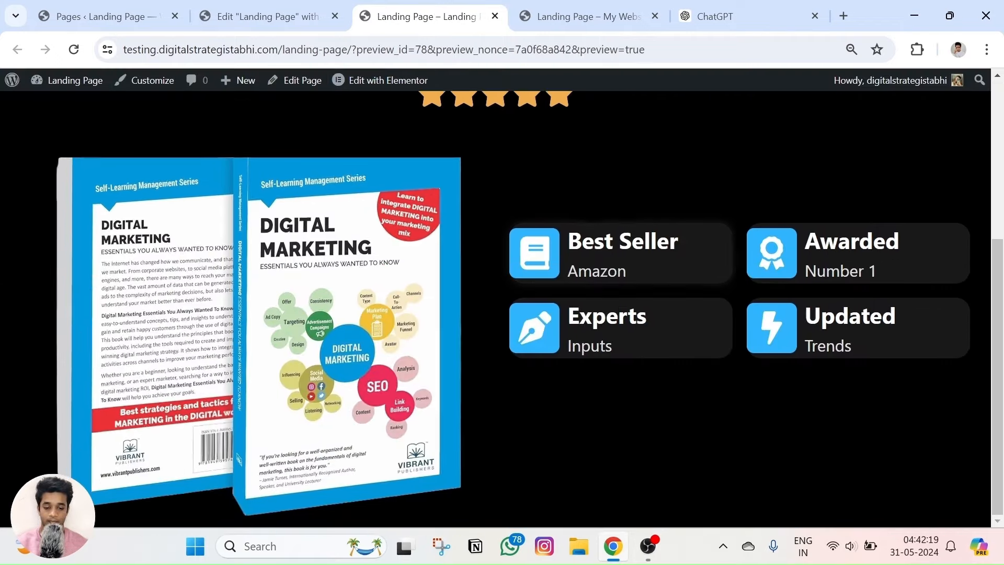
scroll(554, 260, up, 3)
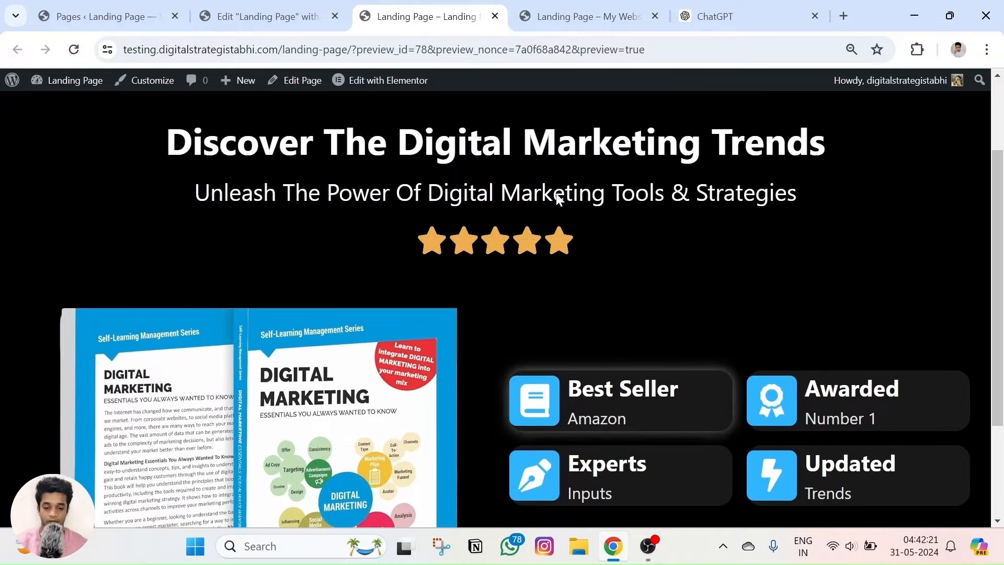
key(ctrl+Tab)
scroll(573, 193, up, 4)
scroll(504, 227, down, 4)
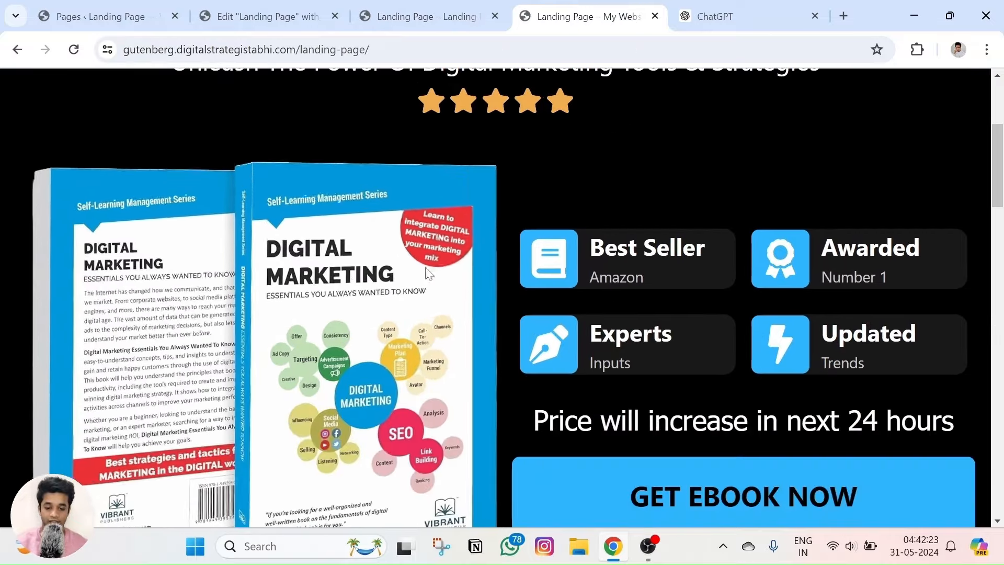
scroll(614, 305, down, 1)
scroll(583, 262, down, 3)
scroll(582, 262, up, 4)
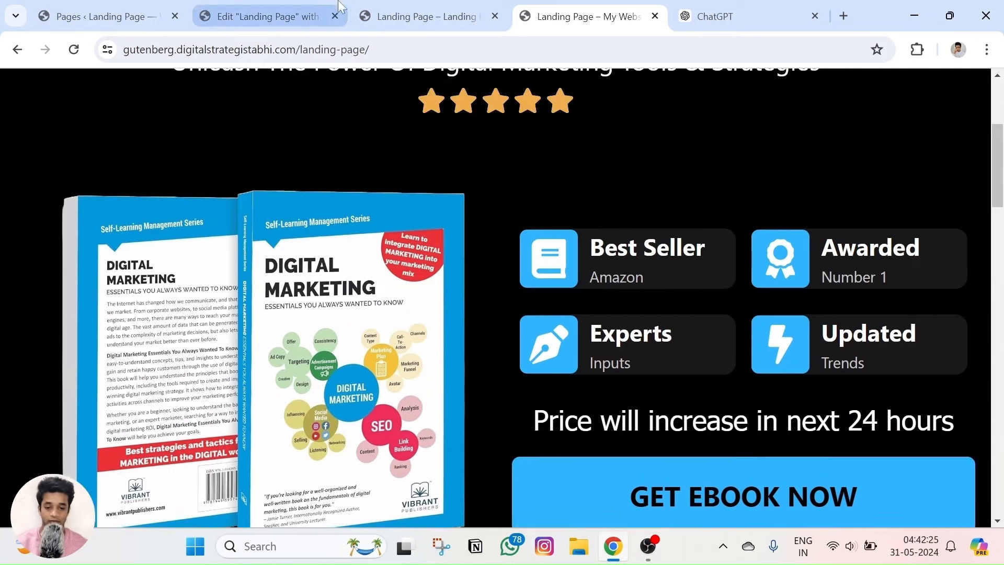
click(397, 16)
scroll(300, 235, up, 2)
scroll(668, 165, down, 5)
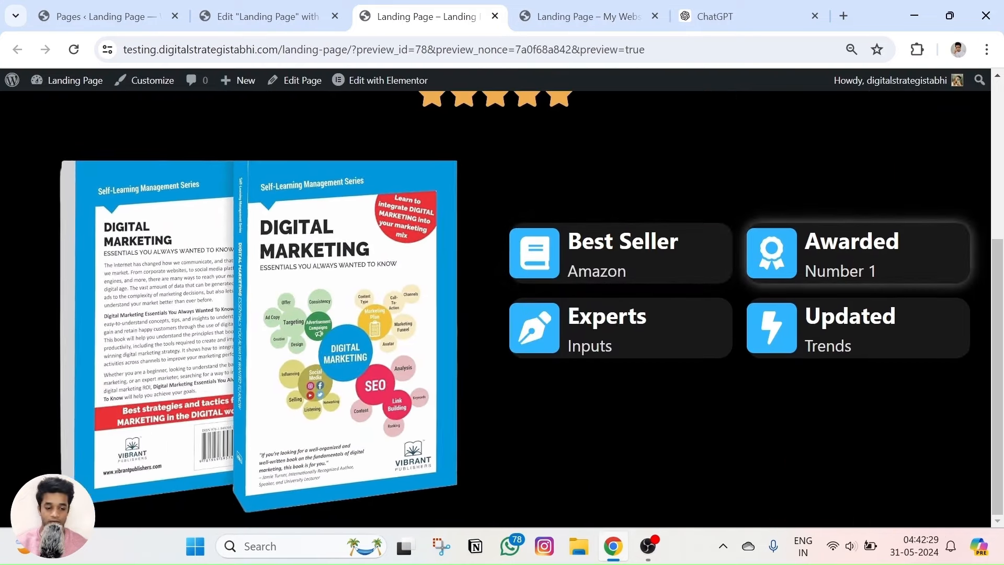
scroll(558, 358, up, 4)
click(559, 16)
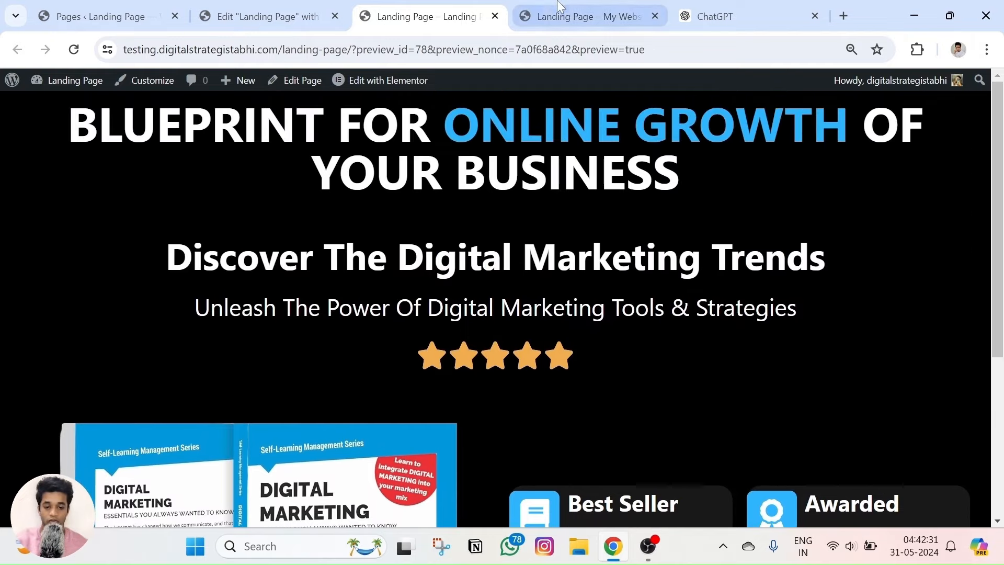
scroll(668, 388, down, 4)
scroll(668, 388, down, 3)
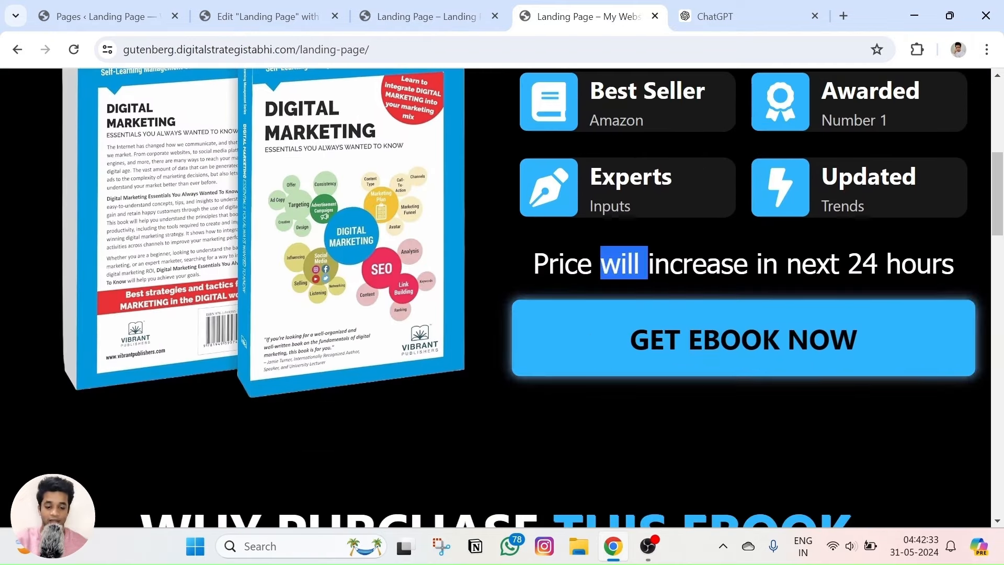
triple_click(572, 256)
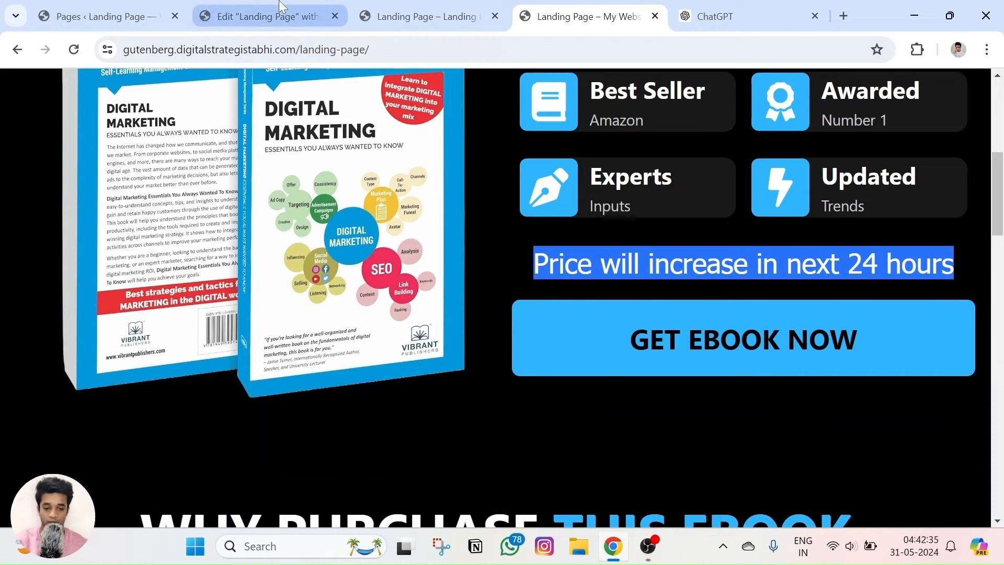
click(477, 208)
Review the container's Layout Direction settings, then bring up the Elements widget panel.
click(287, 12)
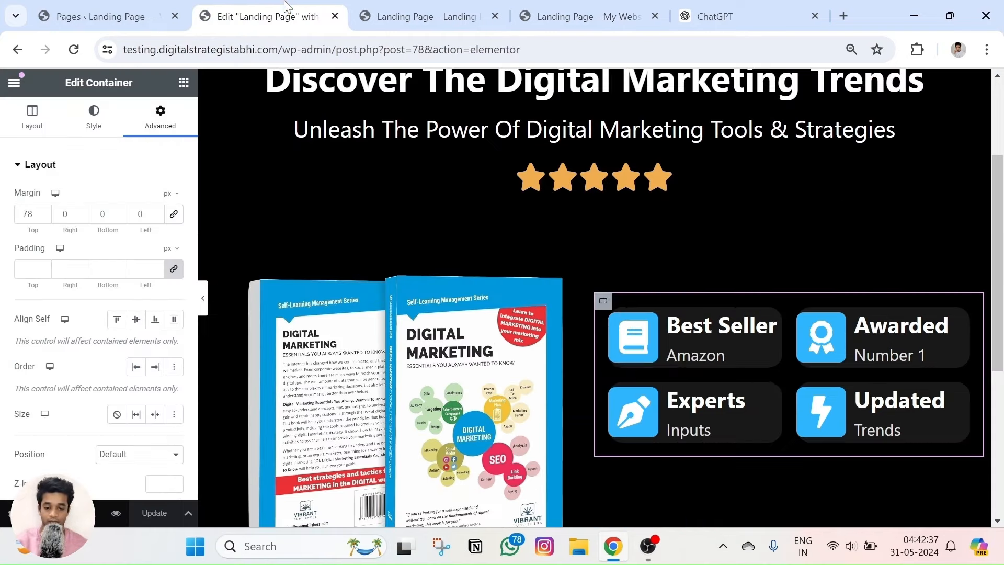
scroll(727, 344, down, 3)
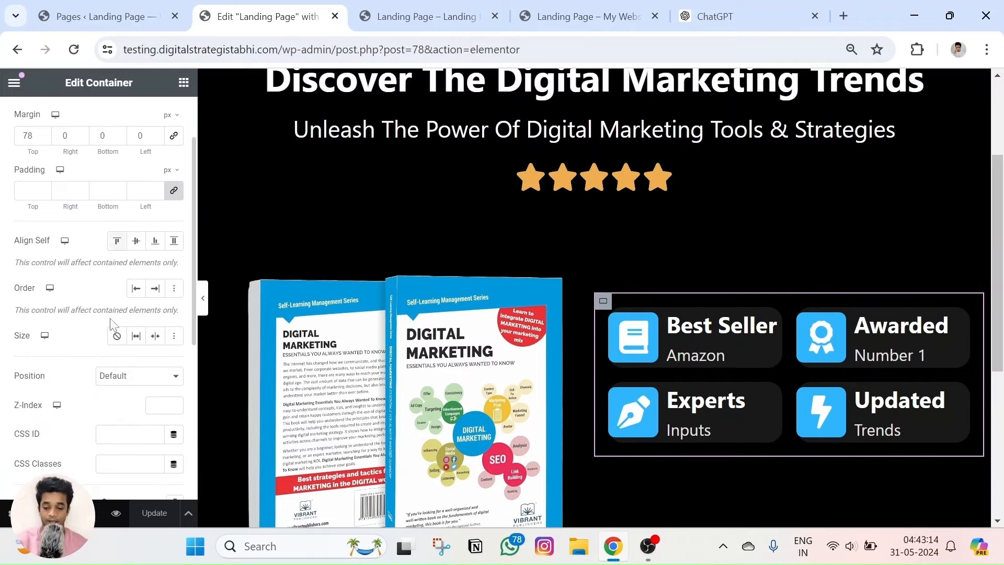
scroll(111, 326, down, 3)
scroll(112, 325, up, 5)
click(34, 120)
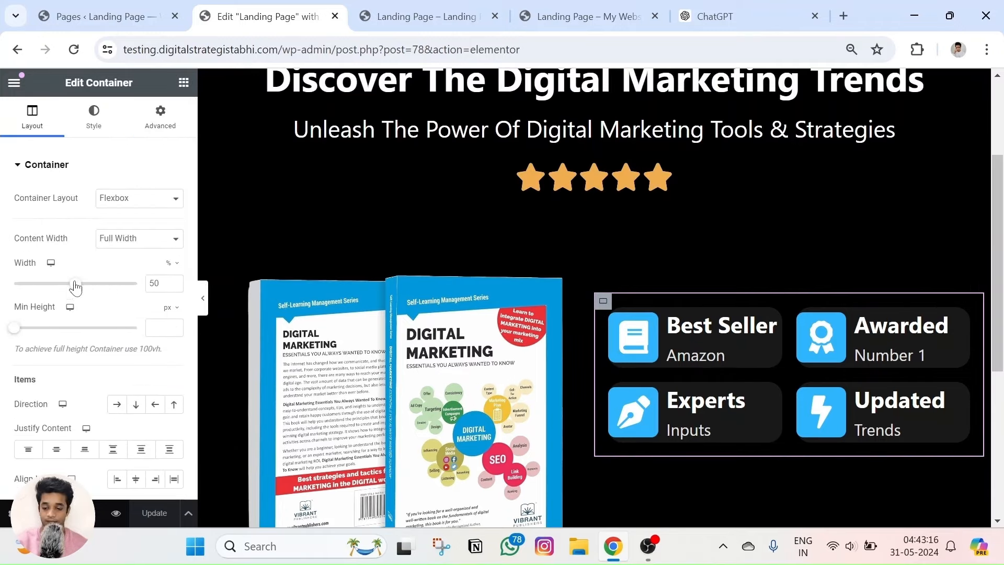
scroll(78, 304, down, 3)
scroll(96, 341, down, 2)
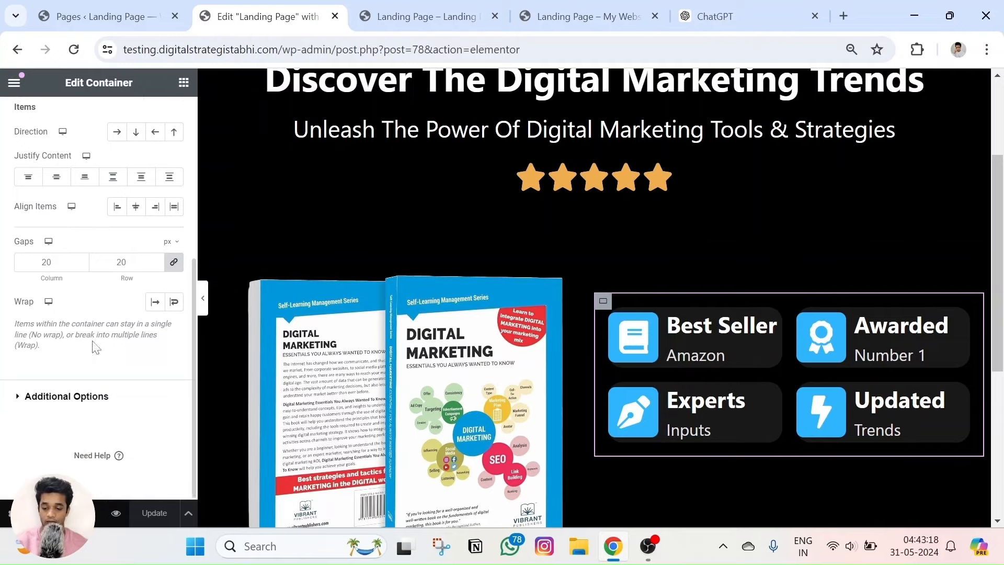
scroll(95, 347, up, 3)
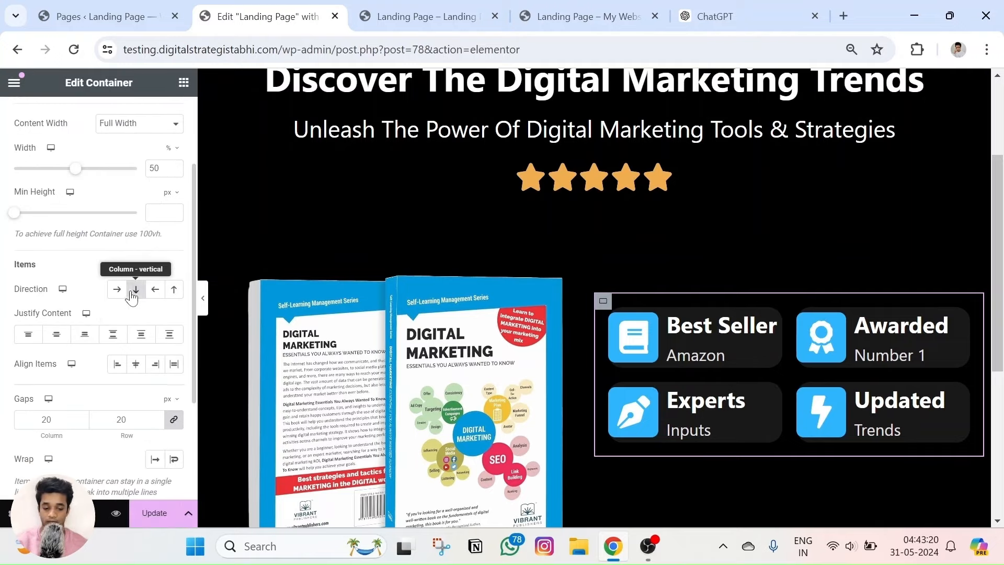
scroll(96, 387, up, 1)
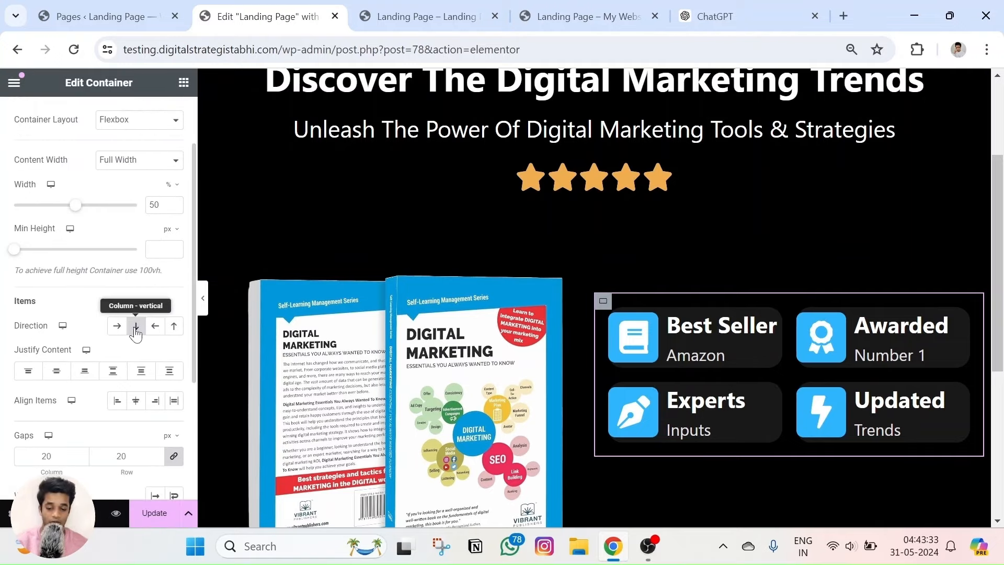
click(183, 82)
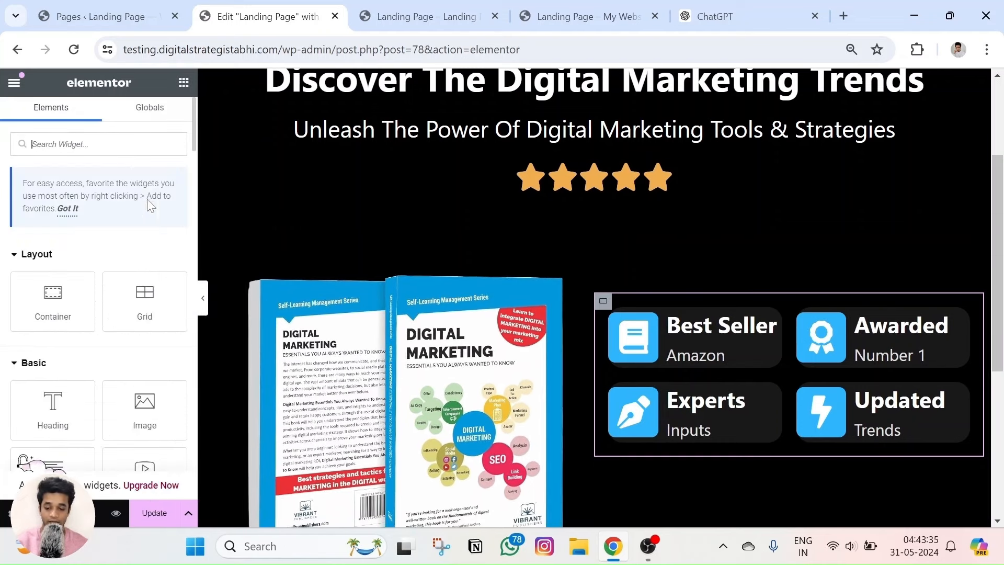
scroll(53, 309, down, 3)
Drop a Text Editor widget below the icon boxes, keeping the right column's Direction as Column.
scroll(58, 318, down, 3)
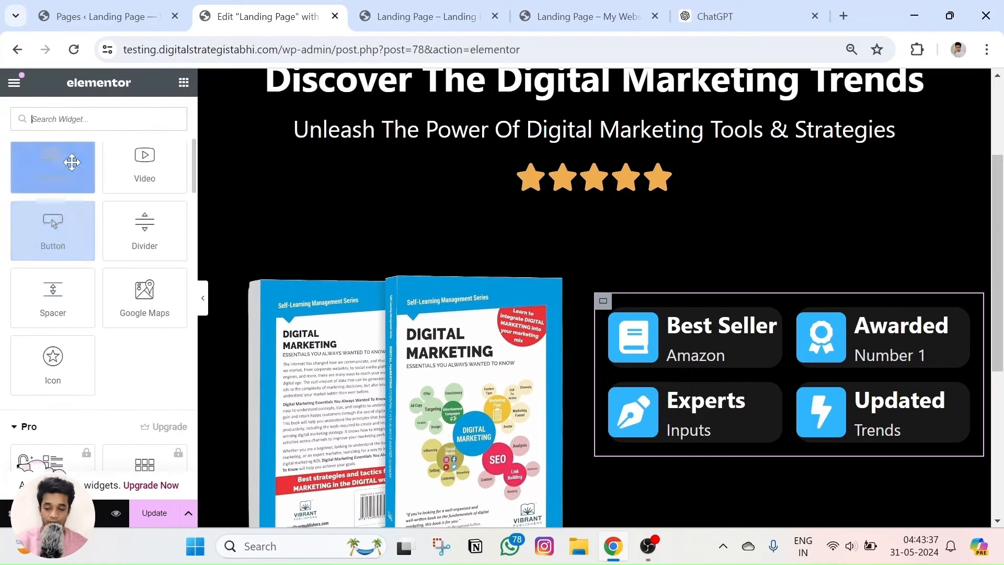
drag(68, 165, 763, 447)
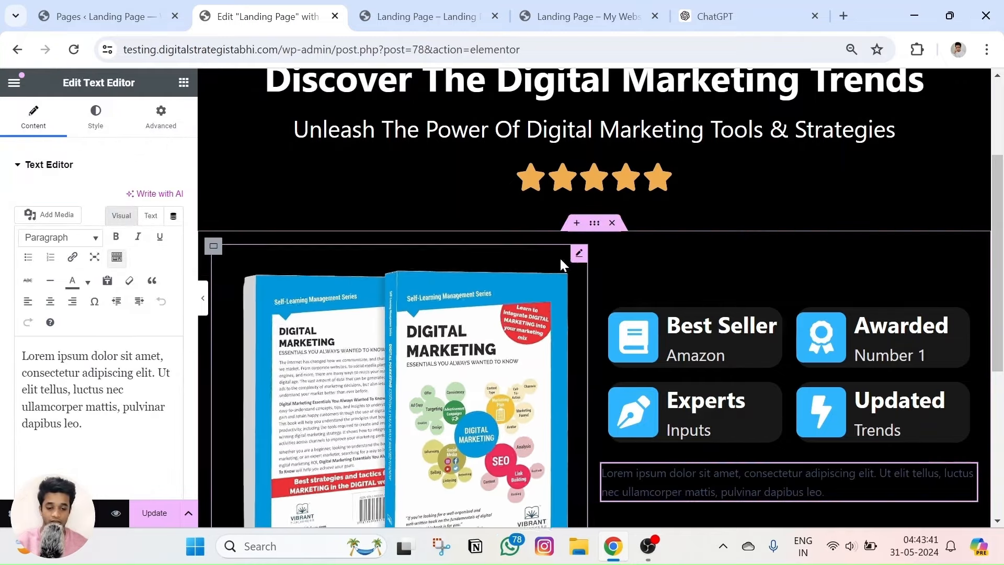
click(602, 303)
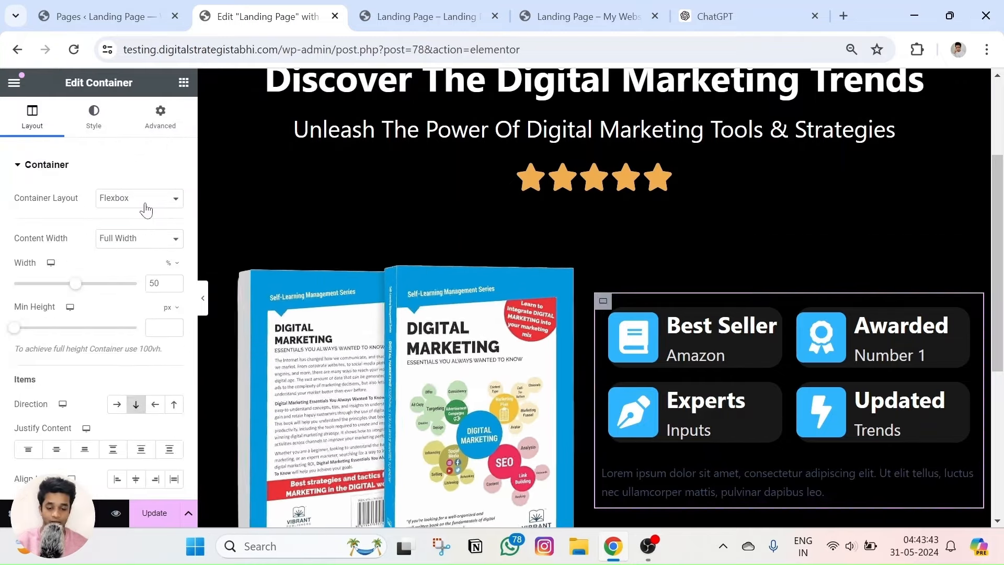
click(117, 406)
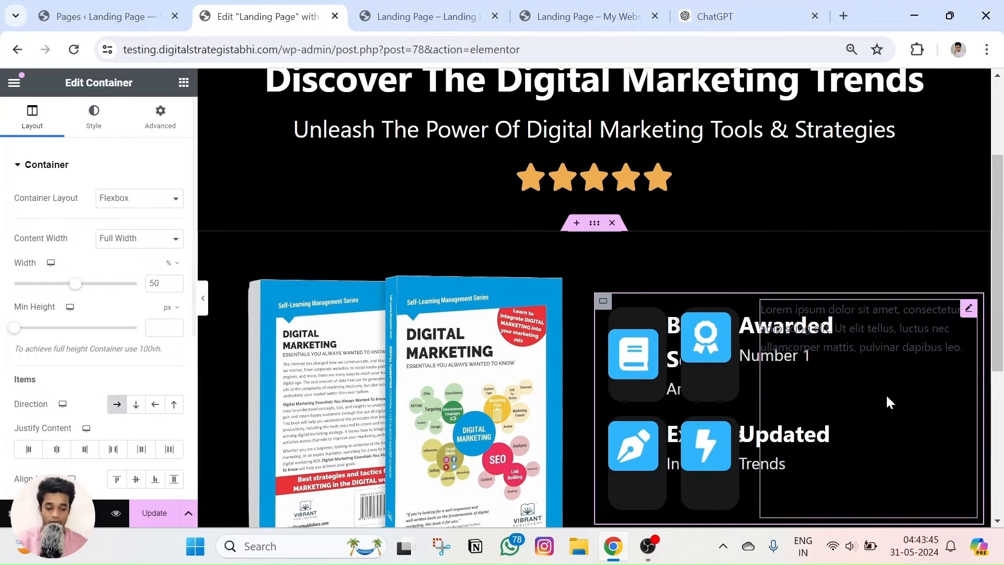
click(136, 403)
scroll(137, 410, down, 2)
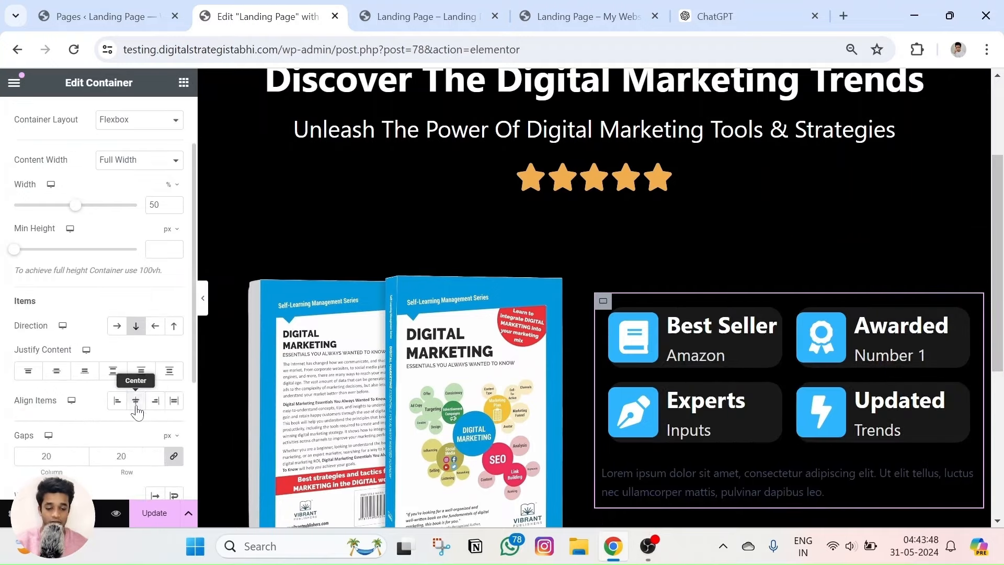
click(135, 333)
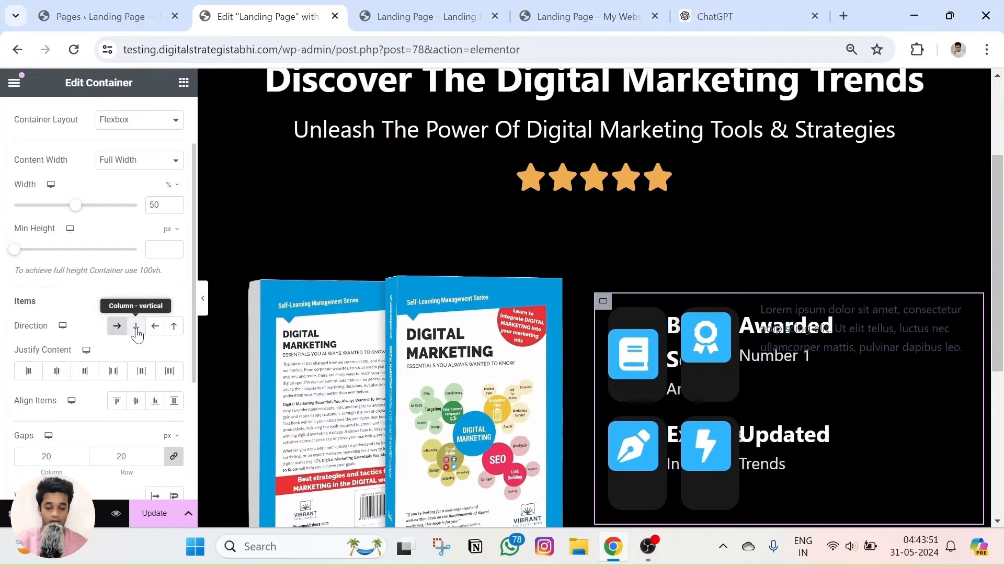
click(137, 333)
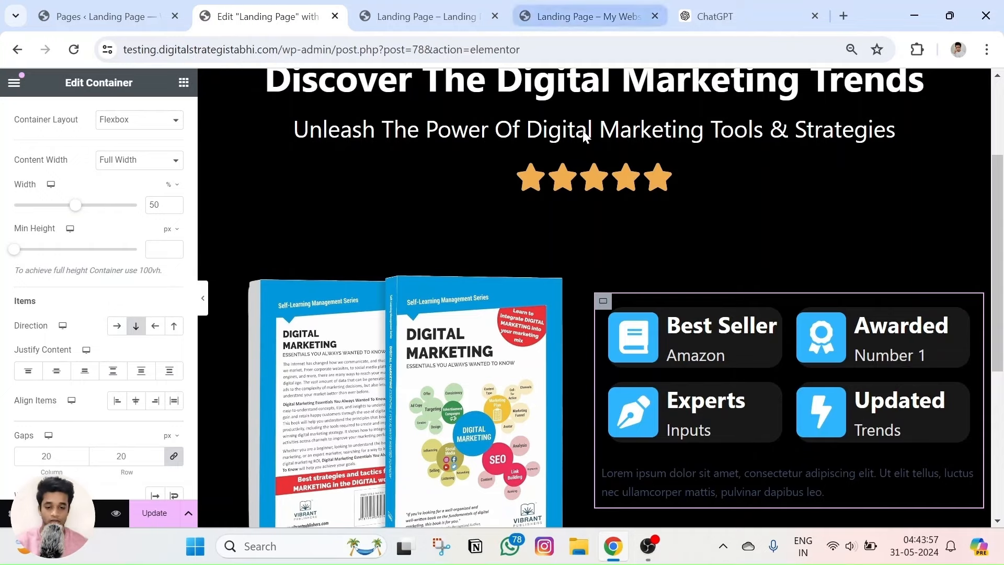
scroll(23, 139, up, 2)
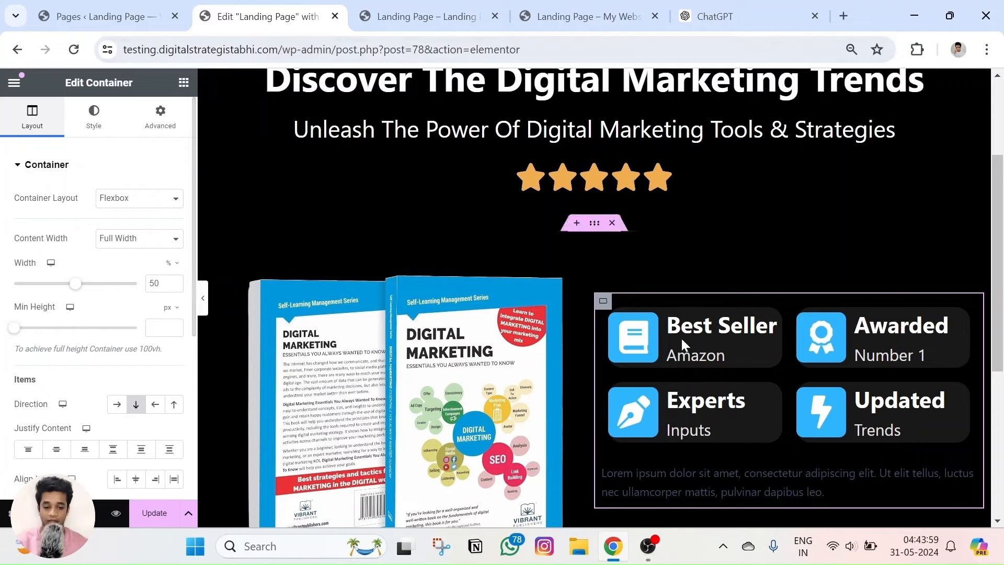
Replace the placeholder paragraph with 'Price will increase in next 24 hours'.
click(715, 475)
key(ctrl+a)
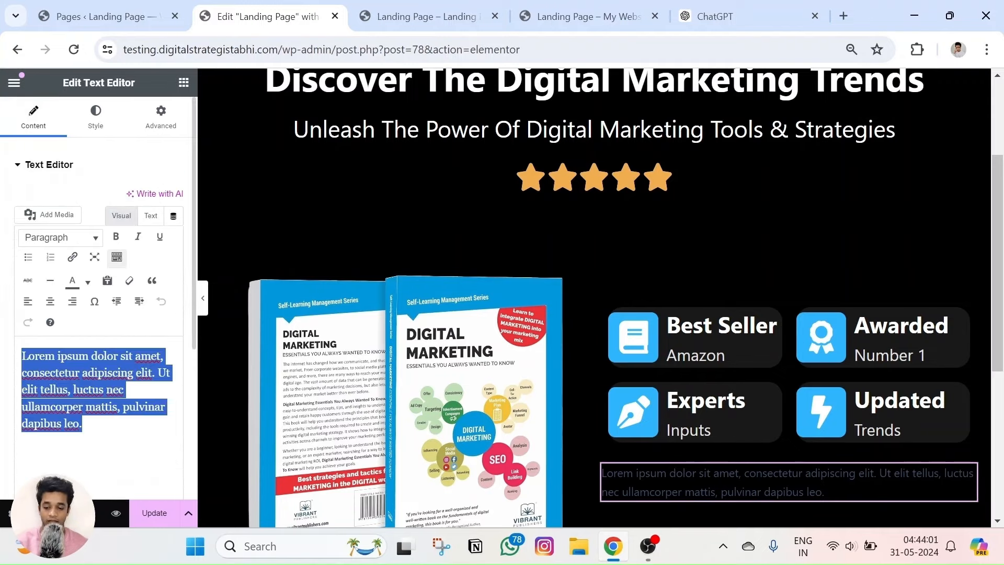
text(Price will increase in next 24 hours)
click(565, 16)
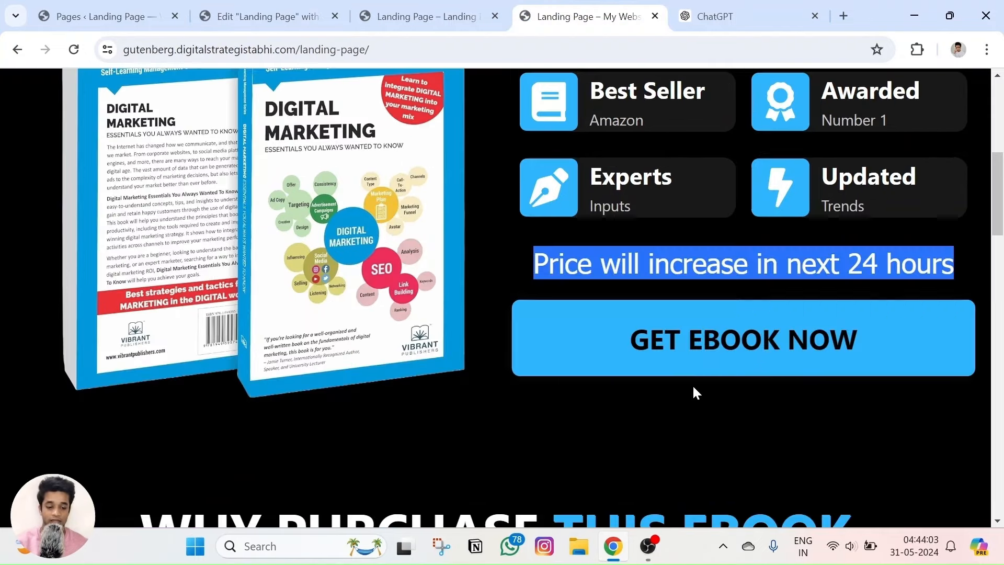
click(509, 262)
click(267, 16)
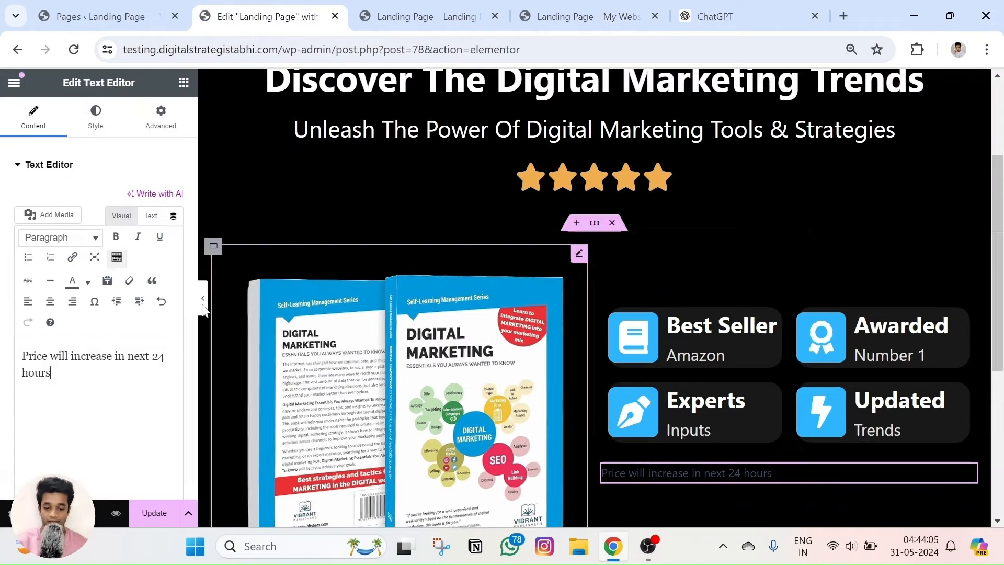
Make the price text white at 34 px, update the page, and preview it.
click(95, 115)
click(174, 230)
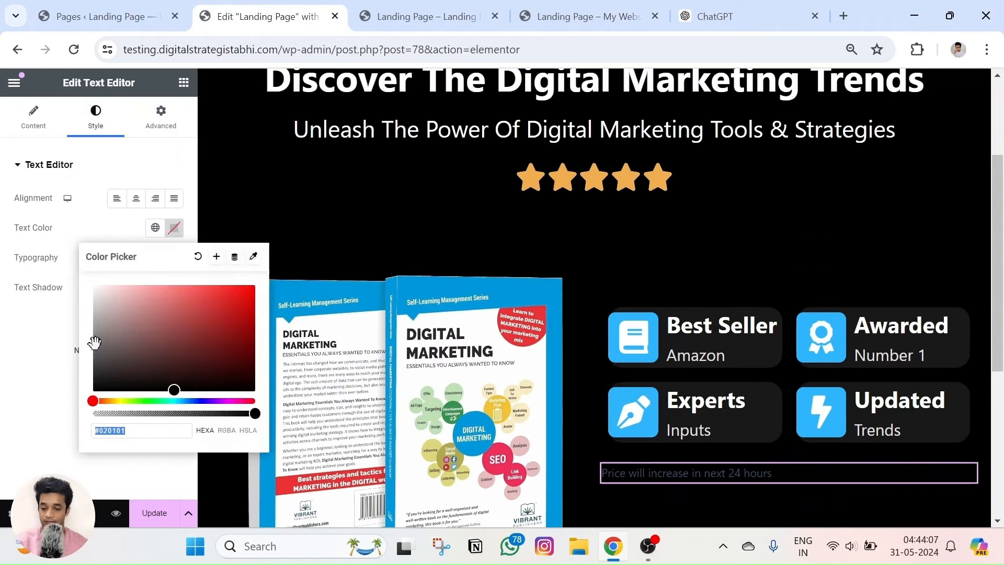
click(2, 351)
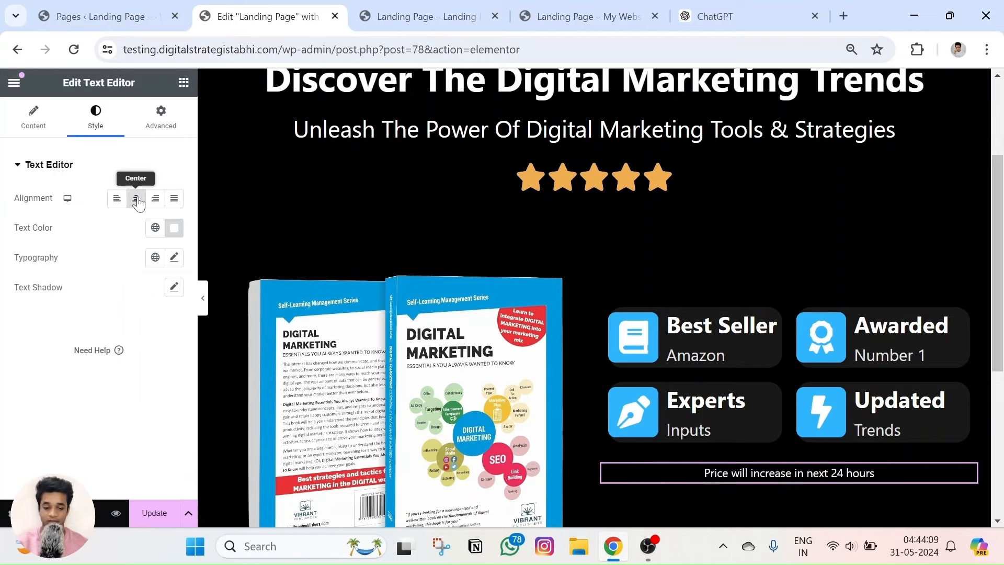
click(174, 259)
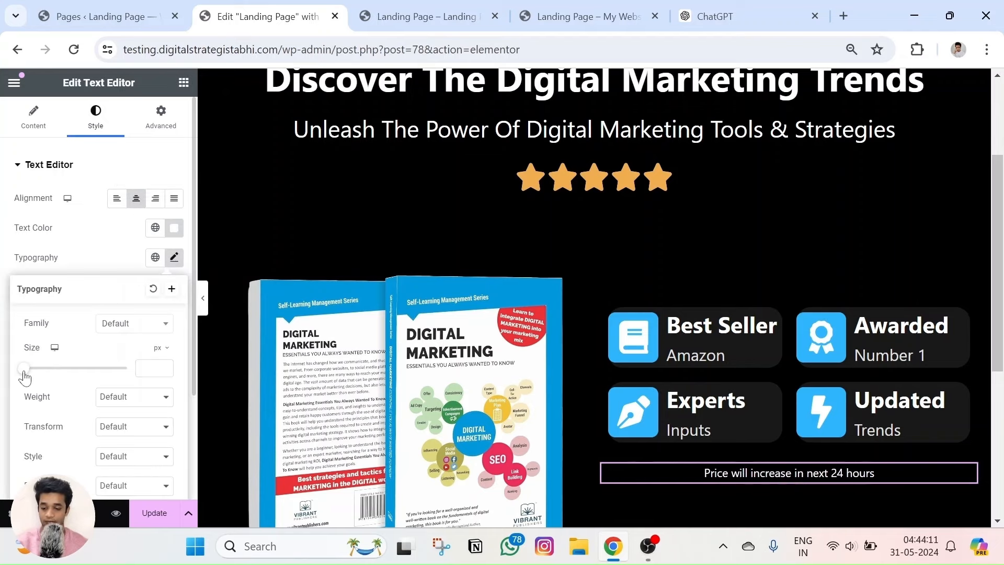
drag(25, 377, 43, 377)
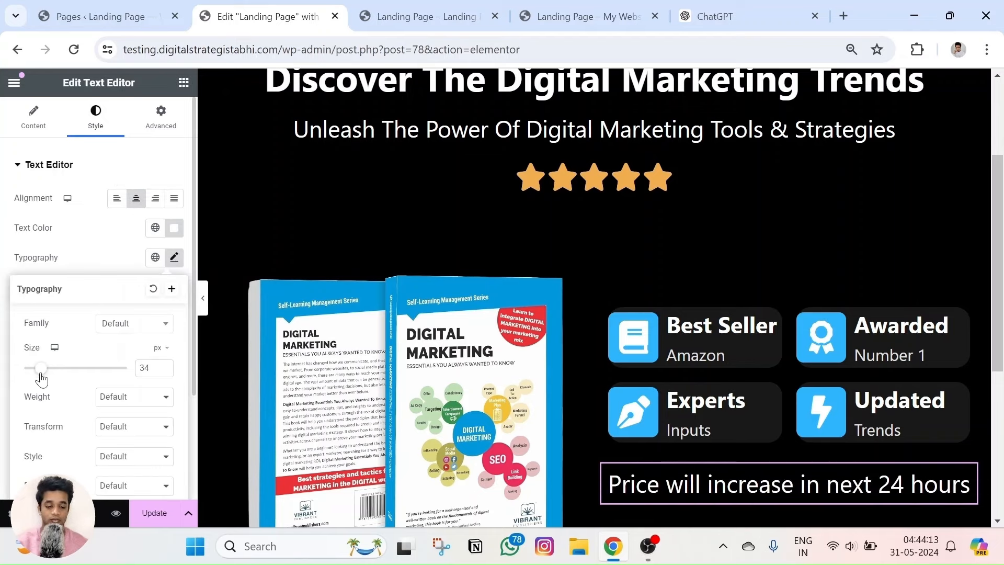
click(145, 509)
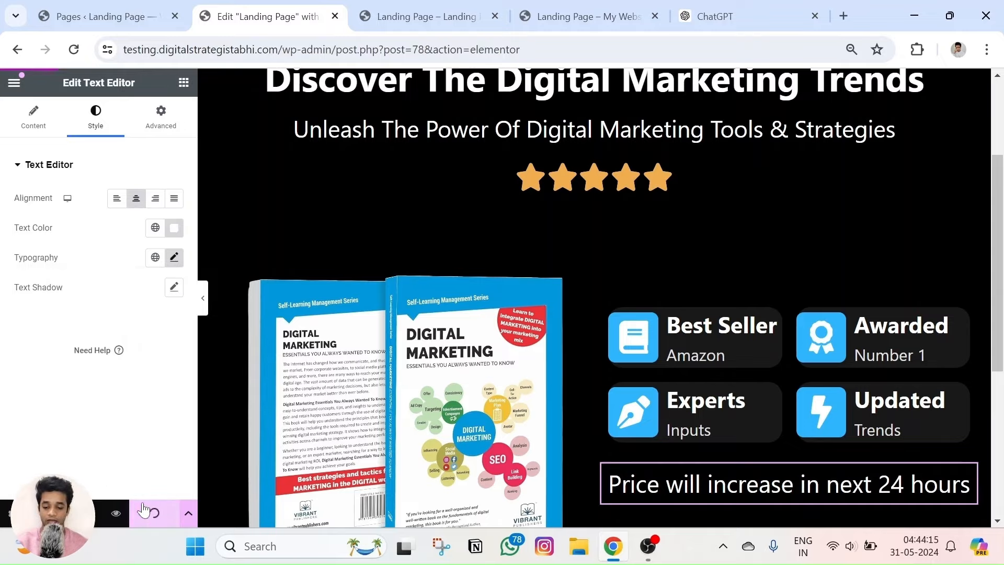
click(127, 514)
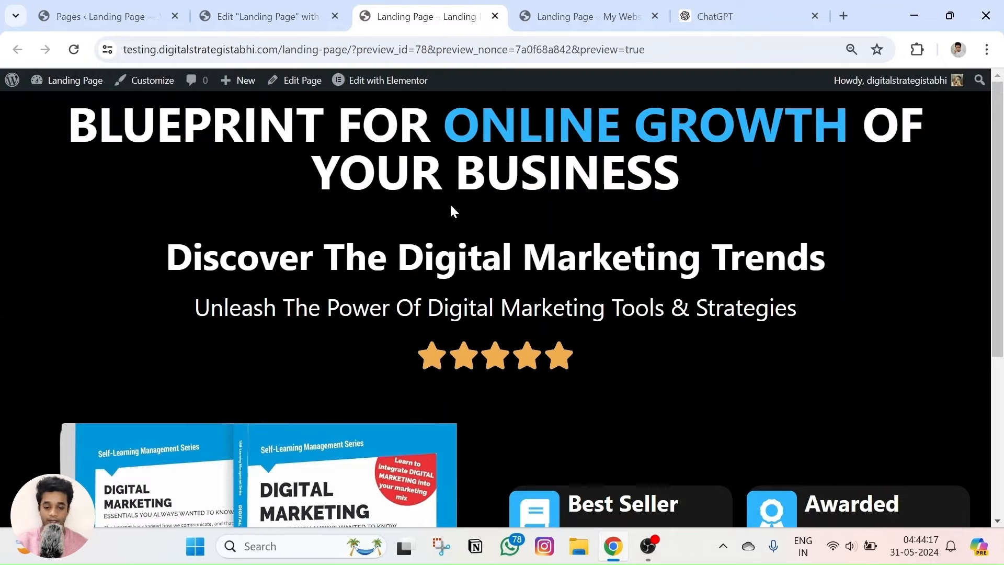
Scroll the preview and the live landing page to compare them, then return to Elementor.
scroll(450, 247, down, 4)
scroll(502, 309, up, 1)
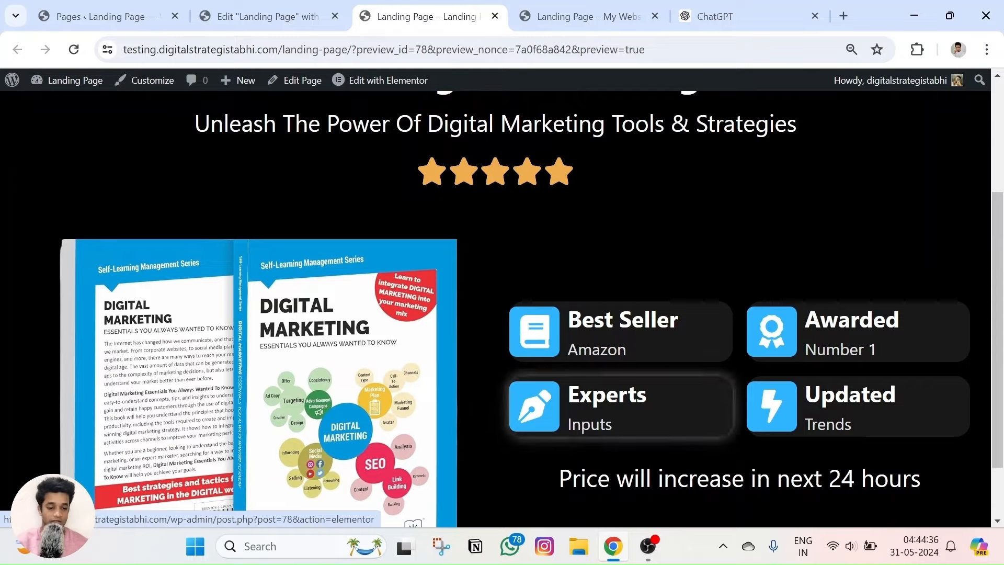
scroll(502, 309, down, 1)
key(ctrl+Tab)
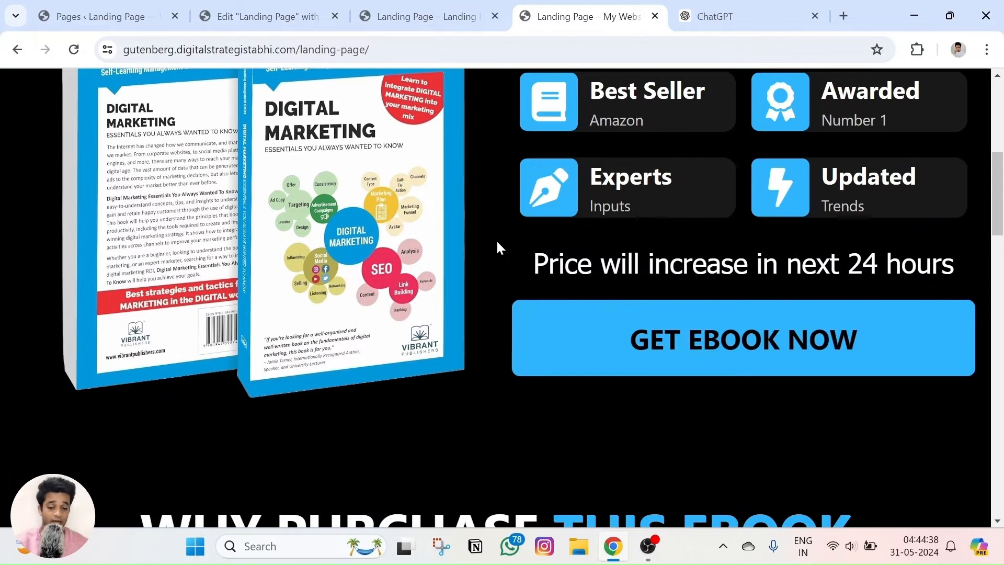
scroll(497, 240, up, 3)
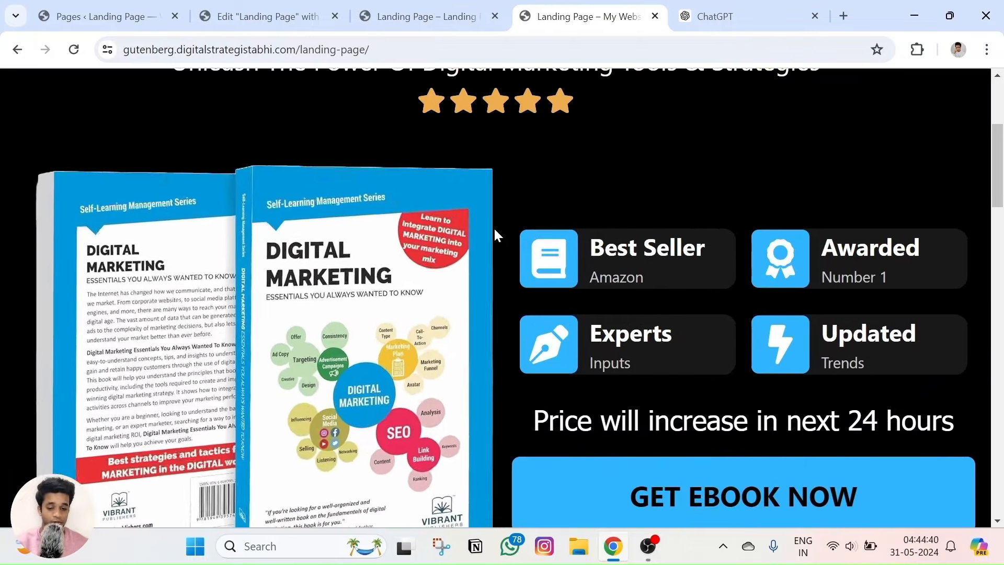
click(449, 4)
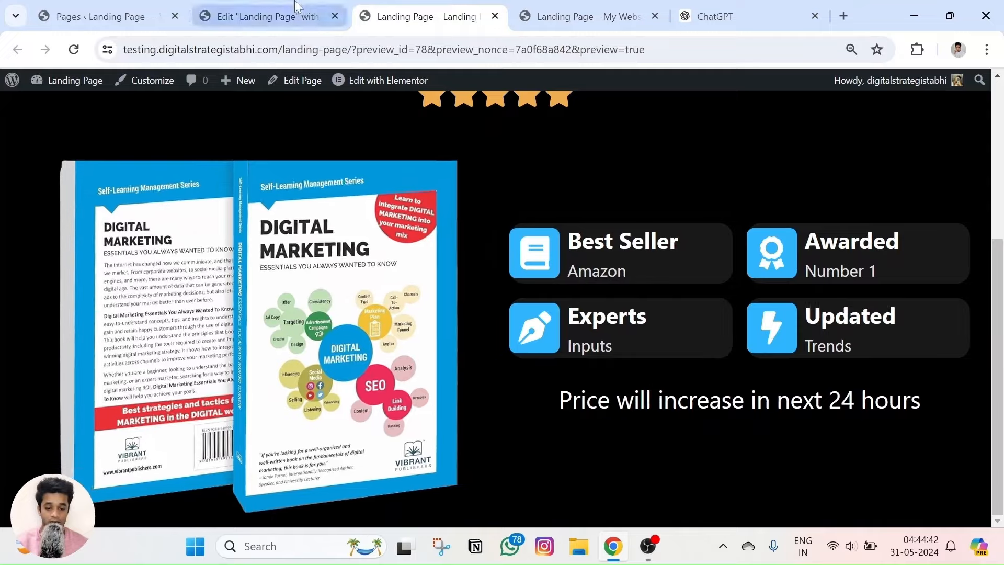
click(264, 16)
Widen the ebook image column so the feature cards shift right, checking against the live page.
drag(592, 343, 668, 344)
click(564, 7)
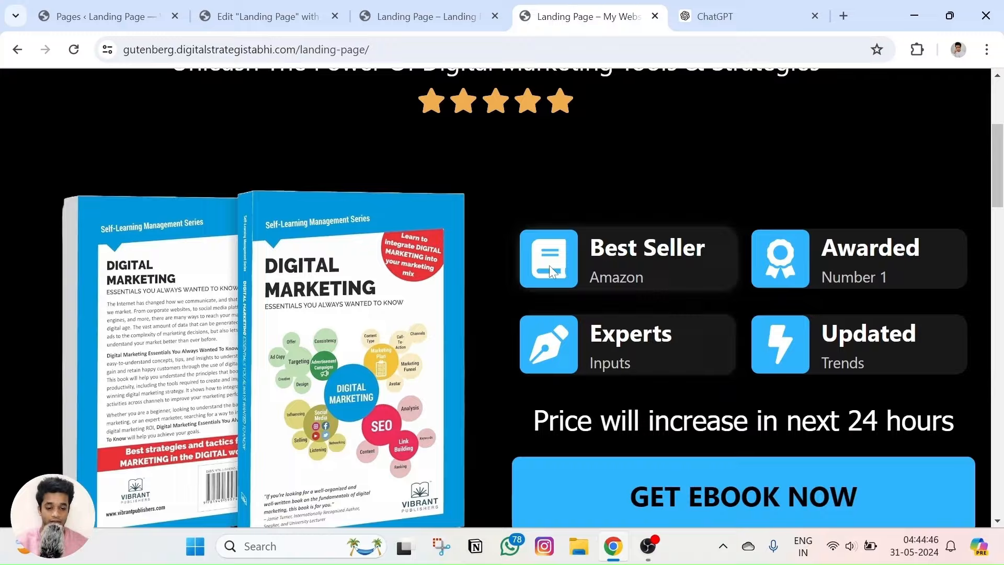
click(368, 7)
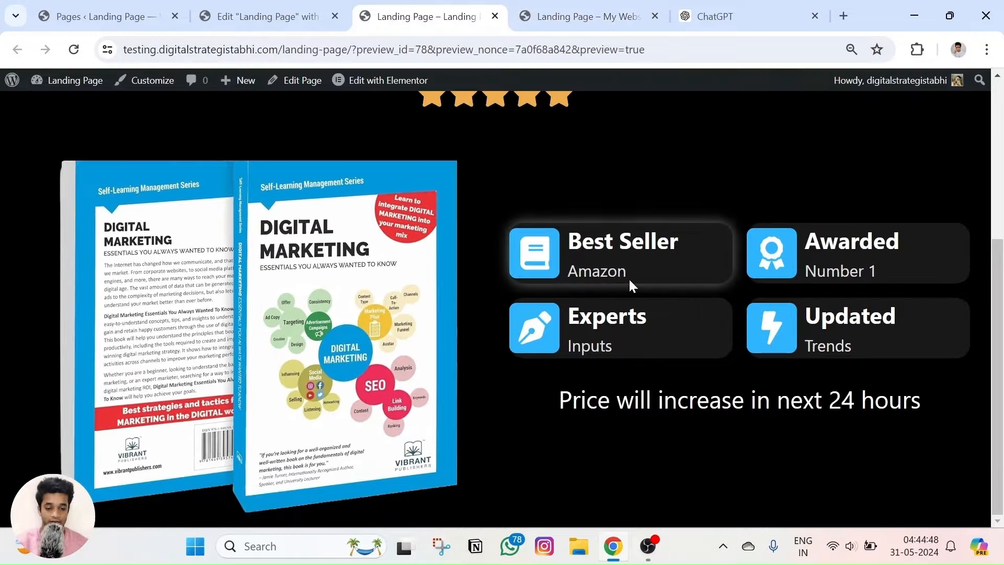
key(ctrl+shift+Tab)
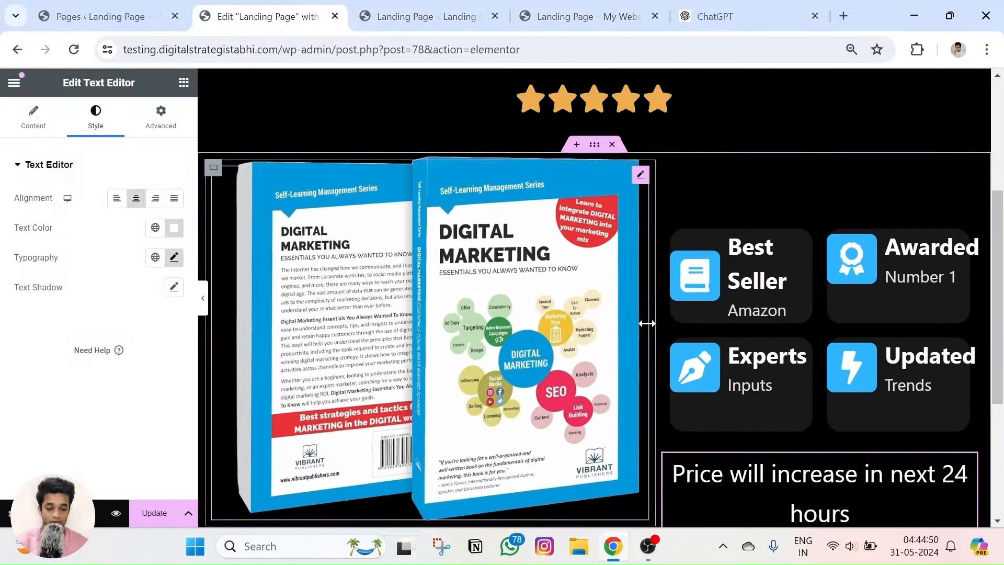
Try the ebook image column at 51.5% and then wider, previewing the price line each time.
mouse_move(647, 324)
mouse_down()
mouse_move(575, 330)
mouse_move(630, 334)
mouse_up()
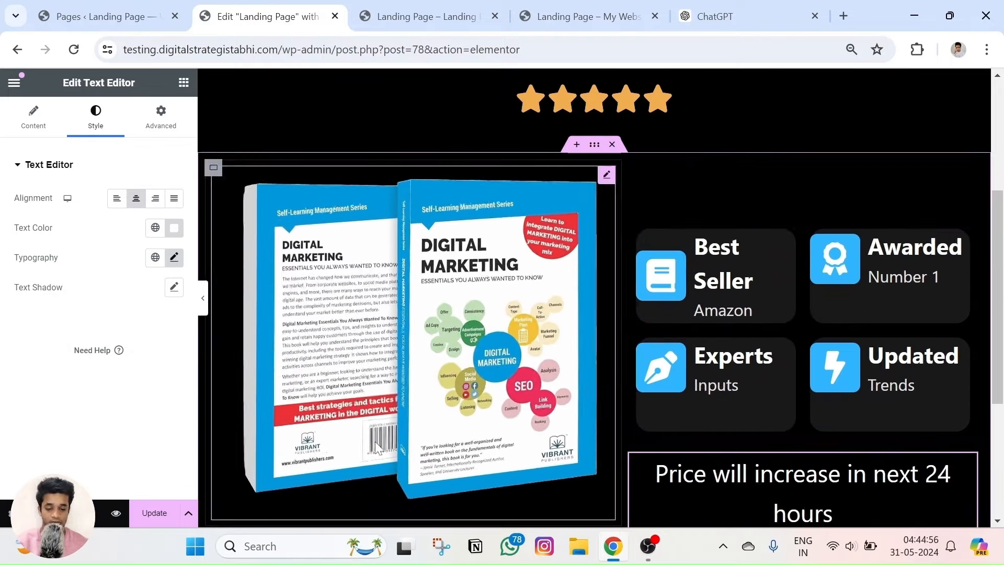
click(116, 513)
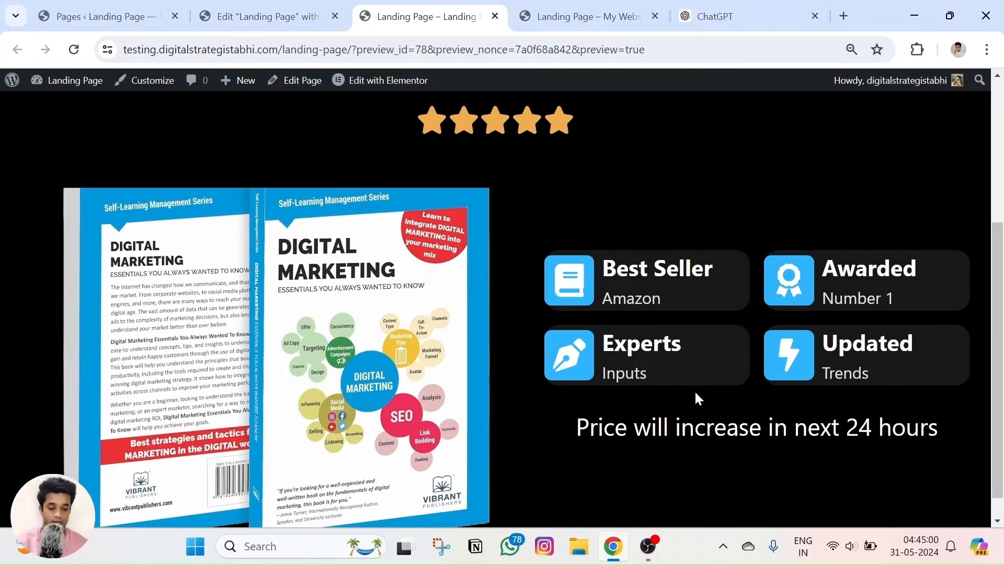
scroll(695, 390, down, 1)
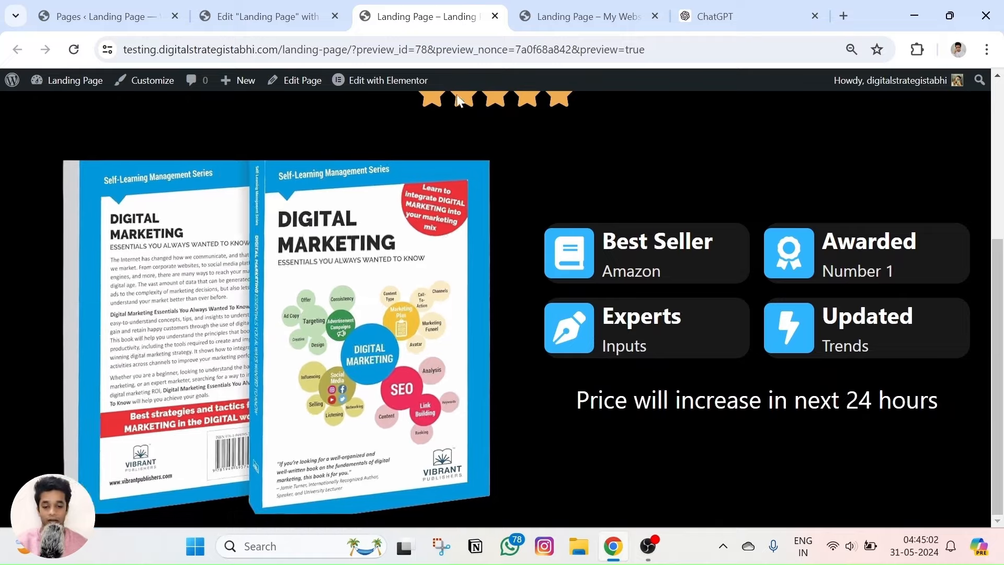
click(264, 17)
drag(613, 308, 639, 309)
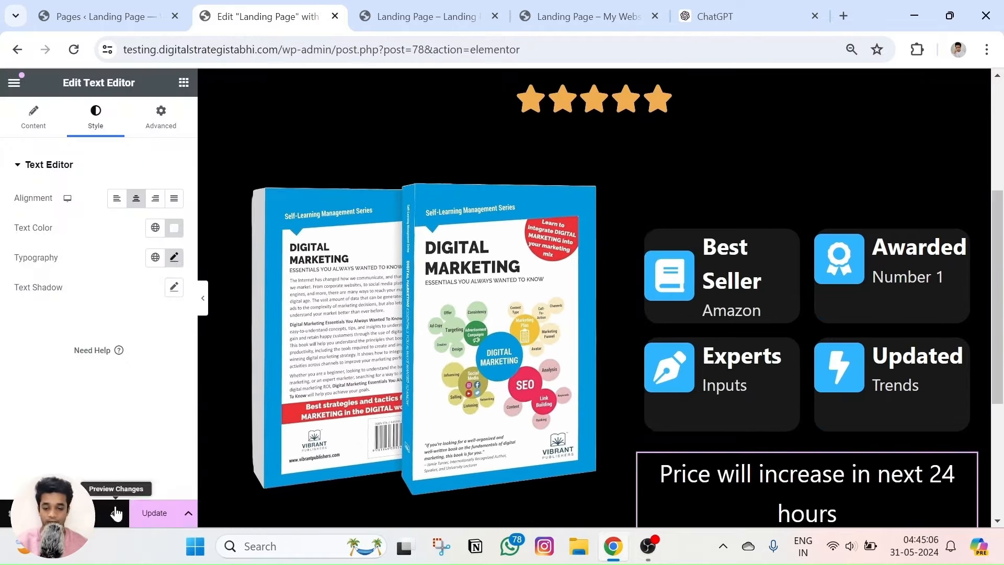
click(426, 16)
scroll(550, 225, down, 5)
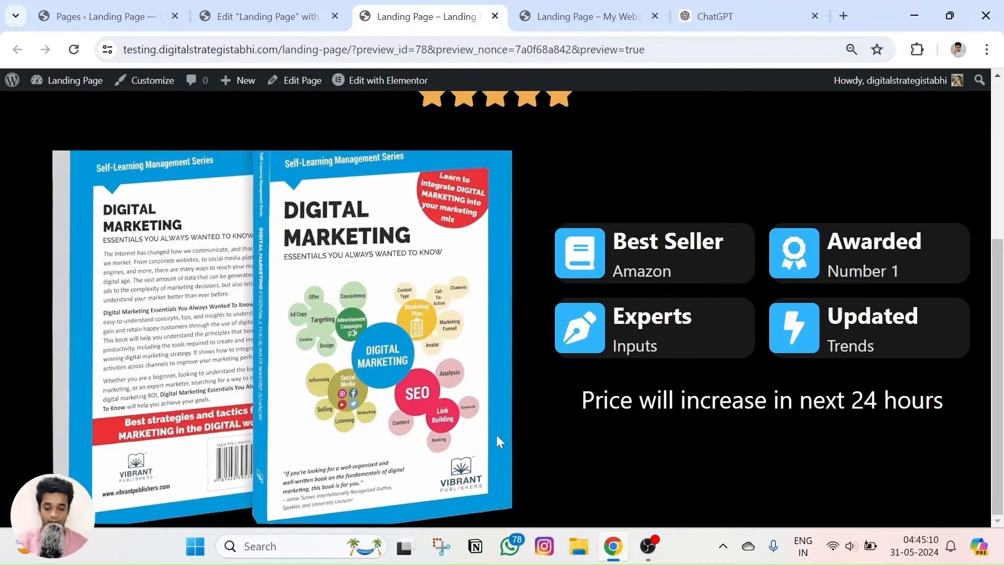
click(233, 5)
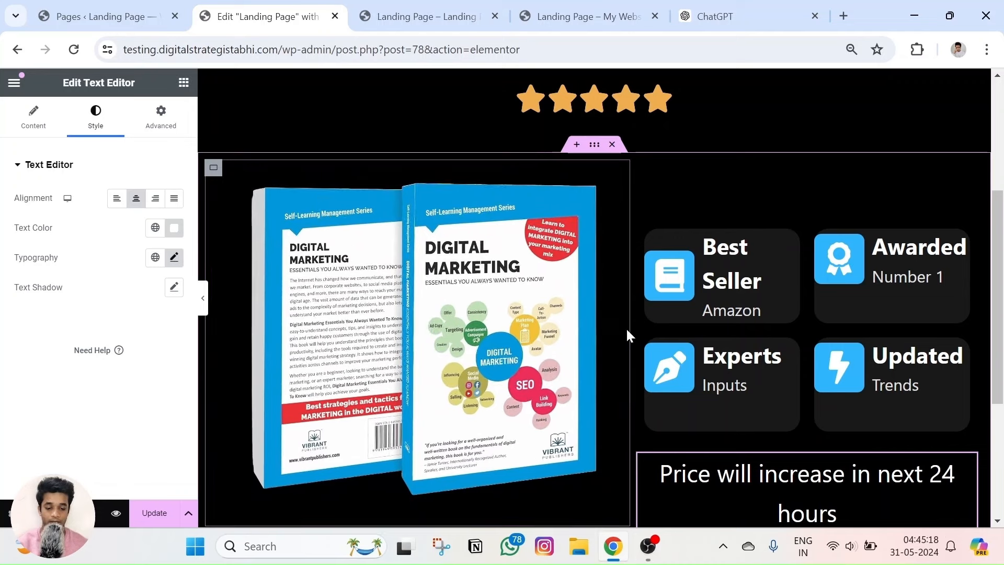
Narrow the ebook column to about 51.4% and preview the single-row price line.
drag(628, 335, 616, 334)
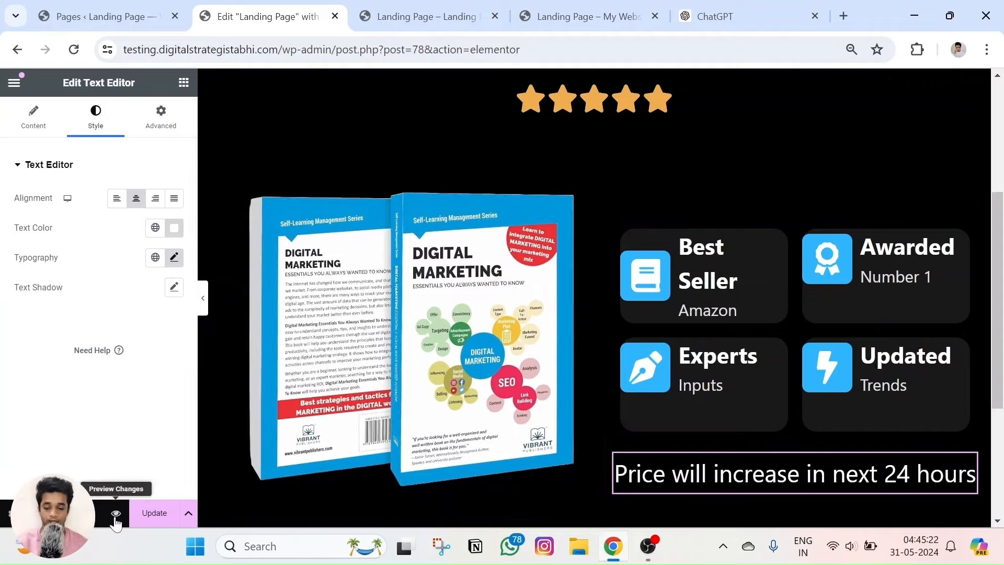
click(116, 513)
scroll(502, 361, down, 5)
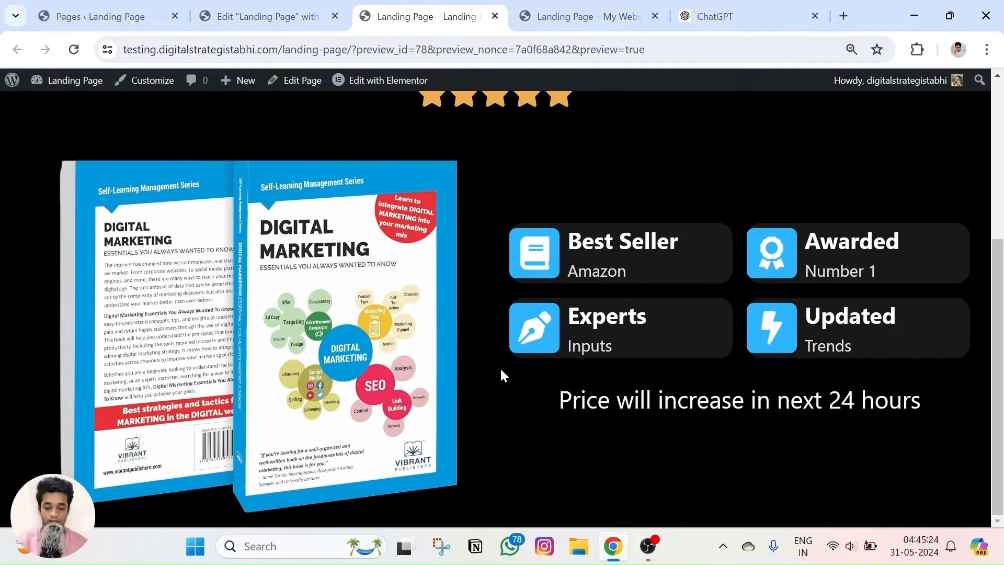
click(339, 6)
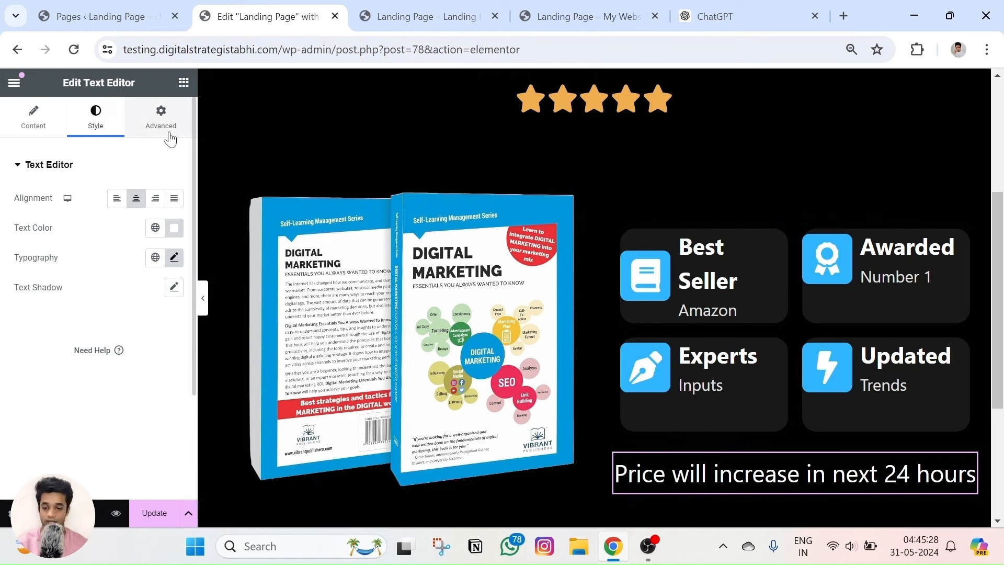
Set the price-increase text's typography size to 40 px and preview it.
click(174, 257)
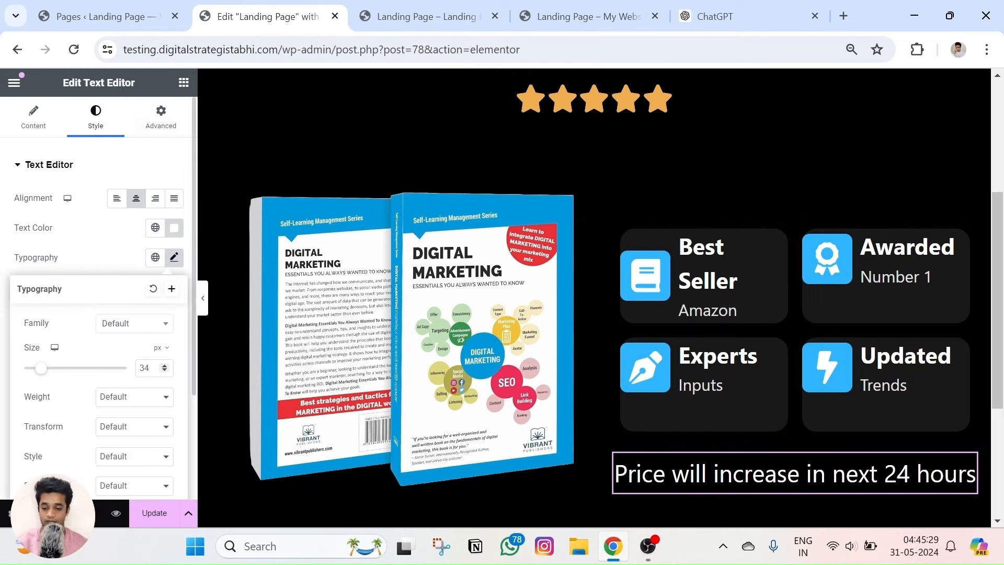
click(163, 365)
click(165, 371)
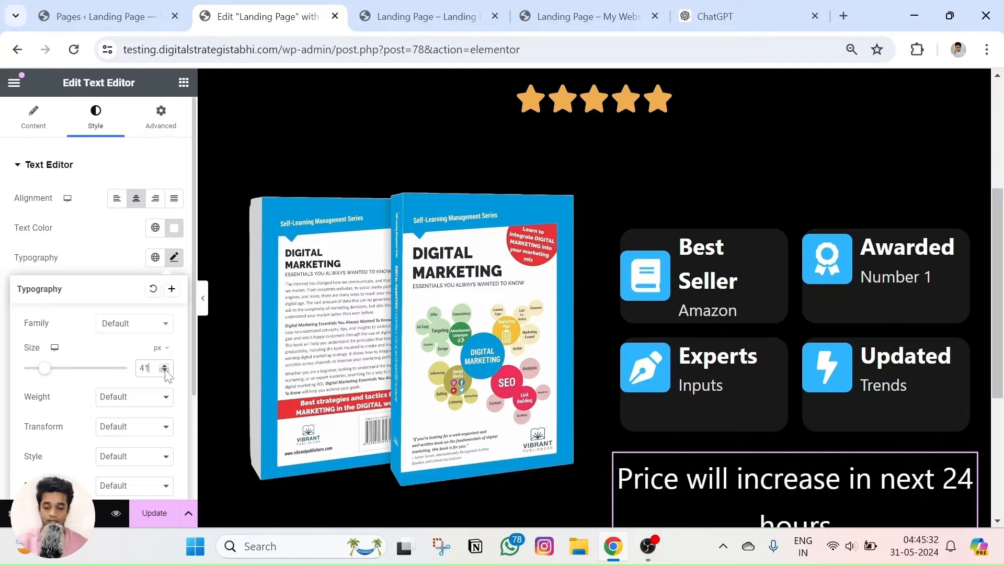
click(166, 372)
click(116, 512)
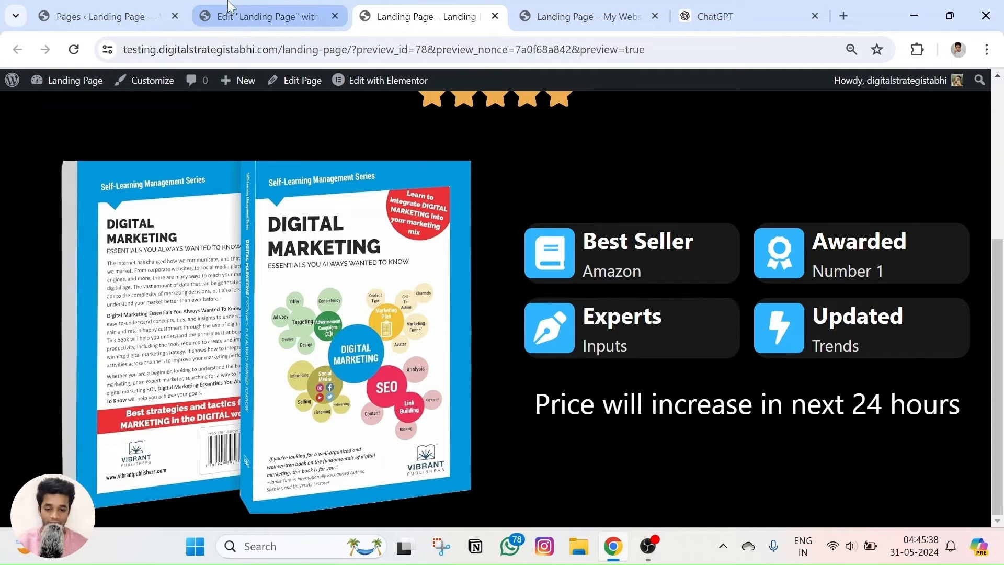
click(230, 11)
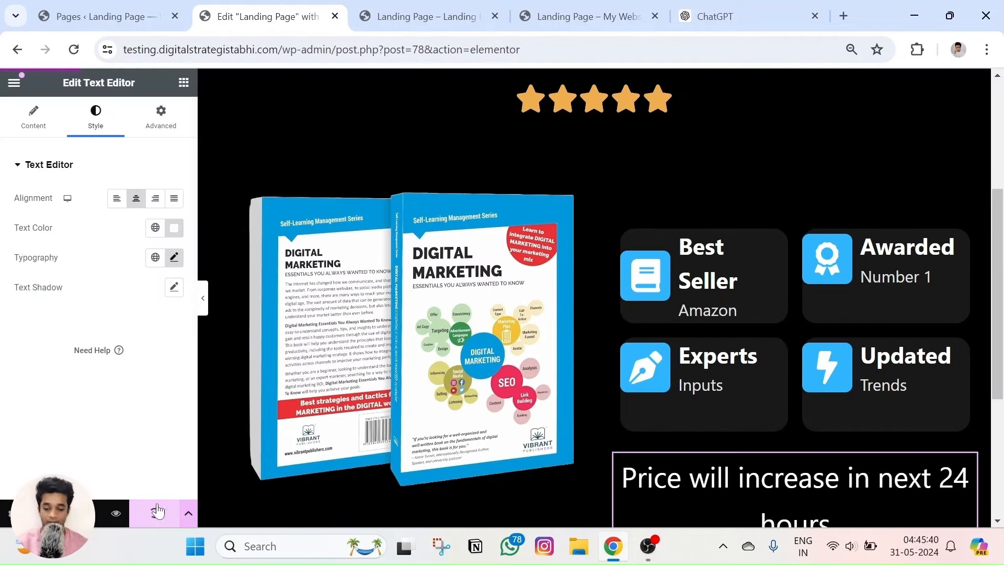
Update the page, check the draft preview, and compare with the live reference landing page.
click(587, 5)
click(453, 5)
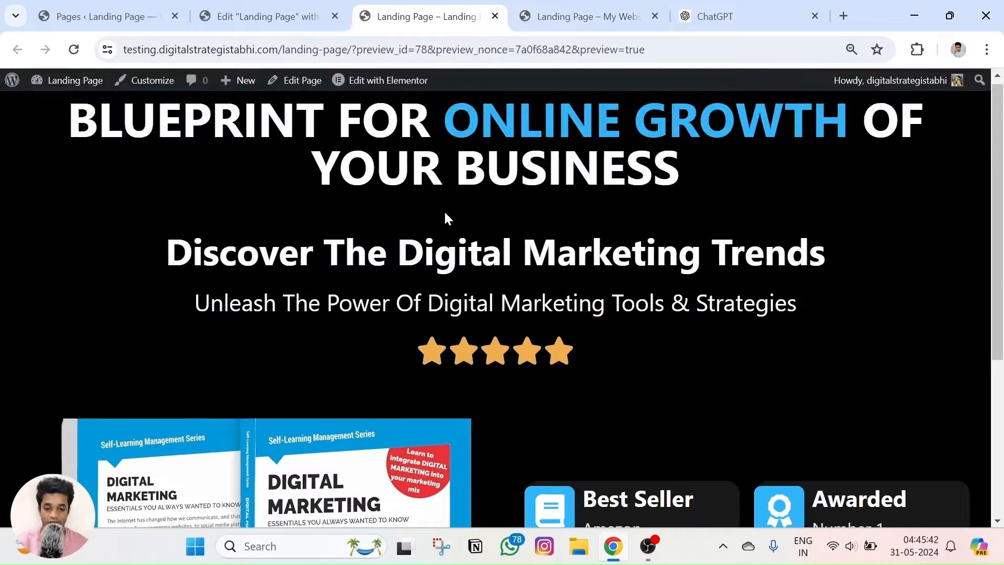
scroll(447, 218, down, 5)
scroll(472, 344, up, 2)
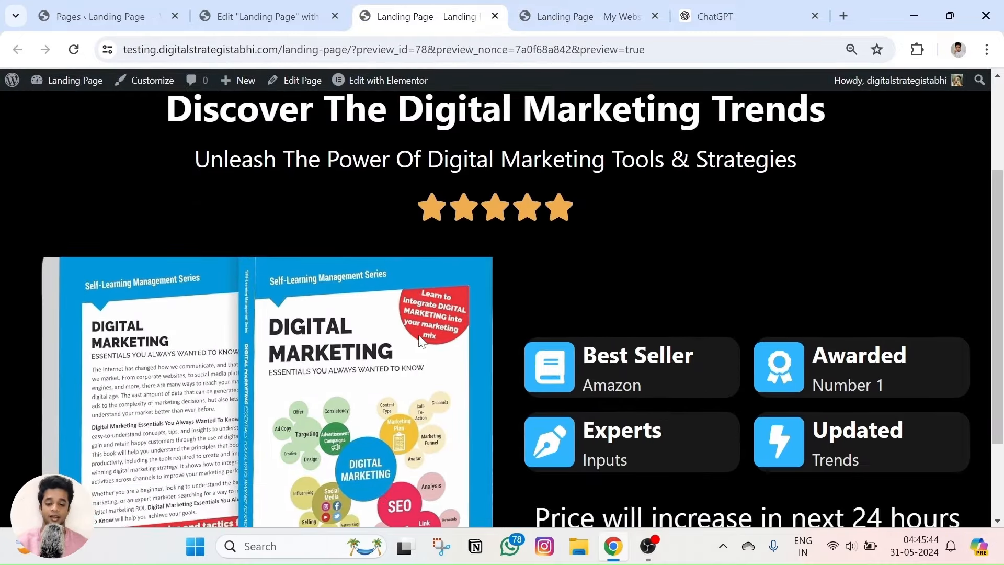
scroll(472, 344, down, 2)
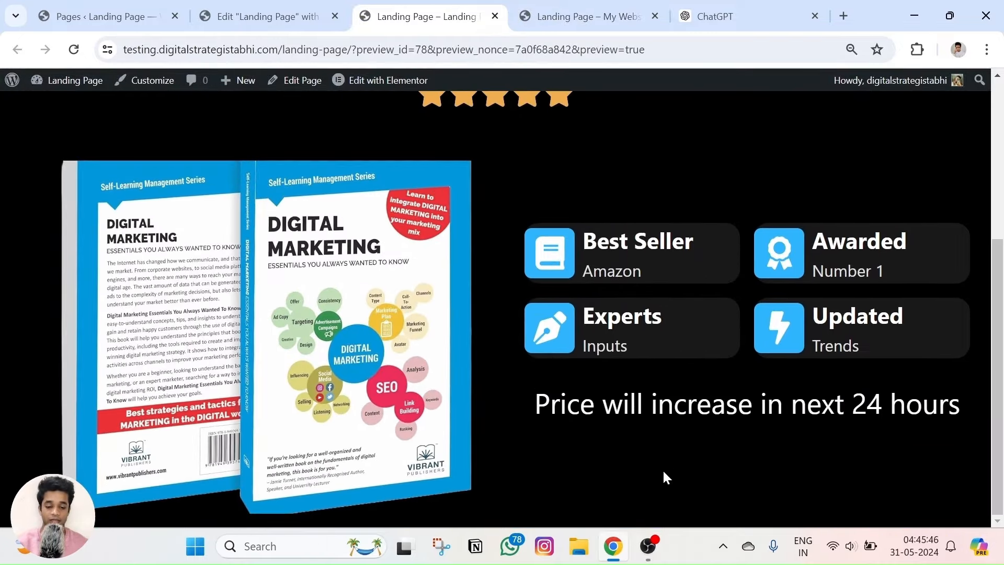
click(574, 11)
scroll(635, 197, down, 5)
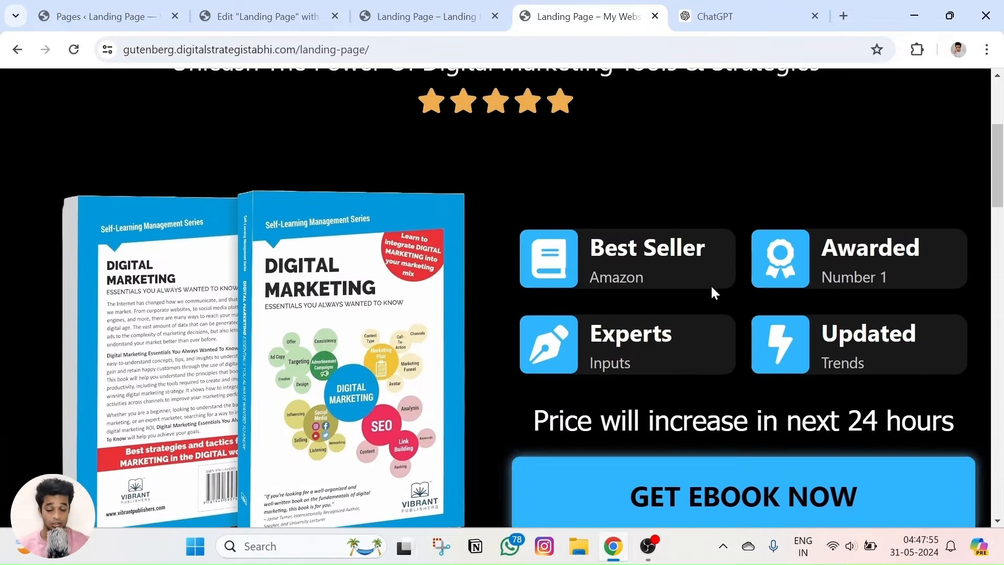
scroll(704, 314, down, 3)
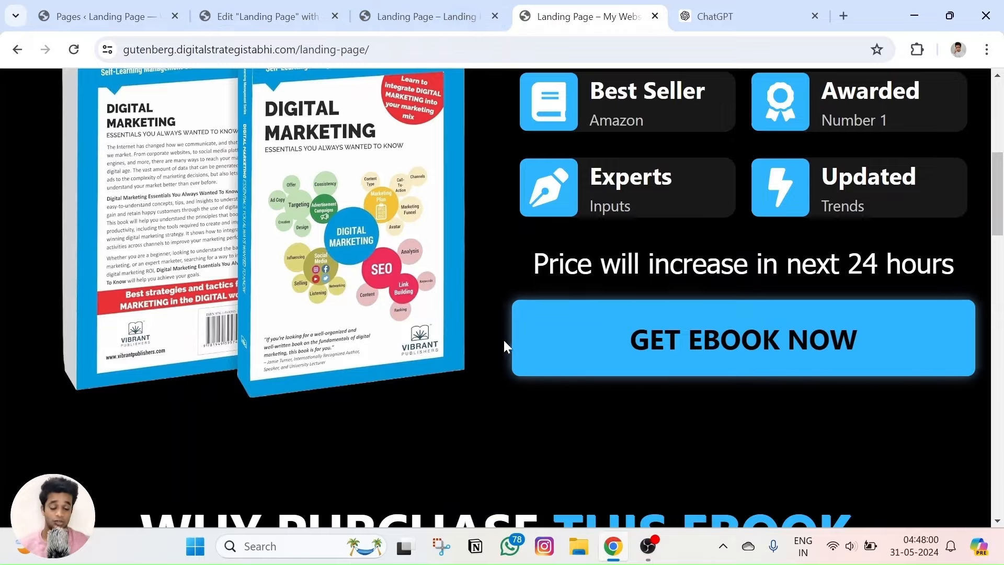
Select the parent container holding the ebook image and the four feature cards.
click(325, 17)
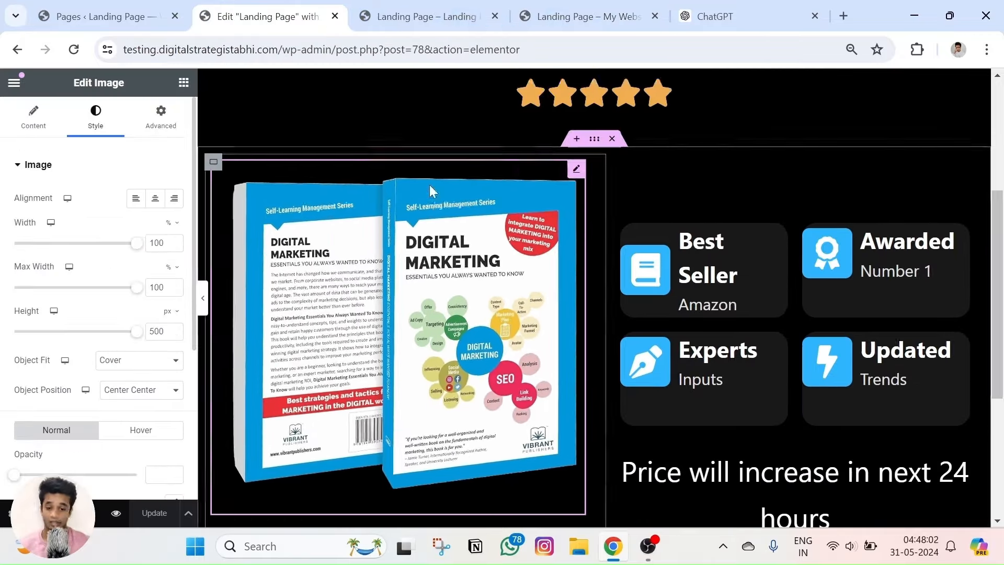
scroll(578, 269, up, 3)
scroll(577, 270, down, 6)
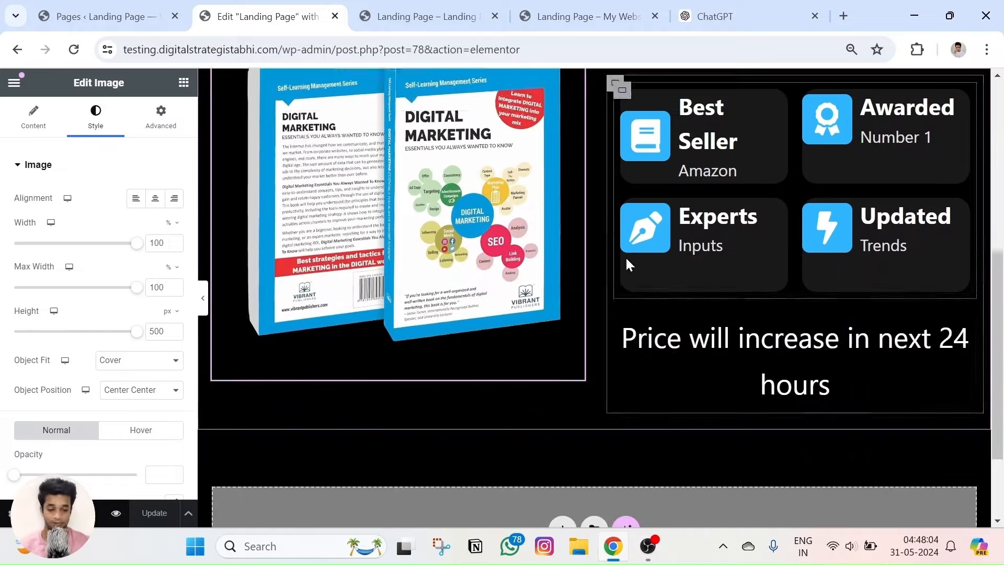
scroll(565, 298, up, 2)
scroll(553, 230, down, 2)
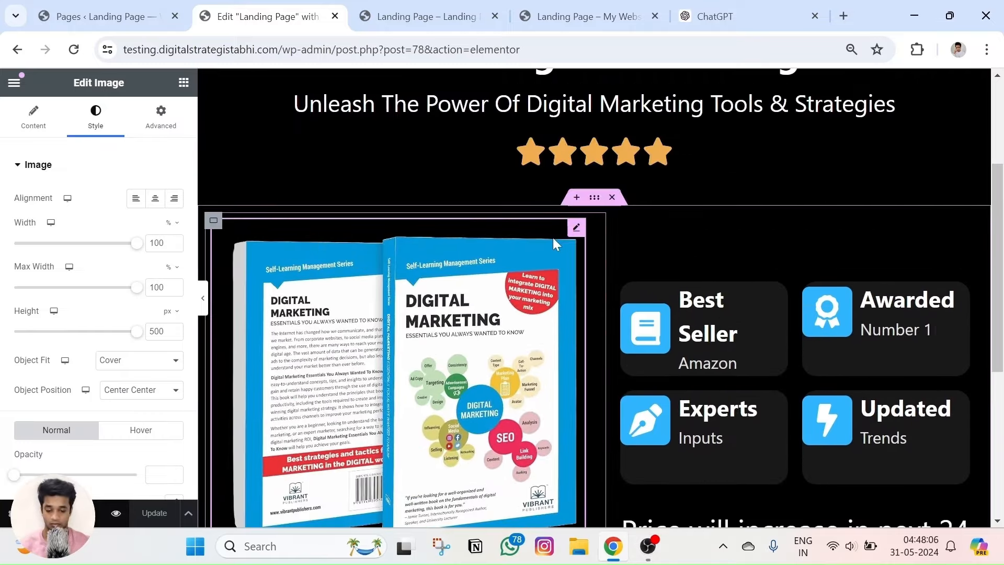
scroll(554, 238, up, 2)
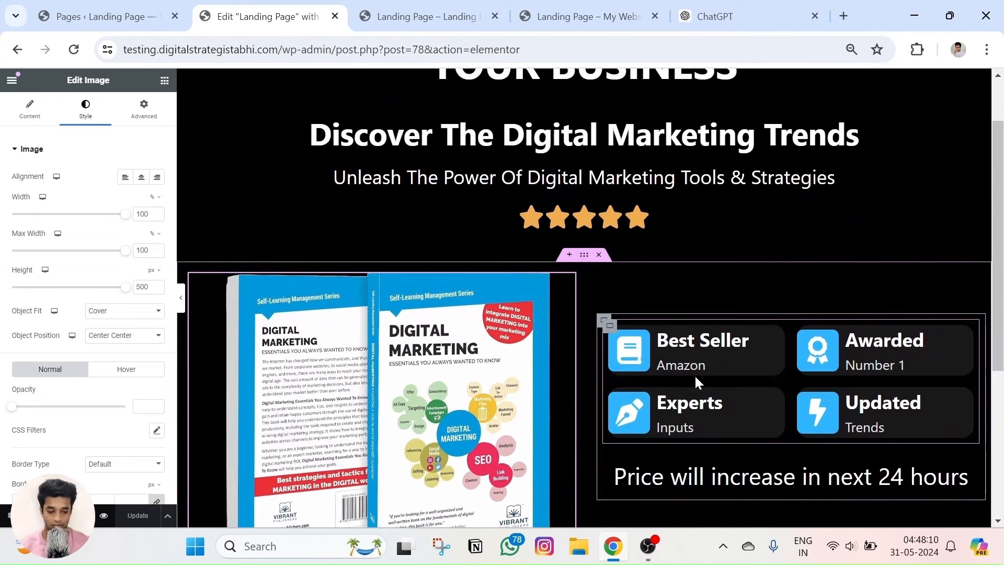
scroll(694, 375, down, 1)
scroll(695, 375, up, 1)
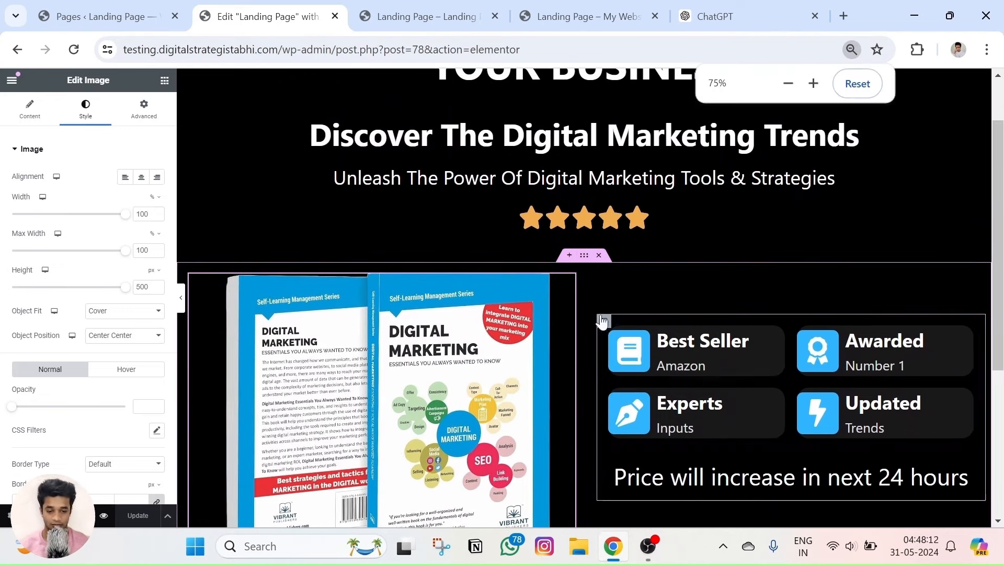
scroll(600, 295, down, 3)
click(587, 131)
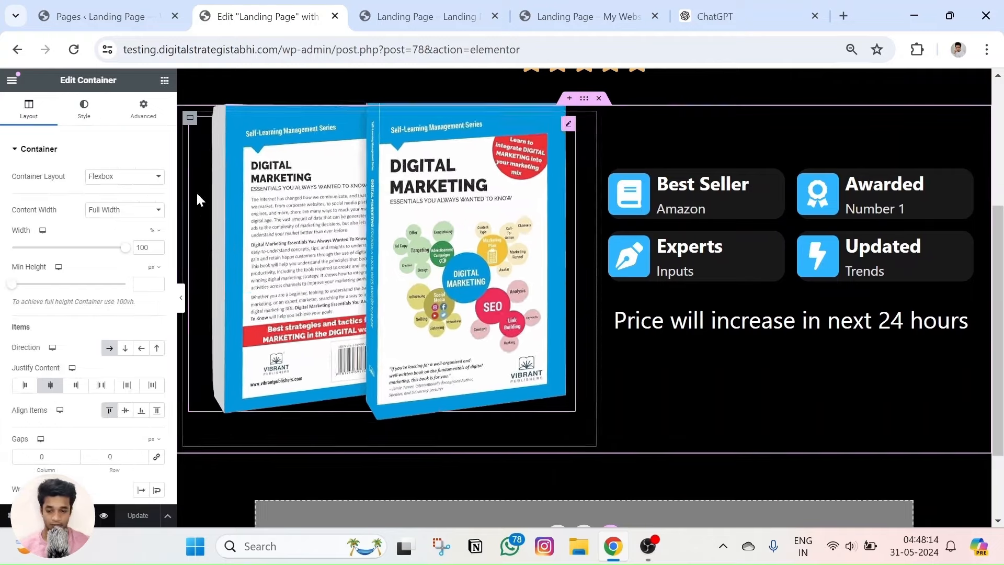
click(147, 106)
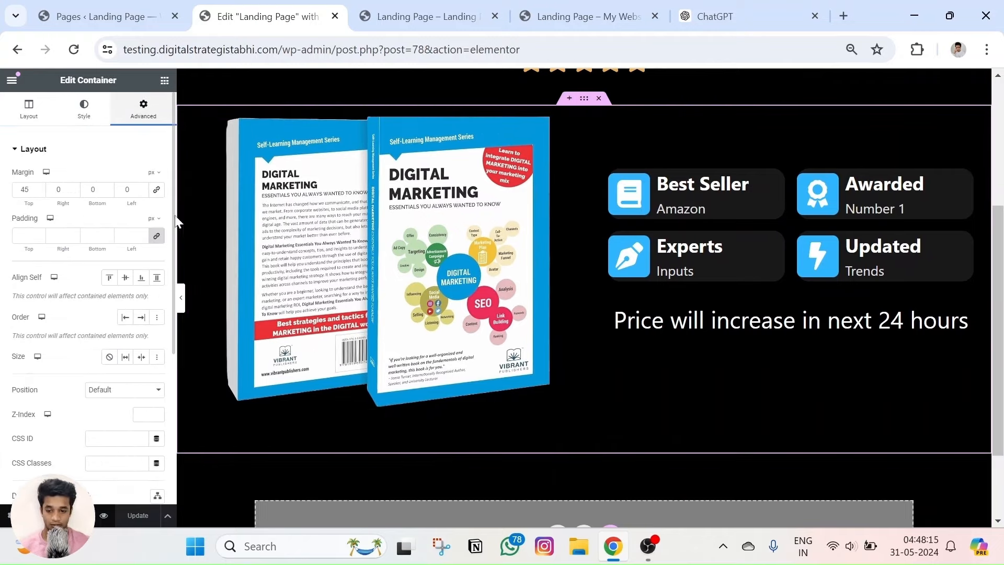
Add an empty Full Width container below the price text and view the reference page.
click(164, 81)
drag(47, 258, 780, 336)
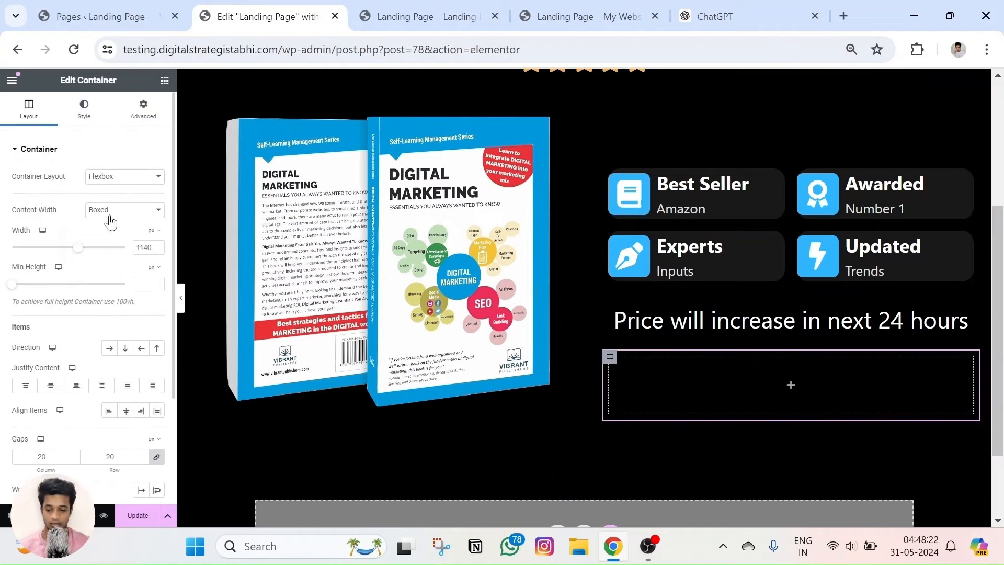
click(112, 210)
click(114, 232)
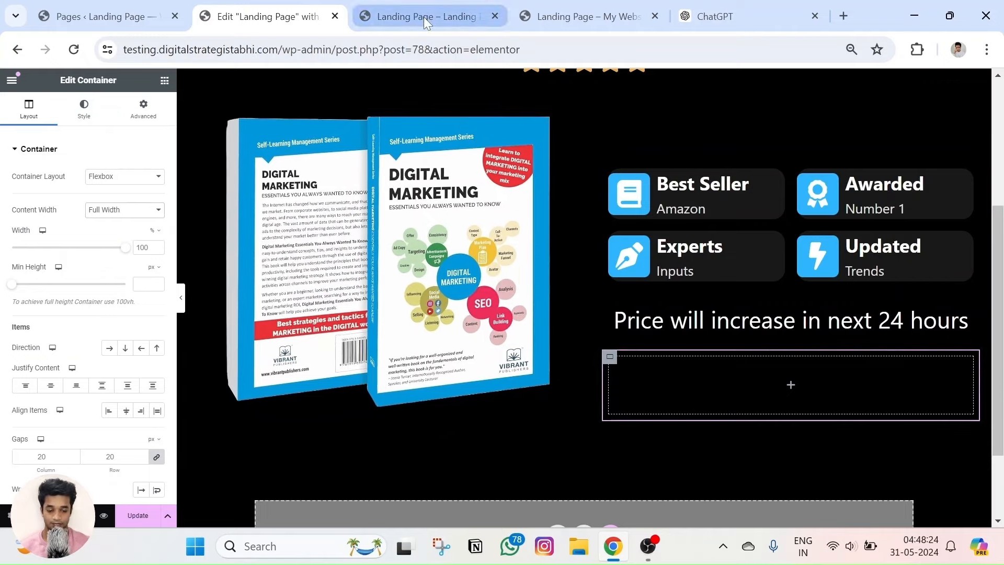
click(528, 17)
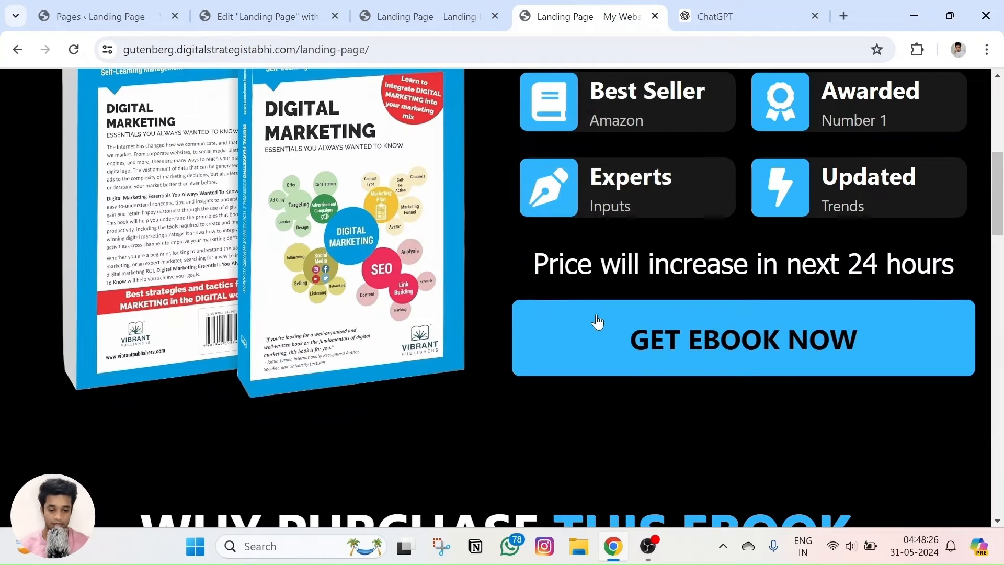
Glance at the ChatGPT tab, then return to the Elementor 'Landing Page' editor.
click(716, 17)
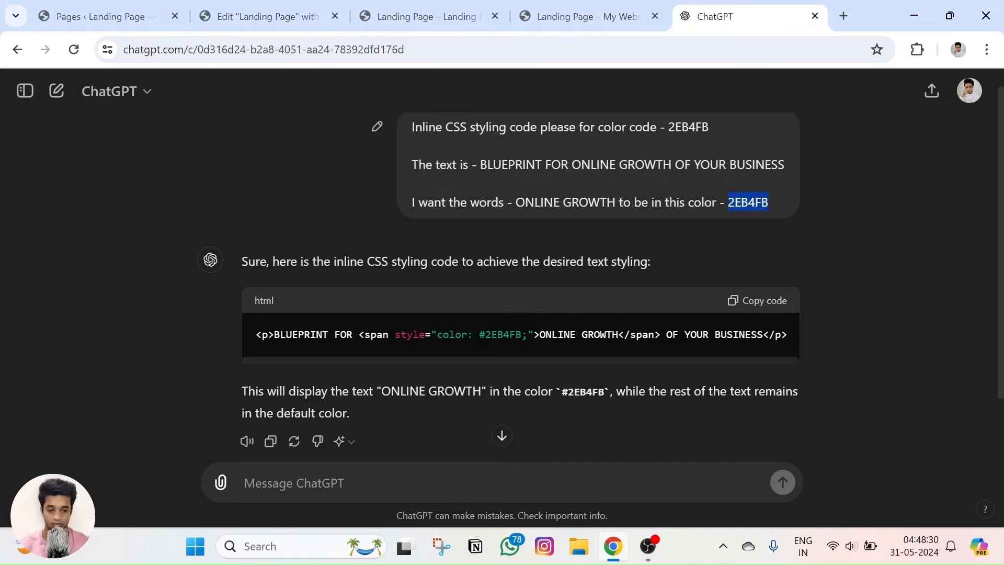
click(261, 16)
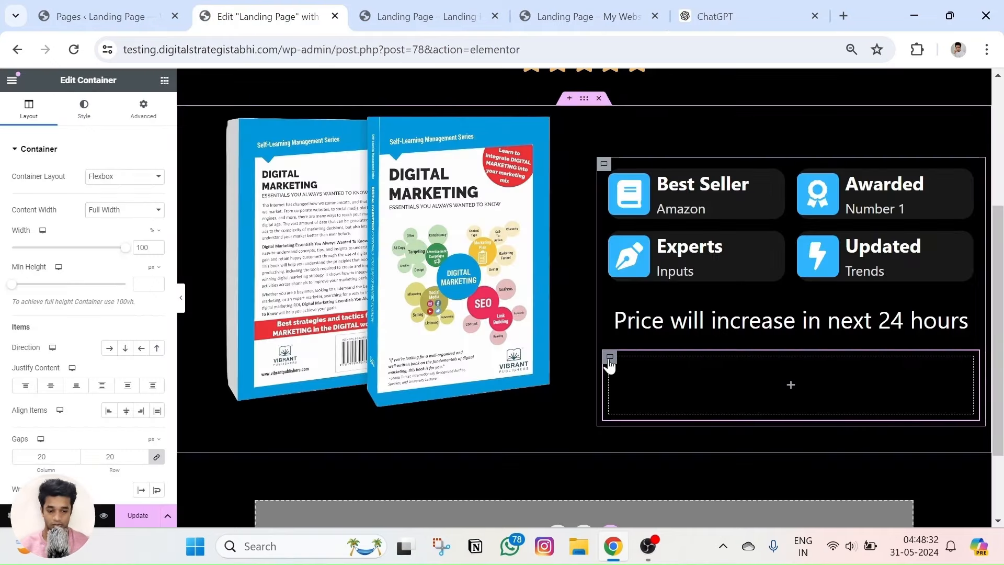
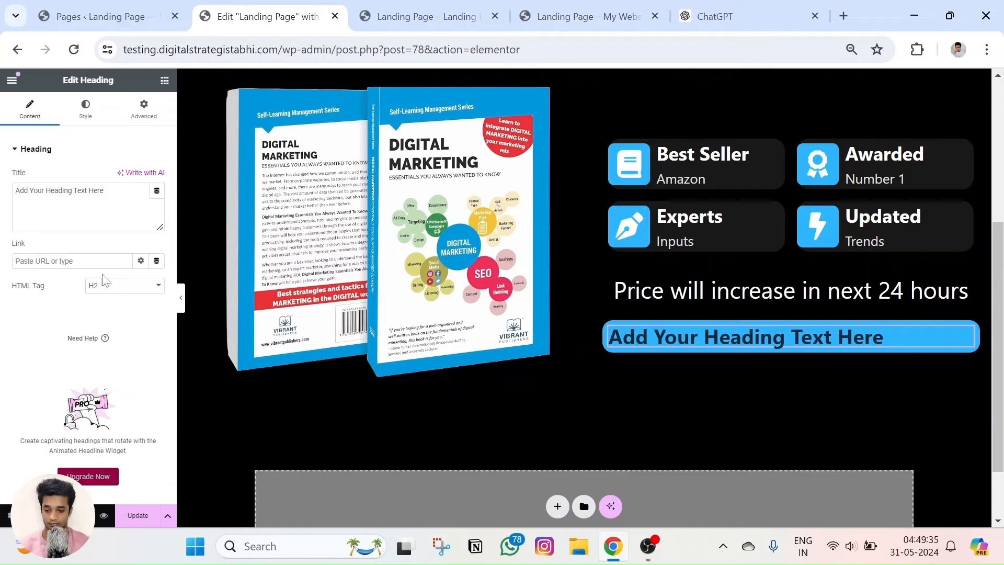
Replace the blue box's placeholder heading with GET EBOOK NOW copied from the reference page.
key(ctrl+a)
click(586, 17)
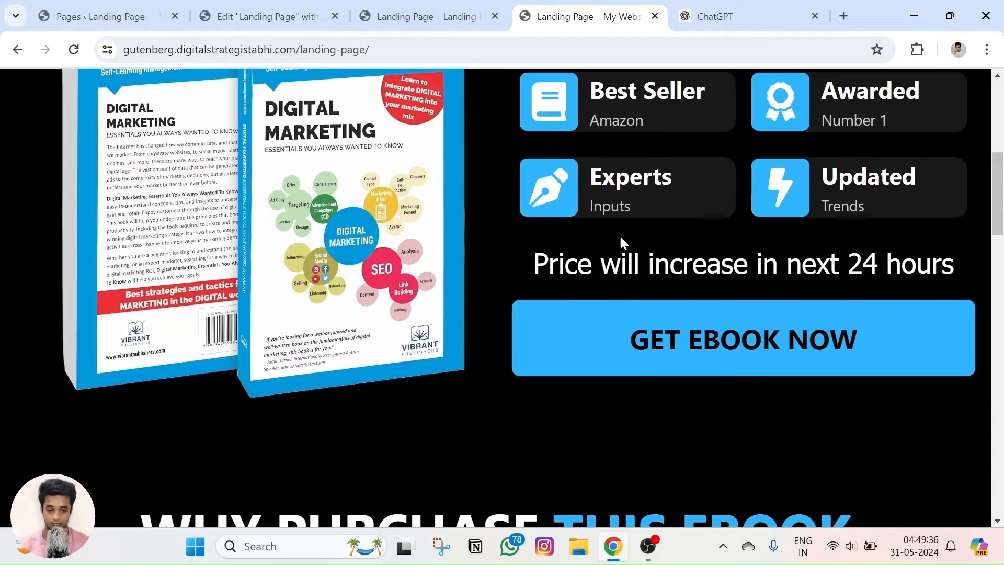
triple_click(650, 336)
key(ctrl+c)
click(285, 13)
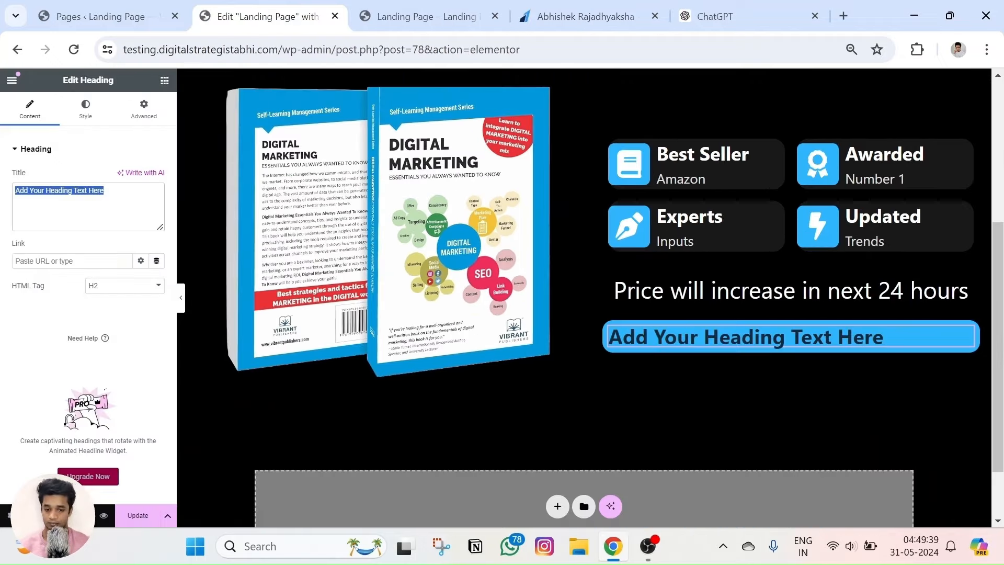
key(ctrl+v)
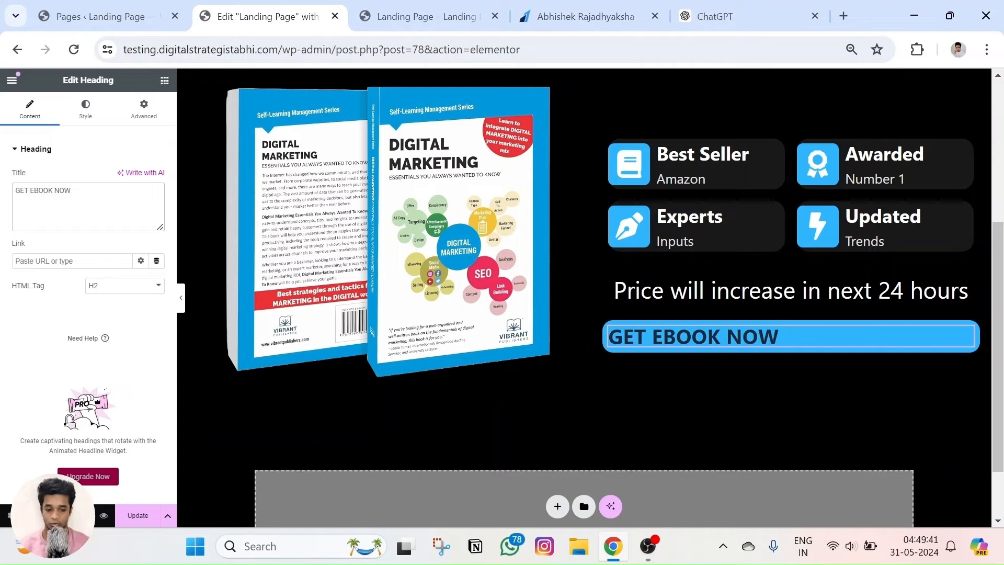
Center-align the GET EBOOK NOW heading and recheck the reference button.
click(85, 109)
click(125, 180)
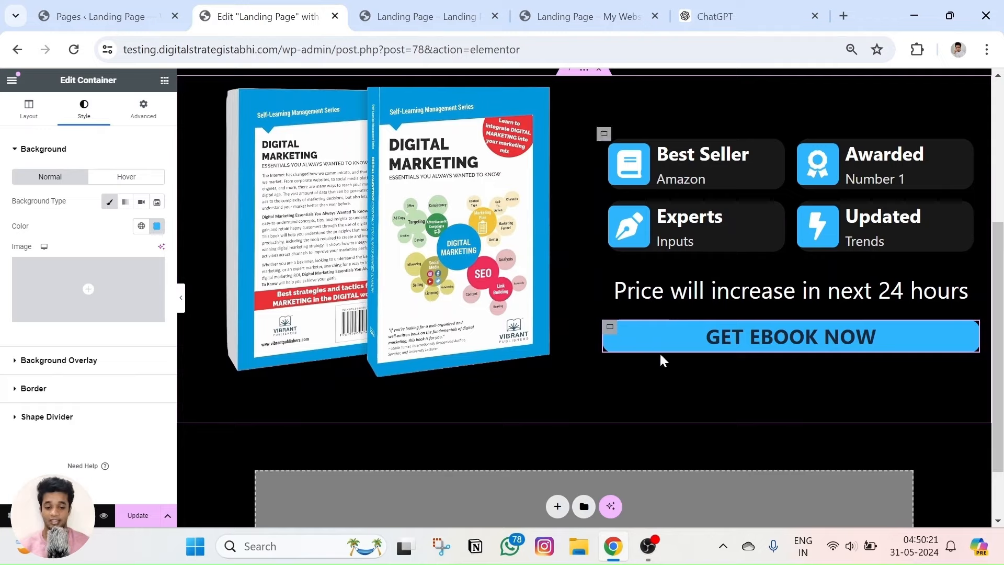
click(544, 7)
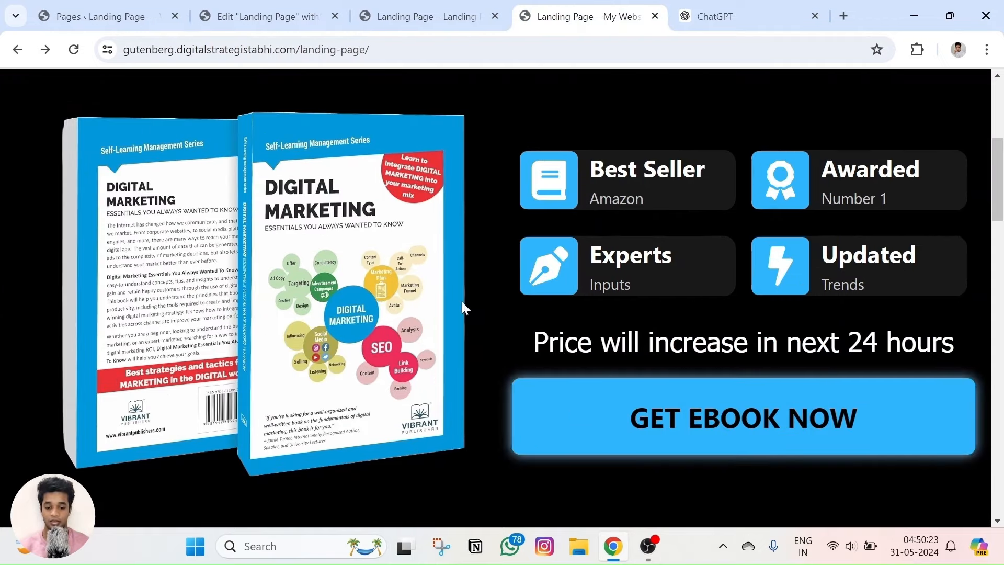
key(ctrl+2)
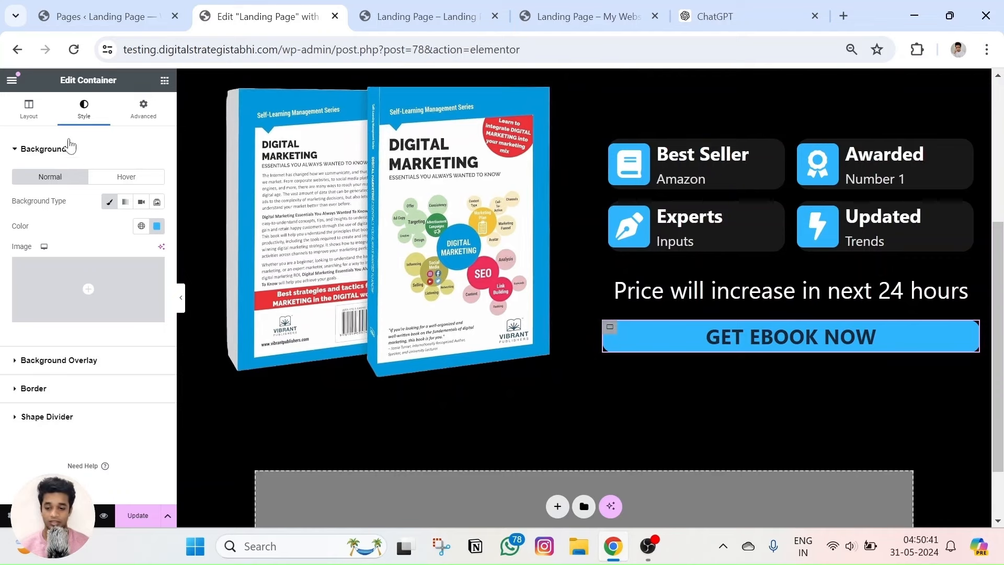
Raise the blue box's minimum height and centre its contents vertically and horizontally.
click(22, 117)
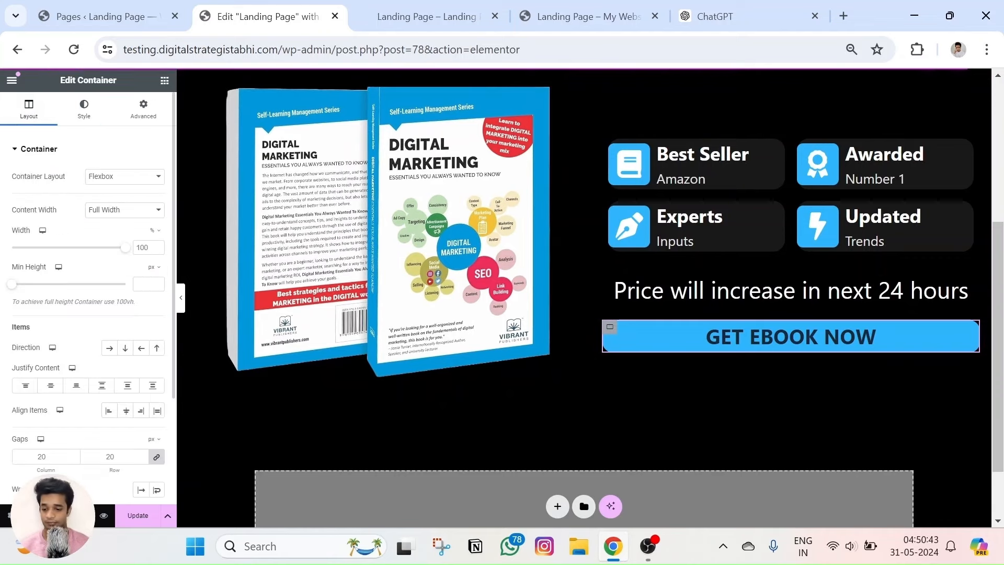
scroll(50, 230, down, 1)
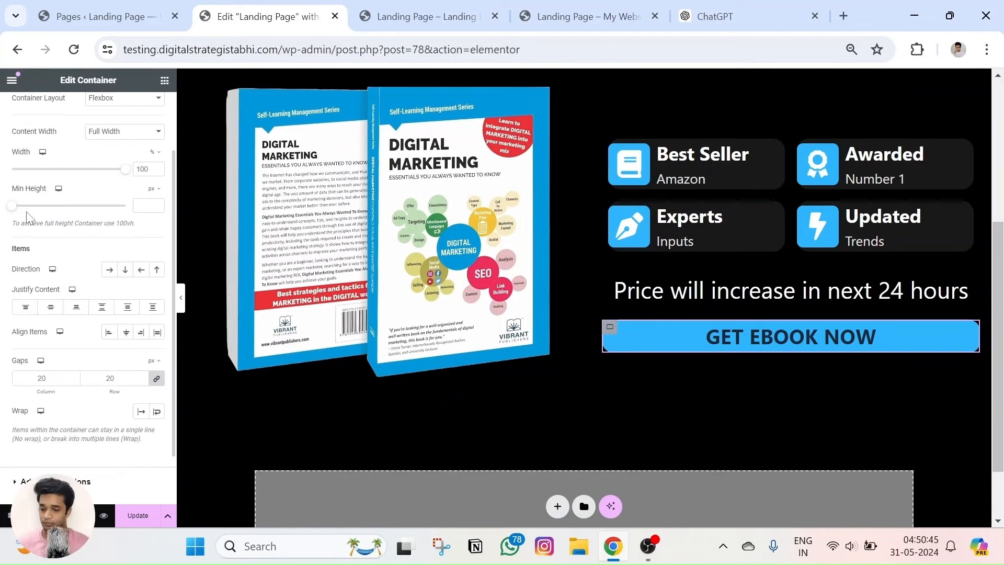
drag(26, 213, 27, 214)
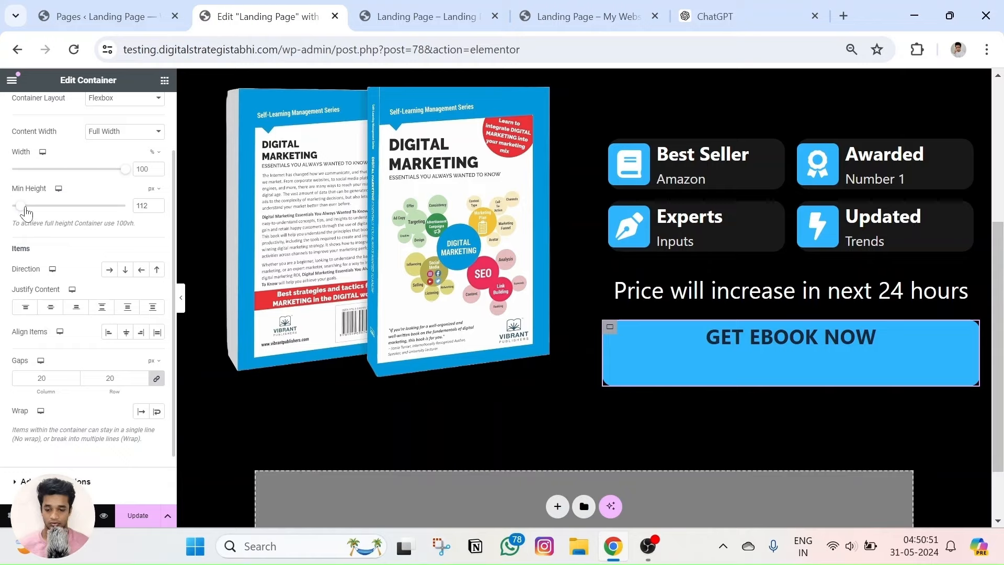
click(50, 308)
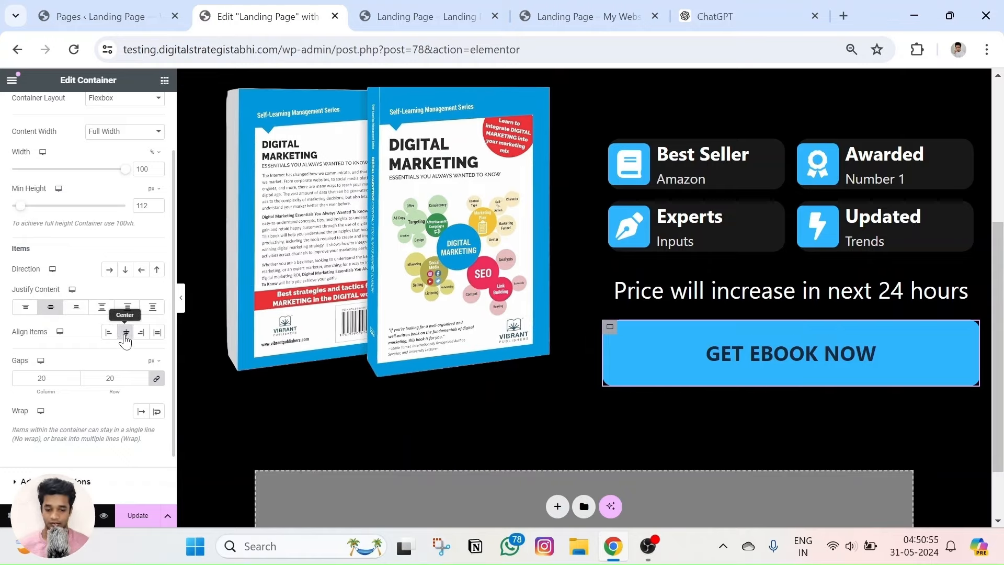
click(854, 388)
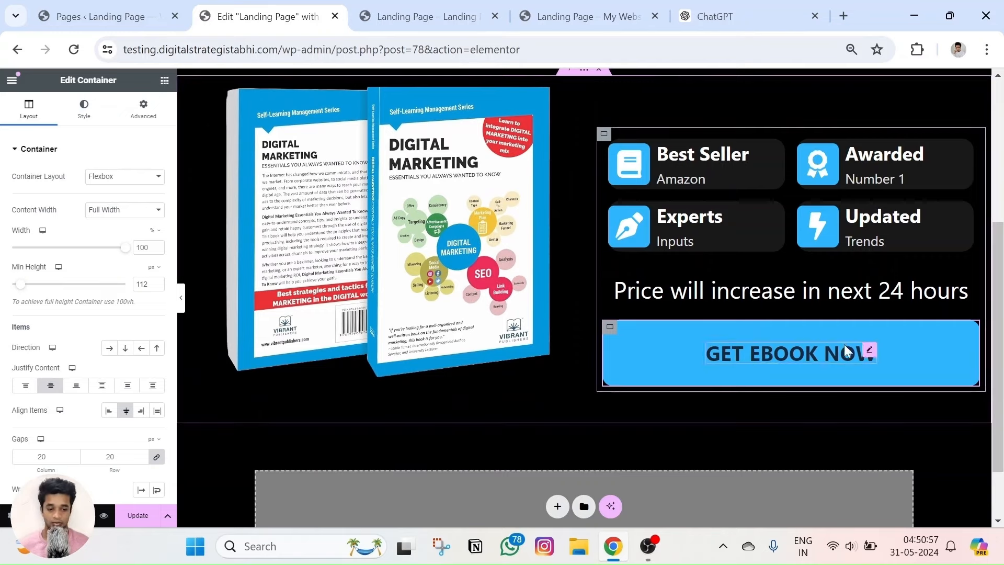
Enlarge the GET EBOOK NOW heading to 59 px in black and preview the page.
click(871, 351)
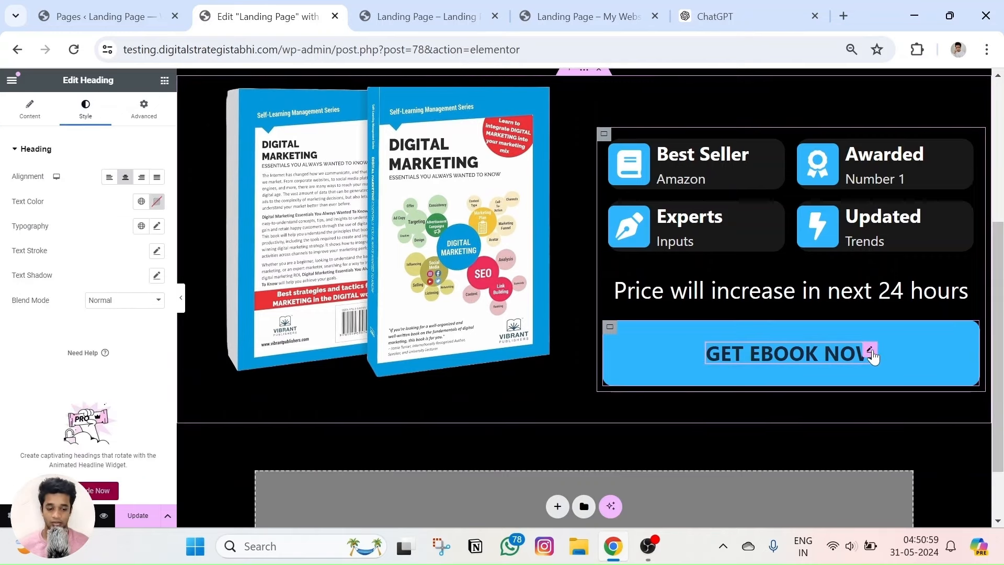
click(157, 227)
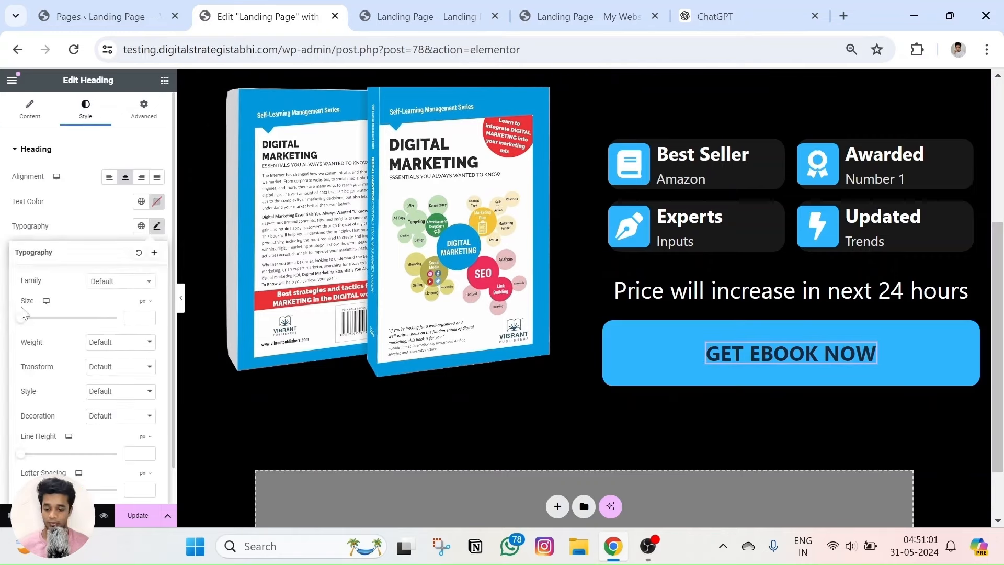
drag(22, 325, 50, 328)
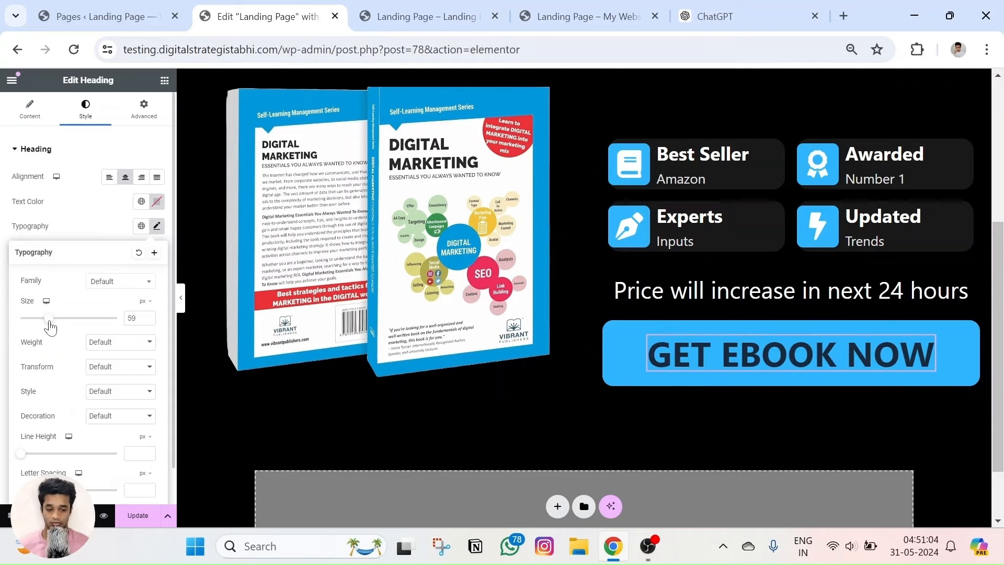
click(157, 202)
drag(131, 277, 57, 363)
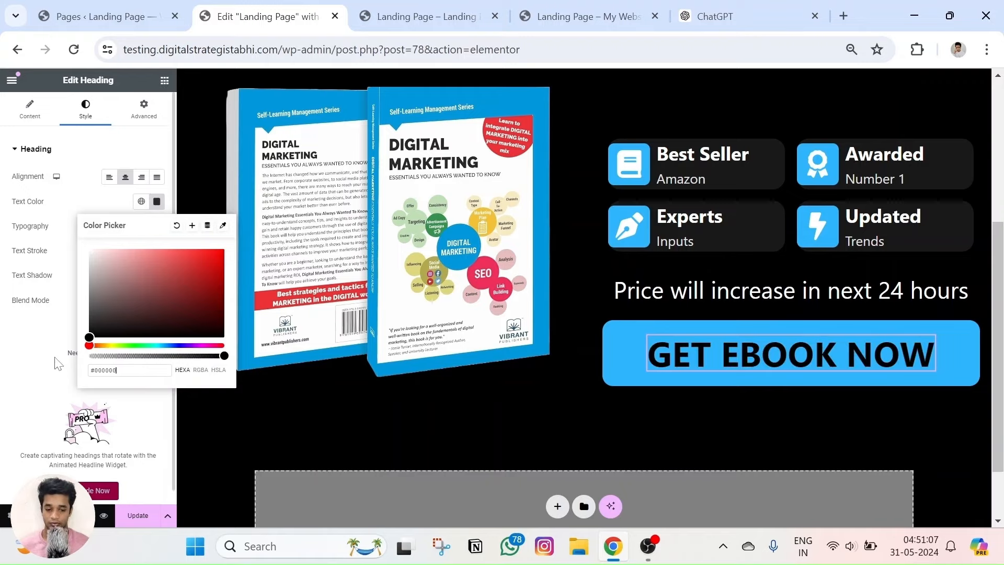
click(57, 369)
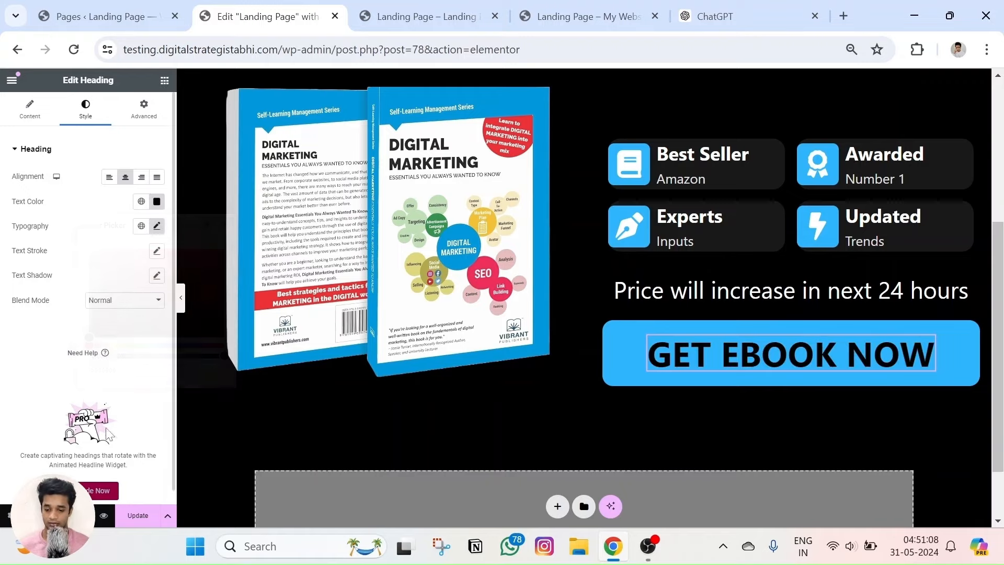
click(104, 517)
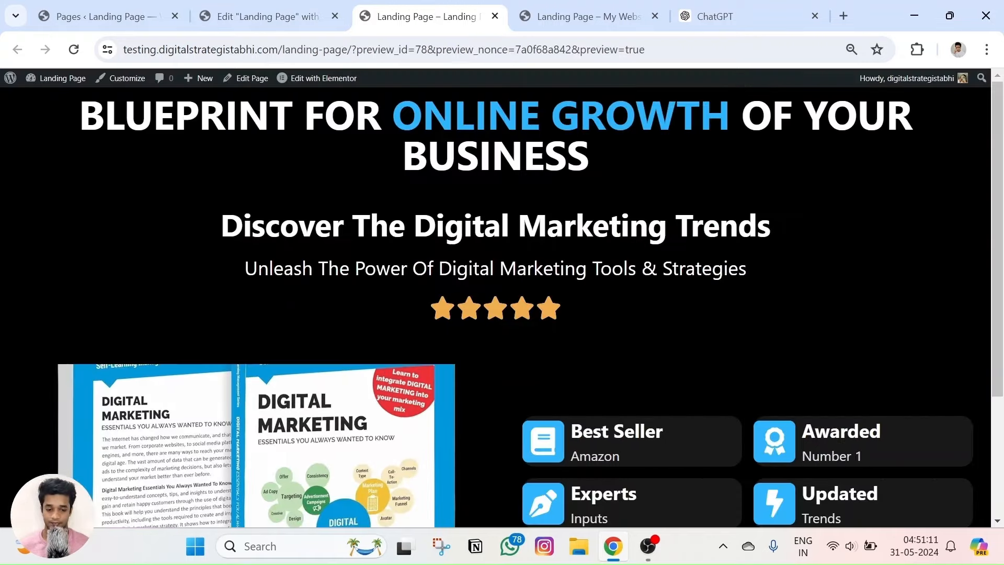
Compare the 'Price will increase in next 24 hours' line with the reference and select it.
scroll(527, 160, down, 3)
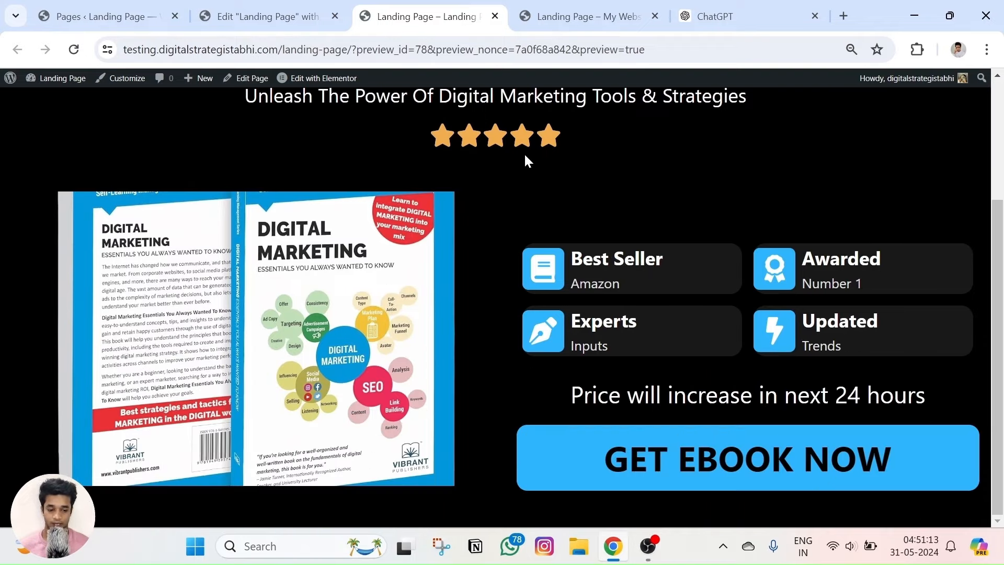
click(578, 13)
click(478, 5)
triple_click(713, 394)
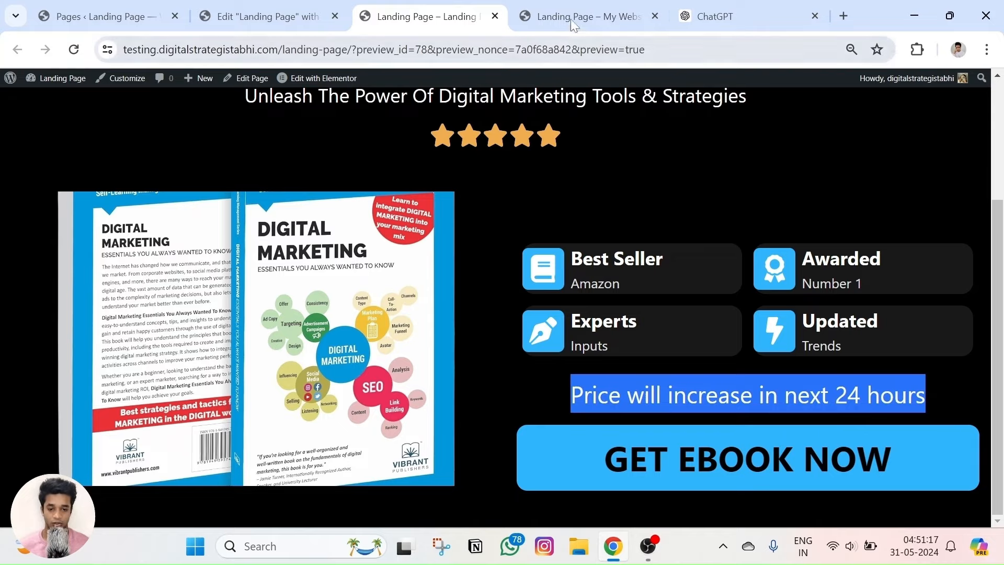
key(ctrl+Tab)
triple_click(700, 343)
click(267, 17)
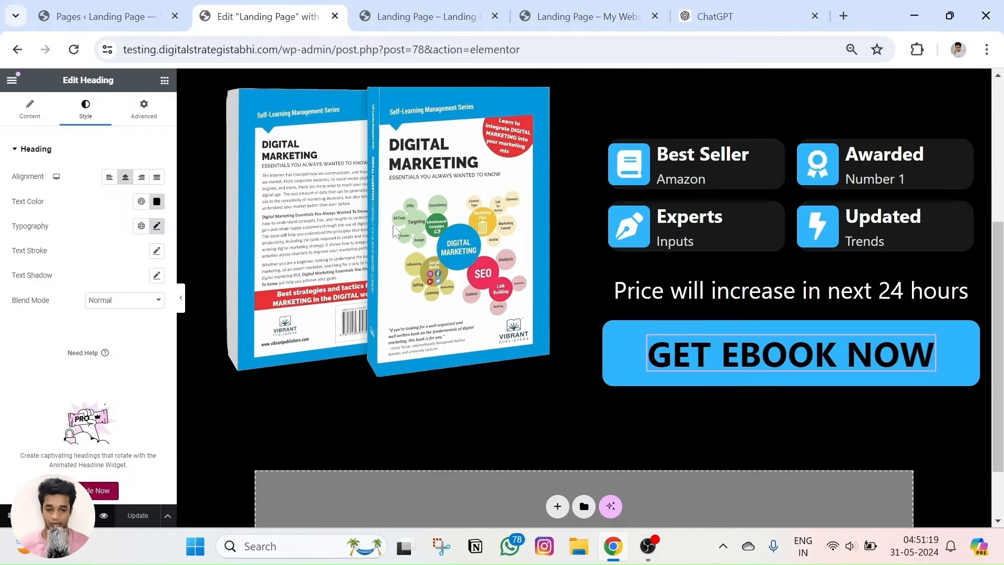
click(678, 289)
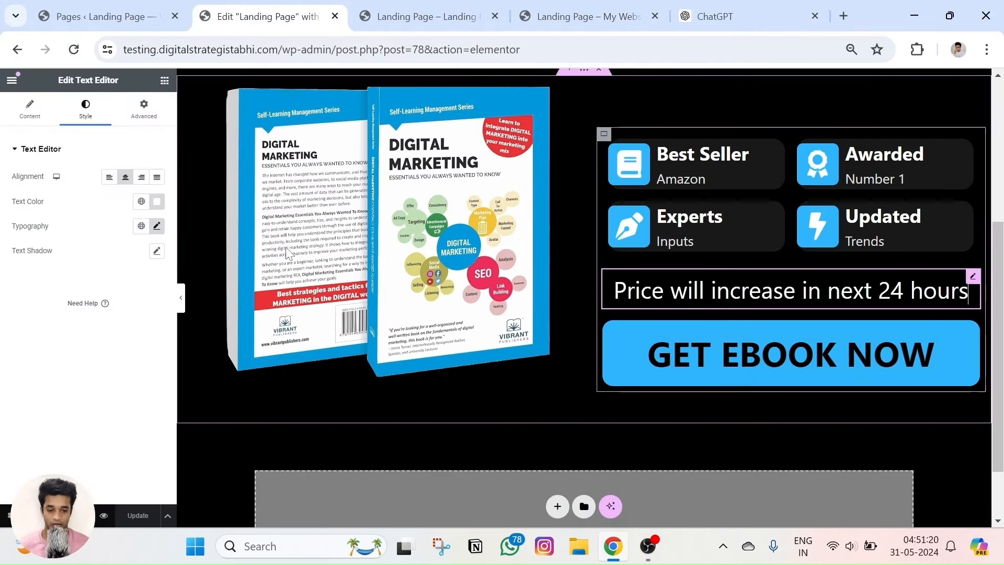
Increase the price line's typography size and preview the result.
click(157, 226)
click(149, 316)
click(149, 316)
click(148, 316)
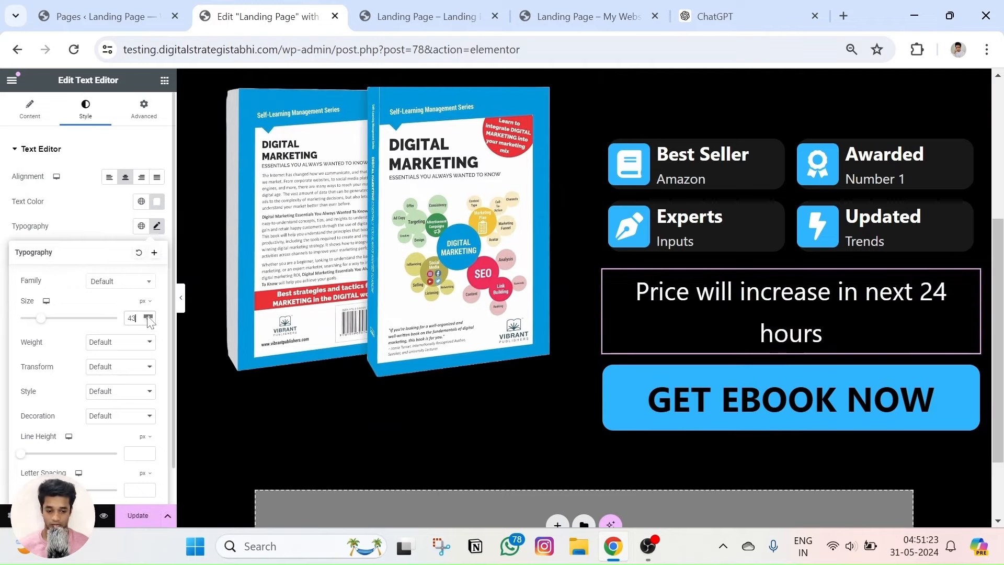
click(148, 317)
click(149, 317)
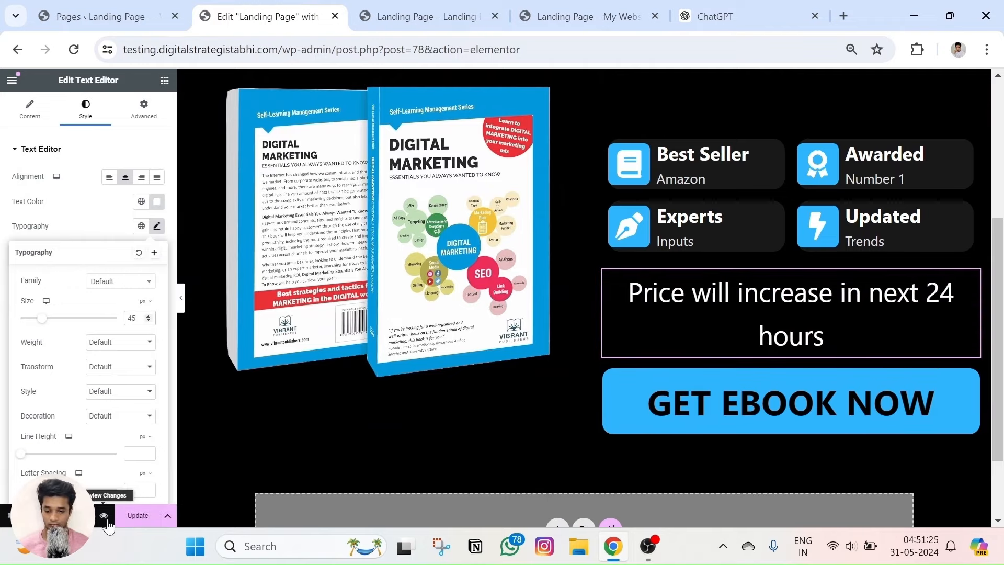
click(103, 502)
scroll(537, 247, down, 5)
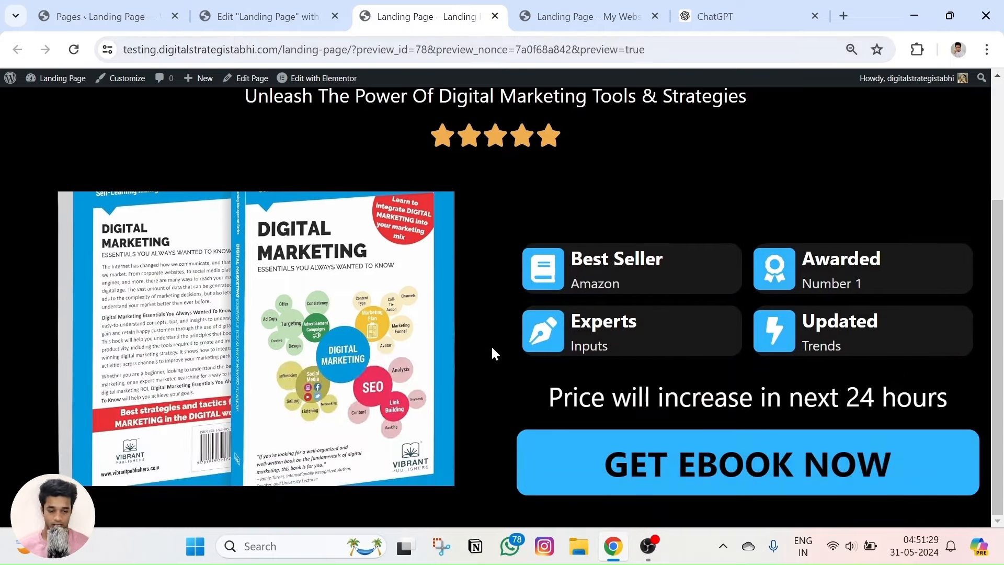
Raise the price line's font size further and preview the page again.
click(266, 16)
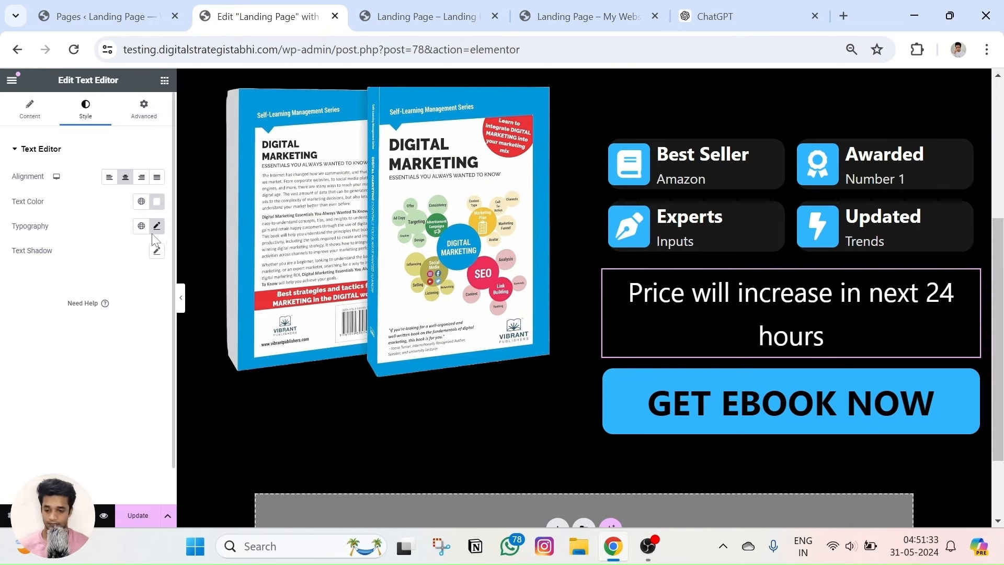
click(157, 227)
click(149, 316)
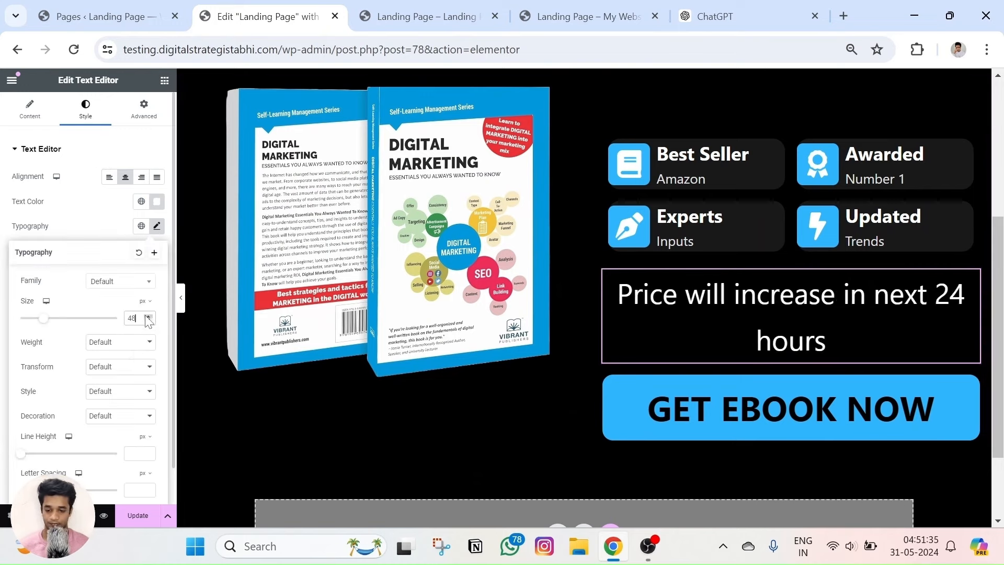
click(148, 316)
click(148, 317)
click(148, 316)
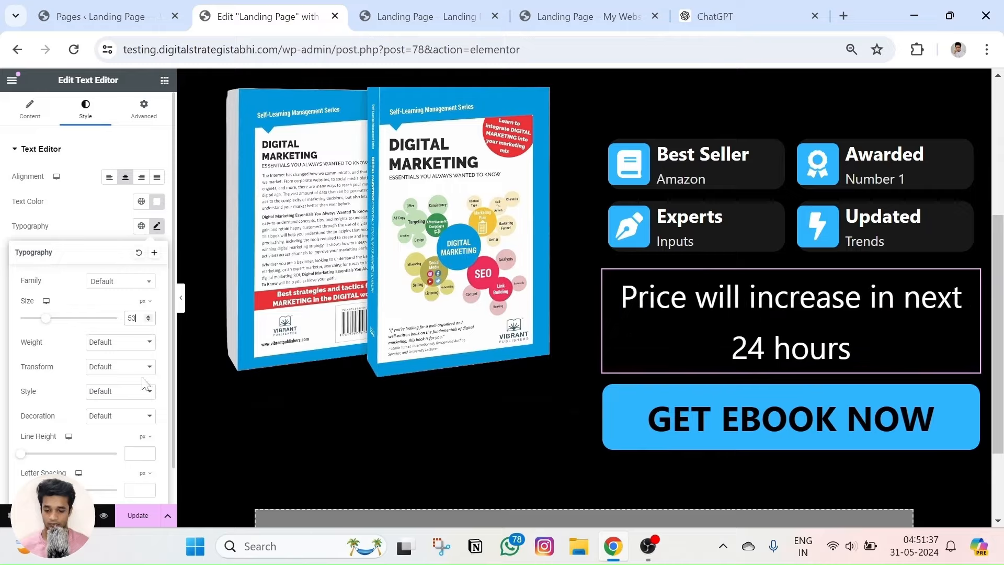
click(104, 515)
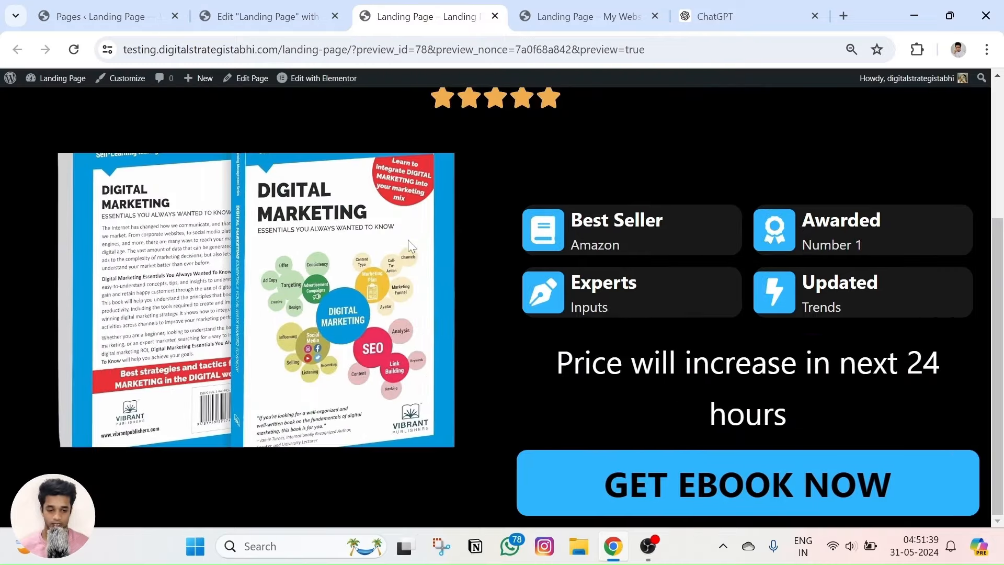
Set the price line's size to 50 and compare the preview with the reference page.
click(266, 16)
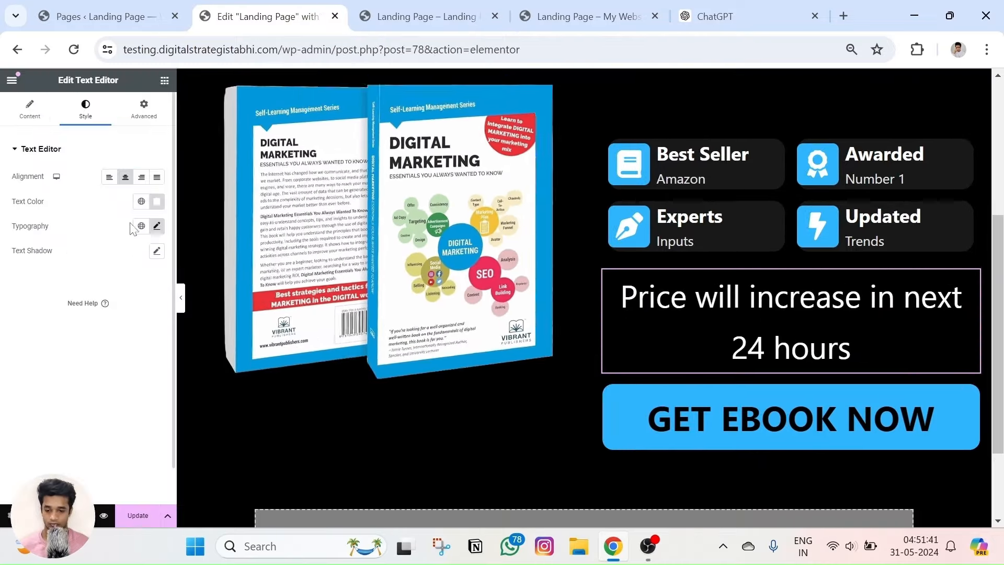
click(156, 226)
click(148, 321)
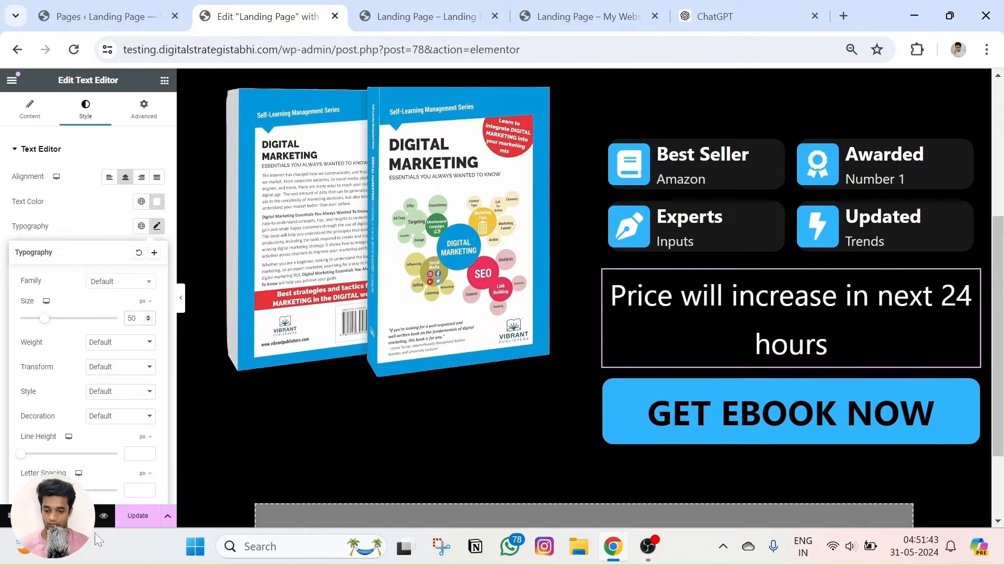
key(ctrl+Tab)
scroll(451, 343, down, 3)
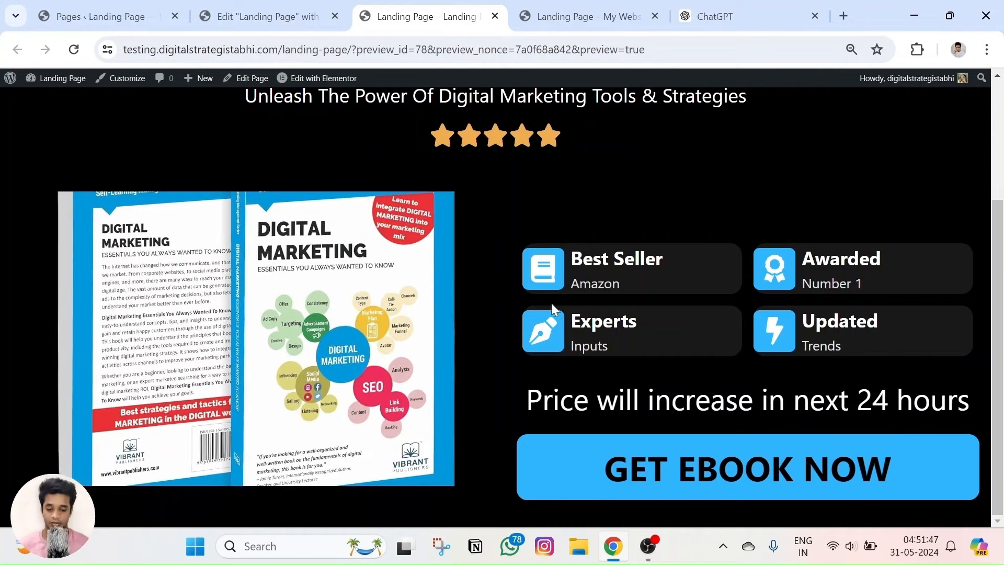
click(576, 16)
scroll(548, 240, up, 6)
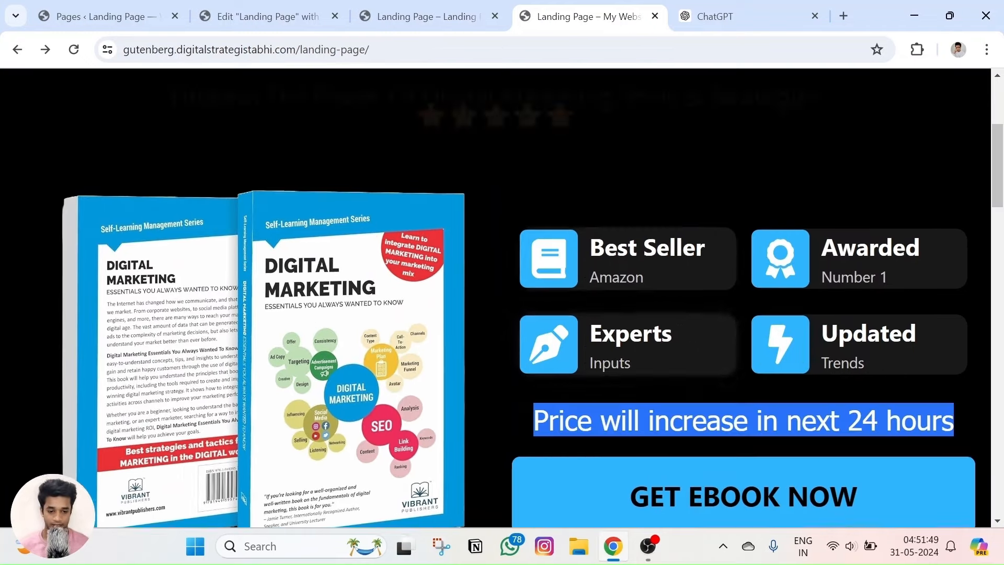
scroll(564, 266, down, 3)
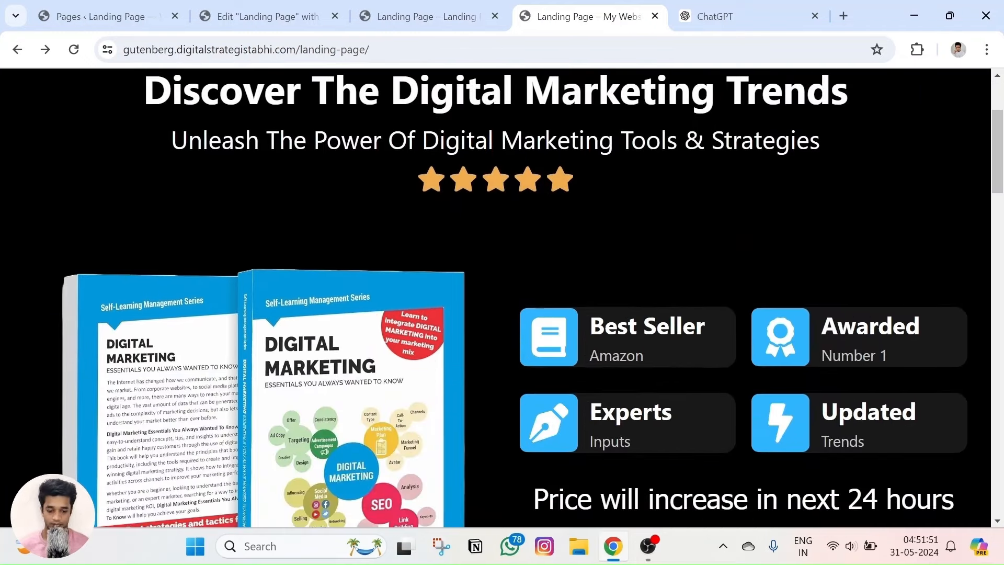
click(648, 547)
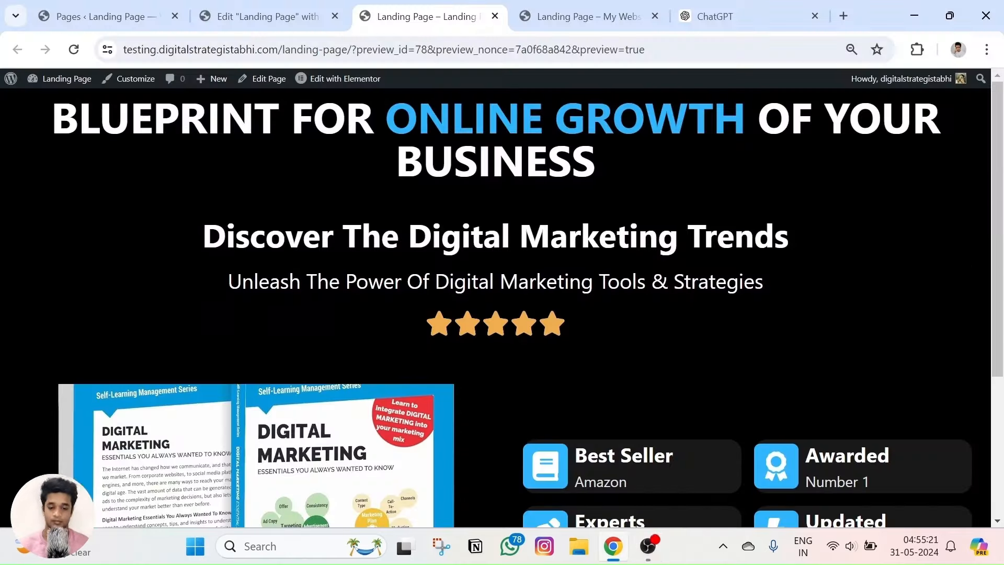
scroll(467, 226, down, 3)
scroll(466, 228, up, 2)
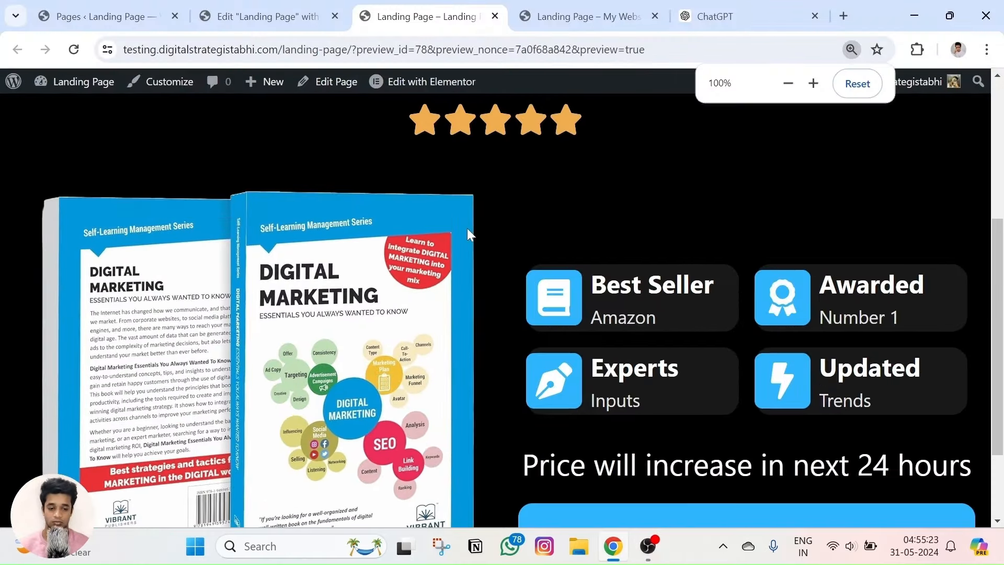
scroll(469, 228, up, 6)
scroll(514, 199, down, 4)
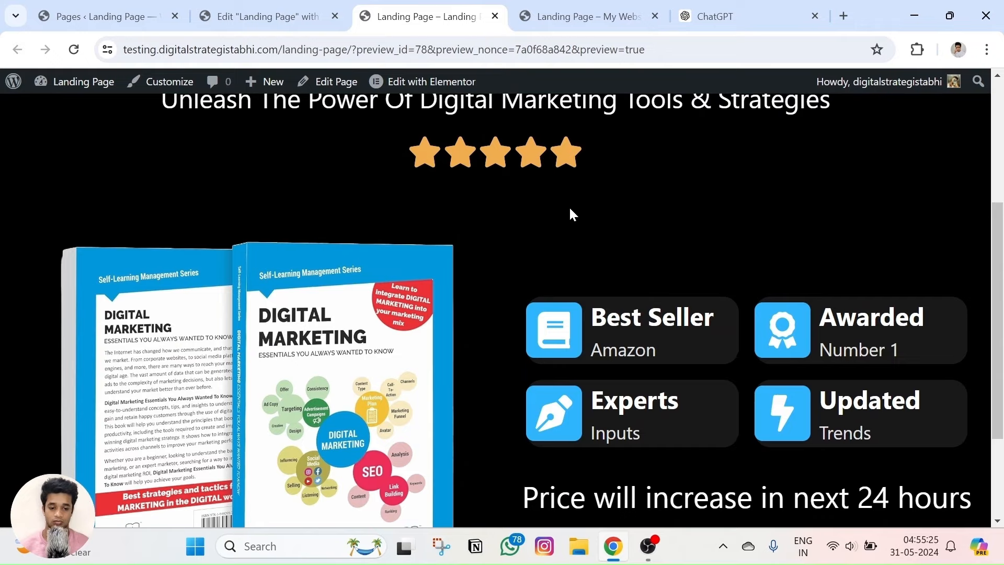
click(589, 6)
click(426, 16)
scroll(502, 314, up, 5)
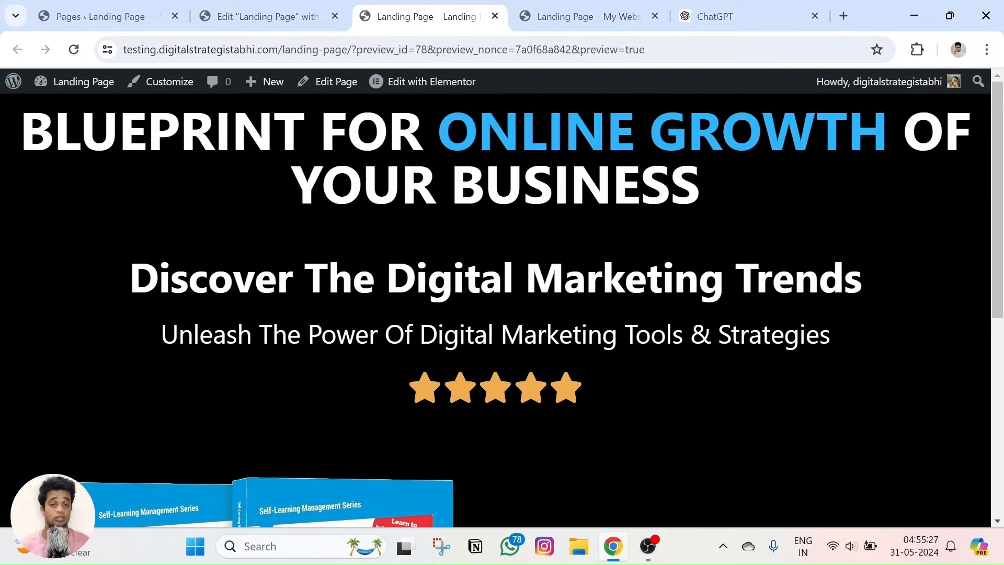
scroll(545, 201, down, 5)
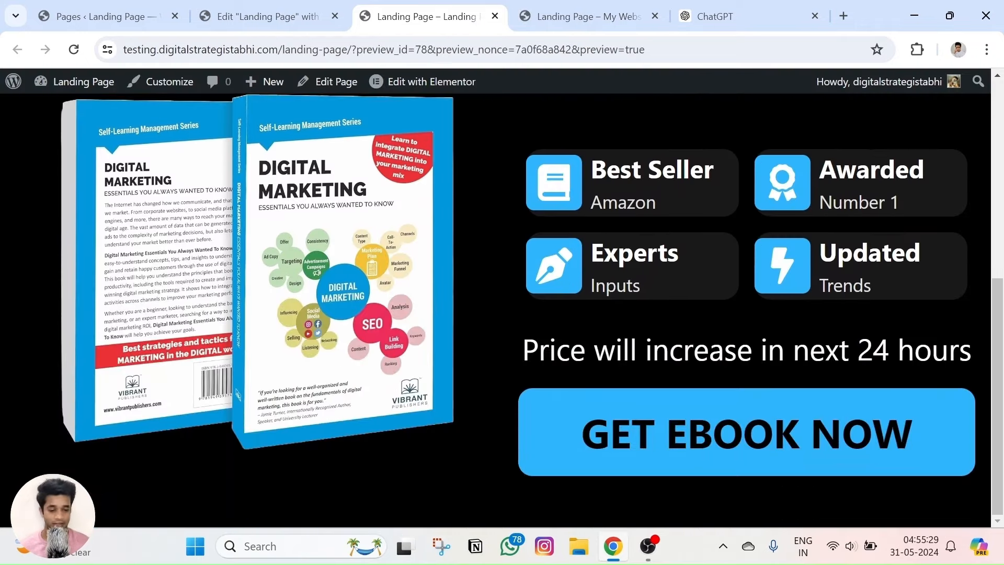
scroll(544, 199, up, 5)
scroll(543, 279, down, 5)
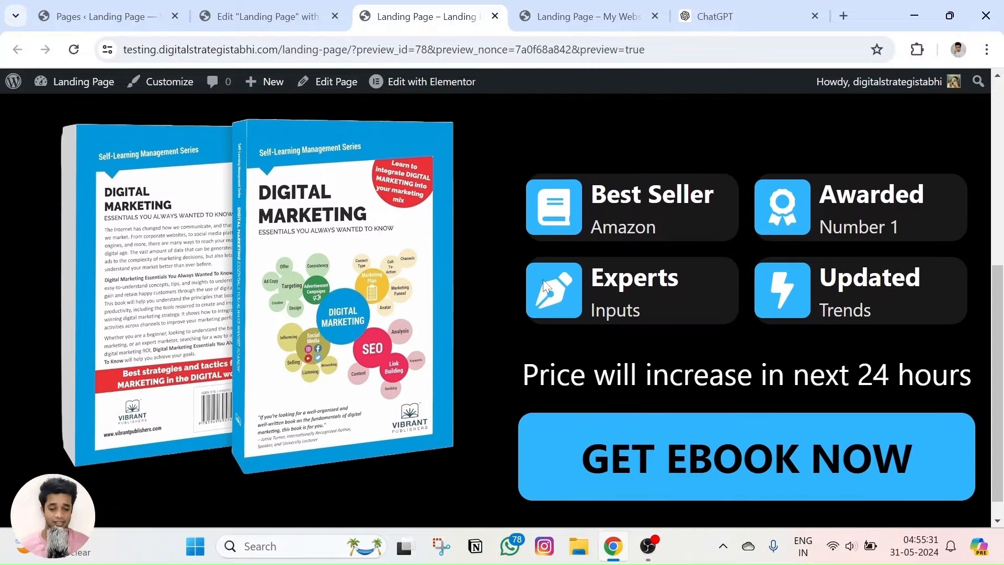
click(607, 6)
scroll(505, 229, down, 10)
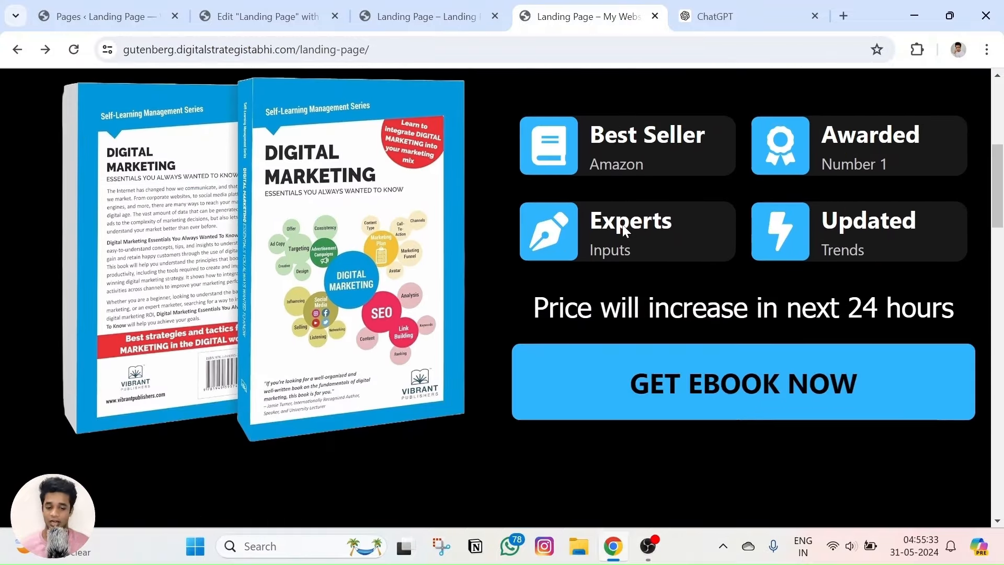
scroll(658, 279, down, 5)
scroll(658, 279, up, 10)
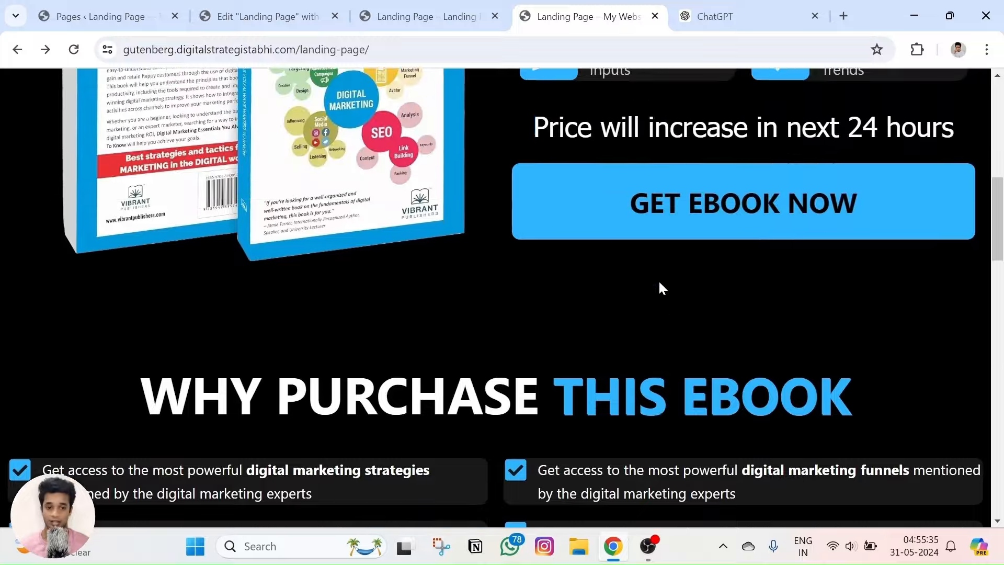
scroll(632, 277, up, 4)
scroll(632, 278, down, 5)
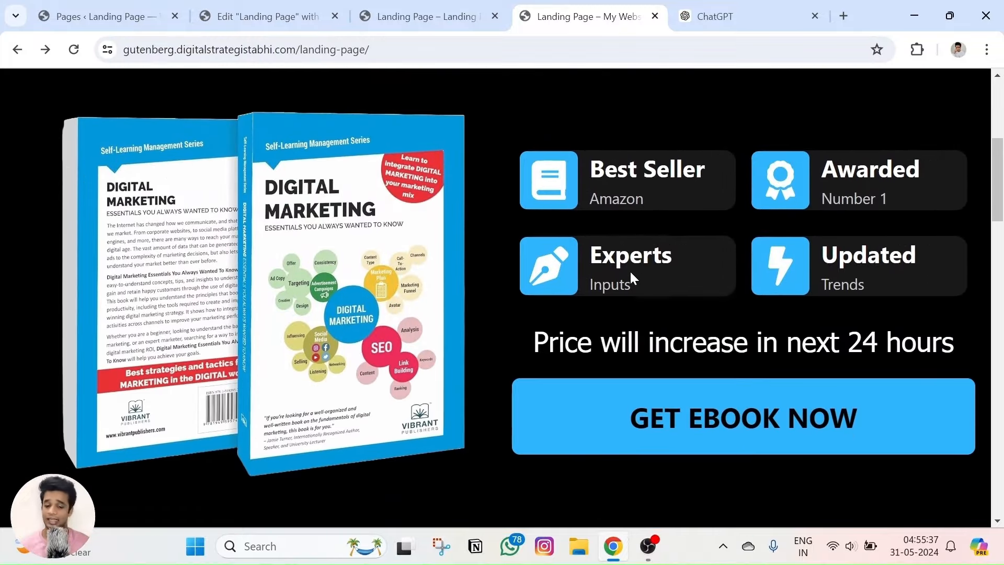
click(403, 6)
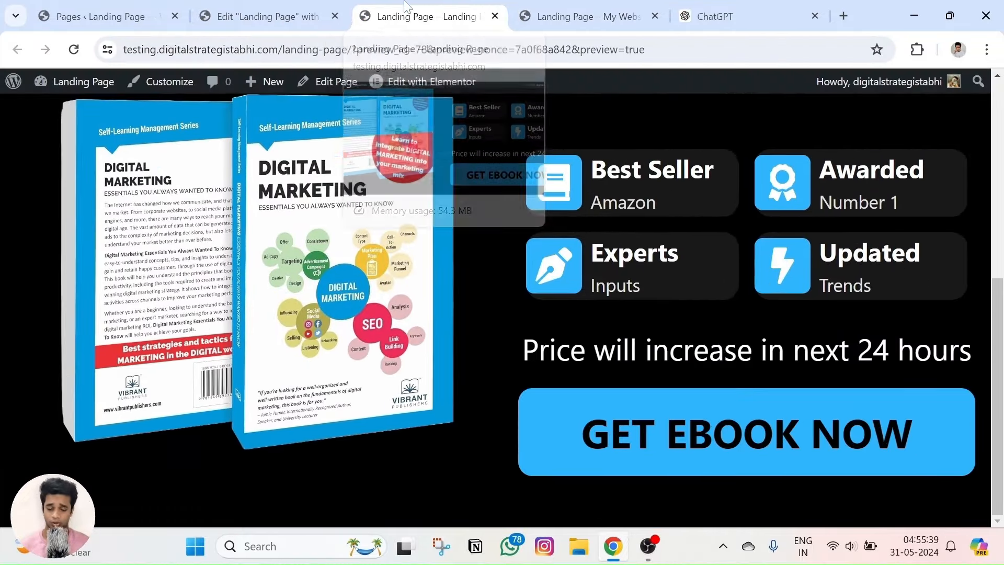
click(585, 16)
scroll(561, 381, down, 2)
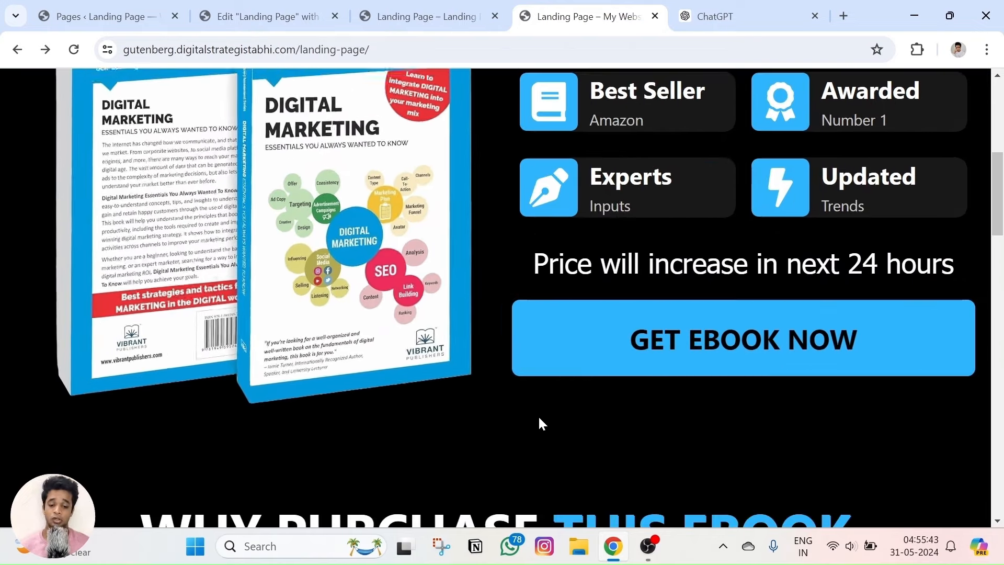
key(ctrl+shift+Tab)
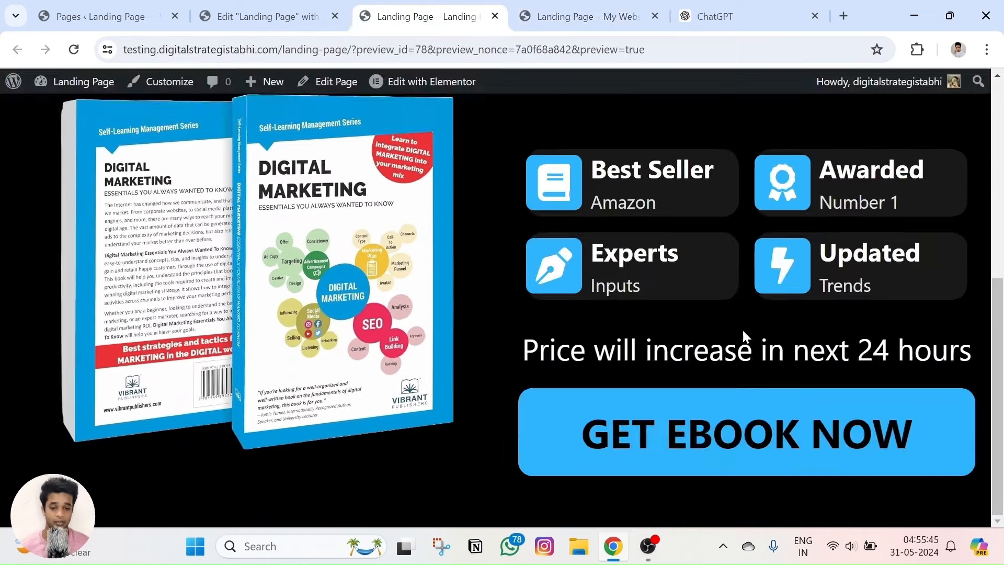
scroll(491, 434, up, 5)
scroll(492, 434, down, 5)
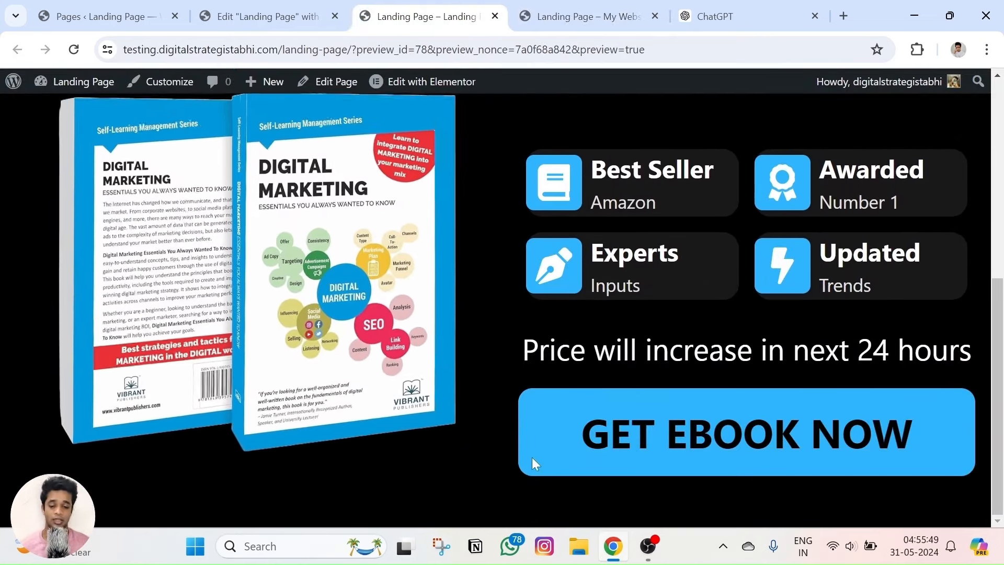
Lower the badge-and-button column's top margin from 78 to 30 px and check the preview.
key(ctrl+minus)
key(ctrl+minus)
click(287, 6)
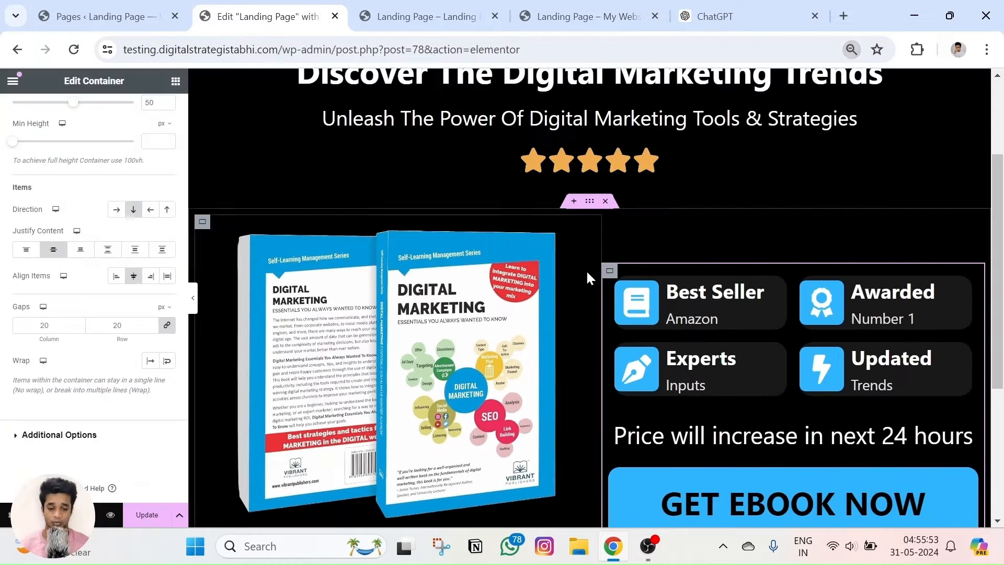
scroll(541, 274, down, 3)
scroll(588, 186, up, 3)
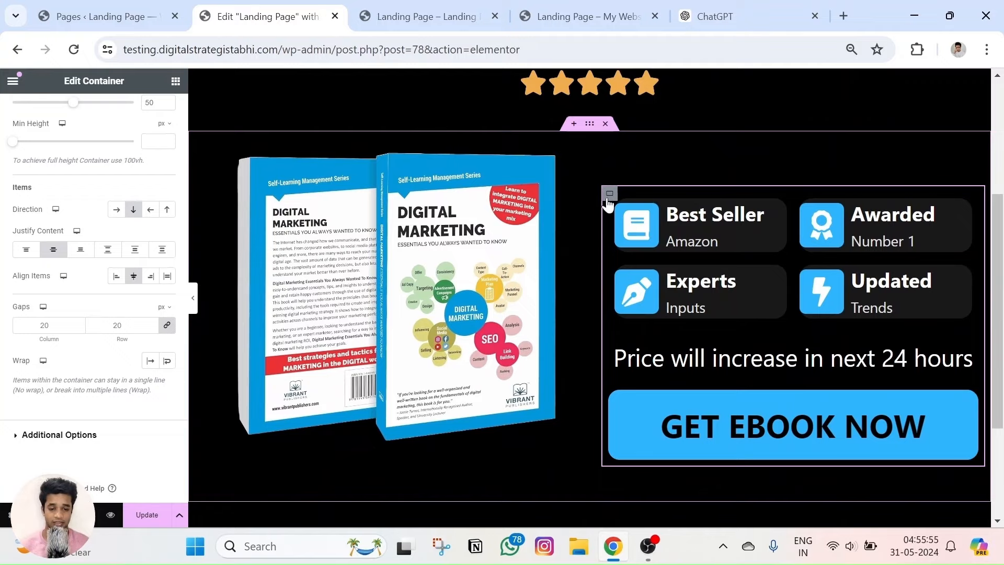
click(609, 193)
click(152, 113)
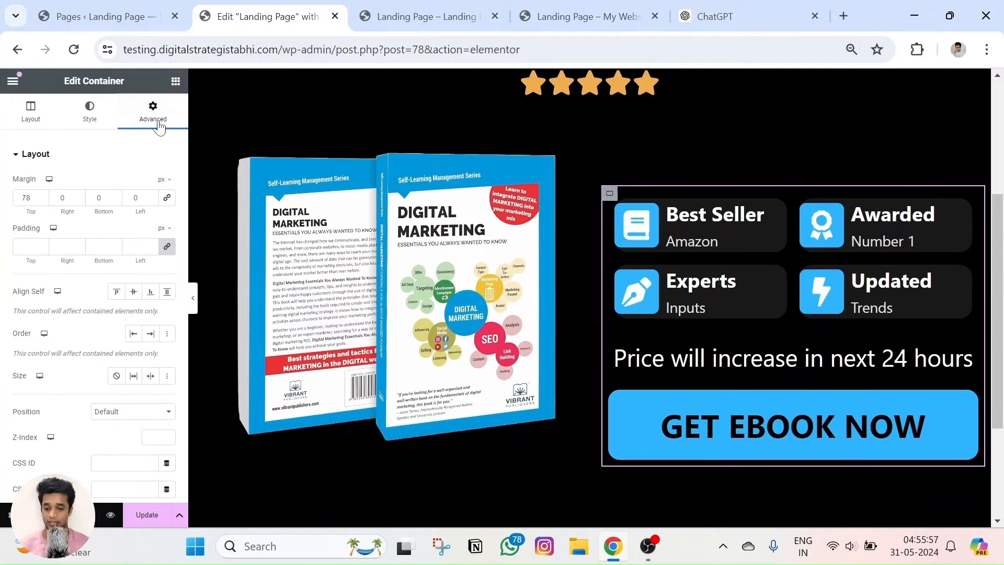
drag(42, 201, 42, 200)
click(42, 196)
click(42, 196)
click(42, 196)
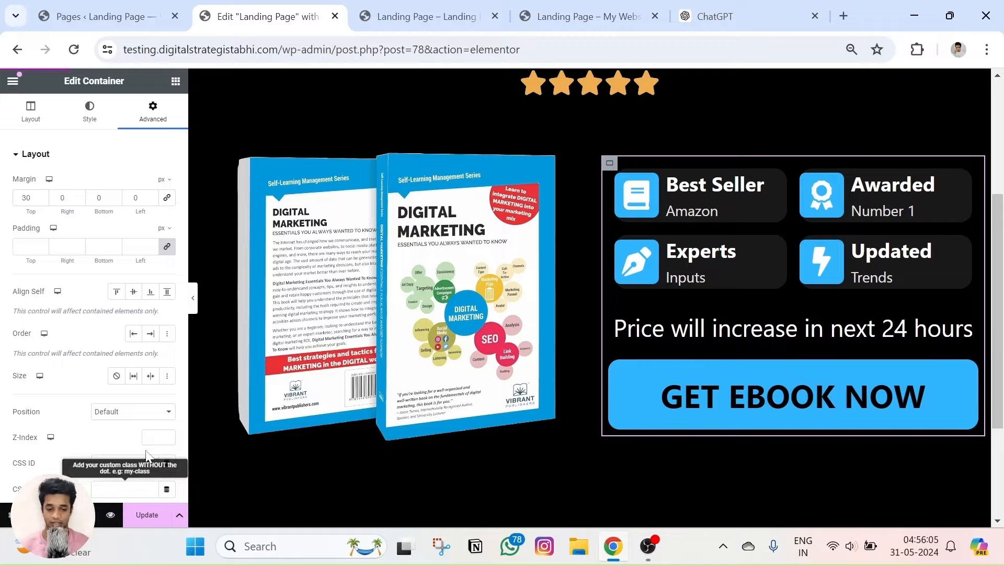
click(418, 16)
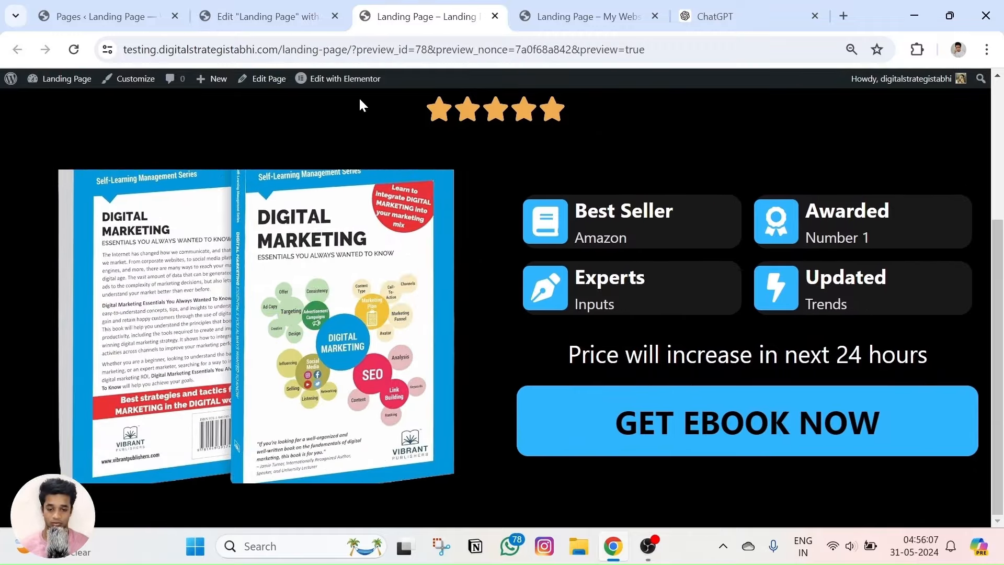
Scroll through the landing page preview and compare it with the reference ebook page.
scroll(384, 206, up, 3)
scroll(384, 206, down, 1)
scroll(384, 206, up, 1)
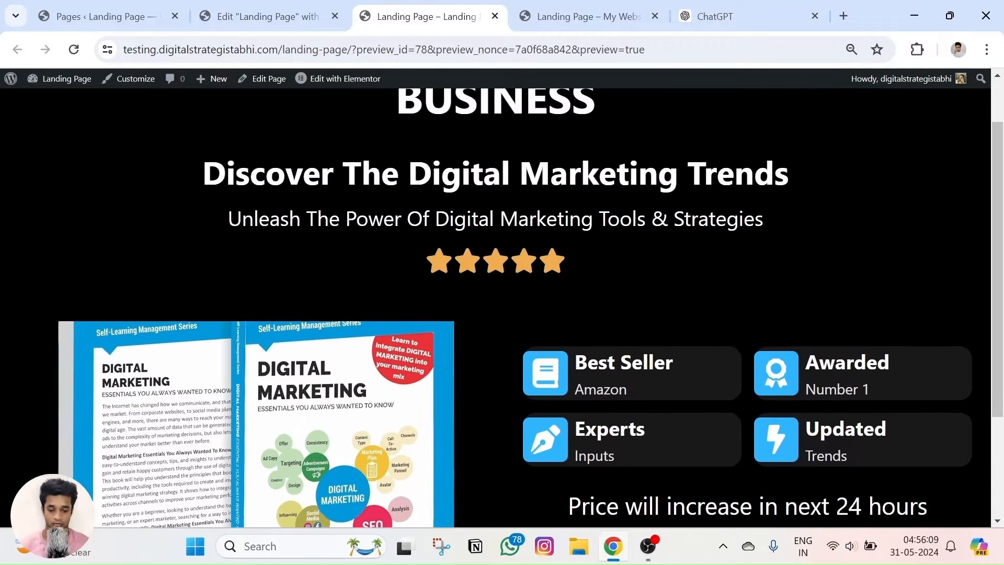
scroll(481, 234, down, 4)
ctrl+scroll(478, 230, up, 2)
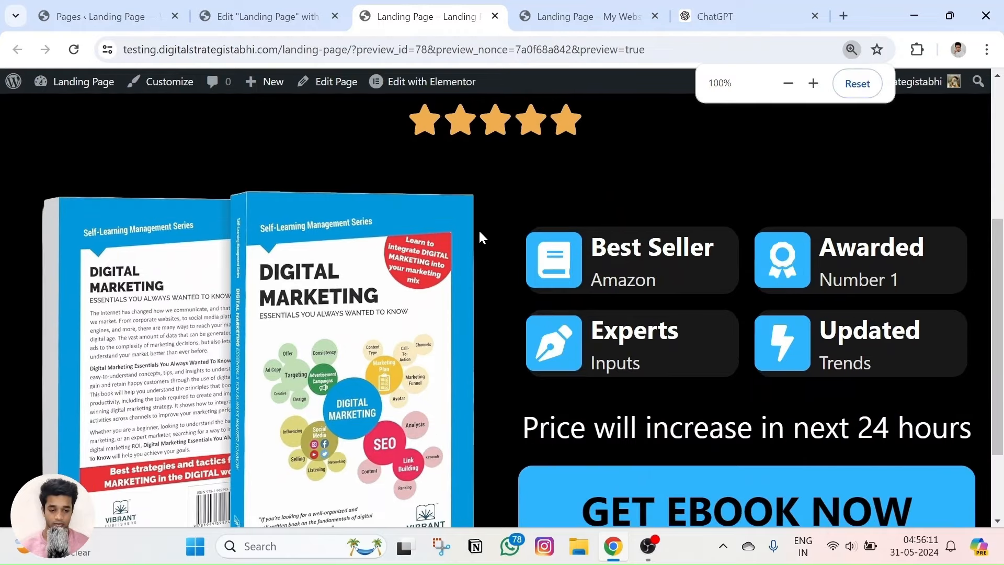
scroll(480, 233, down, 2)
scroll(480, 233, up, 2)
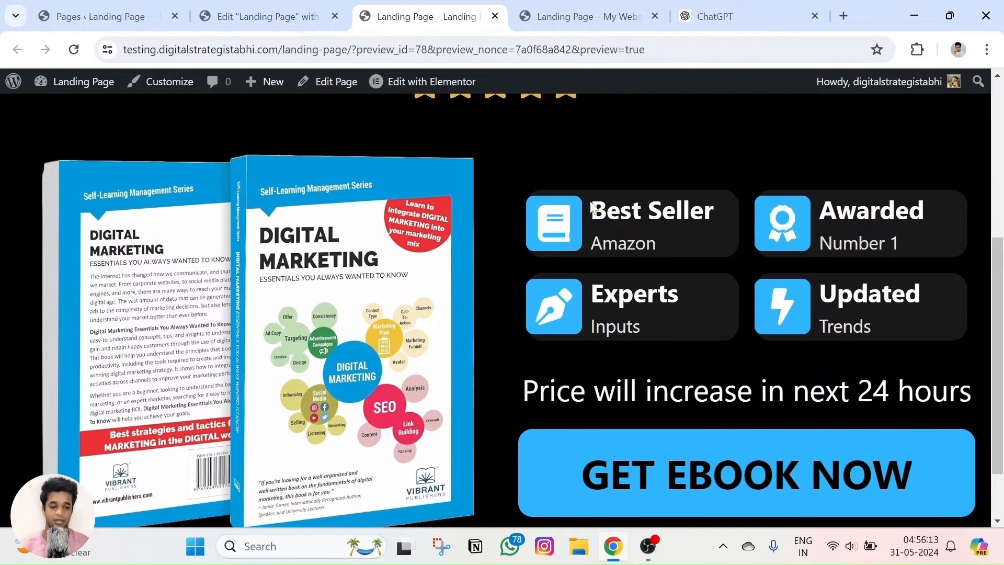
ctrl+scroll(632, 224, down, 1)
ctrl+scroll(811, 134, up, 1)
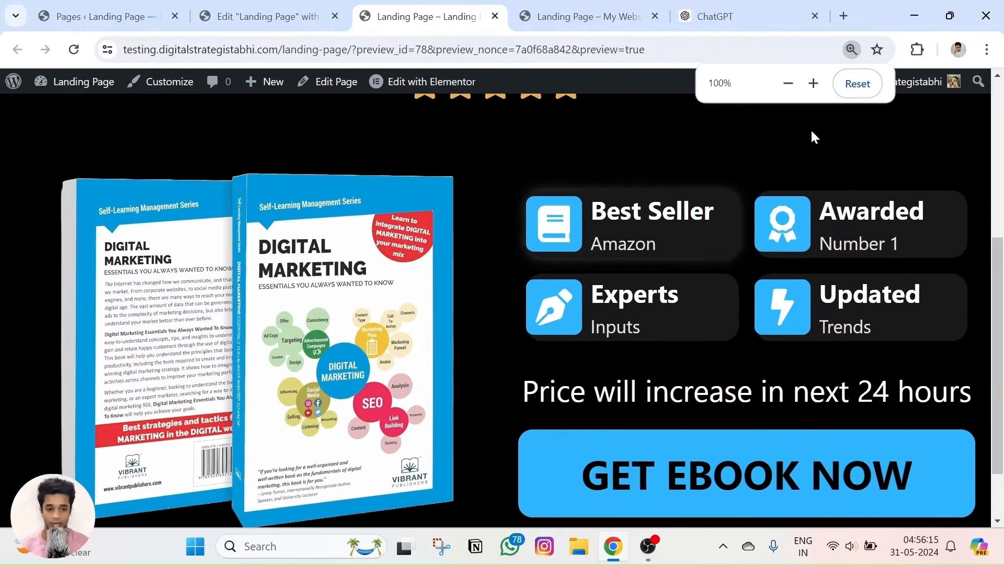
scroll(768, 189, down, 1)
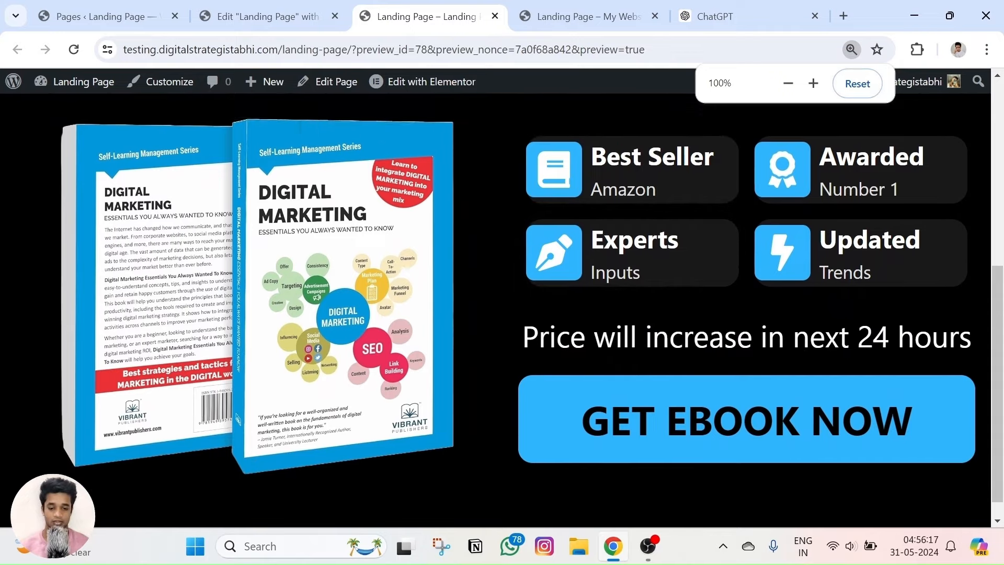
scroll(578, 287, up, 4)
scroll(579, 287, down, 4)
scroll(577, 281, up, 3)
click(556, 7)
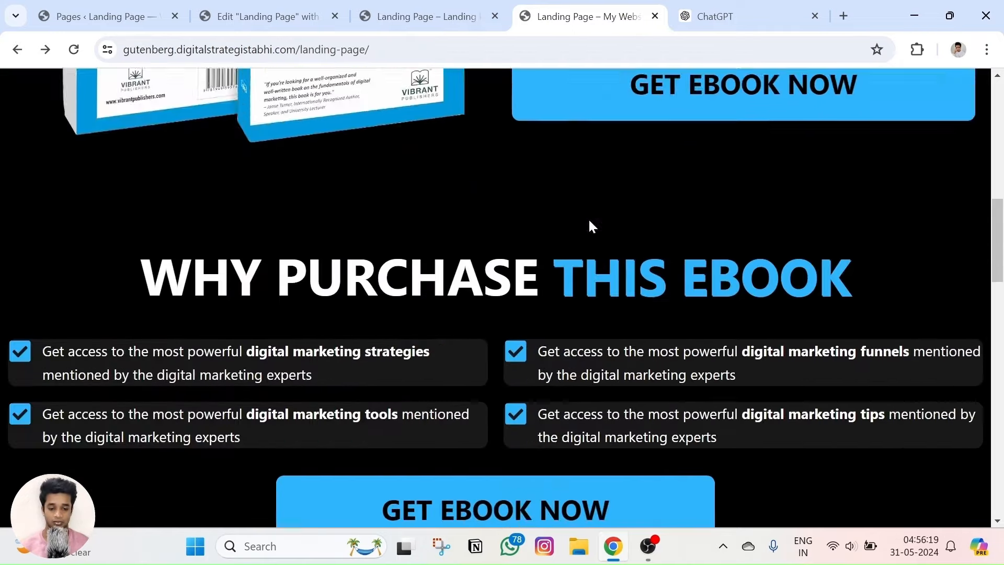
scroll(581, 230, up, 10)
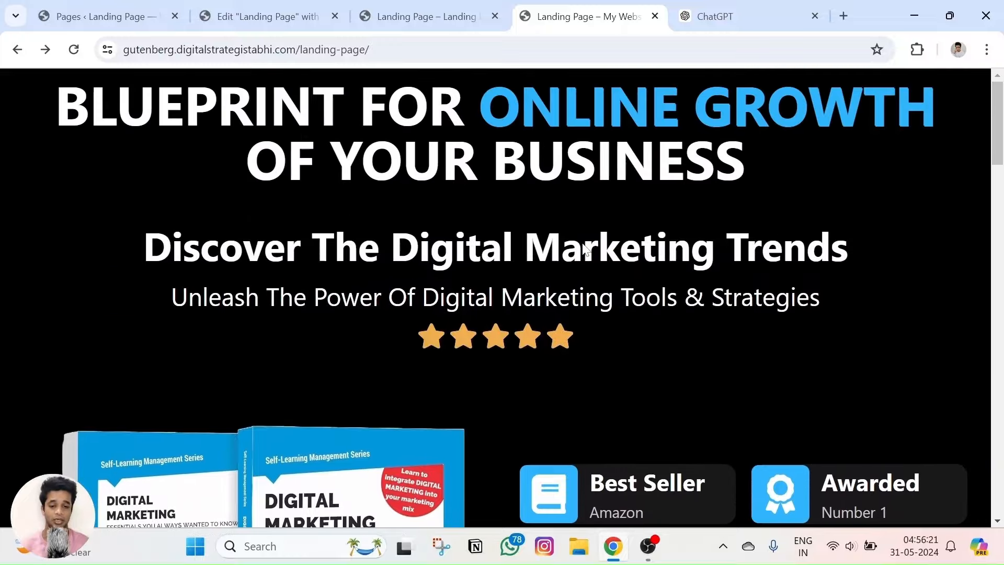
scroll(569, 214, down, 5)
Compare the preview with the reference page once more, then go back to the Elementor editor.
key(ctrl+shift+Tab)
scroll(591, 267, down, 3)
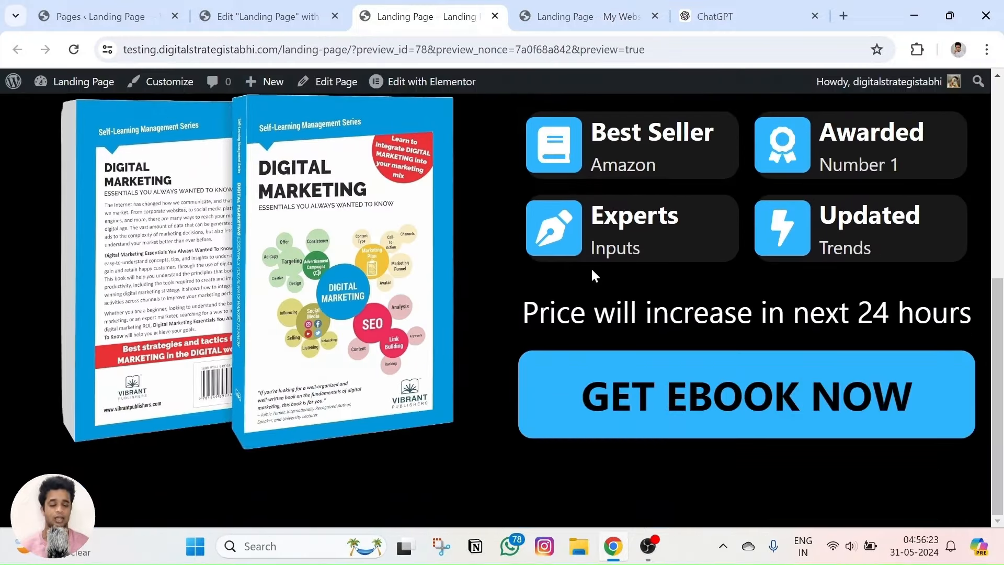
scroll(591, 268, up, 3)
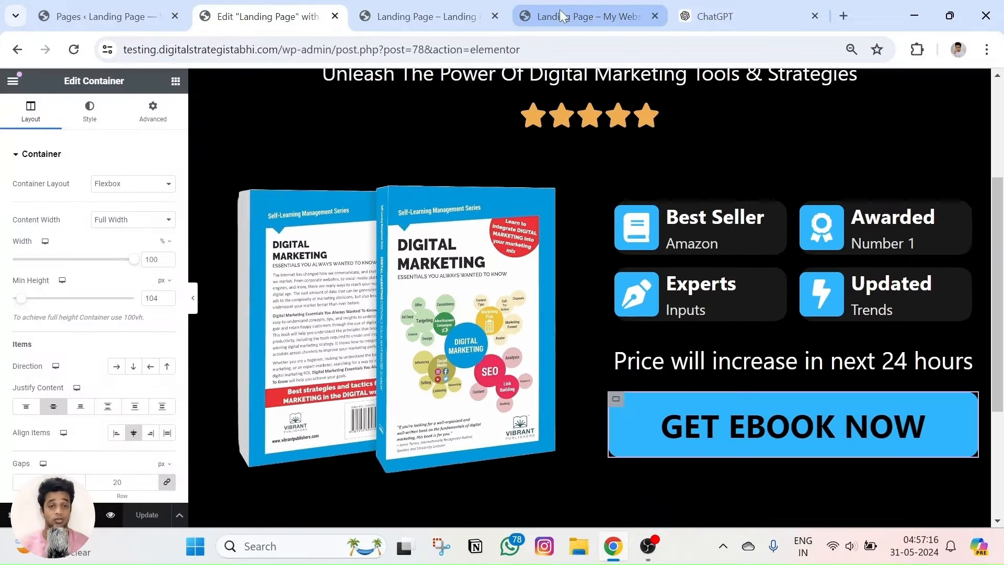
click(561, 16)
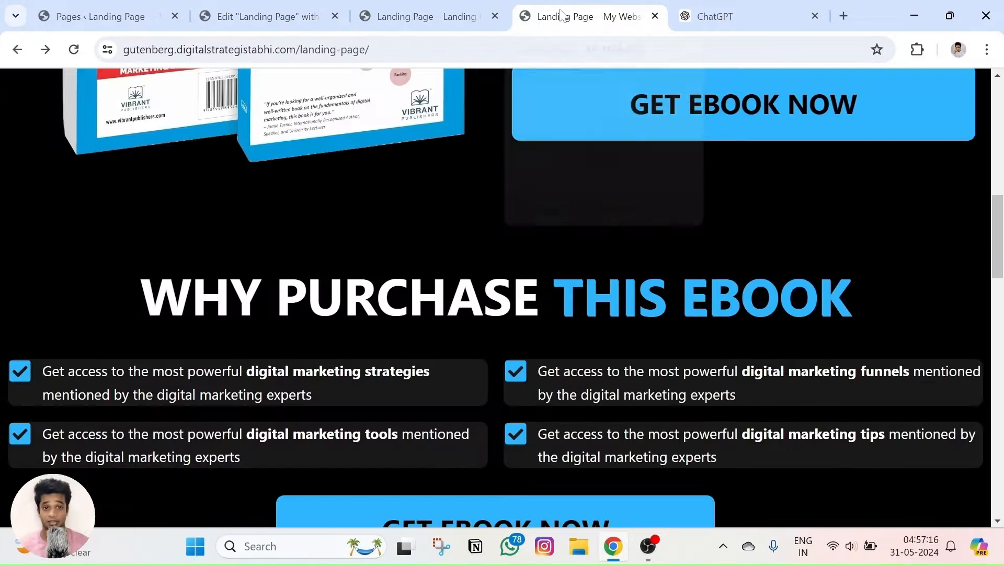
scroll(617, 193, down, 3)
scroll(534, 235, up, 4)
scroll(453, 273, down, 3)
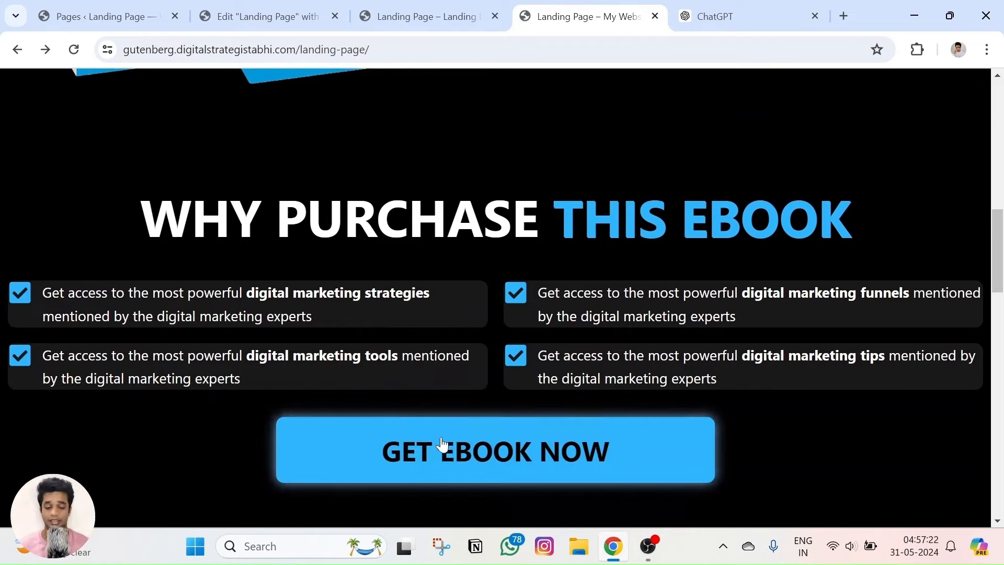
click(439, 7)
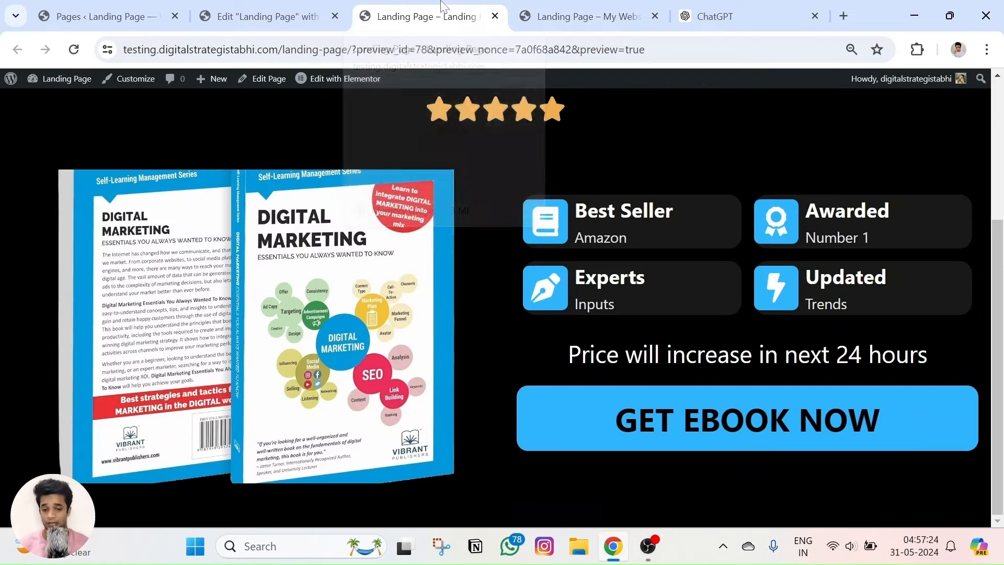
click(609, 6)
scroll(605, 269, up, 5)
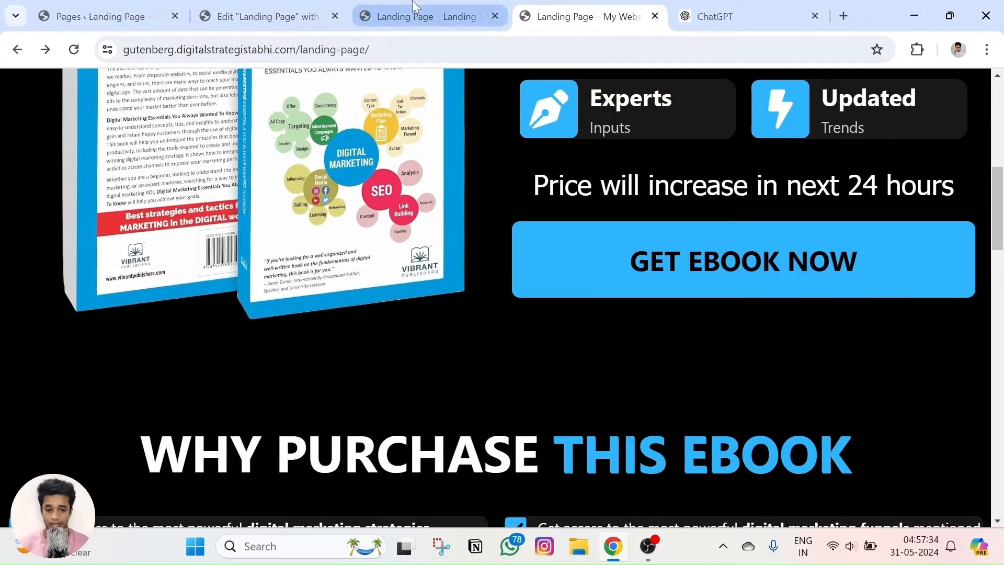
click(426, 16)
click(296, 24)
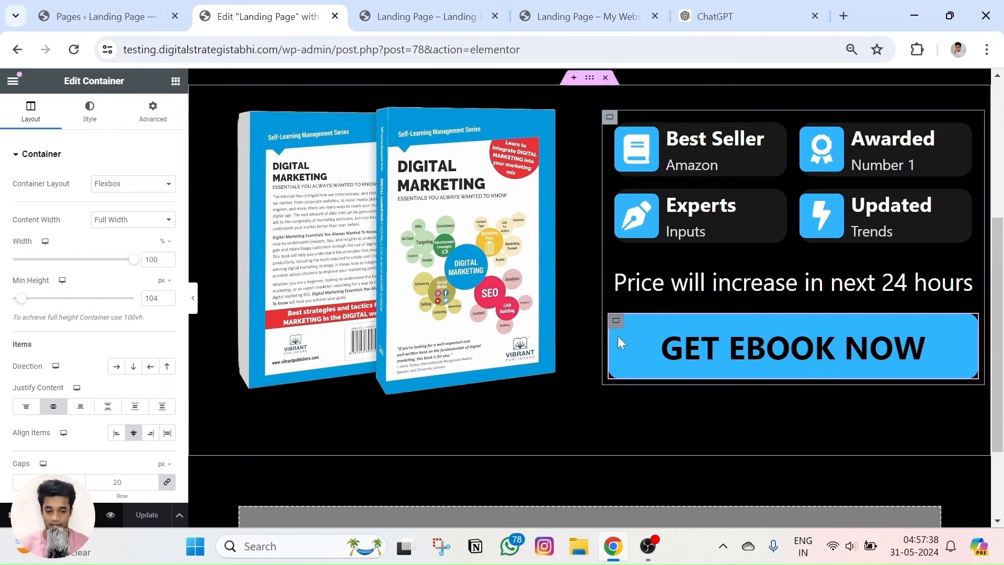
Expand the Border section in the button container's Style settings.
click(150, 116)
scroll(157, 194, down, 6)
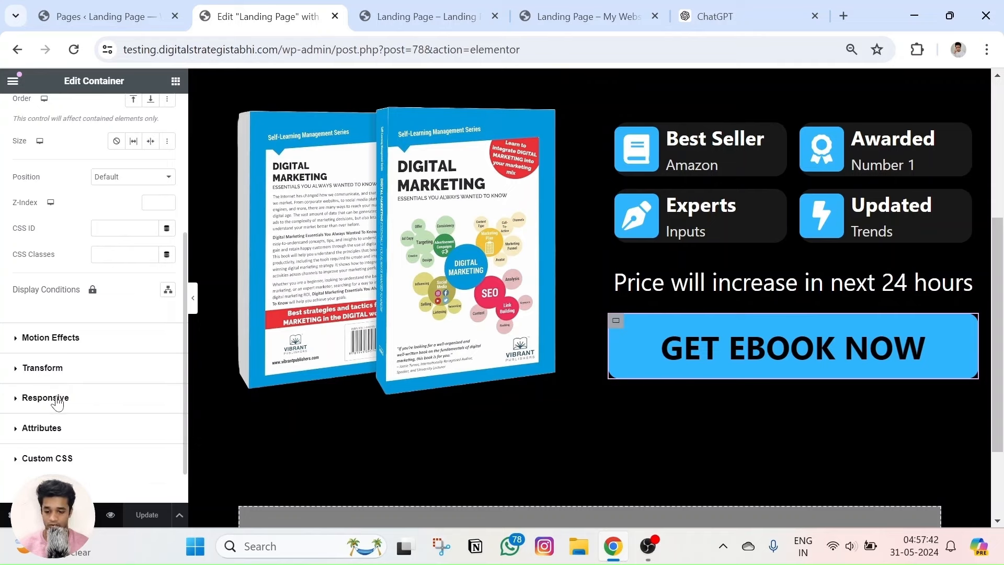
scroll(57, 368, up, 5)
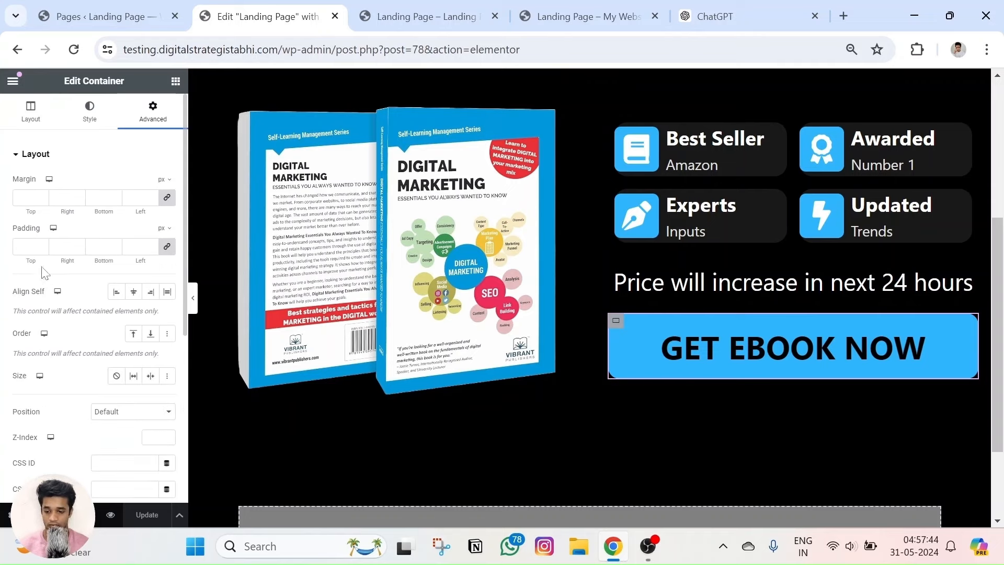
click(37, 154)
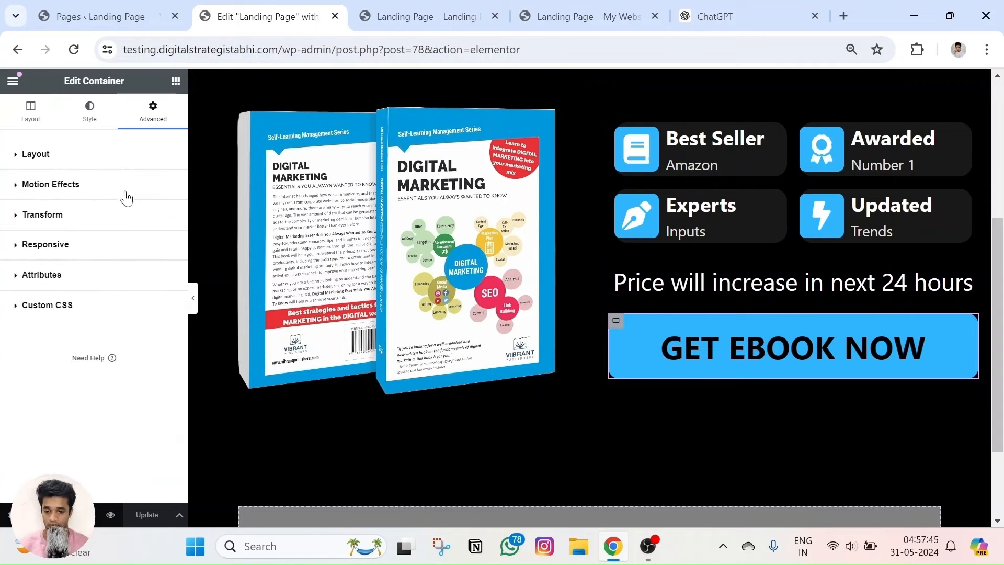
click(89, 109)
scroll(97, 259, down, 1)
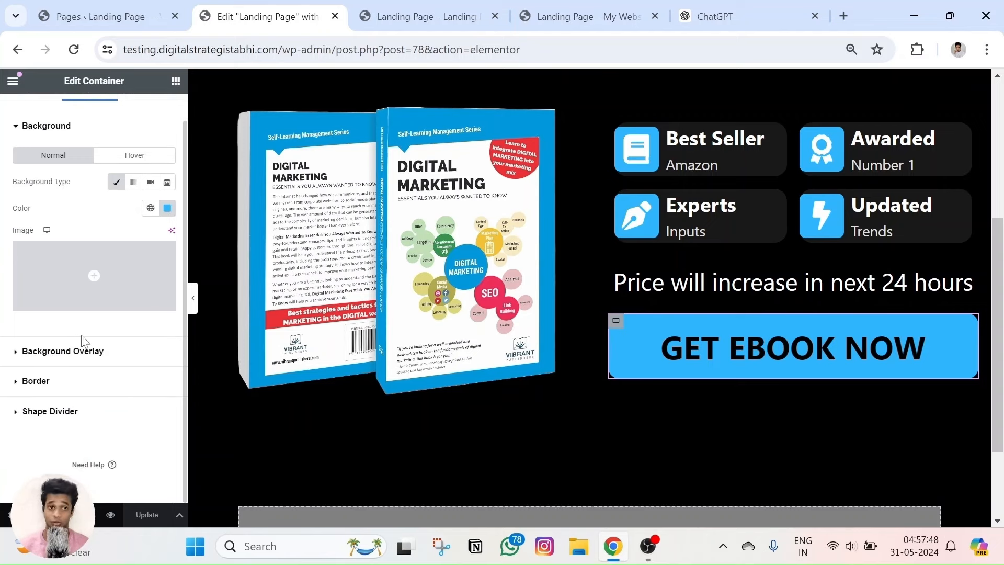
scroll(124, 220, up, 1)
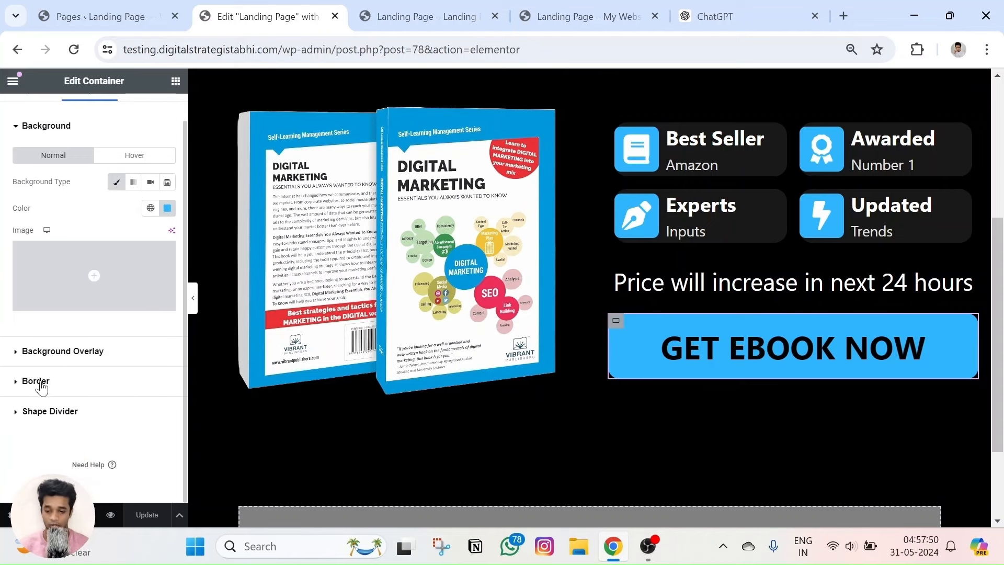
click(35, 381)
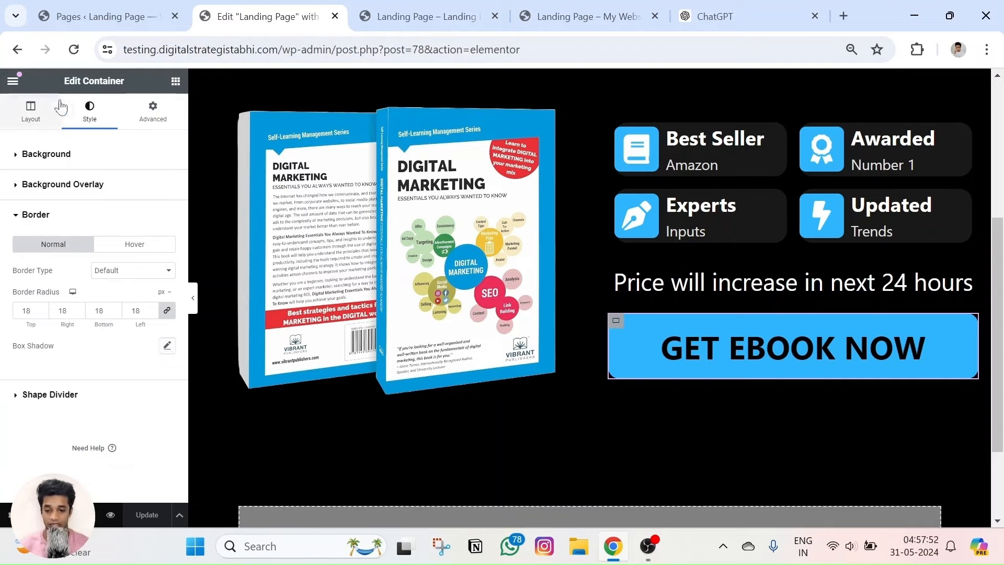
Give the button a light grey rgba(133,132,132,1) box shadow with blur 27, then Update.
click(168, 346)
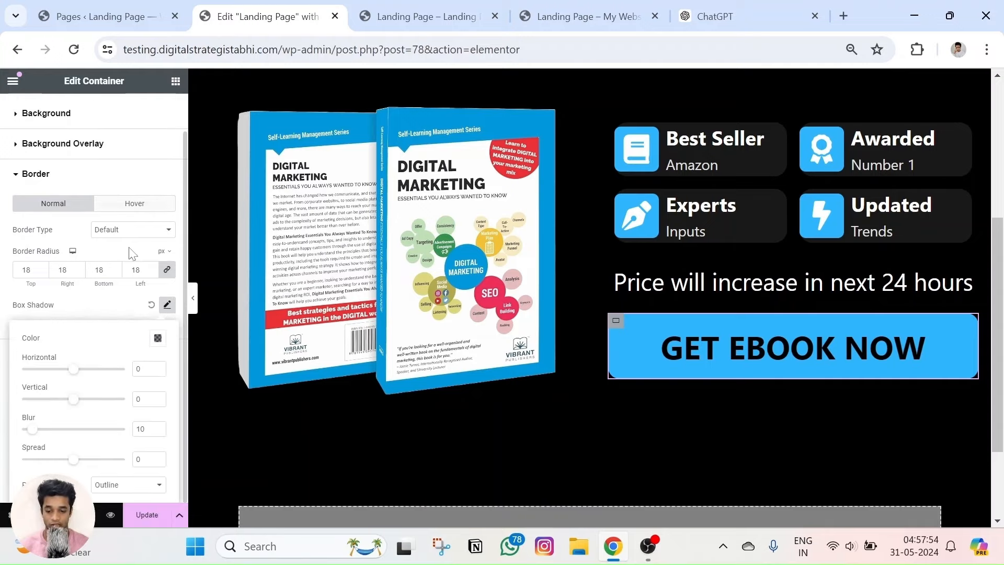
click(157, 338)
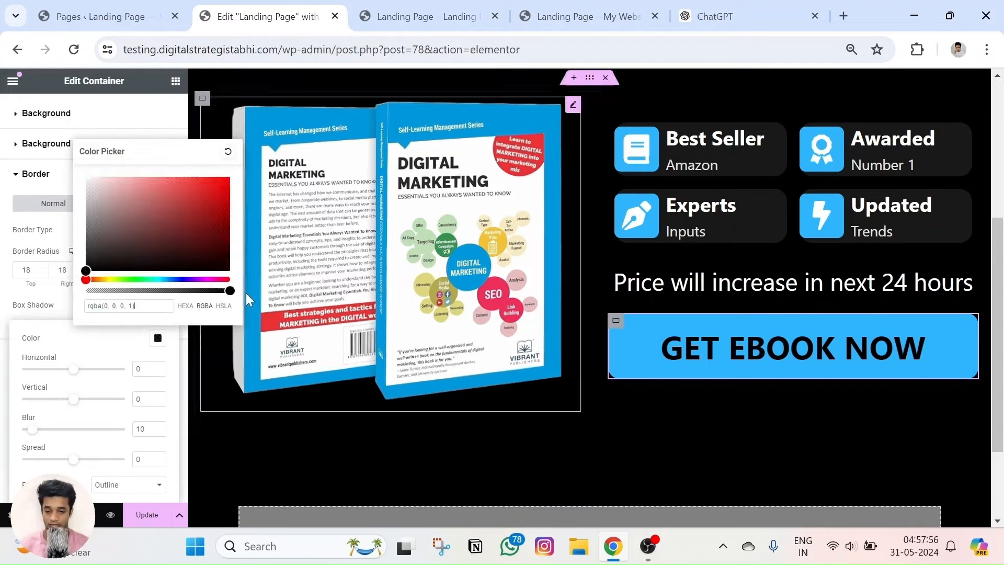
click(101, 246)
drag(157, 290, 241, 291)
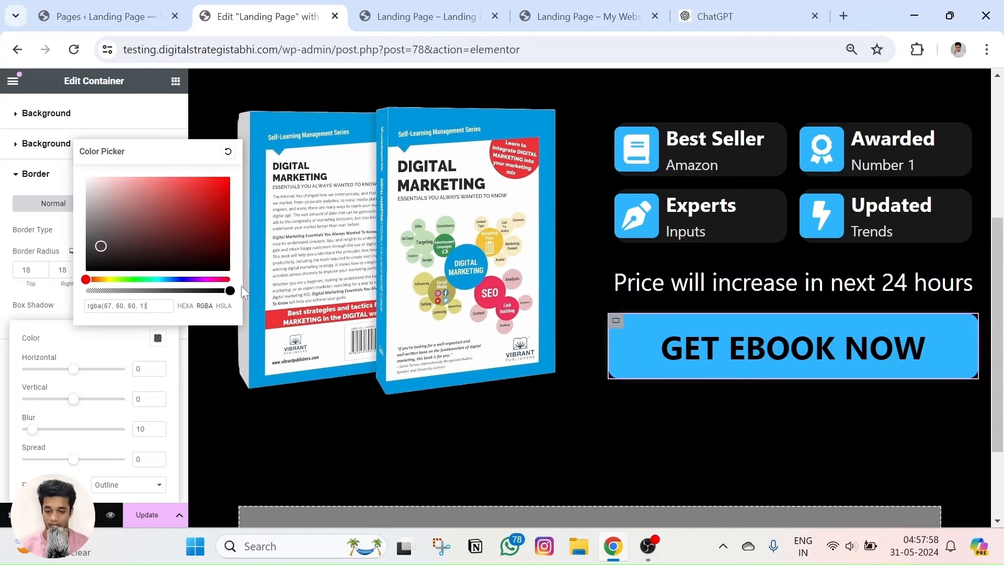
drag(89, 237, 88, 233)
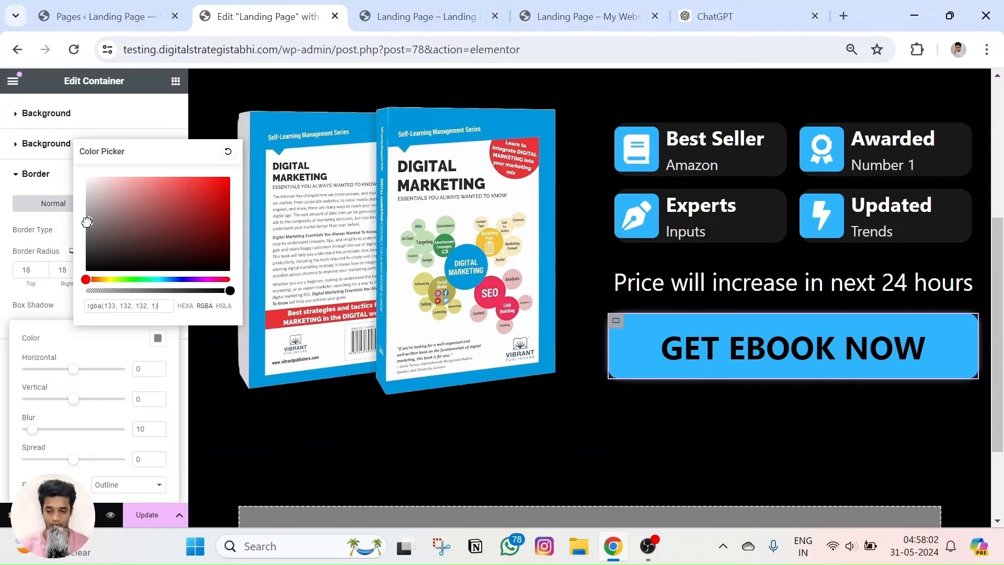
drag(35, 432, 50, 432)
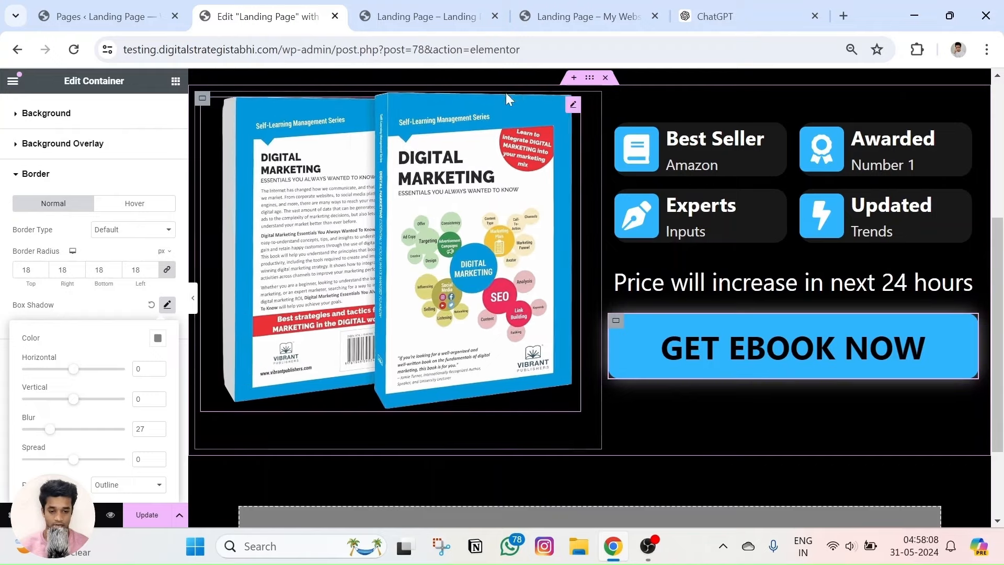
click(585, 401)
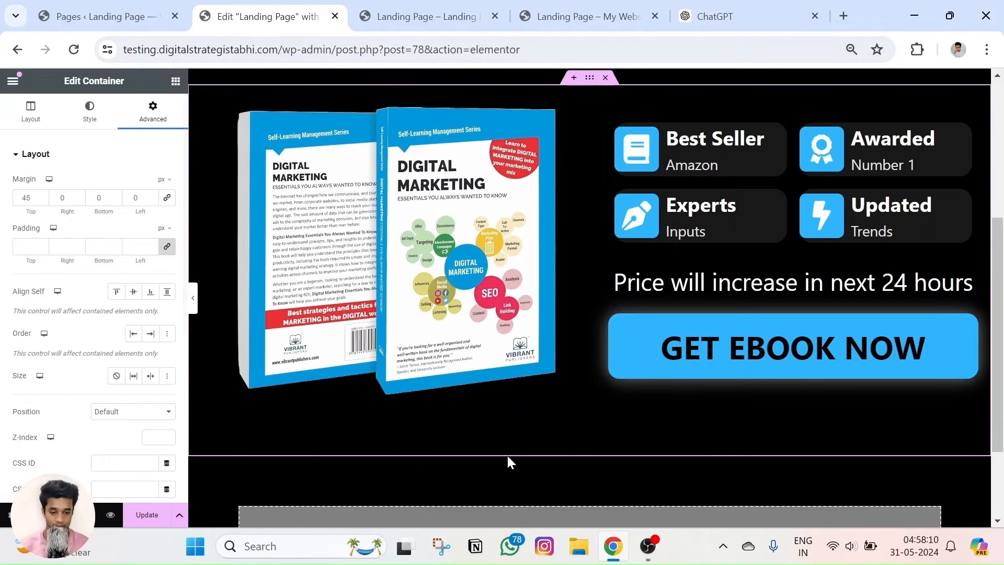
click(146, 514)
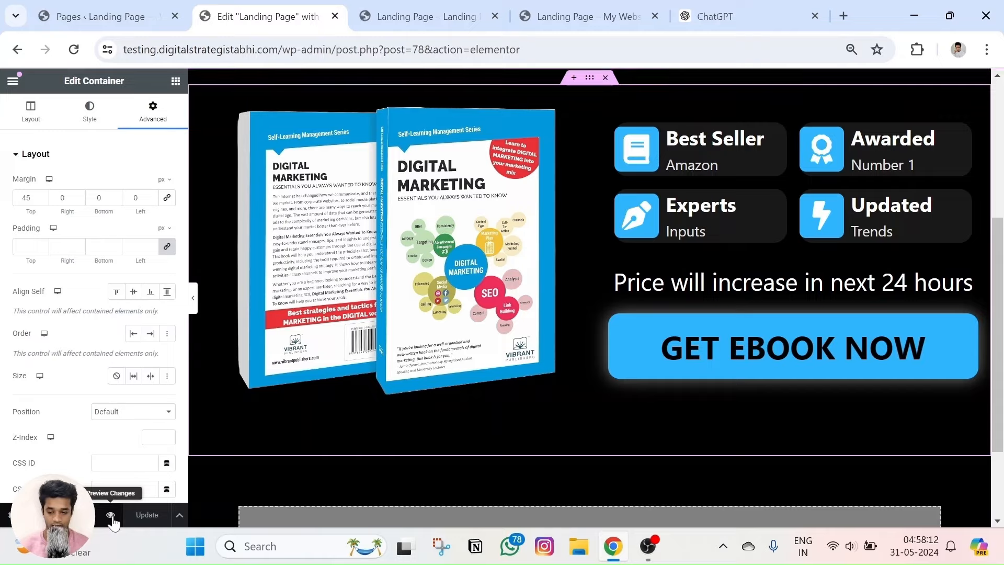
click(116, 518)
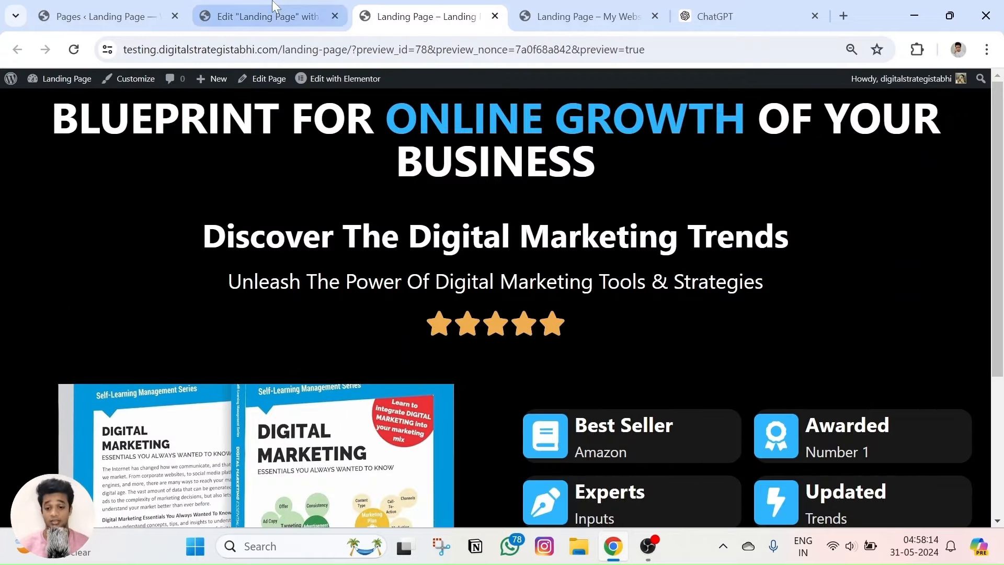
click(266, 16)
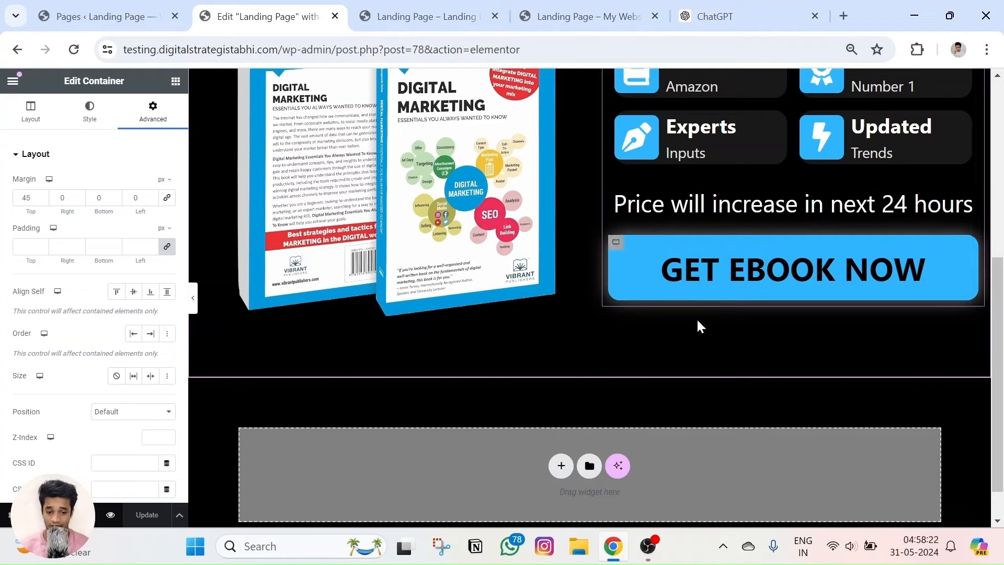
scroll(96, 340, down, 5)
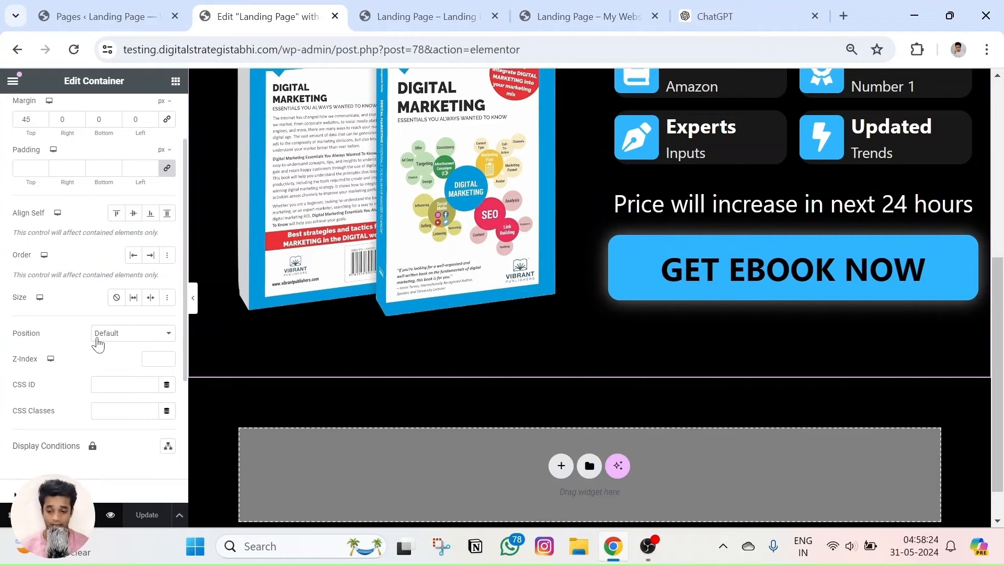
Reset the button container's Normal-state box shadow to remove its resting glow.
scroll(61, 348, up, 5)
click(79, 121)
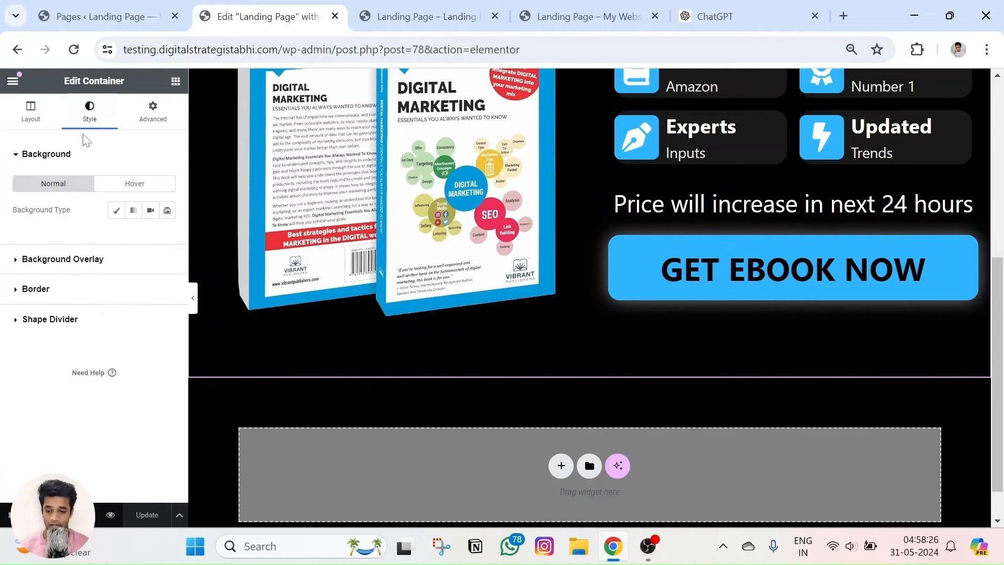
click(619, 246)
click(135, 186)
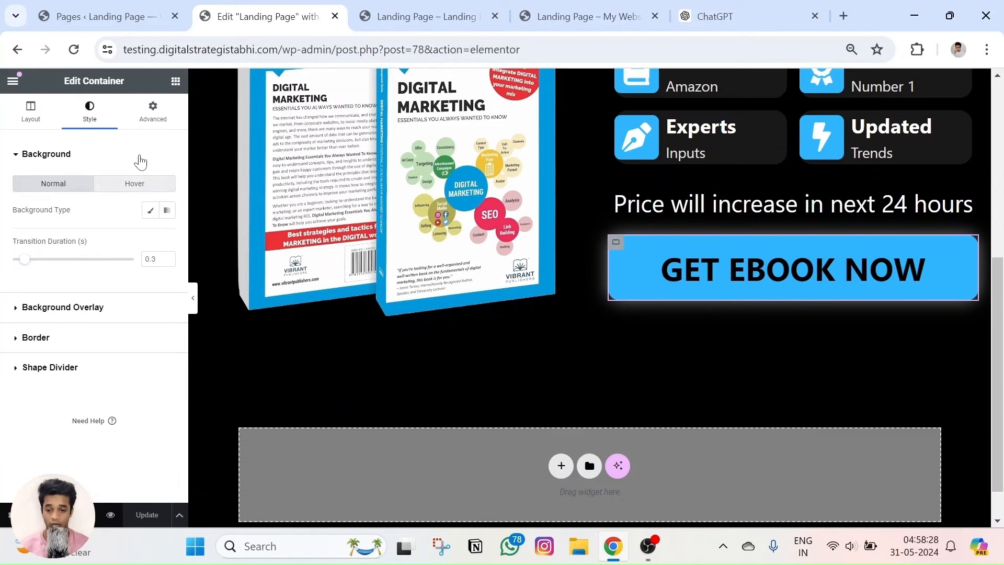
click(51, 154)
click(61, 184)
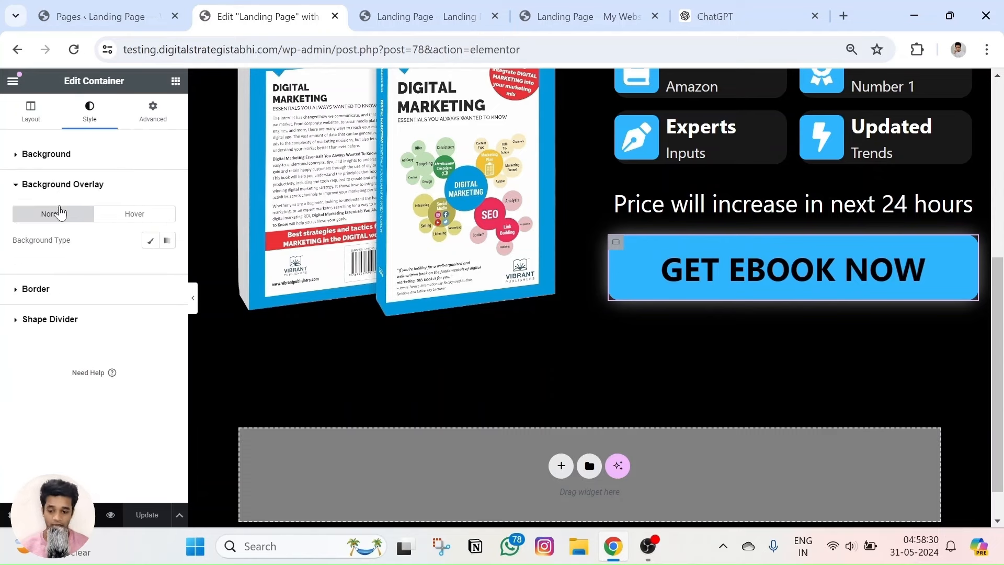
click(62, 184)
click(47, 214)
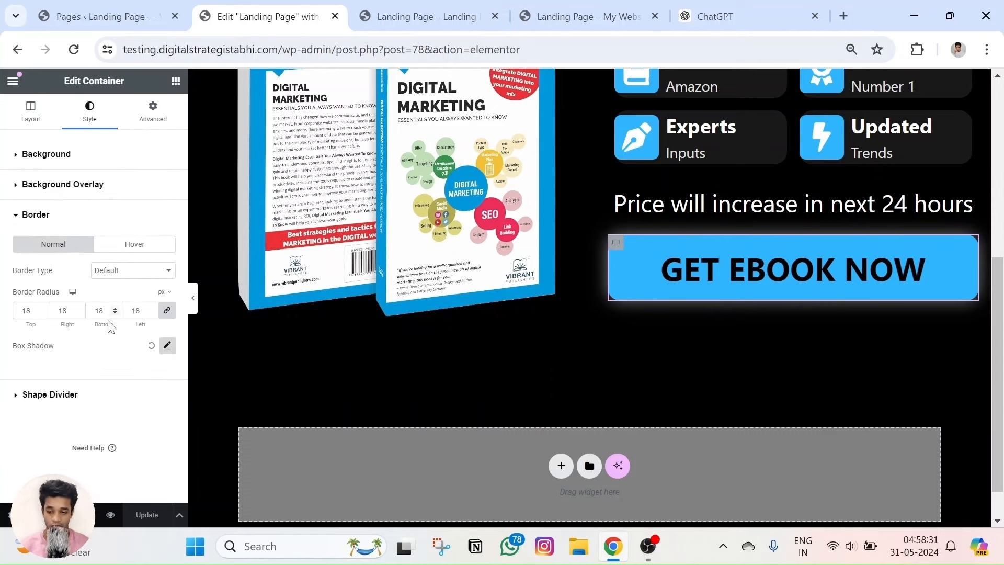
click(152, 346)
Add a hover box shadow in grey rgba(137,137,137,1) with blur around 21.
click(134, 243)
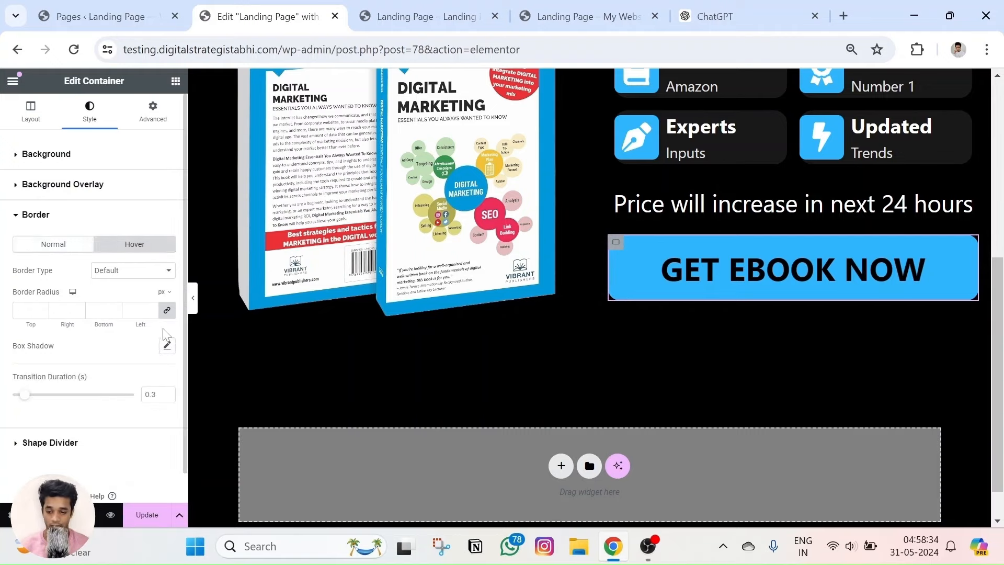
click(166, 345)
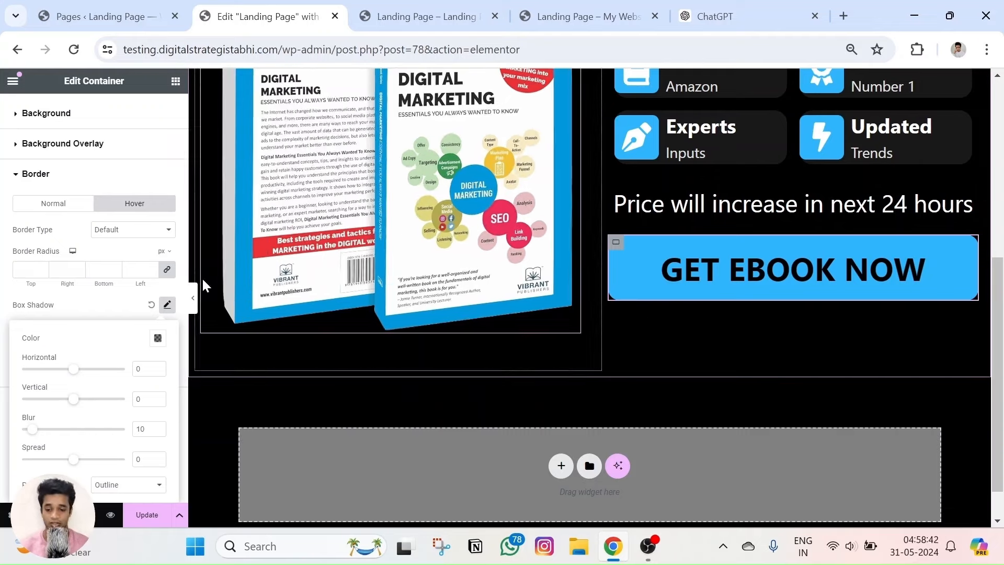
click(152, 346)
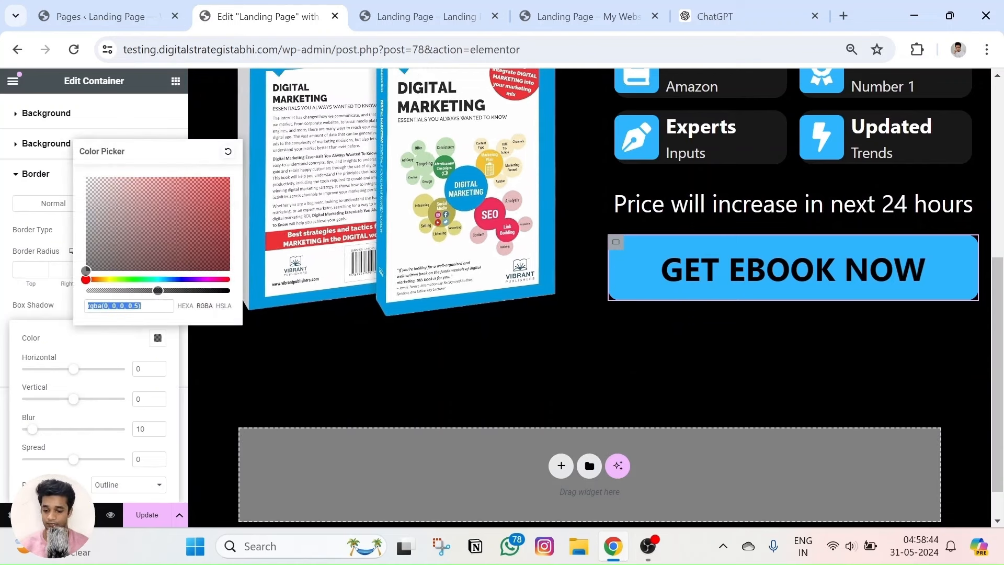
drag(217, 288, 233, 290)
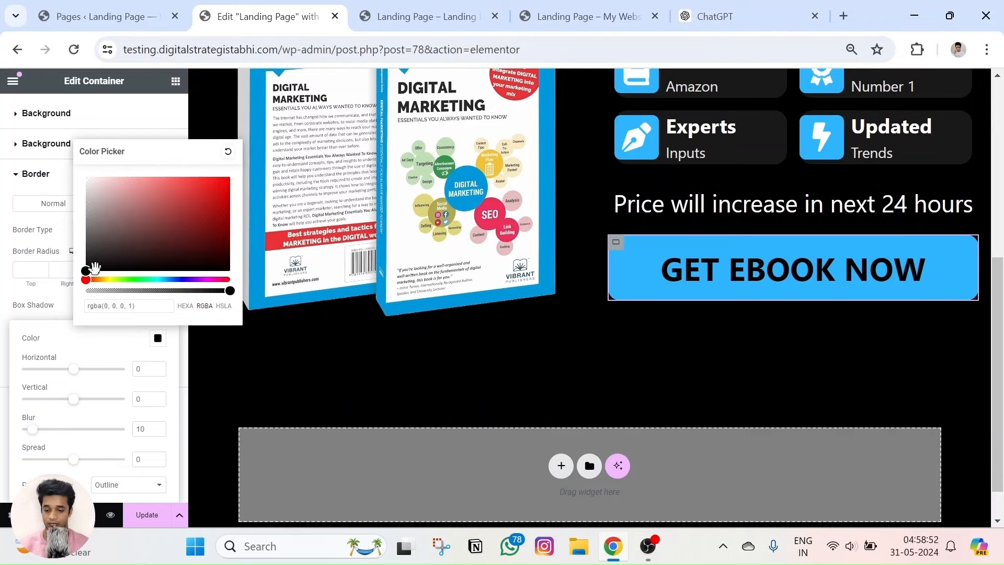
drag(86, 270, 84, 225)
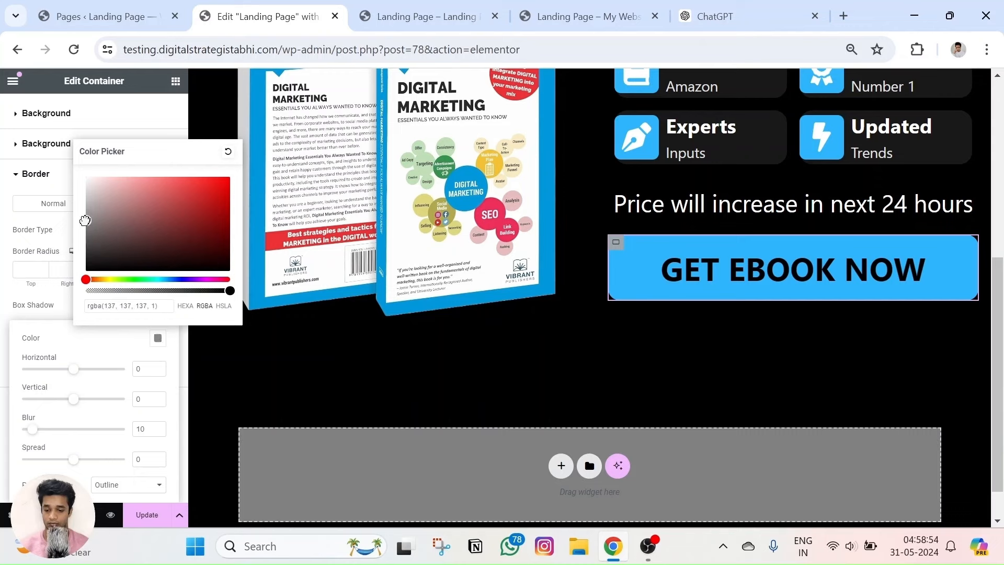
click(163, 429)
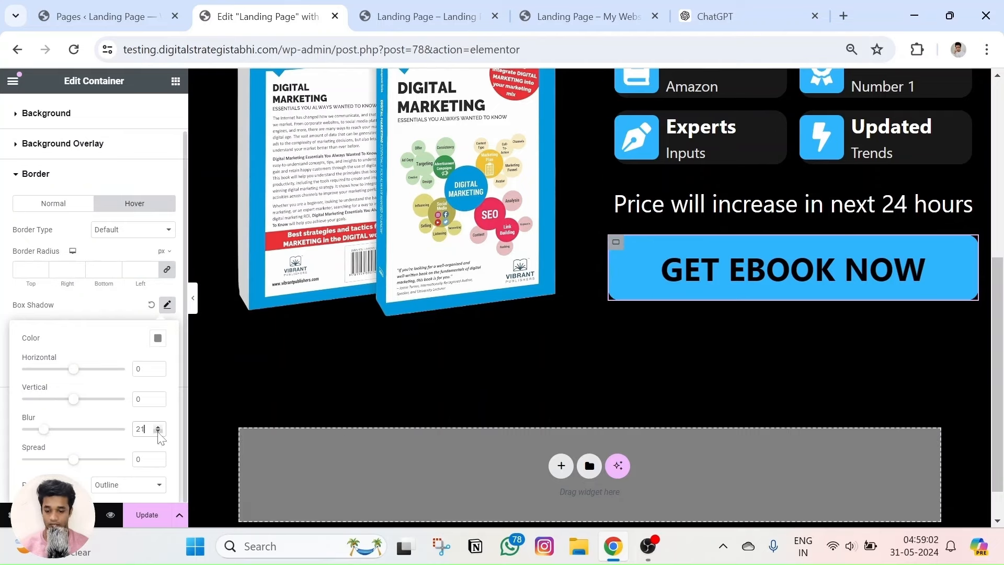
Preview the landing page, then save the changes with Update.
click(110, 514)
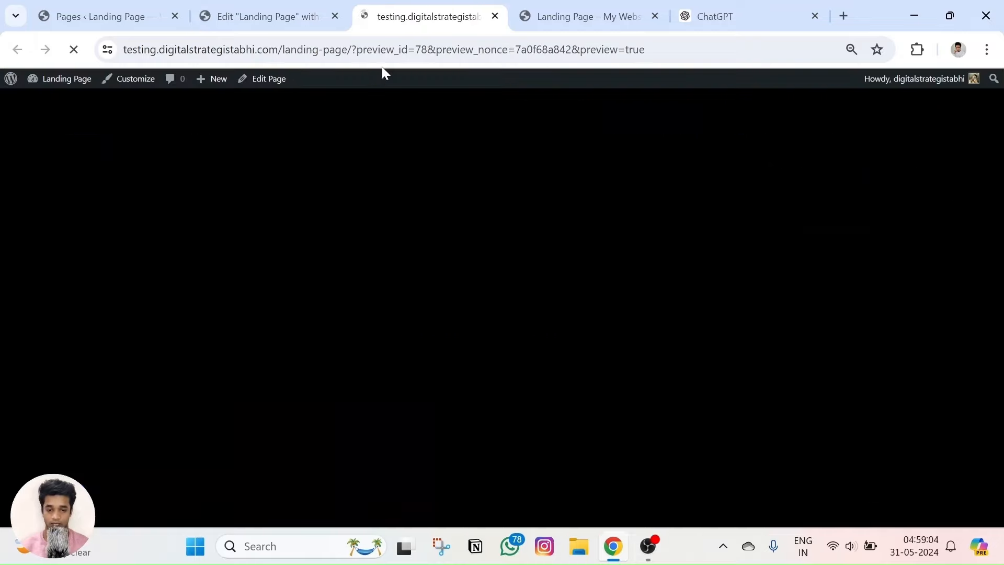
scroll(642, 193, down, 4)
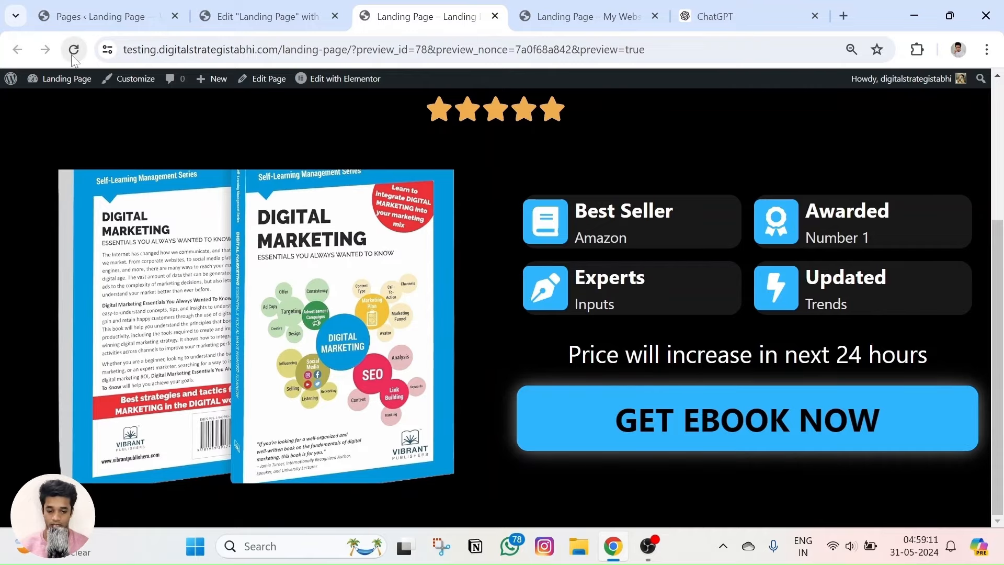
click(267, 16)
click(156, 517)
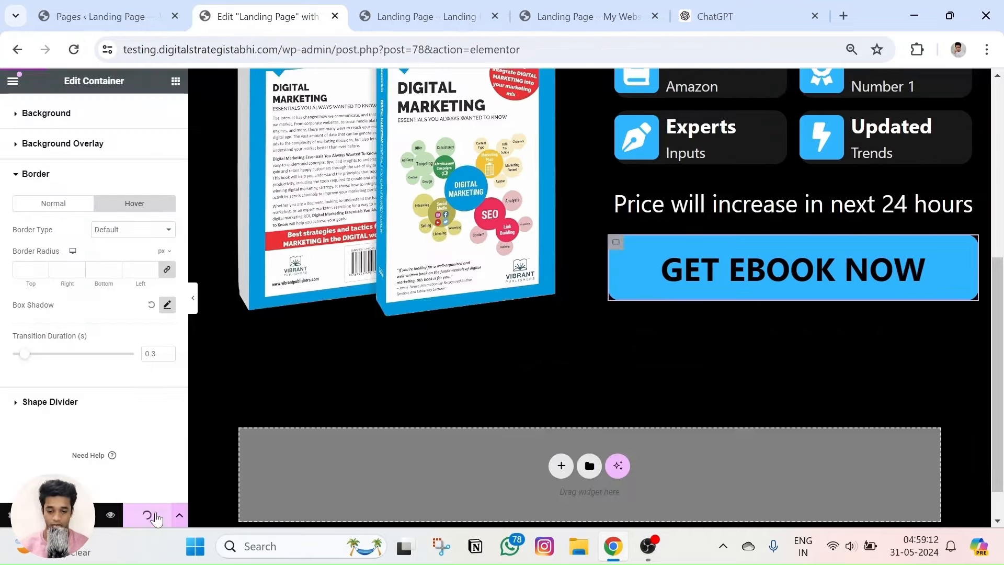
Check the button's hover glow in the preview at zooms up to 150%, then reset to 100%.
click(458, 6)
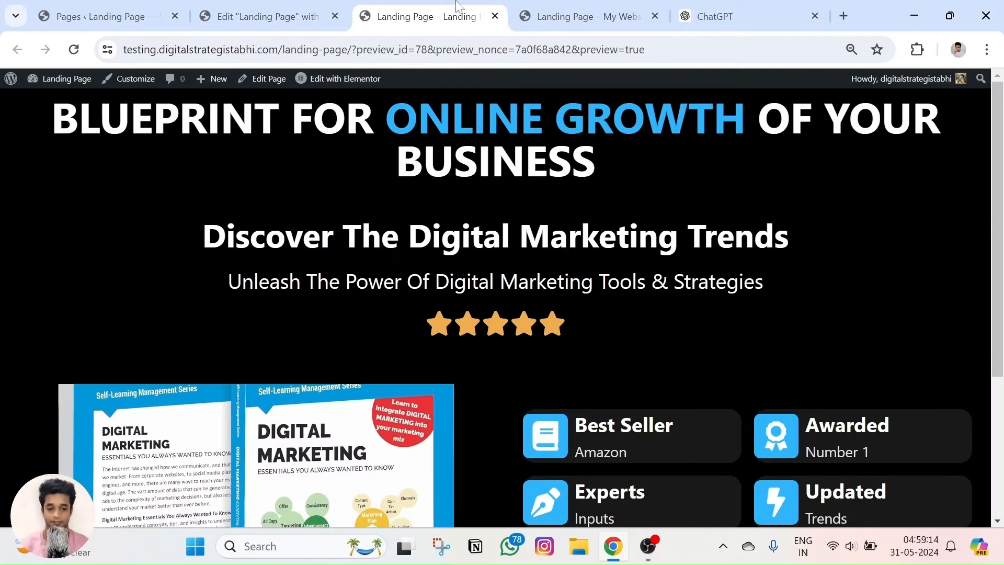
scroll(514, 245, down, 4)
key(ctrl+plus)
scroll(507, 272, down, 1)
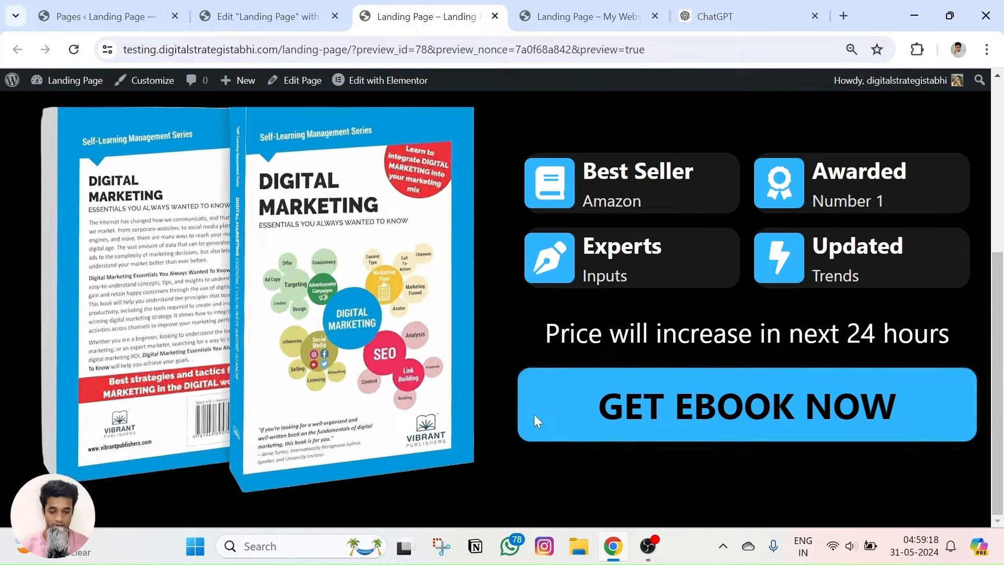
key(ctrl+plus)
key(ctrl+plus)
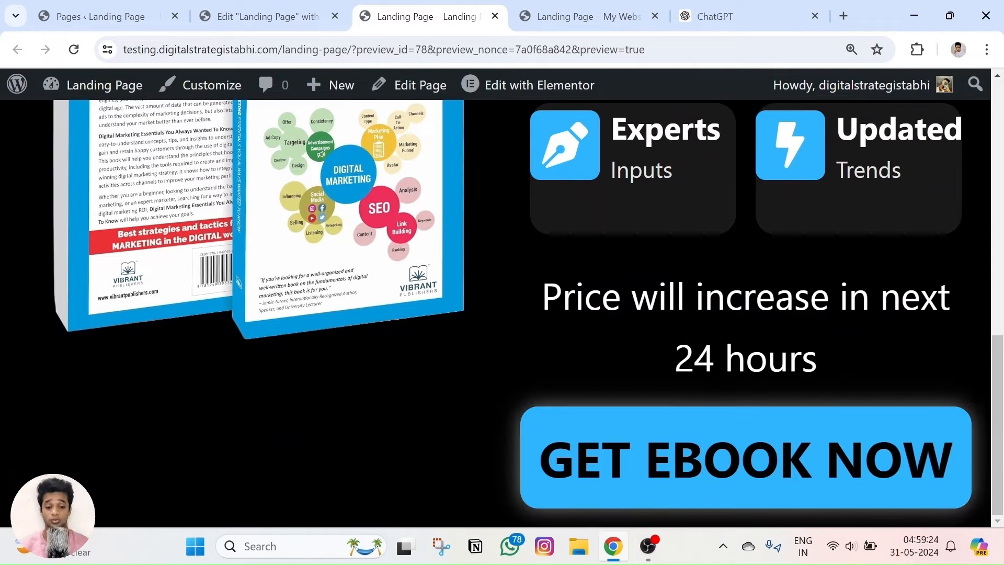
key(ctrl+plus)
scroll(526, 340, down, 5)
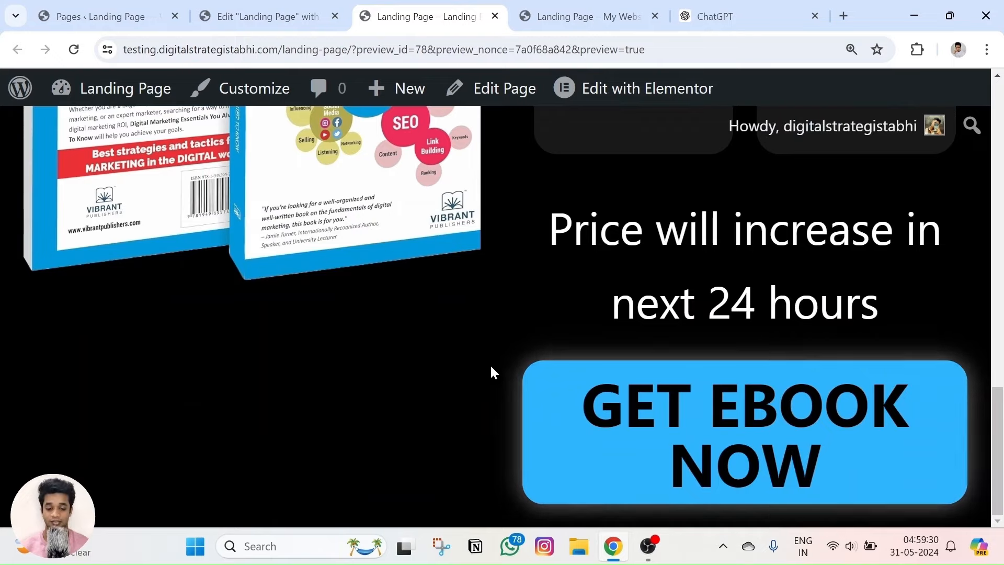
key(ctrl+0)
scroll(471, 342, up, 8)
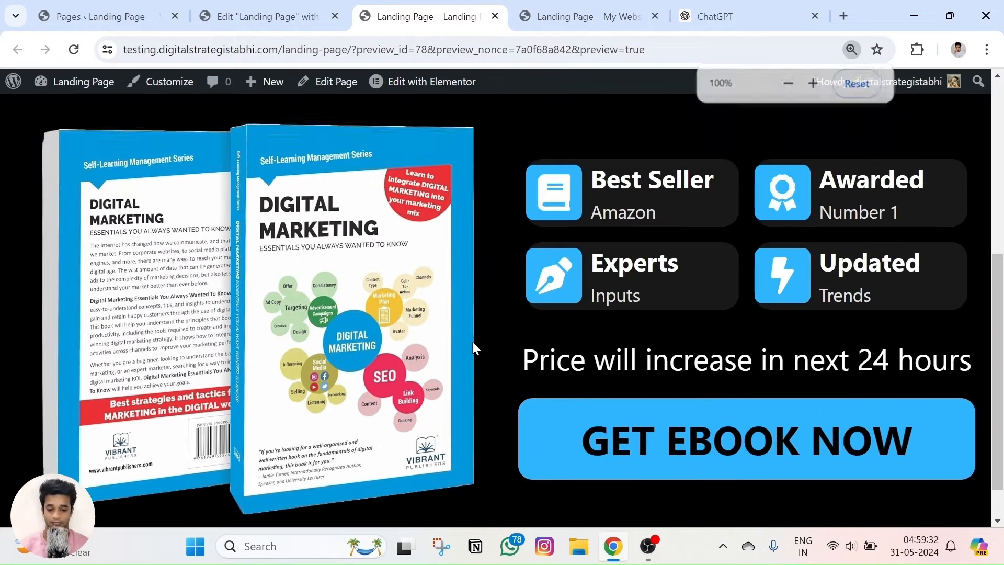
scroll(472, 341, down, 8)
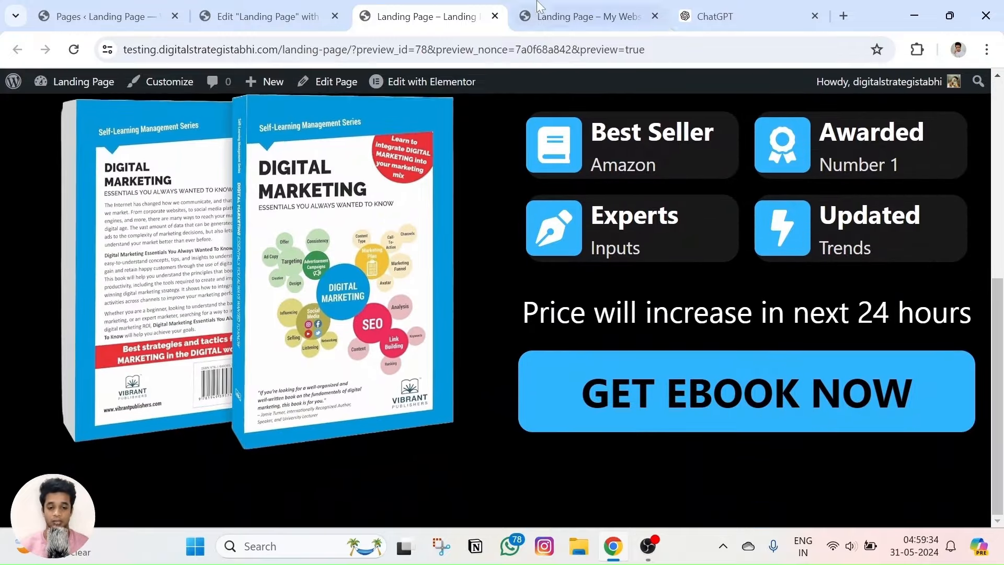
Return to the Elementor editor and zoom it out to 90%.
key(ctrl+Tab)
click(366, 6)
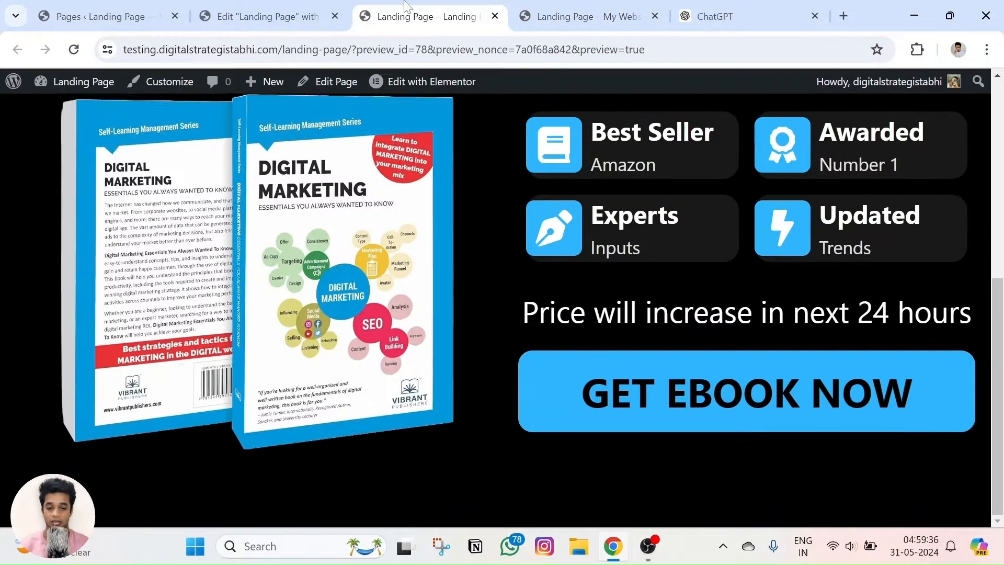
key(ctrl+shift+Tab)
scroll(532, 343, down, 5)
key(ctrl+minus)
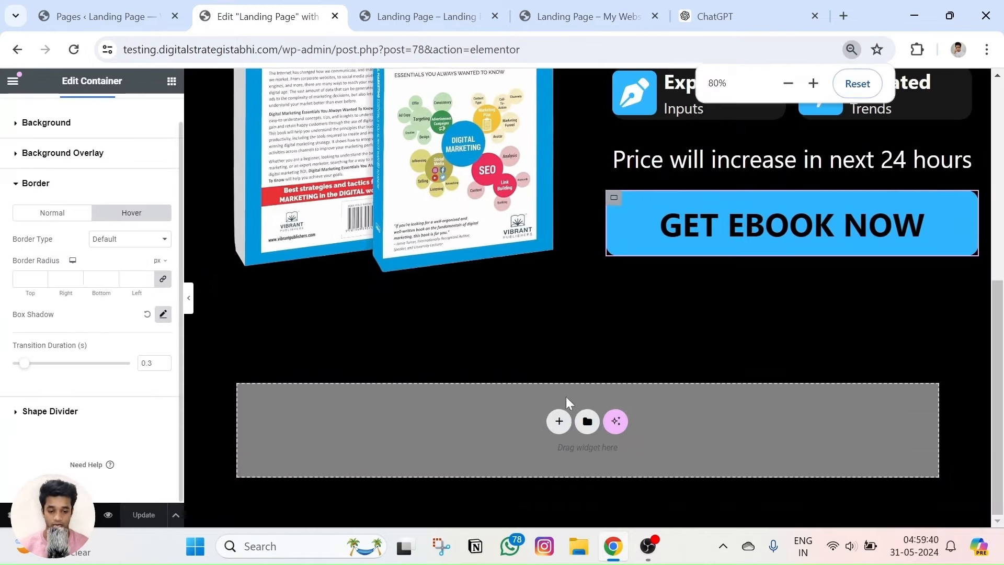
Add a single-column container below the GET EBOOK NOW section and set it to Full Width.
click(561, 418)
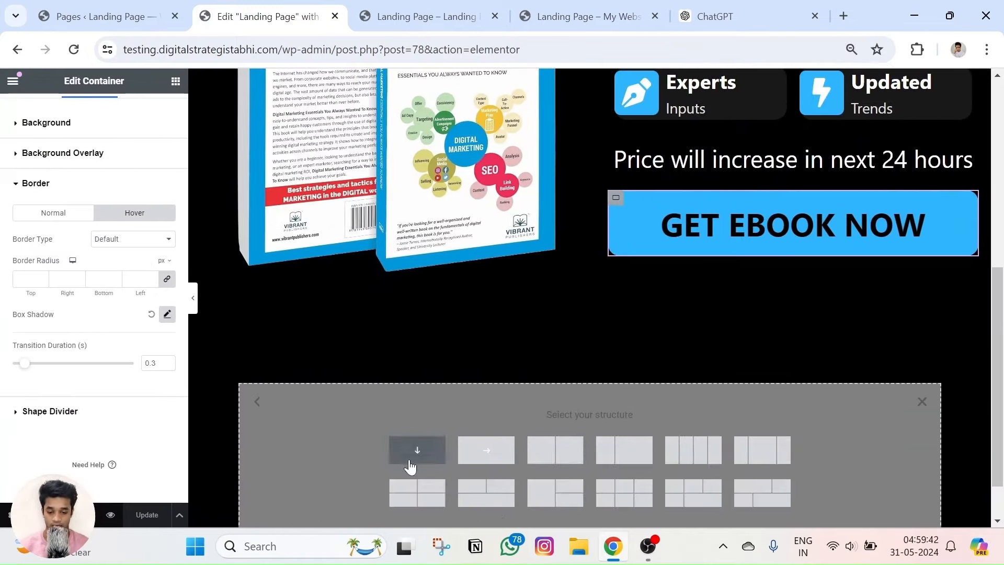
click(416, 450)
click(127, 219)
click(127, 241)
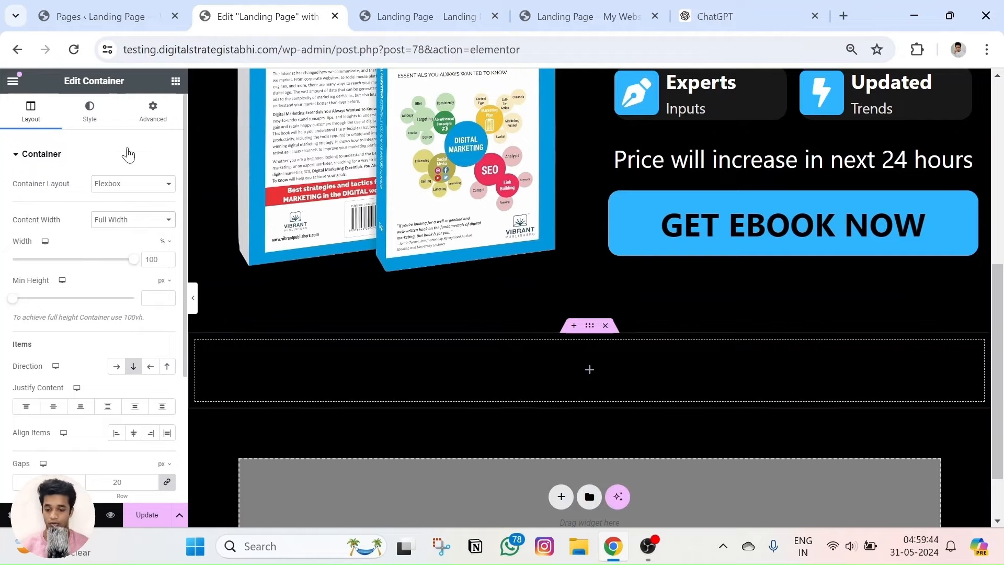
Drag a Heading widget into the new full-width container.
click(175, 80)
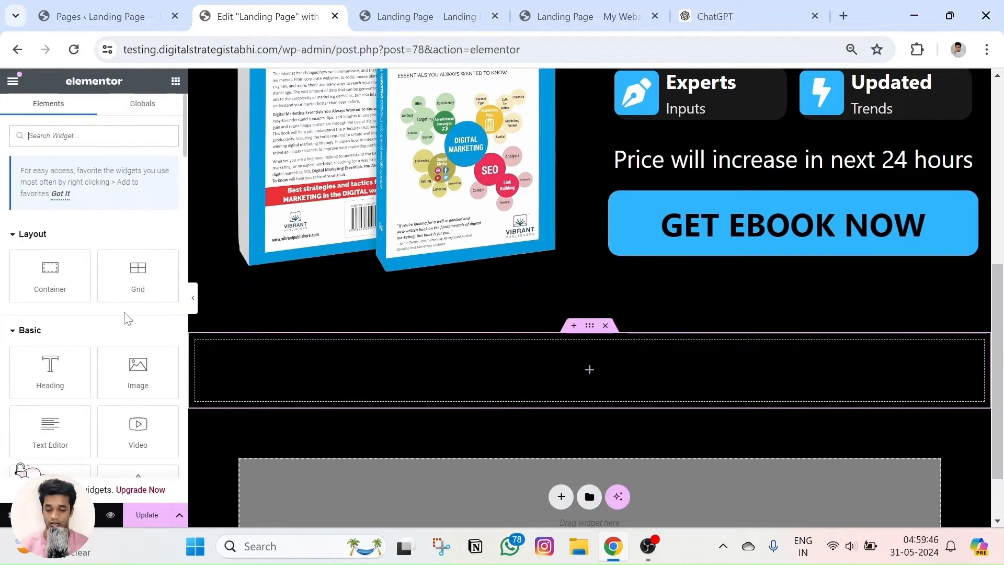
scroll(374, 313, up, 8)
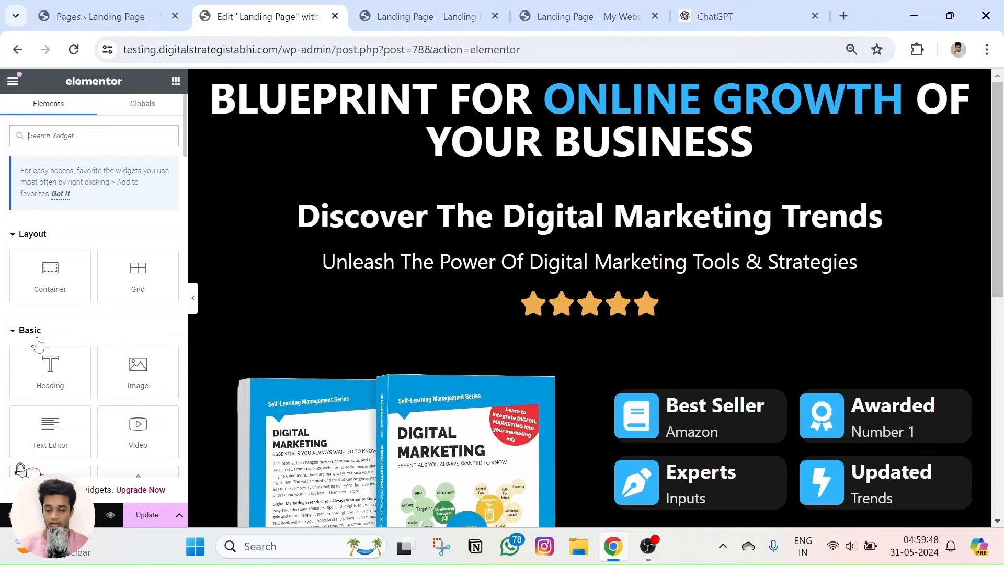
scroll(38, 341, down, 4)
scroll(303, 347, down, 10)
scroll(102, 334, up, 4)
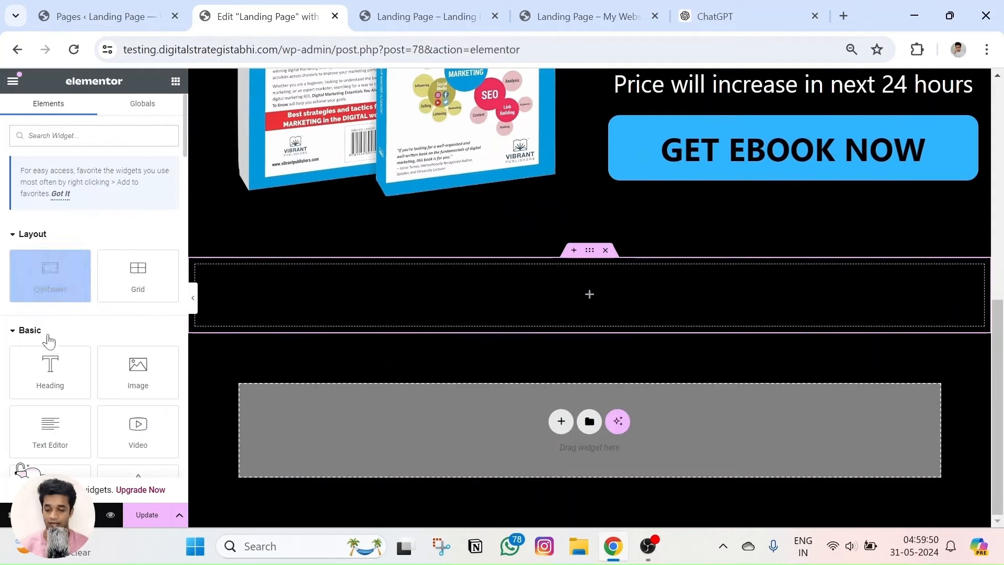
drag(50, 371, 639, 298)
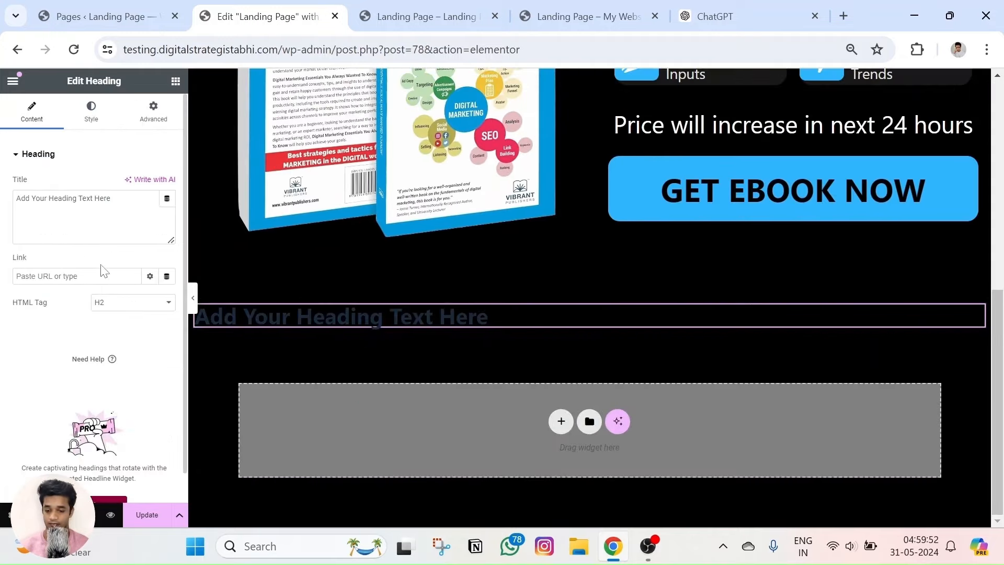
Copy the top heading's title text into the new heading, replacing the placeholder.
scroll(371, 315, up, 10)
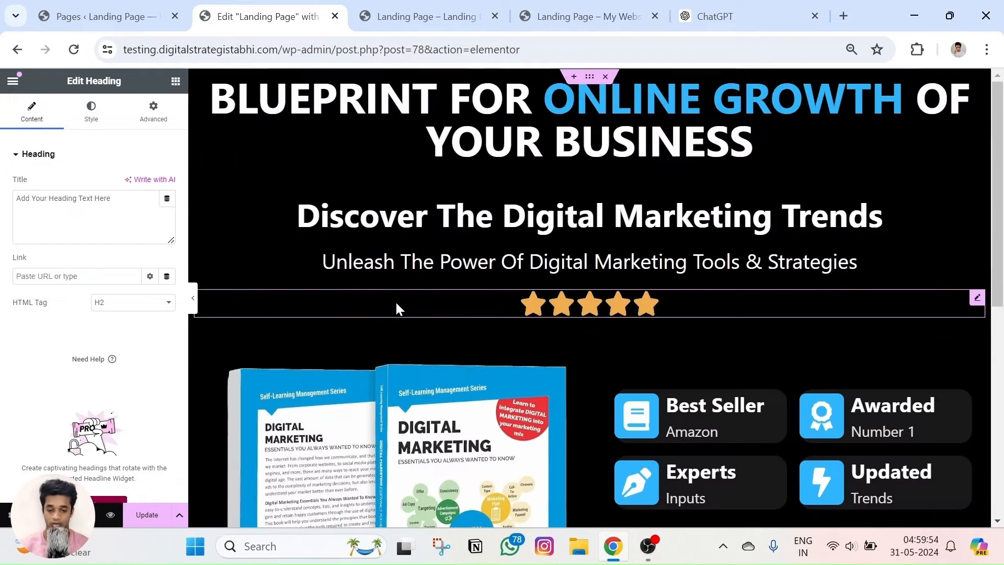
click(753, 138)
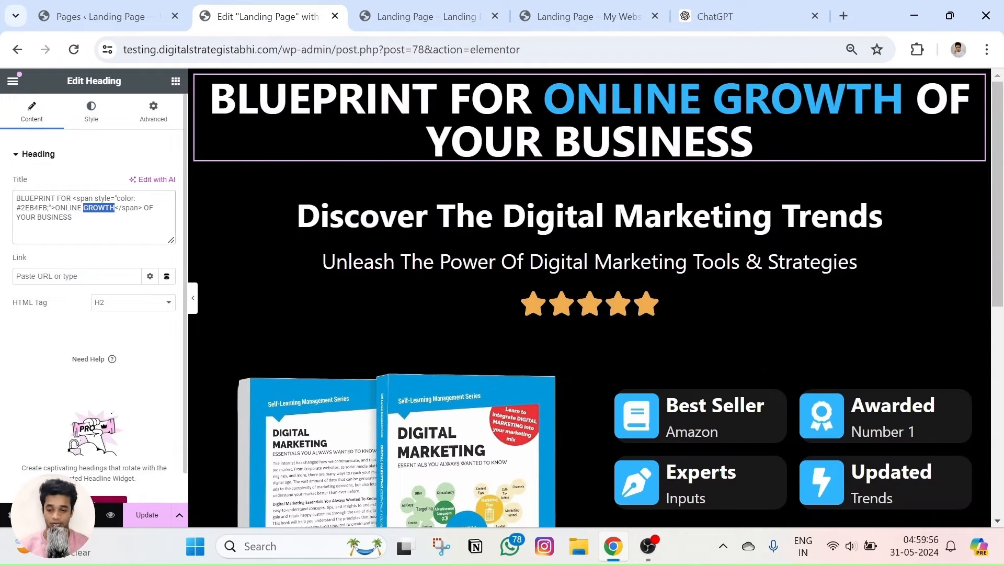
key(ctrl+a)
key(ctrl+c)
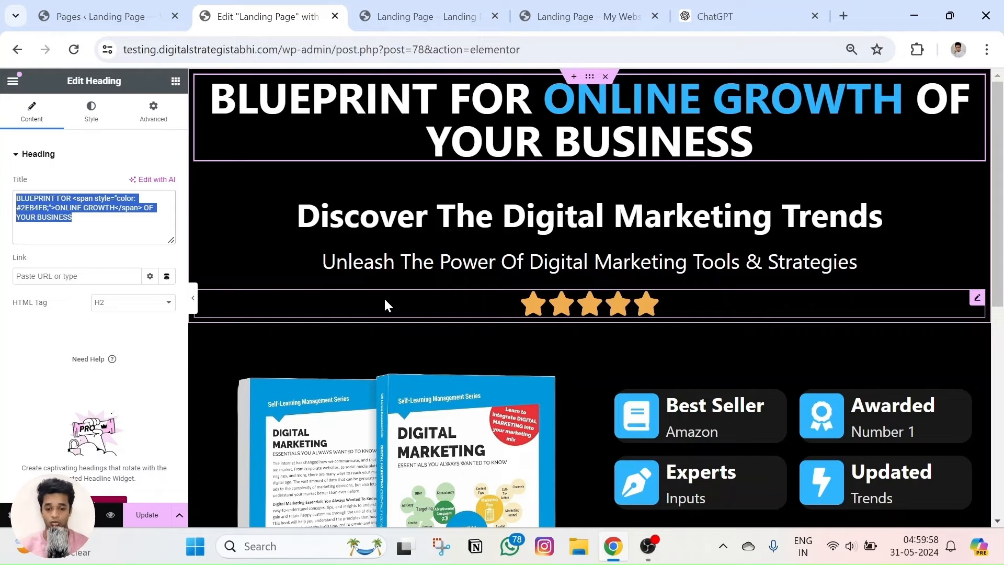
scroll(388, 299, down, 7)
click(502, 316)
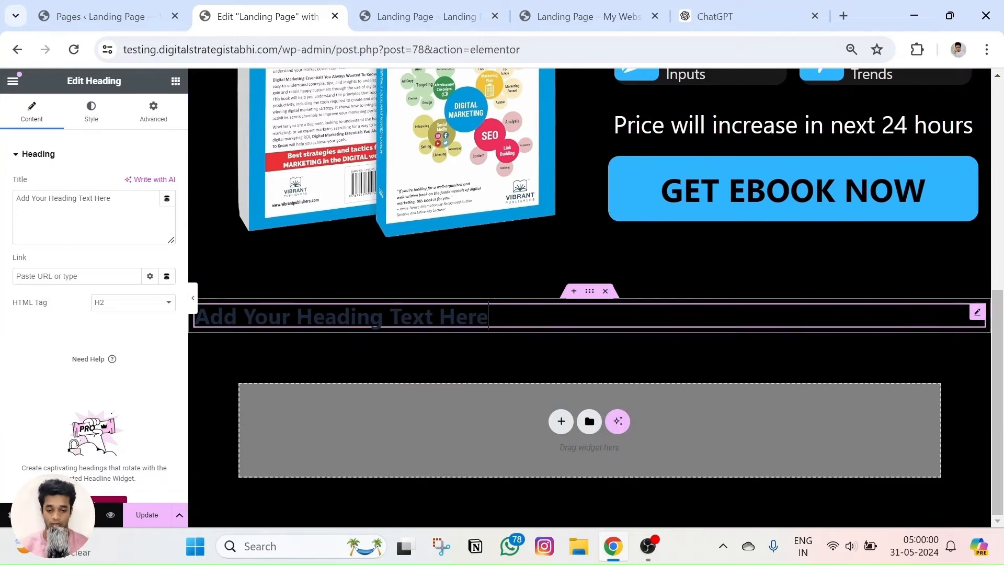
key(ctrl+v)
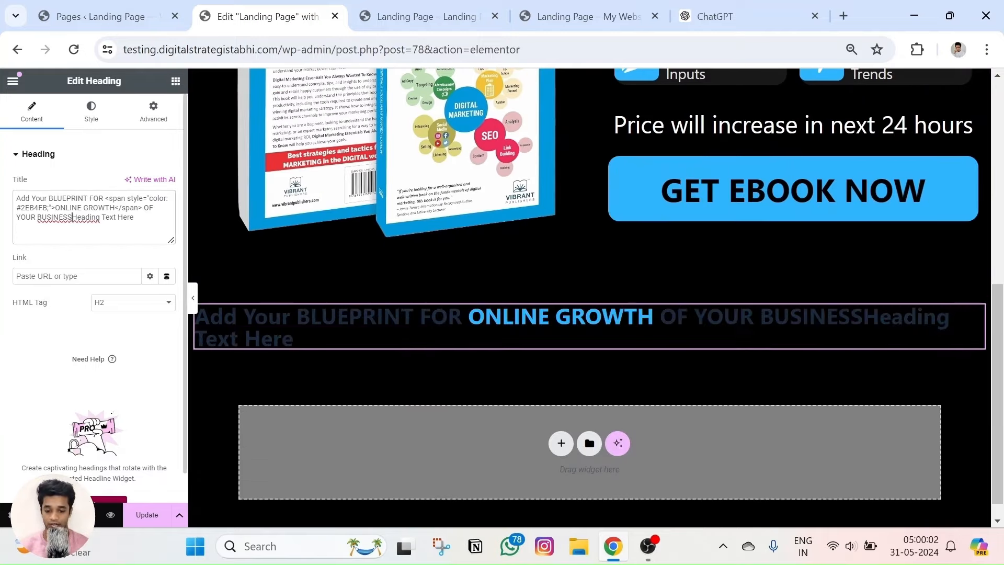
key(ctrl+z)
key(ctrl+a)
key(ctrl+v)
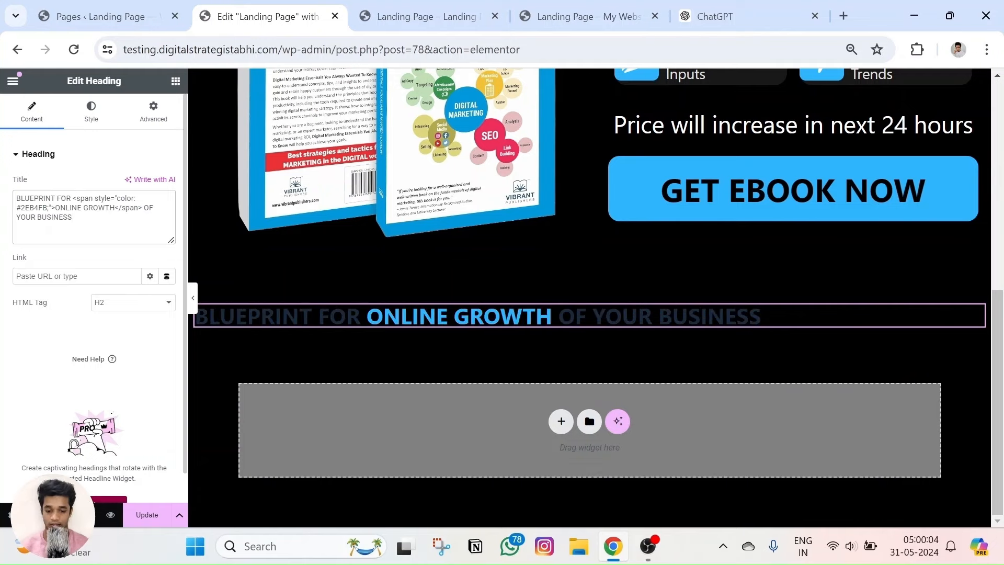
Set the new heading's text colour to white #FFFFFF.
click(90, 118)
click(168, 209)
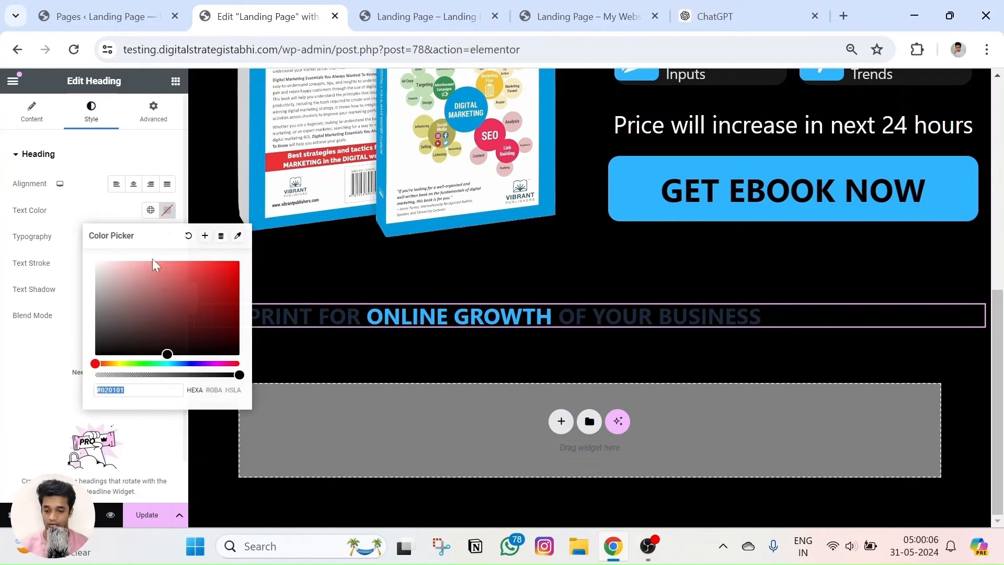
click(33, 109)
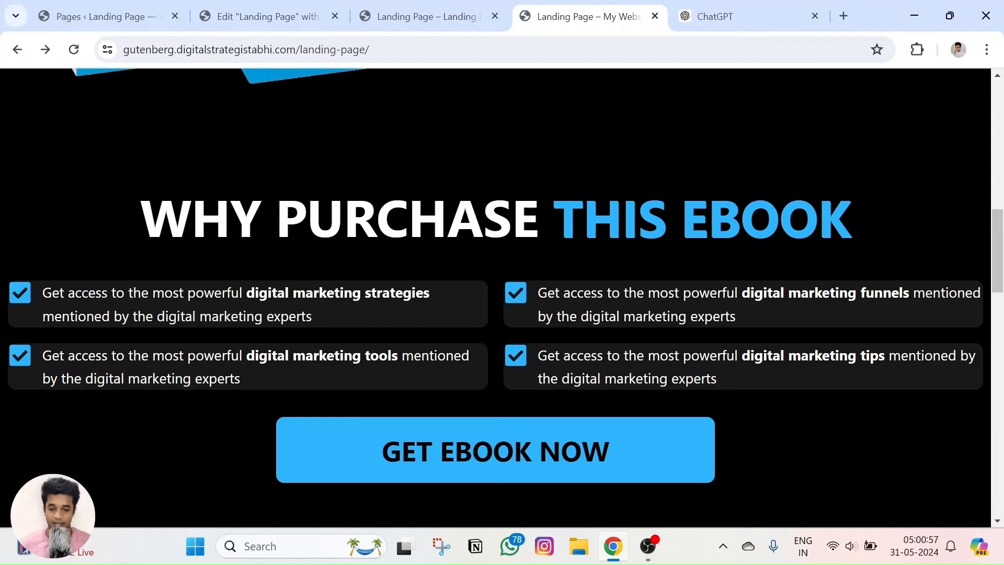
Compare with the live WHY PURCHASE THIS EBOOK heading and select ONLINE GROWTH in the title.
triple_click(360, 212)
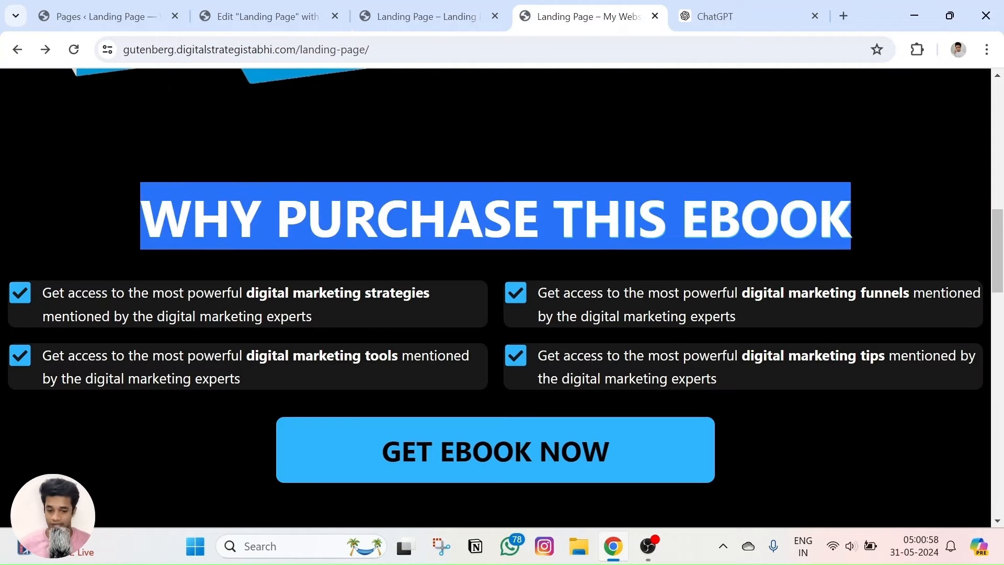
drag(553, 217, 852, 217)
click(268, 16)
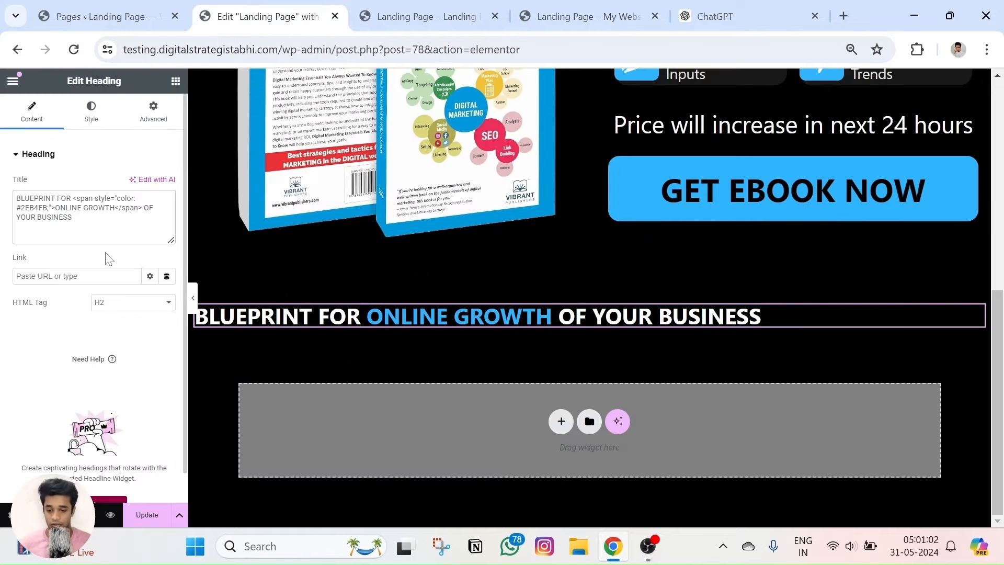
key(ctrl+plus)
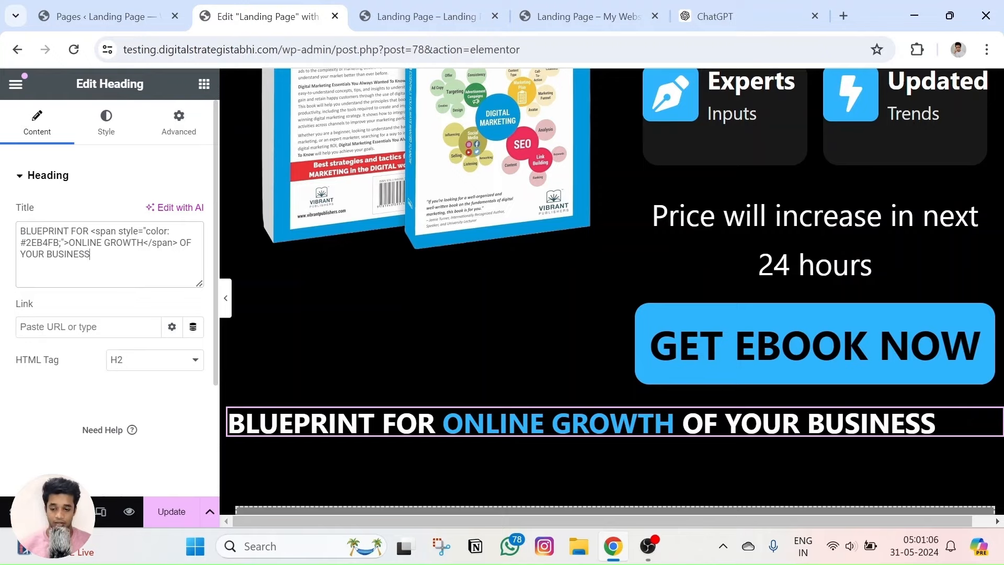
key(ctrl+plus)
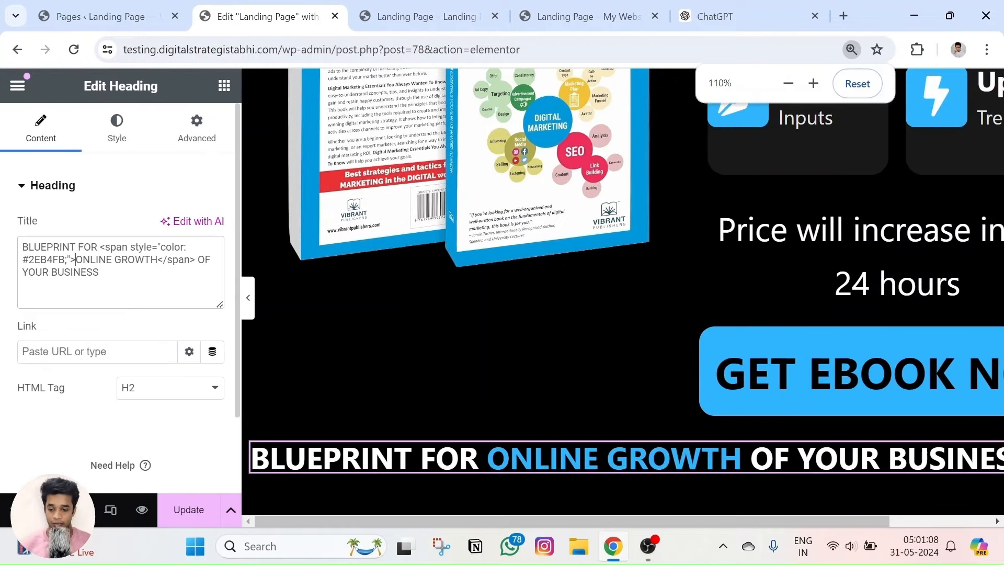
key(ctrl+End)
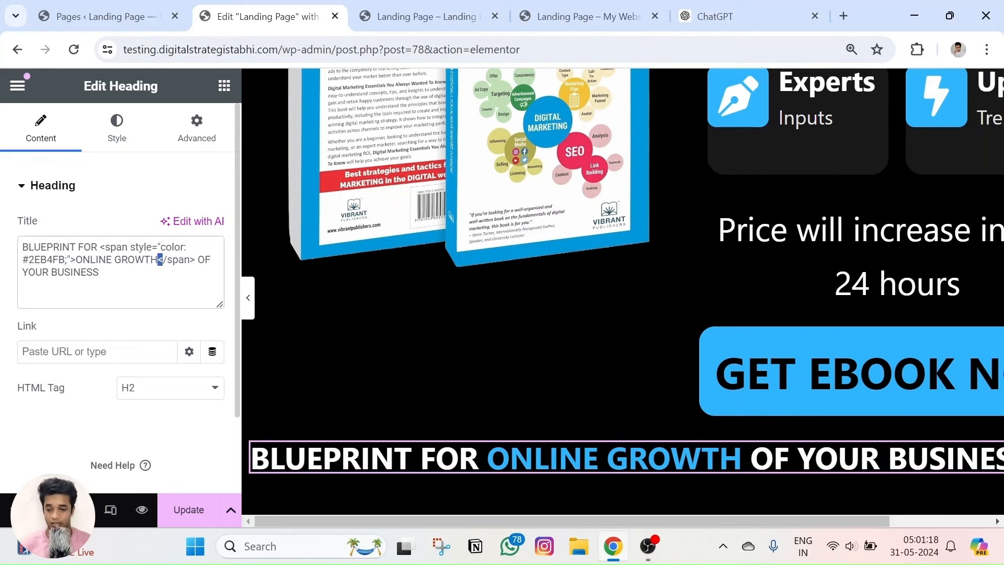
drag(75, 259, 157, 259)
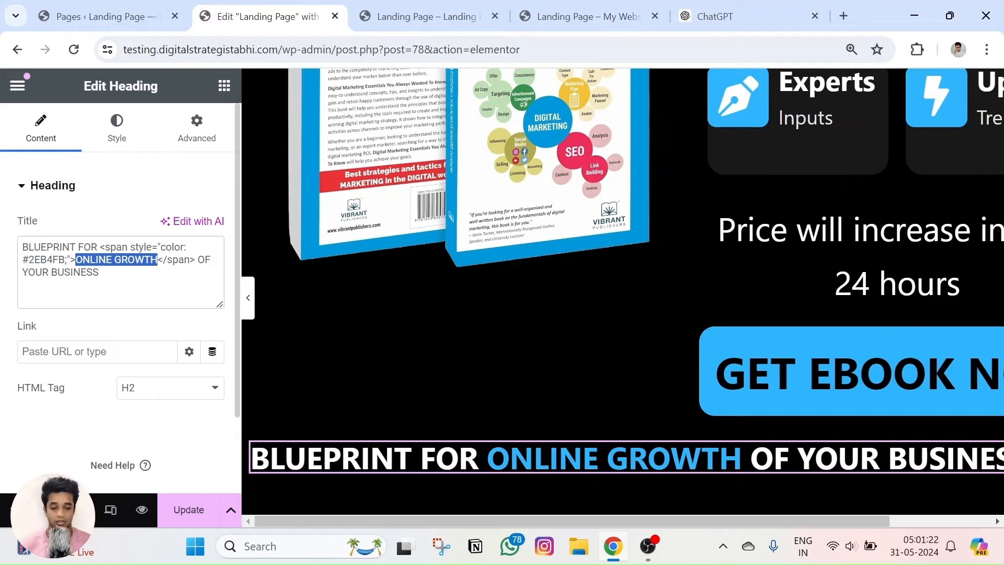
Replace the blue ONLINE GROWTH words with THIS EBOOK.
click(579, 15)
drag(553, 217, 850, 217)
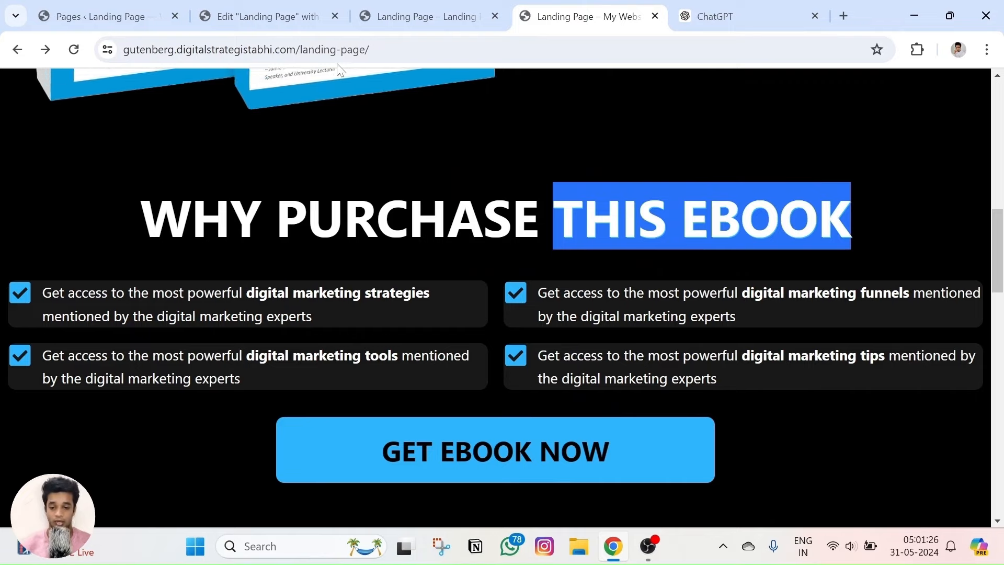
click(268, 16)
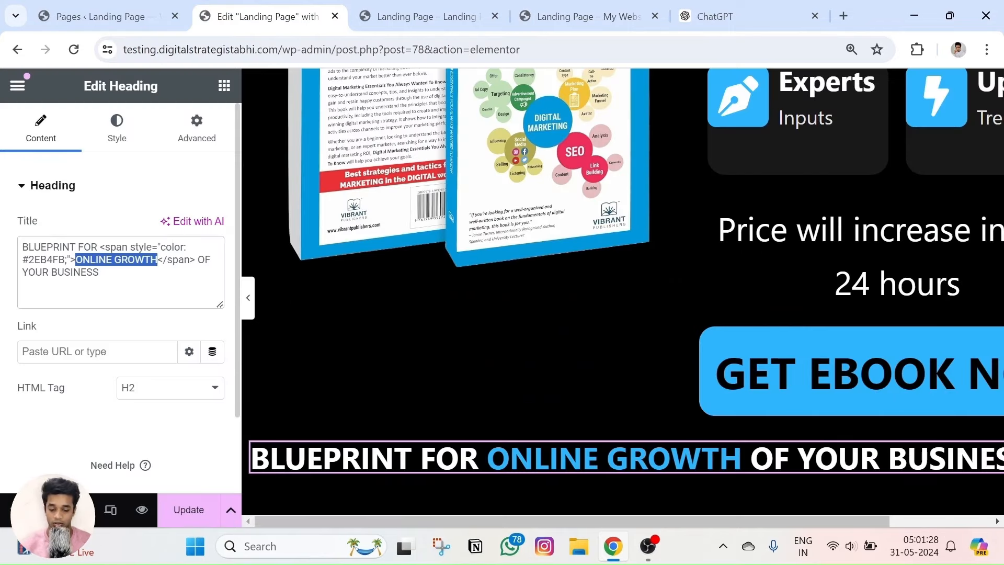
text(THIS EBO)
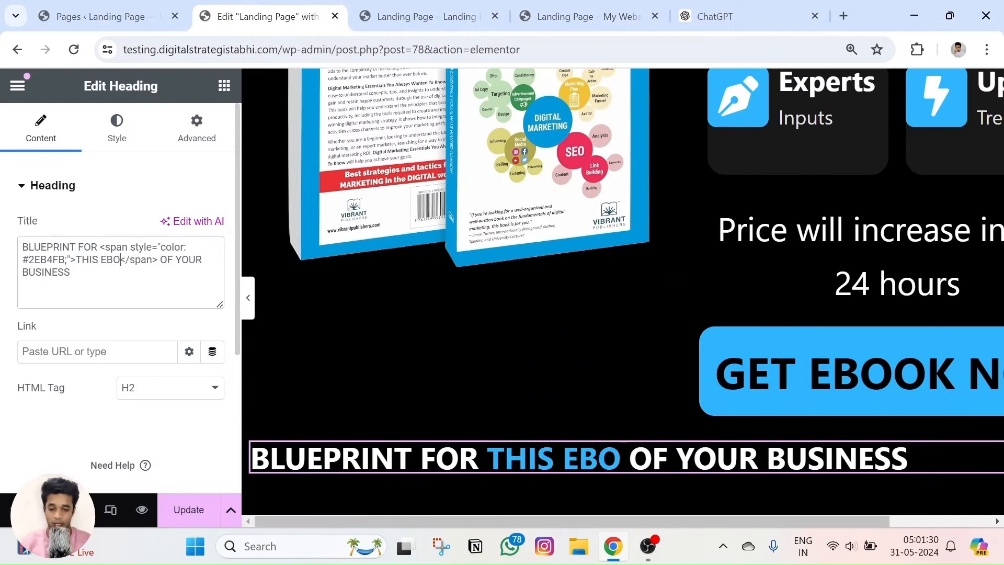
text(OK)
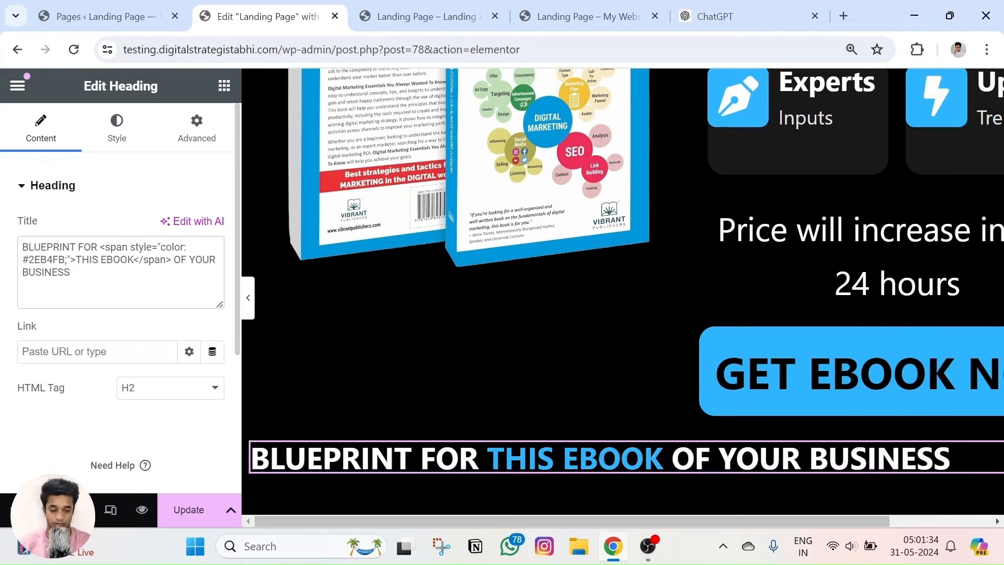
Delete BLUEPRINT FOR and OF YOUR BUSINESS, then add WHY PURCHASE before THIS EBOOK.
key(Delete)
key(Delete)
key(Delete)
key(Delete)
key(Delete)
key(Delete)
key(Delete)
key(Delete)
key(Delete)
key(Delete)
key(Delete)
key(Delete)
key(Delete)
key(Delete)
key(Delete)
key(Delete)
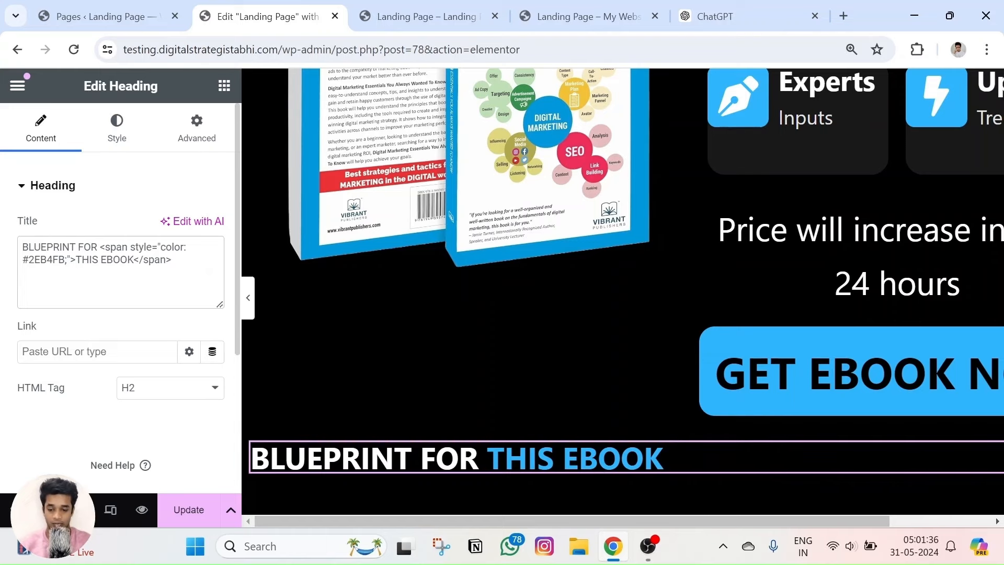
key(Left)
key(Left)
key(Left)
key(Left)
key(Left)
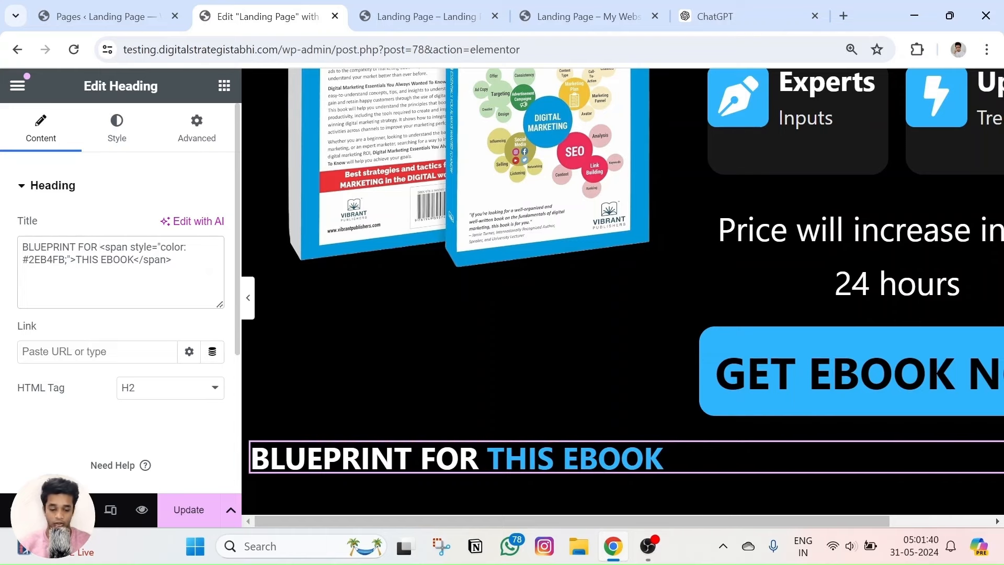
key(Delete)
key(Delete)
key(Delete)
key(Delete)
key(Delete)
key(Delete)
key(Delete)
key(Delete)
key(Delete)
key(Delete)
key(Delete)
key(Delete)
key(Delete)
key(Delete)
text(WHY PU)
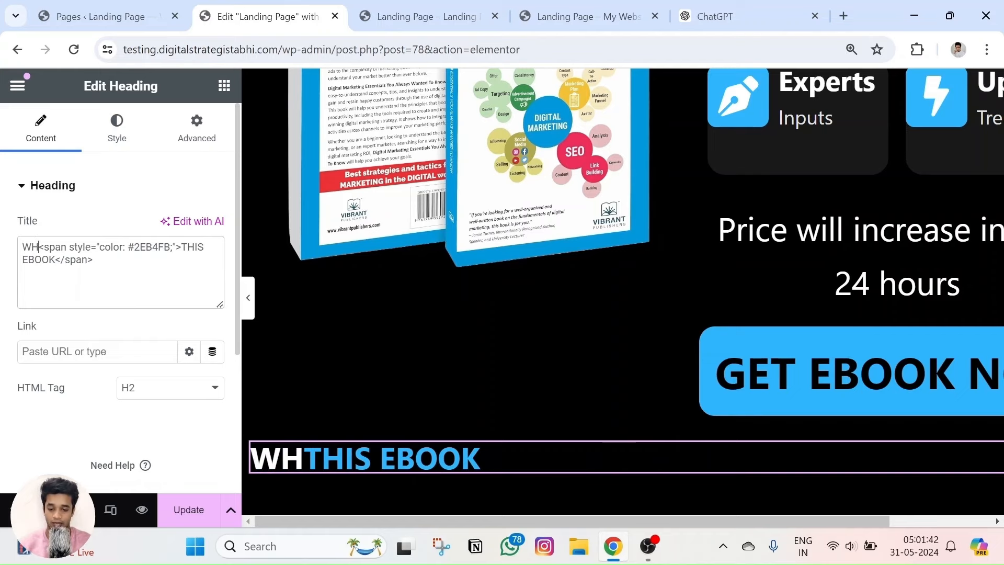
text(RCHASE)
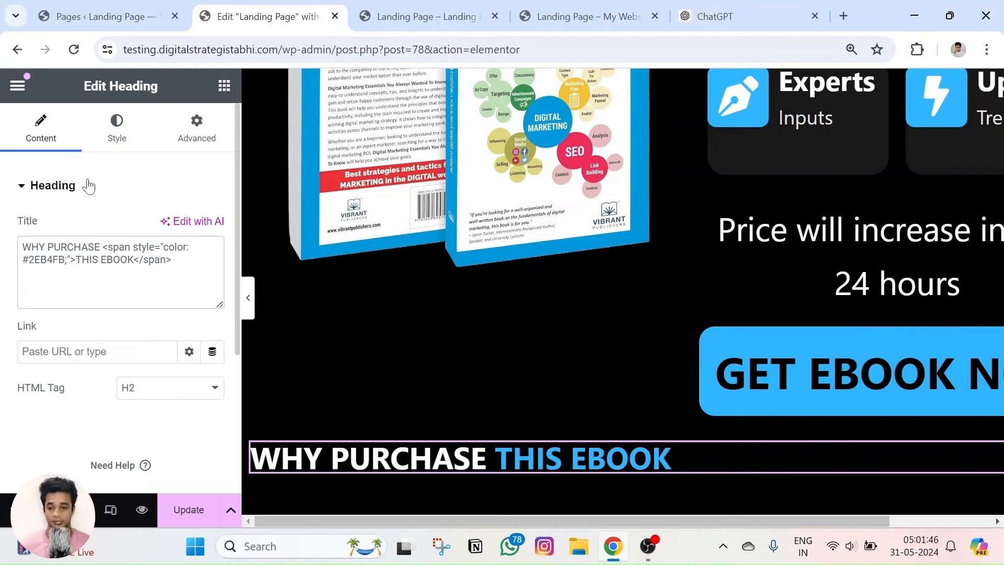
click(119, 144)
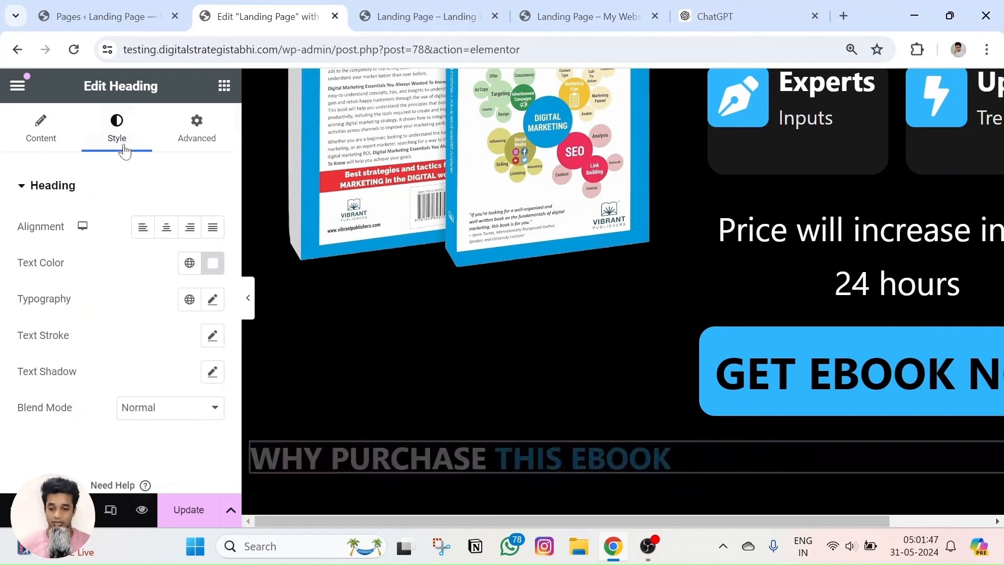
Center-align the WHY PURCHASE THIS EBOOK heading and set its typography size to 62 px.
click(166, 228)
click(212, 300)
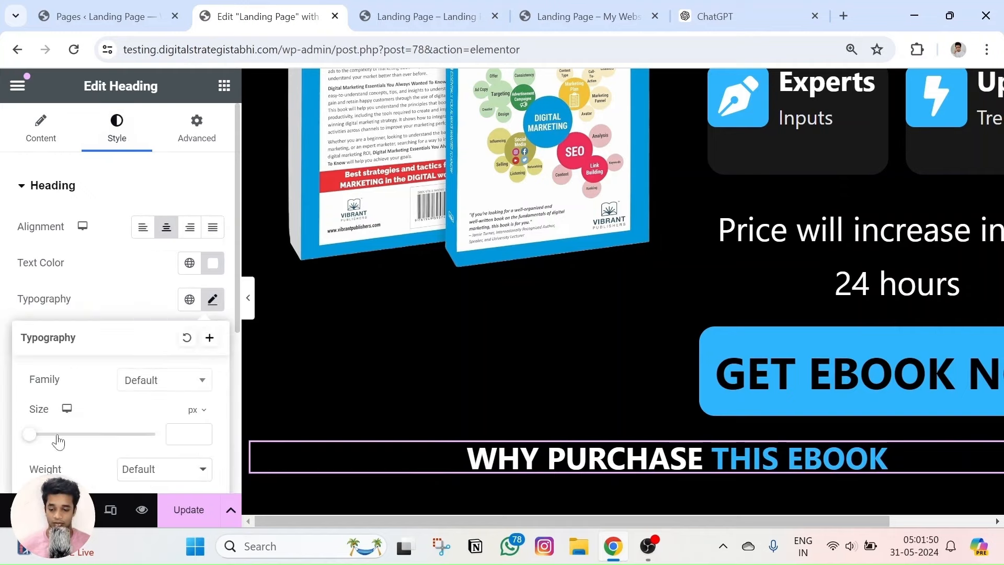
drag(28, 438, 57, 438)
drag(67, 438, 67, 439)
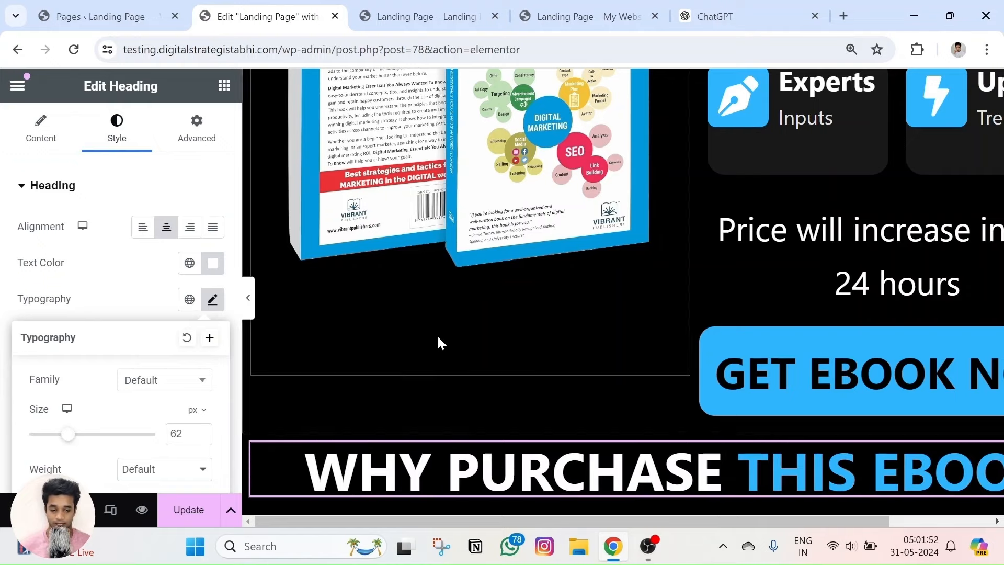
scroll(437, 333, down, 1)
key(ctrl+minus)
key(ctrl+minus)
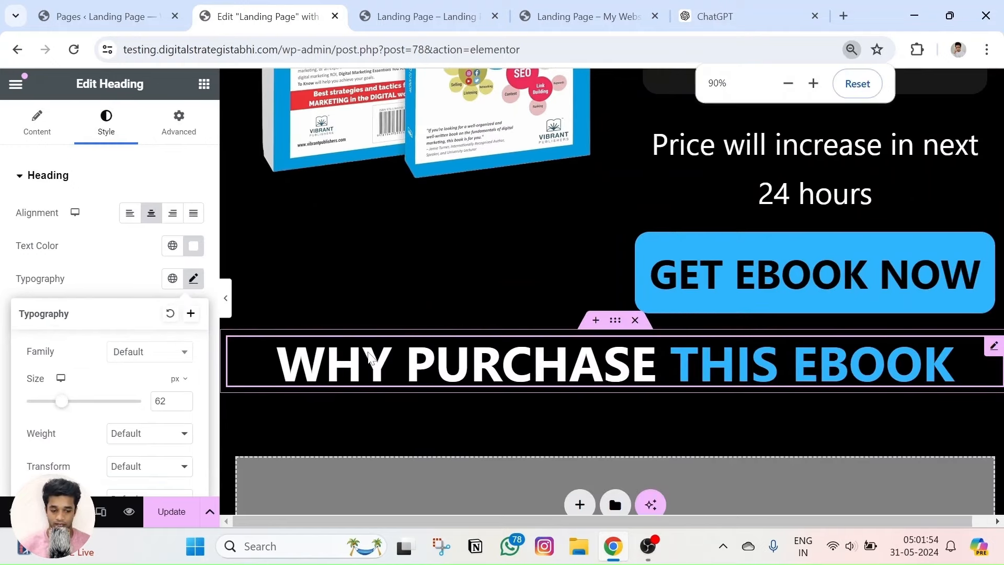
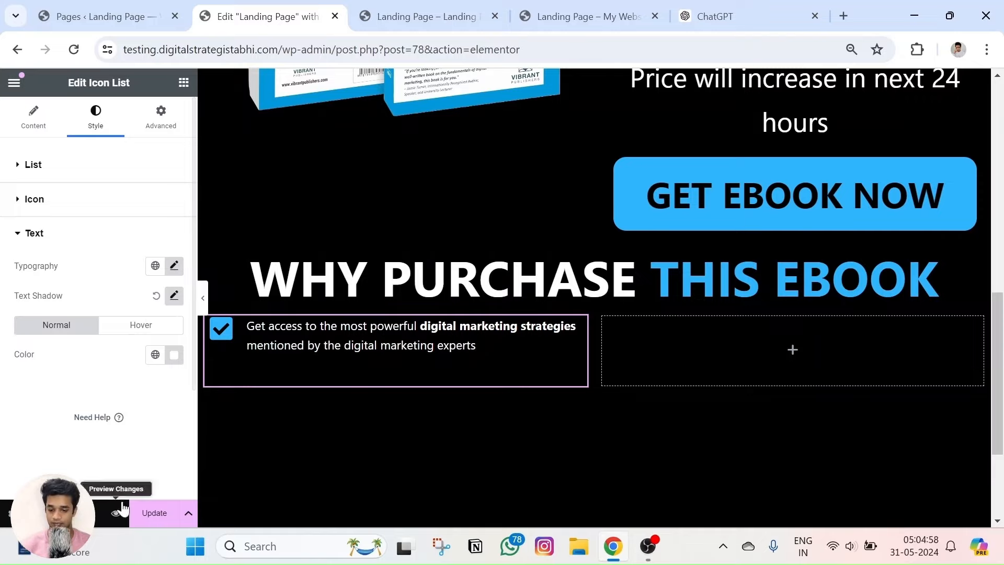
Preview the page with the latest changes, then return to the editor.
click(116, 513)
scroll(531, 181, down, 8)
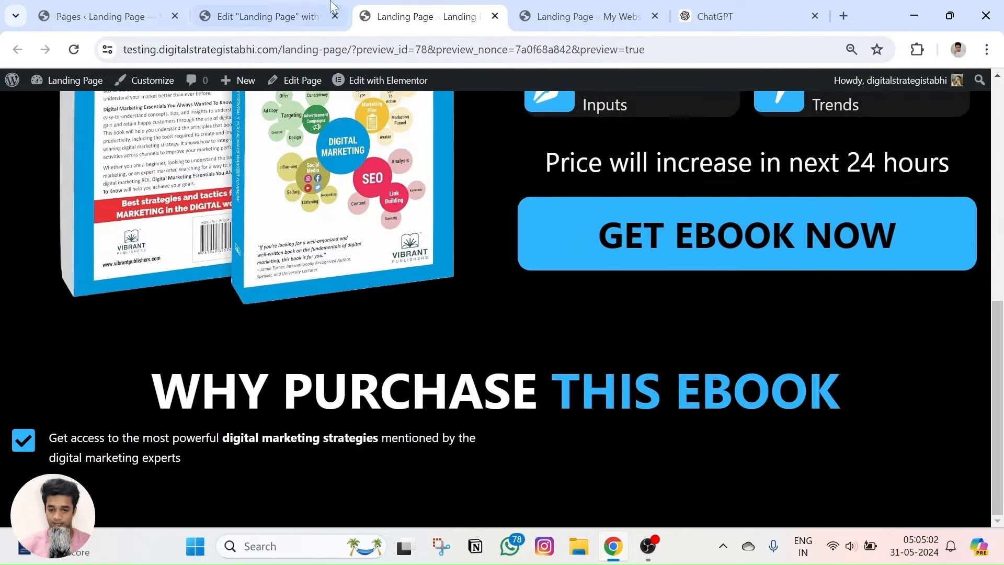
click(293, 17)
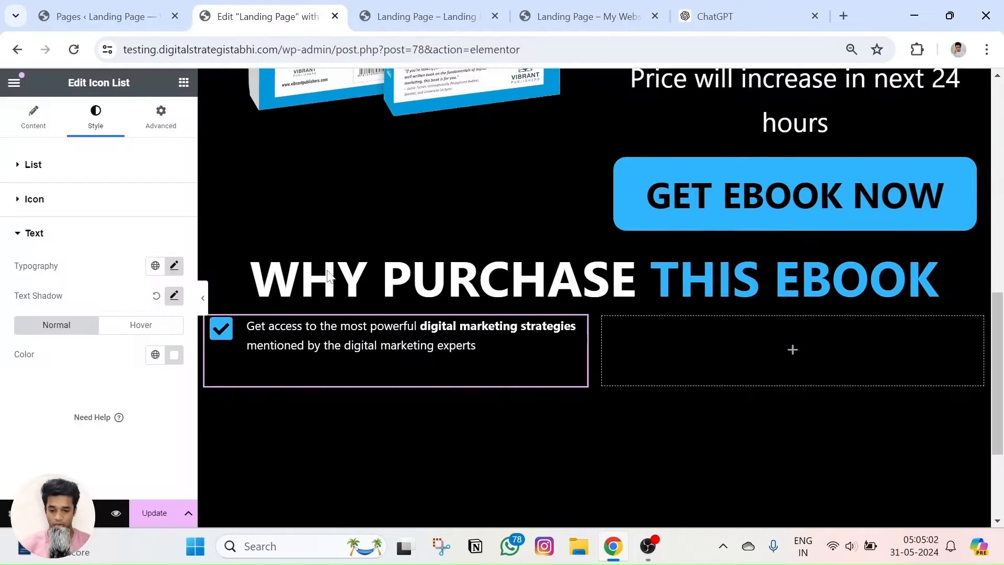
Slightly raise the text shadow blur on the first checklist item.
click(174, 295)
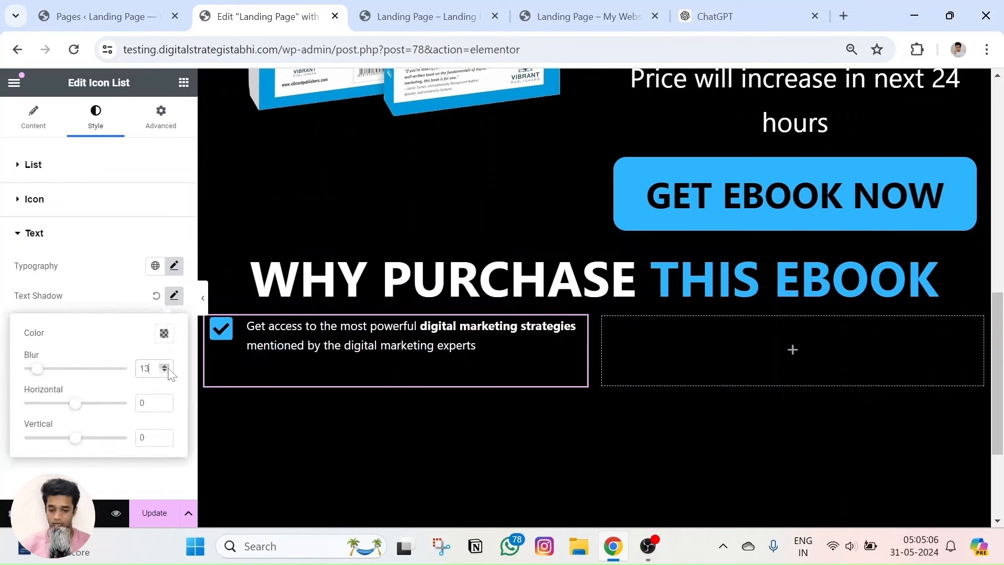
click(167, 367)
click(356, 343)
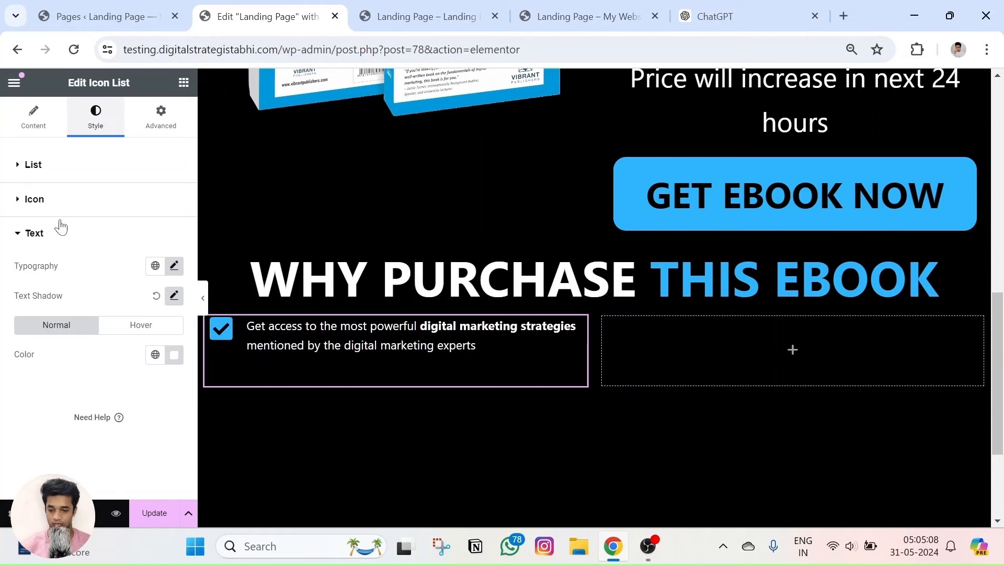
click(177, 294)
click(165, 246)
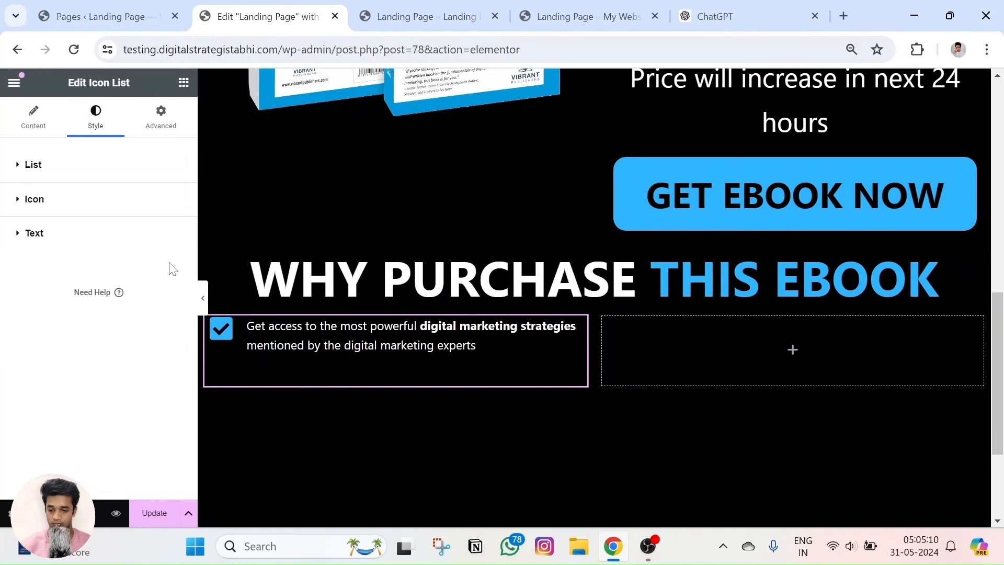
Increase the checklist item's typography size from 17 to 21 px.
click(88, 213)
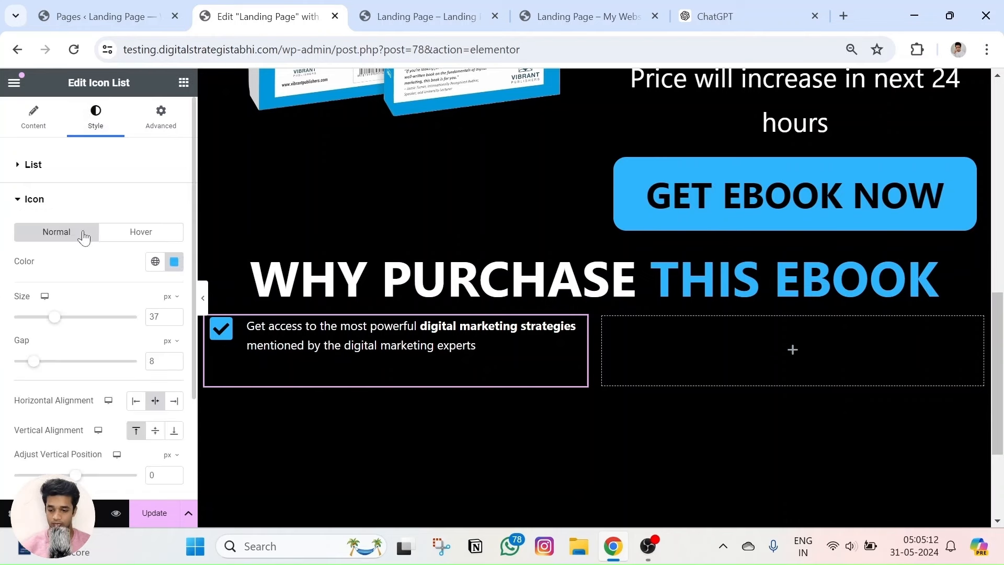
click(61, 209)
click(61, 232)
click(173, 265)
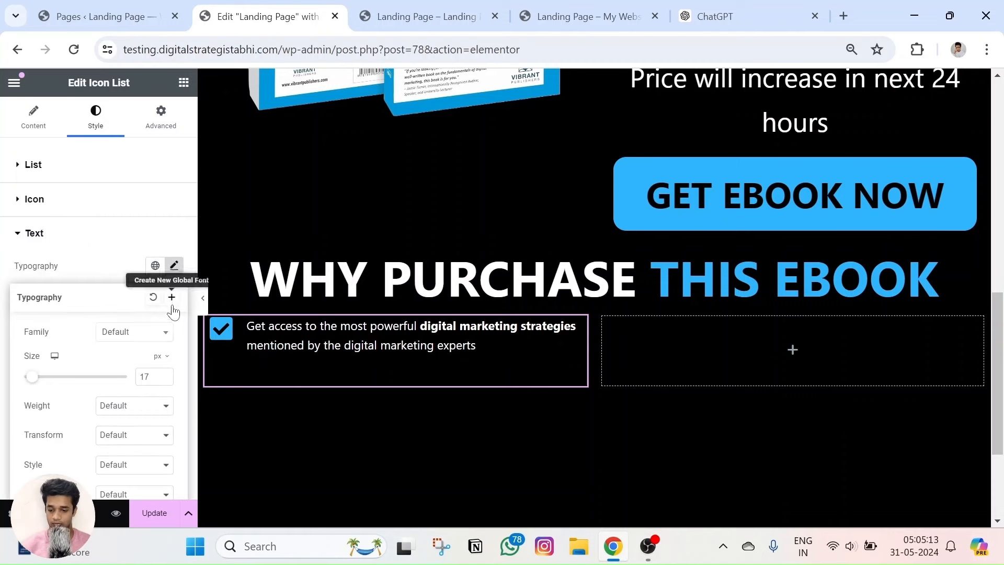
click(165, 375)
click(165, 375)
click(165, 375)
click(165, 375)
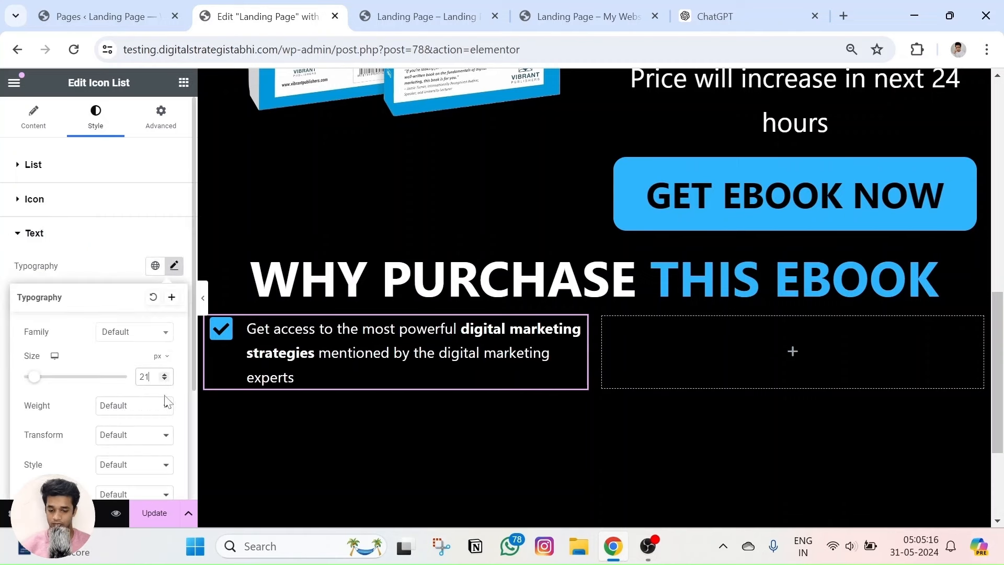
Preview the larger 21 px checklist text, then go back to the editor.
click(116, 513)
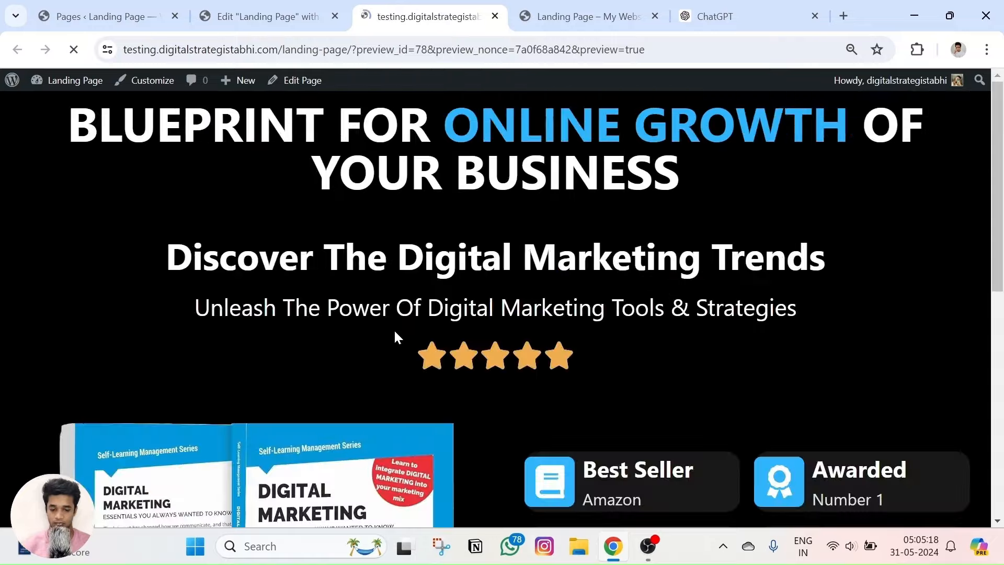
scroll(393, 328, down, 5)
scroll(414, 313, down, 2)
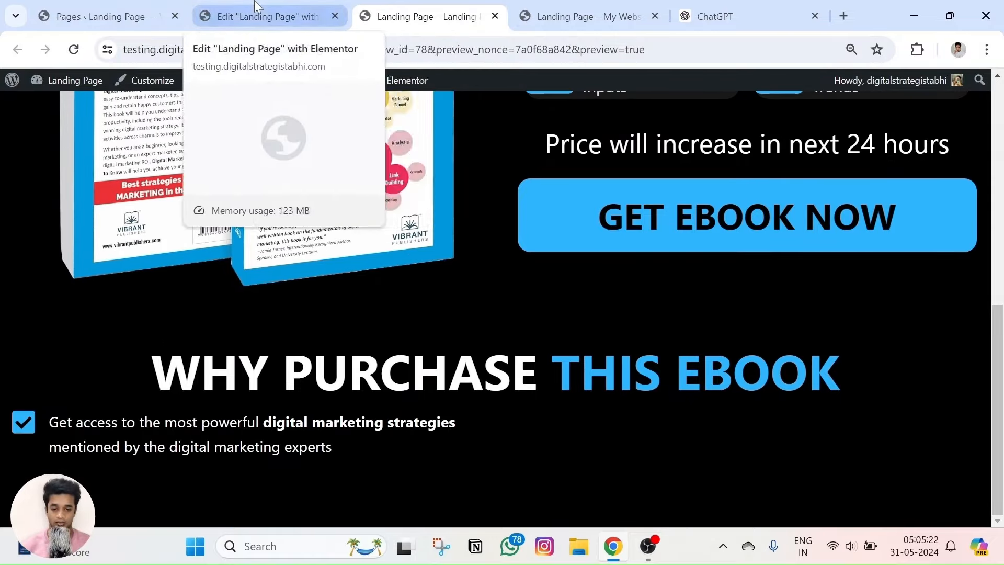
click(267, 16)
scroll(493, 203, down, 3)
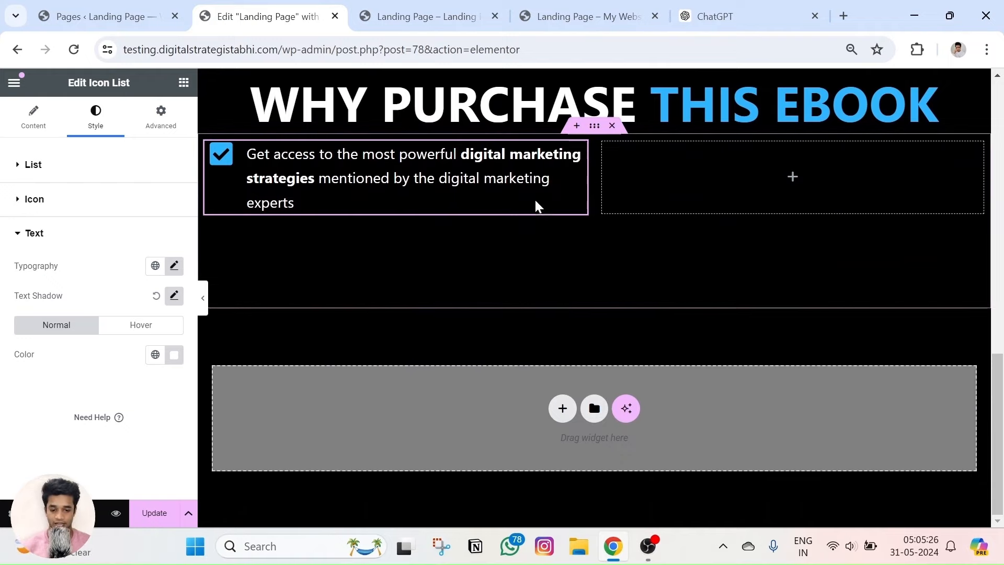
Check the checklist item styling on the live reference landing page.
click(586, 16)
scroll(769, 260, up, 2)
click(790, 312)
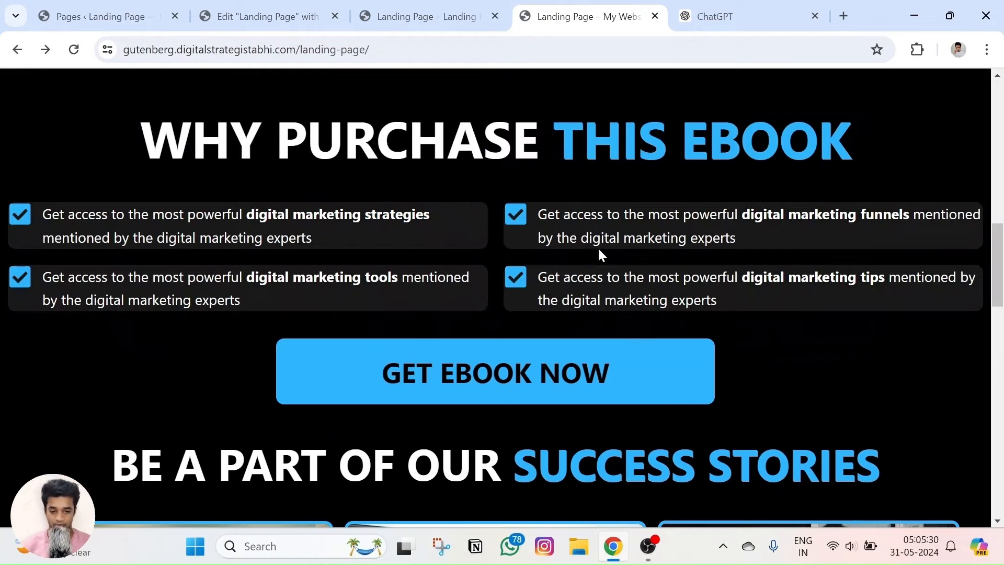
click(314, 18)
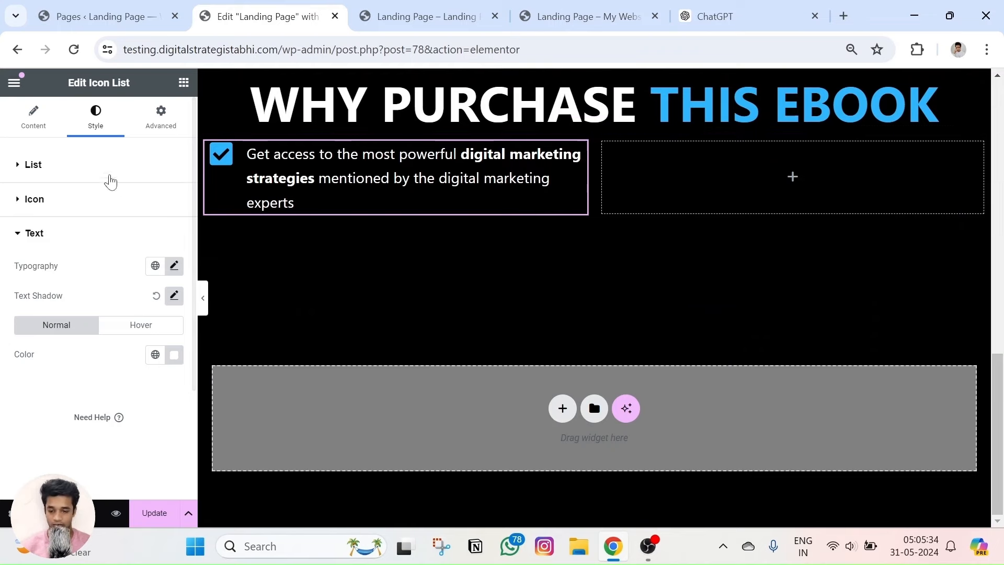
Give the checklist item a Classic background with a dark grey colour.
click(170, 124)
scroll(42, 313, down, 10)
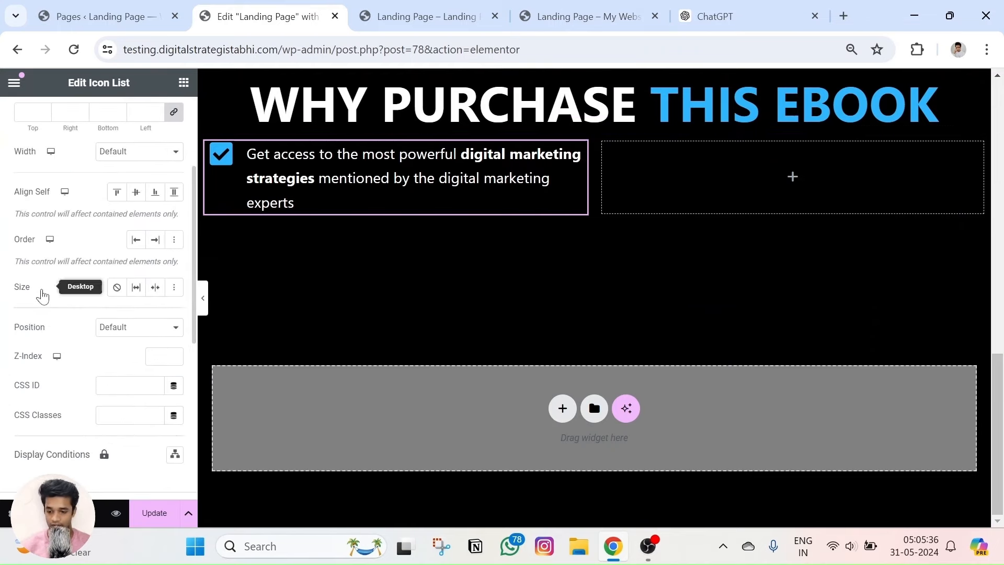
click(38, 340)
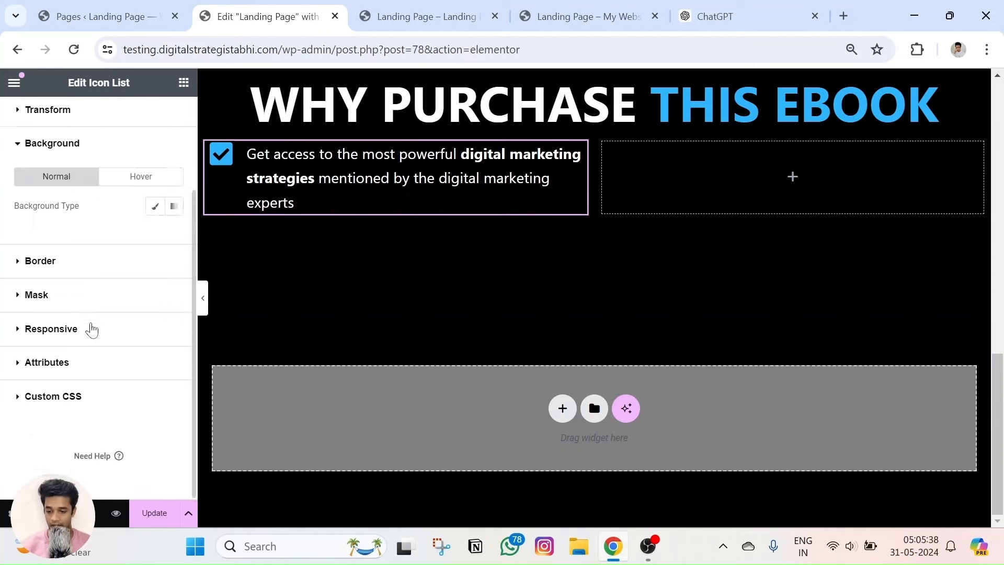
click(154, 206)
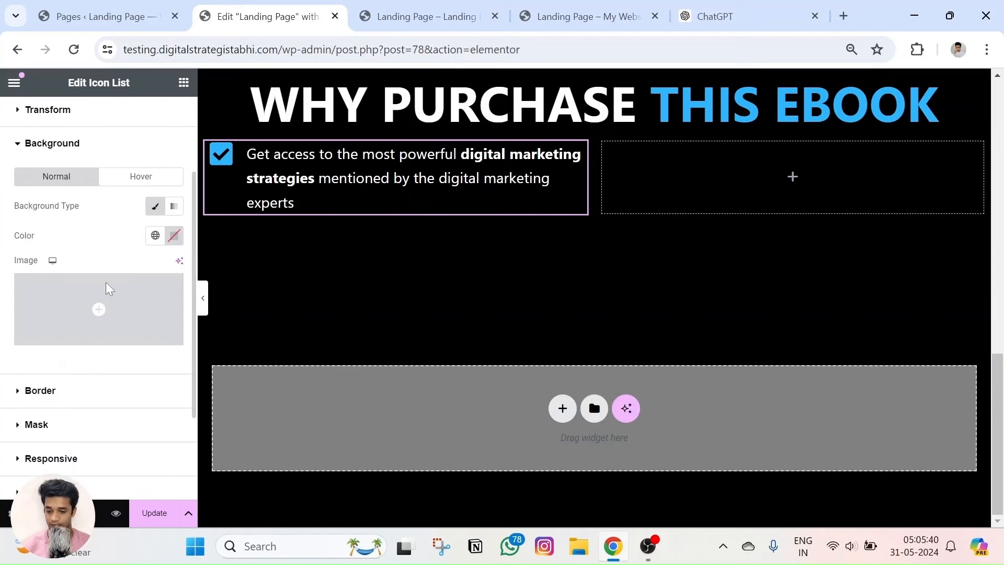
click(174, 235)
drag(110, 359, 76, 401)
Sample #181818 from the reference page with the eyedropper and apply it as the background colour.
click(590, 16)
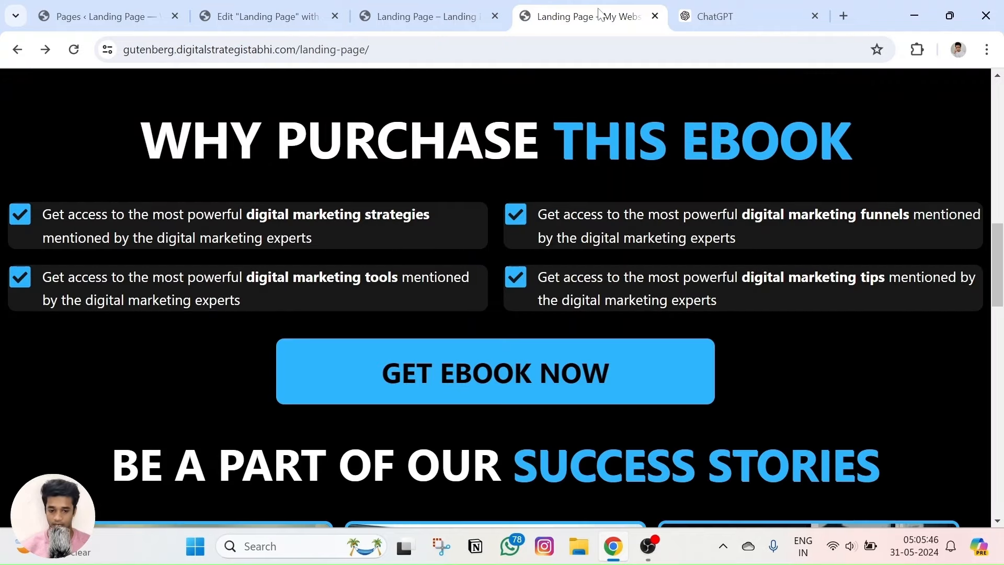
click(917, 50)
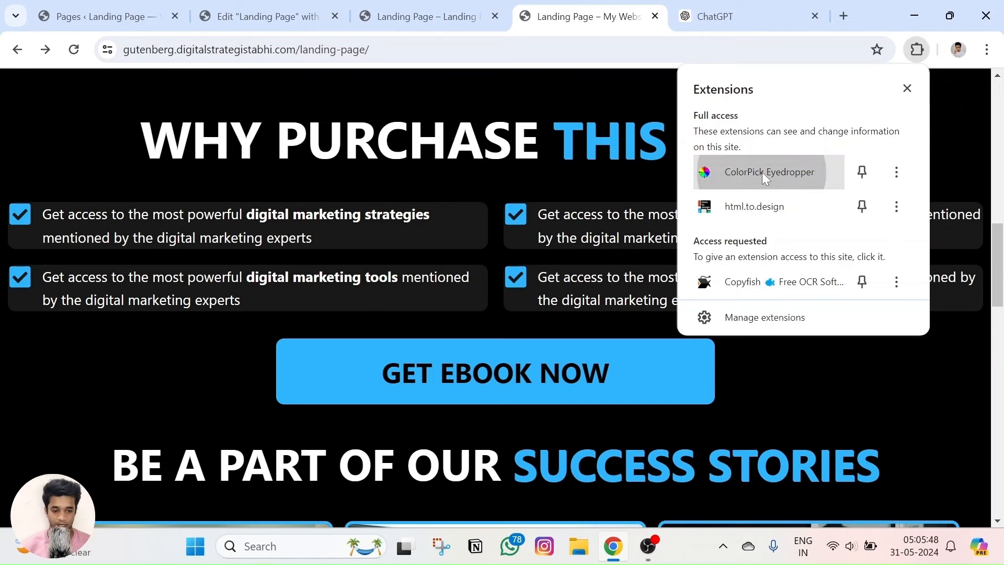
click(761, 171)
click(464, 225)
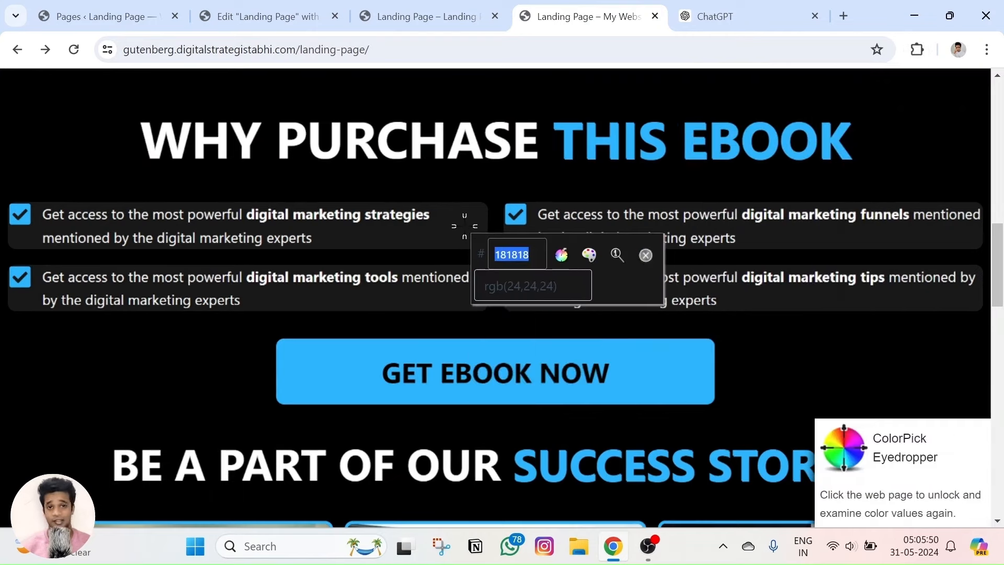
click(267, 16)
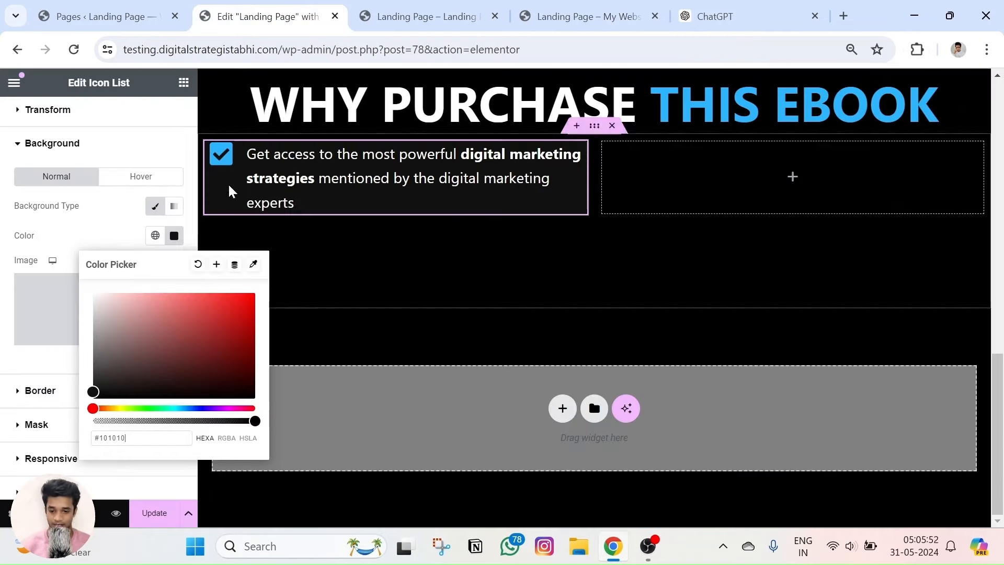
click(576, 155)
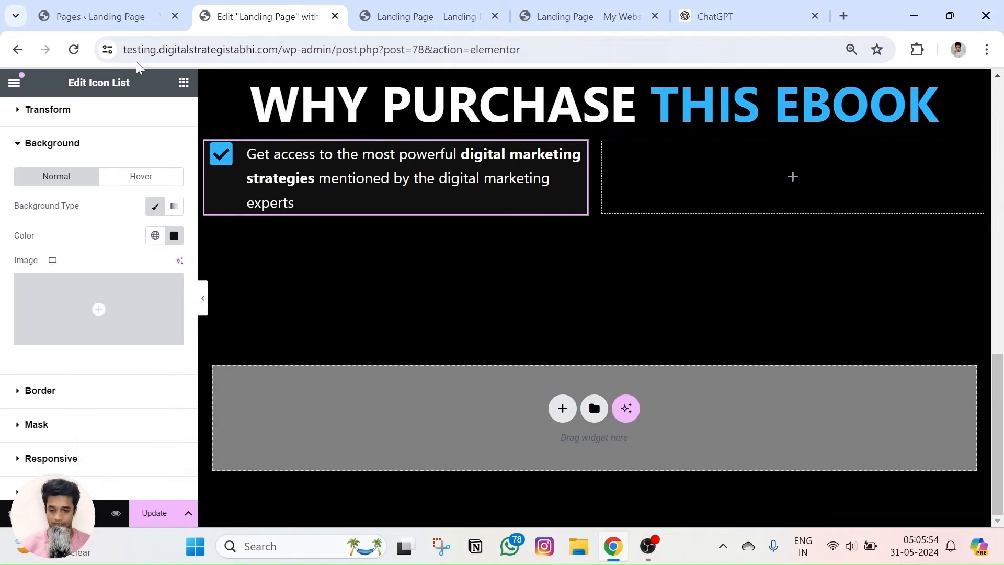
scroll(105, 190, up, 3)
scroll(108, 214, down, 4)
click(173, 204)
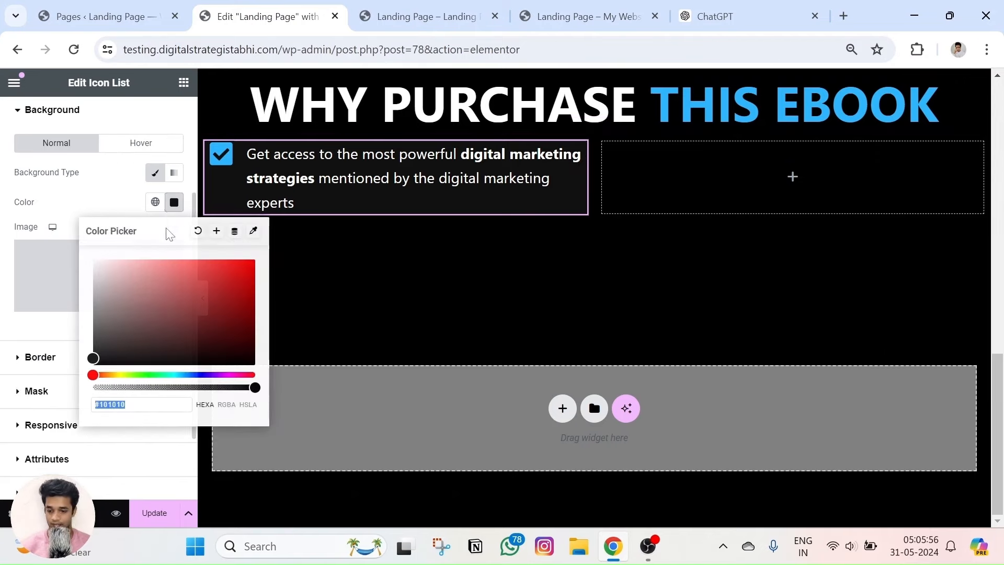
scroll(72, 204, up, 3)
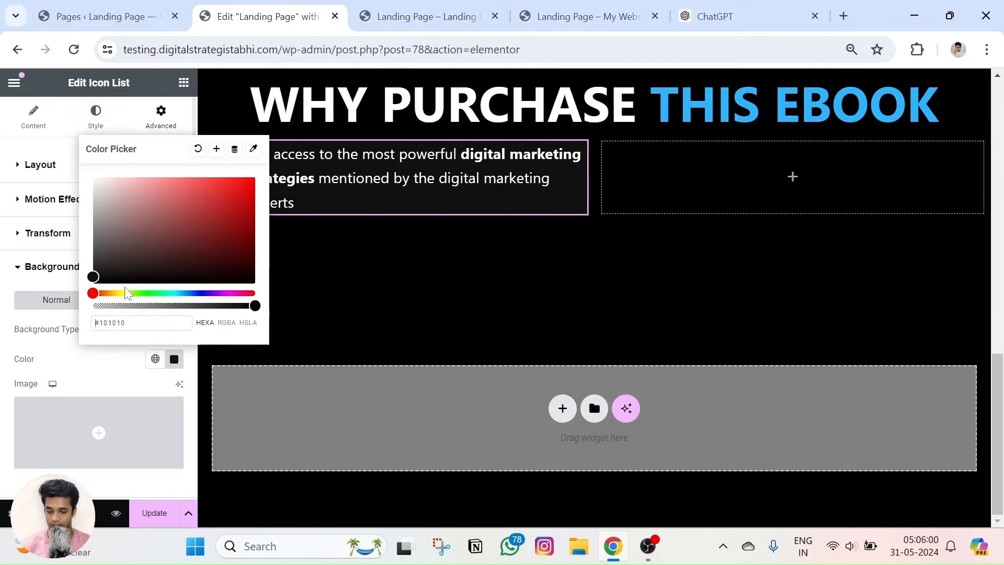
click(307, 291)
Expand the checklist item's Border settings.
scroll(95, 352, down, 2)
scroll(89, 350, down, 3)
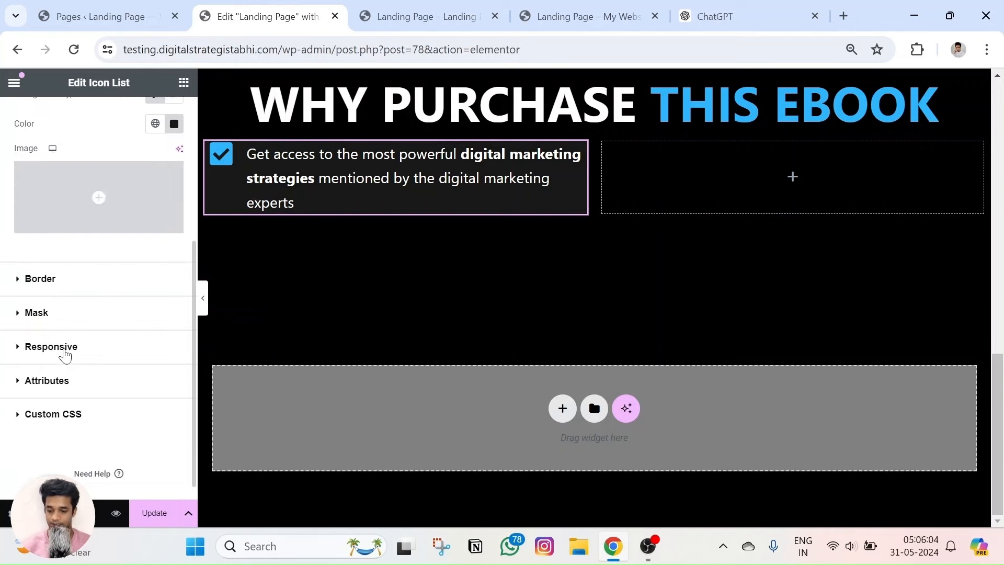
click(54, 290)
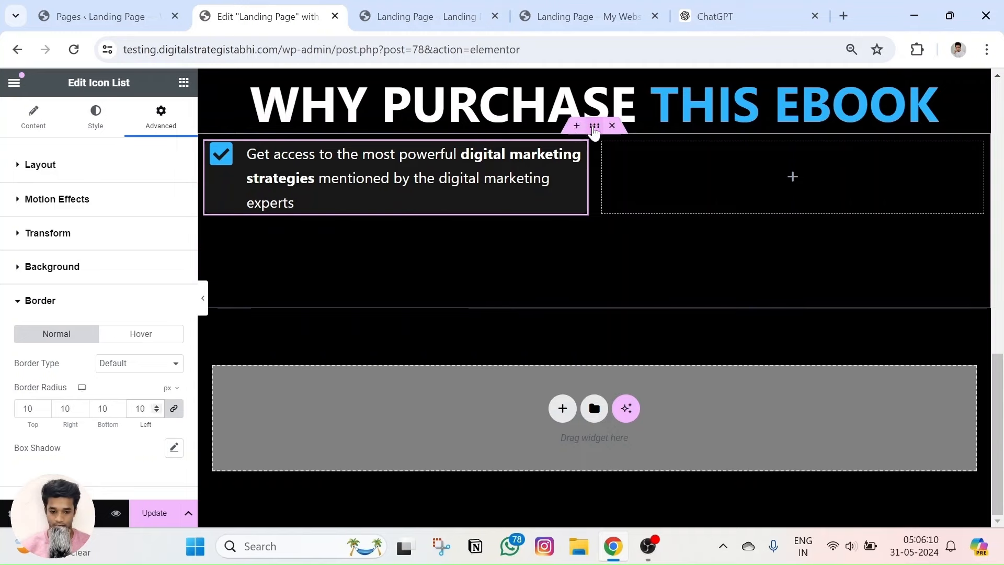
click(594, 126)
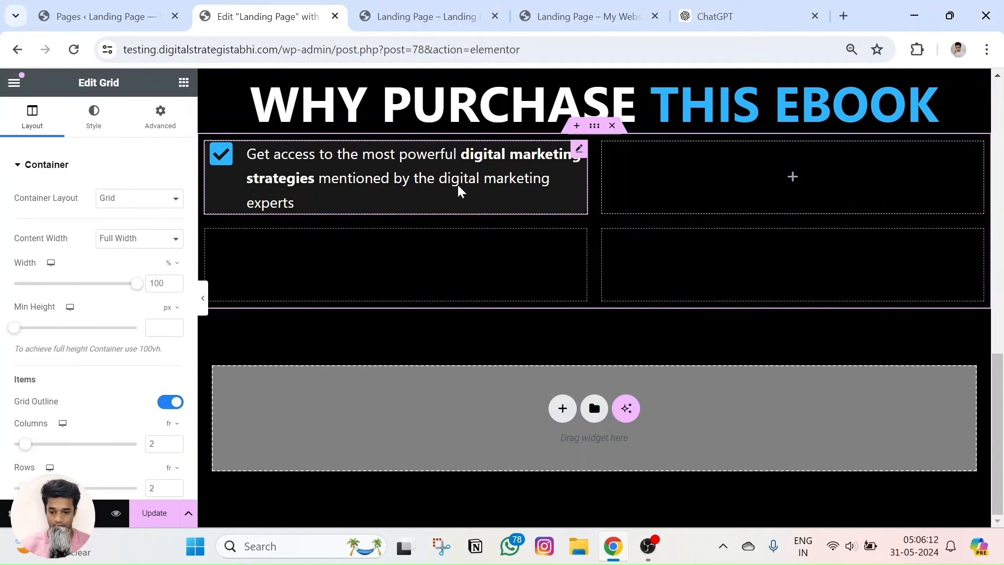
click(295, 203)
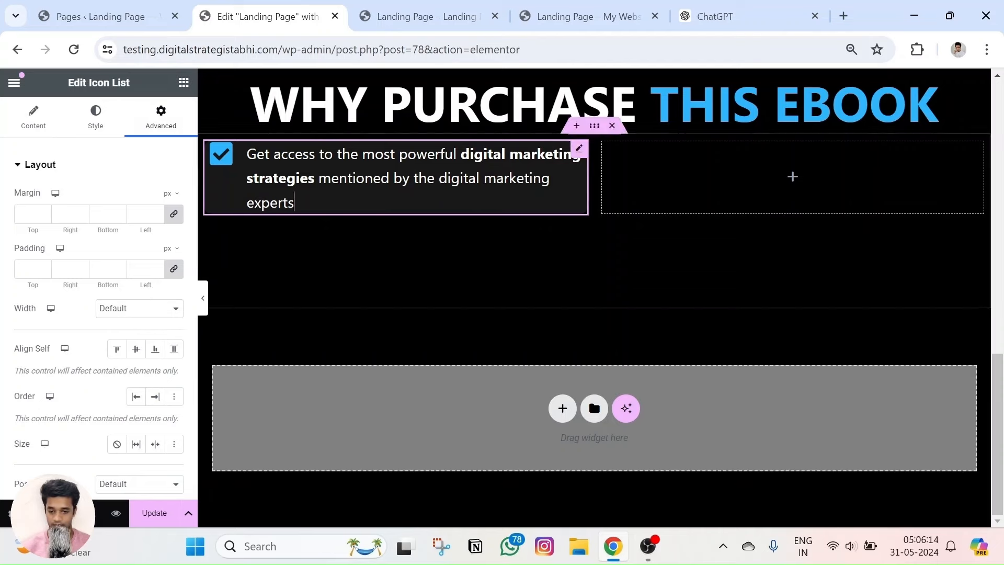
scroll(79, 304, down, 6)
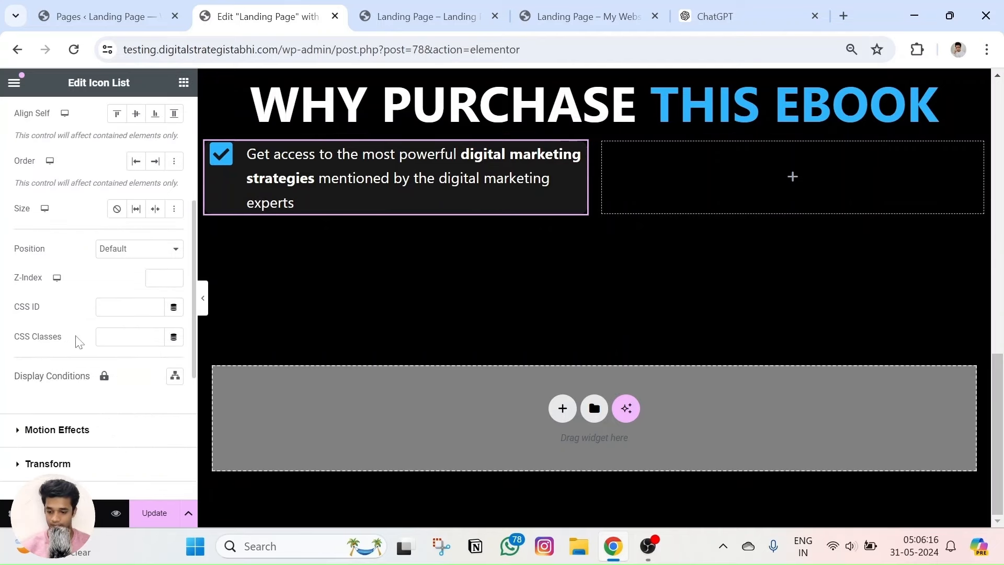
click(40, 452)
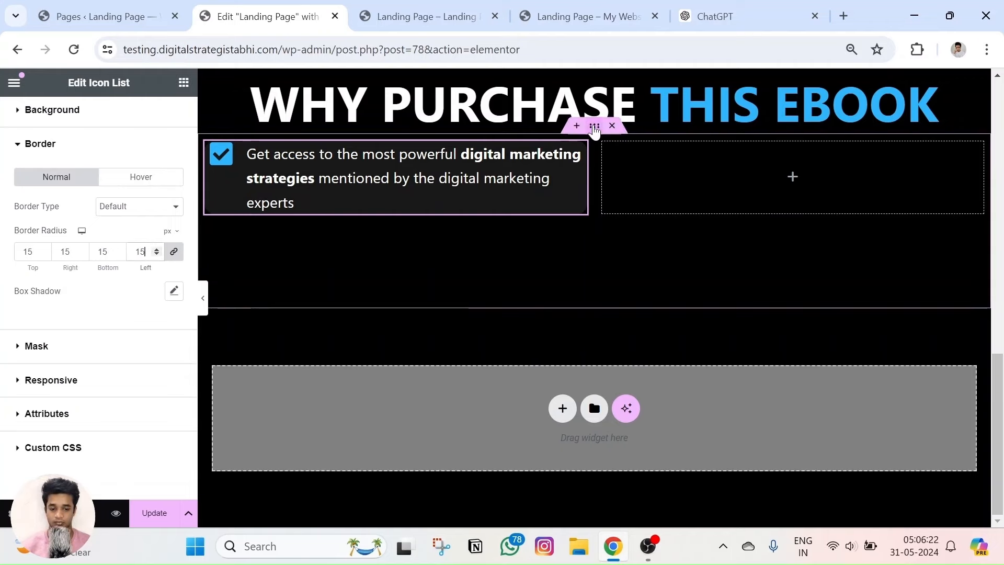
click(595, 127)
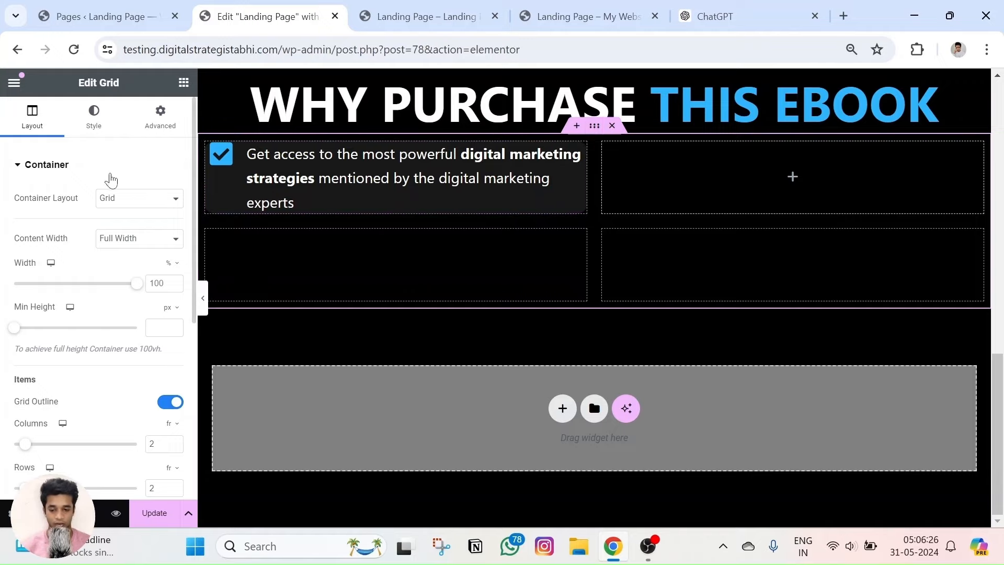
click(581, 16)
scroll(522, 251, down, 6)
scroll(323, 217, up, 2)
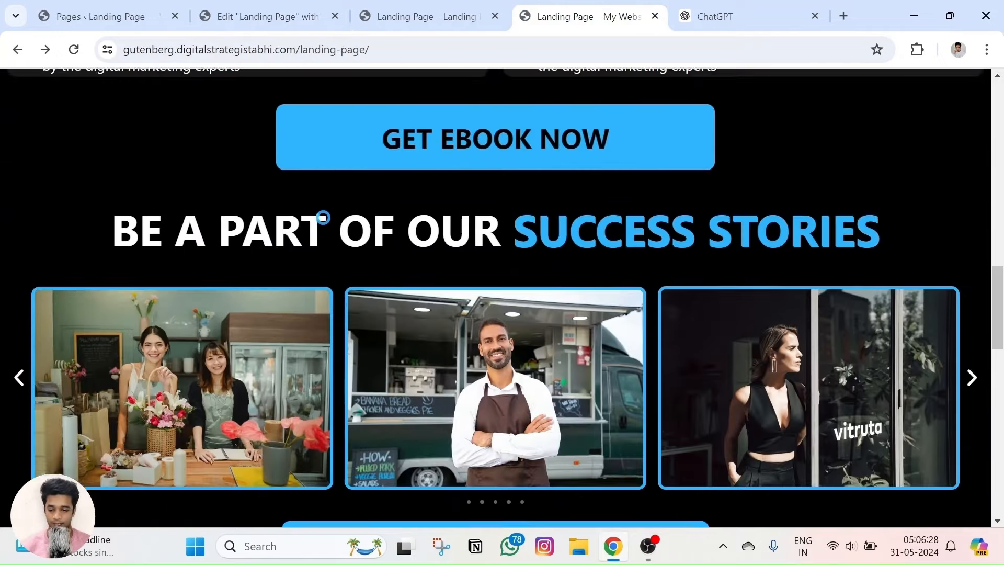
click(323, 217)
scroll(303, 264, up, 5)
key(Escape)
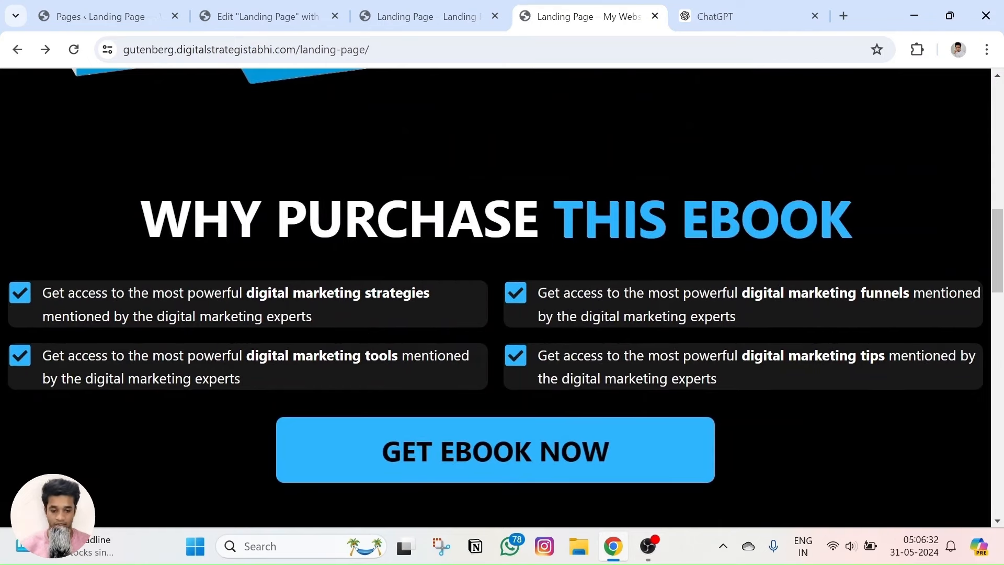
click(266, 16)
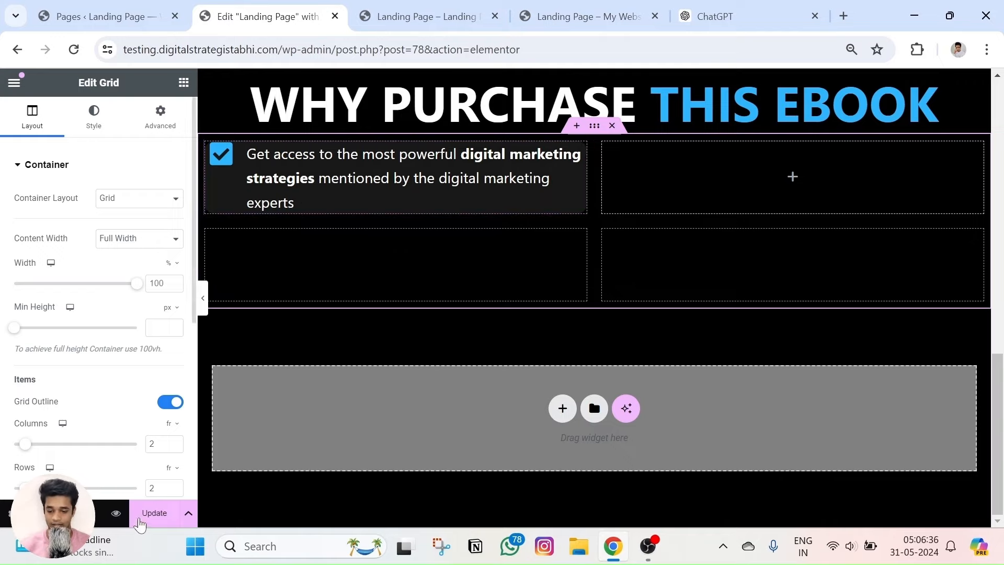
click(116, 513)
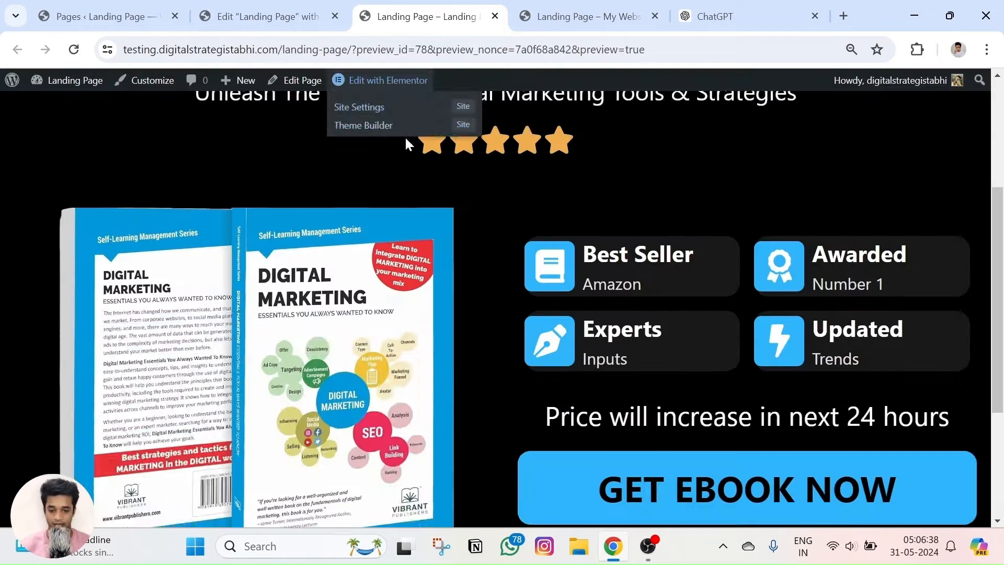
key(ctrl+plus)
key(ctrl+plus)
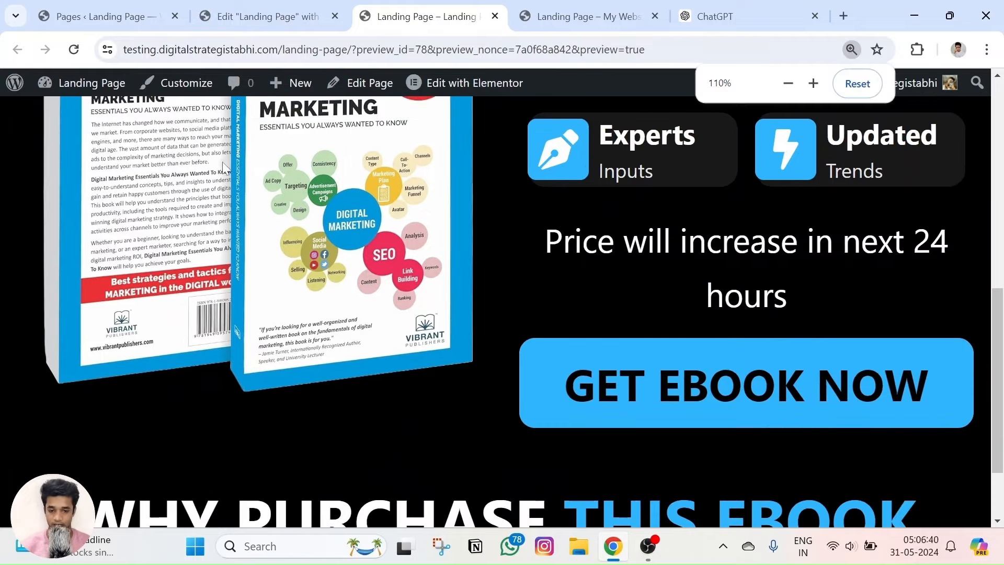
key(ctrl+minus)
scroll(329, 225, down, 2)
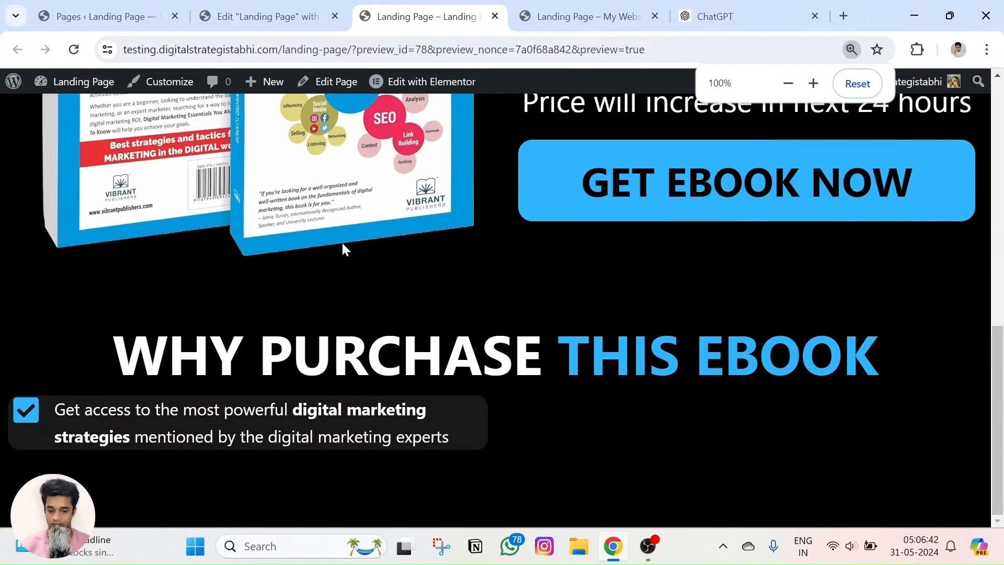
click(337, 4)
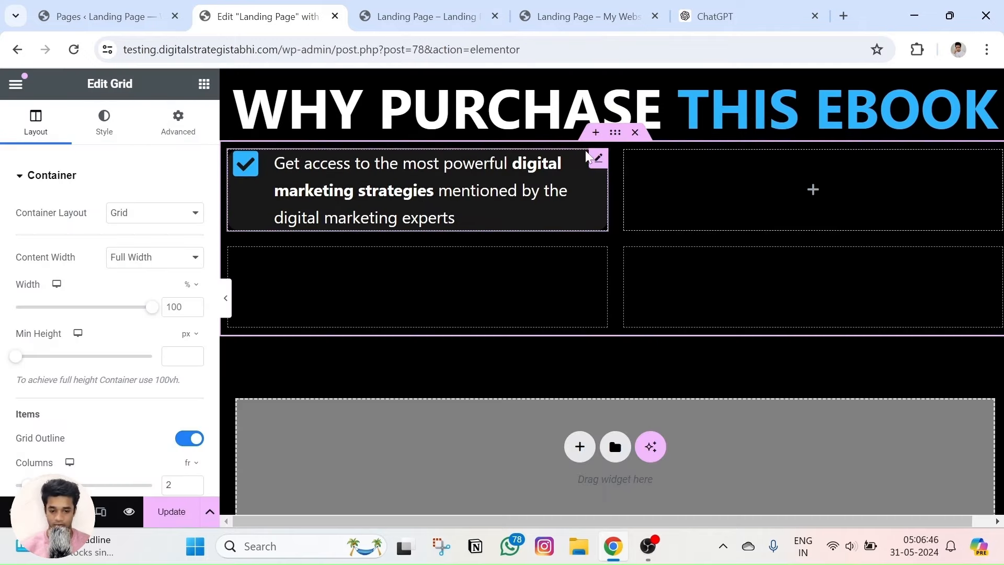
Copy the checklist item and paste copies into the three empty grid cells.
right_click(597, 163)
click(821, 202)
right_click(828, 204)
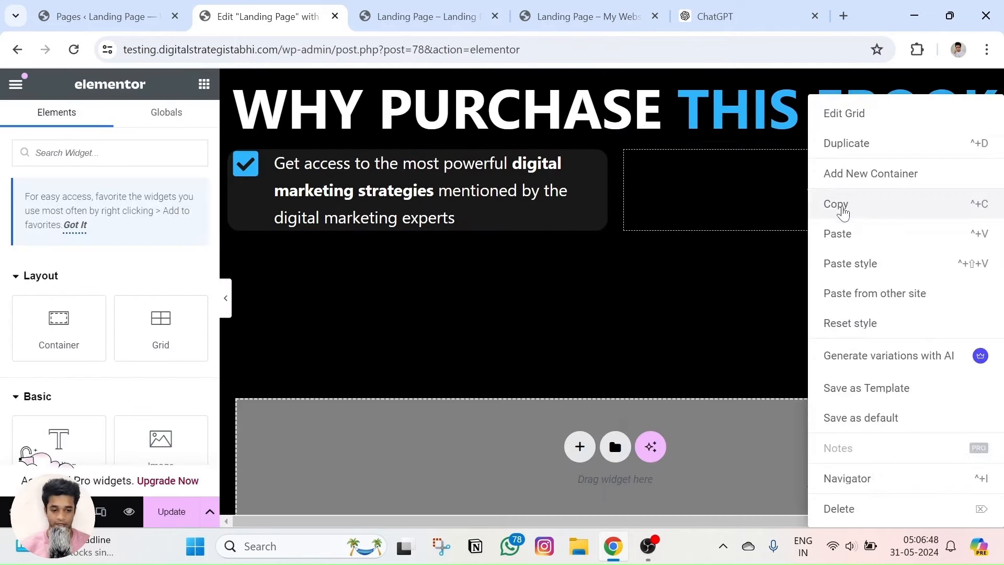
key(ctrl+v)
right_click(461, 282)
click(493, 233)
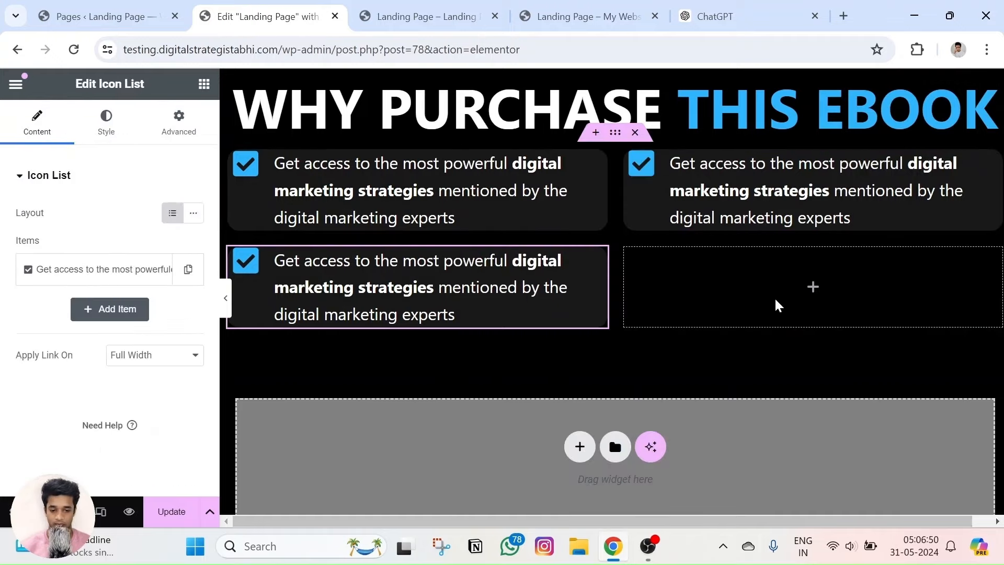
right_click(797, 287)
click(836, 233)
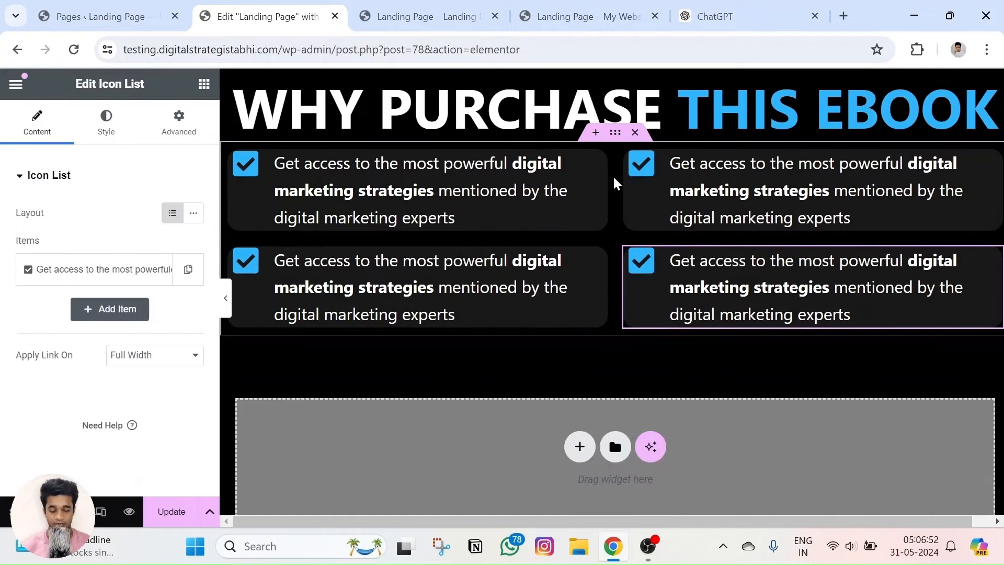
Replace the top-right item's text with the digital marketing funnels wording from the live page.
click(586, 16)
triple_click(598, 299)
key(ctrl+c)
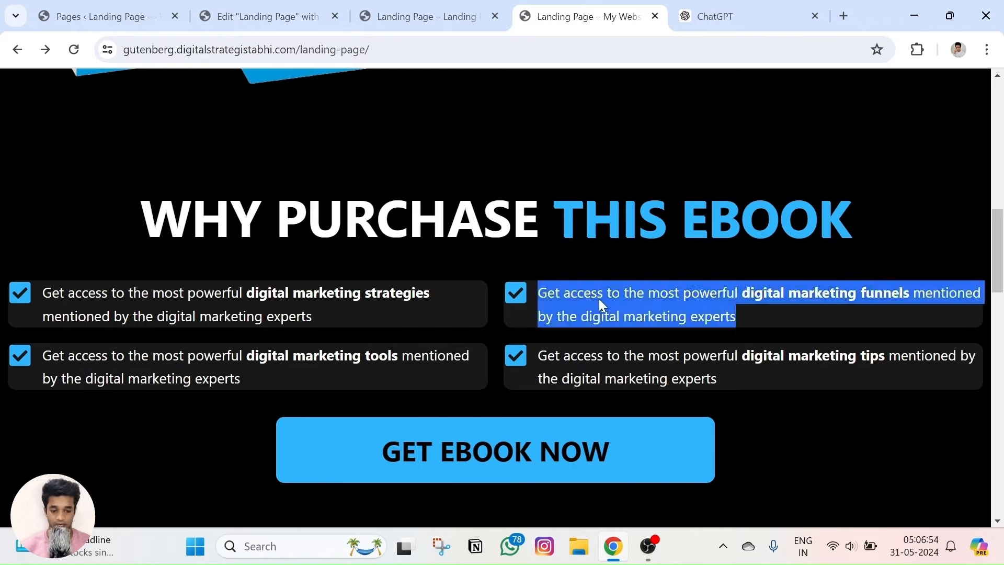
click(470, 16)
click(314, 16)
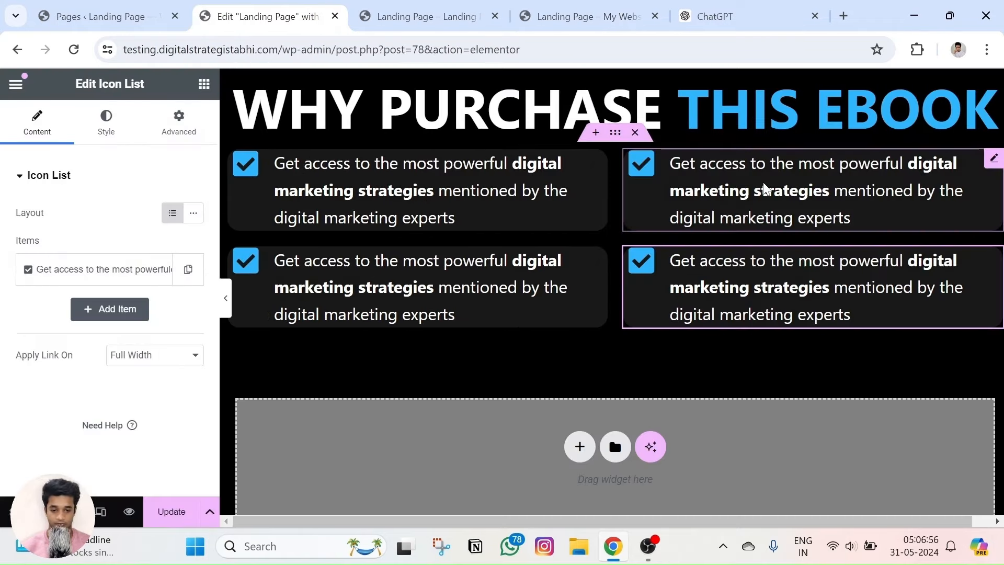
key(ctrl+v)
key(ctrl+z)
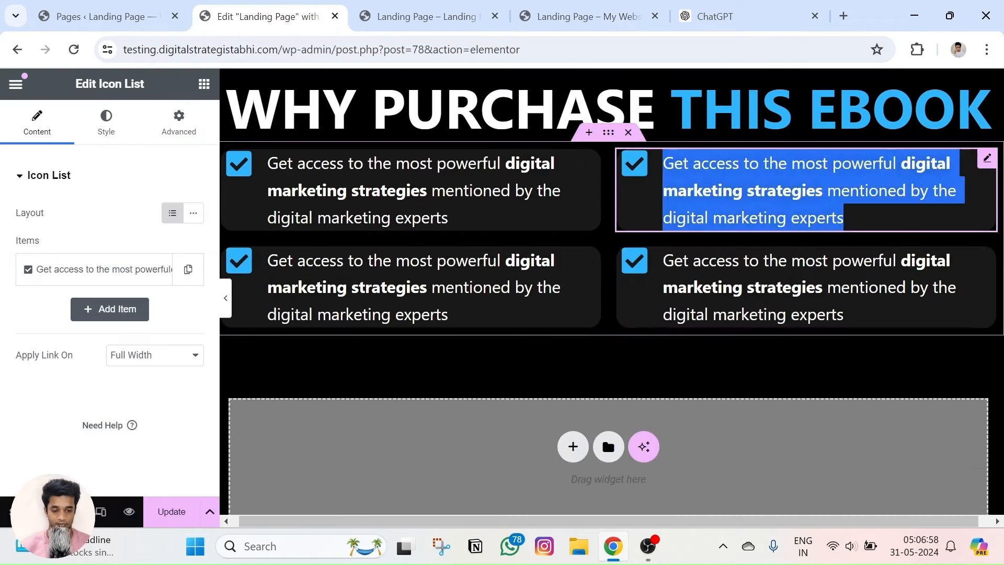
click(85, 268)
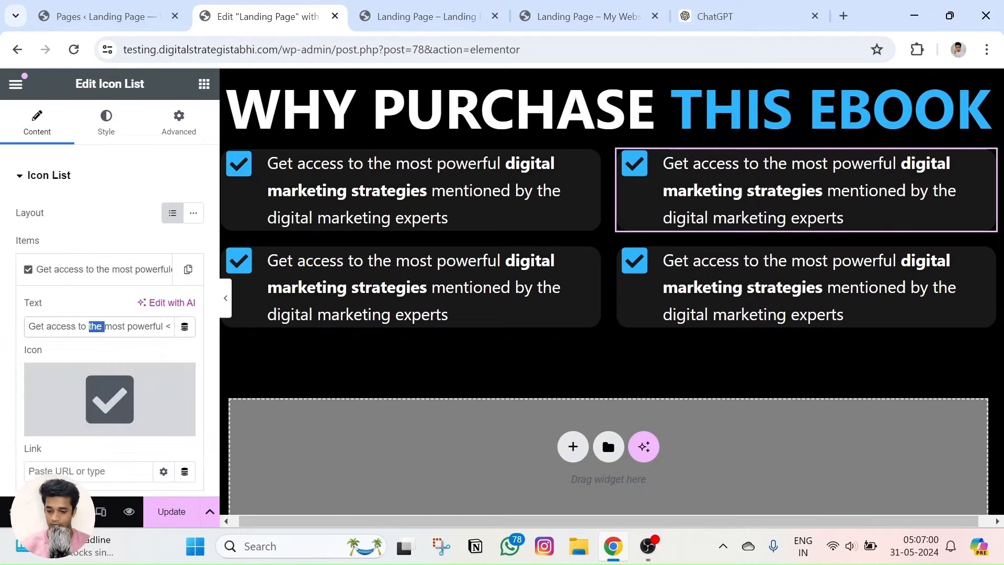
key(ctrl+a)
key(ctrl+v)
Copy the digital marketing tools text from the live page and select the bottom-left item.
click(586, 16)
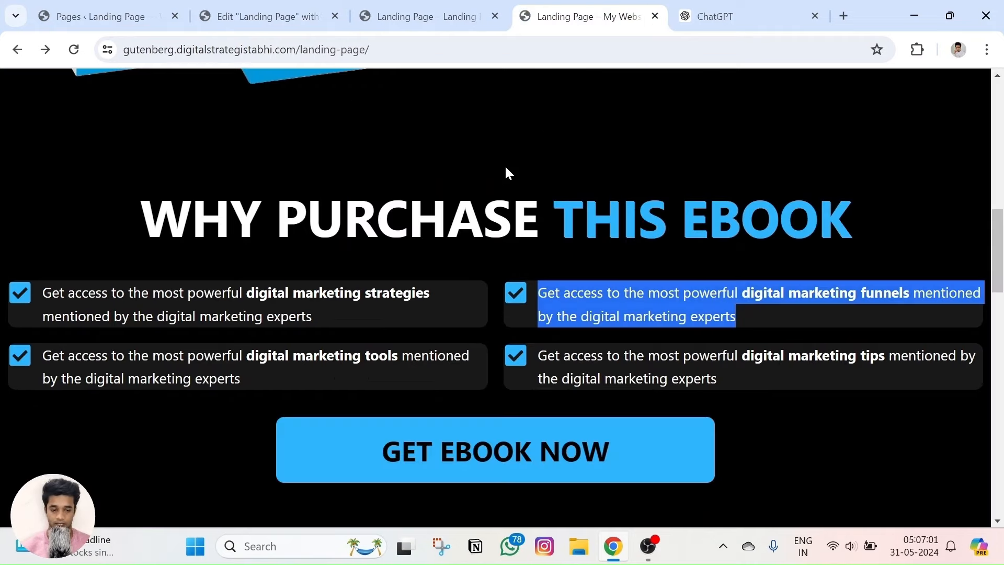
triple_click(334, 356)
key(ctrl+c)
click(259, 16)
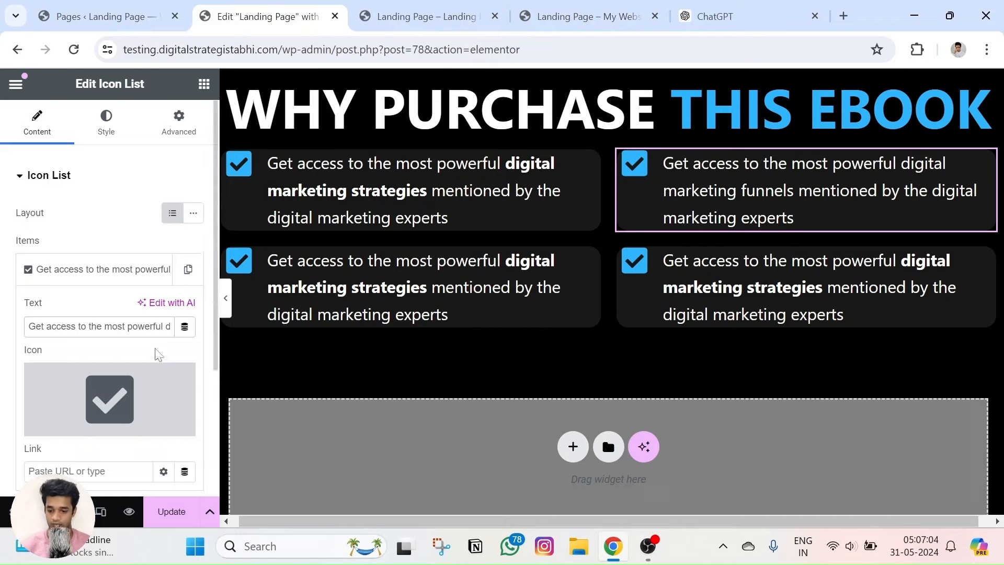
click(284, 316)
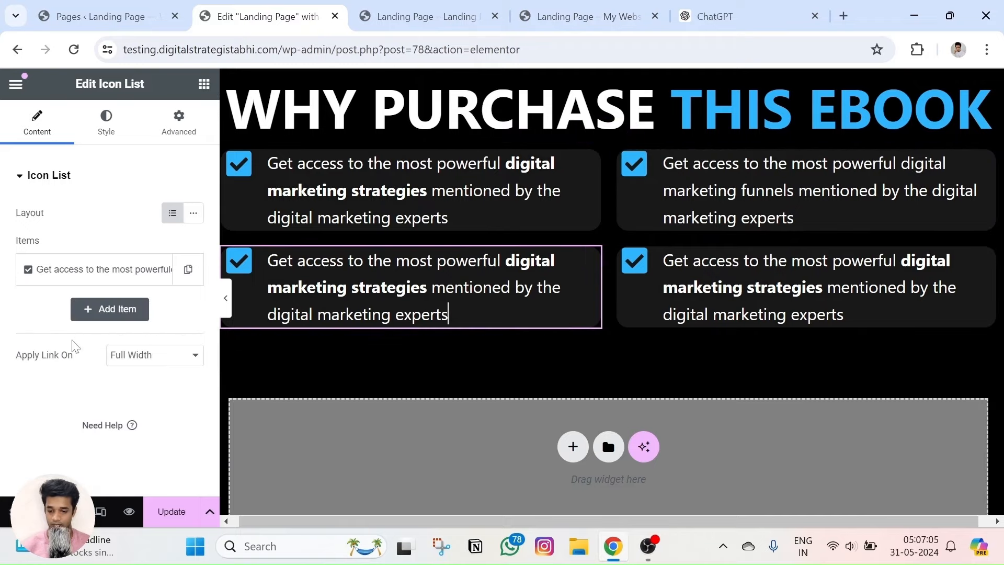
Reword the bottom-left item to digital marketing tools and the bottom-right to digital marketing tips.
click(88, 271)
key(ctrl+a)
key(ctrl+v)
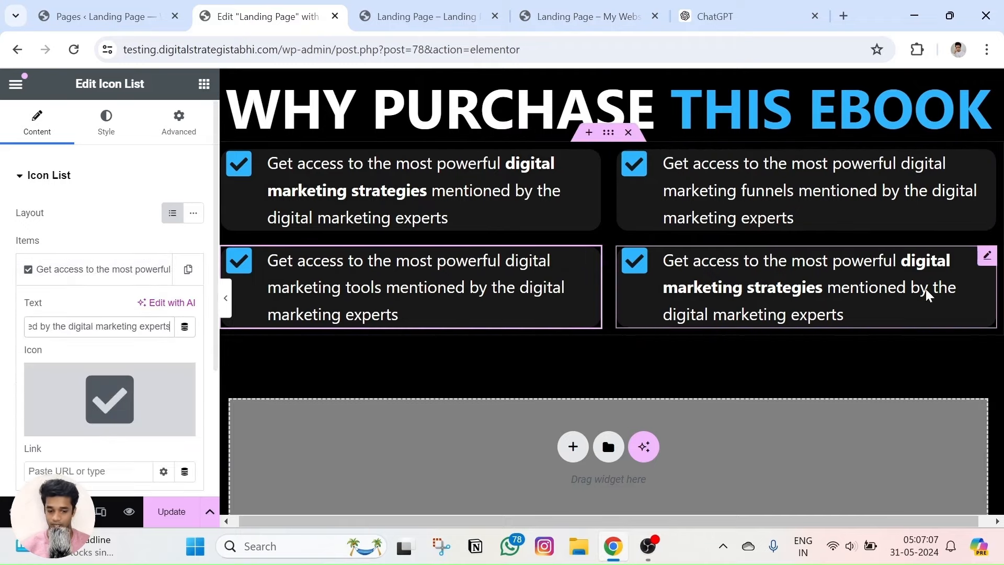
click(611, 7)
triple_click(651, 360)
key(ctrl+c)
click(261, 16)
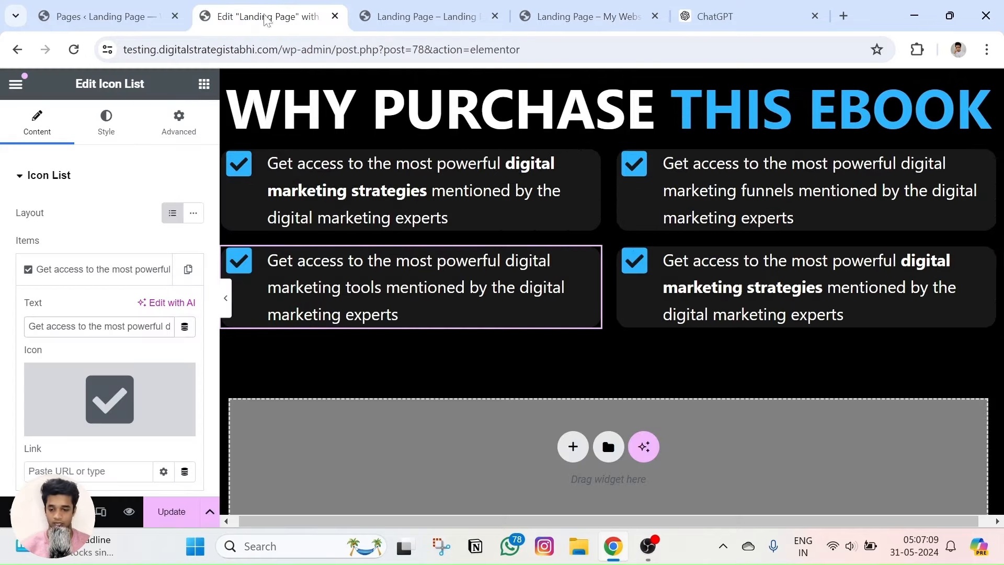
click(722, 268)
click(52, 273)
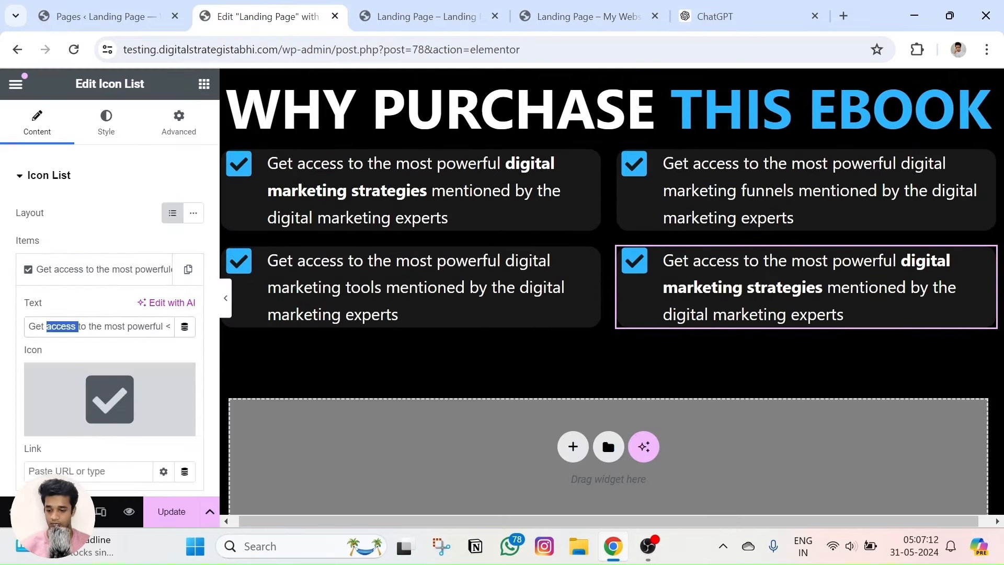
key(ctrl+a)
key(ctrl+v)
Bold 'digital marketing funnels' in the top-right checklist item.
click(567, 18)
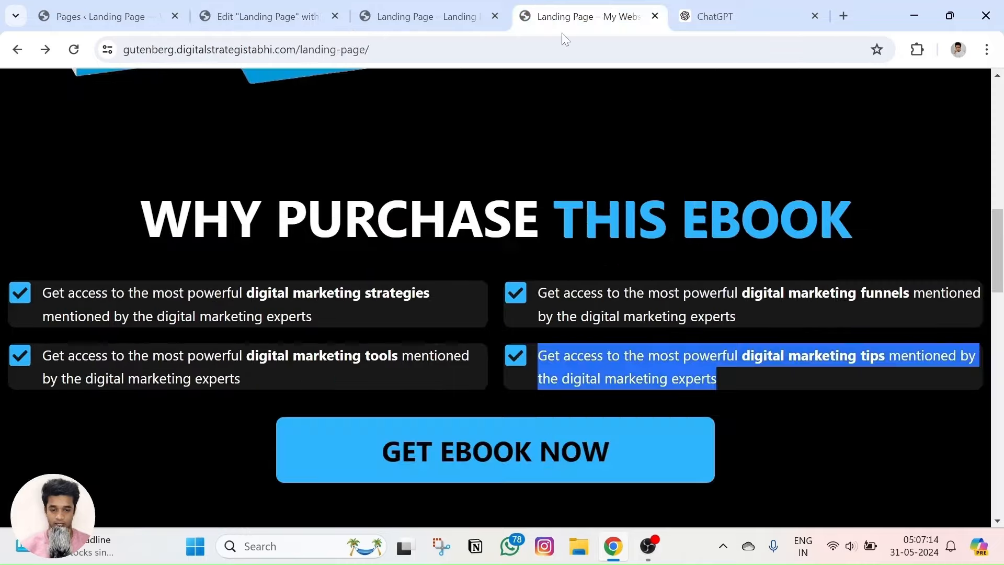
click(836, 298)
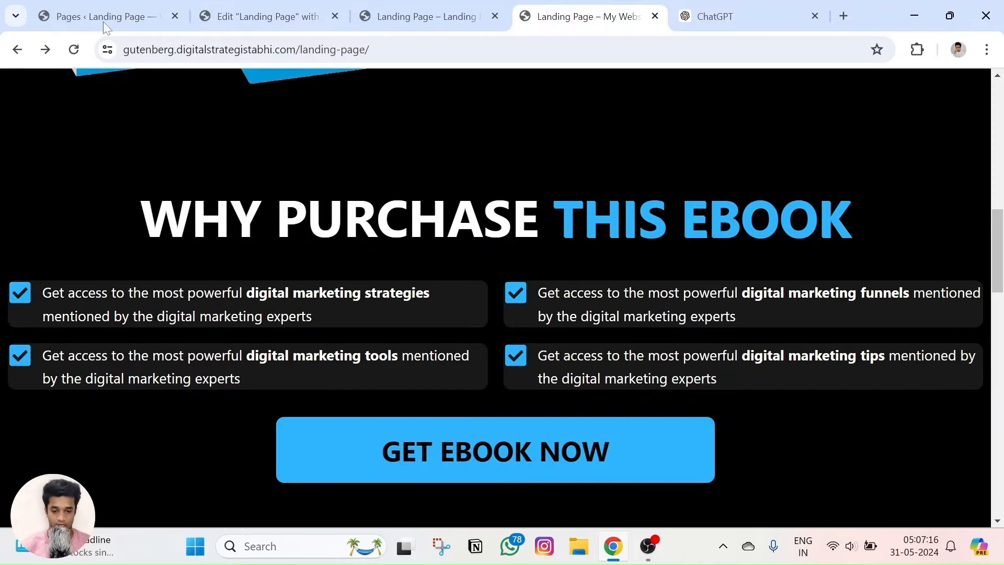
click(267, 16)
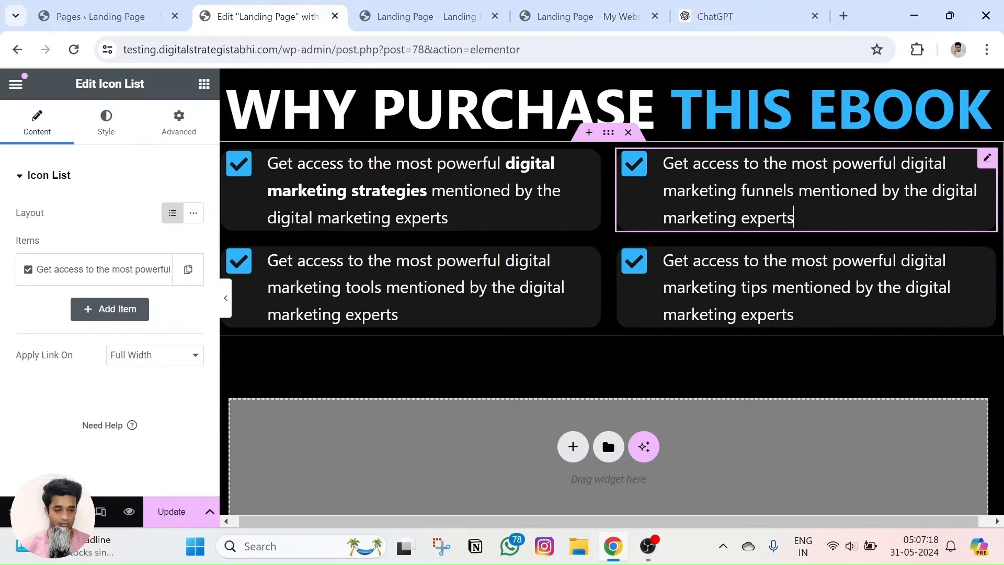
drag(901, 163, 773, 191)
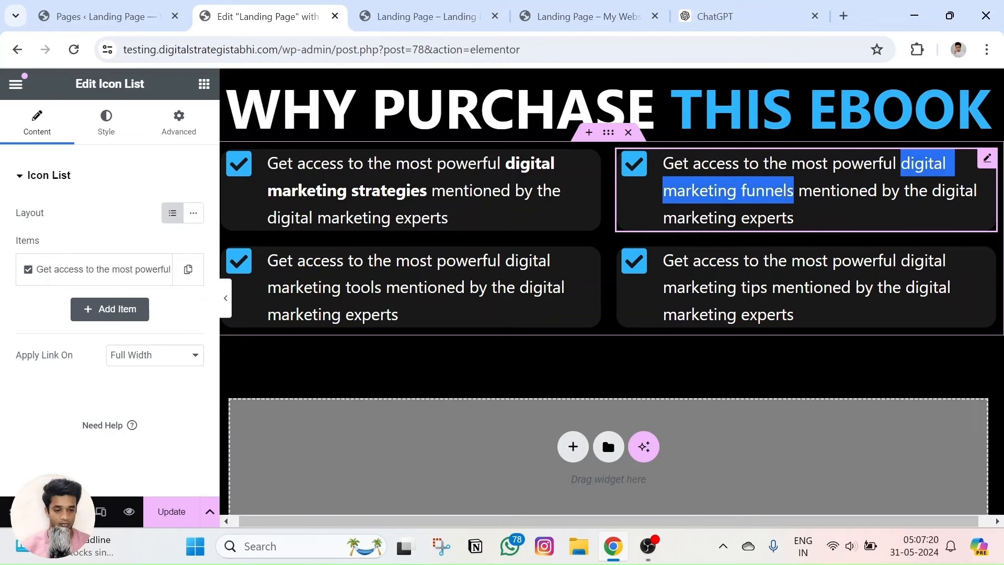
click(672, 242)
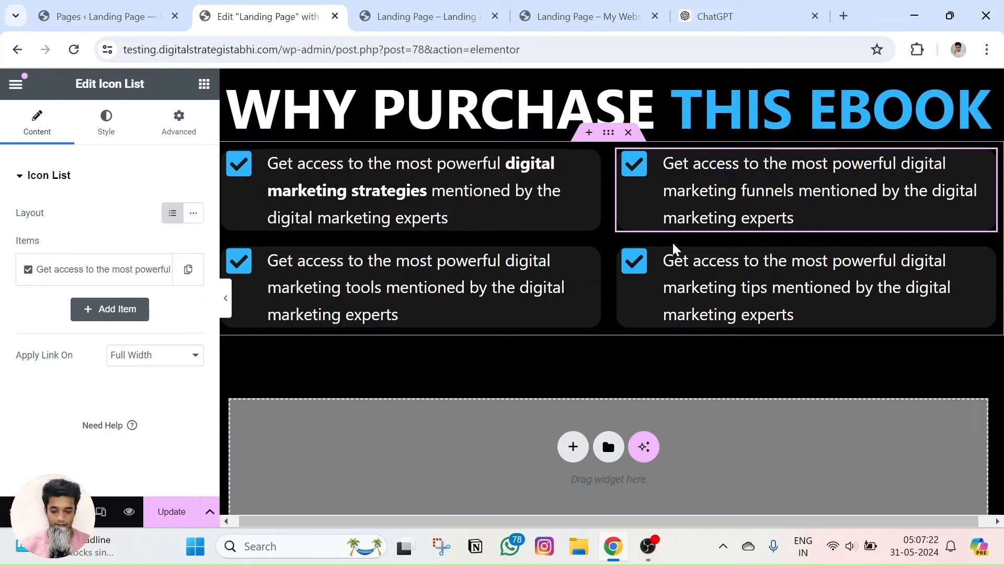
drag(900, 163, 793, 191)
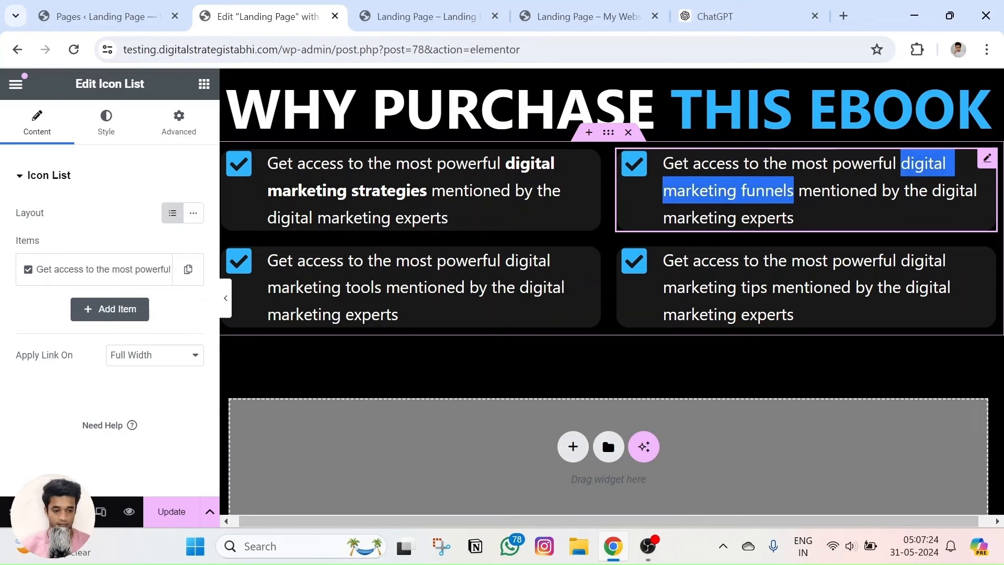
key(ctrl+b)
Bold 'digital marketing tools' and 'digital marketing tips' in the bottom items, then Update the page.
click(400, 316)
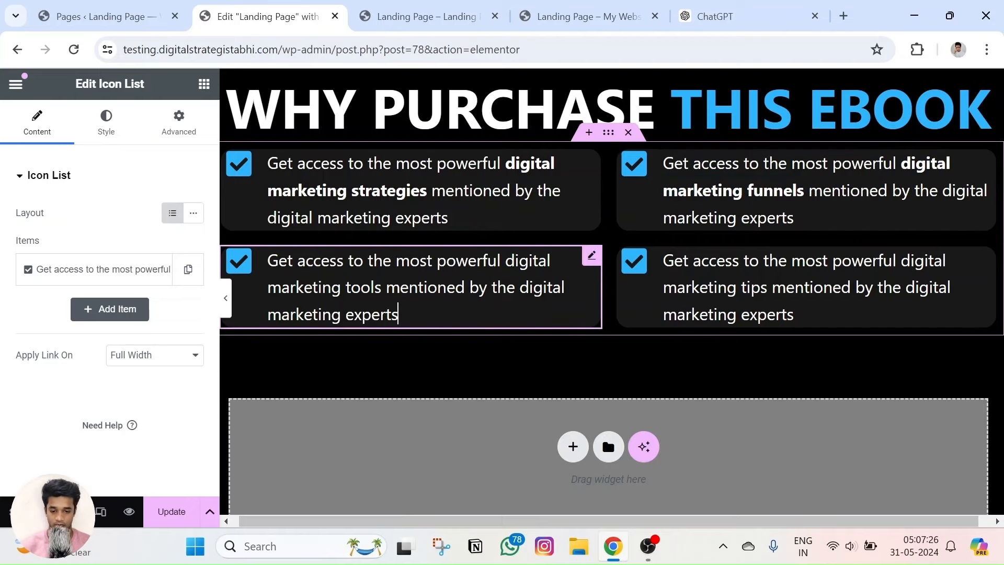
drag(505, 260, 400, 287)
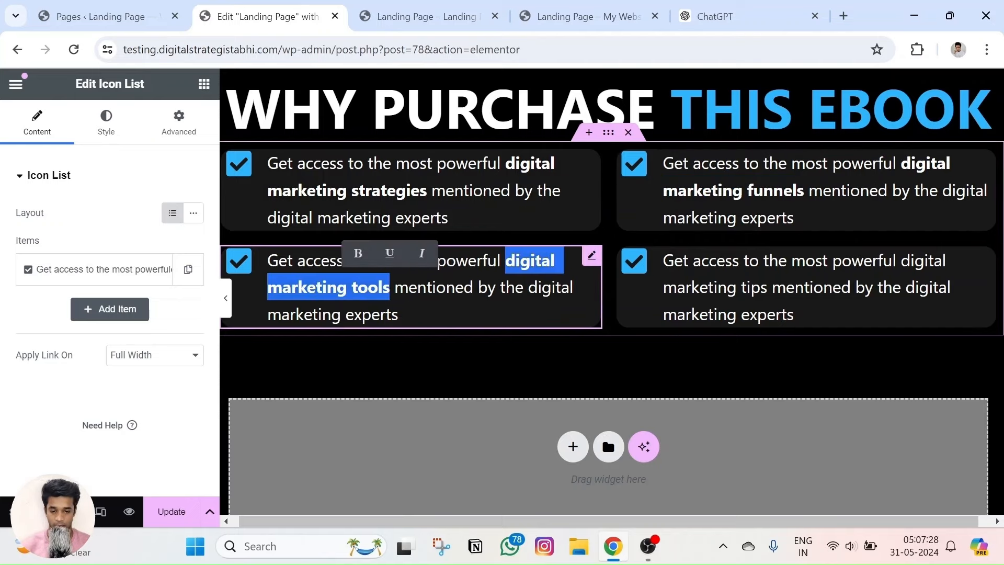
key(ctrl+b)
click(794, 314)
drag(900, 259, 767, 287)
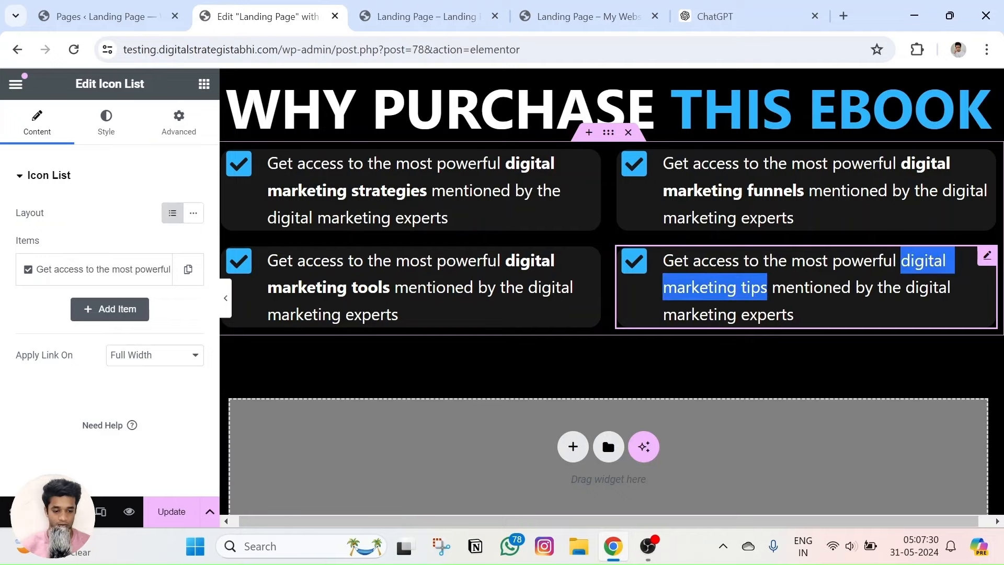
key(ctrl+b)
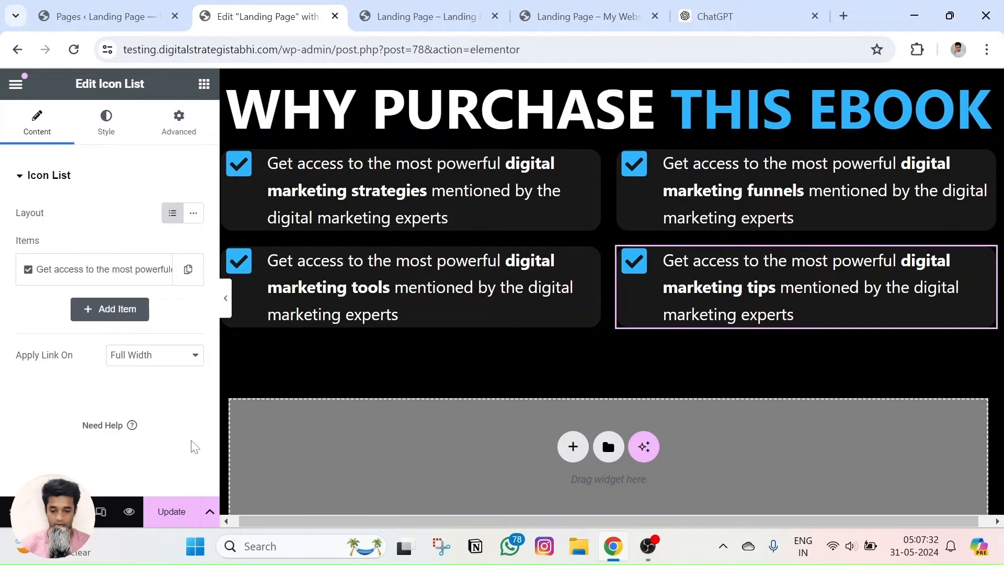
click(162, 512)
click(128, 511)
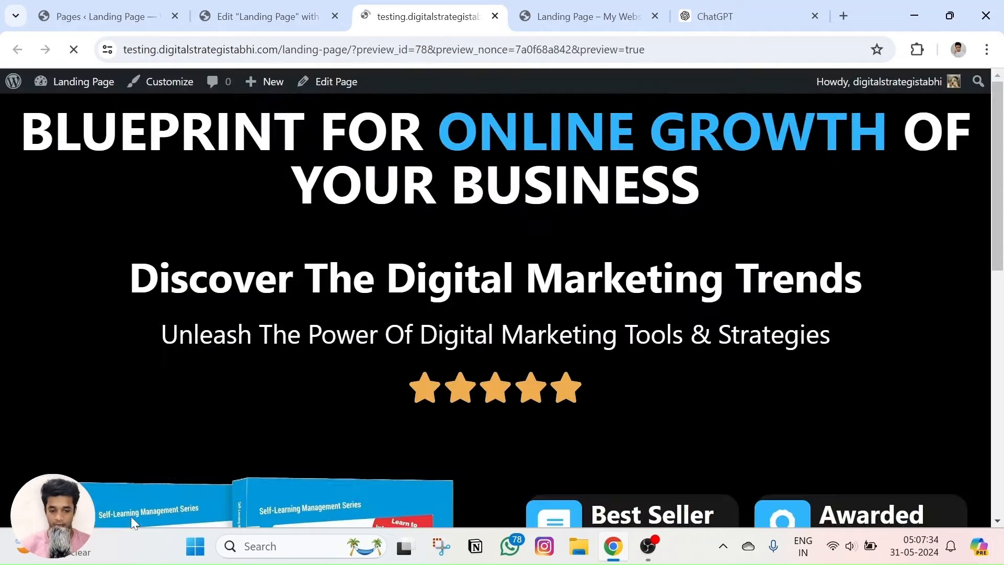
scroll(465, 351, down, 10)
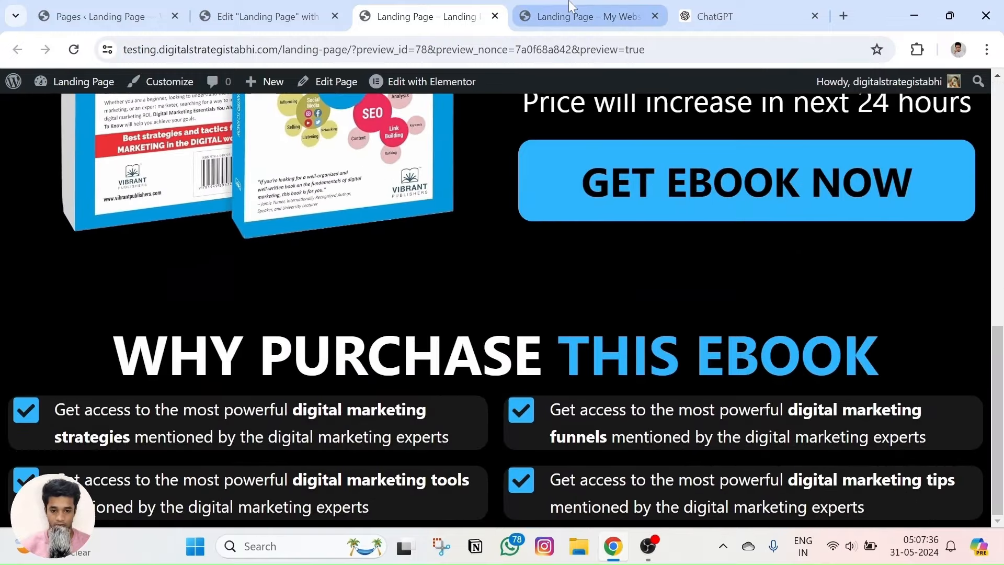
click(585, 17)
scroll(493, 239, down, 3)
click(426, 16)
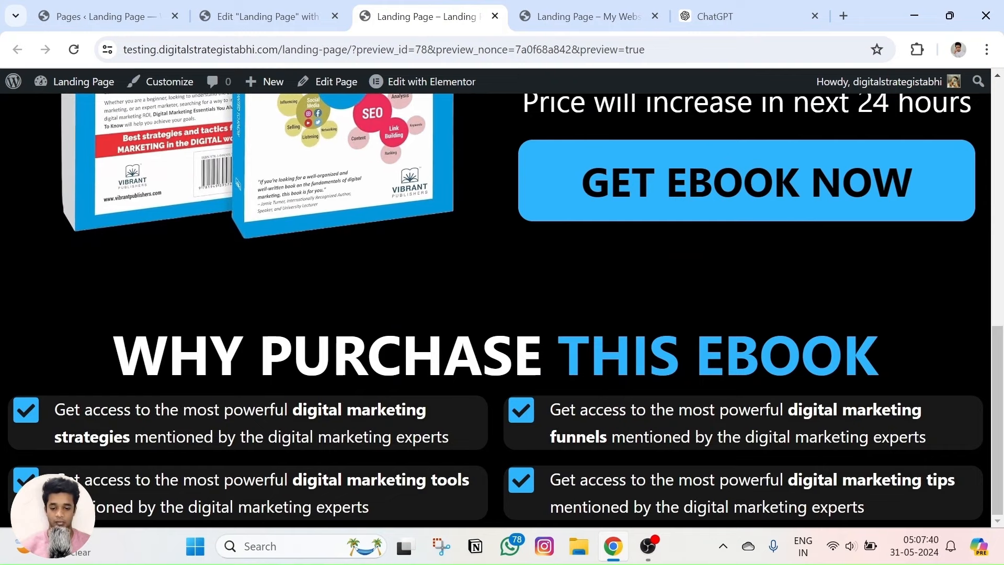
click(564, 7)
scroll(515, 329, down, 7)
scroll(515, 314, up, 12)
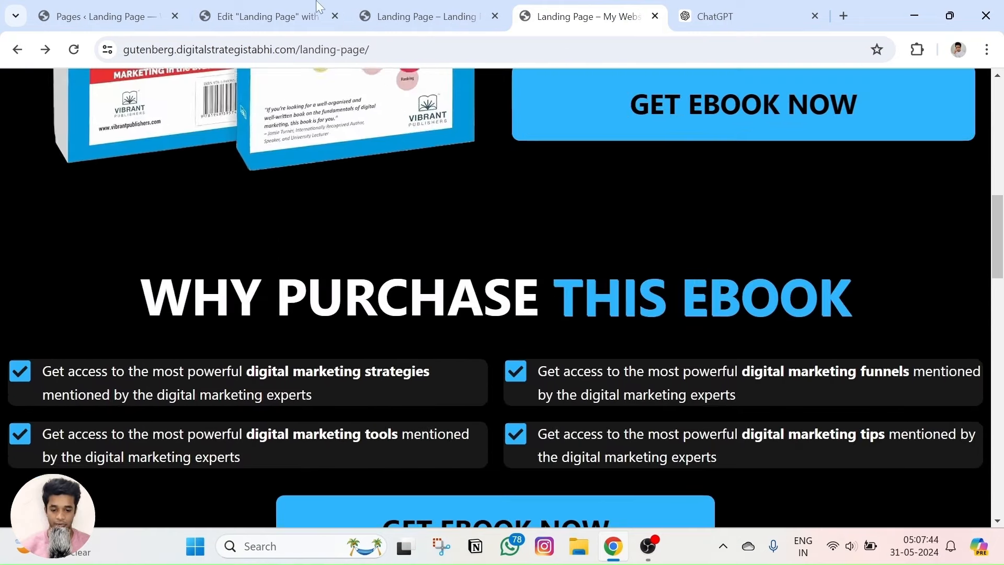
click(264, 16)
click(418, 8)
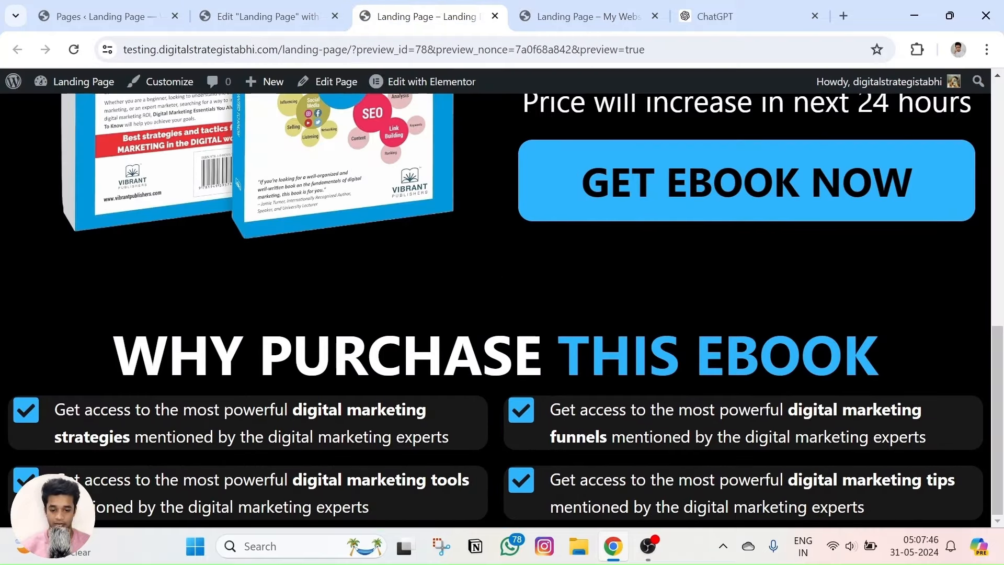
Add about 23 px of top margin above the checklist grid.
click(264, 16)
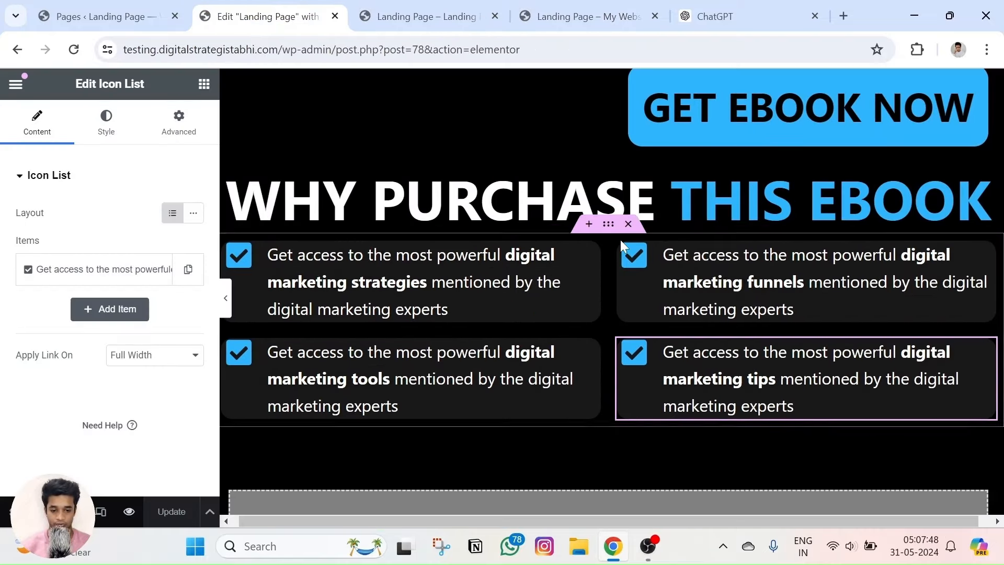
drag(601, 219, 601, 257)
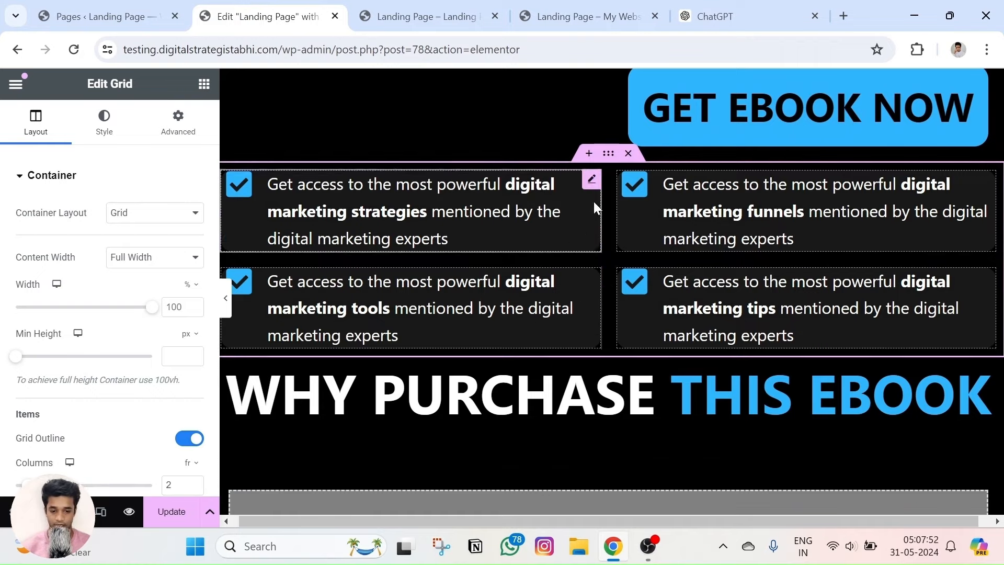
drag(607, 153, 591, 256)
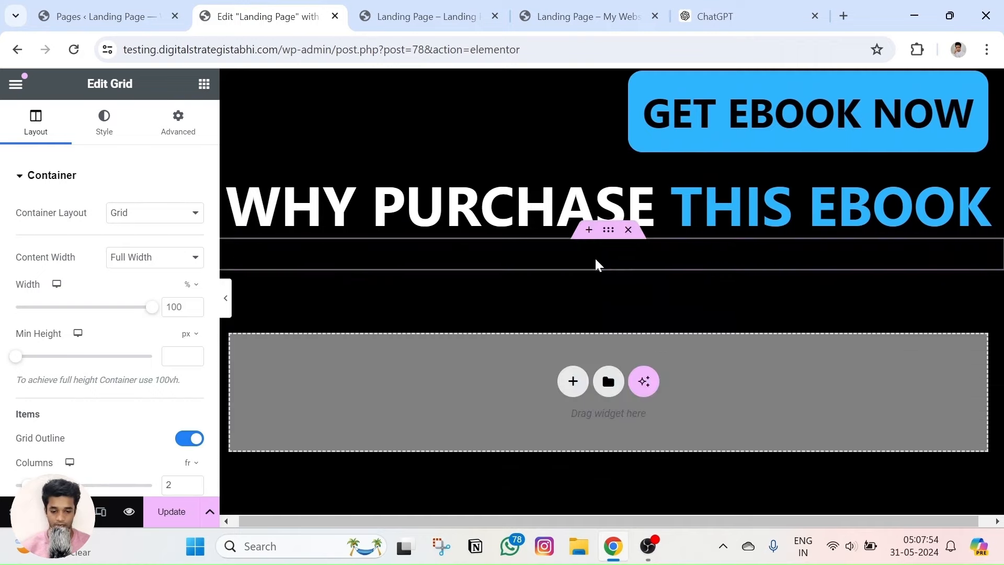
click(183, 122)
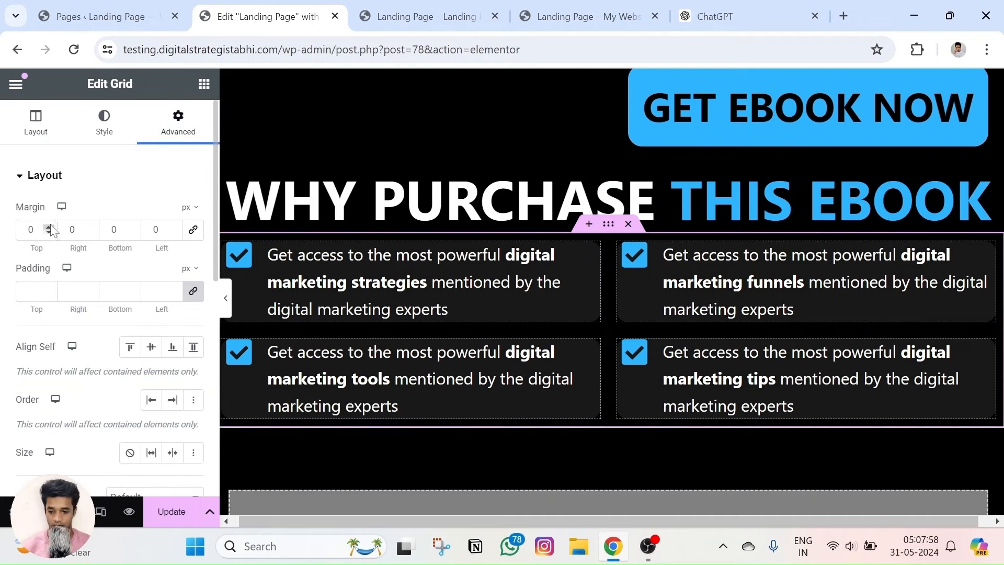
drag(51, 230, 49, 231)
Preview the spaced-out checklist and compare it against the reference landing page.
click(130, 513)
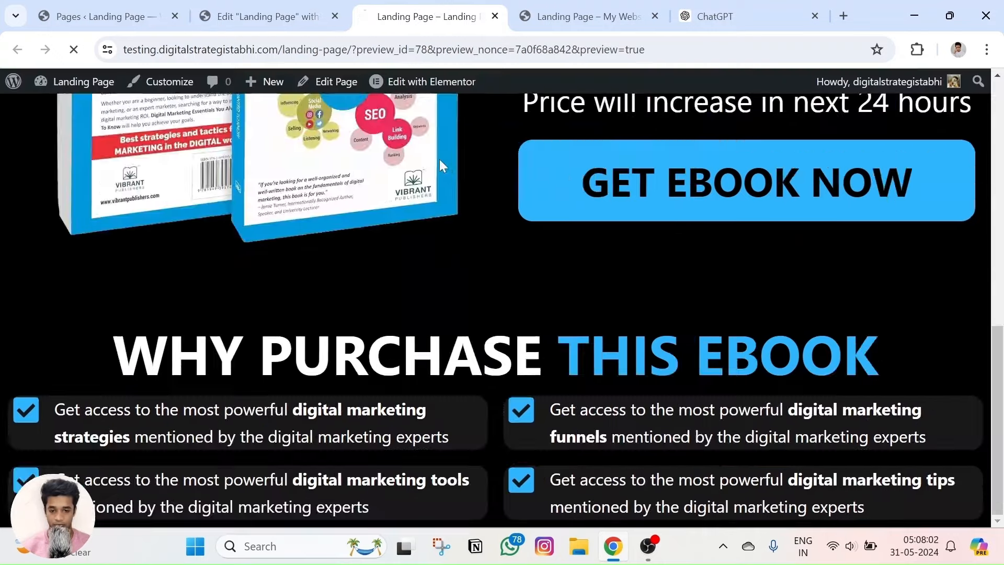
scroll(448, 180, down, 5)
scroll(448, 182, down, 4)
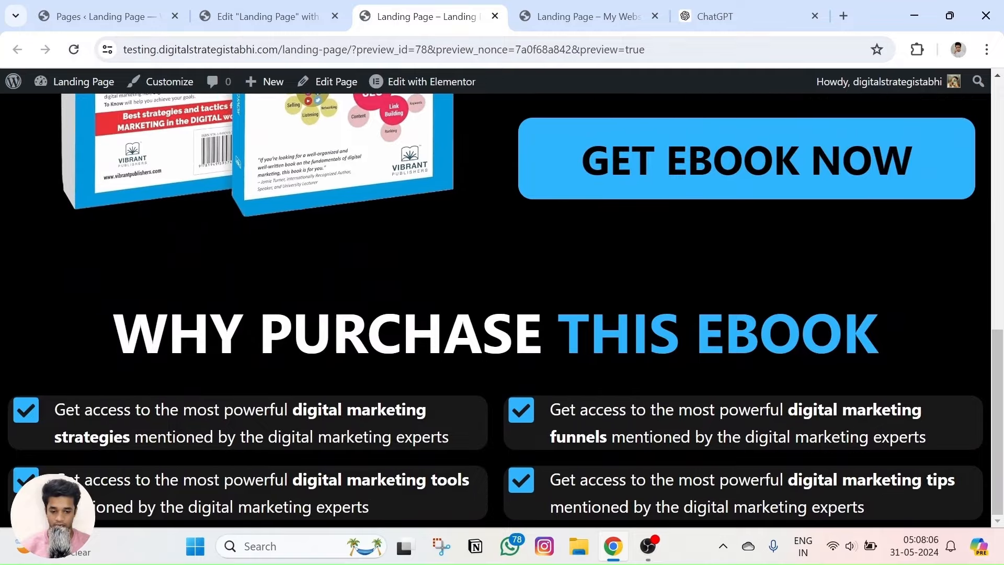
scroll(475, 347, up, 7)
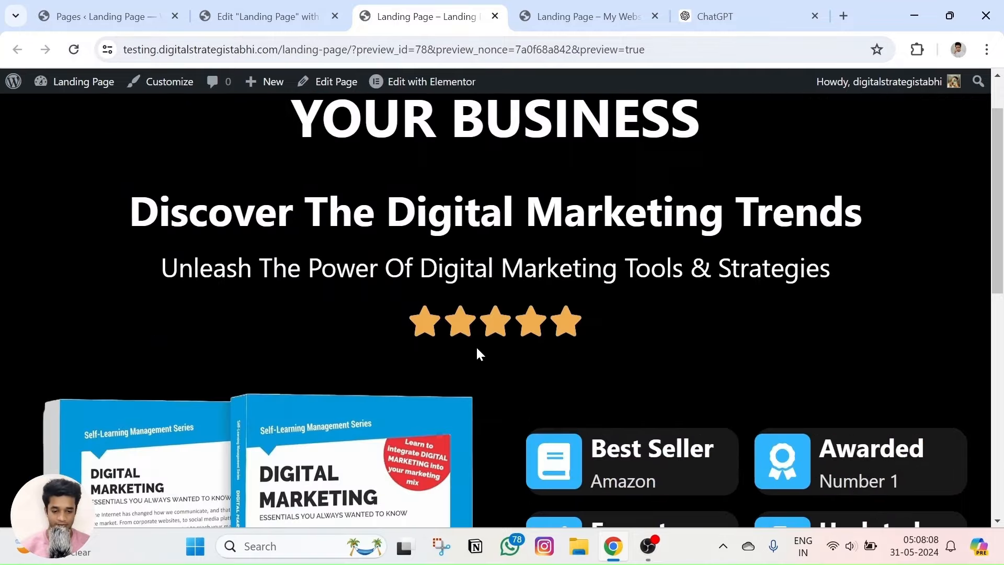
scroll(476, 347, down, 7)
click(579, 17)
scroll(484, 259, down, 6)
scroll(482, 255, up, 5)
scroll(440, 397, down, 3)
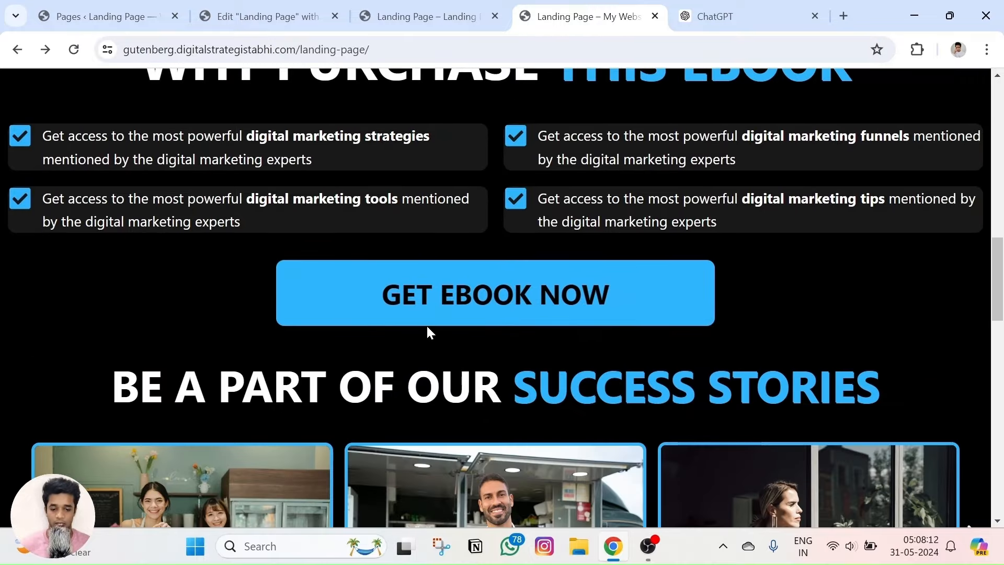
click(384, 6)
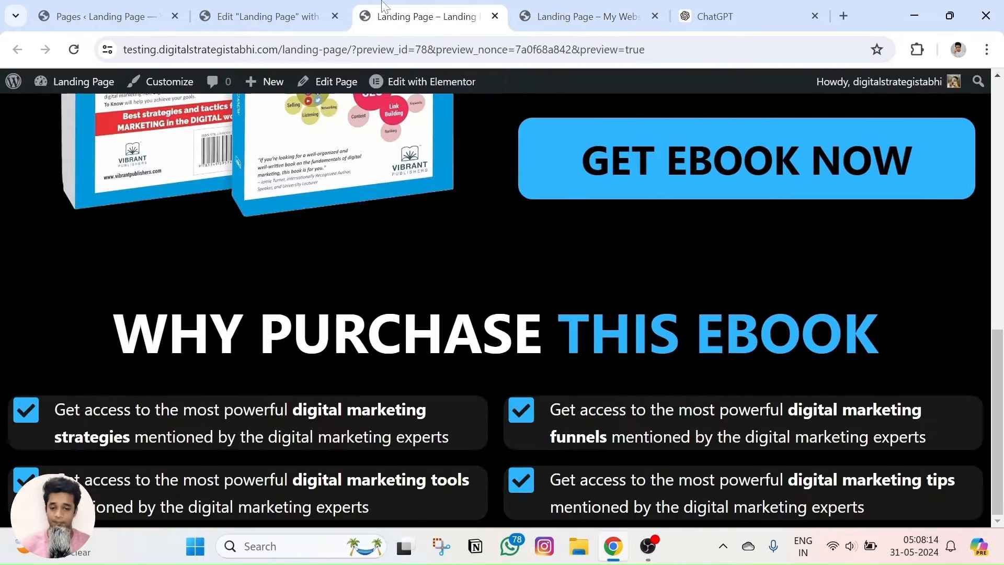
scroll(623, 218, up, 4)
scroll(592, 338, down, 3)
Copy the GET EBOOK NOW button block.
right_click(613, 238)
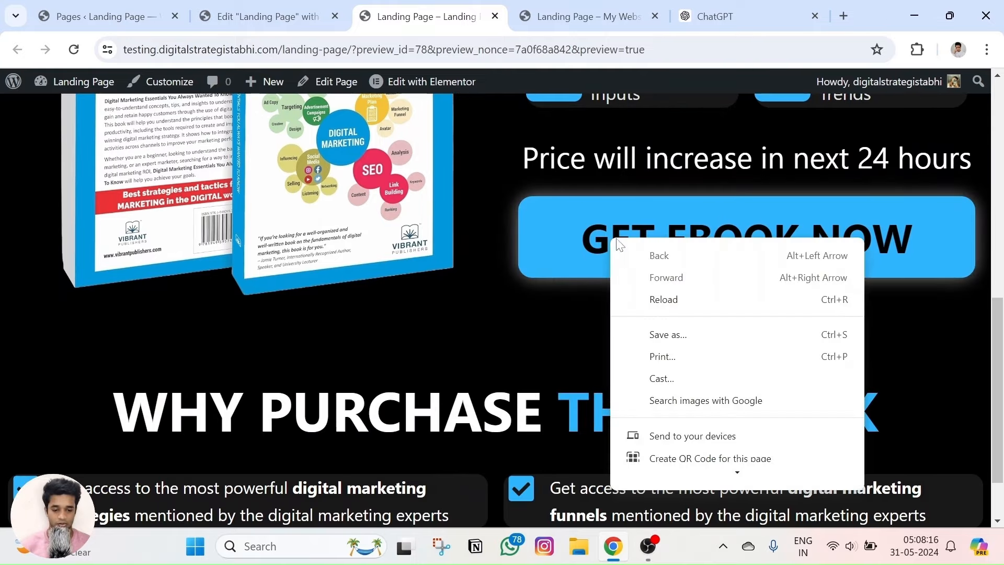
click(835, 234)
scroll(831, 209, up, 5)
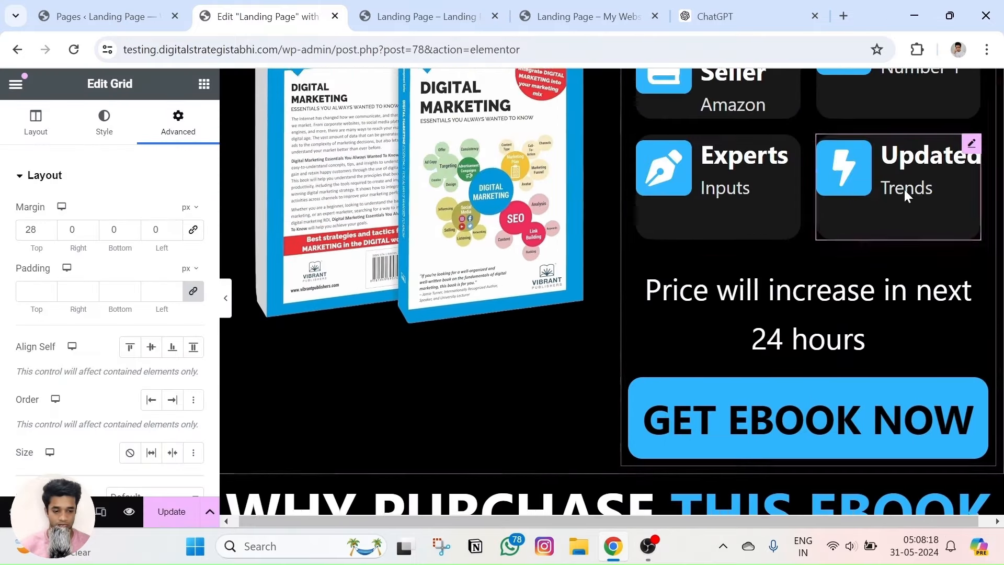
scroll(889, 324, down, 2)
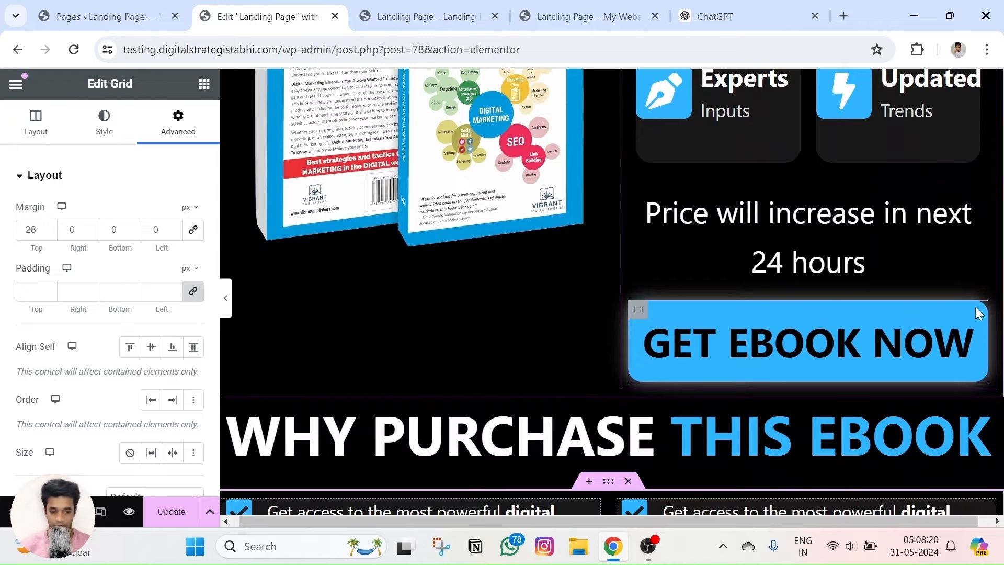
right_click(642, 317)
click(671, 207)
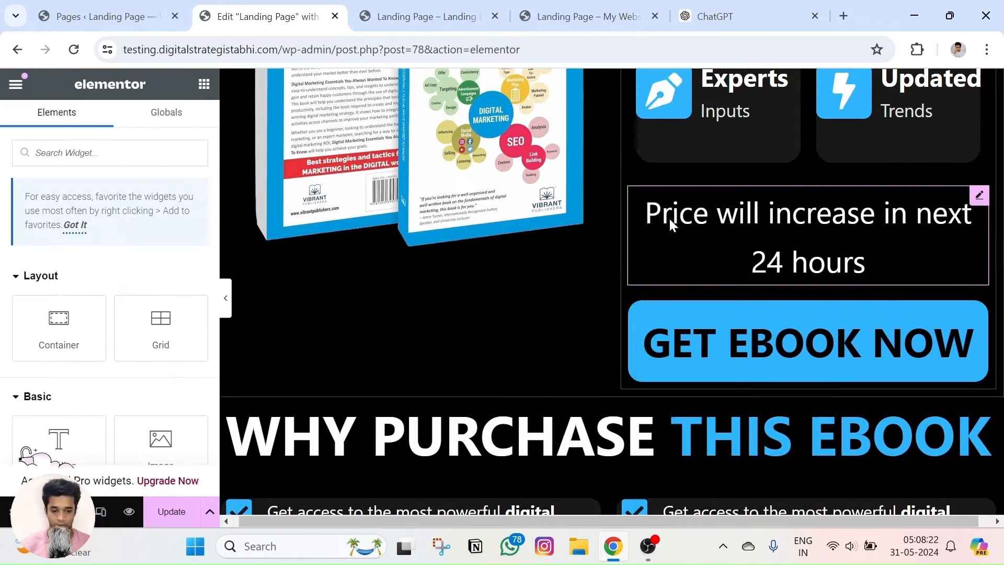
Add a single-column Flexbox container below the checklist and set it to Full Width.
scroll(600, 269, down, 5)
scroll(601, 270, down, 1)
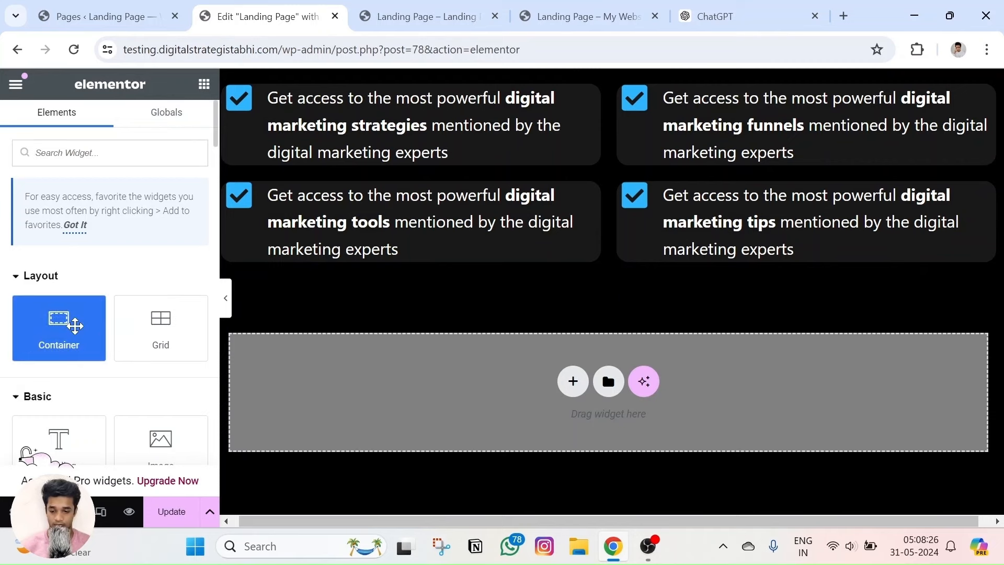
drag(75, 324, 607, 301)
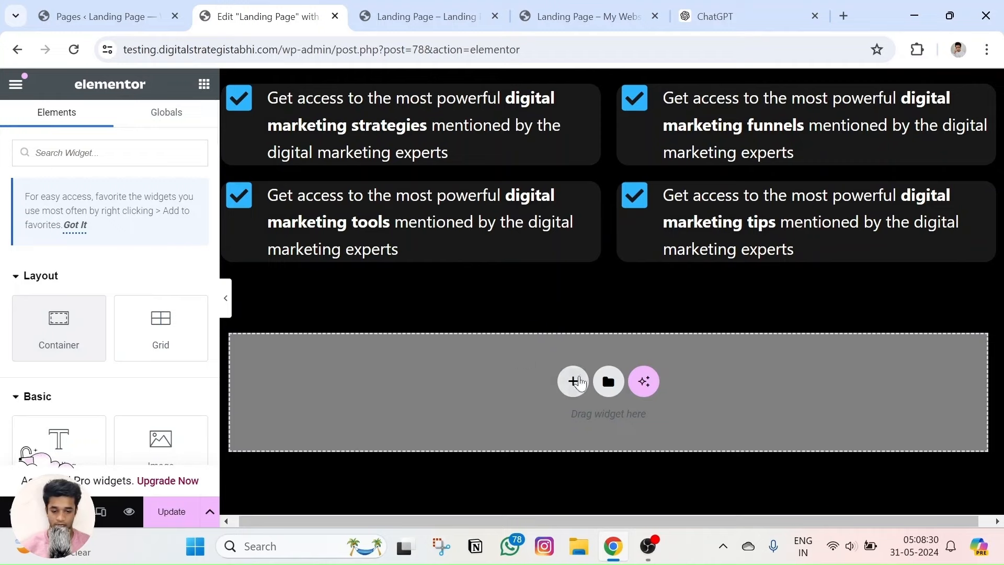
click(573, 380)
click(544, 437)
click(410, 430)
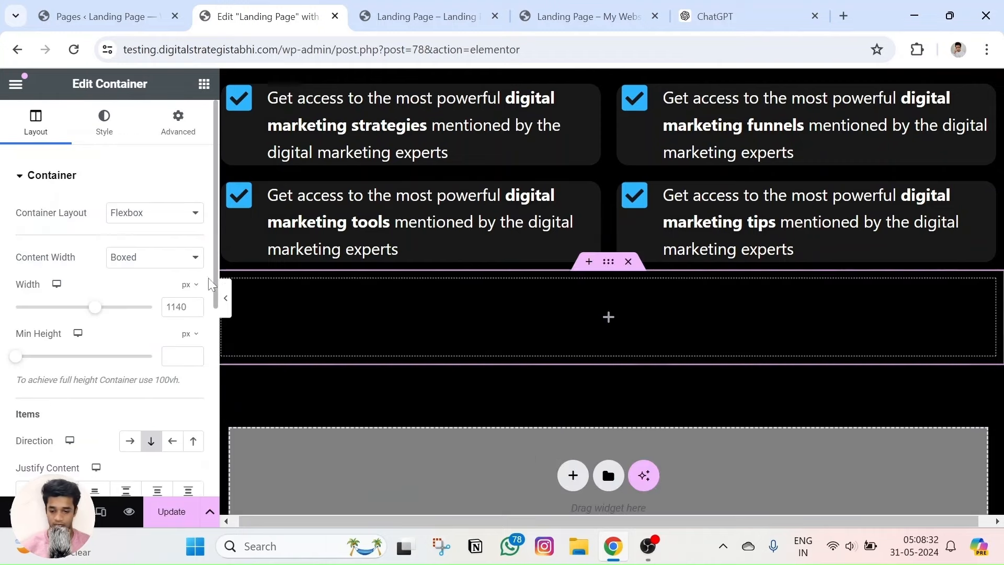
click(136, 257)
click(134, 287)
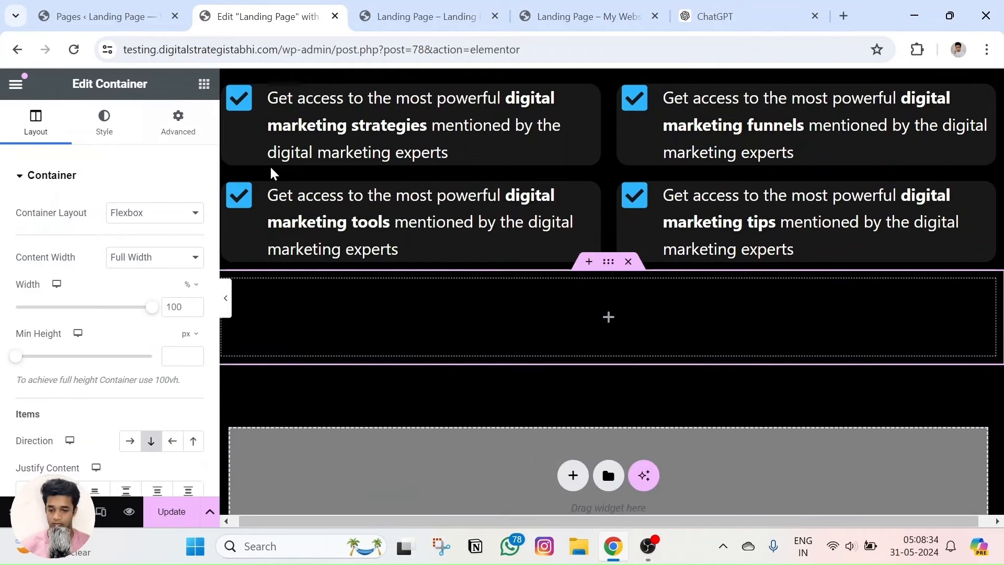
click(204, 83)
right_click(609, 319)
Paste the GET EBOOK NOW button, narrow its block to about half width, and centre its content.
click(663, 235)
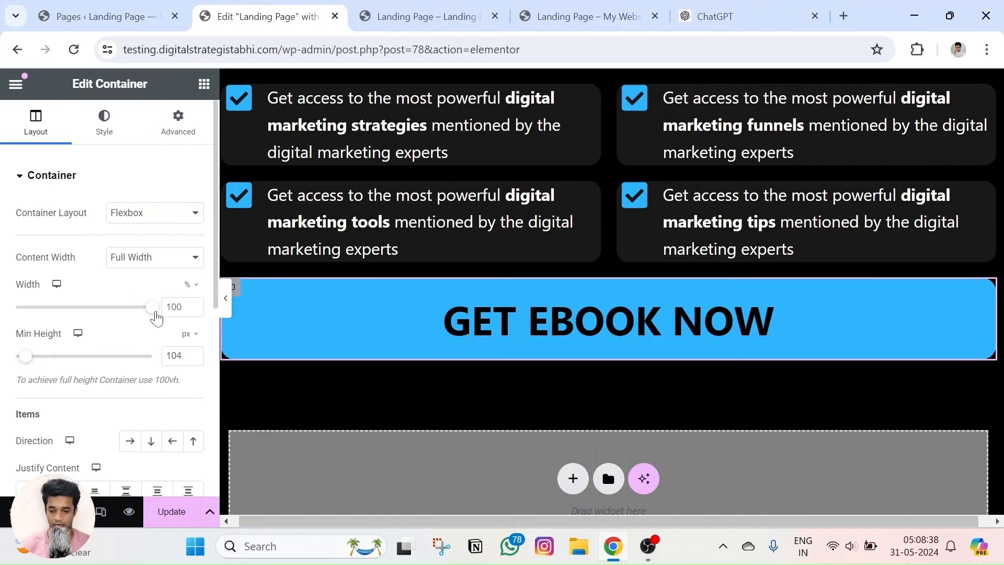
drag(156, 316, 92, 311)
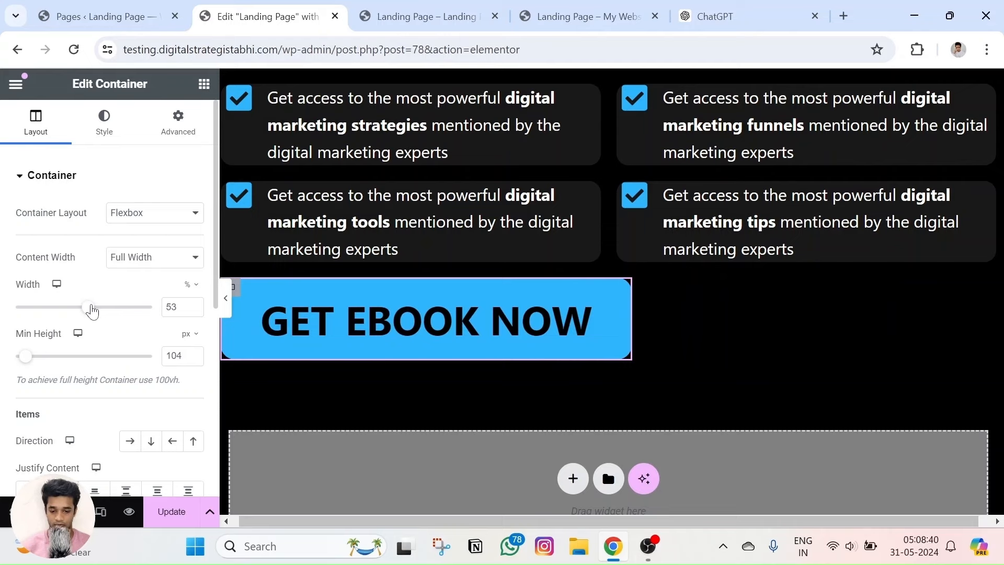
click(106, 124)
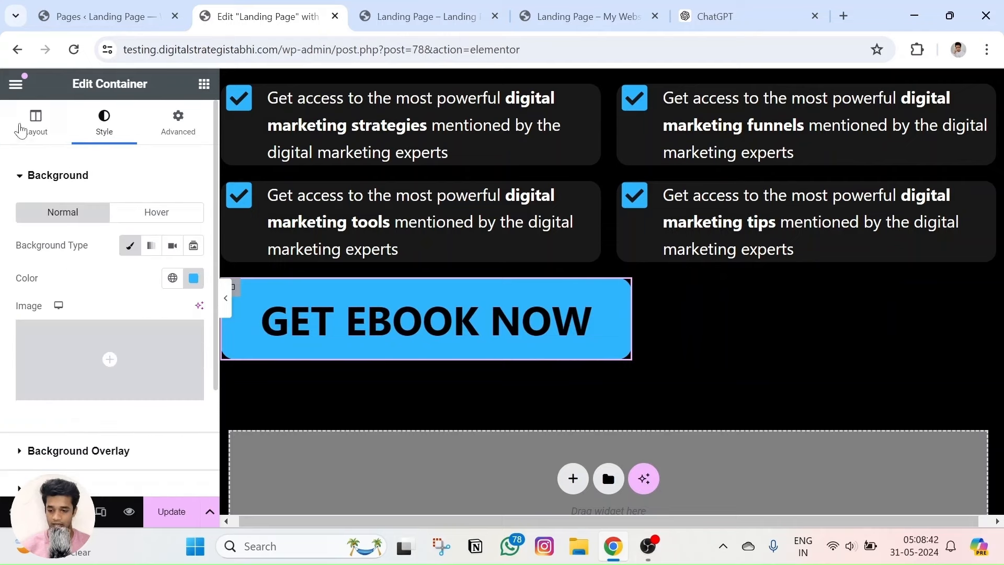
click(35, 134)
scroll(105, 314, down, 3)
click(63, 335)
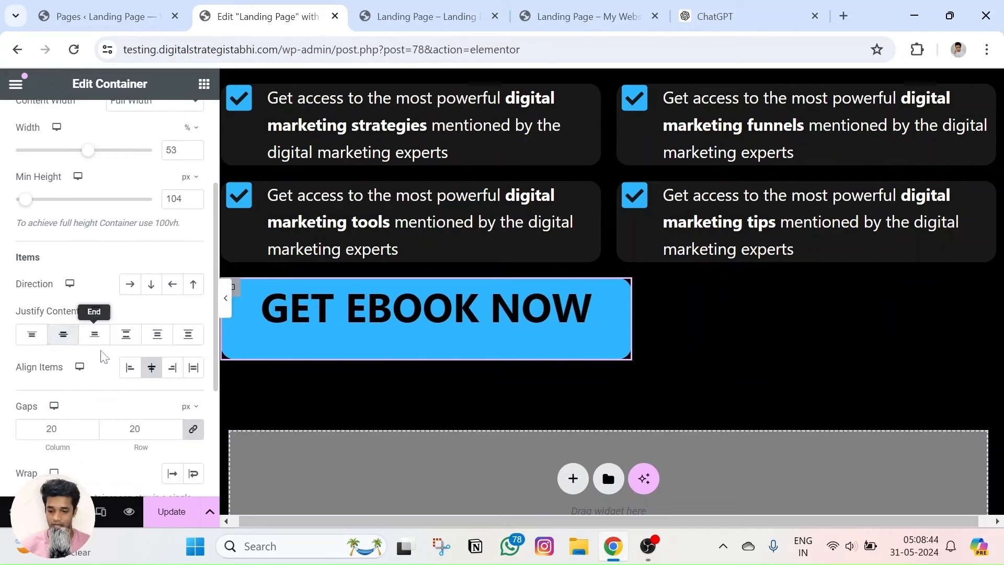
click(131, 367)
click(152, 367)
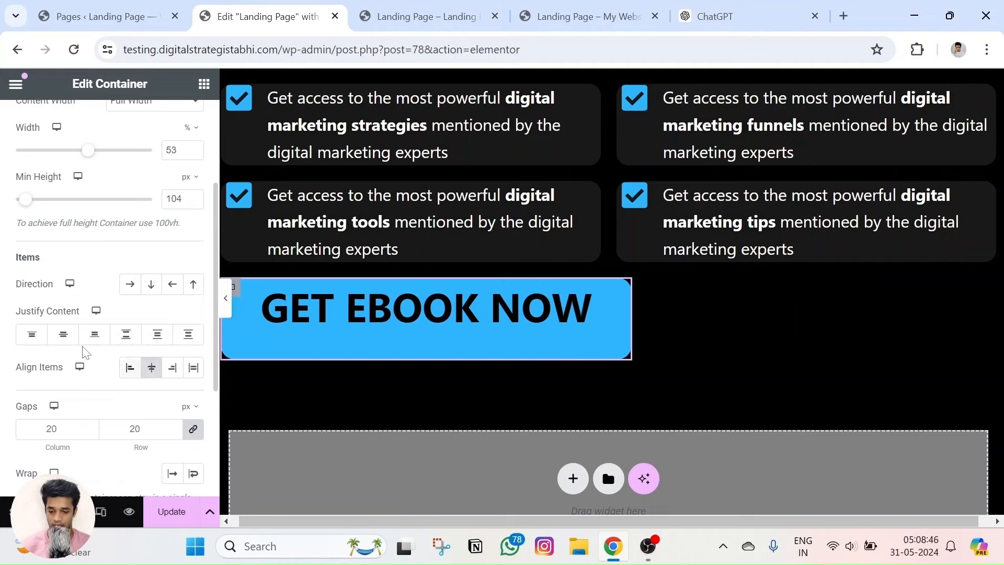
click(63, 335)
Centre the GET EBOOK NOW button within its section and preview the page.
click(581, 263)
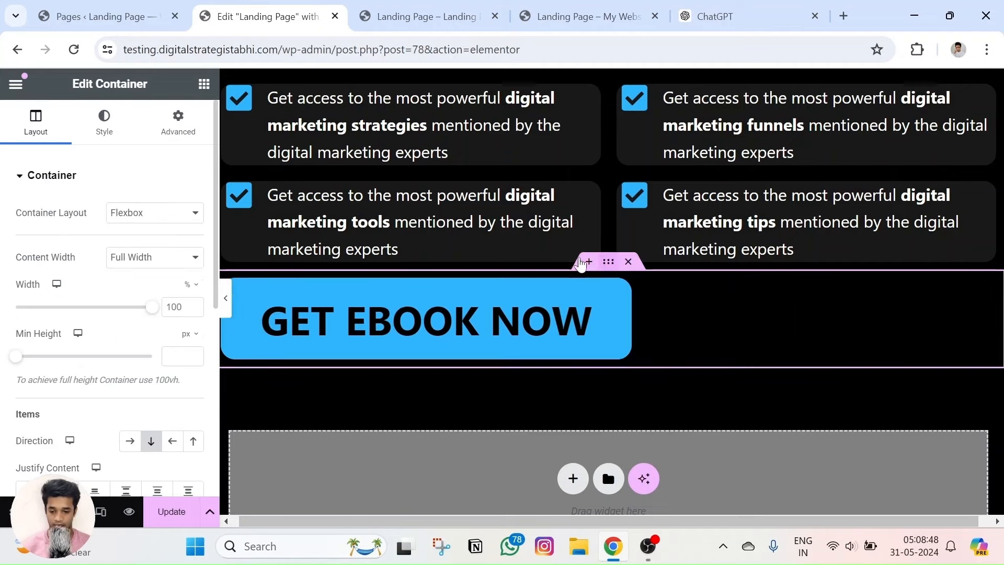
scroll(105, 340, down, 2)
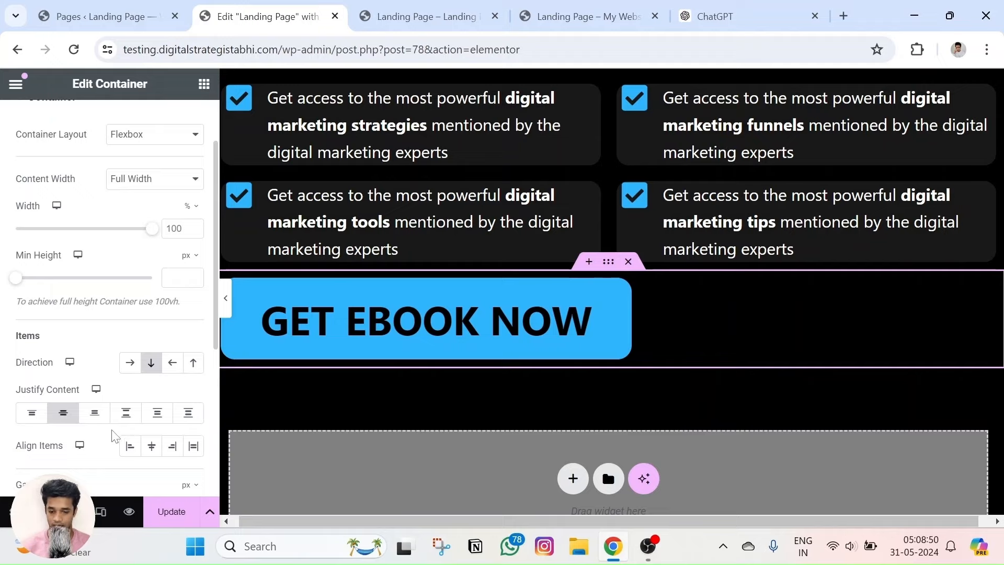
click(152, 446)
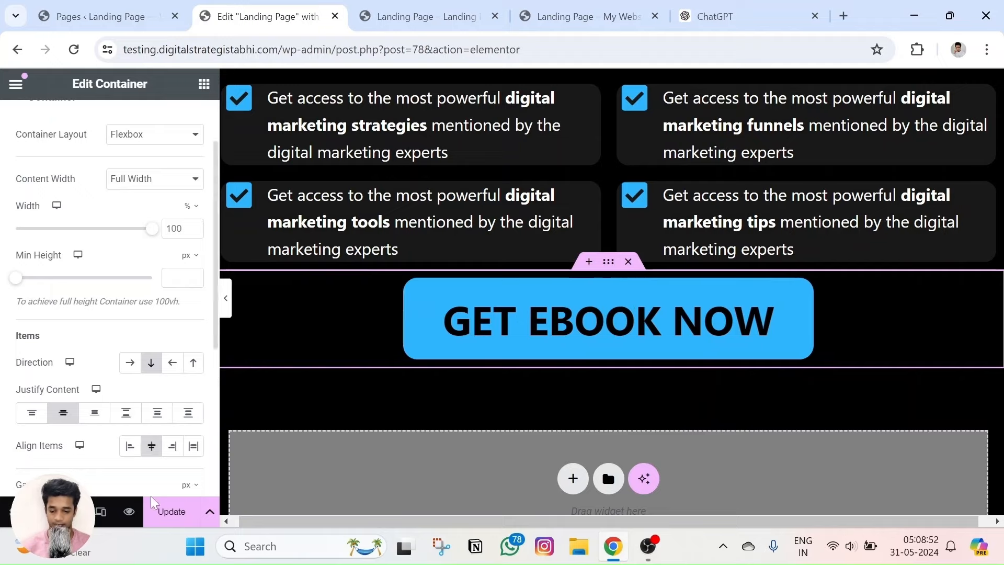
click(129, 512)
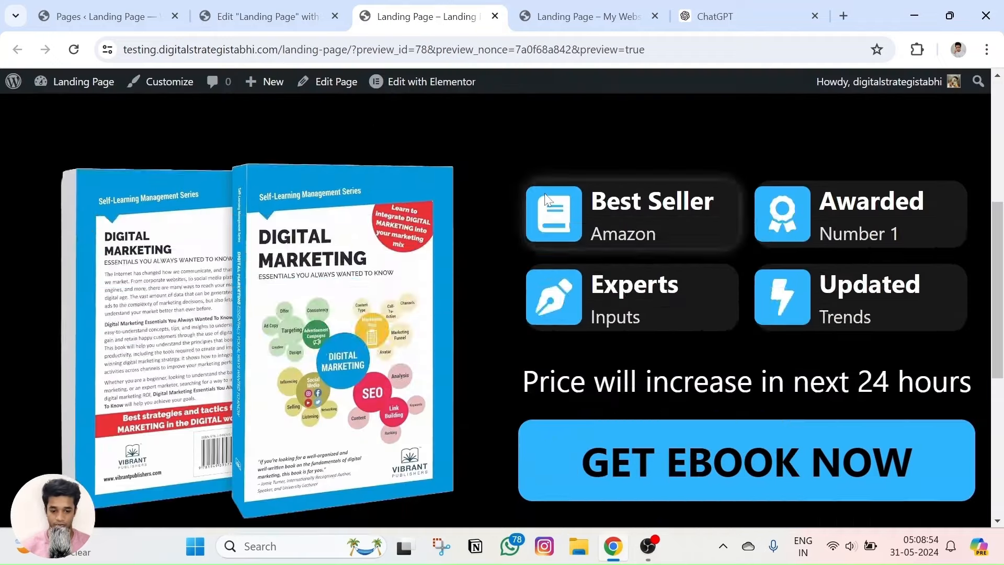
scroll(545, 199, down, 6)
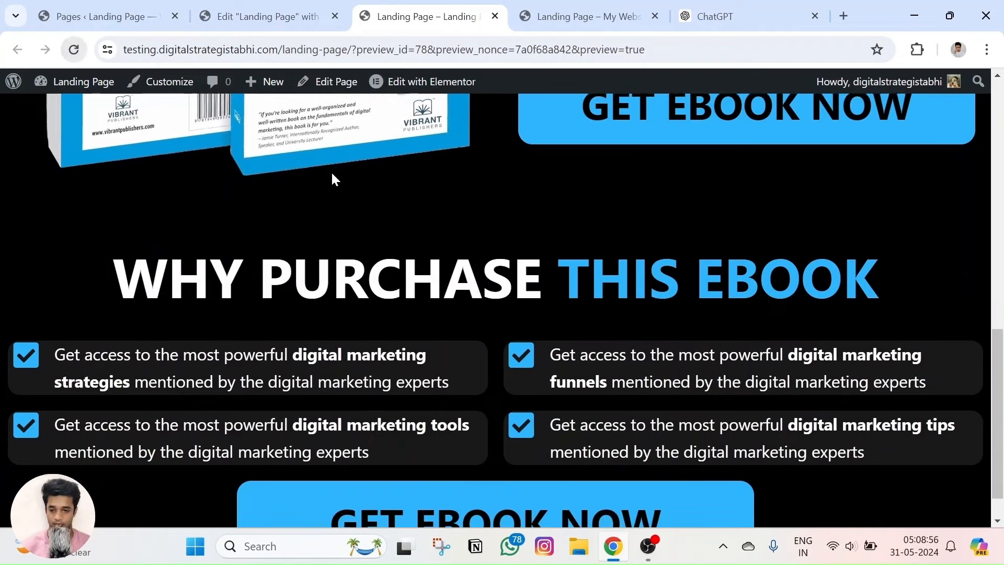
scroll(332, 178, down, 1)
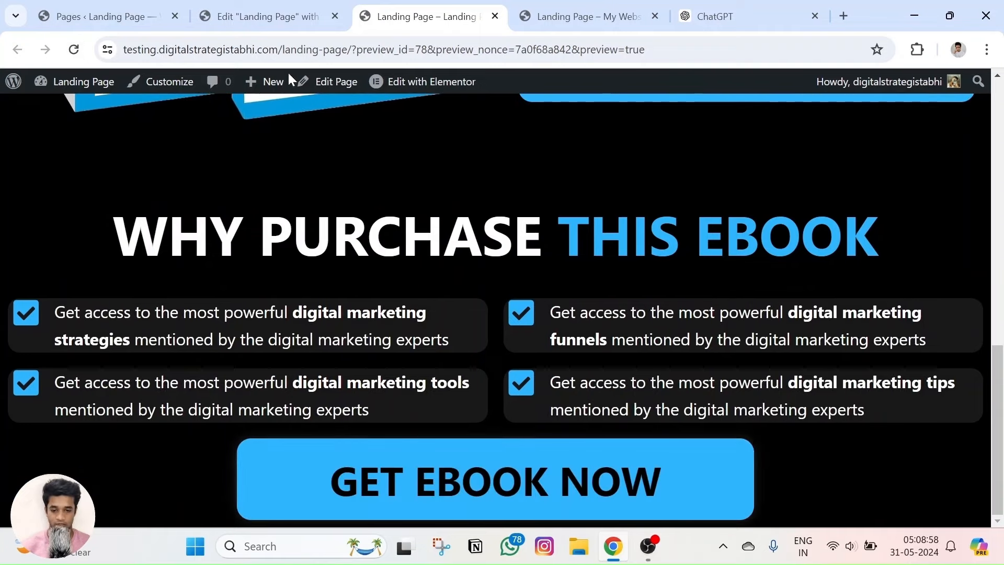
click(293, 16)
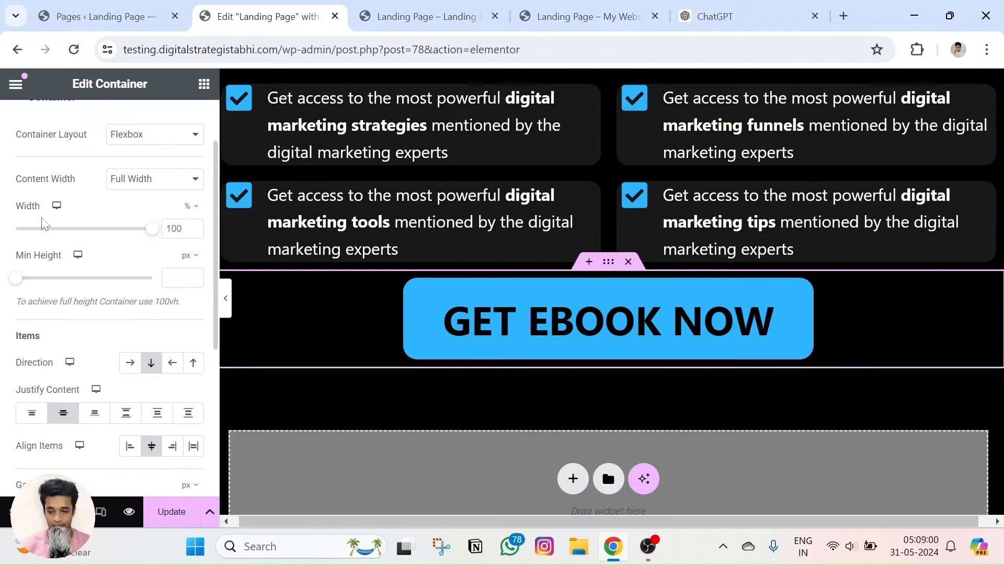
Narrow the button's containers and set a 25 px minimum height, previewing the changes.
drag(157, 233, 120, 242)
click(129, 511)
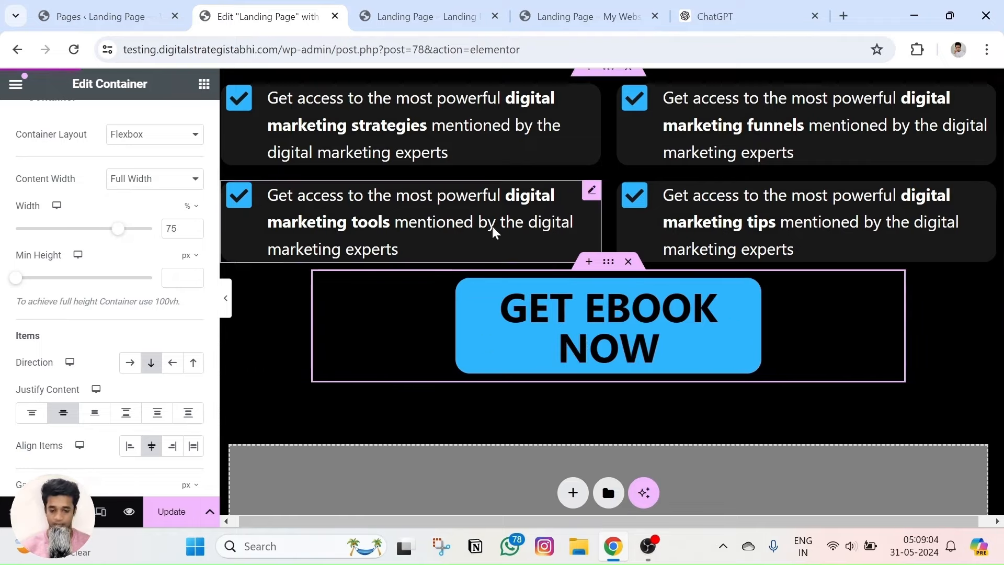
scroll(503, 239, down, 5)
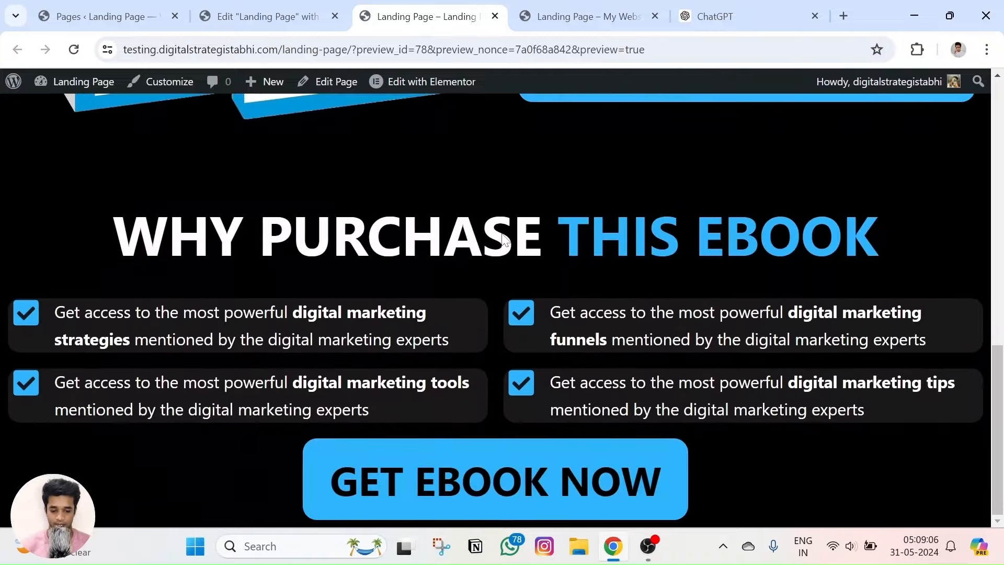
click(268, 17)
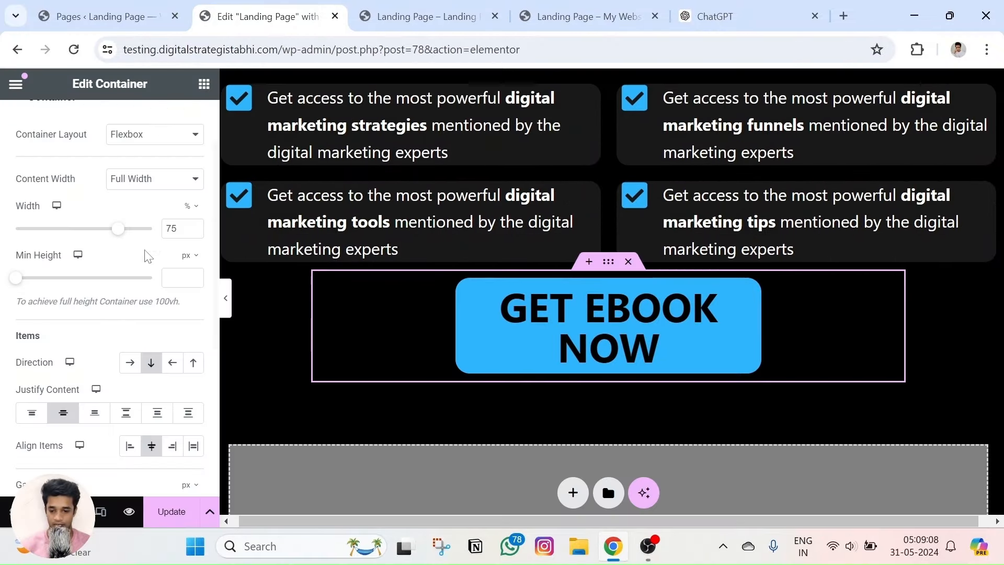
mouse_move(17, 285)
mouse_down()
mouse_move(41, 291)
mouse_move(18, 285)
mouse_up()
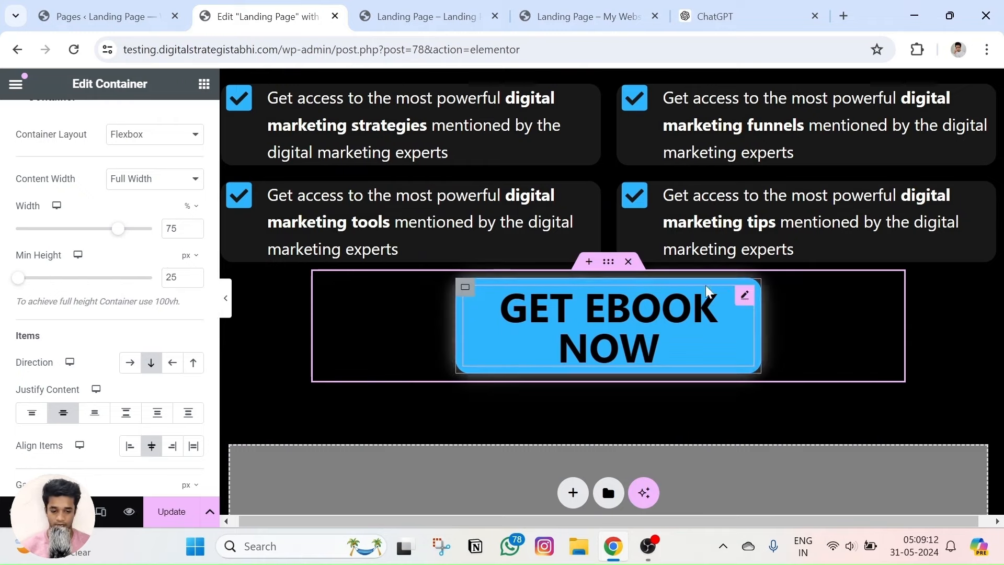
click(464, 287)
scroll(59, 323, down, 3)
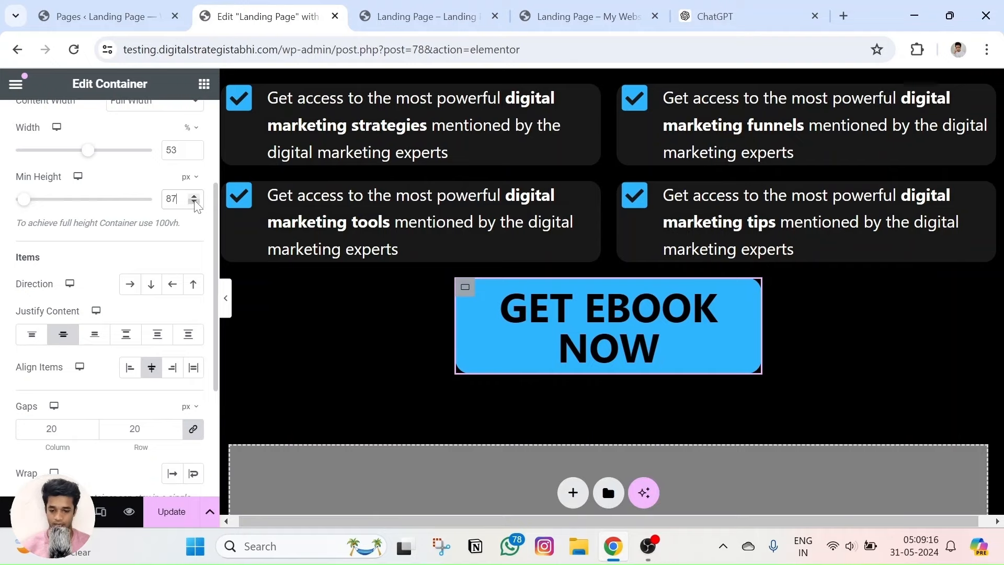
drag(90, 150, 79, 152)
click(129, 511)
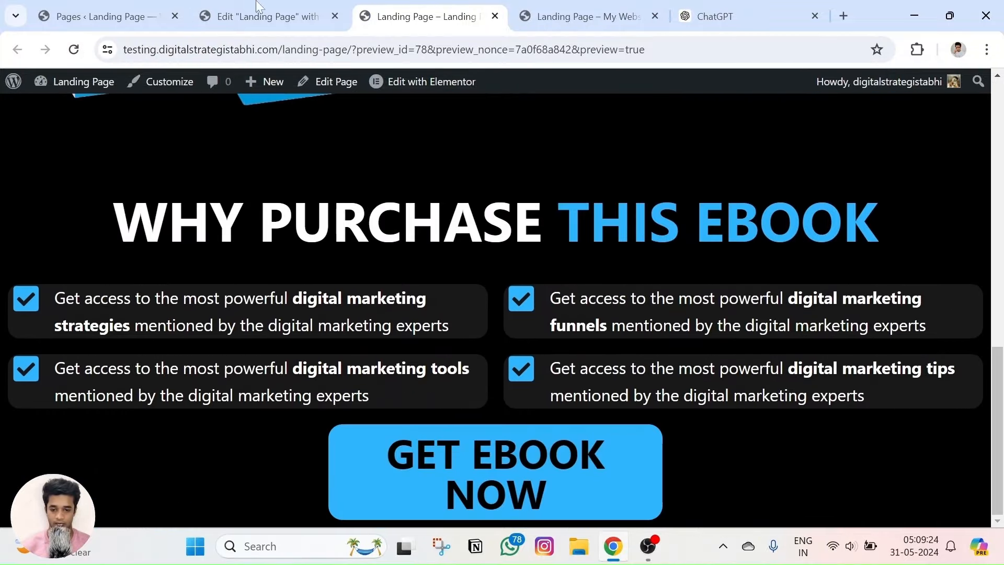
click(257, 6)
Set the inner button container width to 53% and the outer container to 81%, then compare with the reference.
drag(72, 159, 88, 162)
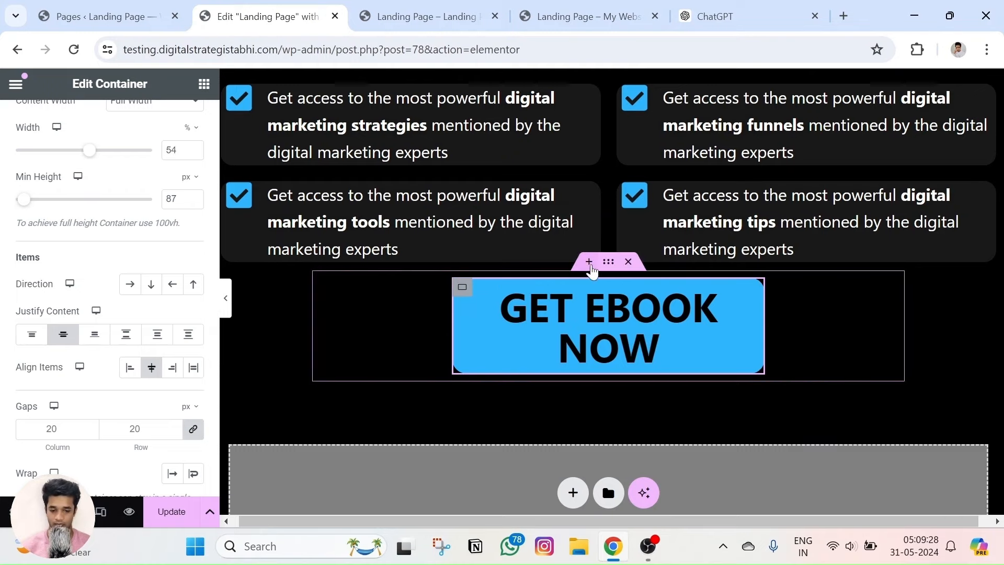
click(462, 273)
click(194, 227)
click(194, 227)
click(194, 226)
click(194, 227)
click(194, 227)
click(194, 227)
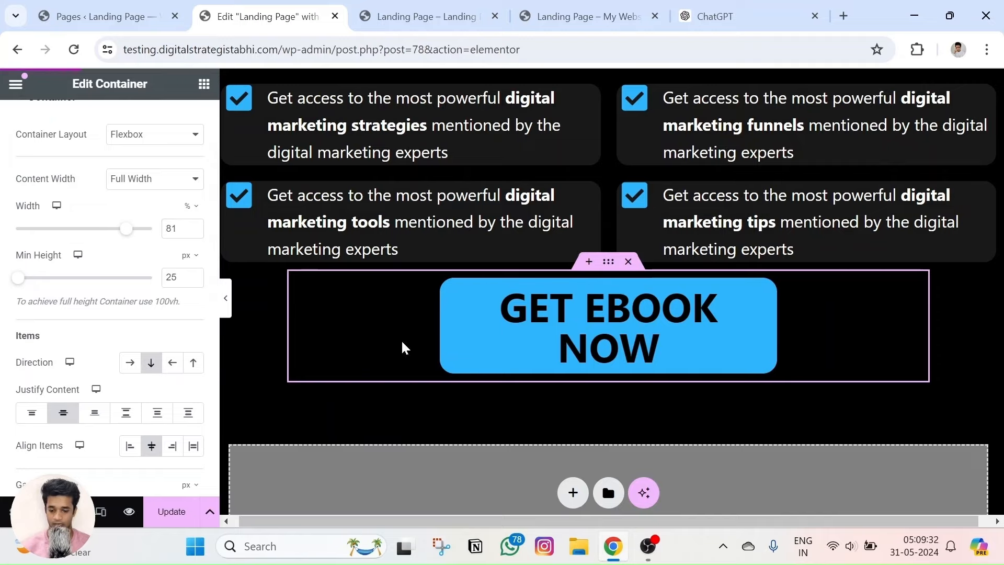
key(ctrl+Tab)
key(F5)
scroll(525, 337, down, 10)
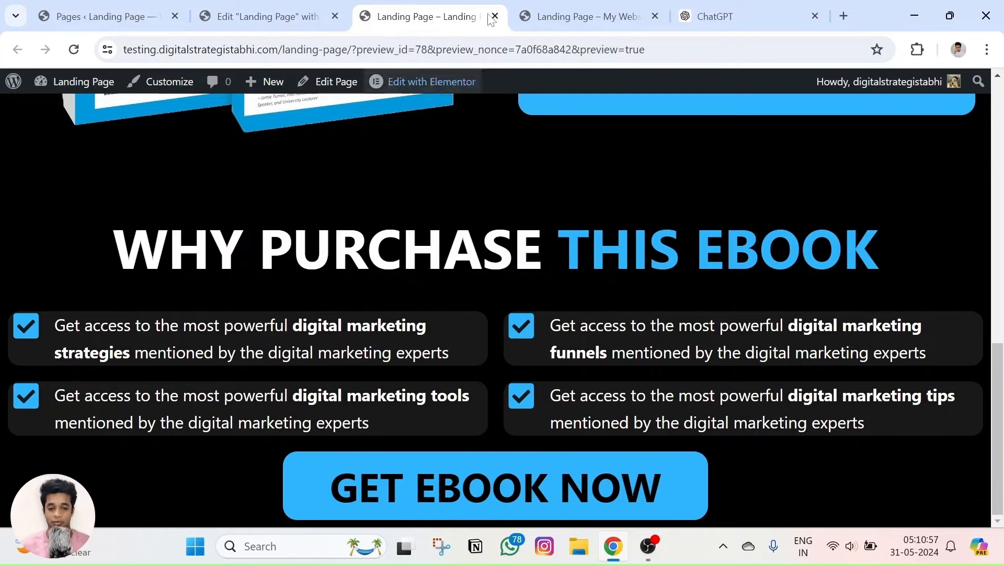
key(ctrl+Tab)
scroll(502, 214, down, 3)
scroll(481, 210, up, 5)
scroll(483, 210, up, 1)
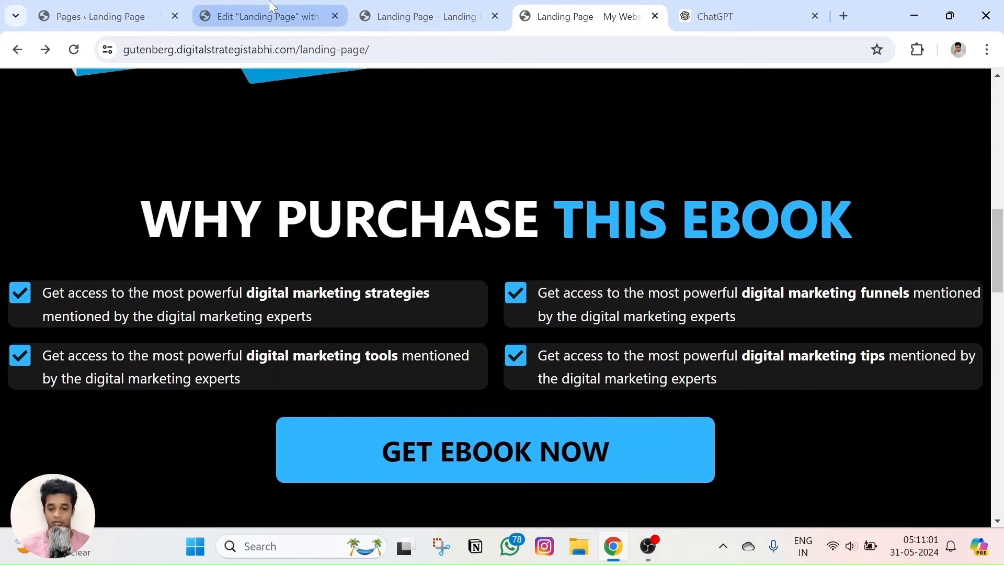
click(264, 17)
scroll(619, 362, down, 2)
click(456, 356)
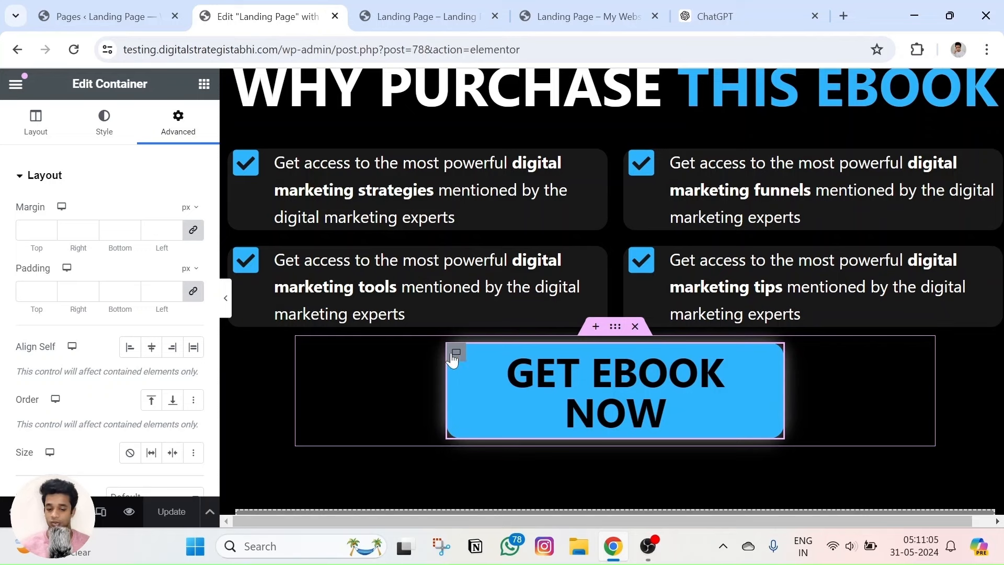
Unlink the button container's margins, set Top to 17 px, and preview the spacing.
click(615, 329)
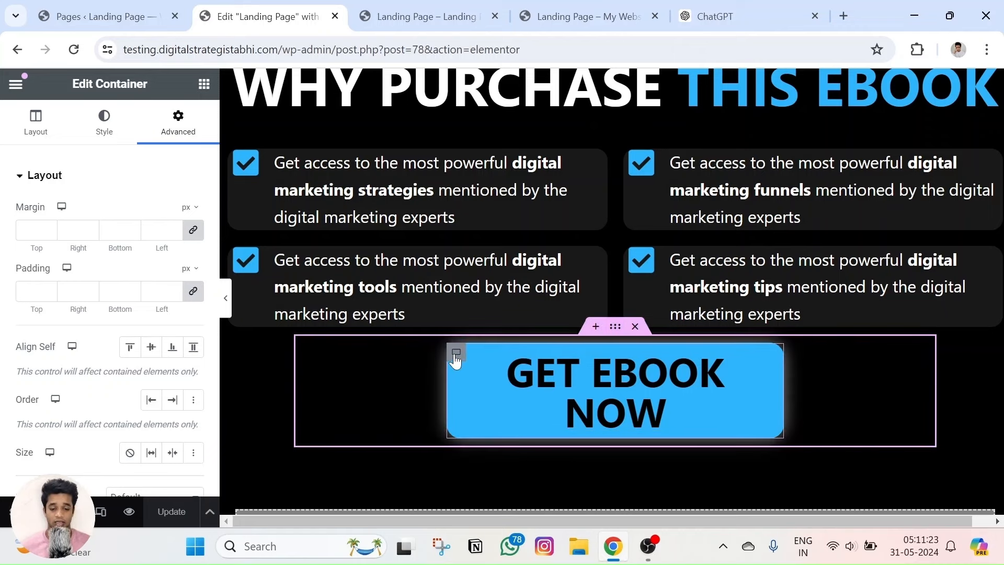
click(456, 360)
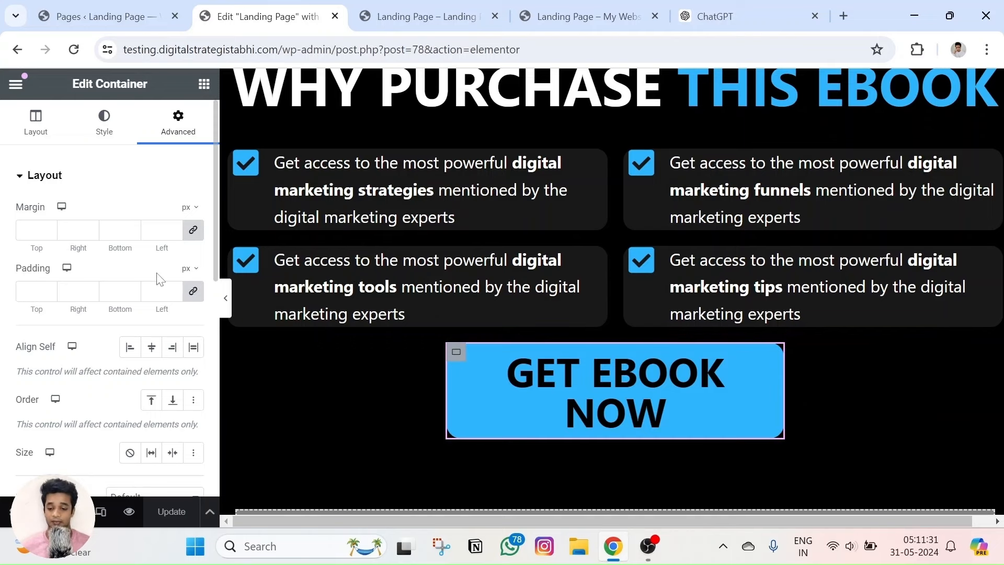
click(193, 229)
drag(48, 229, 48, 228)
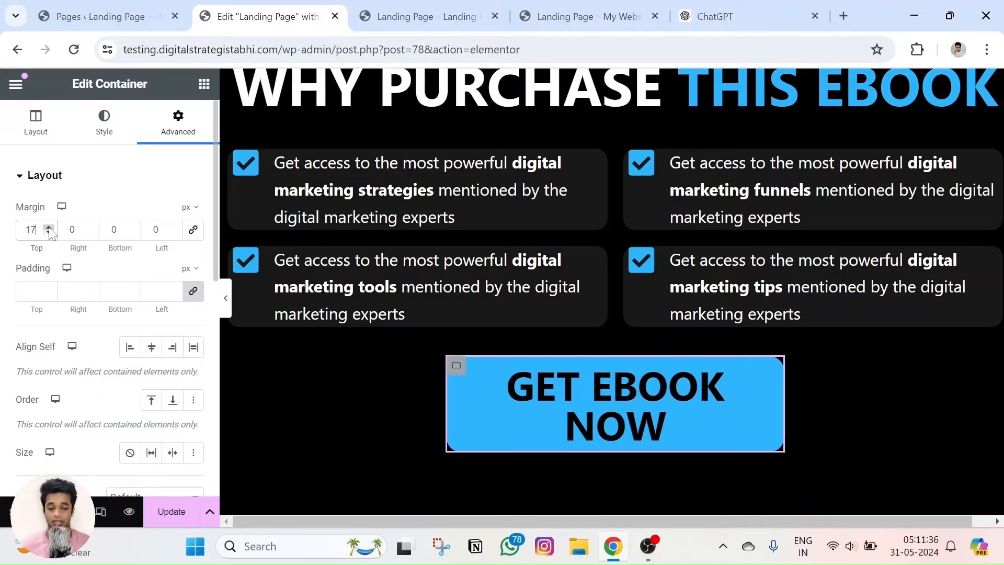
click(129, 511)
scroll(406, 268, down, 15)
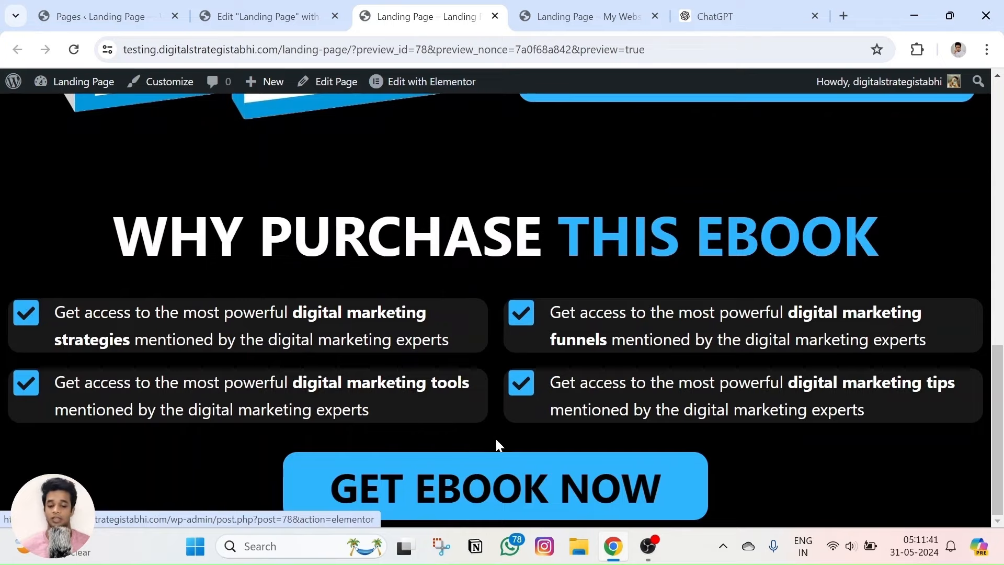
key(ctrl+shift+Tab)
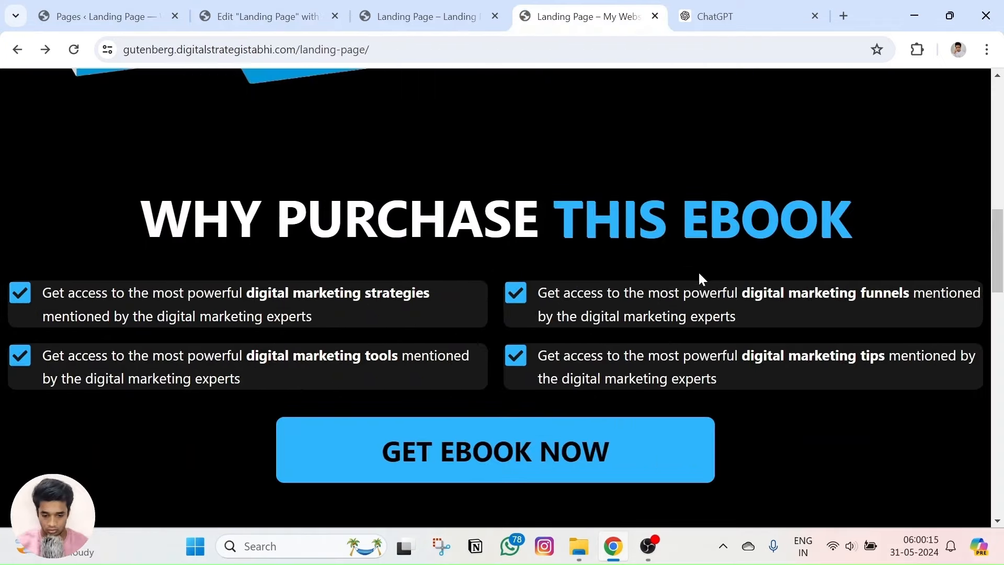
scroll(580, 212, down, 6)
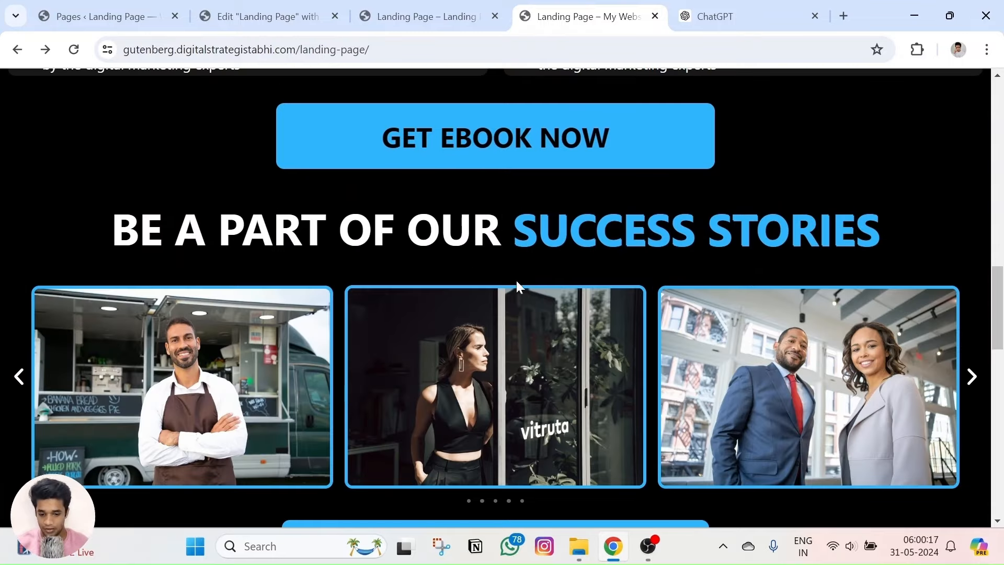
click(259, 17)
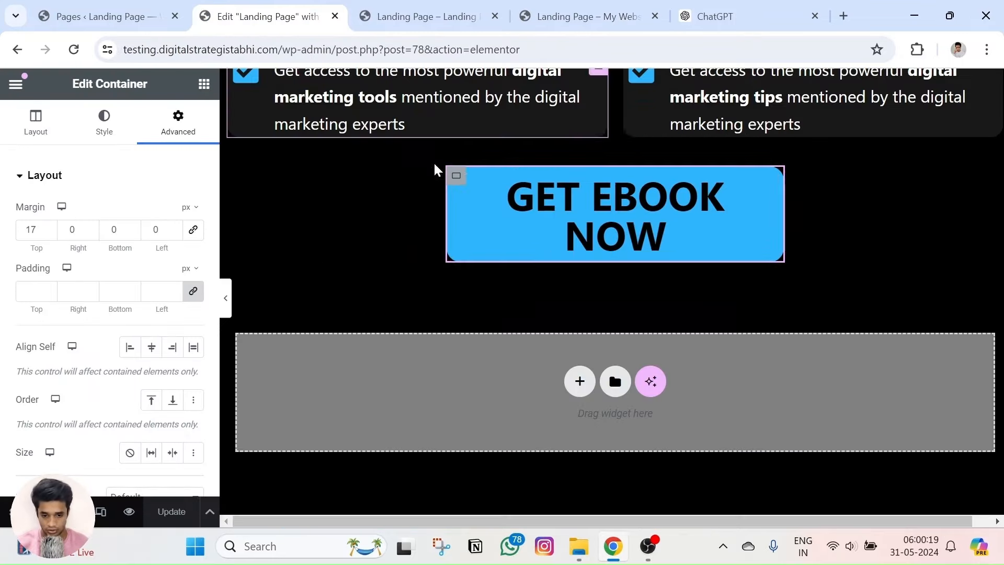
Add a full-width Flexbox single-column container below the GET EBOOK NOW button.
click(578, 385)
click(563, 437)
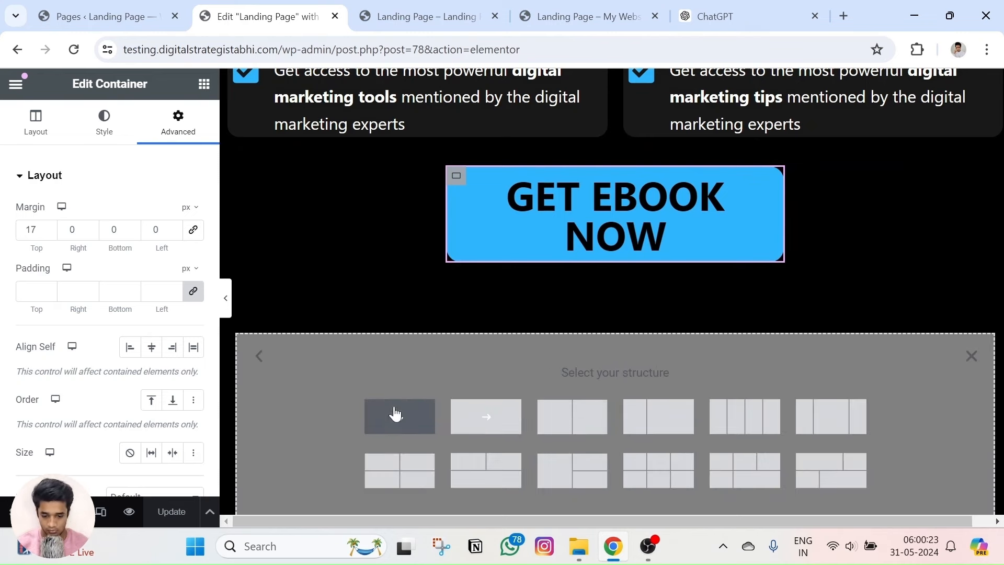
click(399, 416)
click(131, 252)
click(131, 287)
Drop a centred Heading widget into the new section and check it against the reference page.
click(204, 83)
drag(81, 307, 137, 460)
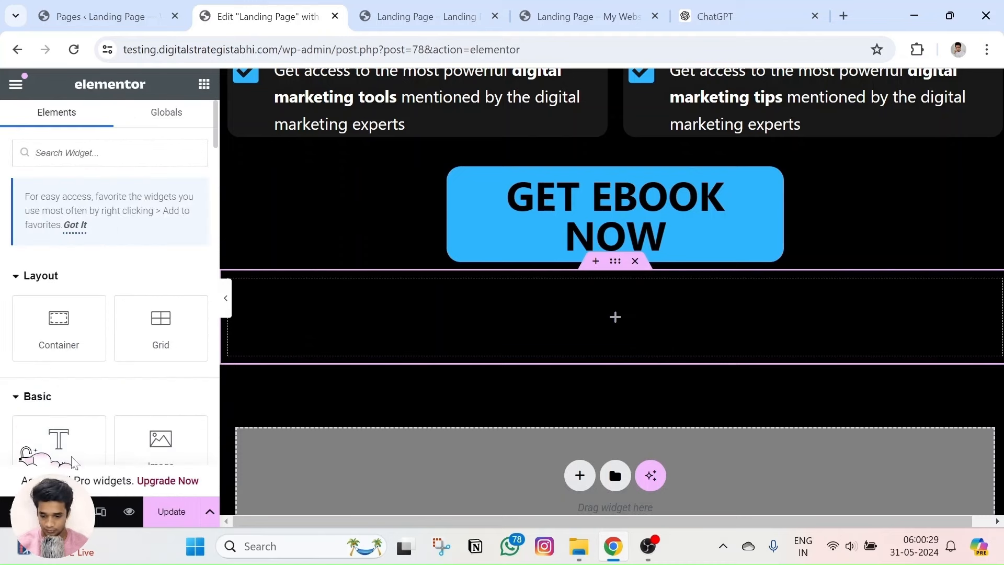
scroll(73, 460, down, 2)
drag(58, 293, 676, 331)
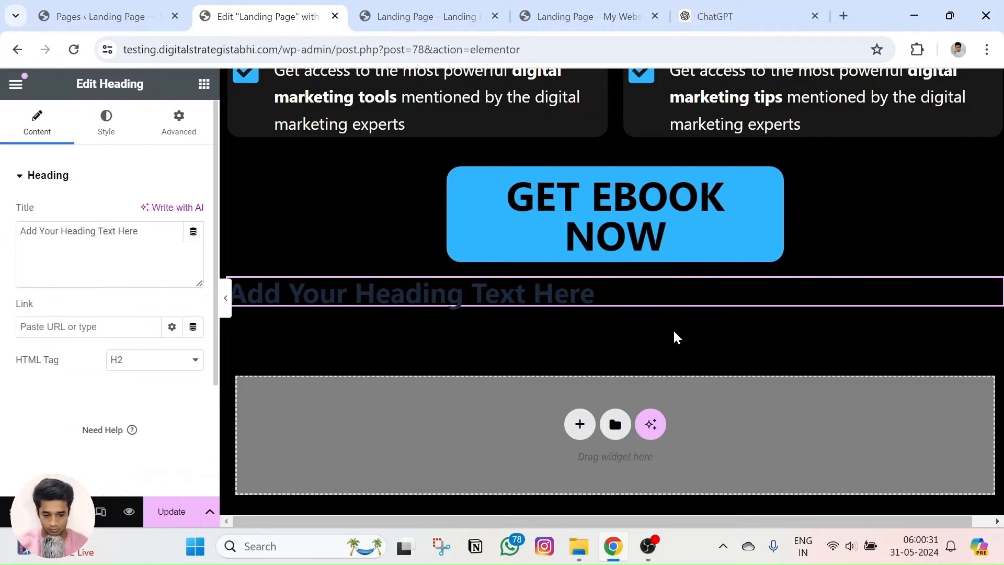
click(106, 123)
click(151, 213)
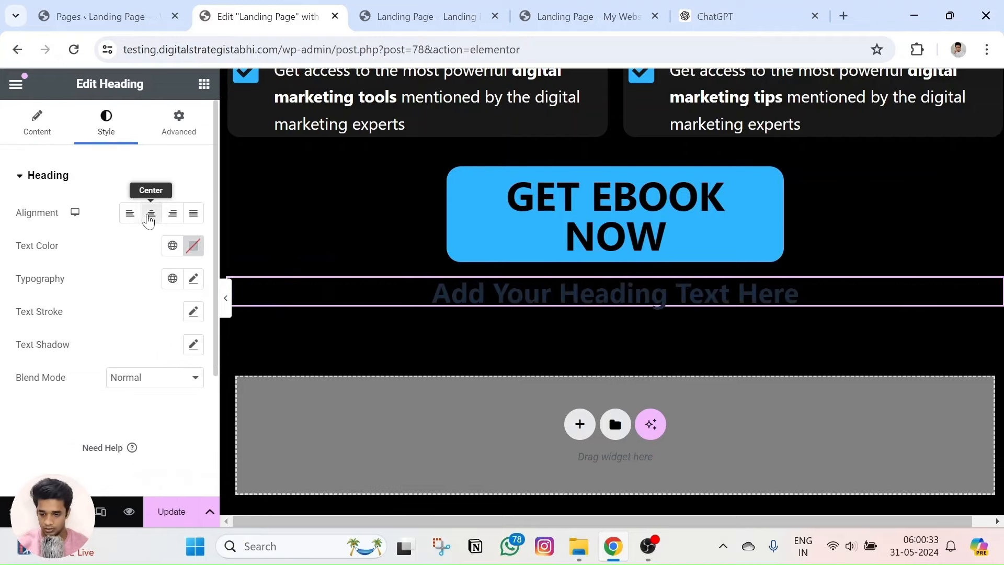
click(38, 124)
click(585, 16)
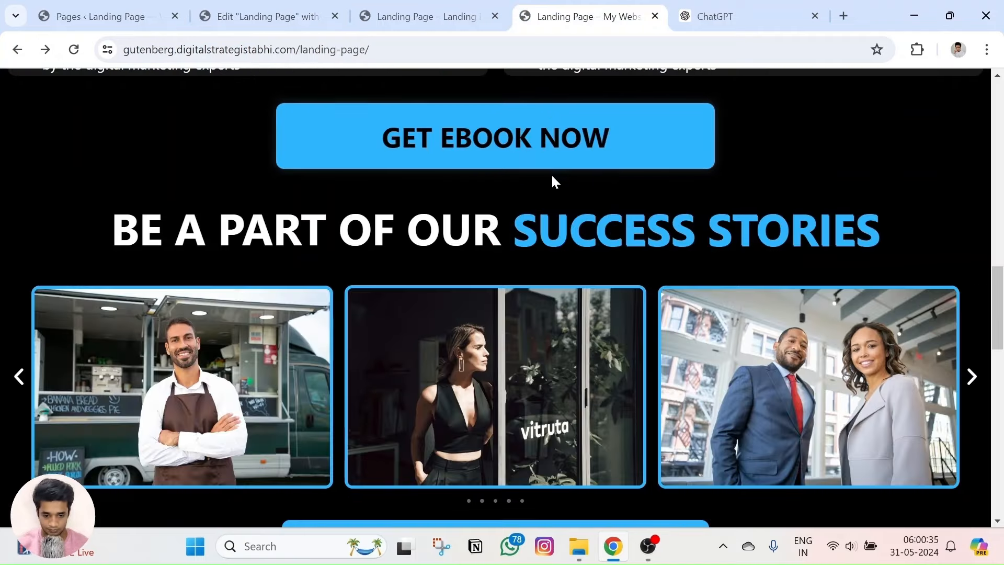
click(246, 6)
scroll(568, 250, up, 5)
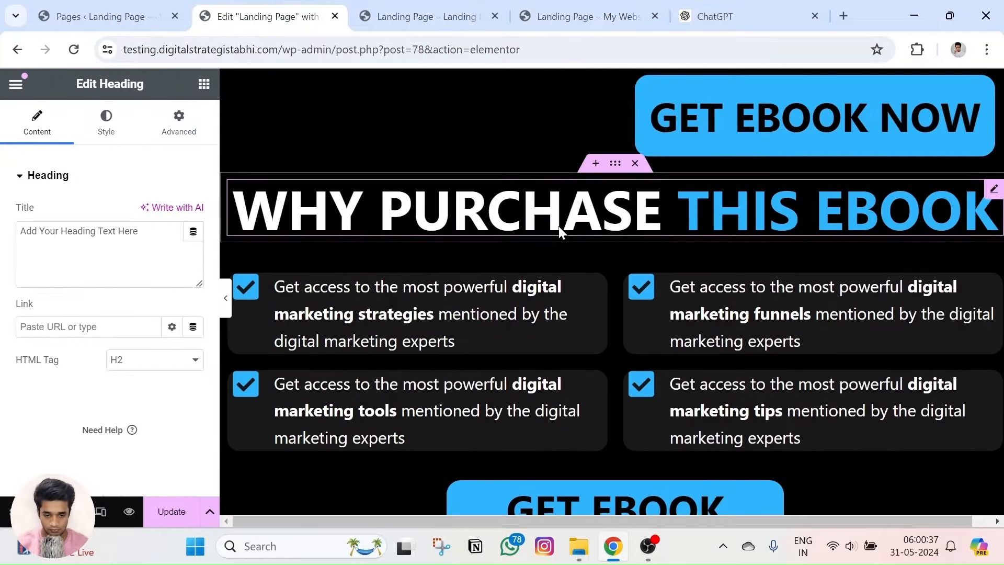
scroll(542, 350, down, 6)
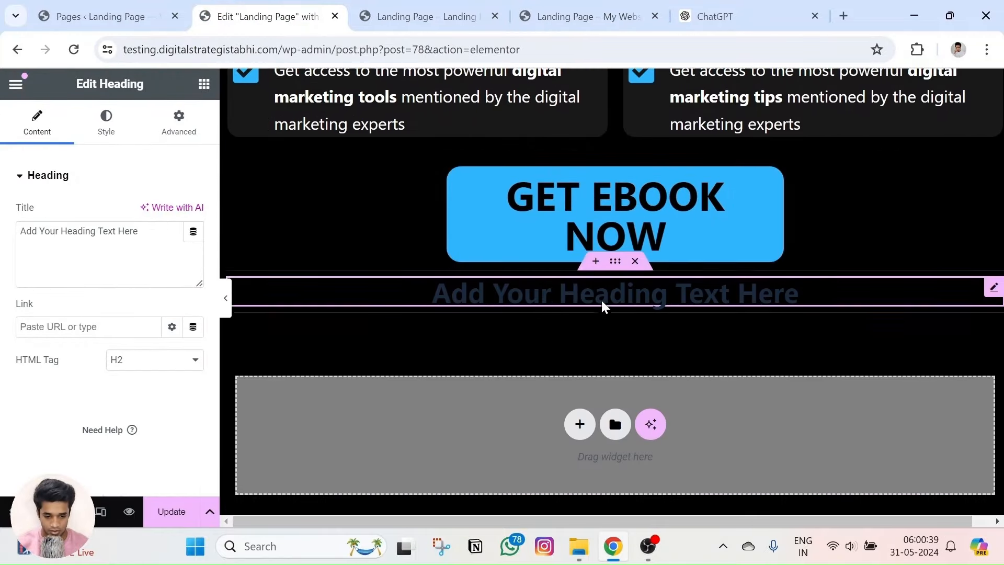
Delete the empty heading and paste a copy of the WHY PURCHASE THIS EBOOK heading into the section.
right_click(620, 290)
click(666, 515)
scroll(578, 345, up, 5)
scroll(567, 173, up, 3)
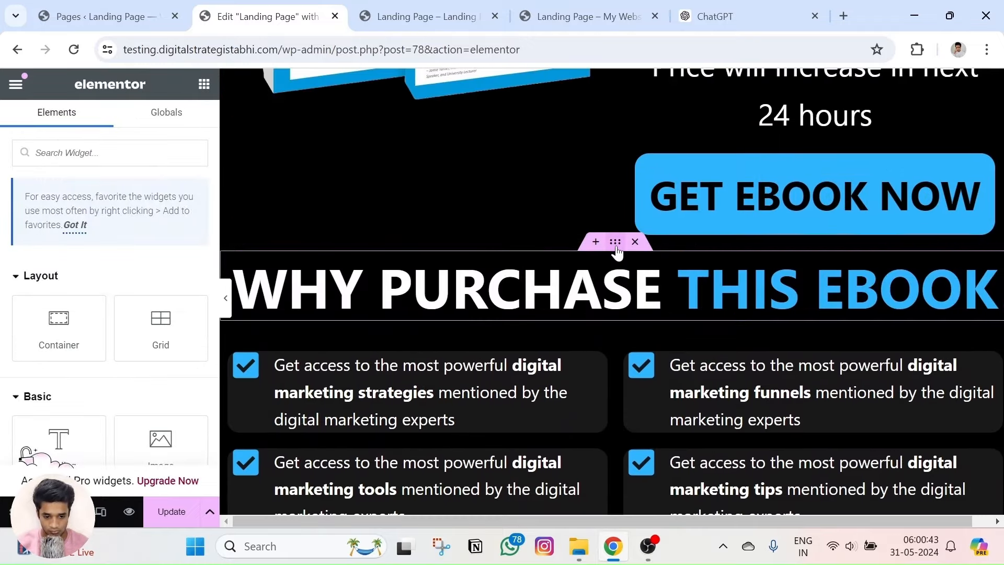
right_click(627, 261)
click(651, 203)
scroll(587, 321, down, 7)
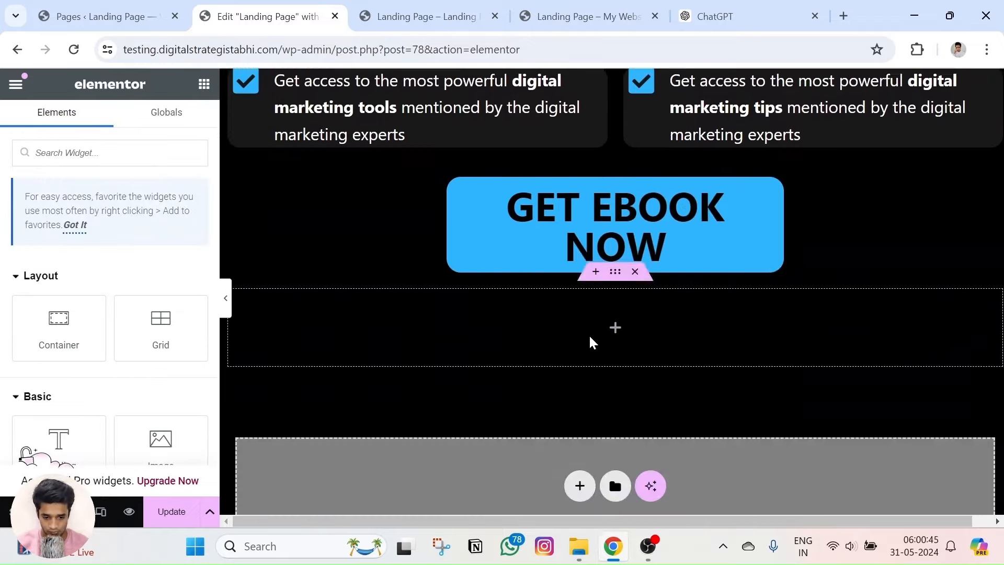
right_click(616, 329)
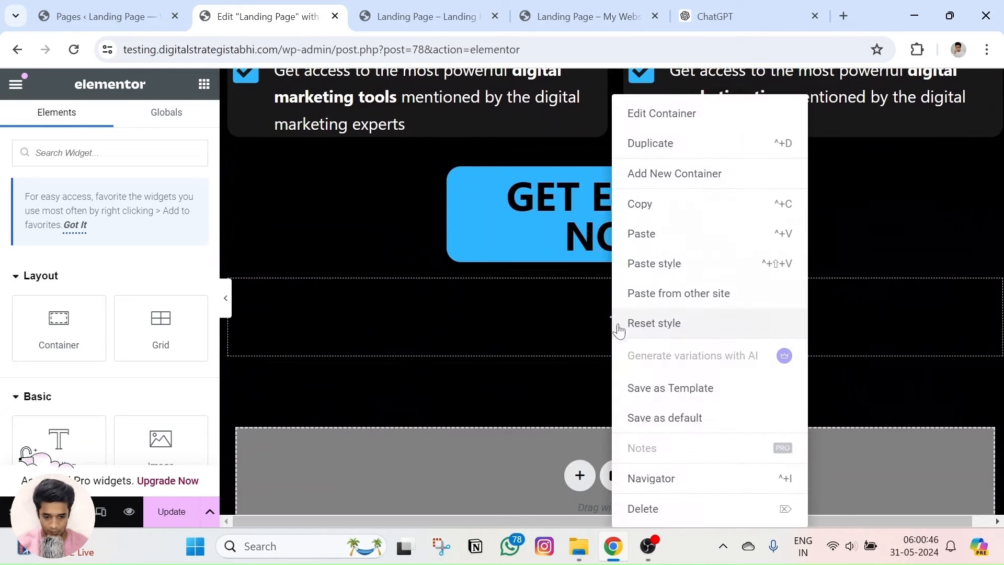
click(652, 241)
click(540, 7)
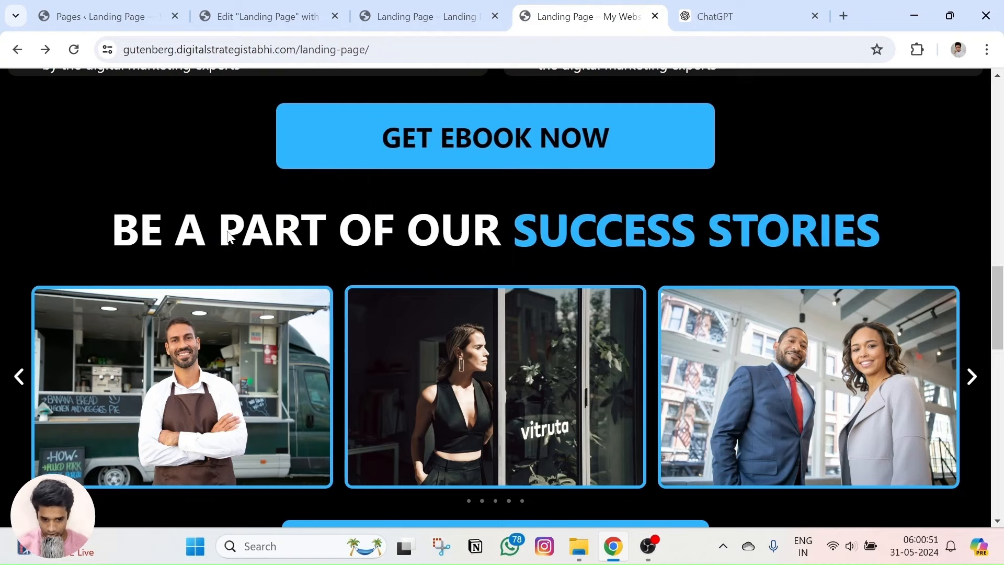
Copy 'BE A PART OF OUR' from the reference page into the heading in place of WHY PURCHASE.
triple_click(265, 239)
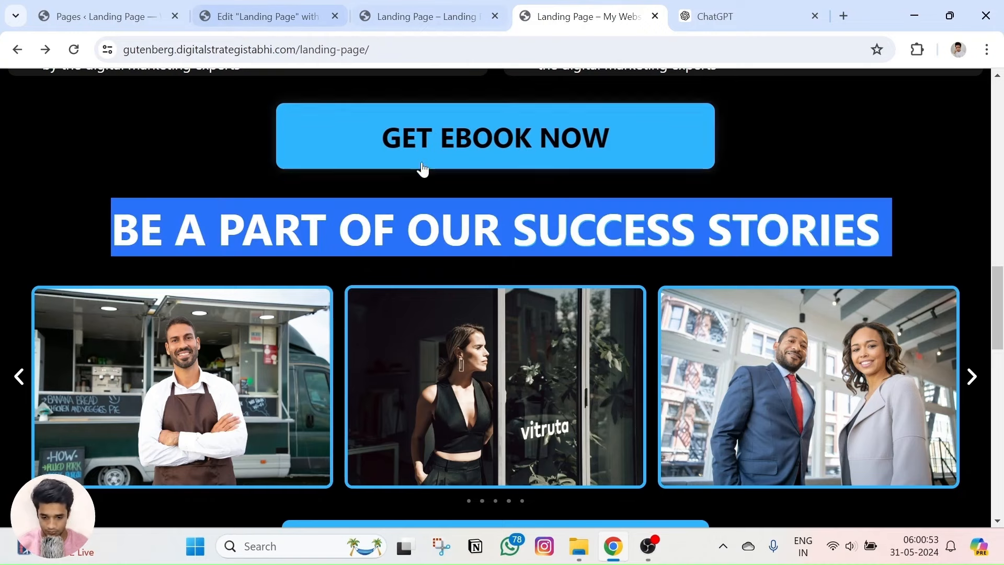
click(408, 221)
drag(115, 230, 501, 231)
click(285, 7)
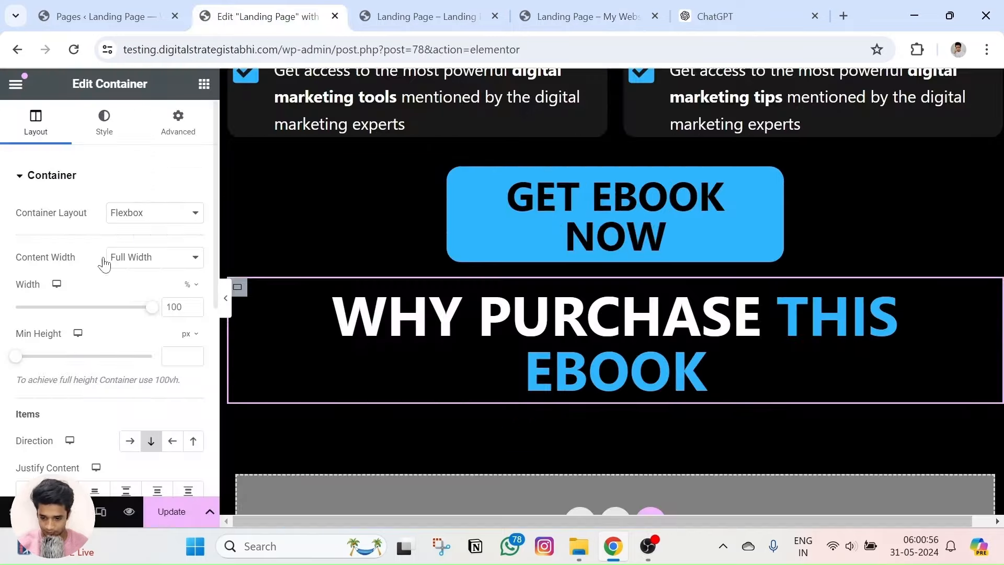
click(381, 319)
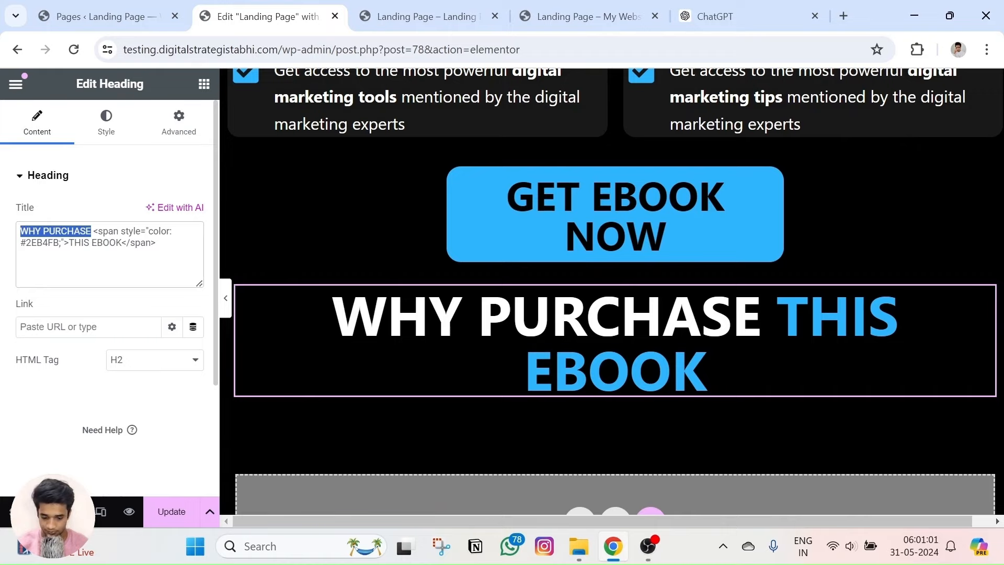
key(ctrl+v)
Replace THIS EBOOK with the copied 'SUCCESS STORIES' text and preview the page.
click(581, 16)
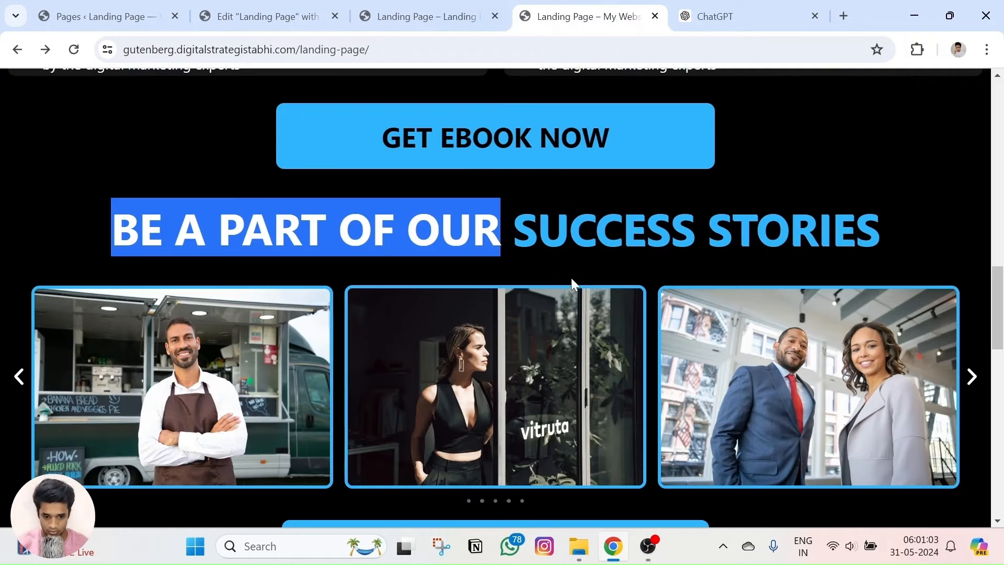
click(535, 244)
drag(531, 224, 879, 230)
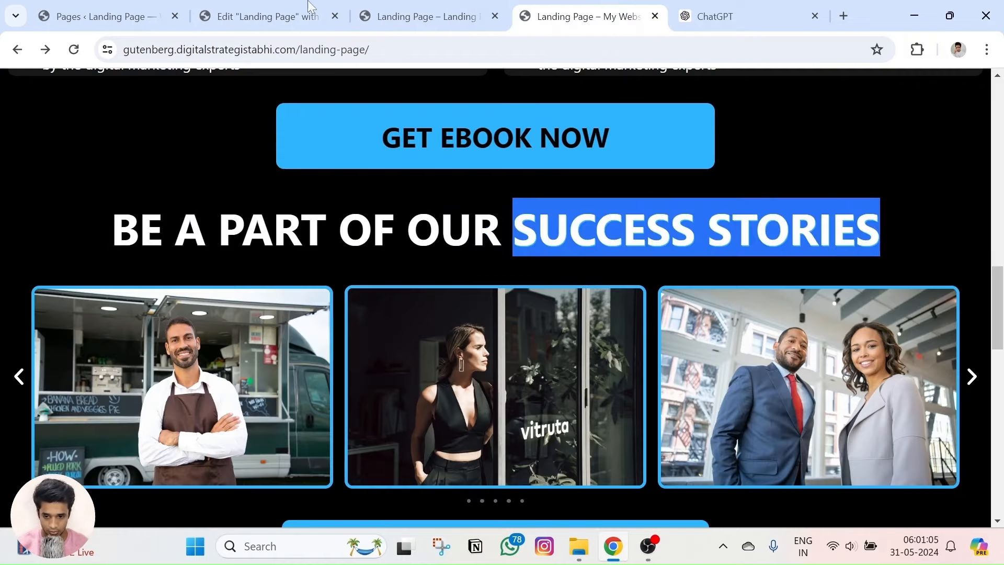
click(261, 15)
key(Down)
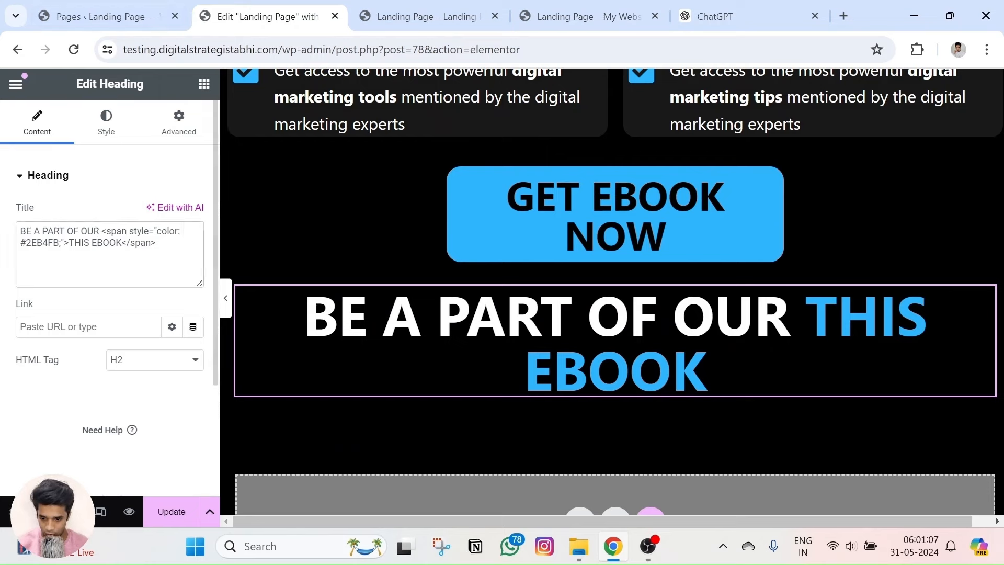
key(ctrl+v)
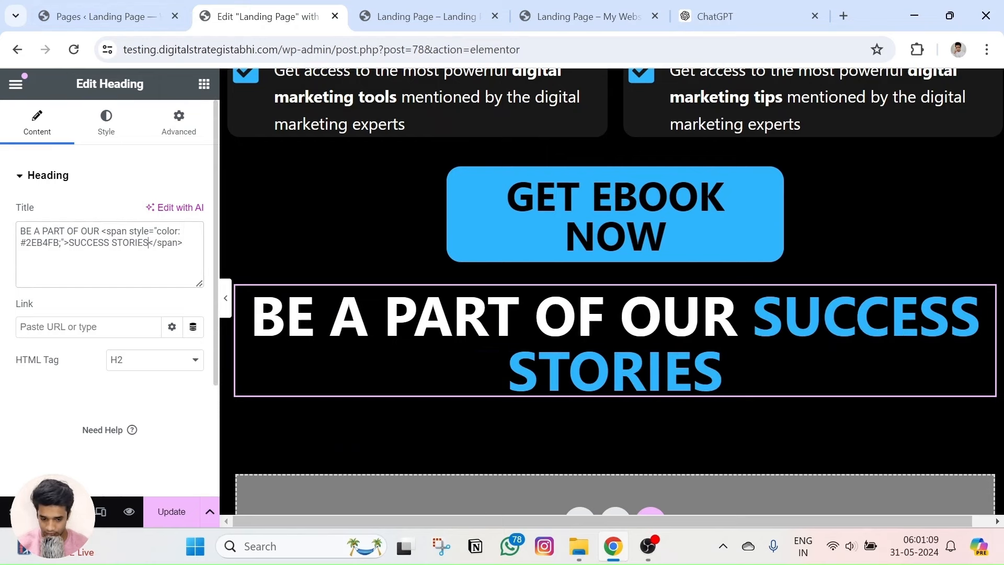
click(128, 511)
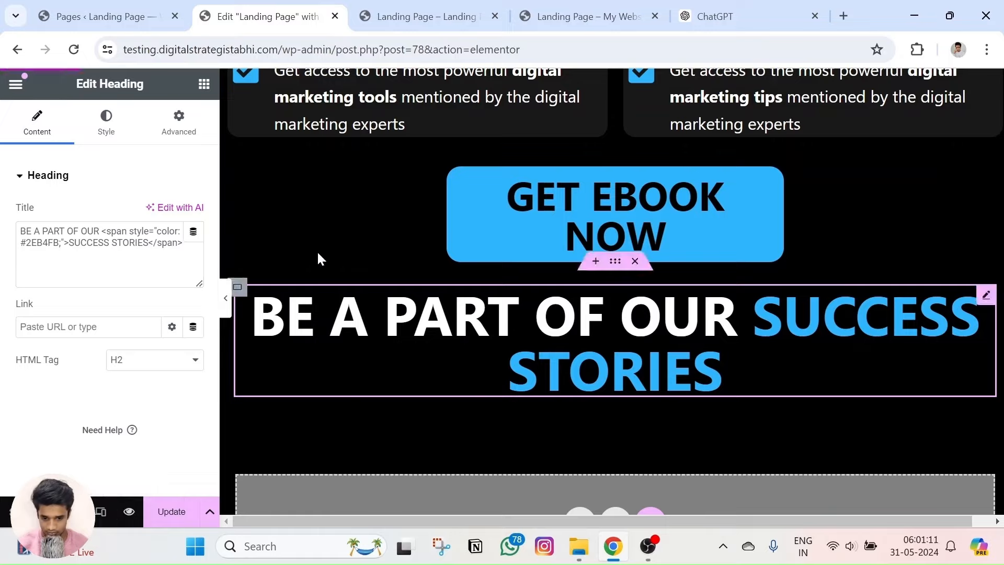
scroll(462, 240, down, 15)
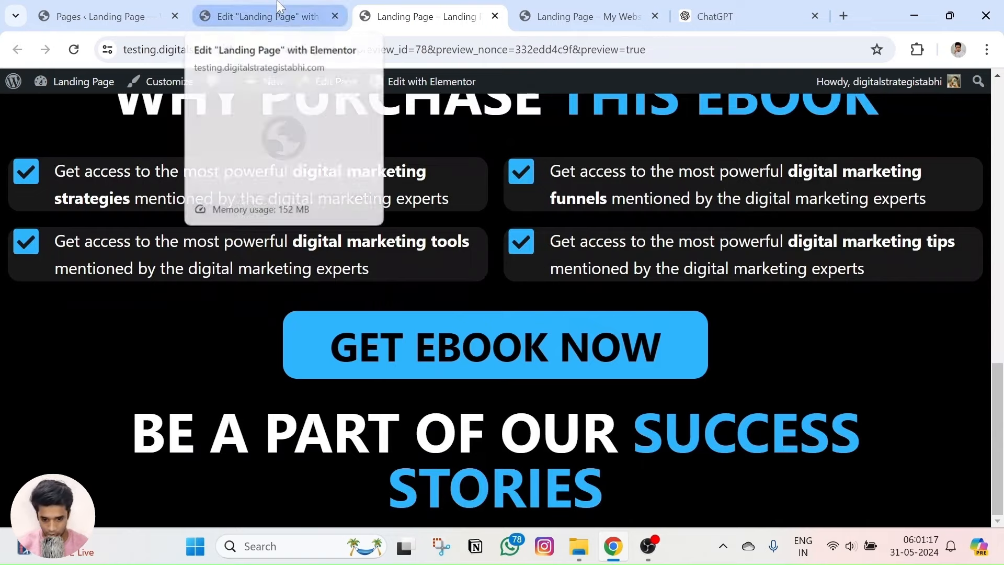
Lower the heading's typography size a few steps from 70 and preview it.
click(262, 16)
click(105, 125)
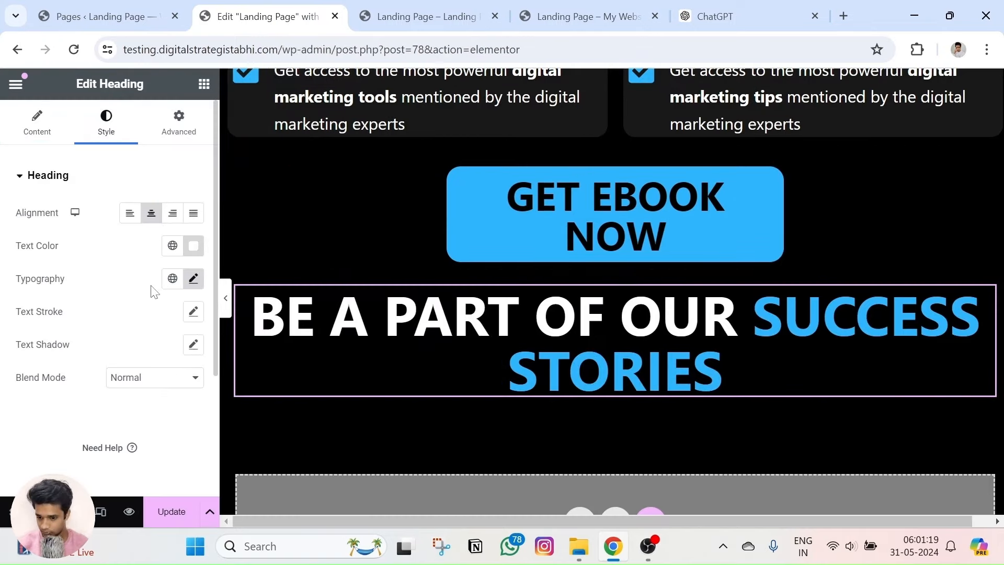
click(194, 278)
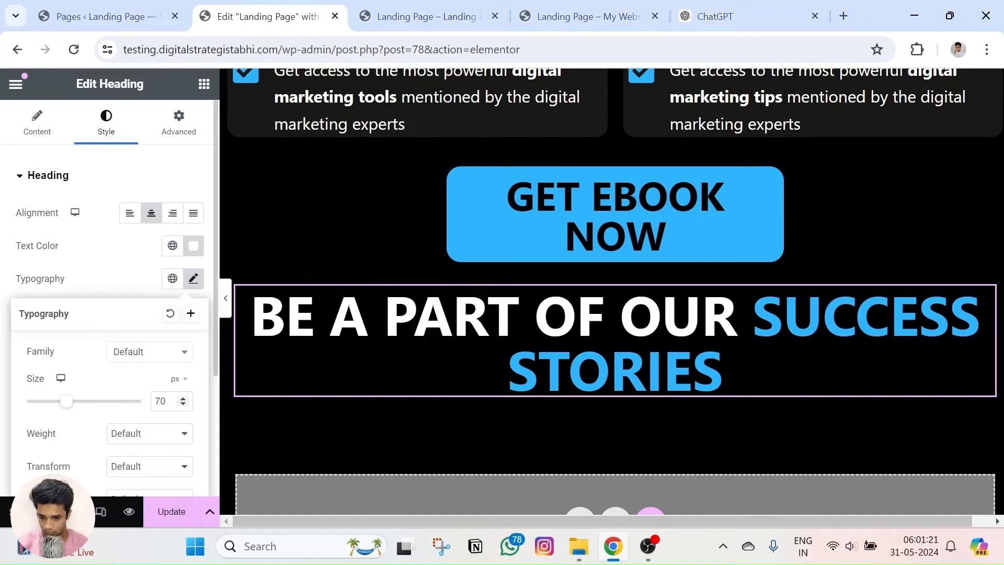
click(183, 403)
click(183, 404)
click(183, 403)
click(183, 404)
click(183, 403)
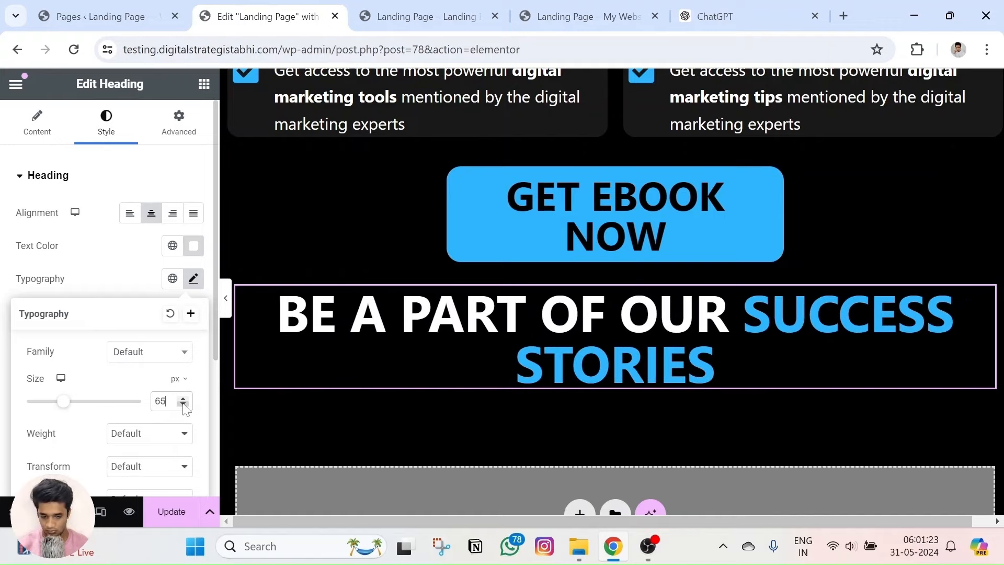
click(183, 404)
click(183, 404)
click(129, 512)
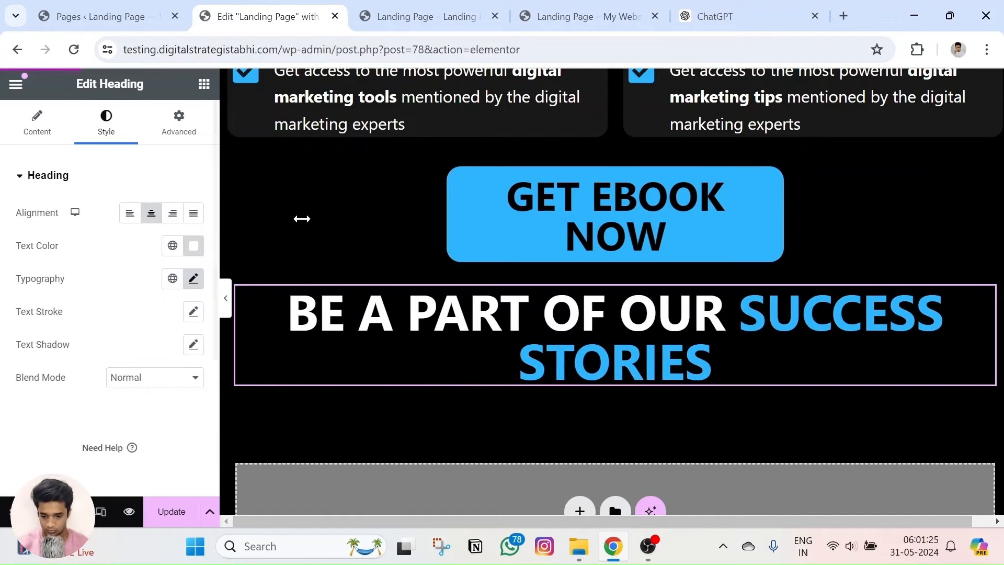
scroll(380, 324, down, 5)
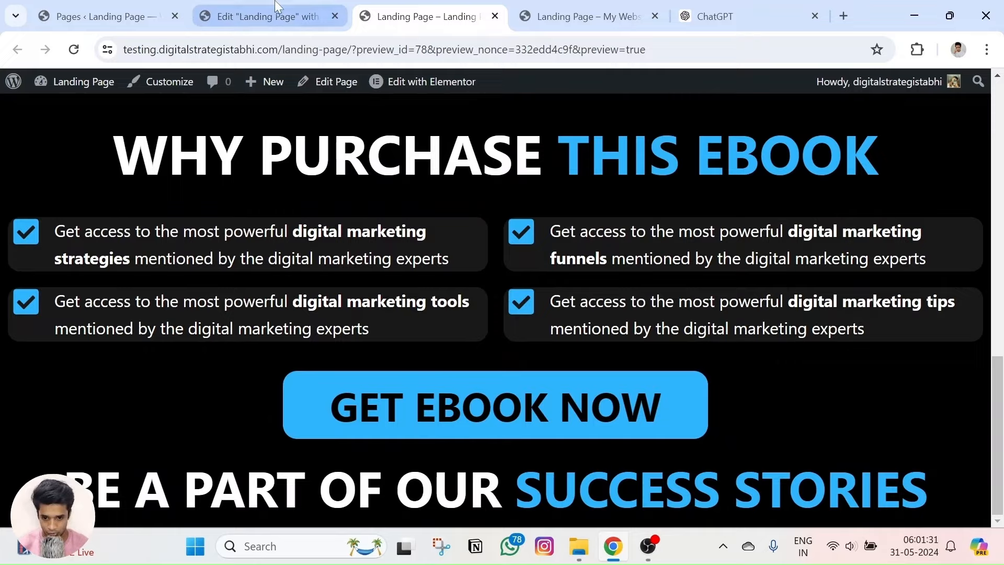
Give the heading's section a 22 px top margin and preview the spacing.
click(262, 16)
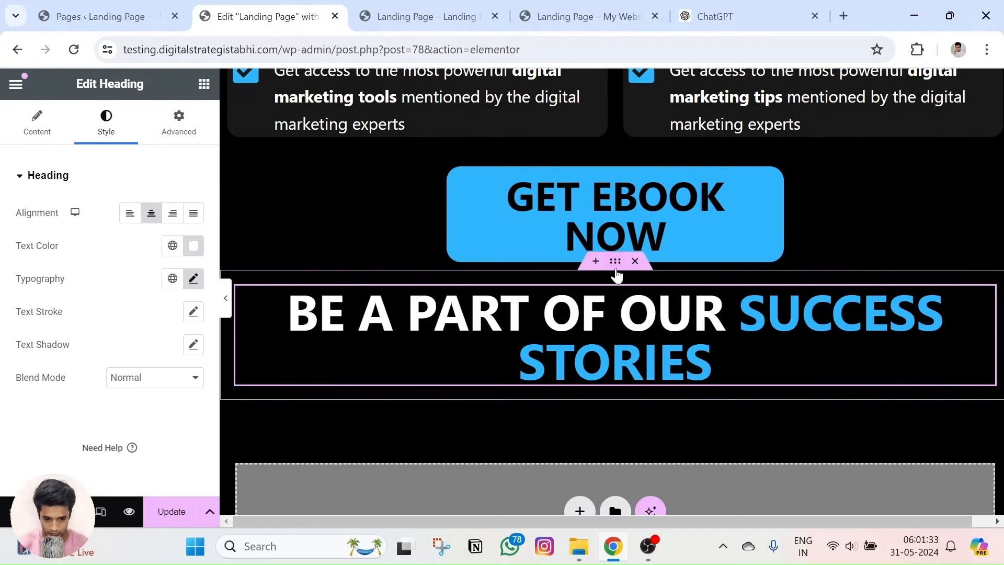
click(615, 261)
click(177, 120)
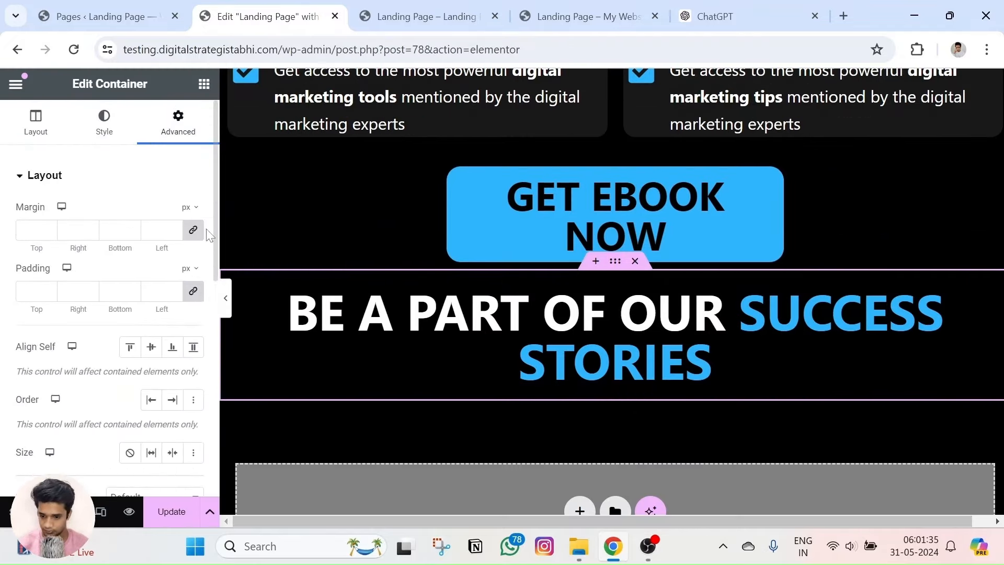
click(46, 227)
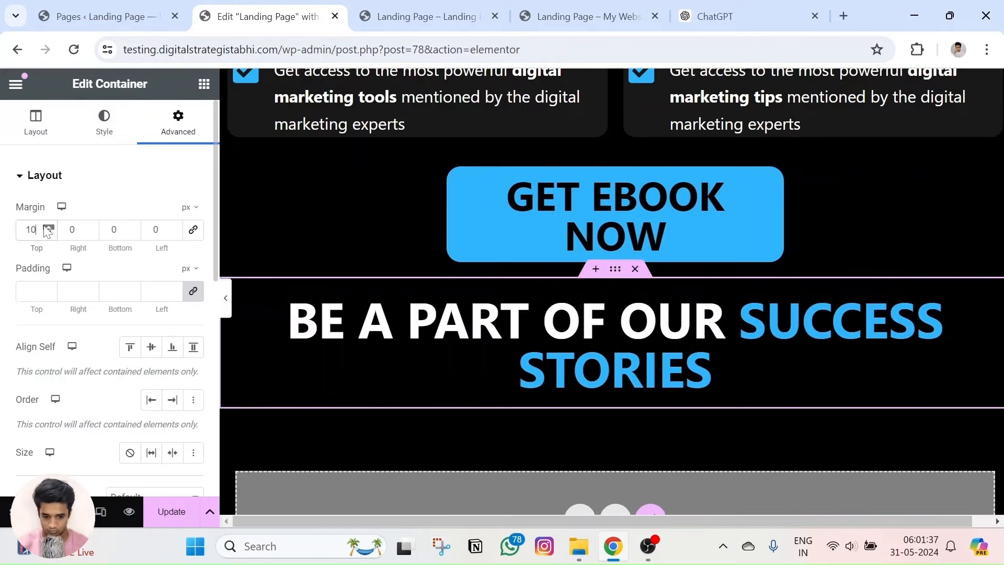
click(45, 227)
click(128, 511)
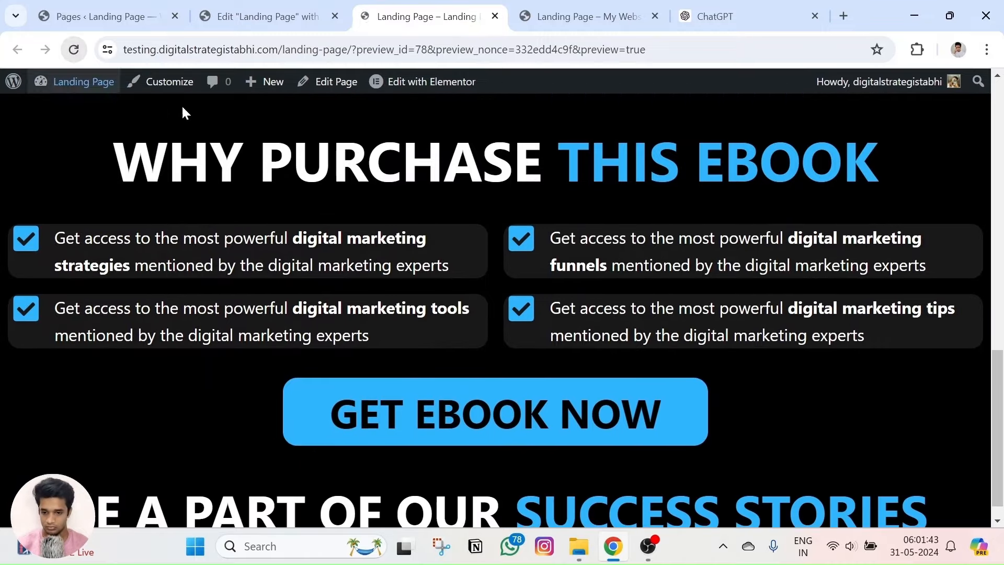
scroll(404, 300, down, 1)
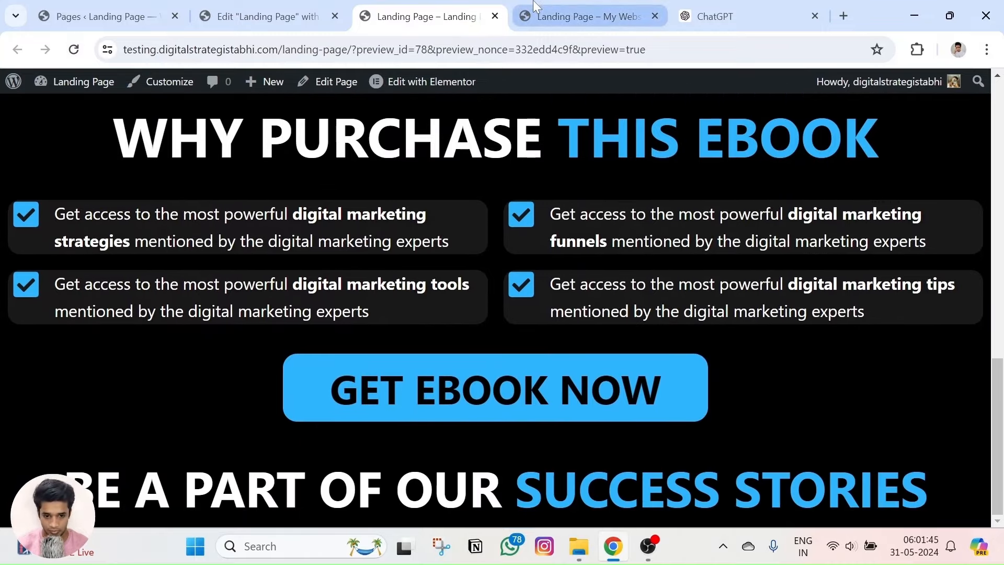
click(521, 24)
scroll(548, 244, down, 3)
scroll(277, 299, up, 3)
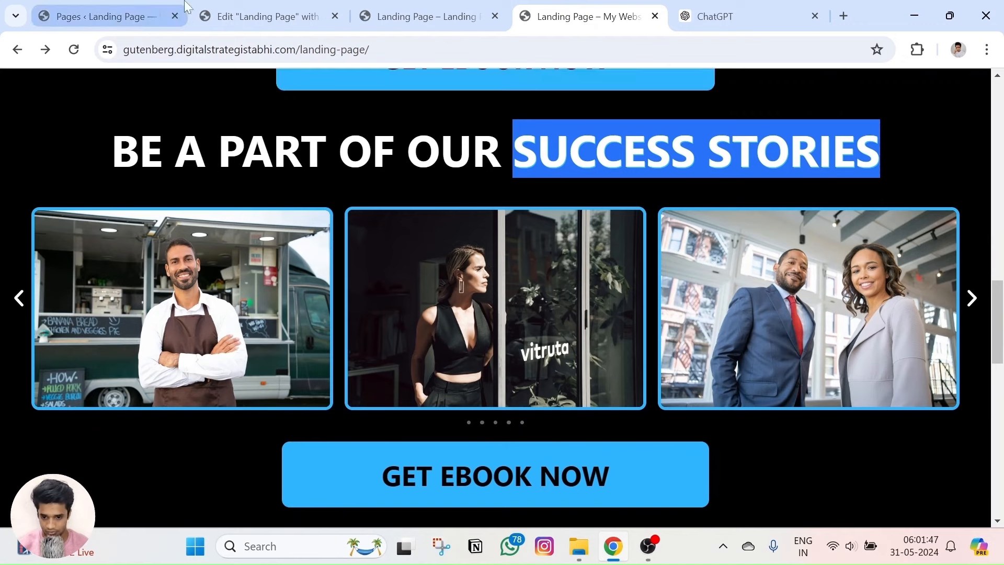
click(251, 17)
scroll(658, 344, down, 2)
click(601, 198)
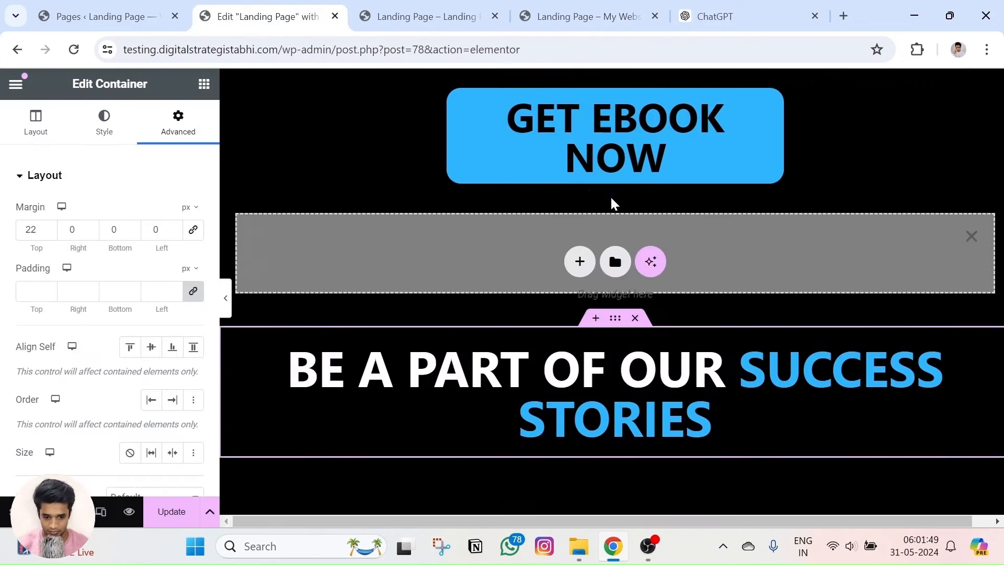
click(969, 242)
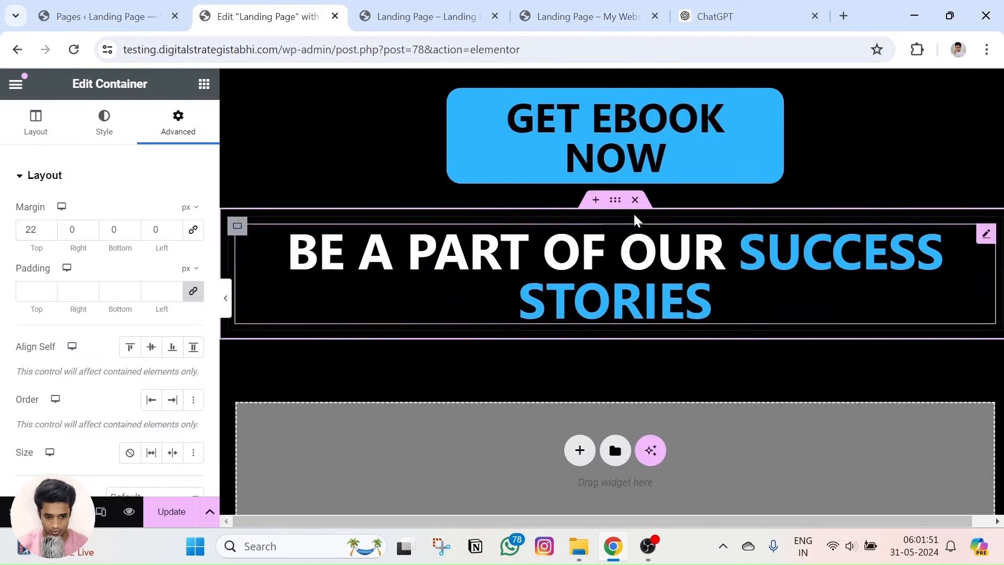
Search the widgets for 'slide' and place an Image Carousel under the Success Stories heading.
click(204, 84)
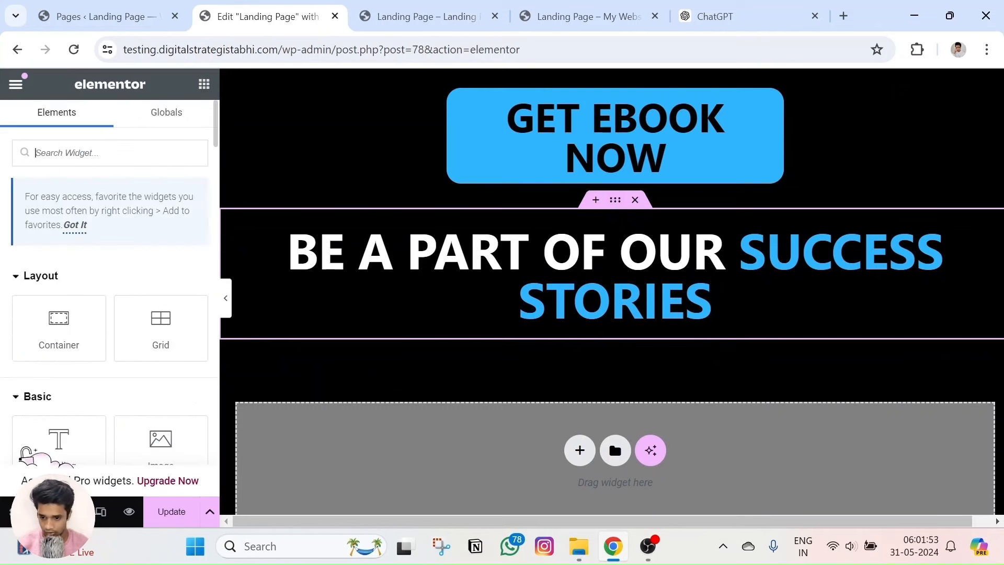
scroll(97, 314, down, 3)
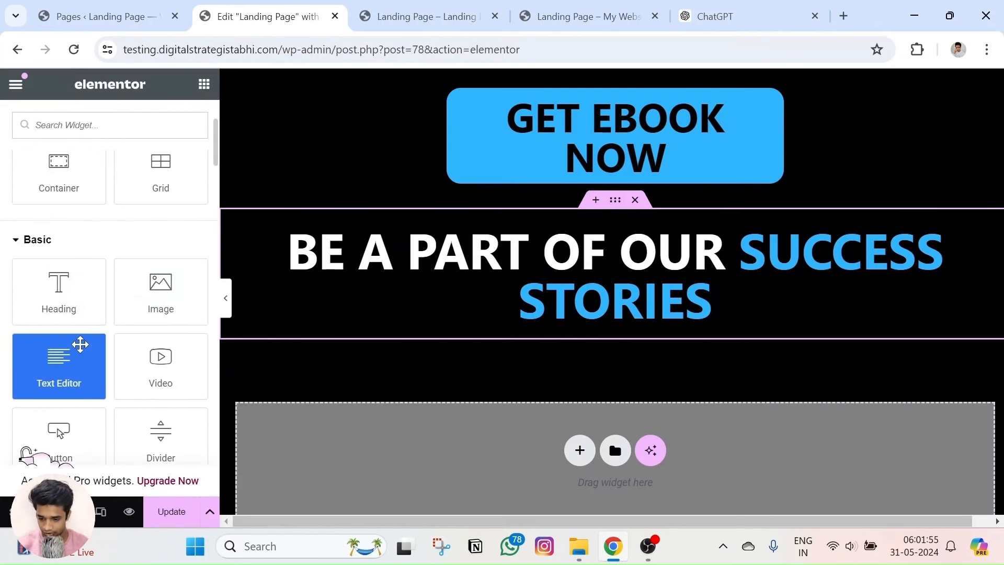
scroll(79, 342, down, 3)
scroll(91, 367, down, 5)
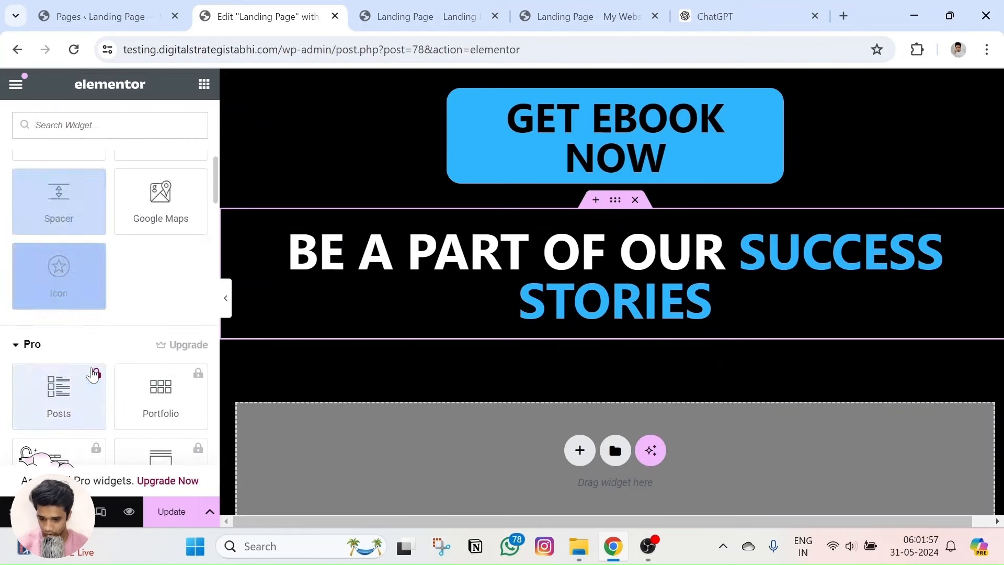
scroll(91, 365, up, 3)
scroll(91, 364, up, 8)
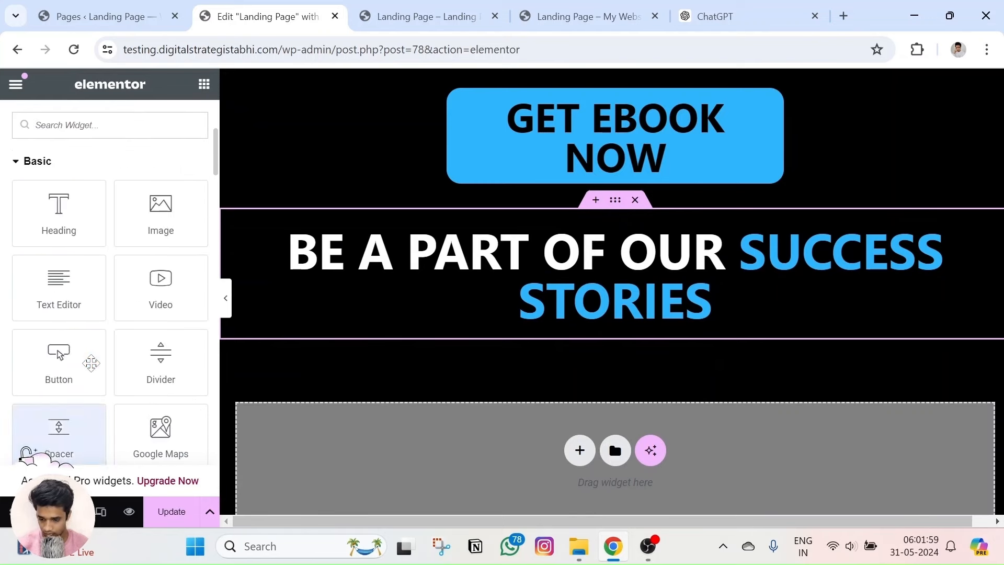
text(slide)
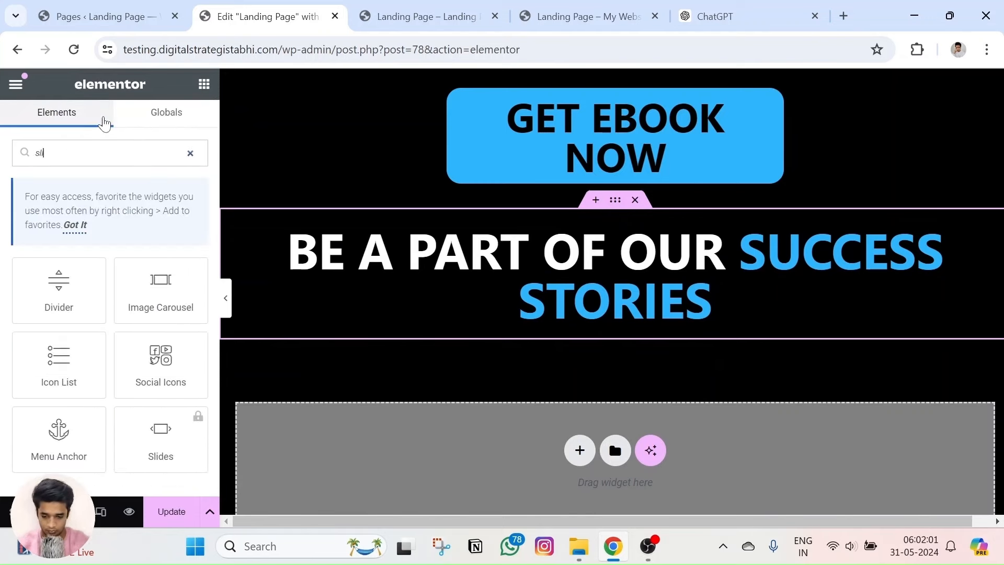
drag(63, 287, 612, 320)
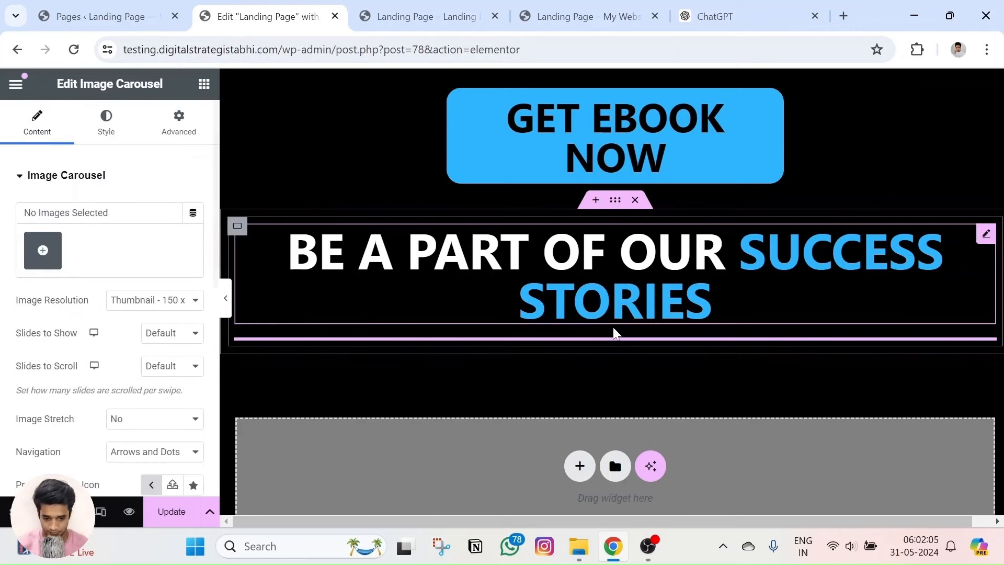
Upload the pexels photos from Downloads, from pexels-furkanfdemir-6140134 through the rdne photo.
click(42, 250)
click(225, 148)
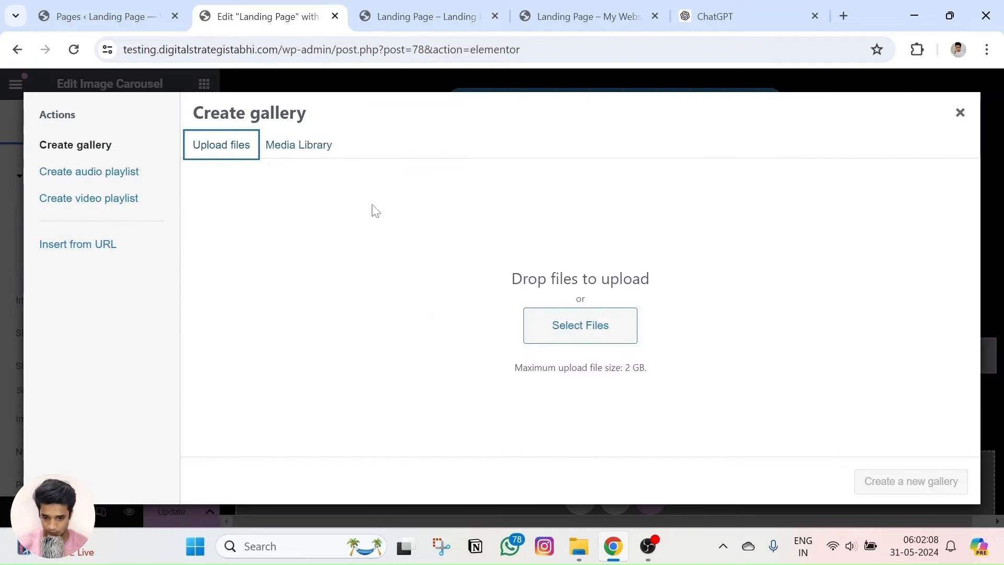
click(582, 337)
scroll(204, 242, down, 15)
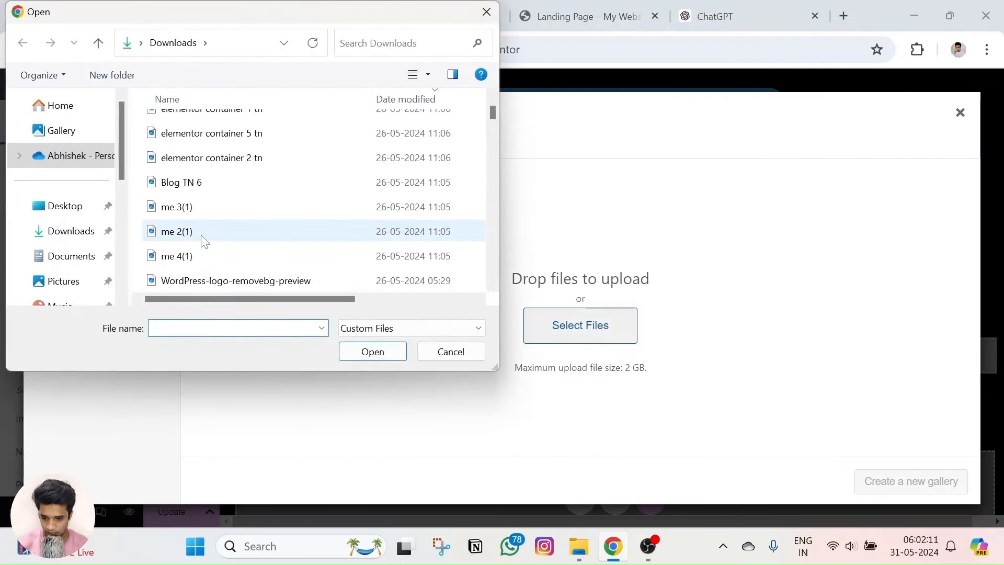
scroll(204, 242, down, 10)
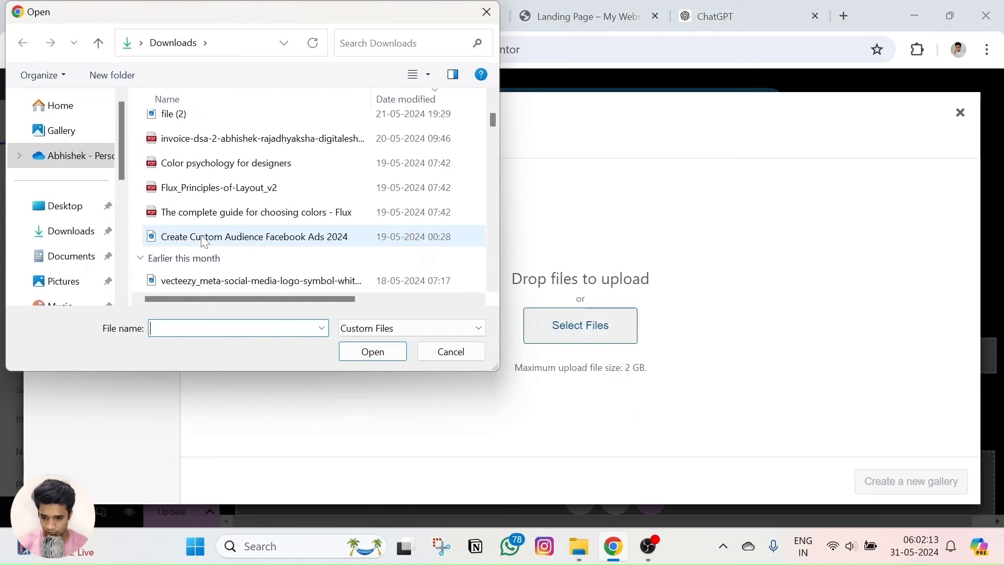
scroll(219, 196, up, 1)
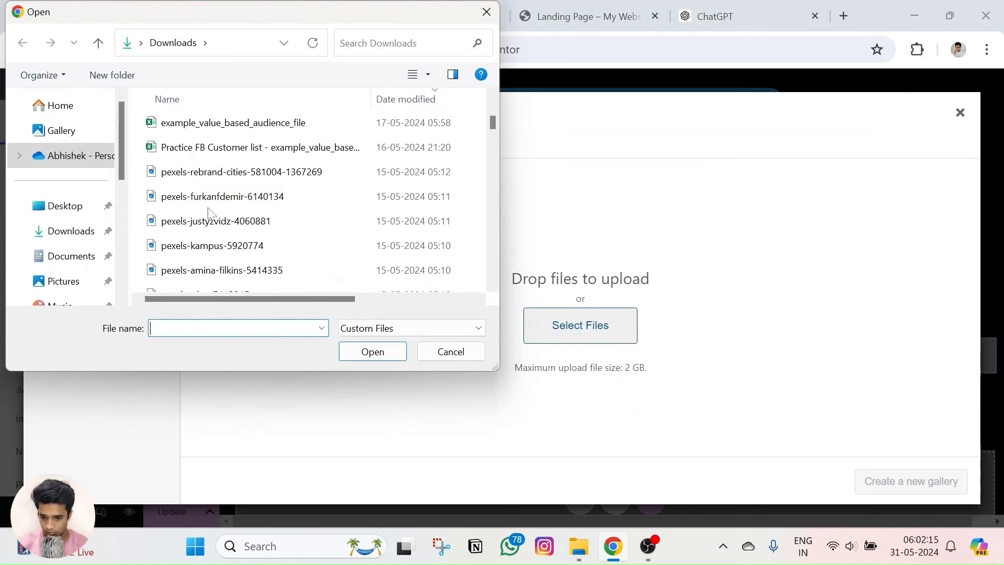
drag(212, 171, 207, 272)
click(209, 269)
scroll(215, 235, down, 1)
scroll(217, 236, down, 1)
drag(219, 206, 224, 212)
scroll(219, 204, up, 1)
click(215, 172)
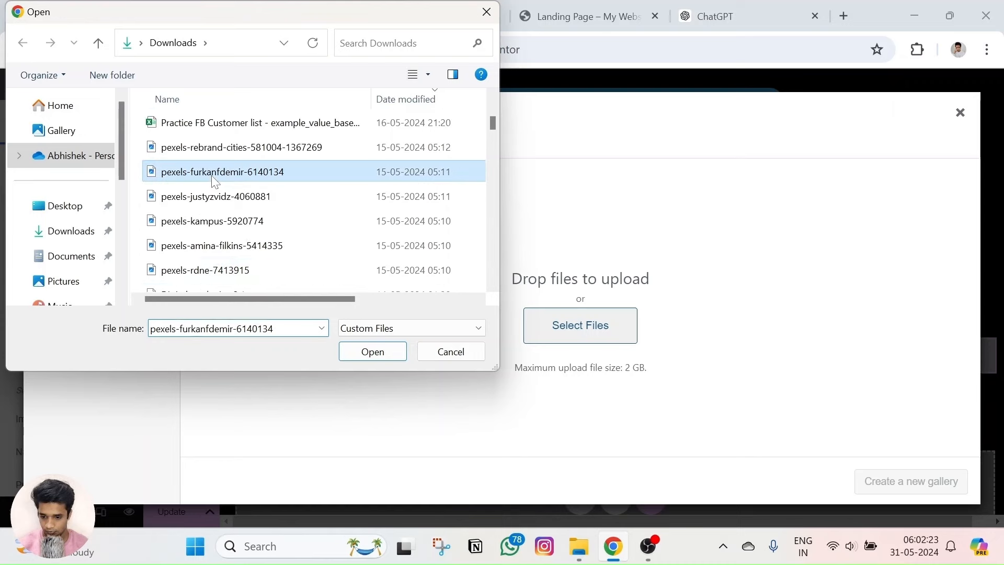
shift+click(214, 270)
click(384, 352)
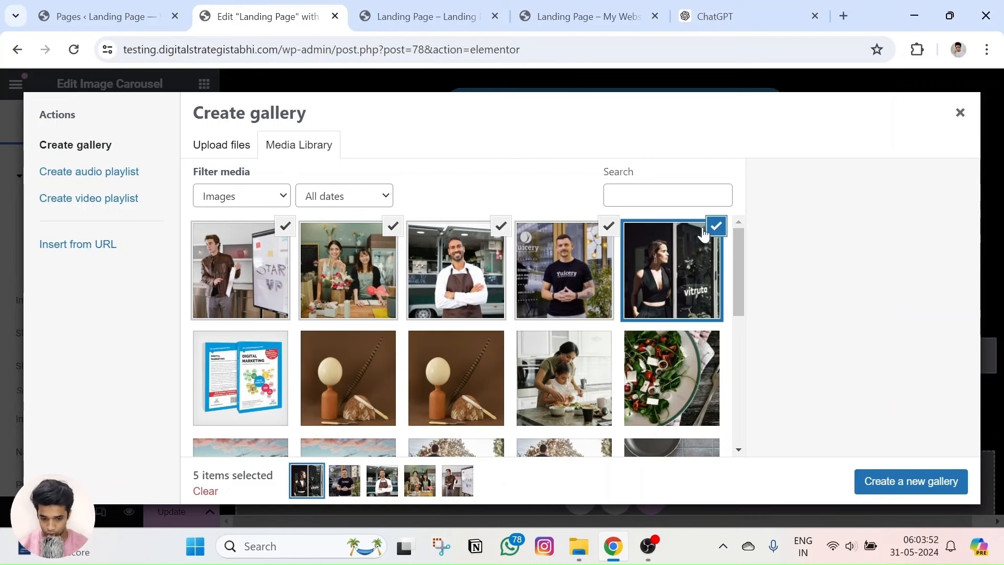
Insert a five-photo gallery, then remove the man in the black shirt and reinsert four.
click(913, 481)
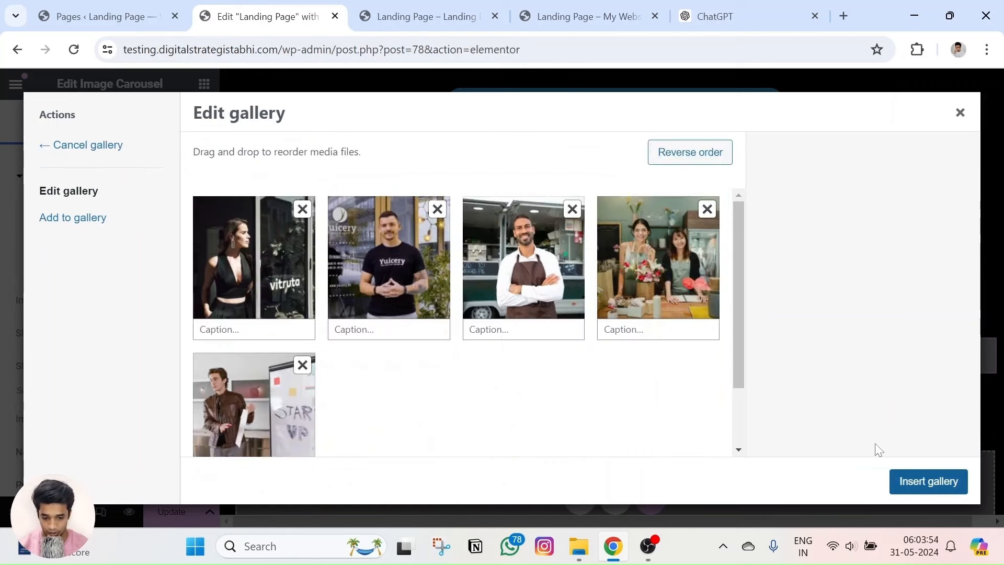
click(908, 482)
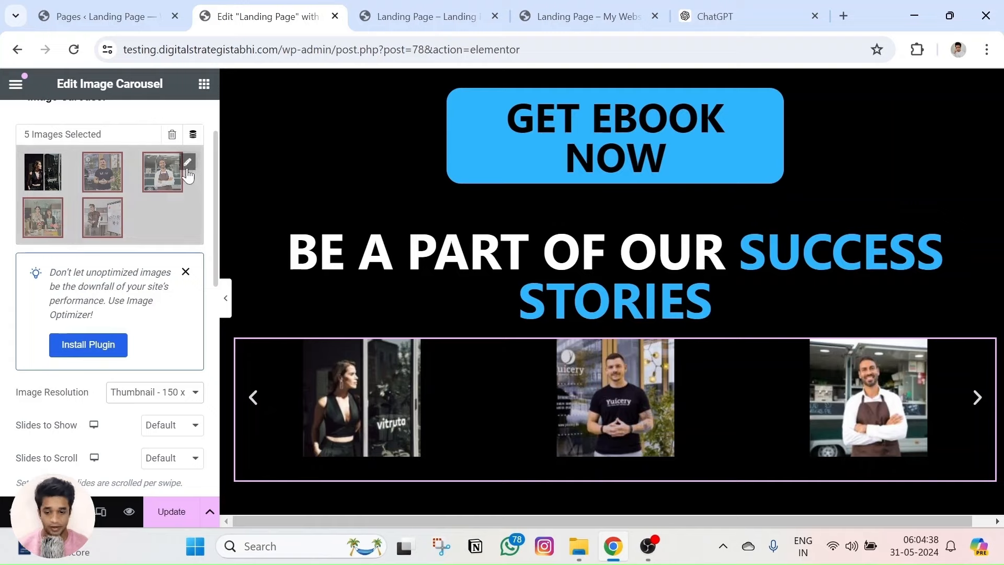
click(187, 166)
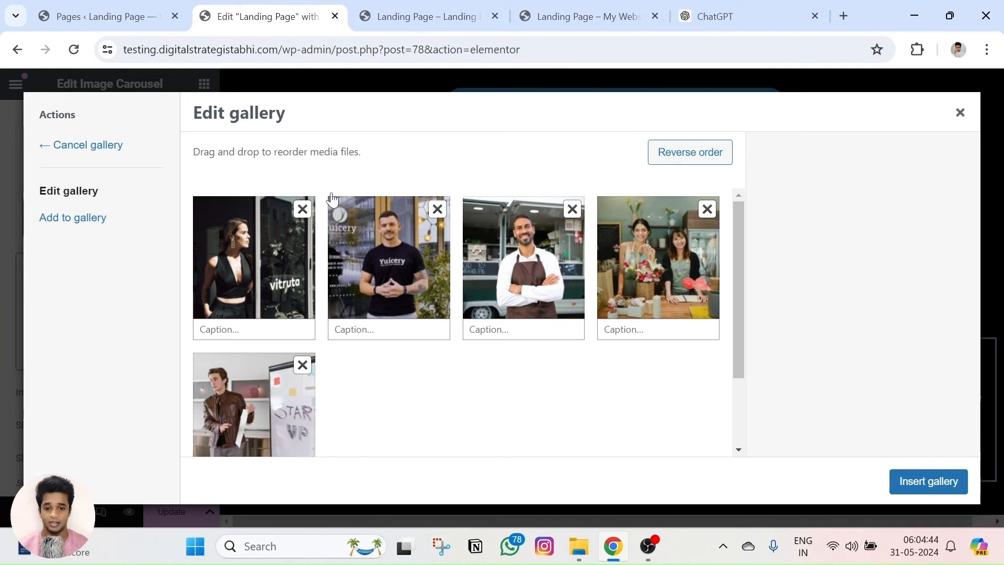
click(437, 210)
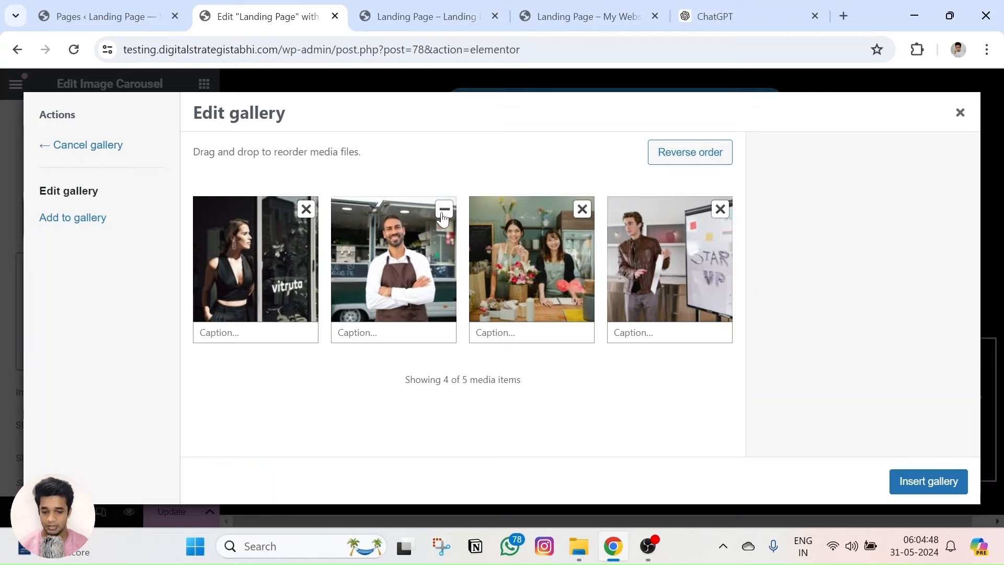
click(921, 486)
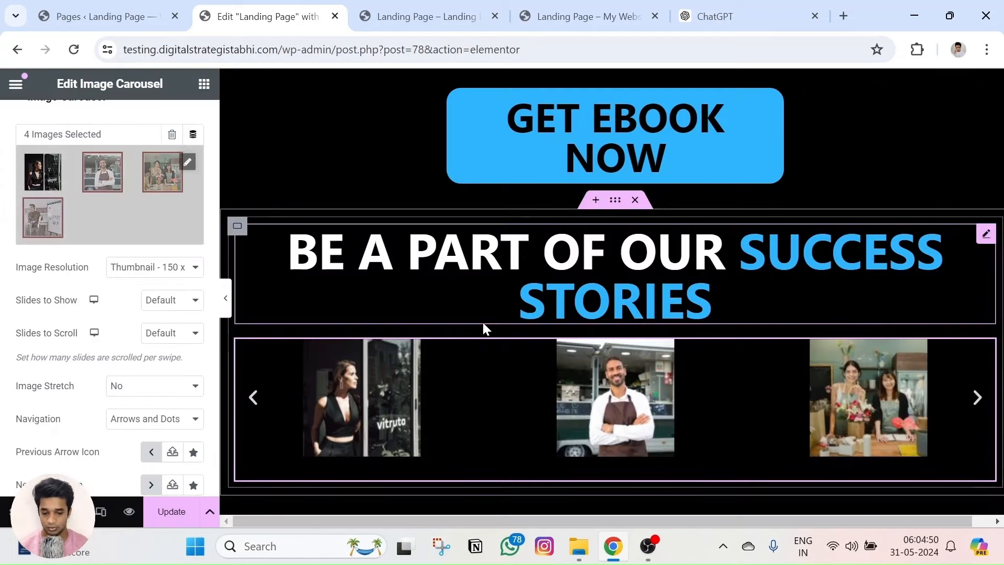
scroll(480, 324, down, 1)
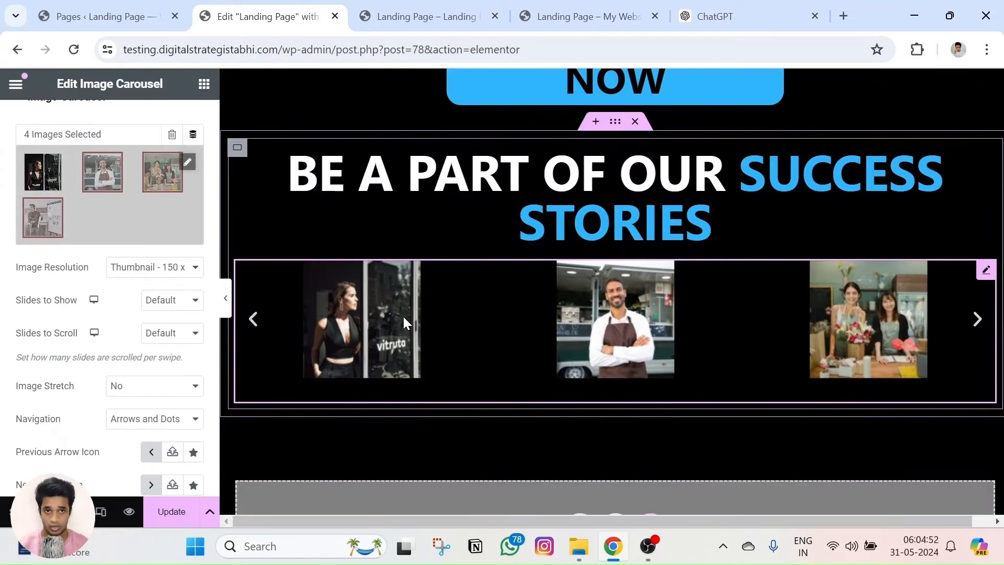
Set the carousel's Image Resolution to Full after briefly trying Custom.
click(134, 267)
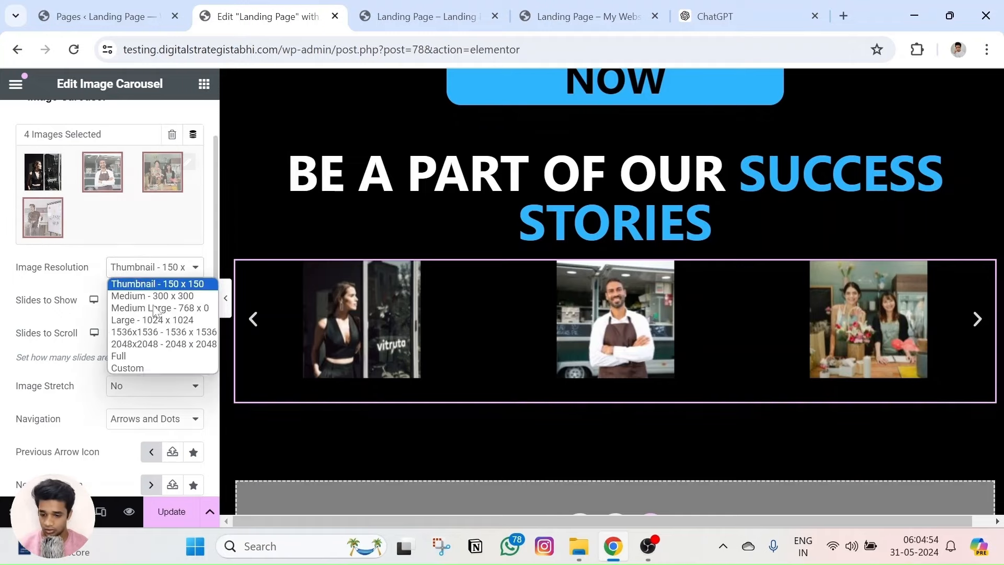
click(158, 356)
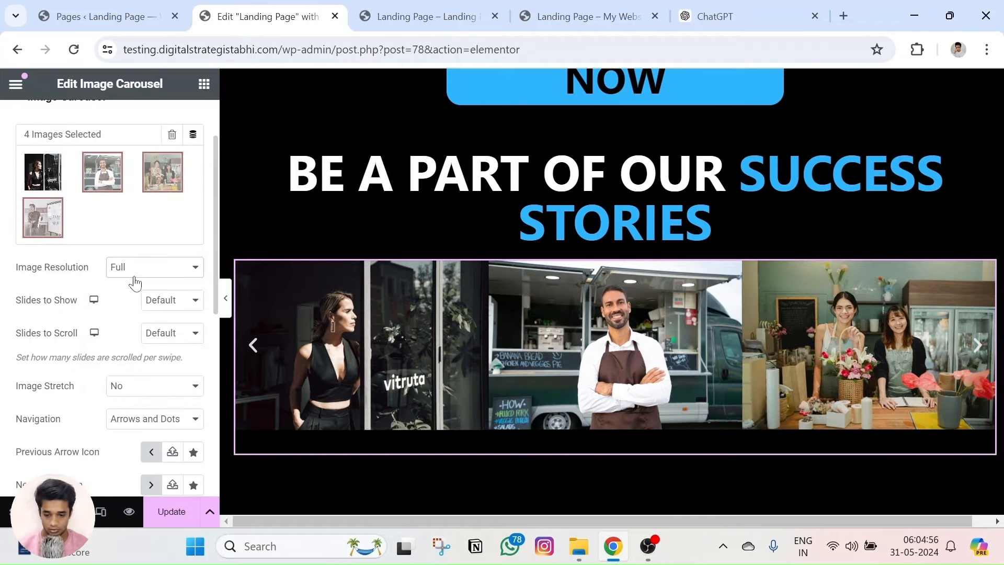
click(134, 268)
click(131, 367)
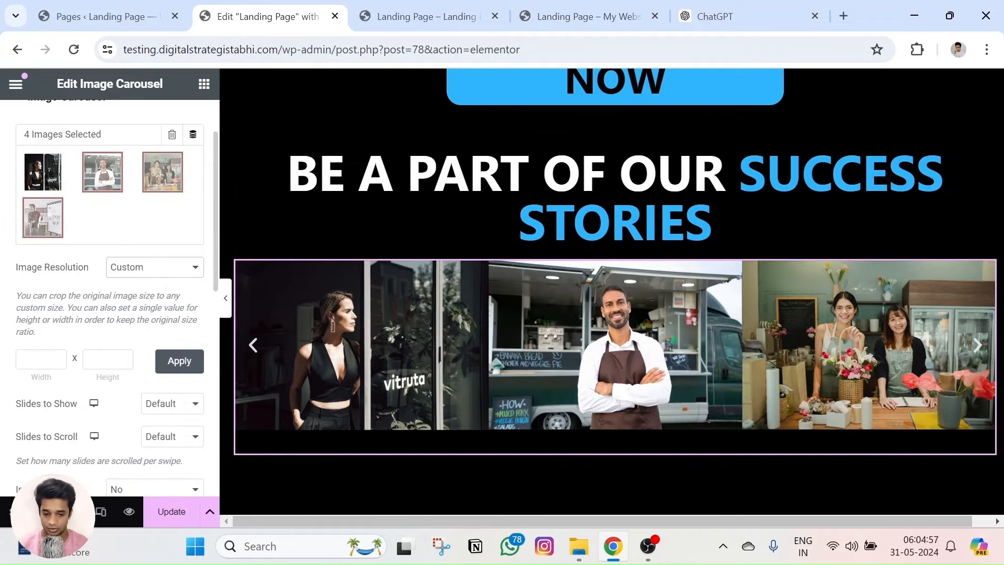
click(152, 267)
click(149, 358)
scroll(138, 314, down, 2)
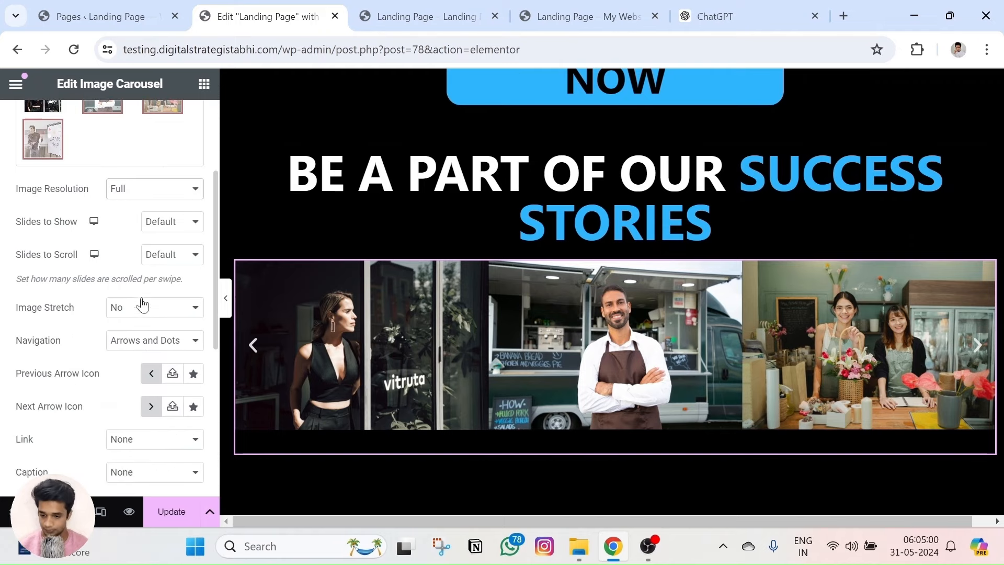
Keep Slides to Show and Scroll at Default, set Image Stretch to Yes, and keep Arrows and Dots navigation.
click(171, 223)
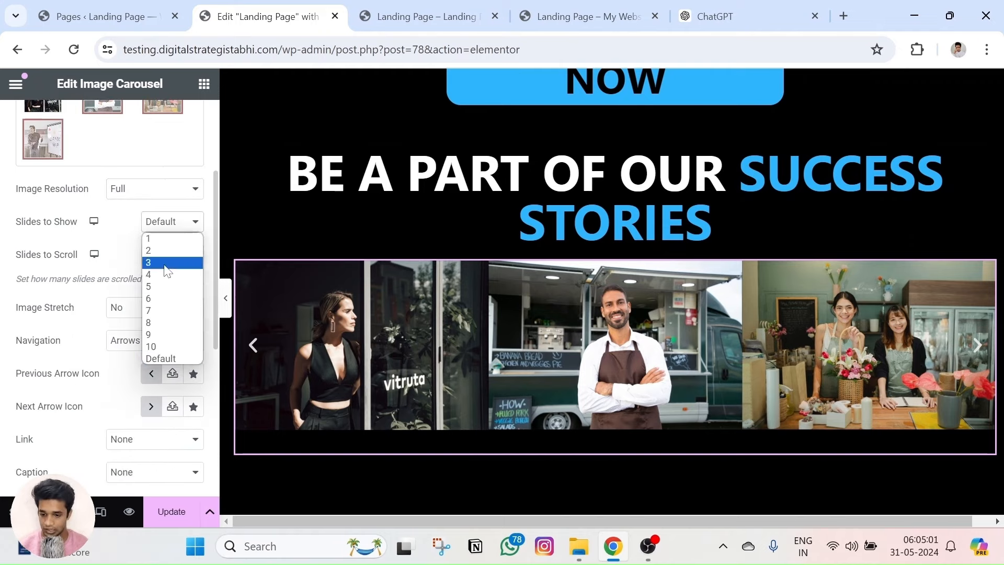
click(159, 359)
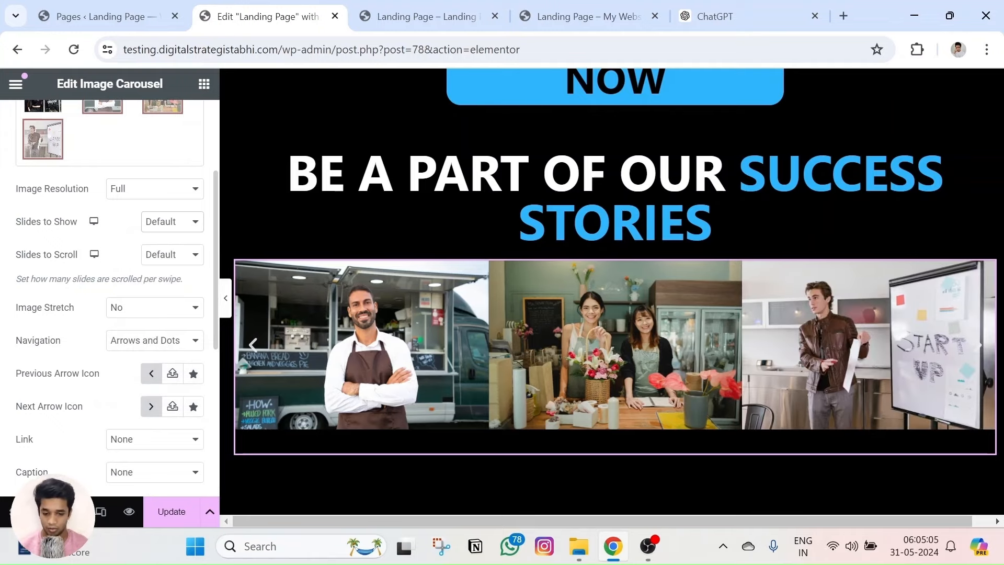
click(176, 257)
click(96, 242)
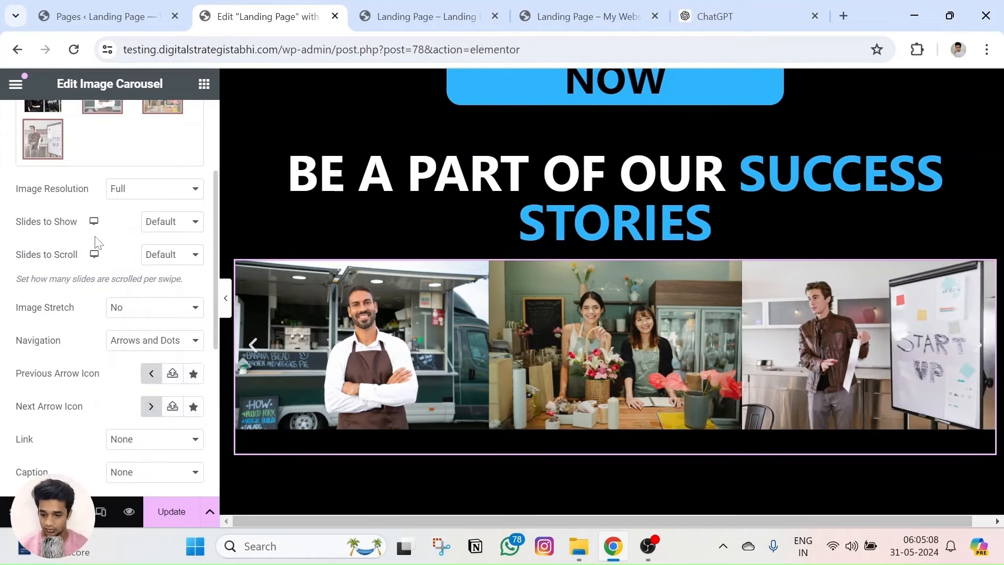
click(131, 310)
click(134, 337)
scroll(139, 300, down, 3)
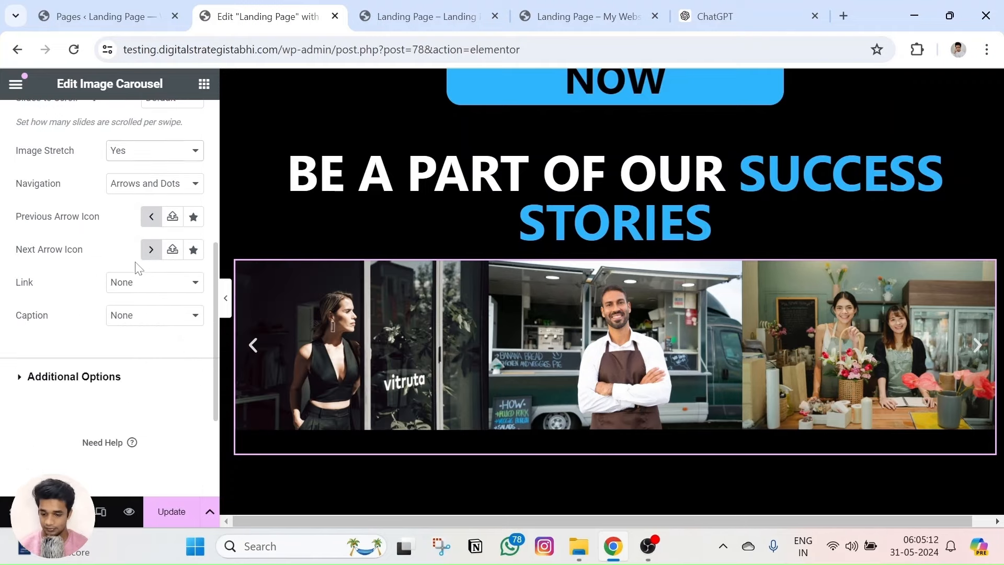
click(129, 184)
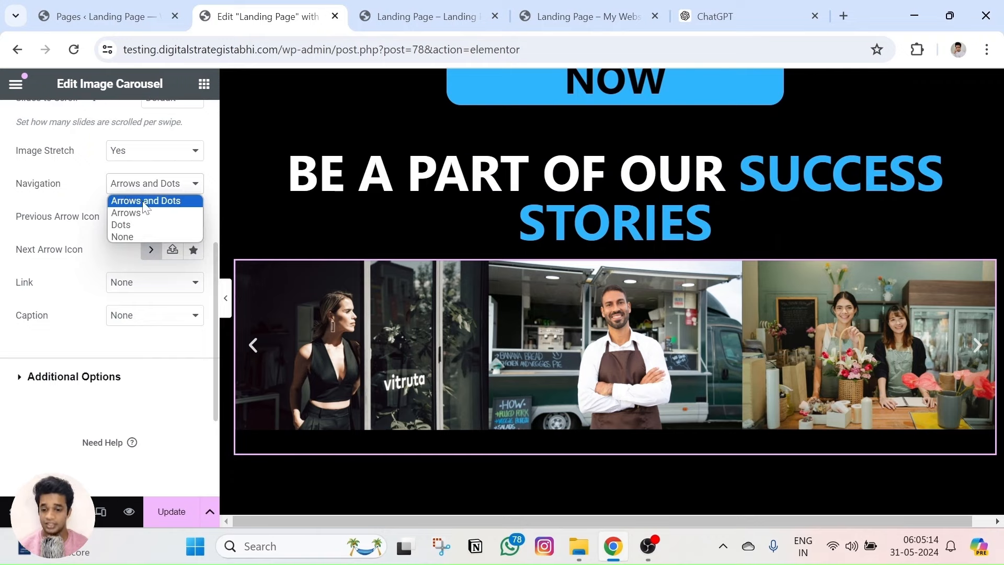
click(142, 201)
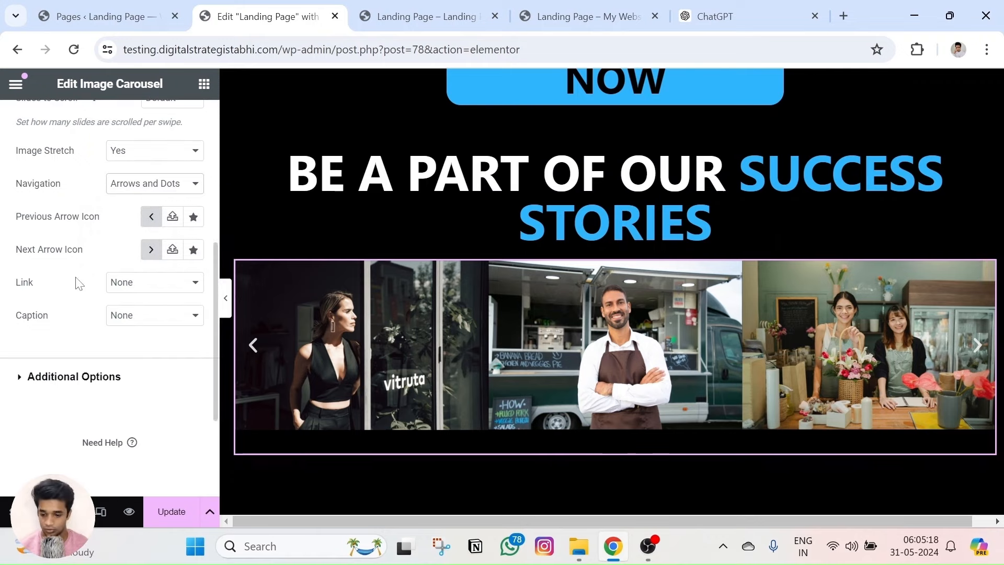
In Additional Options, switch Lazyload on and Pause on Hover off, keeping Direction as Left.
click(92, 385)
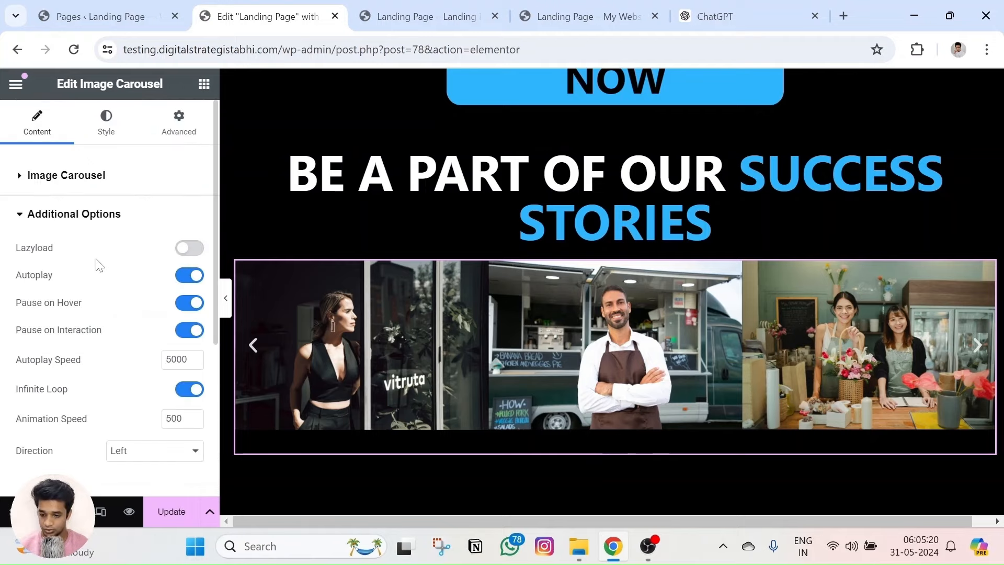
click(182, 252)
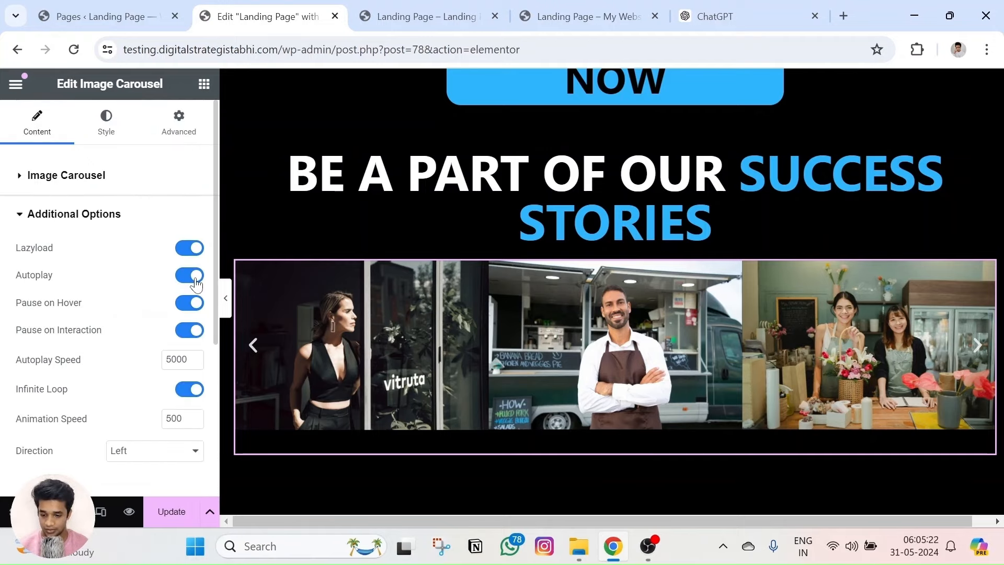
click(197, 309)
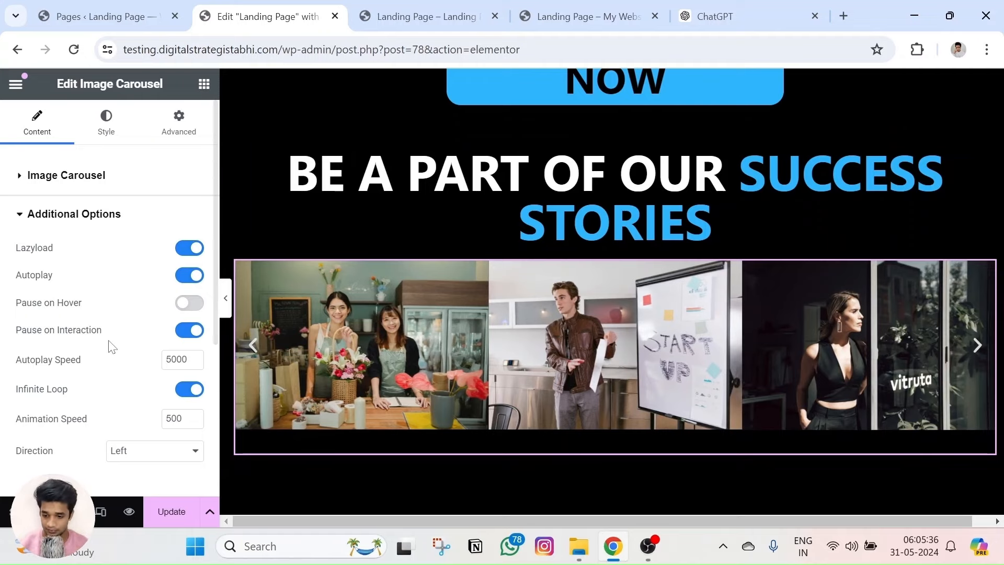
scroll(164, 370, down, 2)
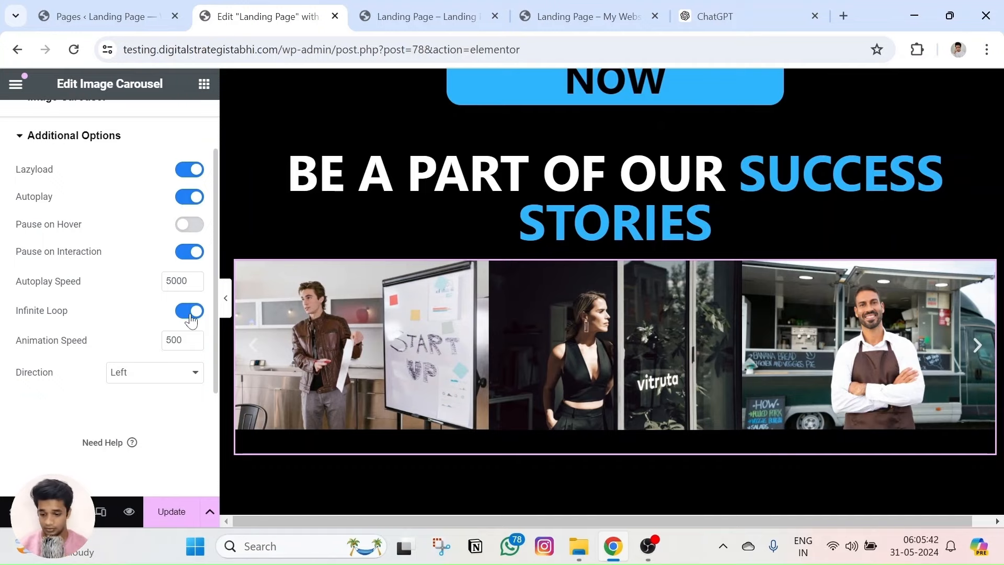
click(156, 380)
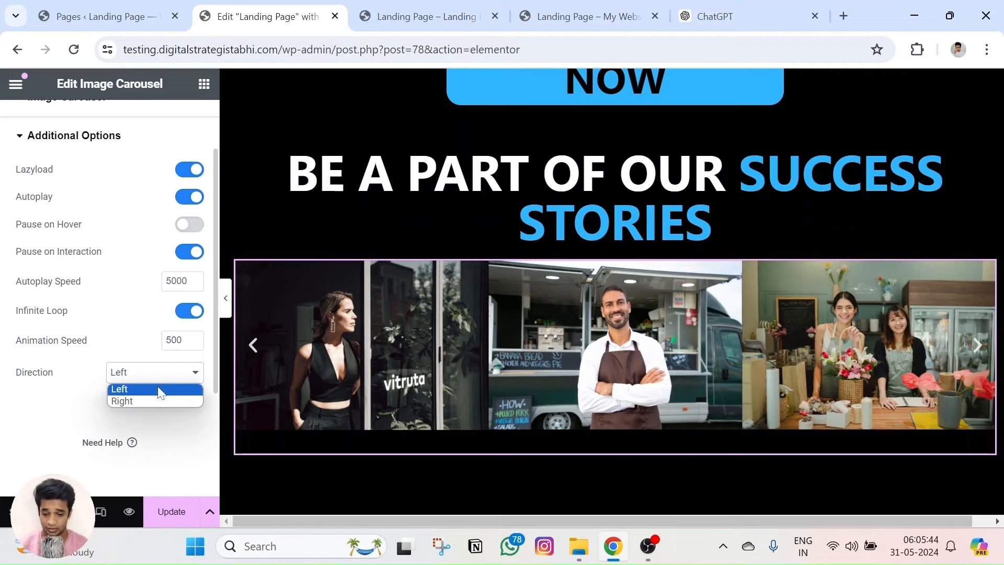
click(159, 390)
scroll(113, 366, up, 3)
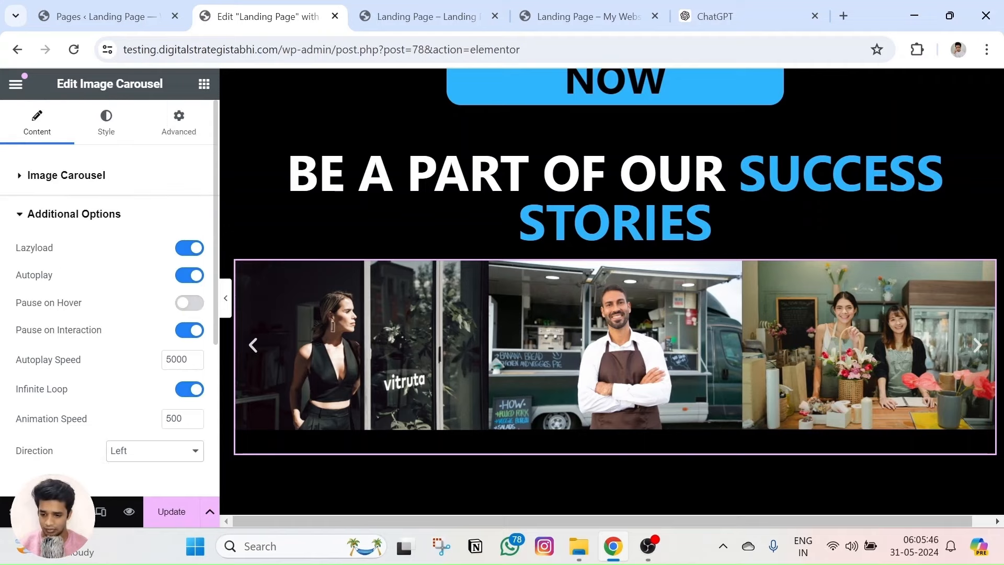
Style the carousel arrows: keep them inside the images, colour them white, and size them 27 px.
click(106, 125)
scroll(92, 261, down, 2)
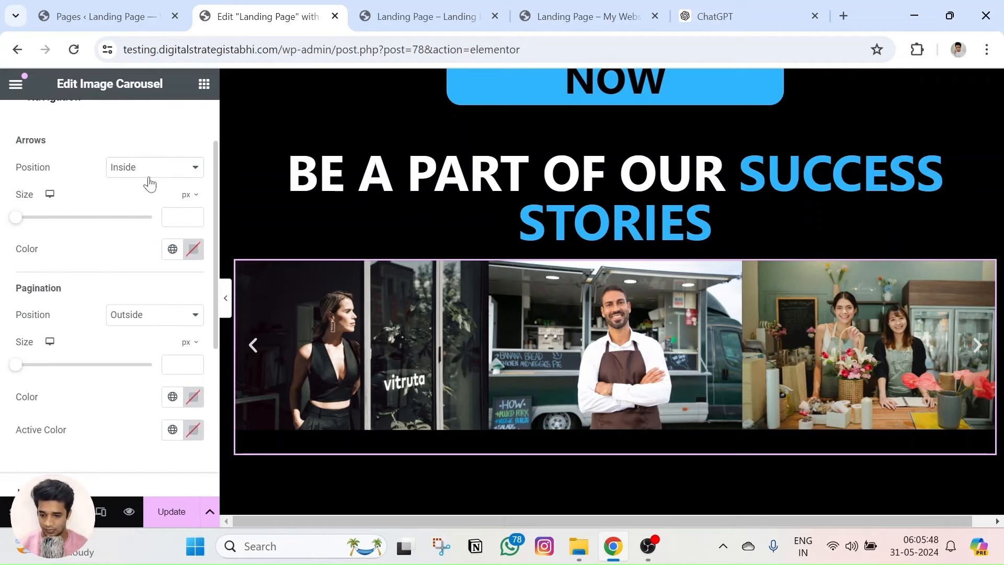
click(150, 169)
click(153, 185)
click(143, 166)
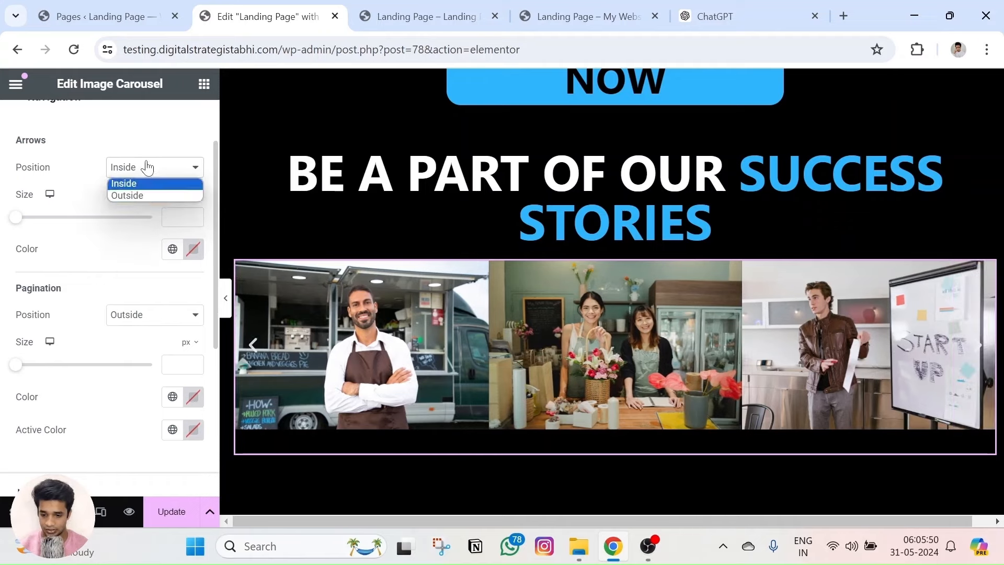
click(138, 194)
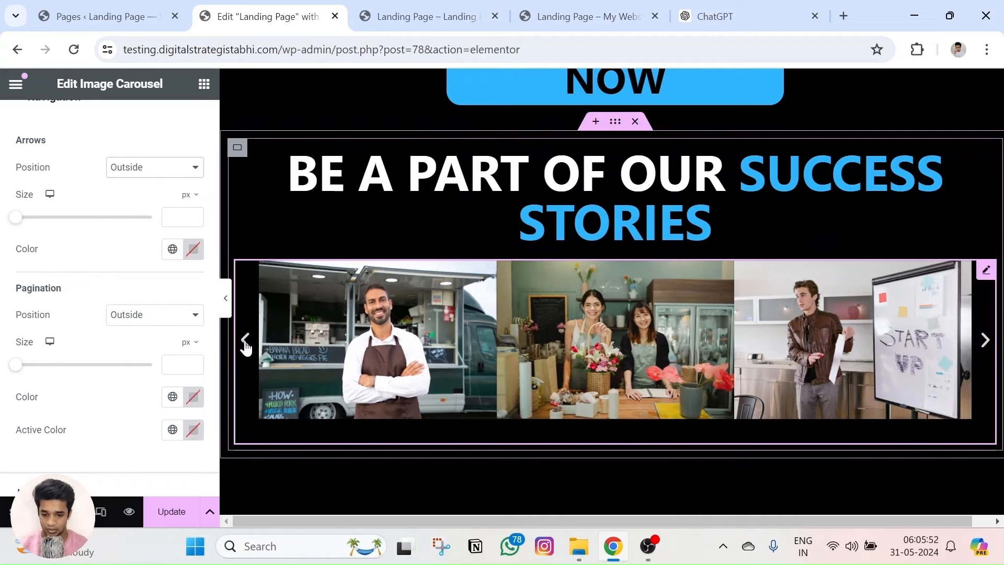
drag(15, 217, 46, 231)
click(156, 166)
click(144, 183)
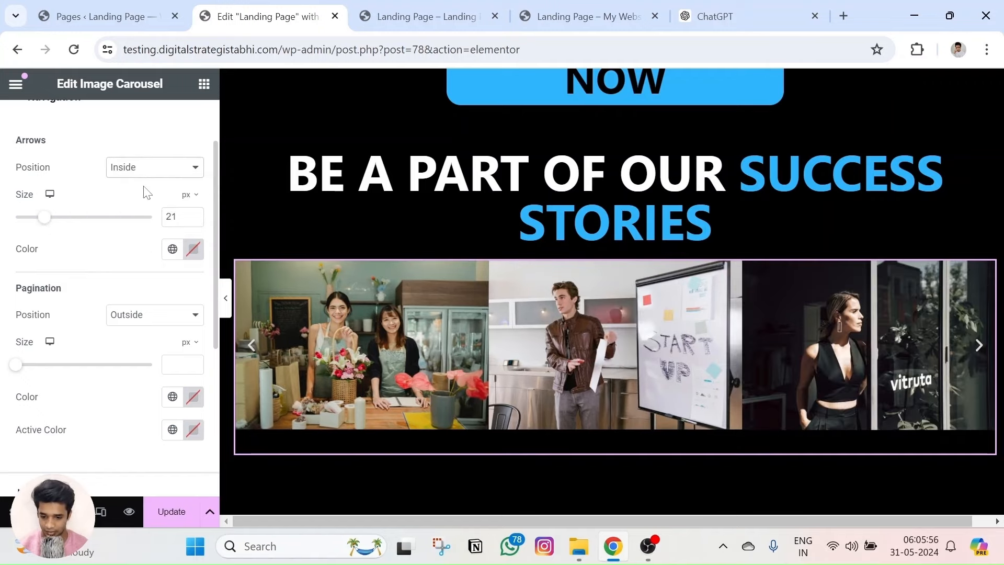
click(194, 250)
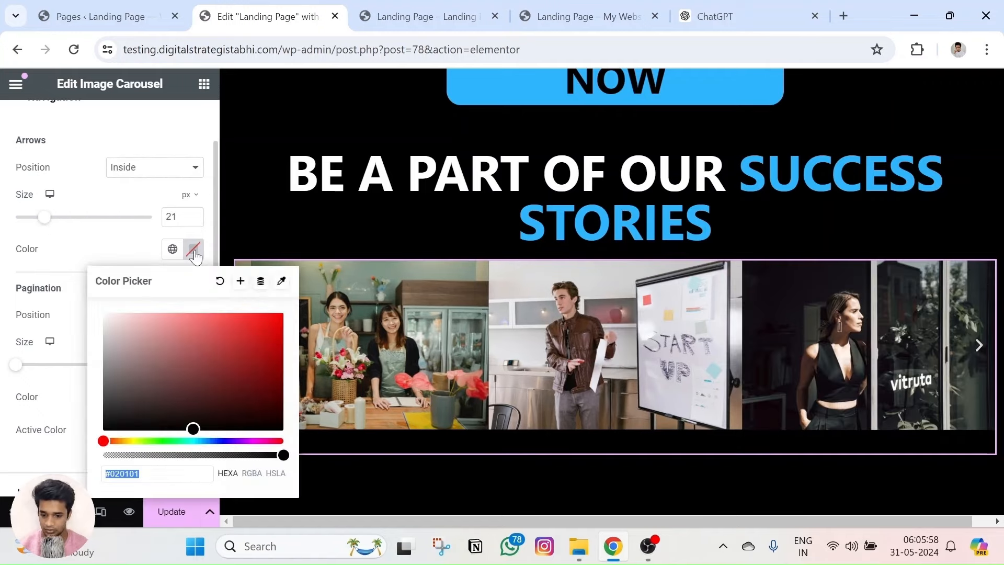
click(103, 430)
click(104, 313)
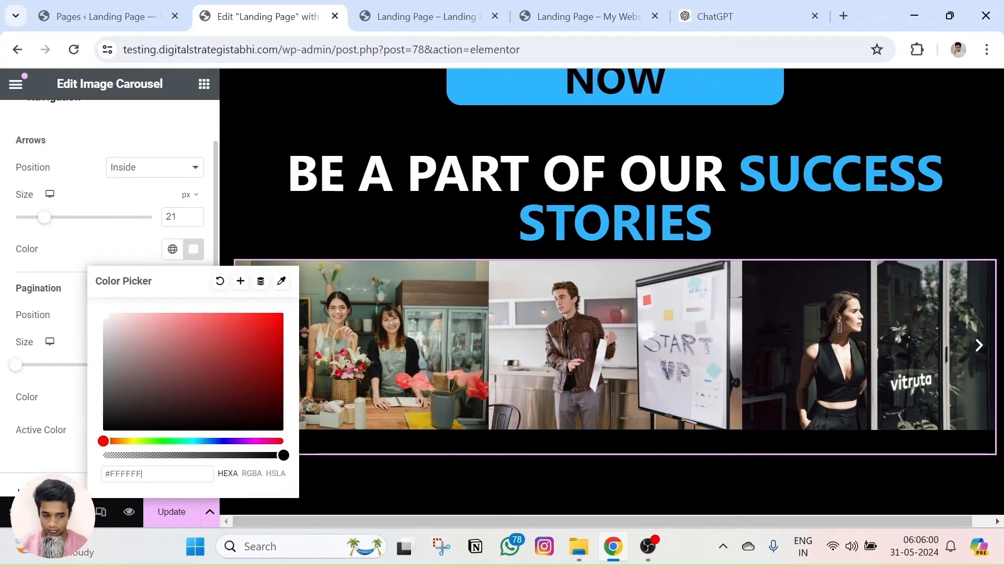
click(113, 203)
drag(44, 217, 57, 225)
Place the pagination dots outside the slides, colour them white (#FFFFFF), and pick a light active-dot colour.
click(134, 316)
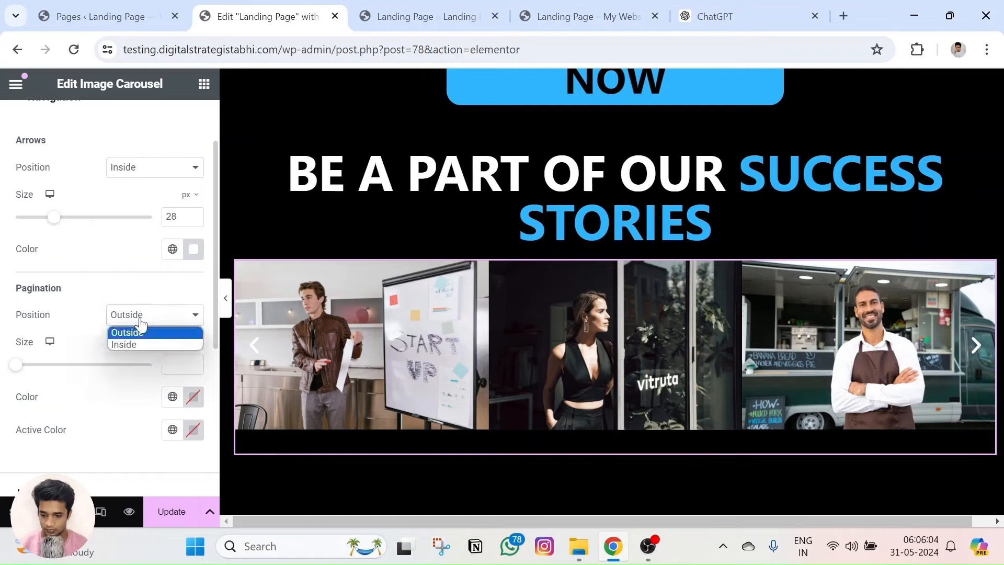
click(142, 346)
click(140, 319)
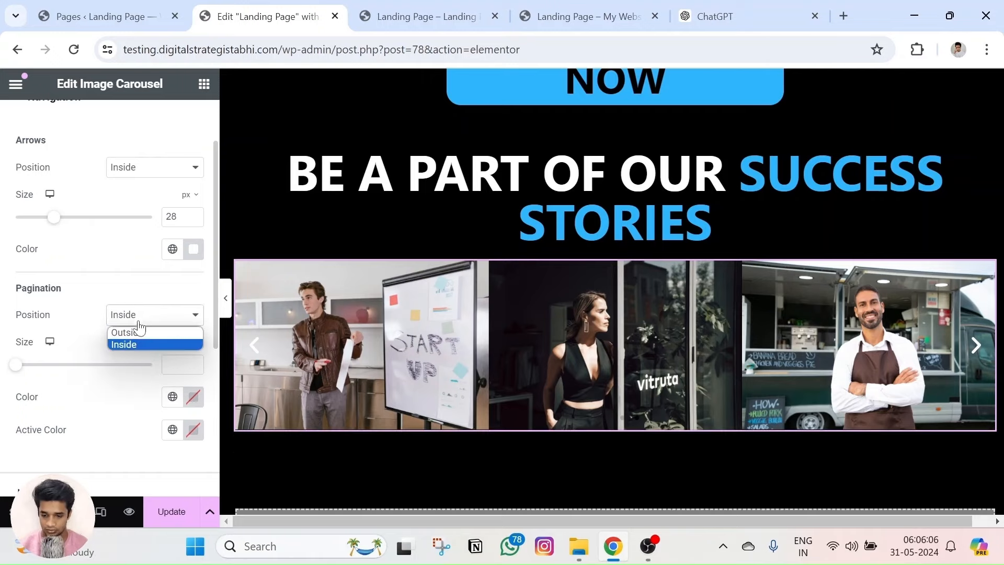
click(131, 329)
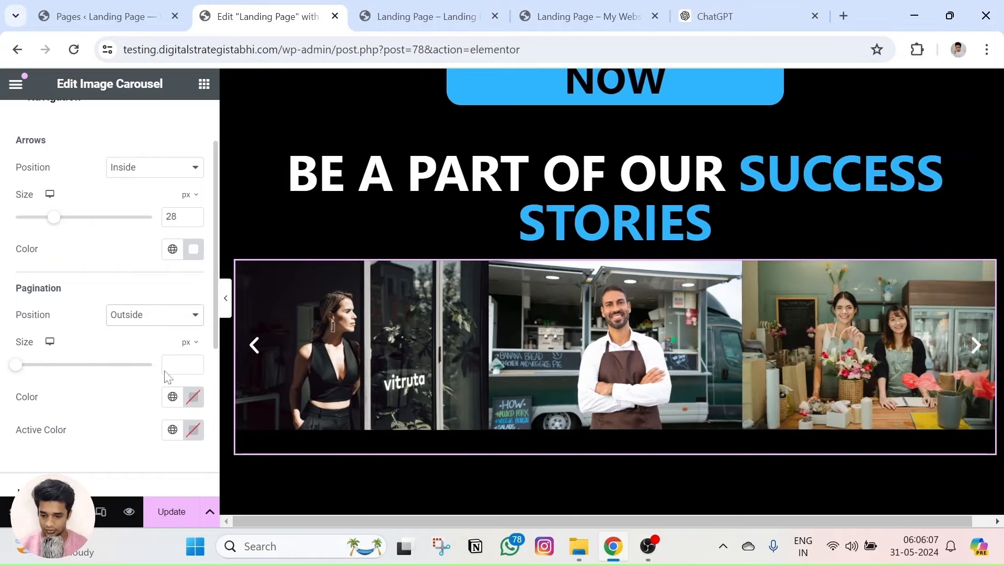
click(193, 396)
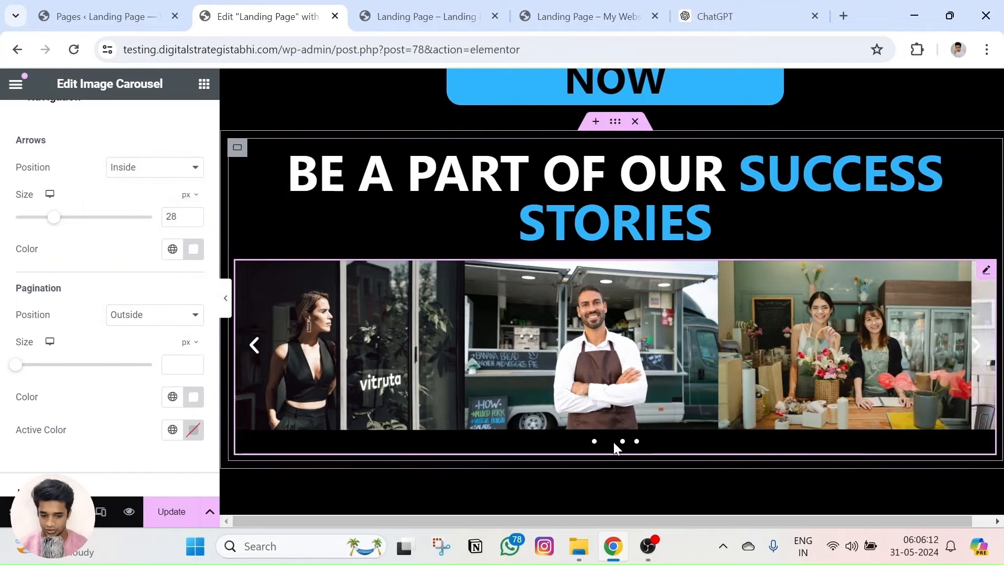
scroll(183, 414, down, 2)
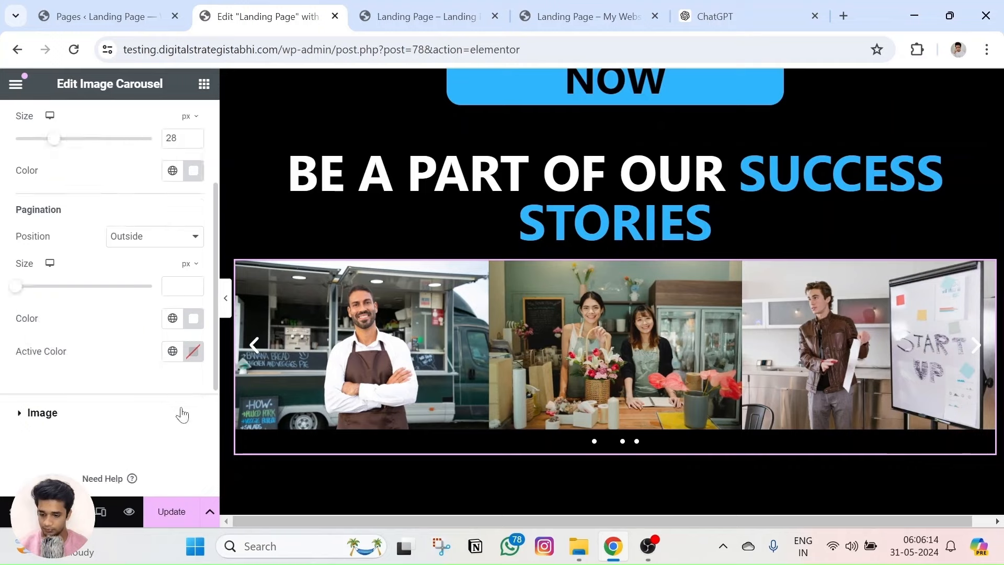
click(191, 360)
drag(141, 223, 83, 128)
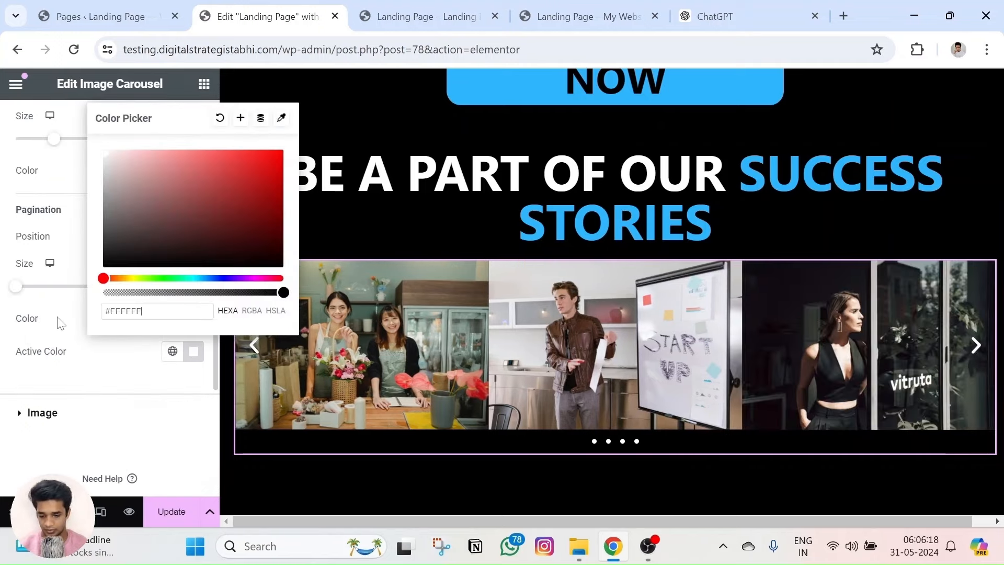
scroll(94, 305, up, 2)
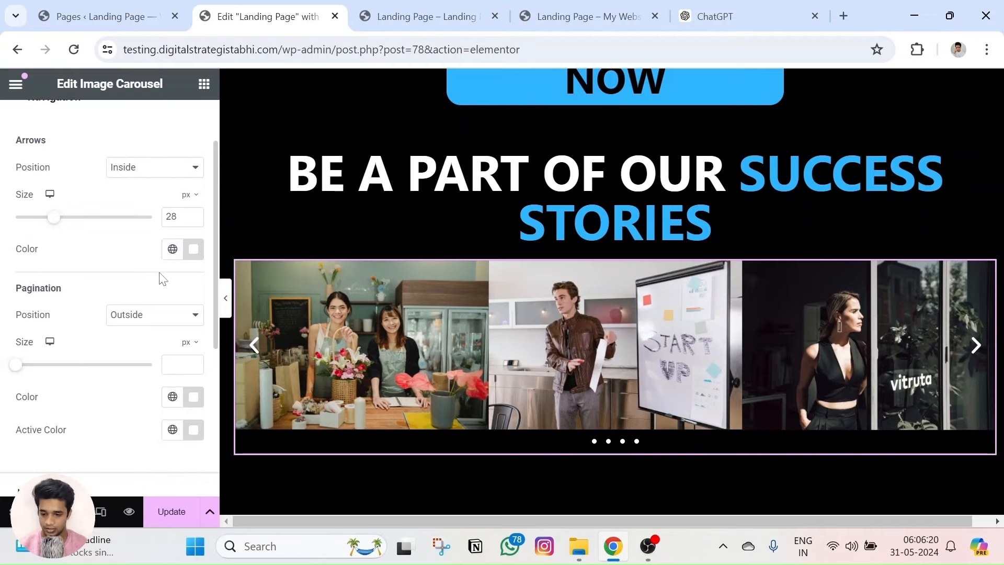
scroll(160, 335, down, 2)
Vertically centre the carousel images and set a custom 18 px spacing between them.
click(49, 413)
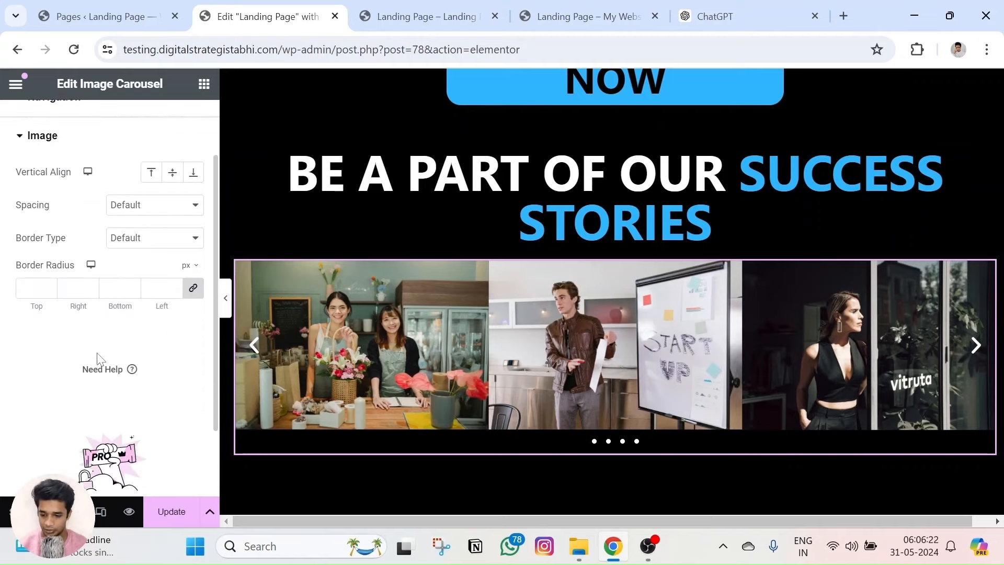
click(172, 172)
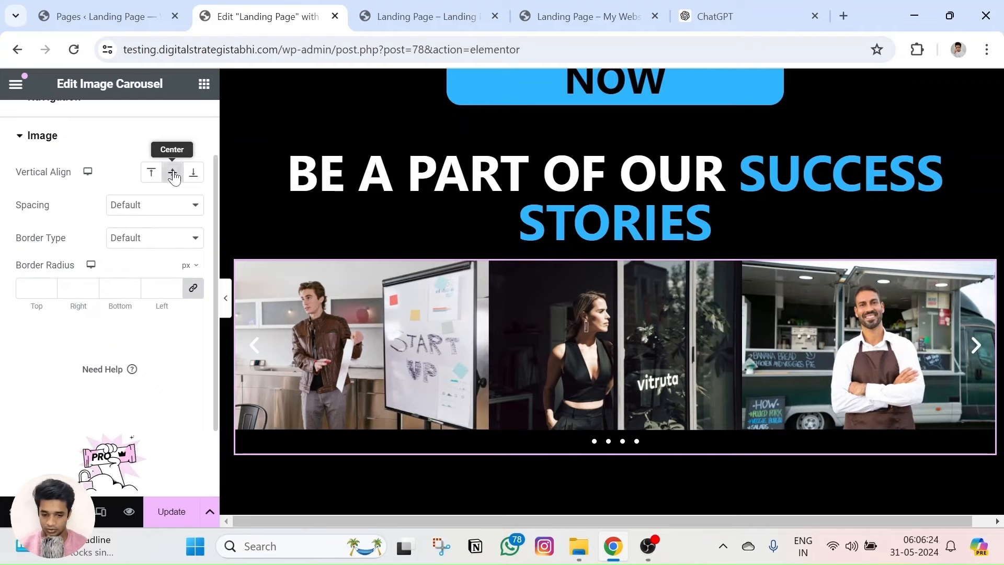
click(147, 210)
click(150, 233)
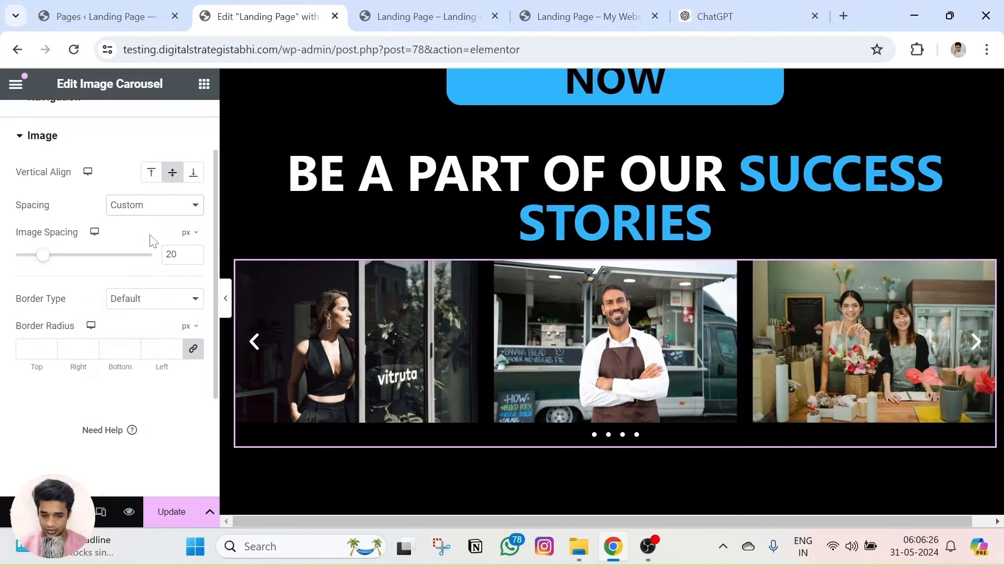
mouse_move(45, 265)
mouse_down()
mouse_move(80, 264)
mouse_move(26, 263)
mouse_move(43, 268)
mouse_up()
Give the carousel images solid borders and set the border width to 6 px.
click(133, 305)
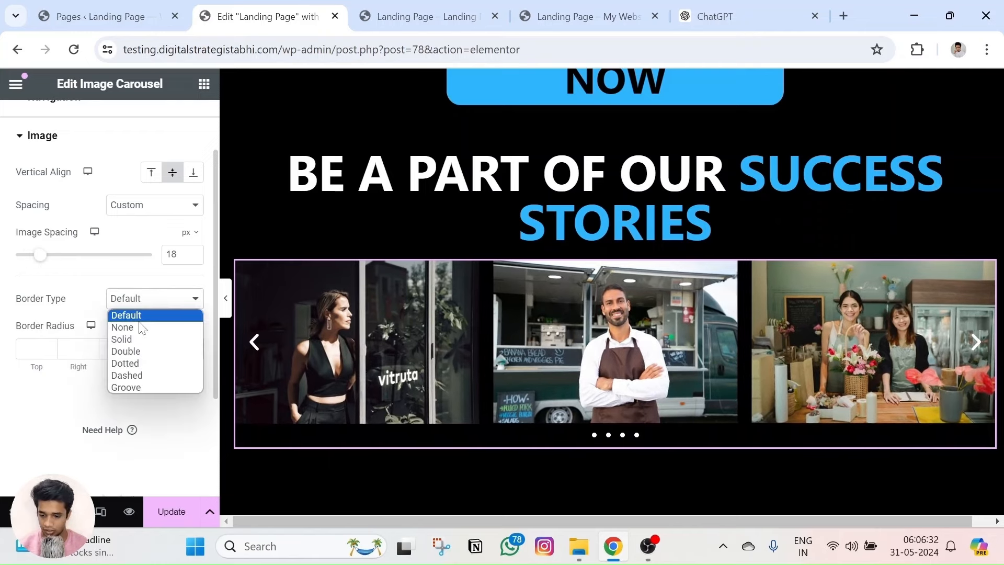
click(138, 339)
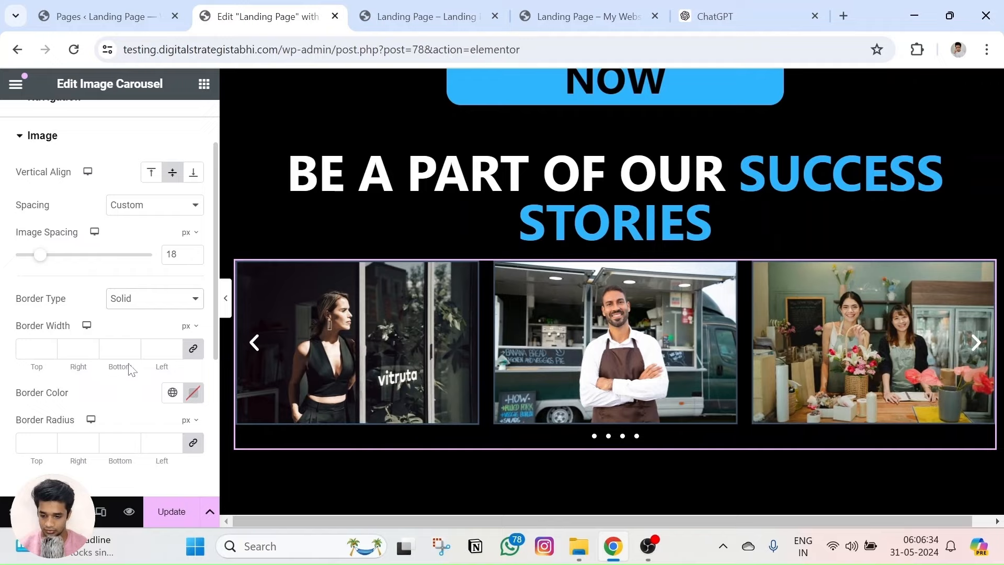
click(596, 16)
scroll(395, 293, down, 1)
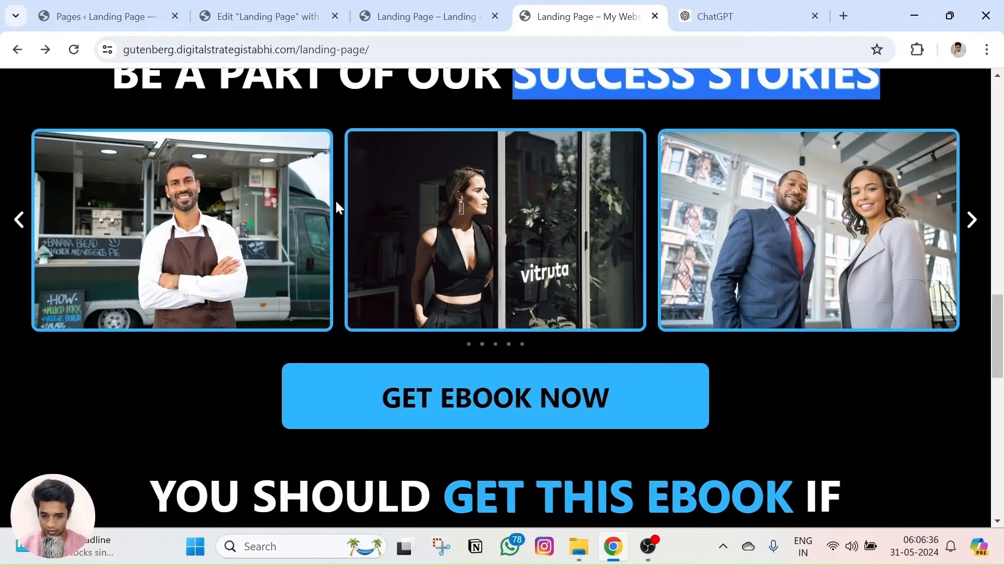
click(287, 8)
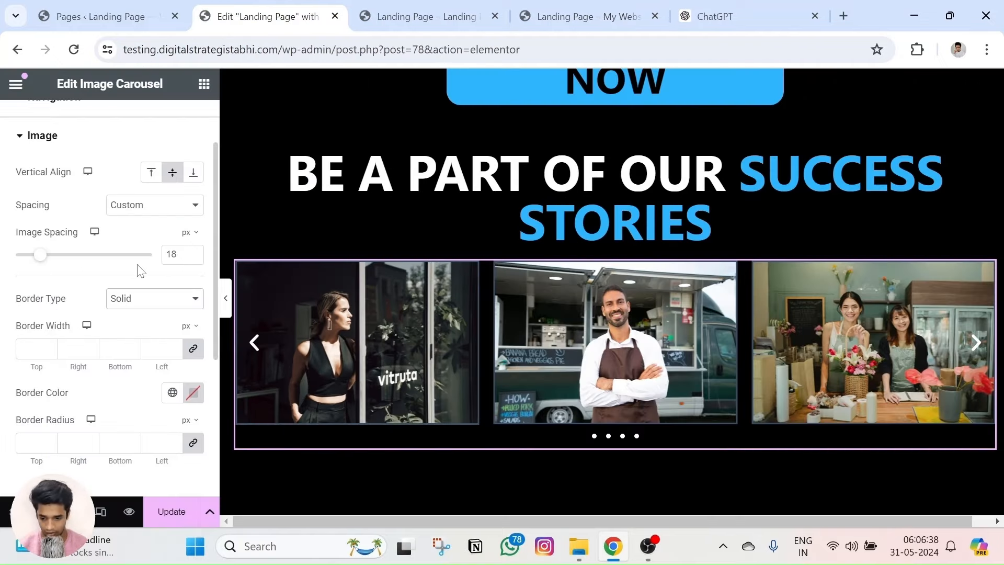
scroll(95, 305, down, 2)
click(174, 268)
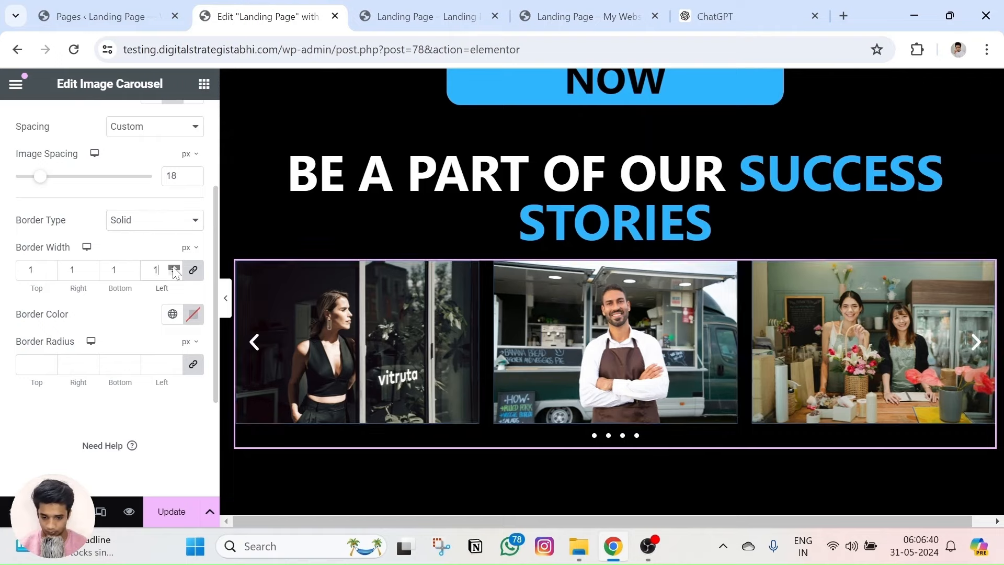
click(173, 273)
click(173, 272)
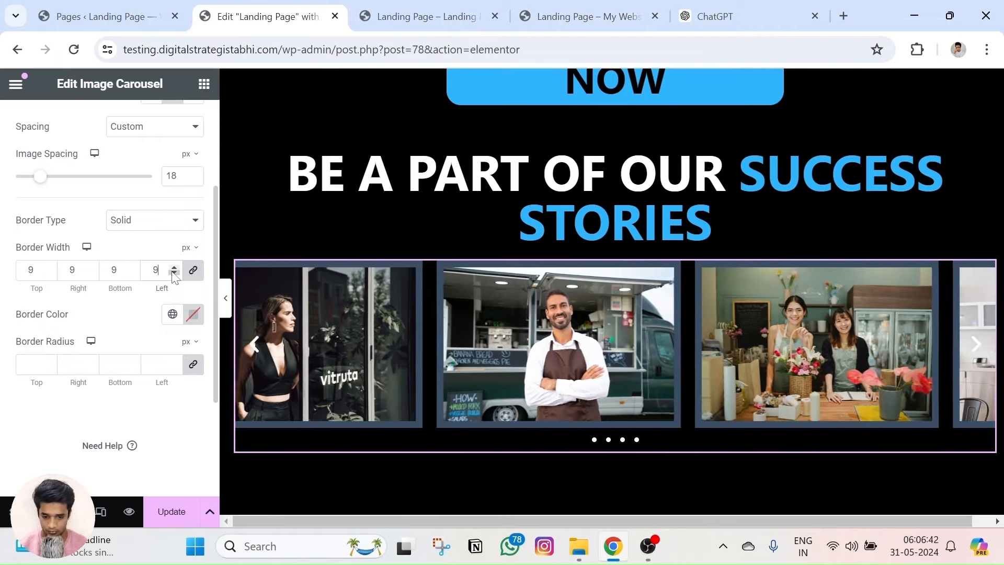
click(173, 273)
click(173, 273)
click(173, 273)
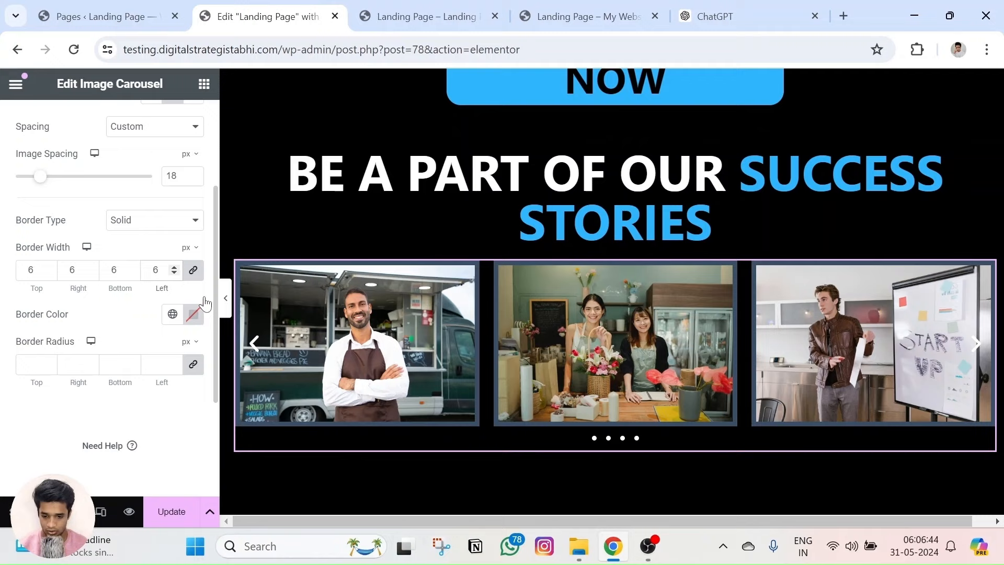
Colour the image borders #2EB4FB and round the image corners.
click(789, 11)
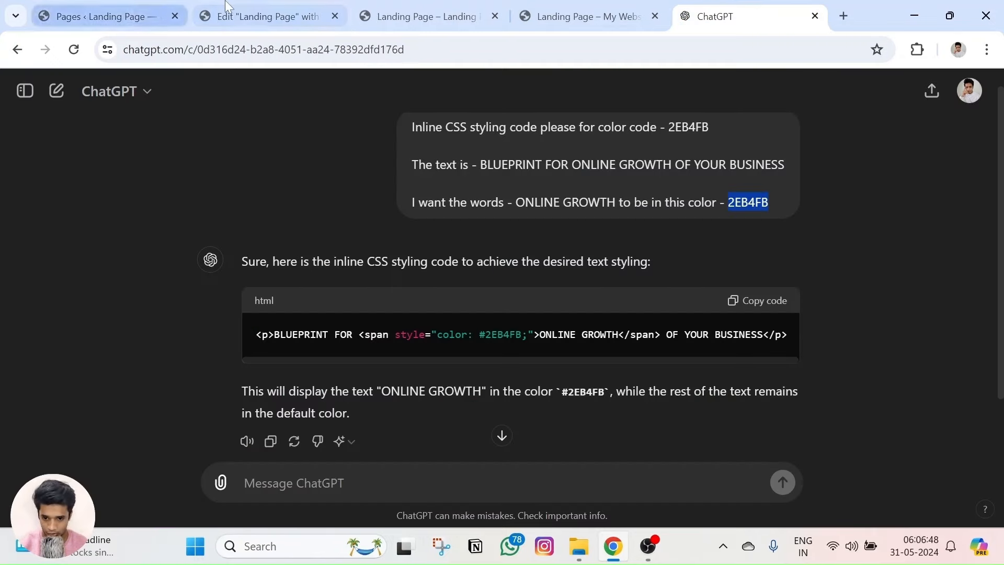
click(259, 16)
click(193, 314)
text(2EB4FB)
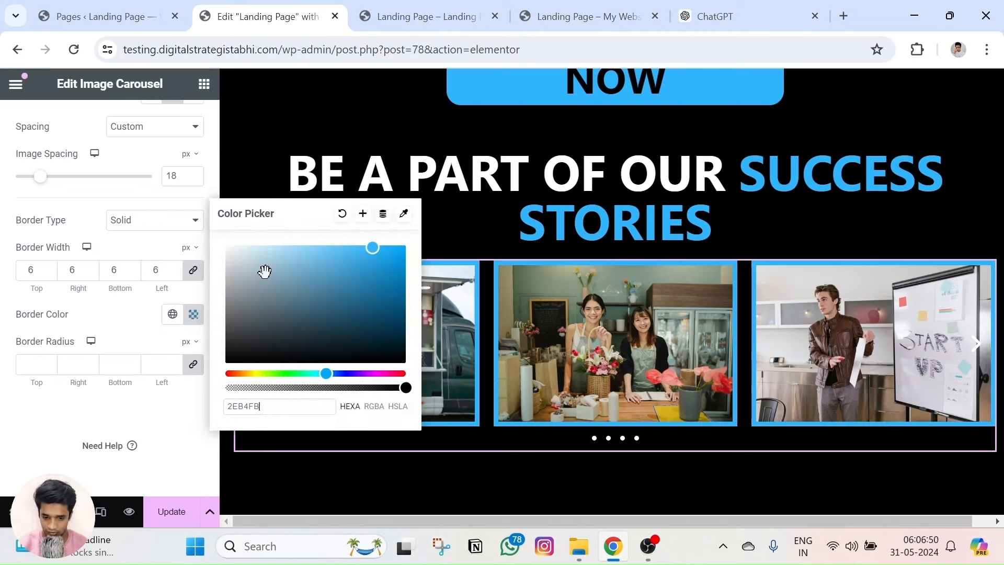
click(70, 397)
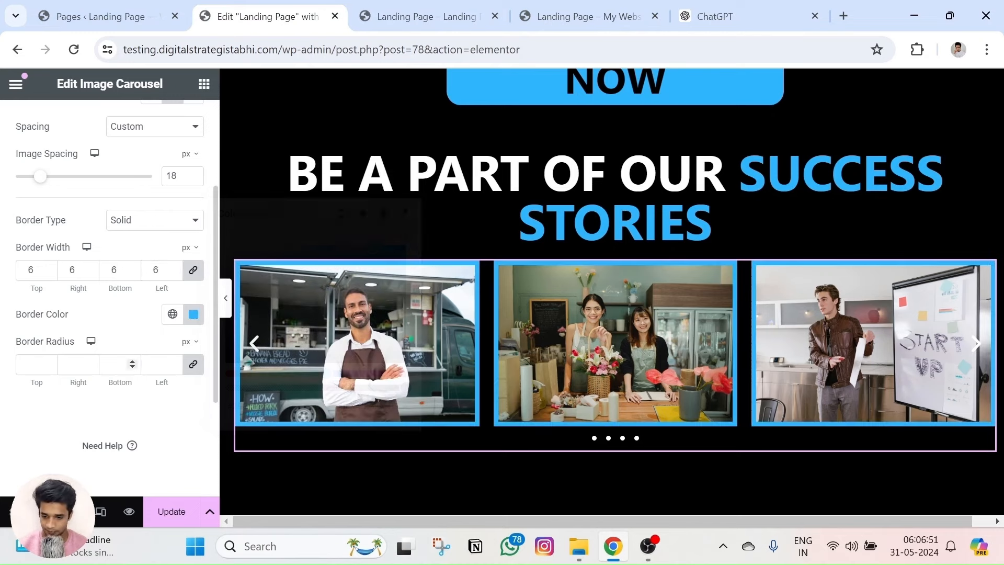
click(174, 362)
click(174, 362)
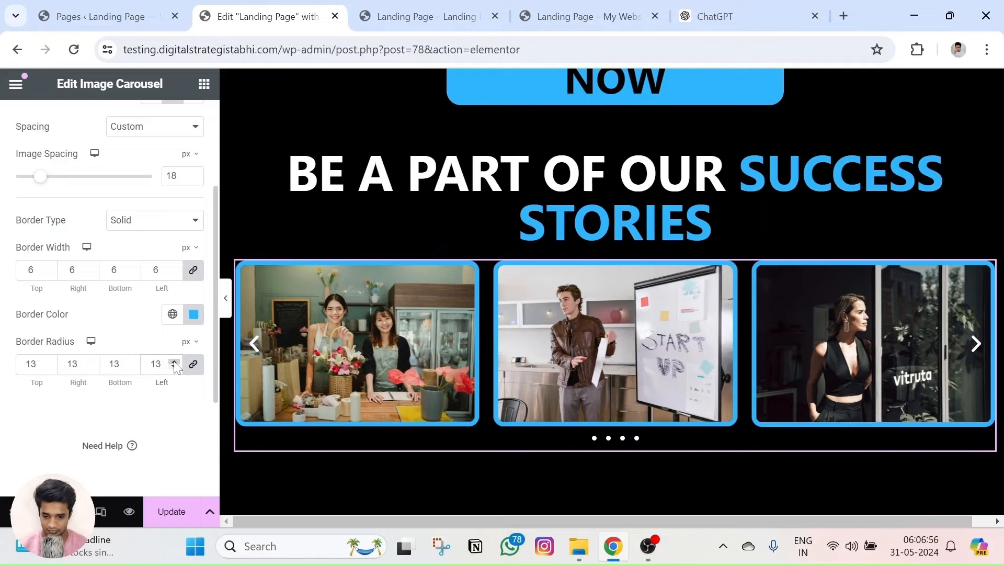
After comparing with the live carousel, set the border width to 5 and corner radius to 7.
click(558, 17)
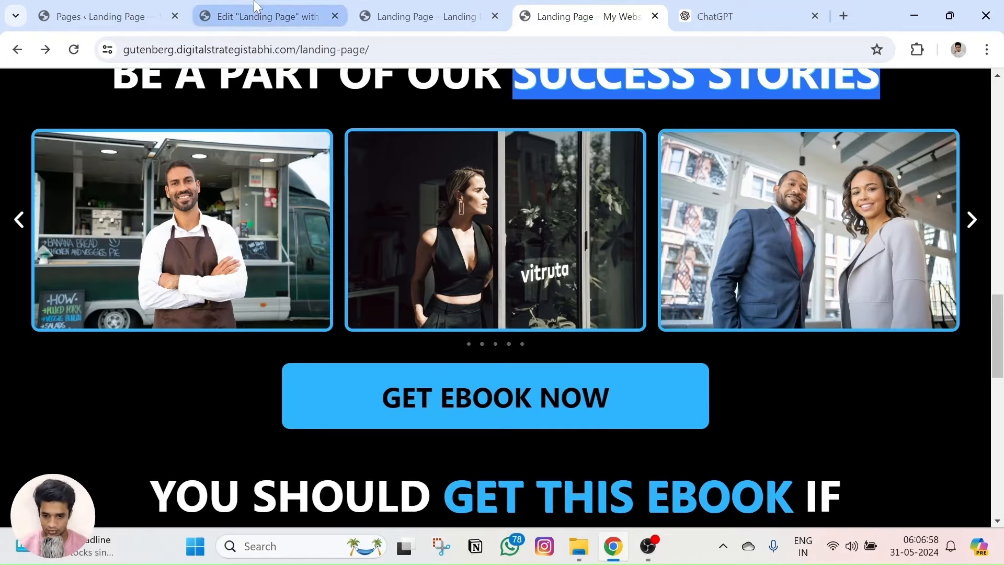
click(261, 16)
click(580, 16)
click(287, 7)
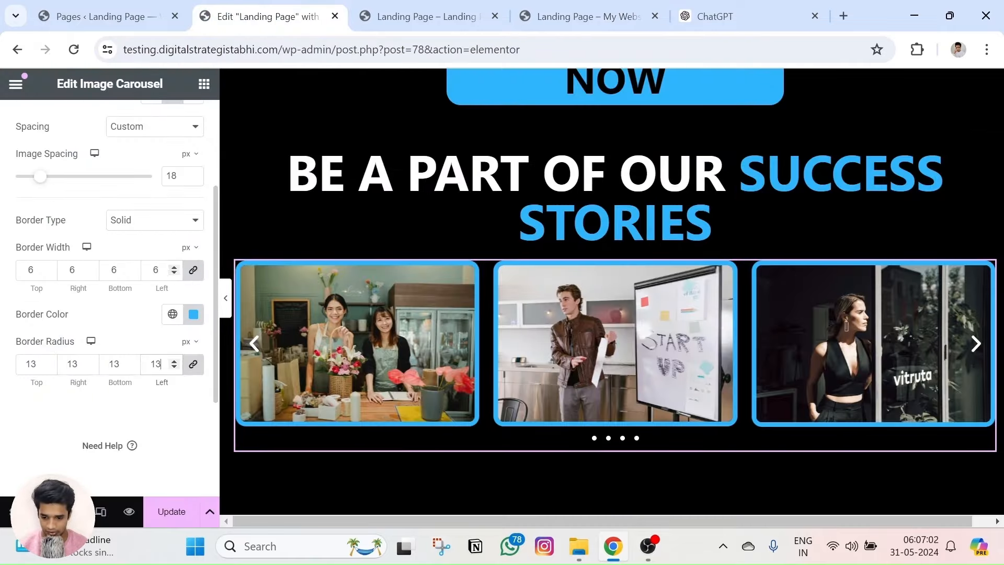
click(174, 272)
click(173, 273)
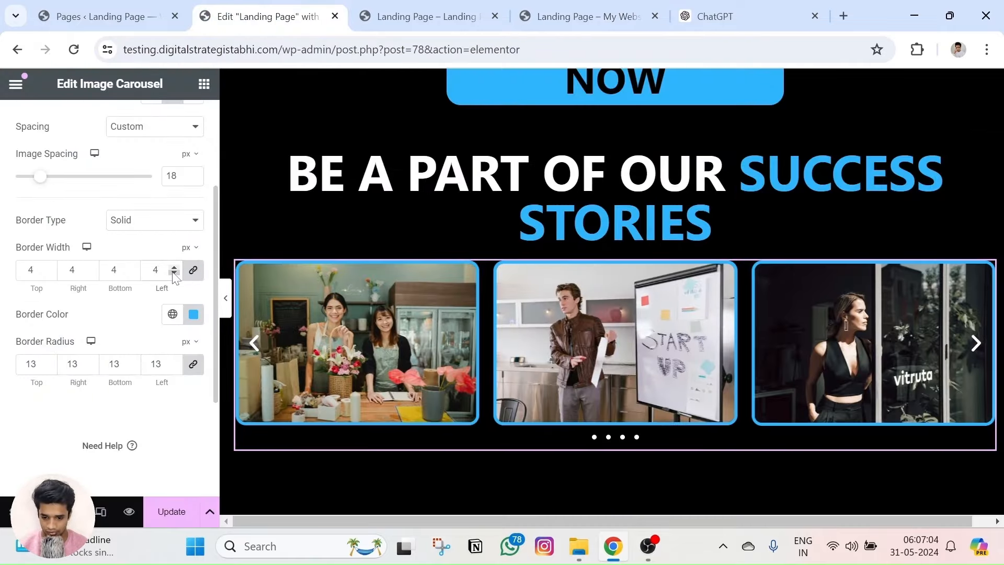
click(174, 267)
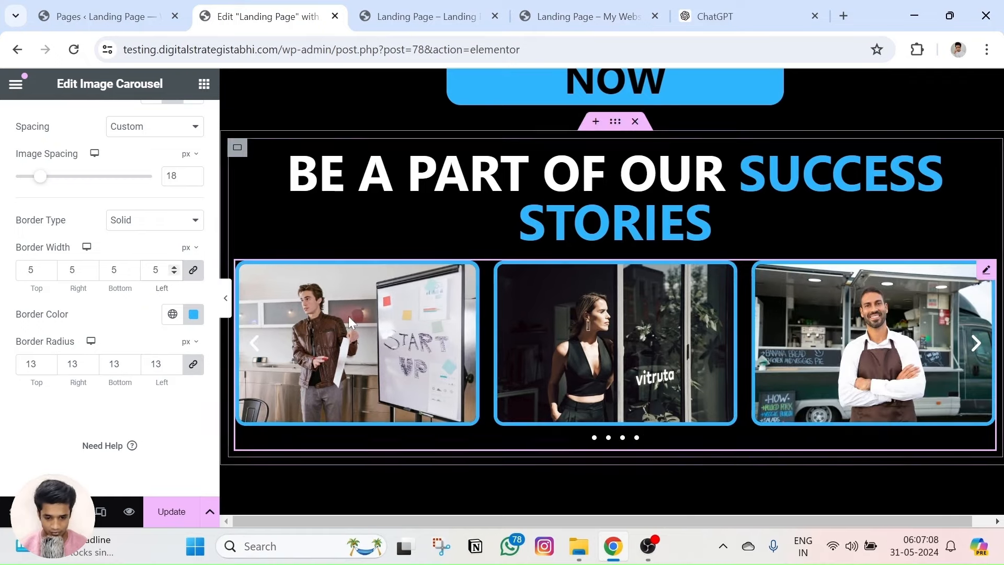
click(174, 366)
click(174, 366)
click(174, 366)
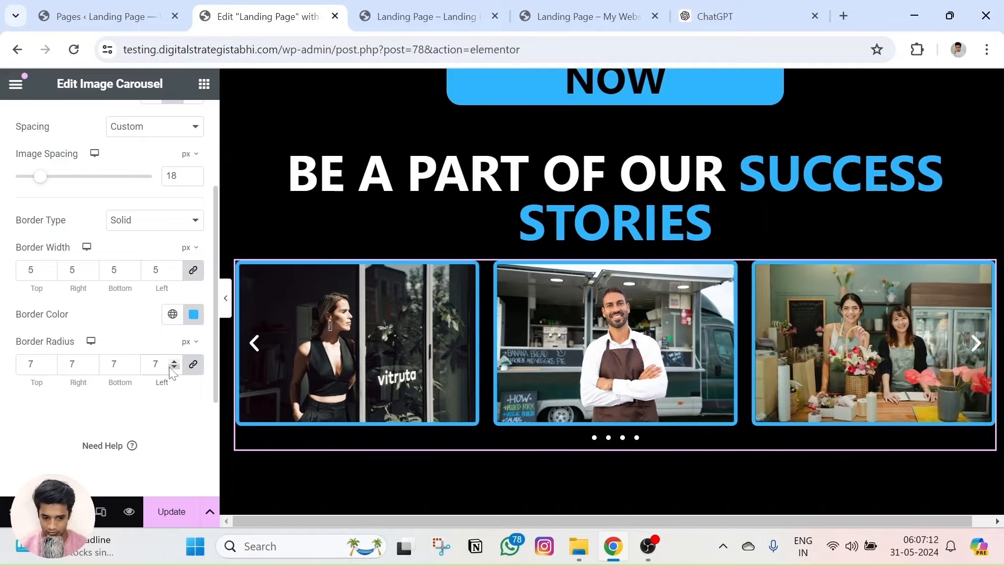
Preview the page and compare its carousel with the live landing page.
click(128, 515)
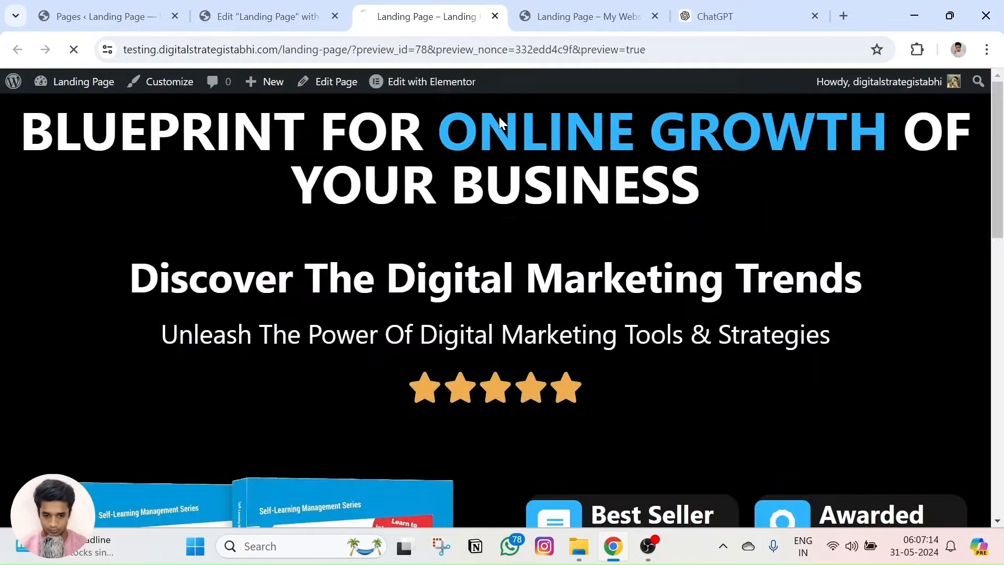
scroll(434, 318, down, 4)
scroll(434, 318, down, 10)
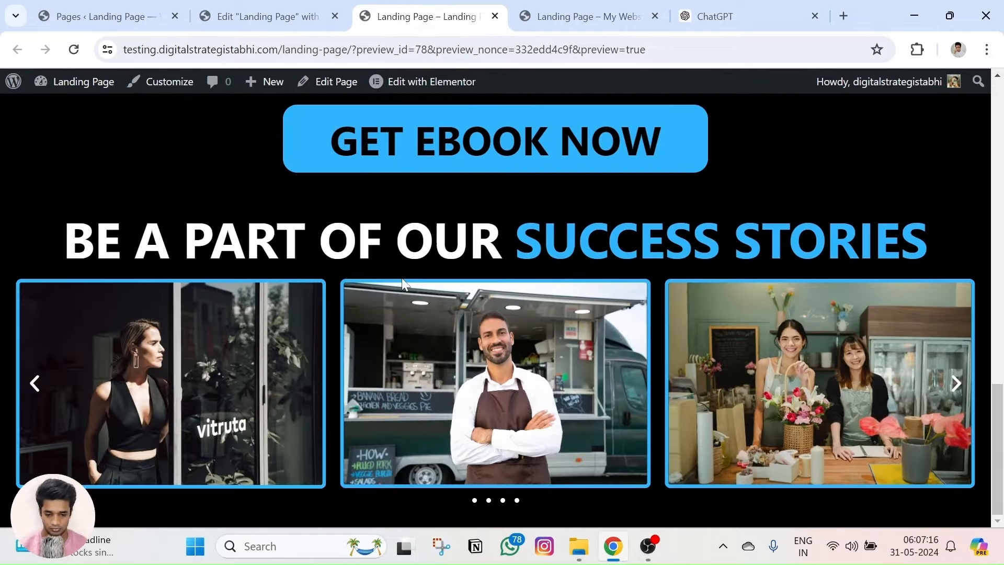
click(586, 16)
scroll(499, 203, down, 1)
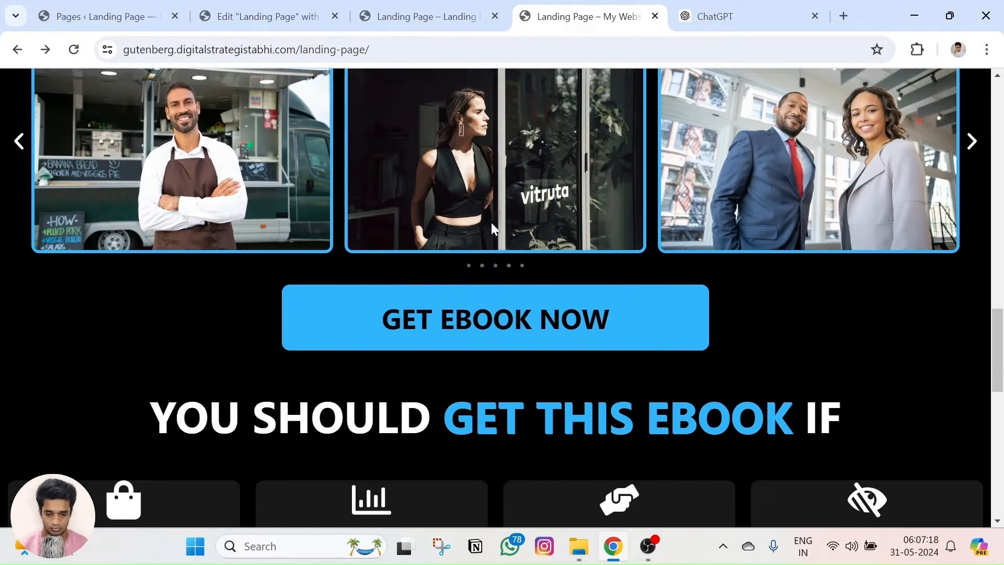
scroll(491, 222, up, 3)
click(423, 17)
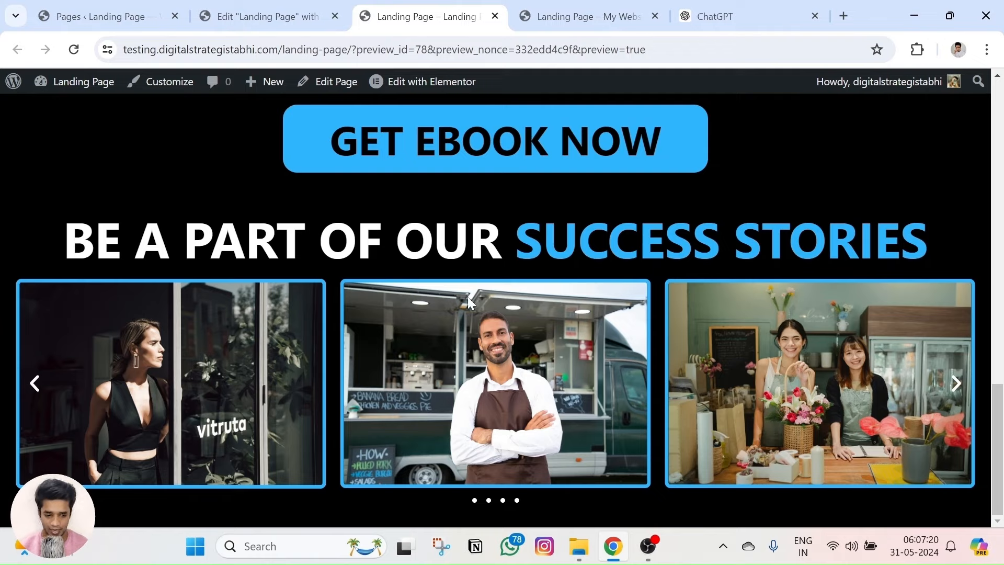
click(555, 11)
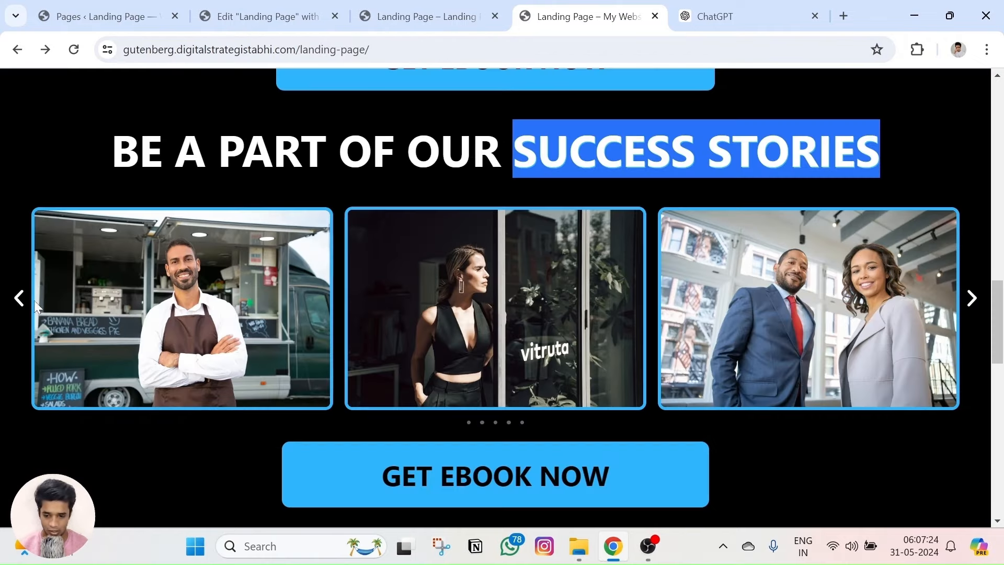
key(ctrl+shift+Tab)
click(268, 16)
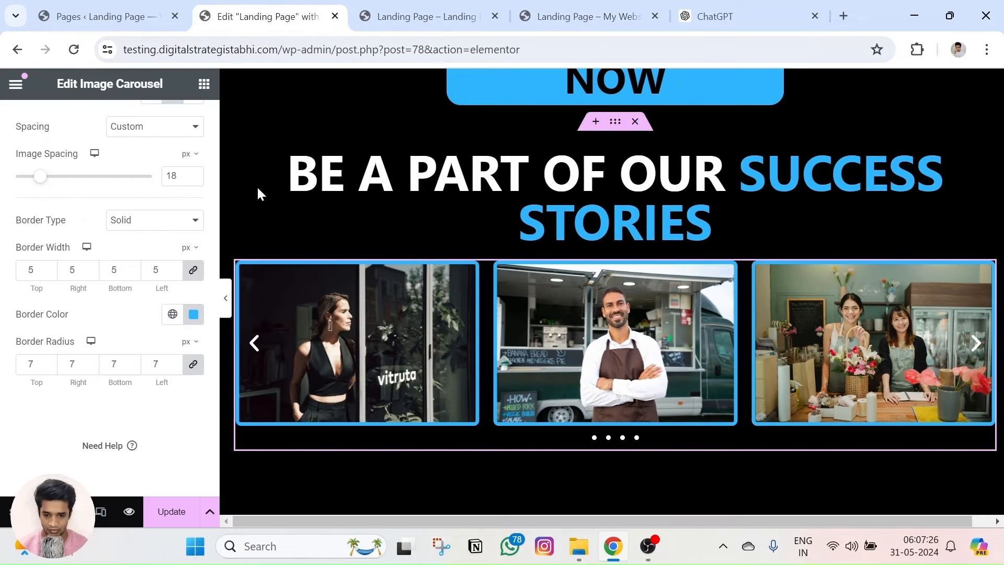
scroll(109, 235, up, 3)
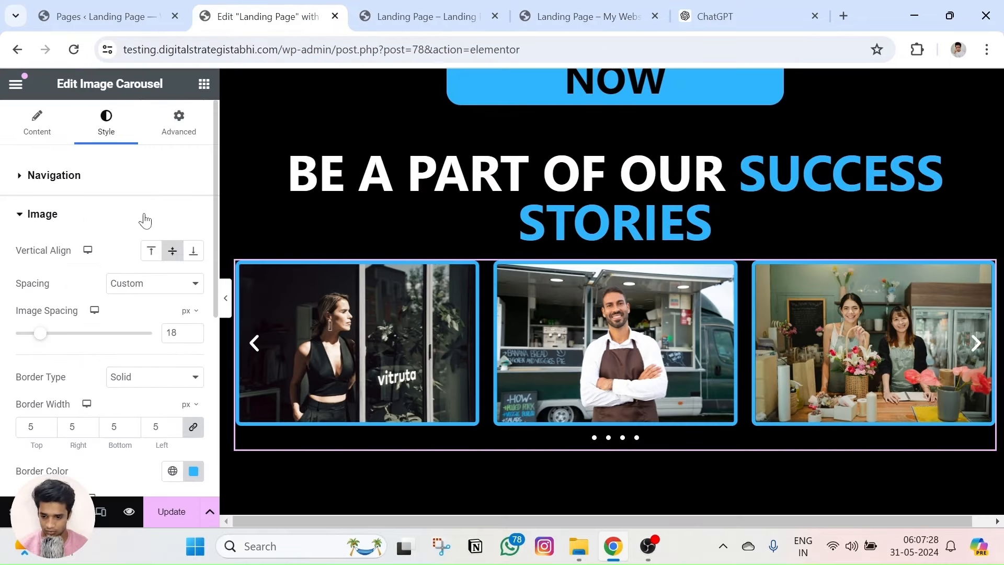
Set the carousel's Arrows Position to Outside and check the slides in the preview.
click(50, 175)
click(143, 245)
click(138, 259)
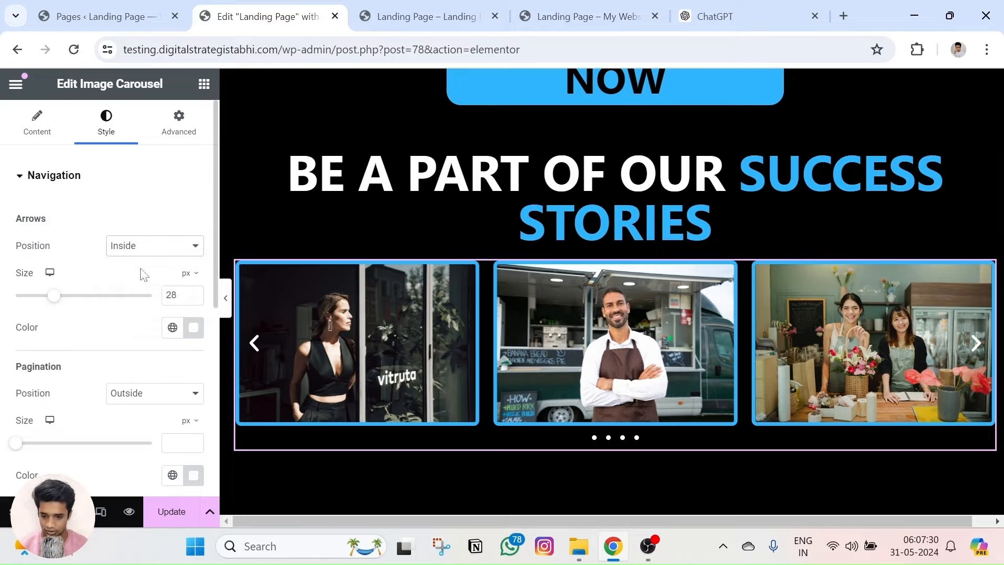
key(Down)
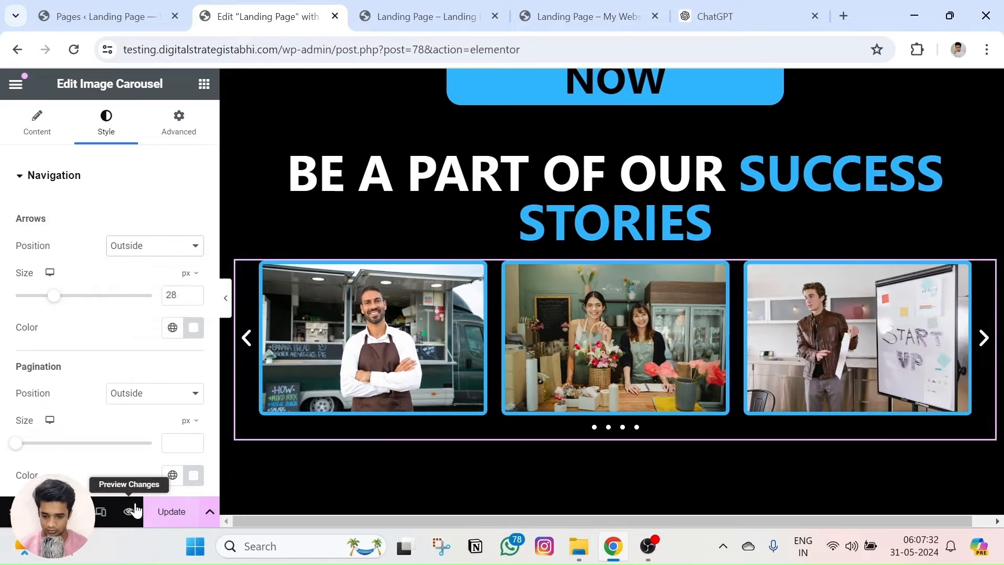
click(130, 511)
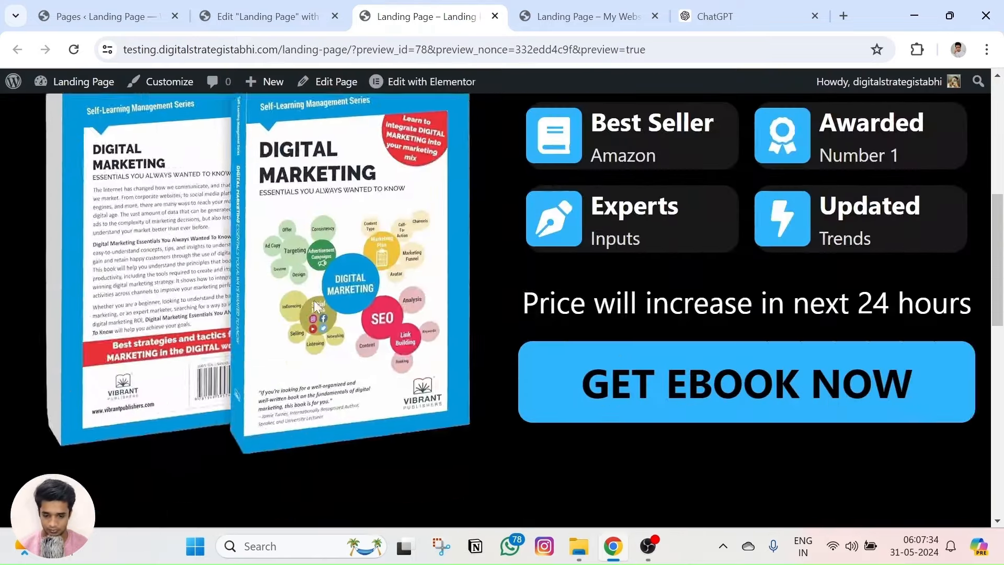
scroll(315, 304, down, 8)
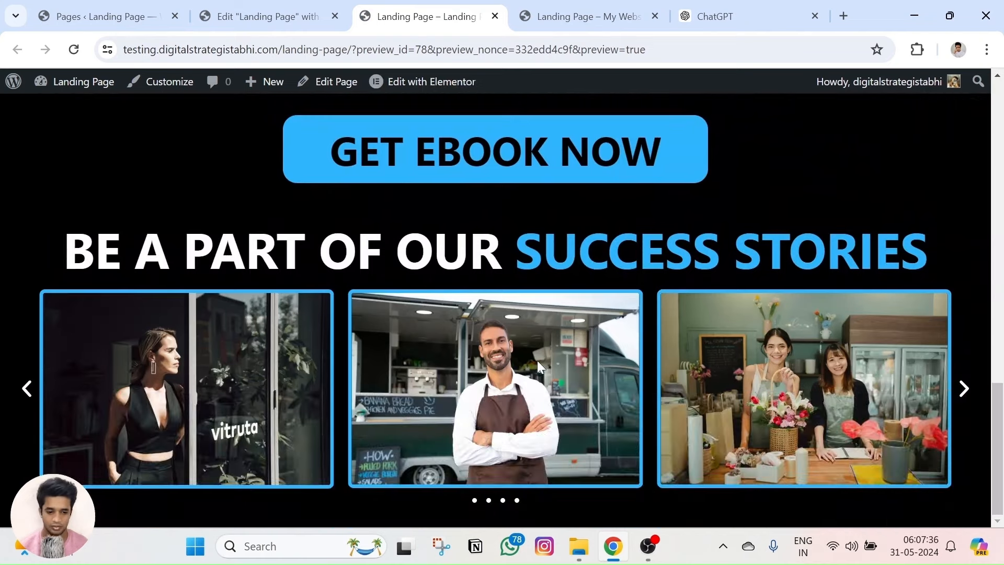
key(ctrl+Tab)
key(ctrl+shift+Tab)
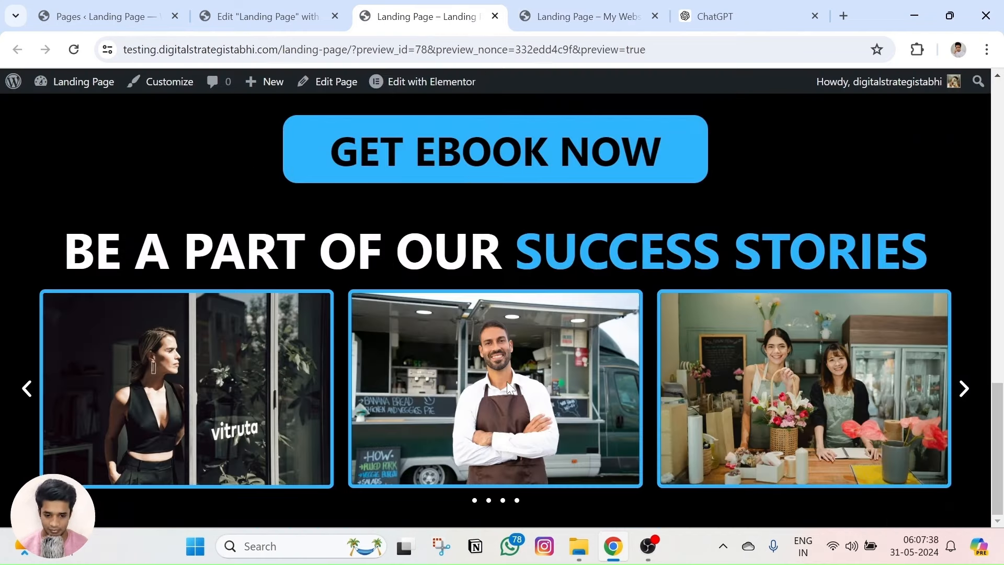
click(964, 391)
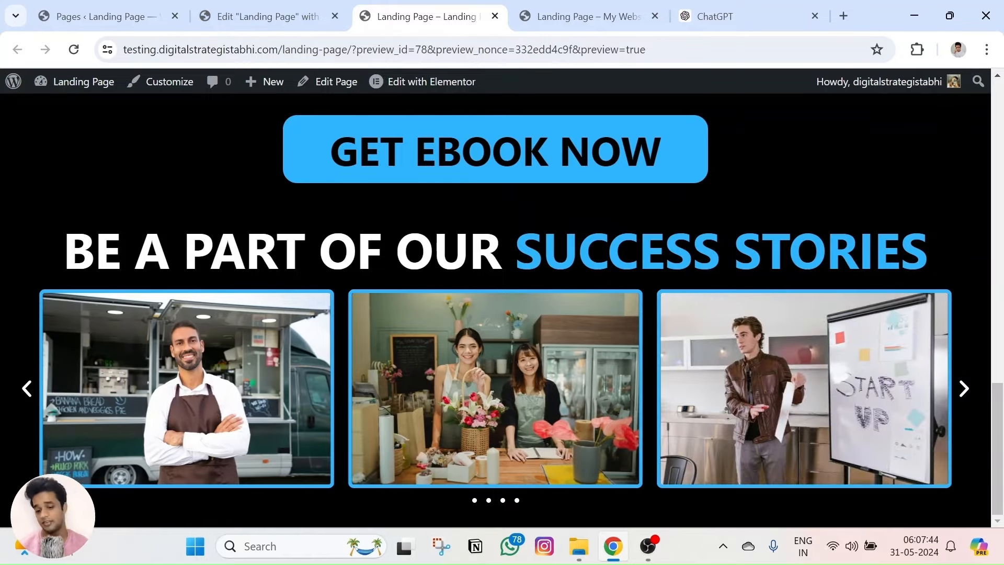
click(565, 8)
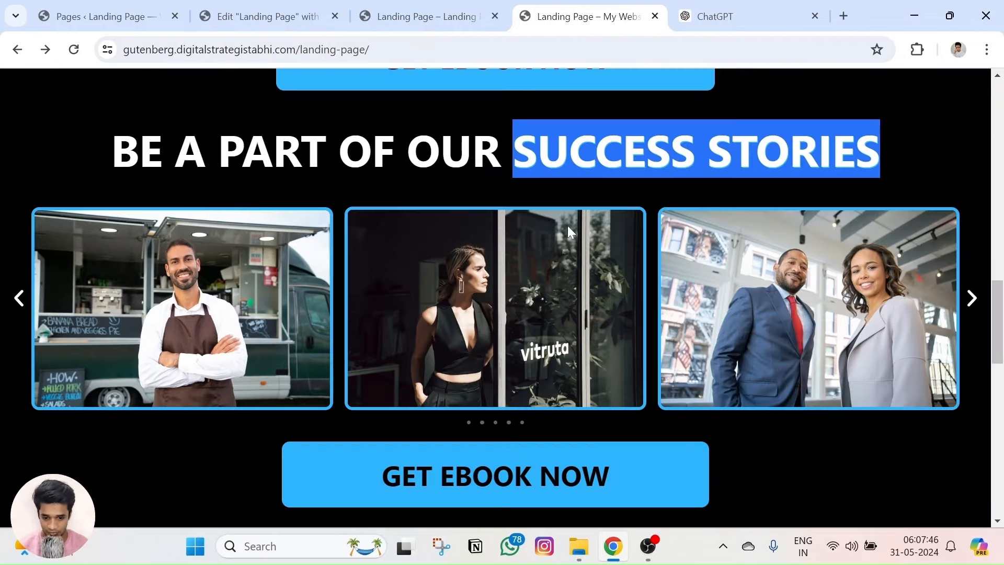
click(264, 16)
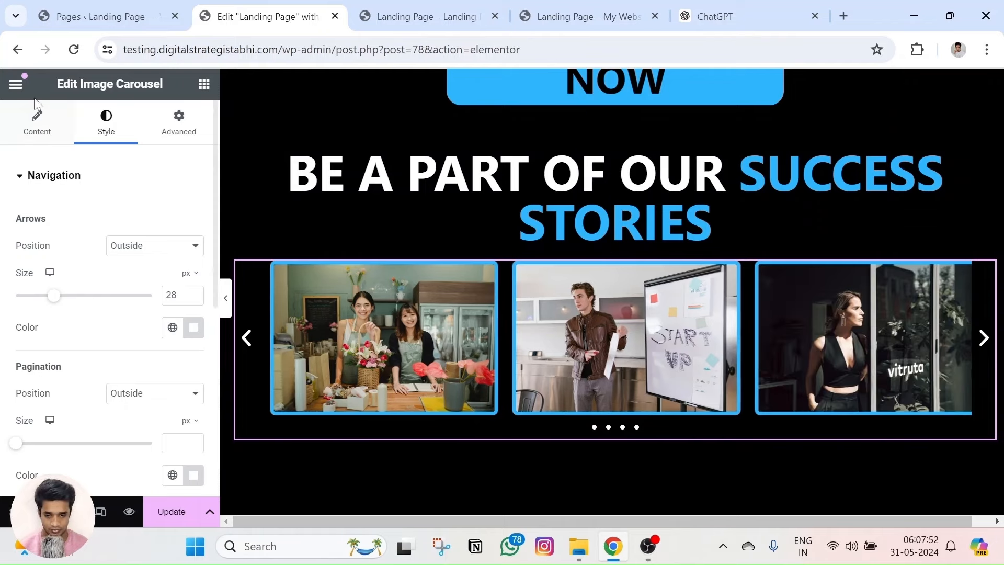
Give the carousel a 23 px top margin and preview the page.
click(179, 124)
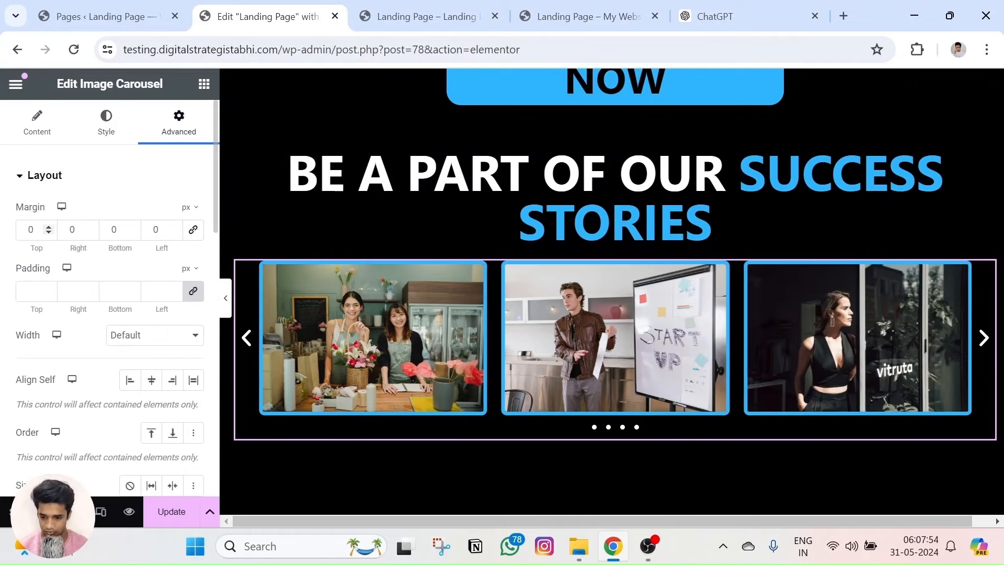
drag(50, 228, 49, 228)
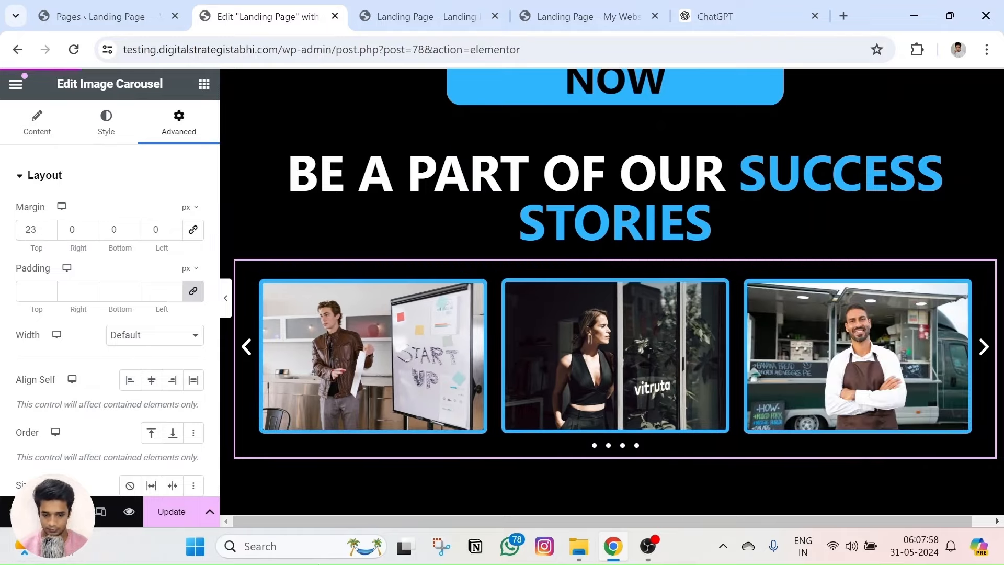
click(129, 511)
scroll(453, 314, down, 15)
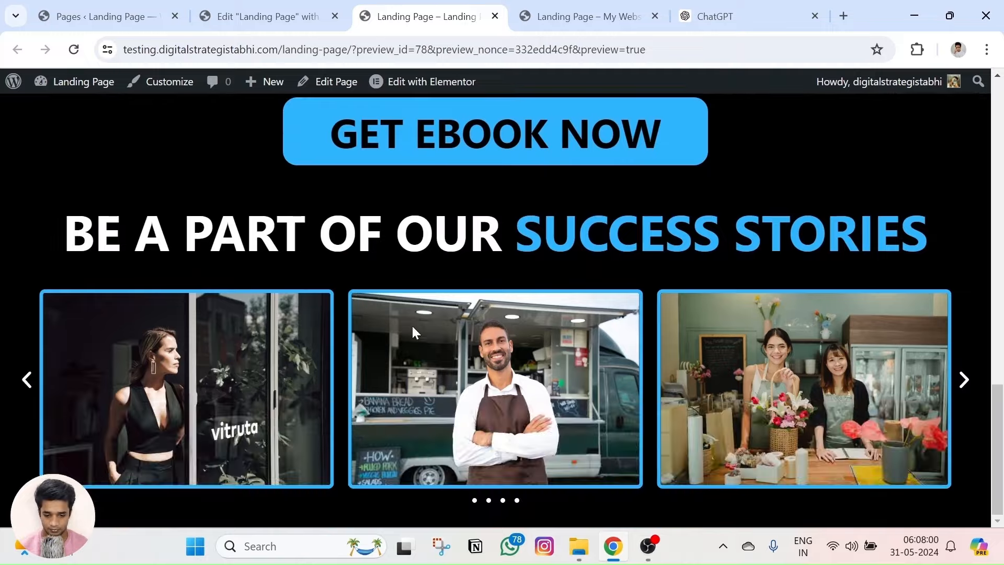
Copy the GET EBOOK NOW block from its context menu.
key(ctrl+shift+Tab)
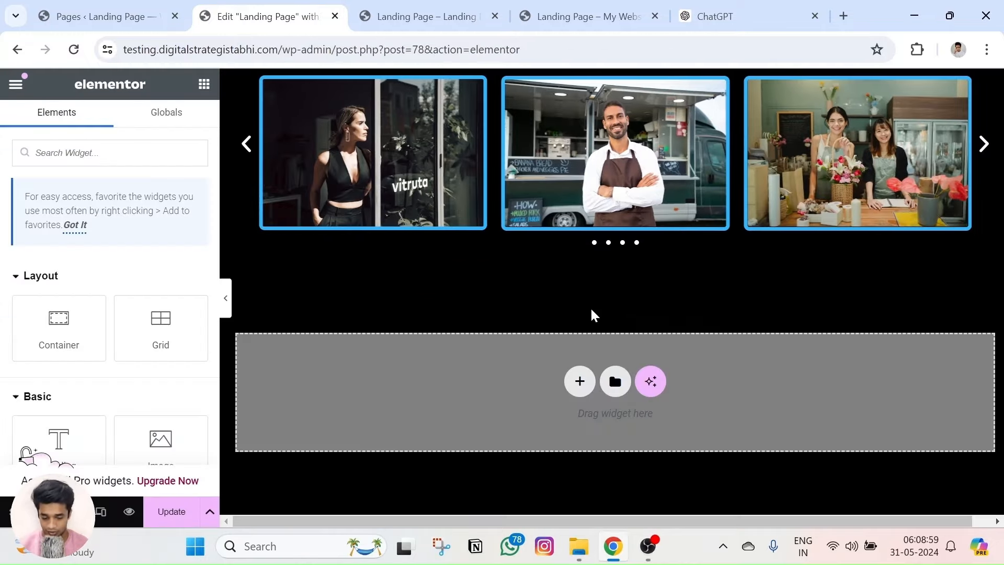
scroll(590, 306, up, 4)
scroll(569, 348, up, 3)
right_click(616, 174)
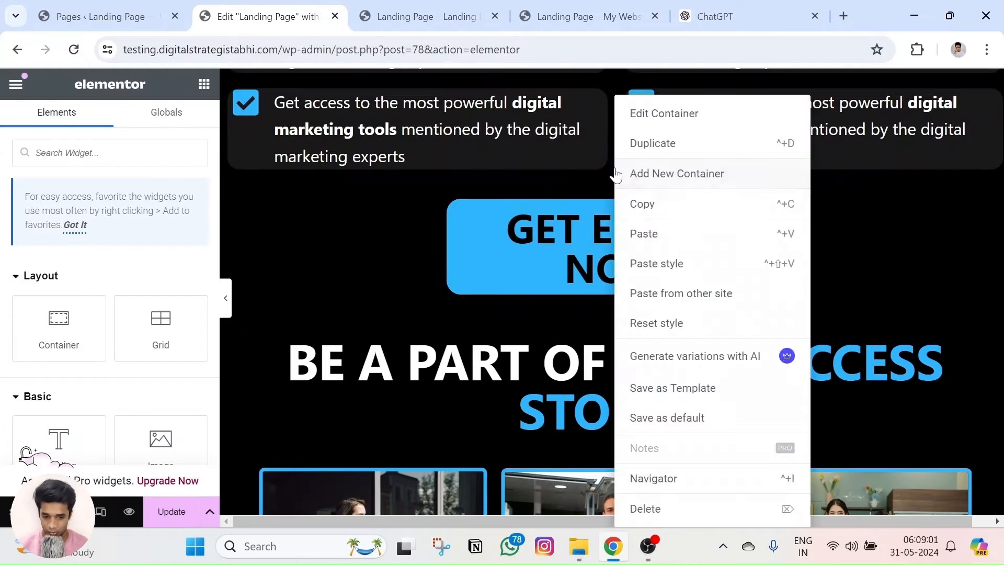
click(648, 207)
Add a new Container below the success-stories carousel and start setting its content width.
scroll(602, 290, down, 6)
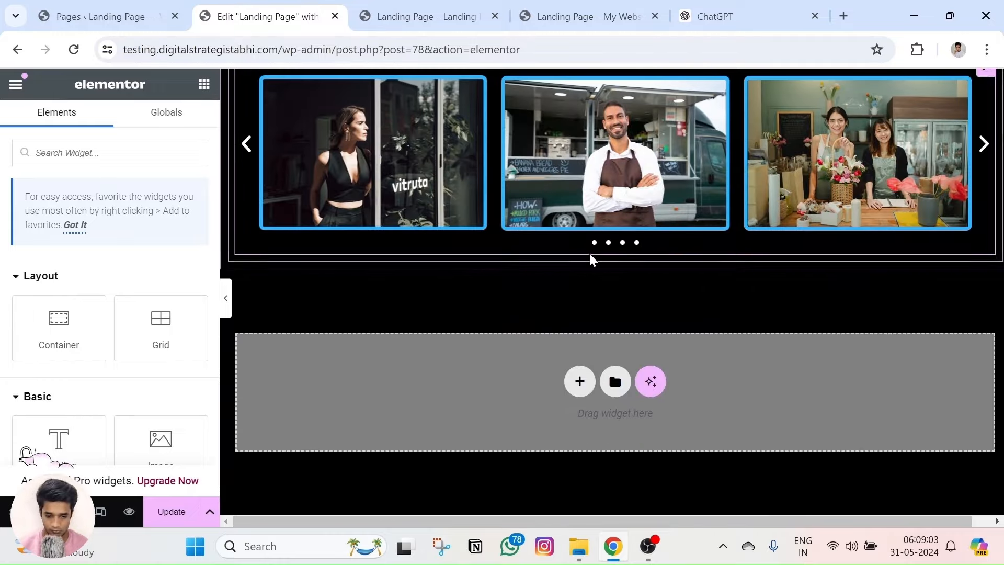
drag(92, 308, 621, 259)
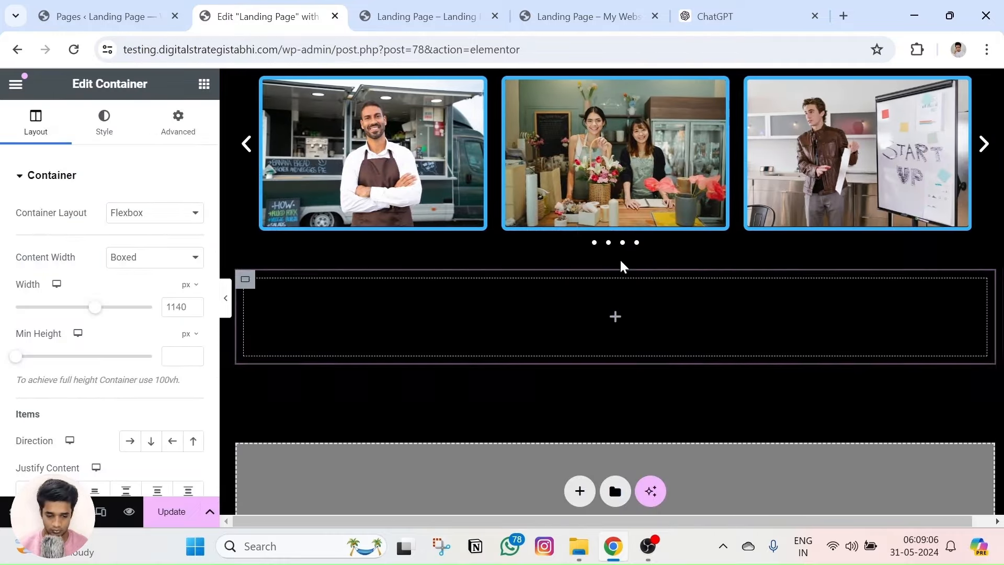
right_click(614, 320)
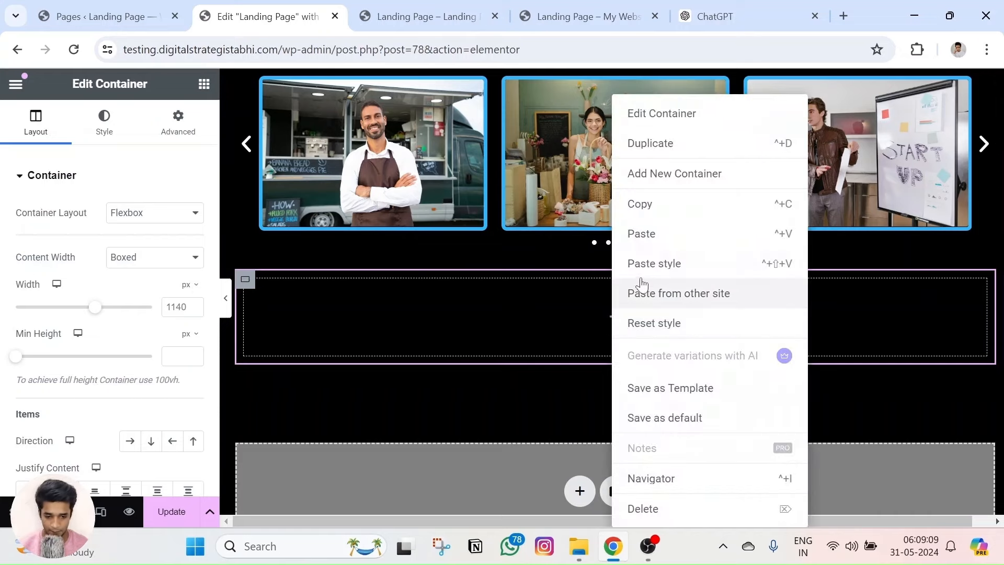
click(112, 257)
Make the new container Full Width, paste the GET EBOOK NOW block into it, and zero its padding.
click(135, 284)
right_click(657, 327)
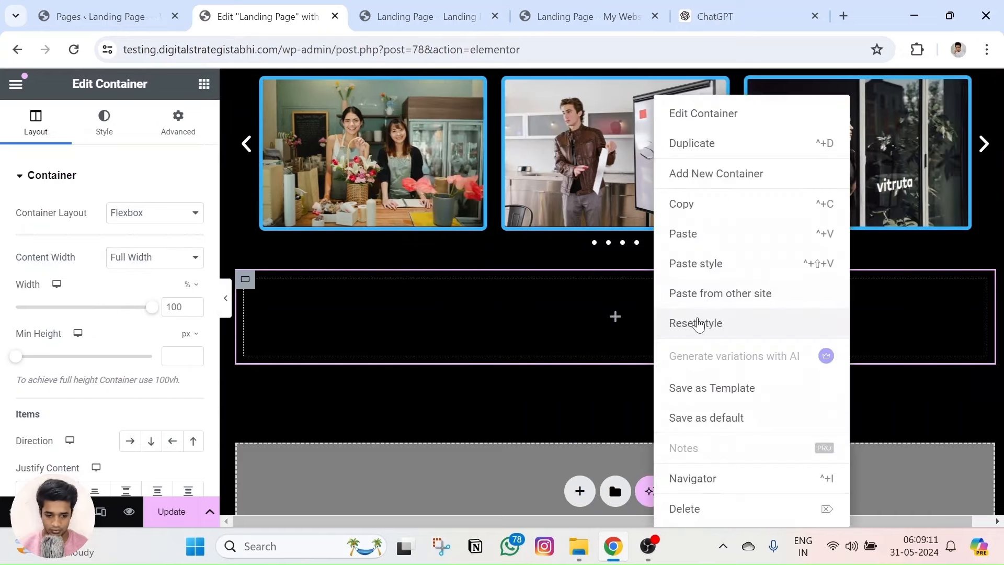
click(697, 236)
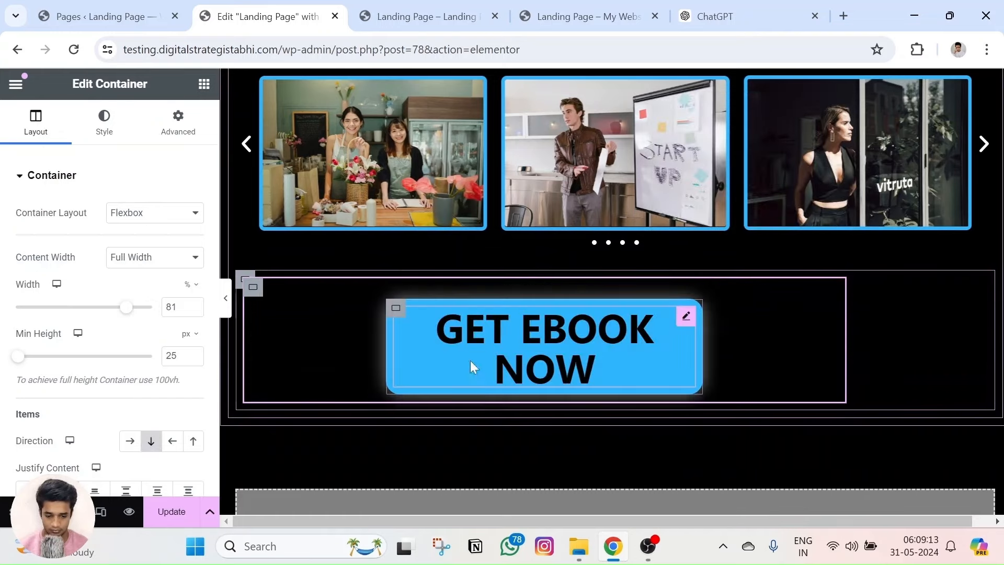
click(174, 129)
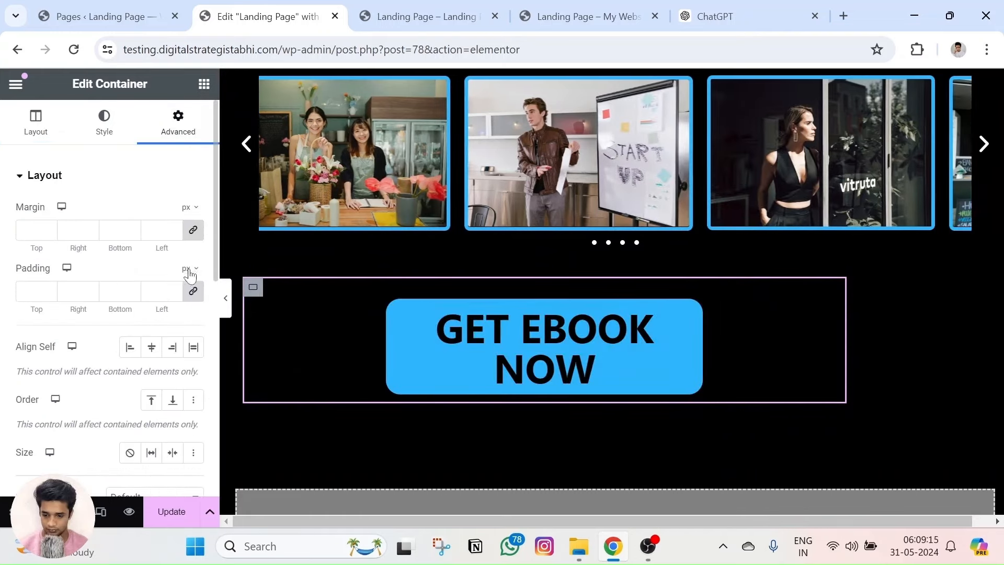
click(195, 292)
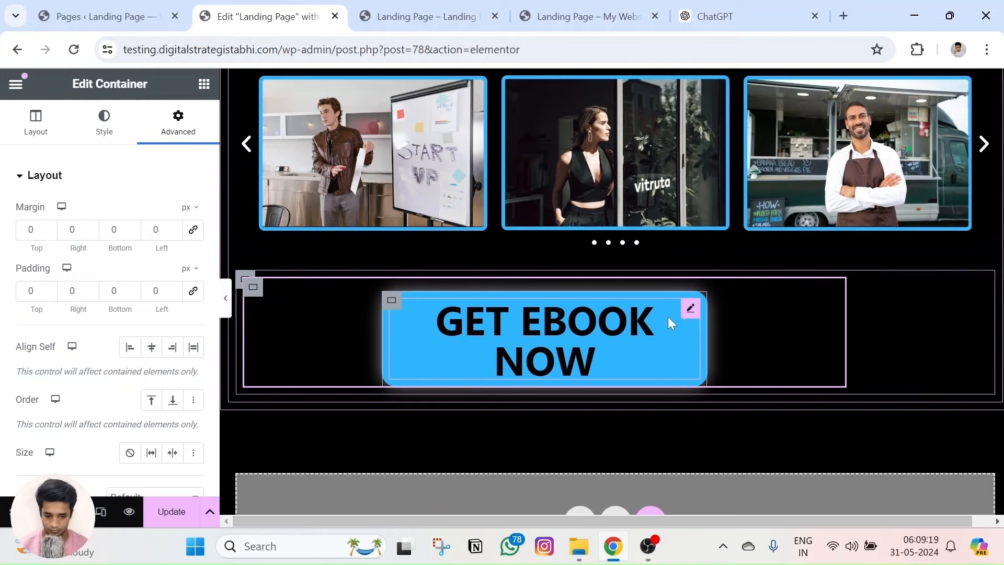
Widen the button so GET EBOOK NOW fits one line, set a -14 px top margin, and preview.
click(690, 312)
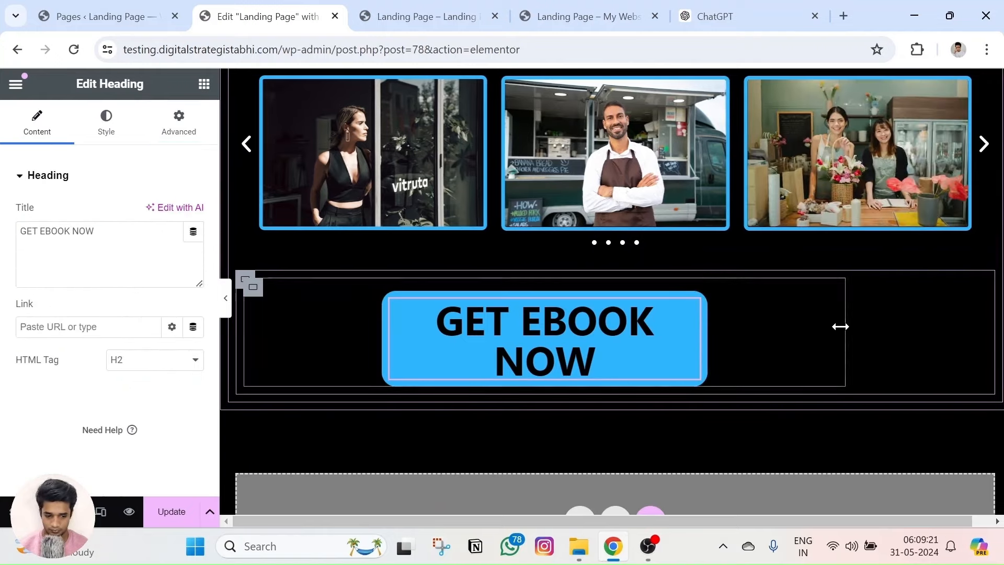
drag(844, 327, 997, 341)
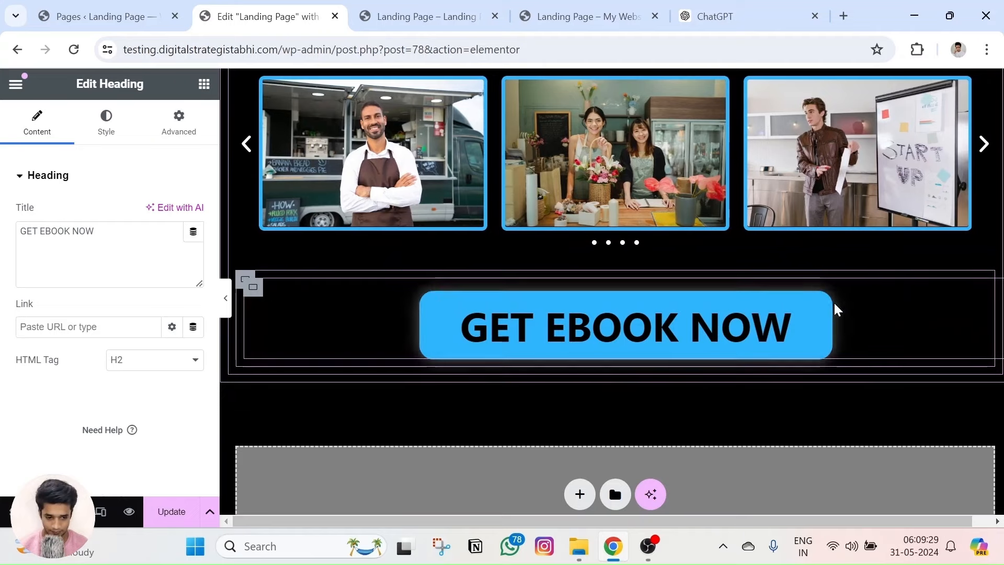
click(429, 301)
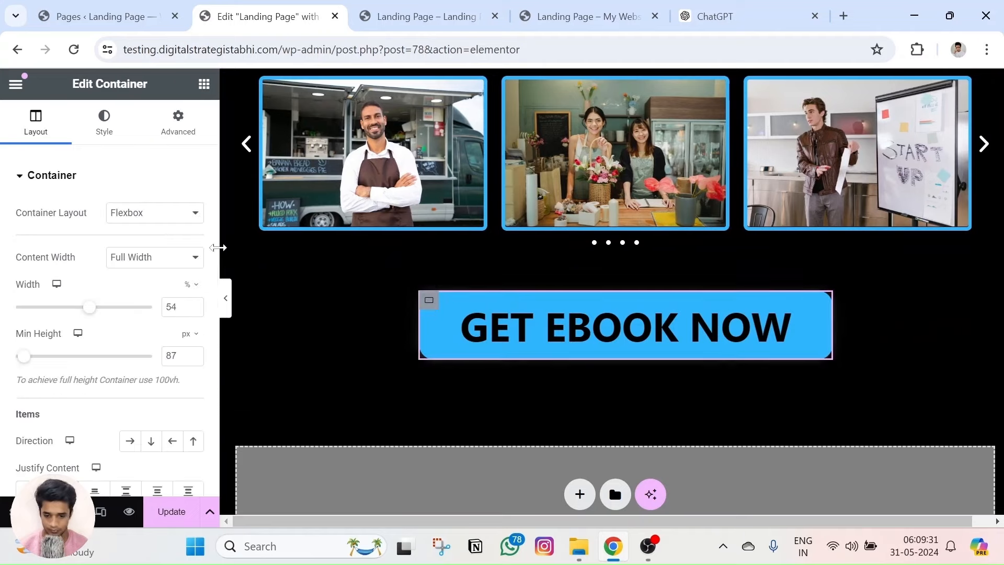
click(177, 122)
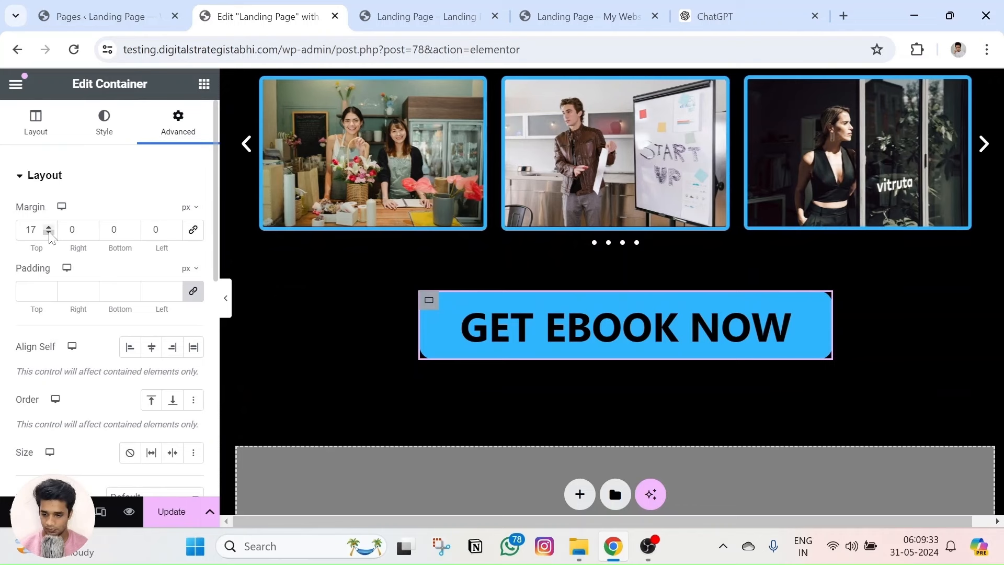
scroll(50, 234, up, 19)
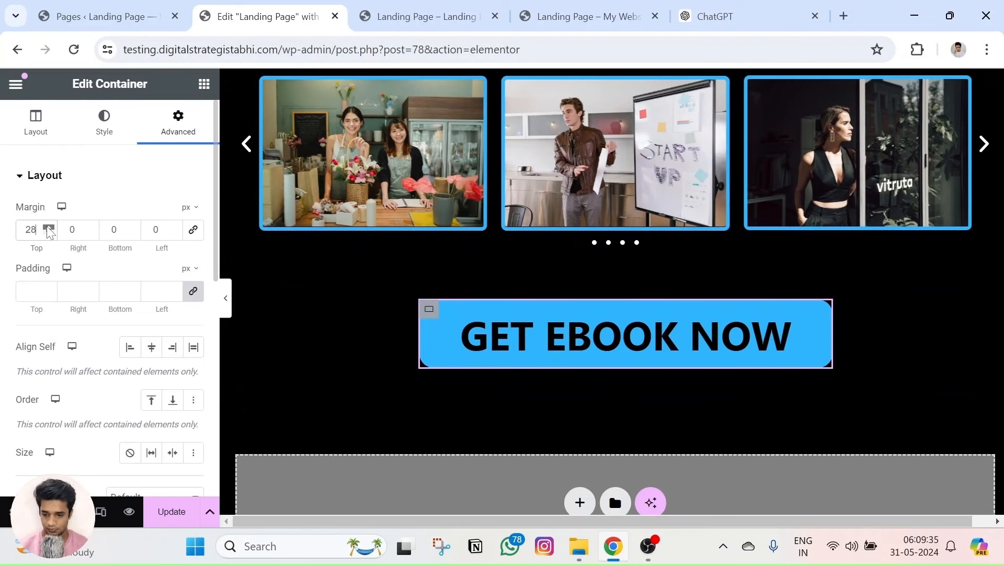
scroll(50, 234, down, 20)
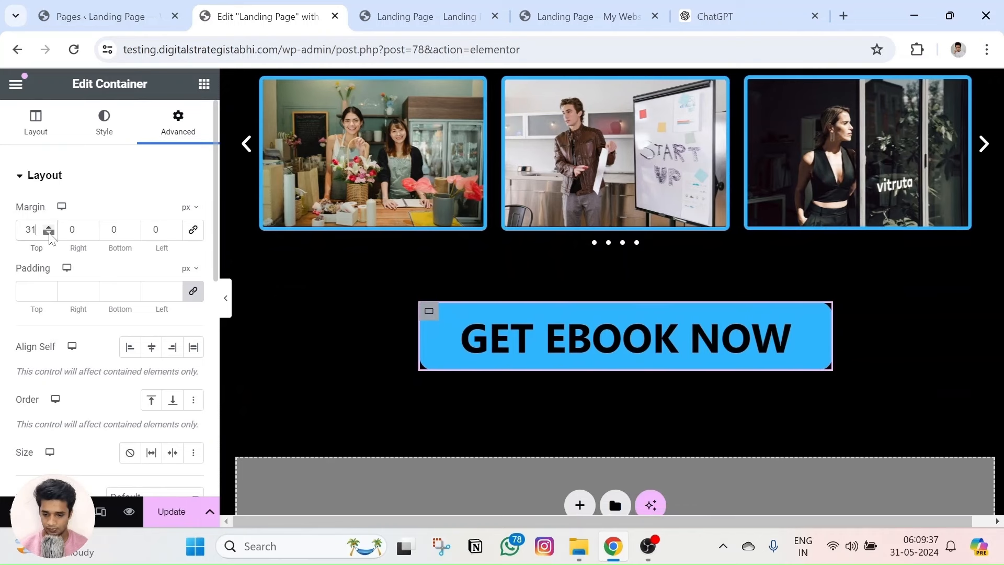
scroll(49, 234, down, 16)
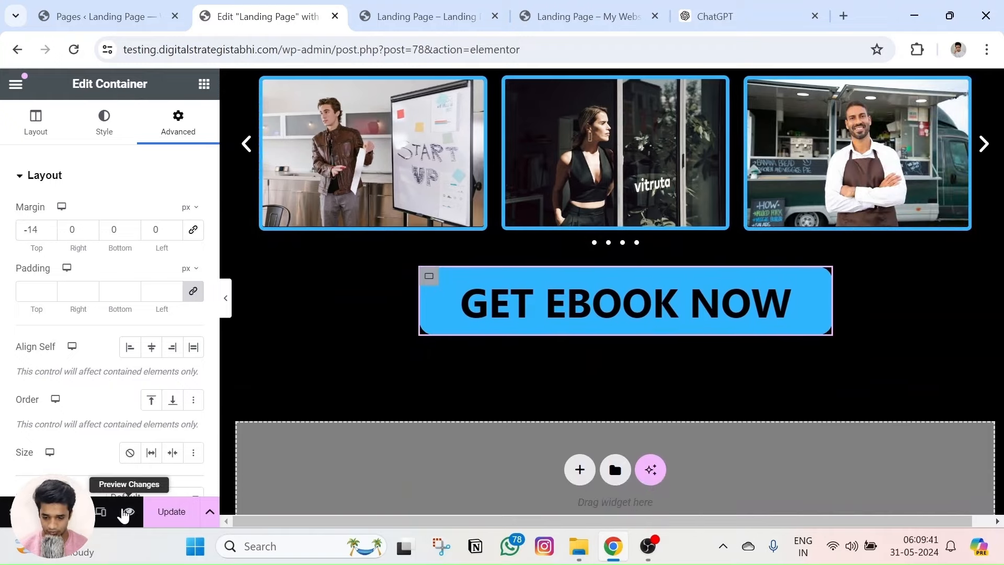
key(ctrl+Tab)
scroll(491, 357, down, 12)
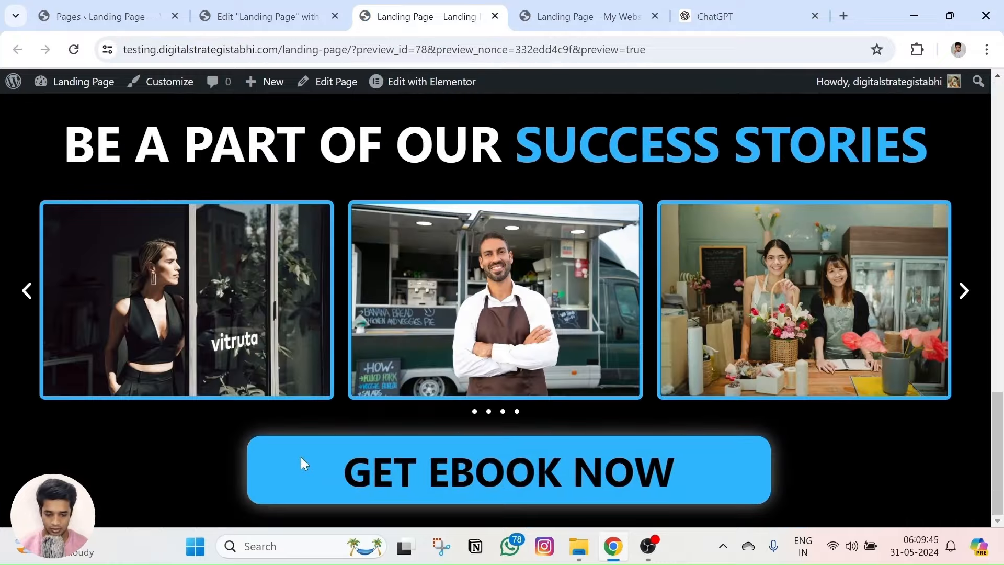
Narrow the GET EBOOK NOW container's Layout width to 41%, previewing the page after each adjustment.
click(575, 16)
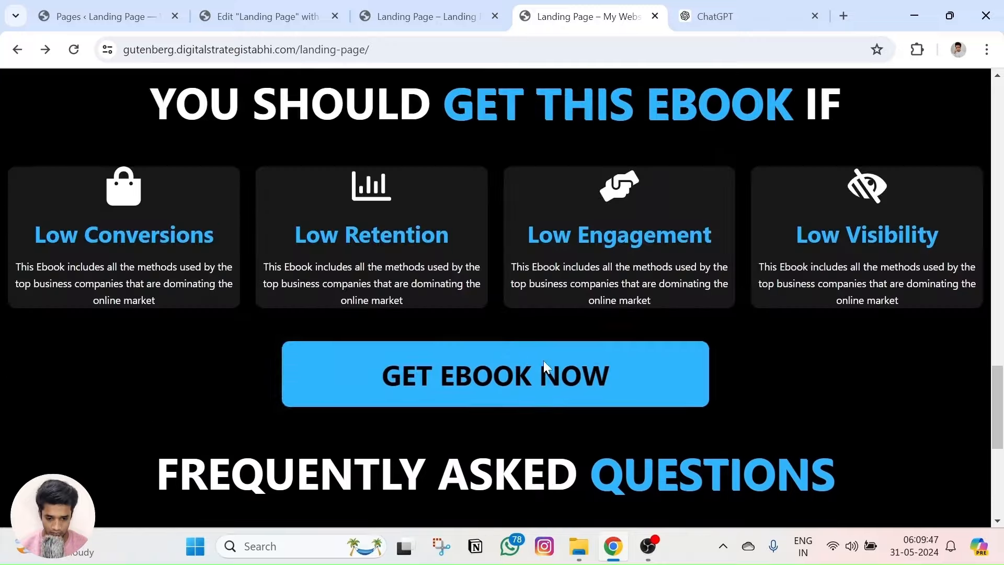
scroll(544, 360, up, 4)
click(333, 8)
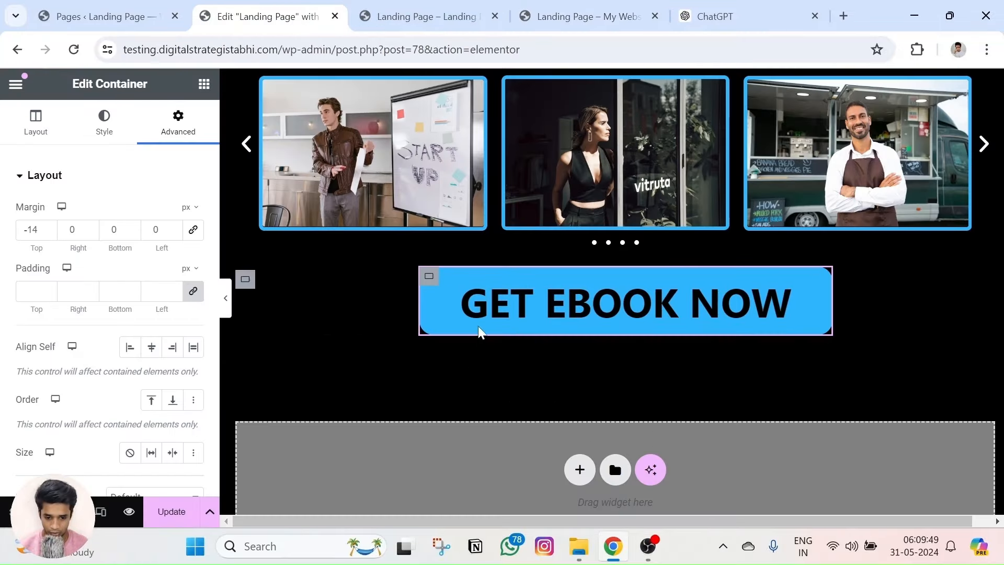
click(37, 134)
drag(86, 309, 78, 309)
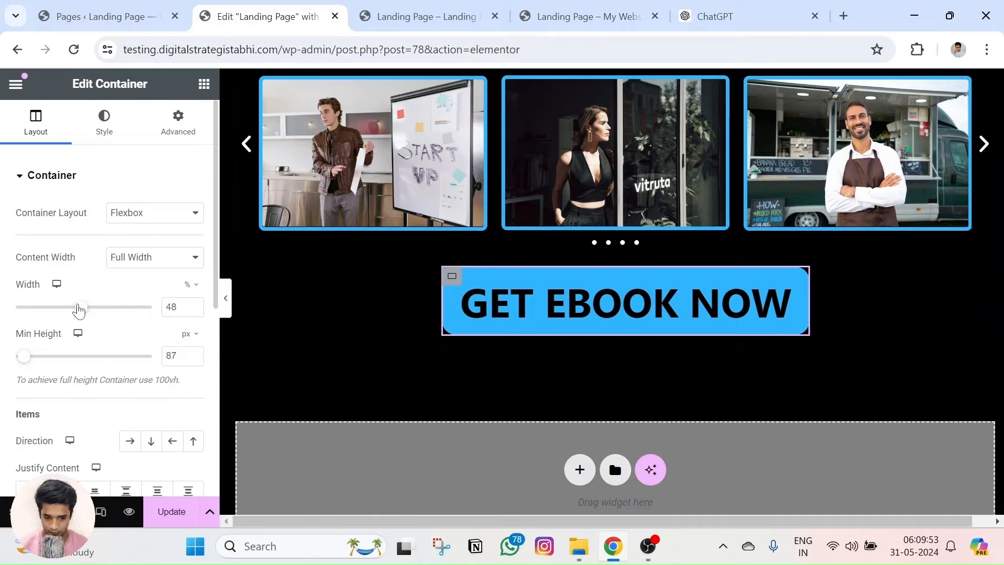
click(128, 513)
scroll(367, 434, down, 10)
scroll(375, 437, down, 3)
click(267, 16)
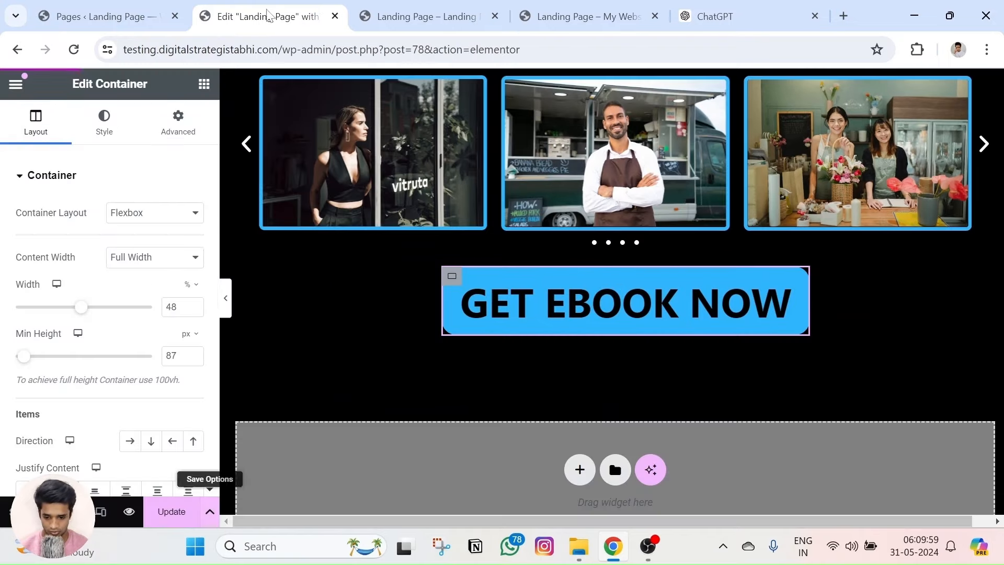
click(73, 308)
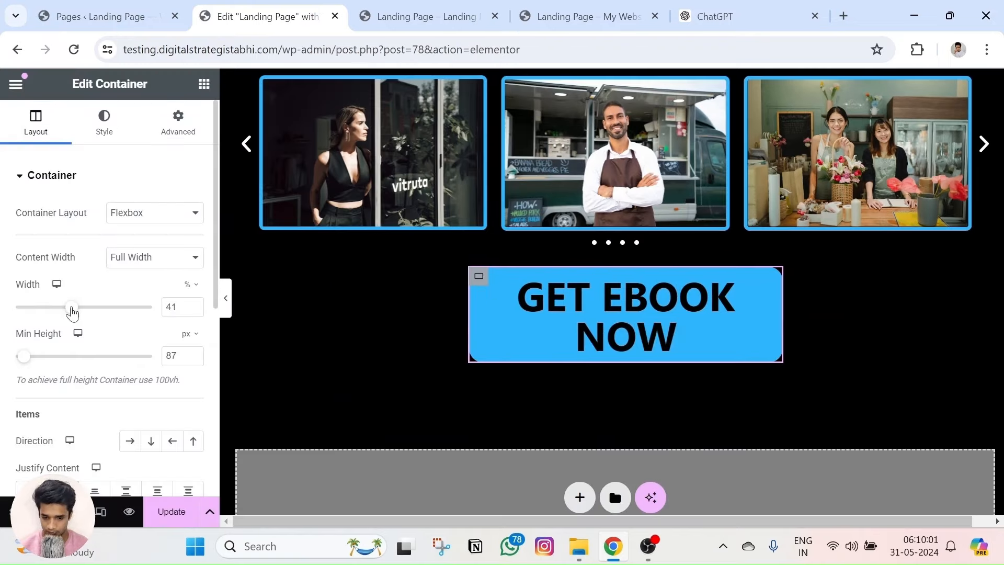
click(129, 511)
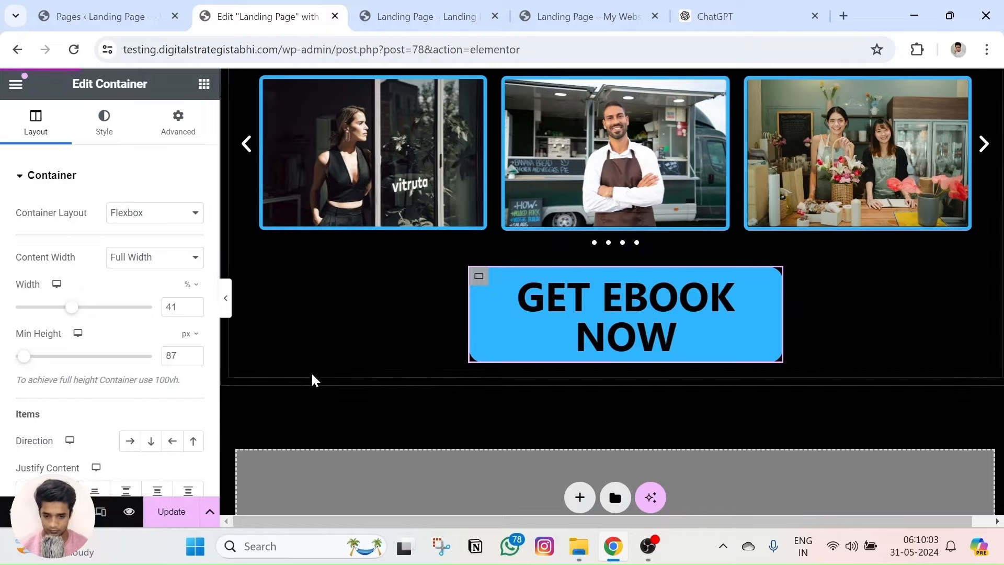
scroll(421, 376, down, 15)
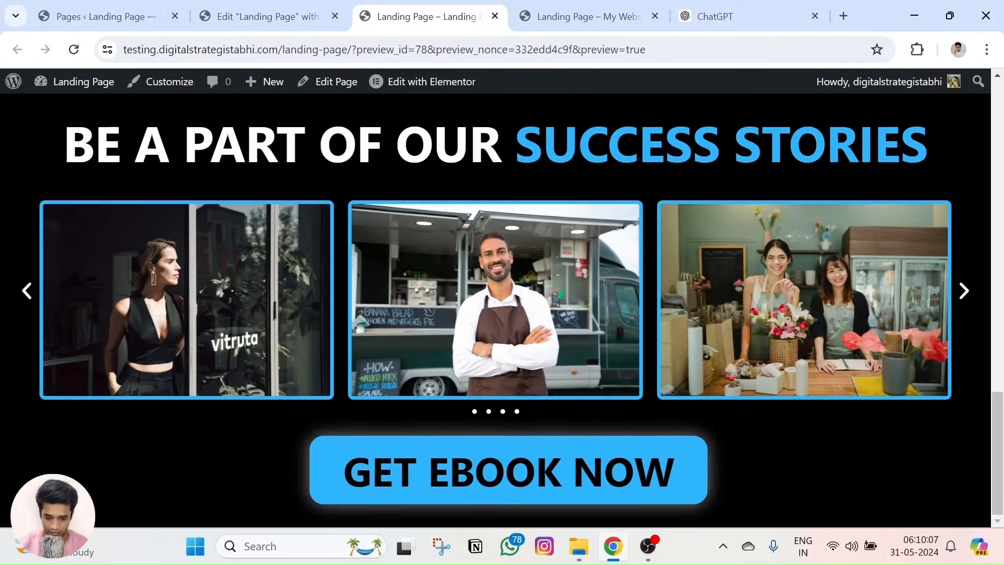
Scroll the preview and zoom in and back out to inspect the GET EBOOK NOW button.
scroll(534, 298, up, 6)
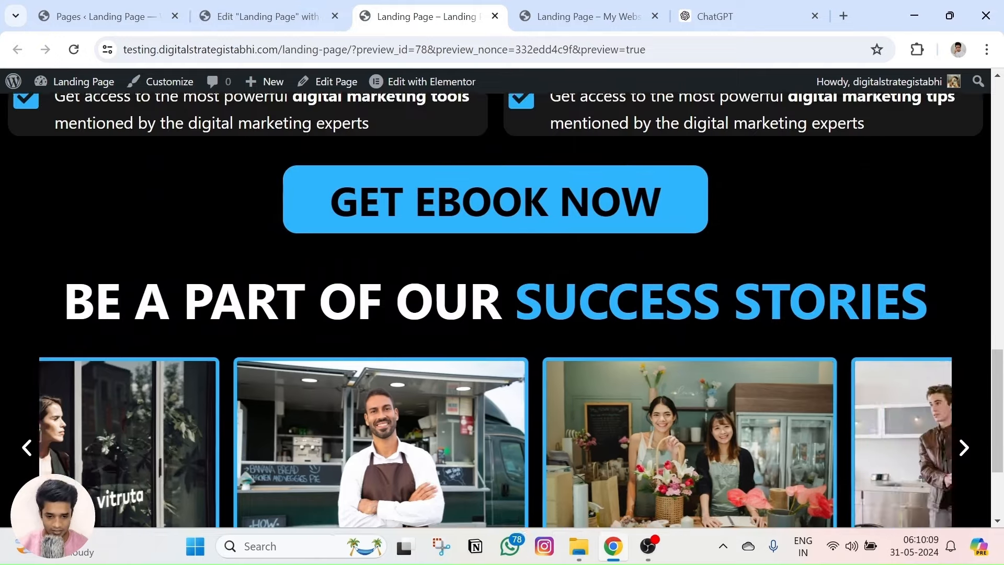
scroll(534, 298, up, 5)
scroll(534, 298, up, 2)
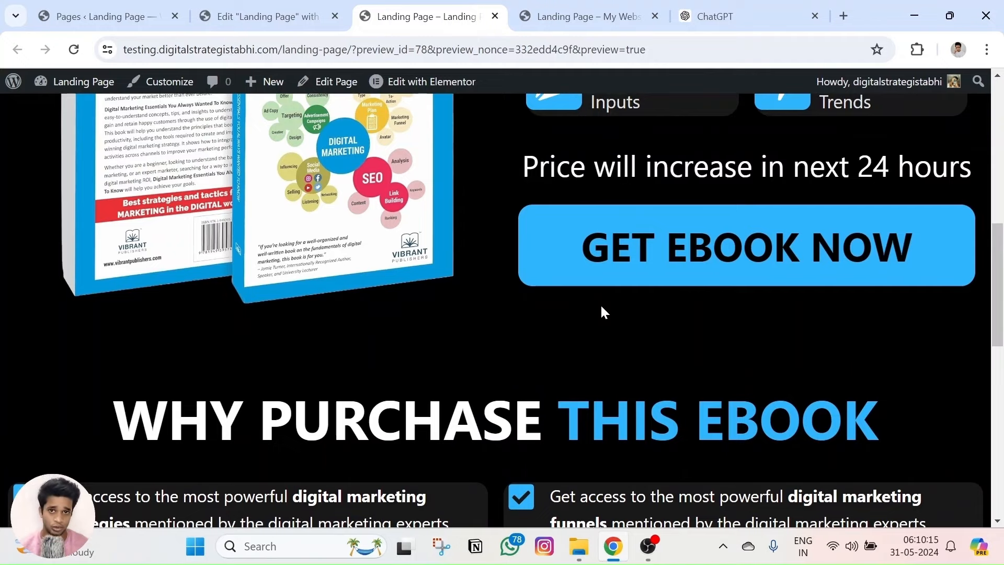
scroll(601, 312, down, 12)
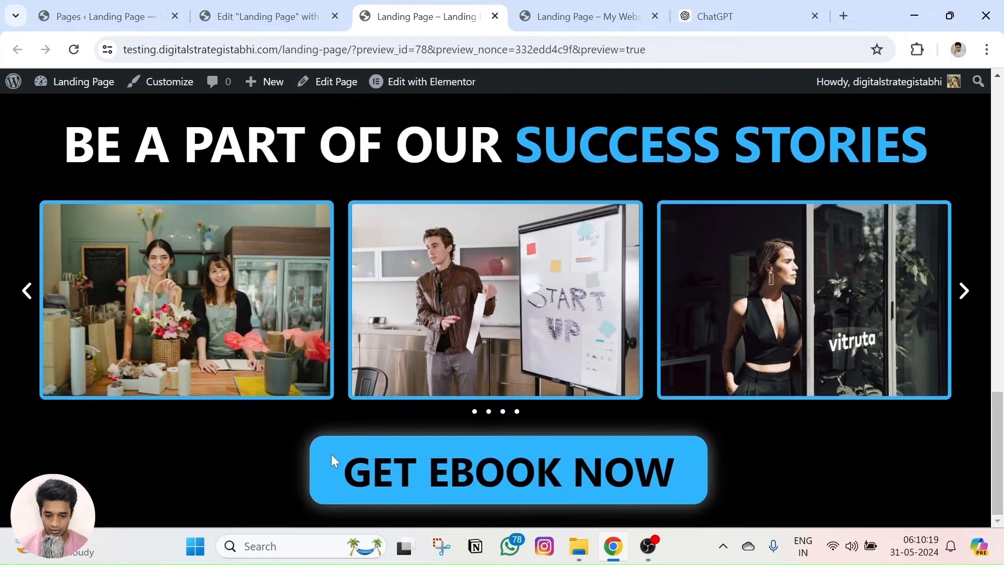
scroll(400, 244, up, 3)
scroll(332, 311, down, 3)
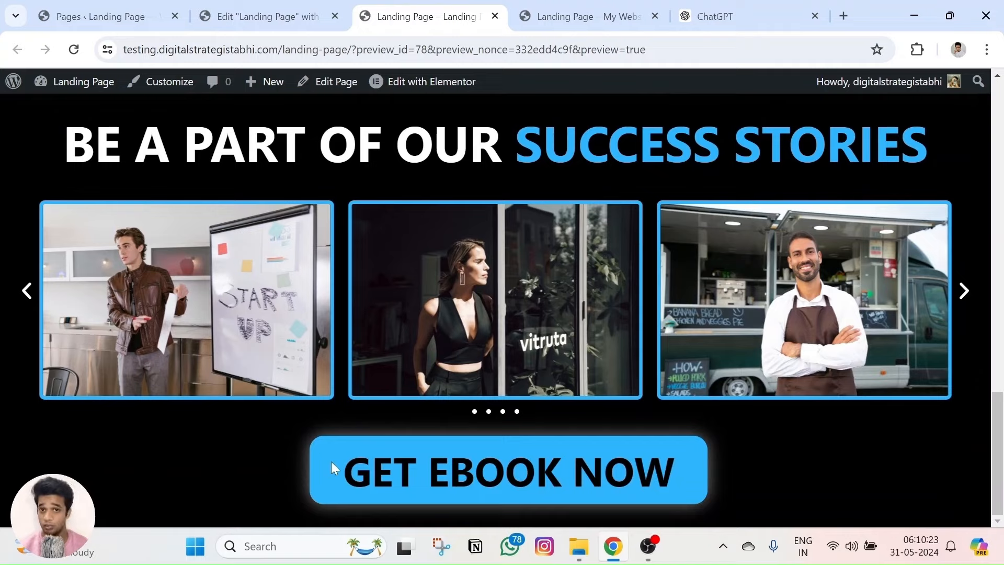
key(ctrl+plus)
key(ctrl+plus)
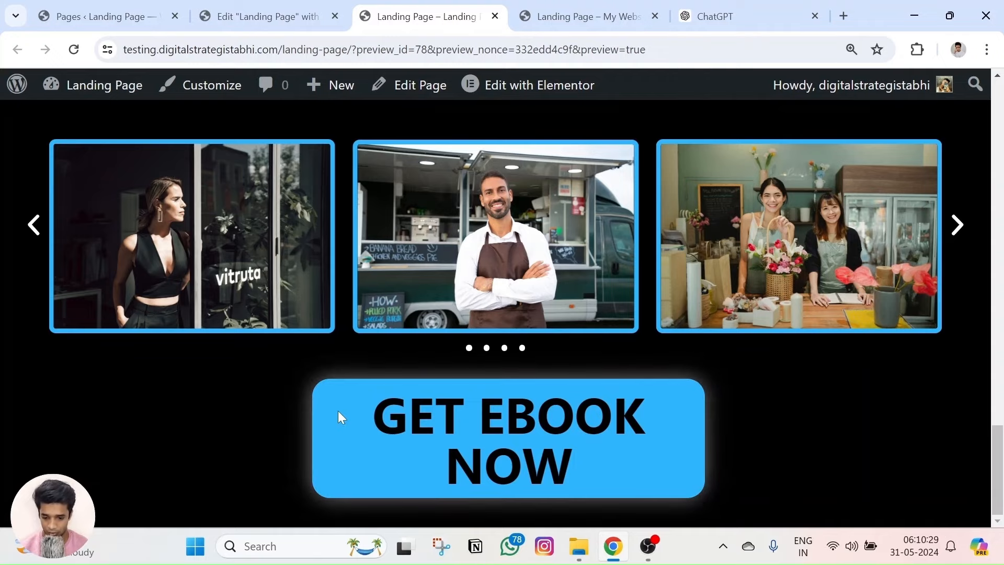
key(ctrl+minus)
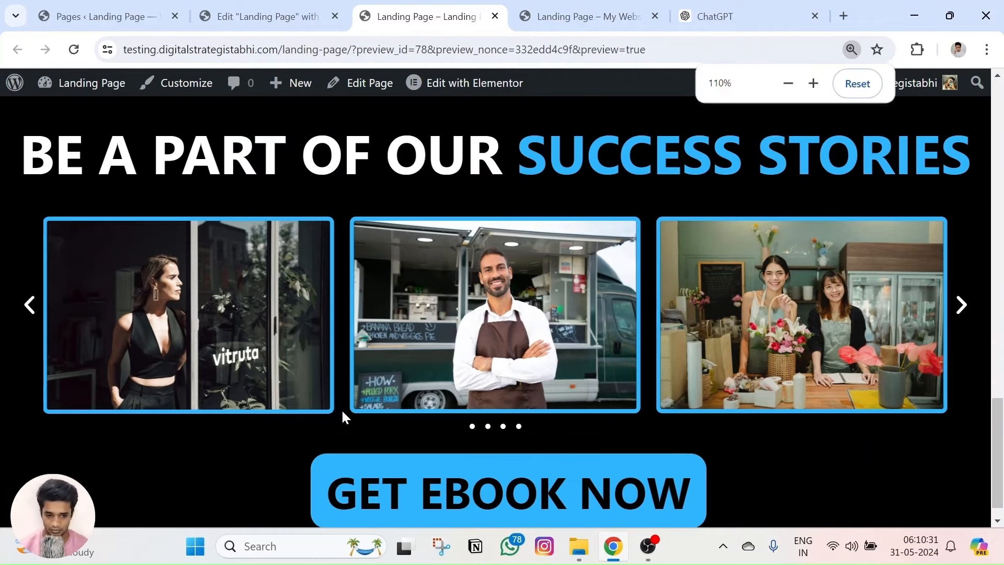
key(ctrl+minus)
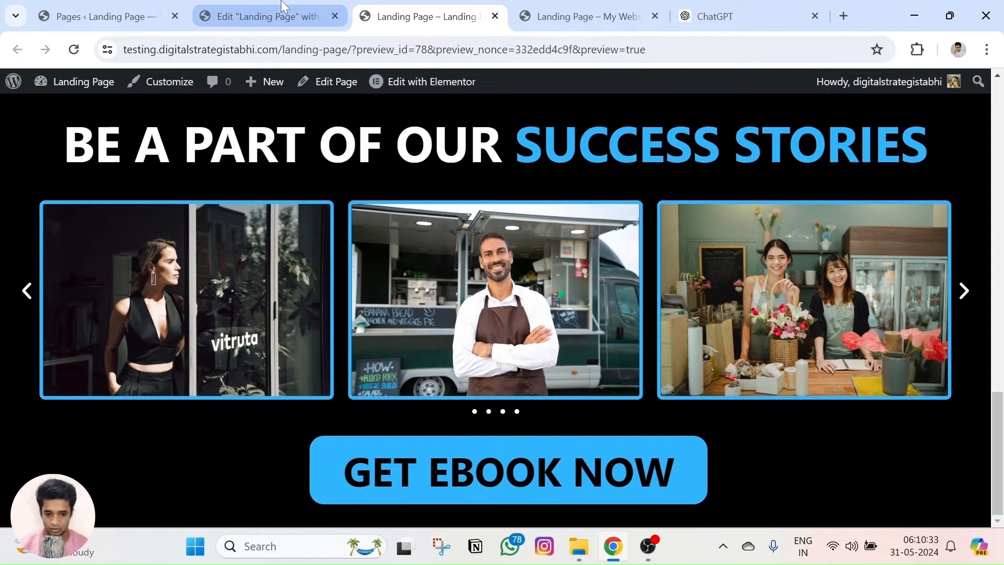
Study the reference page's YOU SHOULD GET THIS EBOOK IF heading, then return to the editor.
click(580, 16)
scroll(472, 328, down, 3)
scroll(472, 327, up, 1)
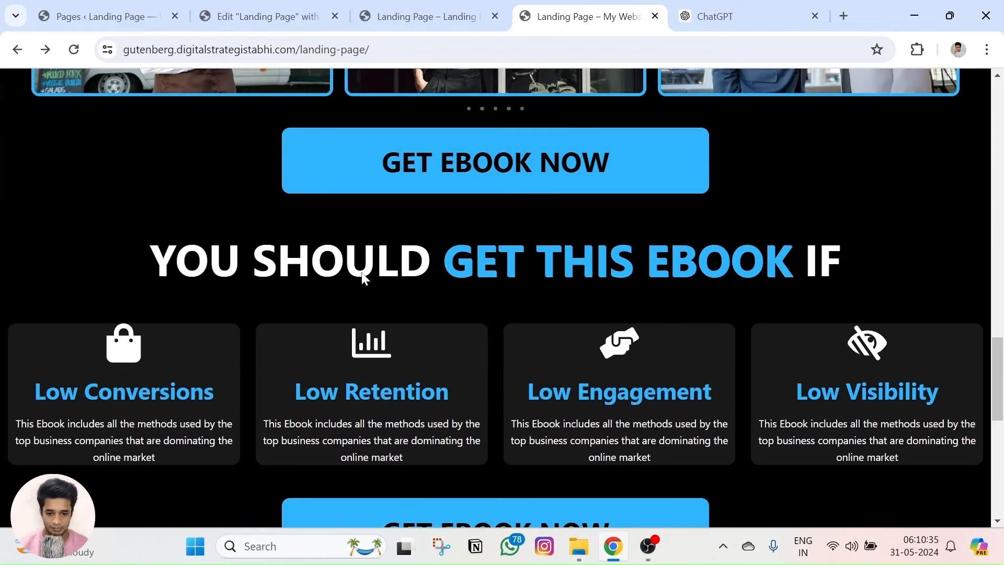
drag(157, 254, 771, 424)
click(883, 256)
double_click(727, 252)
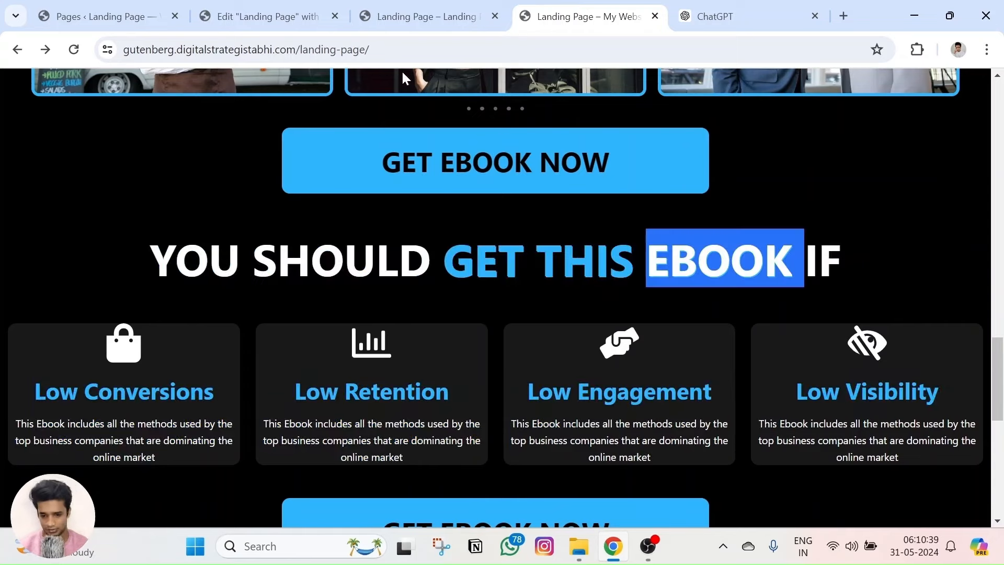
click(261, 16)
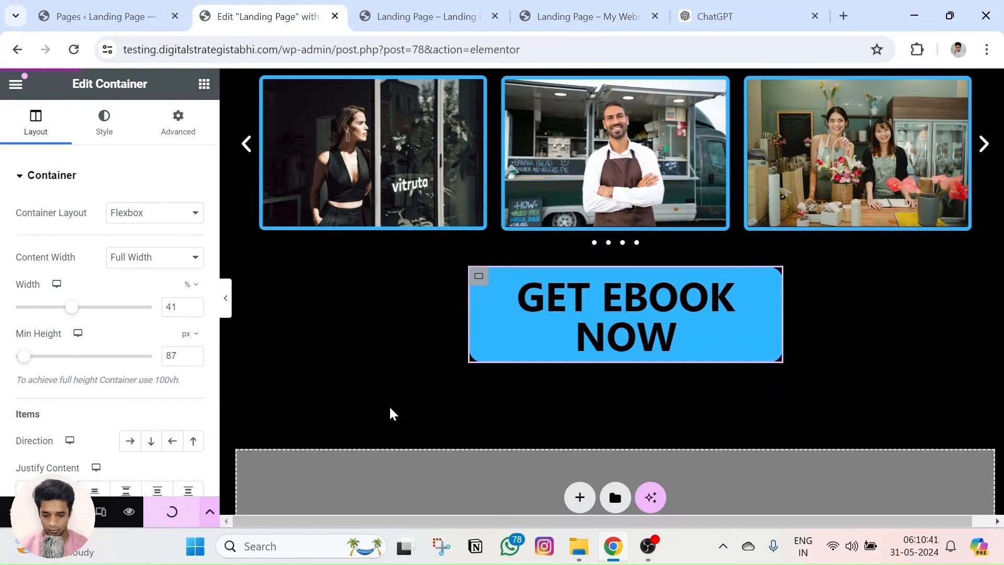
Add a single-column full-width container below the GET EBOOK NOW button.
key(ctrl+minus)
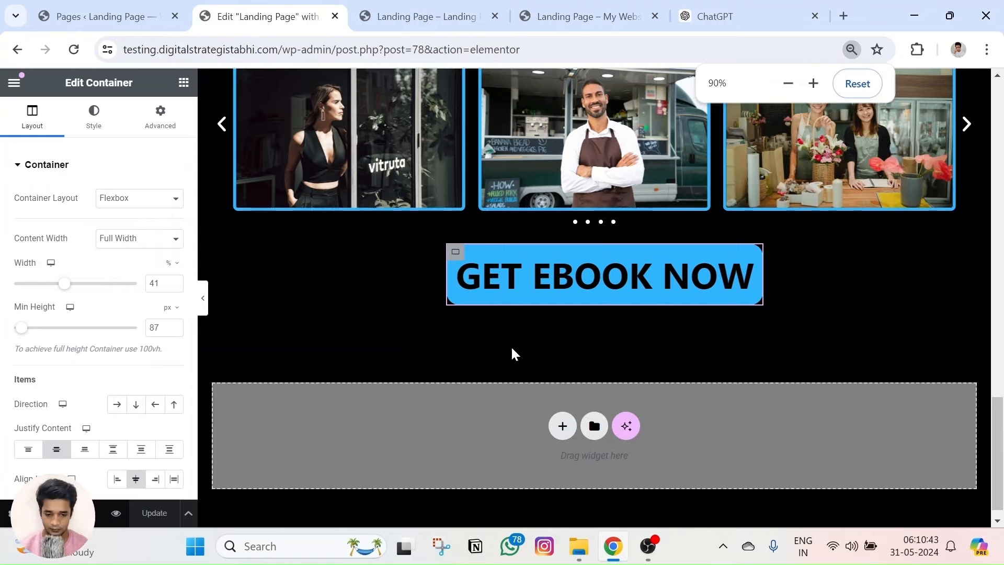
click(562, 426)
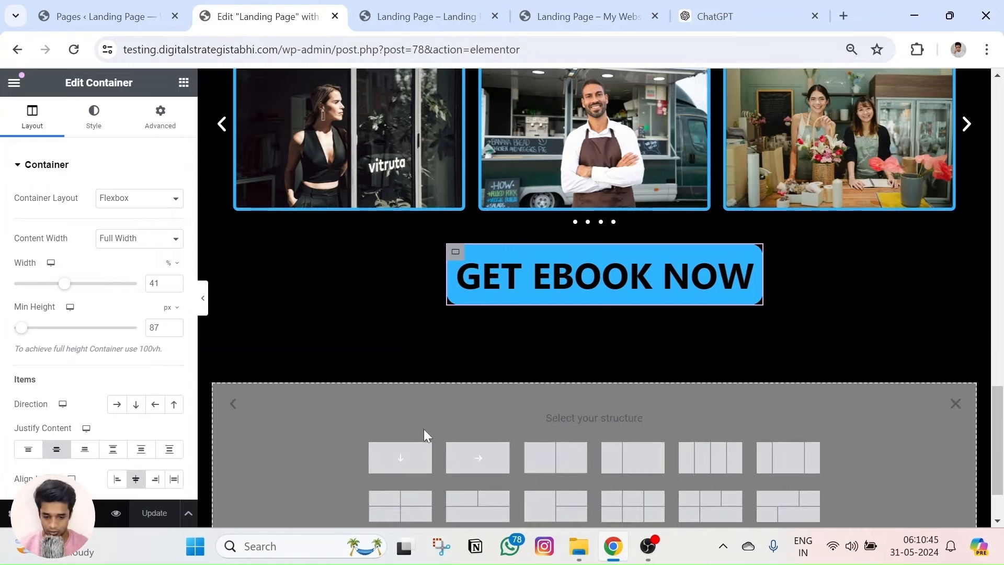
click(411, 456)
click(126, 239)
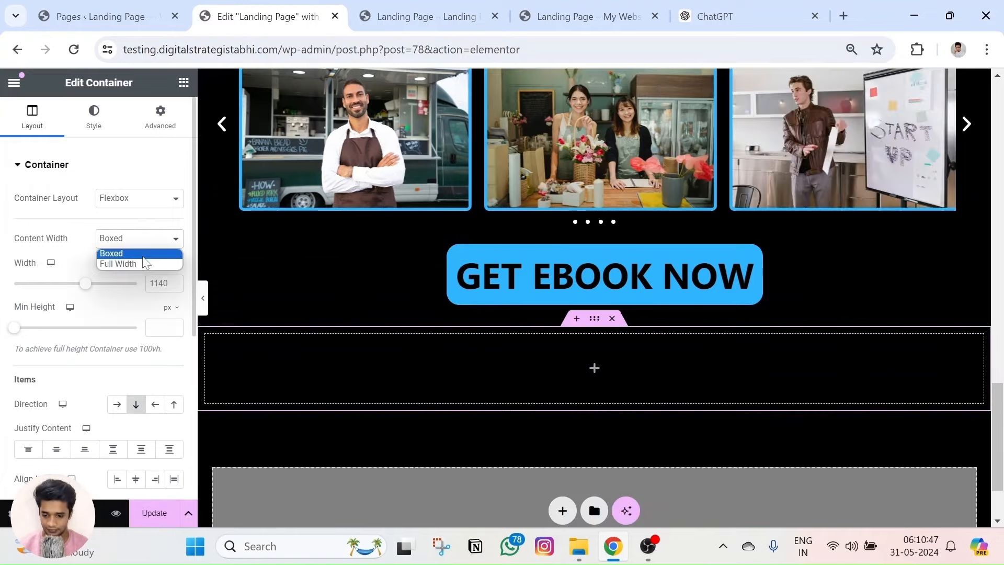
click(112, 262)
Select the title text of the BE A PART OF OUR SUCCESS STORIES heading.
scroll(557, 298, up, 8)
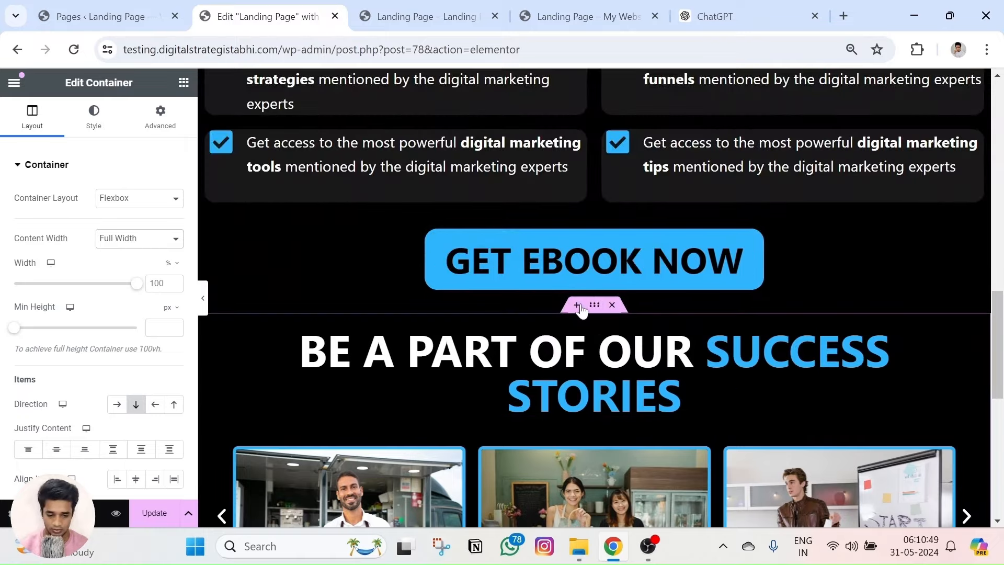
click(594, 309)
click(594, 362)
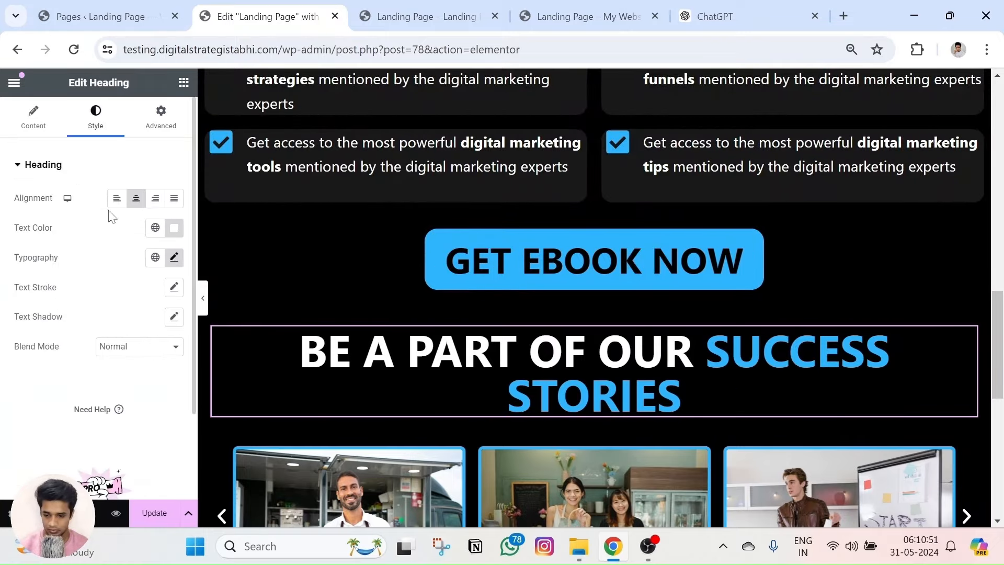
click(21, 133)
key(ctrl+a)
key(ctrl+c)
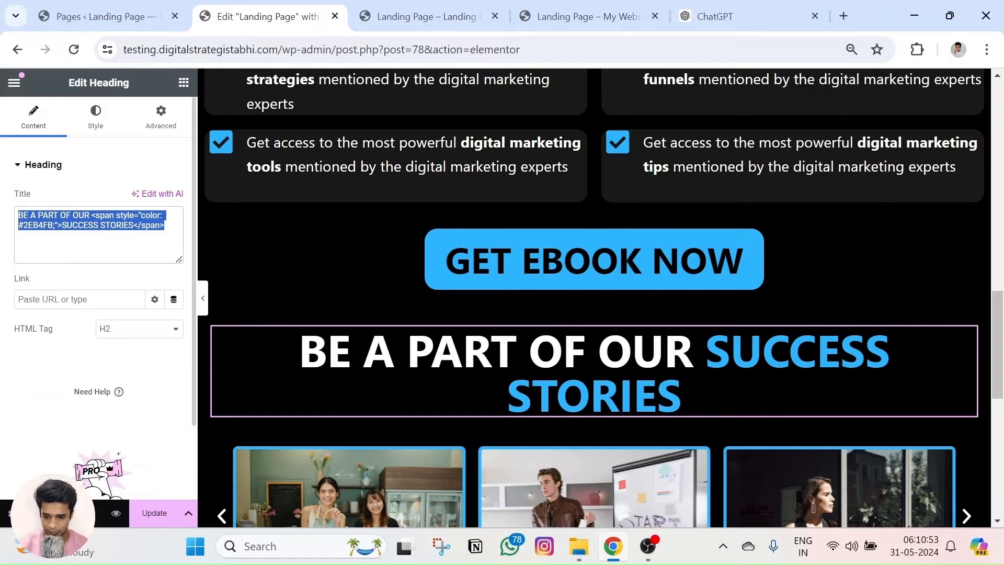
Place a Heading in the new container and paste the success stories title into it.
scroll(390, 319, down, 8)
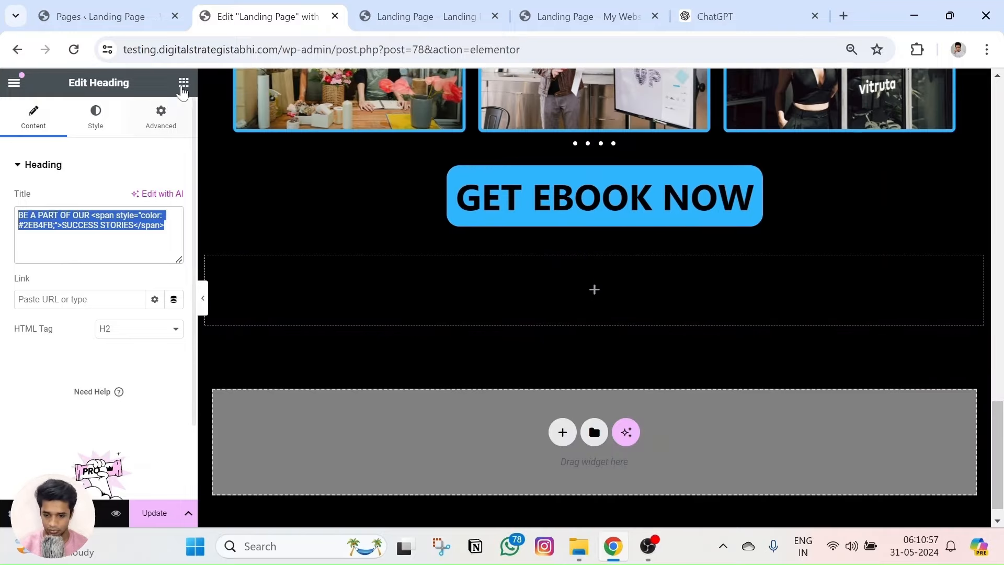
click(183, 85)
drag(55, 324, 63, 325)
drag(55, 405, 605, 301)
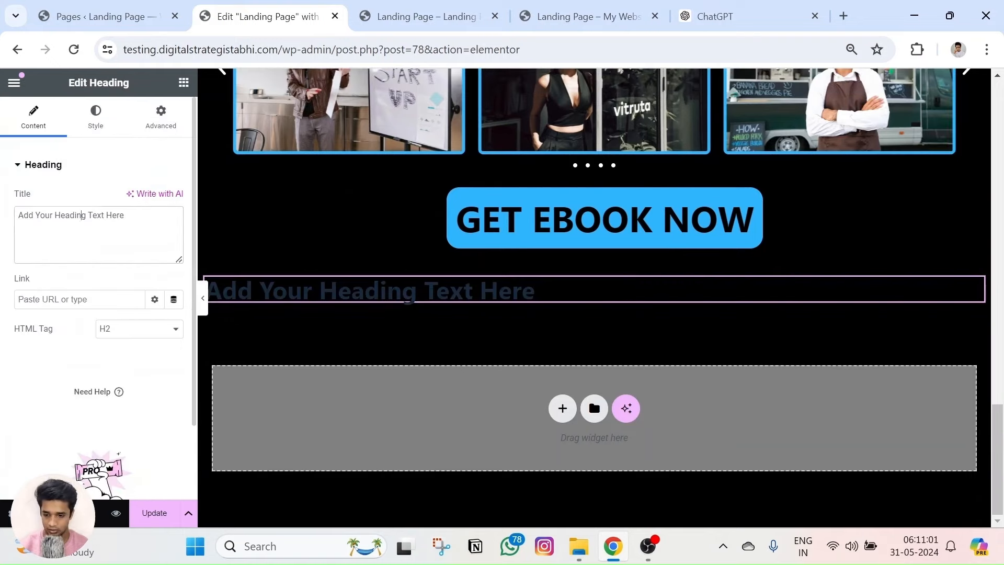
key(ctrl+a)
key(ctrl+v)
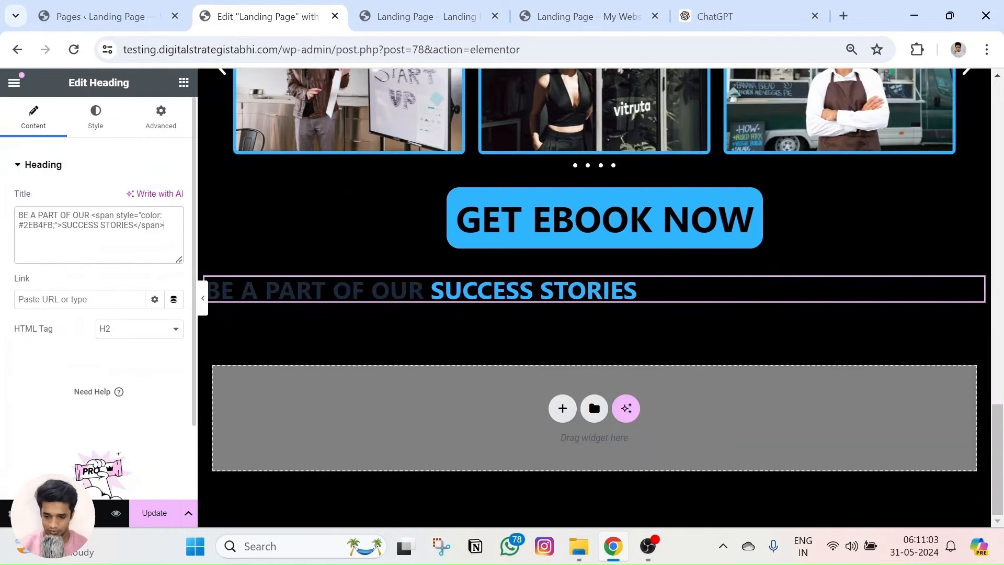
Make the new heading white and centre-aligned.
click(96, 116)
click(175, 229)
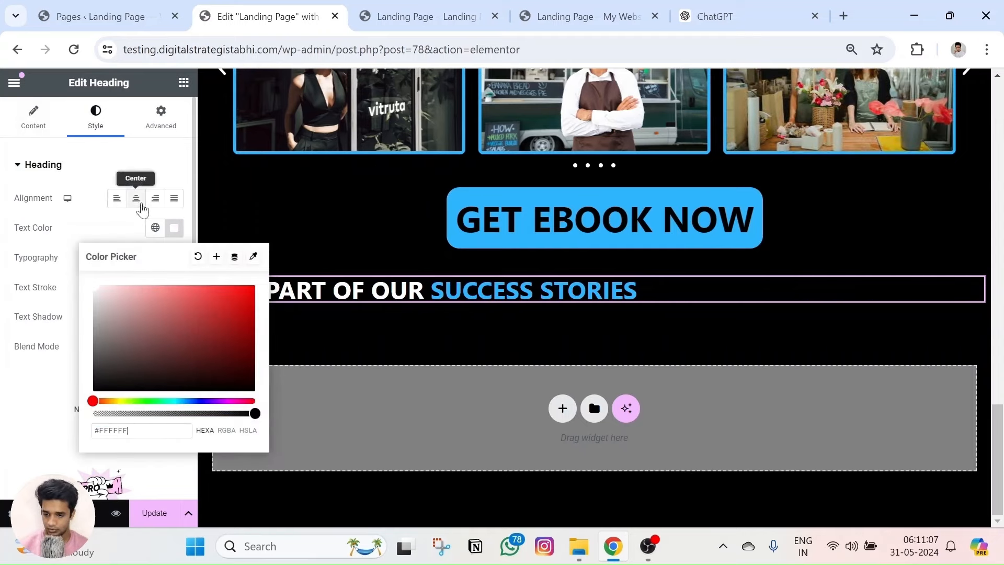
click(136, 198)
click(38, 125)
Replace 'BE A PART OF OUR' in the new heading with 'YOU SHOULD' from the reference page.
click(576, 16)
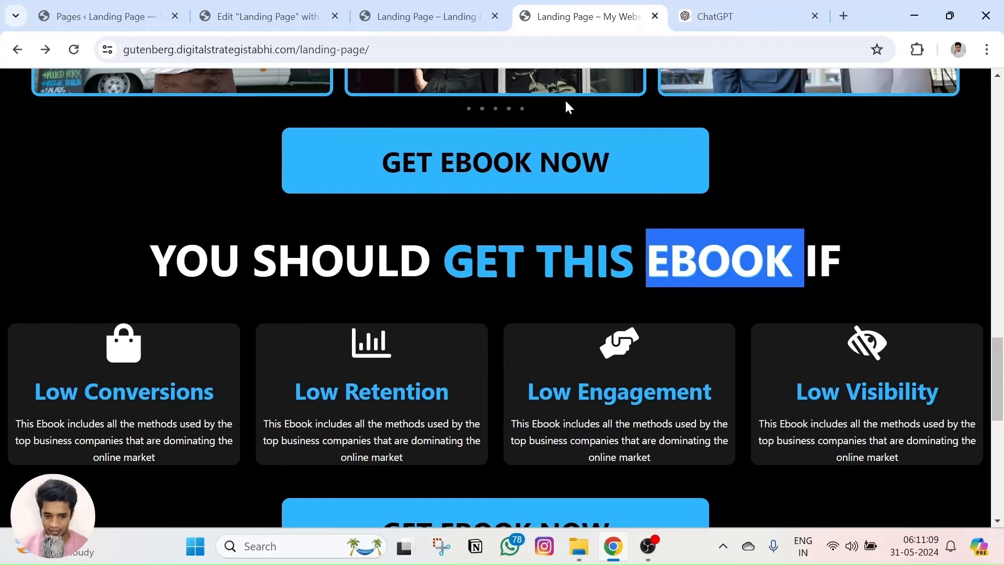
click(357, 264)
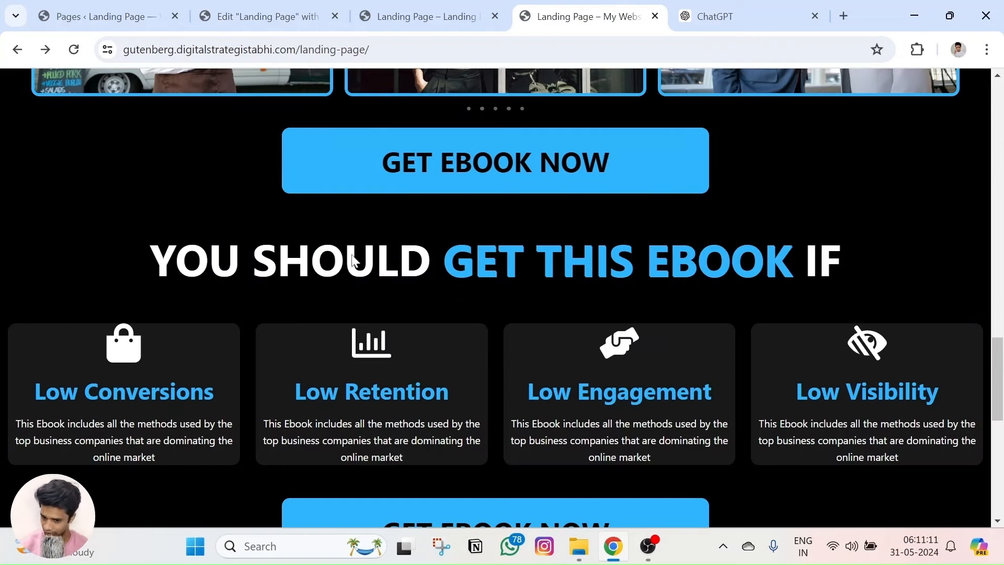
drag(160, 264, 428, 262)
key(ctrl+c)
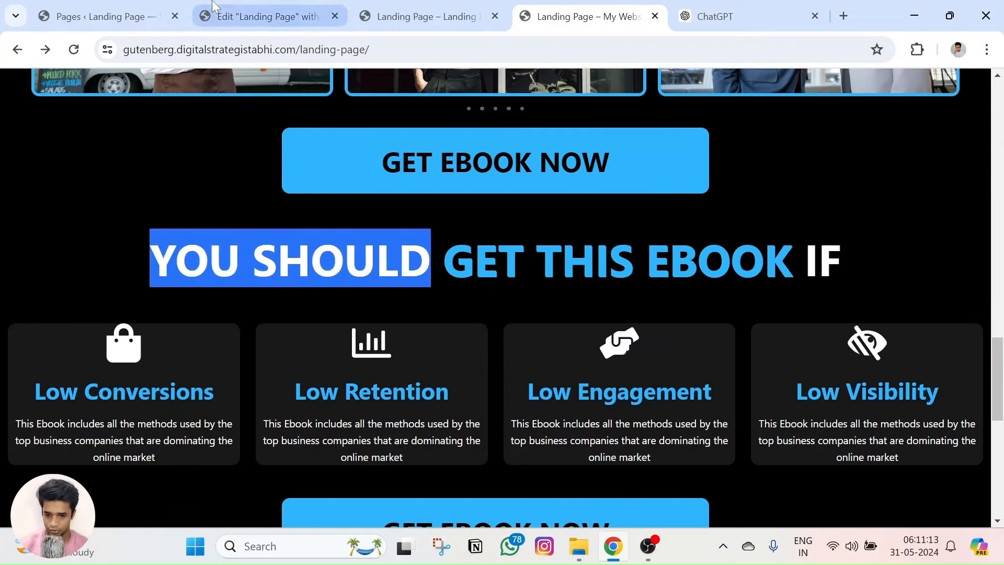
click(262, 16)
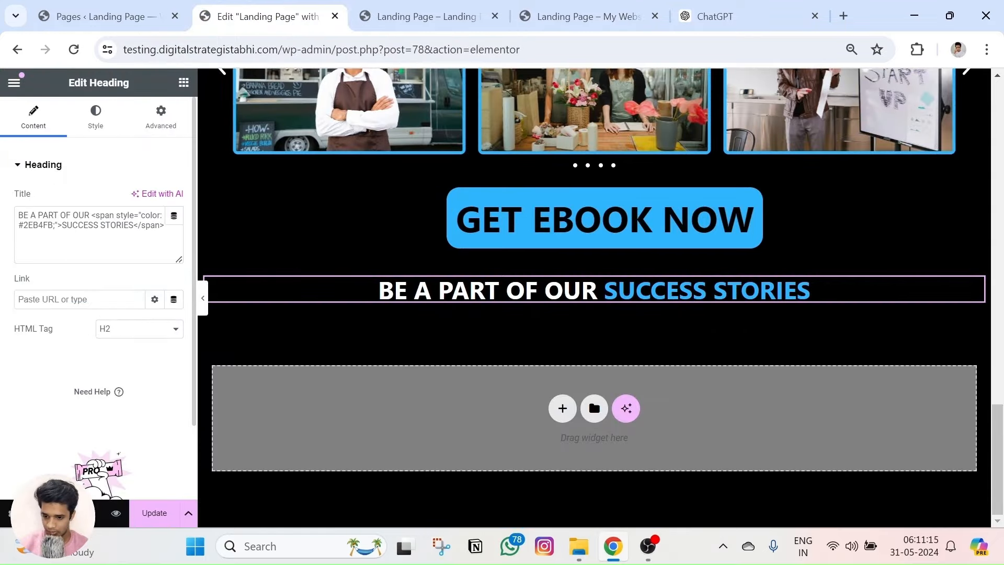
key(shift+Home)
key(ctrl+v)
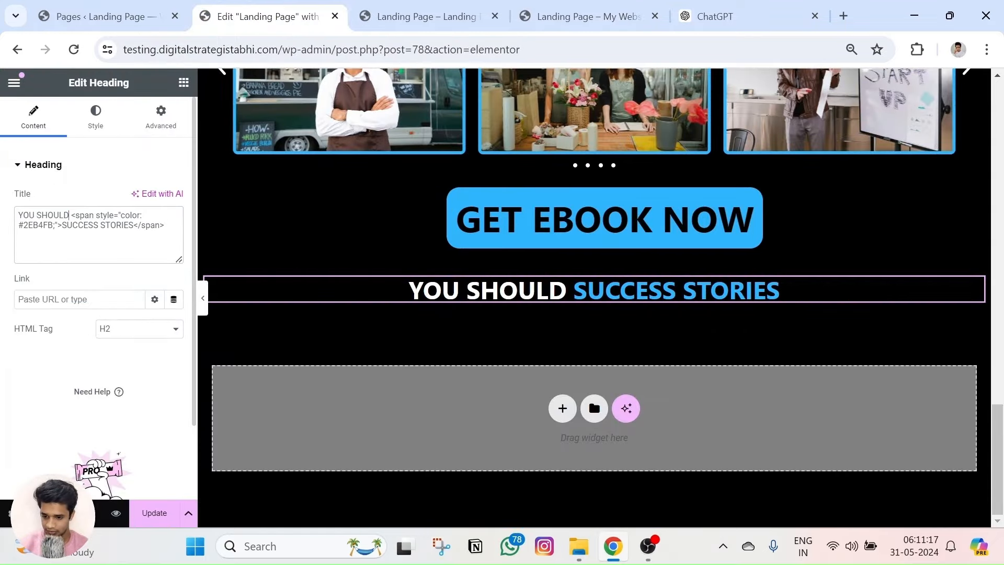
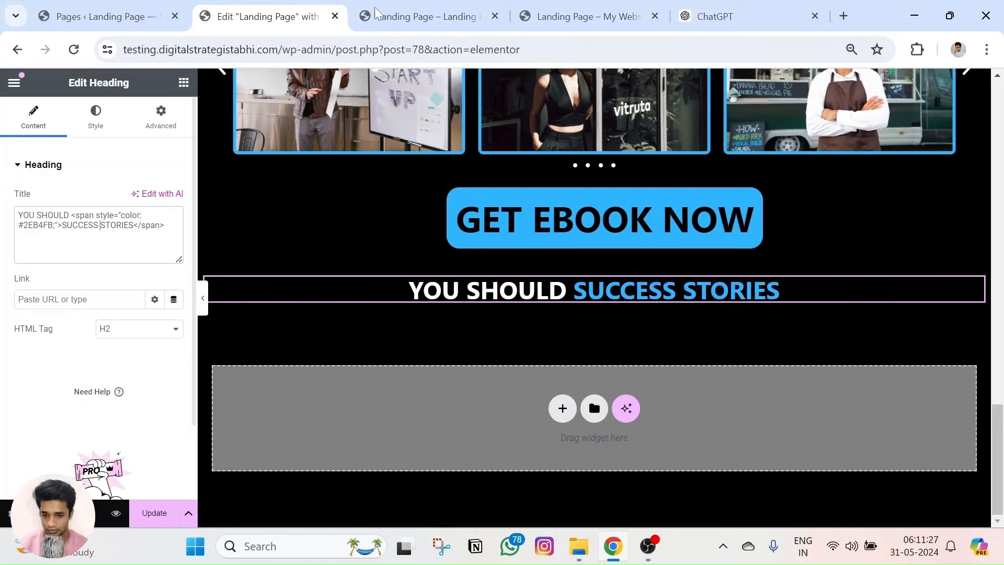
Paste 'GET THIS EBOOK' from the live page and add ' IF' so the heading reads YOU SHOULD GET THIS EBOOK IF.
click(531, 6)
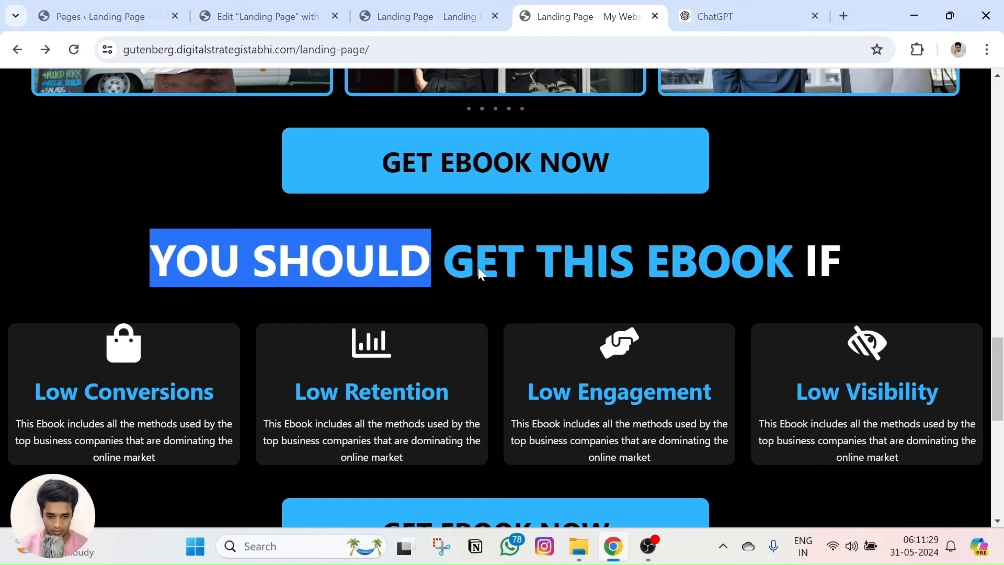
drag(444, 259, 769, 260)
key(ctrl+c)
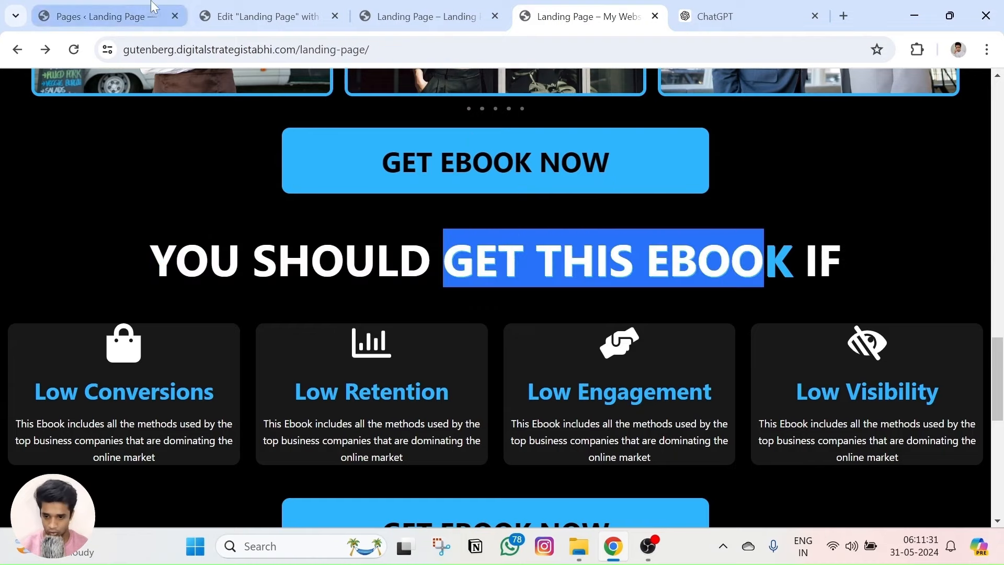
click(244, 8)
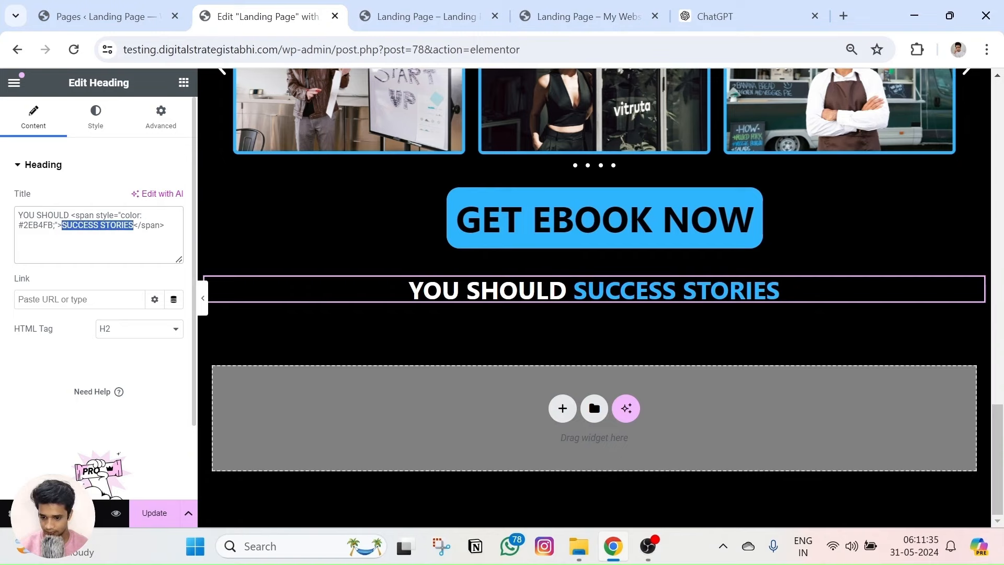
key(ctrl+v)
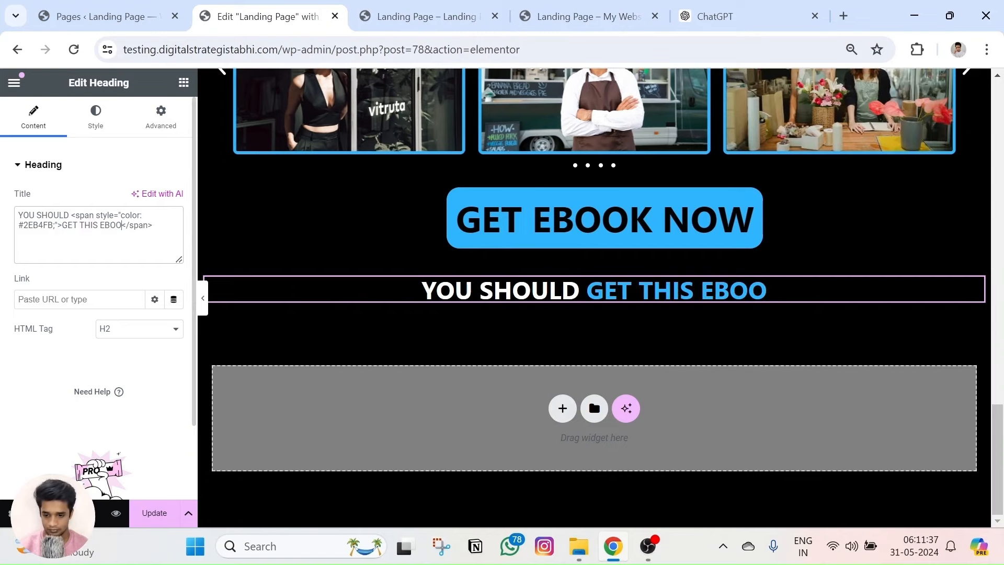
text(K)
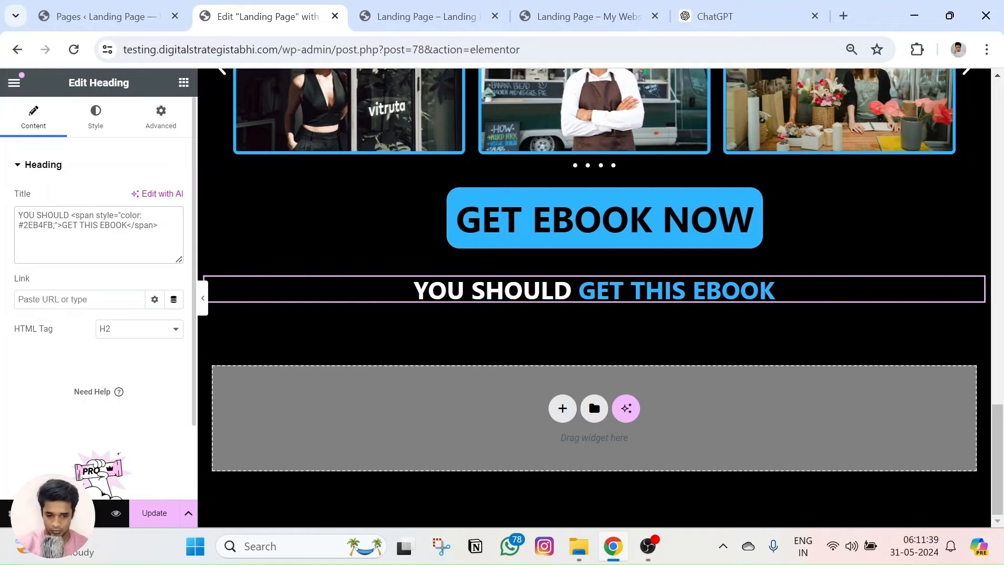
click(585, 16)
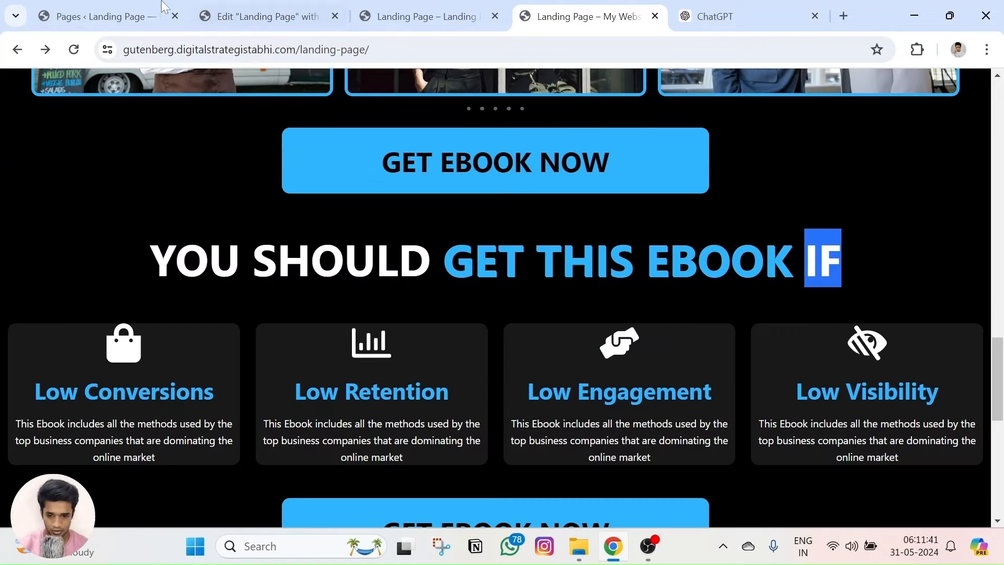
click(235, 16)
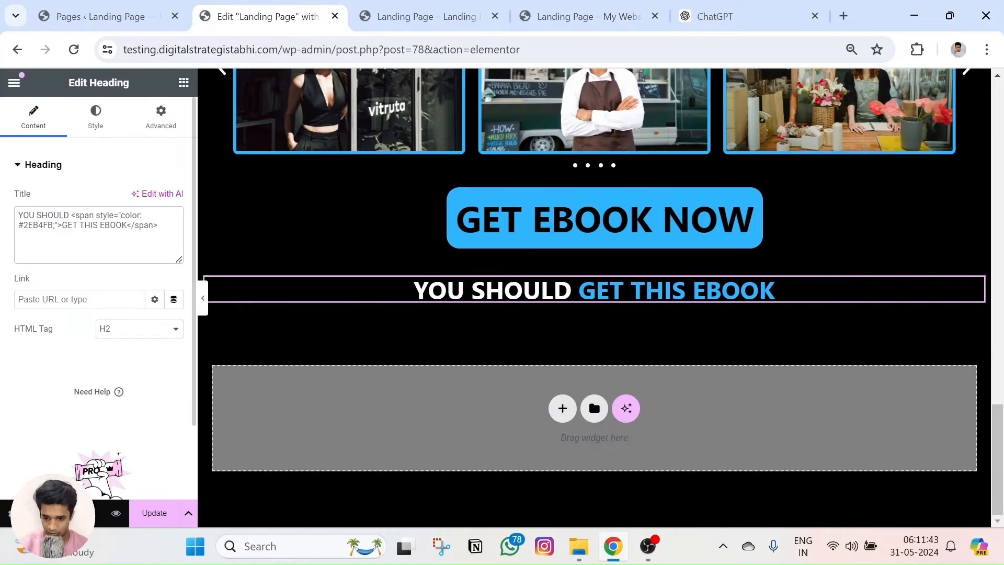
text(IF)
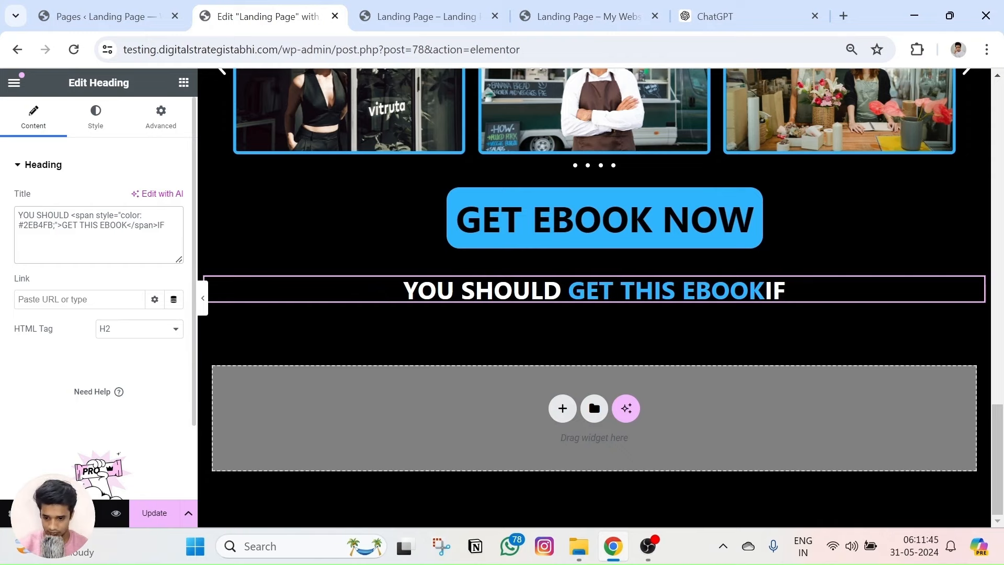
click(96, 116)
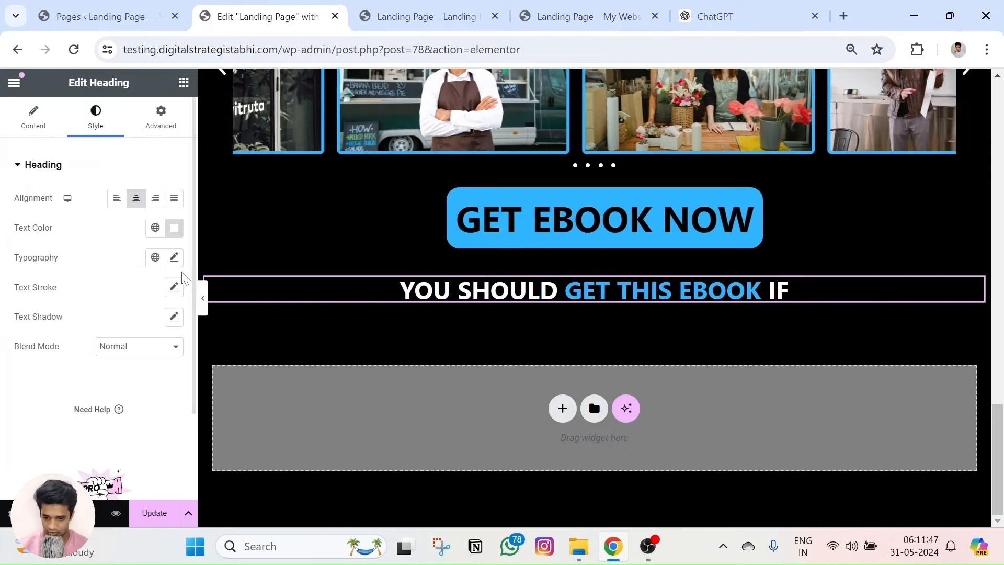
Set the heading's typography size to 64 px and check the full-width line in the preview.
click(174, 257)
drag(22, 369, 57, 376)
click(116, 513)
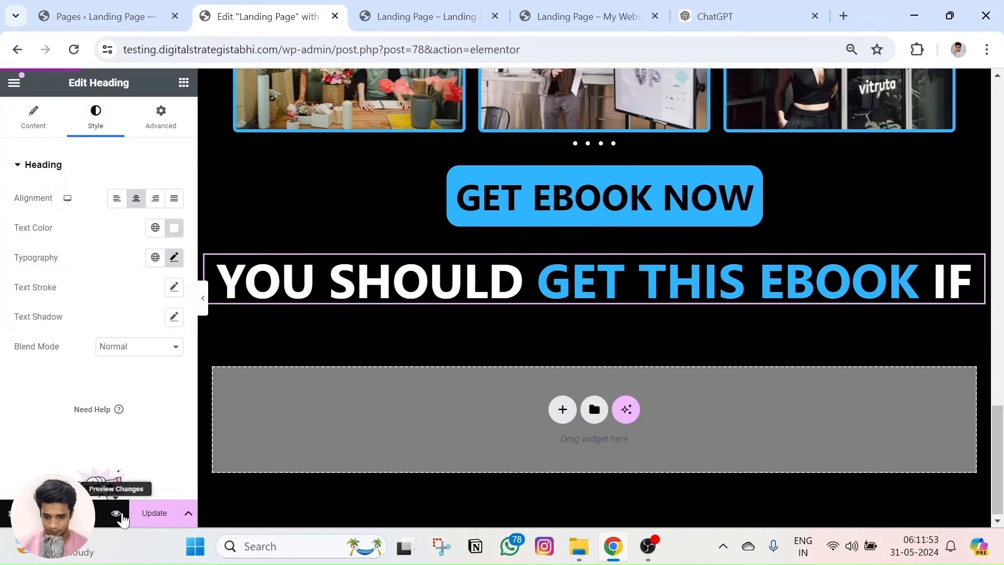
scroll(508, 312, down, 15)
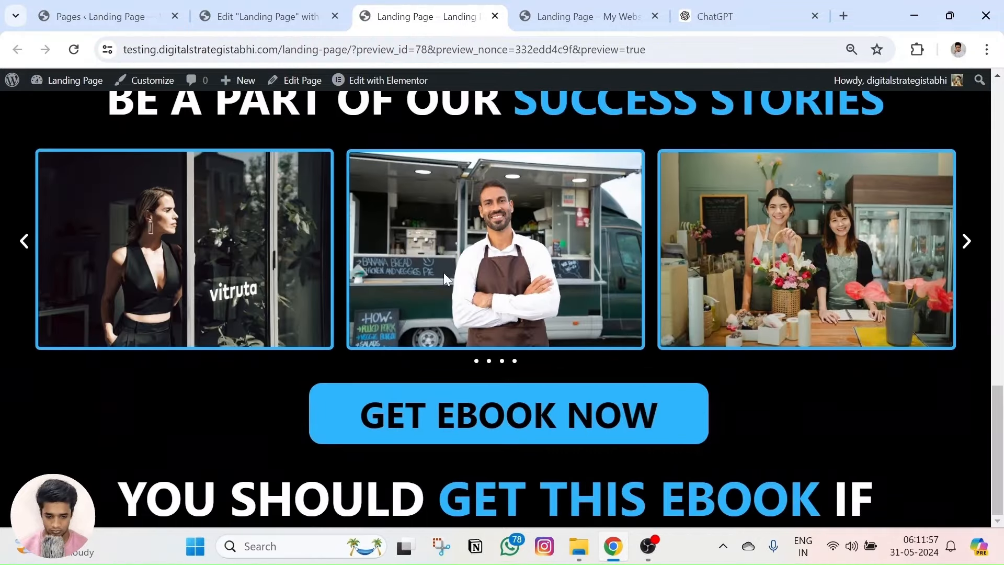
triple_click(495, 498)
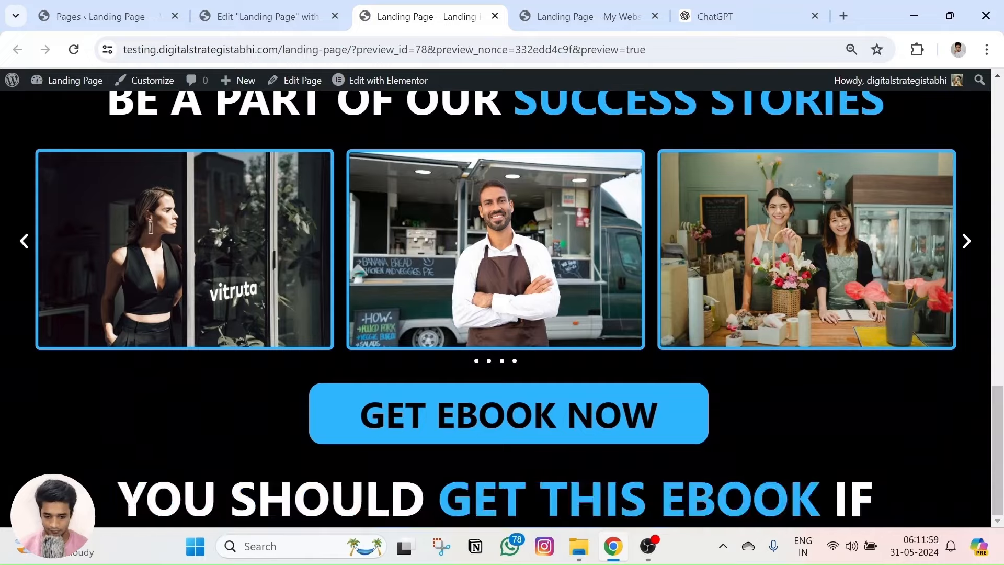
key(ctrl+Page_Up)
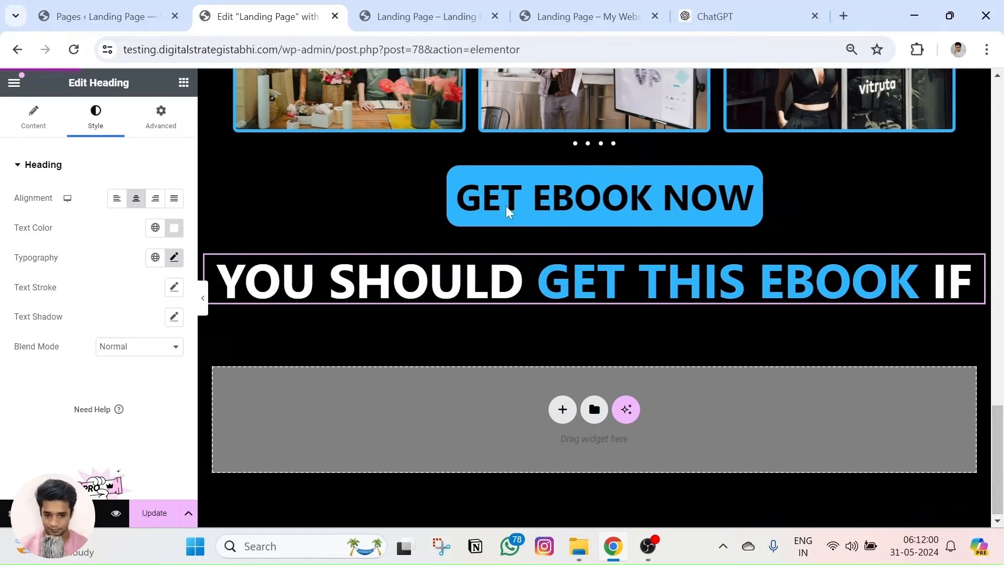
Set the heading container's top margin to 11 px.
click(588, 248)
click(160, 116)
click(45, 212)
click(45, 212)
click(45, 212)
click(45, 212)
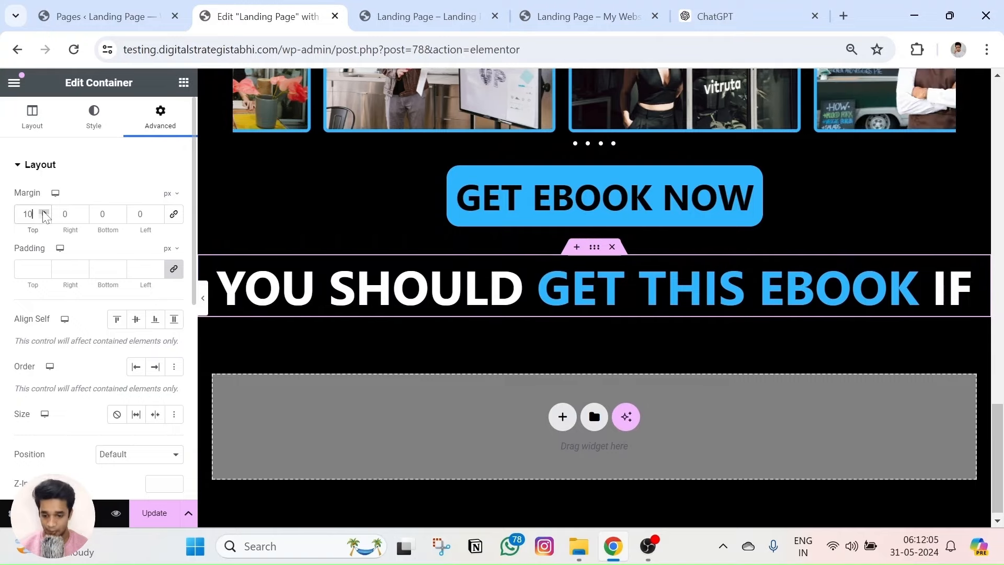
click(45, 212)
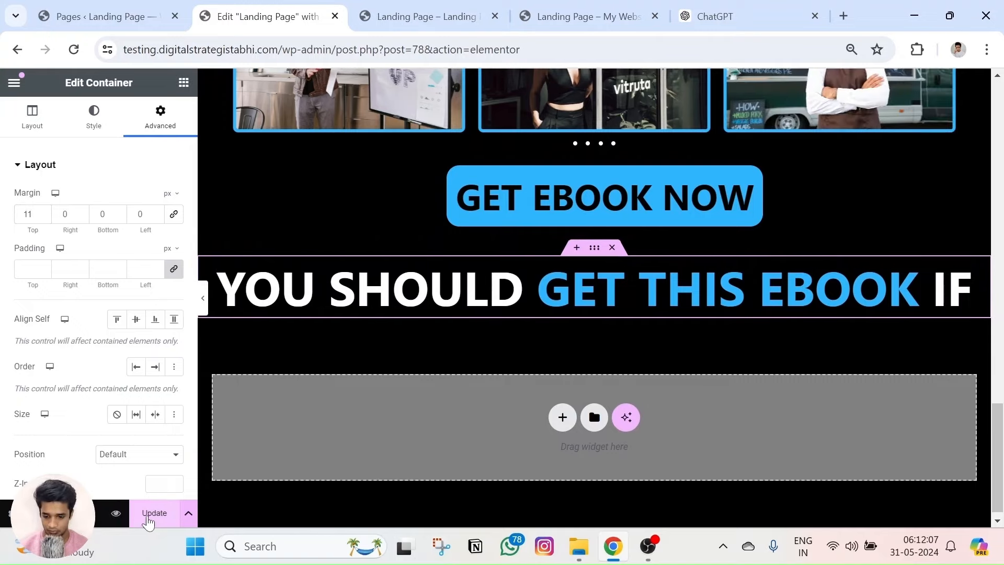
Compare the heading spacing against the live and preview pages, then bring up the widget list.
scroll(436, 338, down, 15)
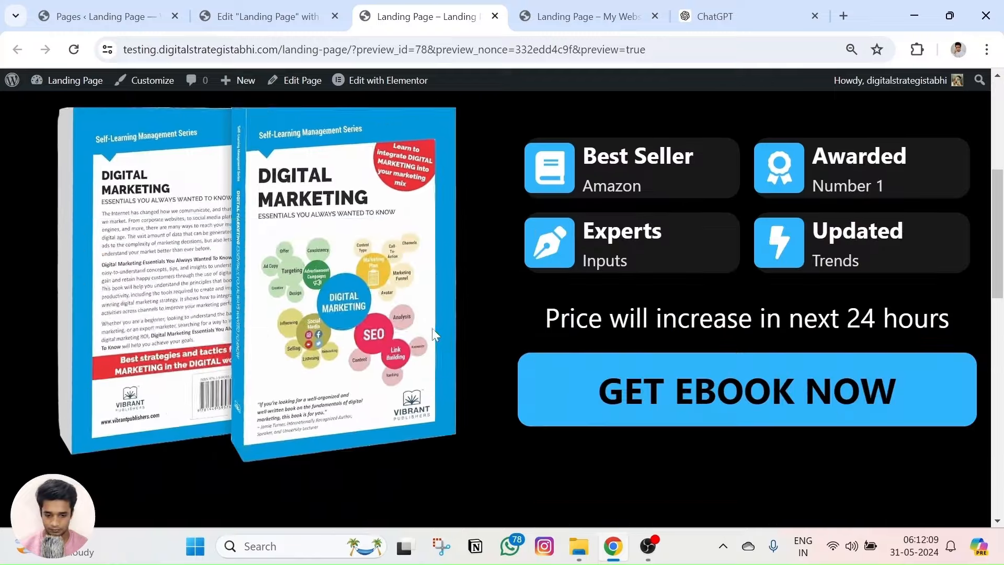
scroll(436, 338, down, 5)
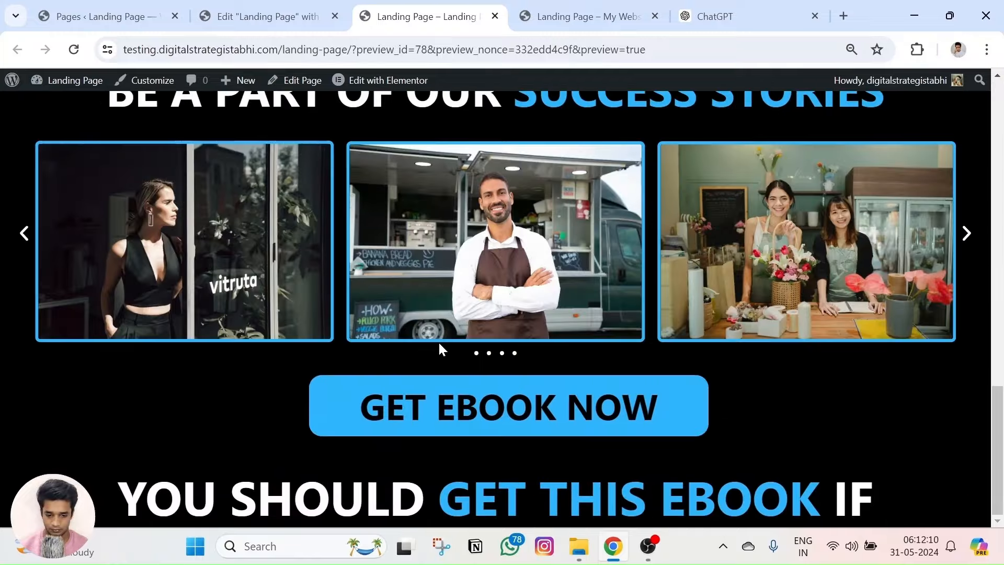
click(557, 7)
scroll(576, 240, down, 5)
scroll(326, 237, up, 3)
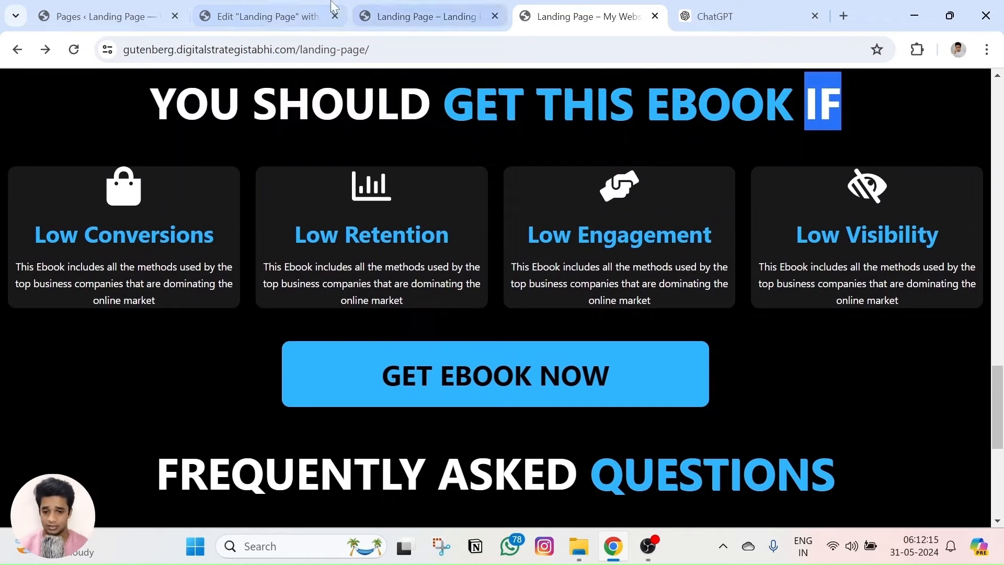
click(401, 9)
click(308, 7)
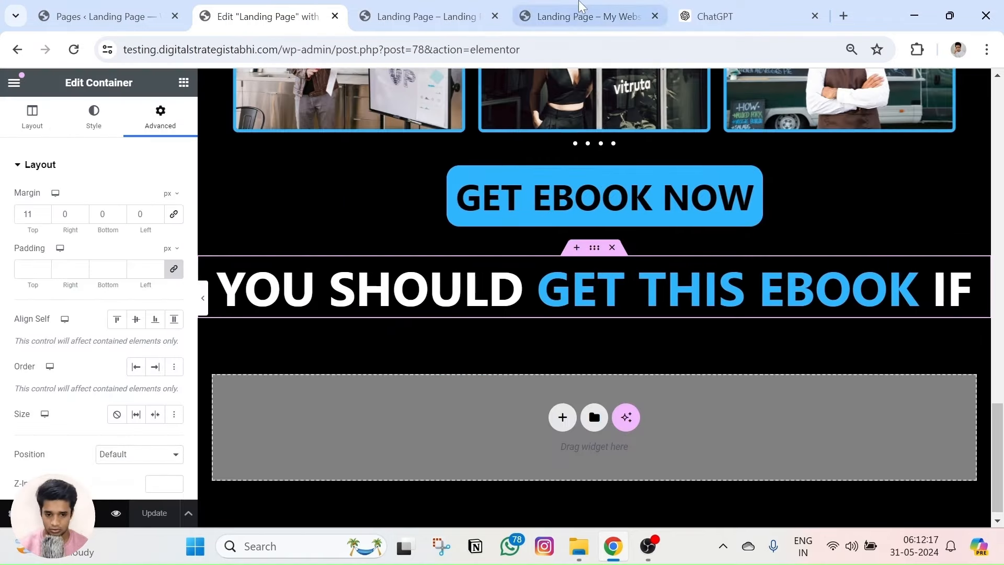
click(558, 8)
scroll(343, 206, down, 1)
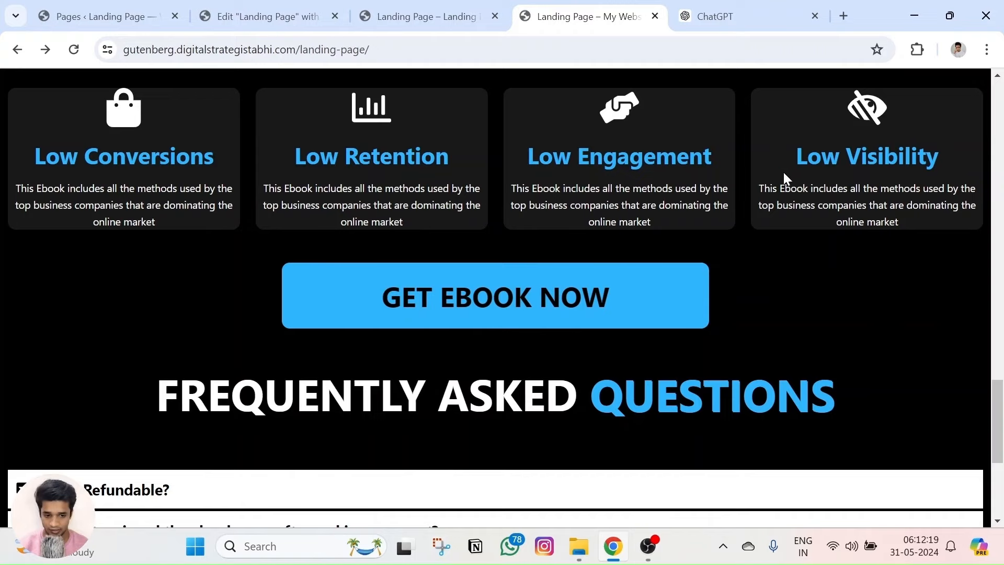
click(259, 16)
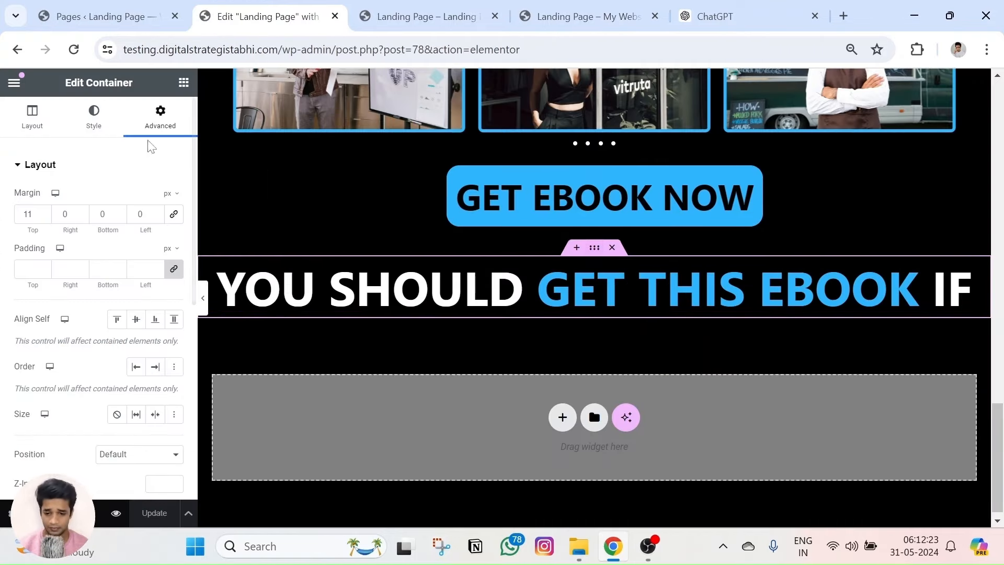
click(183, 82)
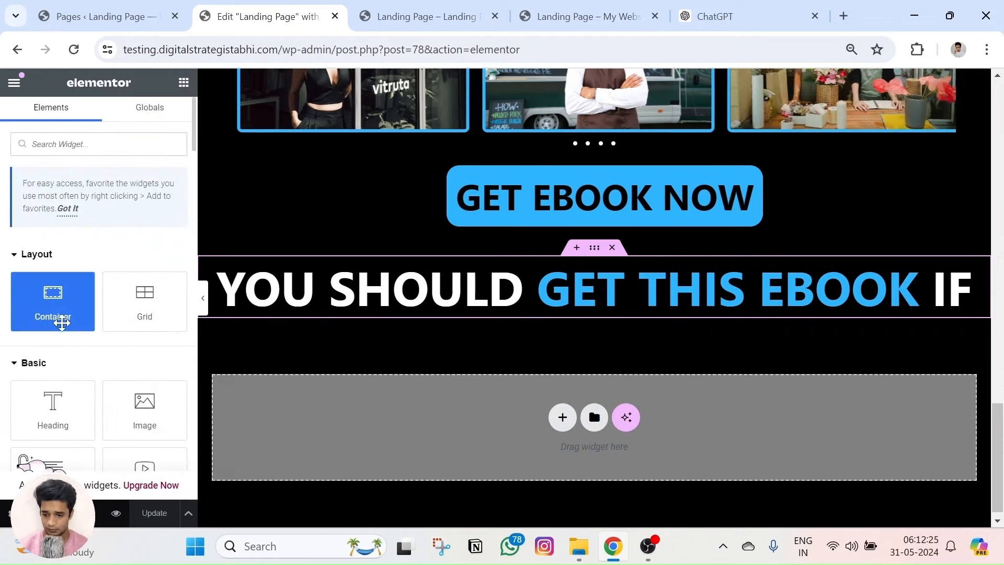
Add a full-width grid with 4 columns and 1 row below the heading.
drag(142, 310, 593, 314)
click(130, 239)
click(130, 263)
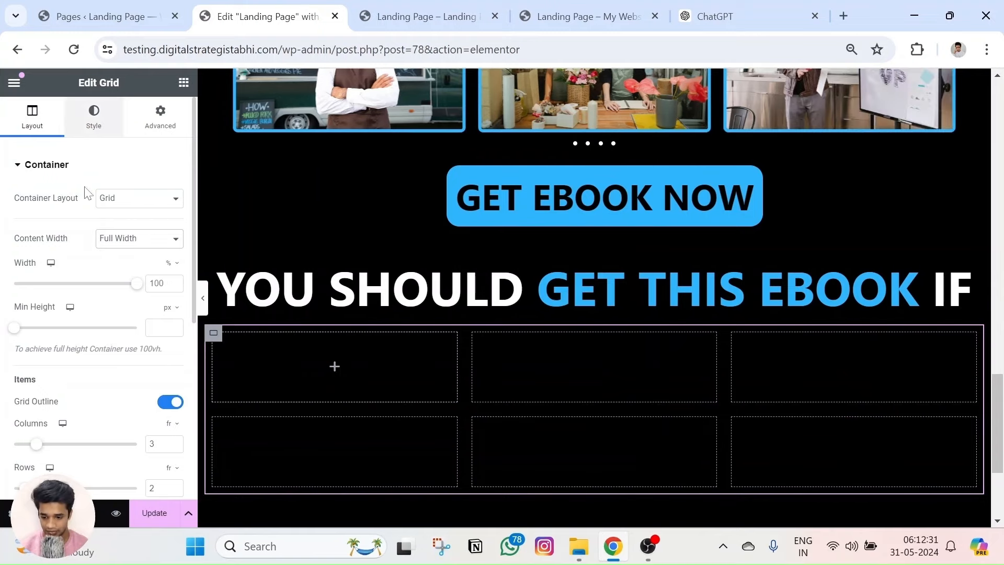
scroll(89, 409, down, 2)
click(174, 363)
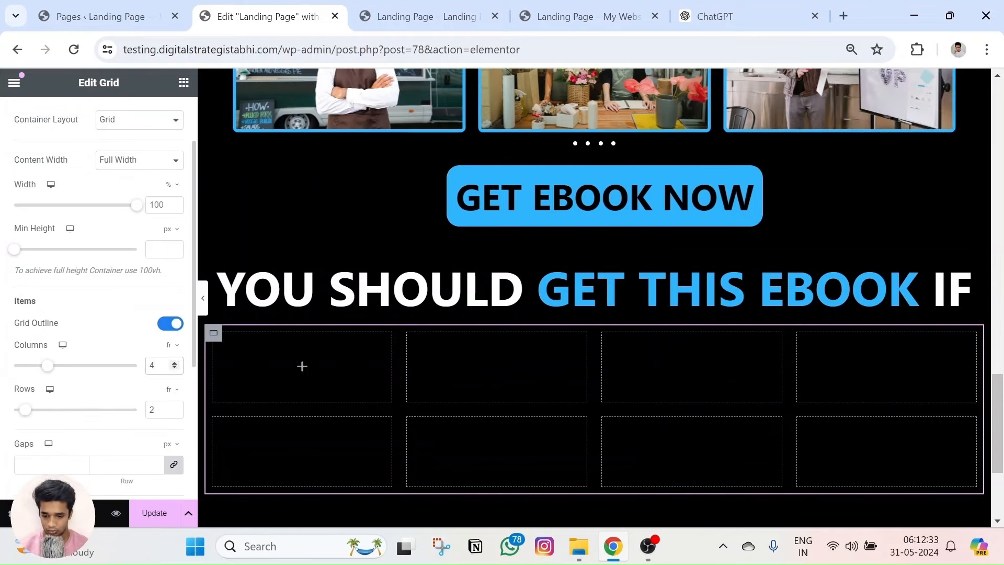
click(174, 413)
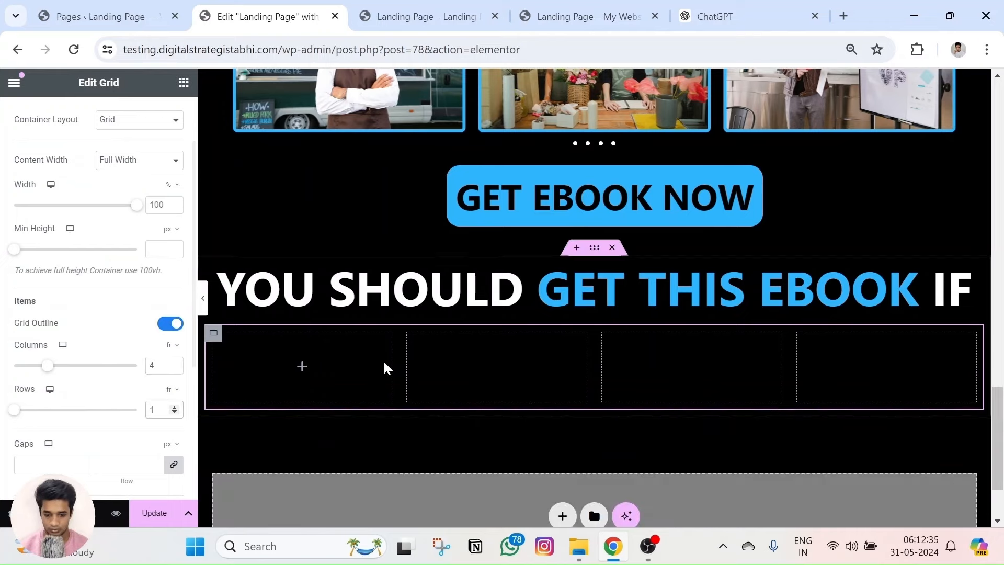
click(299, 369)
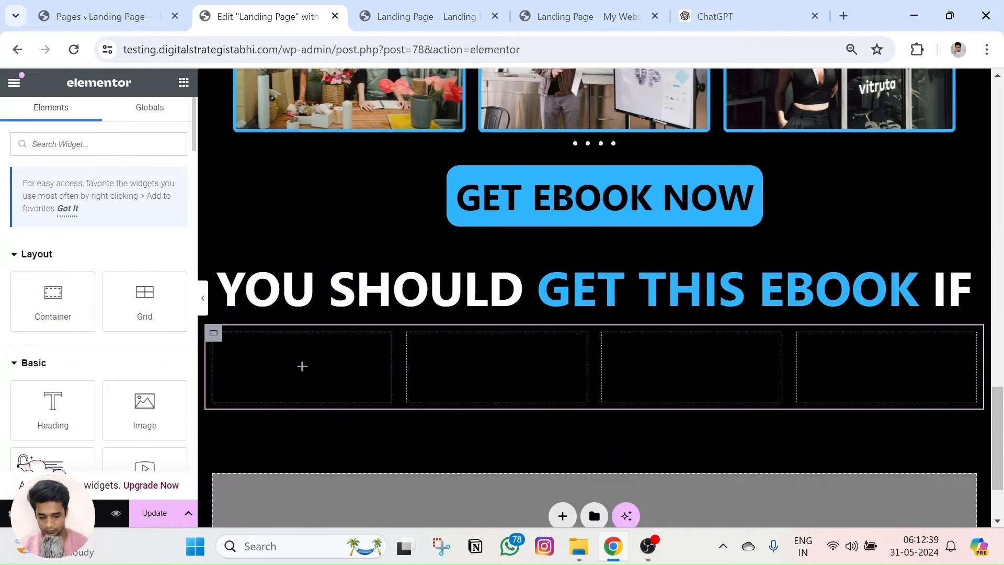
Place an Icon Box in the first grid cell and give it the shopping bag icon.
text(icon)
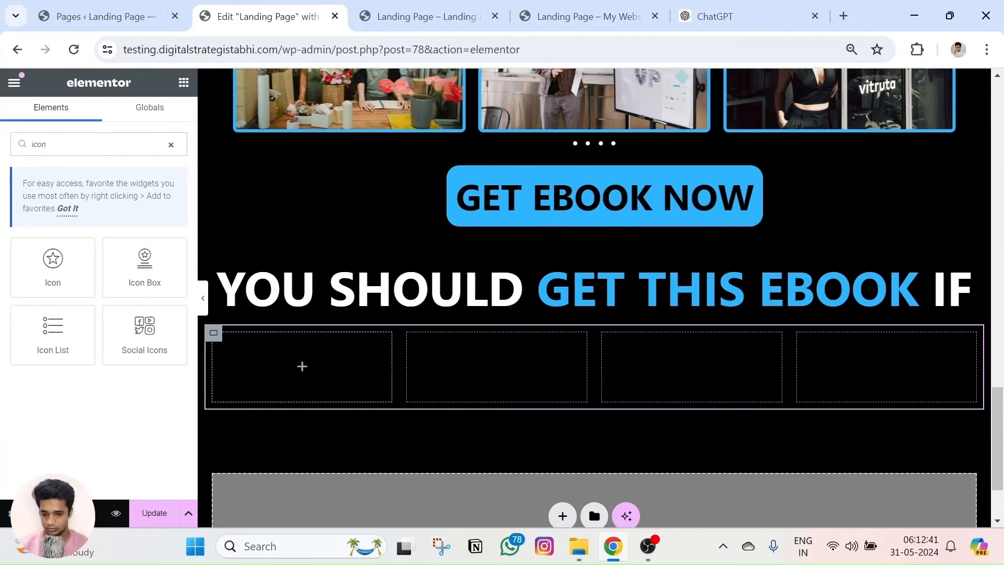
drag(157, 253, 336, 375)
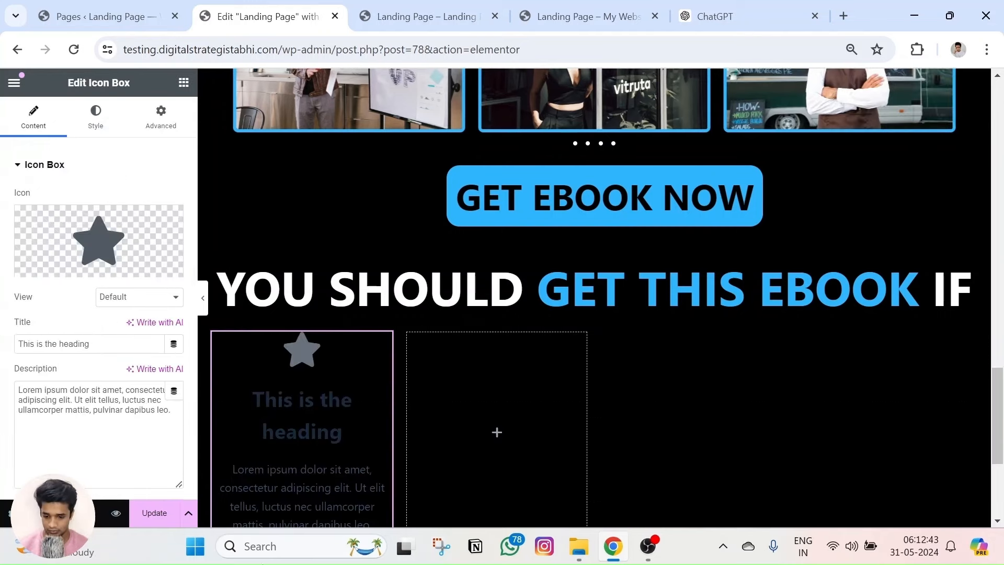
click(558, 7)
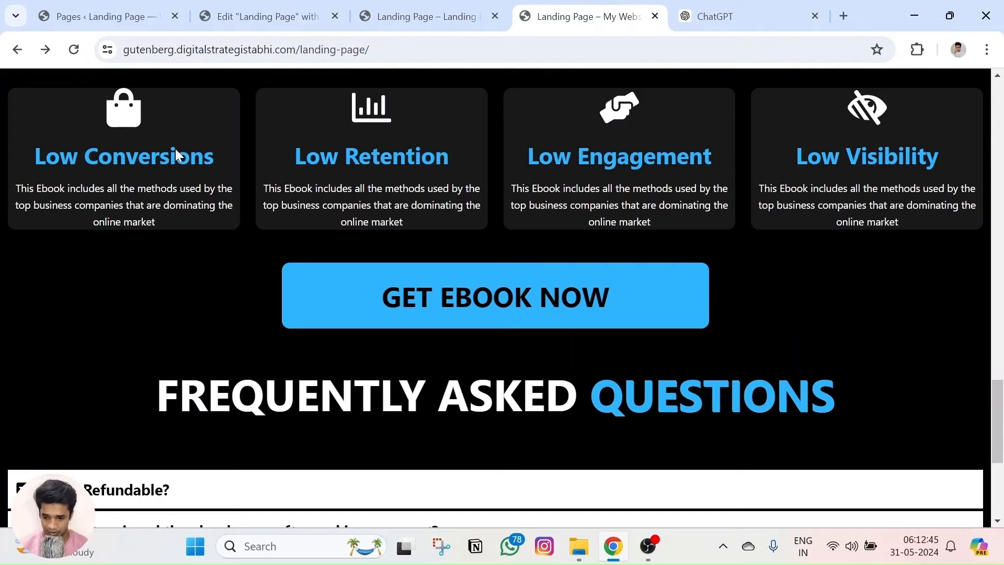
click(266, 16)
click(96, 266)
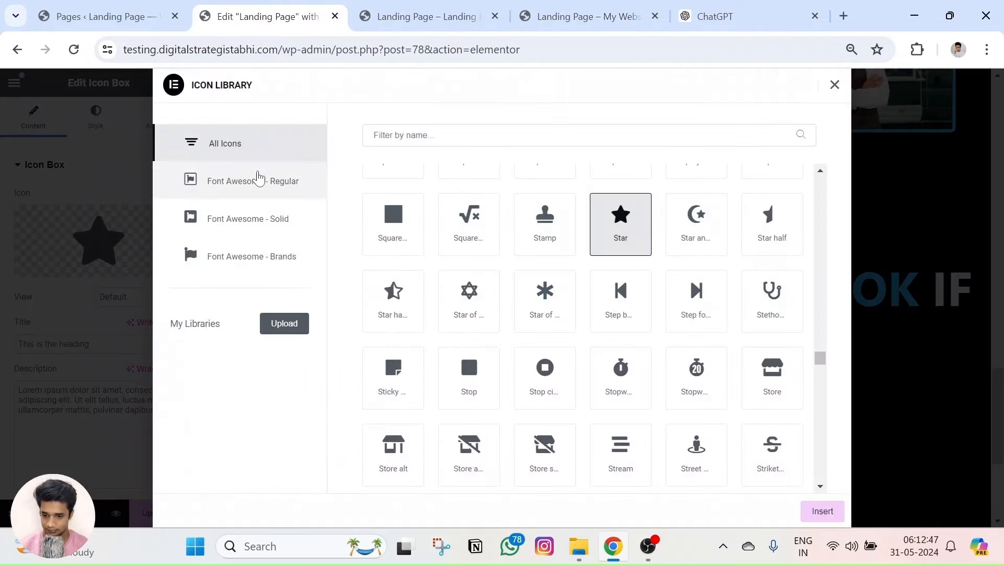
text(cart)
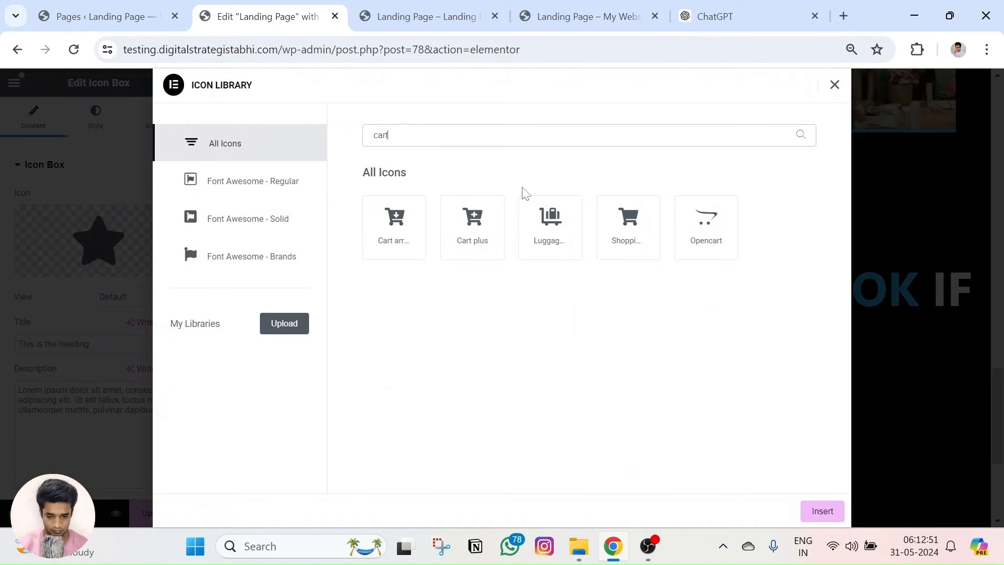
key(BackSpace)
key(BackSpace)
key(BackSpace)
key(BackSpace)
text(bag)
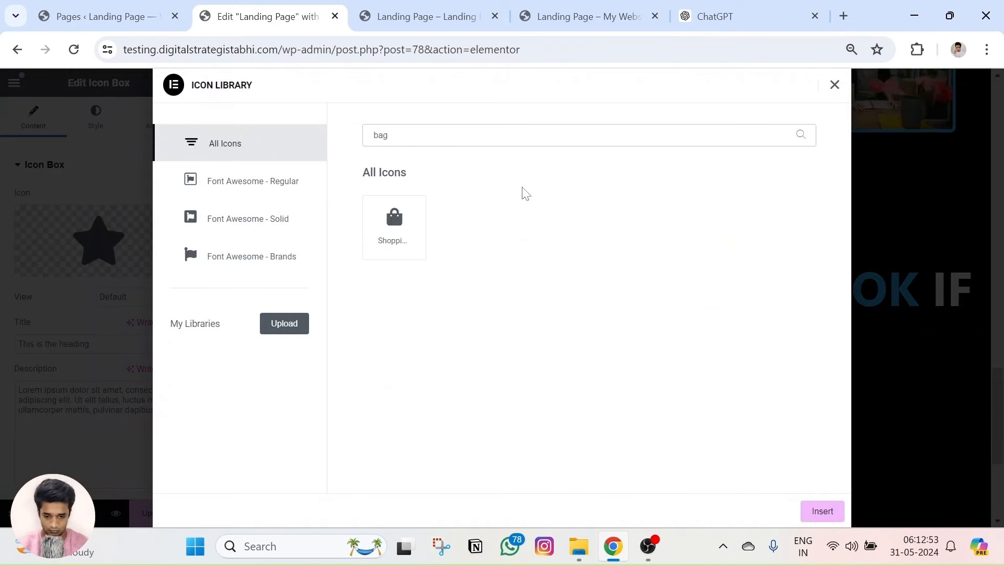
click(419, 246)
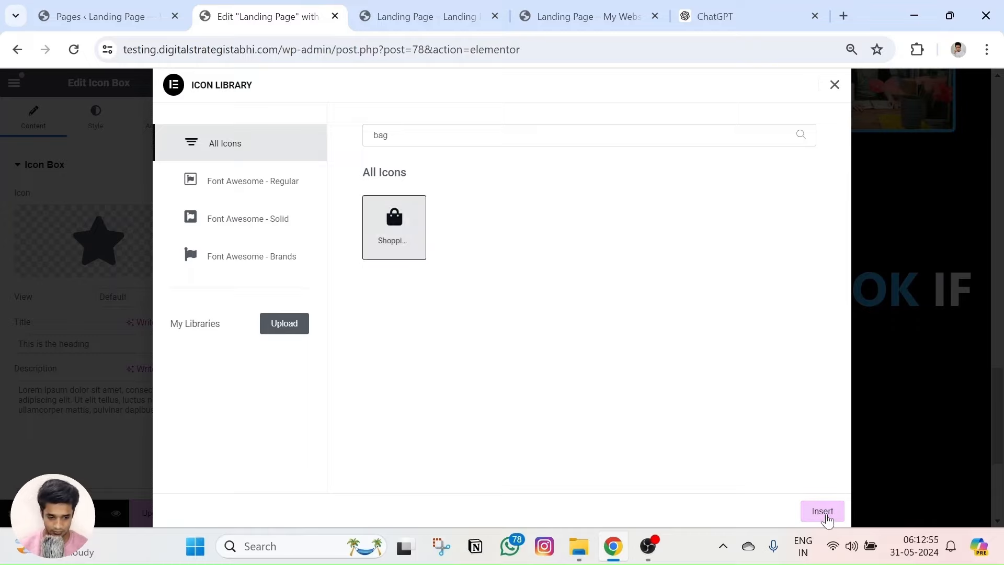
click(822, 510)
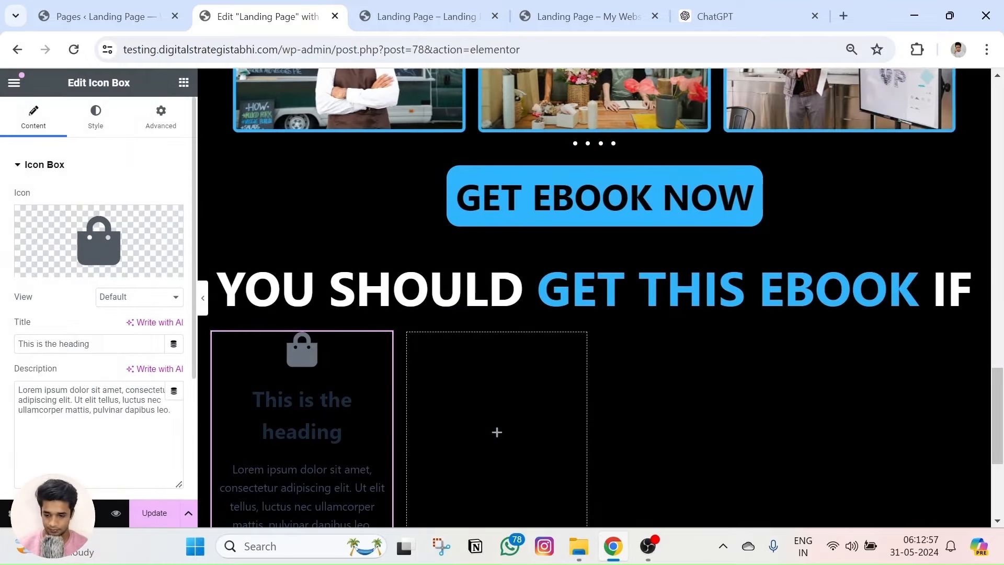
Paste 'Low Conversions' from the live page as the box title and copy its description paragraph.
click(576, 16)
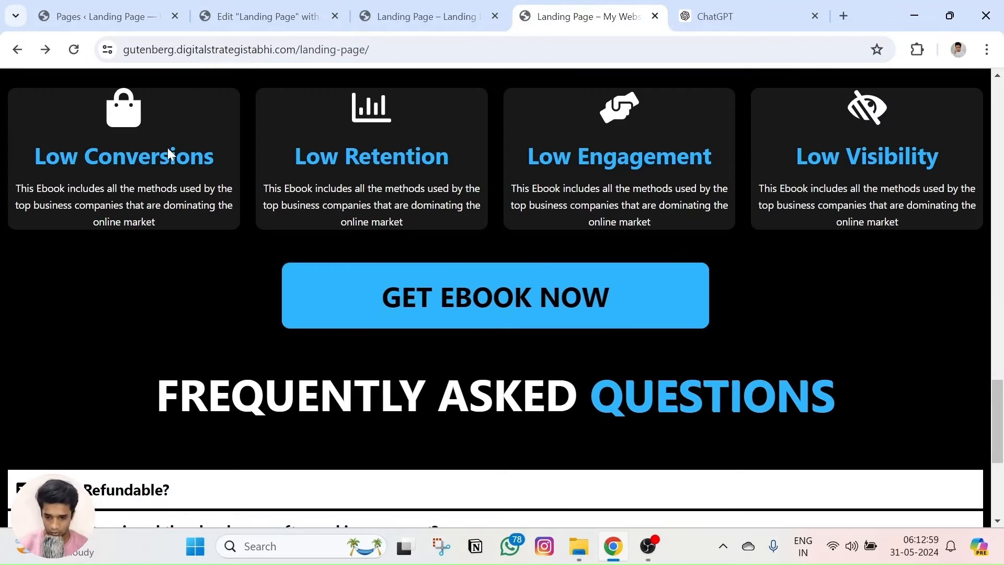
drag(216, 157, 33, 157)
key(ctrl+c)
click(256, 16)
key(ctrl+v)
click(575, 17)
triple_click(112, 224)
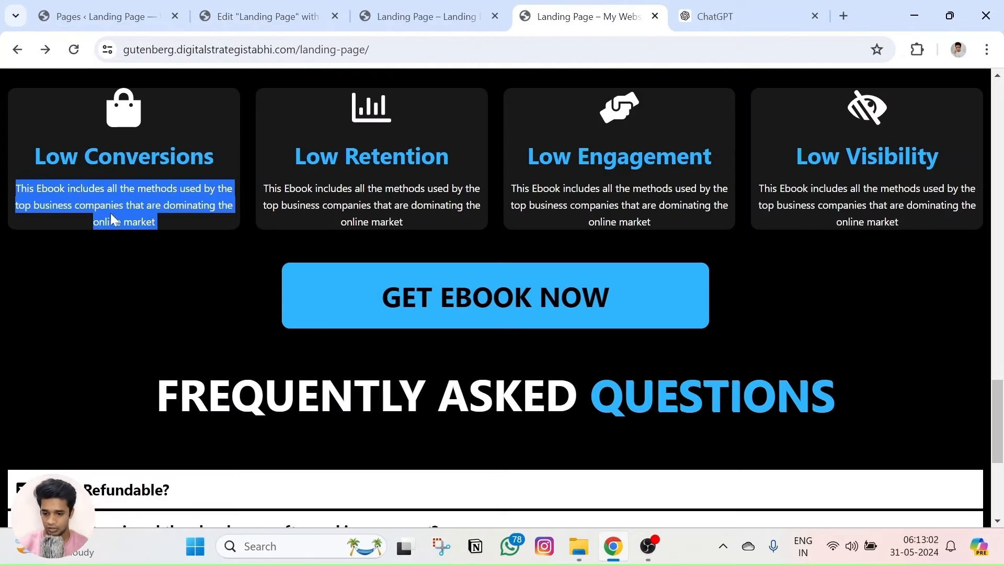
key(ctrl+c)
click(290, 11)
Replace the placeholder description with the ebook text and centre-align the icon box content.
click(139, 388)
key(ctrl+a)
key(ctrl+v)
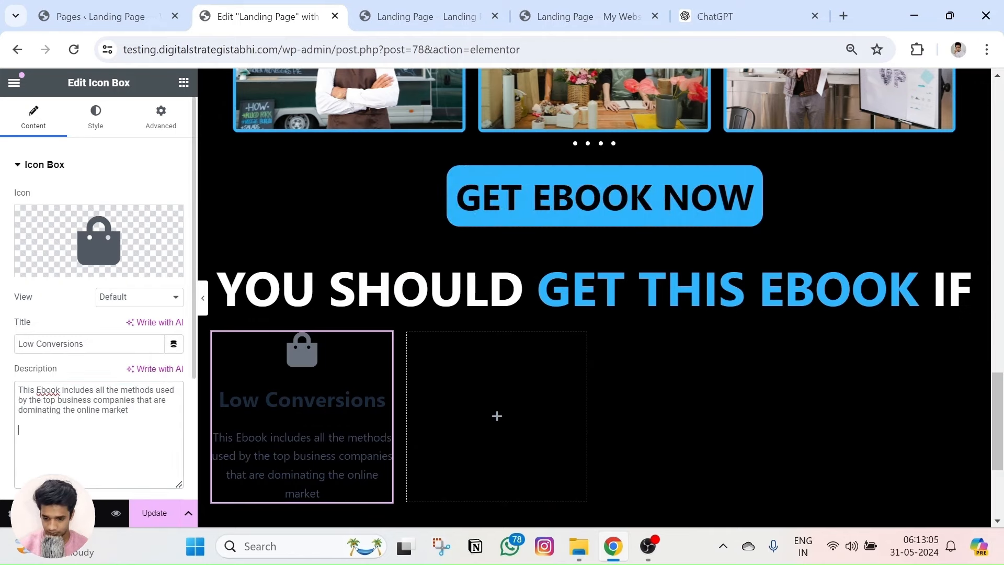
click(95, 116)
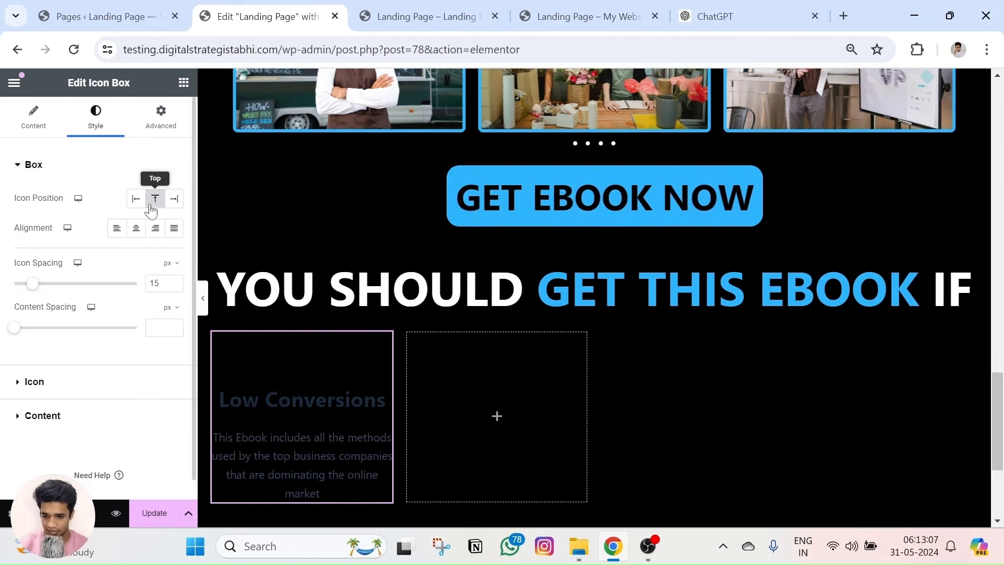
click(133, 237)
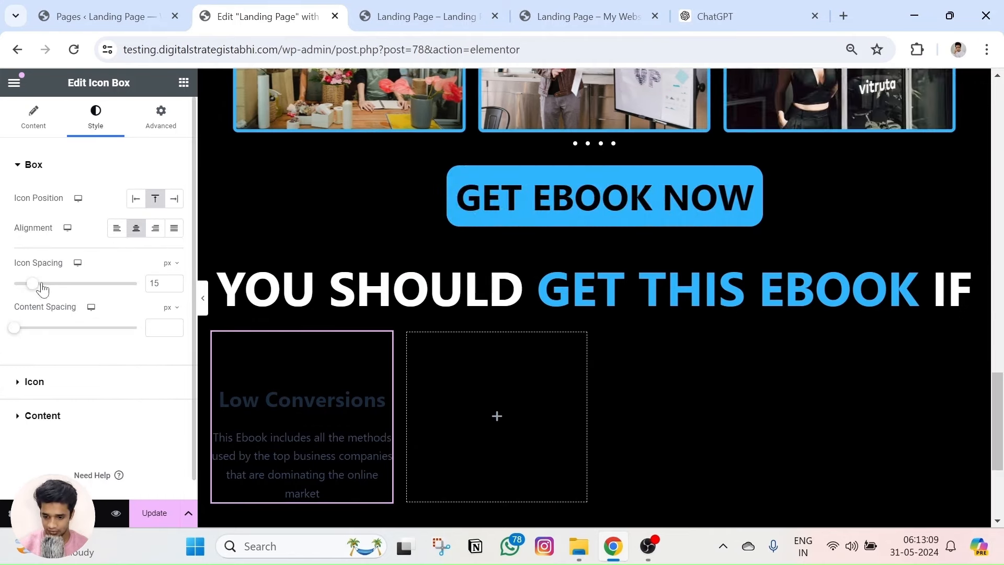
Set the icon colour to #2EB4FB, checking it against the live page.
click(119, 388)
click(580, 16)
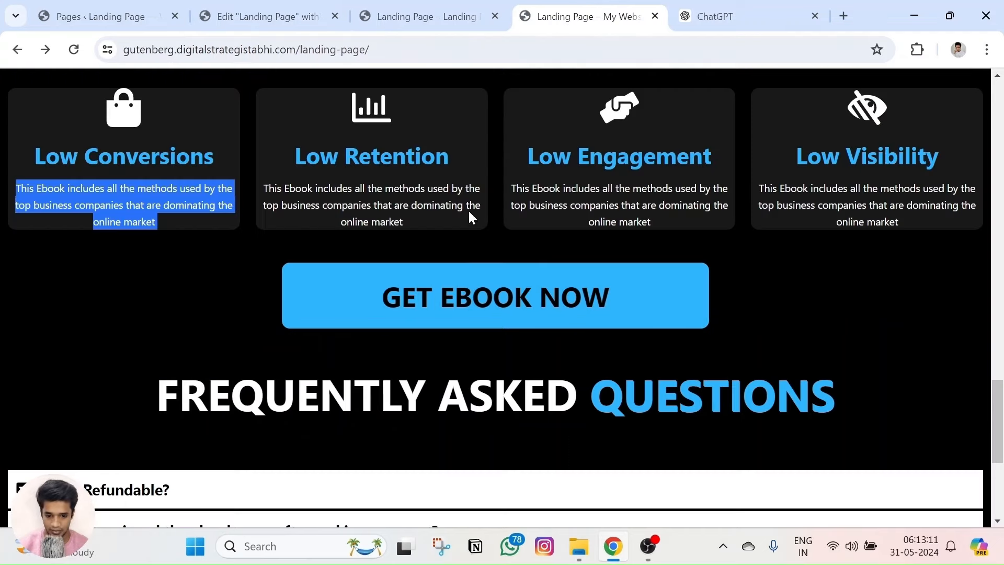
click(797, 15)
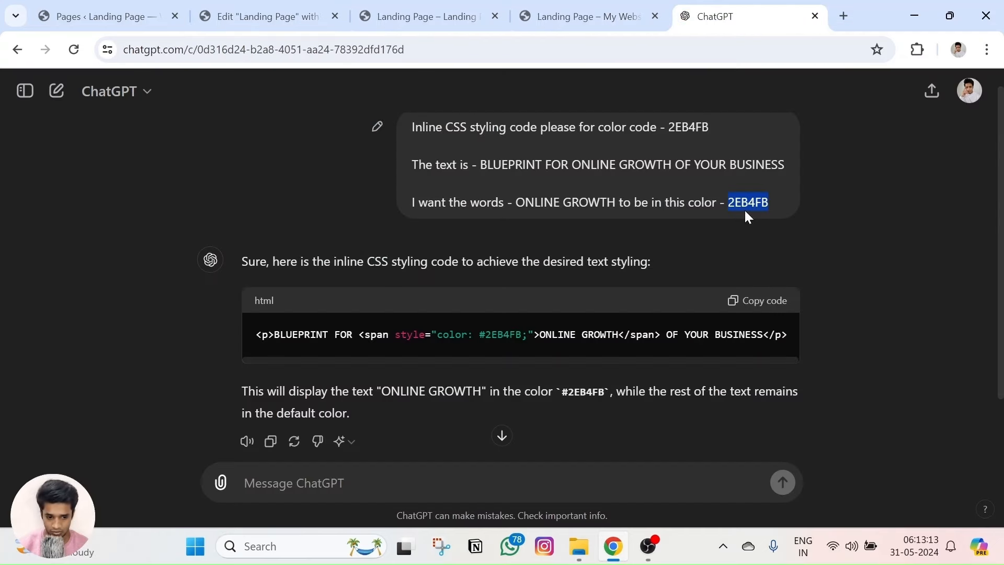
key(ctrl+Tab)
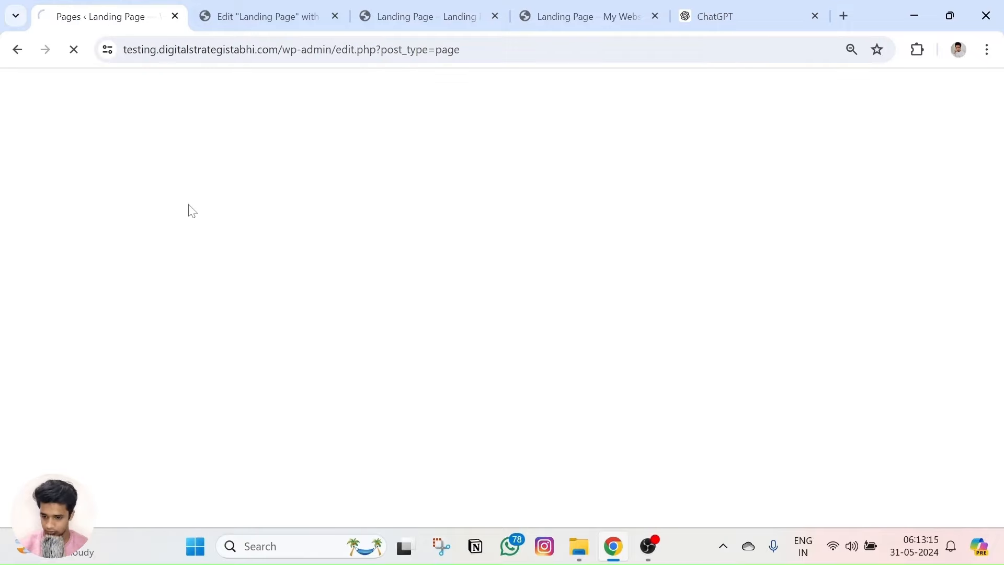
key(ctrl+Tab)
click(176, 264)
key(ctrl+v)
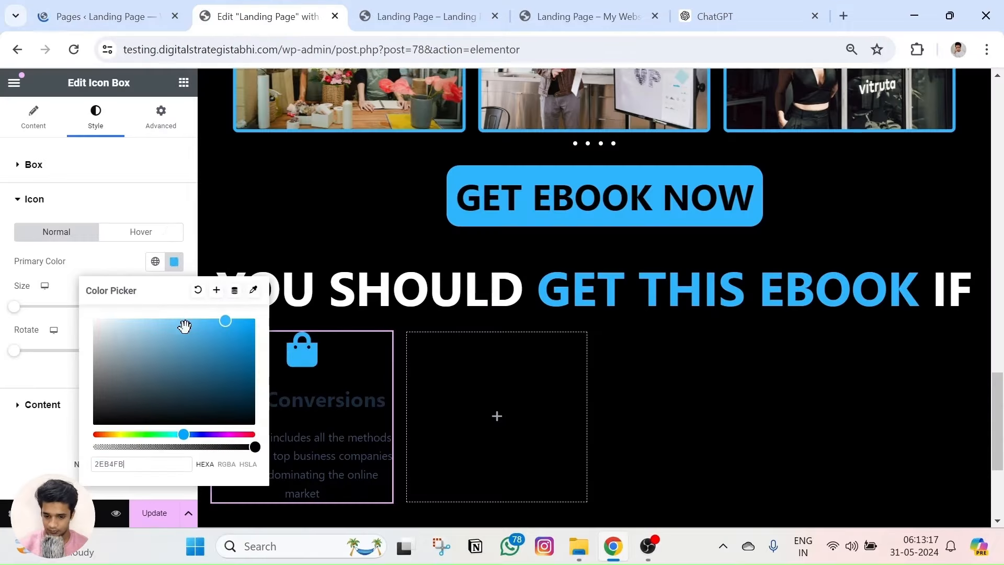
click(528, 14)
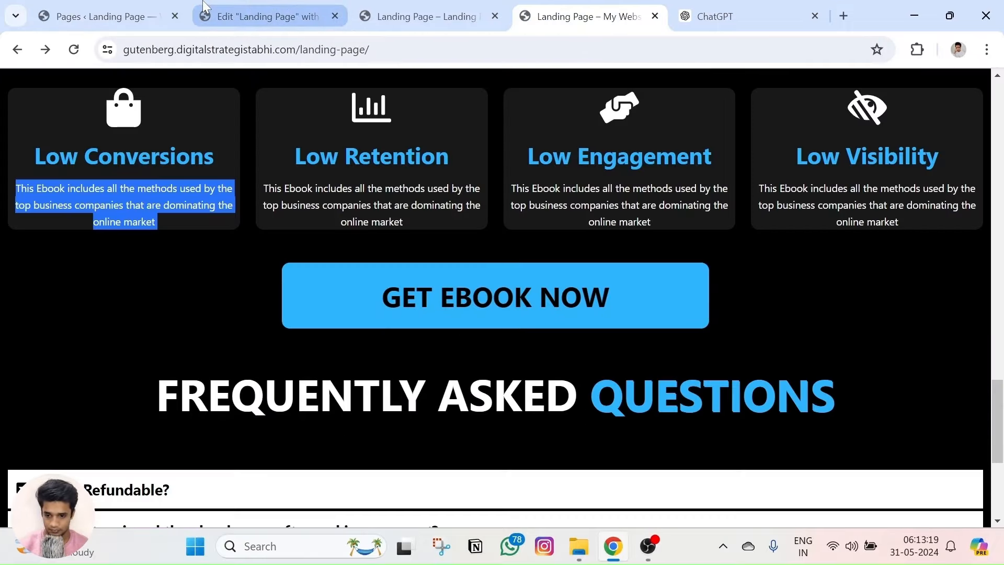
click(267, 16)
click(104, 272)
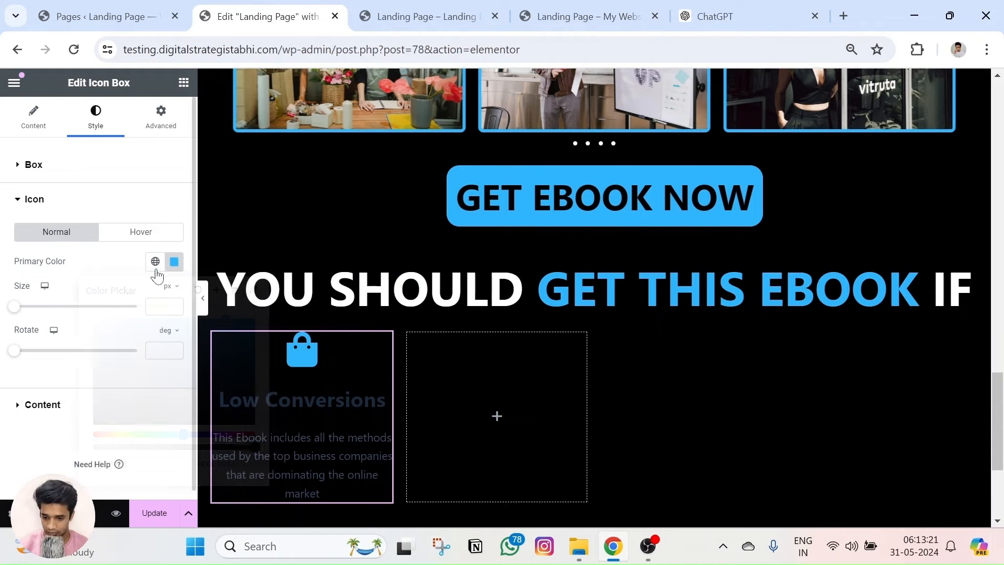
Change the icon colour to white and enlarge the shopping bag icon to 69 px.
click(174, 262)
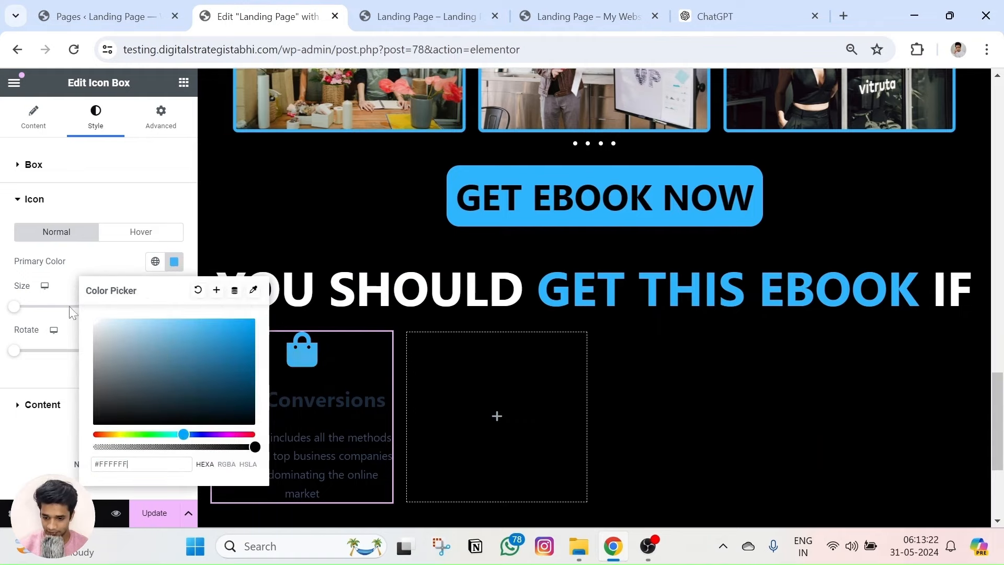
click(41, 288)
click(575, 16)
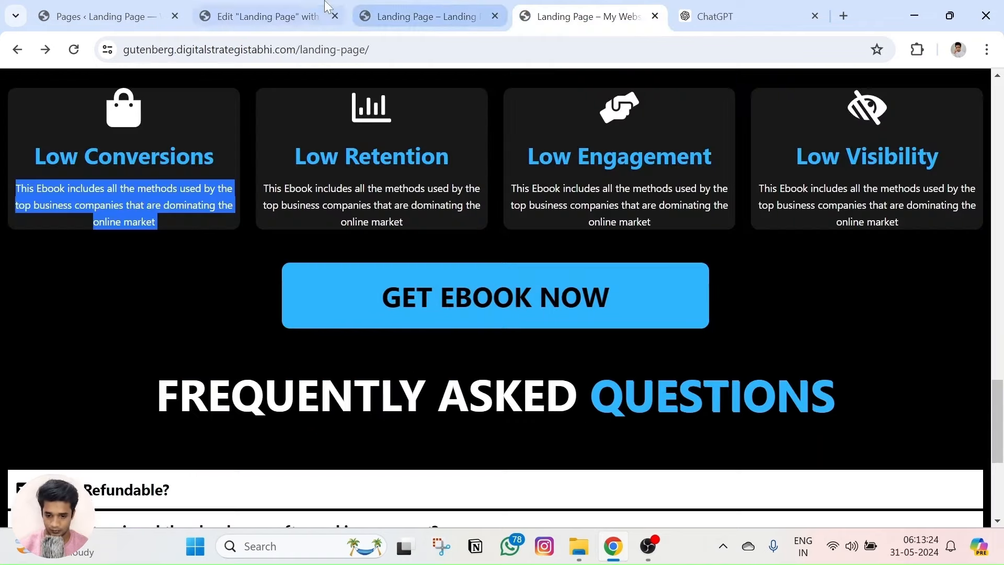
click(269, 11)
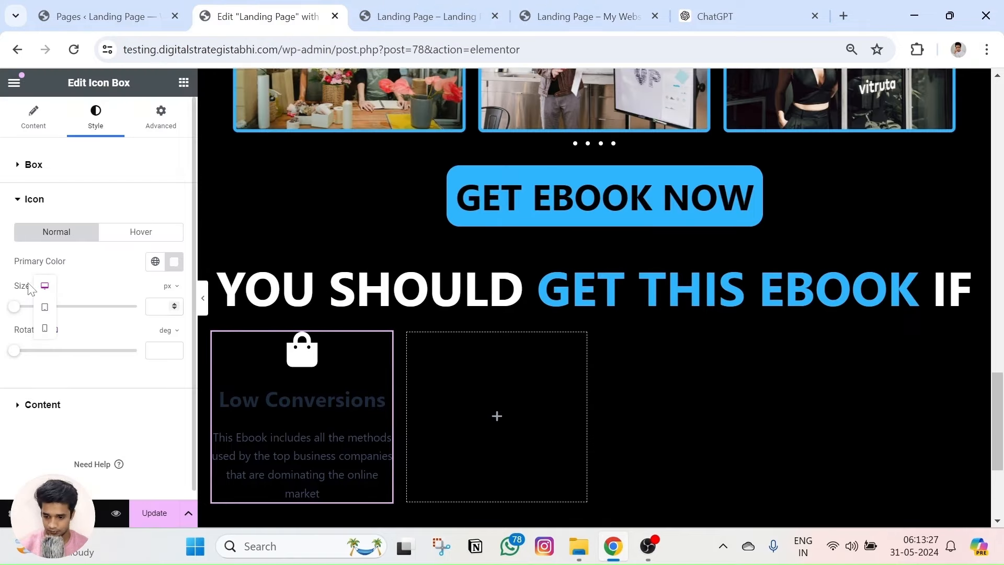
mouse_move(23, 309)
mouse_down()
mouse_move(50, 313)
mouse_move(40, 308)
mouse_up()
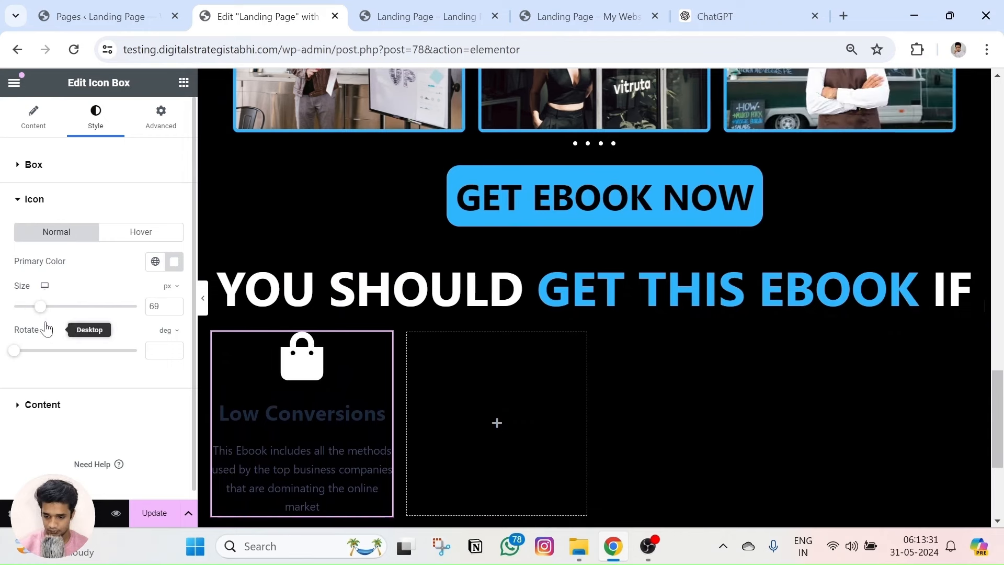
Bring up the reference landing page and select the Low Conversions description text.
click(43, 405)
click(544, 17)
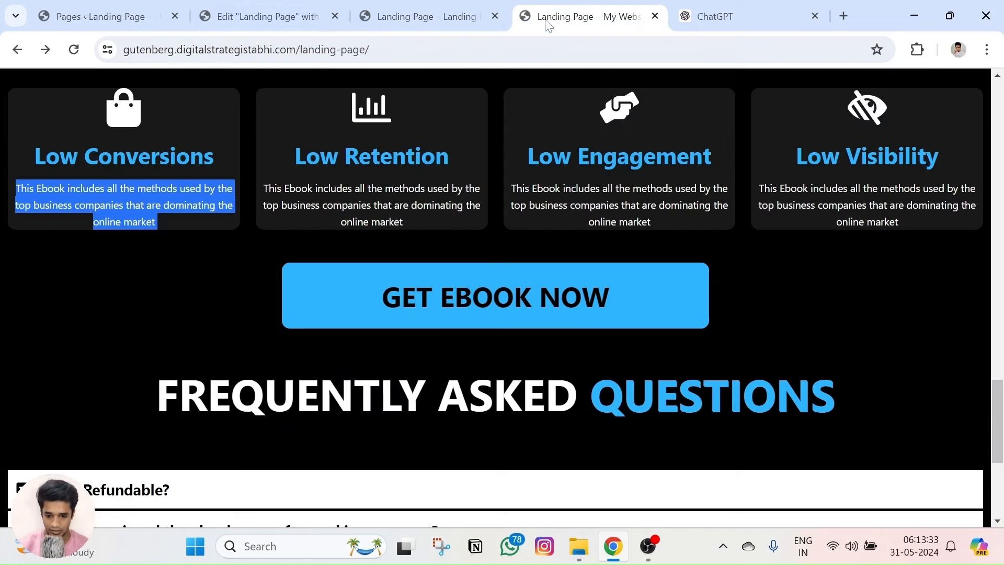
click(178, 190)
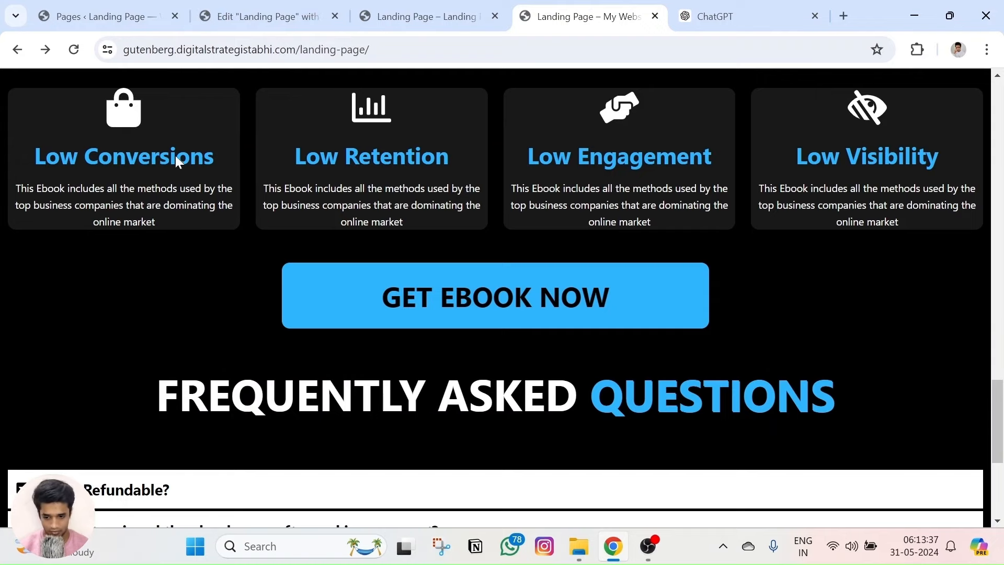
triple_click(138, 205)
Set the icon box title colour to #2EB4FB and the description colour to #FFFFFF.
click(268, 16)
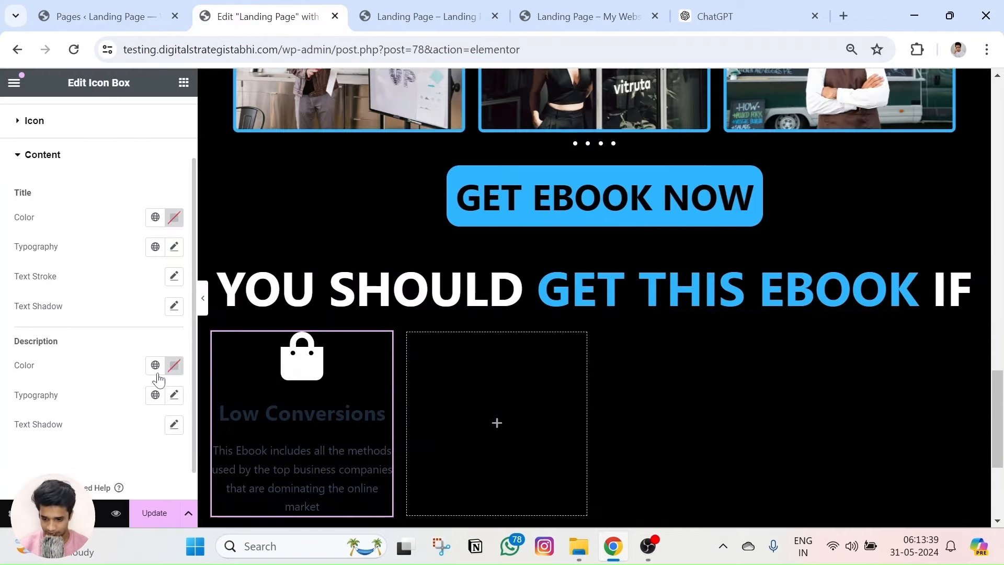
click(175, 217)
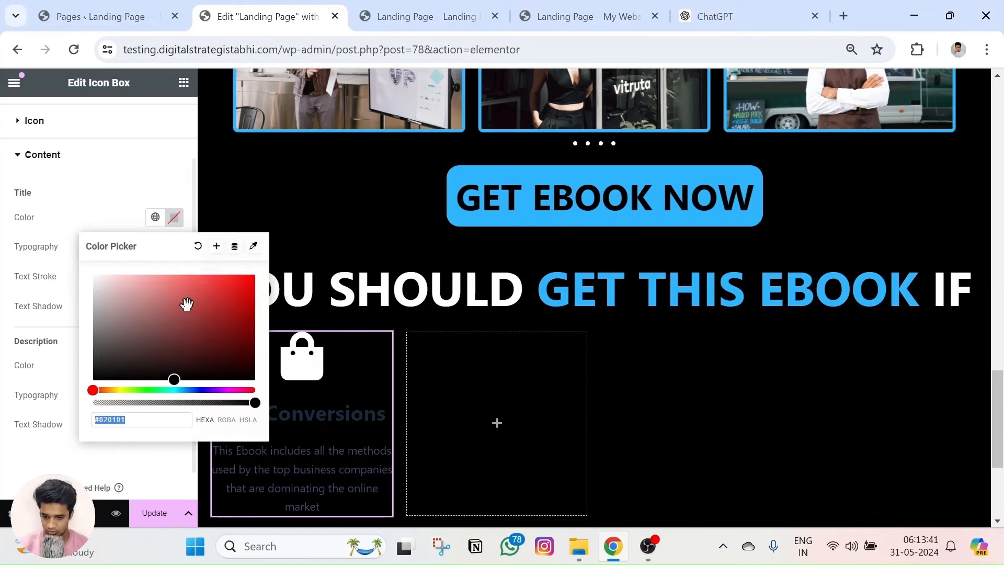
key(ctrl+v)
click(37, 361)
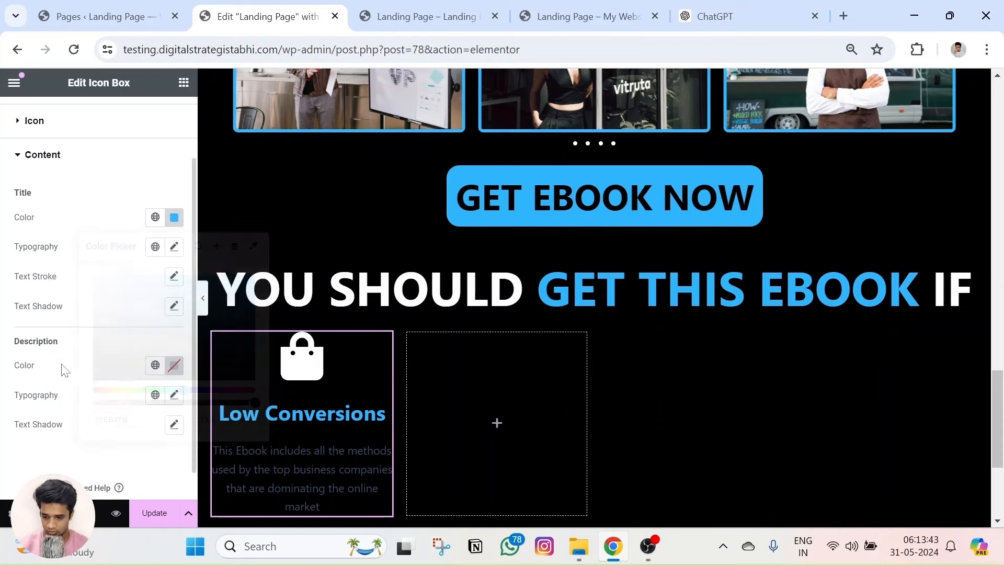
click(174, 364)
key(ctrl+v)
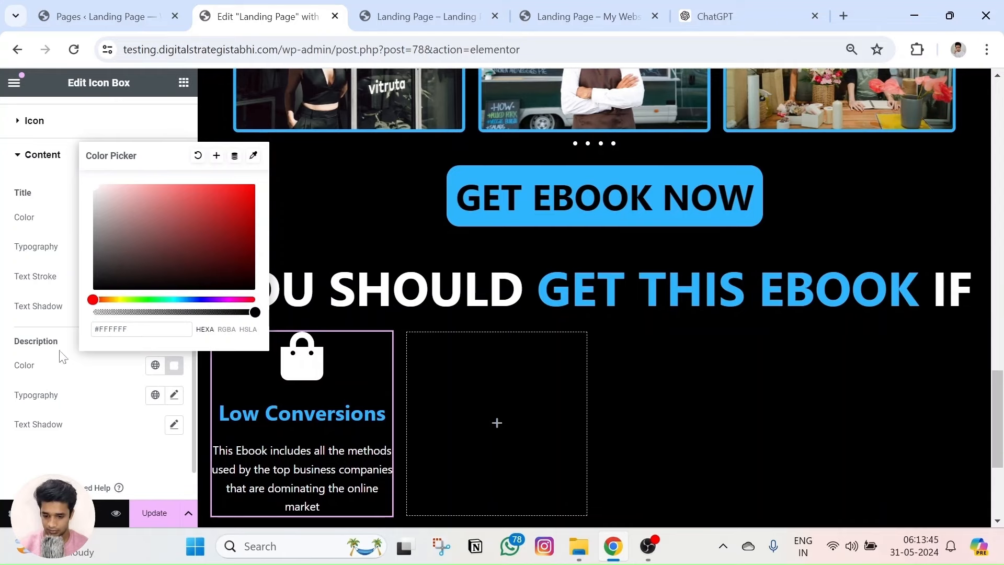
click(41, 393)
Reduce the icon spacing to 0 px and preview the page.
scroll(68, 175, up, 2)
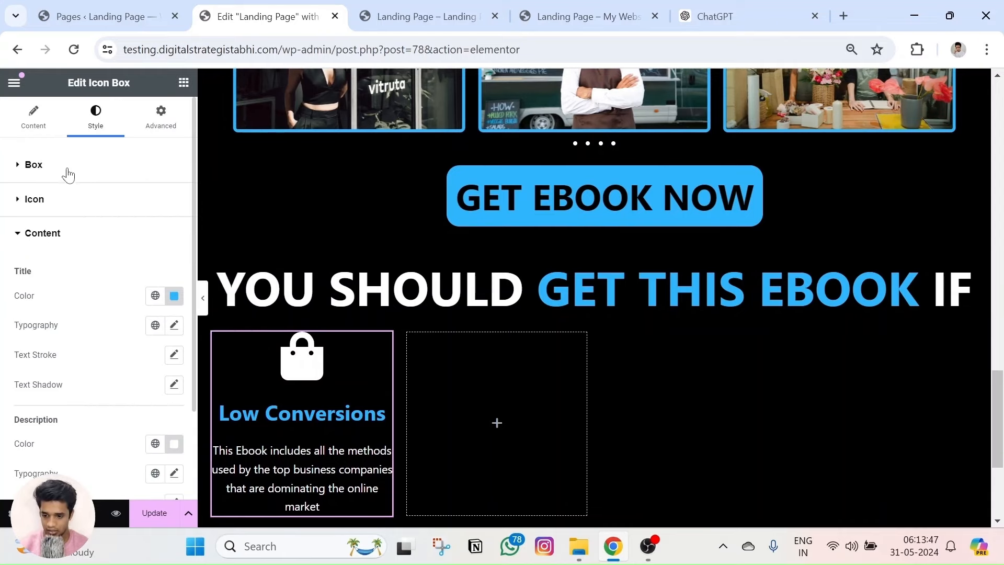
click(33, 176)
drag(32, 283, 3, 279)
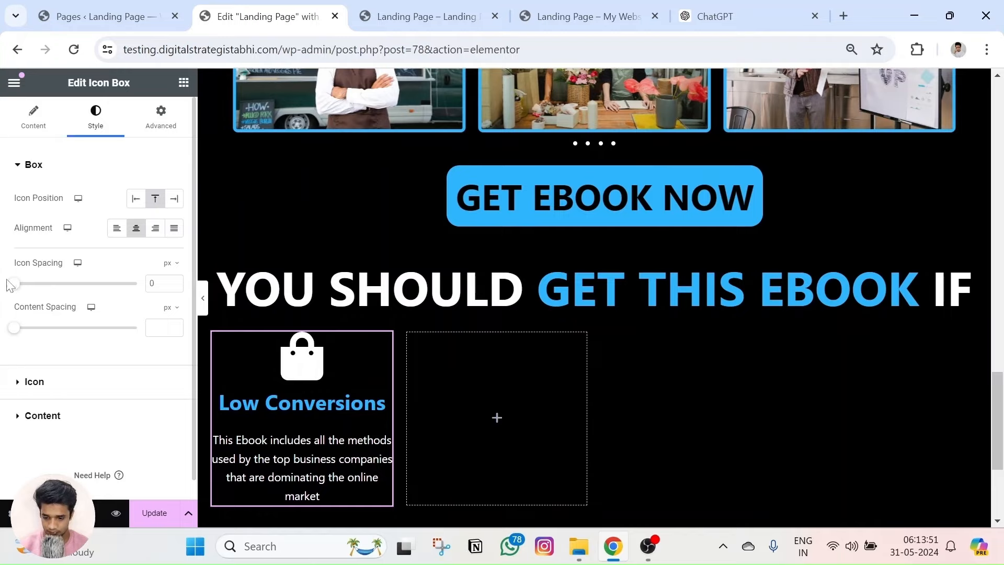
click(116, 513)
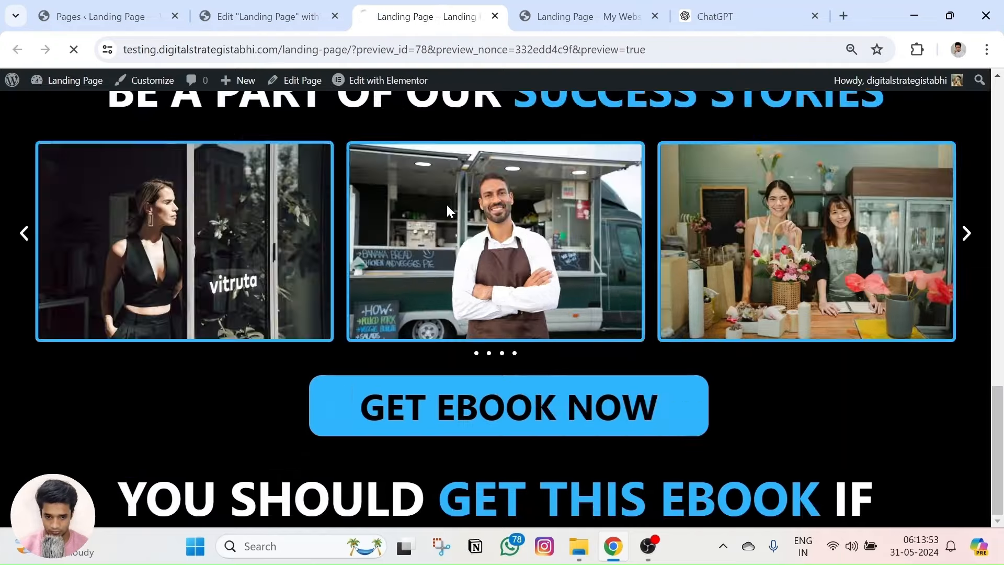
scroll(445, 209, up, 10)
scroll(439, 245, down, 15)
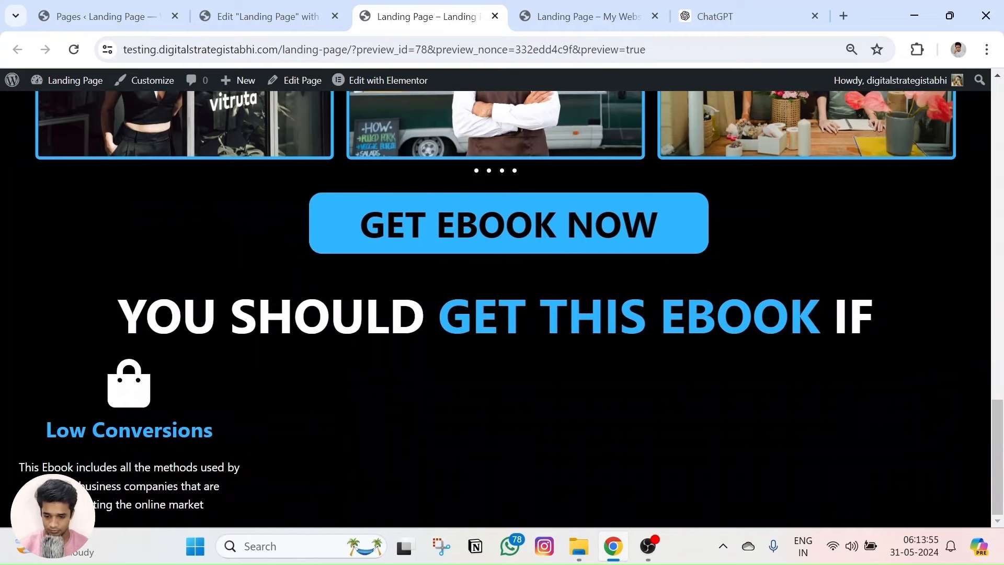
Compare the preview with the reference landing page, then return to the editor.
key(ctrl+Tab)
scroll(466, 308, down, 3)
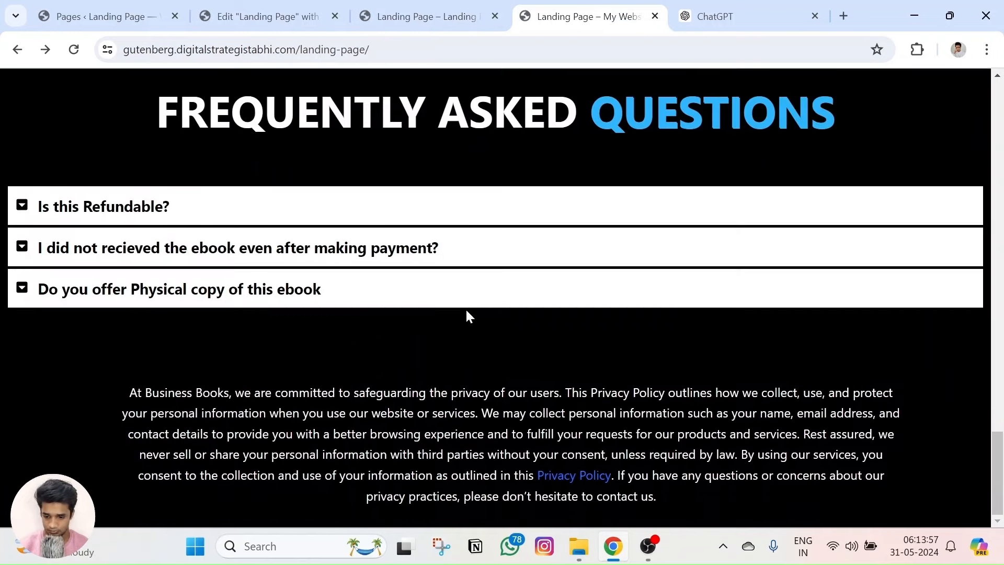
scroll(466, 308, up, 6)
scroll(466, 309, up, 1)
click(253, 283)
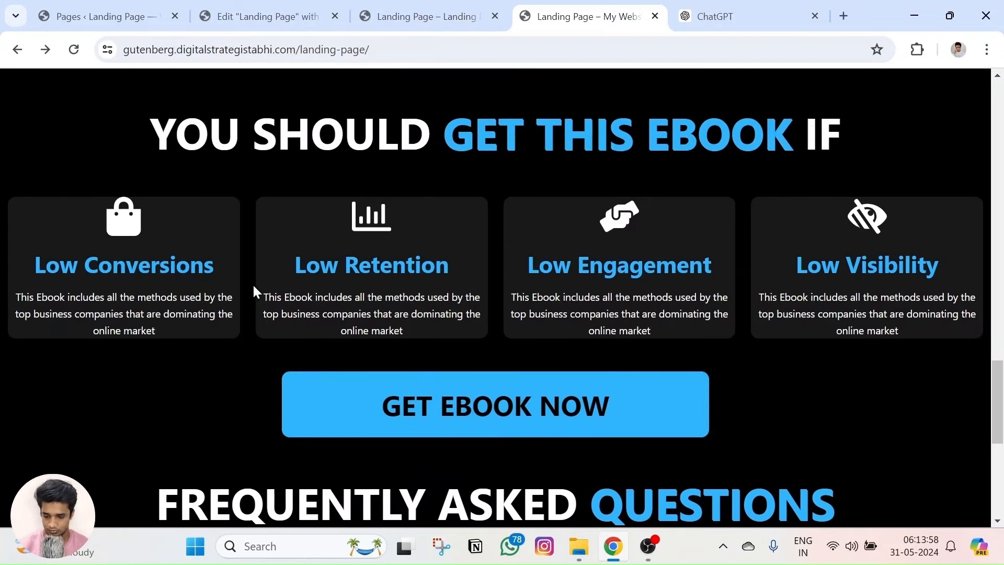
click(385, 6)
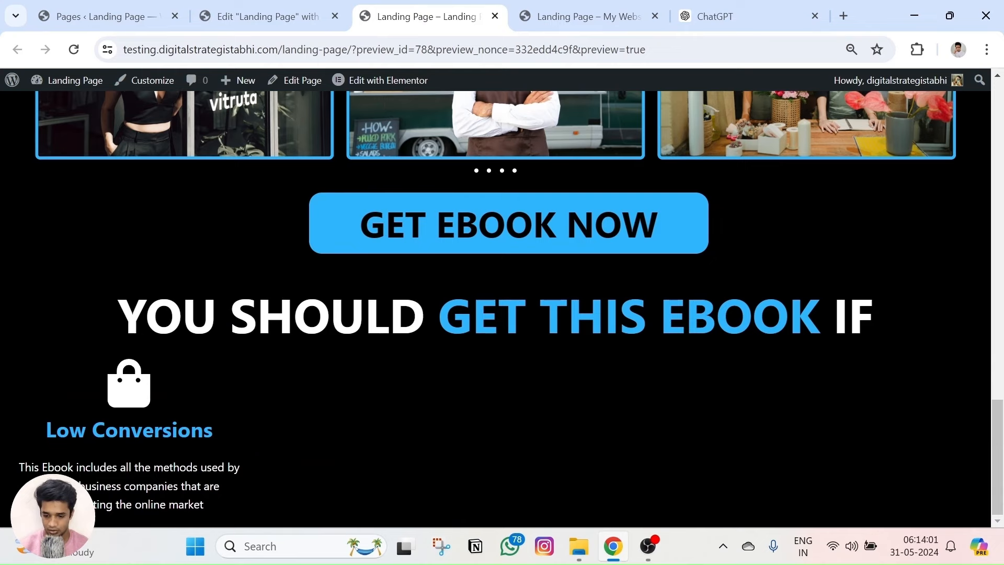
click(260, 16)
scroll(269, 292, down, 4)
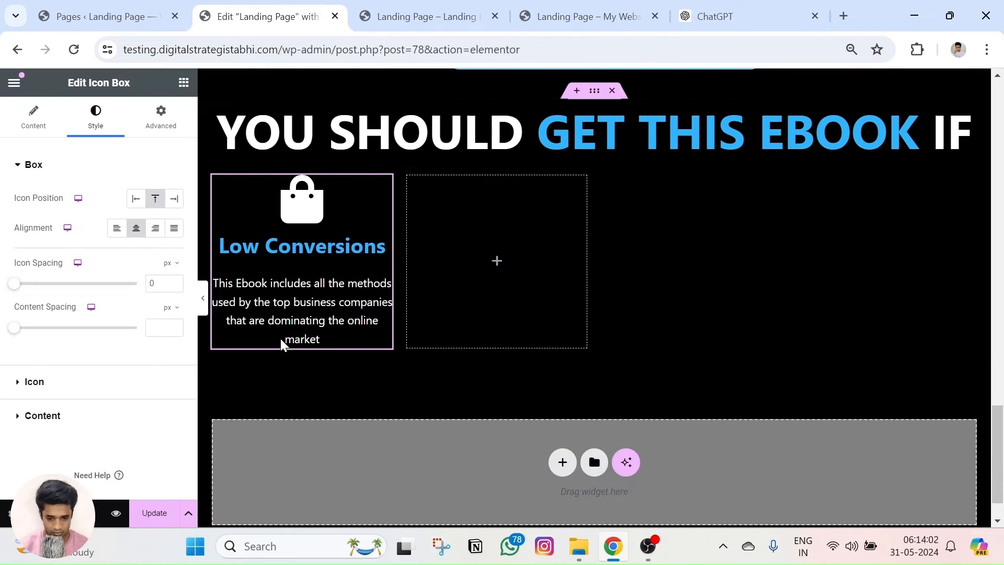
Set the Low Conversions icon box description typography size to 15 px.
click(604, 8)
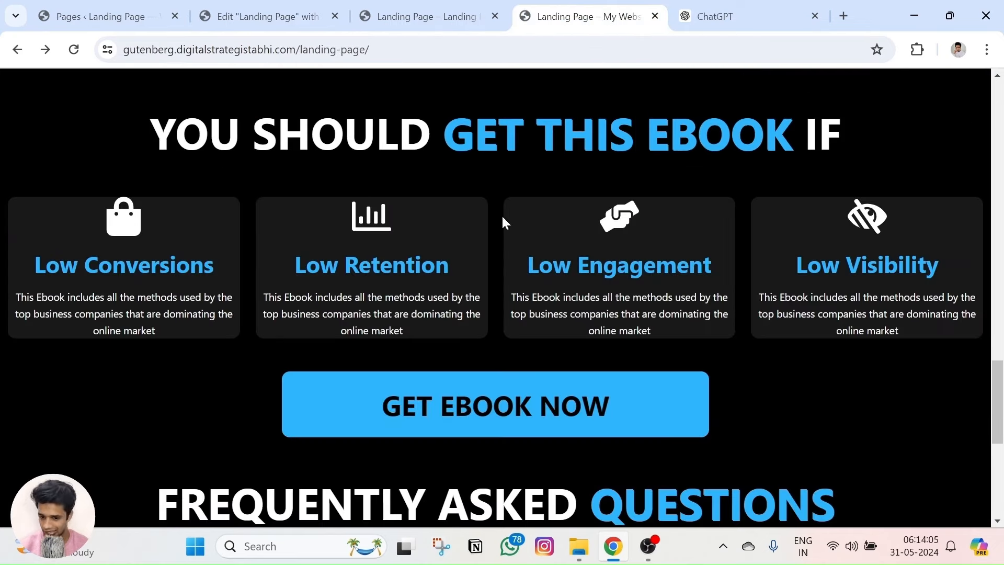
click(280, 8)
click(211, 179)
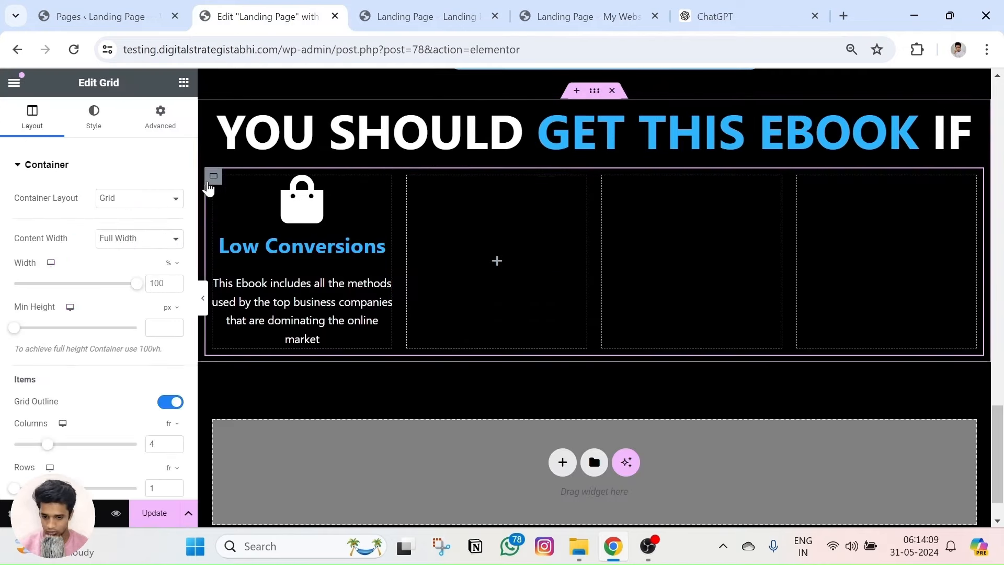
click(280, 277)
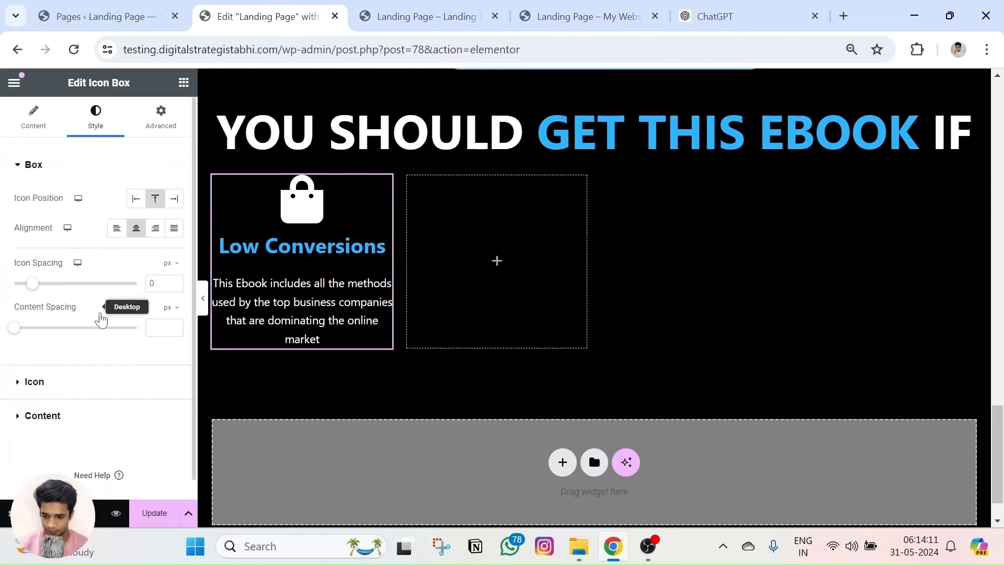
click(57, 395)
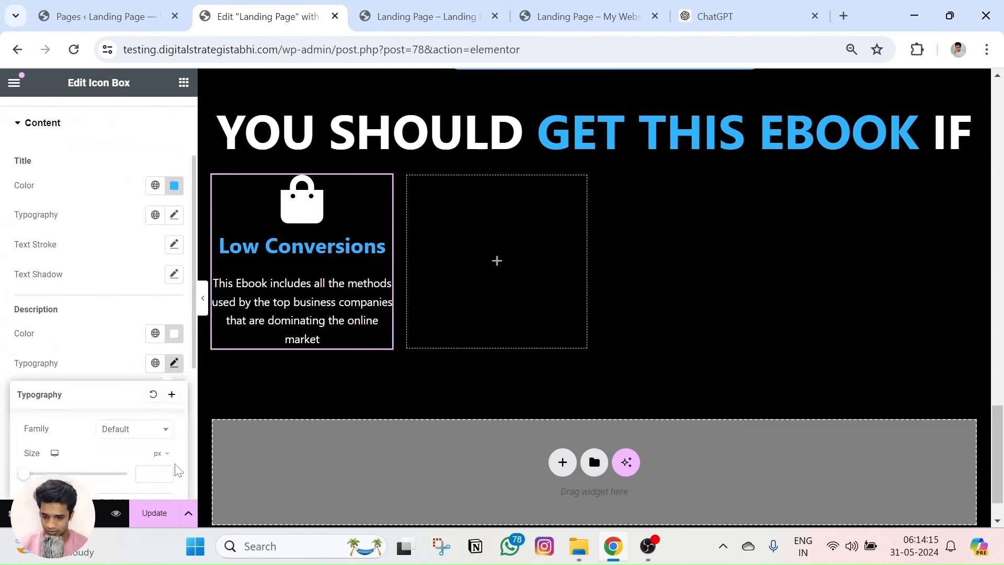
drag(25, 475, 30, 474)
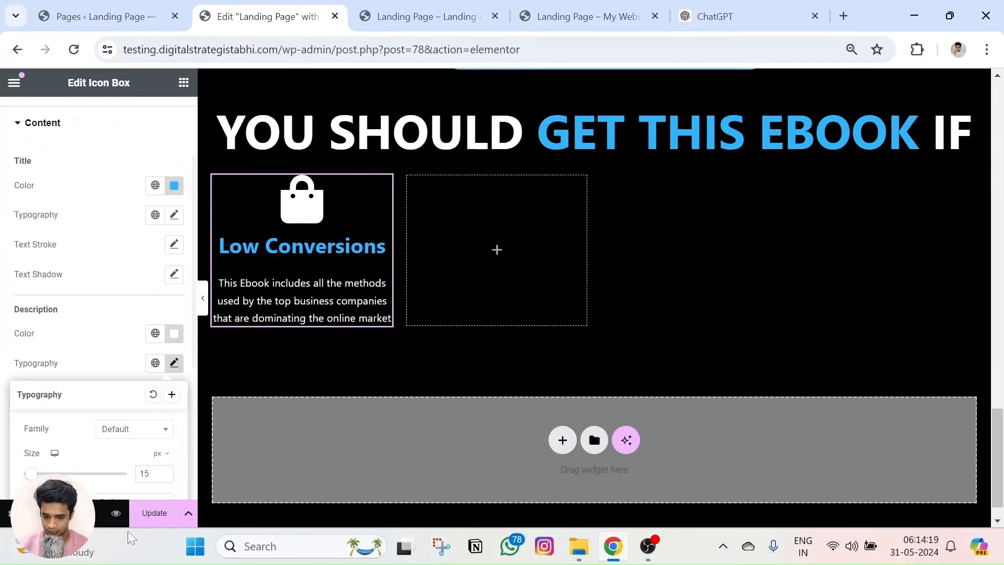
Preview the page and compare the three-line description with the reference landing page.
click(115, 515)
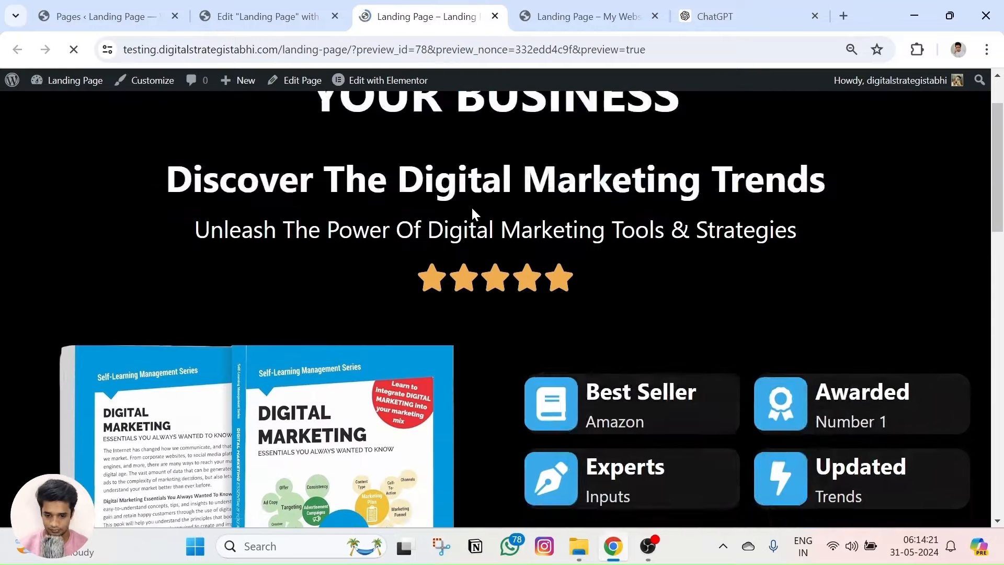
scroll(465, 235, down, 5)
scroll(458, 260, down, 6)
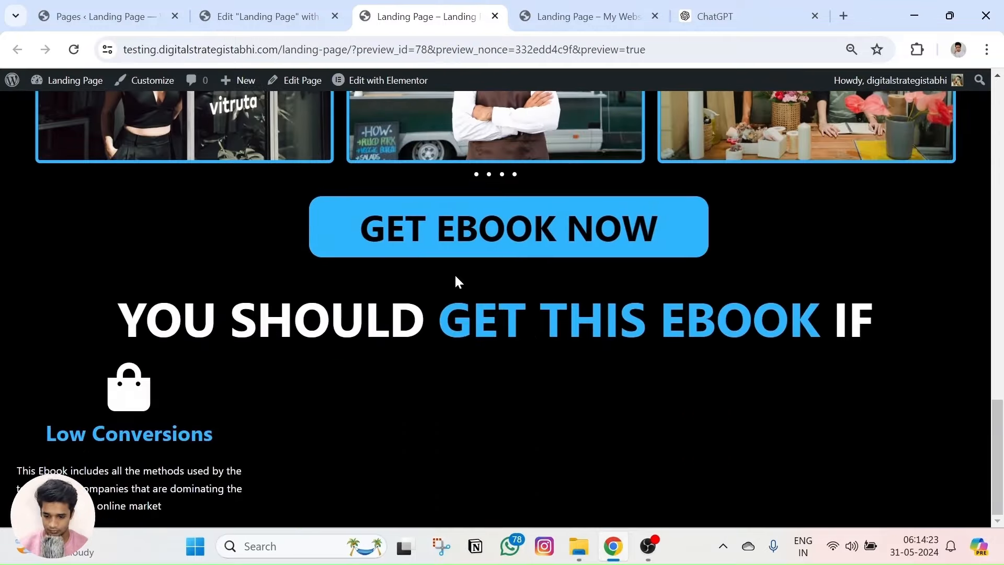
click(639, 7)
scroll(454, 293, down, 7)
scroll(408, 298, up, 6)
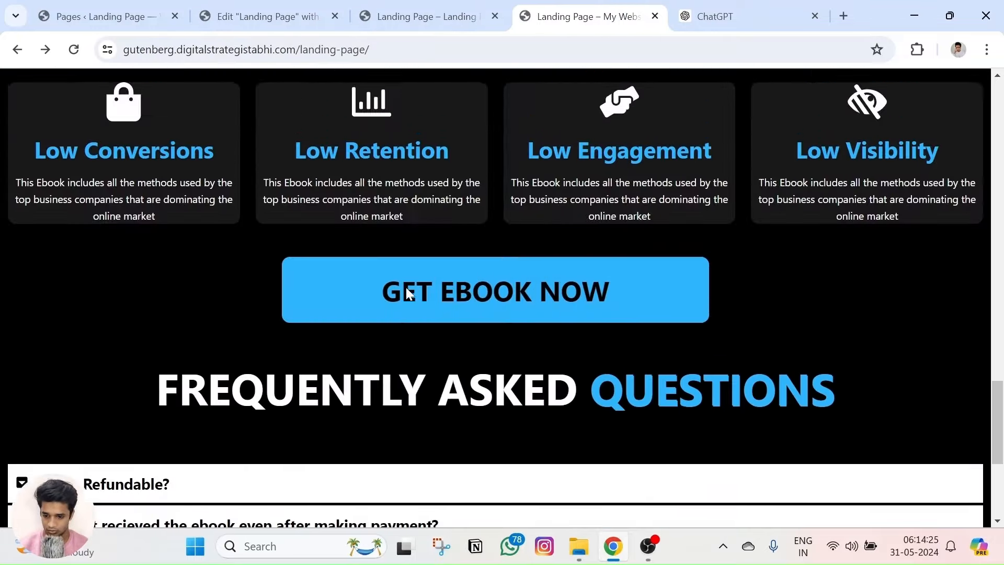
click(375, 6)
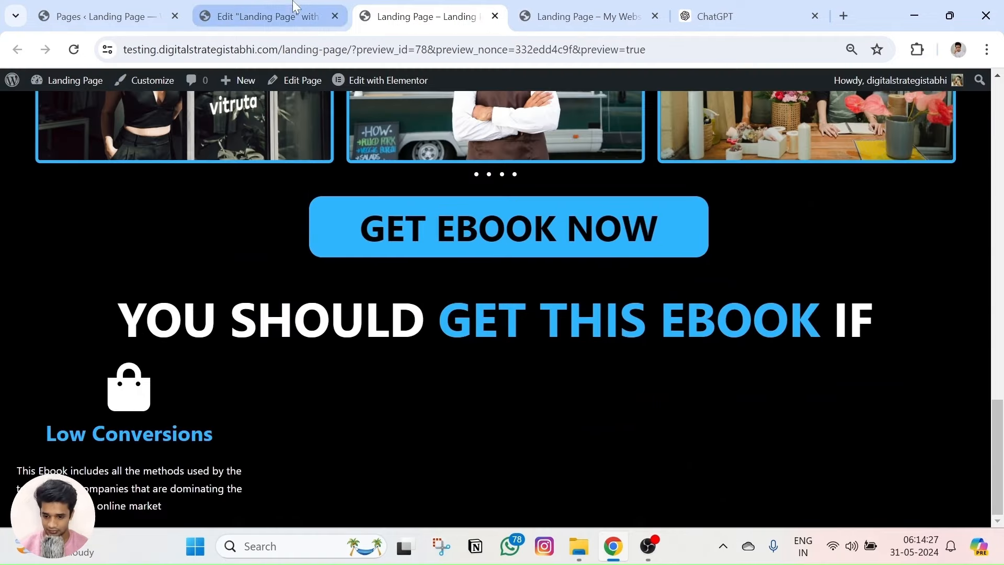
click(264, 6)
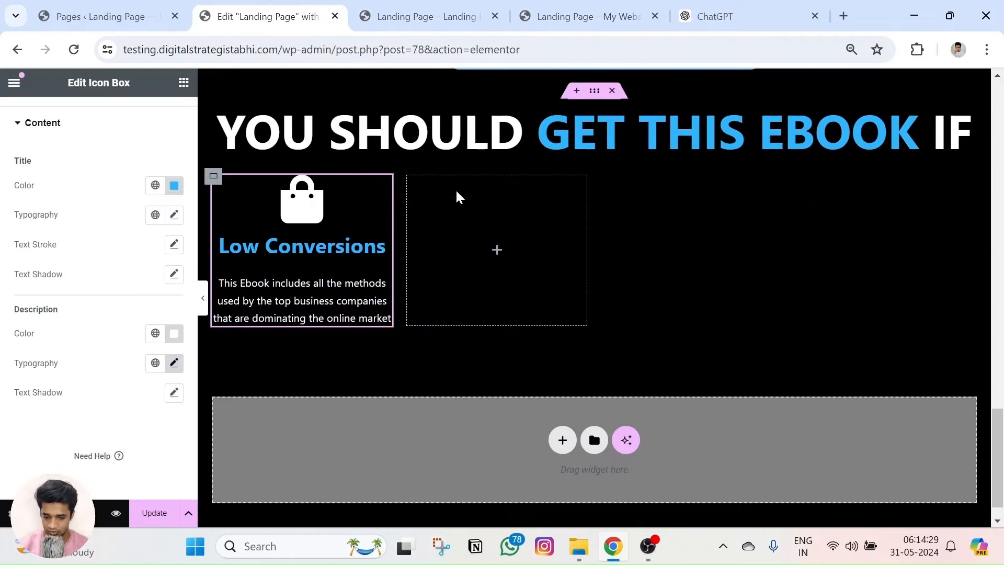
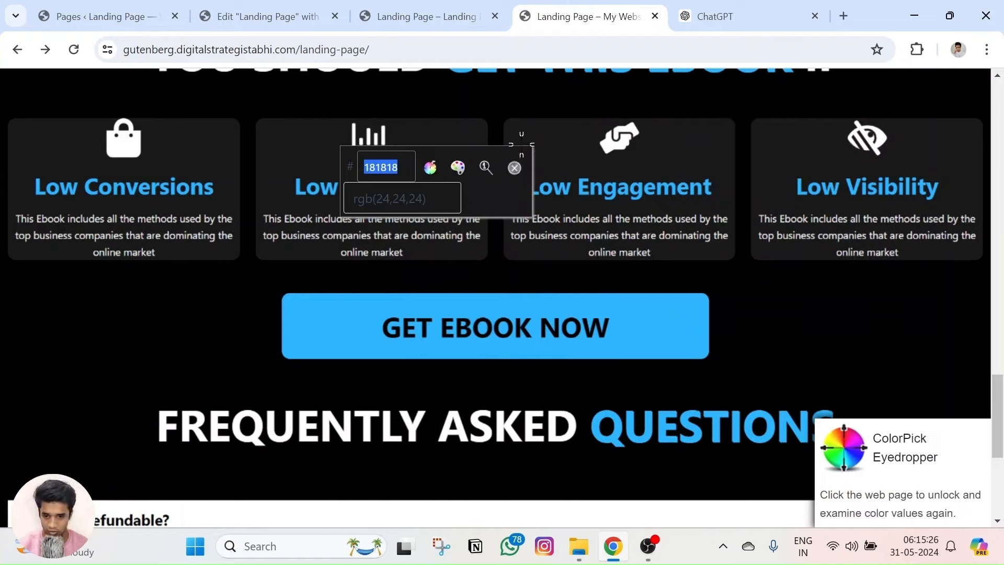
Finish sampling the #181818 card colour with ColorPick Eyedropper and return to the page editor.
key(Escape)
click(917, 50)
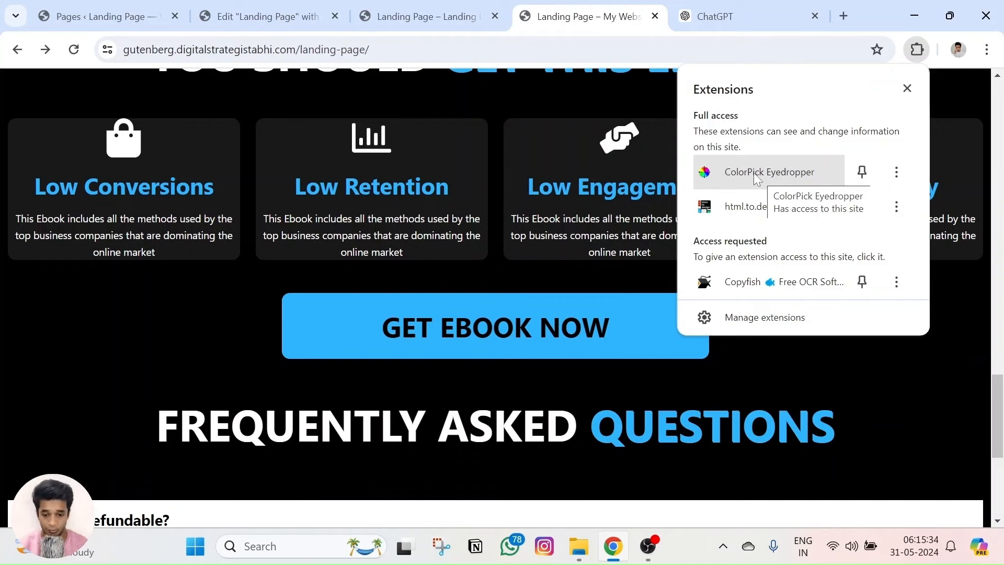
click(266, 16)
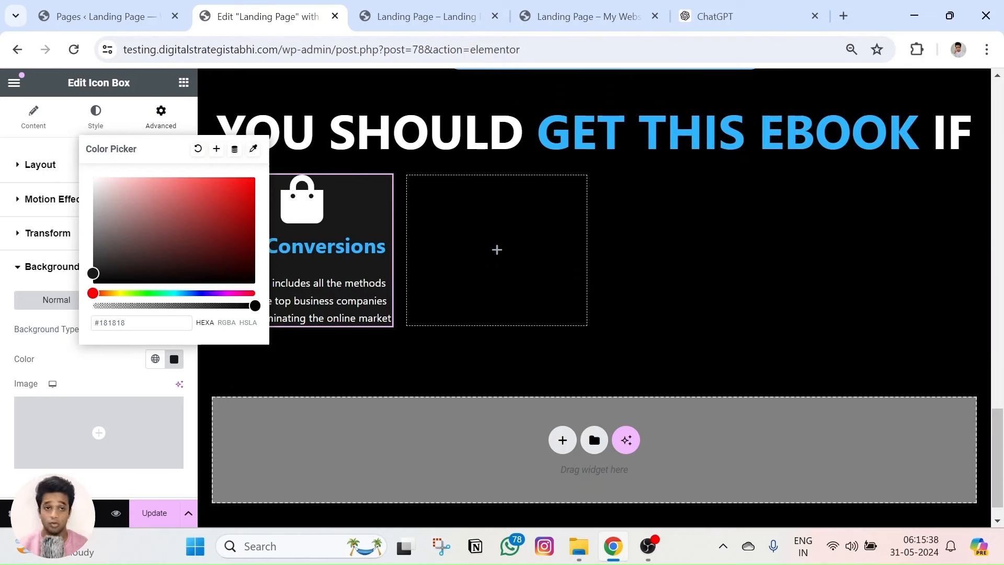
Round the Low Conversions card's corners with a 15 px border radius.
click(272, 371)
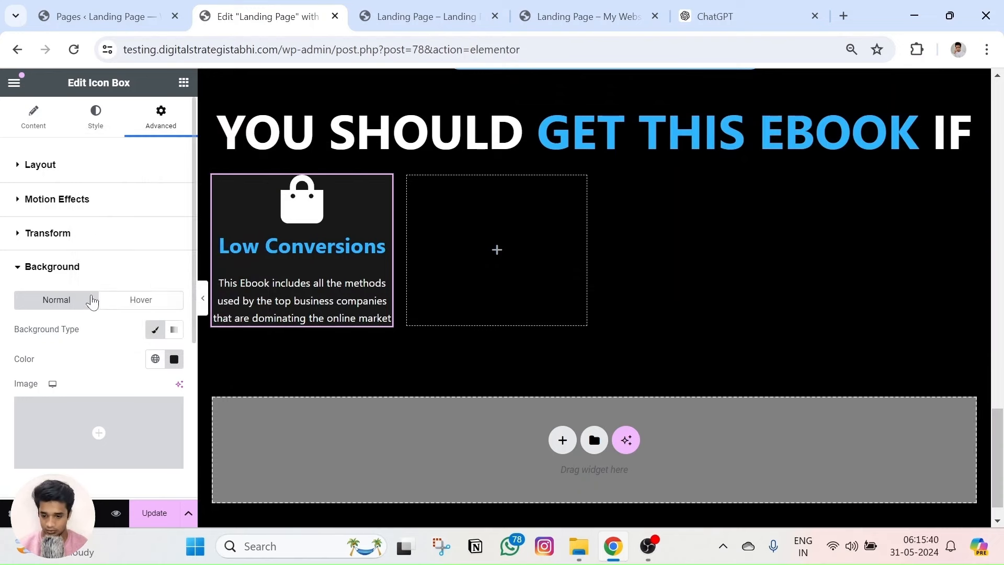
scroll(98, 328, down, 1)
click(560, 12)
scroll(491, 115, down, 2)
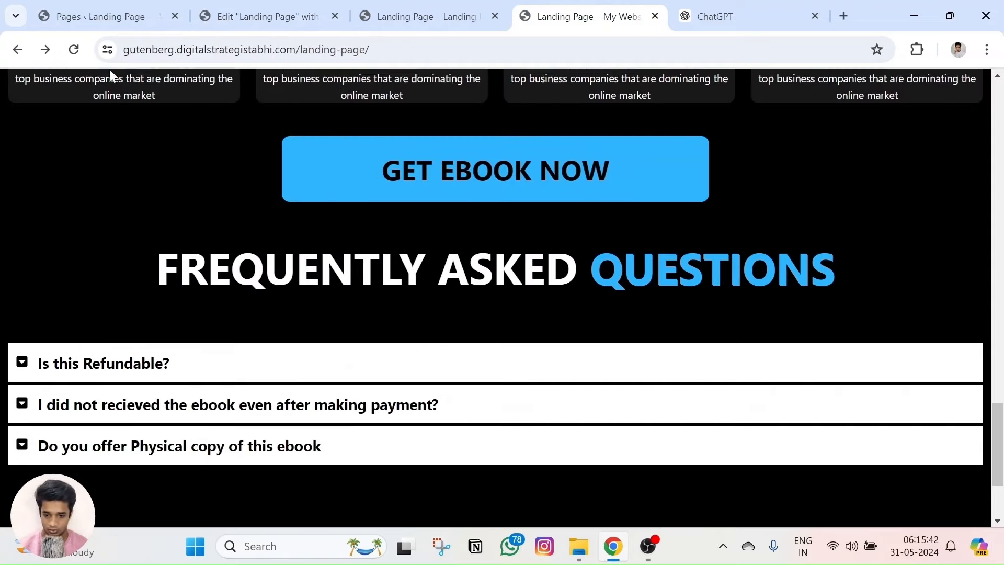
scroll(151, 209, up, 3)
click(272, 17)
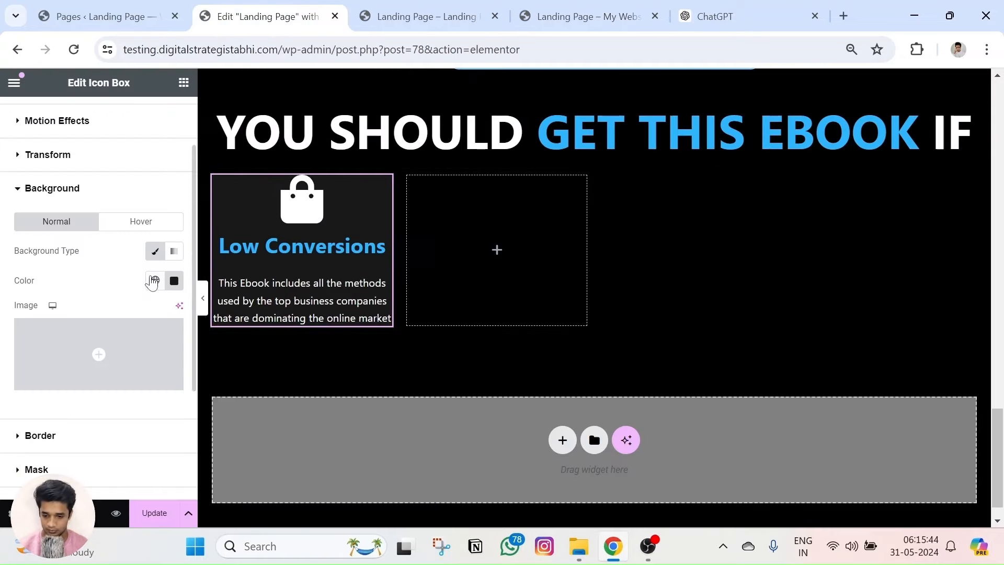
scroll(163, 280, down, 2)
click(81, 355)
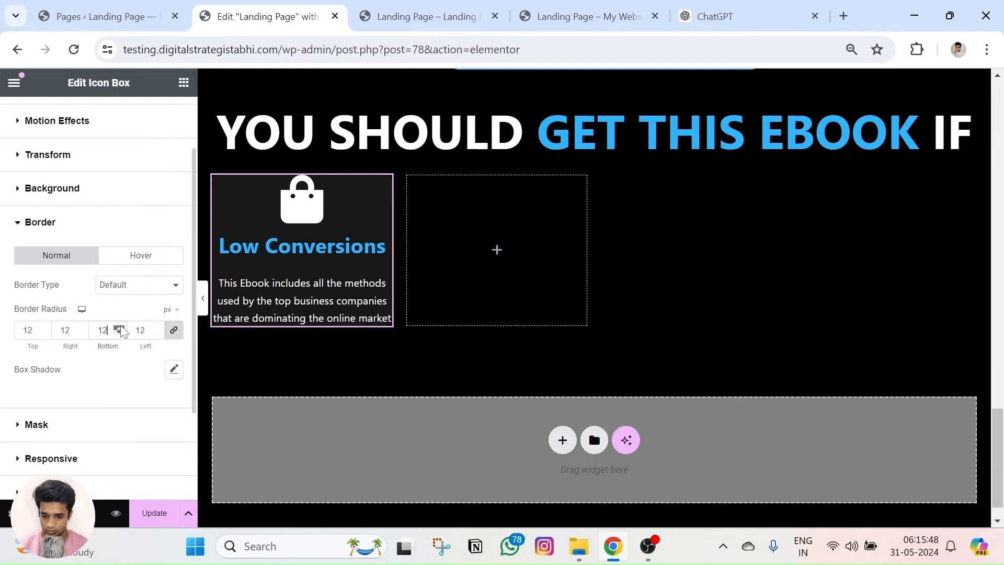
scroll(489, 258, up, 5)
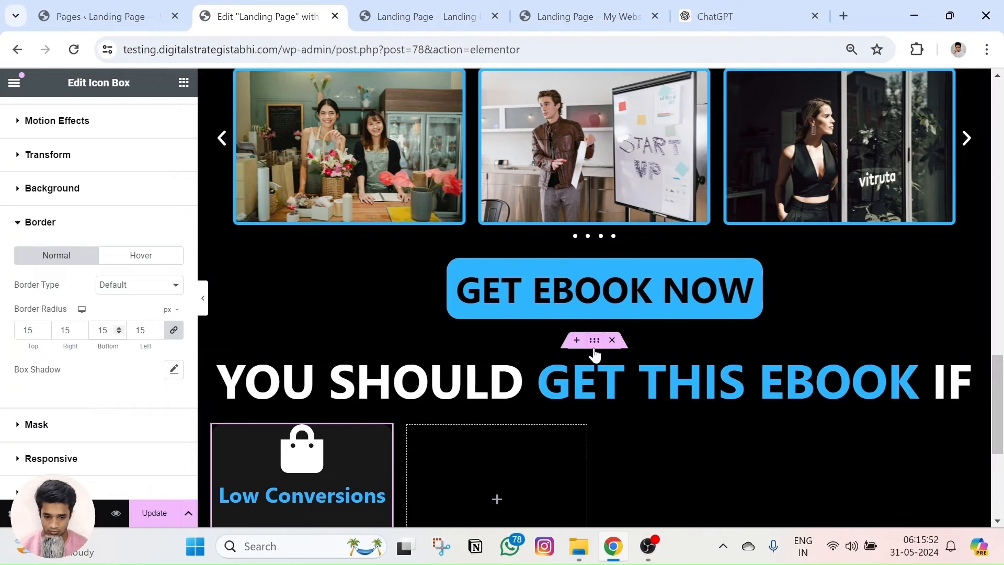
click(593, 345)
scroll(553, 343, down, 5)
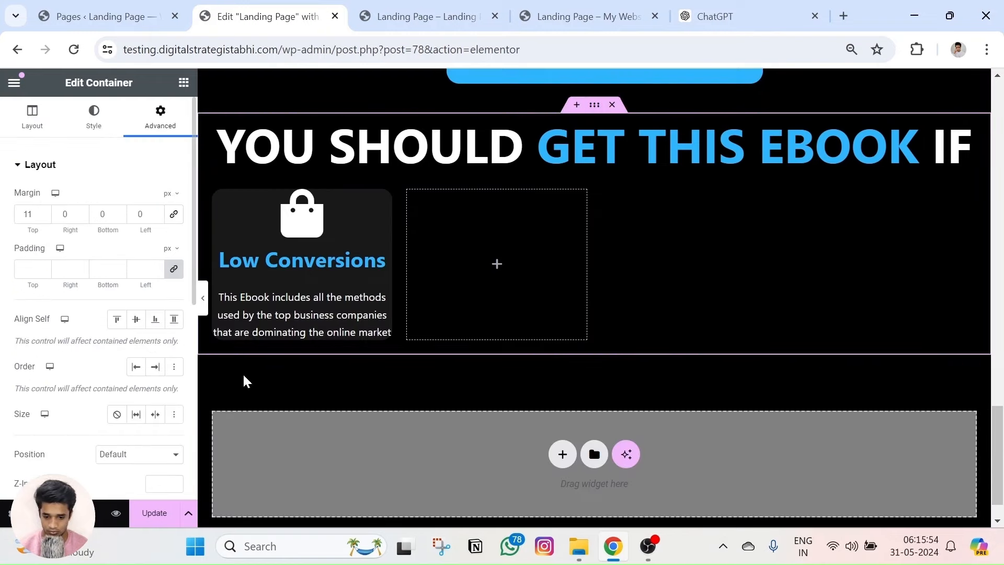
Preview the rounded Low Conversions card on the live page.
click(116, 513)
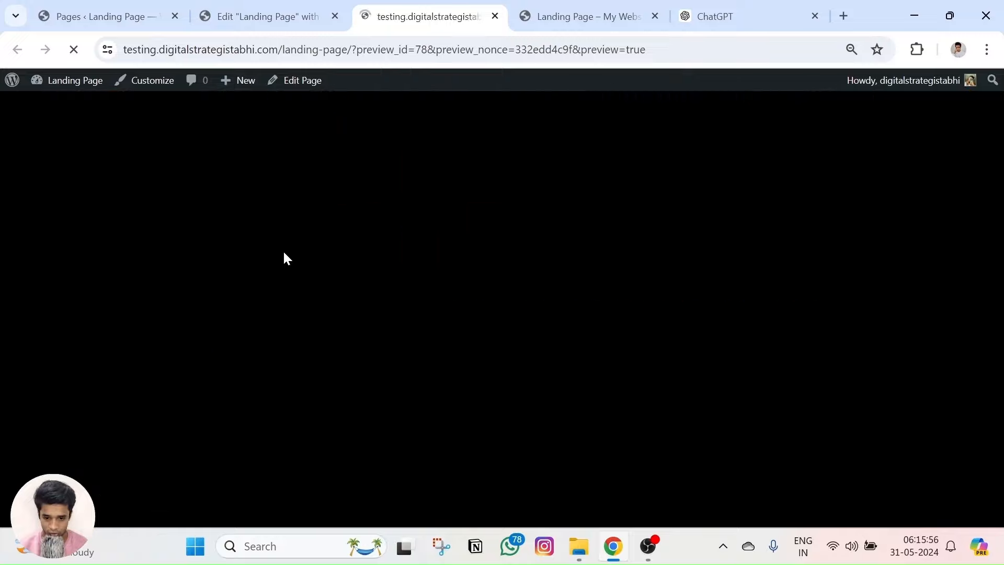
scroll(316, 343, down, 4)
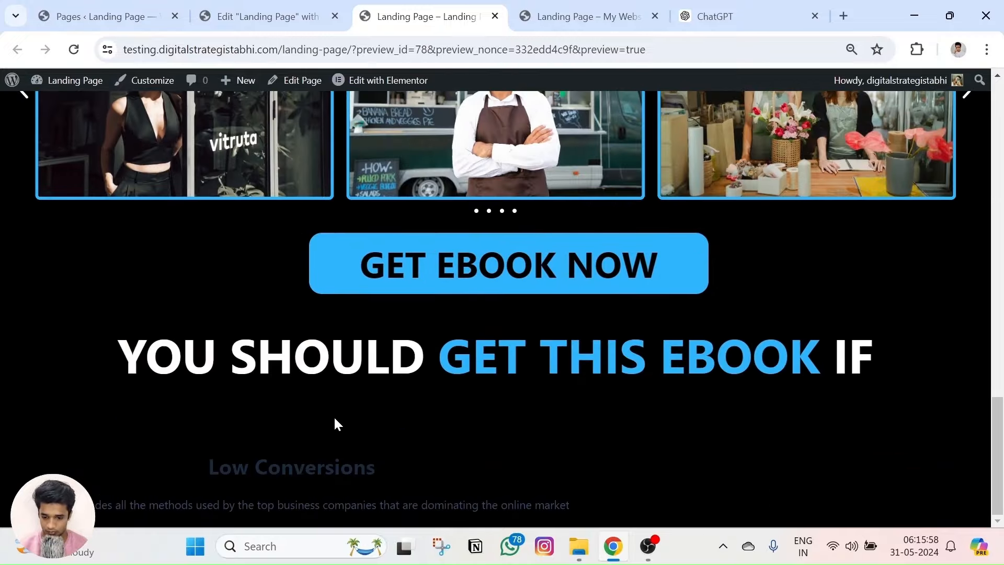
scroll(199, 205, up, 14)
scroll(176, 341, down, 10)
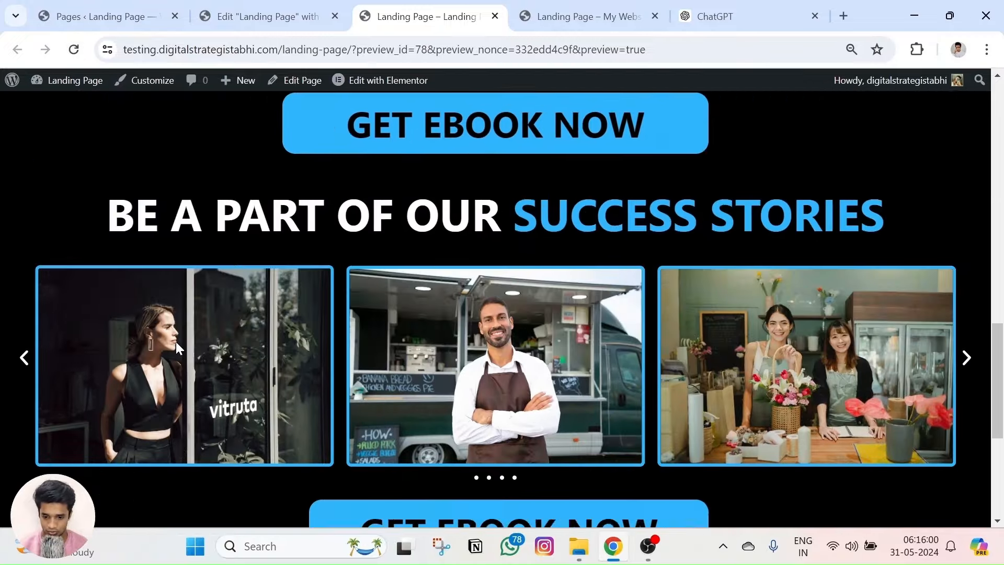
scroll(176, 341, down, 6)
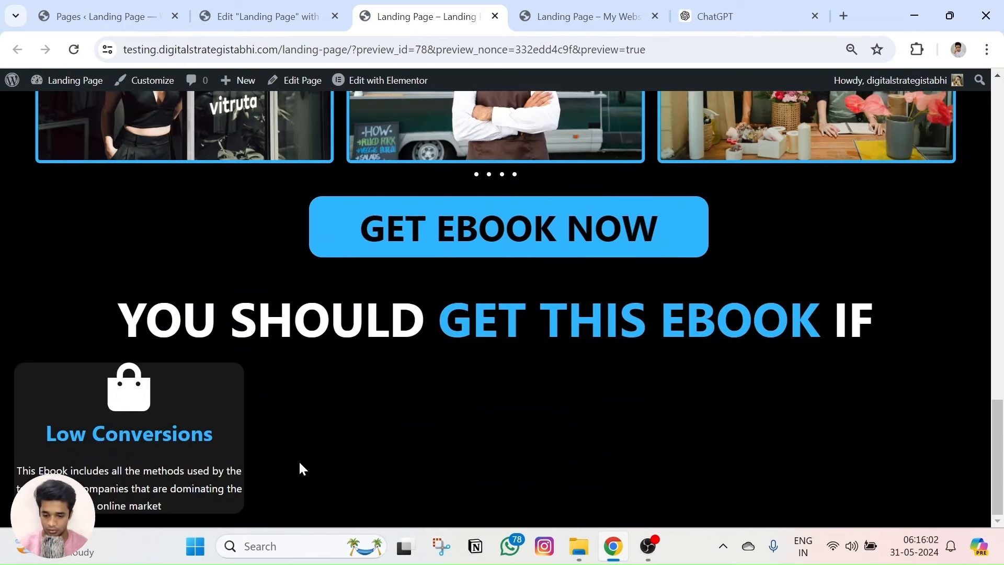
click(267, 16)
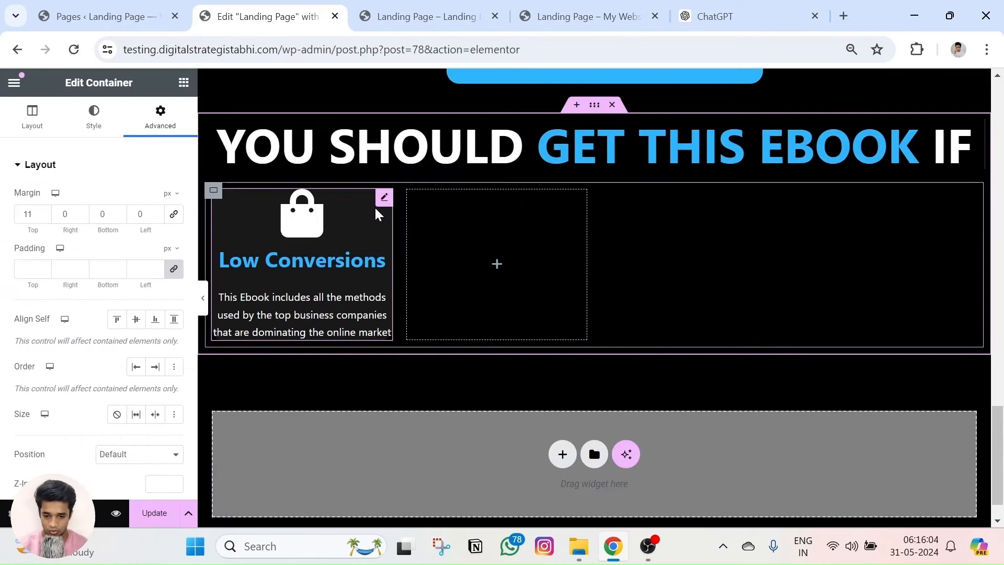
Paste copies of the Low Conversions card into the other three grid cells.
right_click(390, 202)
click(448, 266)
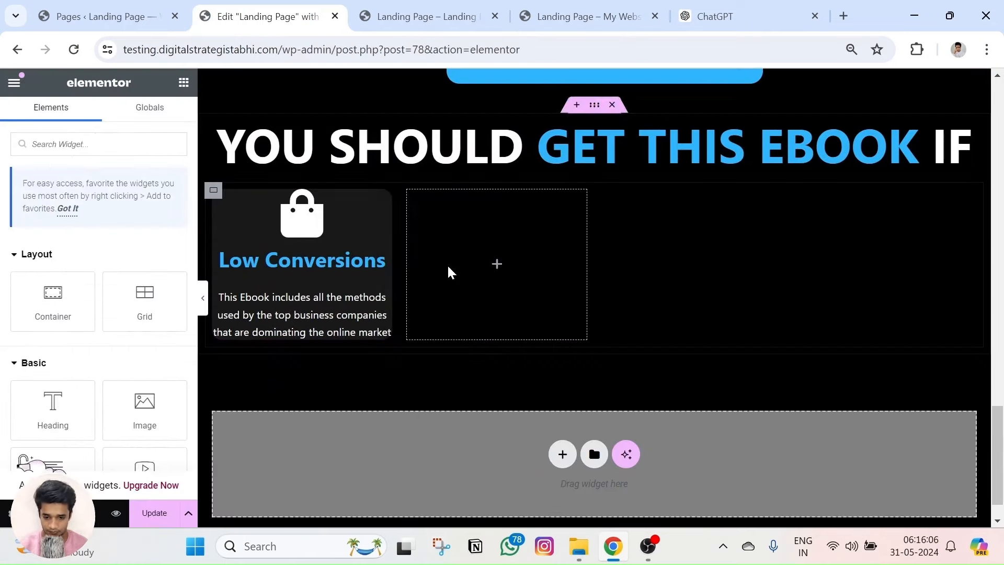
right_click(496, 261)
click(521, 260)
right_click(685, 257)
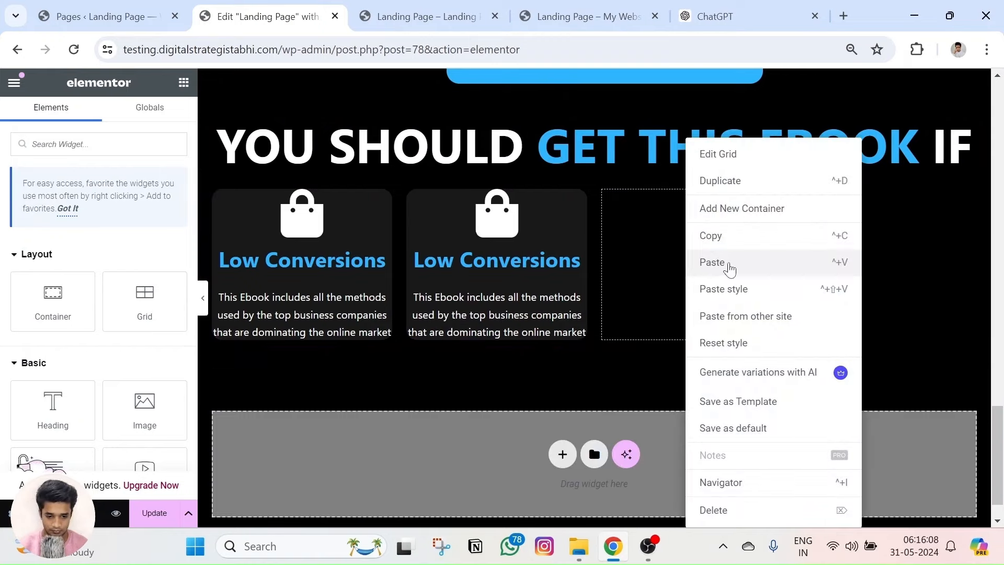
click(730, 268)
right_click(851, 265)
click(880, 263)
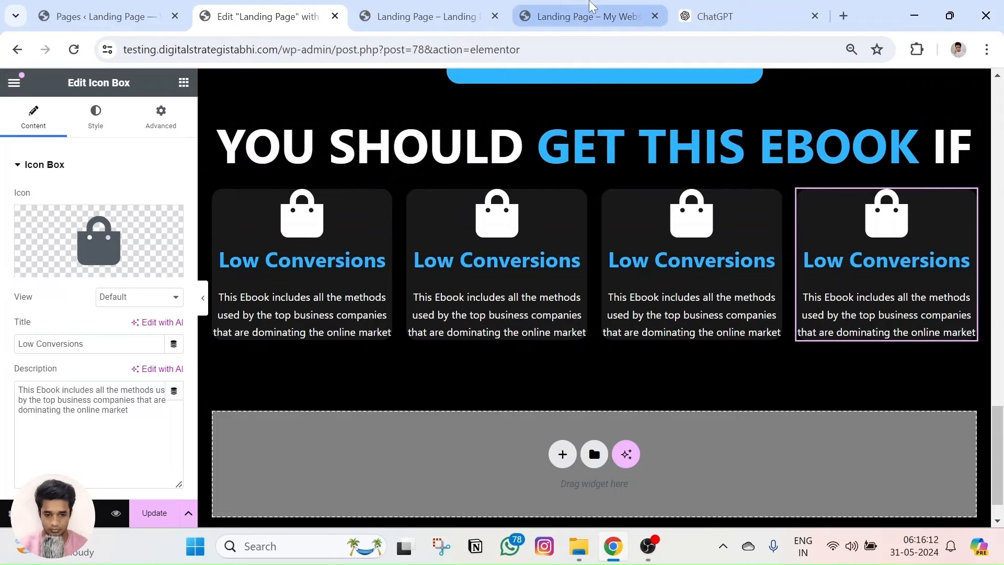
Retitle the second and third cards Low Retention and Low Engagement, copied from the reference page.
click(593, 6)
scroll(469, 306, down, 1)
triple_click(358, 193)
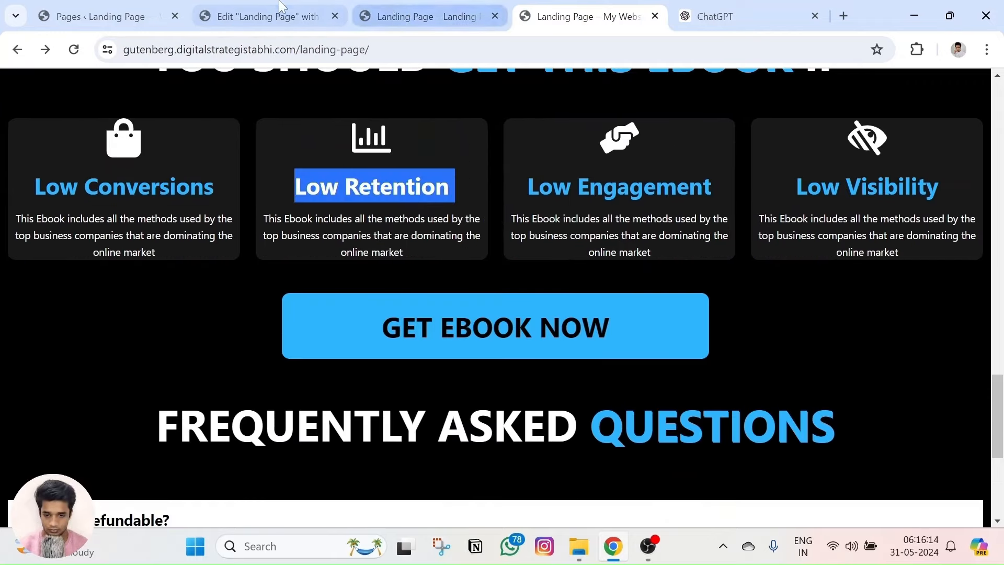
click(280, 16)
triple_click(520, 260)
key(ctrl+v)
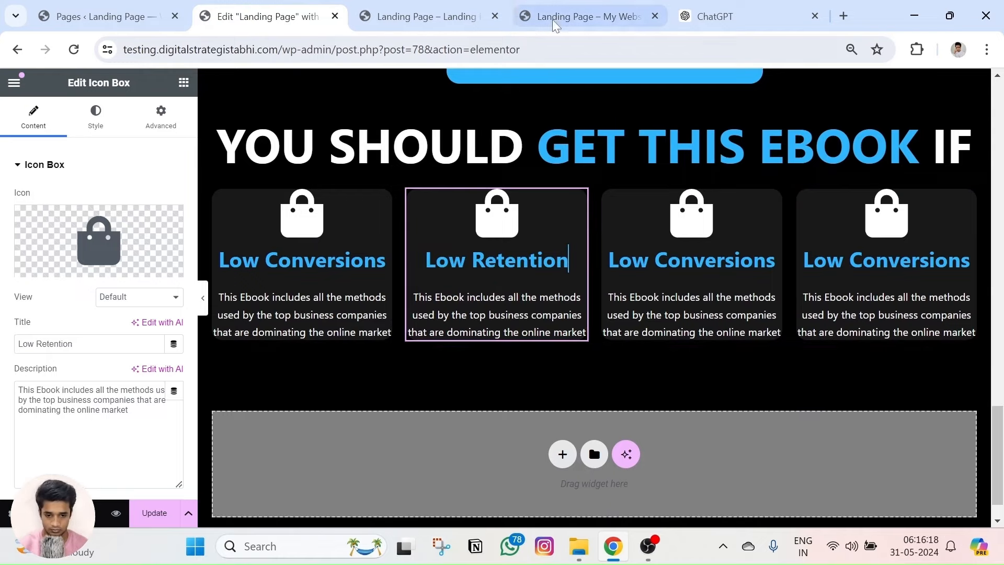
click(592, 16)
triple_click(562, 181)
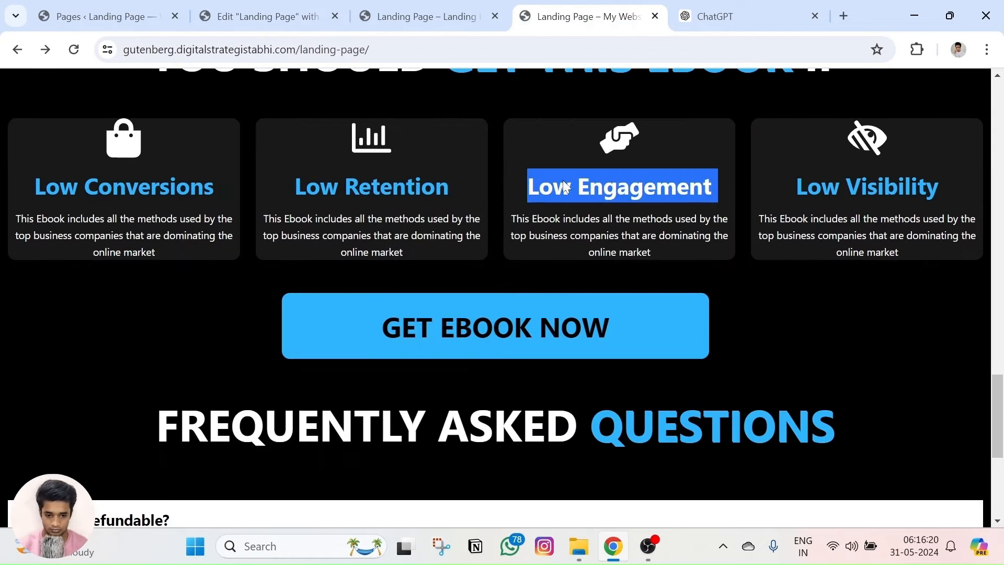
click(403, 21)
click(259, 16)
triple_click(680, 262)
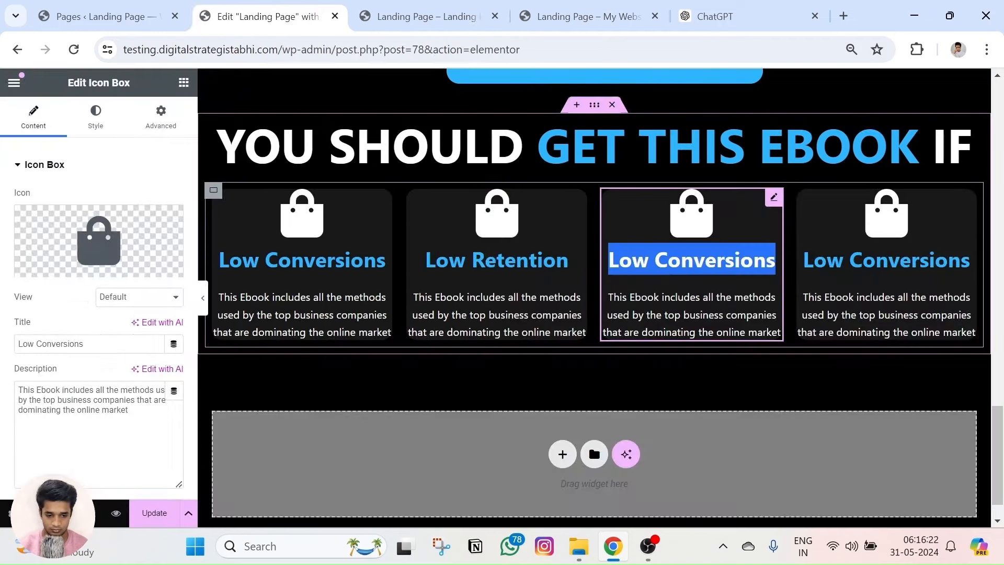
key(ctrl+v)
Retitle the fourth card Low Visibility and remove its extra blank line.
click(601, 17)
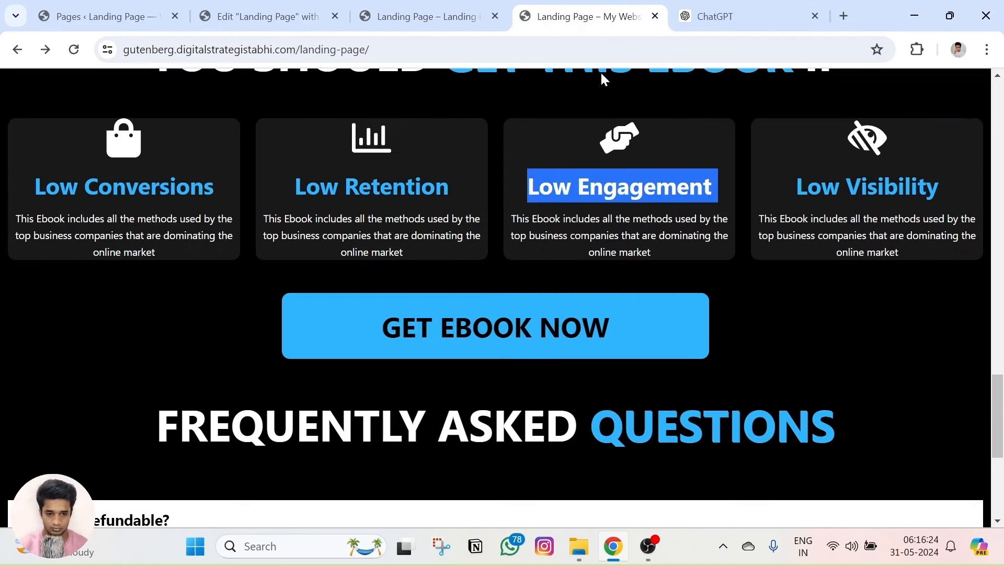
triple_click(794, 184)
click(259, 16)
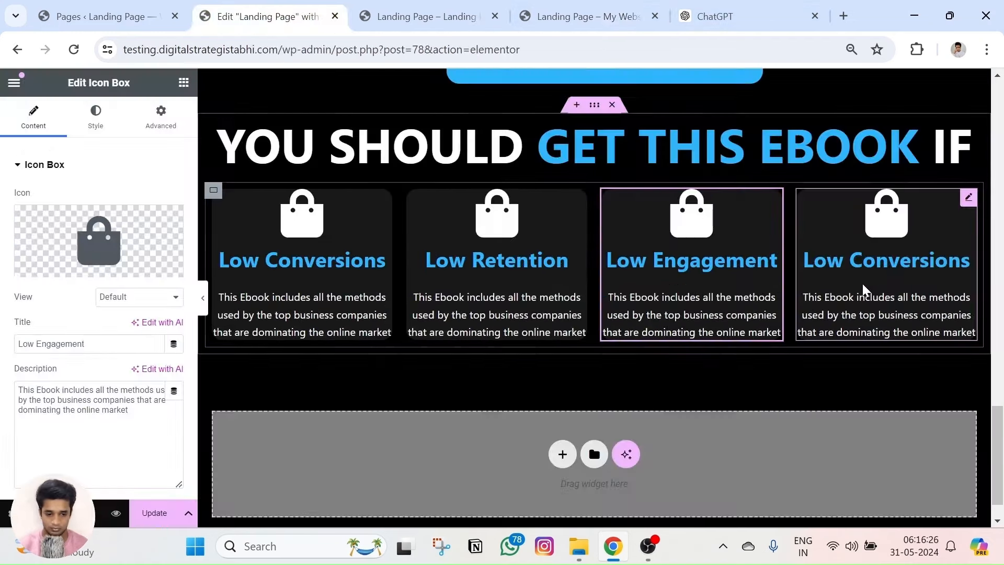
click(968, 259)
key(ctrl+a)
key(ctrl+v)
key(BackSpace)
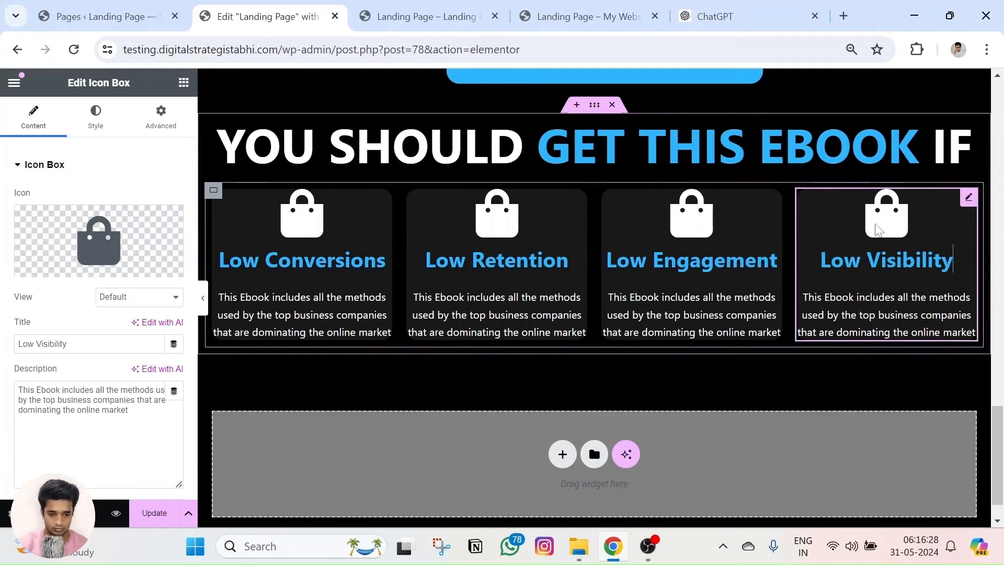
Paste the reference Low Retention description into the second card.
click(581, 16)
click(338, 253)
triple_click(338, 253)
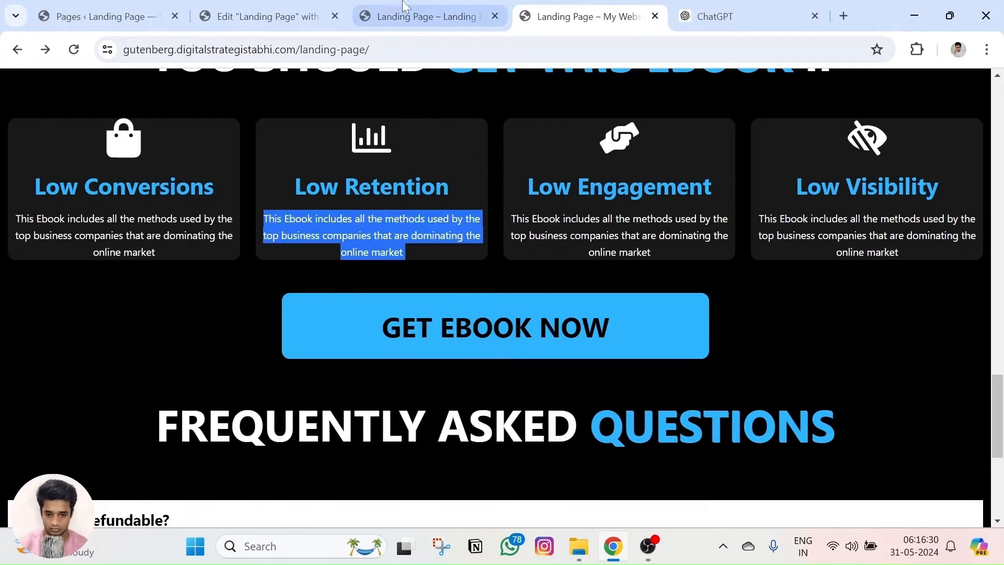
click(259, 17)
click(488, 319)
key(ctrl+a)
key(ctrl+v)
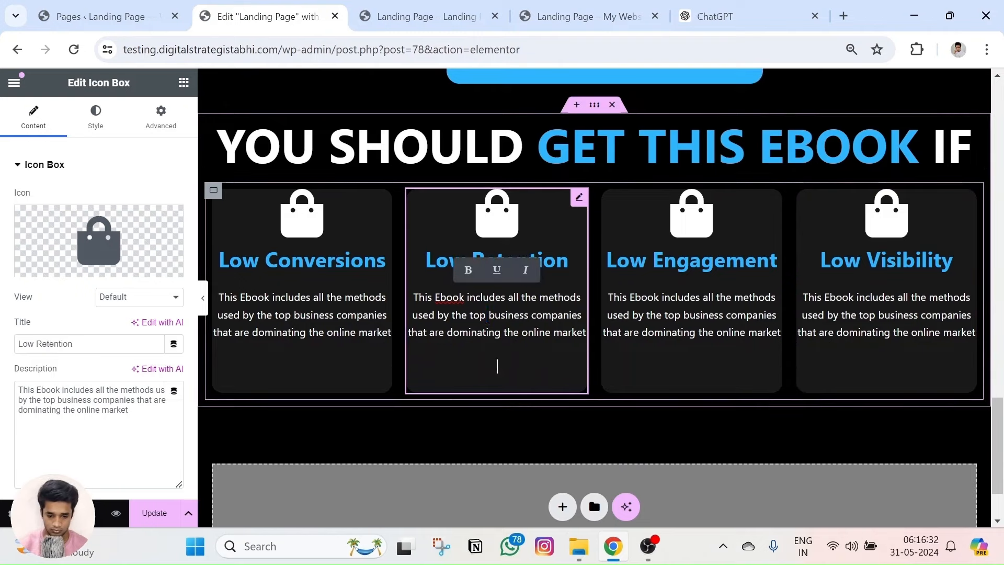
key(BackSpace)
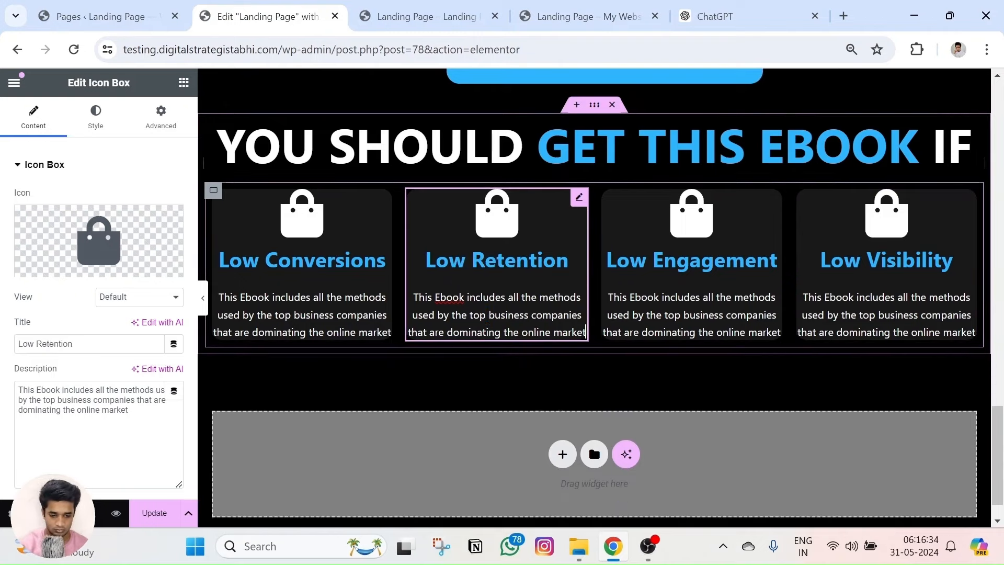
Delete the blank lines under the Low Engagement and Low Visibility descriptions.
click(591, 17)
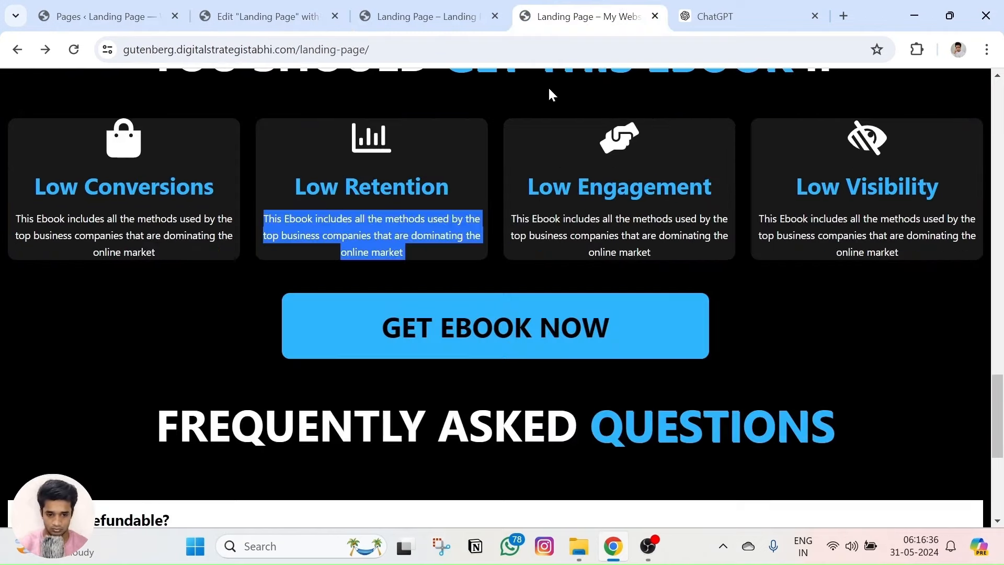
triple_click(626, 231)
click(282, 15)
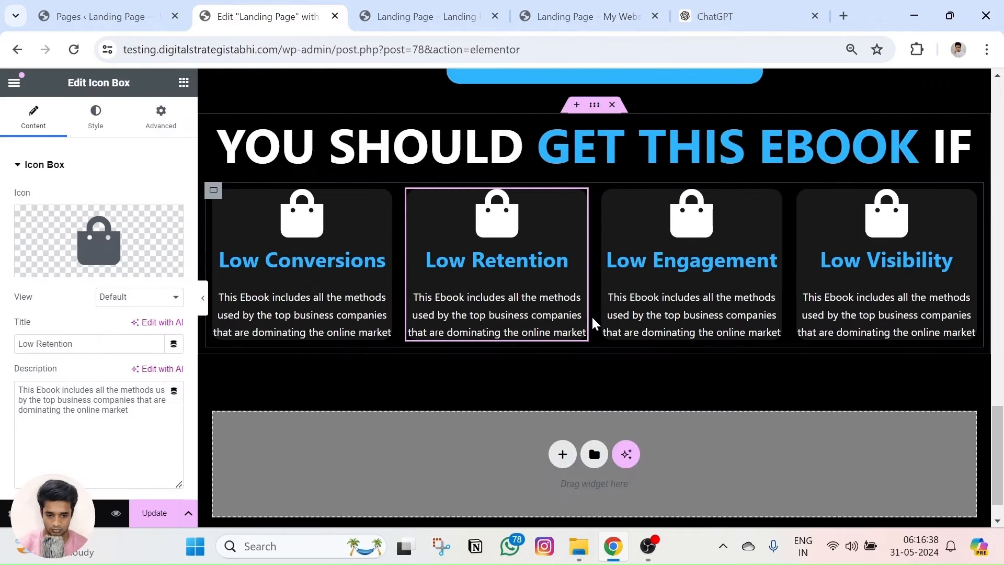
key(ctrl+z)
key(BackSpace)
key(BackSpace)
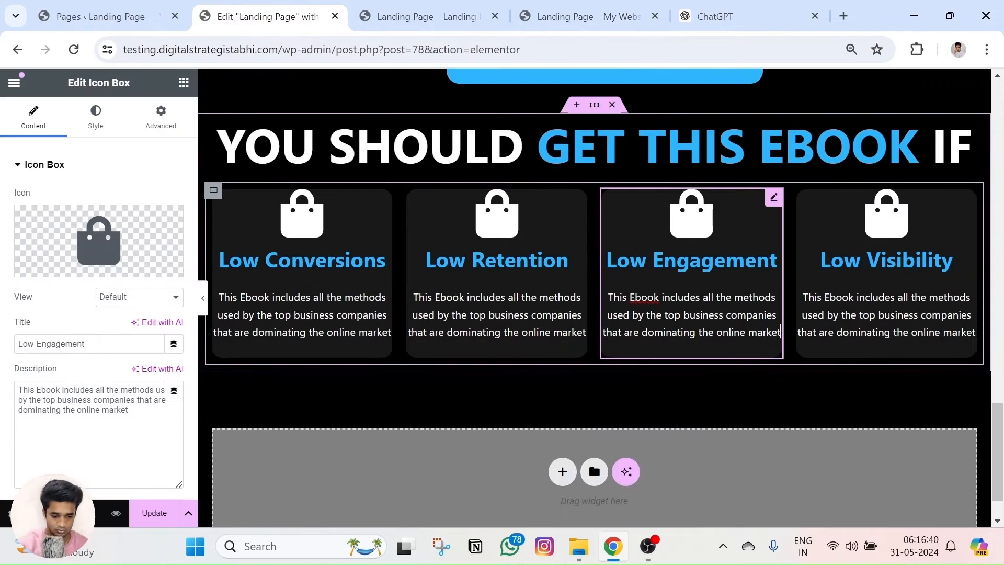
text(t)
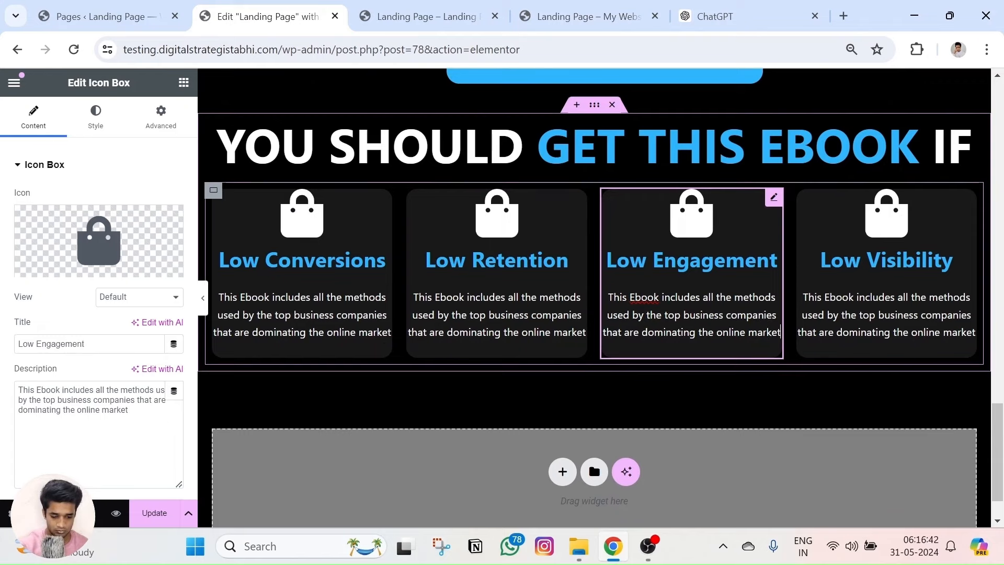
triple_click(916, 331)
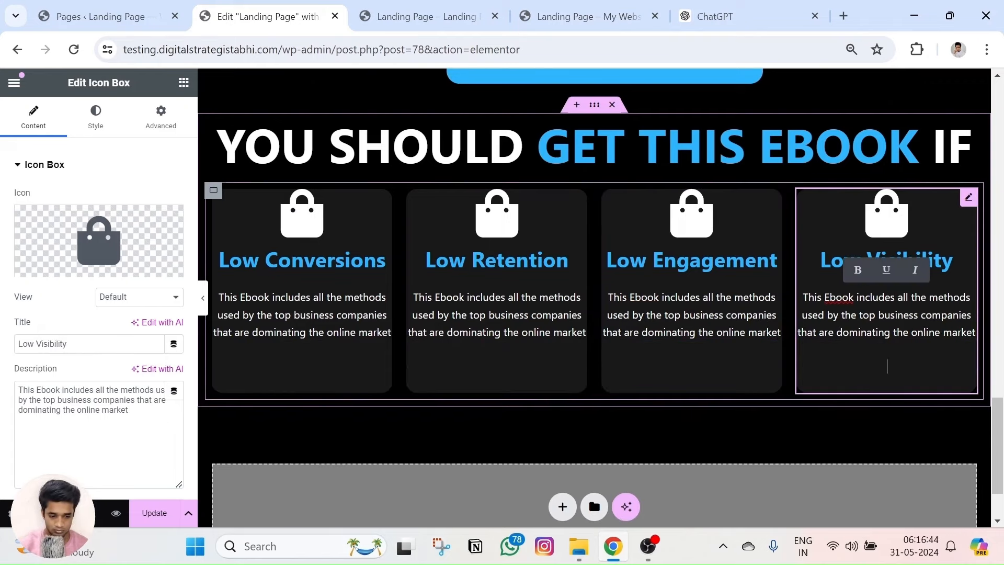
key(BackSpace)
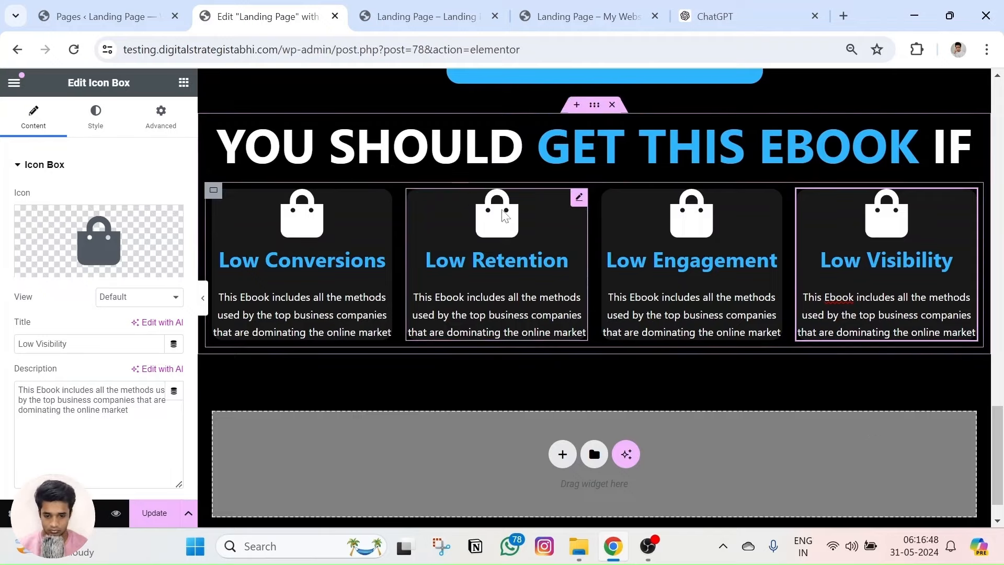
Try uploading a custom SVG icon for Low Retention, raising the unfiltered uploads warning.
click(551, 6)
double_click(314, 187)
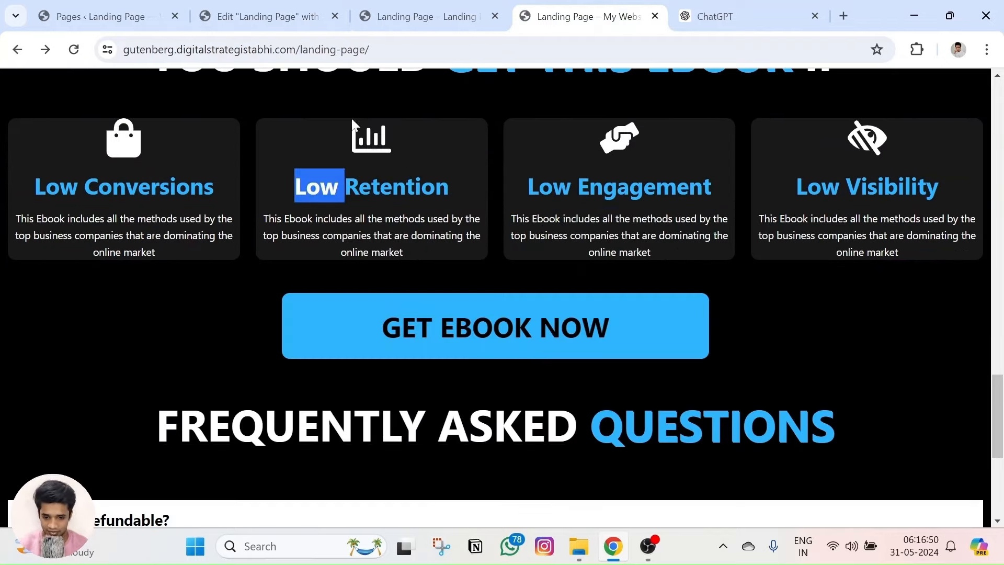
click(267, 16)
click(131, 264)
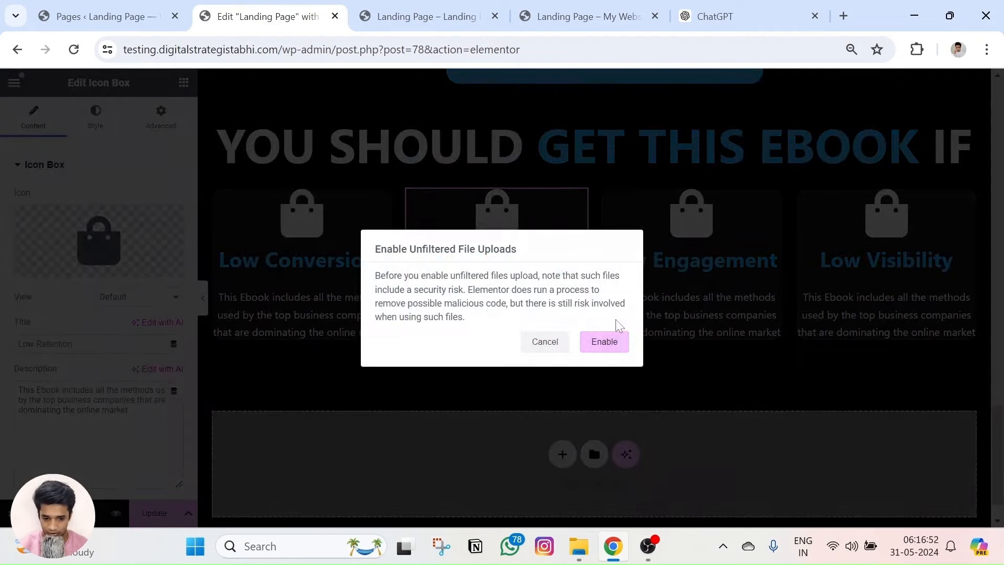
Swap the Low Retention shopping bag for the Chart bar icon found by searching 'chart'.
click(536, 341)
click(136, 246)
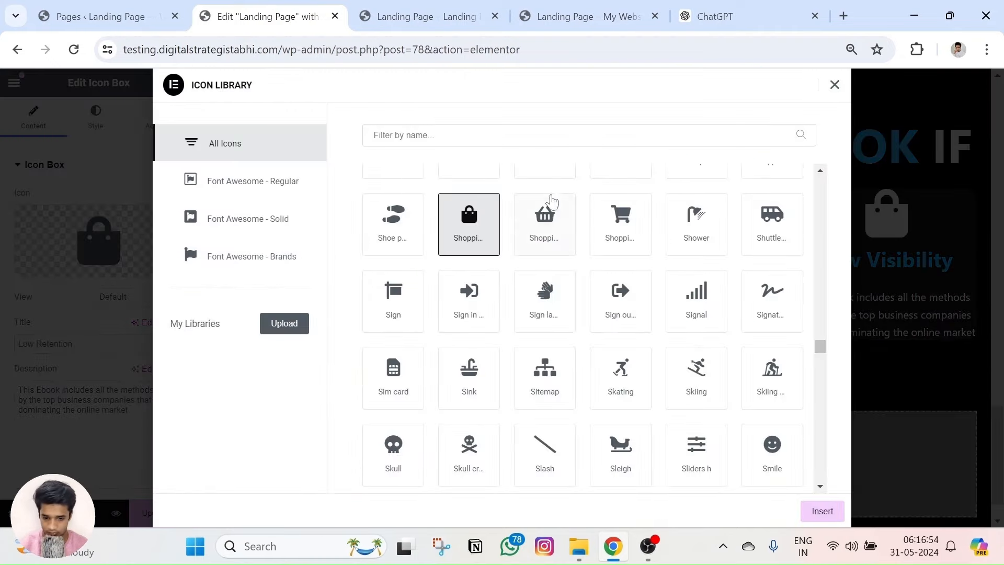
text(graph)
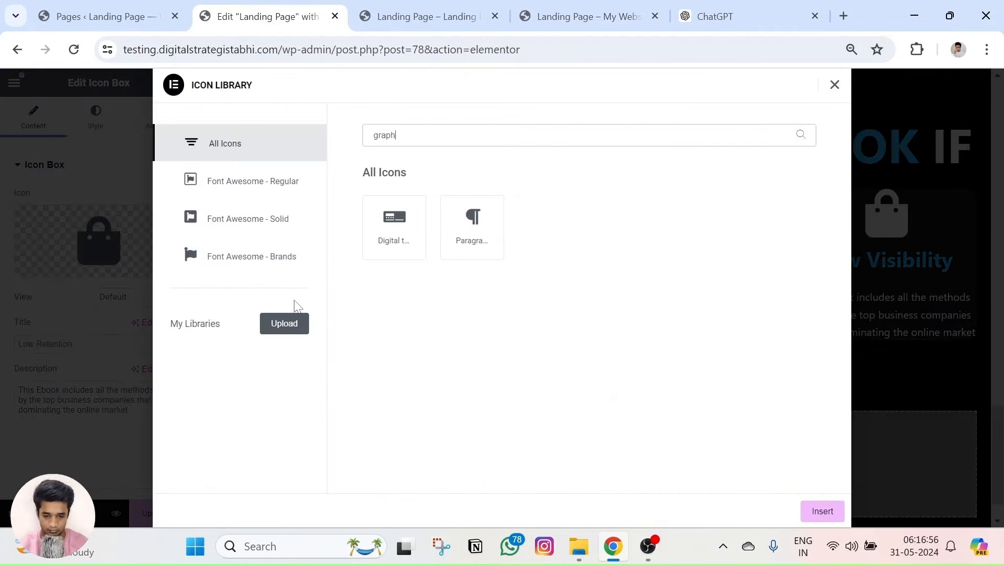
key(BackSpace)
key(BackSpace)
key(BackSpace)
key(BackSpace)
key(BackSpace)
text(chart)
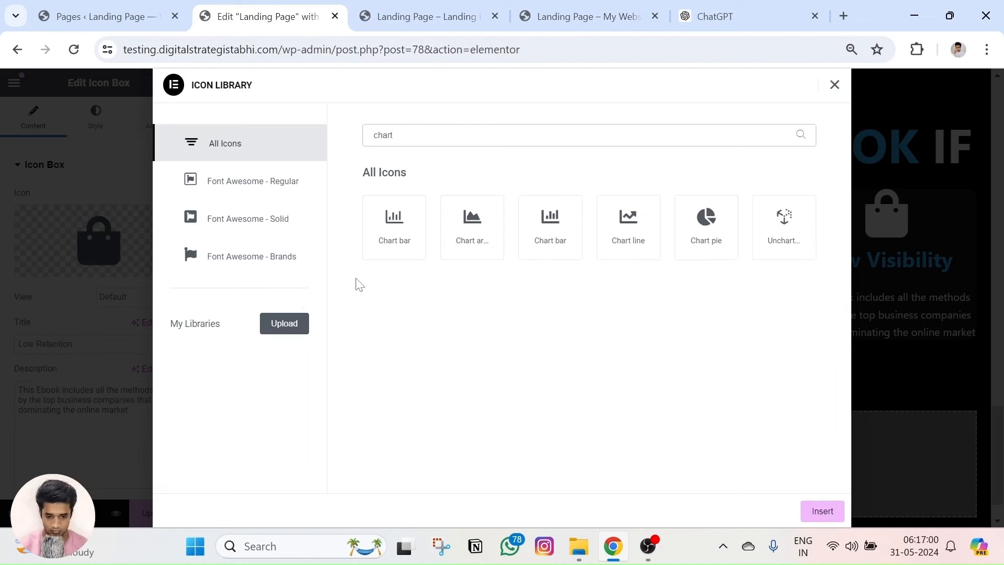
click(537, 235)
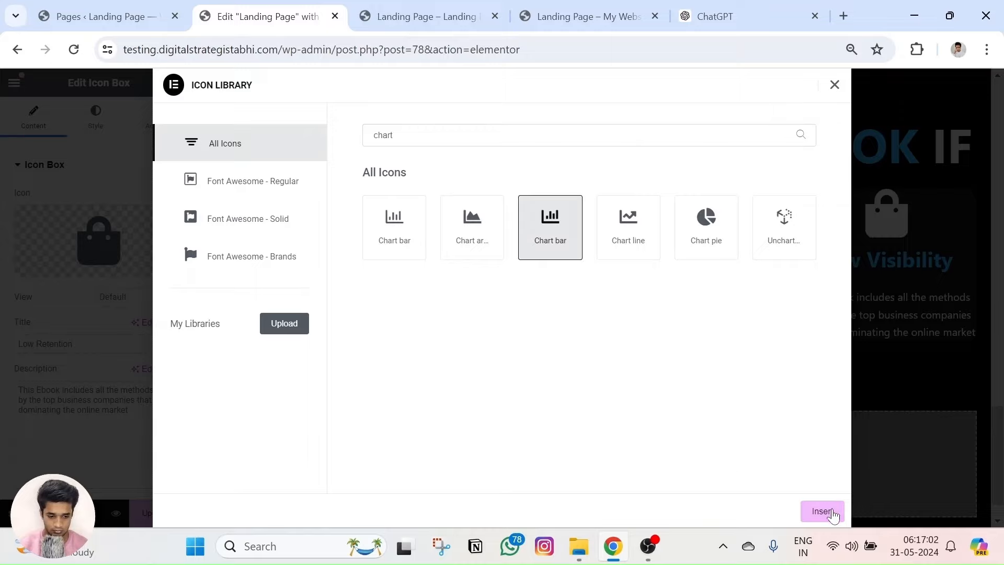
click(831, 512)
click(541, 18)
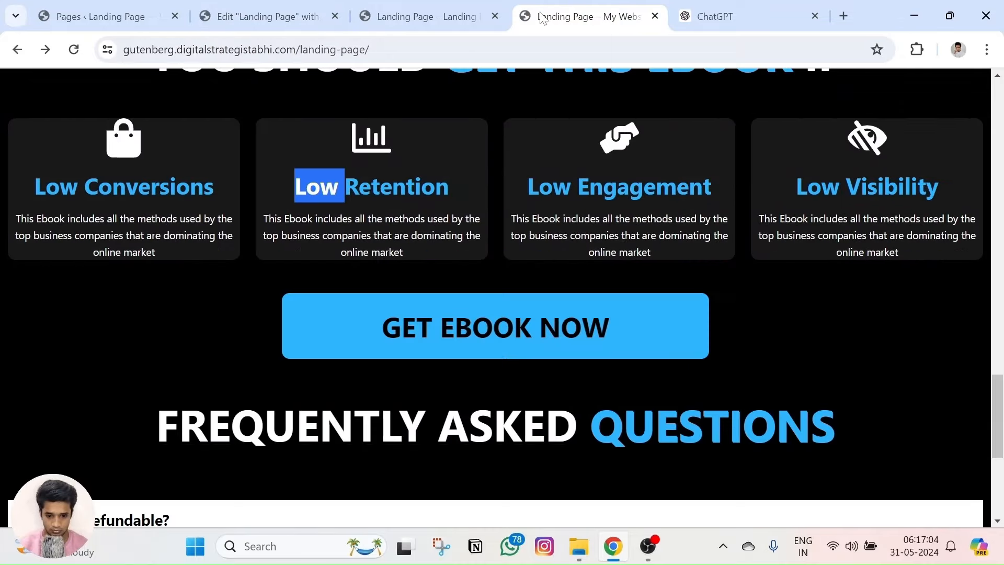
click(262, 16)
click(646, 243)
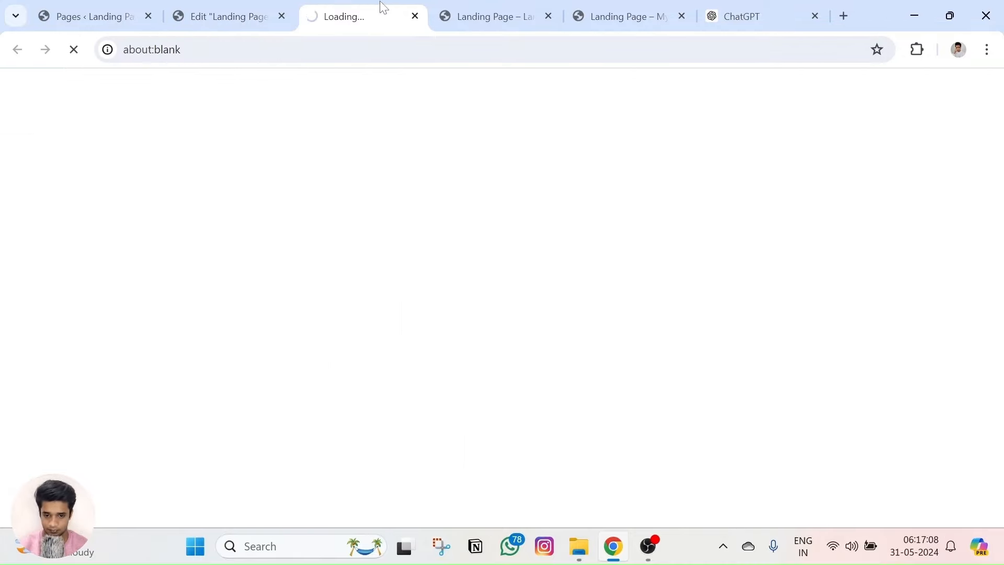
click(415, 17)
Give the Low Engagement card a handshake icon from a 'hands' icon search.
click(44, 164)
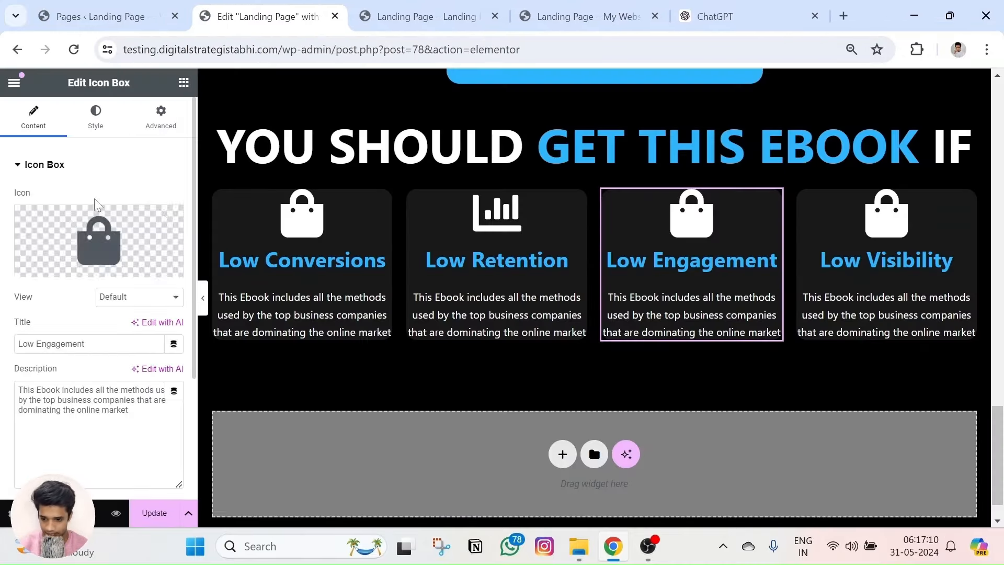
click(99, 240)
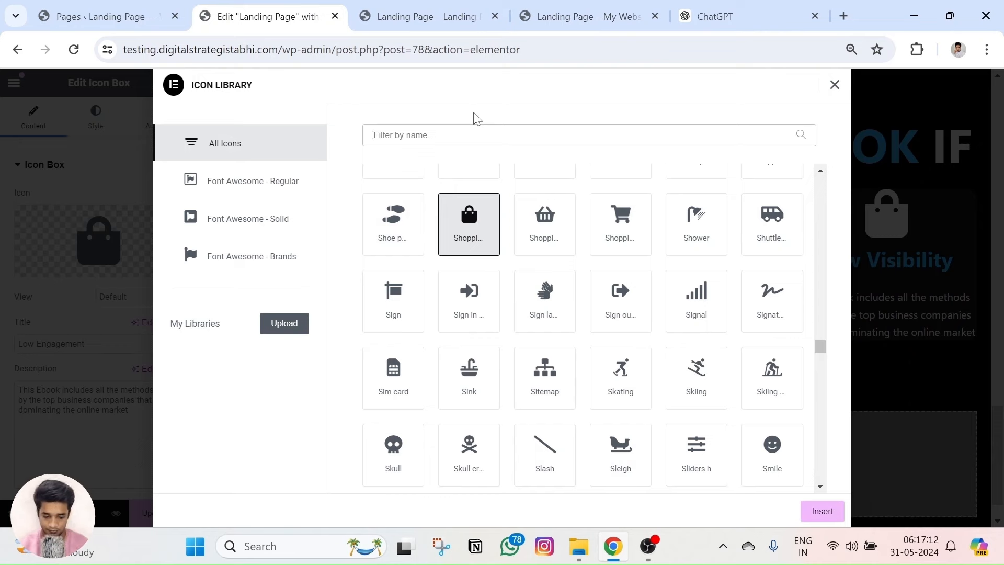
text(de)
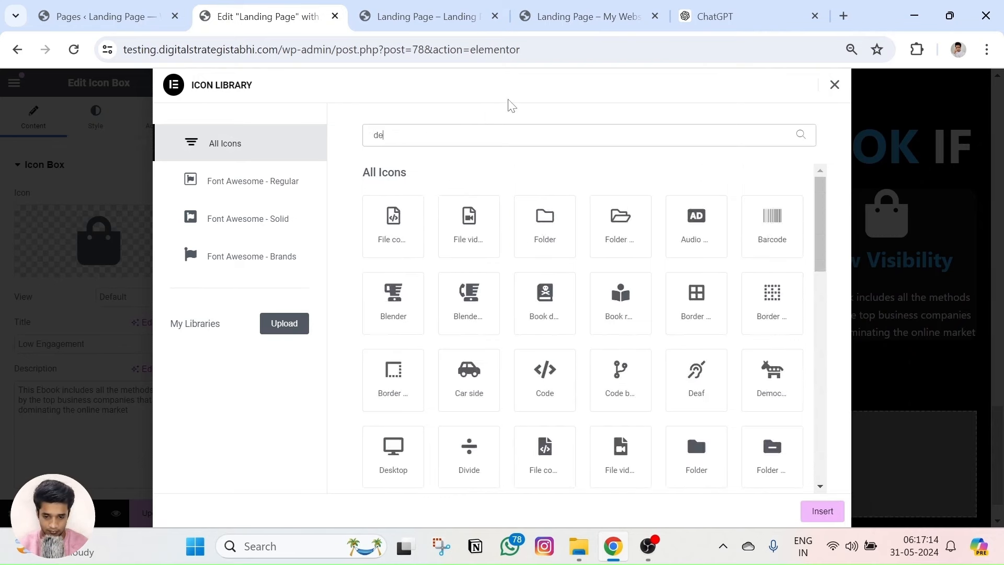
key(BackSpace)
key(BackSpace)
text(bed)
key(BackSpace)
key(BackSpace)
key(BackSpace)
text(hand)
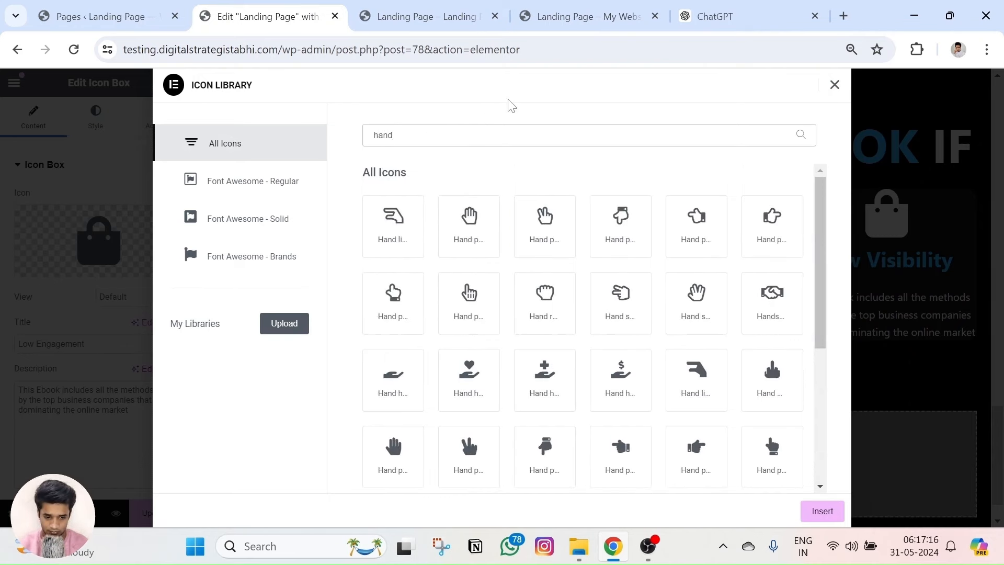
scroll(612, 382, down, 3)
text(s)
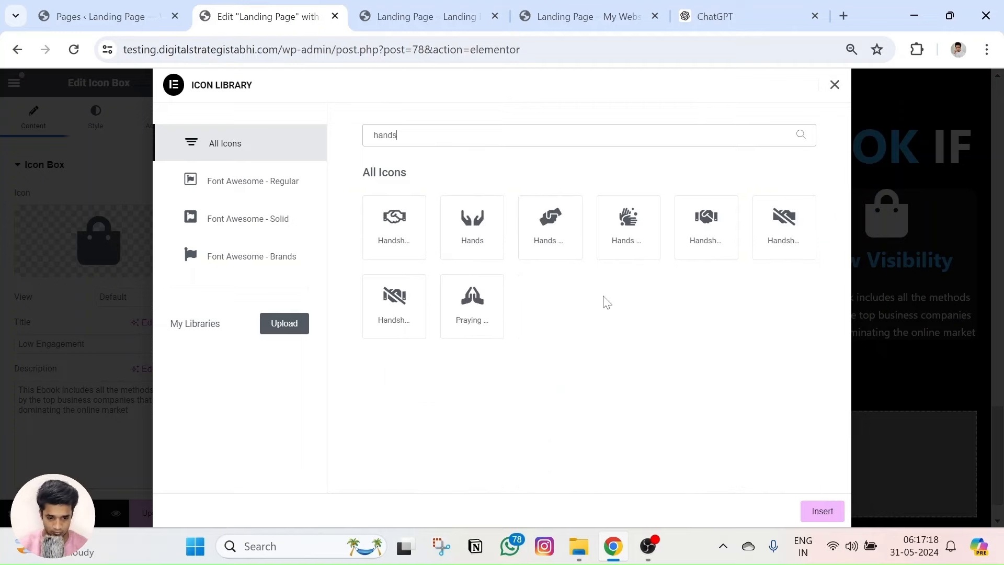
click(552, 251)
click(823, 511)
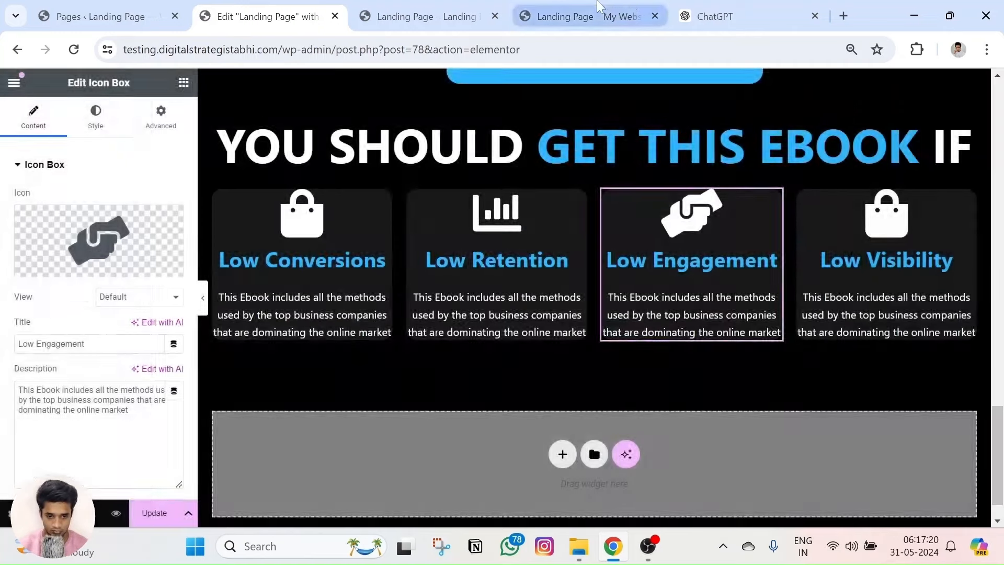
Replace the handshake with the Eye slash icon found by searching 'eye', then preview.
key(ctrl+4)
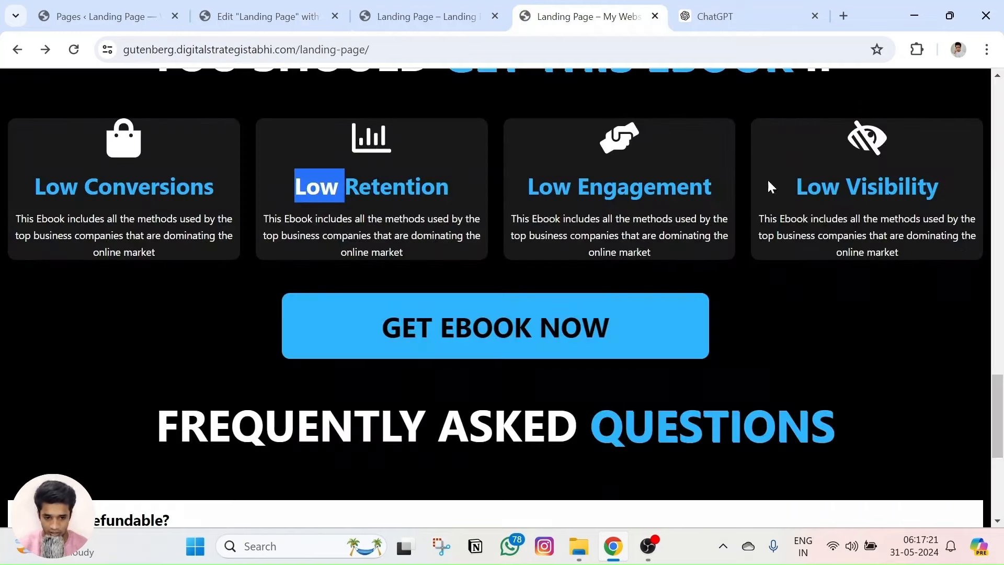
click(278, 6)
mouse_move(82, 220)
click(50, 266)
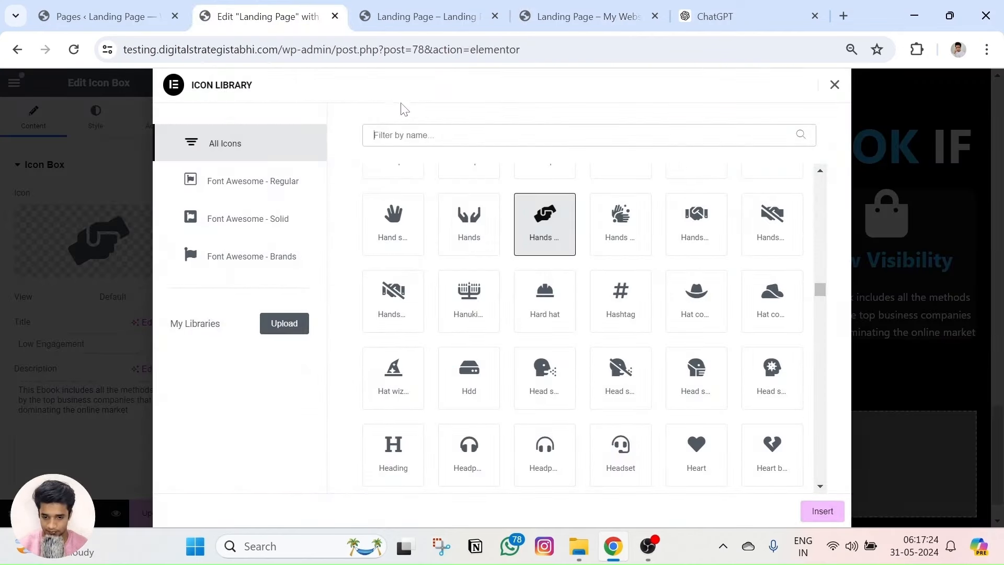
text(eye)
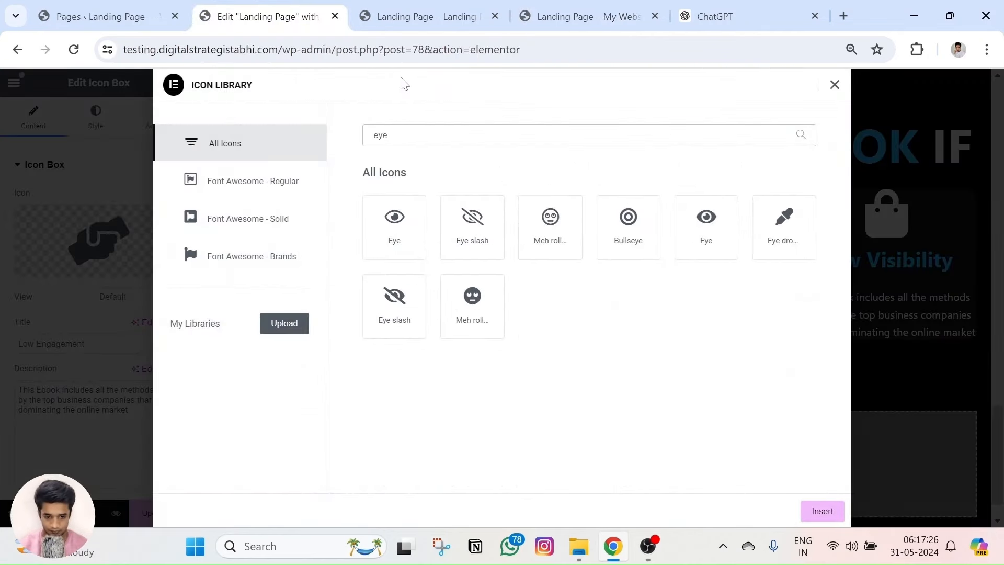
click(400, 313)
click(833, 514)
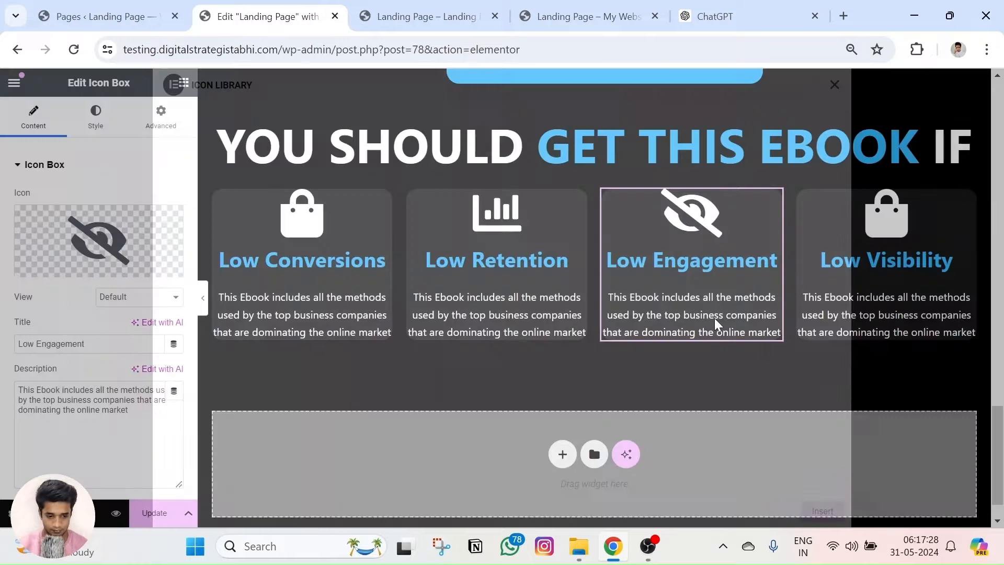
click(116, 513)
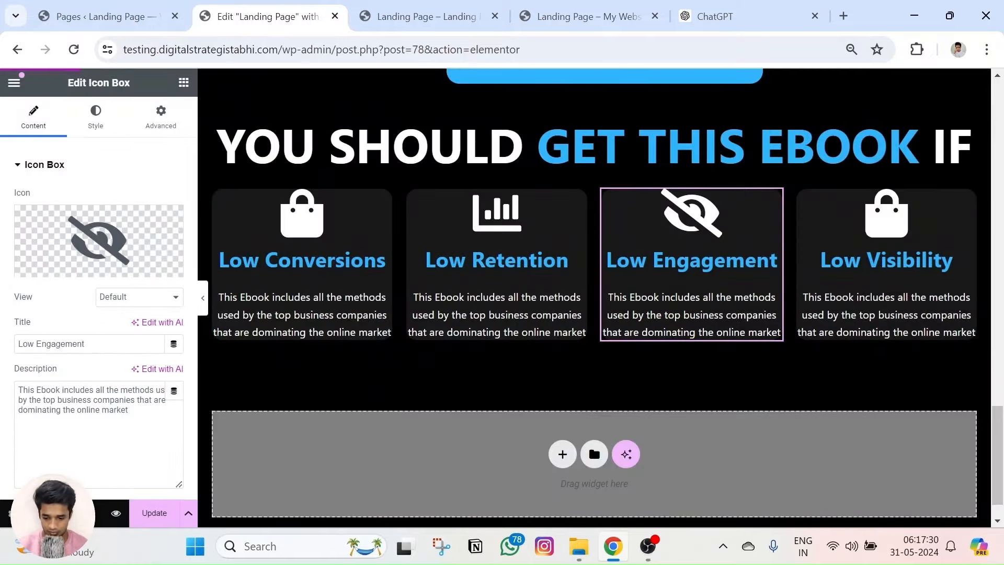
Compare the previewed benefit cards with the reference landing page.
scroll(438, 299, down, 5)
scroll(438, 300, down, 10)
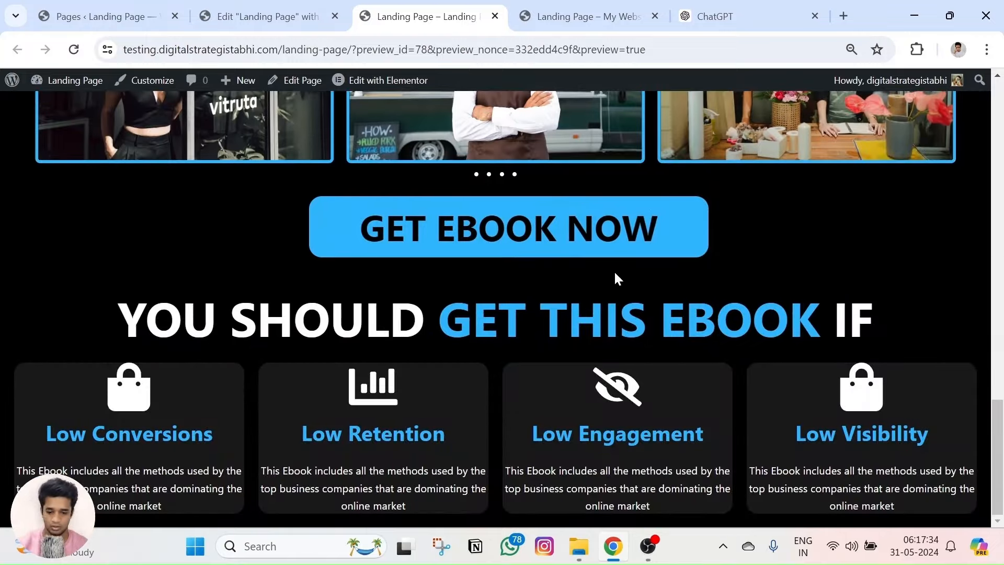
click(571, 16)
scroll(484, 347, down, 5)
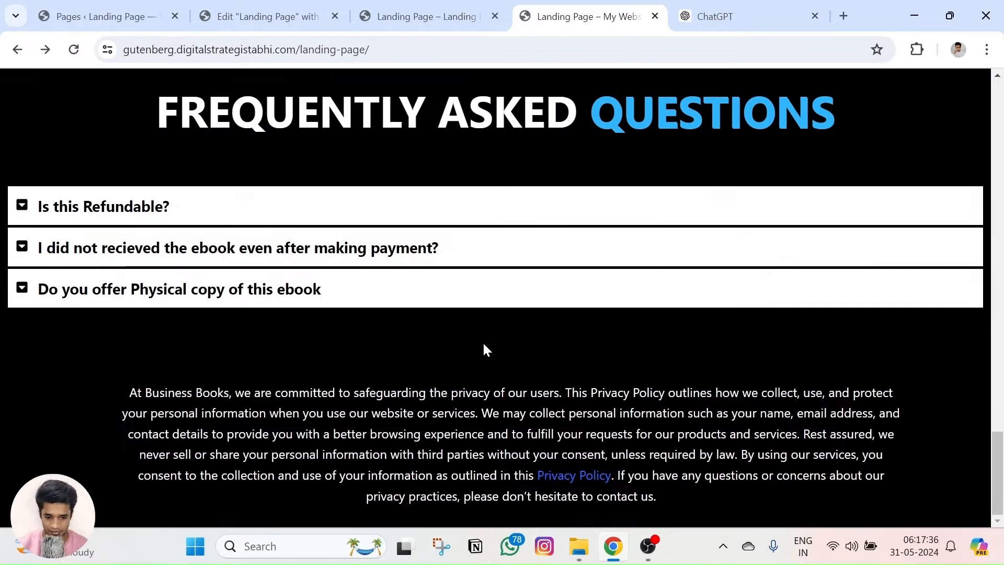
scroll(487, 340, up, 9)
click(420, 419)
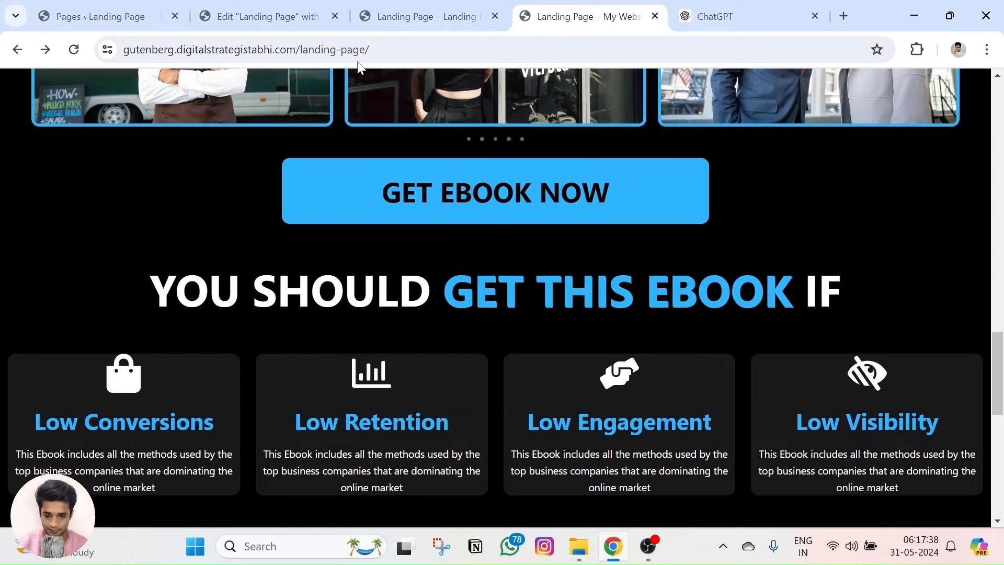
click(418, 16)
click(259, 10)
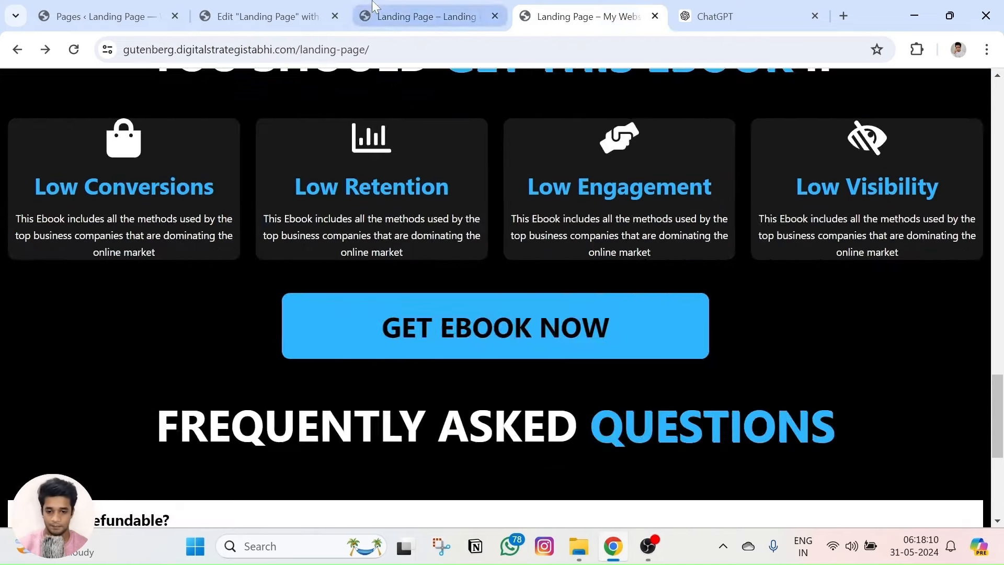
Scroll through the reference page's FAQ and privacy policy text, then return to the editor.
click(423, 15)
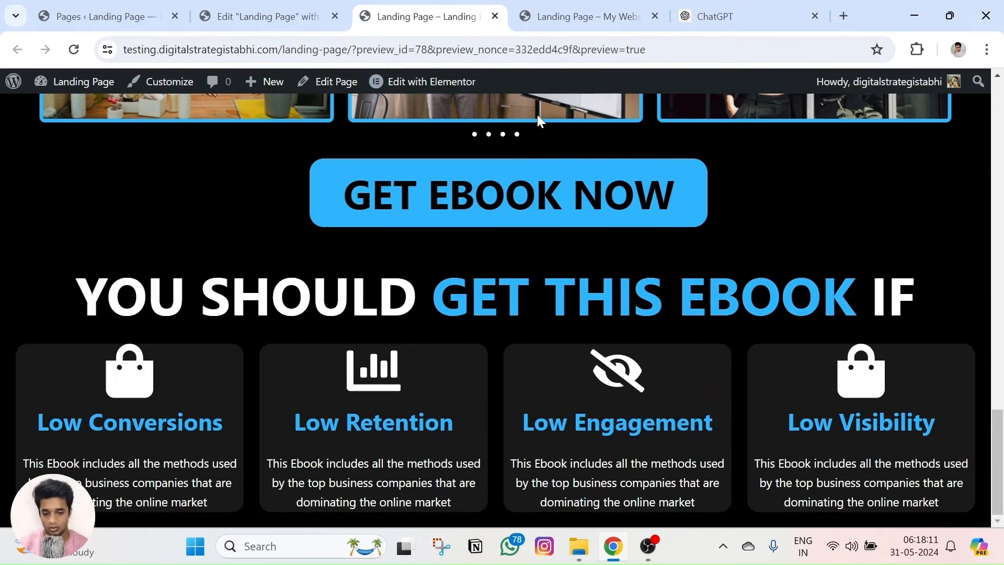
click(585, 16)
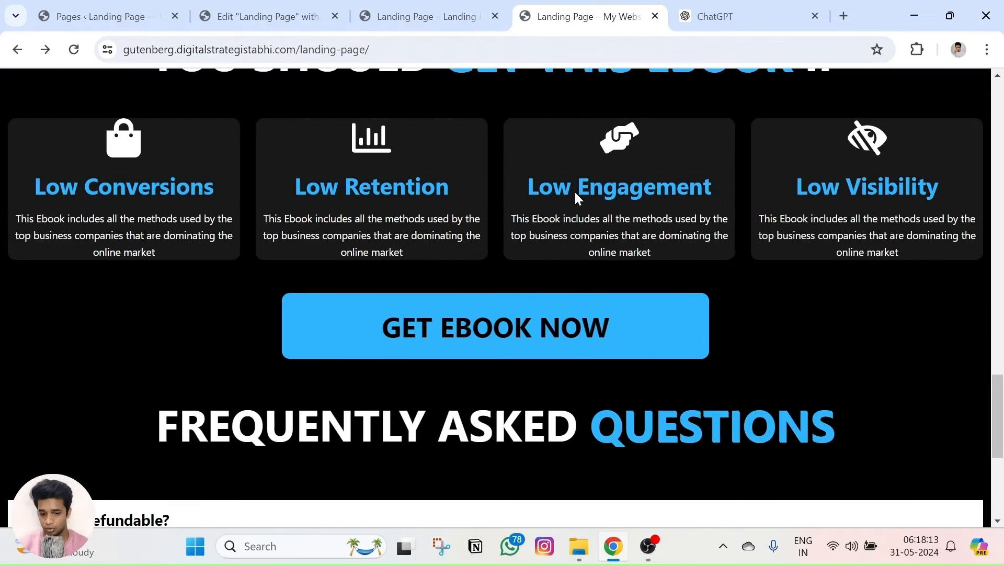
scroll(577, 196, down, 4)
scroll(429, 175, up, 3)
scroll(466, 209, down, 1)
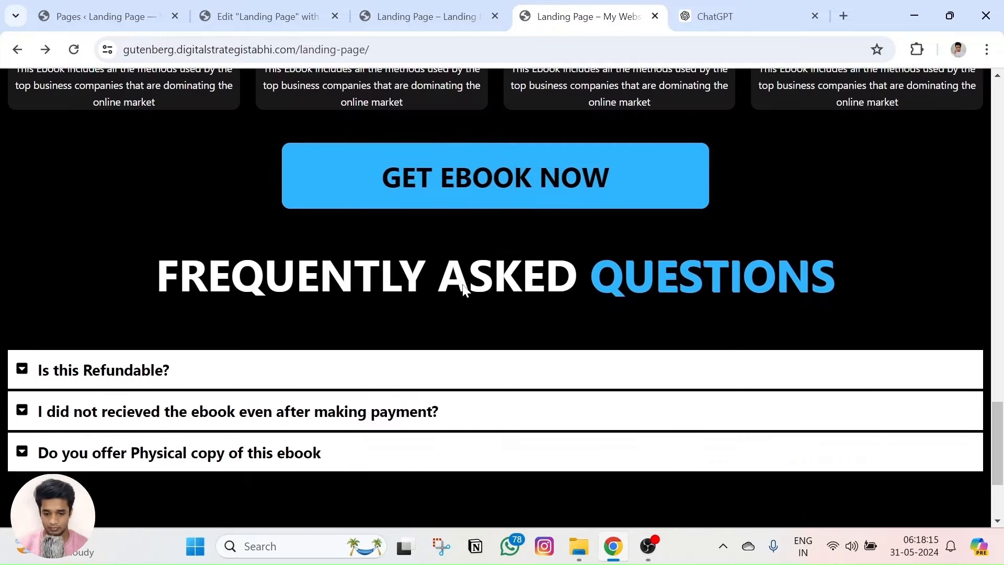
scroll(356, 178, down, 2)
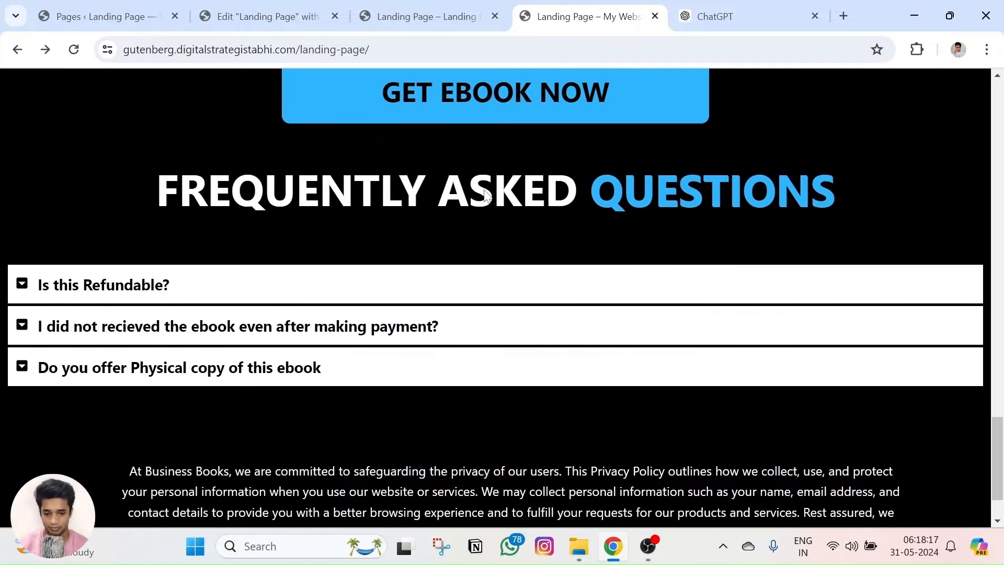
triple_click(486, 196)
click(344, 211)
scroll(344, 212, down, 1)
triple_click(312, 436)
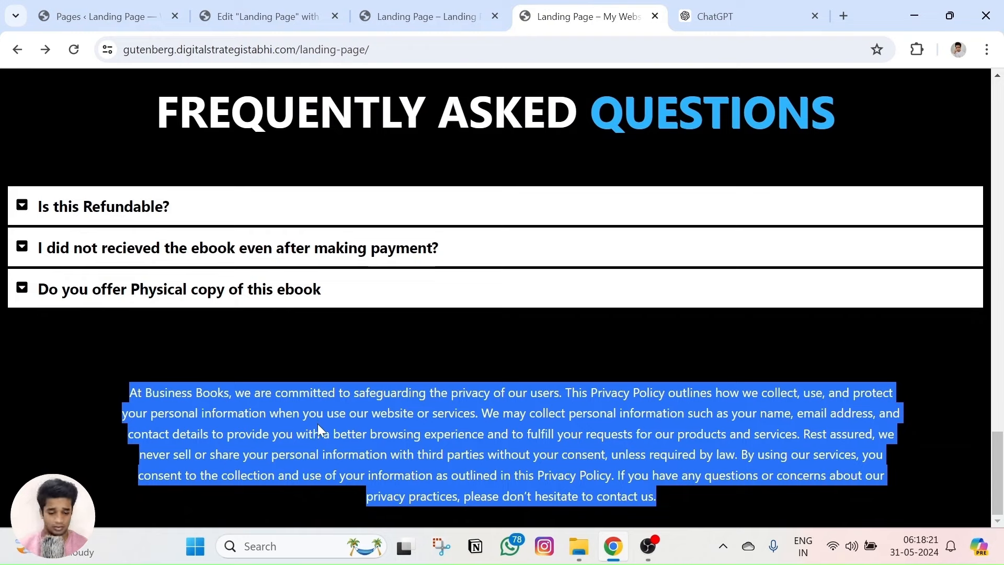
click(411, 453)
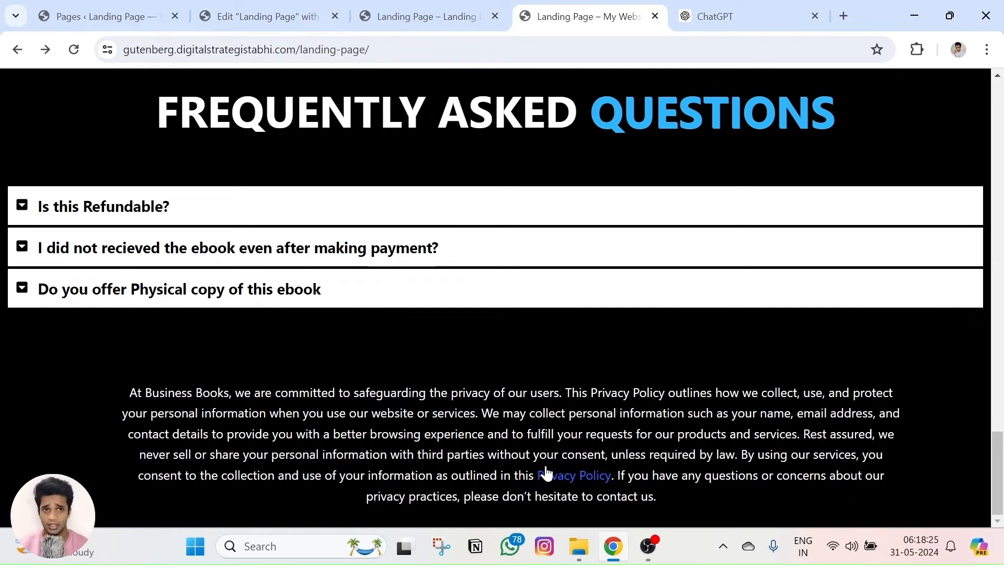
scroll(465, 397, up, 4)
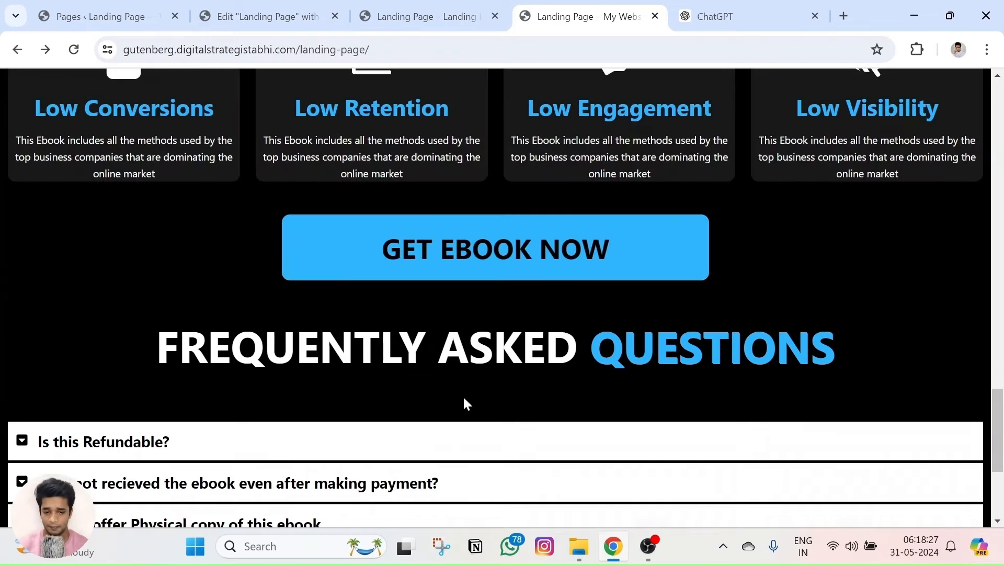
click(269, 19)
scroll(601, 313, up, 3)
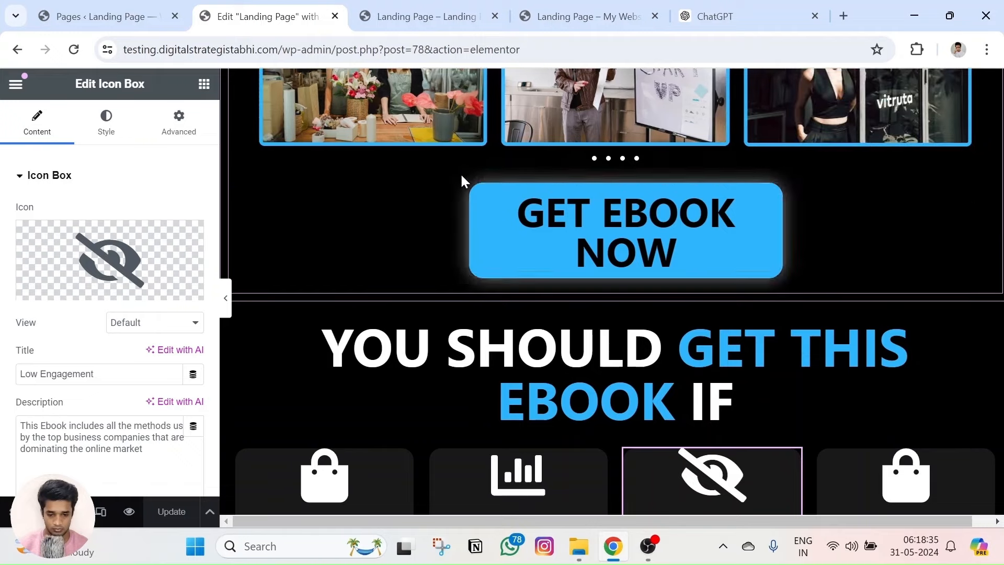
Copy the GET EBOOK NOW button section into the empty container below the cards.
right_click(244, 197)
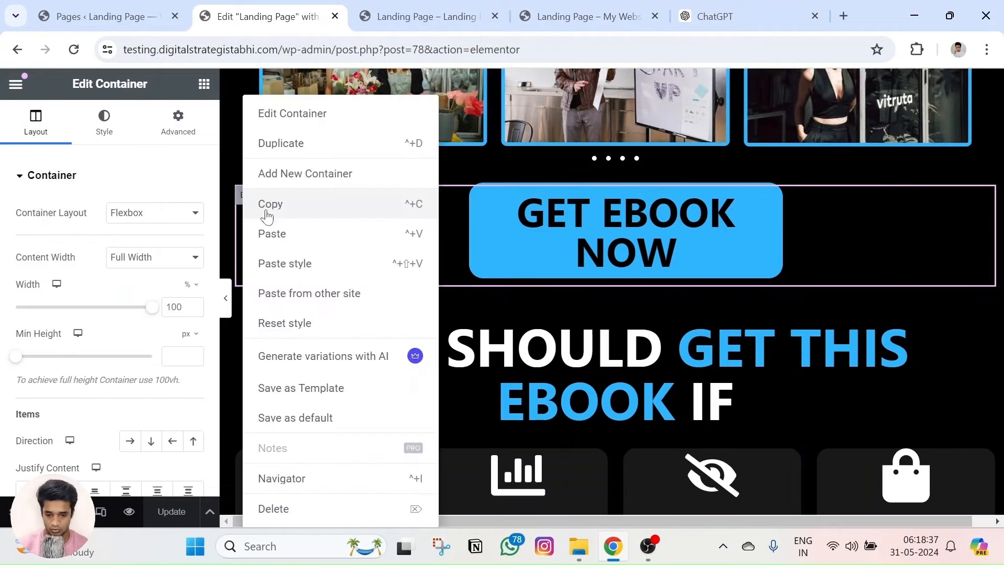
click(267, 204)
scroll(433, 334, down, 7)
right_click(575, 379)
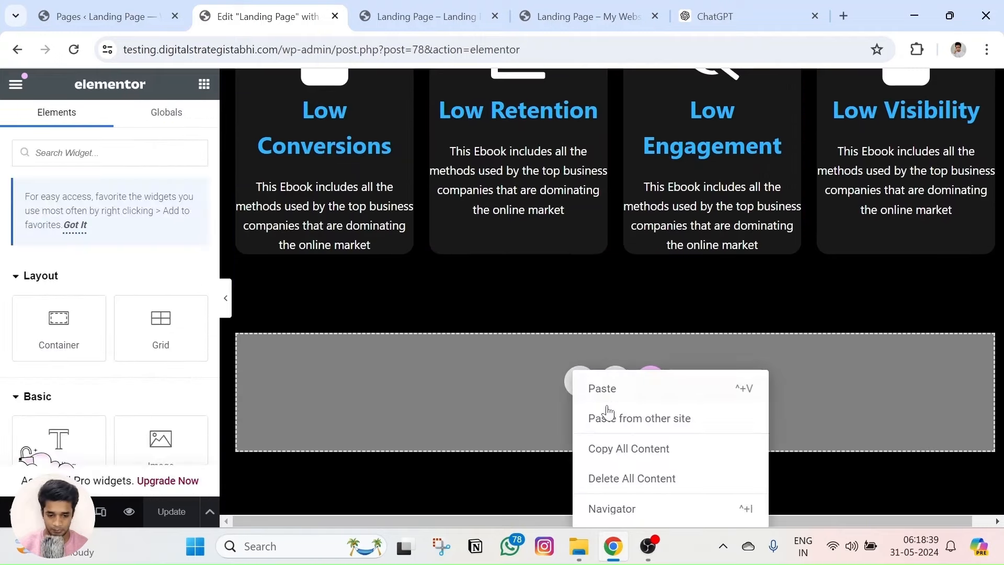
click(593, 388)
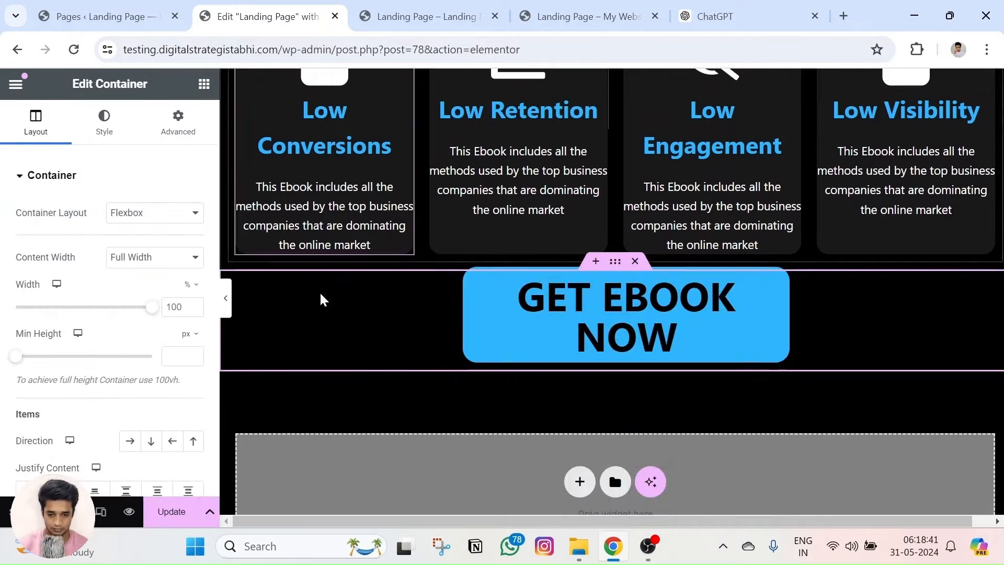
Preview and reload the page to check the new button beneath the cards.
click(129, 511)
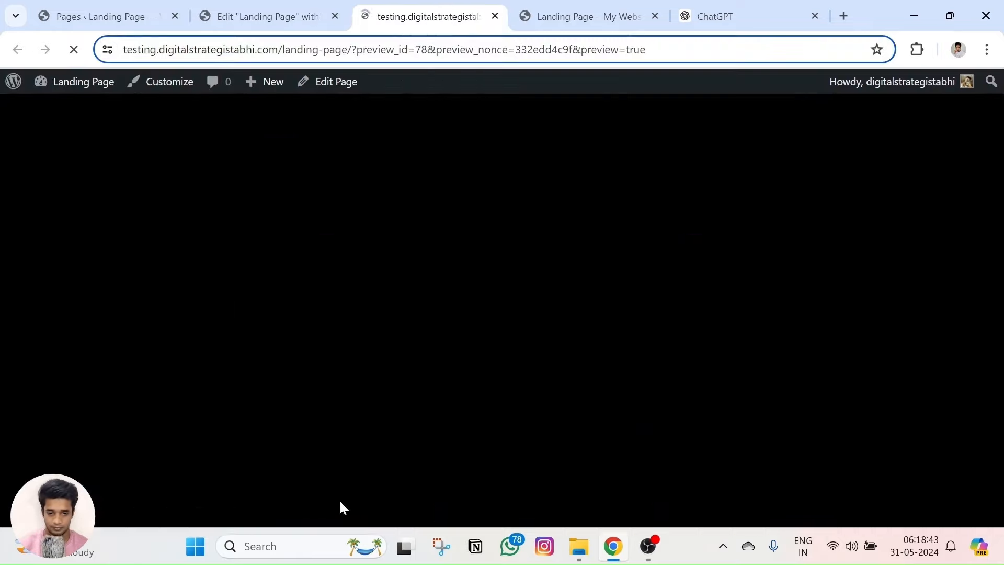
scroll(432, 384, down, 10)
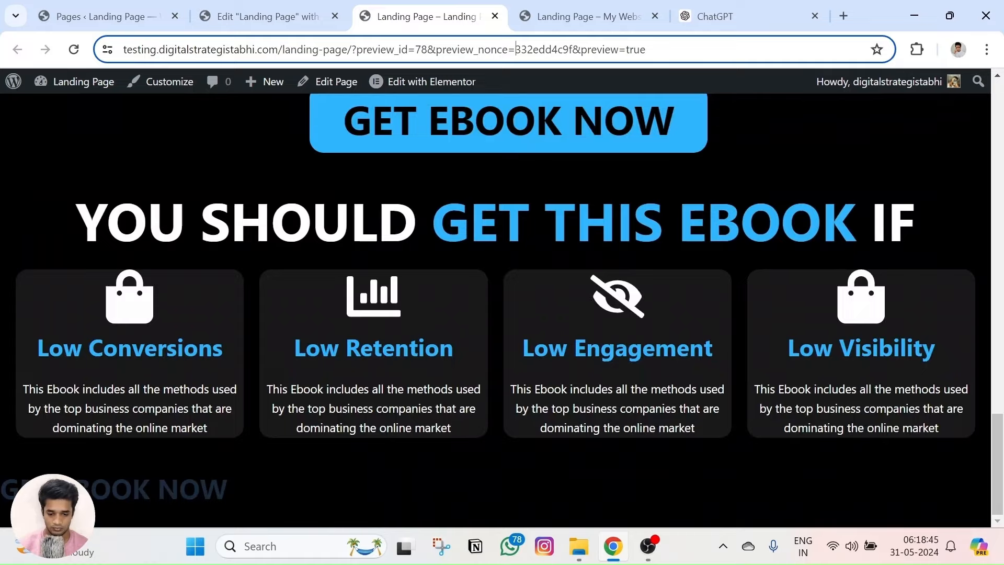
click(73, 49)
scroll(385, 268, down, 15)
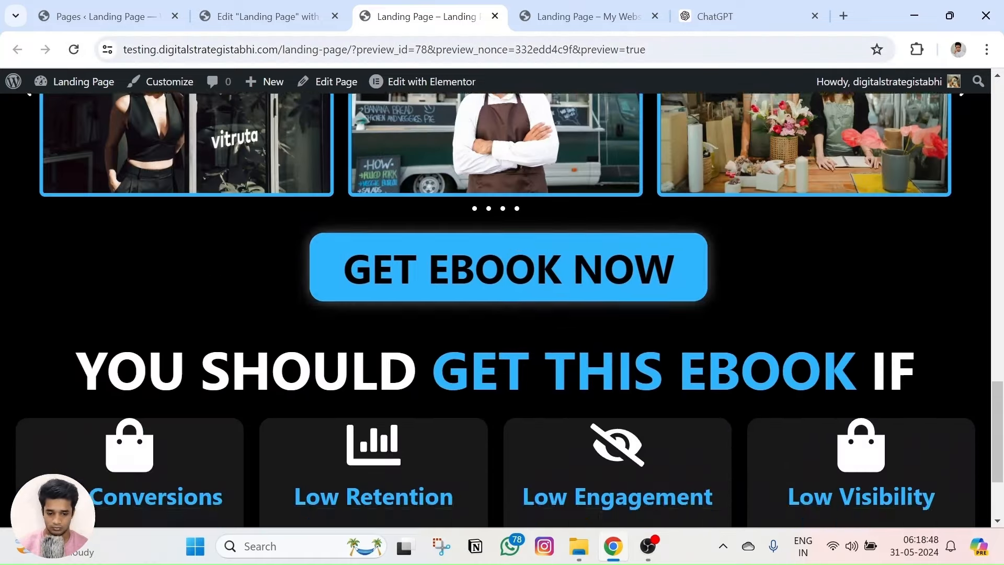
scroll(502, 314, down, 3)
click(267, 16)
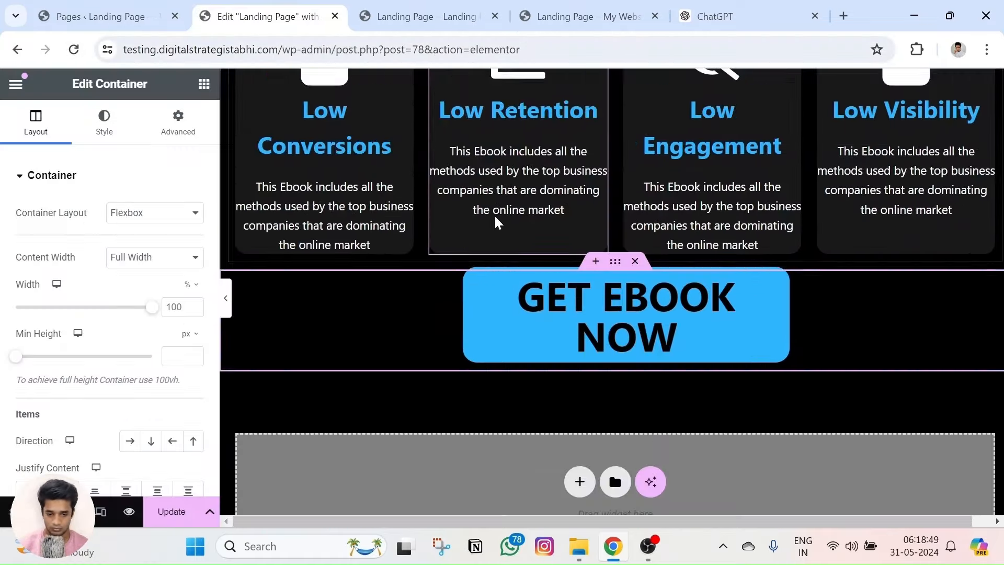
Set the pasted button section's top margin to 24 px.
click(178, 121)
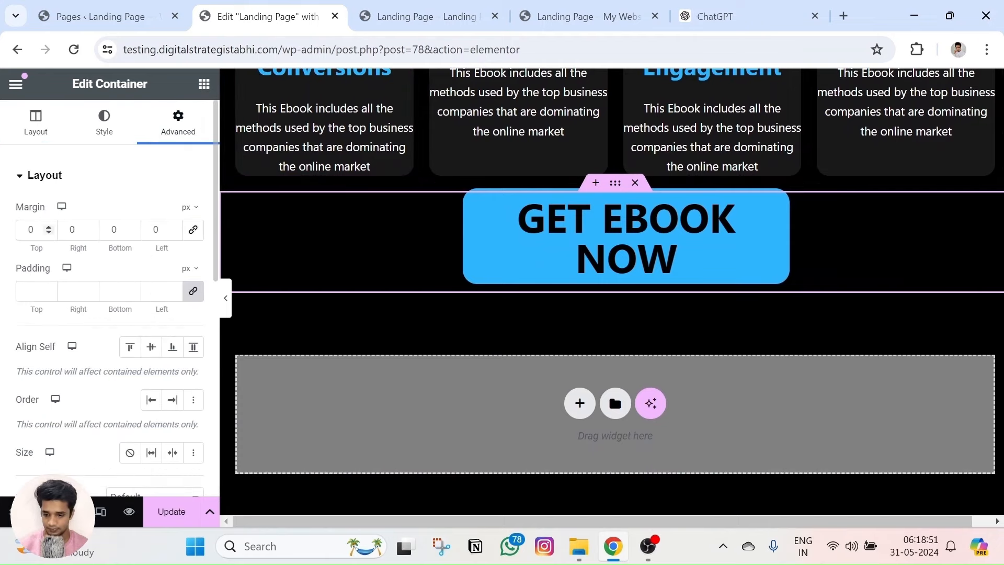
drag(48, 230, 48, 230)
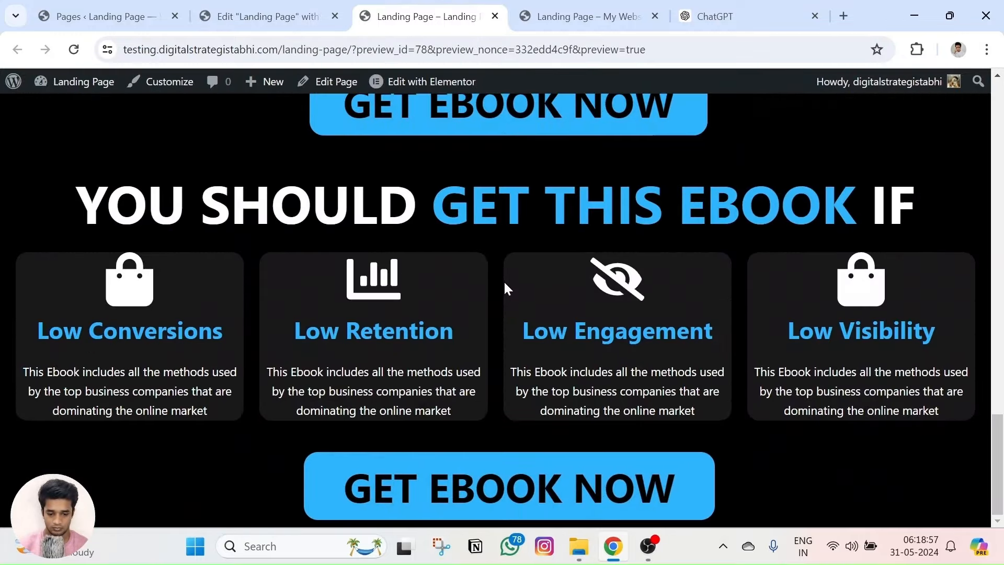
click(309, 15)
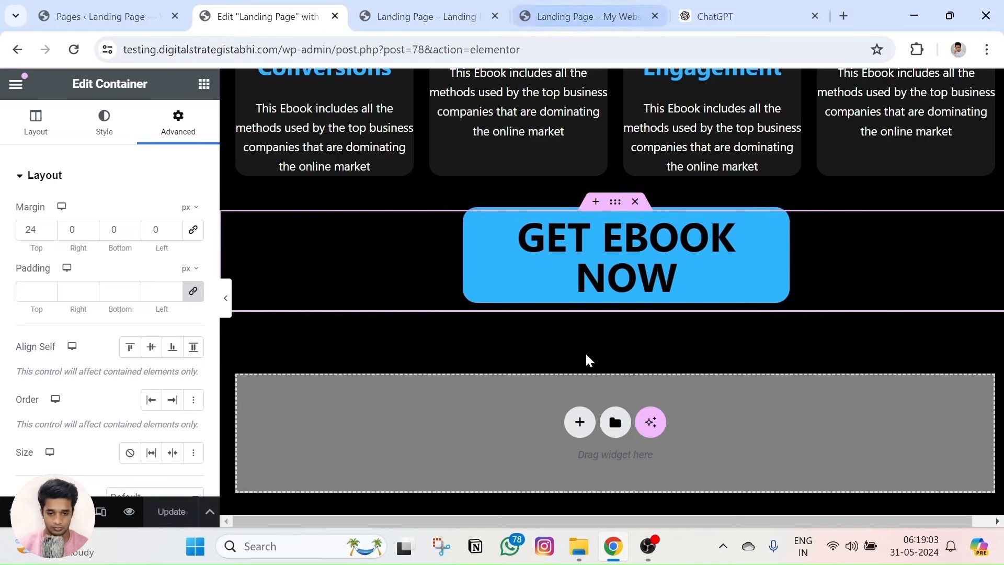
Add a single-column, full-width section below the button.
click(579, 422)
click(558, 473)
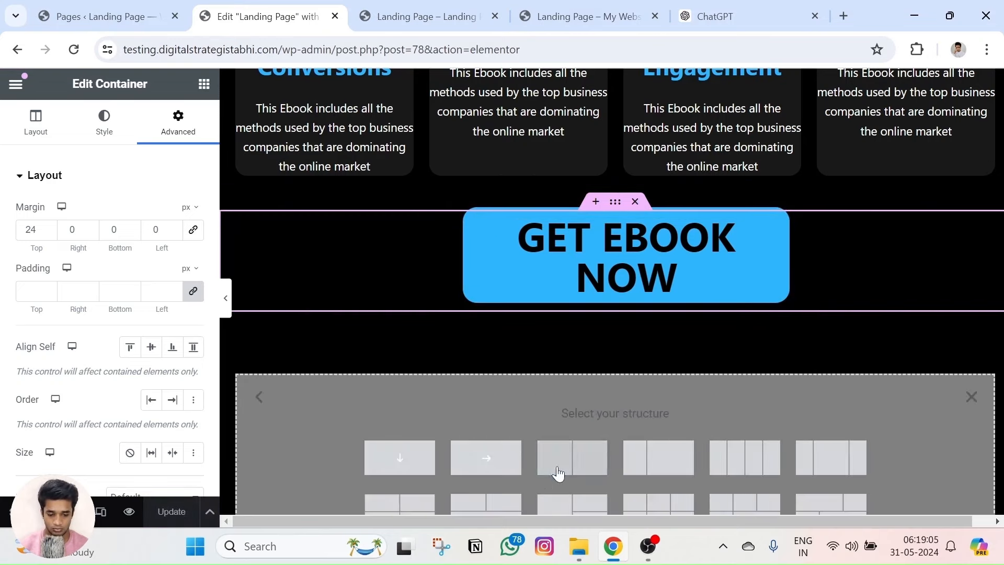
click(397, 462)
click(150, 263)
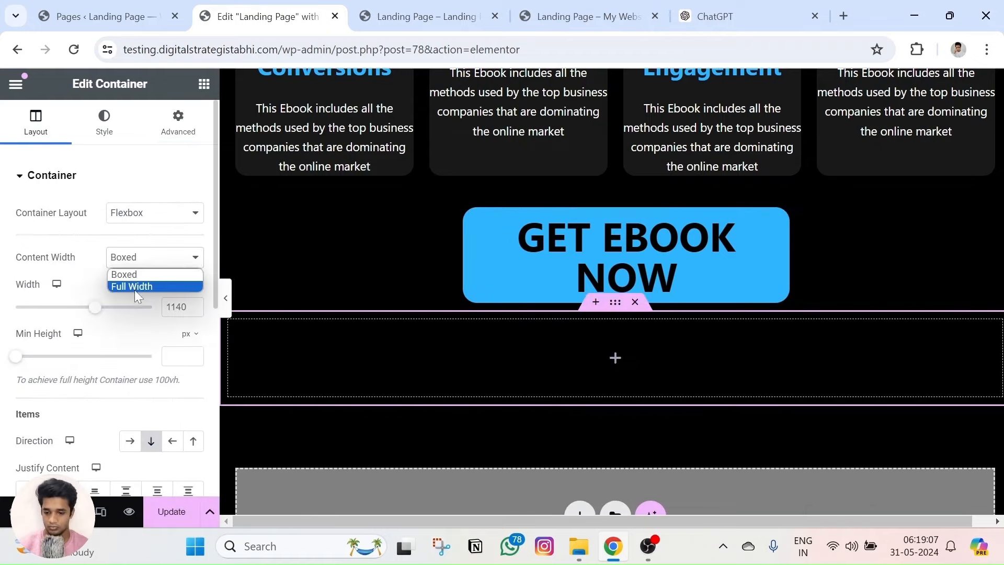
click(133, 288)
click(204, 84)
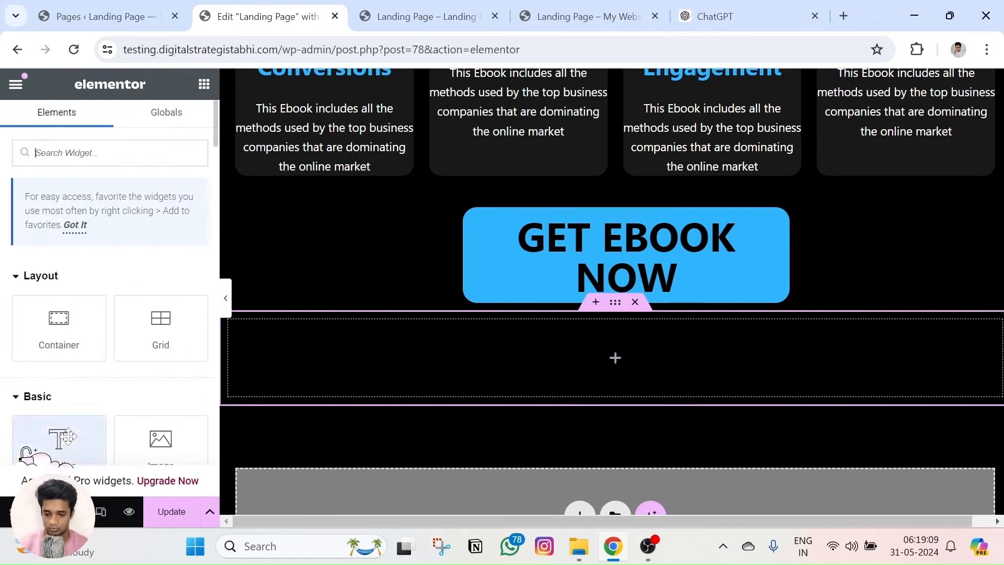
Add a heading to the new section and paste in the YOU SHOULD GET THIS EBOOK IF title markup.
drag(70, 461, 554, 345)
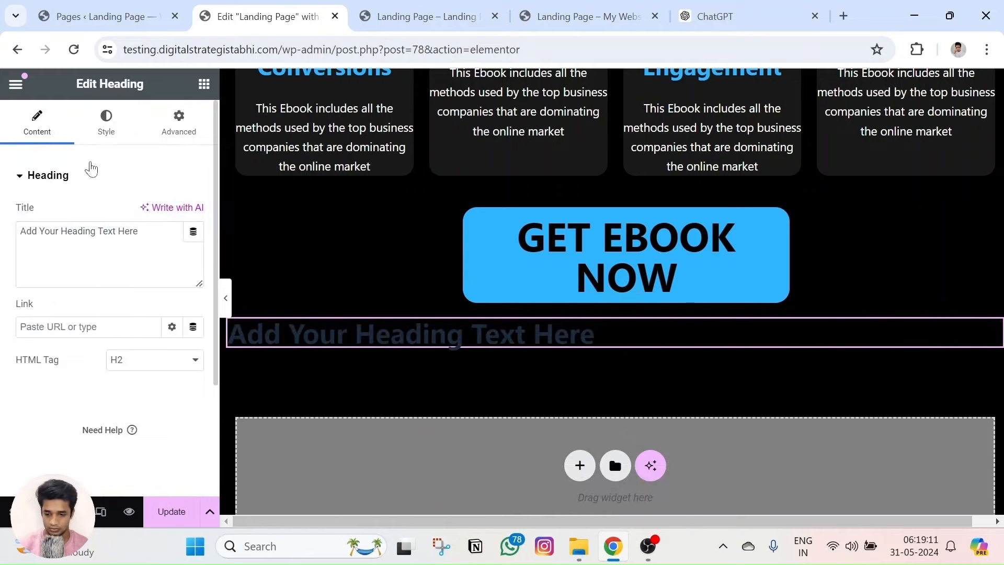
click(106, 120)
click(44, 130)
scroll(511, 194, up, 6)
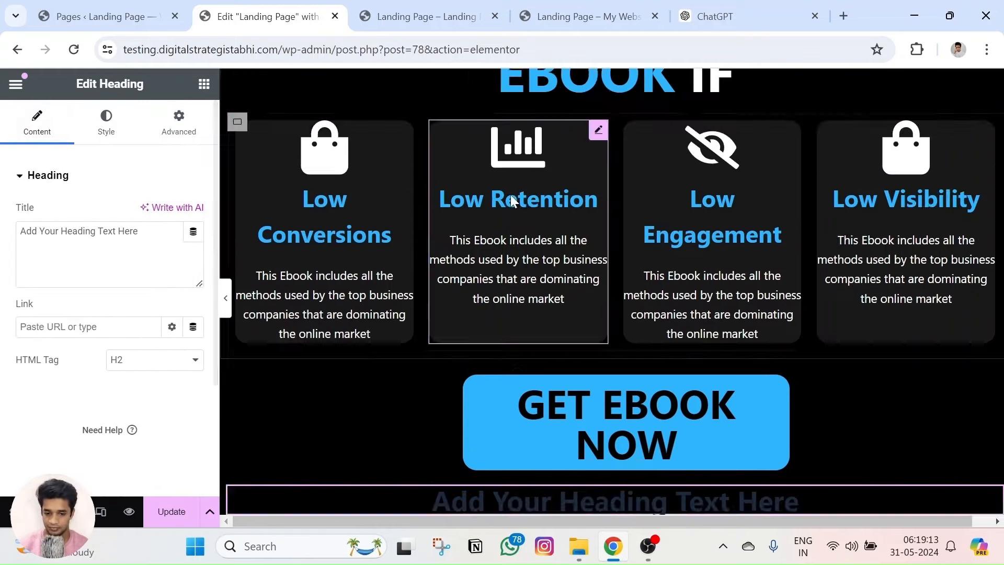
click(601, 173)
click(38, 137)
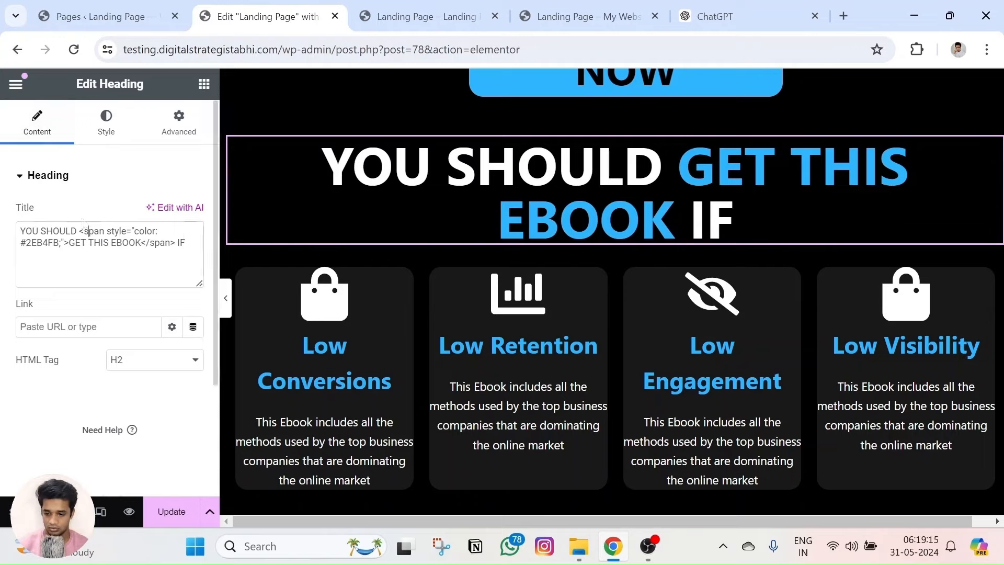
triple_click(94, 231)
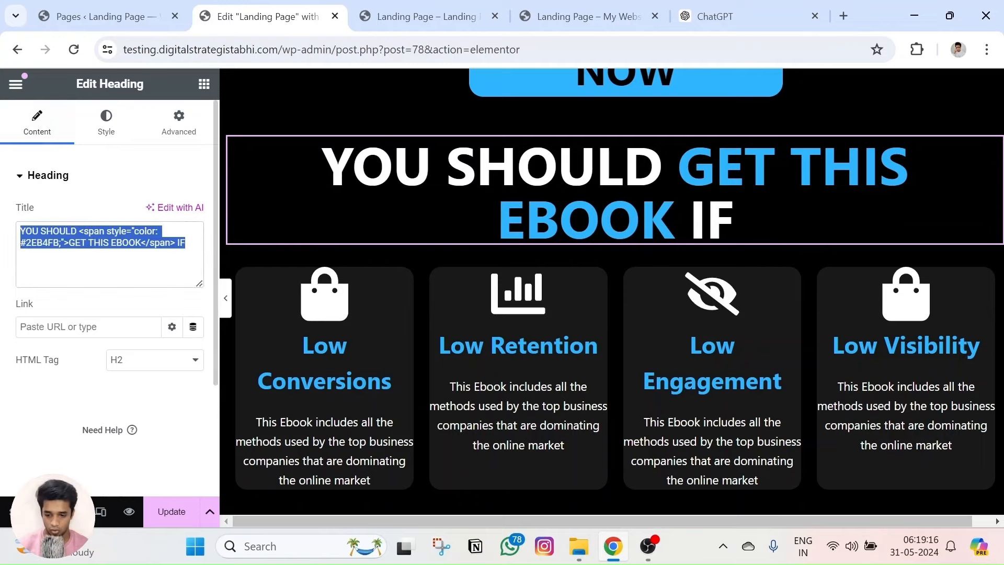
scroll(541, 262, down, 7)
click(544, 256)
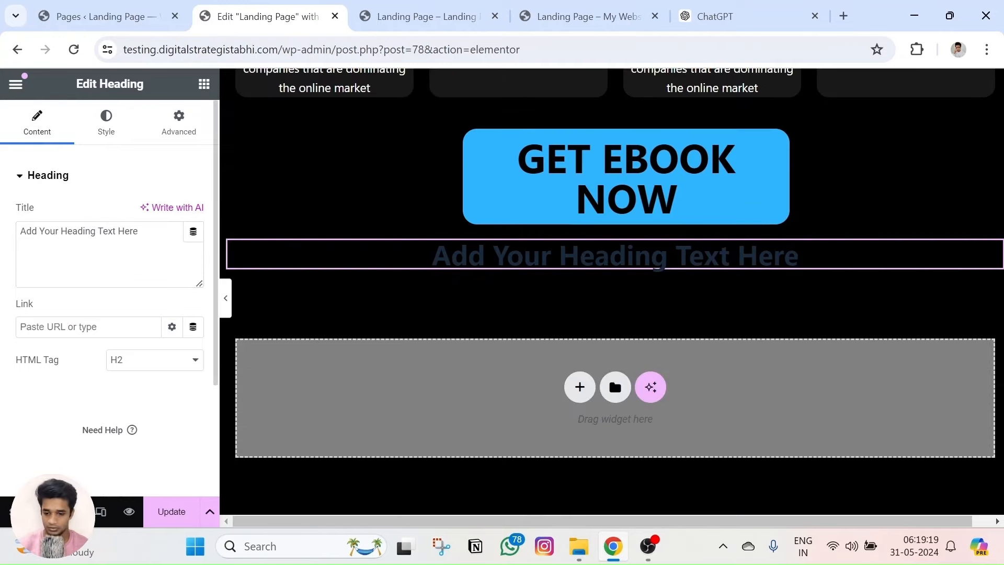
key(ctrl+v)
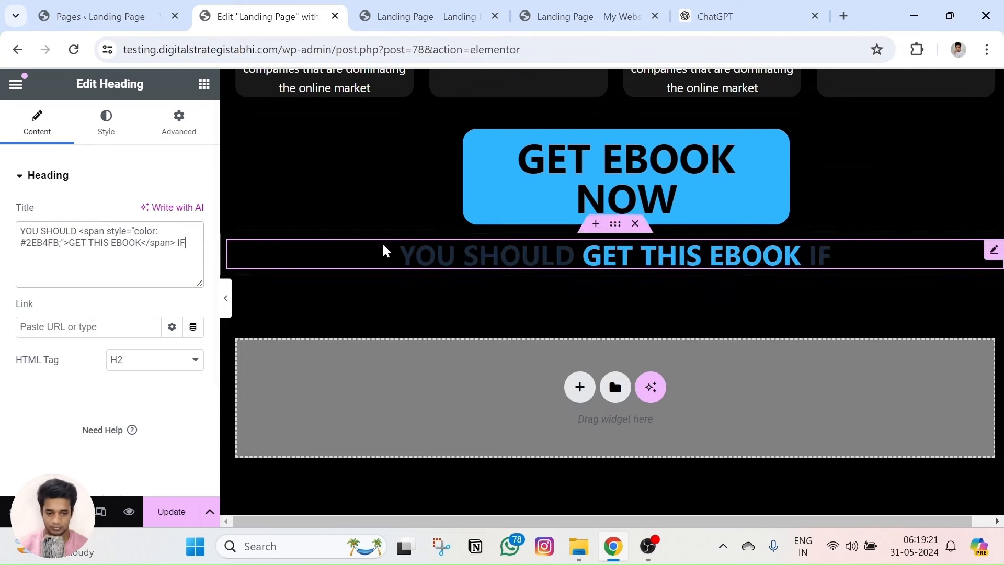
Reword the pasted title to FREQUENTLY ASKED QUESTIONS, keeping QUESTIONS in blue.
click(570, 17)
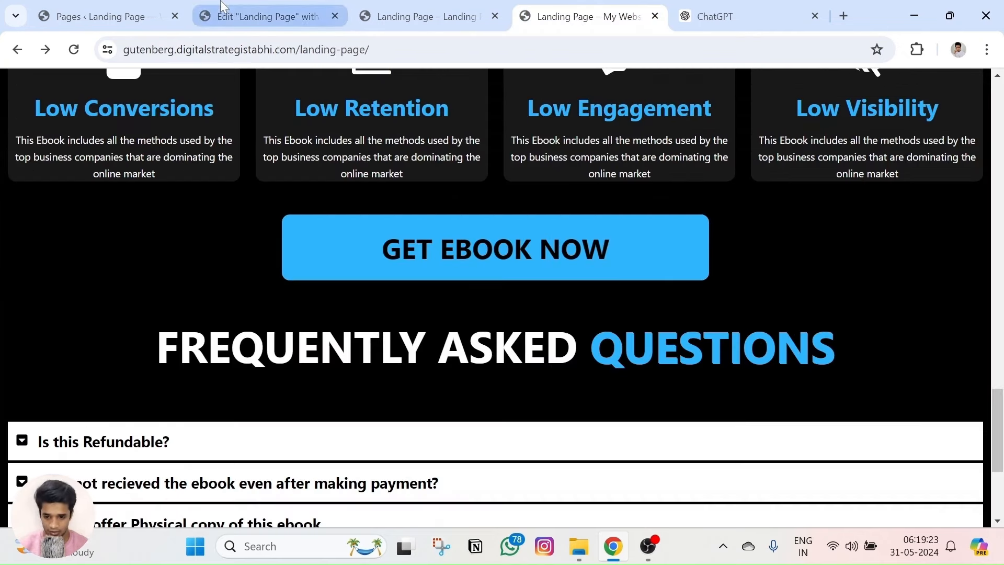
double_click(698, 340)
key(ctrl+c)
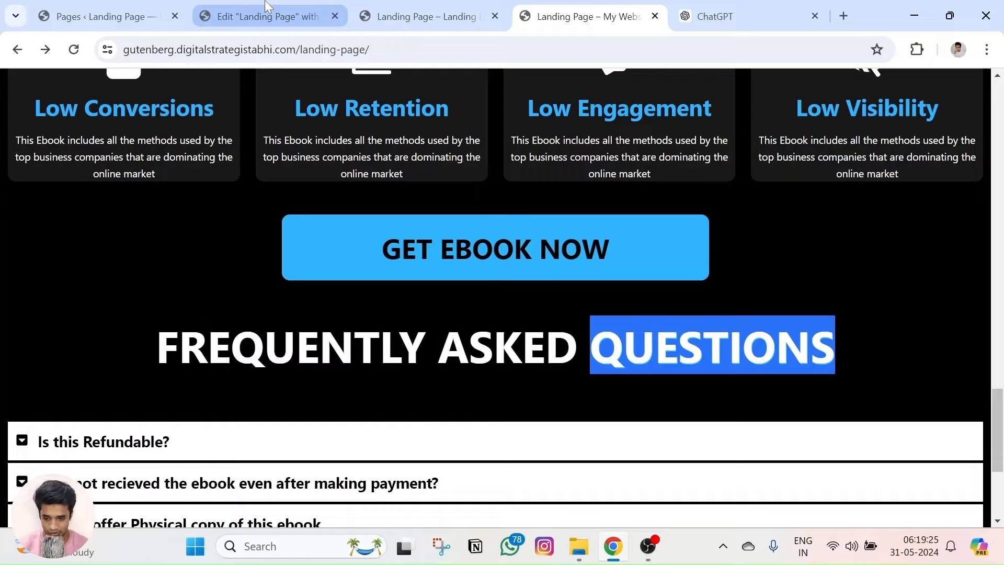
click(261, 16)
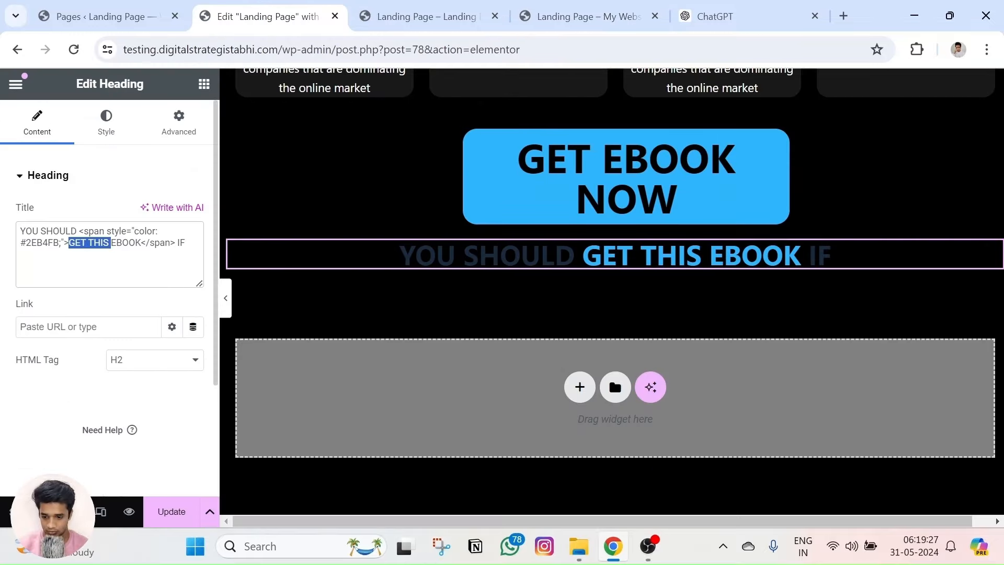
key(ctrl+v)
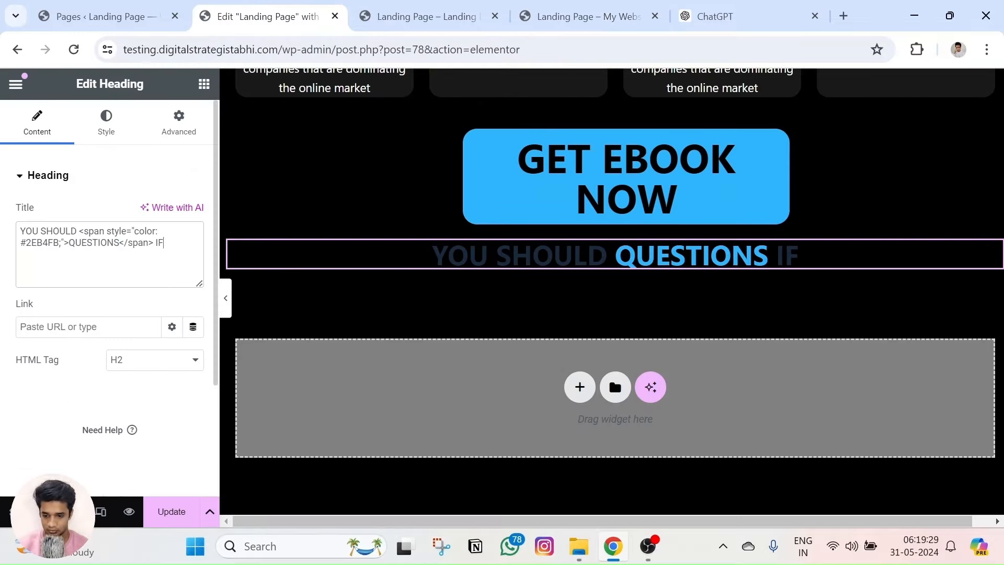
key(BackSpace)
key(BackSpace)
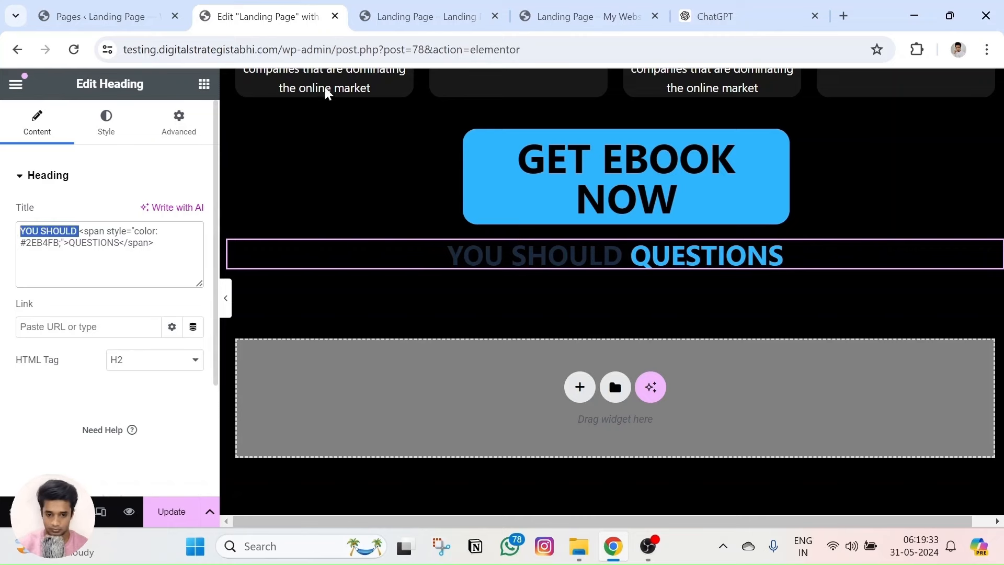
click(583, 16)
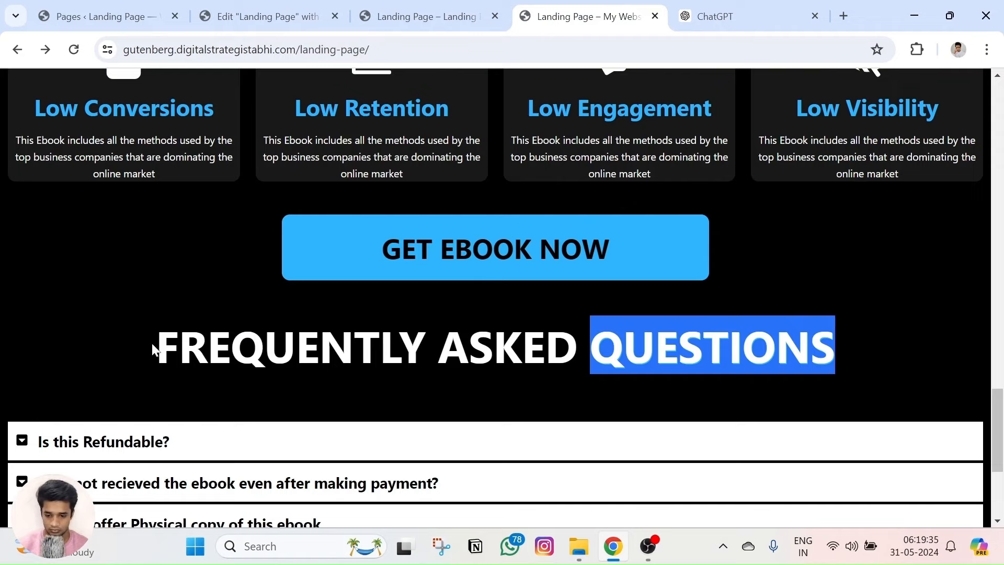
drag(153, 349, 565, 351)
key(ctrl+c)
click(283, 25)
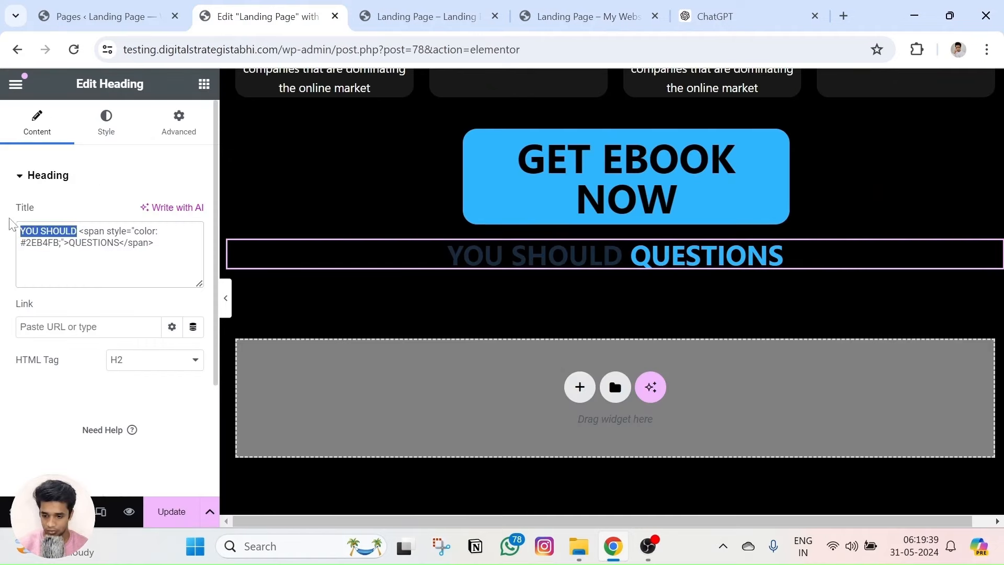
key(ctrl+v)
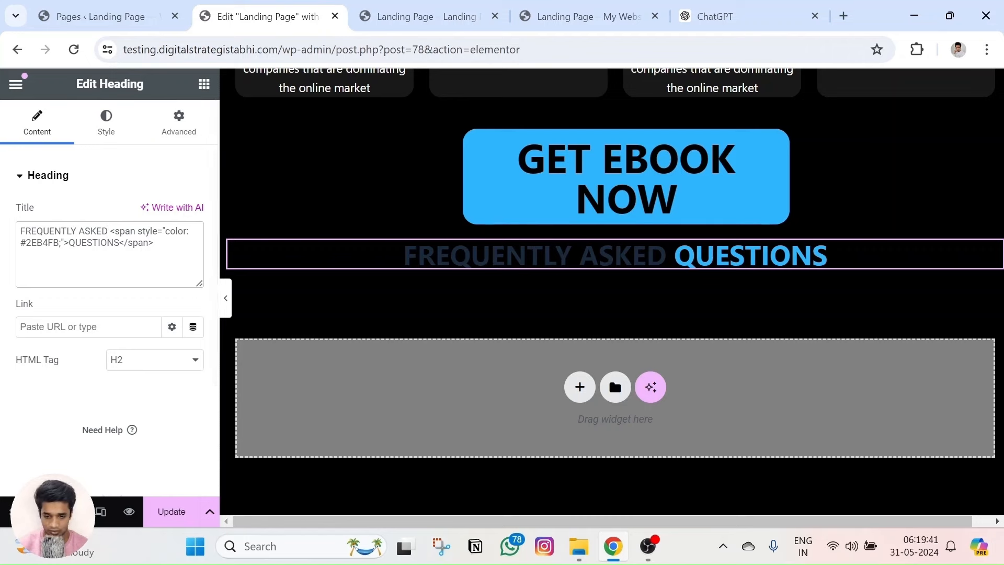
Style the FAQ heading with white #FFFFFF text, 60 px size and a 26 px top margin.
click(106, 125)
click(192, 246)
click(107, 313)
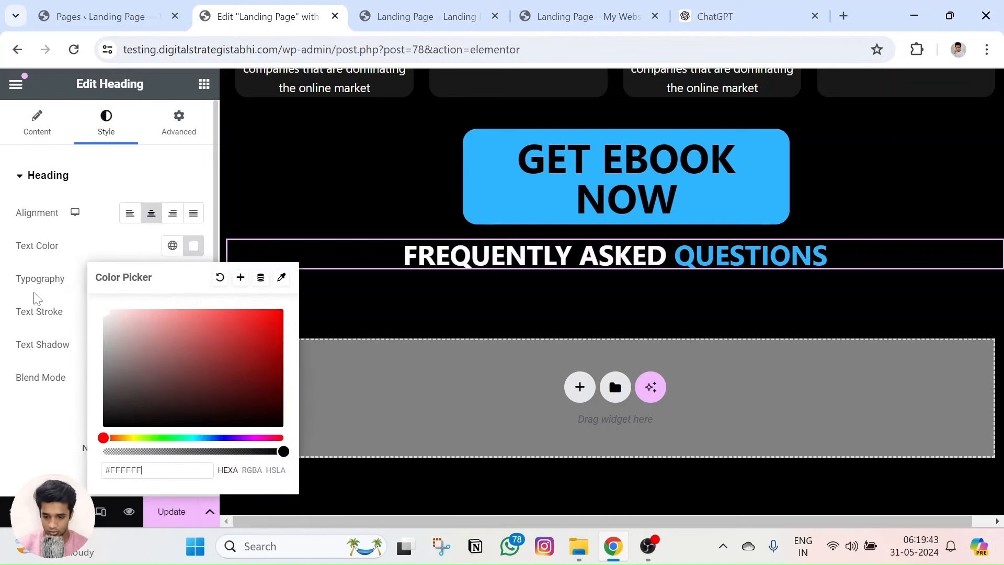
click(18, 260)
click(192, 280)
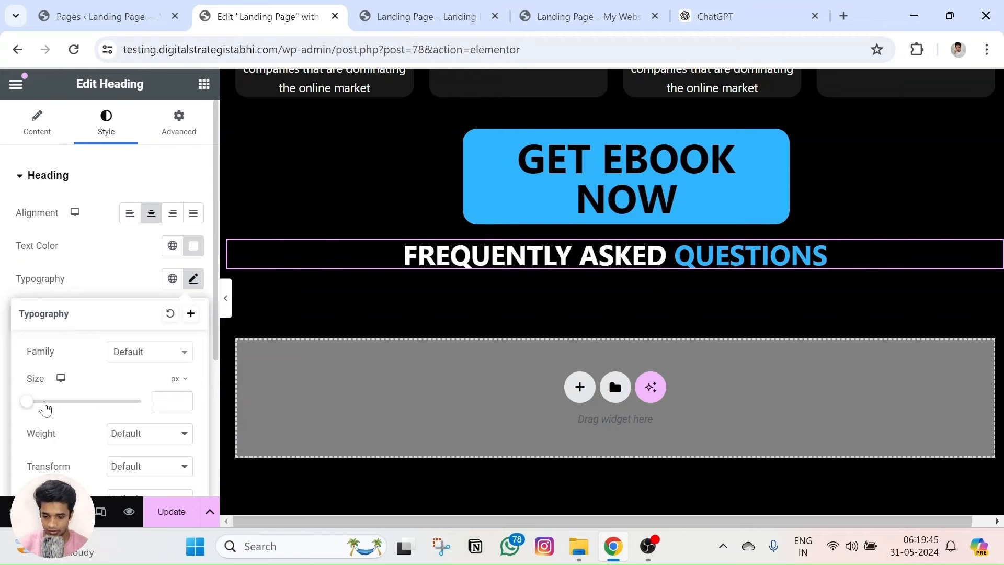
drag(32, 406, 66, 411)
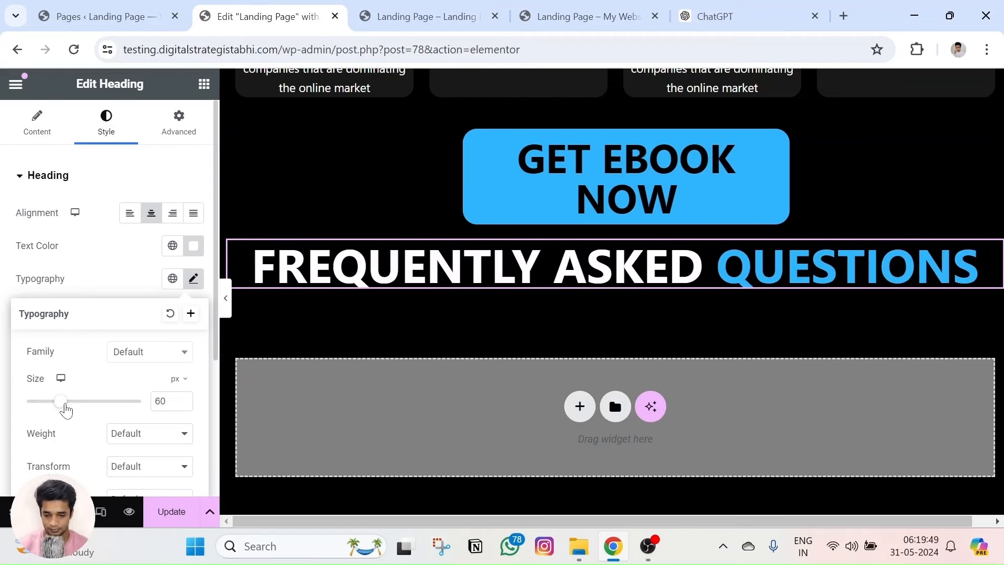
click(191, 132)
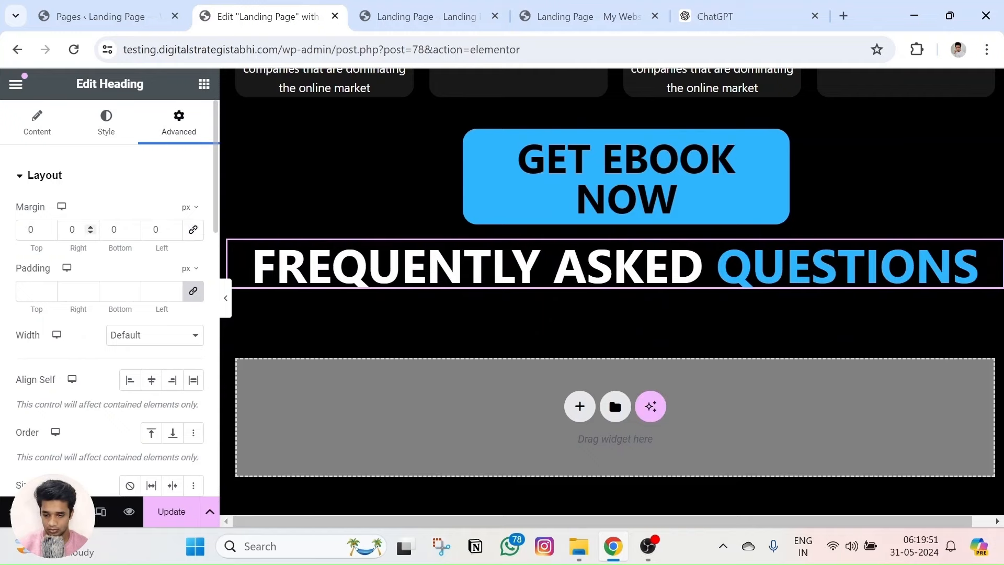
drag(49, 228, 50, 228)
Preview the changes and Update the page.
click(130, 518)
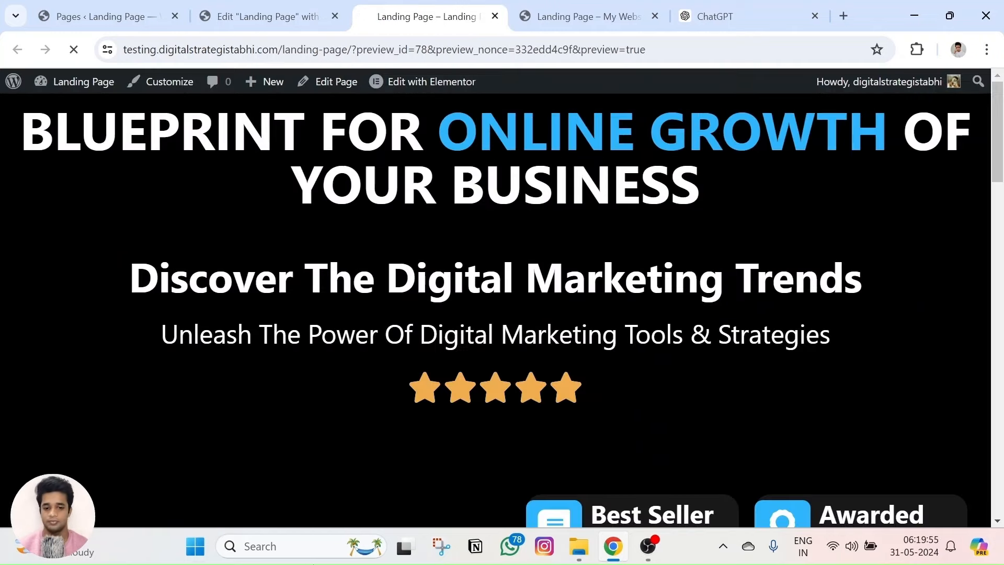
scroll(375, 309, down, 5)
scroll(376, 309, down, 15)
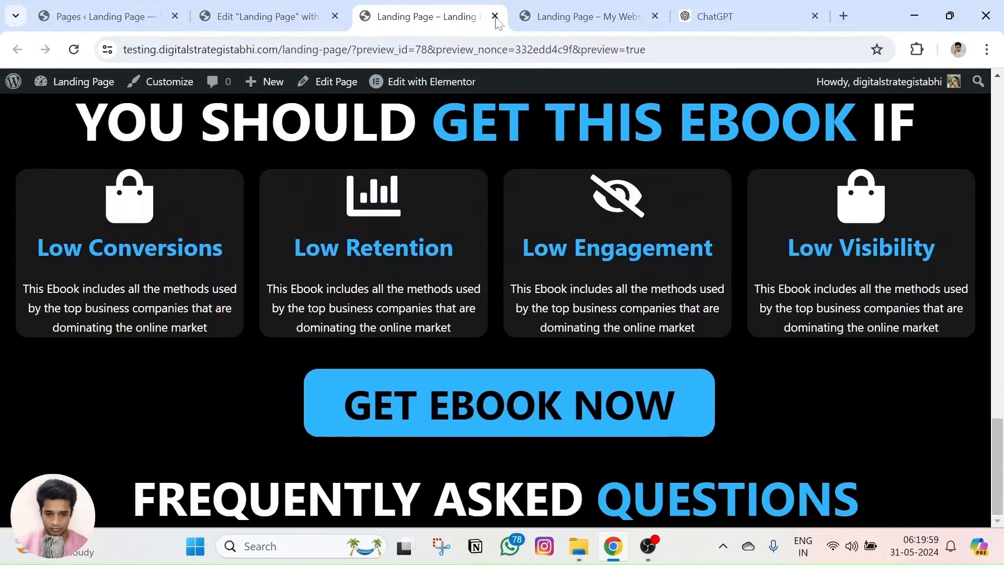
click(266, 17)
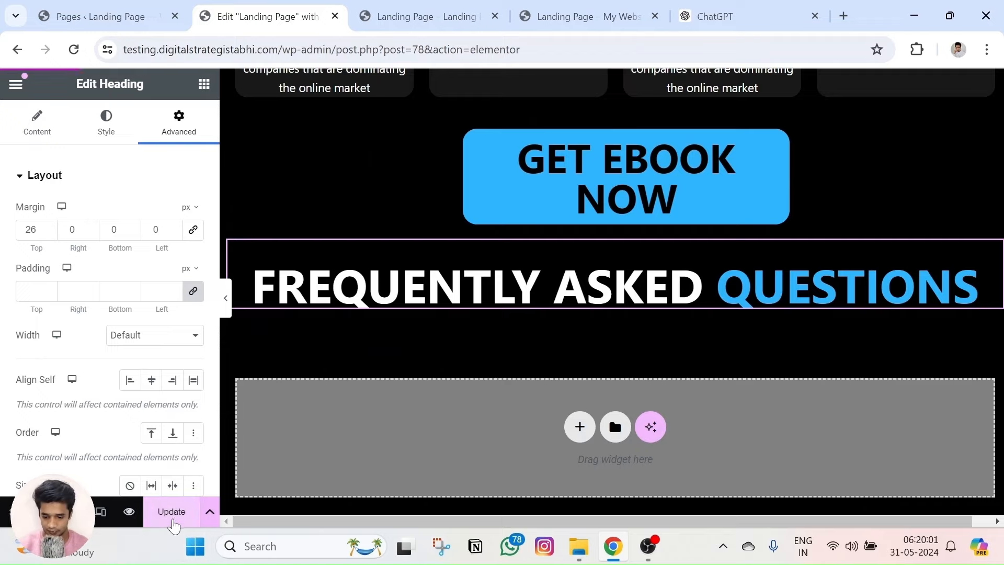
click(172, 521)
click(259, 11)
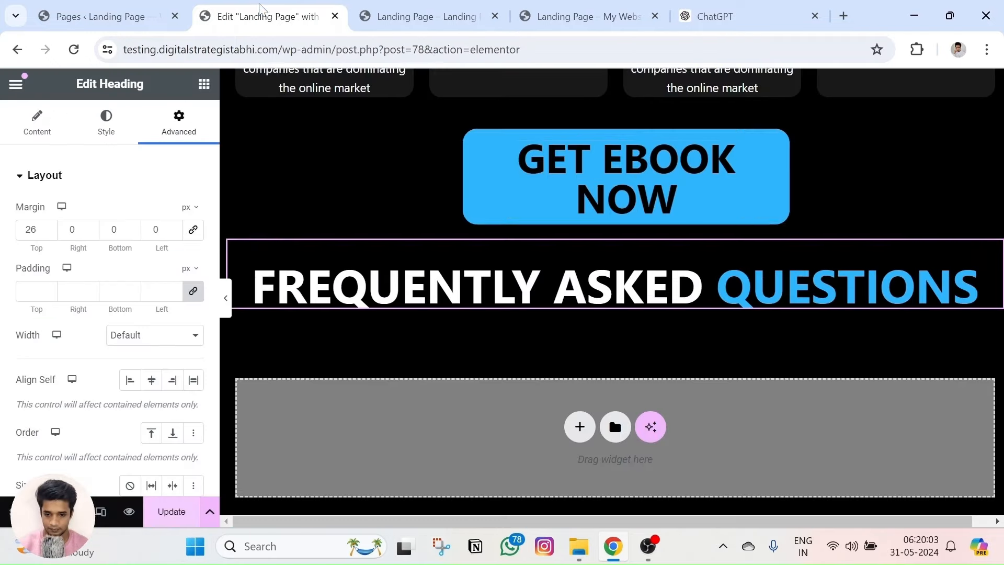
scroll(240, 268, down, 1)
click(151, 485)
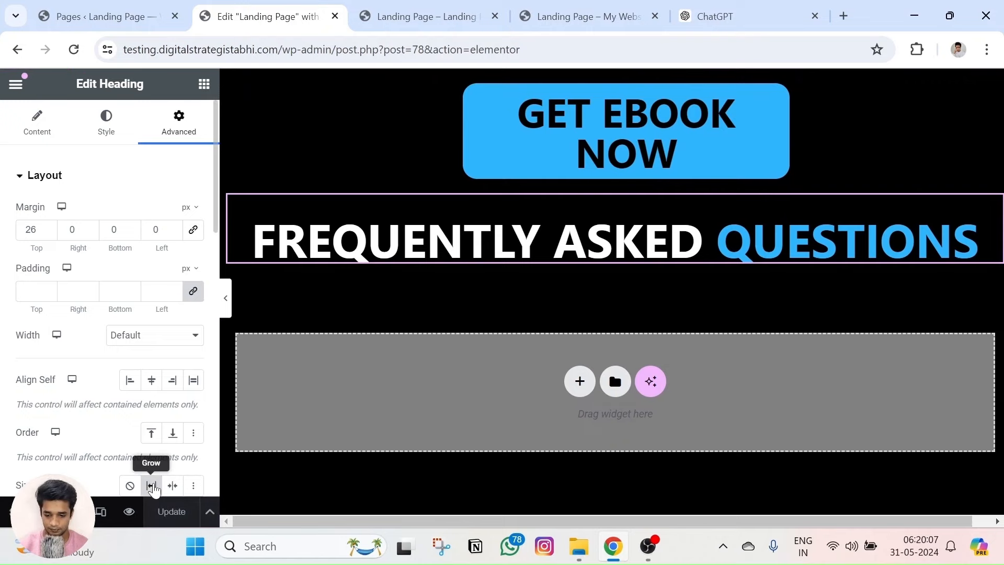
click(128, 485)
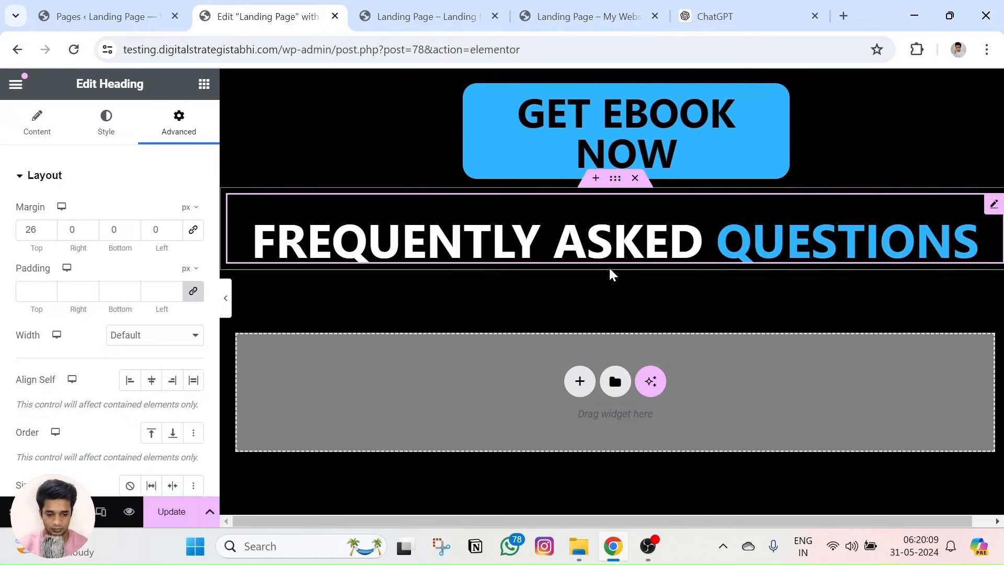
Try the live page's FAQ toggles for reference, then bring up the Elements widget list.
click(575, 16)
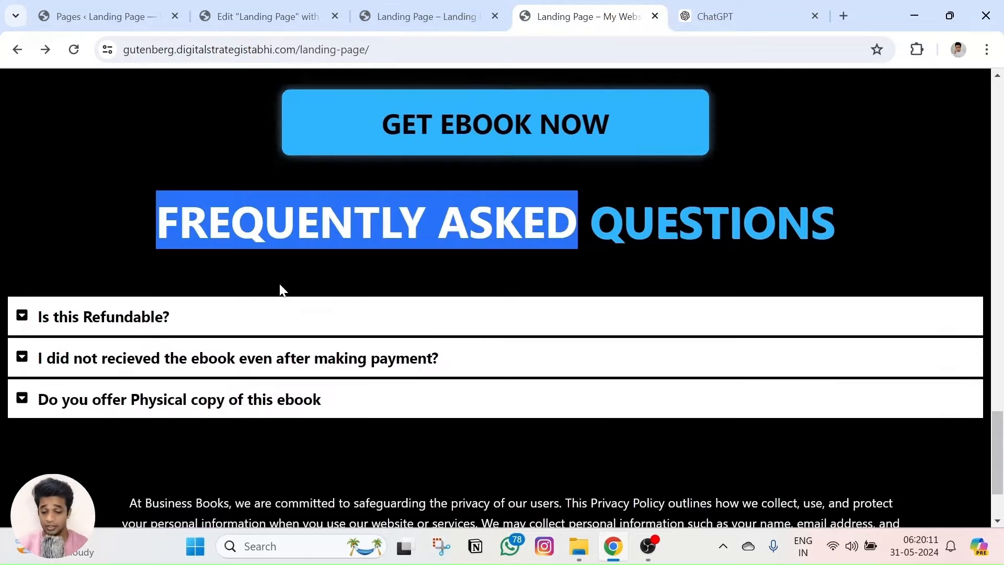
scroll(280, 287, down, 1)
click(23, 285)
click(22, 285)
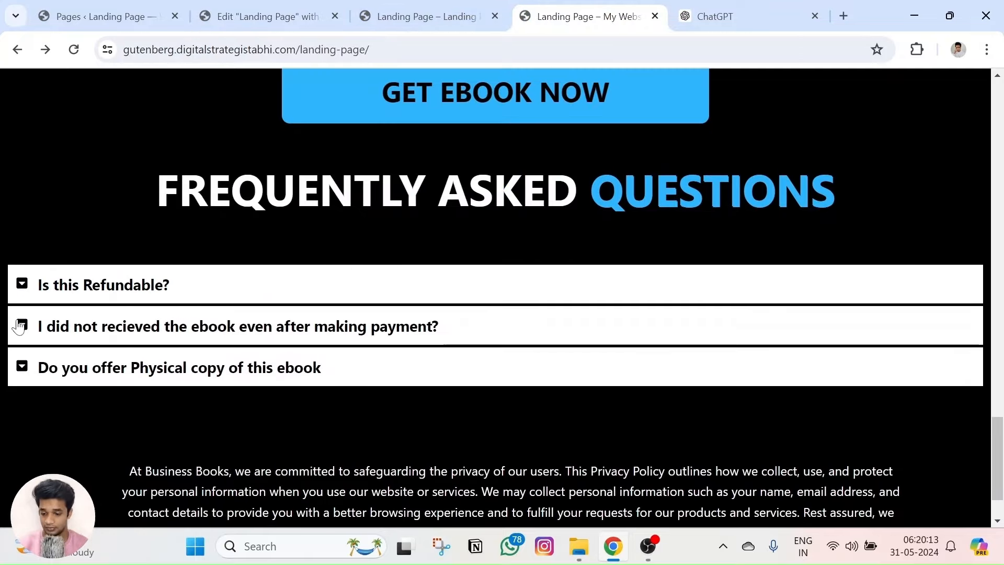
double_click(19, 325)
key(ctrl+Page_Up)
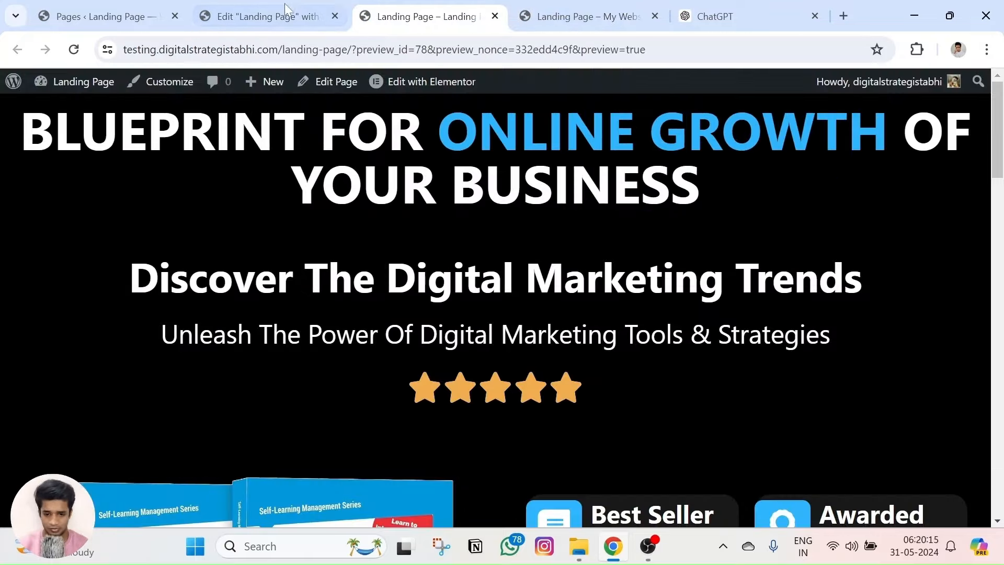
key(ctrl+Page_Up)
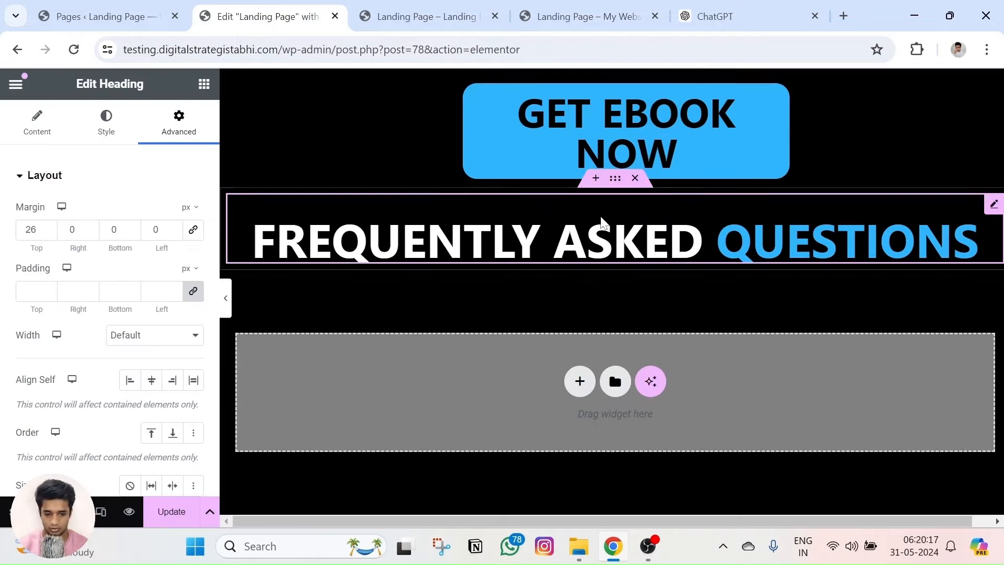
click(204, 83)
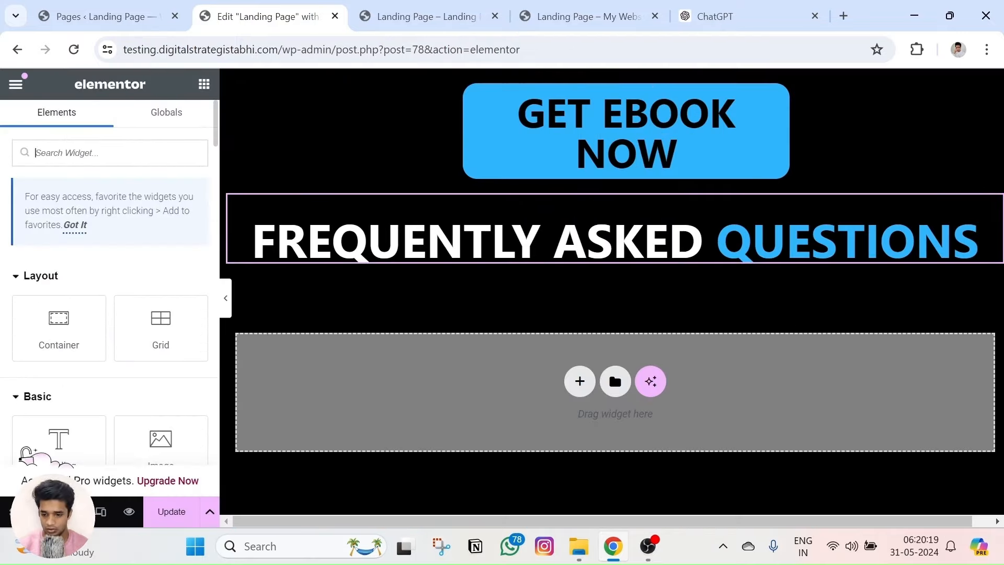
Place a three-item Toggle widget, found via 'togg', under the heading, then view the live FAQ.
text(togg)
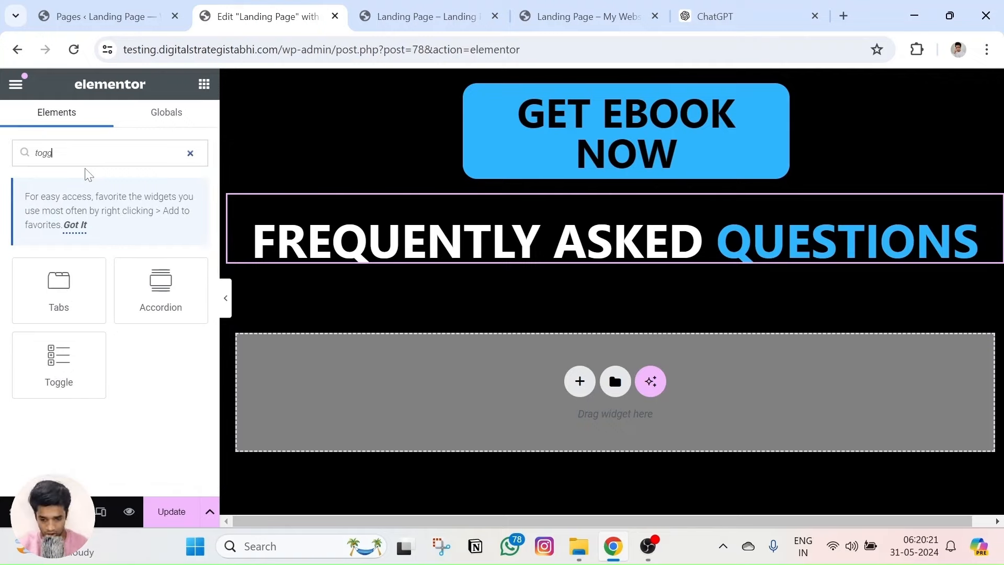
drag(90, 386, 596, 269)
click(249, 309)
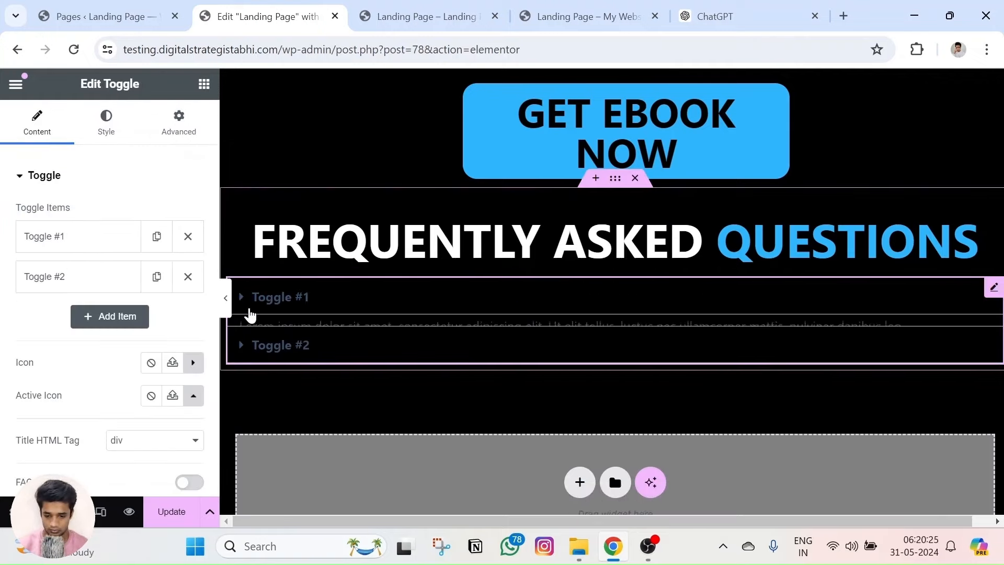
click(127, 315)
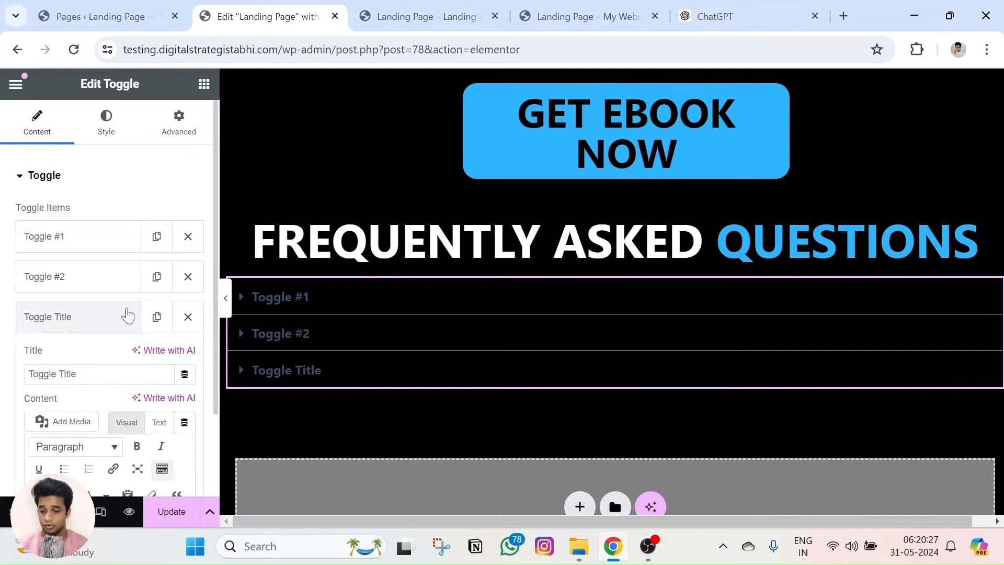
click(188, 317)
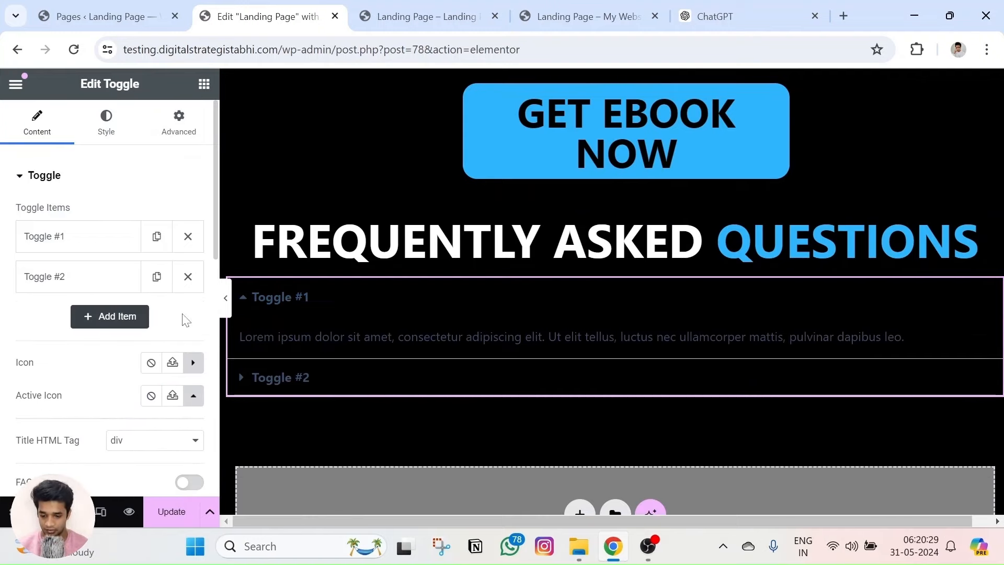
click(119, 316)
click(89, 250)
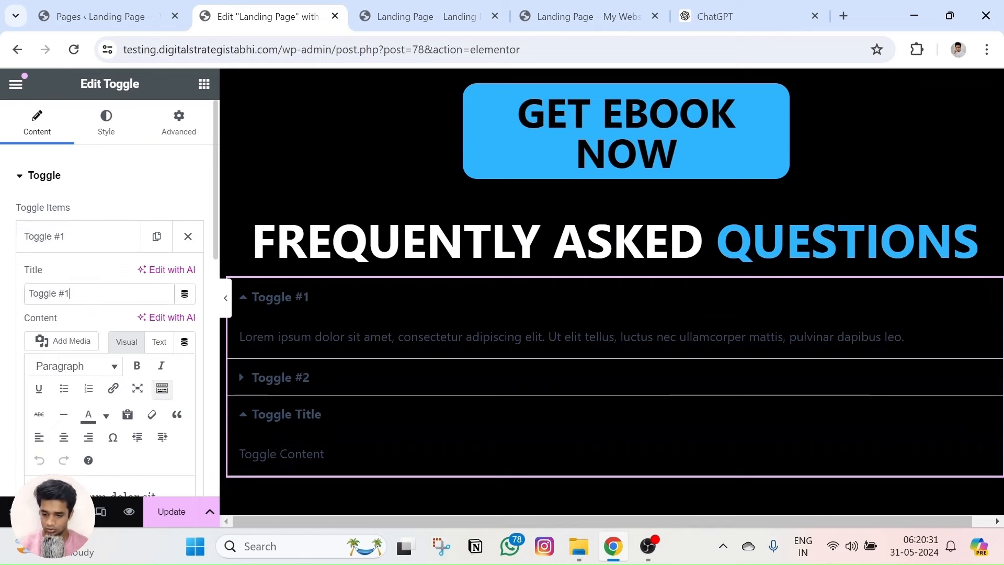
click(604, 12)
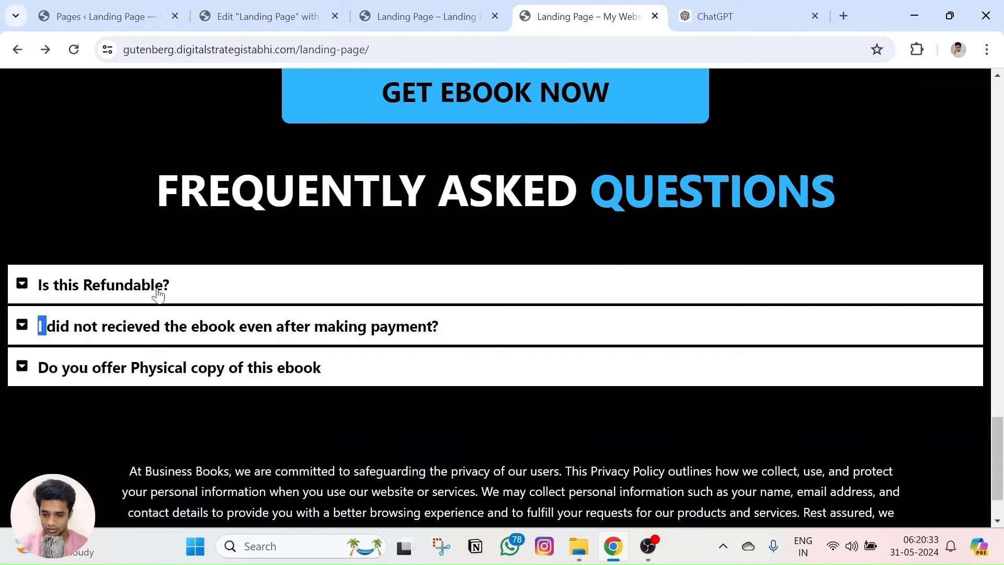
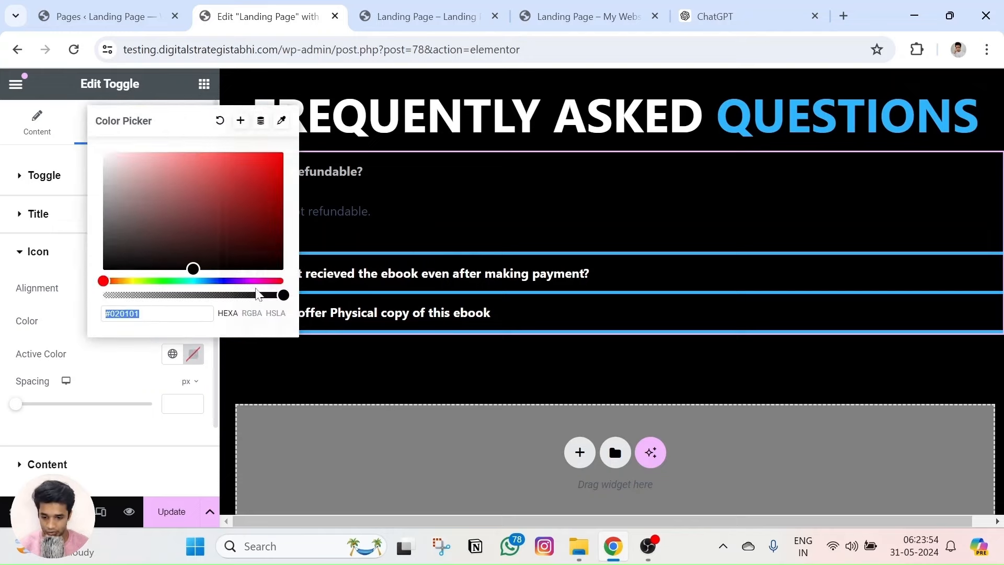
Try the Icon Spacing slider, leaving it at 0, and expand the answer Content style section.
click(93, 346)
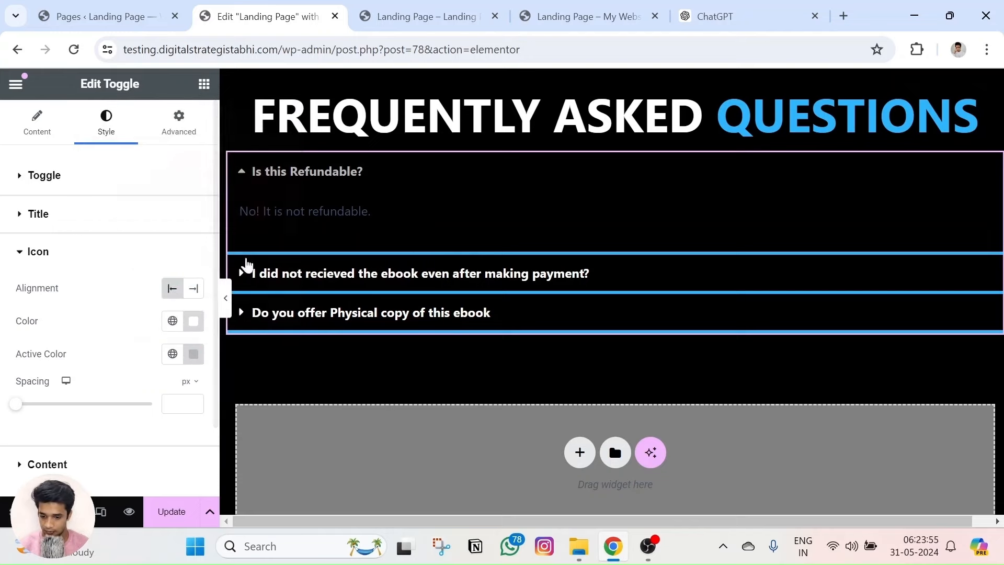
click(241, 173)
click(240, 176)
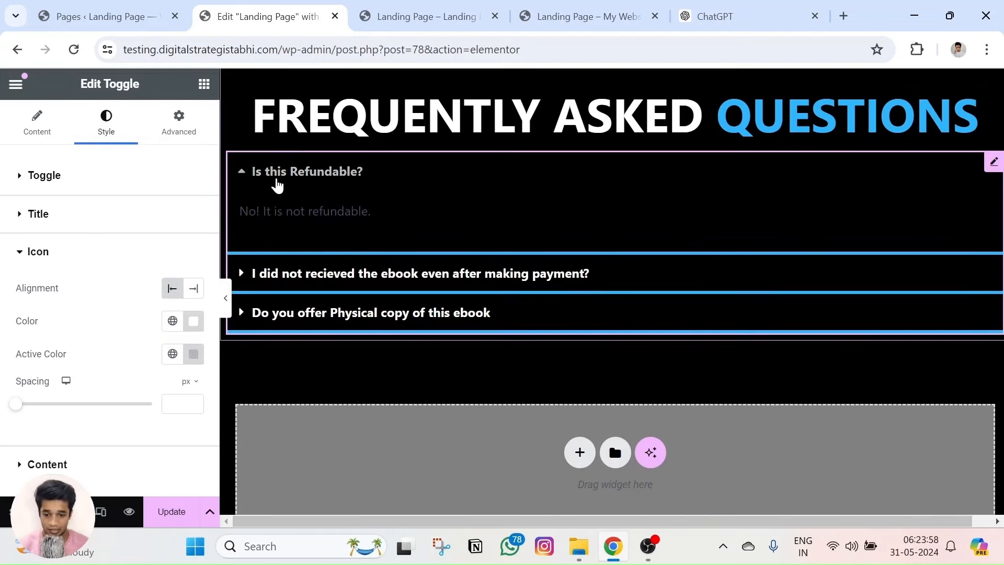
click(240, 176)
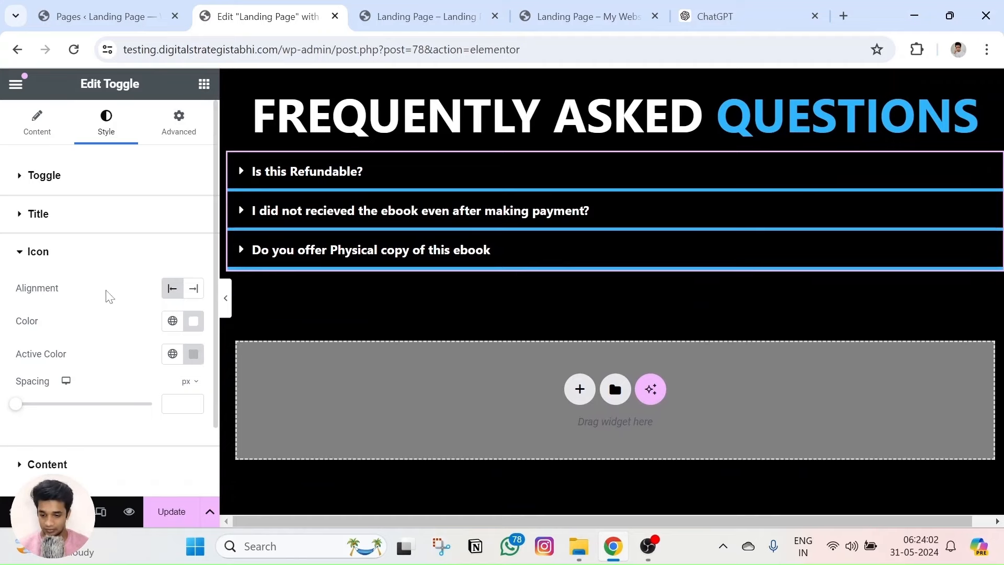
mouse_move(28, 408)
mouse_down()
mouse_move(94, 419)
mouse_move(14, 406)
mouse_up()
scroll(77, 341, down, 2)
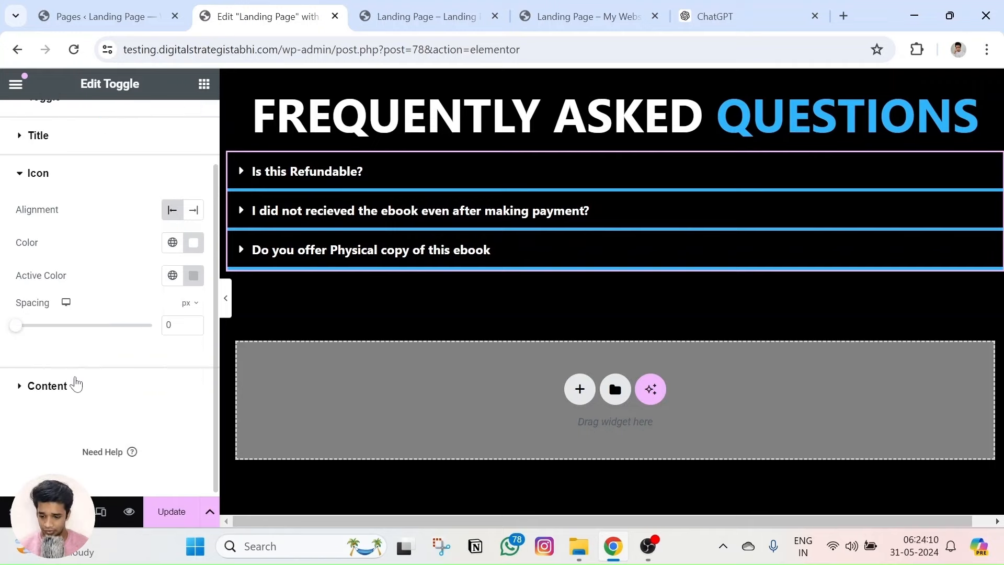
click(47, 386)
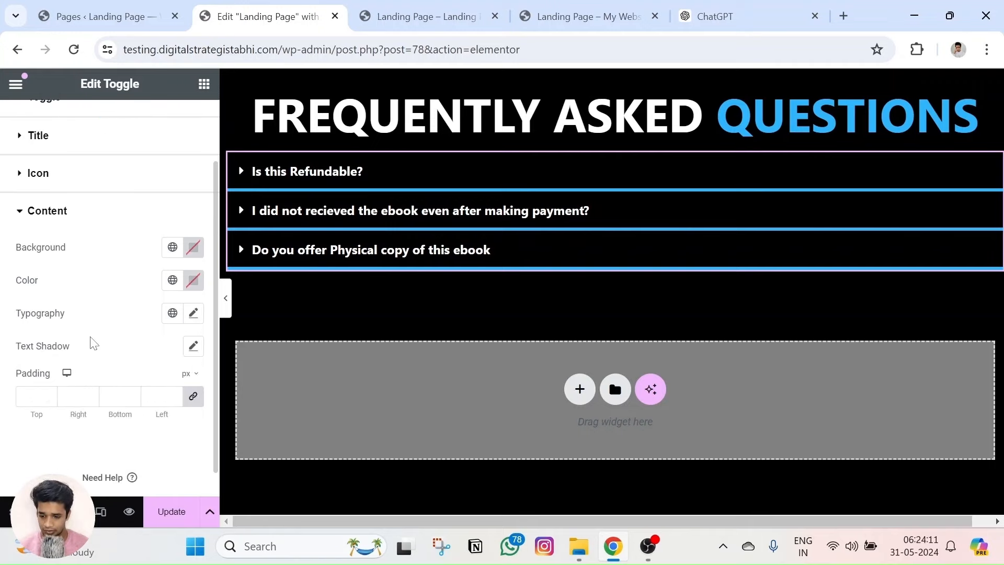
Give the FAQ answers a black background.
click(243, 176)
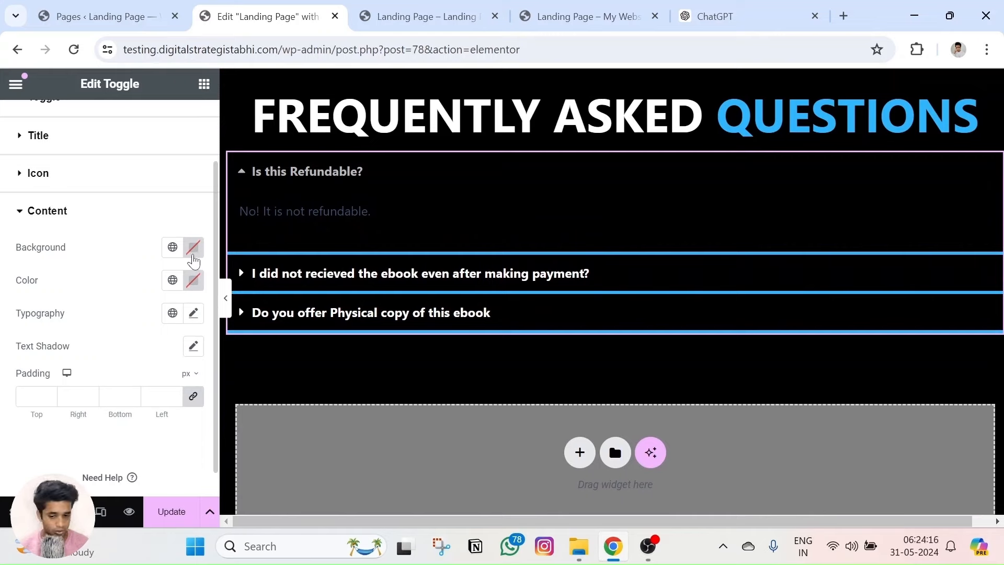
click(193, 251)
drag(138, 386, 77, 474)
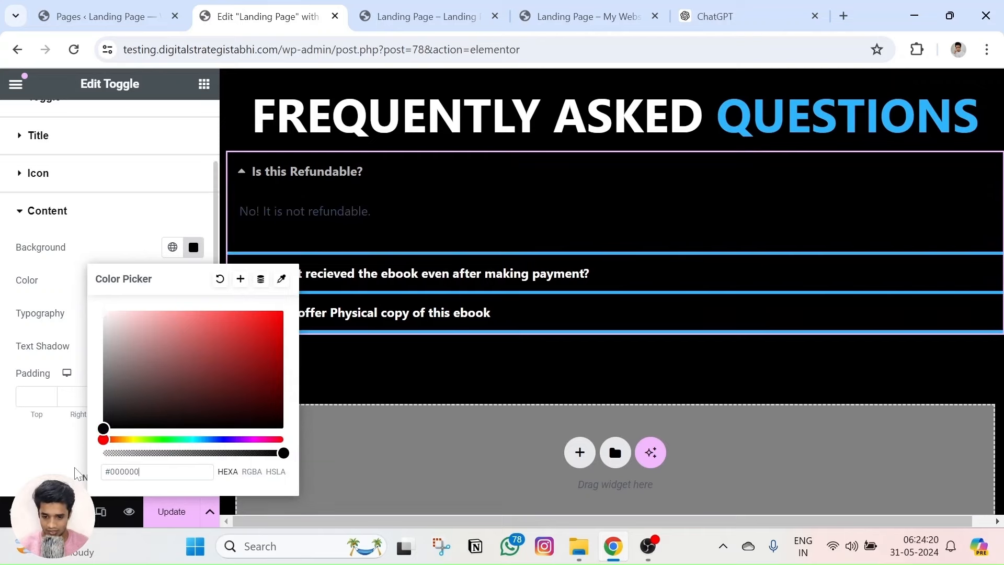
click(29, 302)
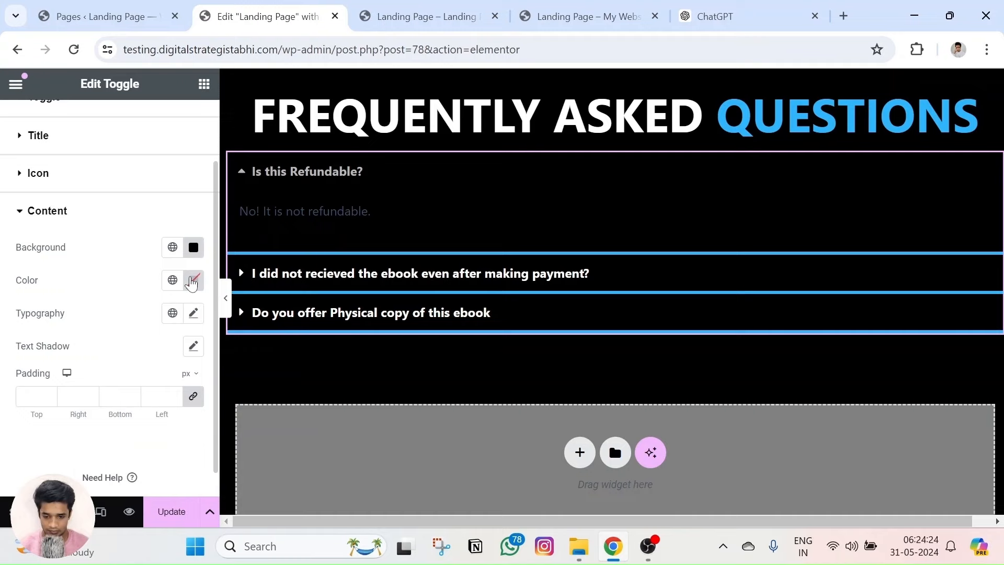
Set the answer text colour to #2EB4FB, copied from ChatGPT.
click(192, 281)
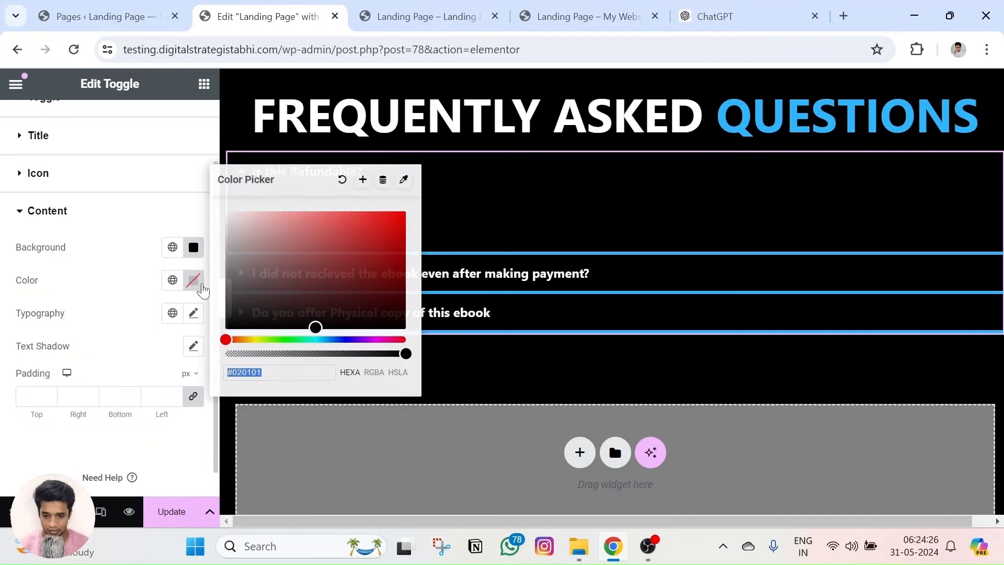
click(85, 321)
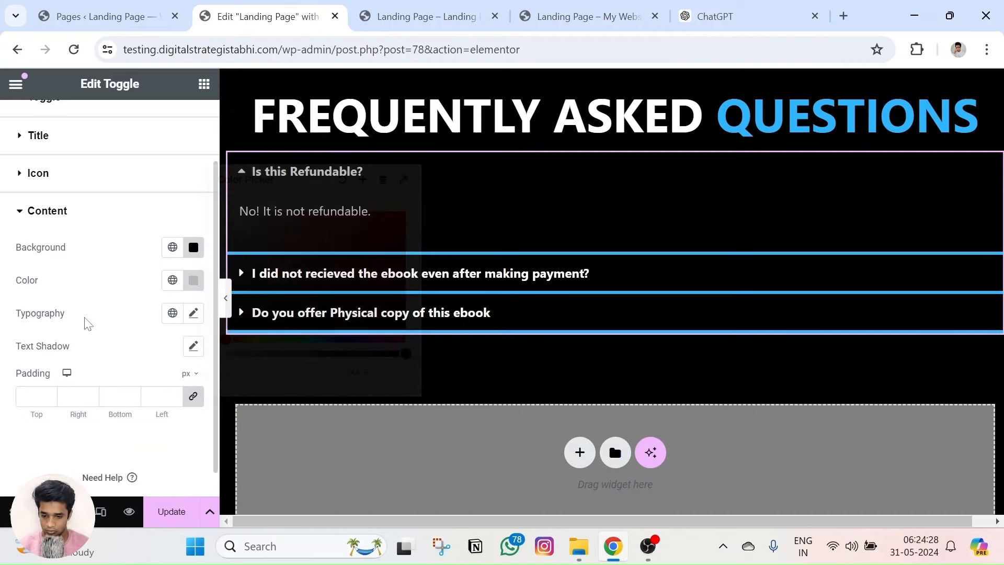
click(698, 20)
key(ctrl+c)
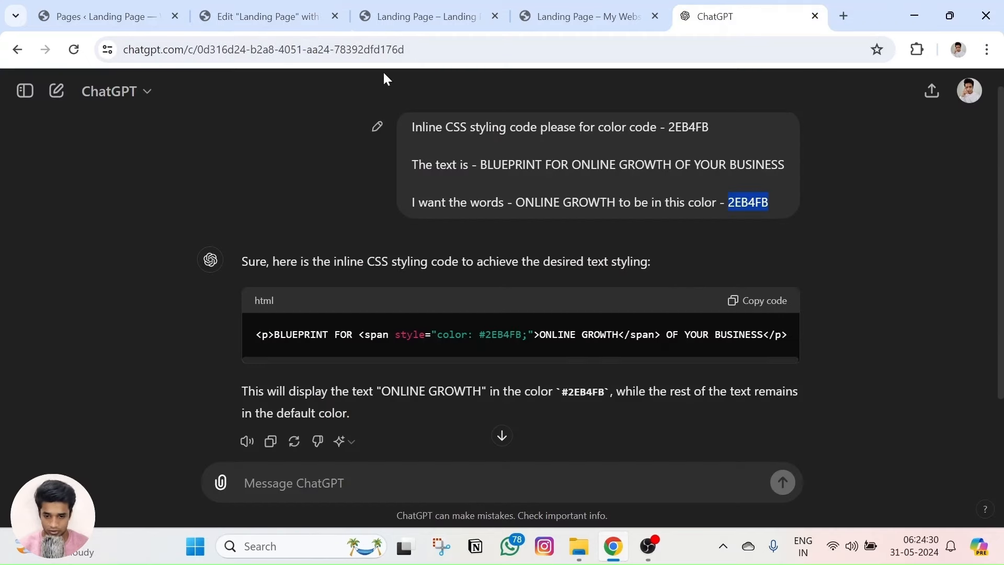
click(267, 17)
click(192, 281)
key(ctrl+v)
click(99, 294)
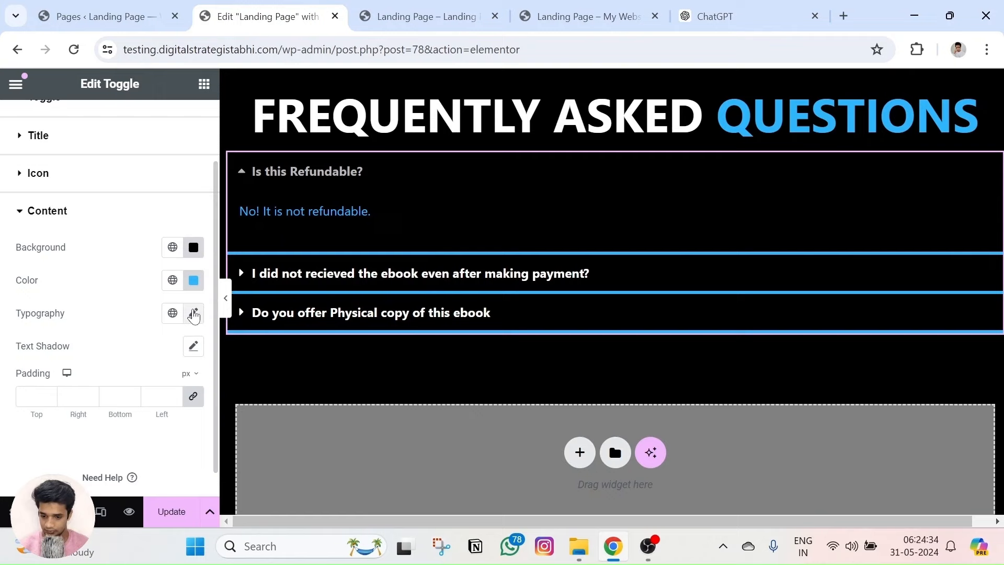
Enlarge the answer typography size to 31 px.
click(193, 312)
drag(27, 437, 44, 445)
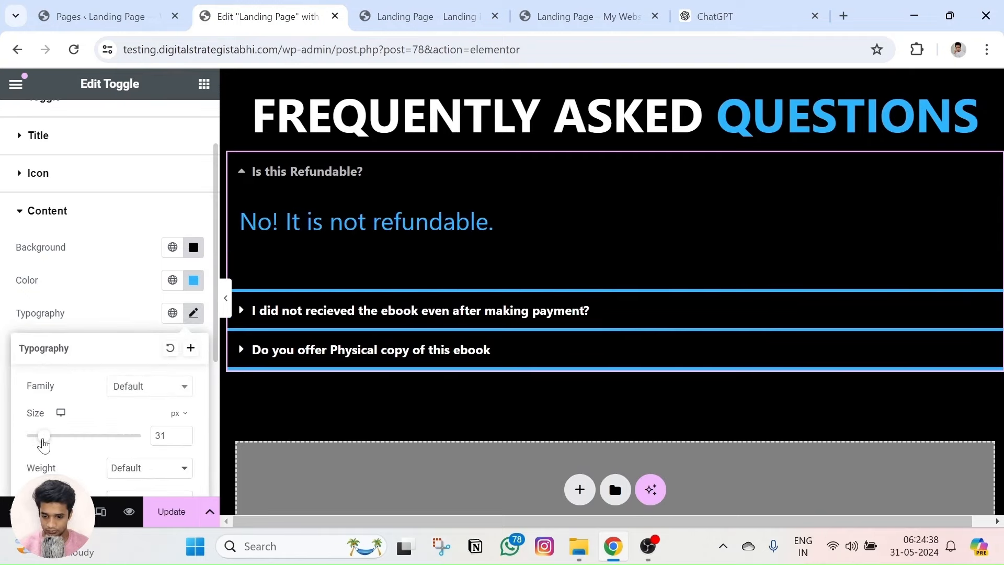
click(61, 317)
scroll(108, 324, down, 1)
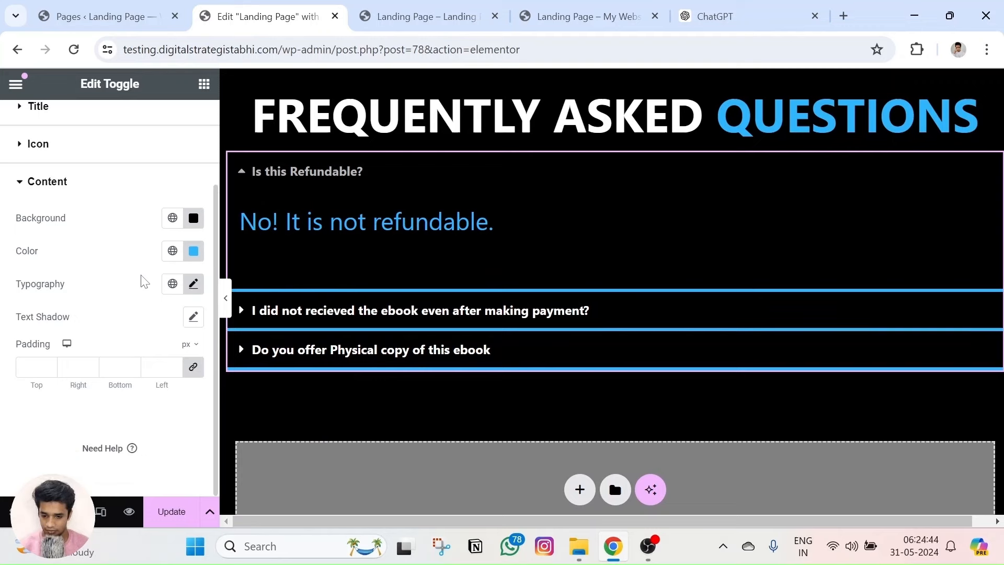
Test the Toggle Space Between setting and leave it at 0.
click(247, 171)
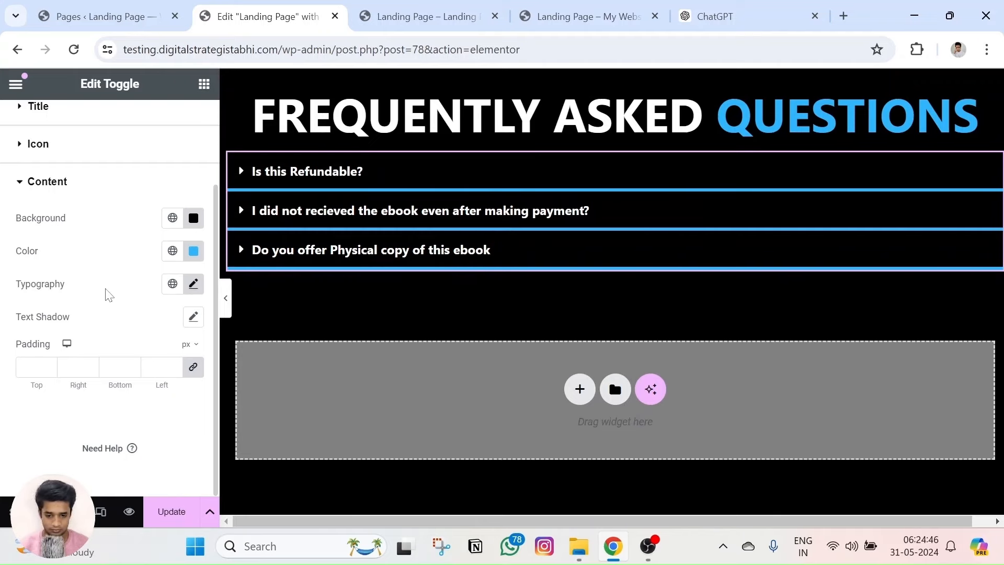
scroll(140, 238, up, 2)
click(47, 289)
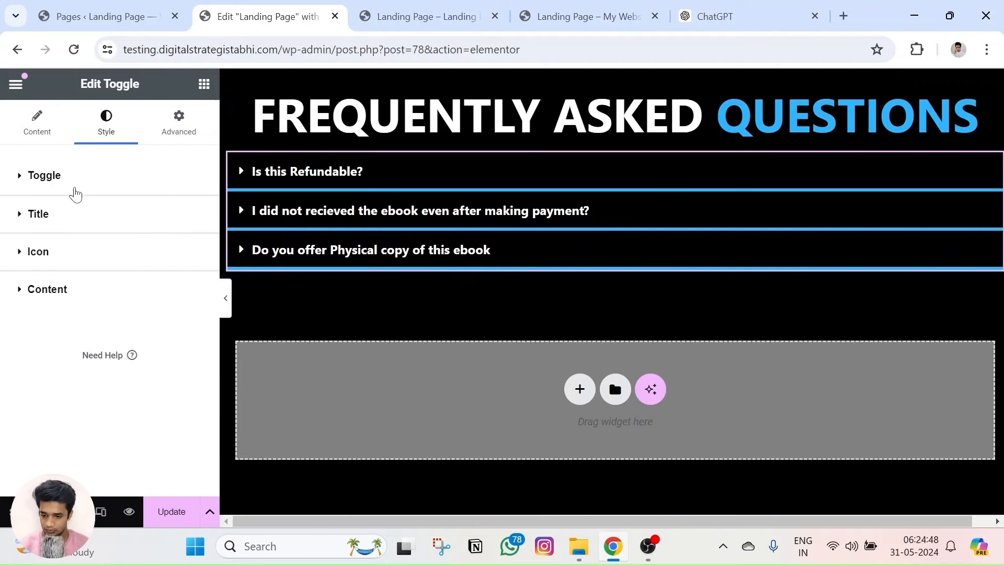
click(45, 175)
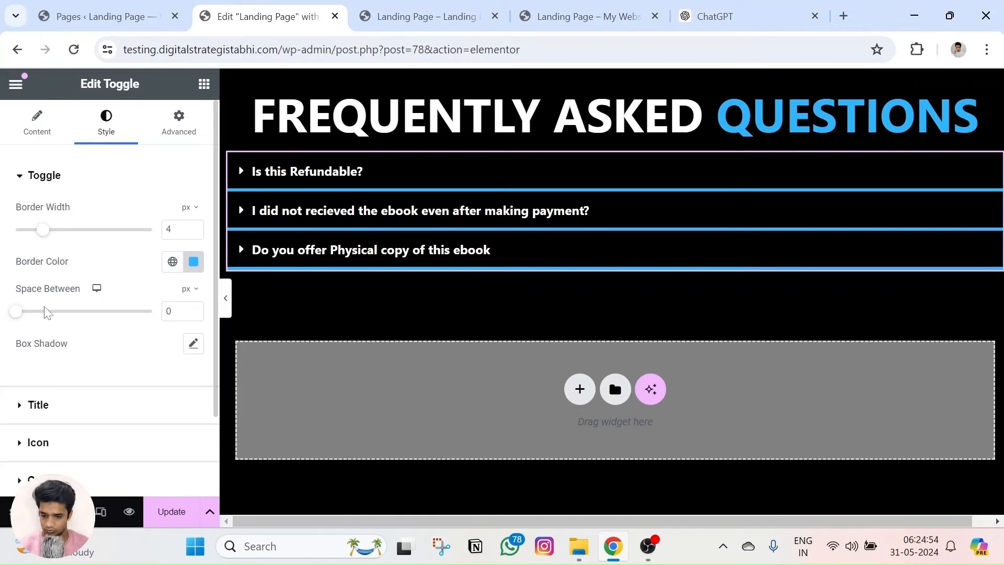
mouse_move(14, 317)
mouse_down()
mouse_move(46, 322)
mouse_move(3, 320)
mouse_up()
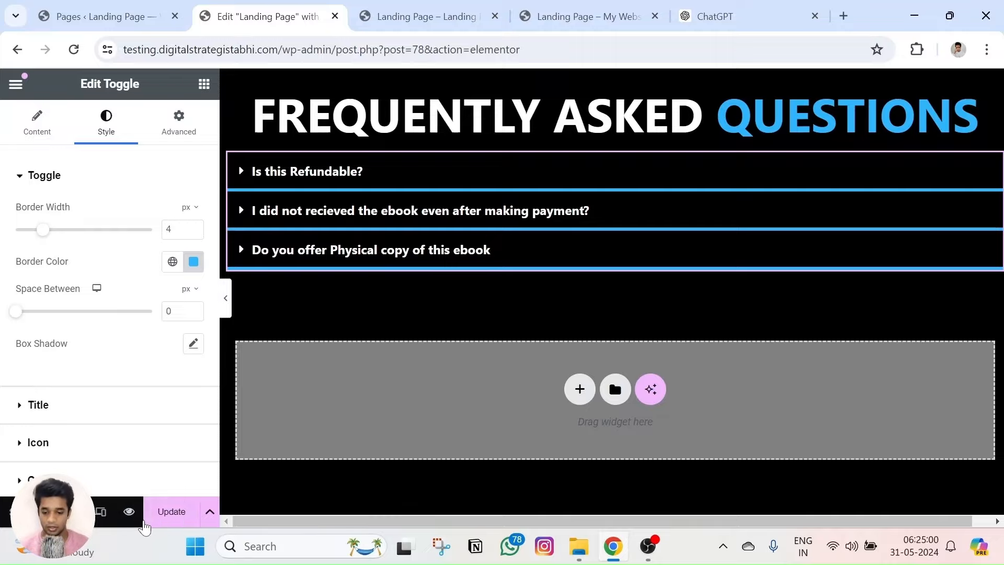
Try the Is this Refundable? toggle on the landing page preview.
key(ctrl+Tab)
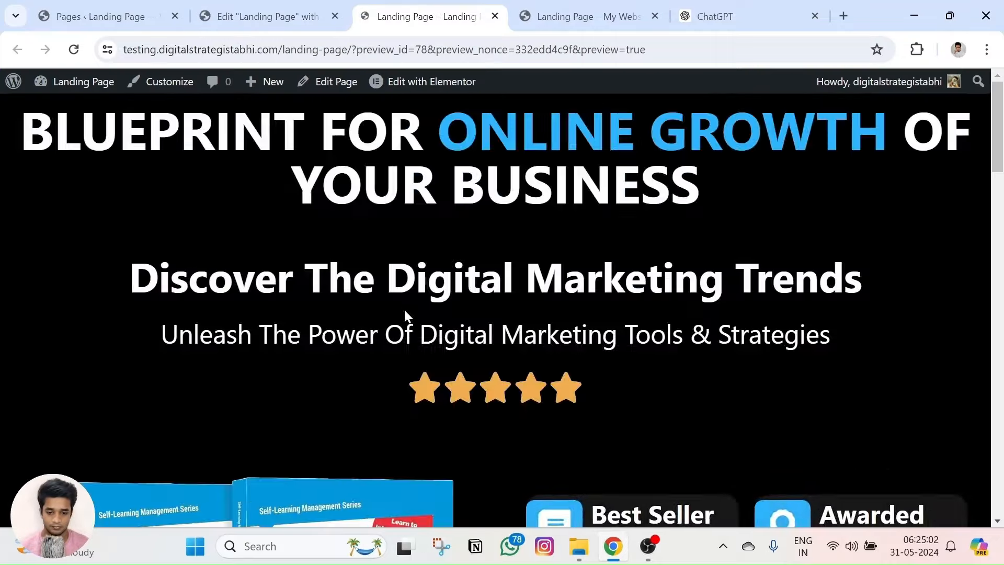
scroll(404, 313, down, 10)
scroll(405, 329, down, 10)
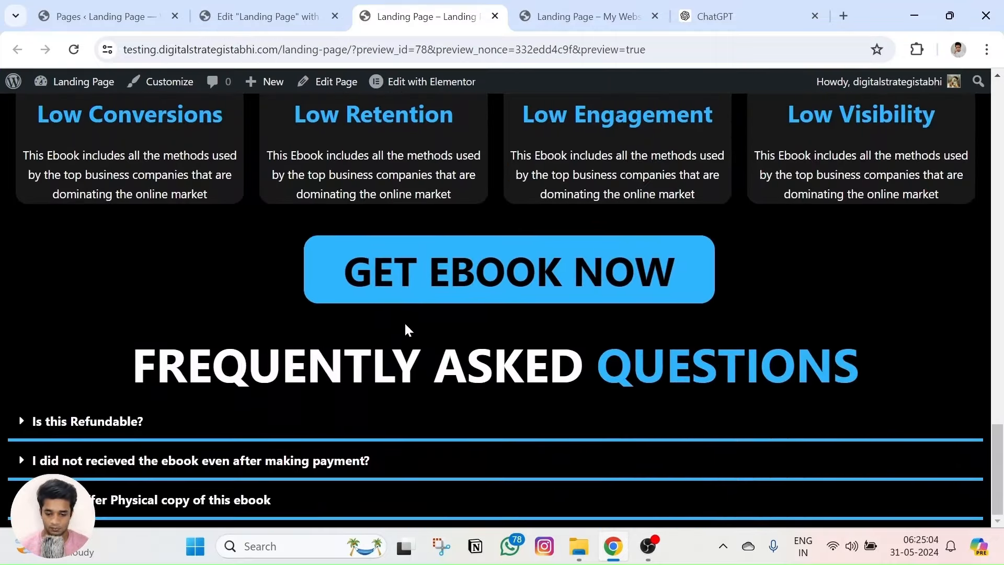
click(22, 423)
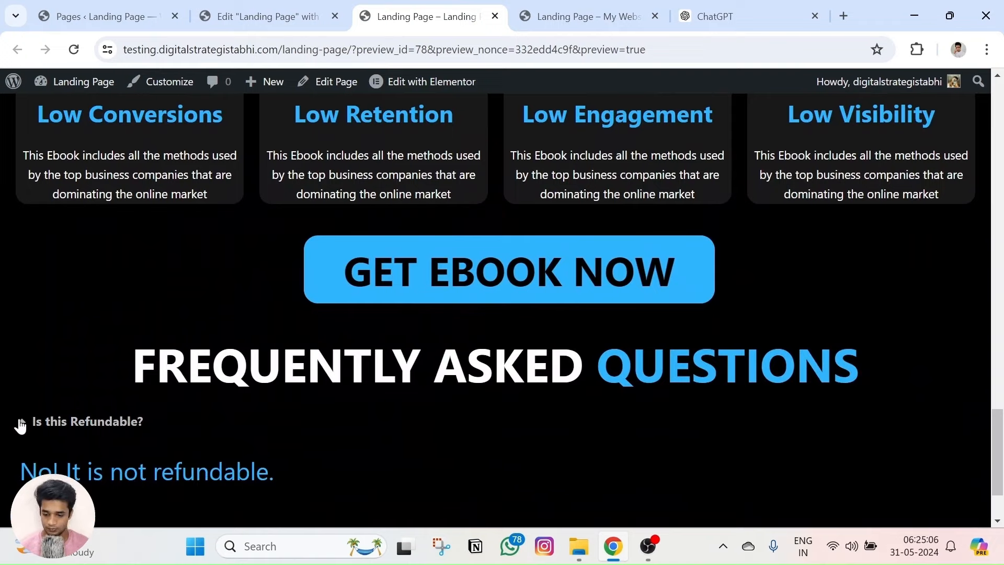
click(26, 420)
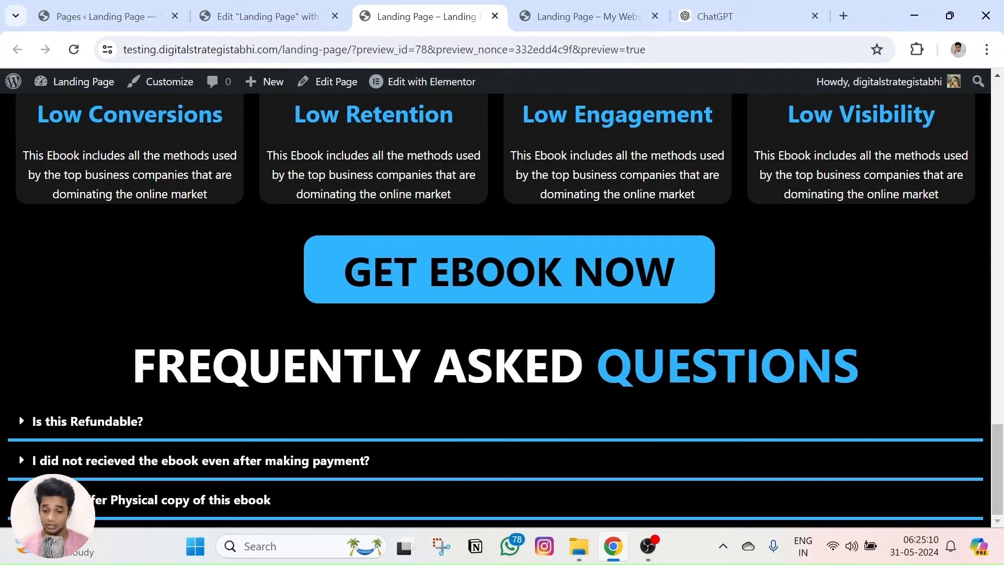
Look at the reference site's FAQ, collapsing its open answers including Physical copy.
click(580, 16)
scroll(265, 288, up, 2)
click(293, 299)
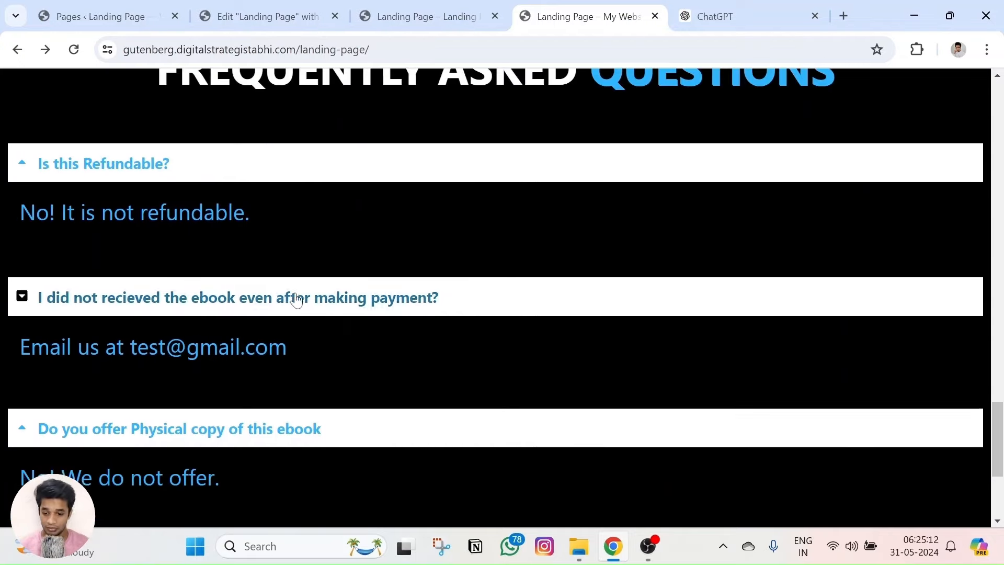
click(24, 165)
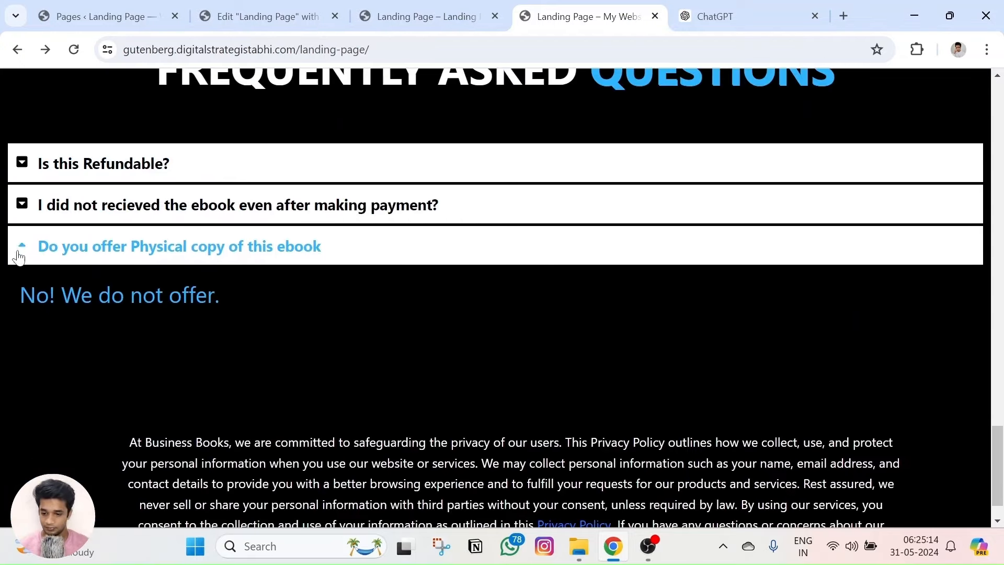
click(19, 257)
scroll(324, 345, up, 2)
Open and close the Refundable and ebook-not-received answers in the preview.
click(405, 13)
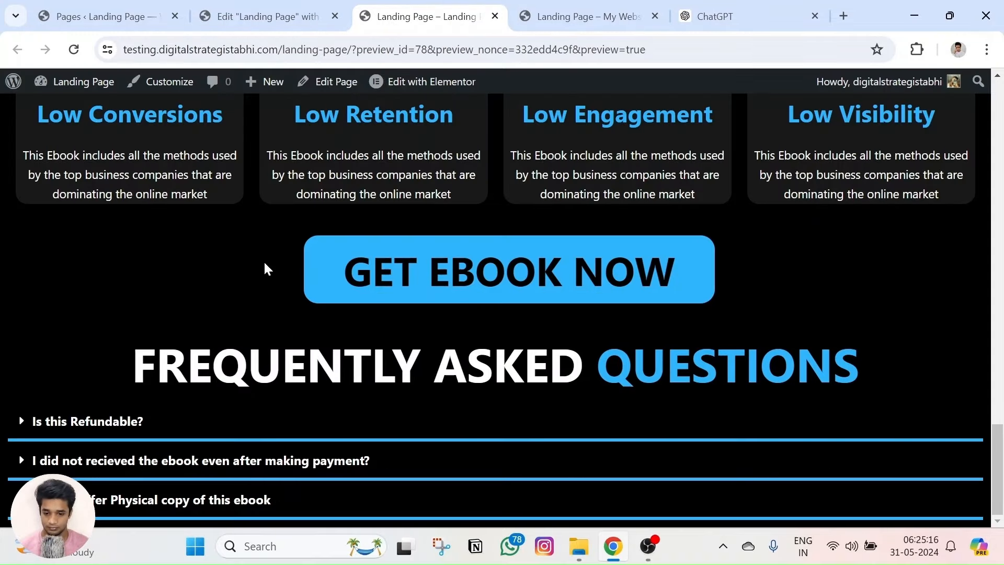
click(21, 426)
click(21, 426)
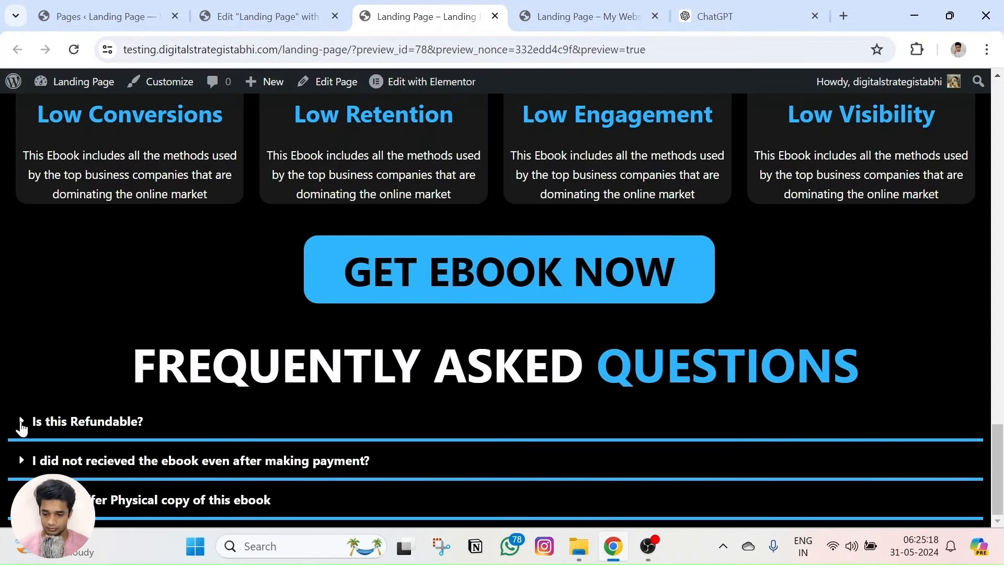
click(21, 460)
click(21, 461)
click(21, 460)
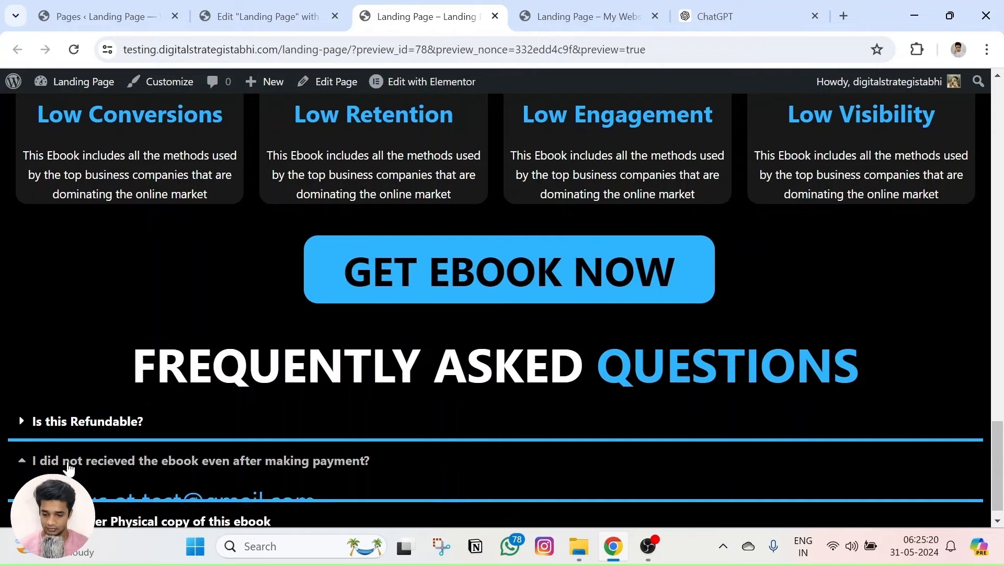
click(69, 465)
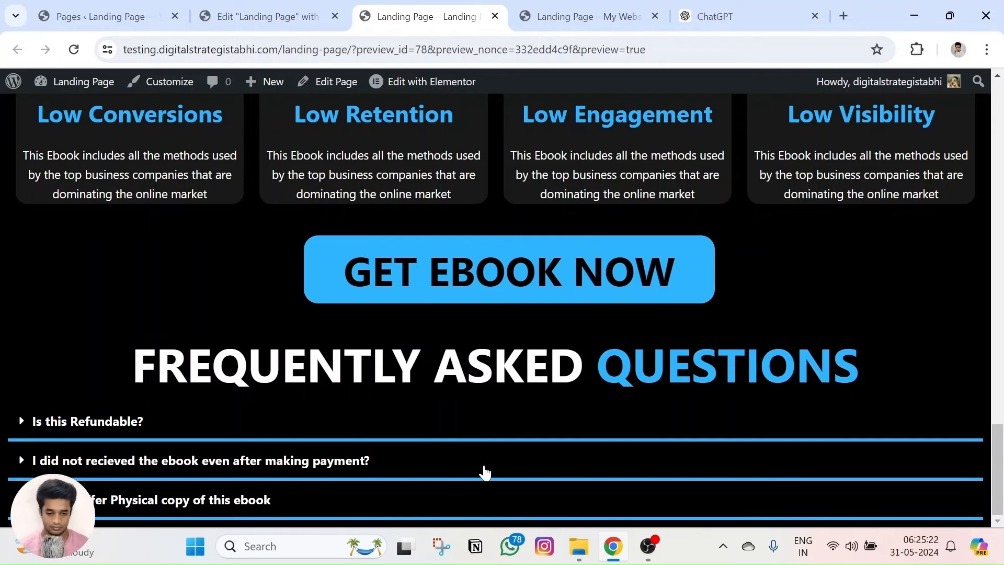
Compare with the reference FAQ once more, then return to the Elementor editor.
click(546, 18)
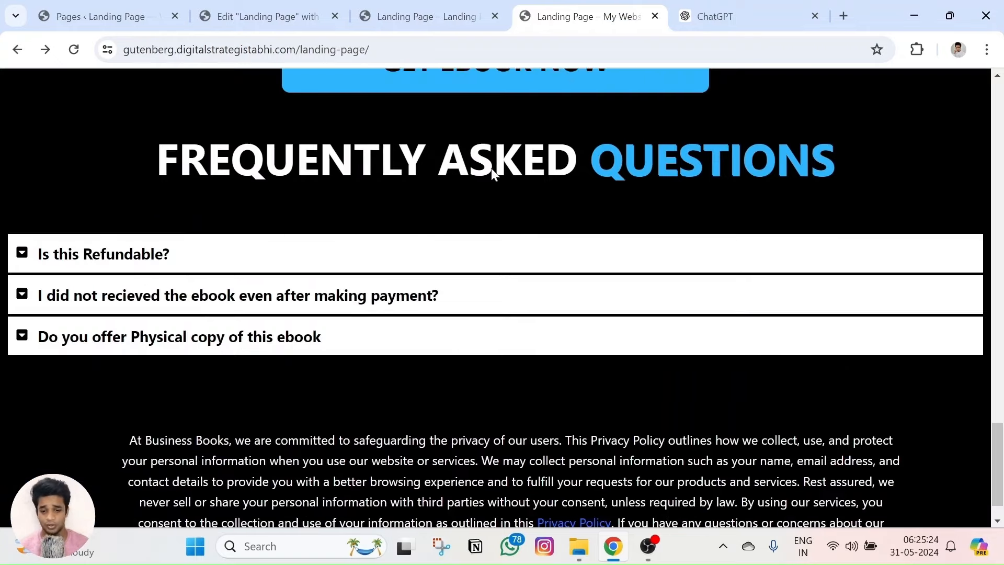
scroll(491, 168, down, 1)
click(433, 7)
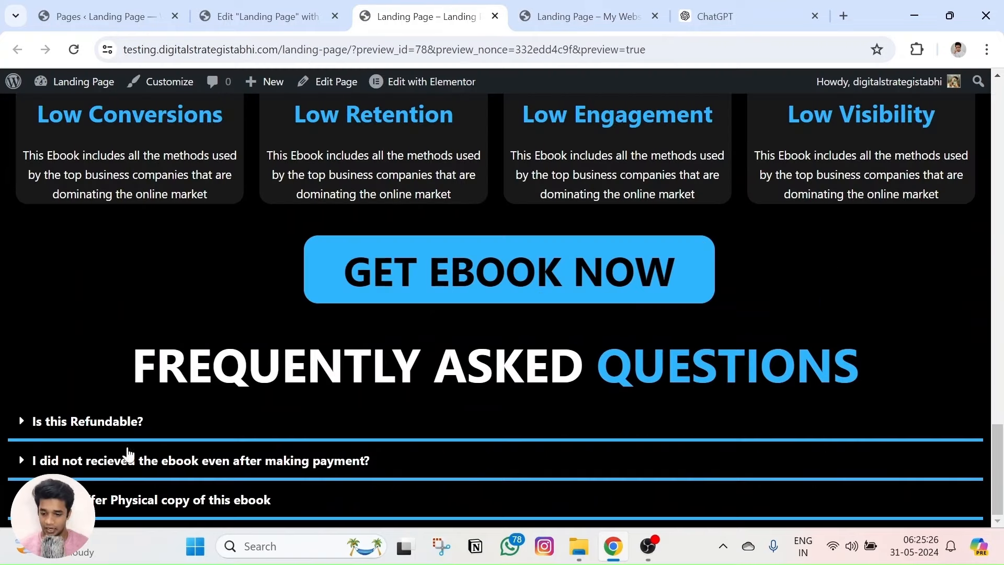
double_click(22, 425)
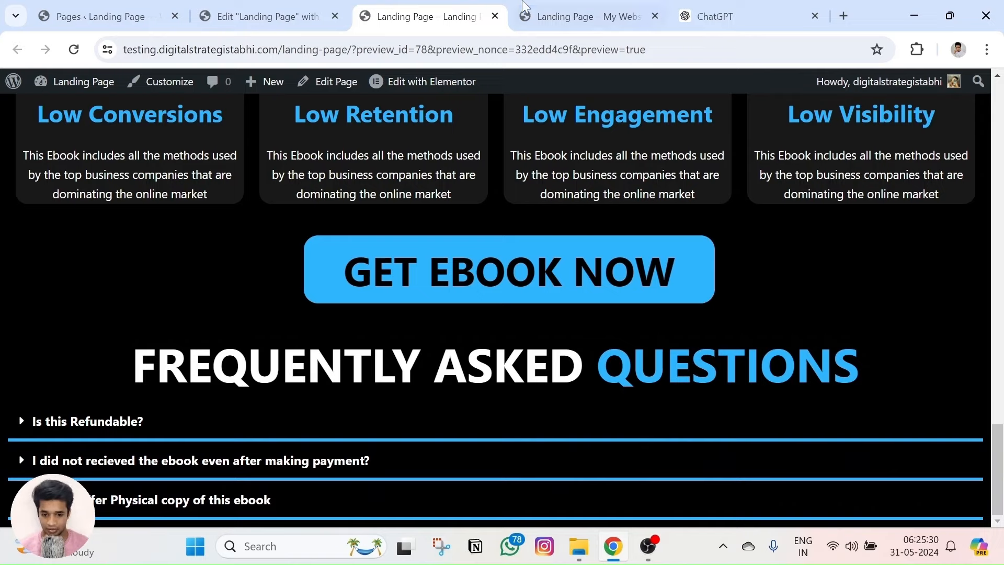
click(627, 16)
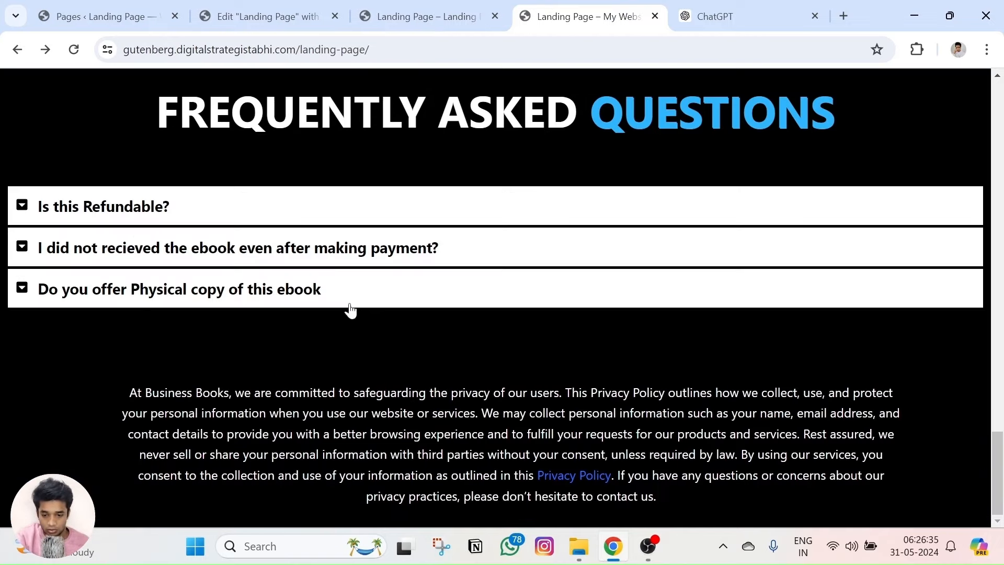
click(438, 8)
click(267, 16)
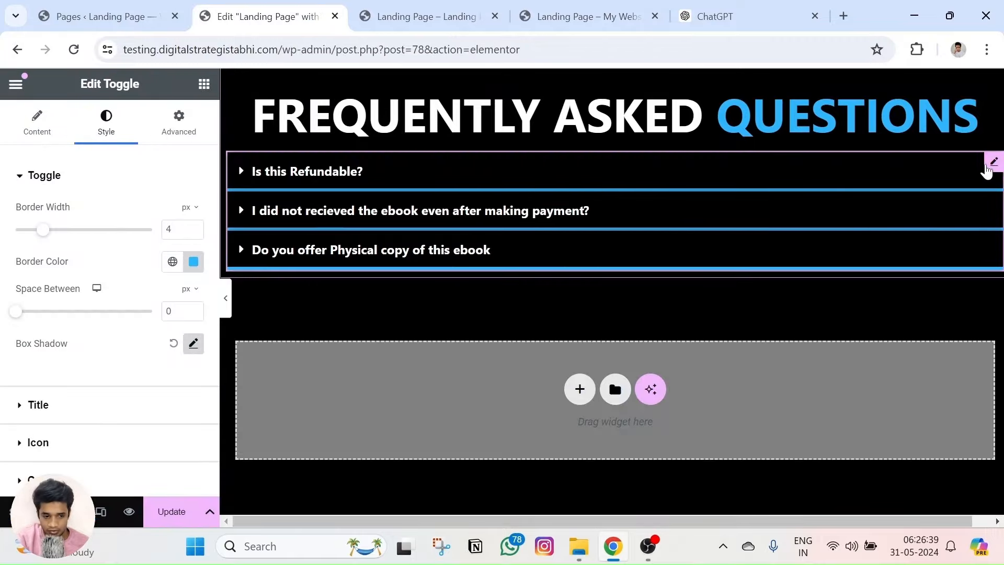
Give the Toggle widget a classic #FFFFFF background under Advanced.
click(181, 123)
scroll(53, 302, down, 8)
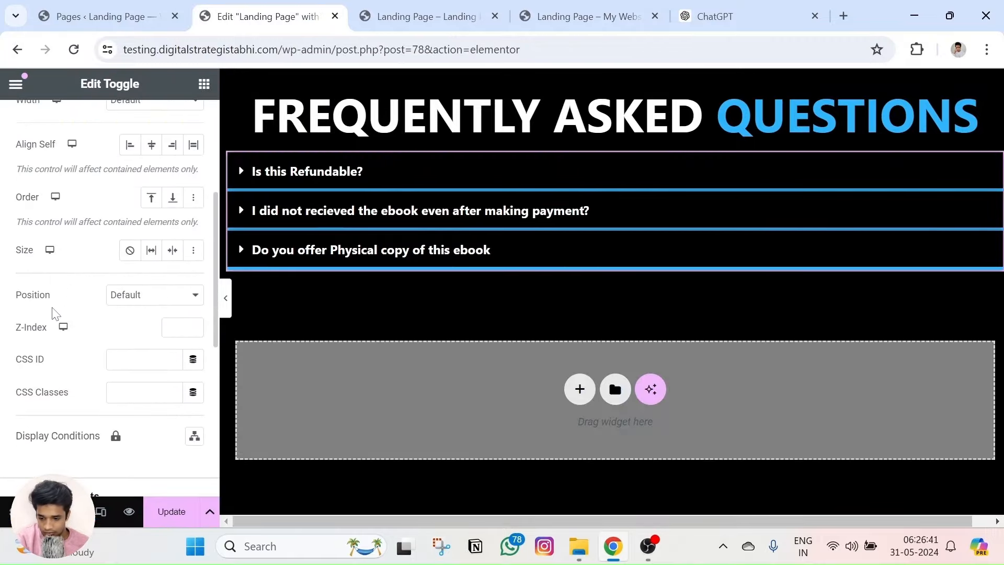
scroll(52, 322, down, 2)
click(47, 337)
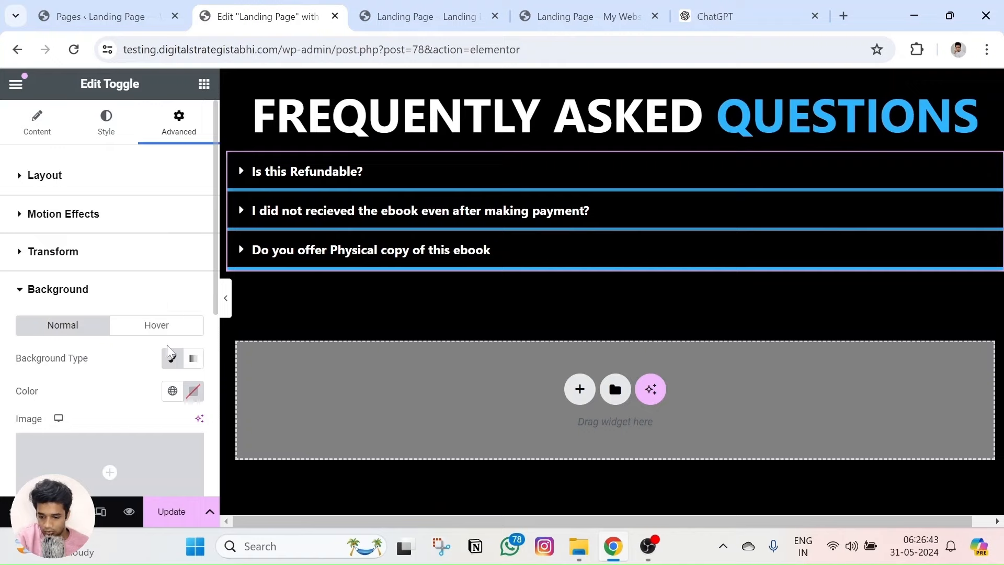
click(172, 358)
click(192, 390)
text(#FFFFFF)
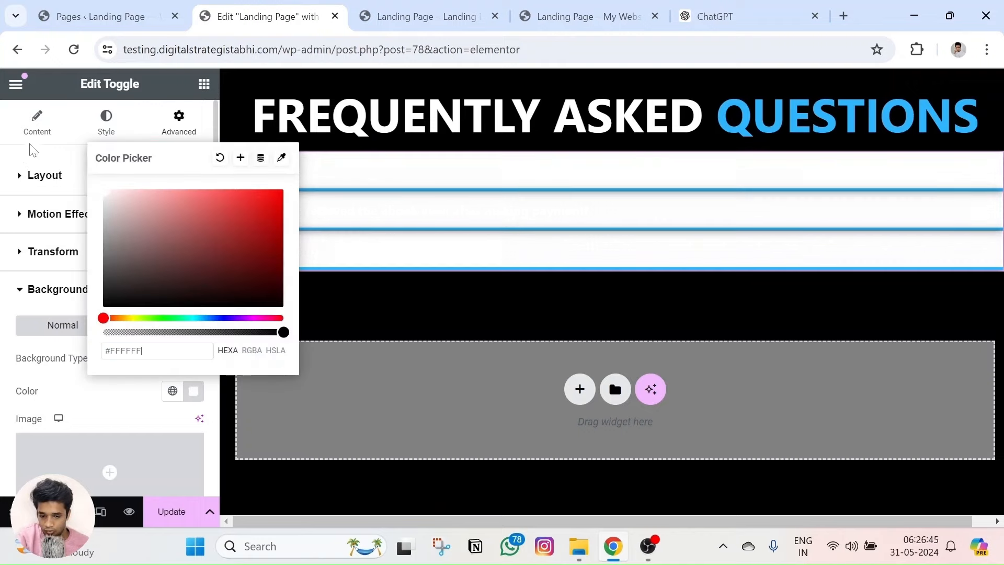
click(42, 289)
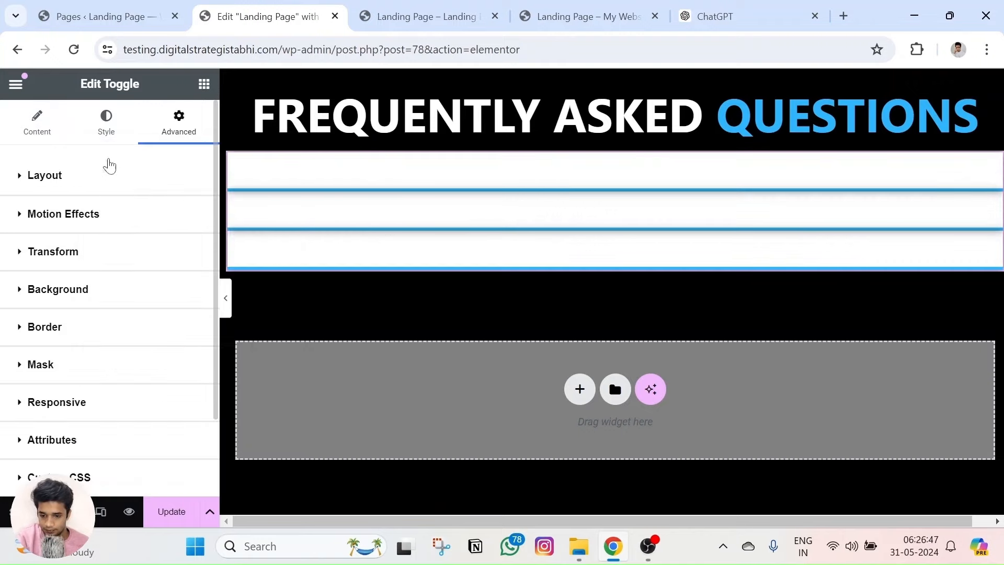
Set the toggle border colour to #000000 after checking the reference FAQ.
click(106, 123)
click(556, 172)
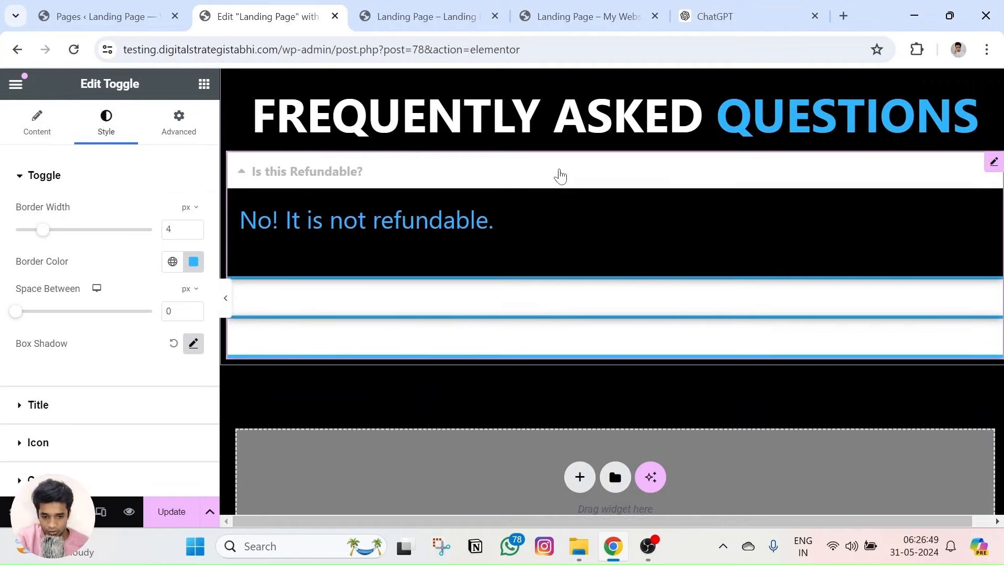
click(800, 174)
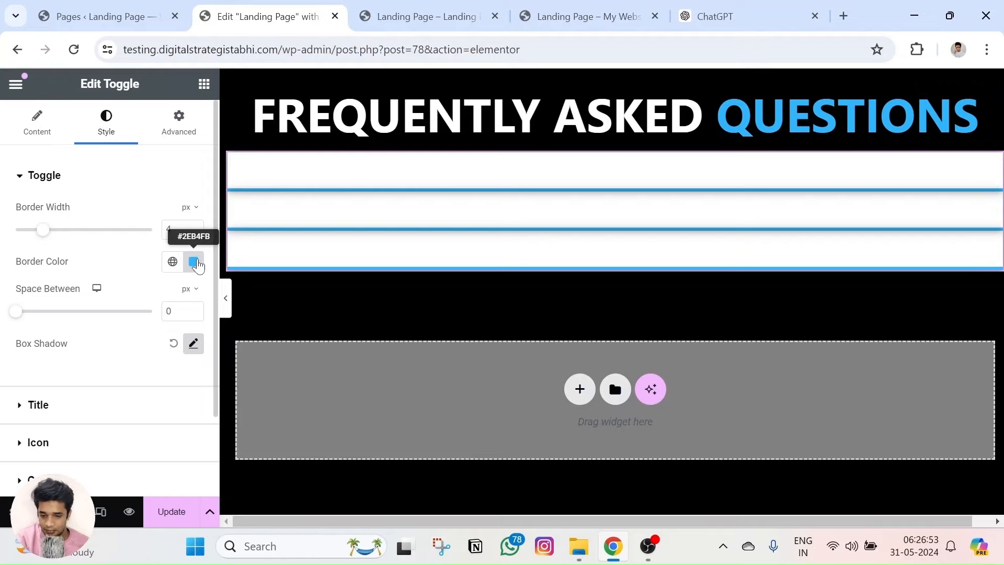
click(580, 16)
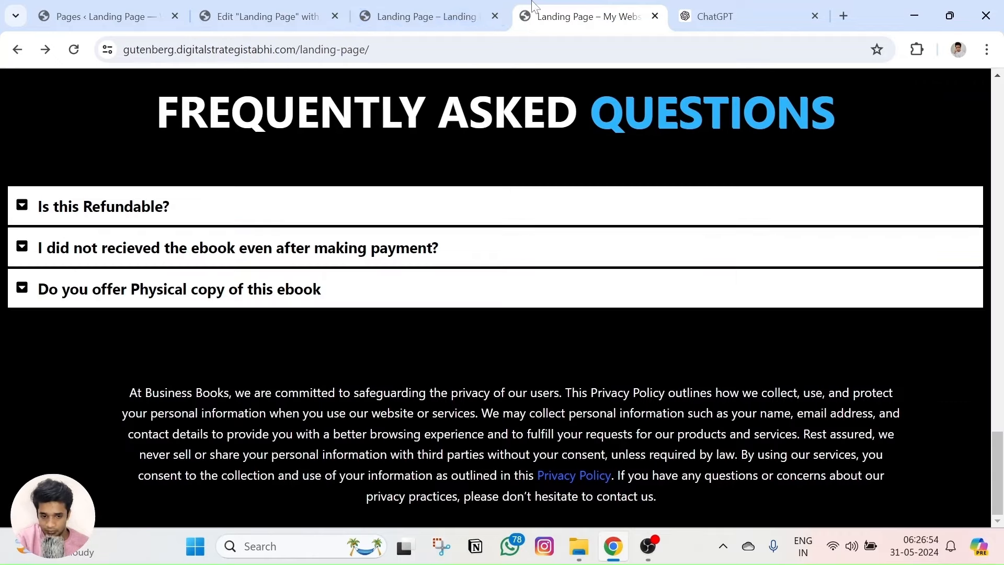
click(281, 16)
click(193, 262)
text(#000000)
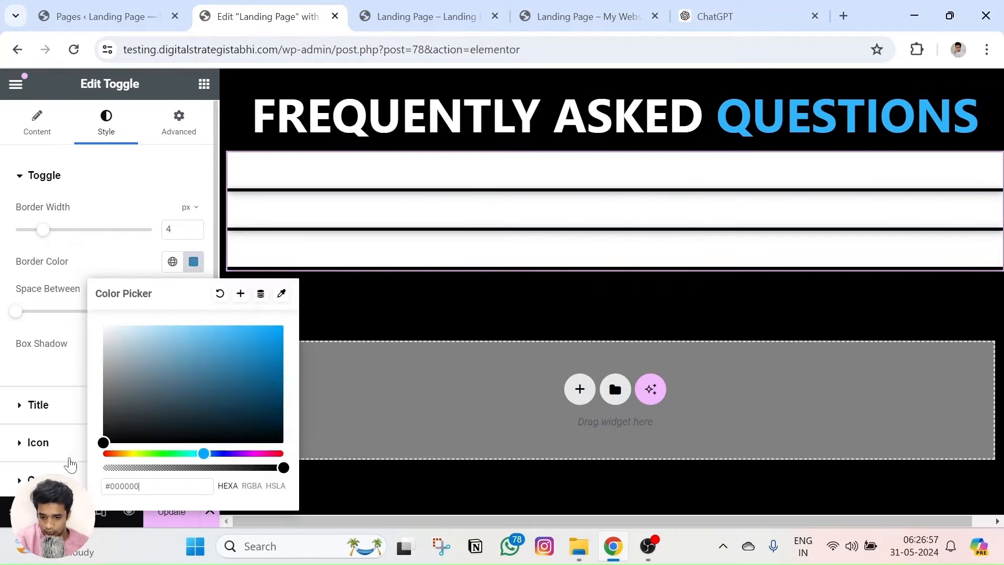
click(21, 356)
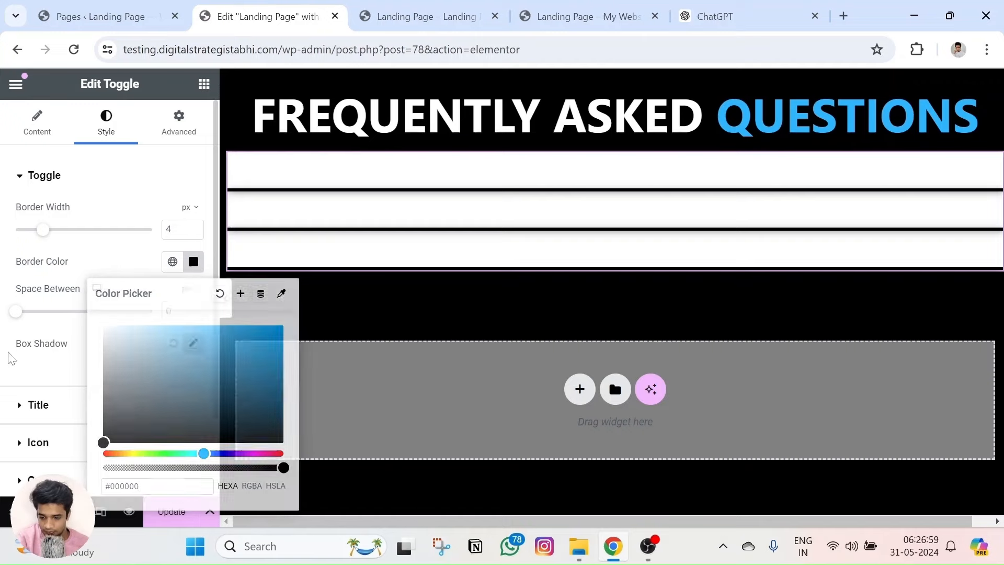
click(194, 262)
key(ctrl+c)
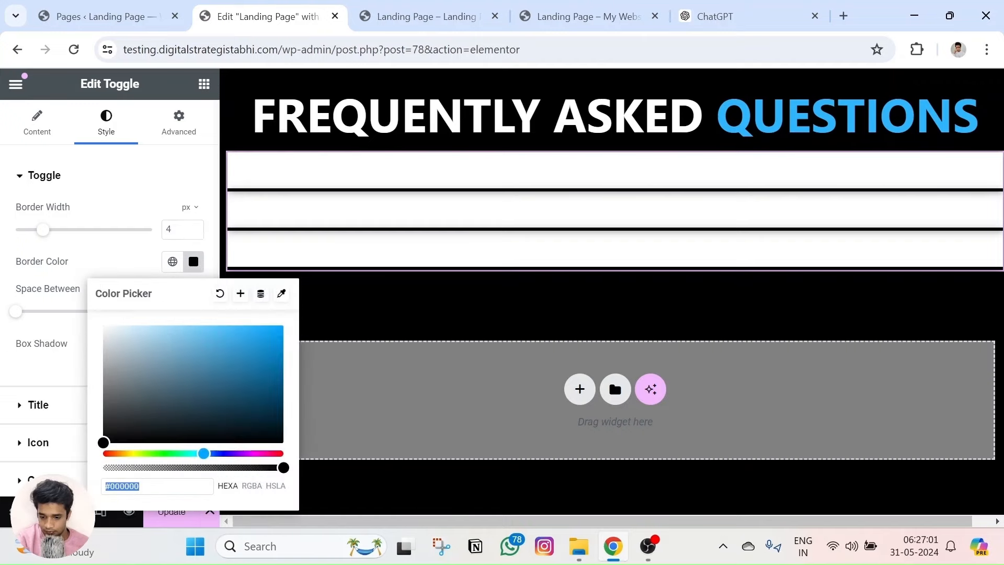
drag(227, 465, 285, 466)
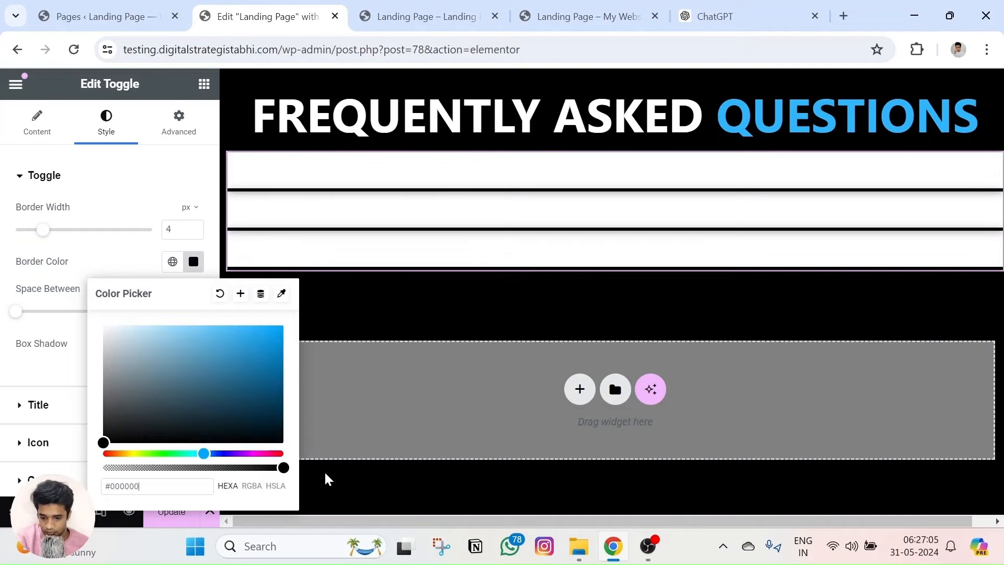
click(324, 470)
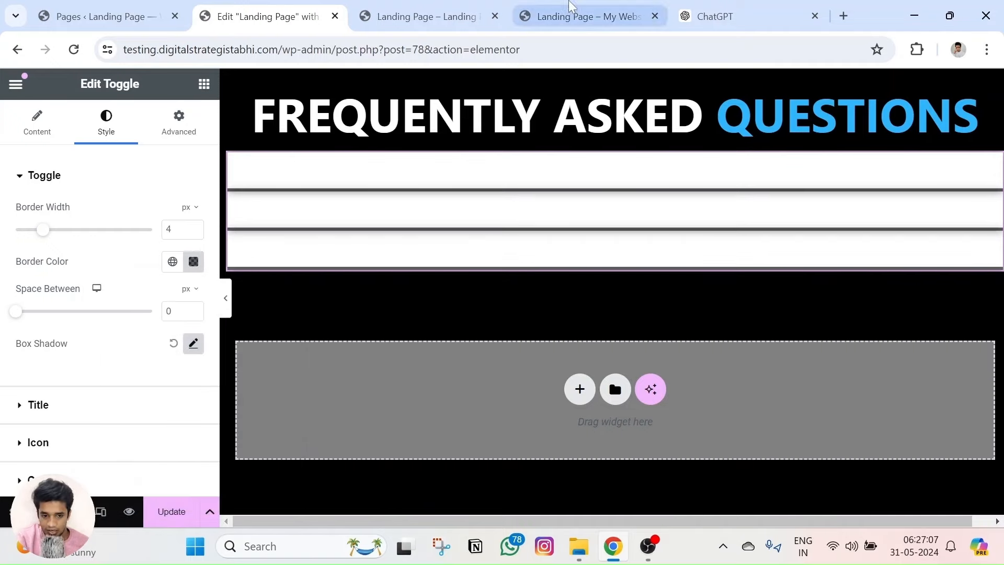
Make the black toggle borders fully opaque.
click(585, 16)
click(295, 6)
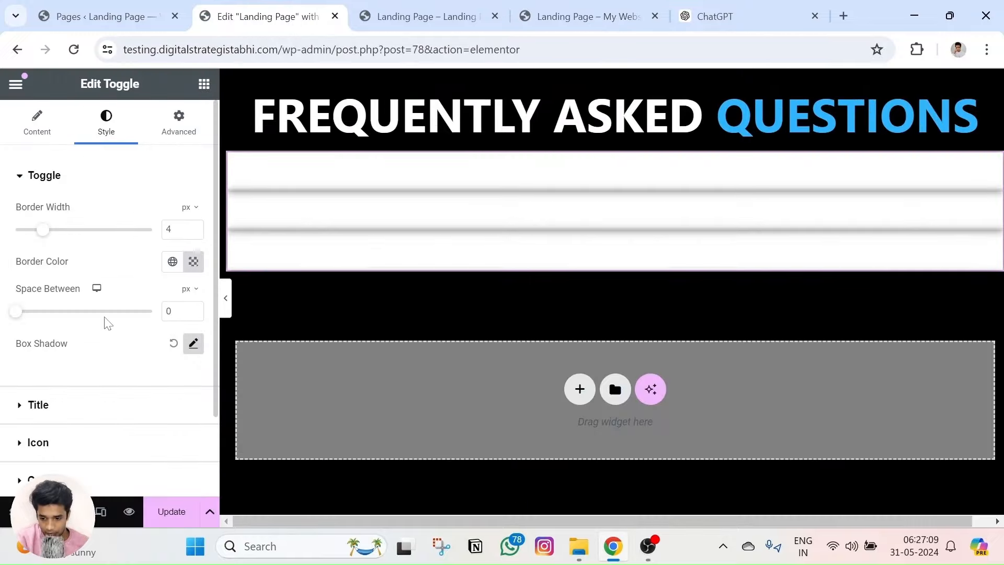
click(53, 180)
click(54, 183)
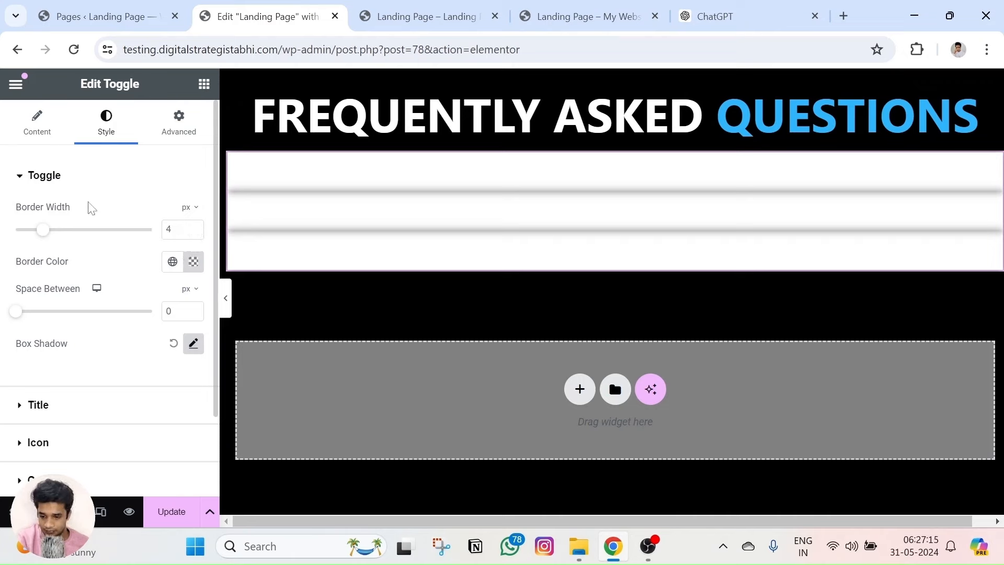
click(193, 262)
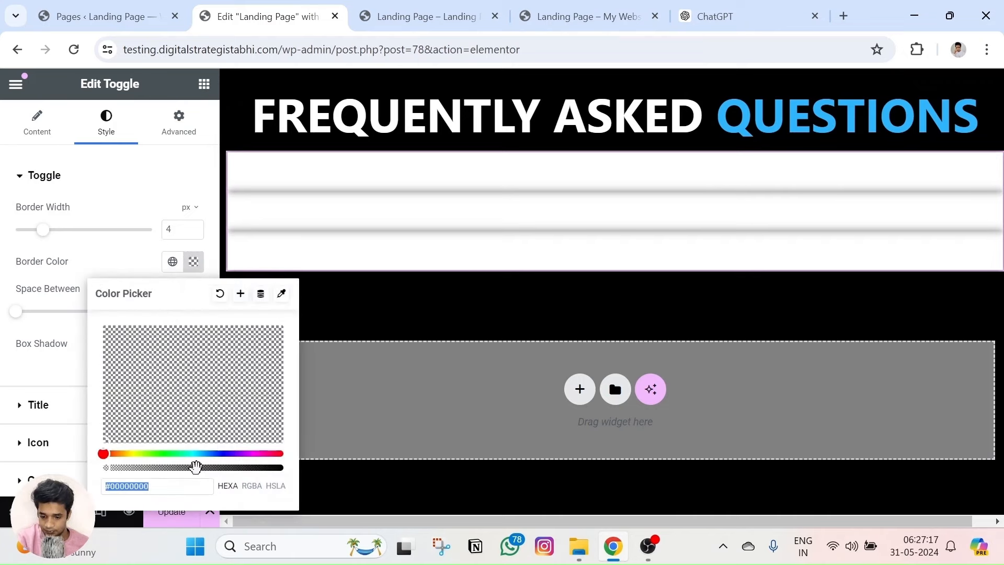
drag(196, 465, 296, 475)
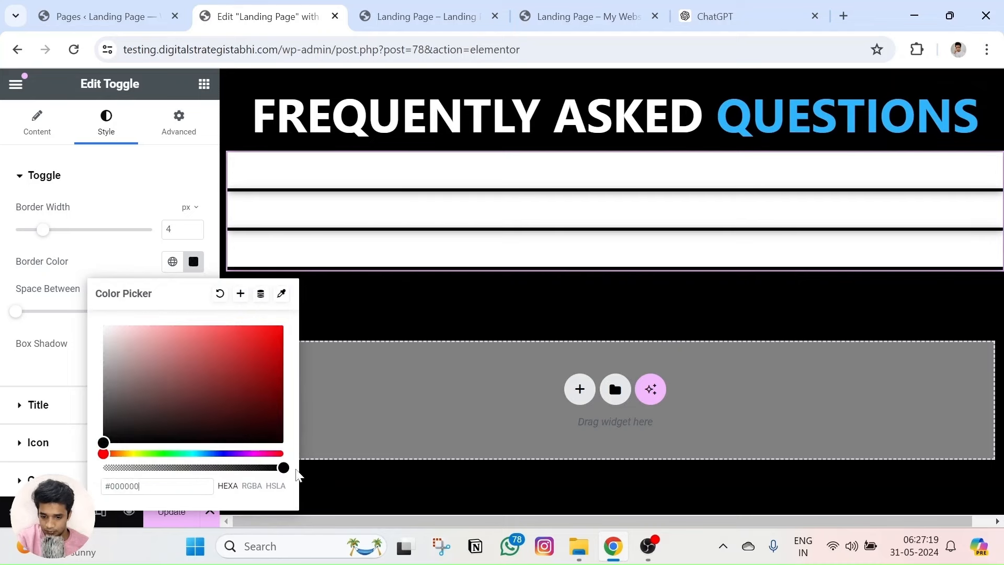
click(301, 442)
click(44, 176)
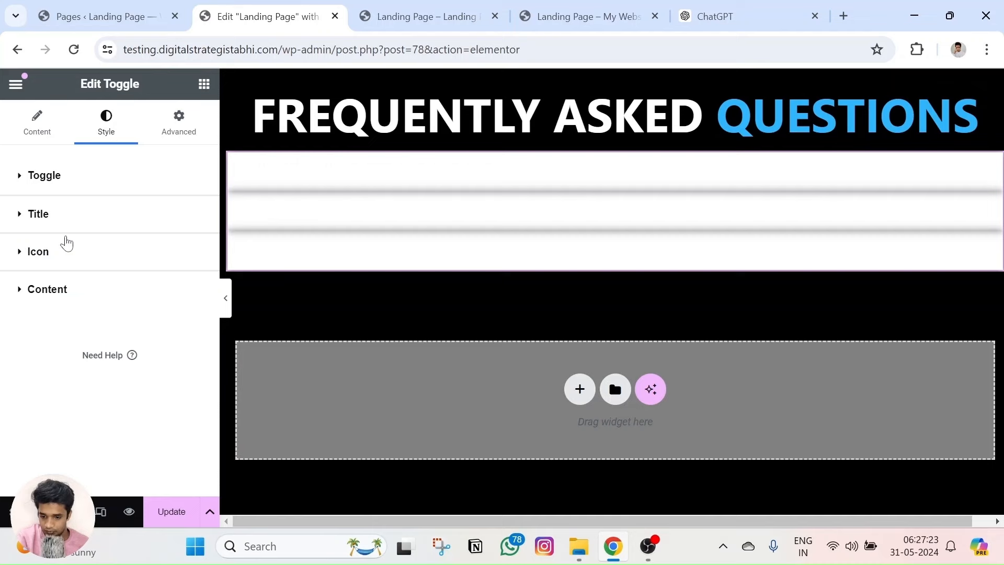
click(78, 180)
click(193, 261)
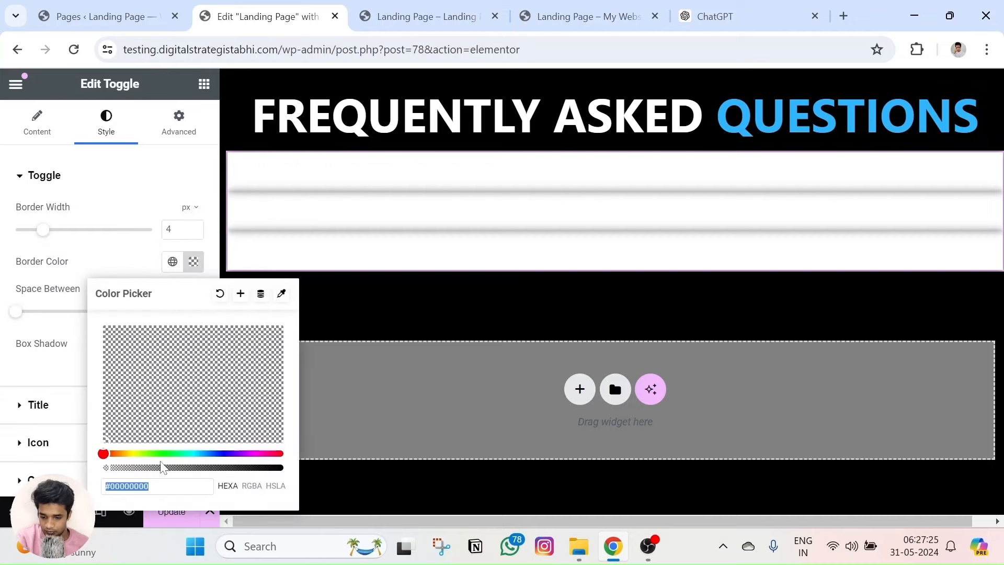
drag(143, 467, 293, 477)
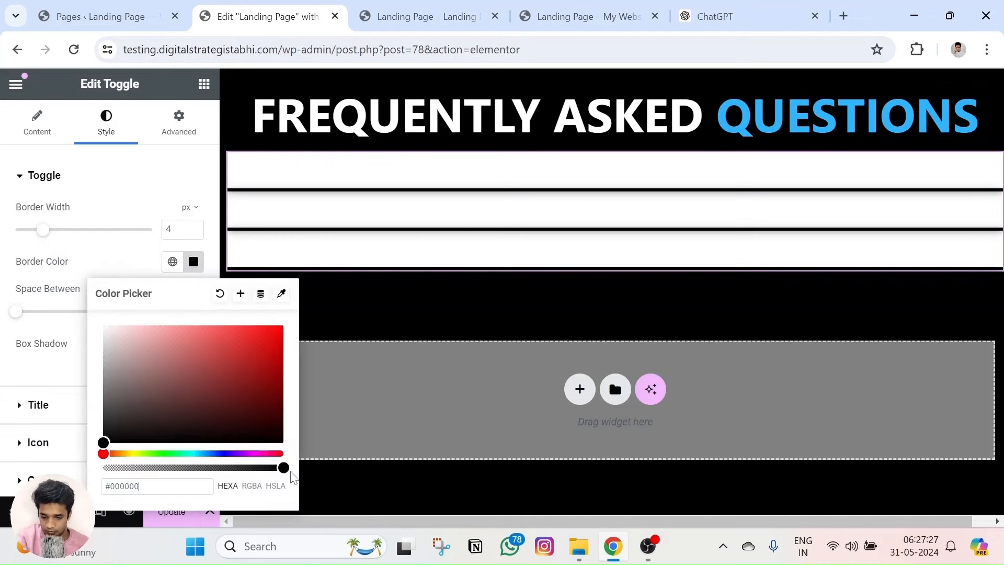
click(306, 451)
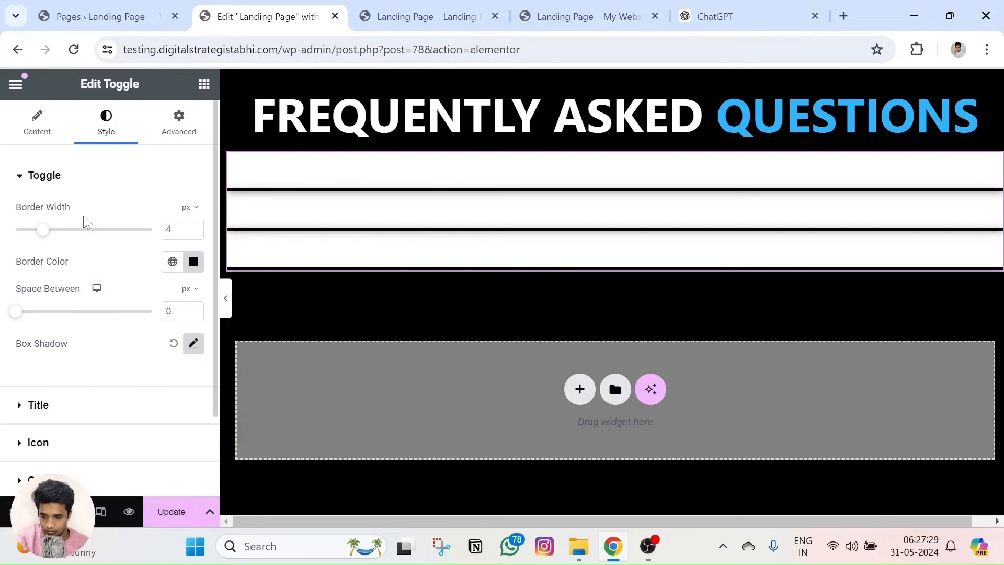
click(45, 180)
Paste black as the toggle icon colour and compare with the reference FAQ.
click(39, 252)
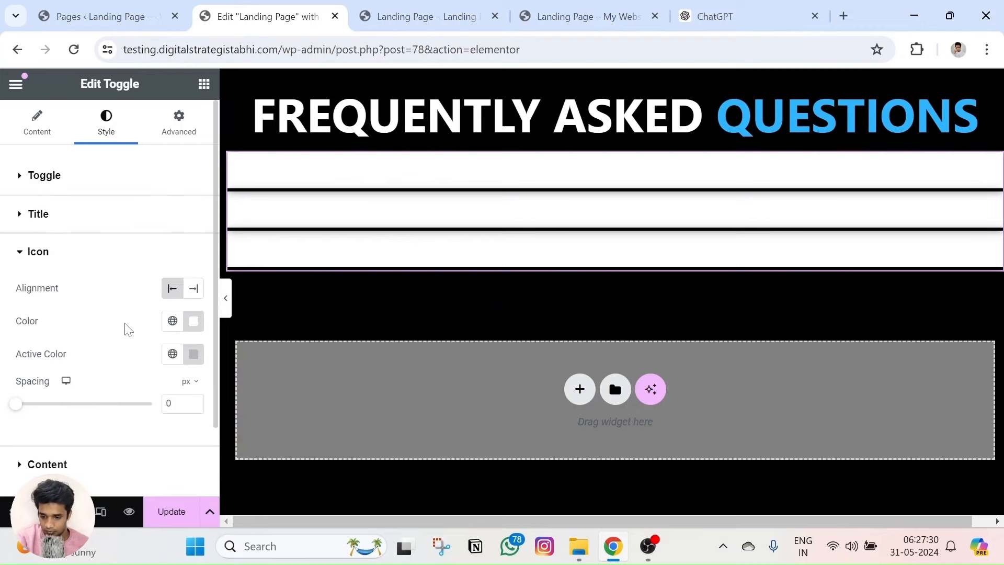
click(193, 320)
key(ctrl+v)
click(11, 308)
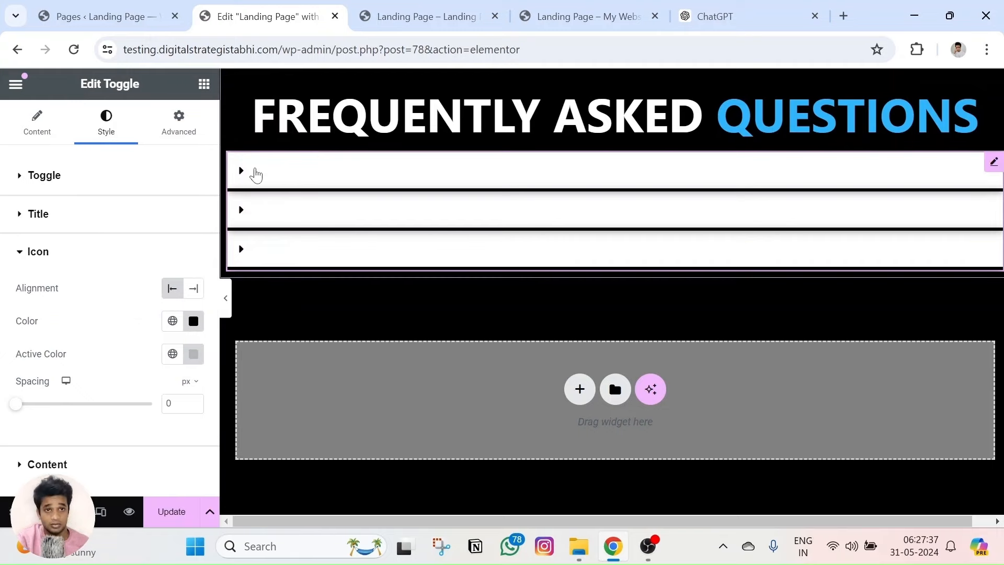
click(546, 6)
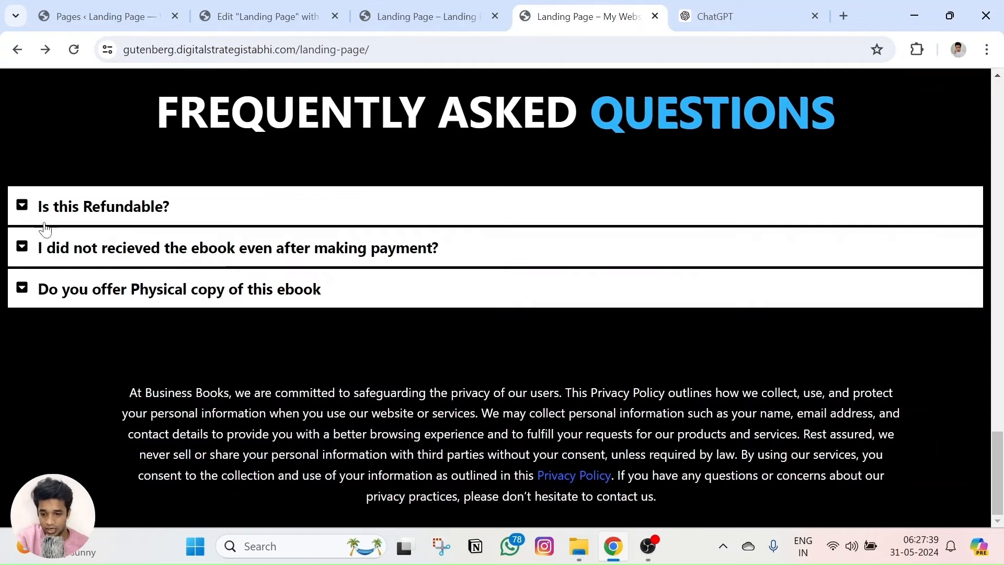
click(268, 17)
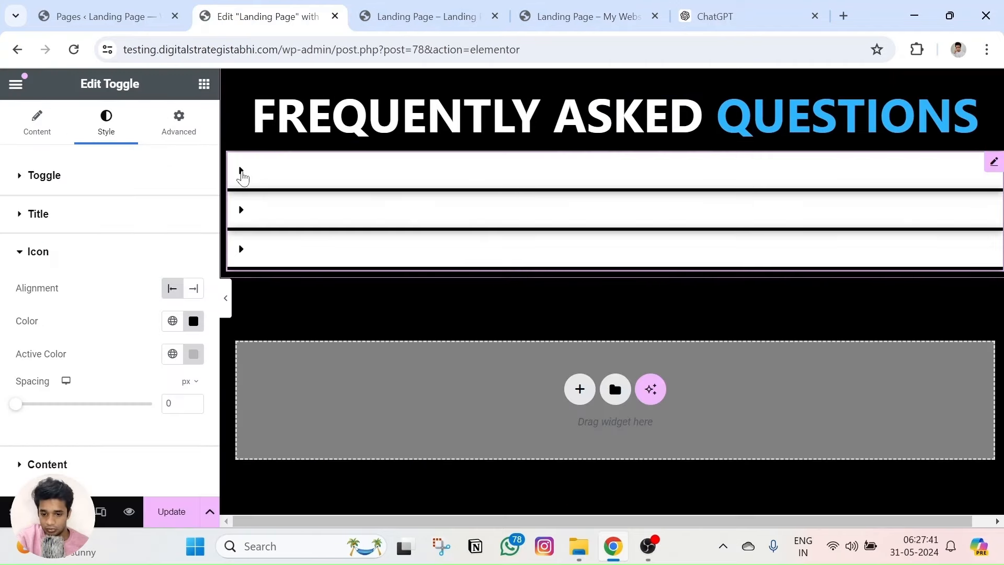
click(241, 173)
click(241, 172)
Switch the toggle icon to the solid caret-square-down icon.
click(36, 123)
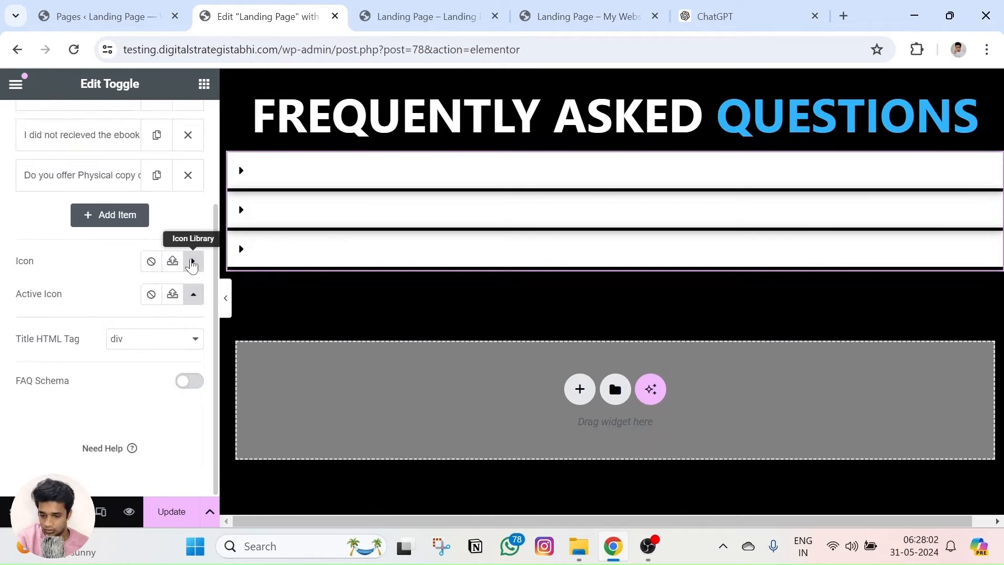
click(192, 262)
click(714, 260)
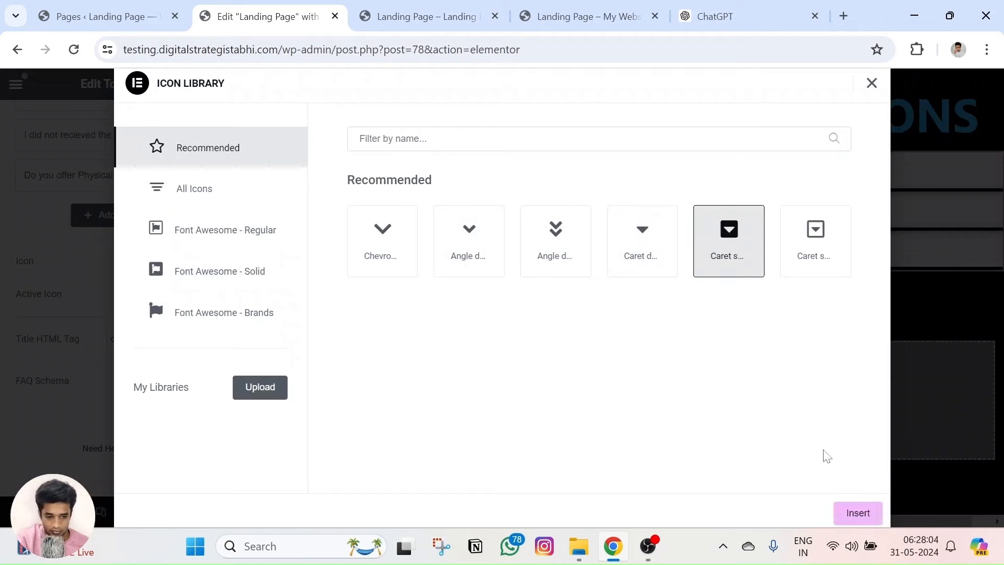
click(854, 514)
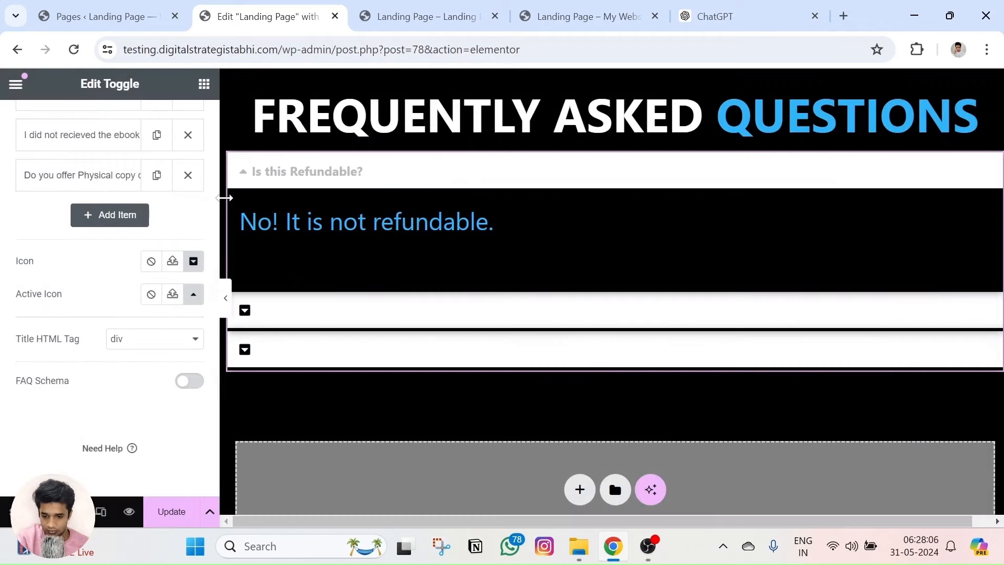
click(243, 177)
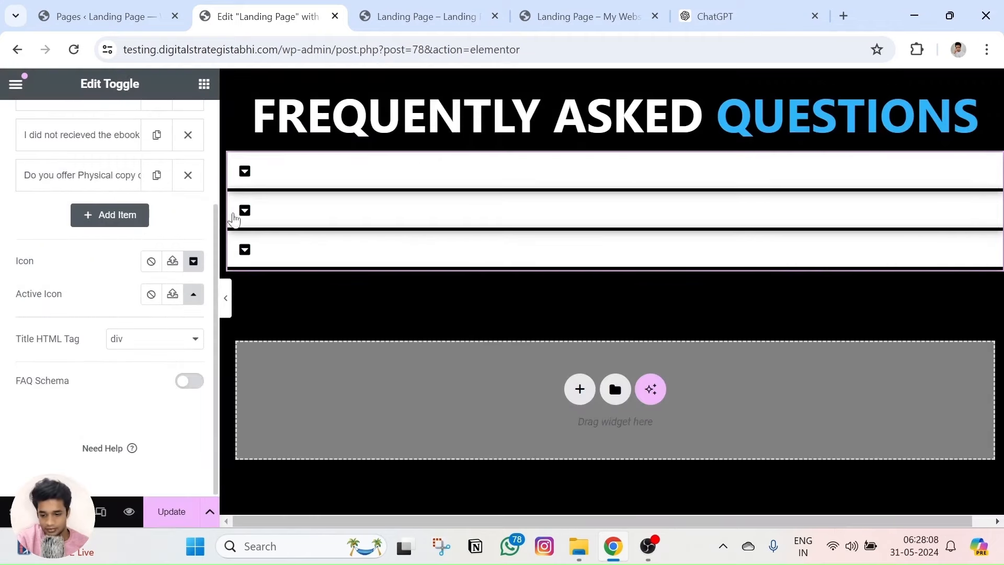
click(579, 23)
click(272, 17)
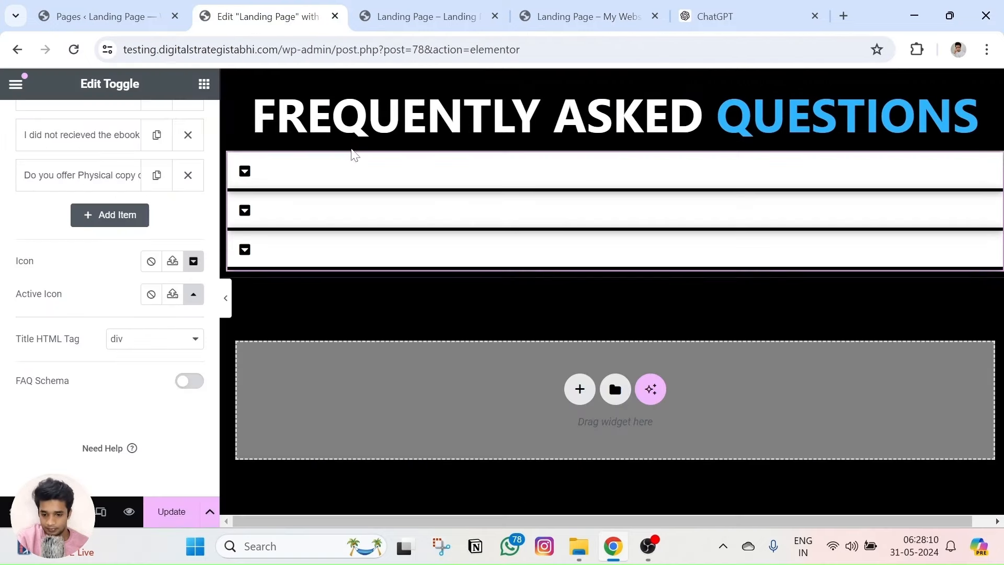
scroll(109, 247, up, 3)
click(102, 137)
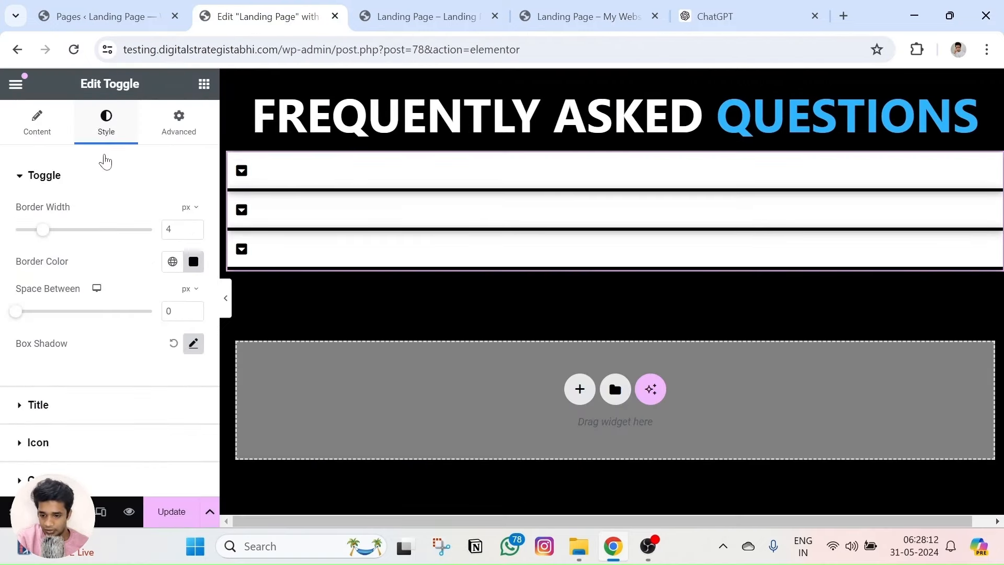
Set the FAQ question title colour to #000000 under Style > Title.
scroll(103, 271, down, 2)
click(58, 306)
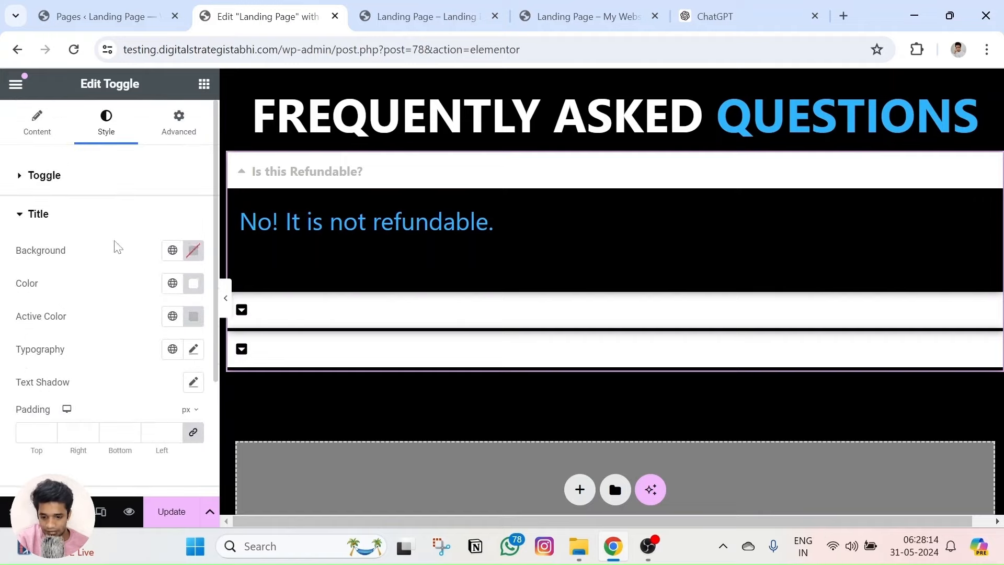
click(426, 17)
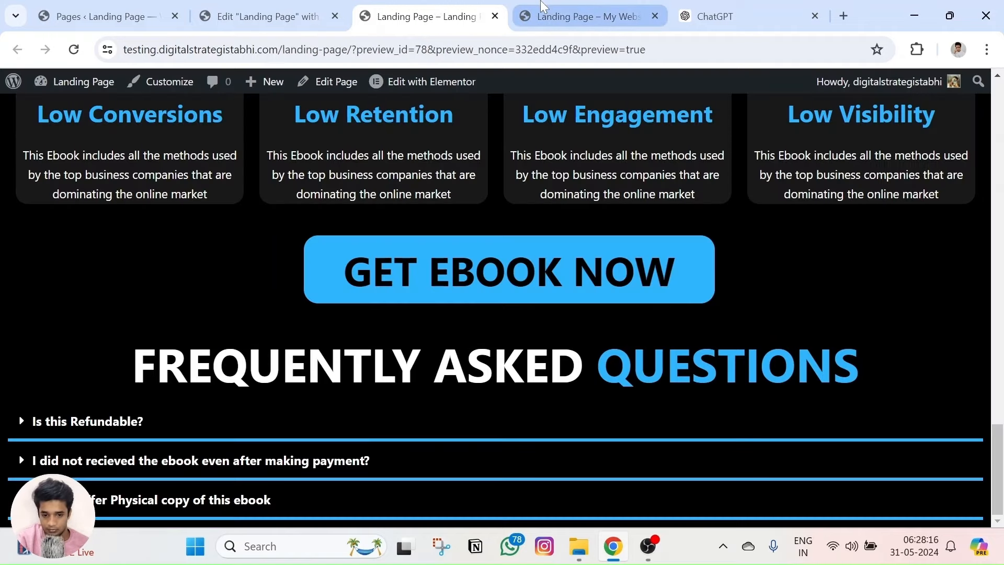
click(588, 17)
click(267, 16)
click(193, 282)
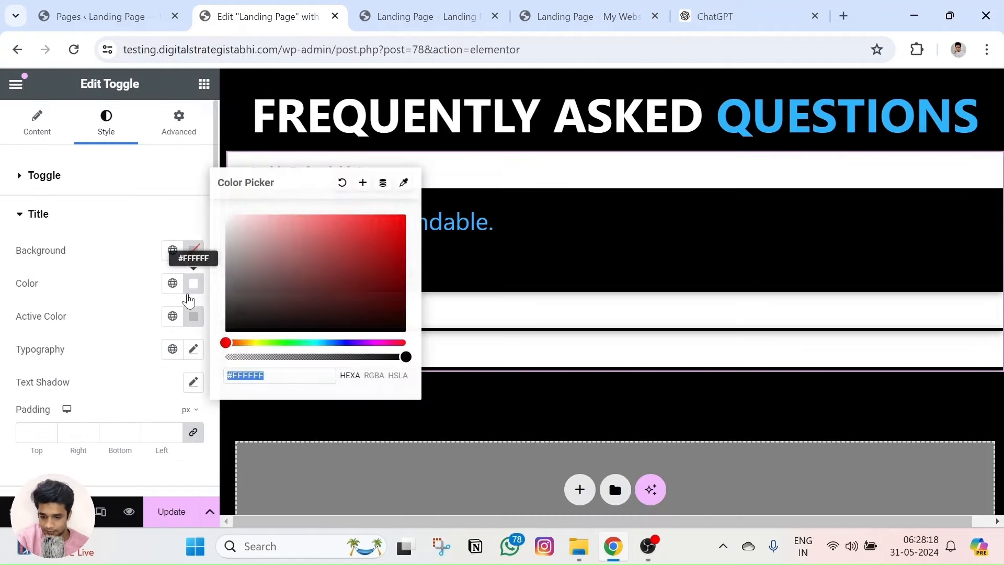
text(#000000)
click(79, 385)
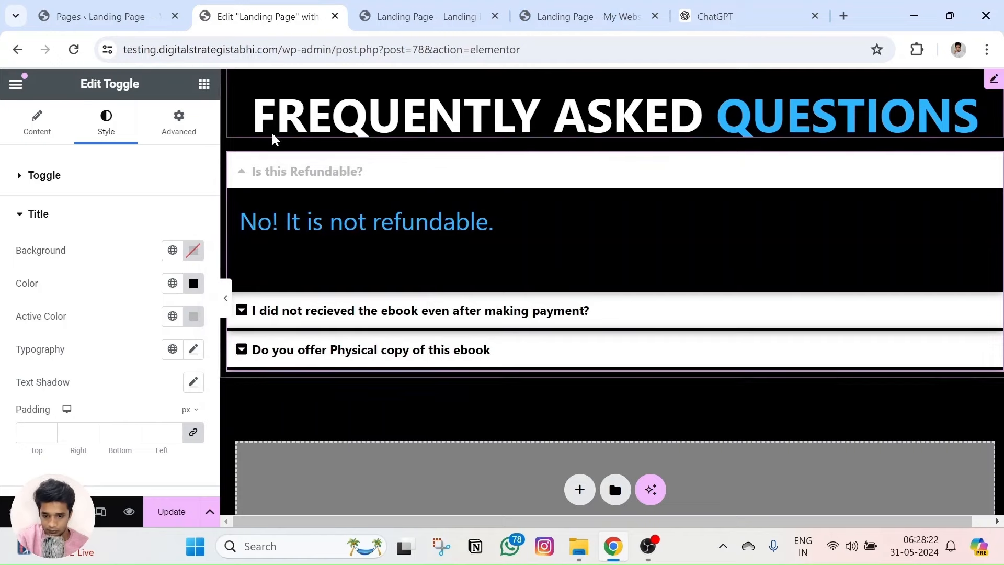
click(240, 172)
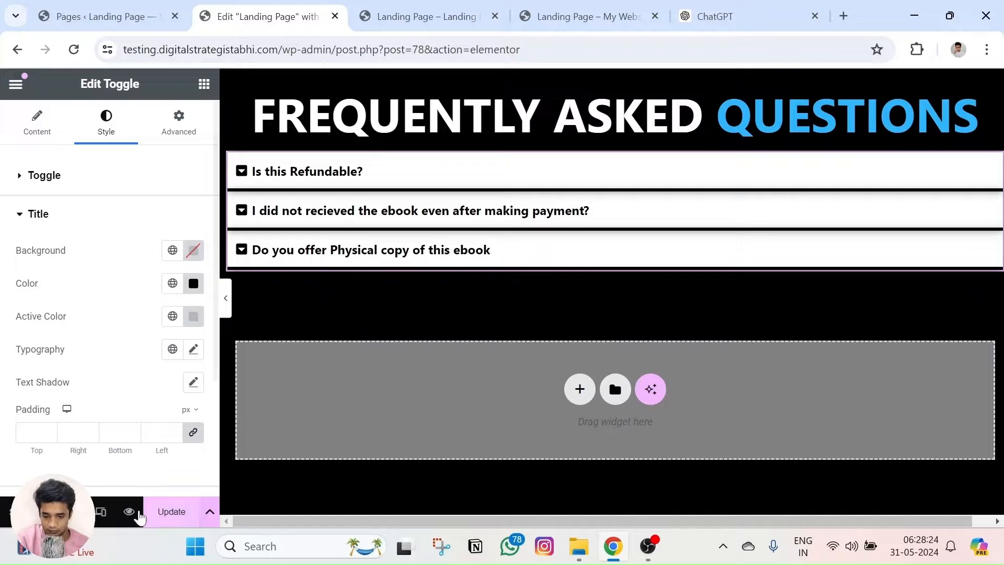
scroll(464, 322, down, 15)
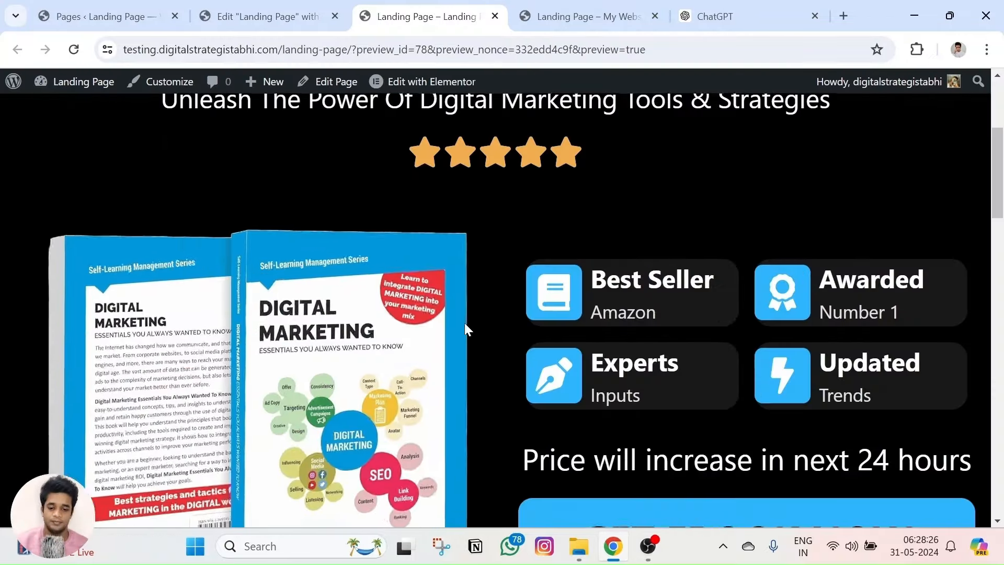
Check the Is this Refundable? toggle on the page preview.
scroll(373, 403, down, 2)
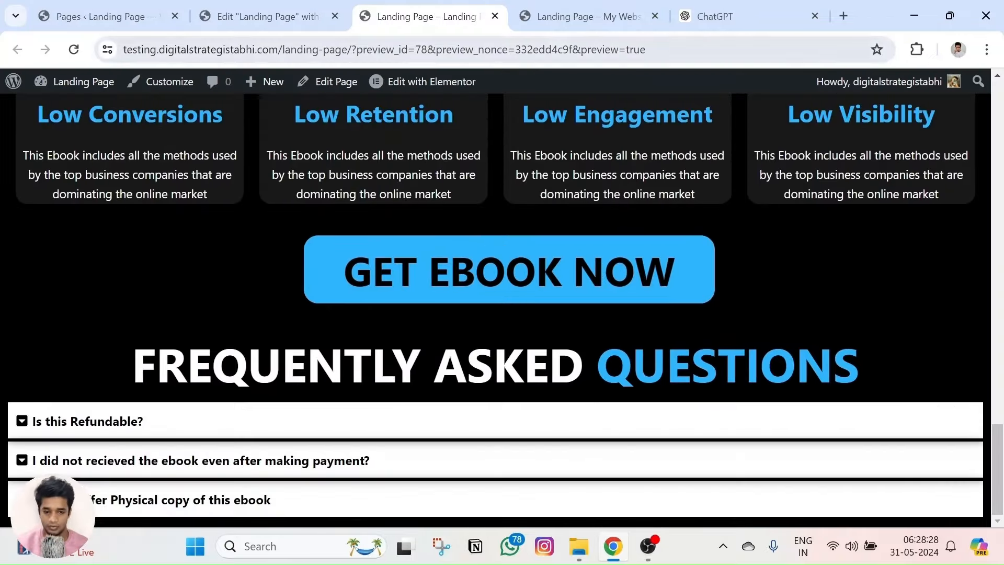
key(ctrl+Tab)
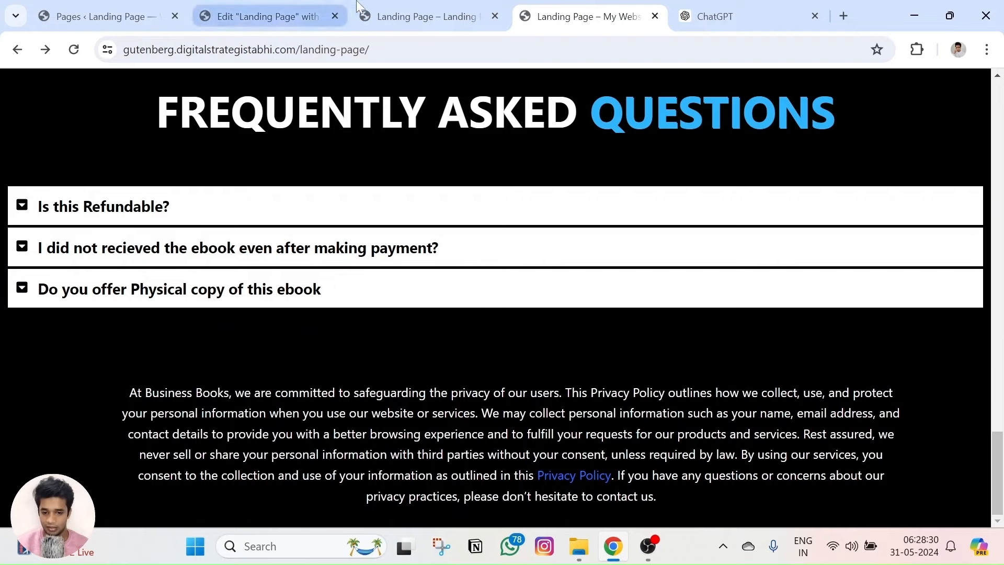
key(ctrl+shift+Tab)
key(ctrl+shift+Tab)
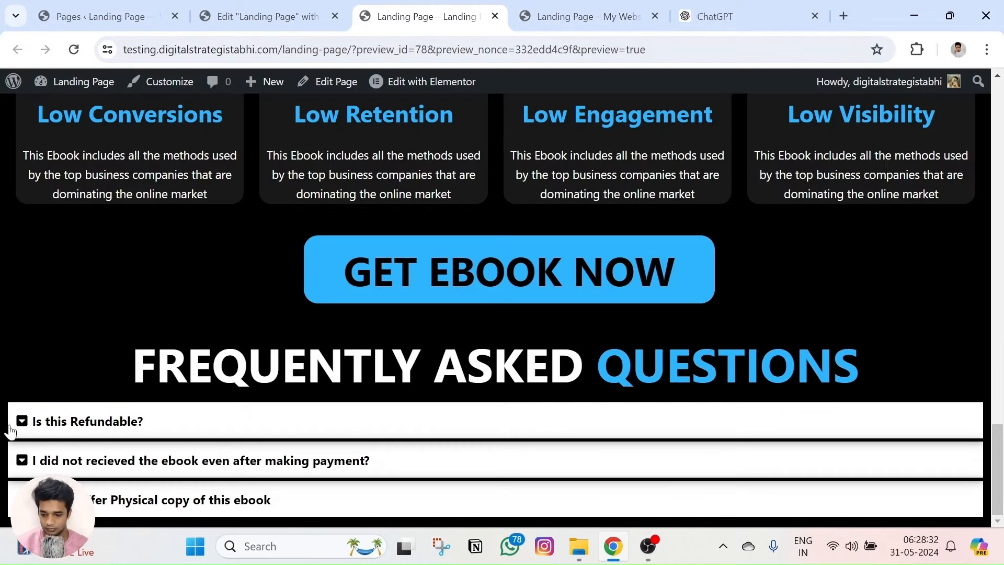
click(26, 425)
scroll(30, 349, down, 2)
click(22, 331)
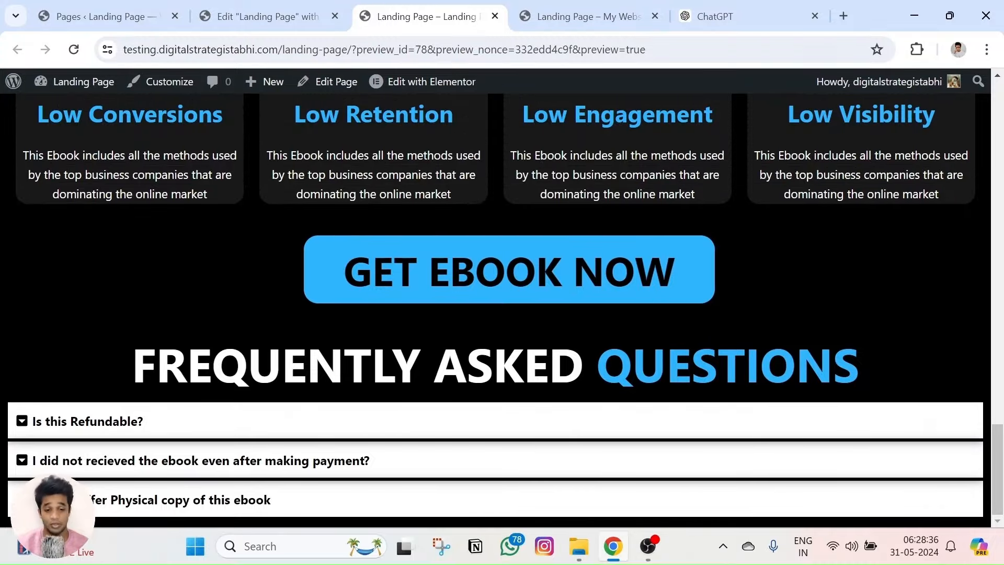
Copy the live site's privacy policy paragraph and bring up the Elementor widget list.
click(568, 17)
triple_click(327, 409)
click(440, 433)
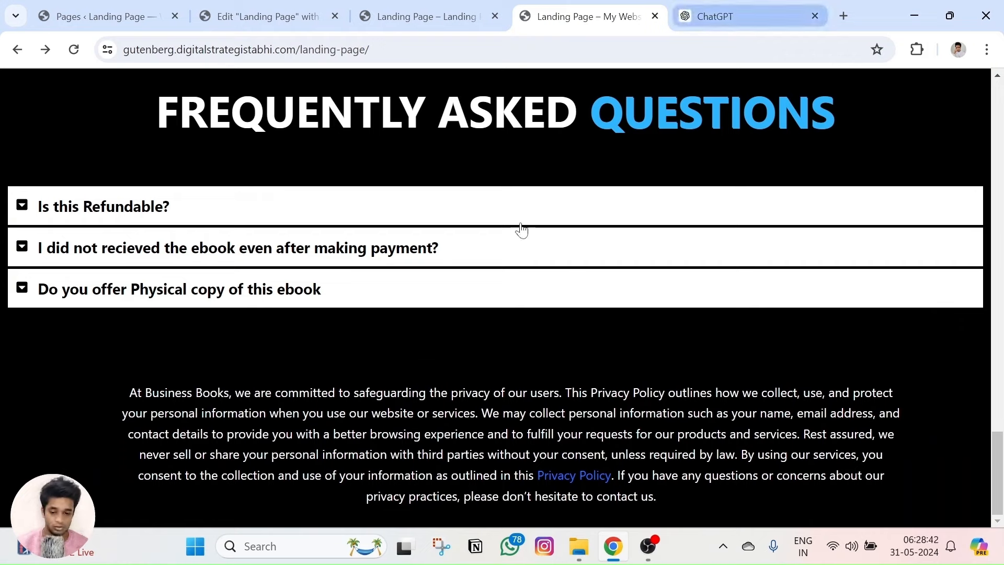
drag(174, 403, 669, 510)
key(ctrl+c)
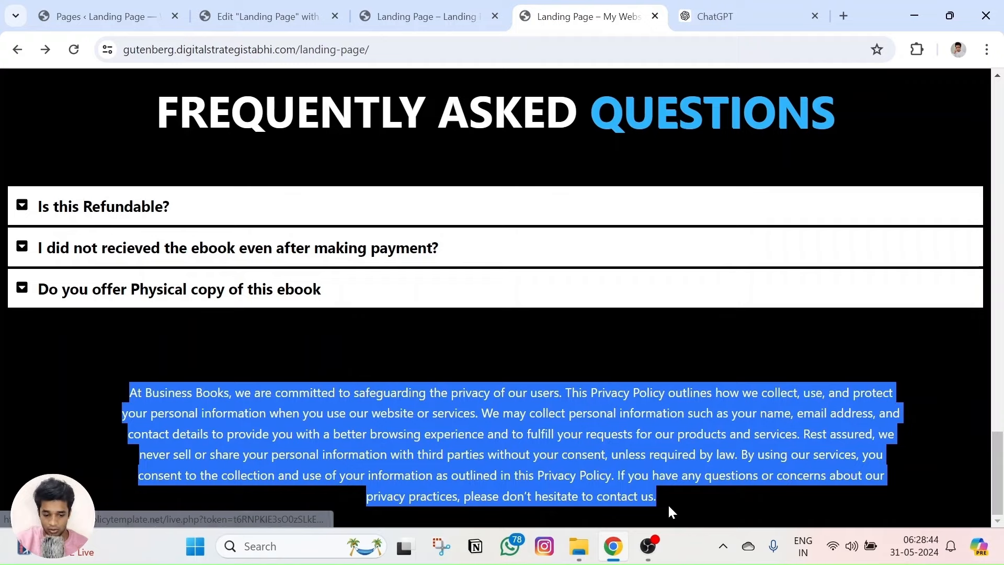
click(680, 501)
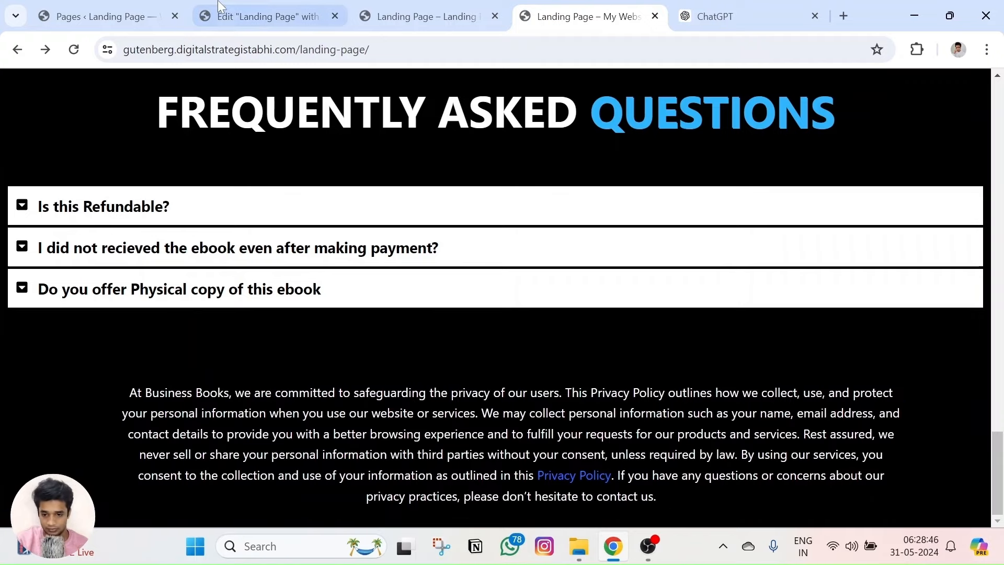
click(267, 16)
click(204, 84)
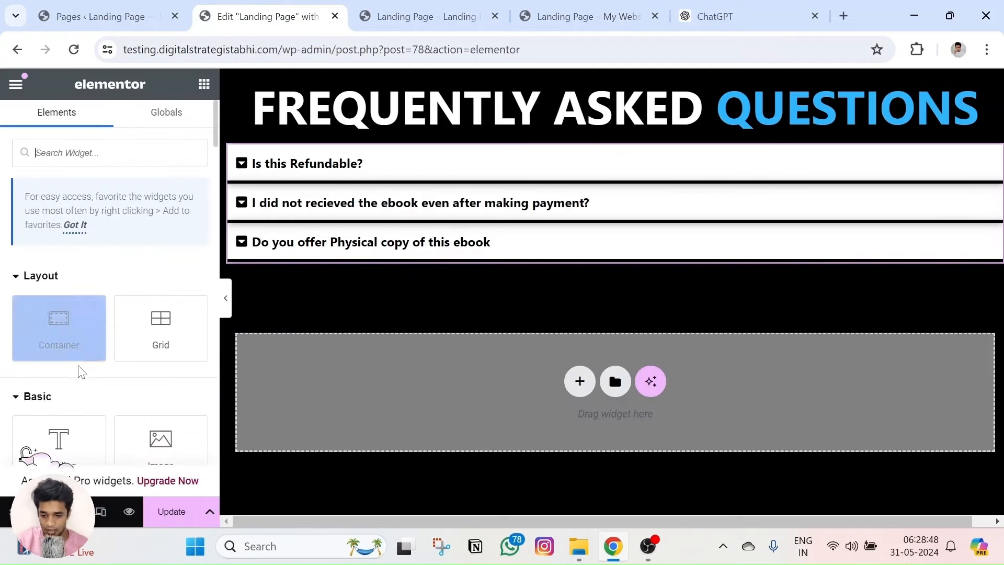
Add a Text Editor below the FAQ containing the pasted privacy paragraph.
scroll(68, 324, down, 4)
drag(66, 309, 609, 387)
key(ctrl+a)
key(ctrl+v)
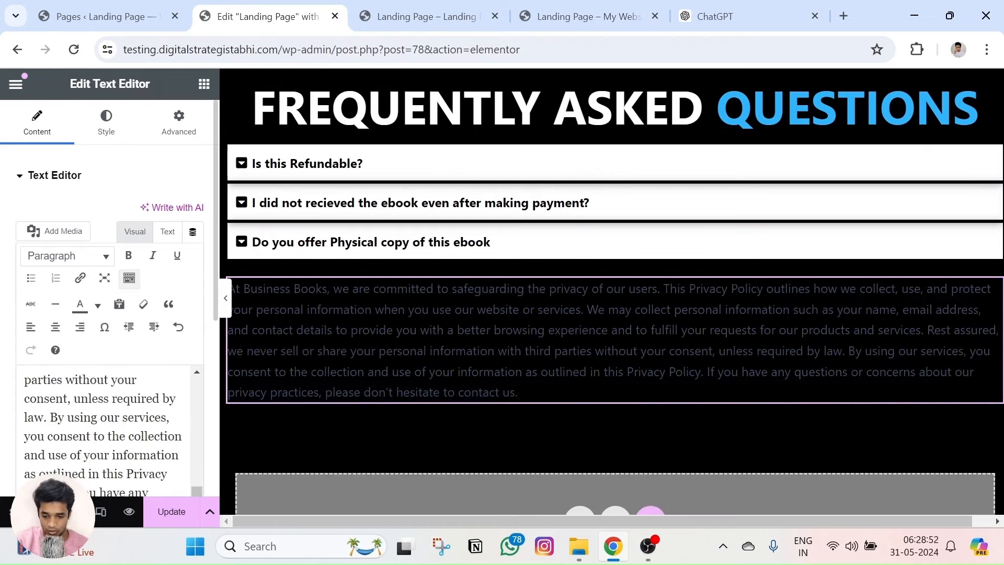
Centre the paragraph, make it white, and give it a 30 px top margin.
click(98, 135)
click(151, 213)
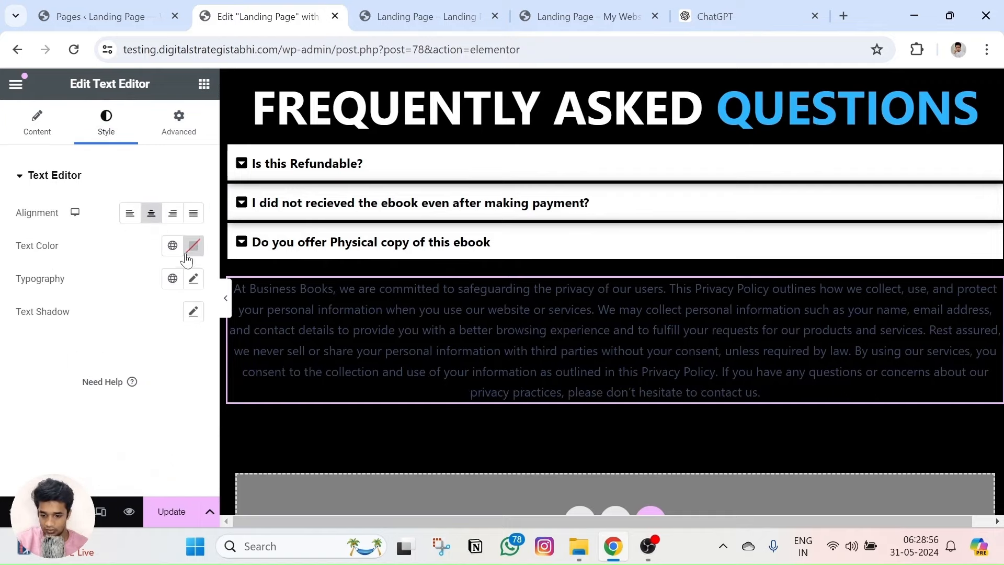
click(186, 255)
drag(190, 347, 24, 255)
click(19, 372)
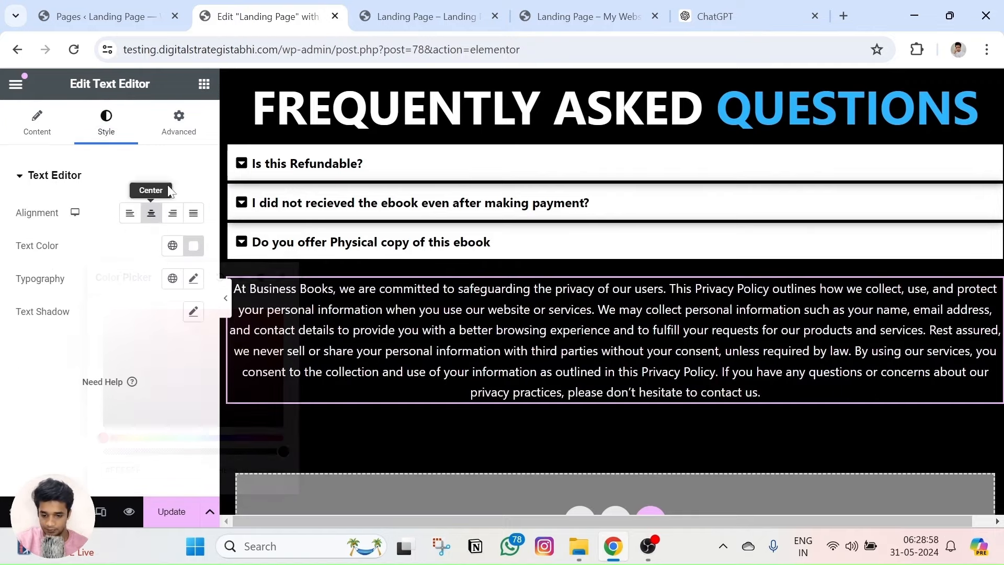
click(178, 123)
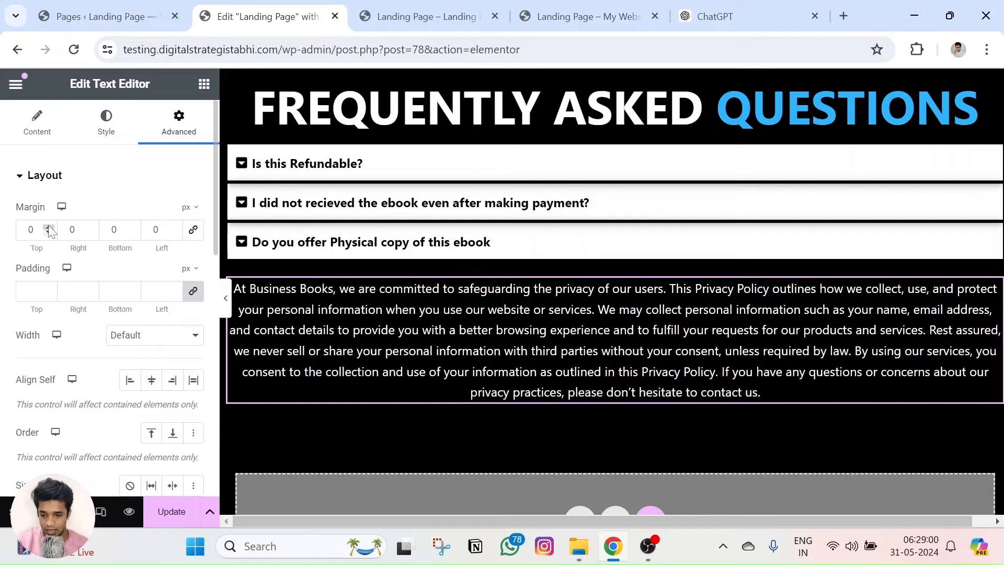
drag(50, 230, 50, 230)
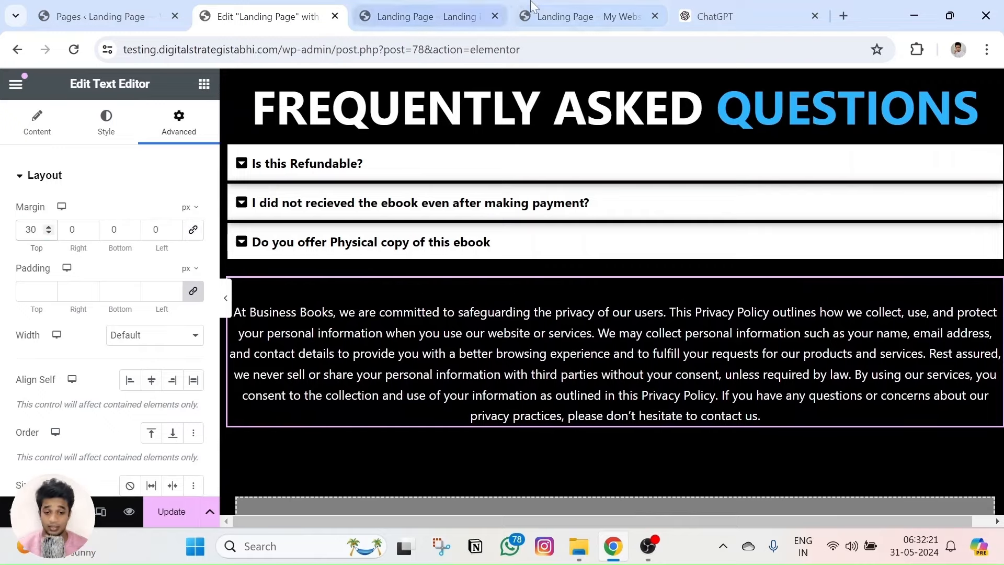
click(583, 16)
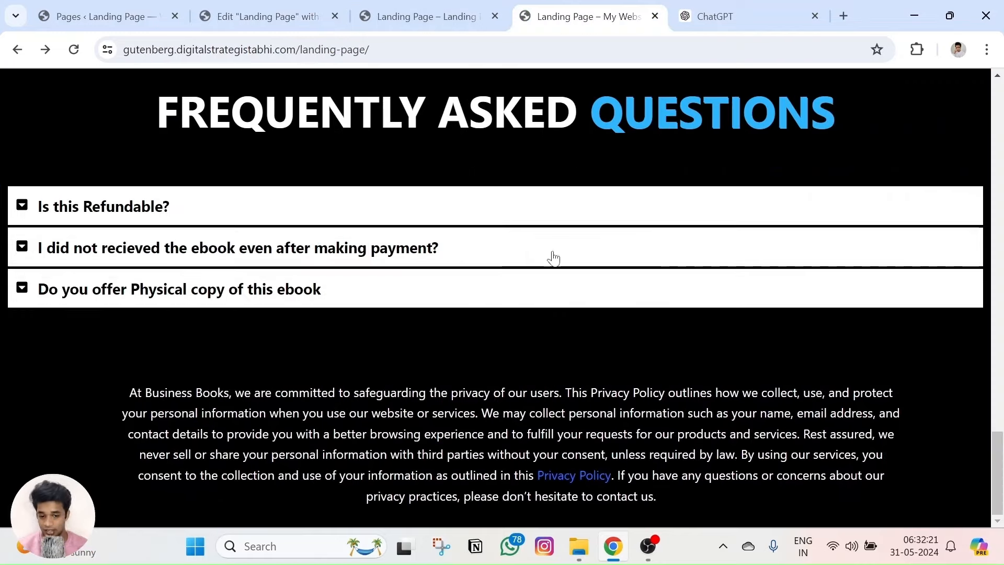
Load the privacy policy generator site from the landing page's Privacy Policy link.
click(577, 475)
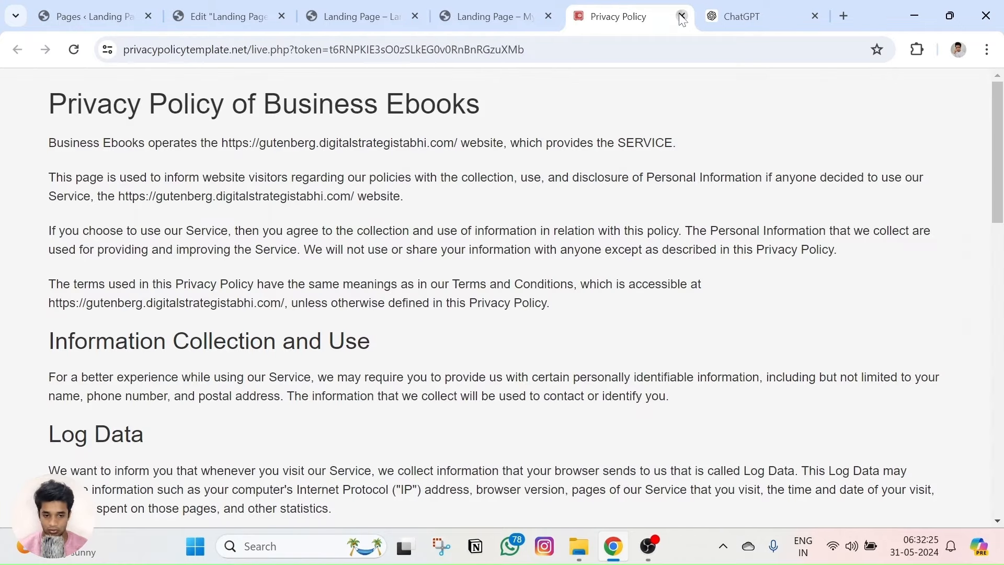
click(682, 16)
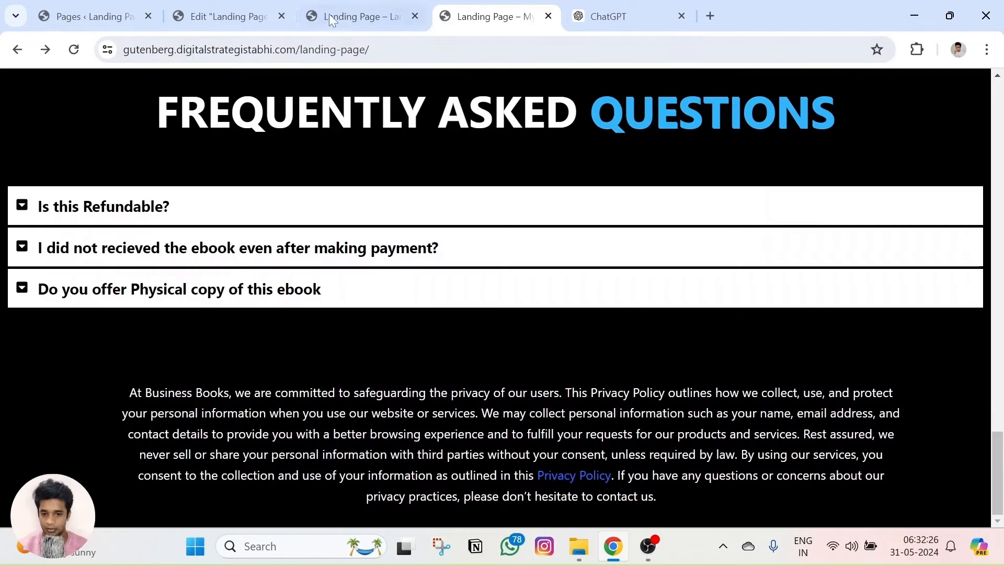
key(ctrl+shift+t)
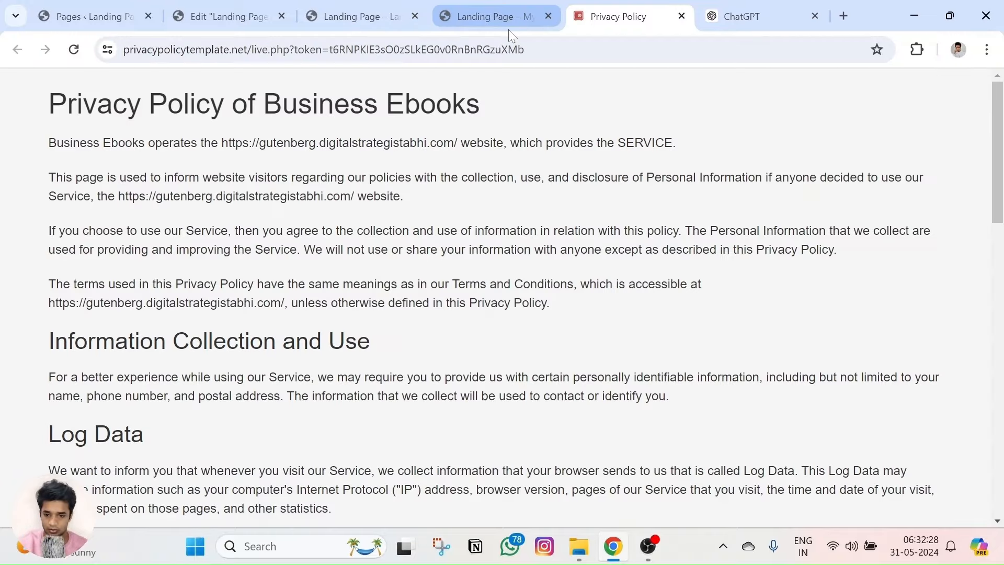
drag(247, 50, 124, 50)
key(ctrl+c)
key(ctrl+a)
key(ctrl+v)
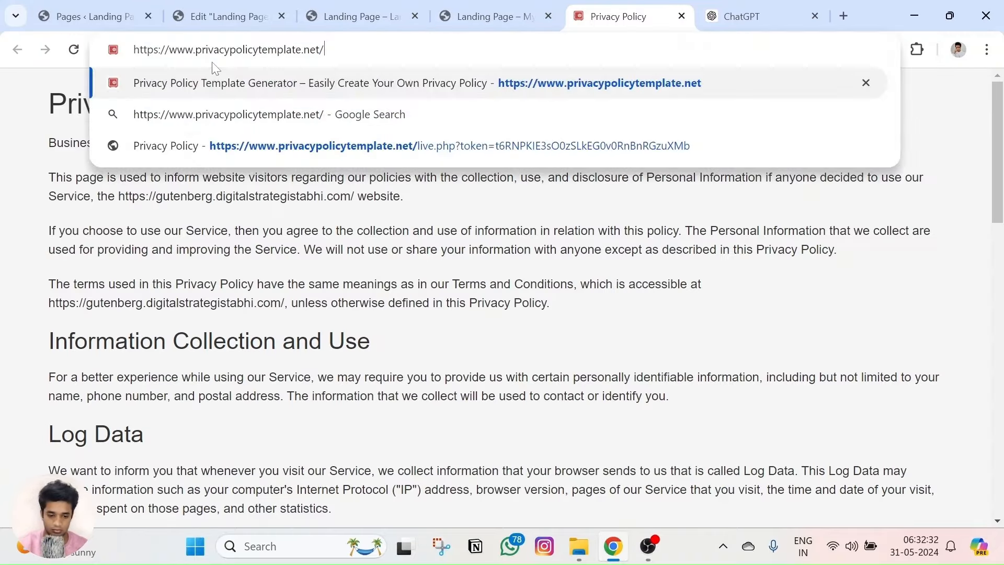
key(Return)
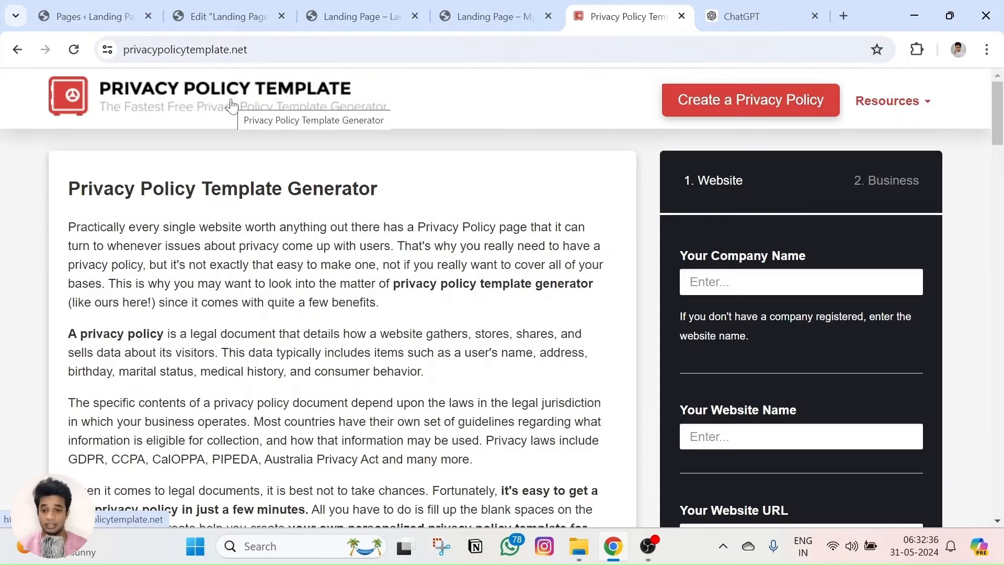
Enter MyWebsite as company name, 'Test' as website name, and a website URL.
click(746, 275)
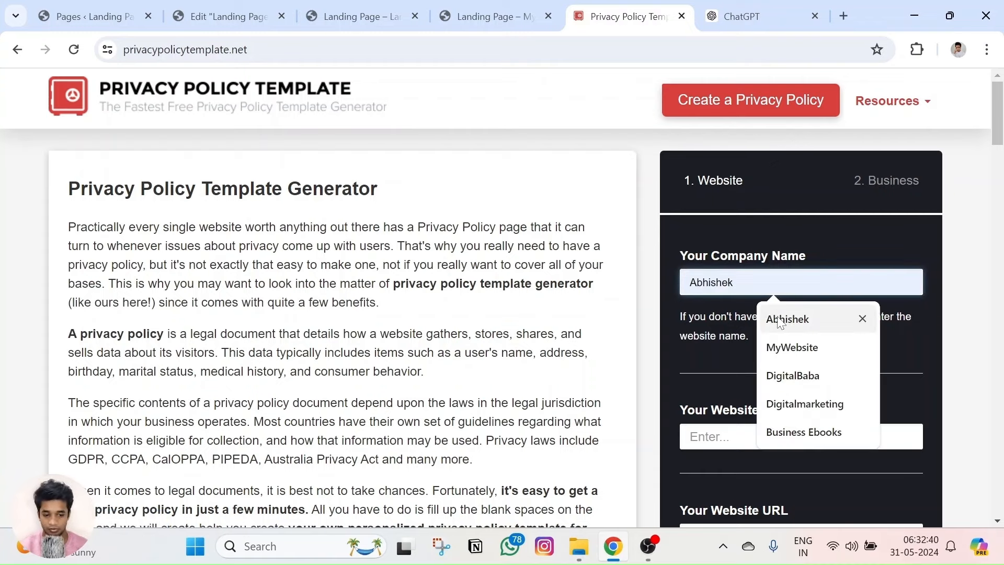
click(792, 347)
scroll(715, 381, down, 1)
click(758, 358)
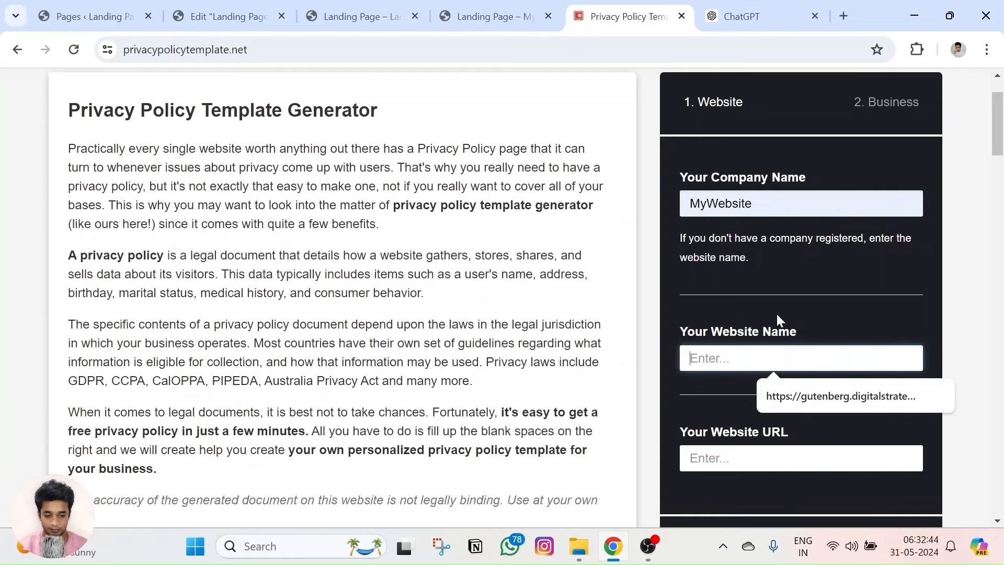
text(Test)
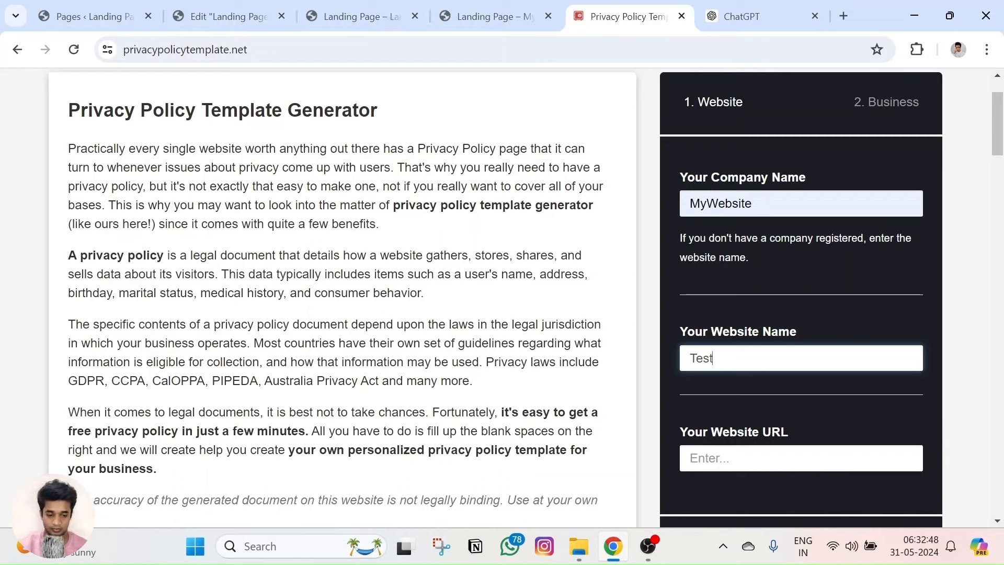
click(742, 458)
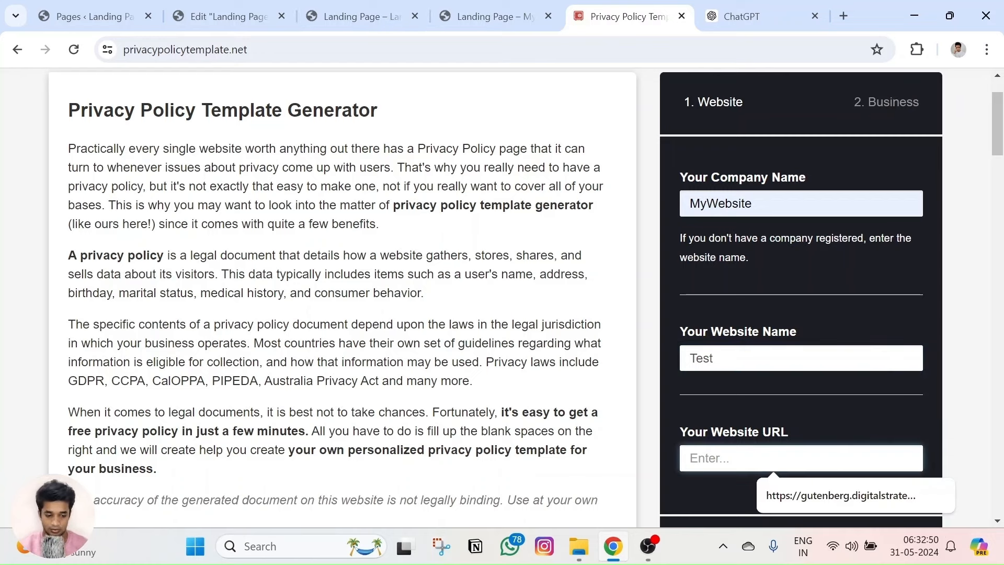
text(Te)
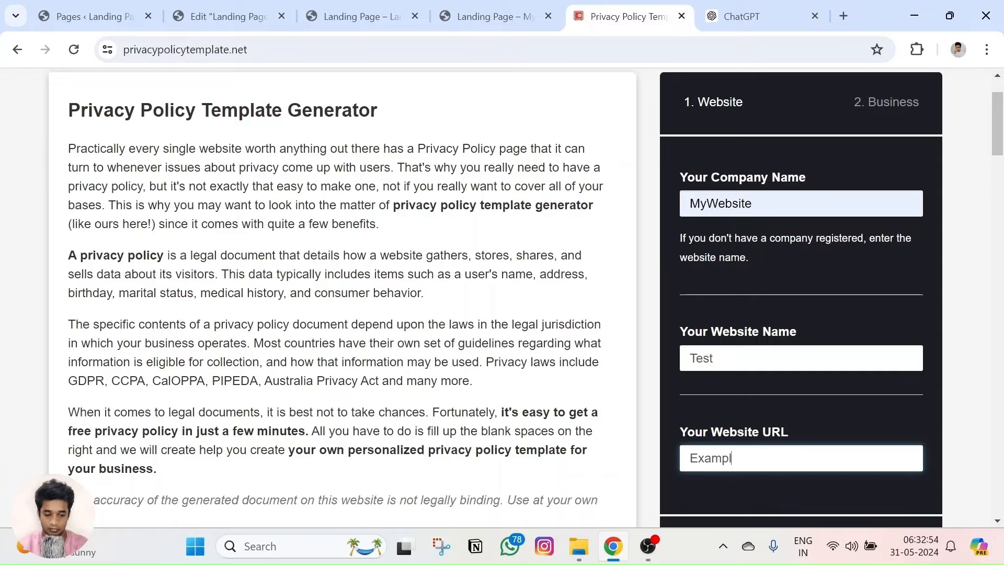
scroll(775, 292, down, 9)
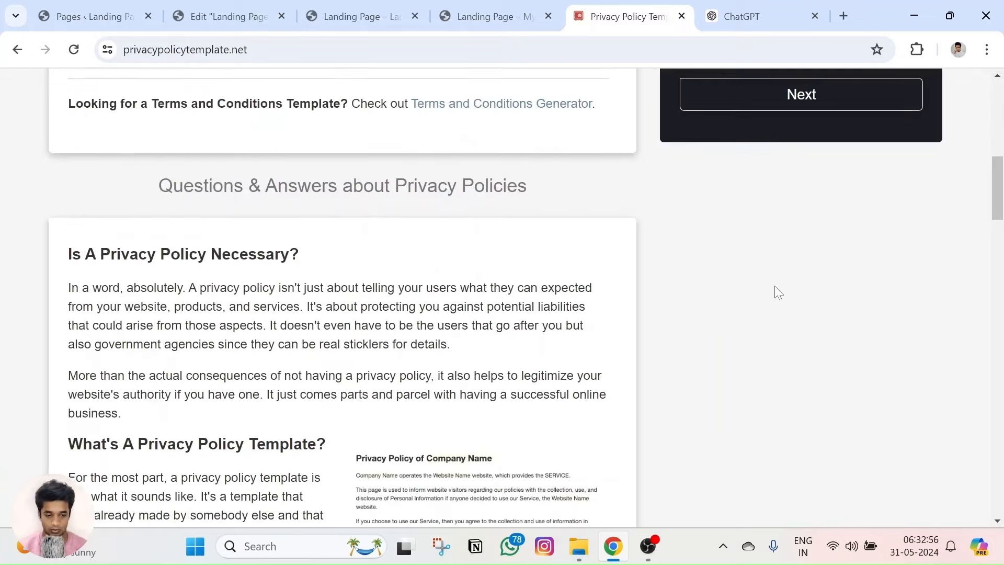
scroll(775, 291, up, 3)
In business details, set the country to India and keep Andhra Pradesh as state.
click(807, 248)
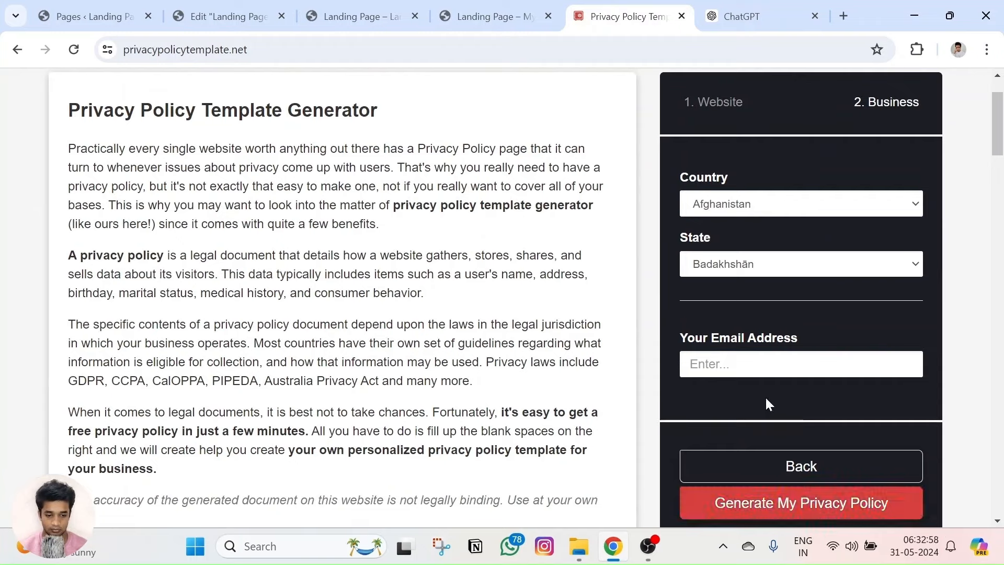
click(747, 210)
scroll(747, 314, down, 5)
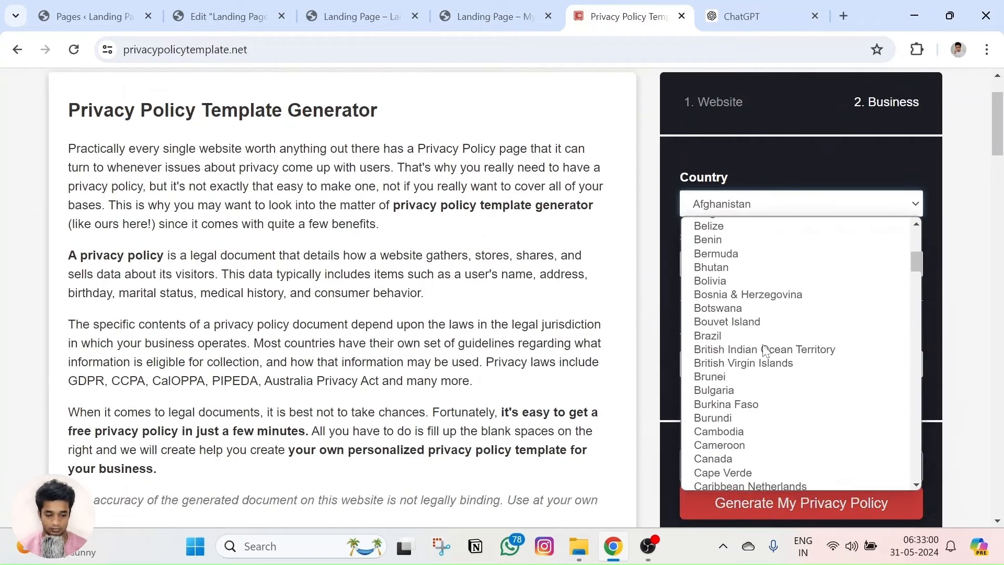
scroll(745, 308, up, 5)
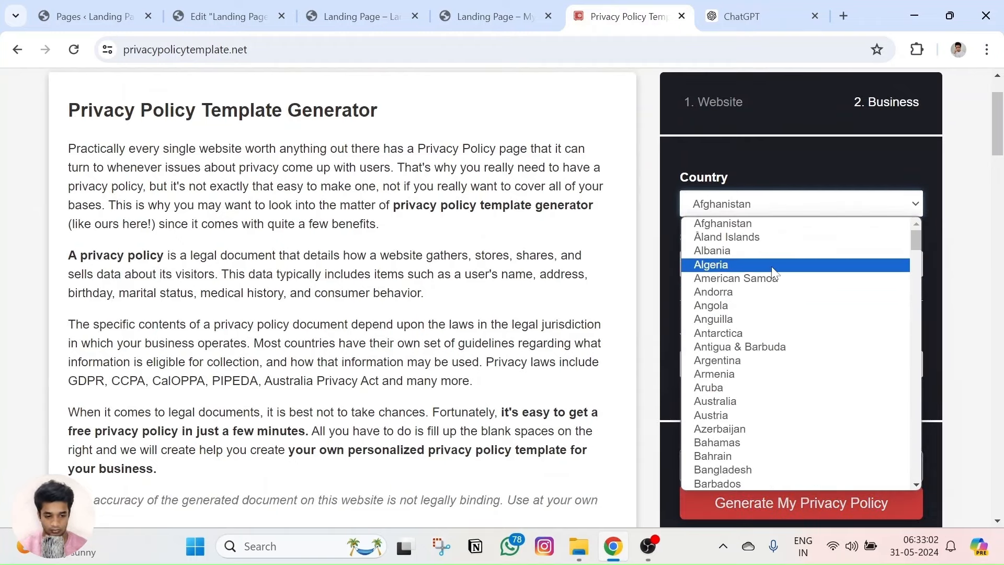
text(india)
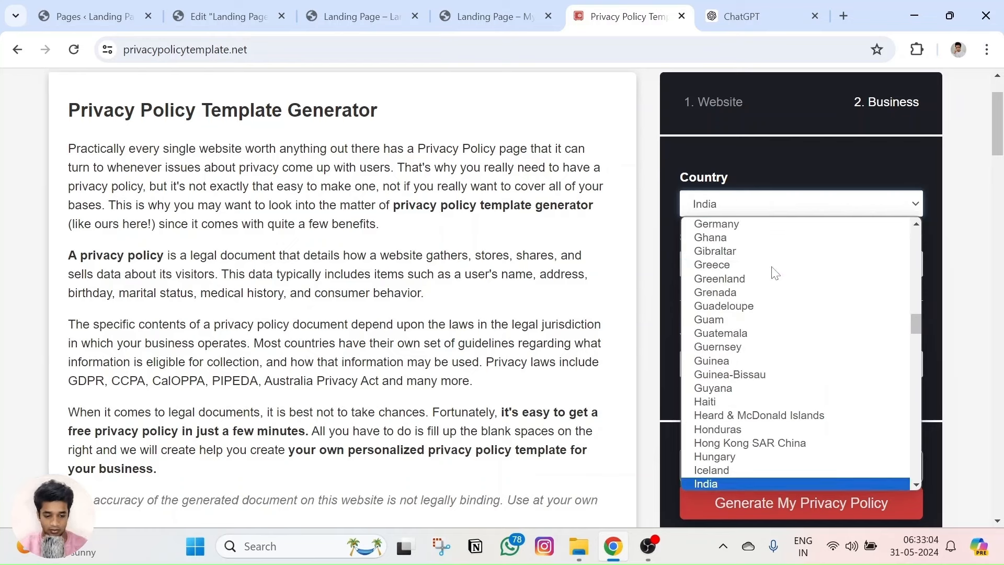
key(Return)
click(751, 267)
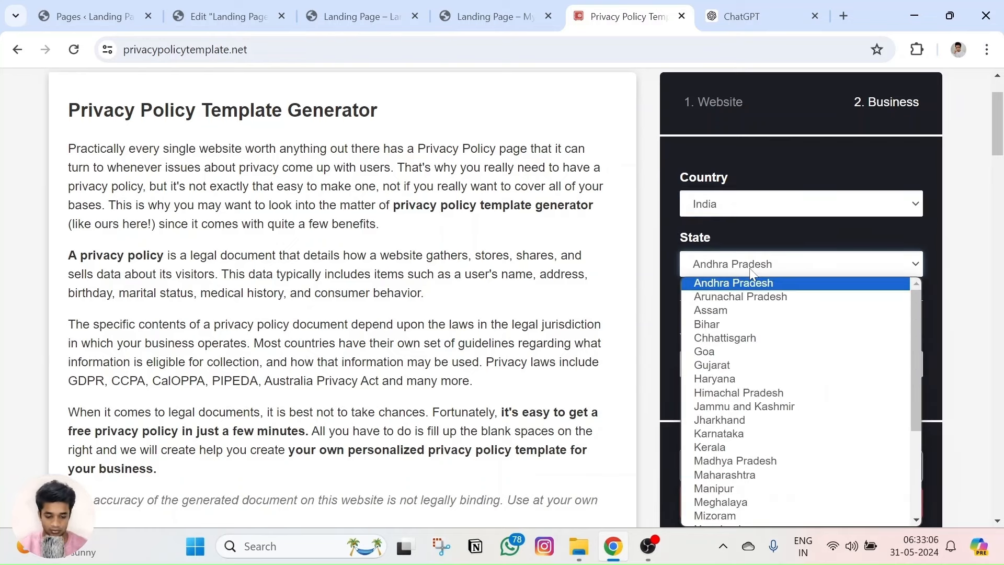
text(mah)
key(Escape)
Fill the email from the saved suggestion and generate the privacy policy.
click(789, 364)
click(792, 406)
click(800, 510)
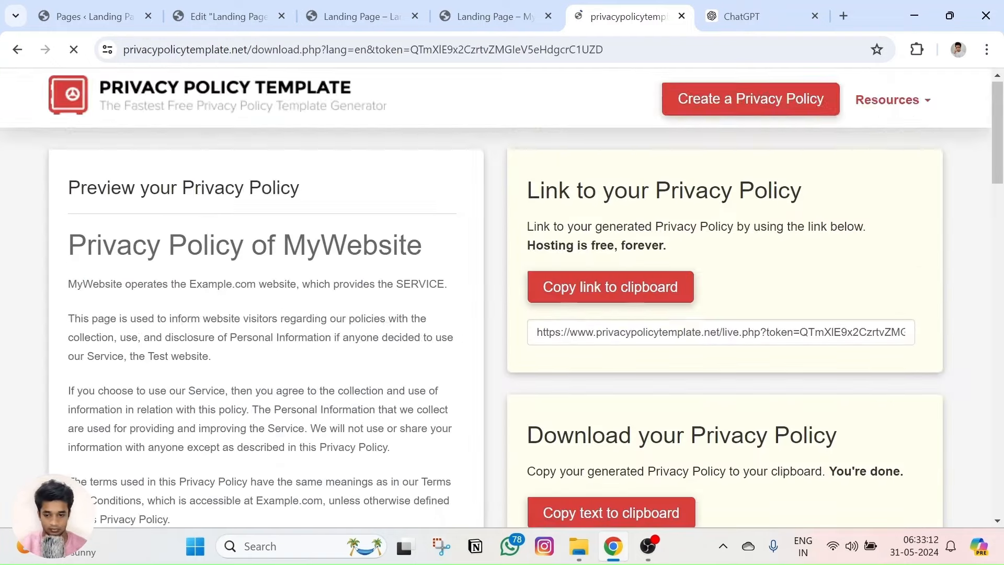
Review the generated MyWebsite policy preview and copy its full text to the clipboard.
scroll(296, 230, up, 1)
scroll(295, 230, down, 7)
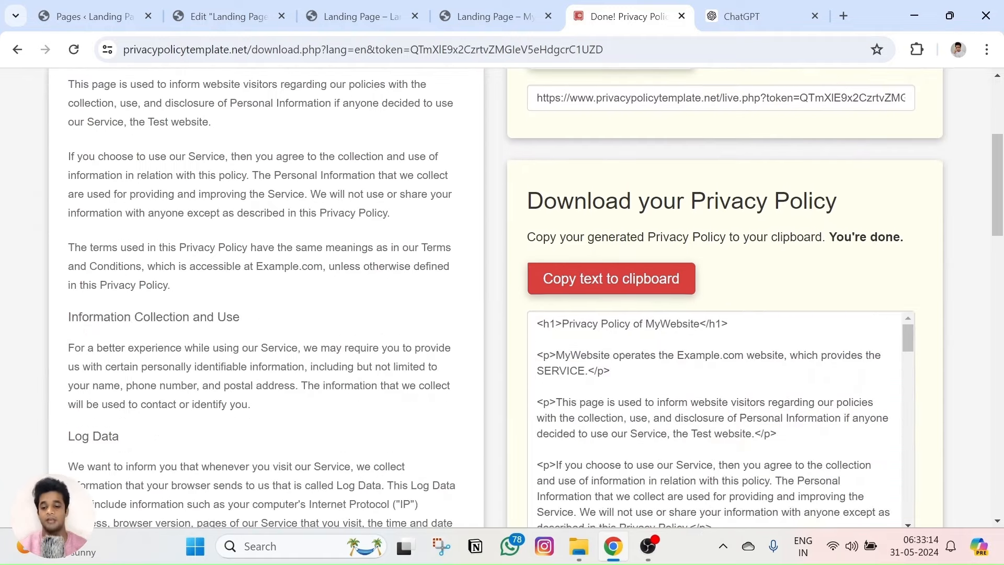
scroll(275, 254, up, 6)
scroll(275, 255, up, 2)
scroll(585, 319, down, 6)
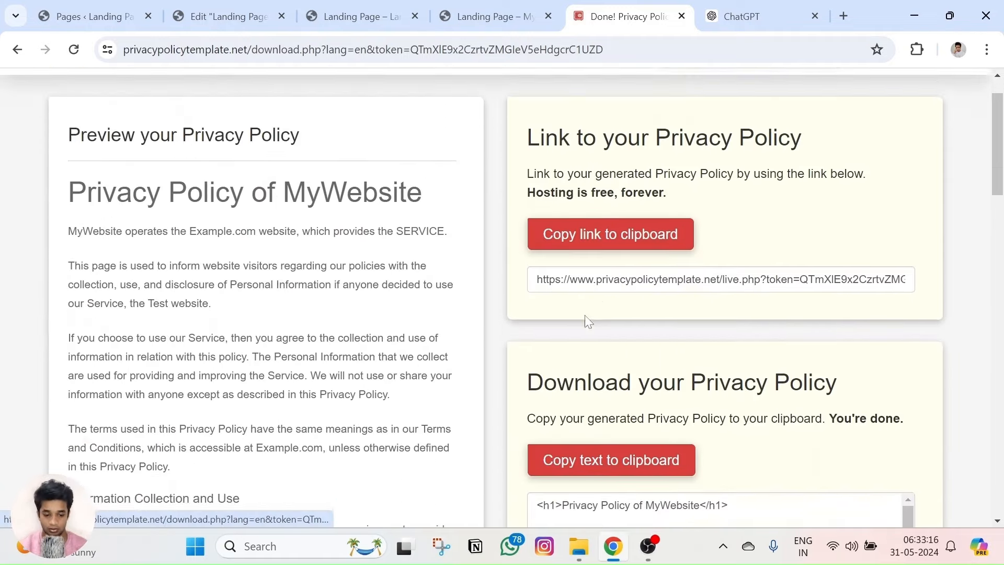
scroll(318, 309, down, 13)
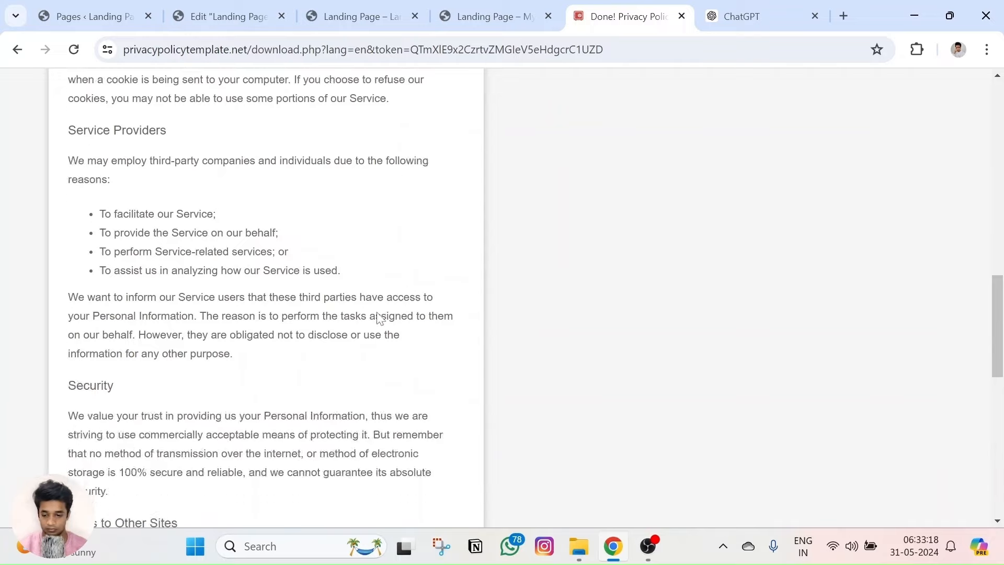
scroll(502, 298, up, 15)
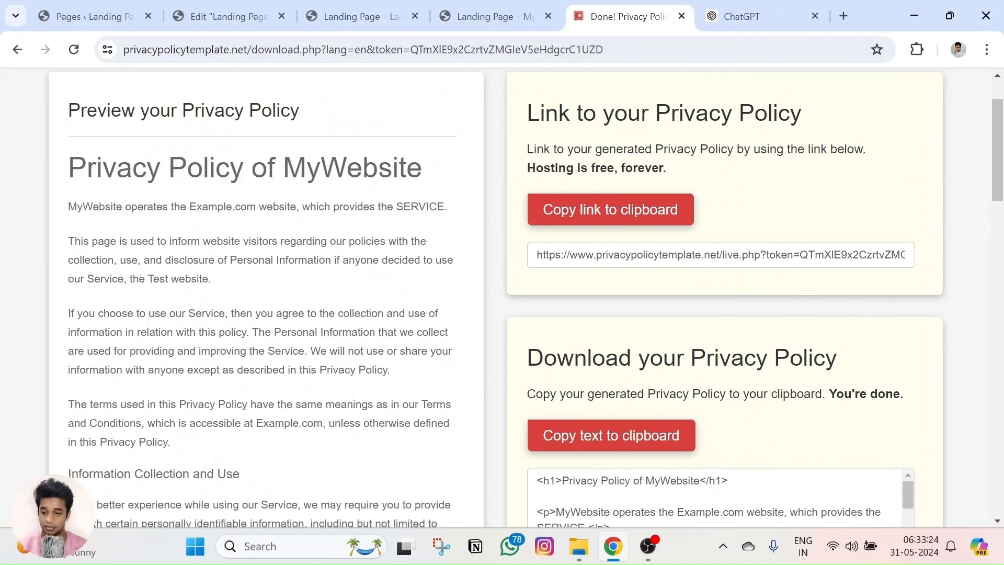
drag(93, 207, 125, 206)
drag(186, 207, 258, 207)
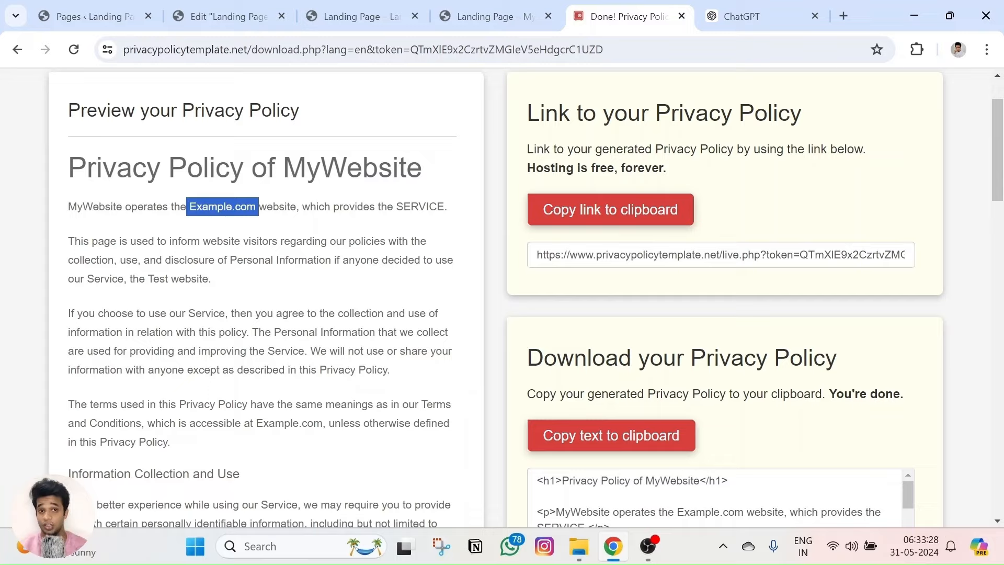
scroll(288, 223, down, 20)
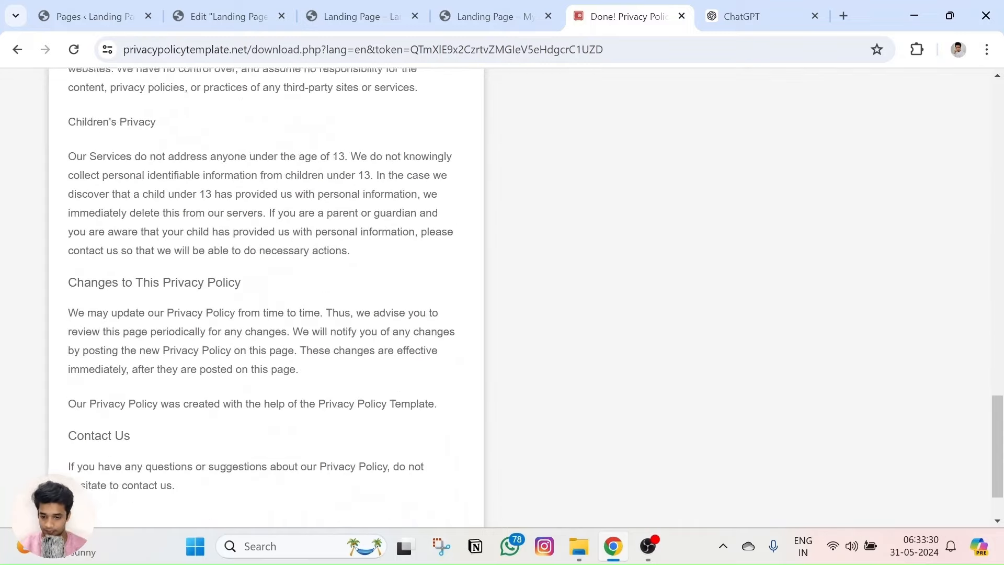
scroll(217, 317, up, 20)
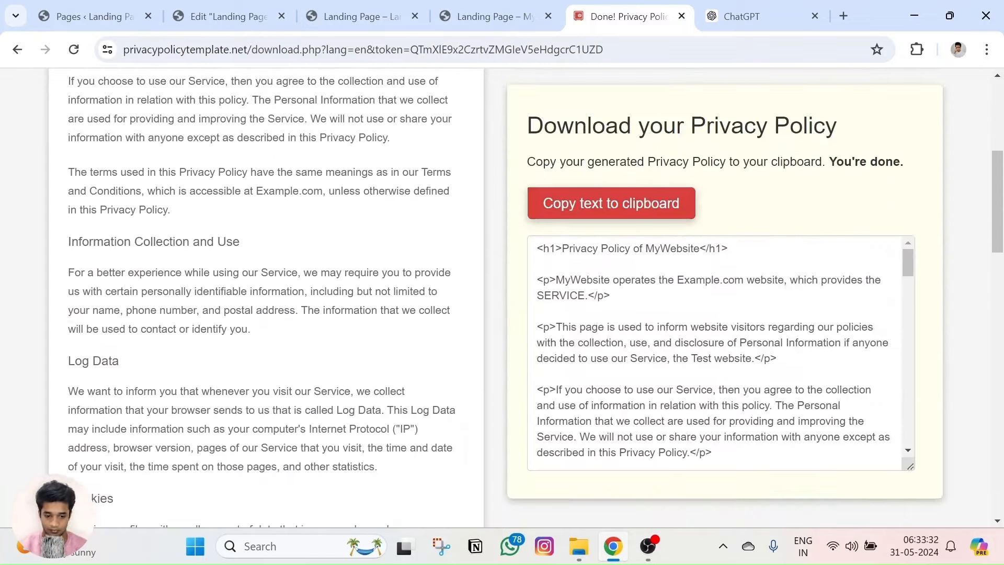
click(598, 205)
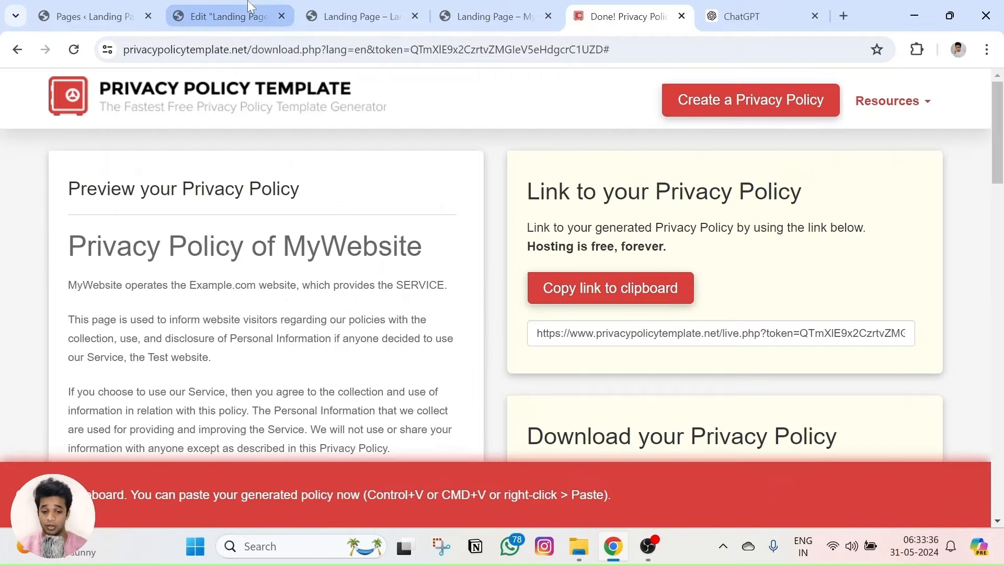
Copy the hosted privacy policy link to the clipboard.
click(229, 17)
click(622, 16)
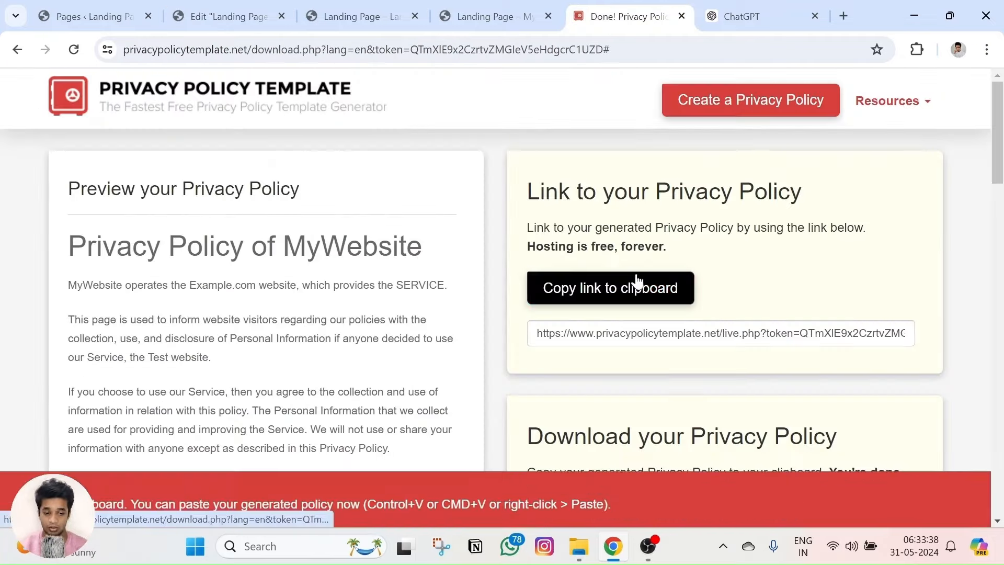
click(289, 7)
scroll(609, 276, down, 3)
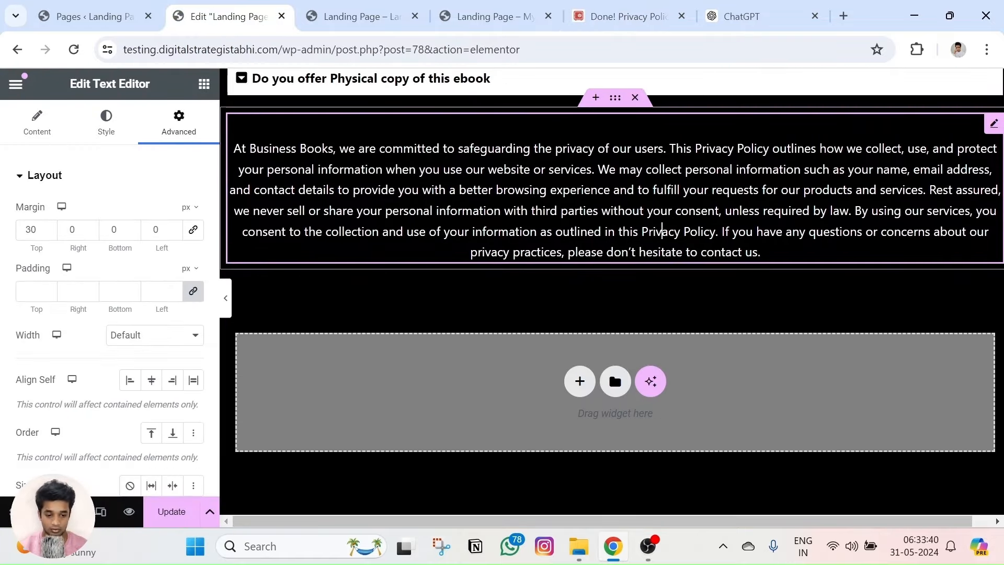
Link the words 'Privacy Policy' in the paragraph to the hosted policy URL.
drag(641, 231, 691, 231)
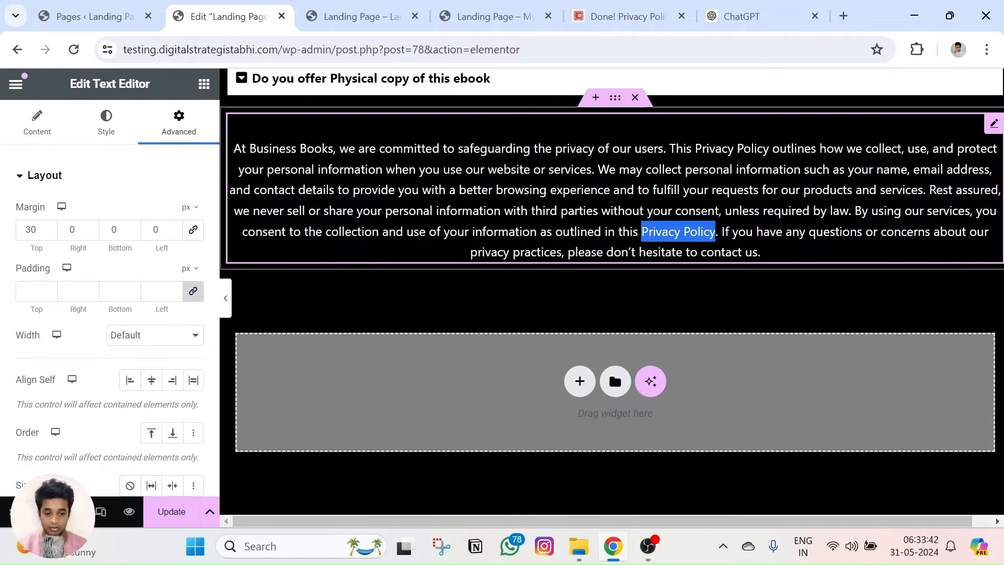
click(688, 209)
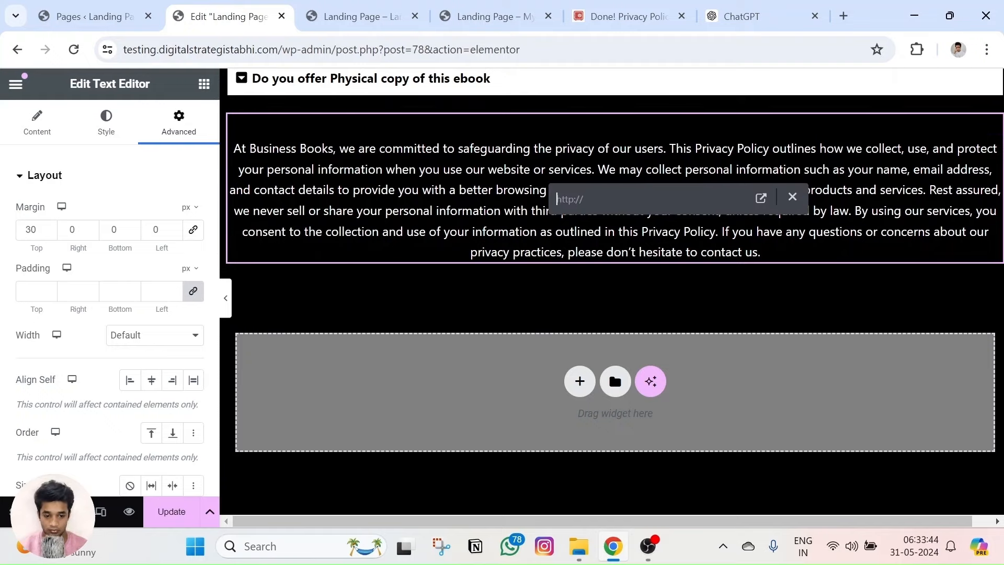
key(ctrl+v)
key(Return)
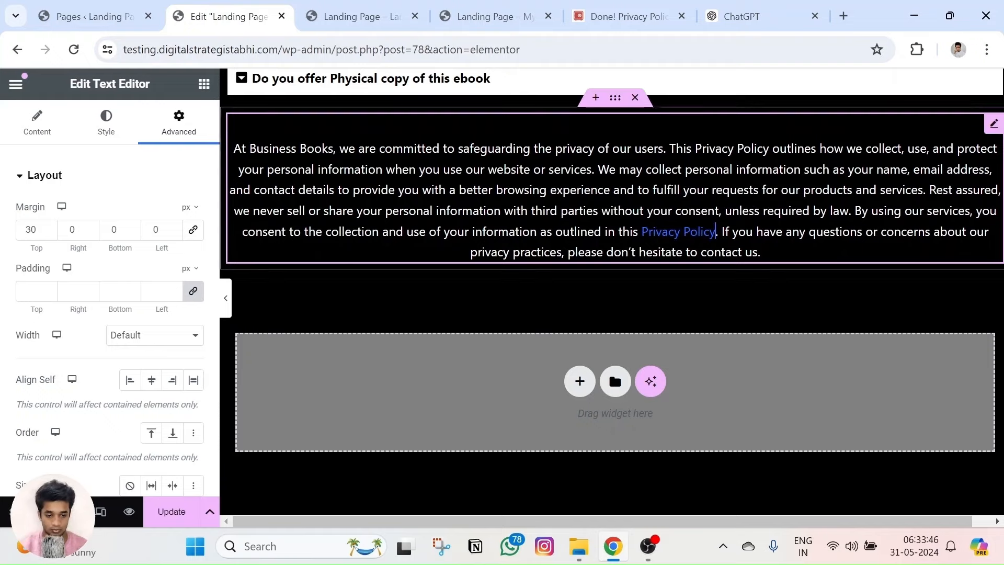
Preview the landing page and open the Privacy Policy link to confirm it works.
click(128, 517)
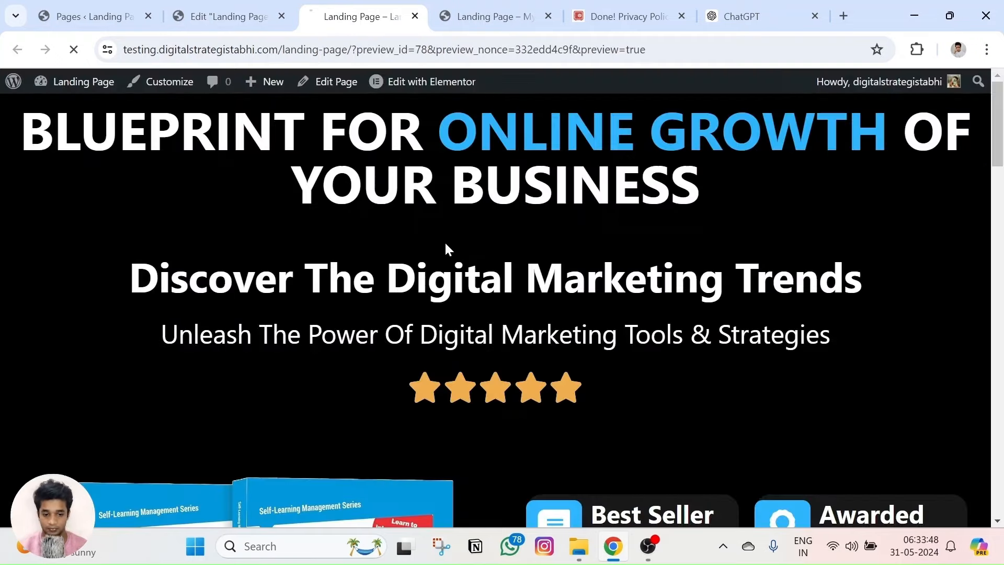
scroll(445, 241, down, 20)
scroll(501, 361, down, 10)
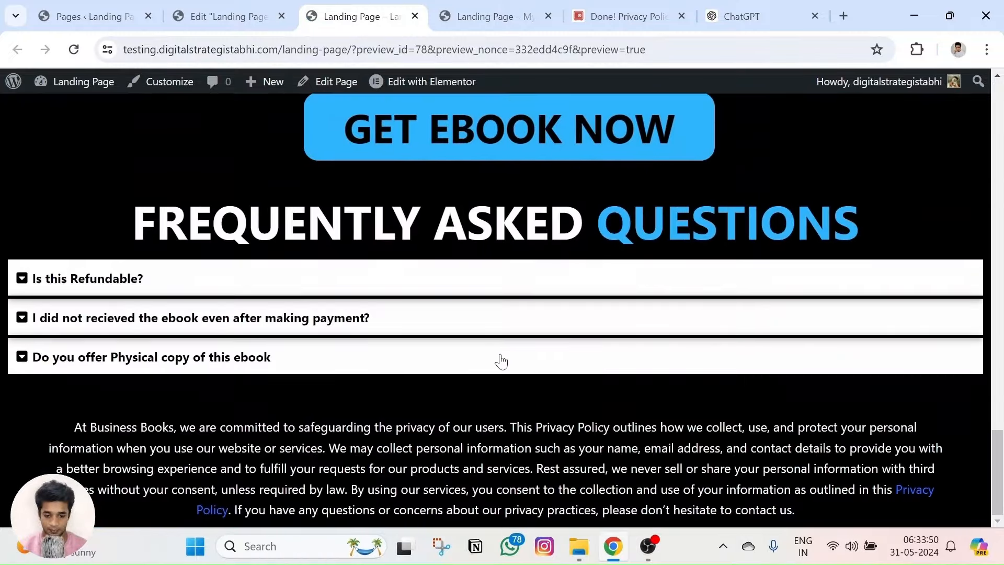
click(912, 491)
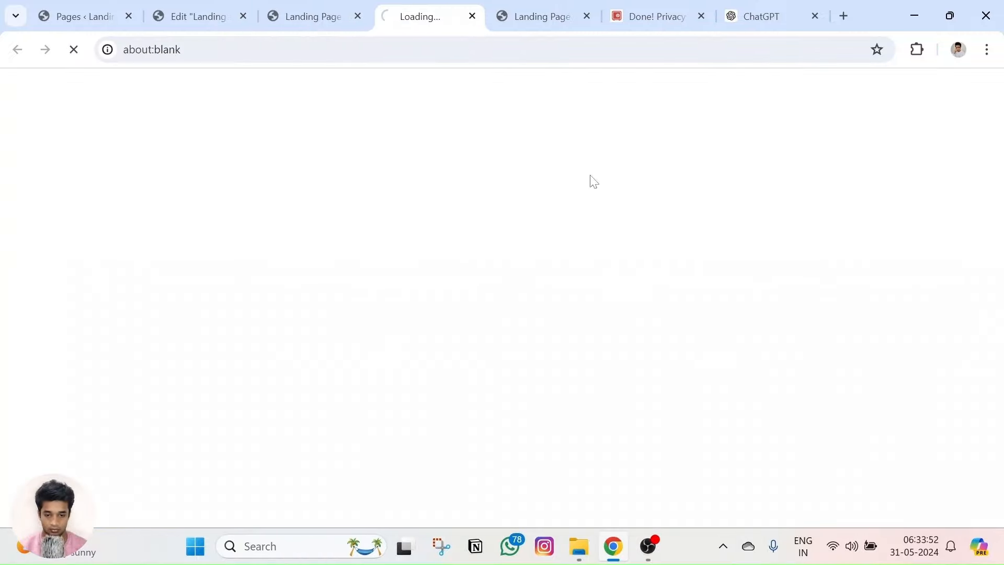
scroll(410, 214, down, 10)
scroll(387, 271, down, 5)
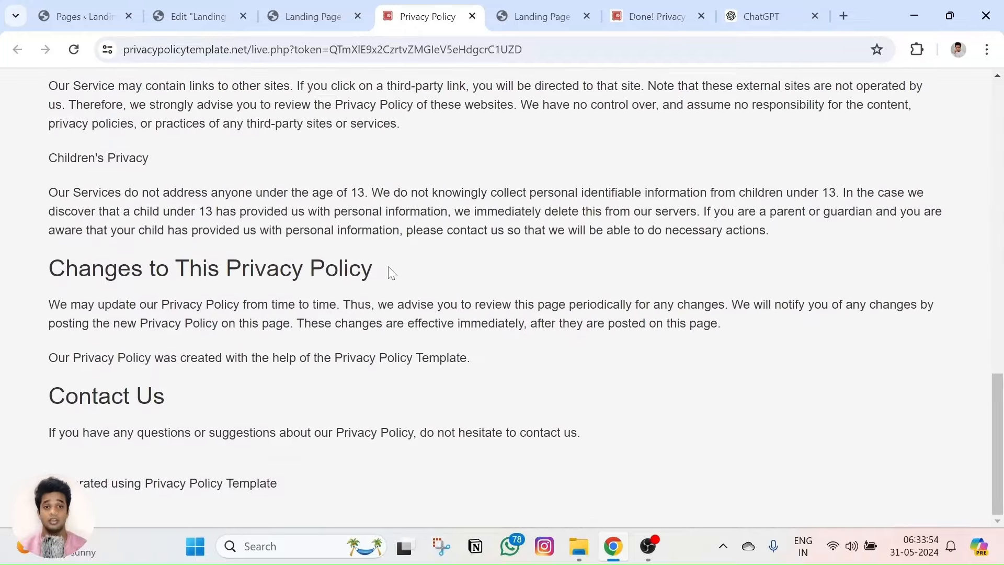
scroll(387, 271, up, 20)
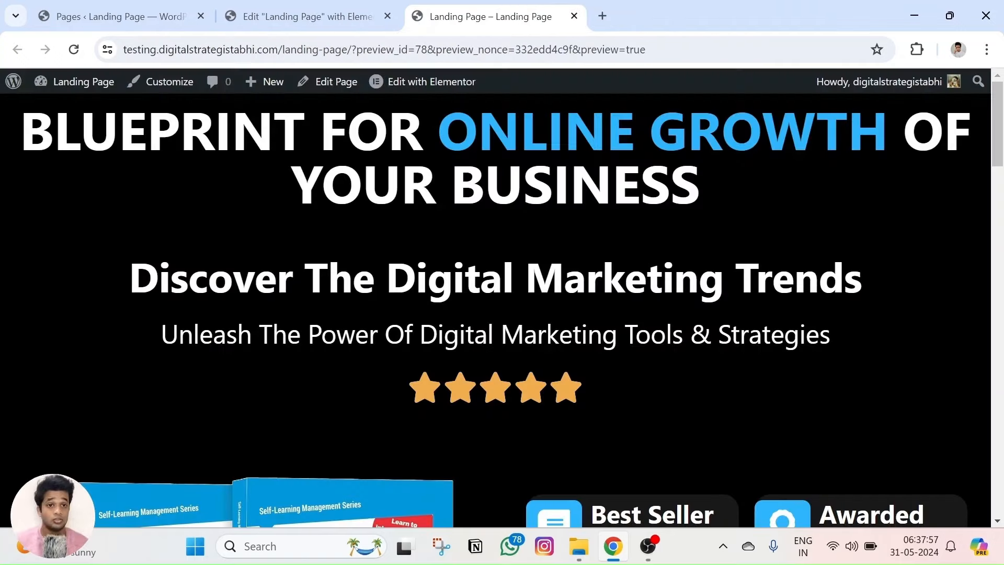
Return to the landing page editor and preview the Elementor page.
scroll(502, 303, down, 15)
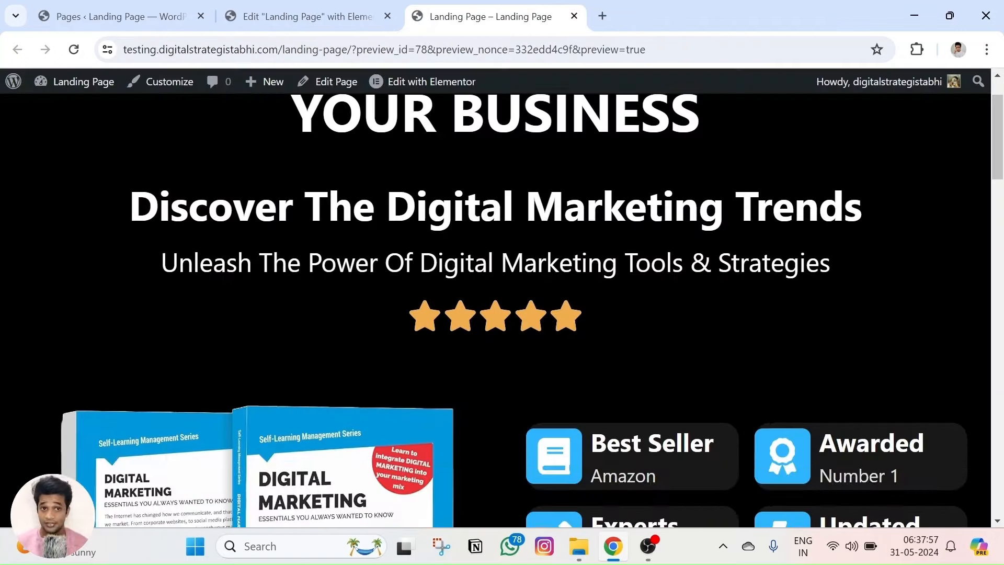
scroll(509, 348, down, 10)
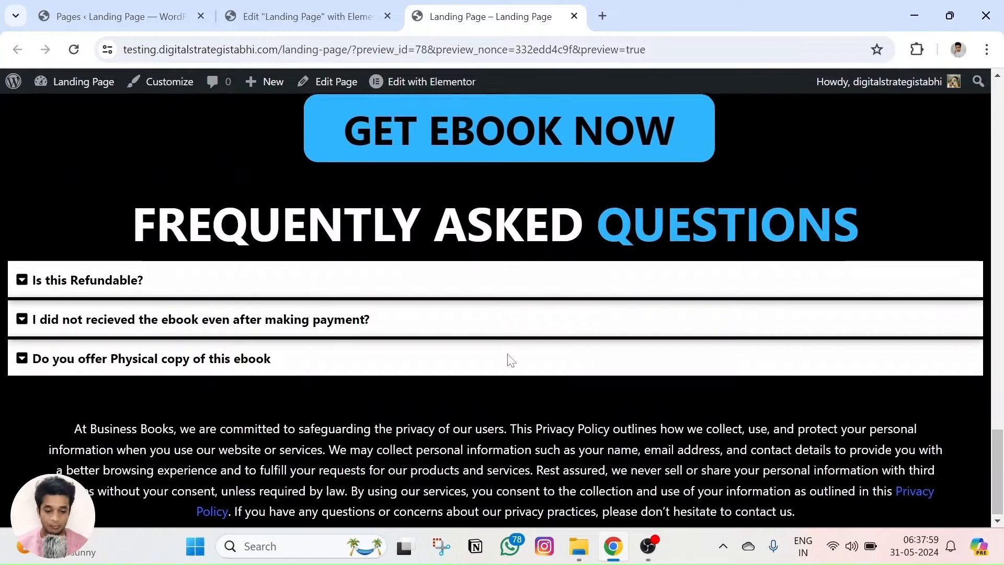
scroll(463, 374, up, 5)
scroll(462, 378, up, 4)
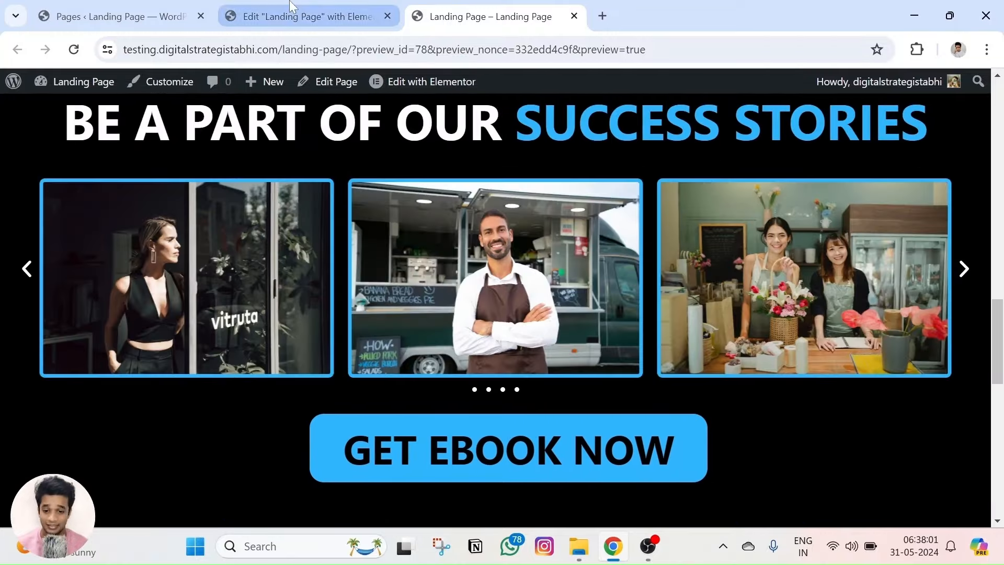
click(300, 16)
click(128, 511)
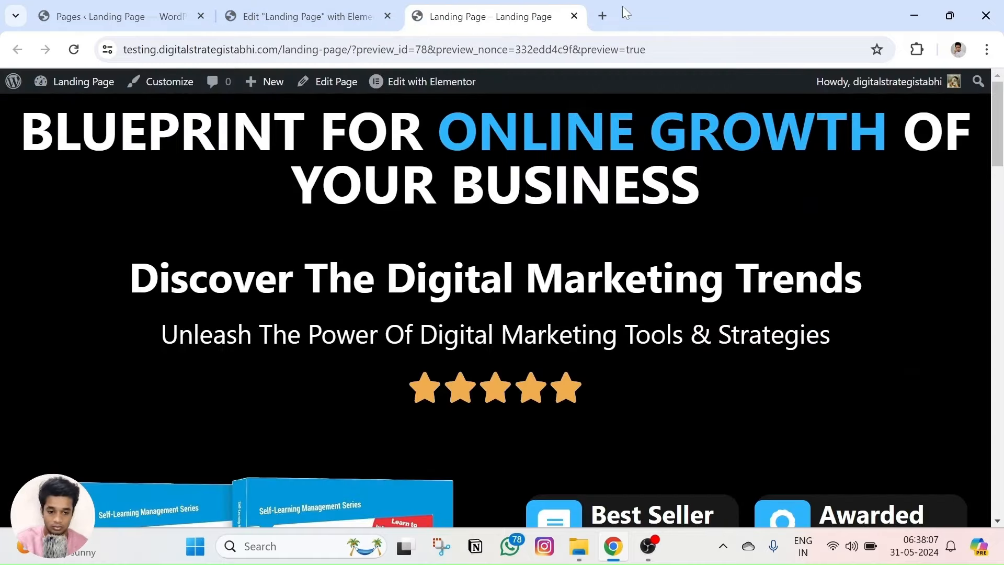
Open the Gutenberg site's landing page in a new tab for comparison.
click(602, 16)
text(gu)
click(387, 93)
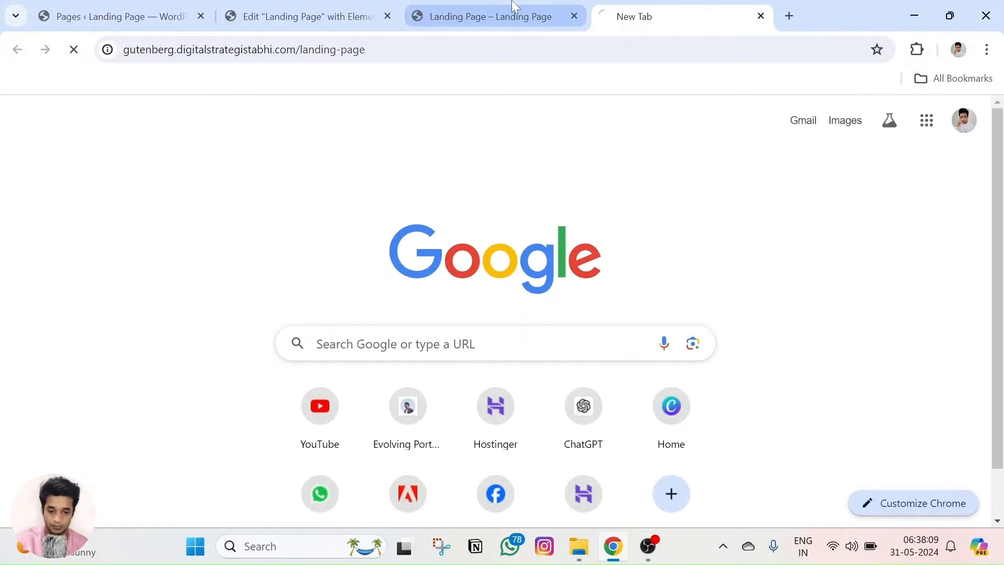
scroll(507, 331, down, 15)
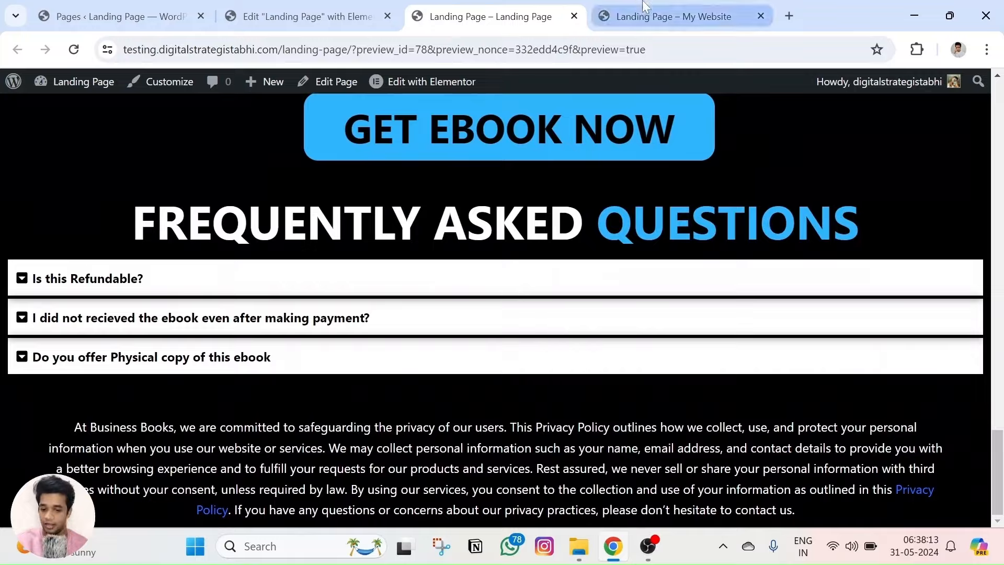
click(632, 16)
scroll(477, 264, down, 5)
scroll(475, 257, down, 12)
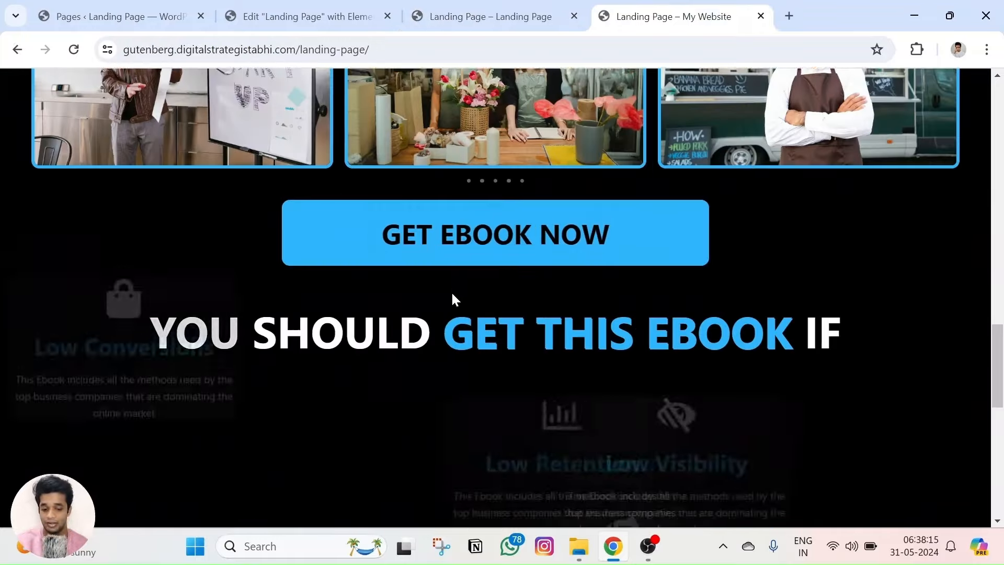
scroll(357, 359, up, 17)
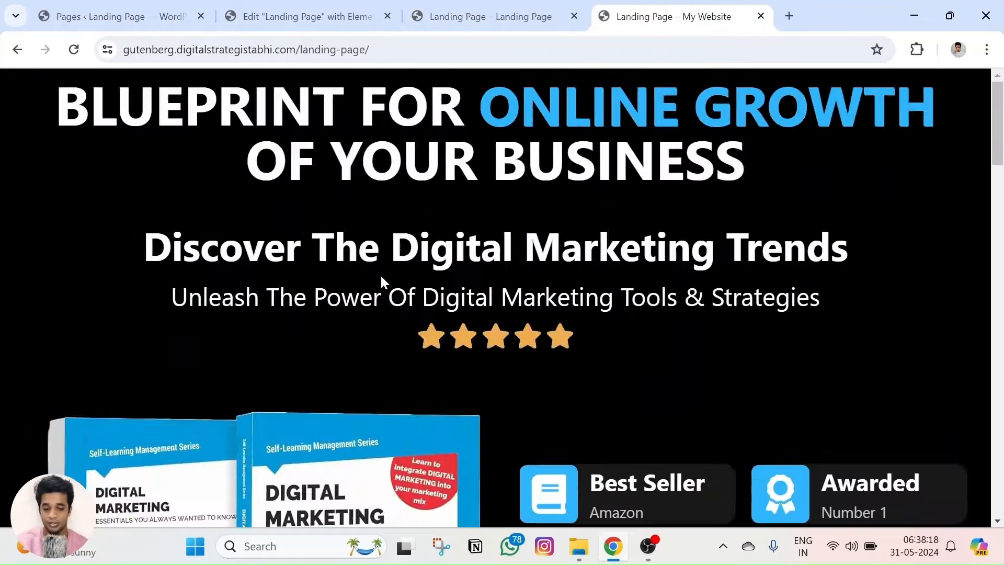
Go back to the Elementor preview and then the landing page editor.
click(477, 7)
scroll(505, 168, up, 15)
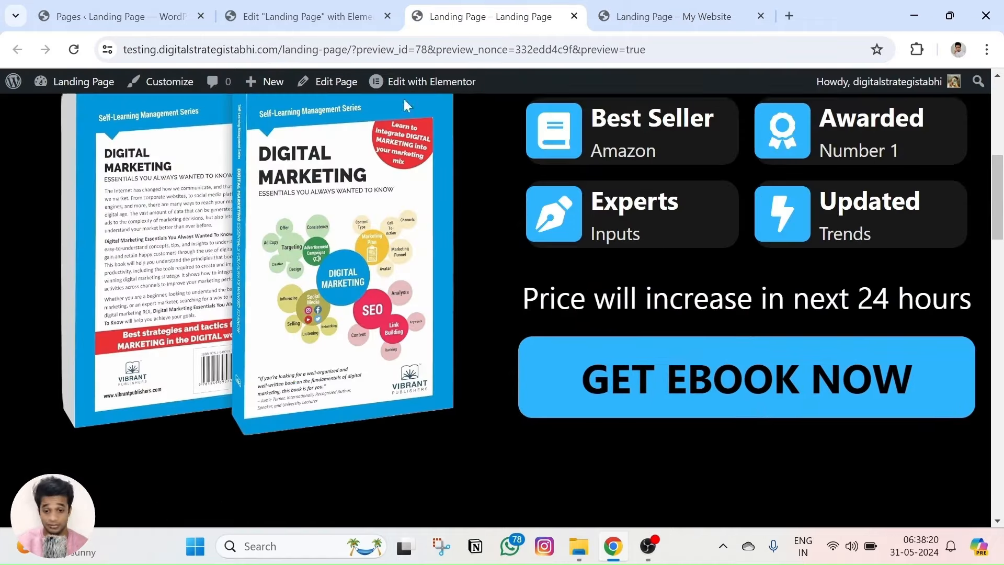
click(308, 16)
scroll(438, 221, up, 10)
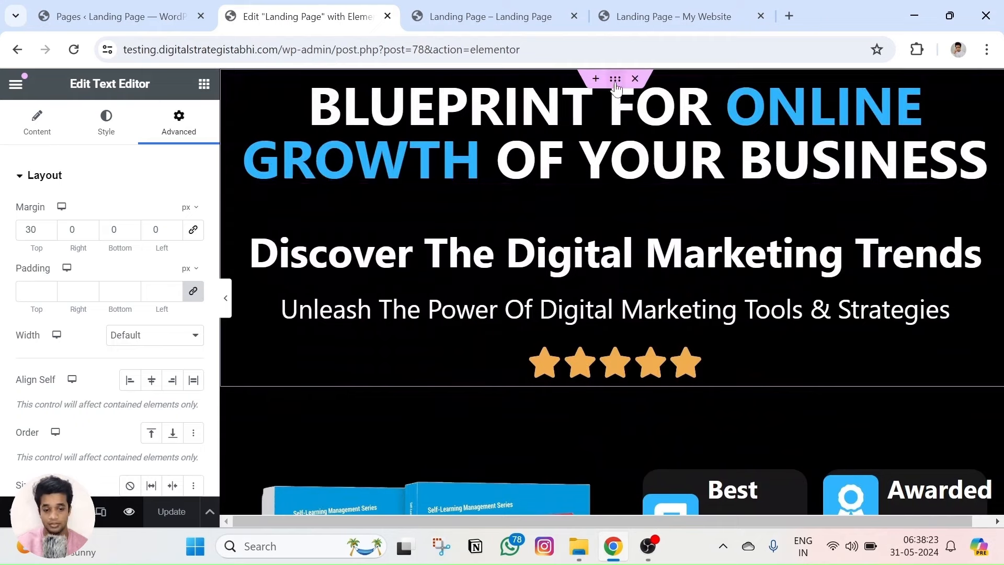
Give the BLUEPRINT FOR ONLINE GROWTH heading a Fade In Down entrance animation.
click(616, 81)
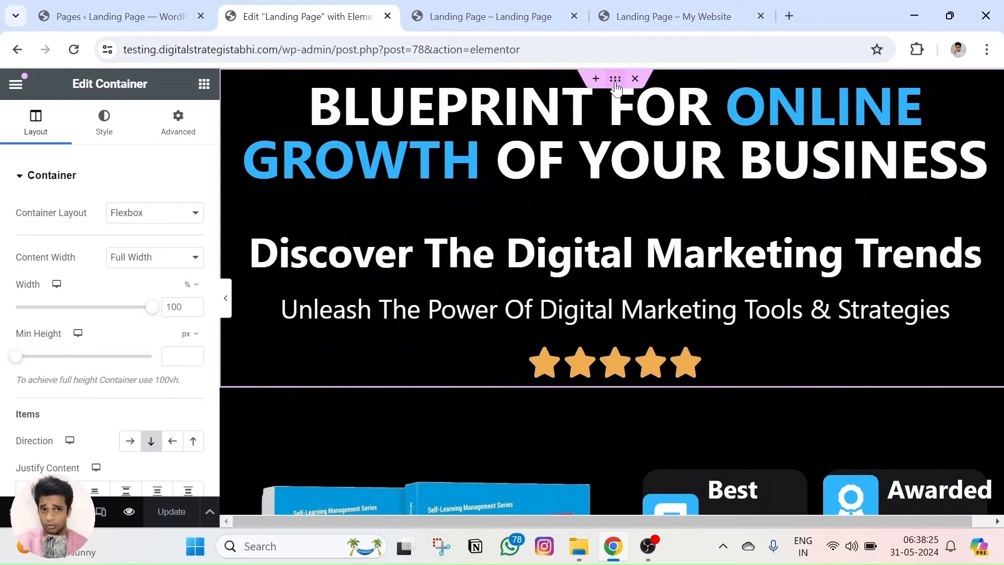
click(993, 87)
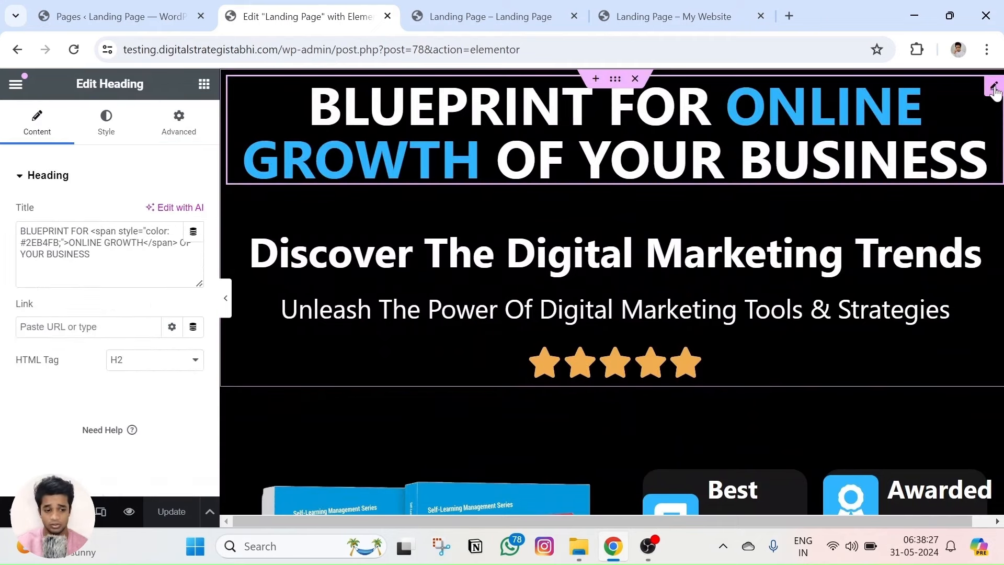
click(179, 123)
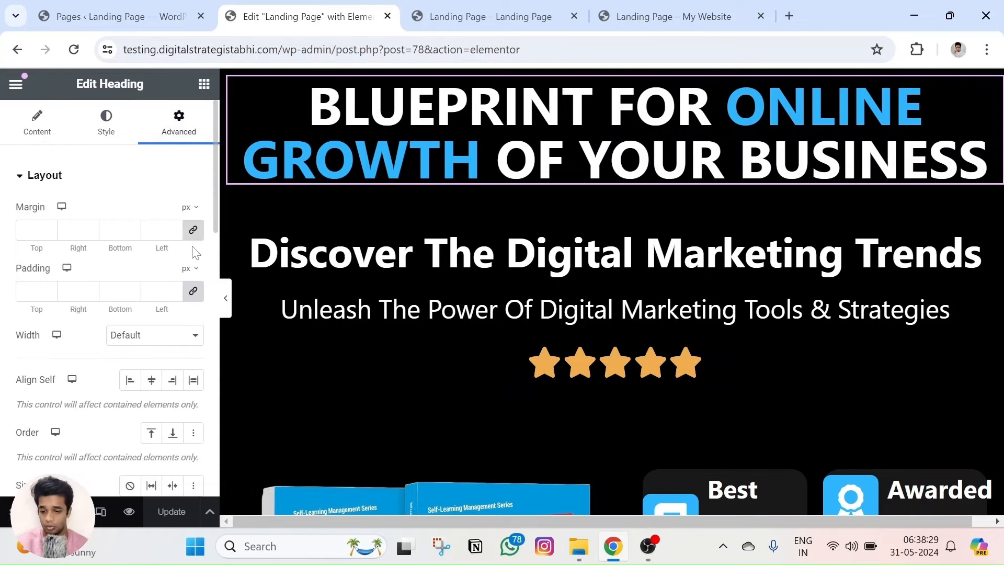
scroll(131, 276, down, 5)
scroll(130, 276, down, 3)
click(67, 277)
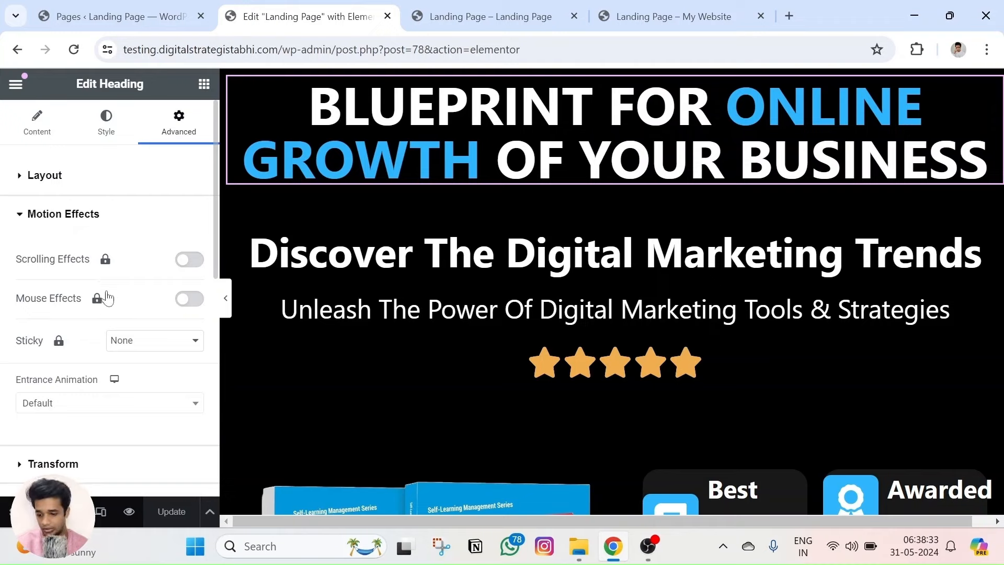
scroll(107, 298, down, 2)
click(65, 325)
scroll(71, 309, down, 3)
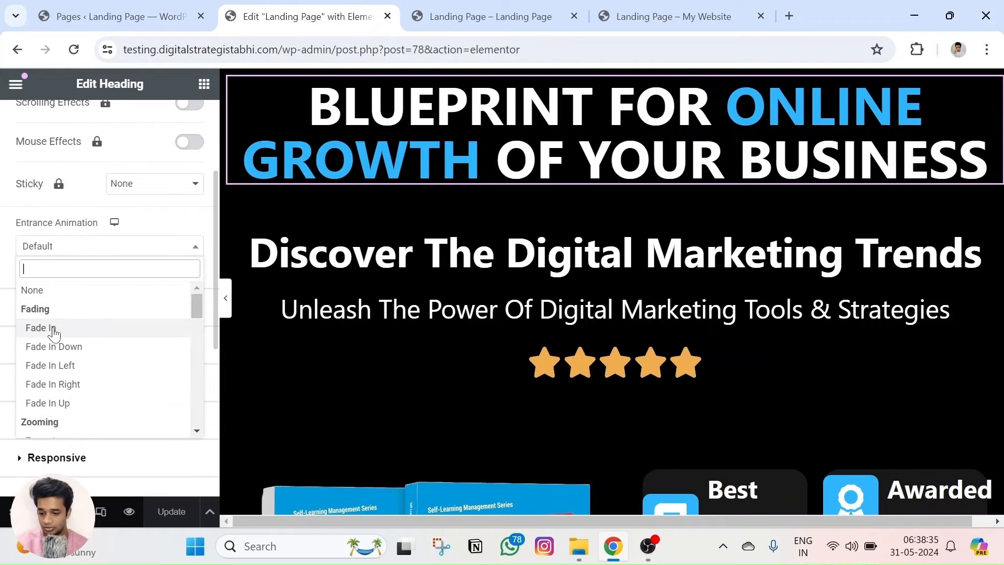
click(66, 347)
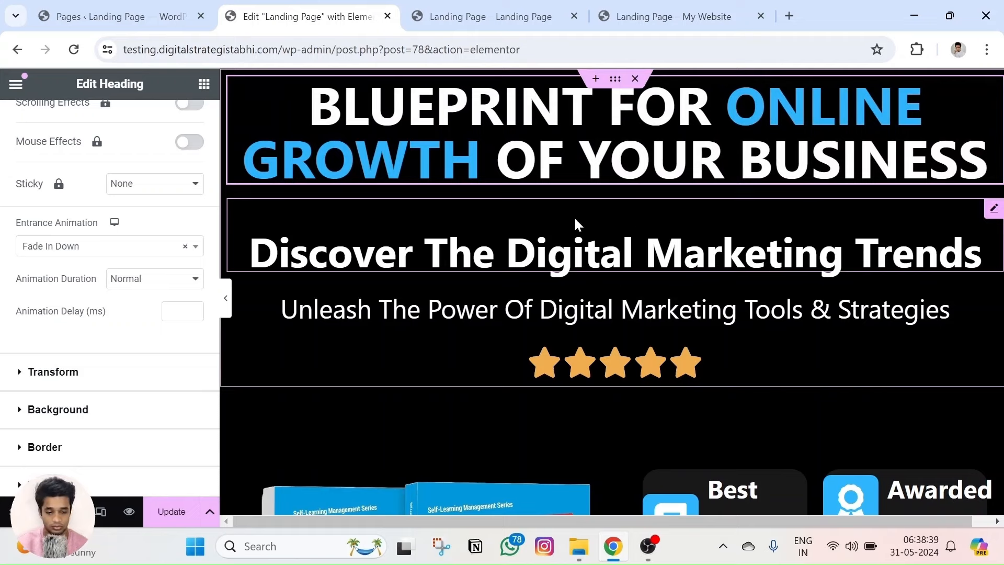
Give the Discover The Digital Marketing Trends heading a Fade In Up entrance animation.
click(993, 208)
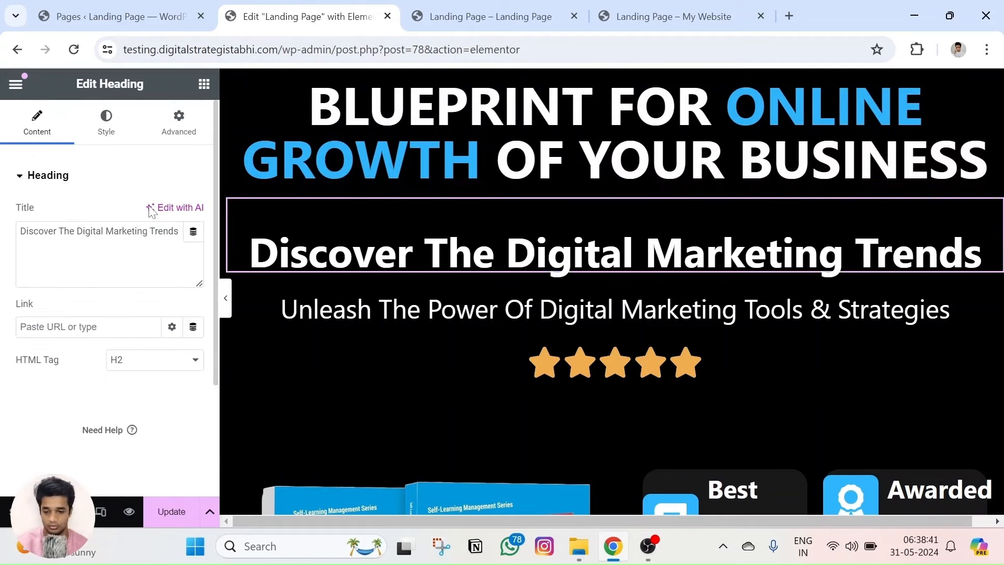
click(179, 123)
scroll(84, 264, down, 5)
scroll(84, 264, up, 4)
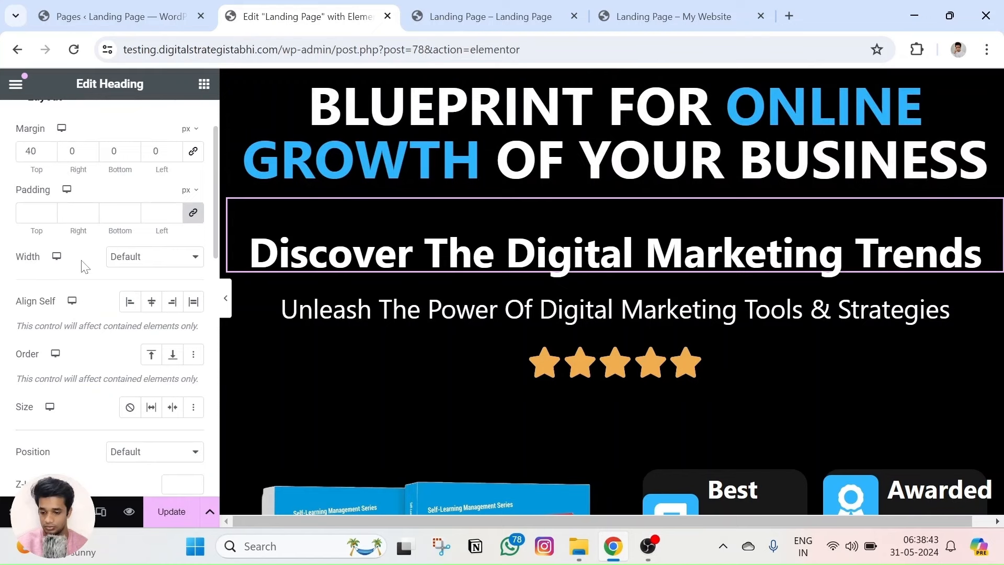
scroll(71, 316, down, 5)
scroll(73, 308, down, 2)
click(73, 264)
scroll(74, 314, down, 5)
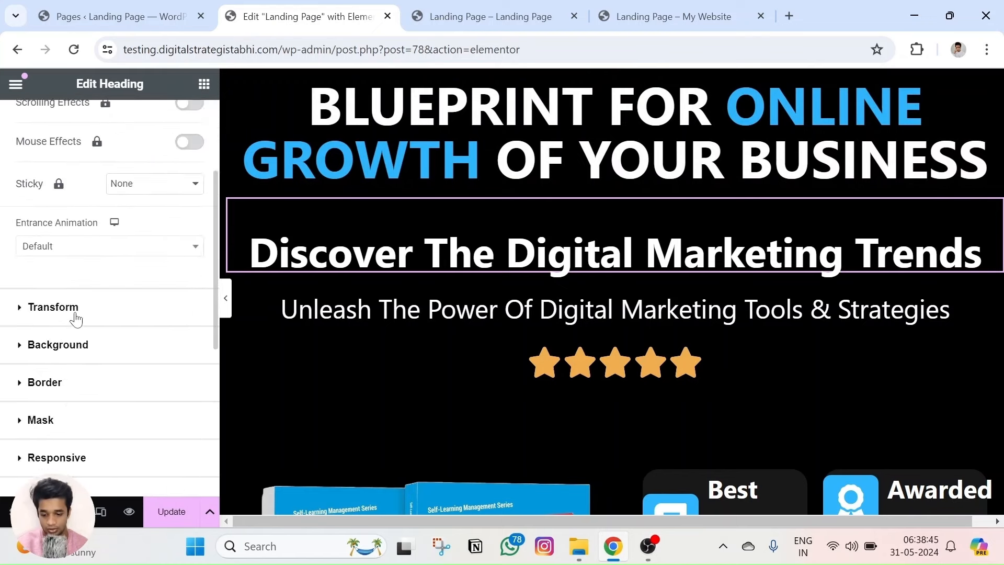
click(82, 172)
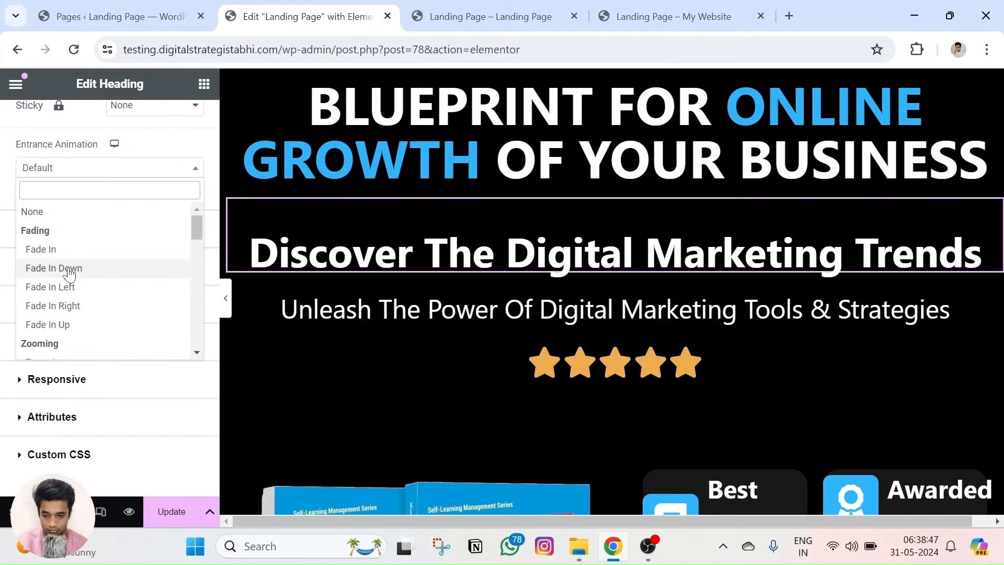
click(68, 326)
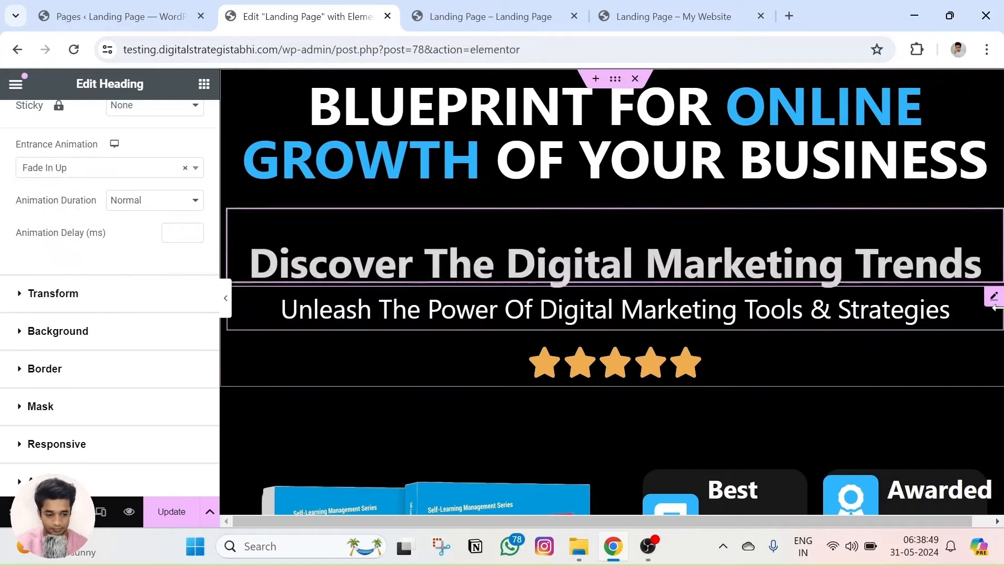
Set the tagline's entrance animation to Fade In Up.
click(994, 301)
click(187, 140)
scroll(47, 314, down, 10)
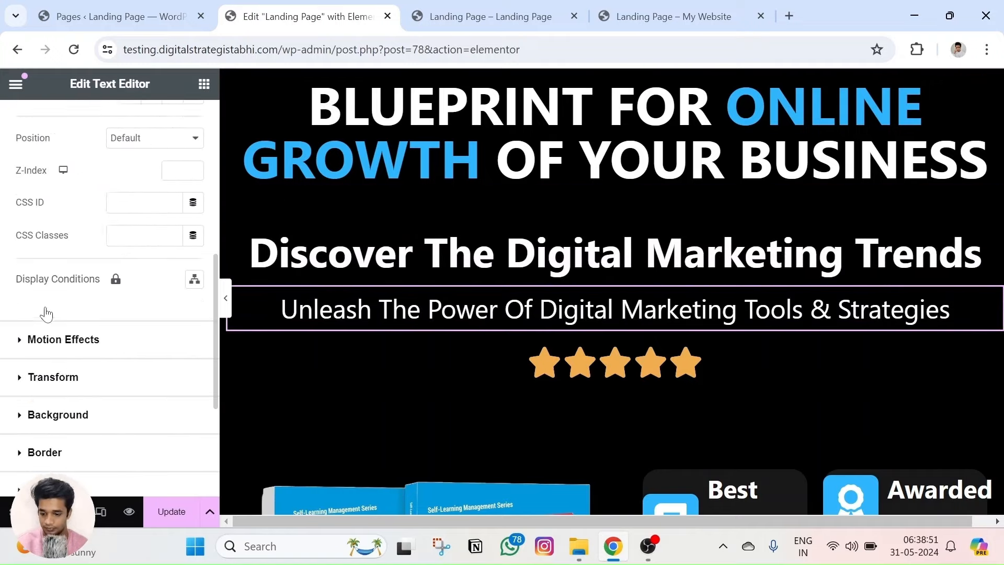
click(60, 260)
scroll(68, 293, down, 5)
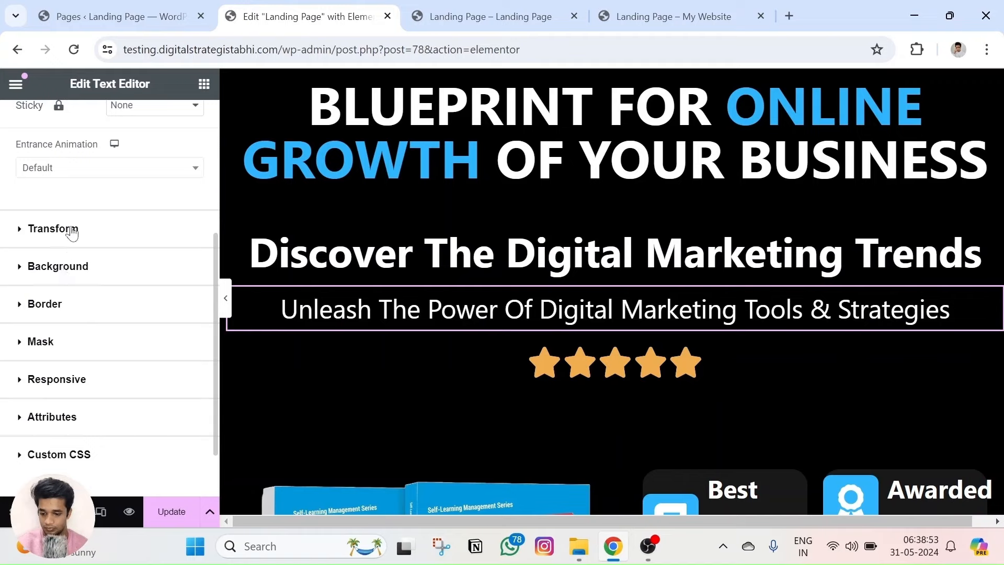
click(79, 168)
click(63, 324)
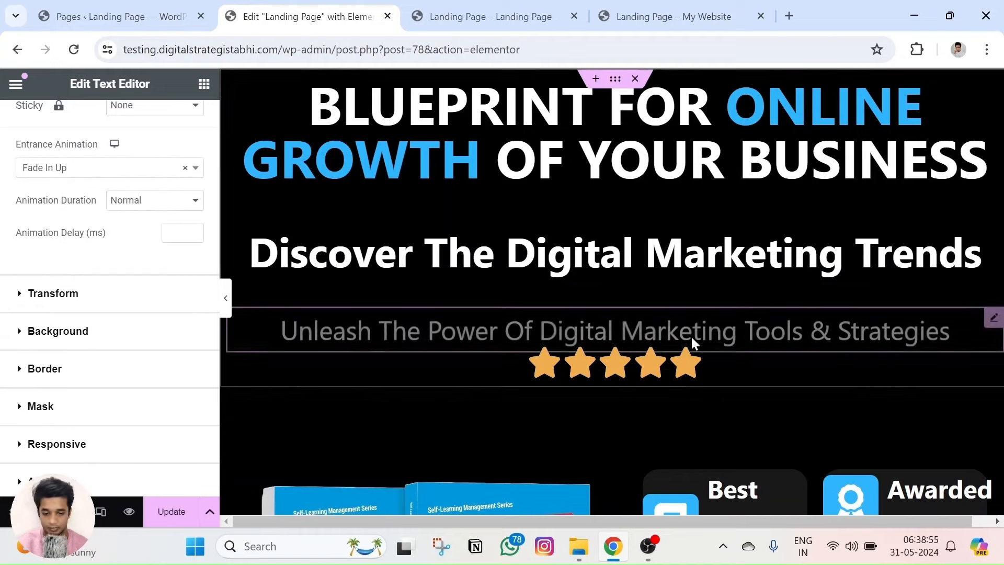
Set the five-star rating's entrance animation to Fade In Up.
click(993, 355)
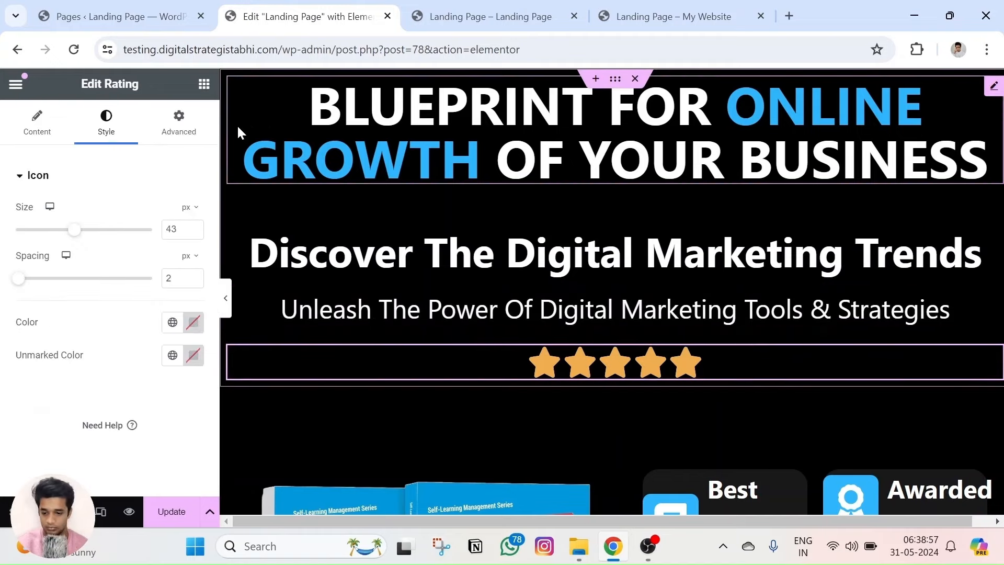
click(183, 123)
scroll(83, 284, down, 2)
scroll(73, 300, down, 3)
click(73, 264)
scroll(76, 270, down, 3)
click(75, 249)
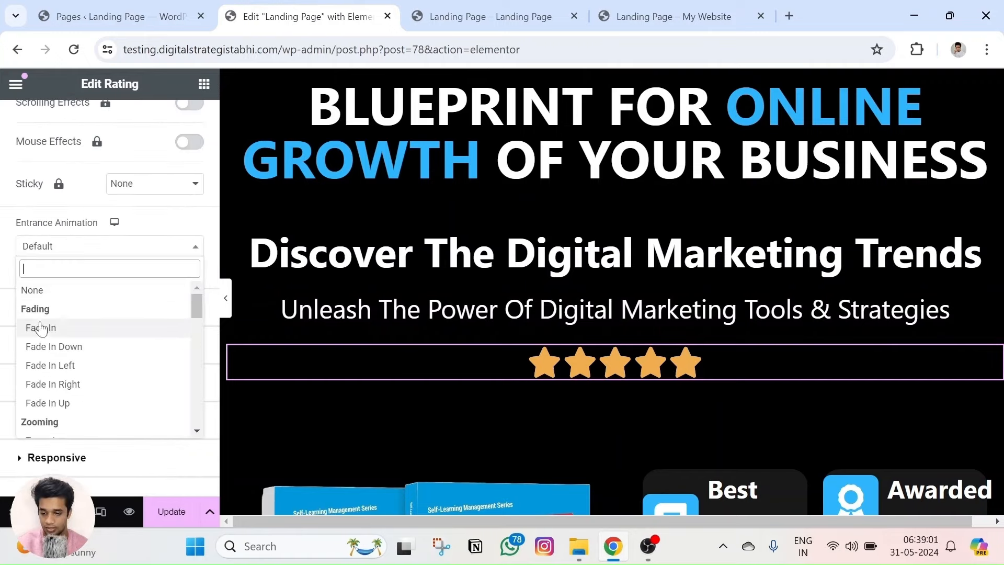
click(67, 403)
scroll(496, 385, down, 4)
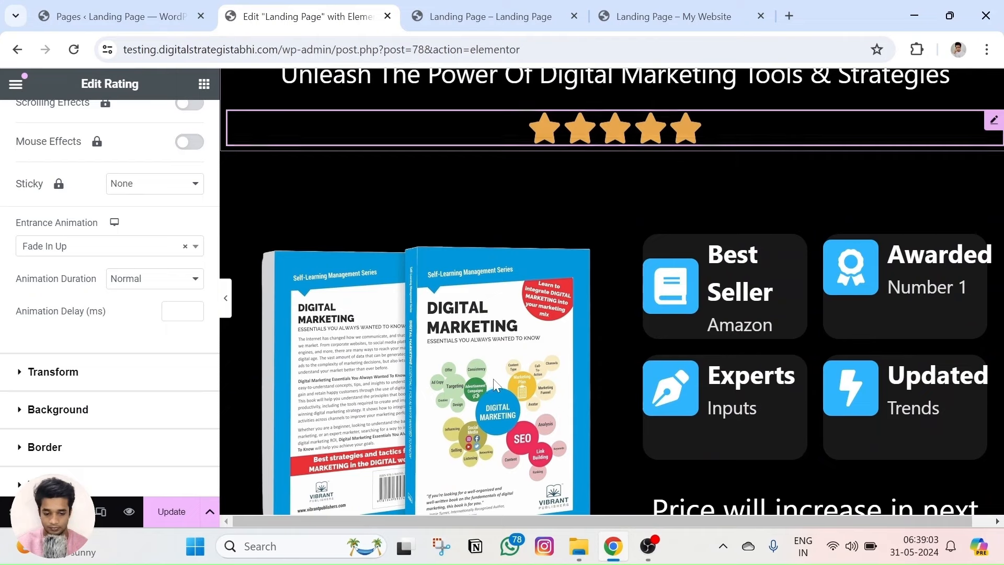
Give the ebook cover image a Bounce In entrance animation, replacing Zoom In Left.
click(596, 209)
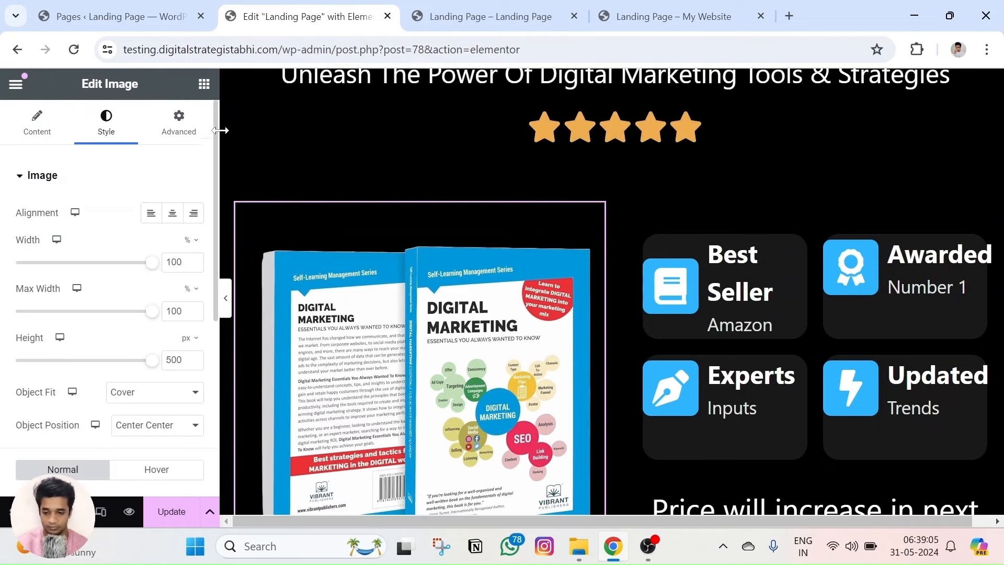
click(158, 122)
scroll(171, 178, down, 2)
scroll(172, 178, up, 2)
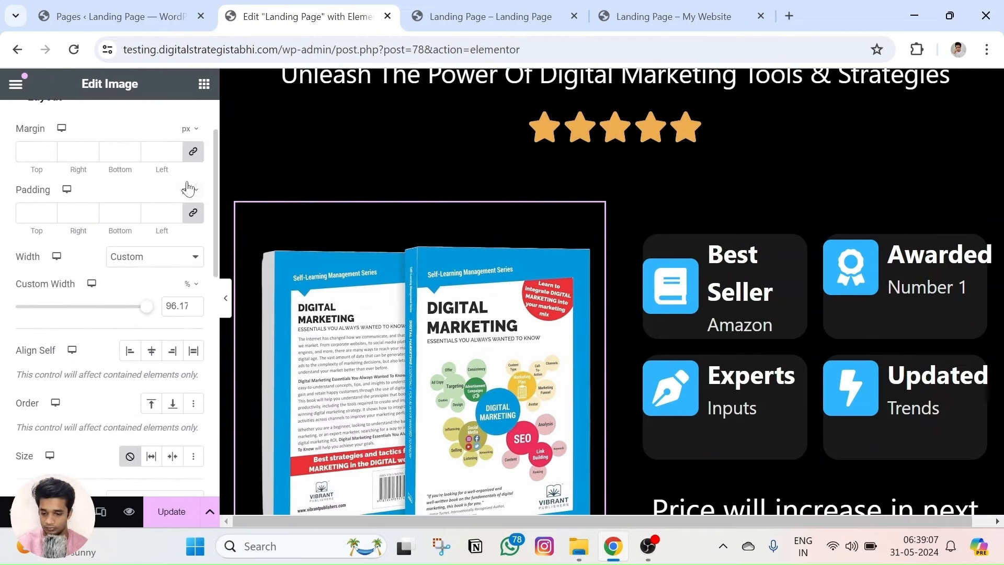
scroll(172, 177, down, 10)
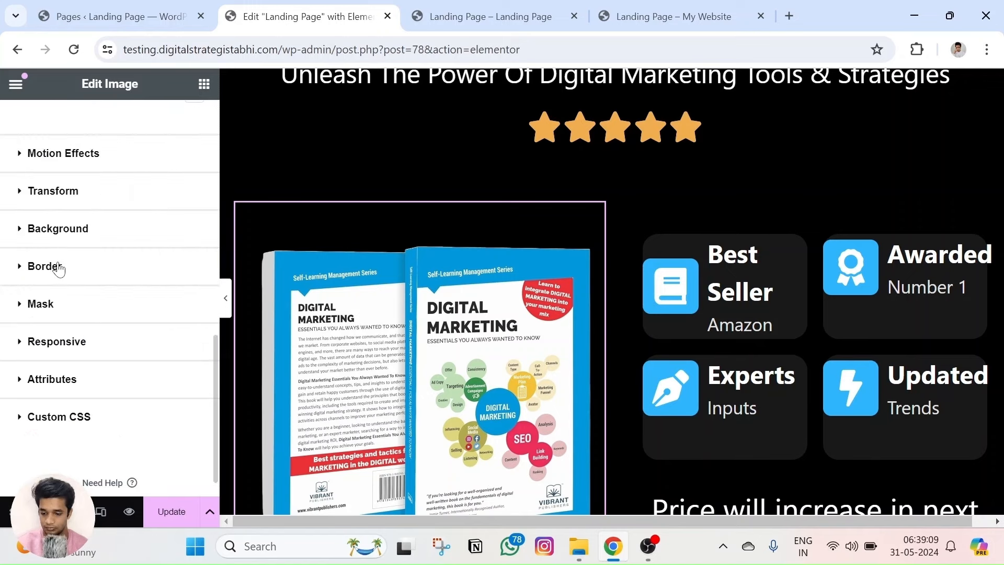
click(64, 154)
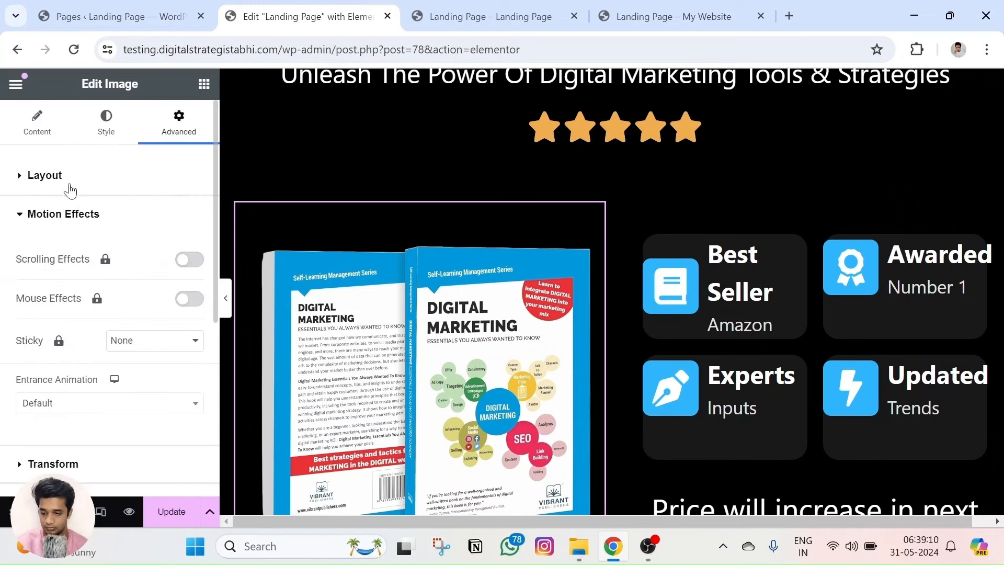
click(97, 401)
scroll(56, 329, down, 3)
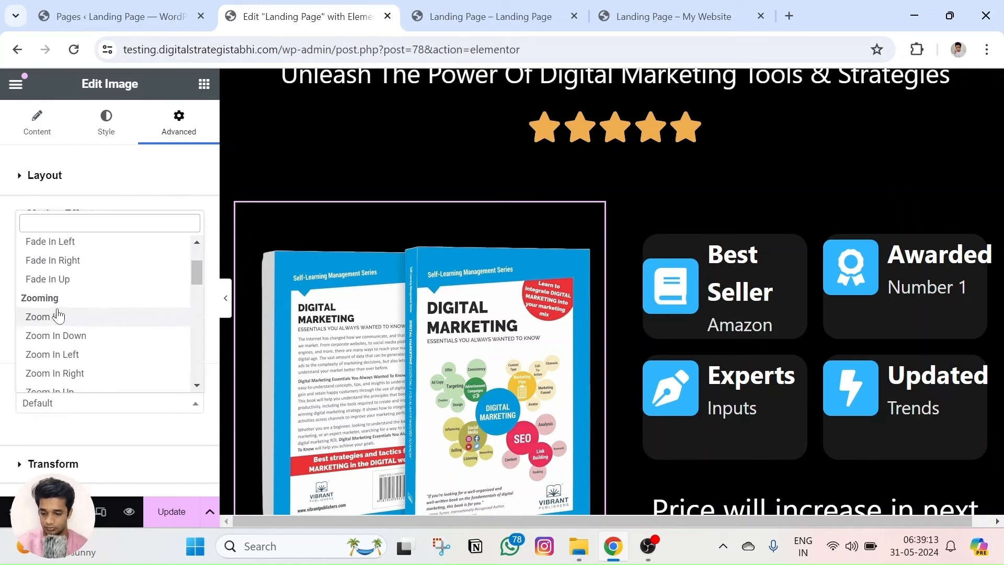
scroll(63, 340, down, 4)
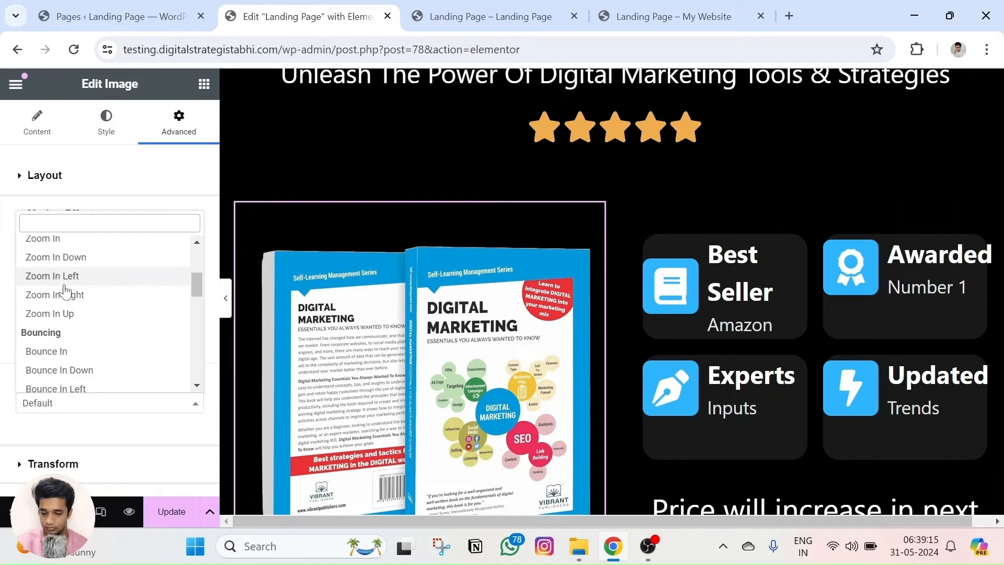
click(65, 281)
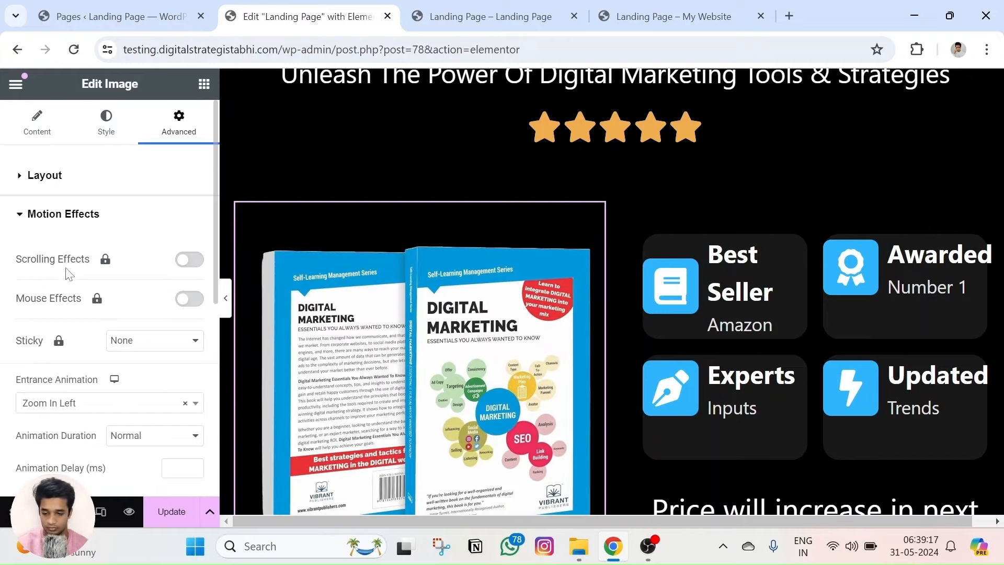
scroll(65, 313, down, 2)
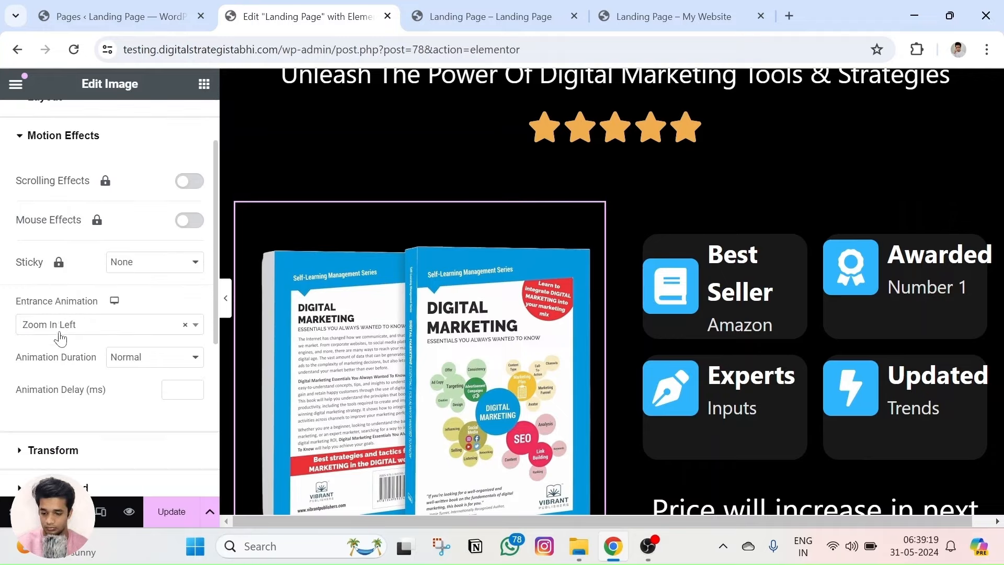
click(61, 324)
scroll(63, 332, down, 2)
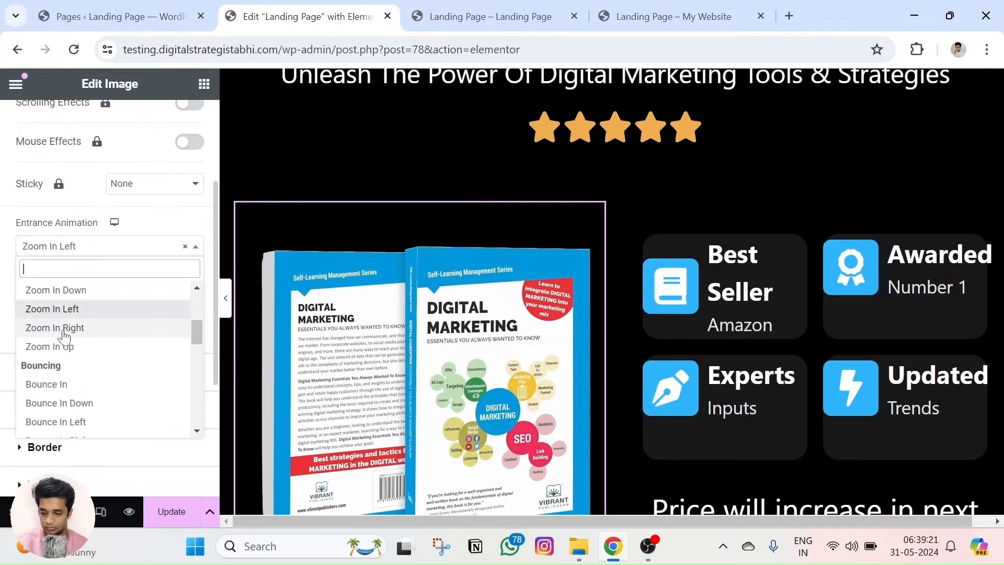
click(67, 385)
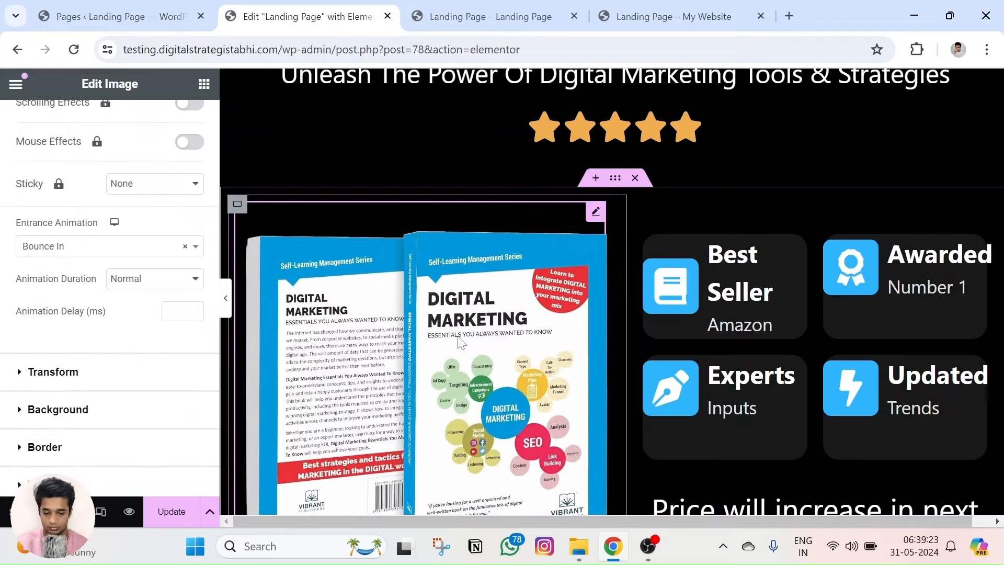
Make the feature badges column fade in from the right.
click(637, 228)
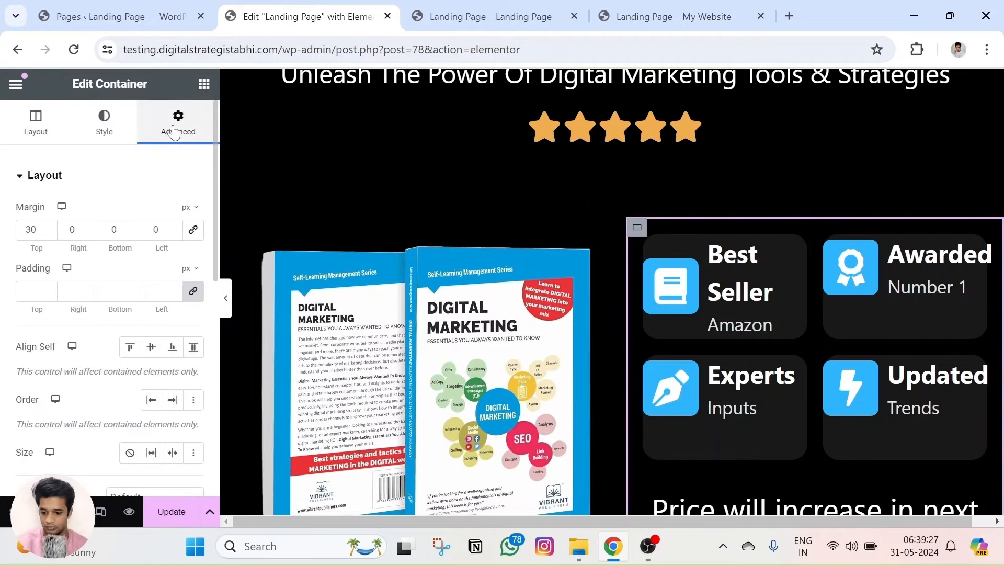
scroll(112, 273, down, 8)
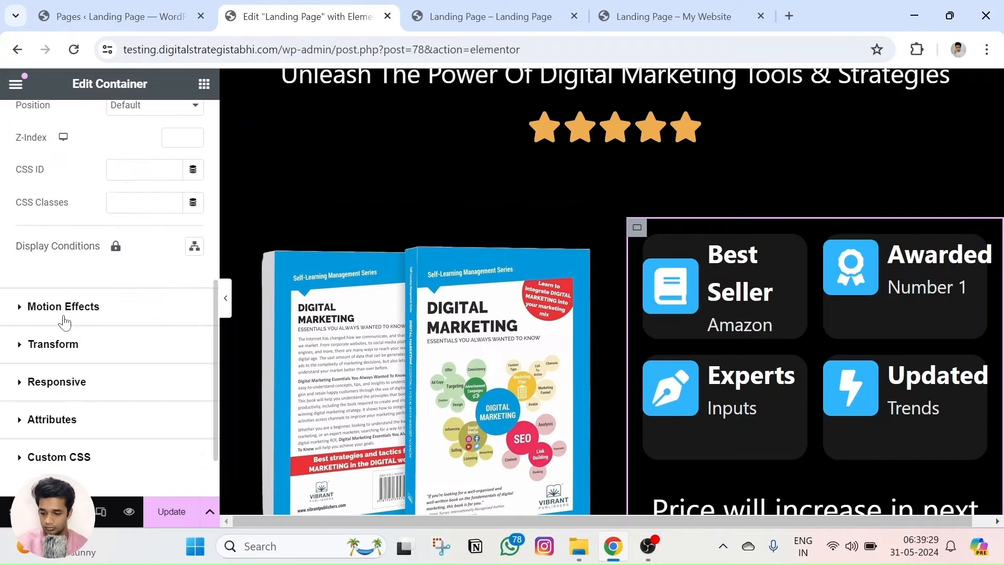
click(62, 309)
scroll(80, 262, down, 3)
click(75, 247)
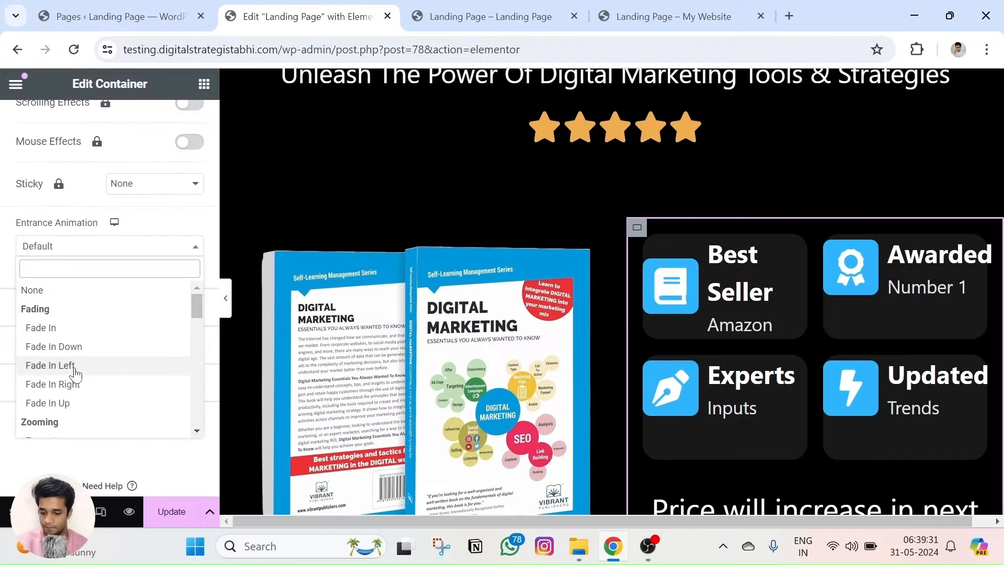
click(78, 384)
scroll(364, 302, down, 4)
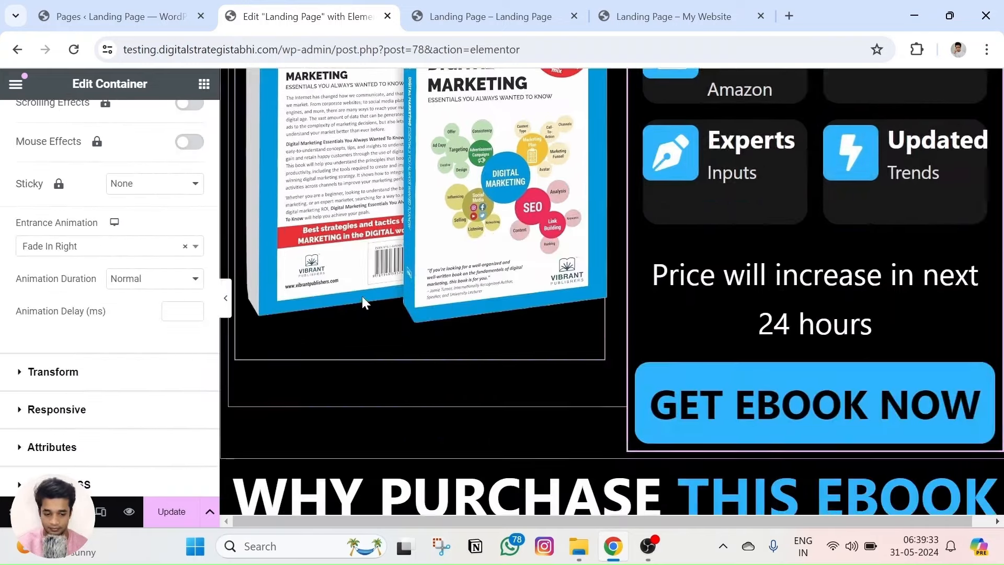
scroll(358, 290, down, 3)
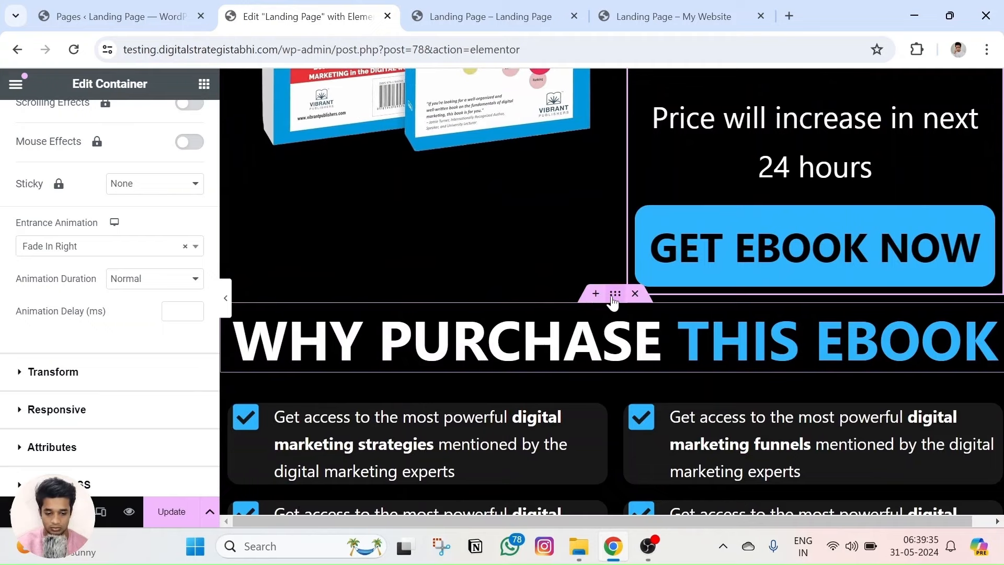
click(614, 294)
Give the WHY PURCHASE heading a Fade In entrance animation.
scroll(613, 301, down, 3)
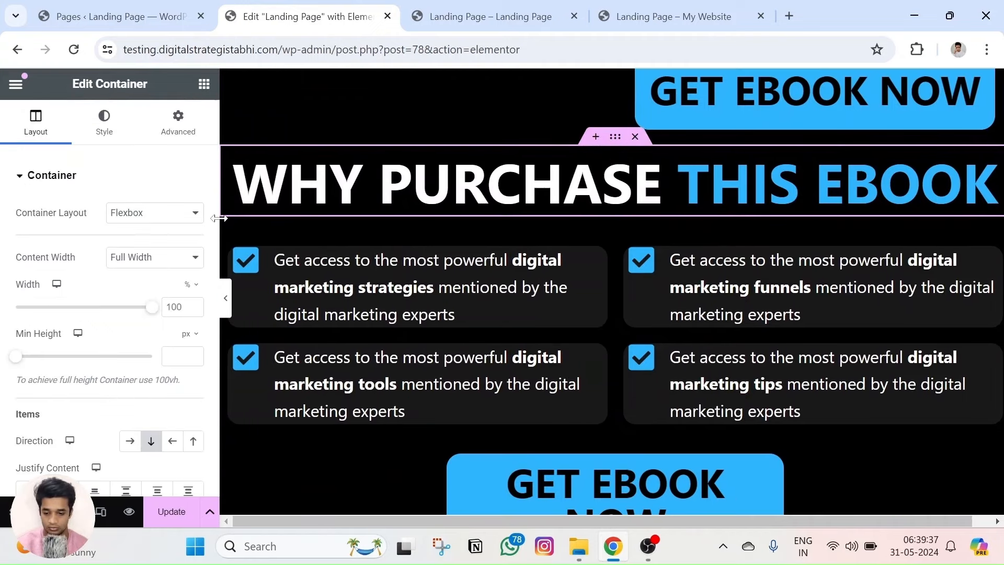
click(177, 125)
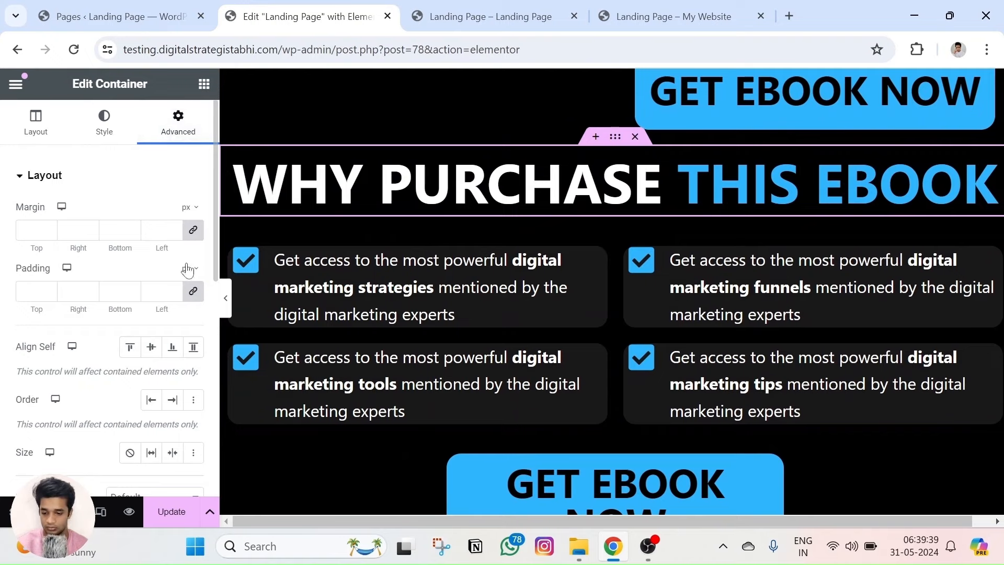
scroll(116, 305, down, 3)
scroll(116, 303, down, 3)
click(61, 301)
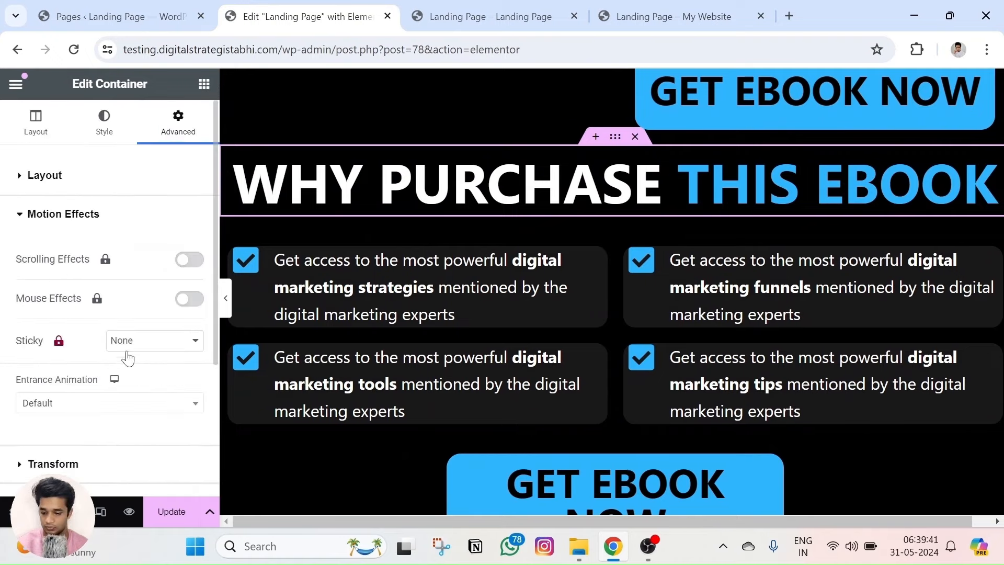
click(77, 404)
click(78, 282)
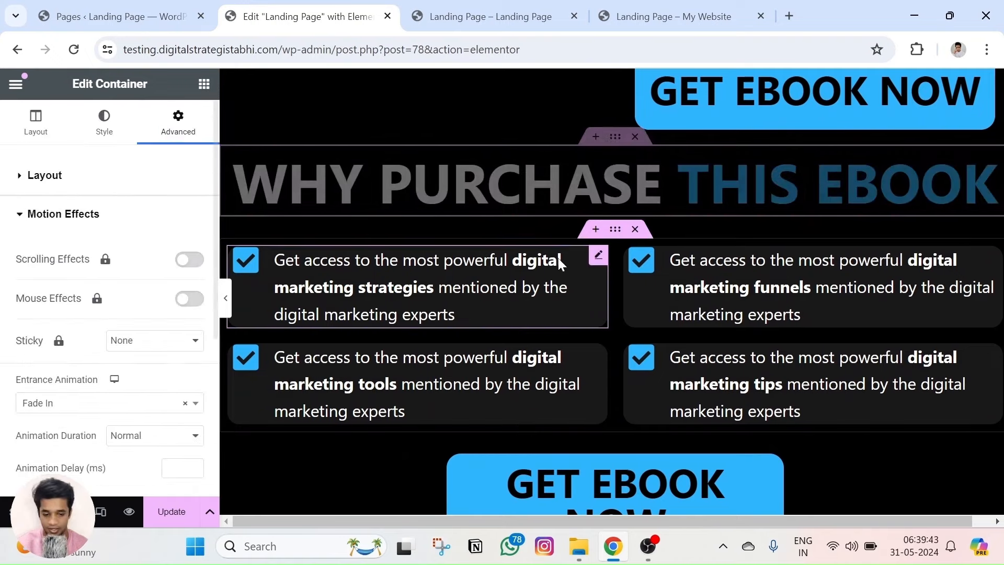
Set the digital marketing strategies card's entrance animation to Fade In.
click(612, 230)
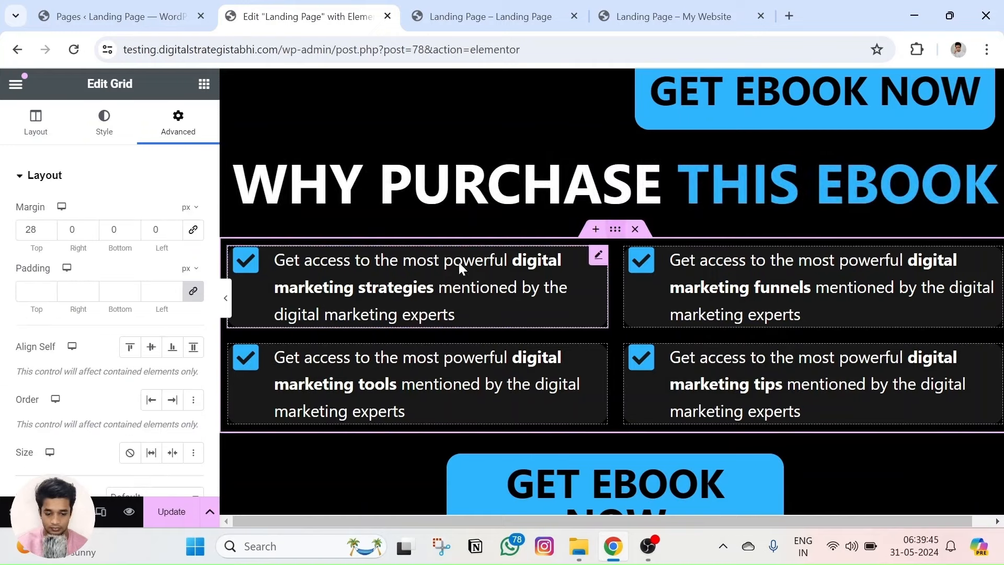
click(597, 257)
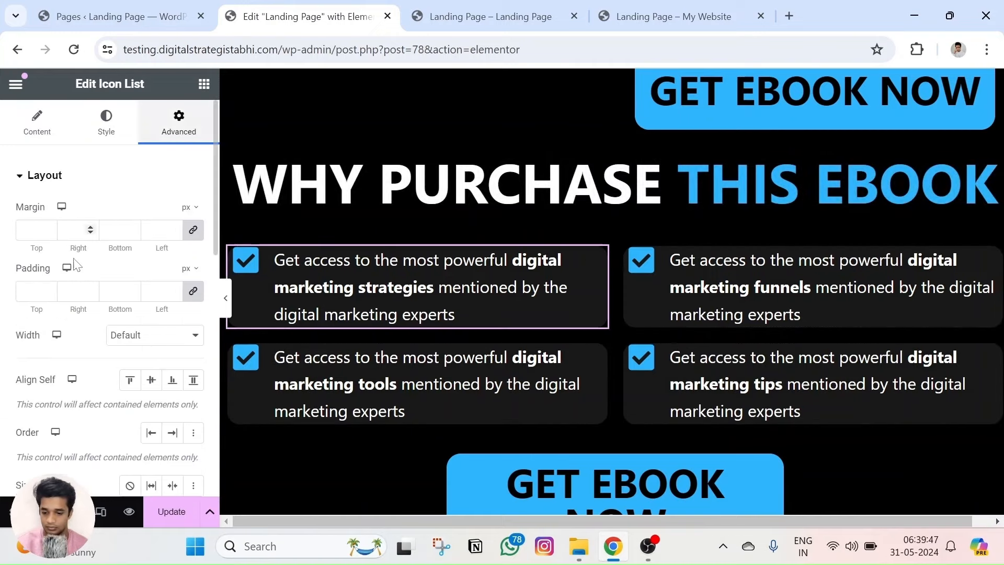
scroll(68, 282, down, 8)
click(90, 181)
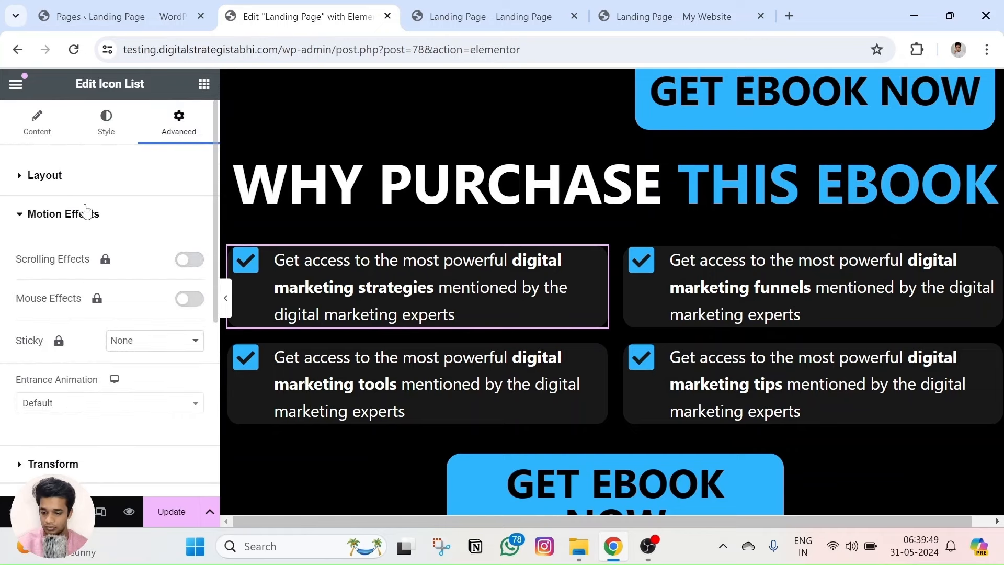
scroll(92, 331, down, 2)
click(76, 322)
scroll(78, 423, down, 3)
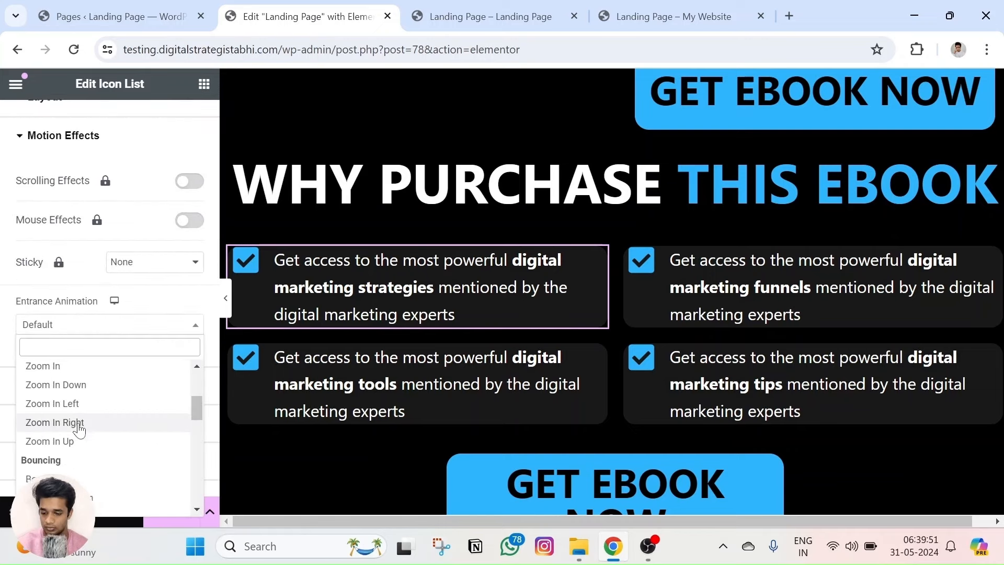
scroll(68, 416, up, 5)
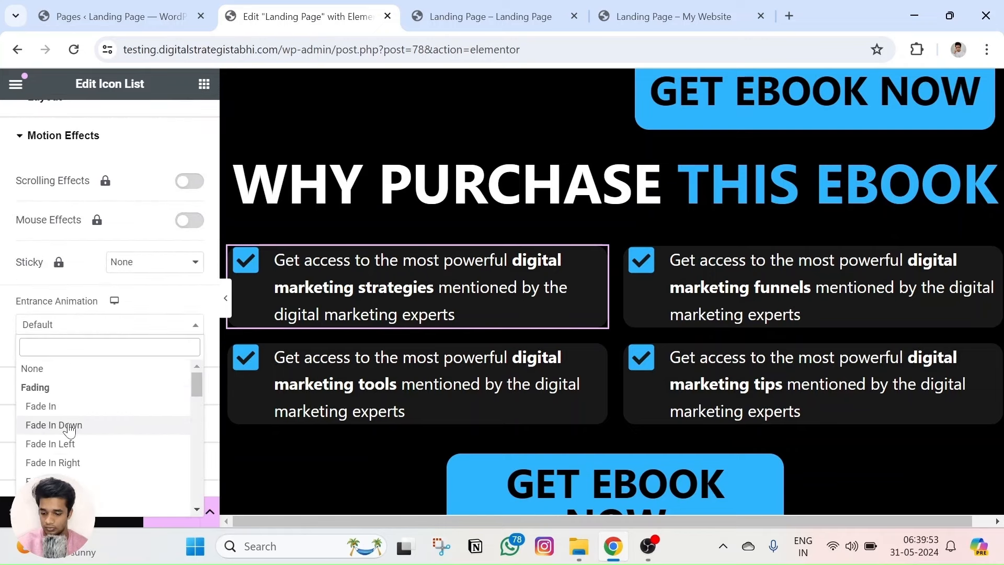
click(40, 406)
Make the digital marketing tools card's entrance animation Fade In Up.
click(597, 351)
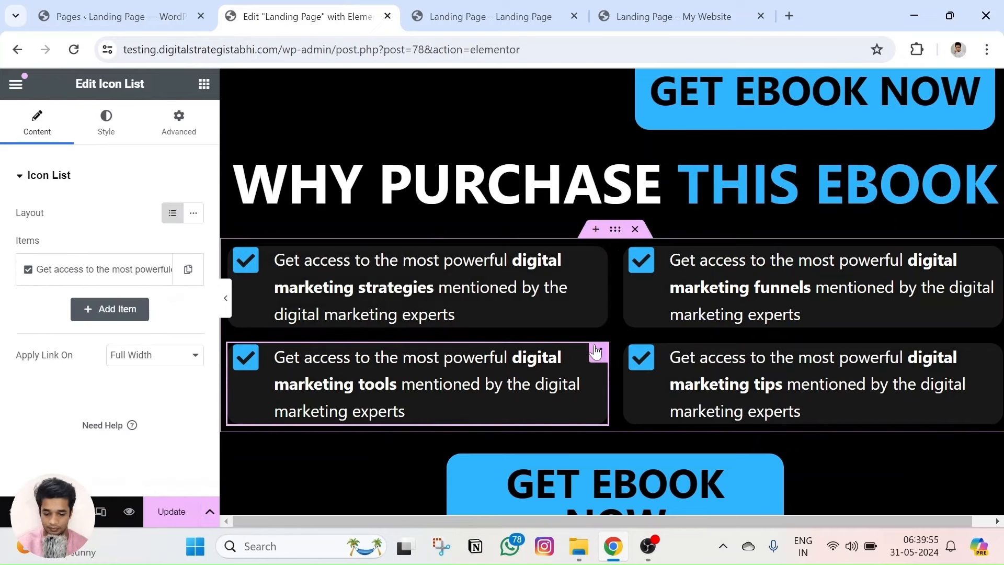
click(178, 123)
scroll(85, 291, down, 5)
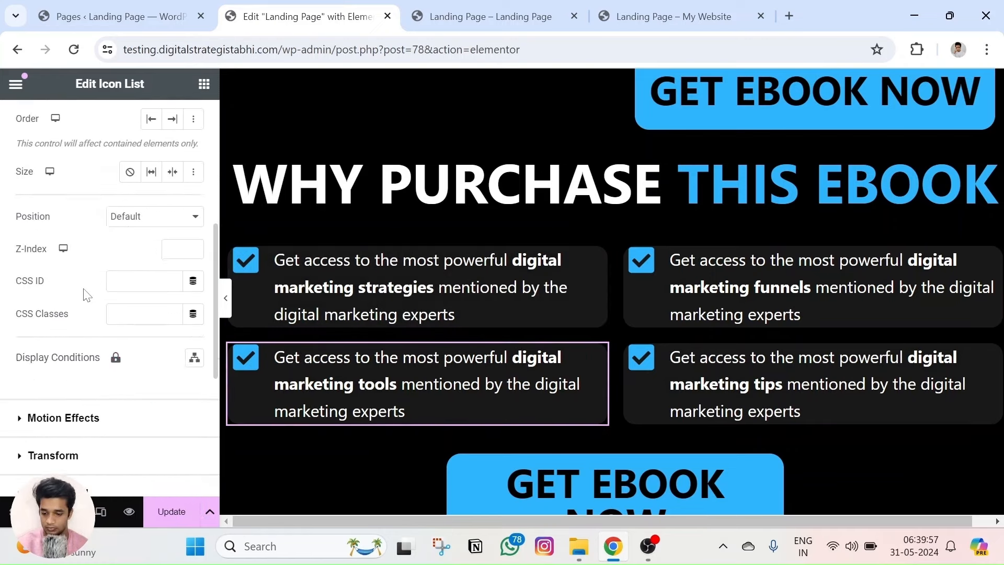
click(65, 340)
scroll(69, 285, down, 3)
click(72, 247)
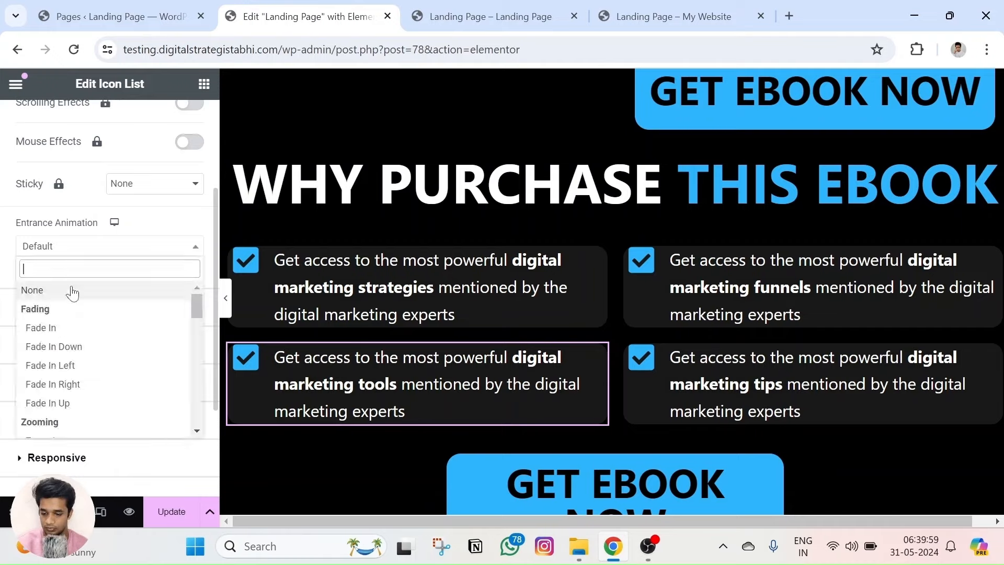
click(68, 403)
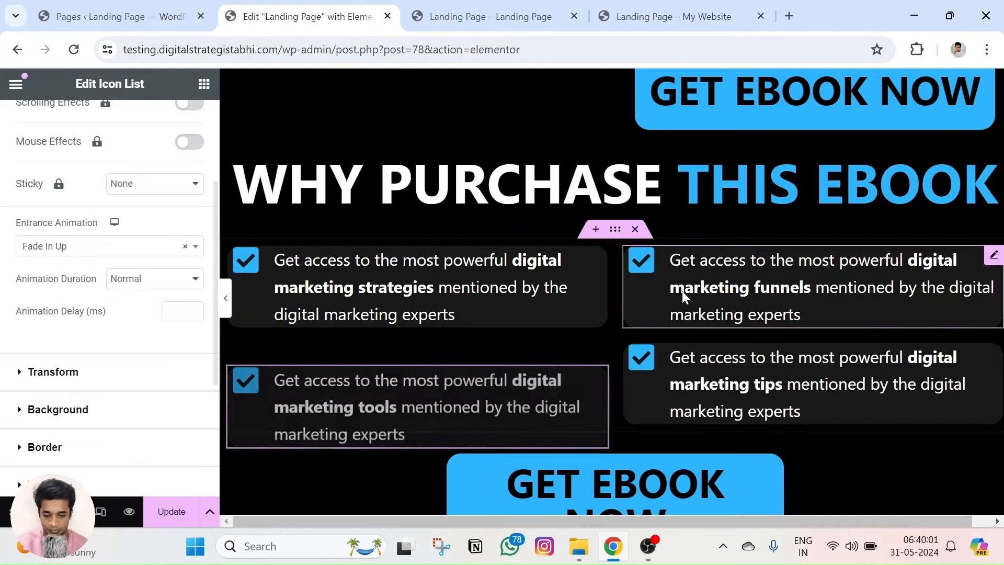
Set the digital marketing funnels card to Fade In Right on entrance.
click(992, 255)
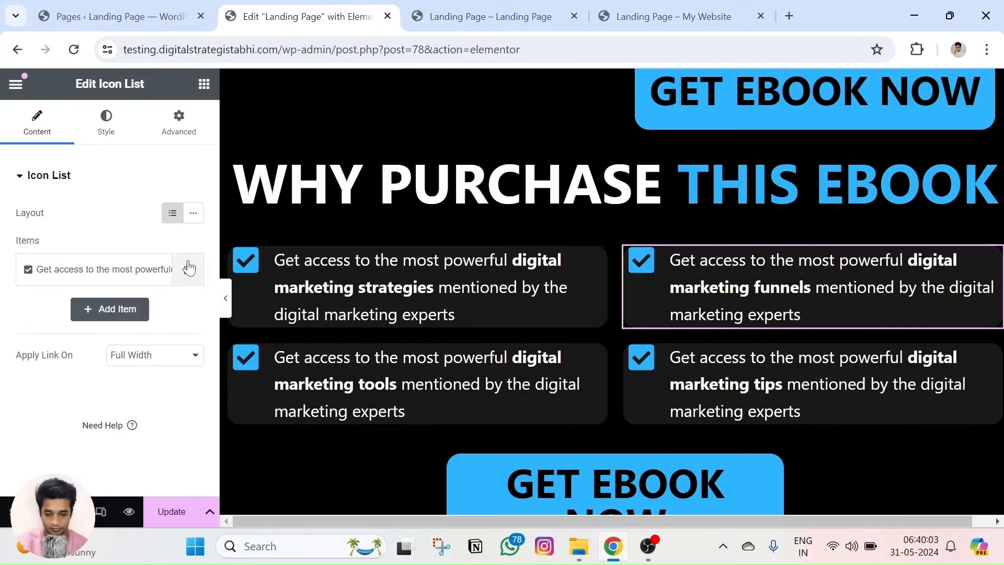
click(179, 123)
scroll(90, 316, down, 7)
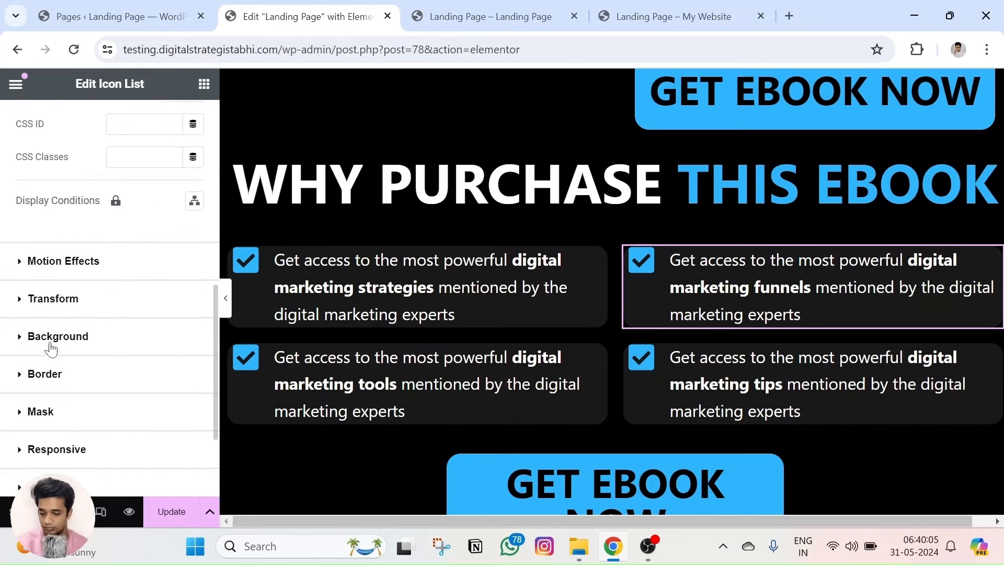
click(82, 268)
scroll(67, 305, down, 3)
click(68, 246)
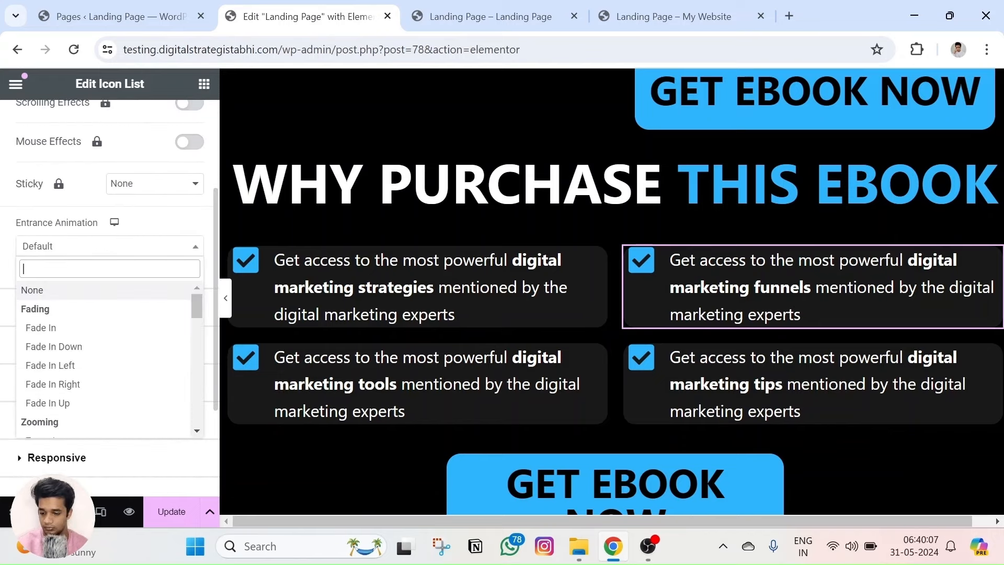
scroll(81, 332, down, 3)
scroll(81, 330, up, 1)
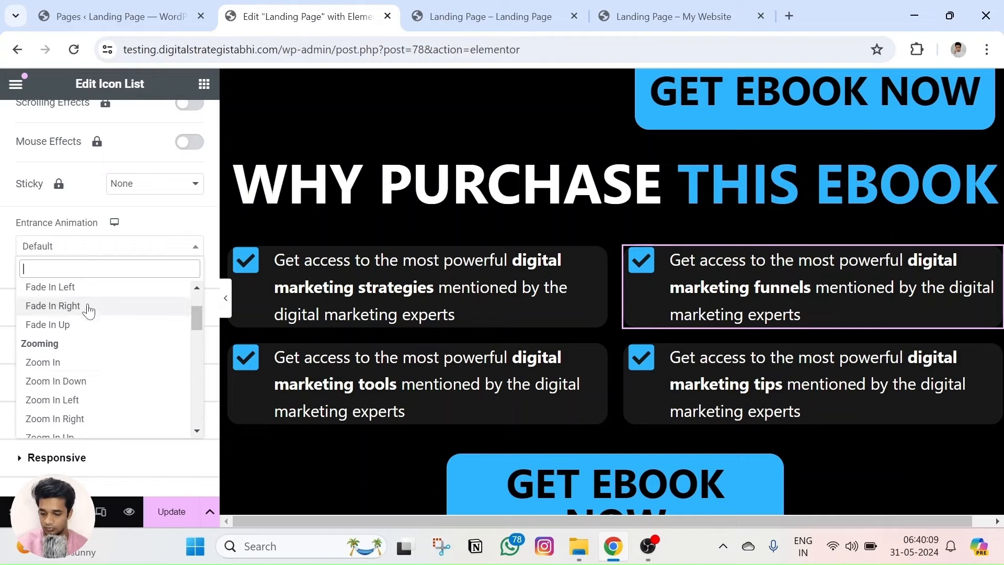
click(91, 305)
Set the digital marketing tips card to Fade In Down on entrance.
click(967, 358)
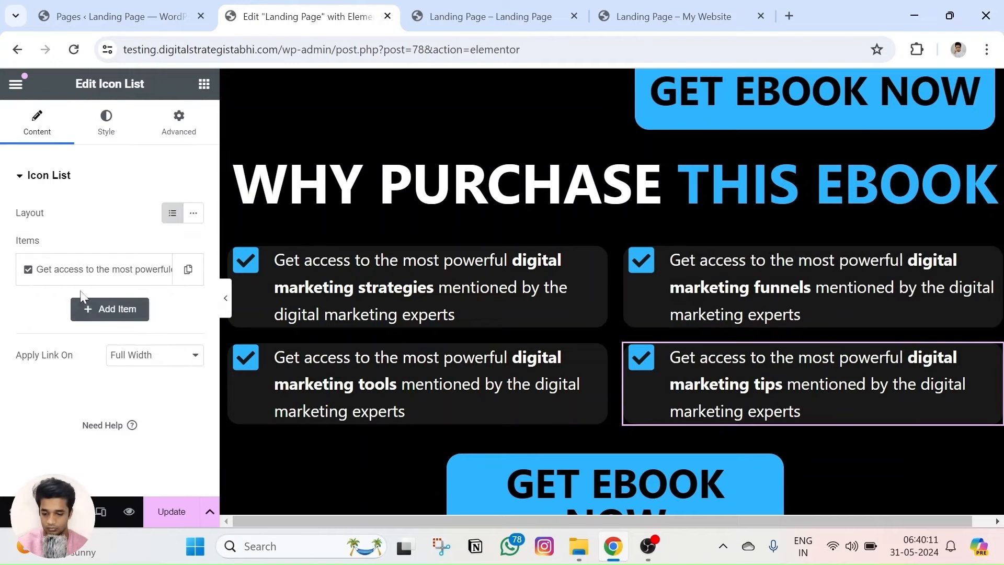
click(202, 124)
scroll(72, 318, down, 5)
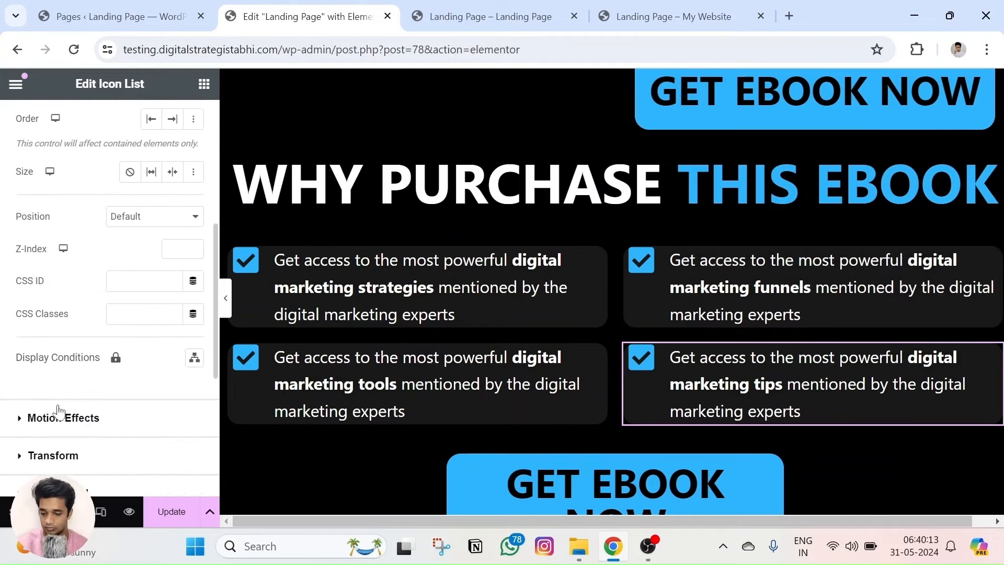
scroll(52, 398, down, 3)
click(74, 262)
click(66, 404)
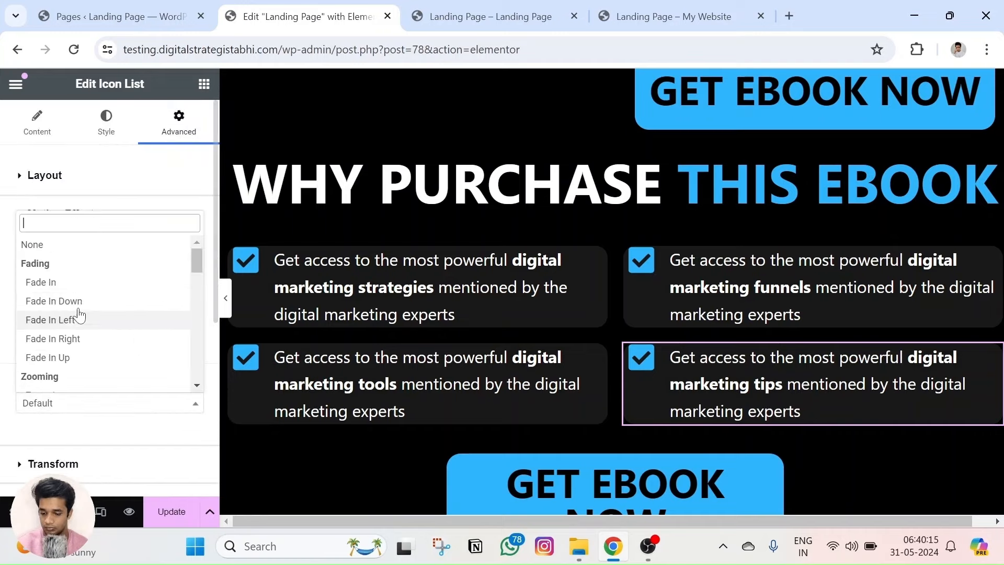
scroll(81, 293, down, 2)
scroll(86, 272, up, 2)
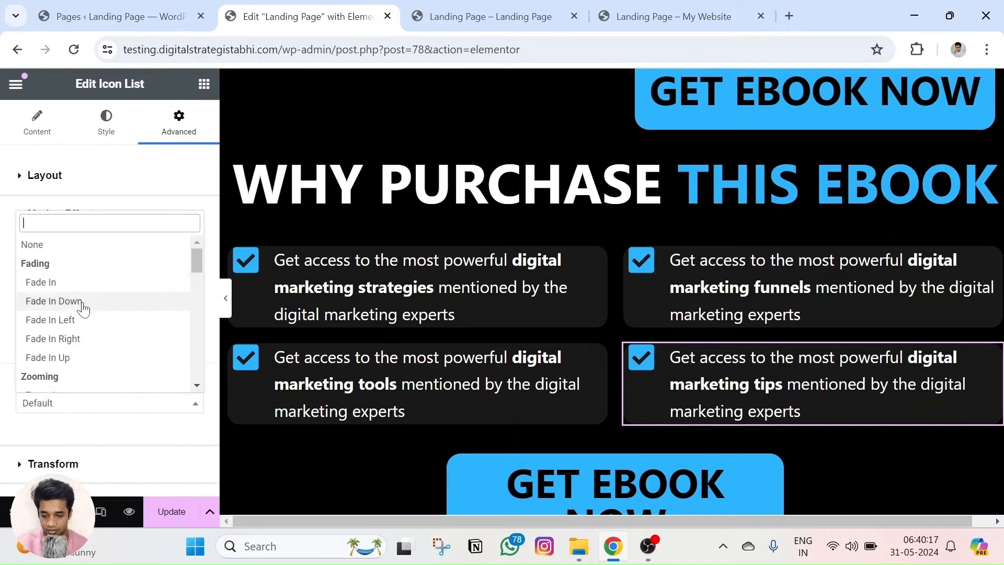
click(84, 299)
Change the strategies card's entrance animation to Fade In Left.
click(428, 258)
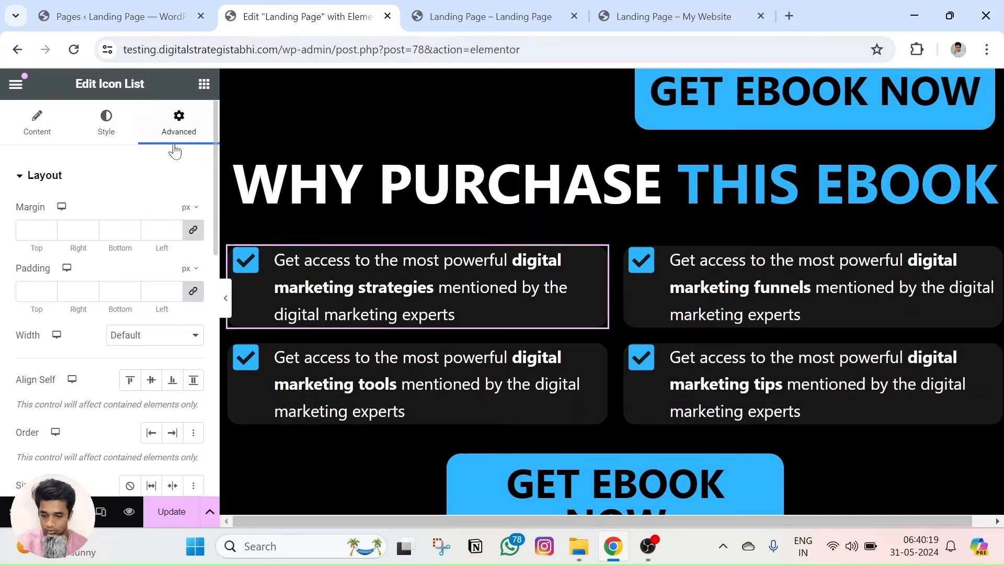
scroll(84, 292, down, 6)
click(63, 340)
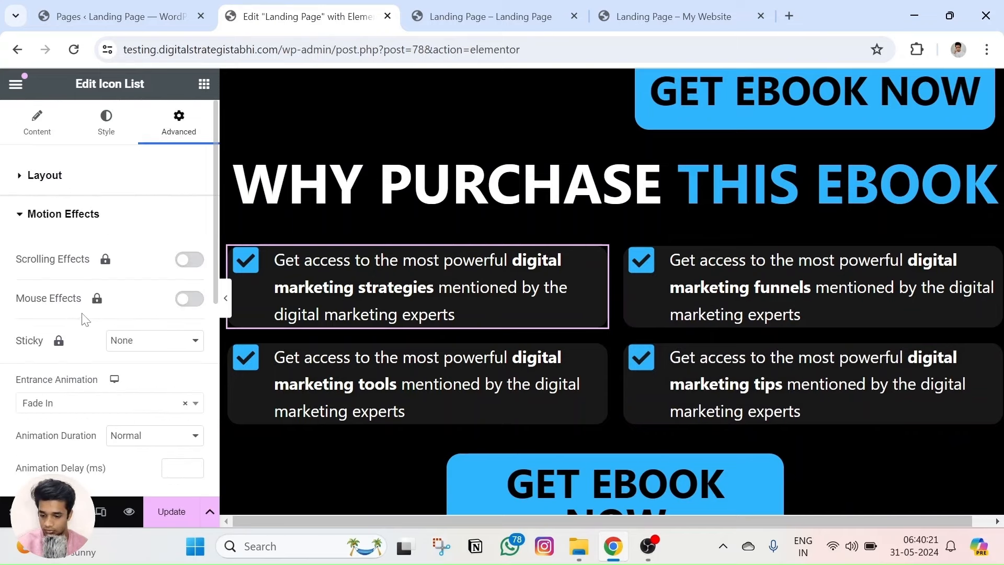
scroll(104, 375, down, 2)
click(73, 326)
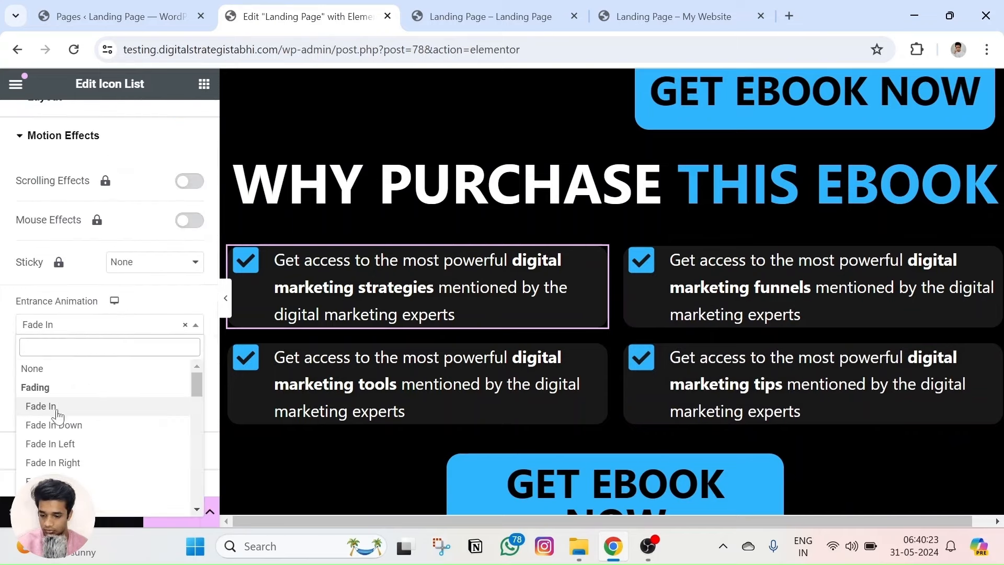
click(61, 444)
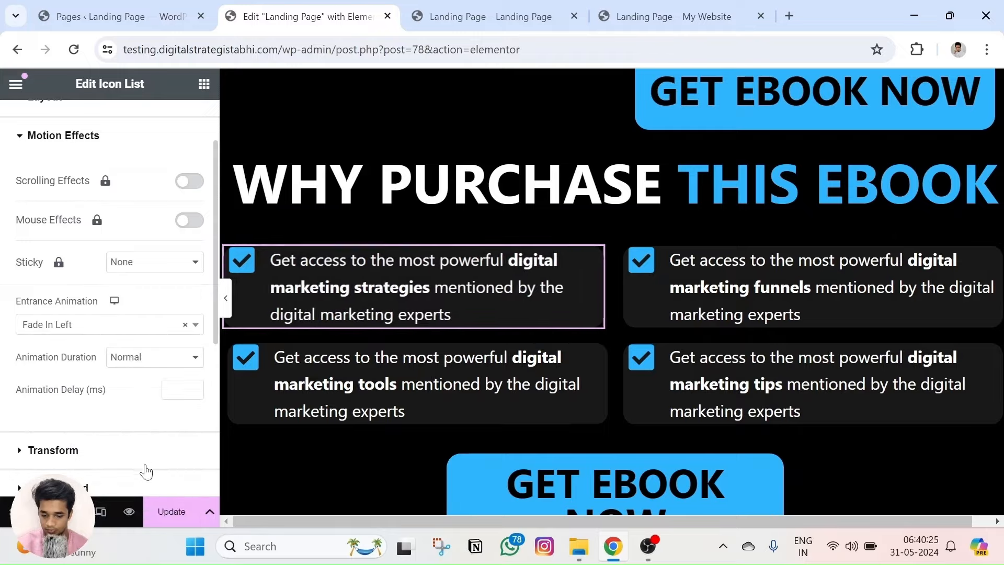
Preview the landing page and scroll through the animated benefit boxes.
click(128, 511)
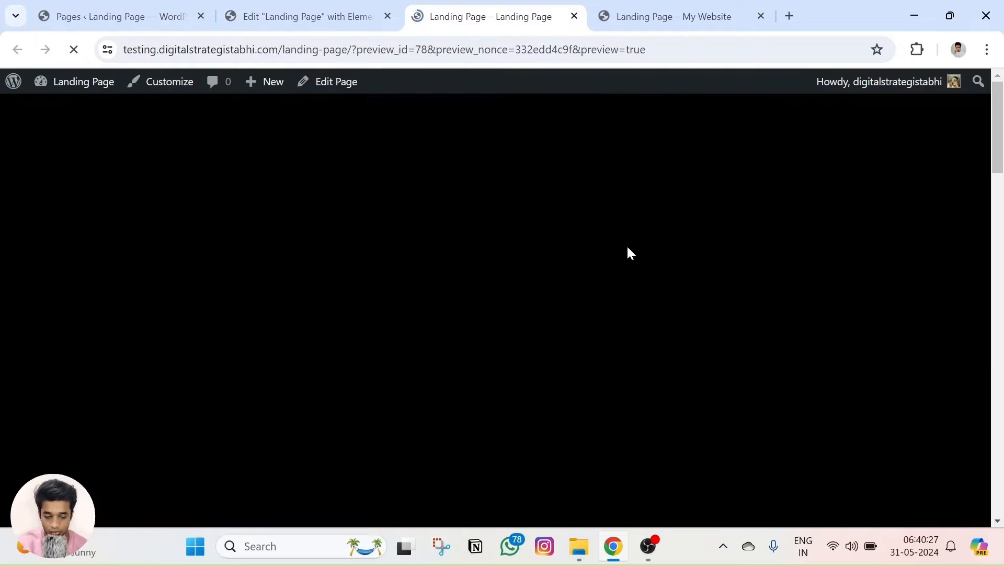
scroll(497, 184, down, 15)
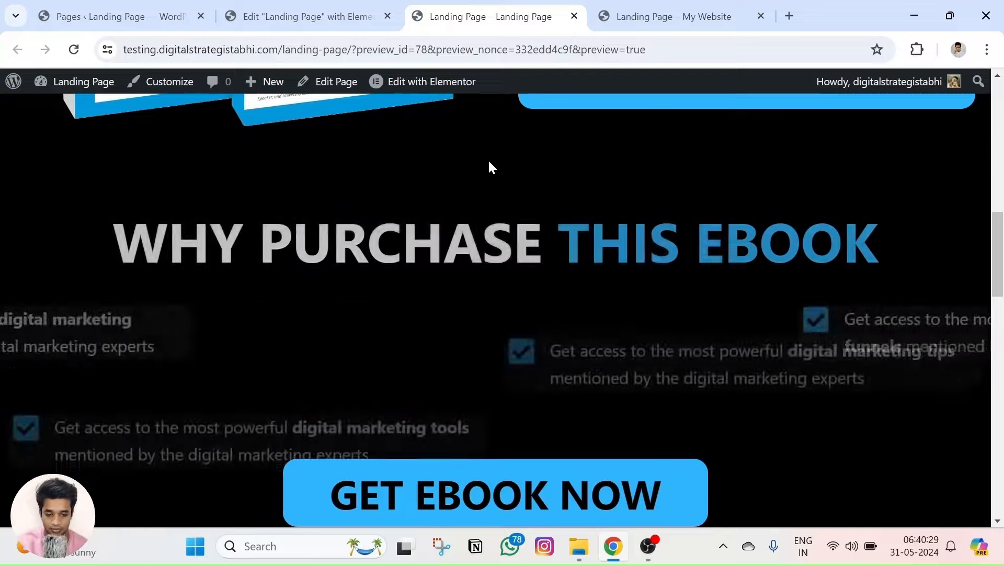
scroll(488, 159, down, 5)
scroll(488, 159, up, 3)
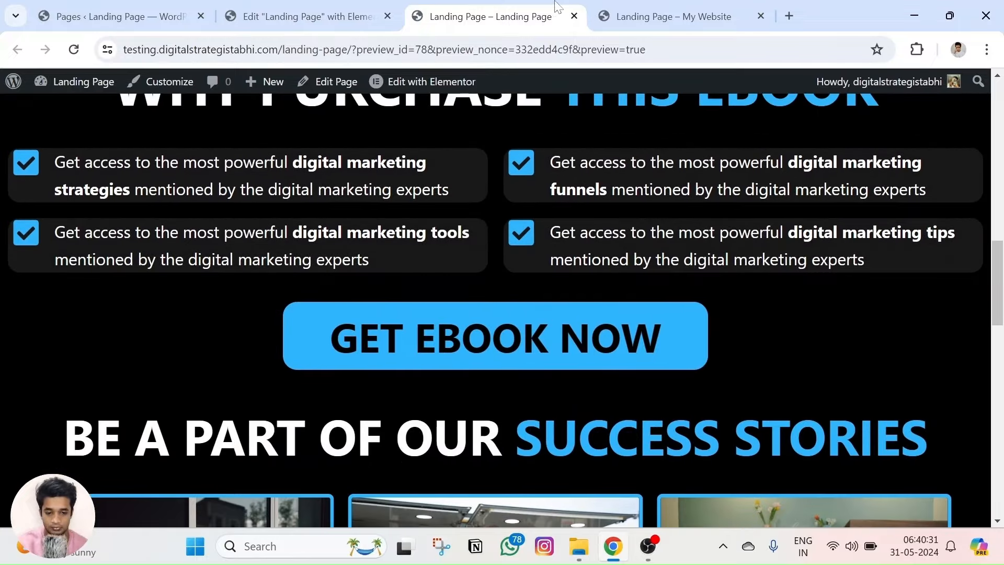
Back in the editor, set the Low Conversions card to Fade In Down.
click(303, 16)
scroll(402, 235, down, 8)
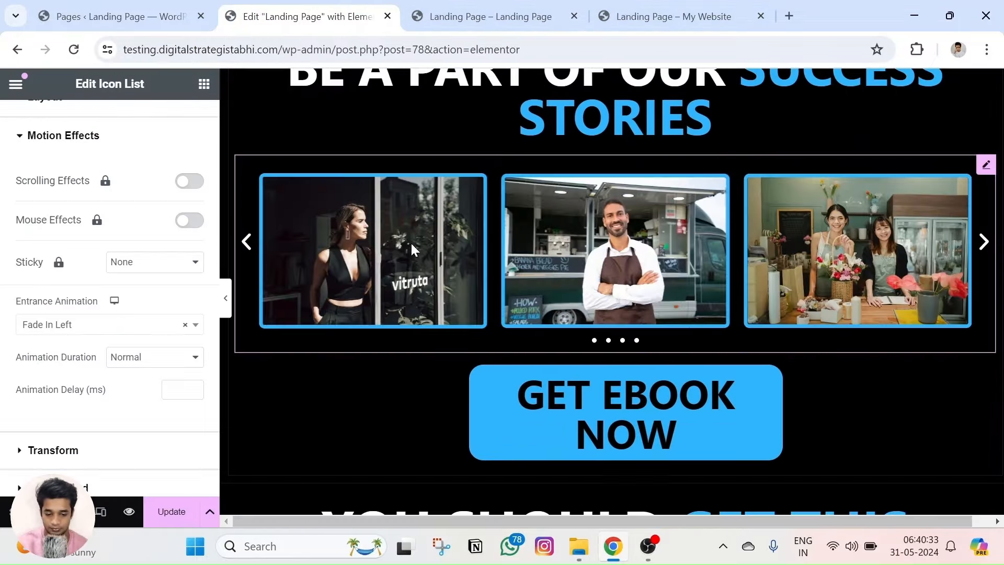
scroll(484, 253, down, 7)
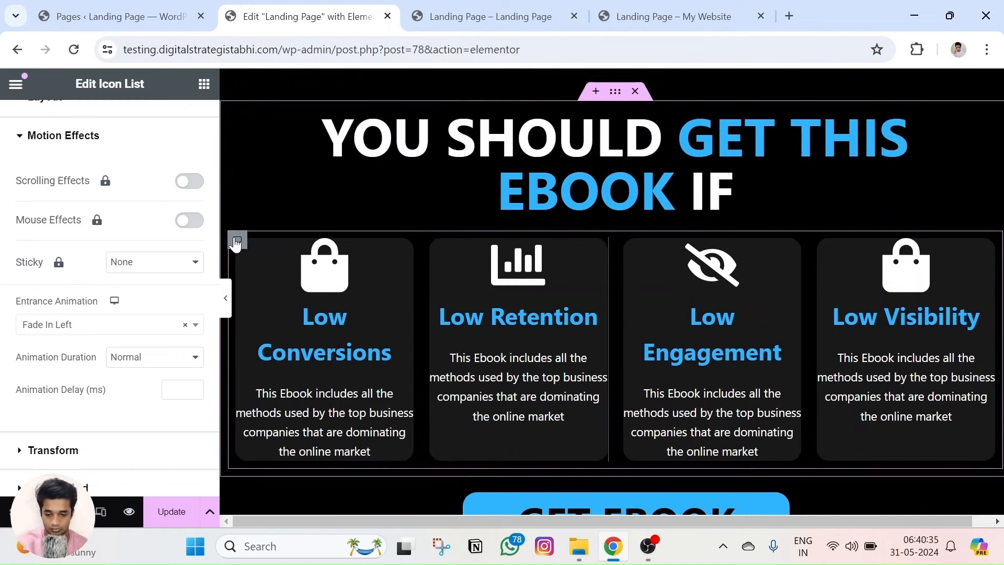
click(237, 241)
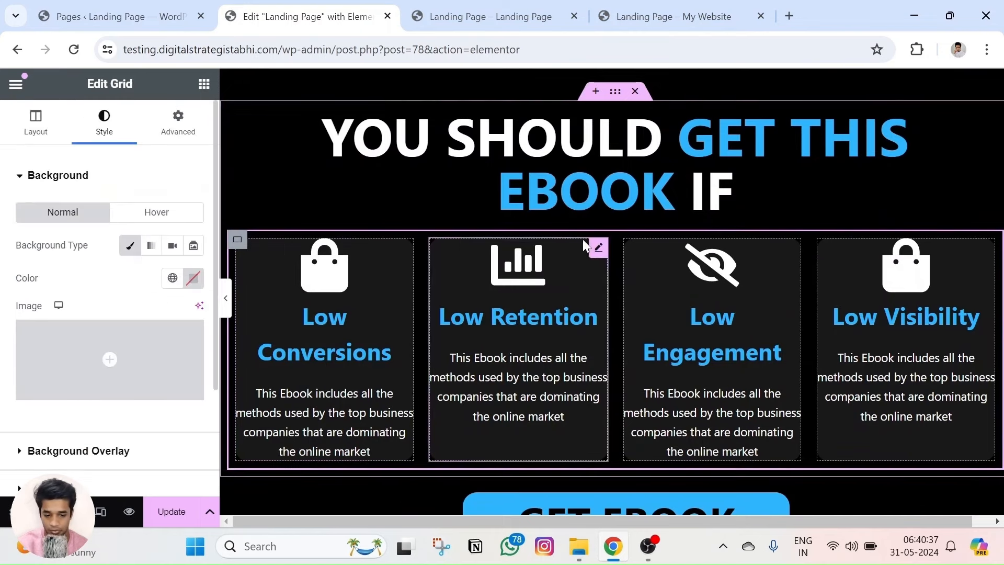
click(406, 257)
click(178, 120)
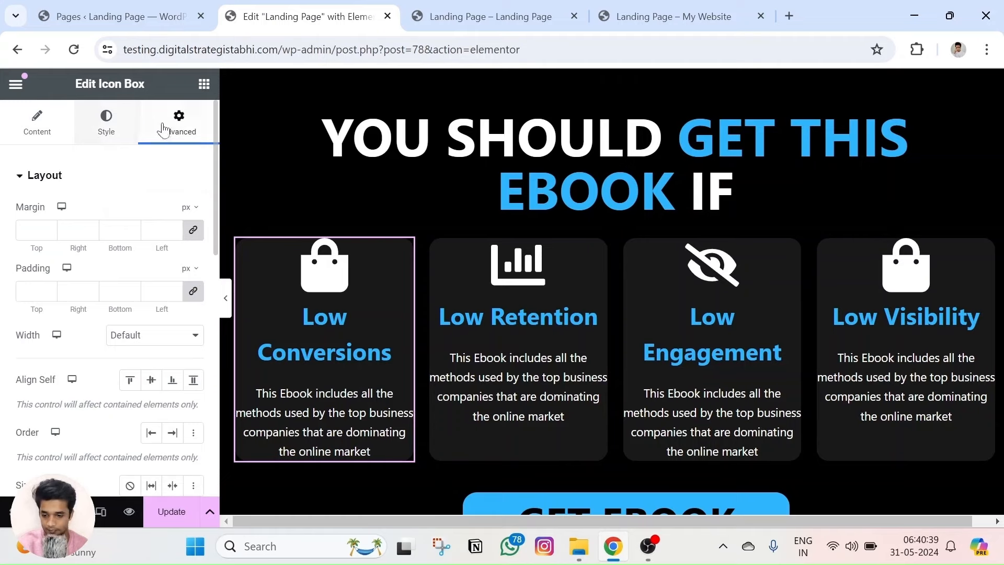
scroll(116, 278, down, 5)
scroll(73, 293, down, 3)
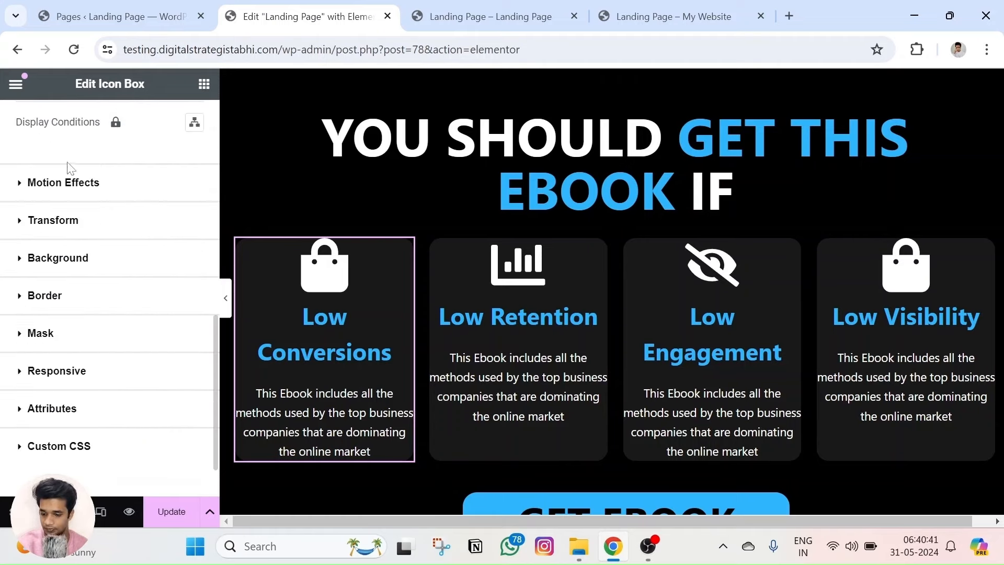
click(62, 183)
click(83, 400)
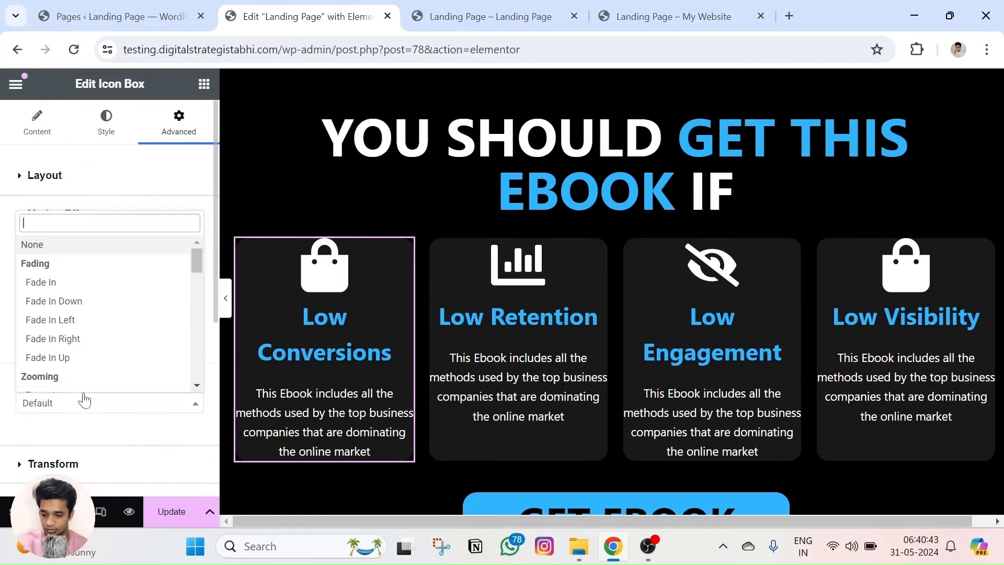
click(77, 307)
Set the Low Retention card's entrance animation to Fade In Left.
click(596, 251)
click(177, 125)
click(77, 262)
scroll(130, 246, down, 3)
click(156, 246)
click(72, 366)
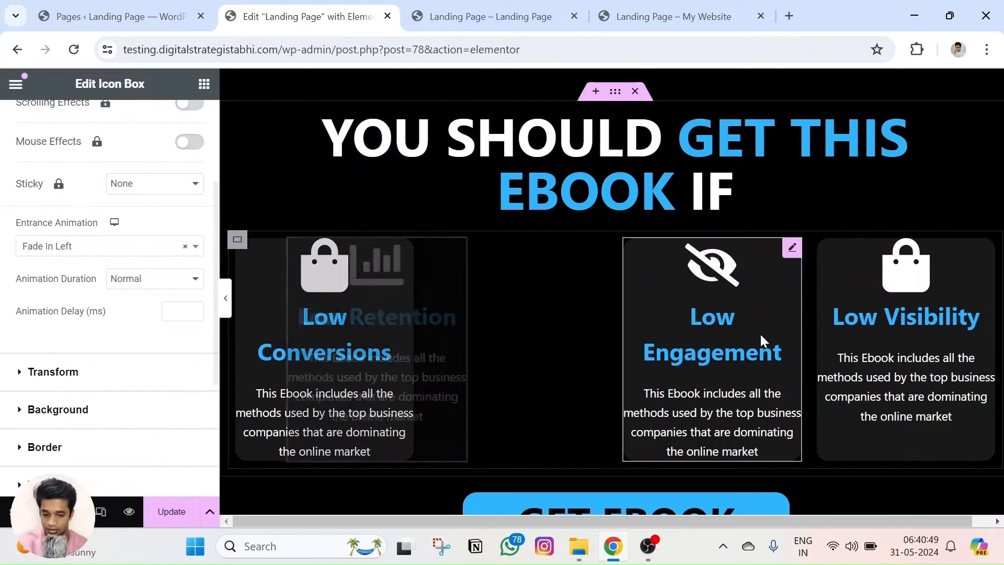
Set the Low Engagement card's entrance animation to Fade In Right.
click(783, 258)
click(178, 126)
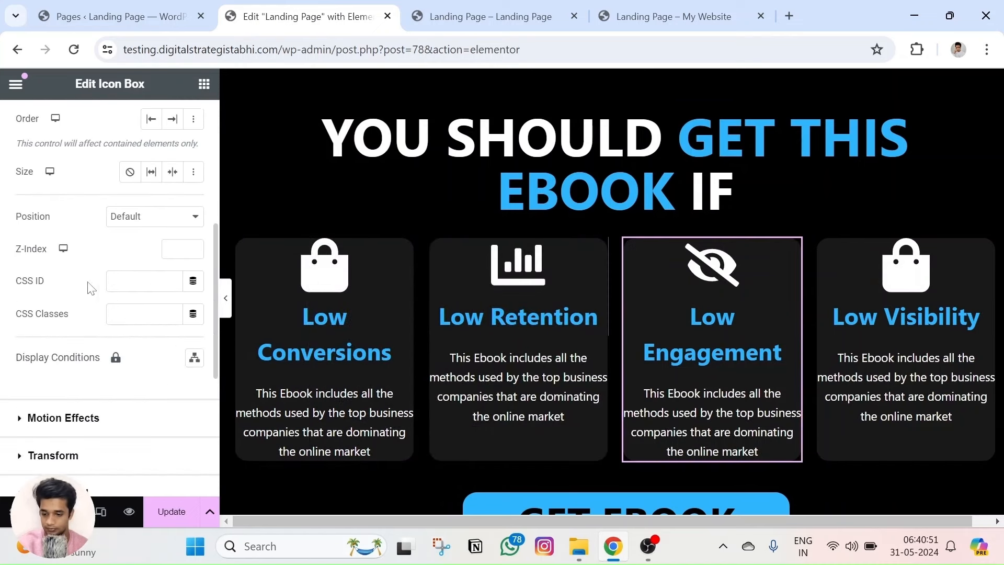
scroll(58, 308, down, 4)
click(91, 183)
scroll(83, 312, down, 3)
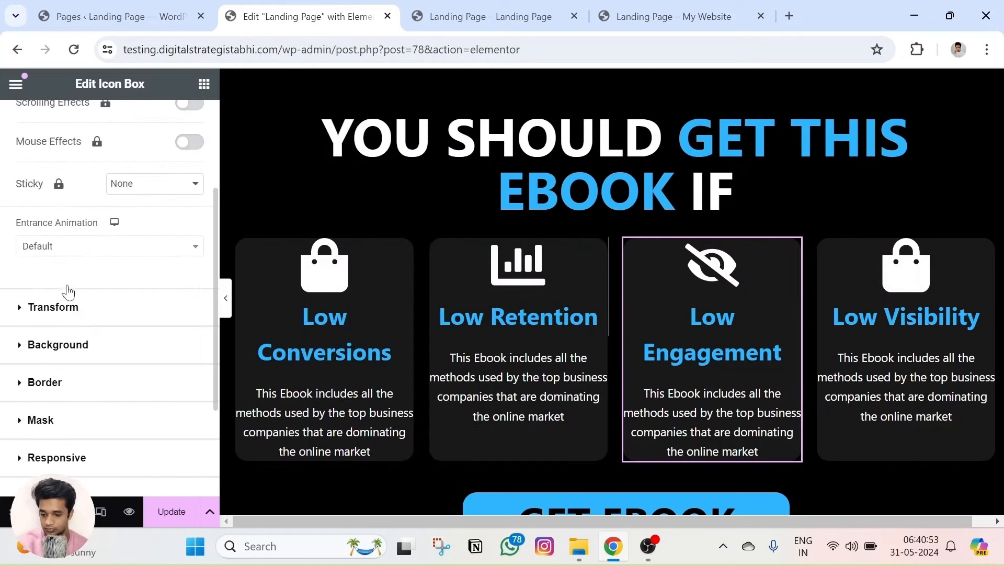
click(76, 246)
click(76, 387)
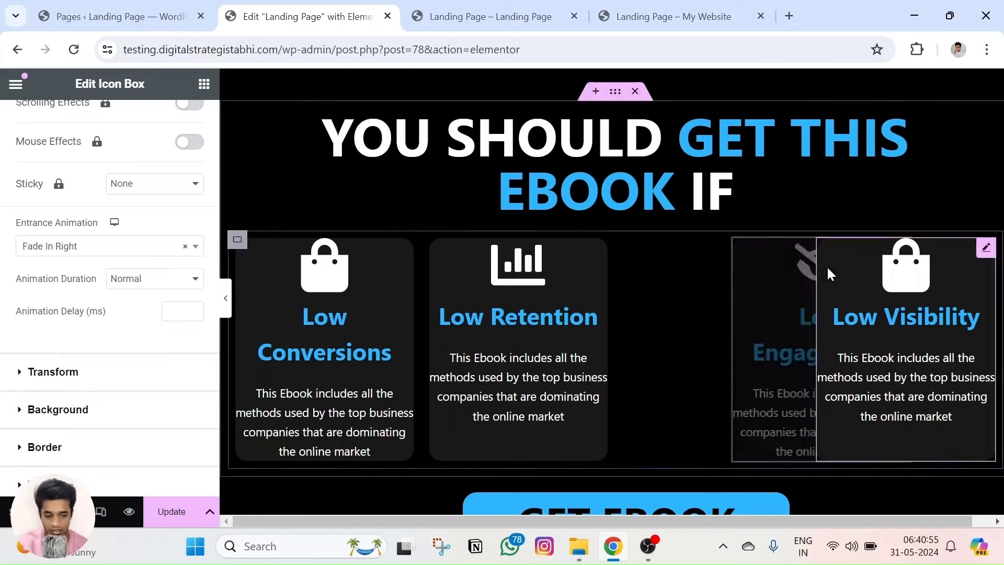
Set the Low Visibility card's entrance animation to Fade In Right.
click(978, 260)
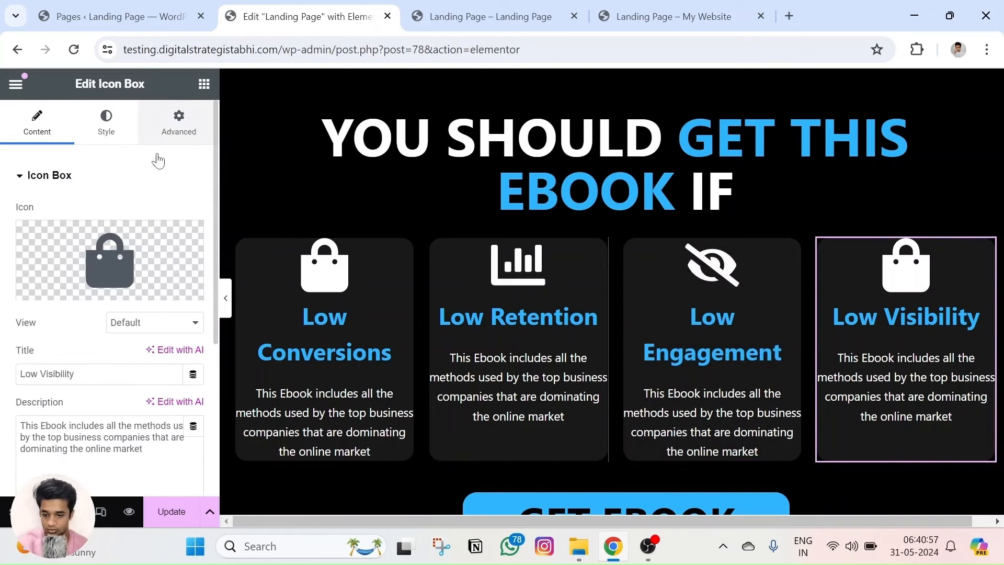
click(162, 131)
scroll(82, 284, down, 5)
click(63, 260)
scroll(76, 272, down, 2)
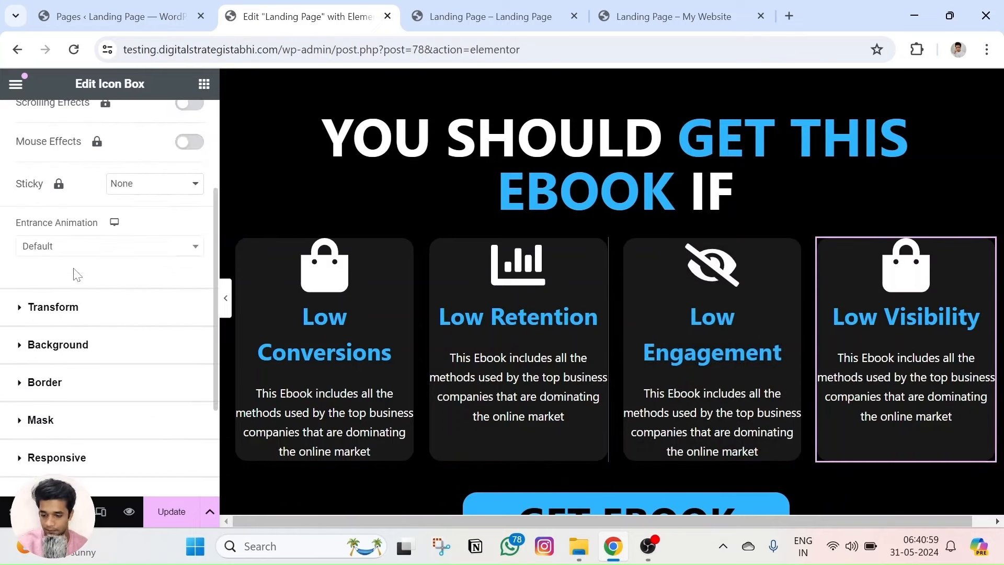
click(73, 246)
click(79, 387)
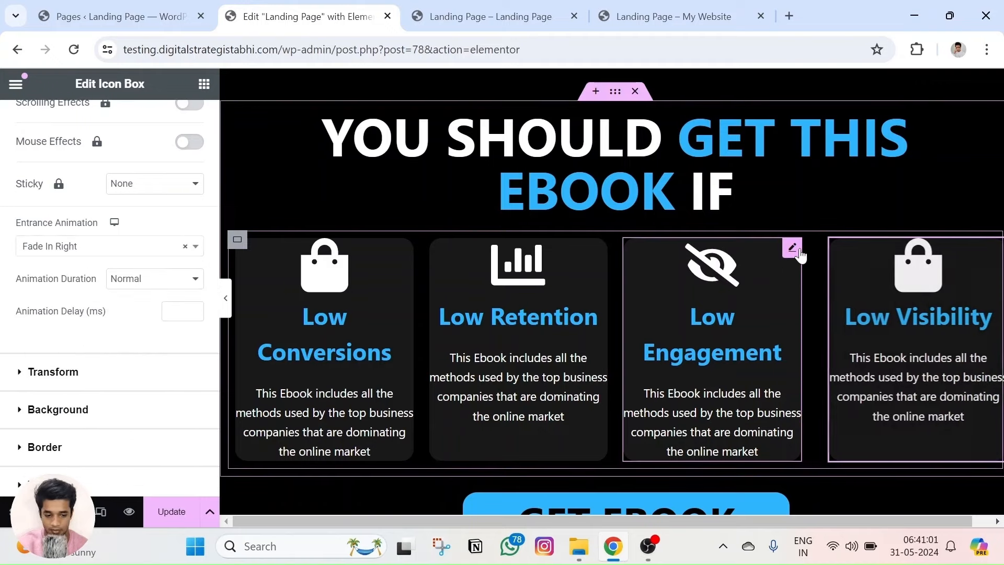
Change Low Engagement to Fade In Up and preview the page.
click(758, 249)
scroll(81, 259, down, 4)
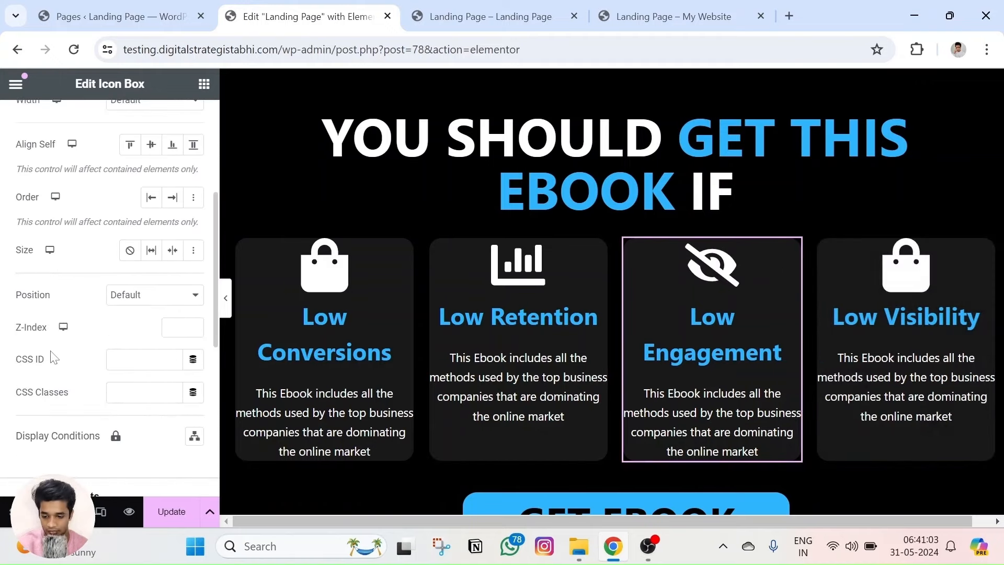
scroll(53, 355, down, 5)
click(76, 183)
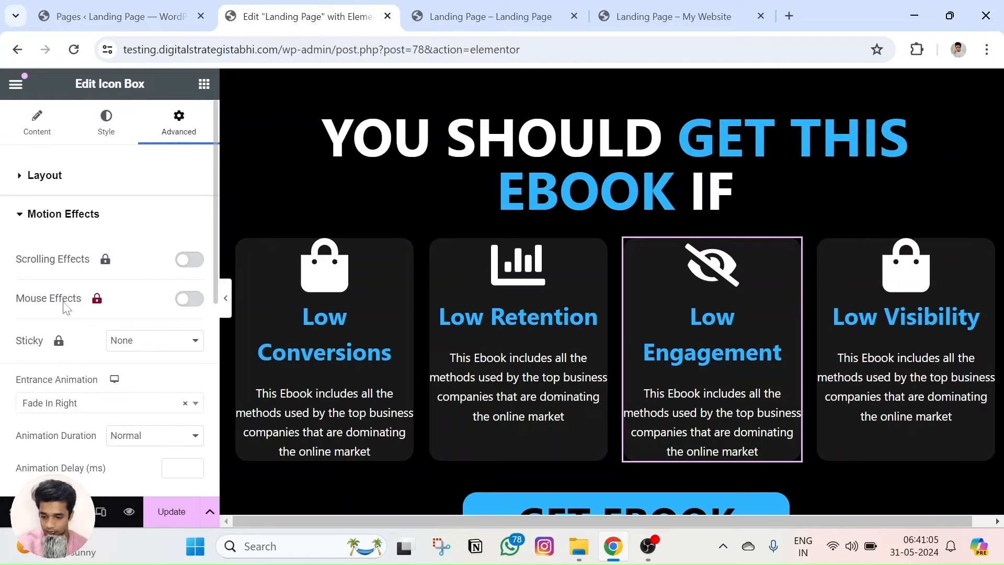
scroll(55, 361, down, 4)
click(94, 167)
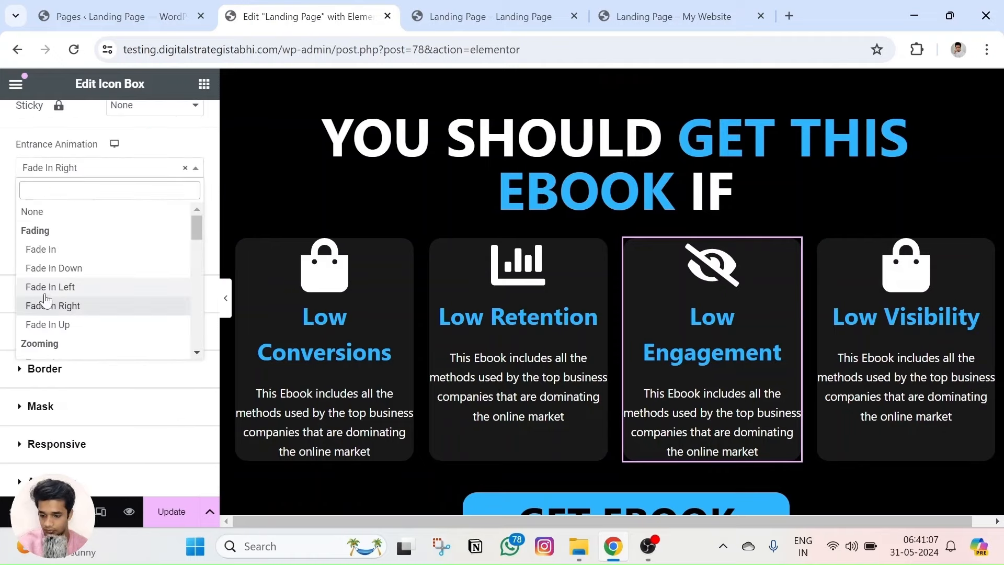
click(55, 326)
click(129, 511)
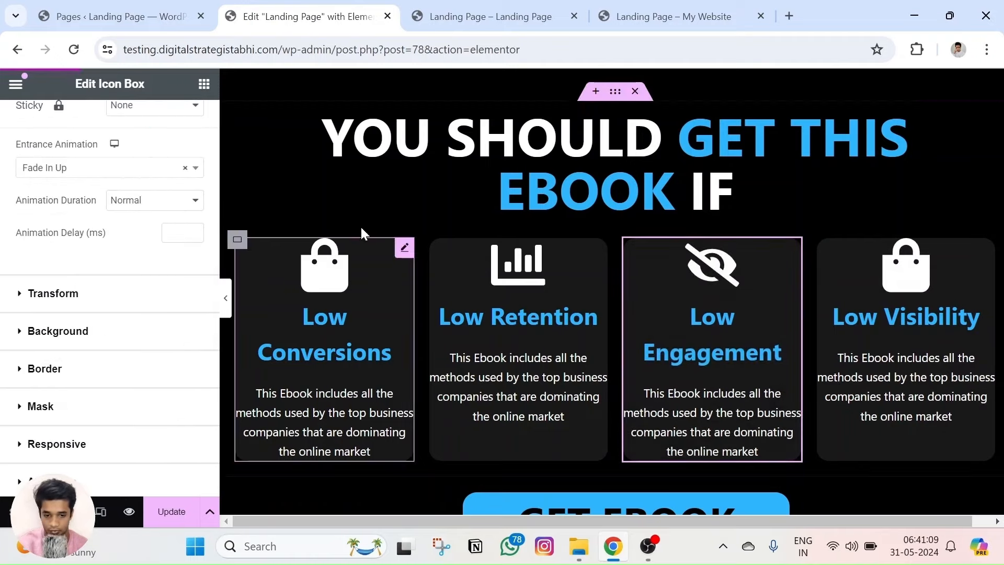
Scroll through the preview, returning to the ebook cover, badges and GET EBOOK NOW button.
scroll(395, 196, down, 14)
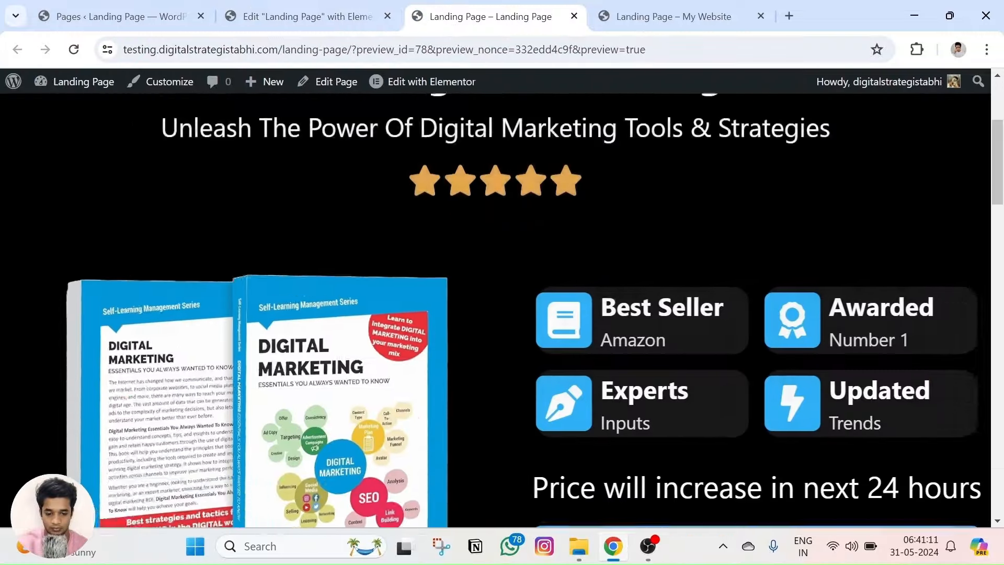
scroll(469, 177, down, 15)
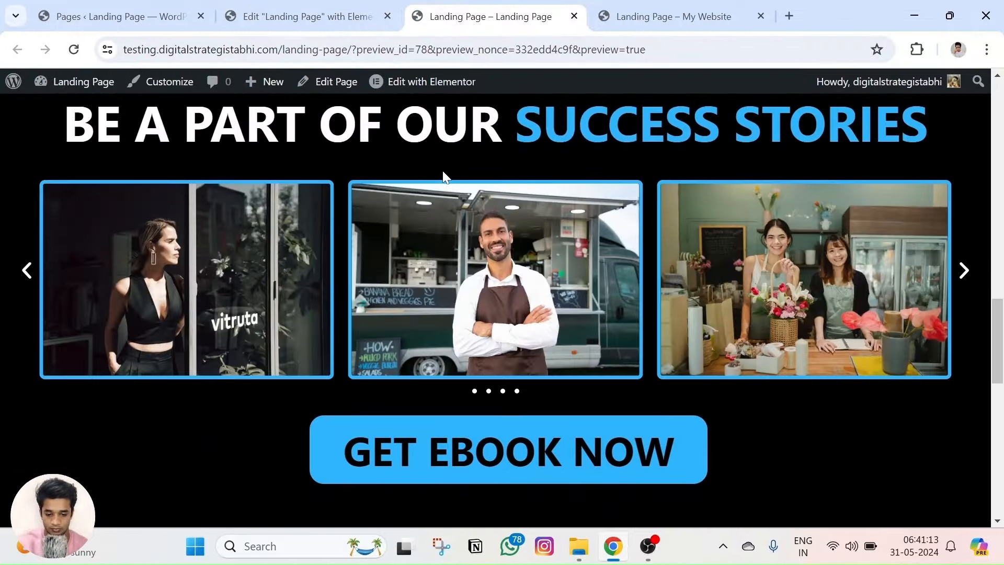
scroll(515, 162, down, 6)
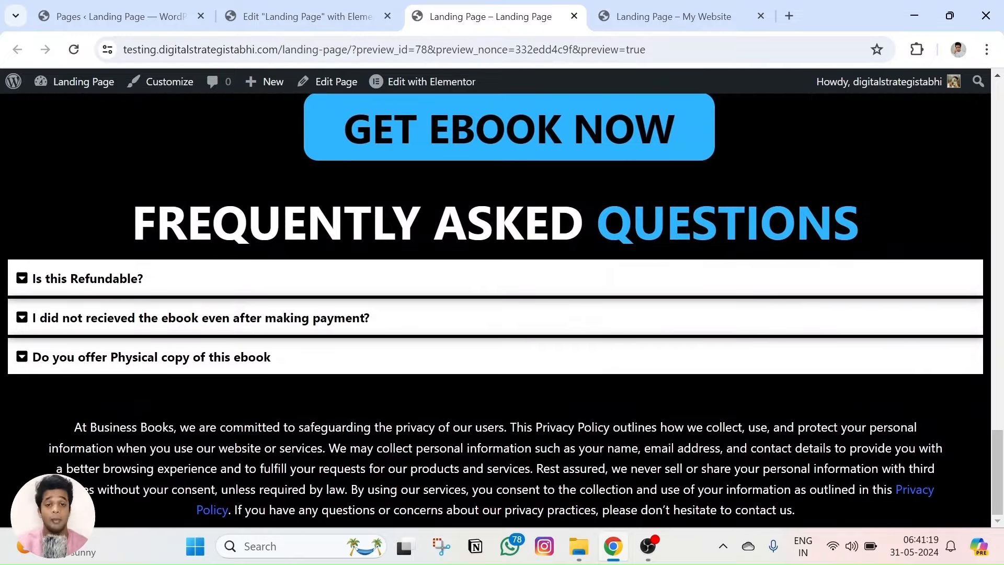
scroll(537, 252, up, 20)
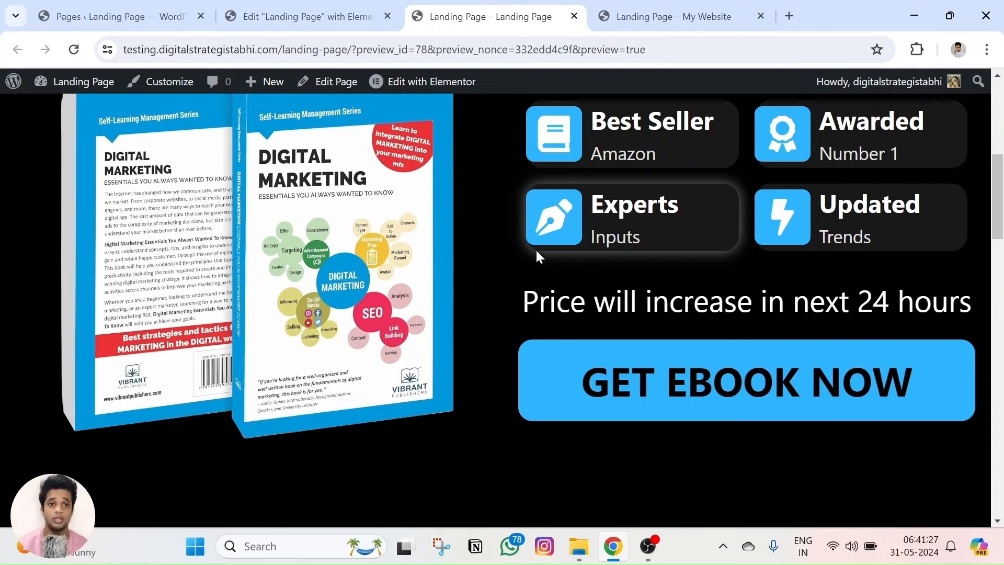
scroll(535, 249, up, 1)
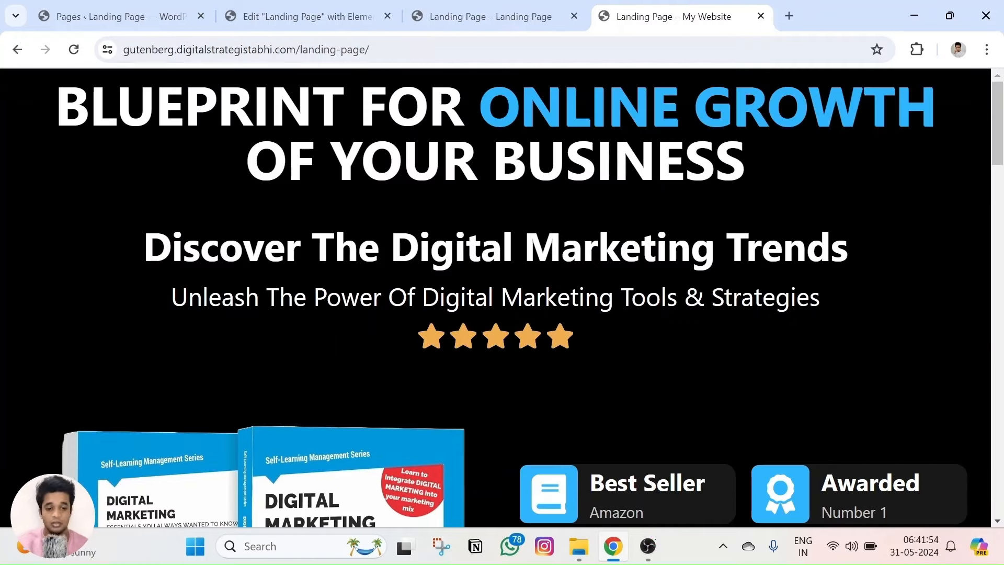
Search for Razorpay in a new tab and go to its login.
click(788, 16)
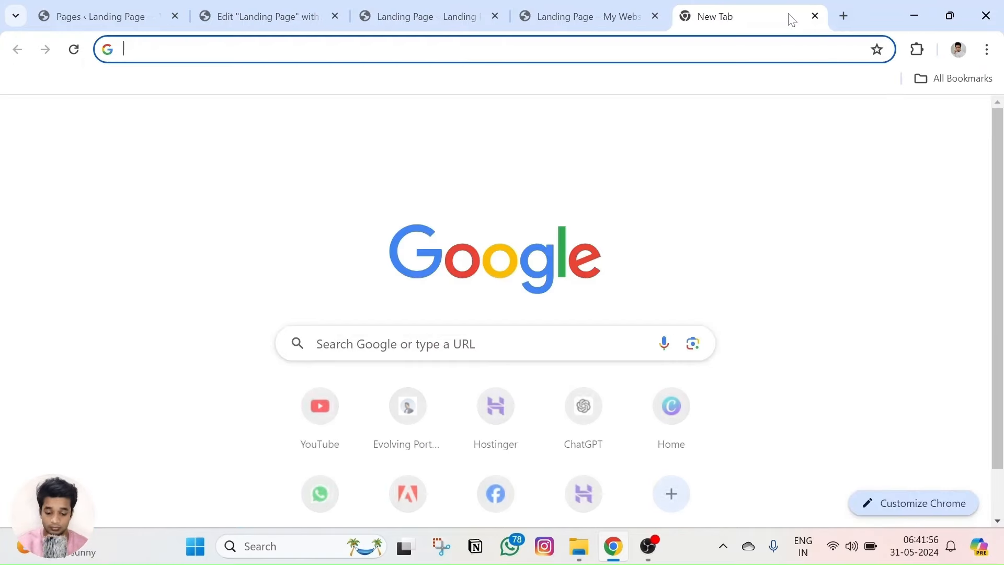
text(razorpay)
click(223, 93)
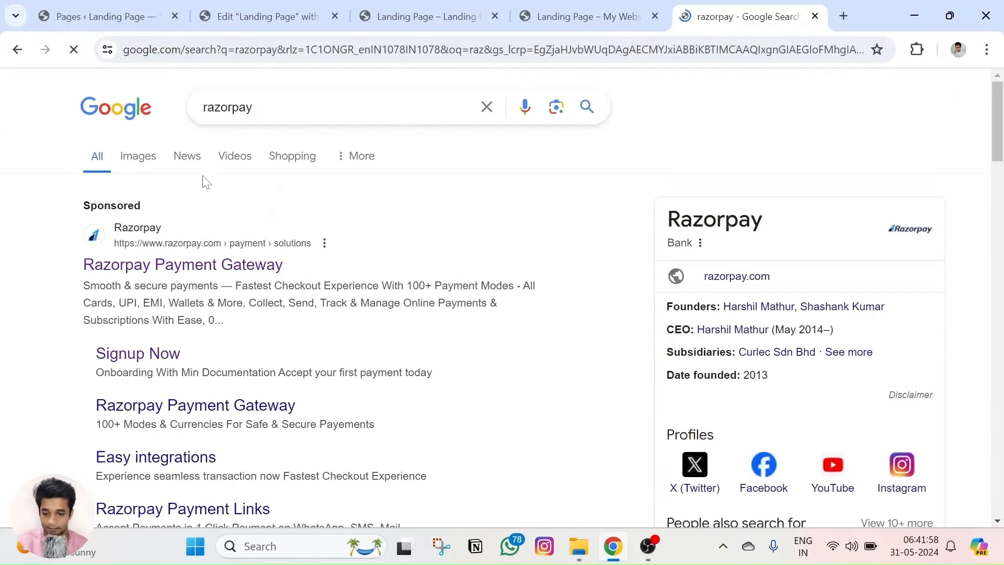
click(177, 265)
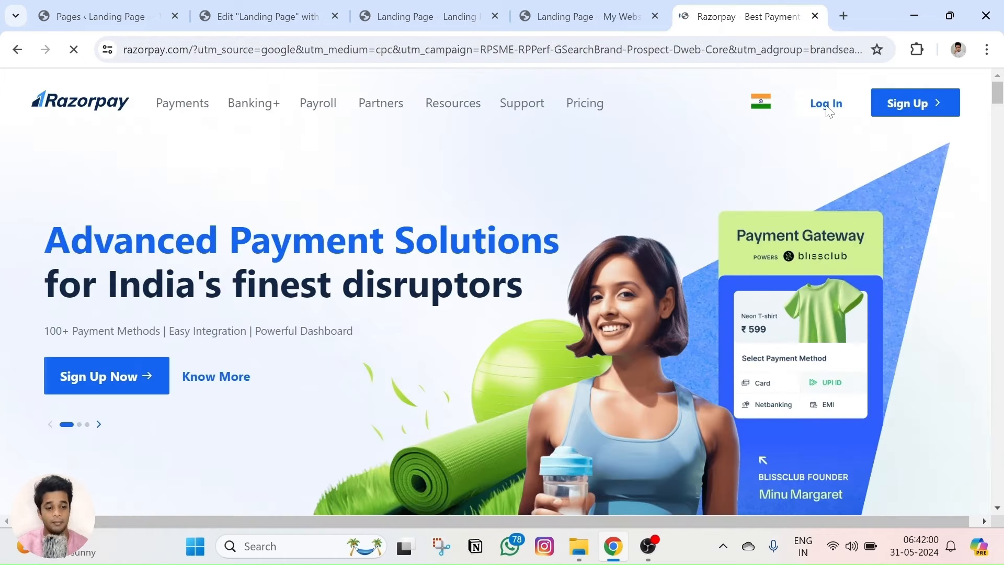
click(828, 112)
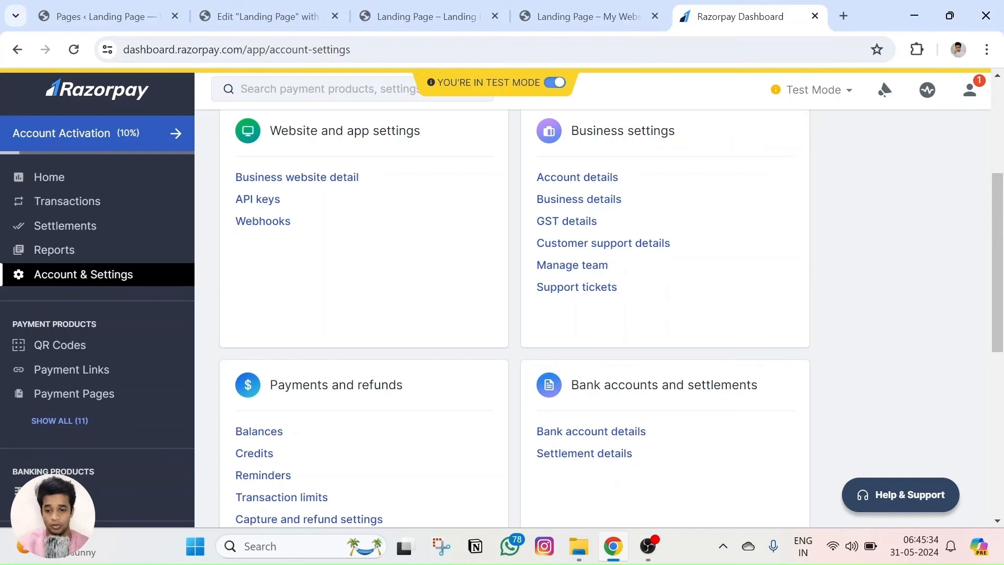
Dismiss the activation overlay and open the Payment Pages list.
click(147, 138)
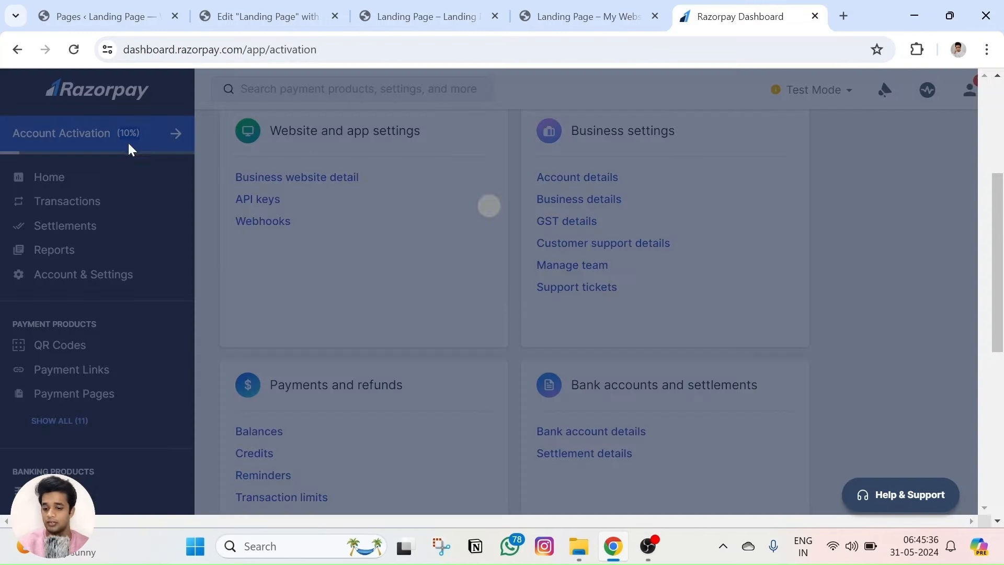
click(957, 98)
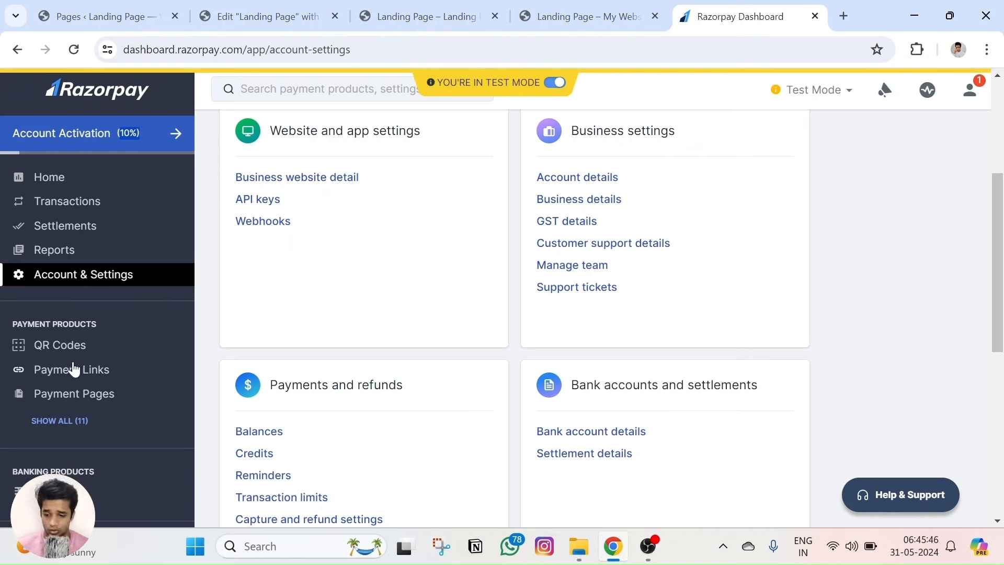
click(87, 402)
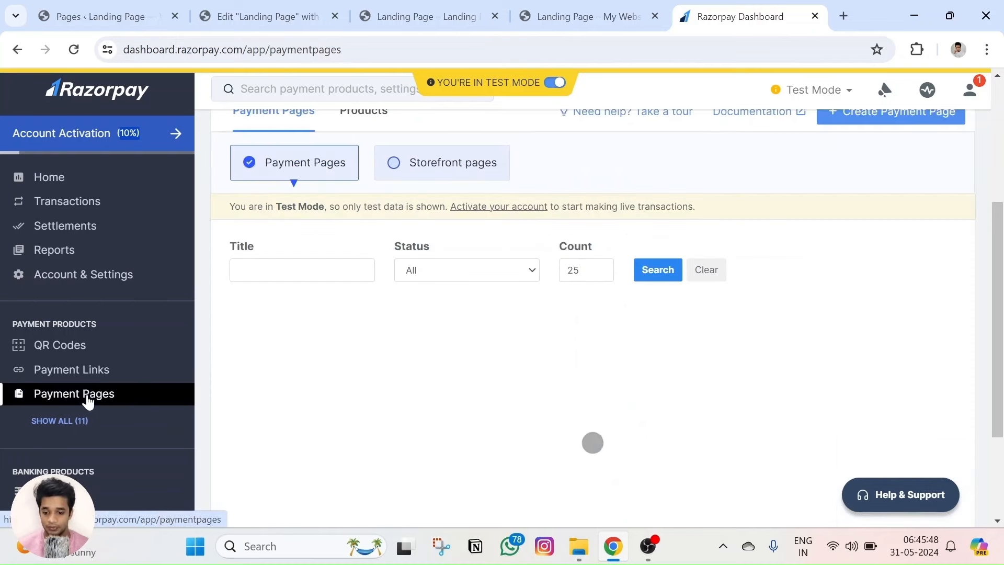
scroll(386, 324, down, 1)
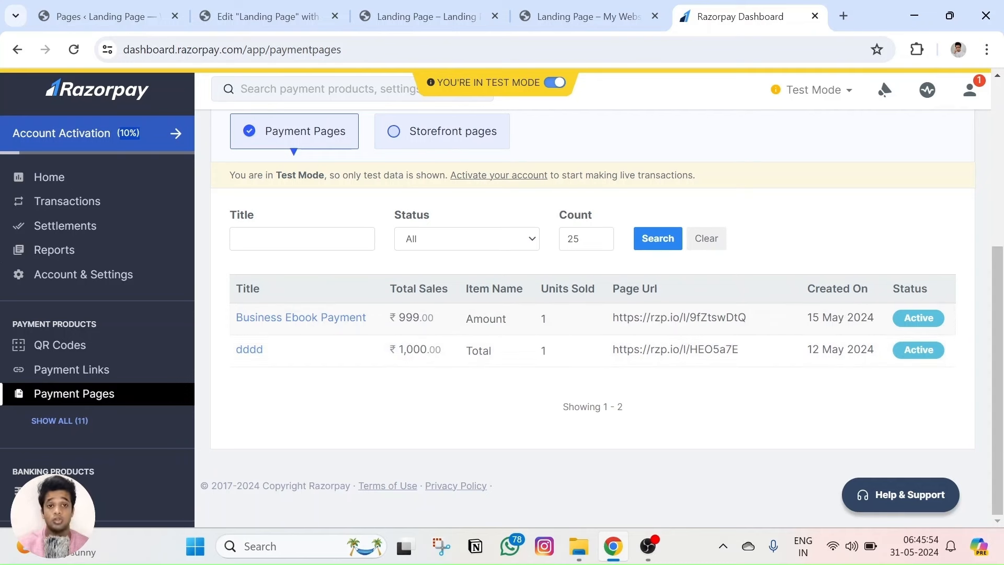
Go to the Add New Media File page in WordPress.
click(276, 7)
click(97, 15)
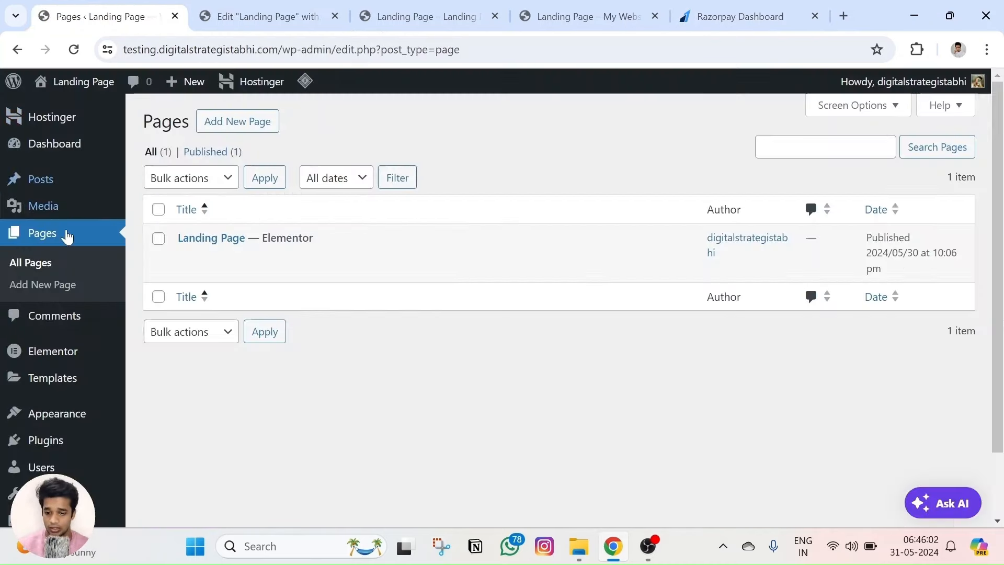
mouse_move(33, 207)
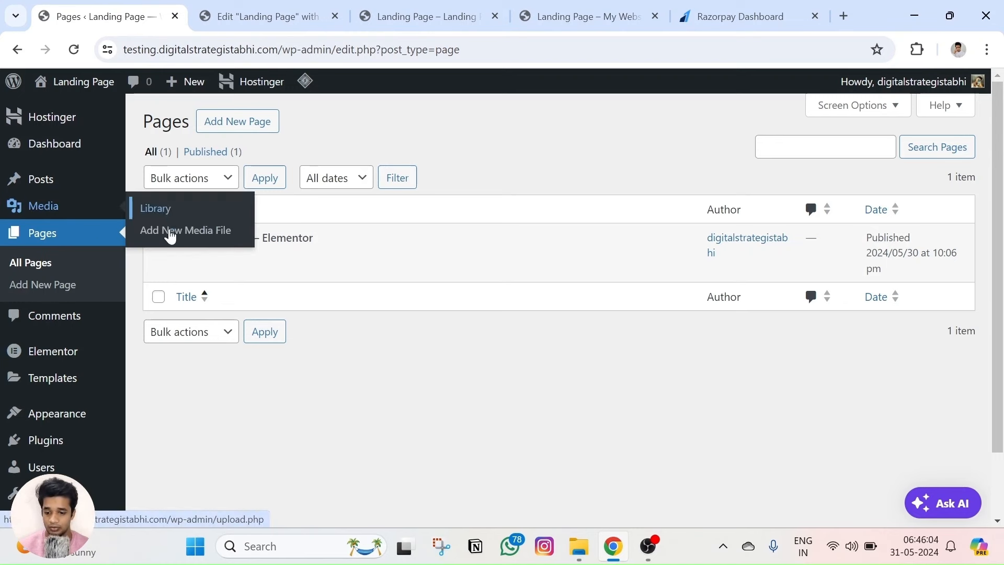
click(170, 231)
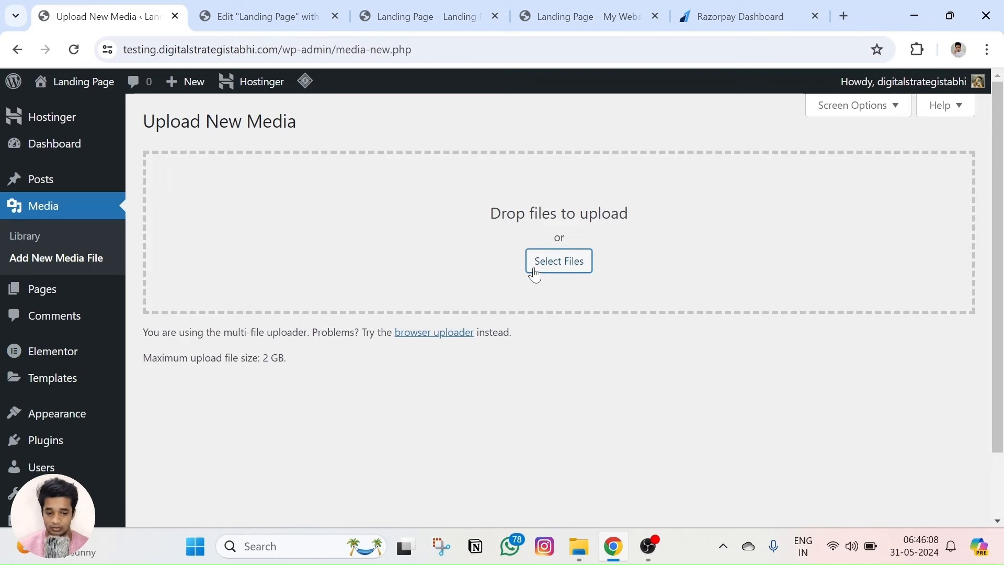
Upload the SEO PPT for YouTube Tutorial PDF and copy its file URL.
click(534, 273)
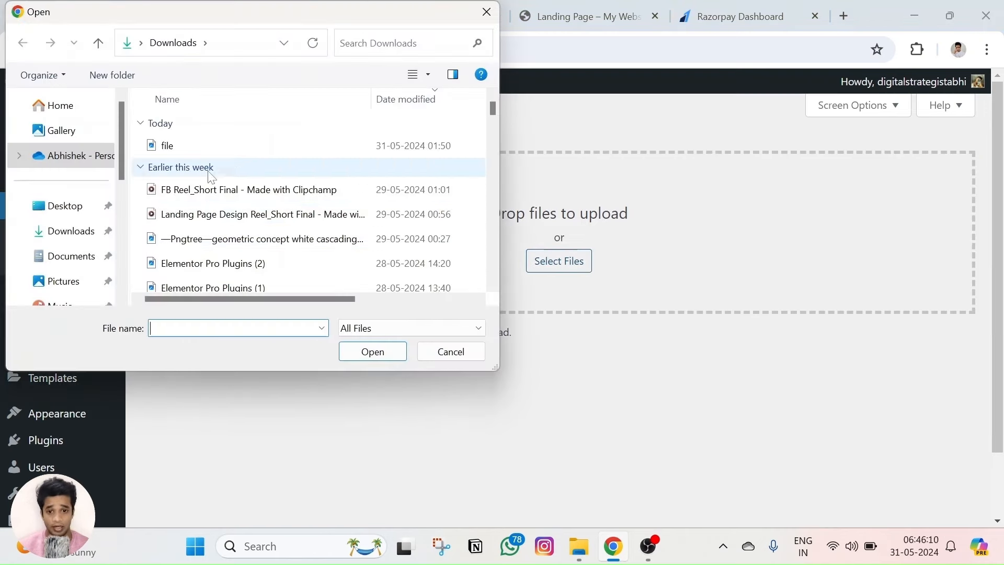
scroll(210, 177, down, 9)
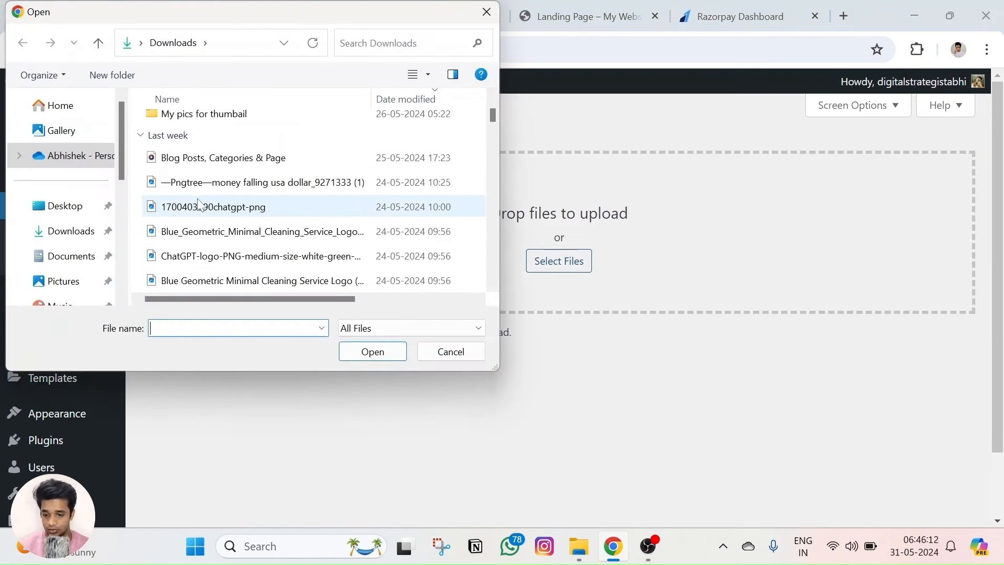
scroll(199, 204, down, 5)
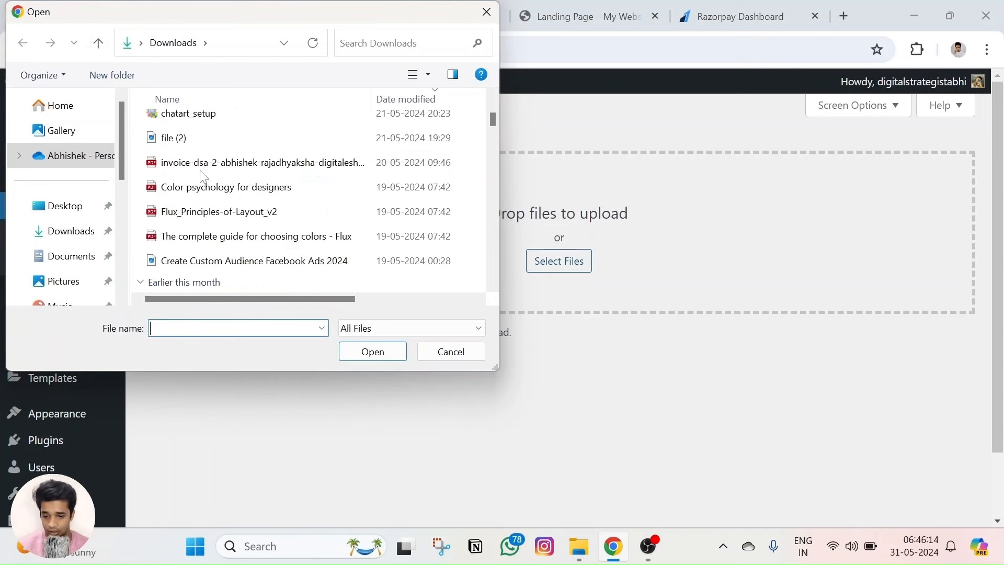
scroll(201, 206, down, 5)
scroll(203, 207, down, 4)
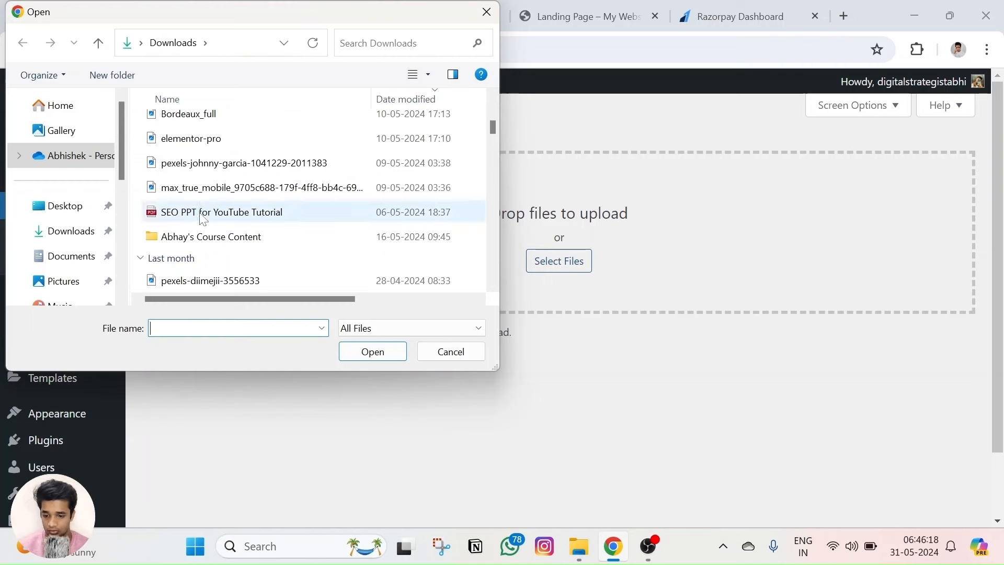
click(202, 219)
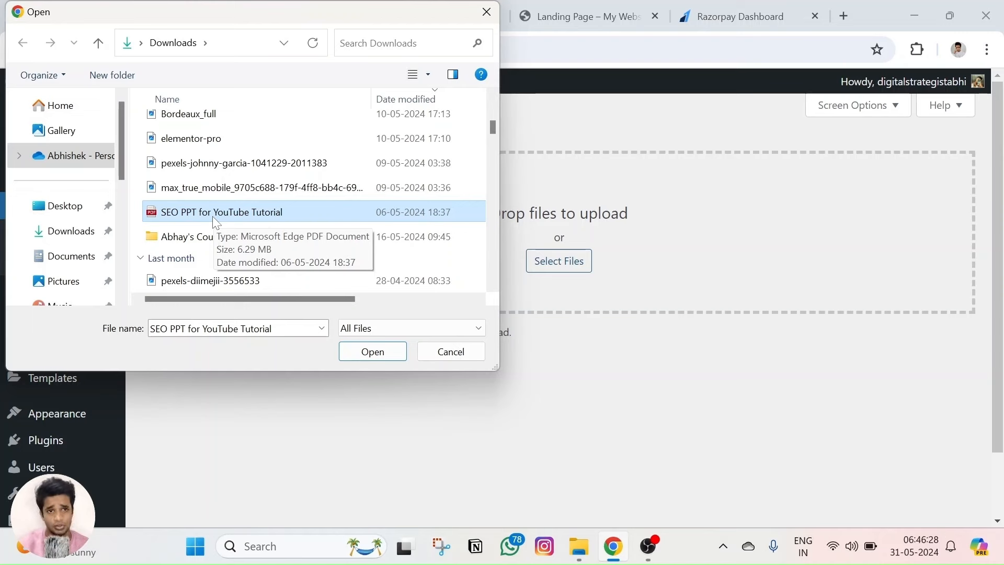
click(358, 355)
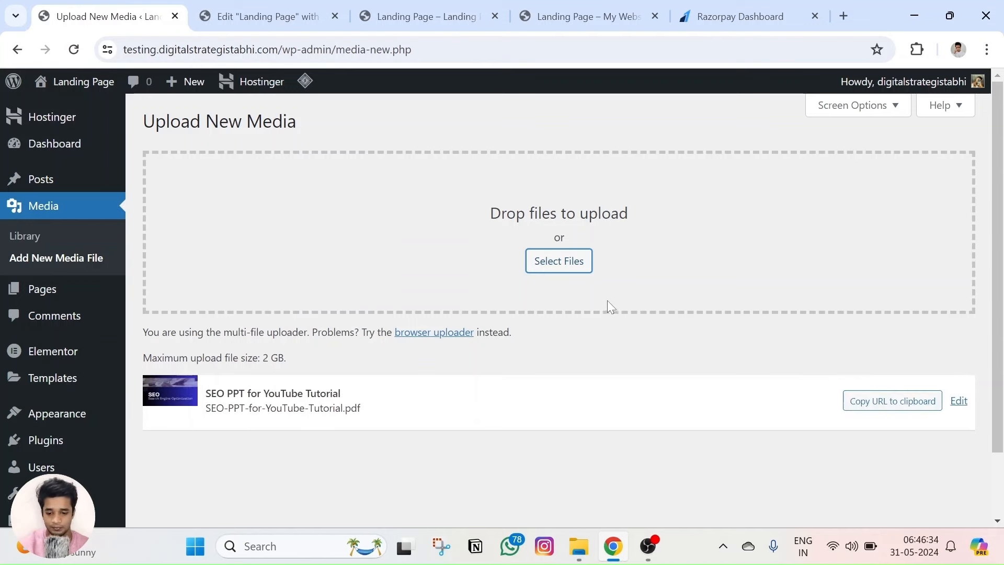
click(881, 410)
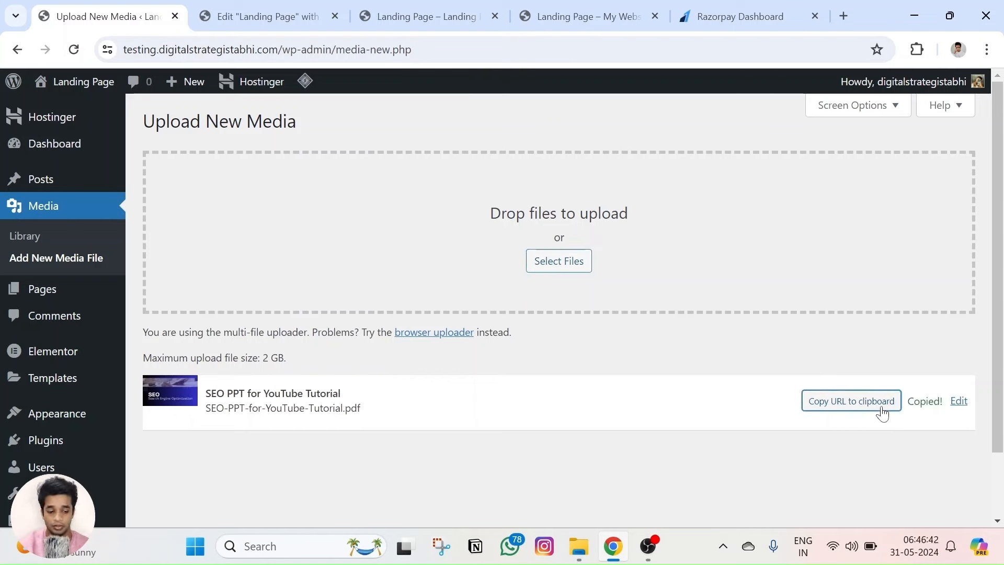
Start a new standard Razorpay payment page.
click(704, 12)
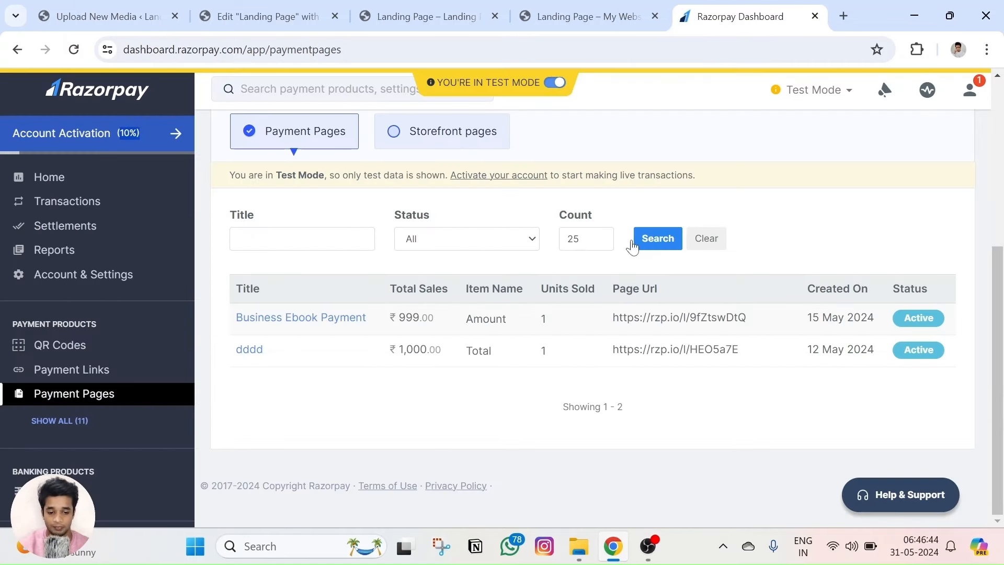
scroll(369, 157, up, 2)
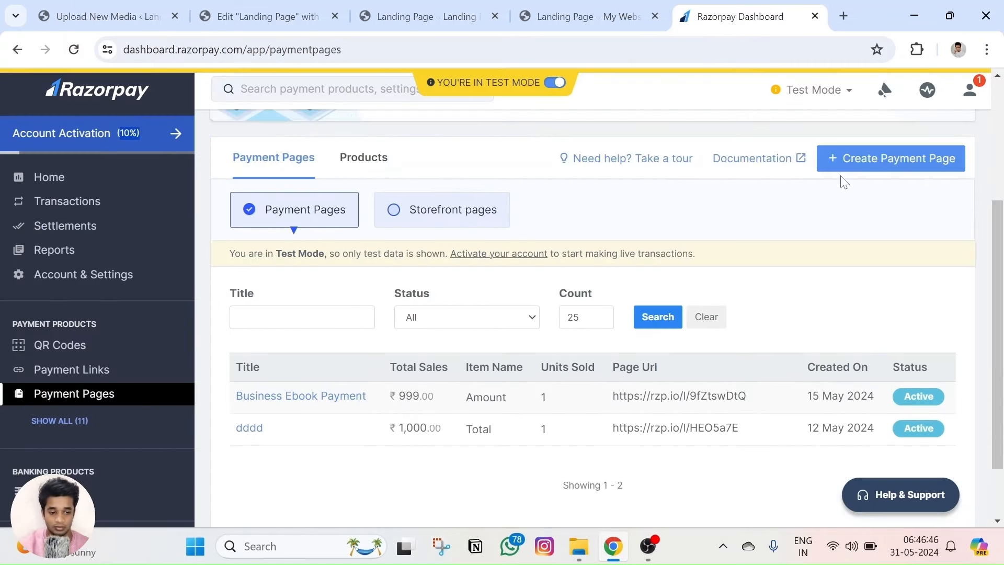
click(892, 159)
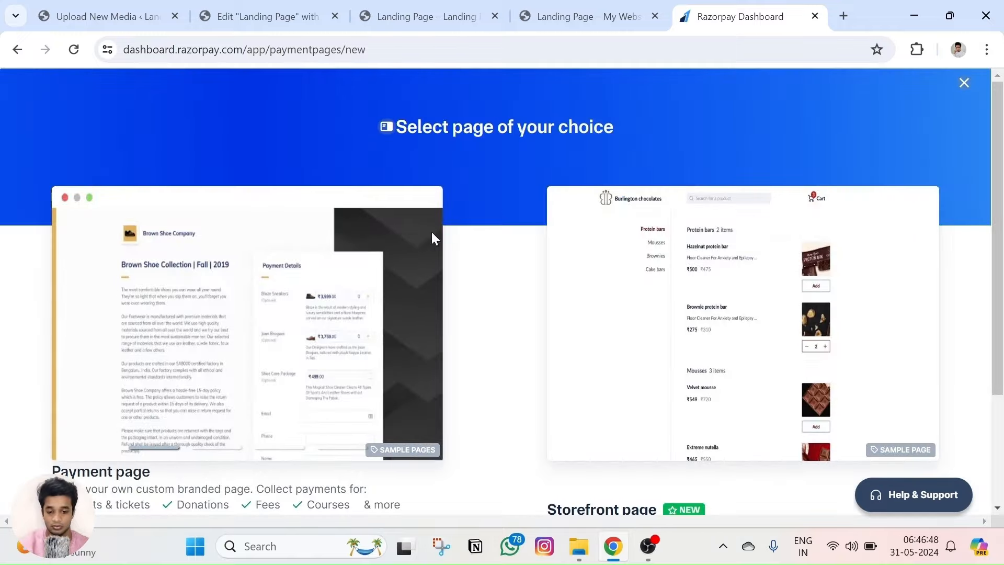
scroll(432, 238, down, 3)
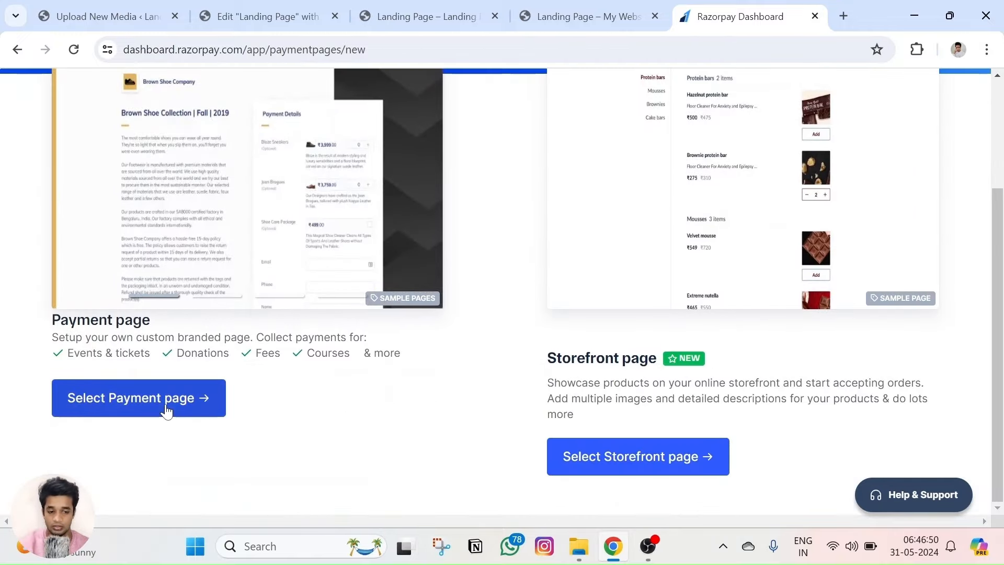
click(167, 410)
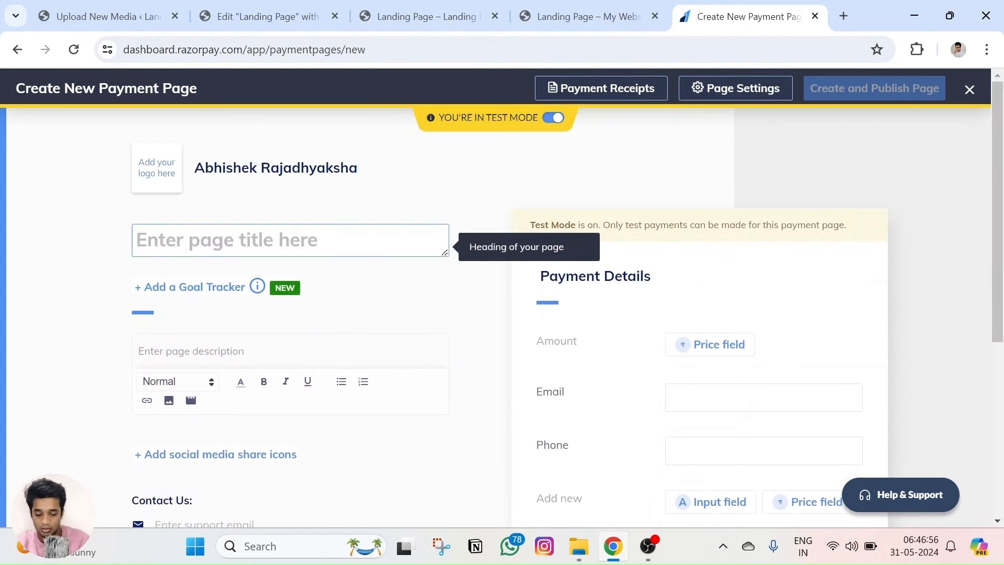
Title the page 'Digital Marketing Ebook Payment' with description 'Download your Ebook'.
text(Digital)
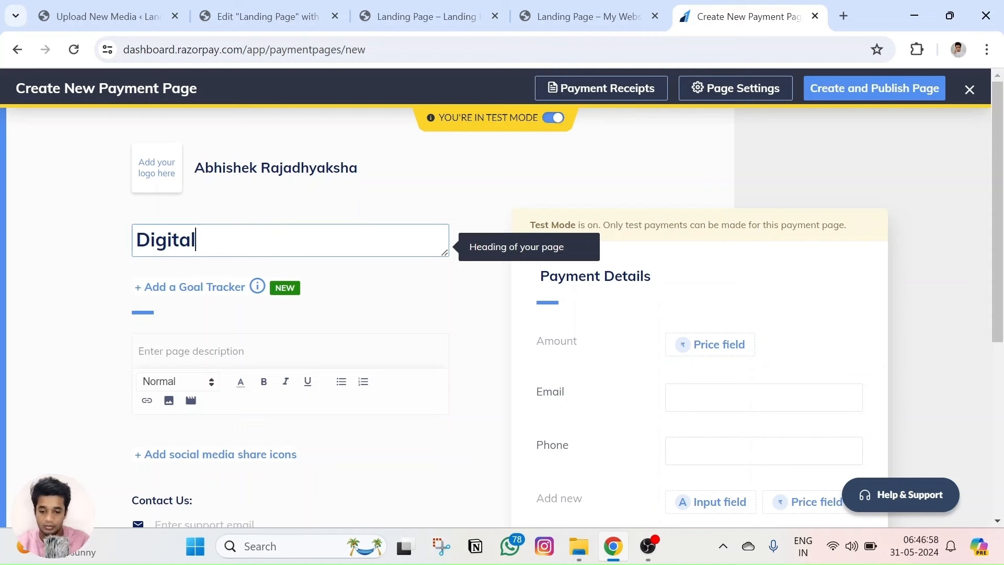
text( Marketing Eb)
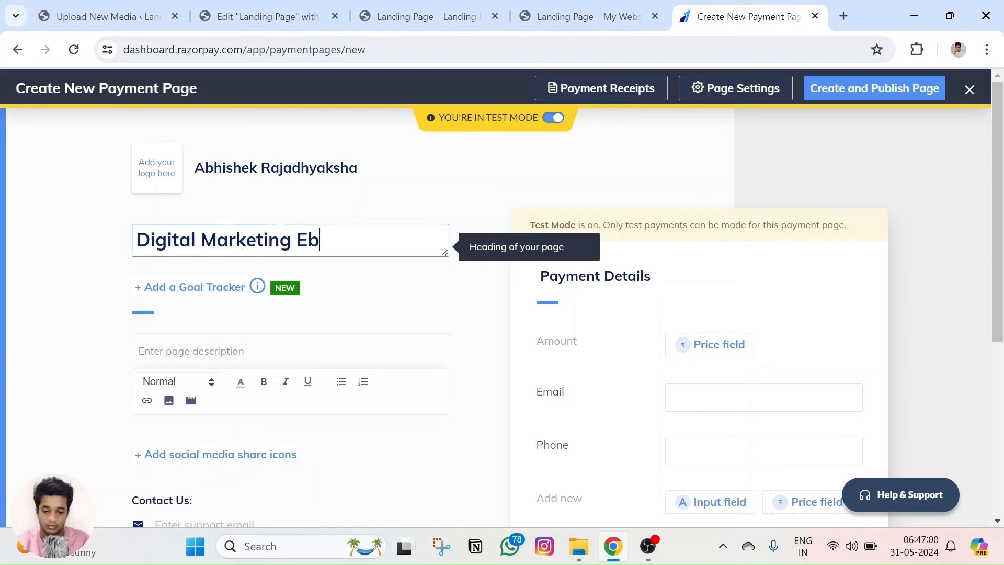
text(ook Payment)
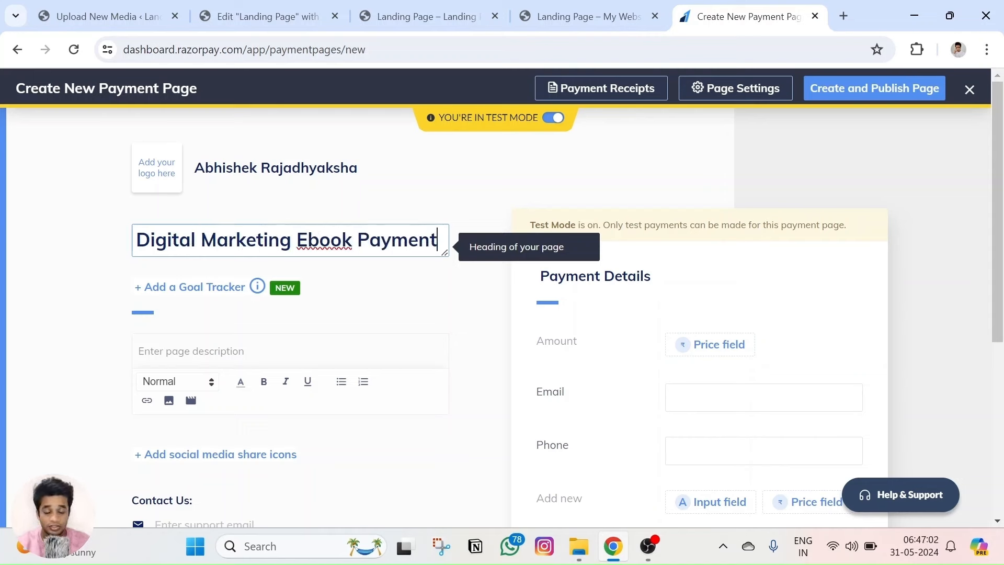
scroll(188, 269, down, 3)
click(198, 204)
text(Download your Ebook)
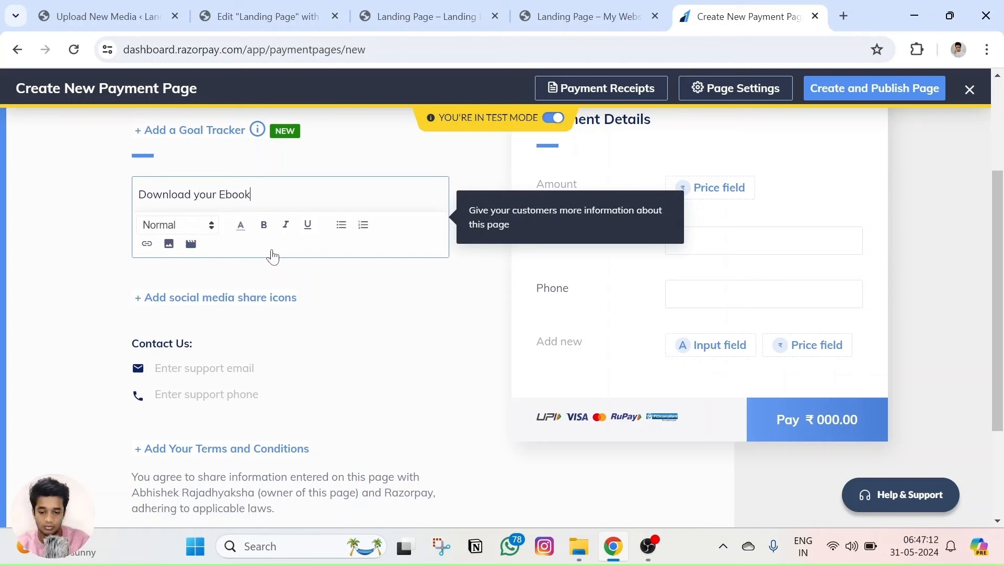
scroll(242, 287, down, 1)
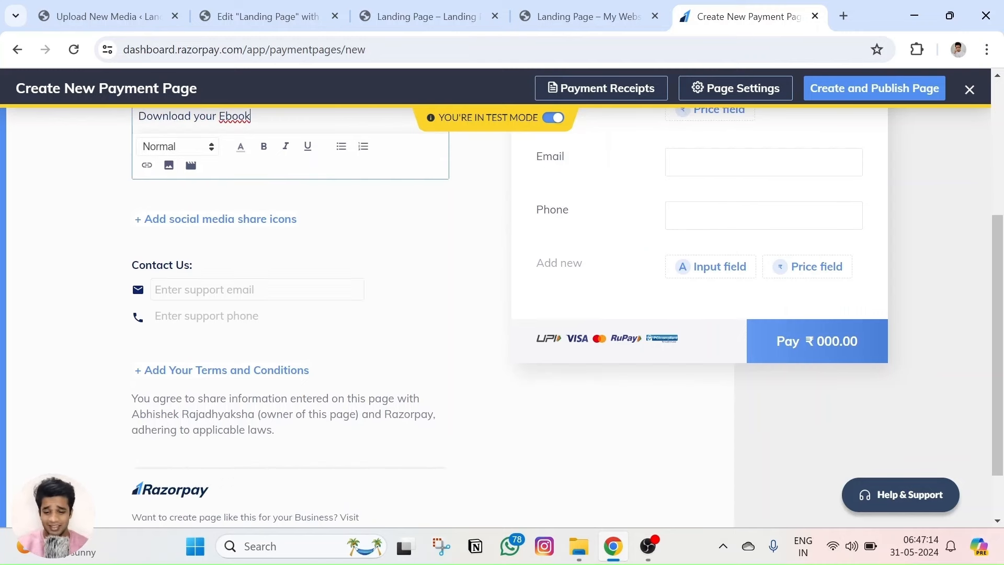
scroll(204, 244, up, 2)
scroll(204, 244, down, 2)
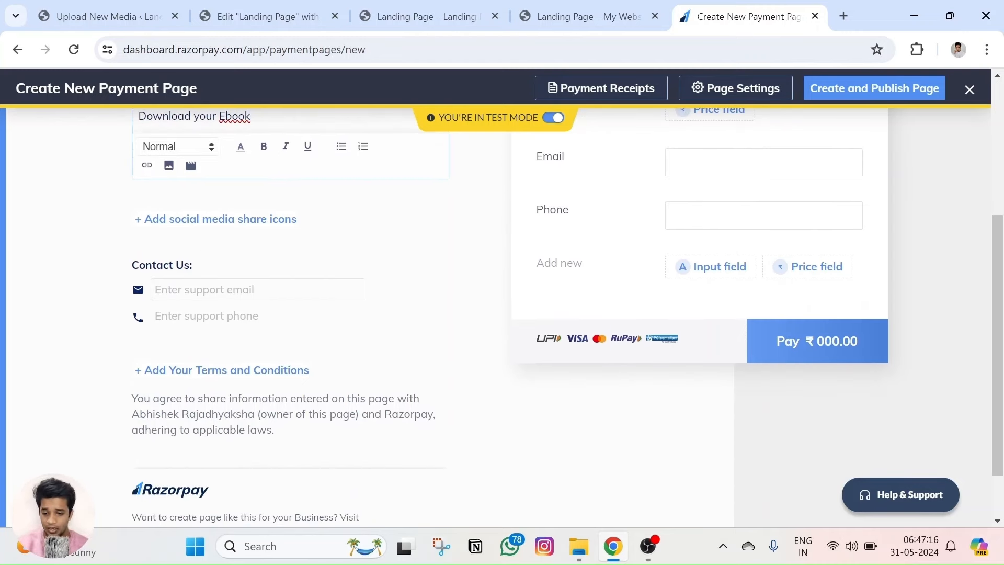
Fill in the support email and support phone number from the suggestions.
click(236, 289)
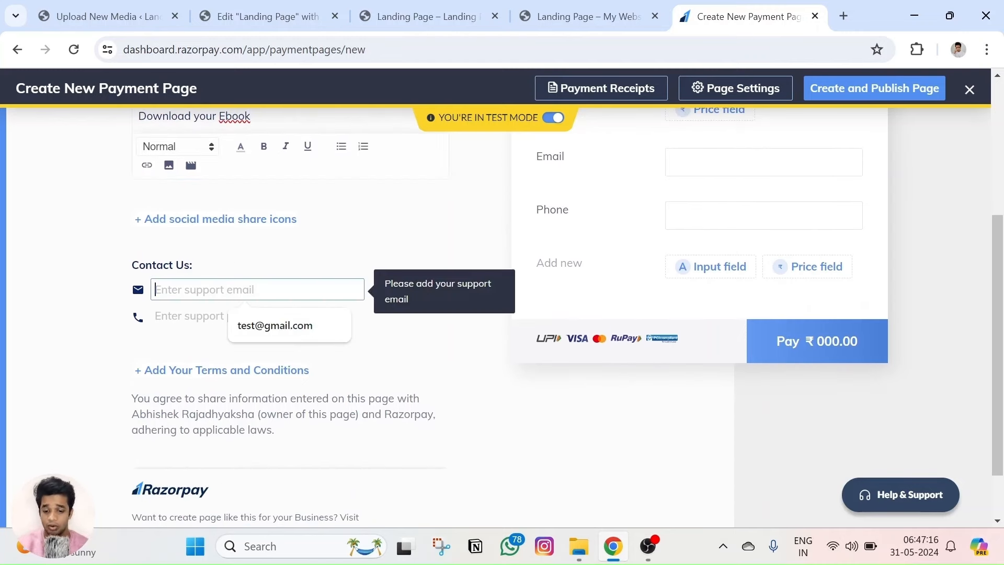
click(272, 325)
click(235, 315)
click(270, 351)
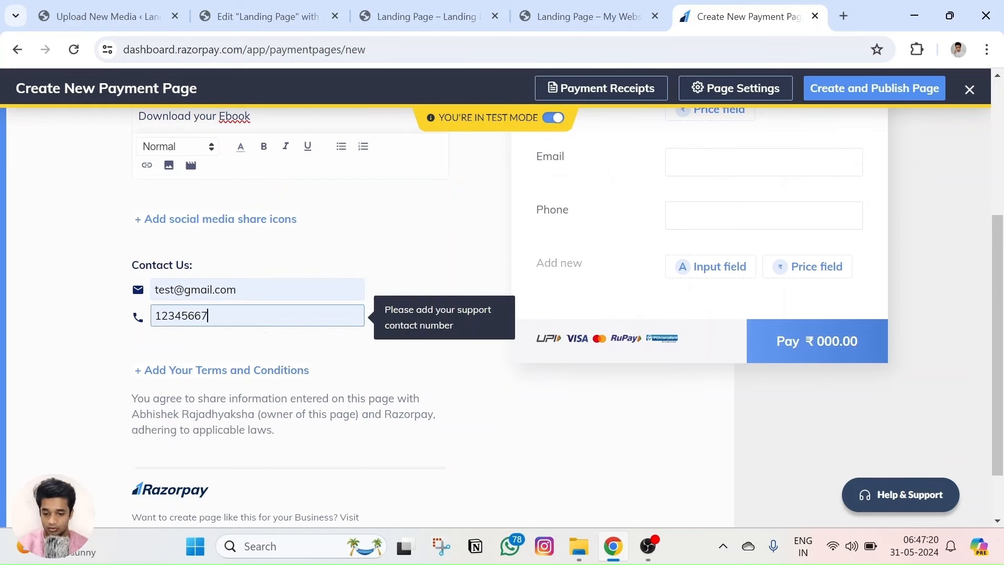
scroll(356, 269, down, 1)
click(360, 222)
scroll(366, 218, up, 3)
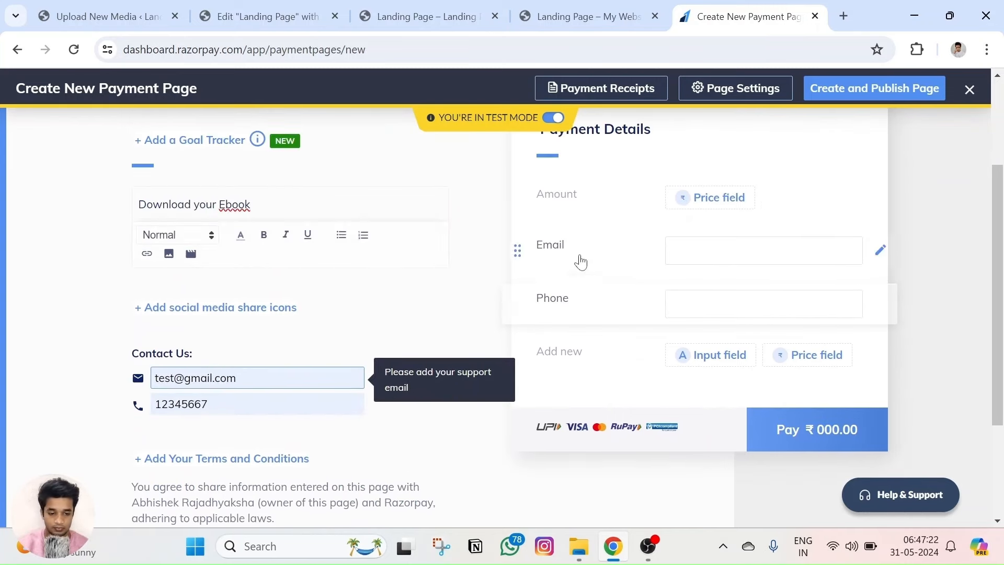
scroll(690, 218, up, 1)
click(703, 280)
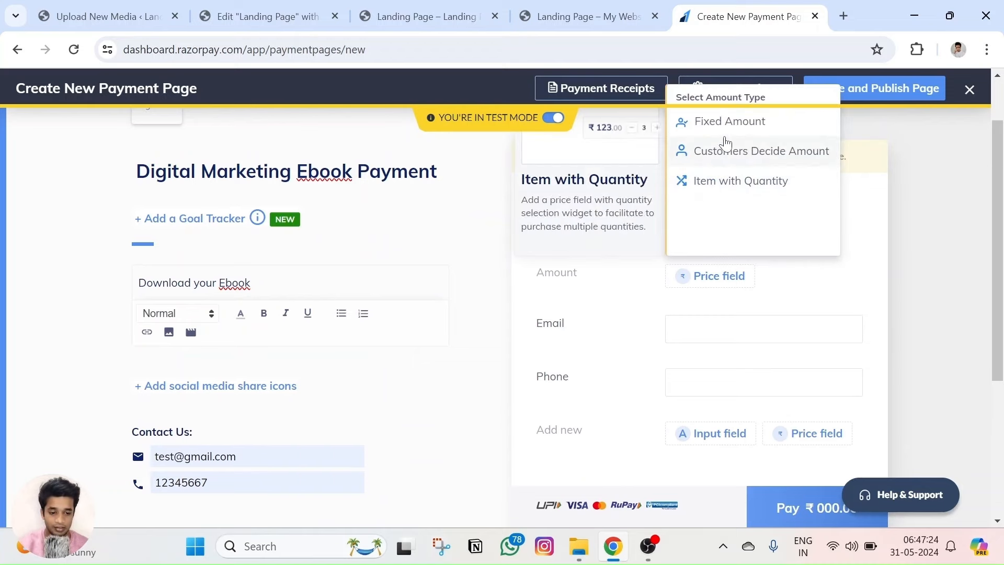
click(696, 121)
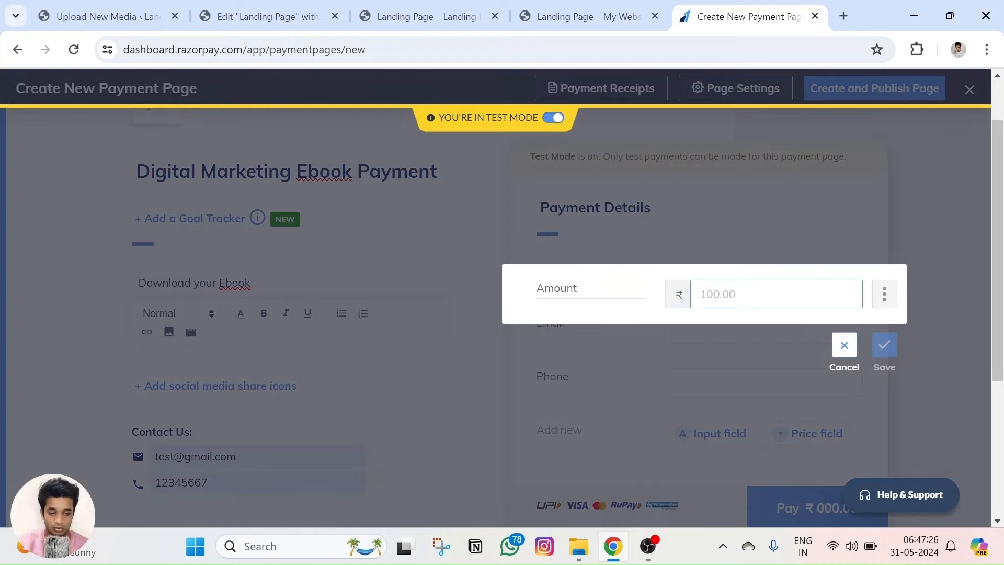
text(9)
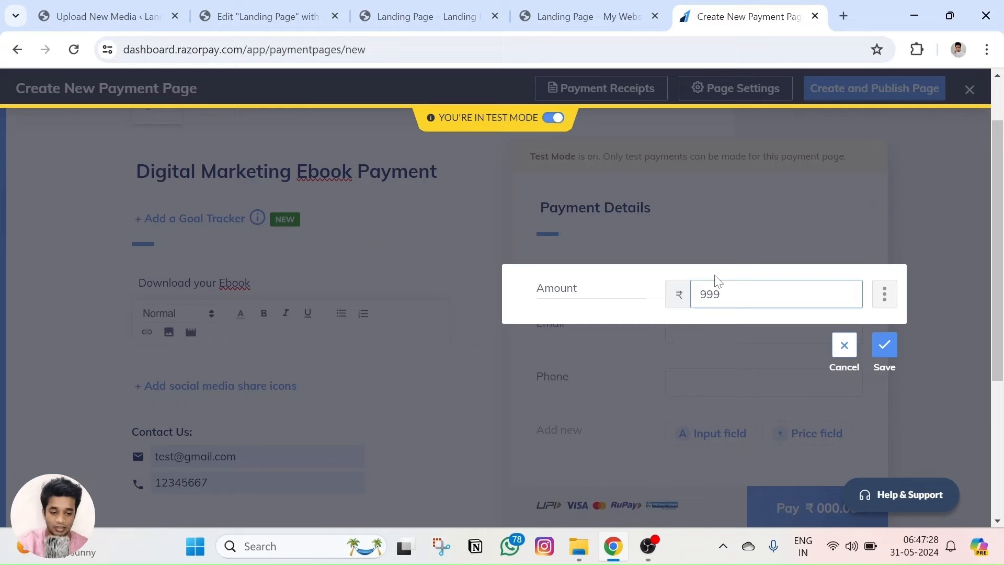
text(,999)
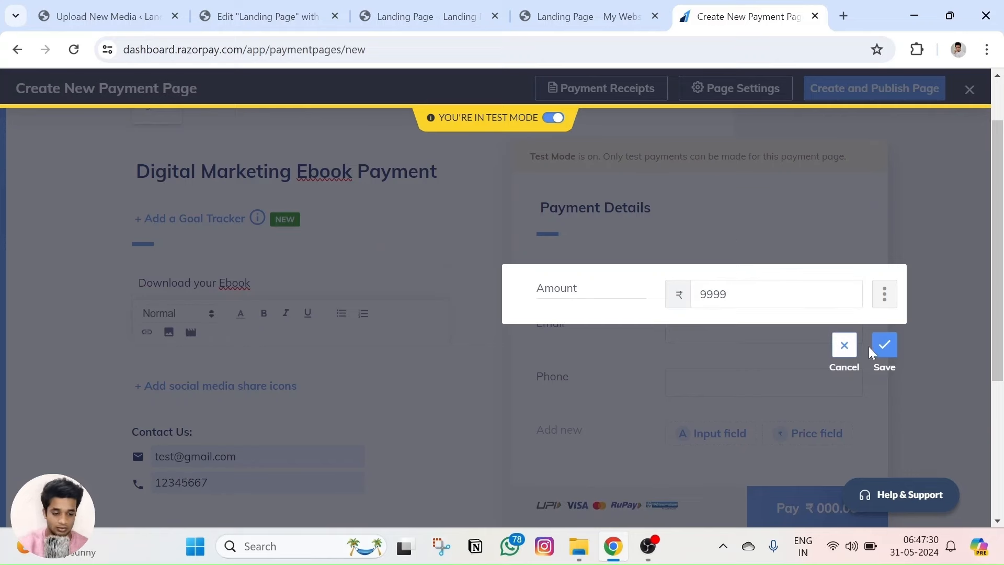
click(879, 346)
click(722, 340)
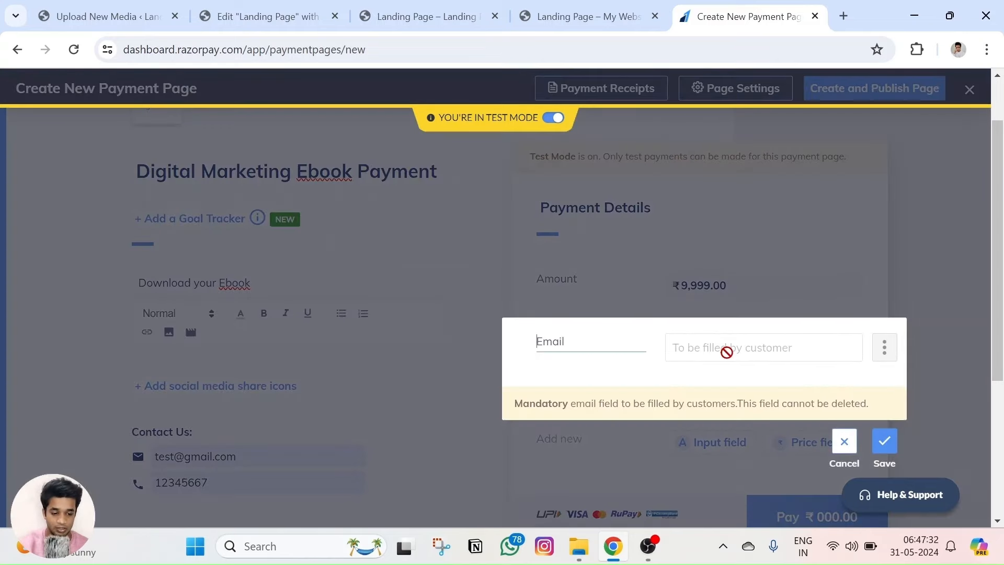
click(884, 444)
scroll(735, 284, down, 2)
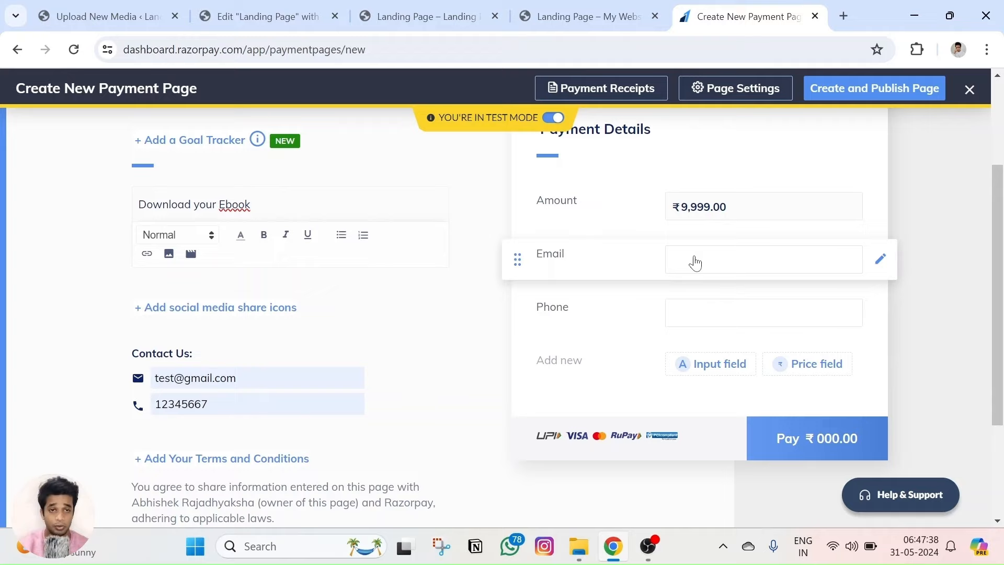
scroll(694, 259, down, 2)
scroll(677, 252, up, 2)
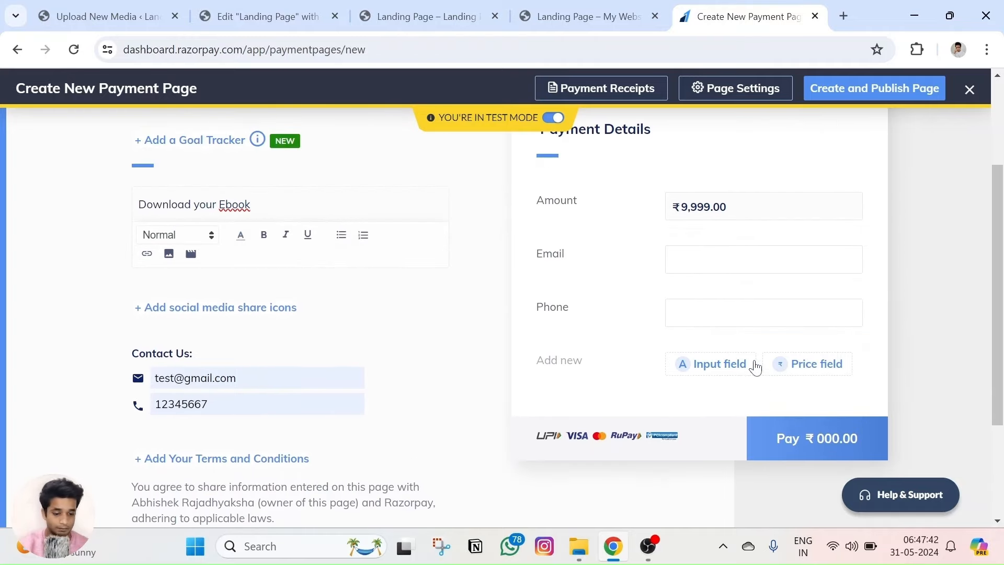
scroll(751, 367, down, 1)
scroll(751, 367, down, 1)
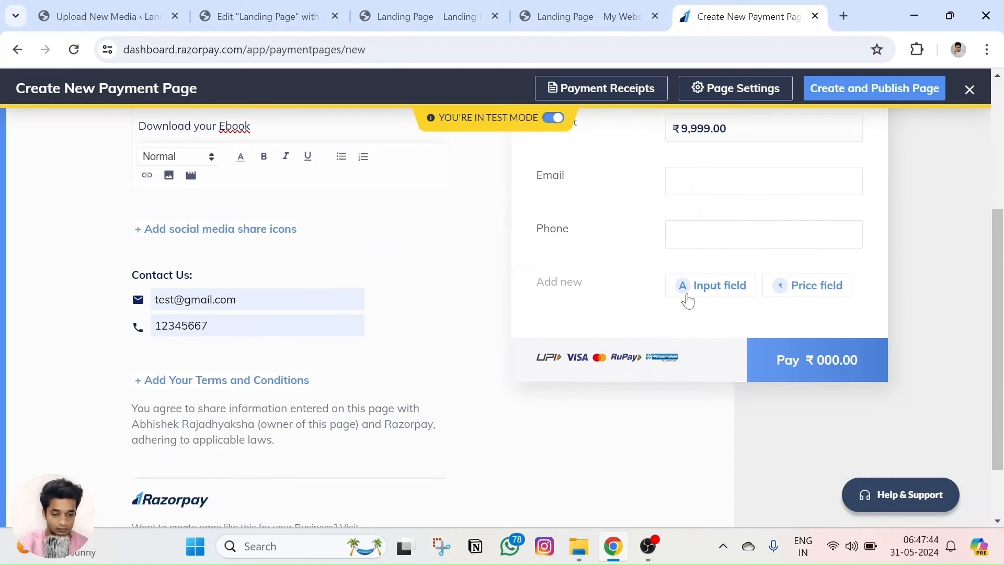
click(686, 293)
scroll(727, 199, down, 4)
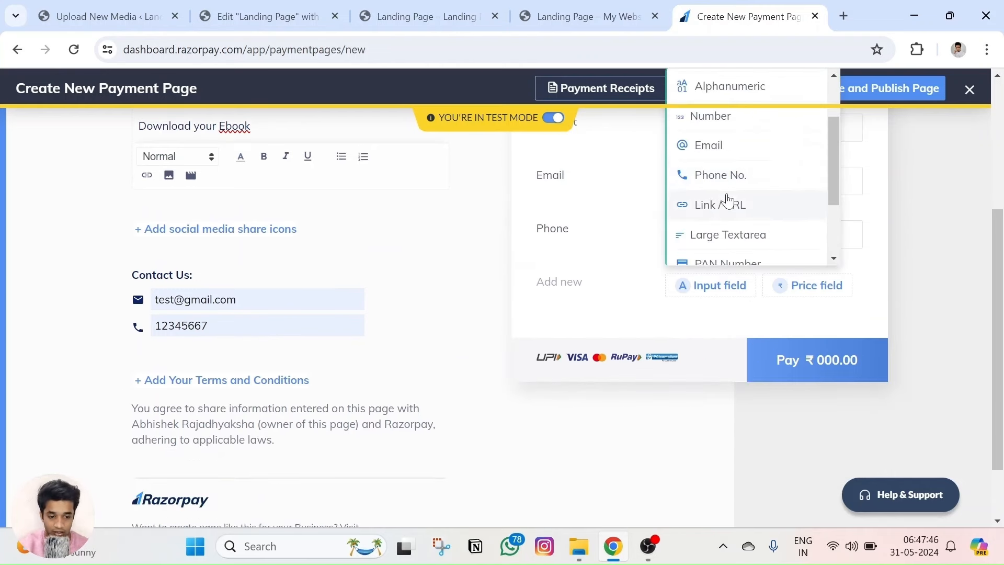
scroll(728, 199, up, 2)
scroll(728, 198, down, 2)
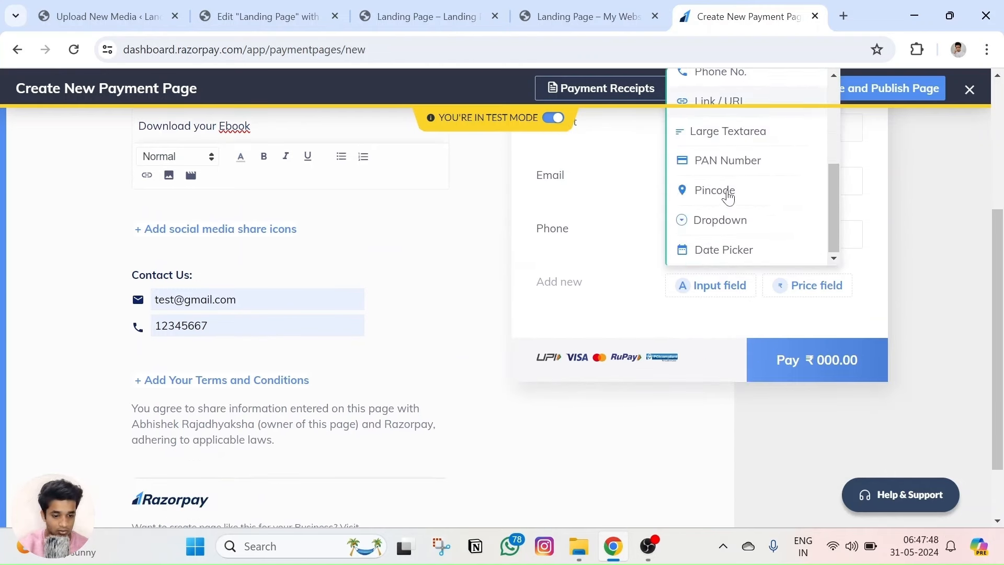
click(631, 276)
scroll(735, 277, up, 2)
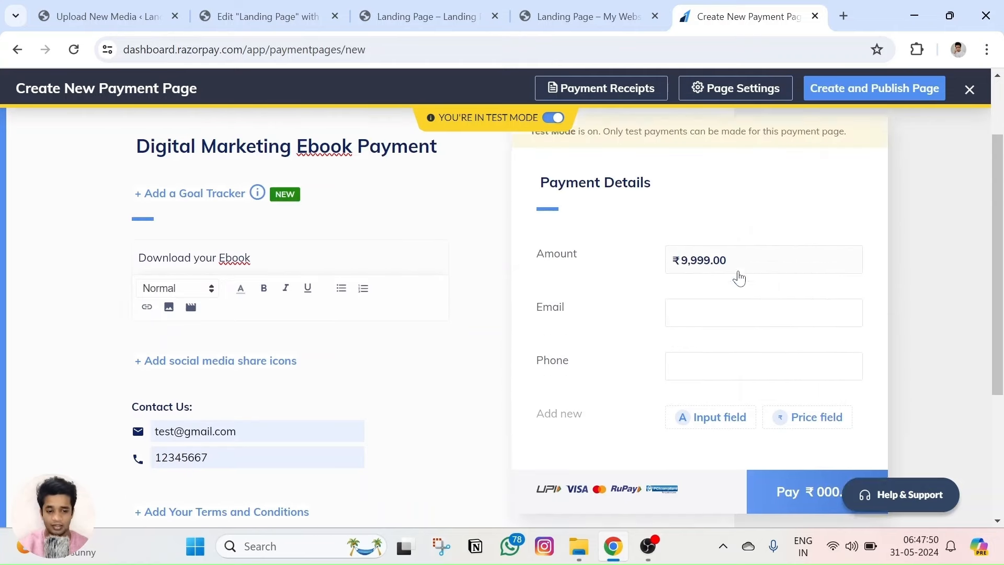
scroll(795, 247, down, 3)
scroll(717, 266, up, 2)
scroll(716, 267, up, 3)
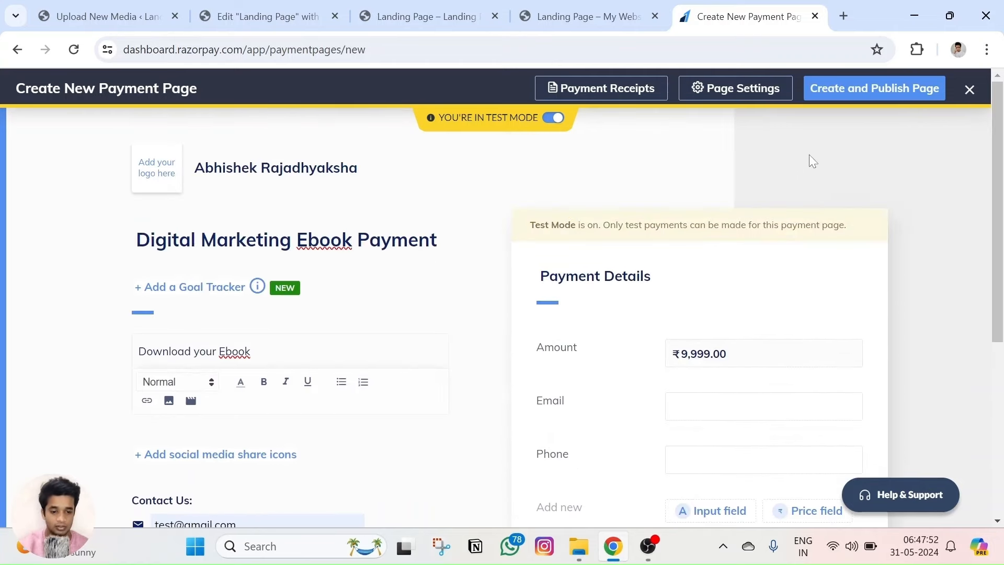
Turn on 'Redirect to your website' after successful payment and paste the ebook PDF's link.
click(725, 96)
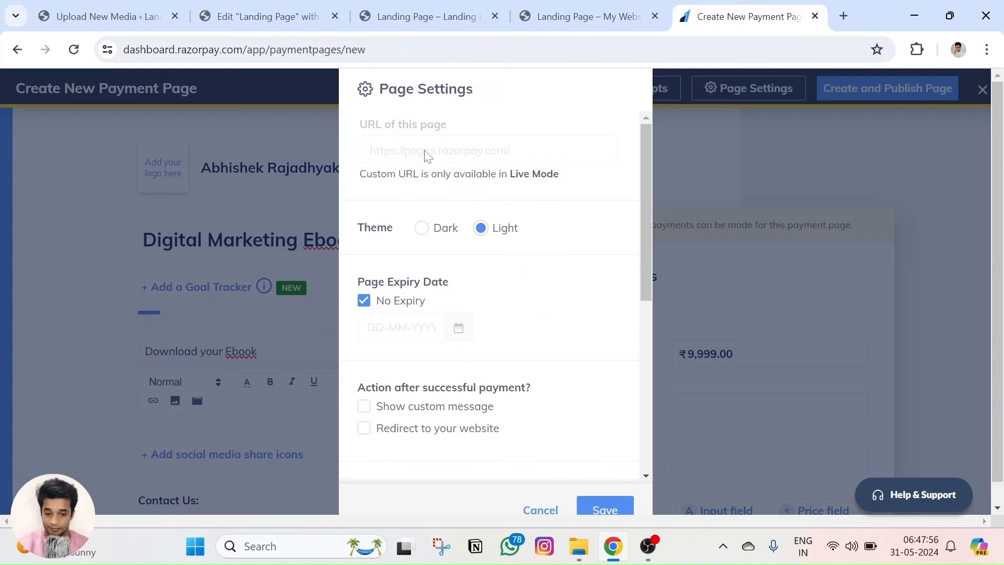
scroll(407, 208, down, 3)
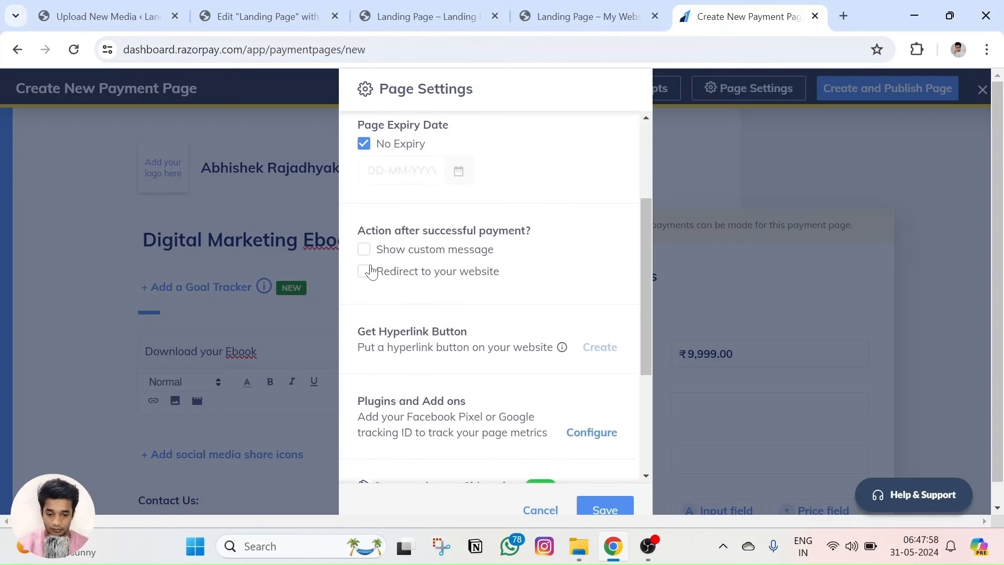
triple_click(409, 231)
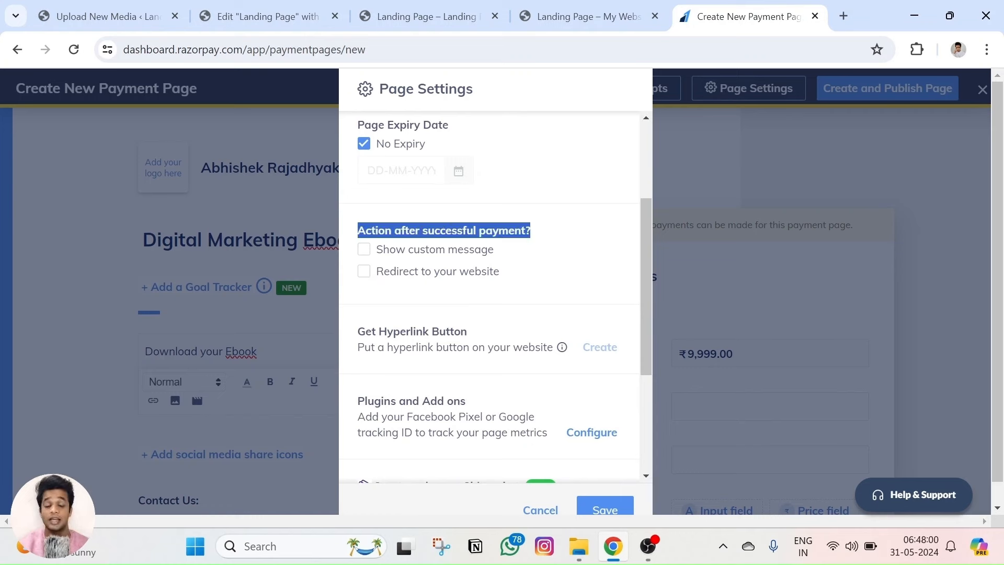
click(364, 271)
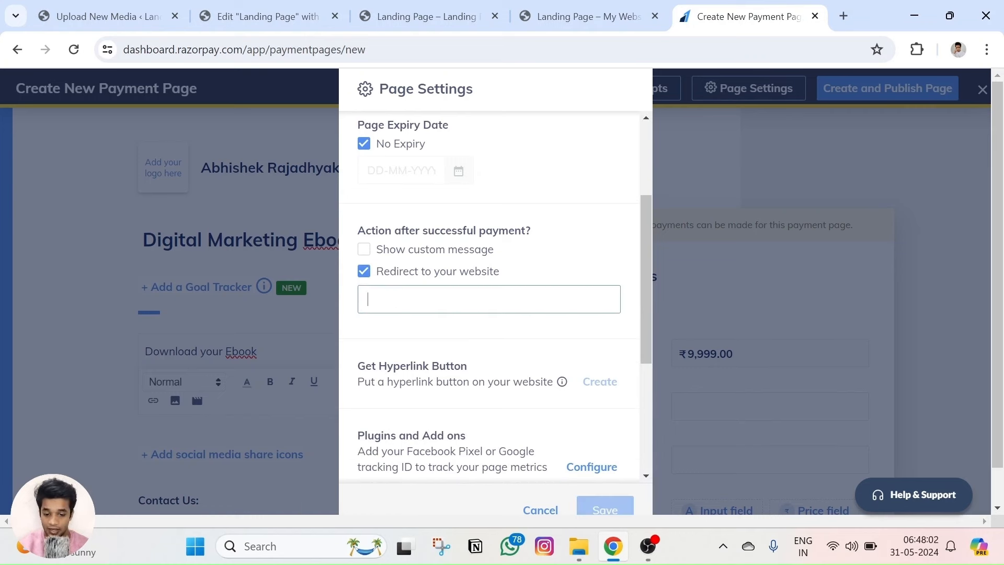
key(ctrl+v)
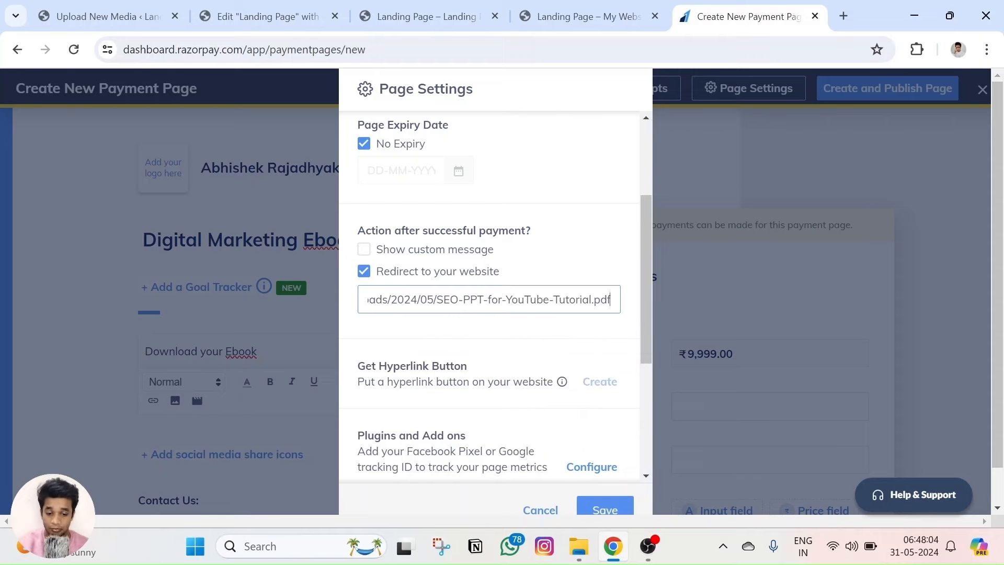
Check the SEO-PPT-for-YouTube-Tutorial.pdf media URL, save the page settings, and publish the payment page.
click(267, 16)
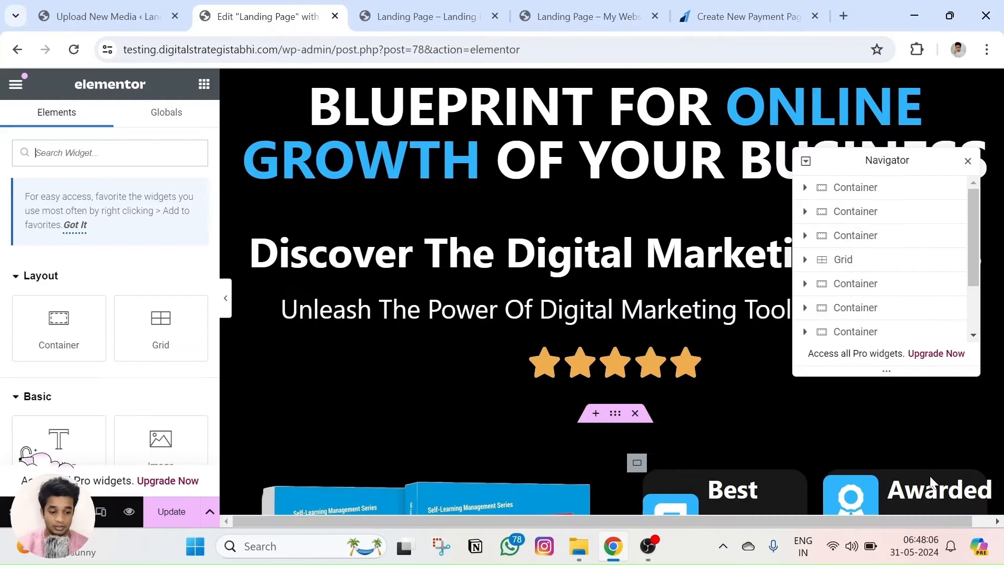
click(105, 16)
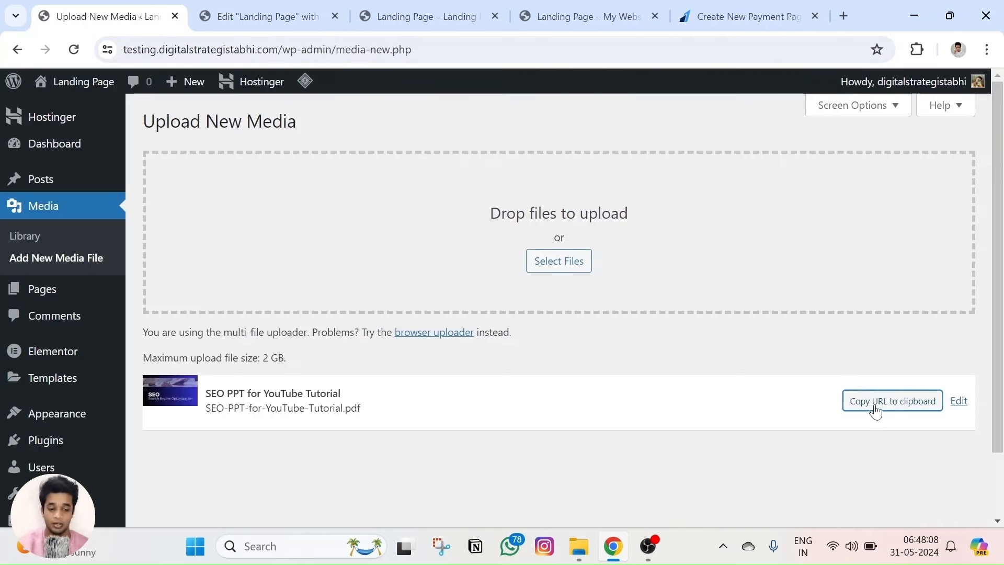
click(719, 7)
scroll(497, 314, down, 5)
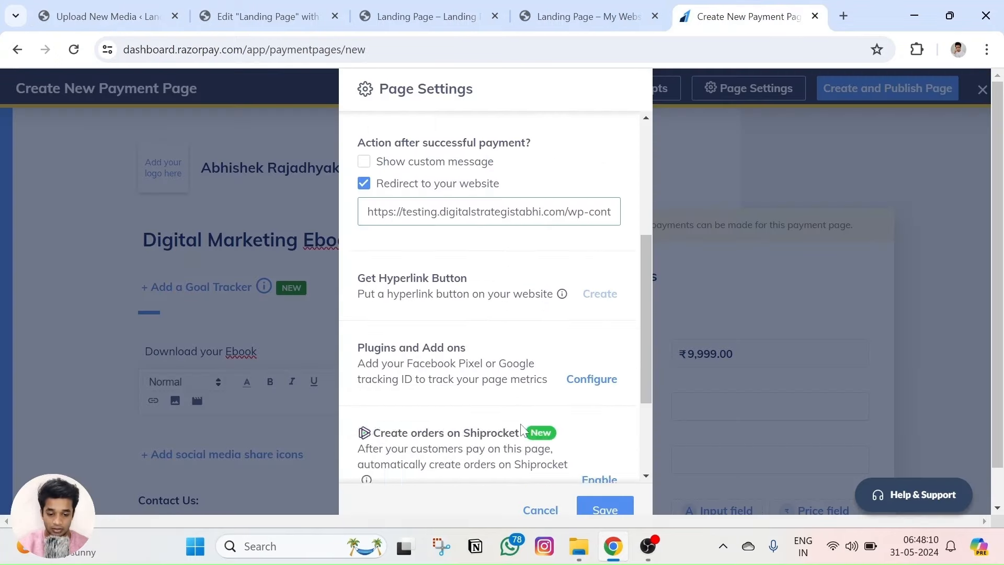
click(601, 507)
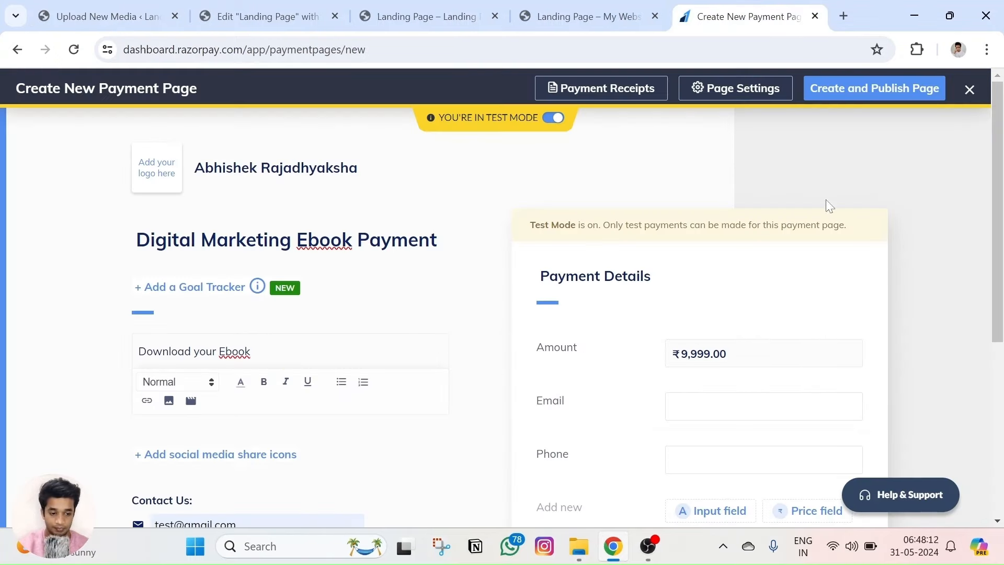
click(854, 92)
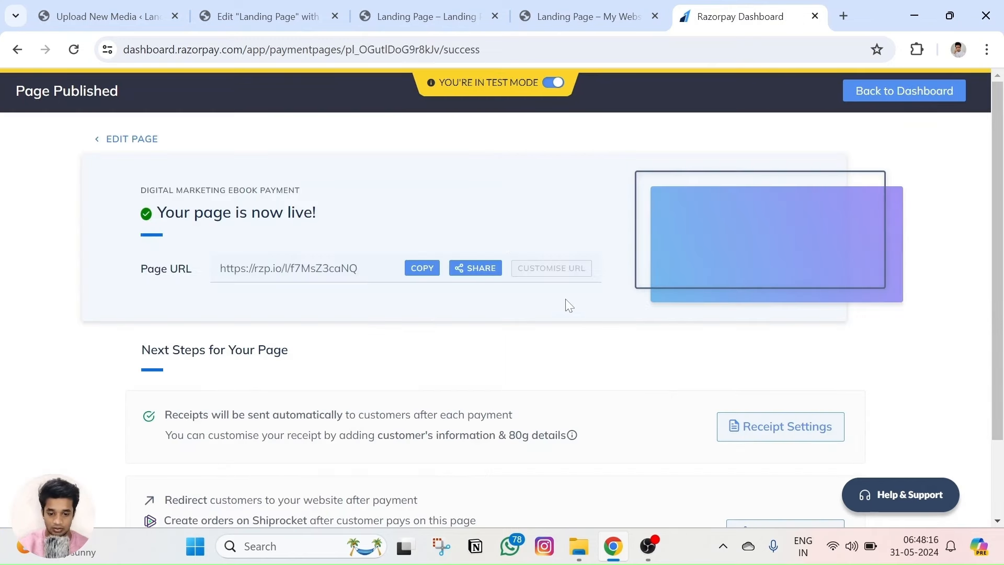
Copy the live Digital Marketing Ebook Payment page URL from the success screen.
drag(139, 268, 469, 255)
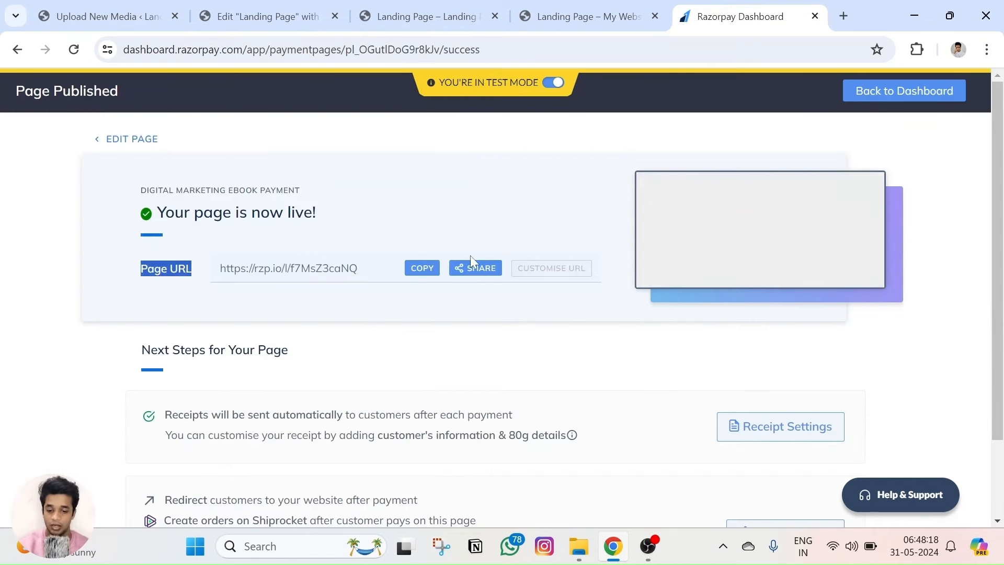
click(421, 268)
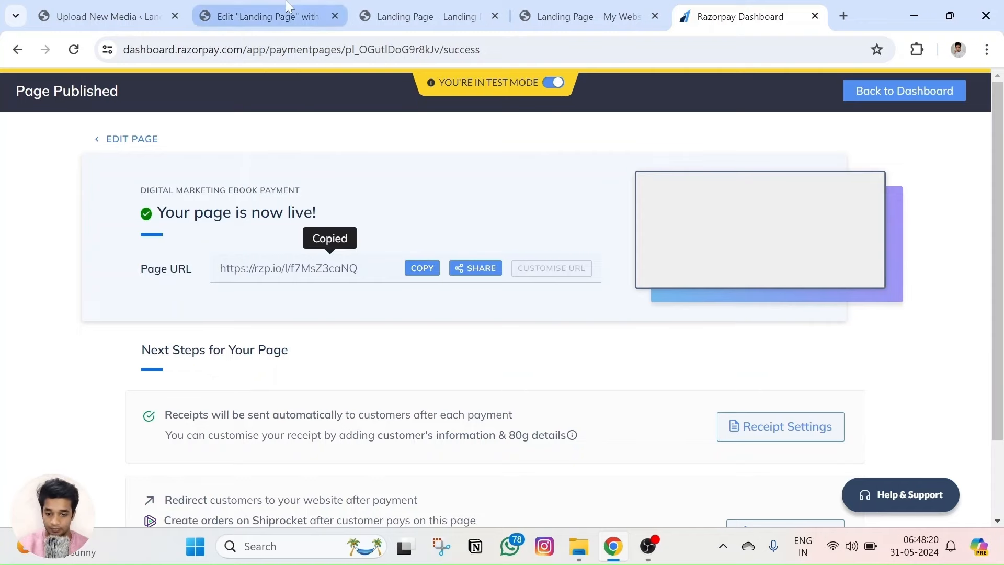
click(267, 16)
Close the Navigator and show the Advanced settings of the GET EBOOK NOW button's container.
scroll(726, 337, down, 7)
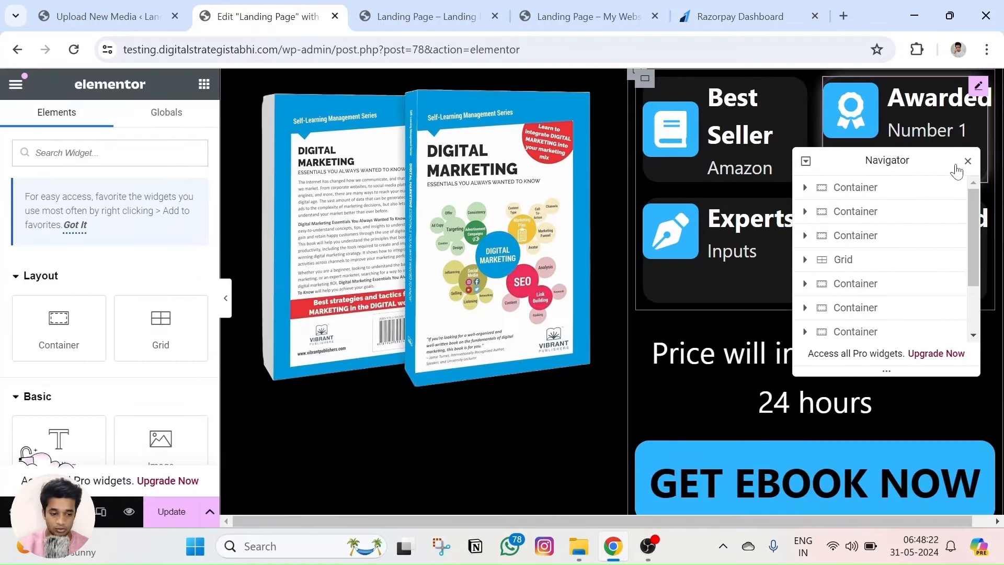
click(968, 161)
scroll(835, 442, down, 2)
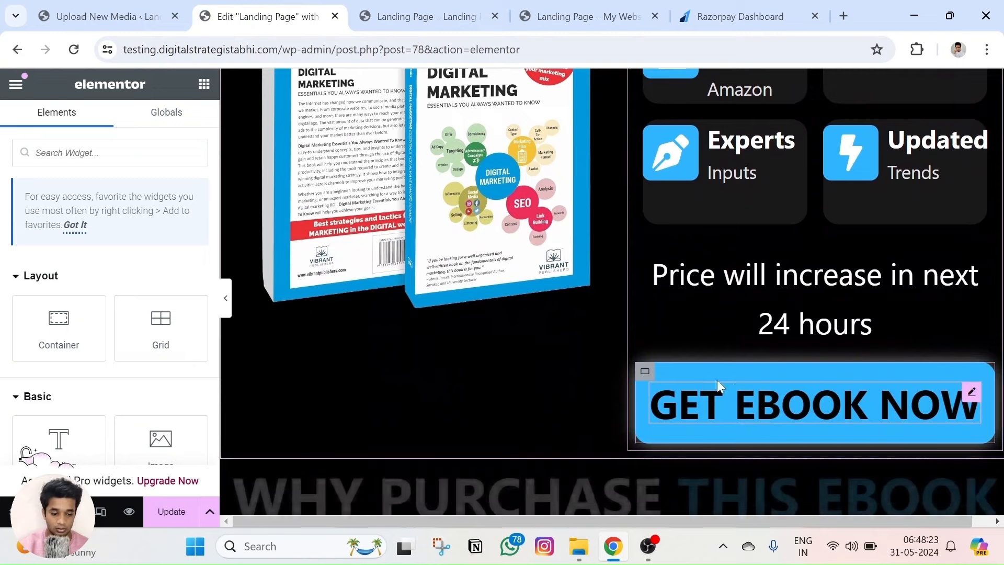
click(646, 374)
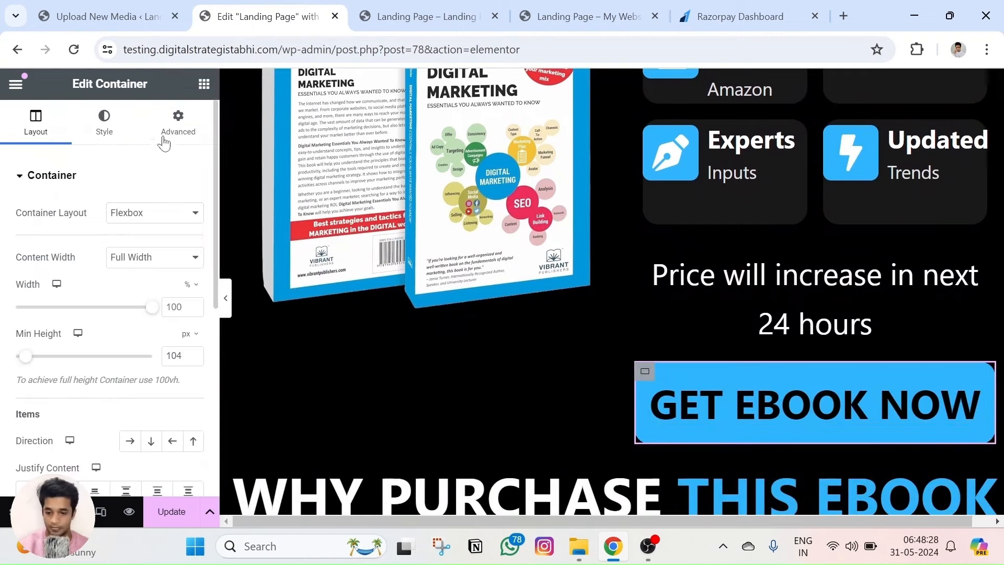
click(176, 122)
scroll(74, 292, down, 4)
scroll(71, 301, down, 4)
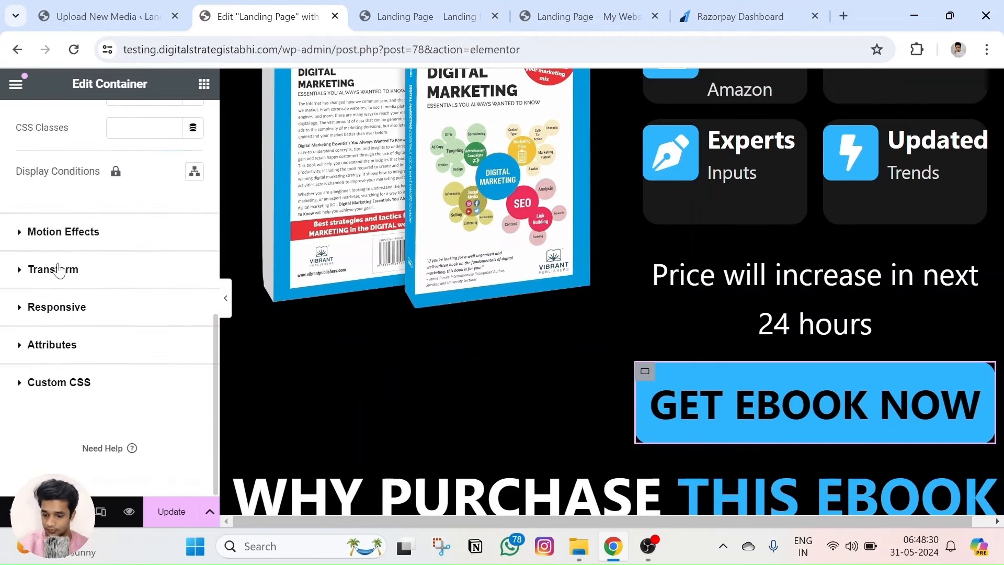
scroll(84, 329, up, 10)
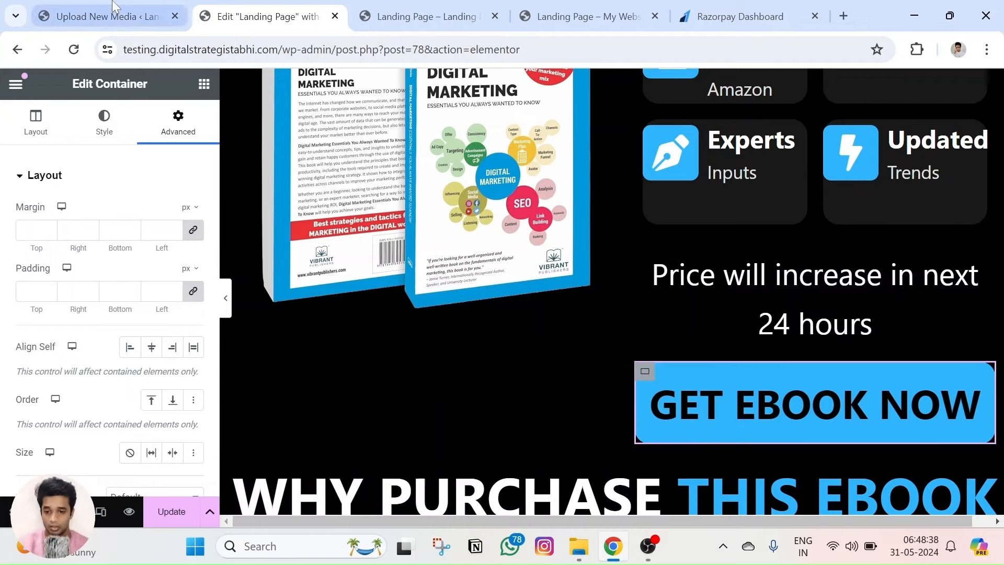
click(107, 16)
Search the plugin directory for 'essential addon' and install Essential Addons for Elementor.
mouse_move(50, 454)
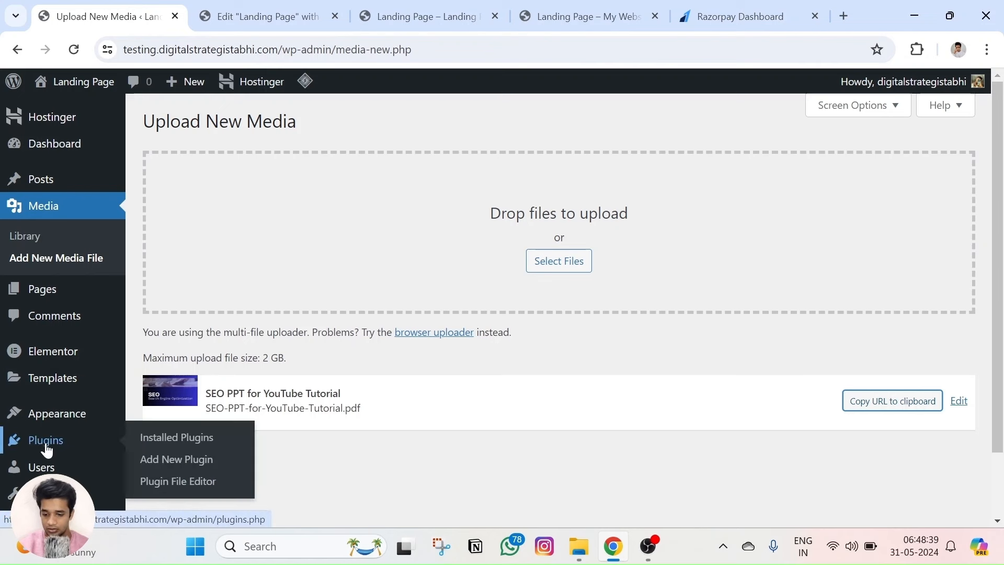
click(178, 459)
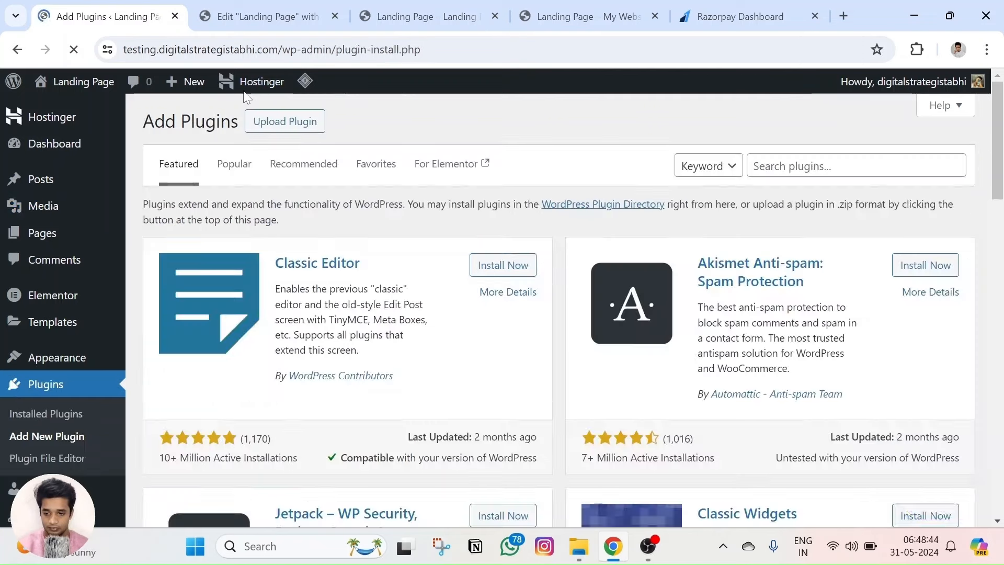
click(842, 166)
text(ess)
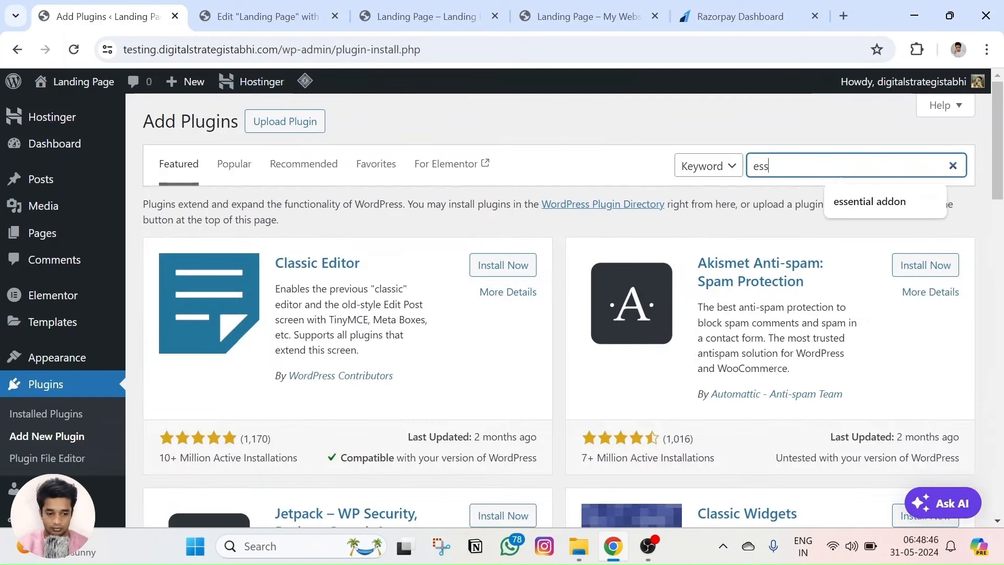
text(ential addon)
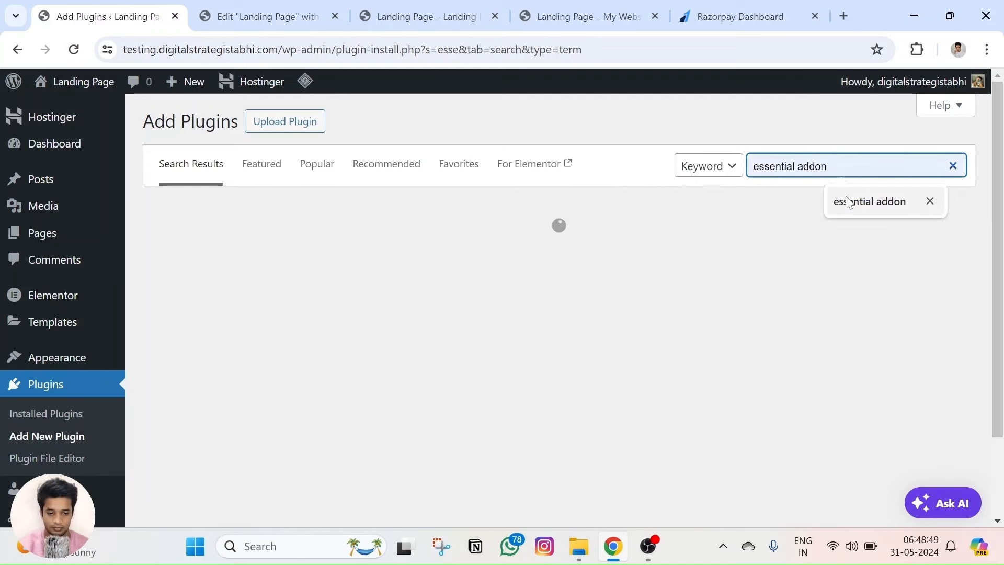
click(843, 200)
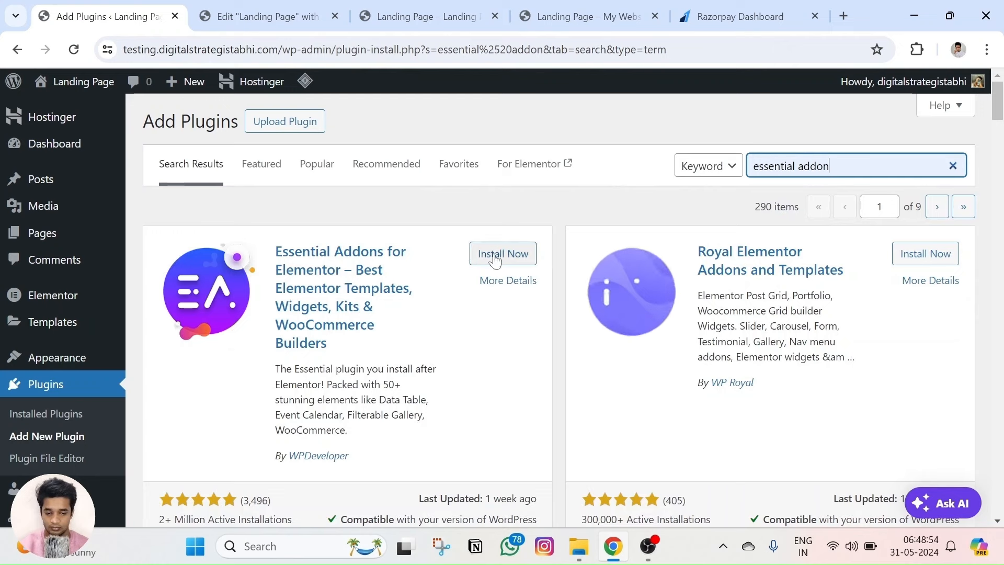
click(496, 254)
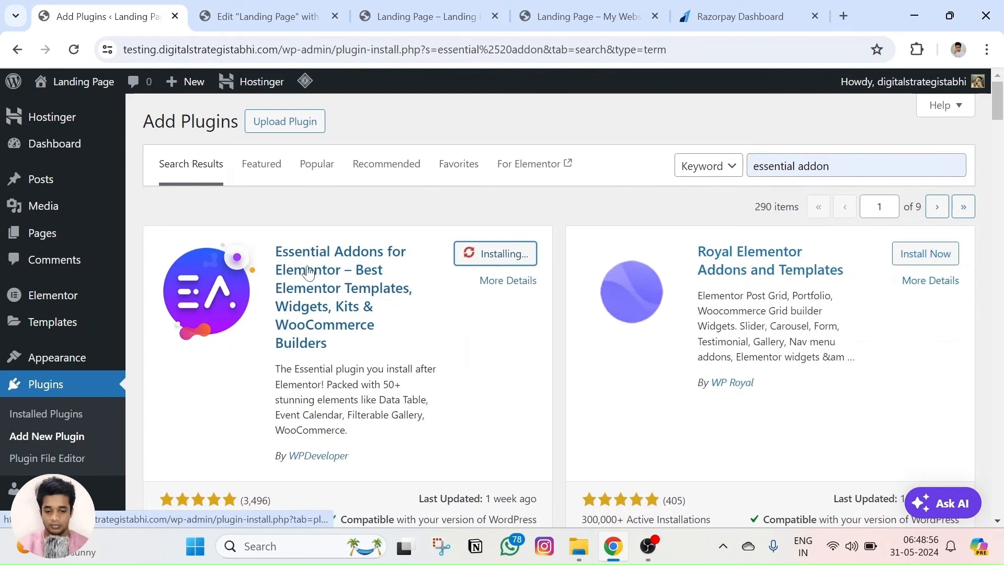
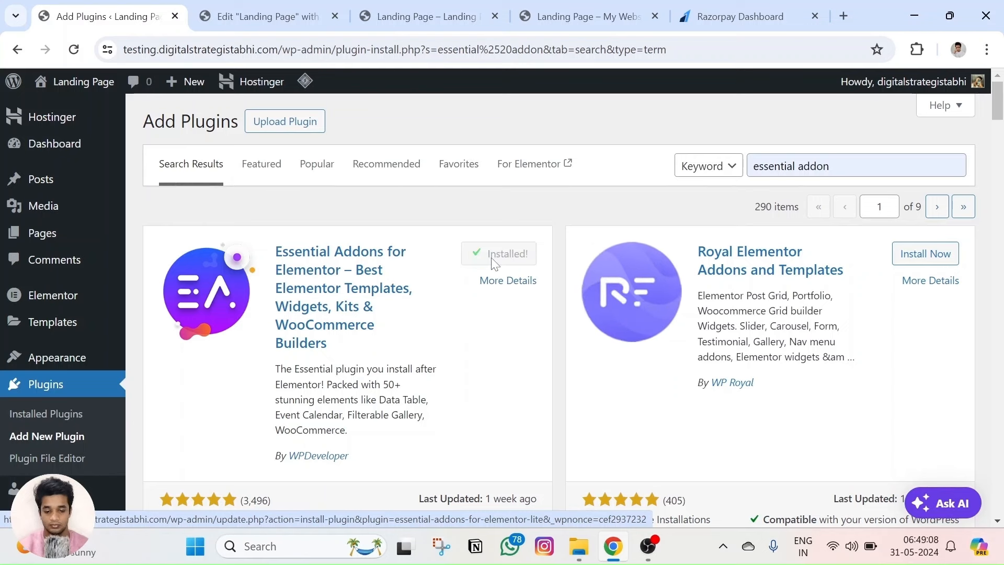
Activate Essential Addons for Elementor and return to the 'Landing Page' Elementor editor tab.
click(492, 259)
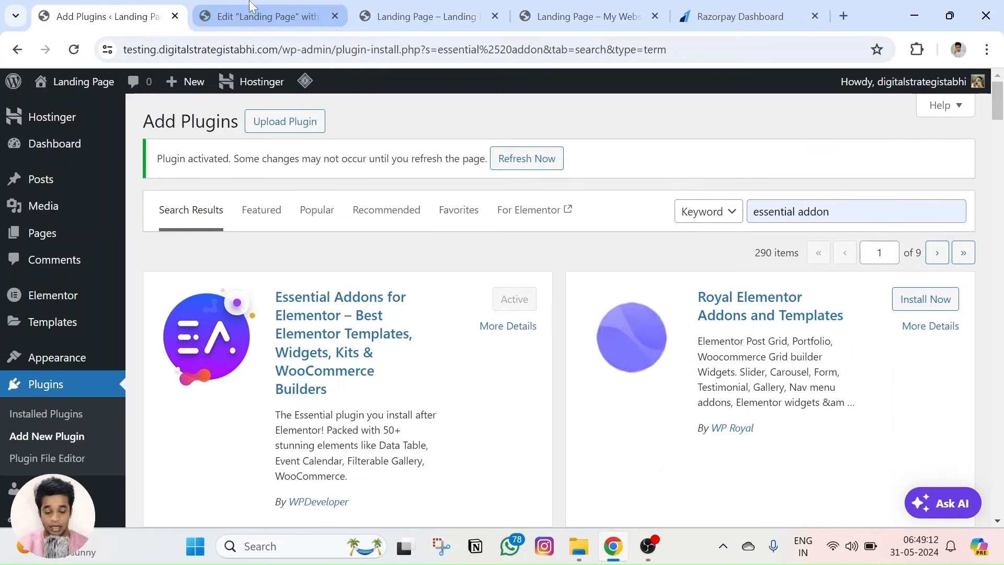
click(256, 16)
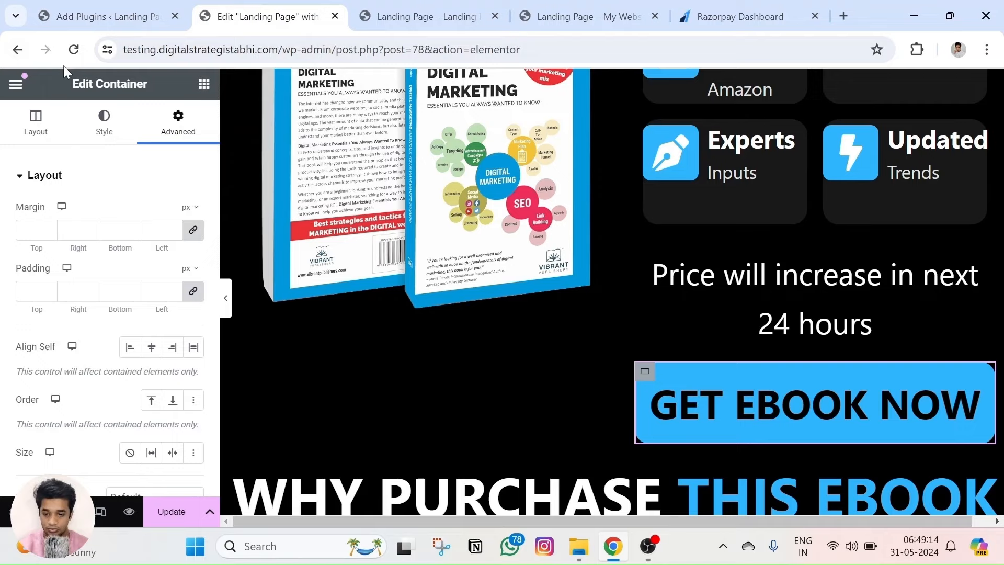
Reload the Elementor editor so the addon loads, and select the GET EBOOK NOW container.
click(74, 50)
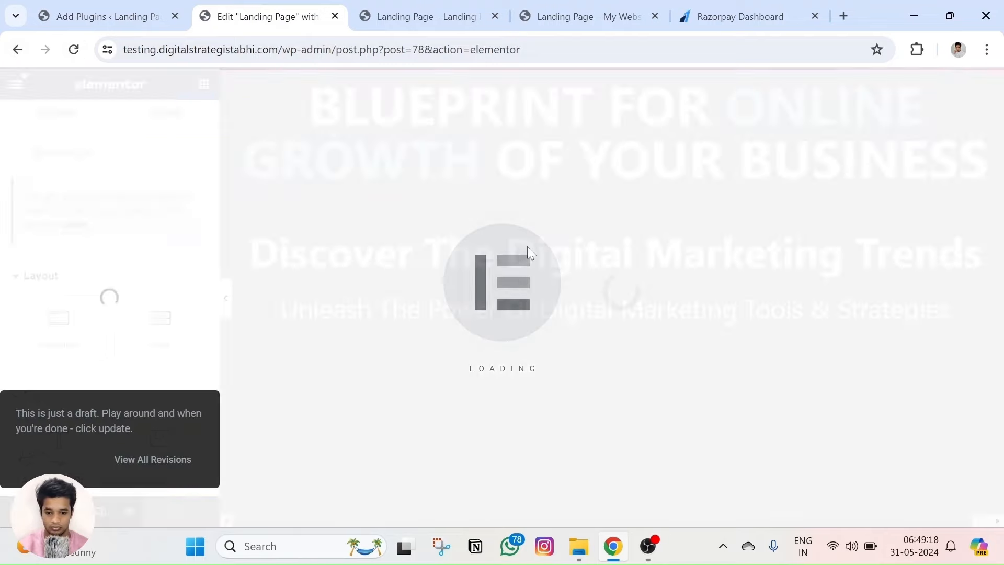
scroll(820, 347, down, 4)
scroll(780, 313, up, 4)
scroll(717, 377, down, 10)
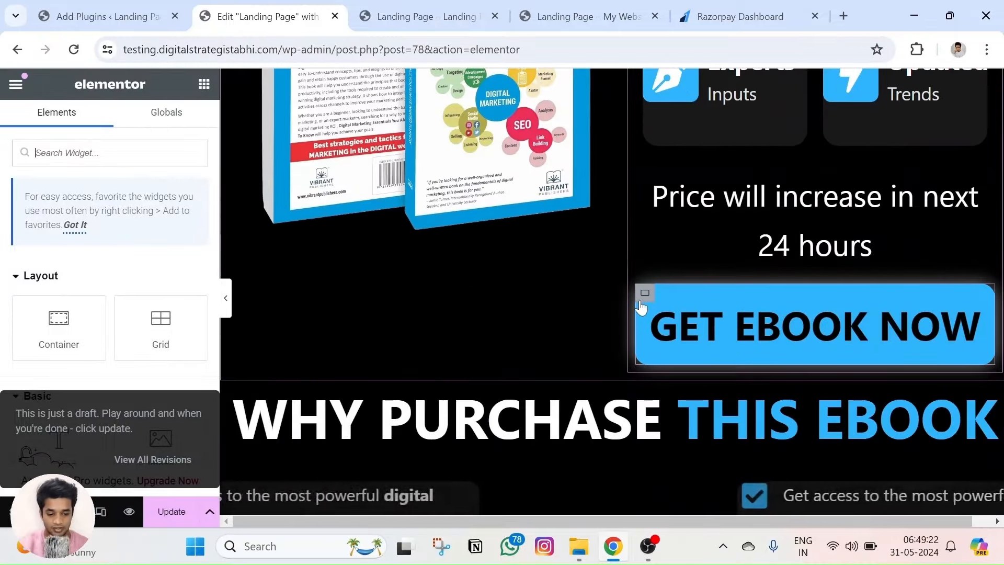
click(644, 292)
Enable the container's Wrapper Link with the pasted rzp.io Razorpay URL and preview the changes.
click(178, 129)
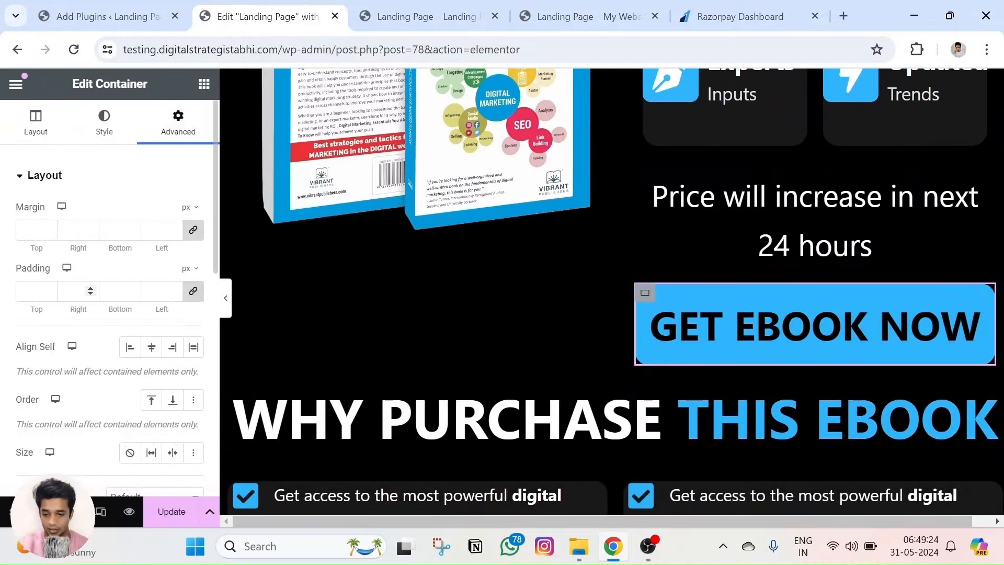
scroll(52, 233, down, 2)
scroll(35, 132, up, 2)
click(42, 172)
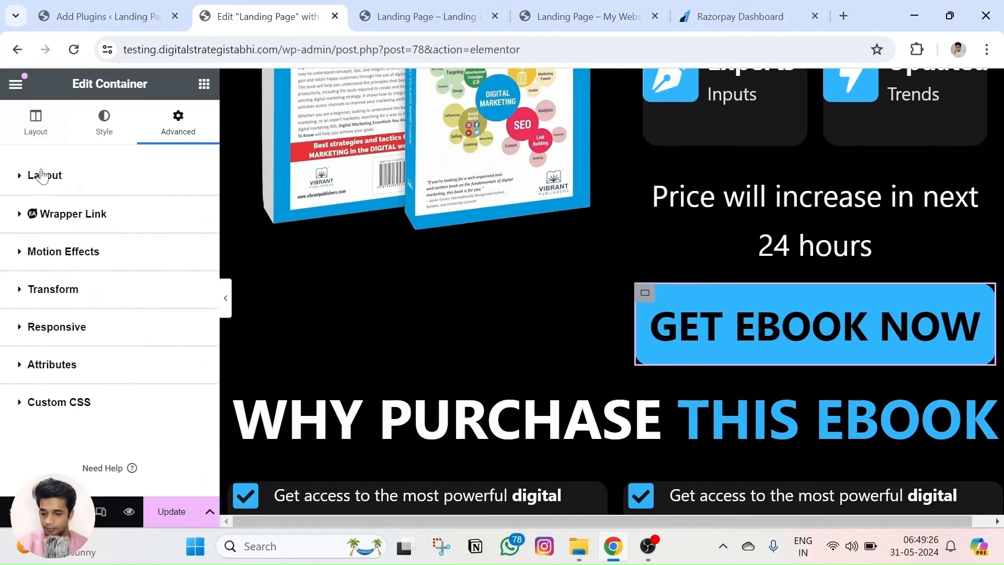
scroll(58, 177, down, 1)
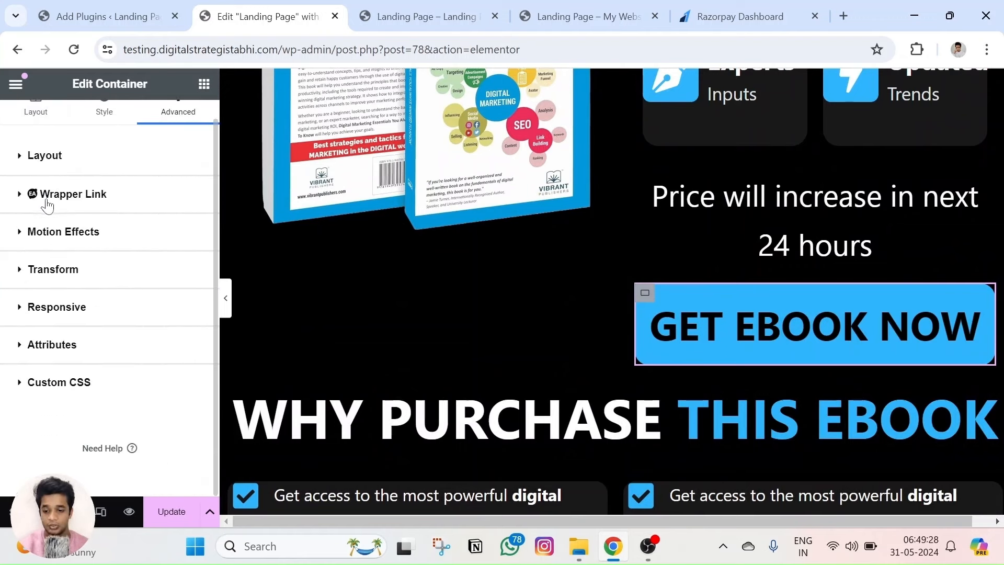
click(47, 201)
click(186, 248)
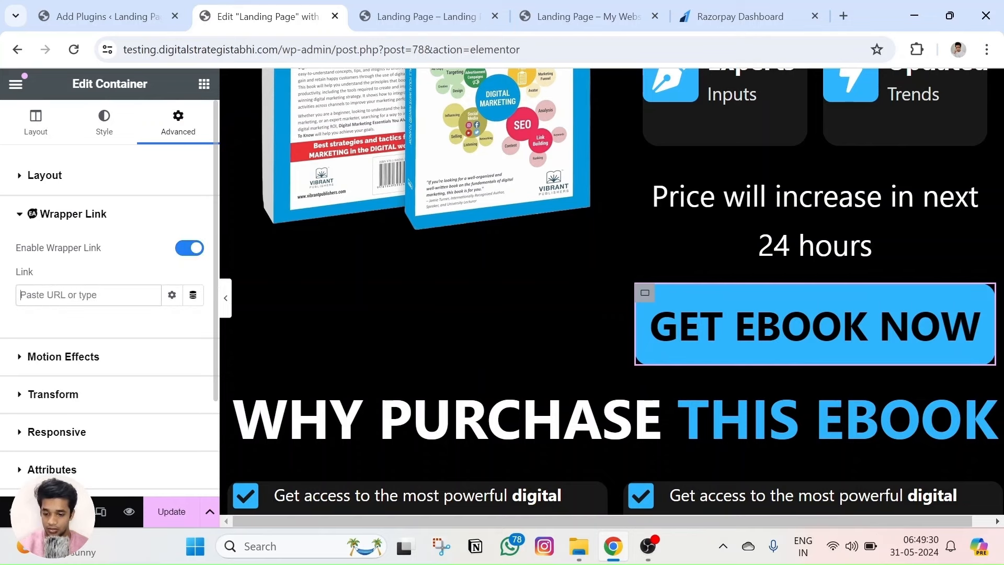
text(https://rzp.io/l/f7MsZ3caNQ)
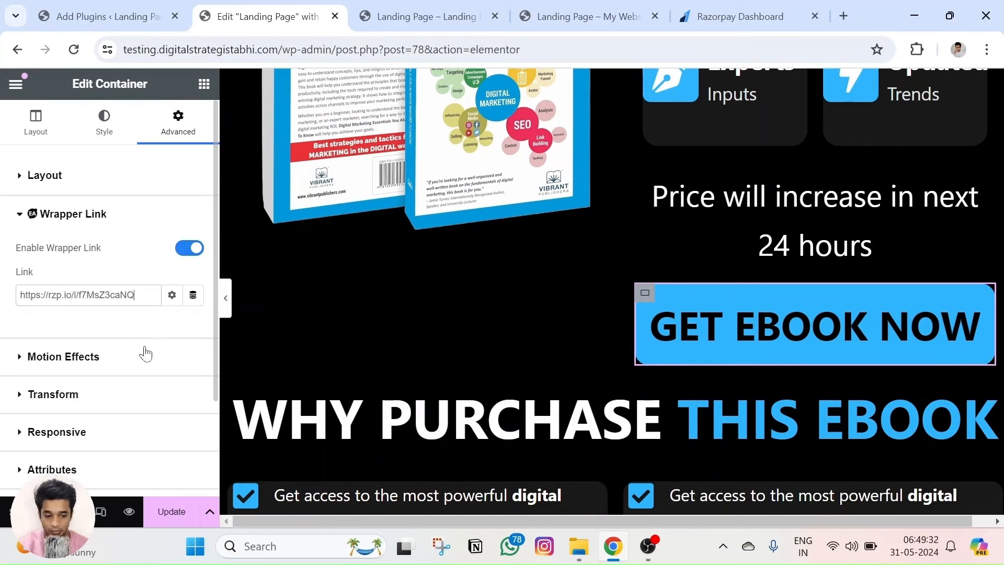
click(129, 511)
scroll(450, 245, down, 6)
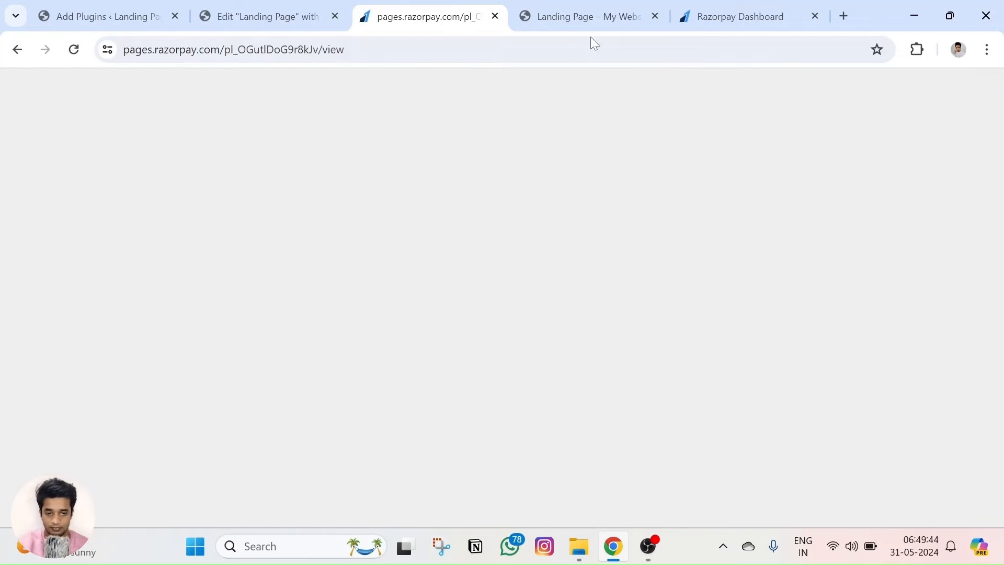
Close the preview and Razorpay tabs and go back to the WordPress admin.
click(656, 14)
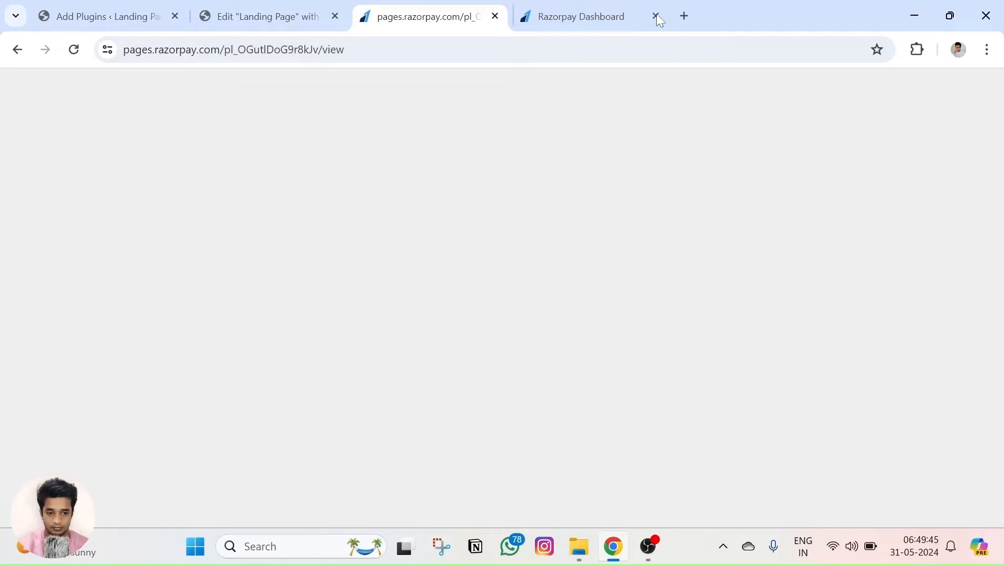
click(258, 16)
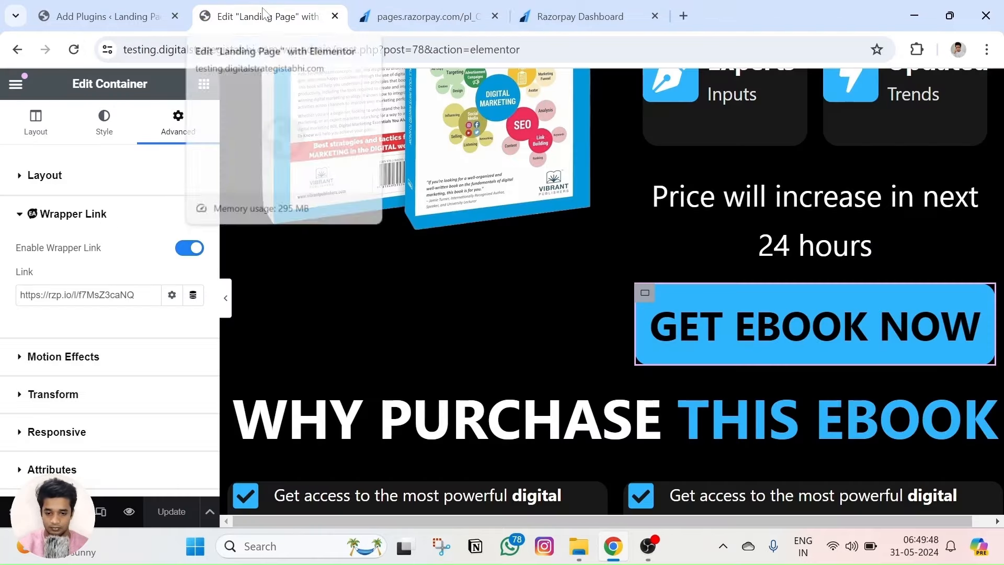
click(731, 289)
click(455, 16)
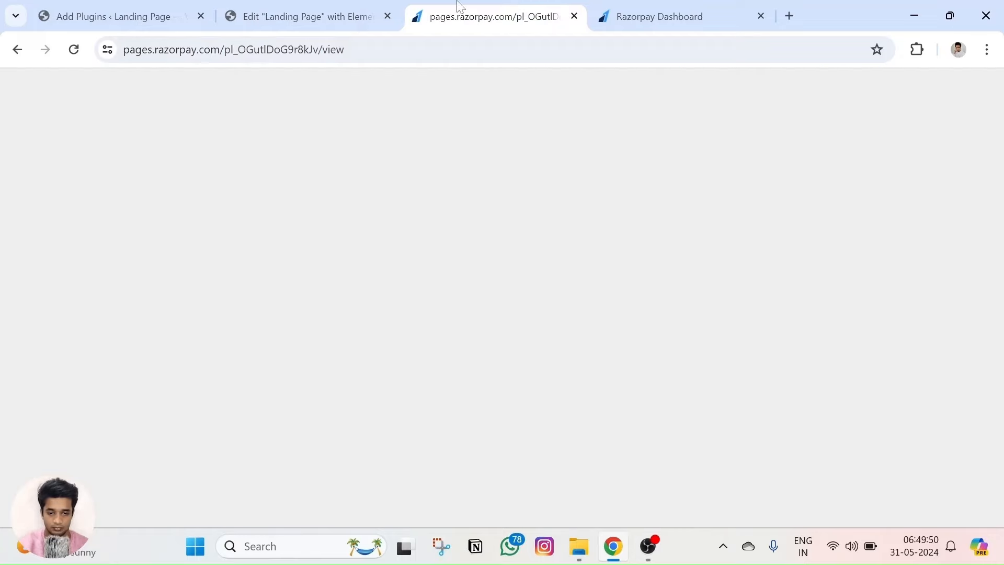
click(574, 16)
click(309, 17)
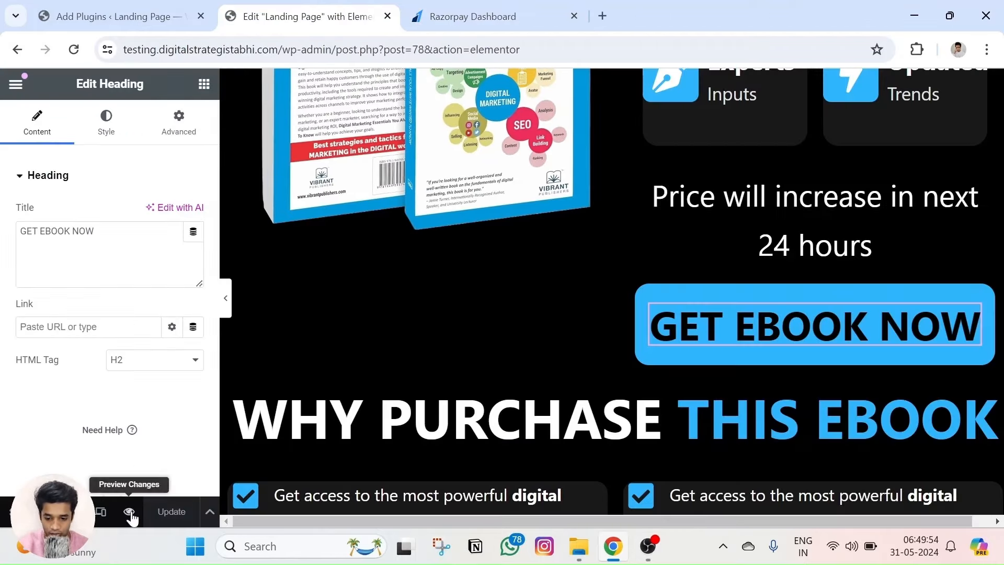
click(116, 20)
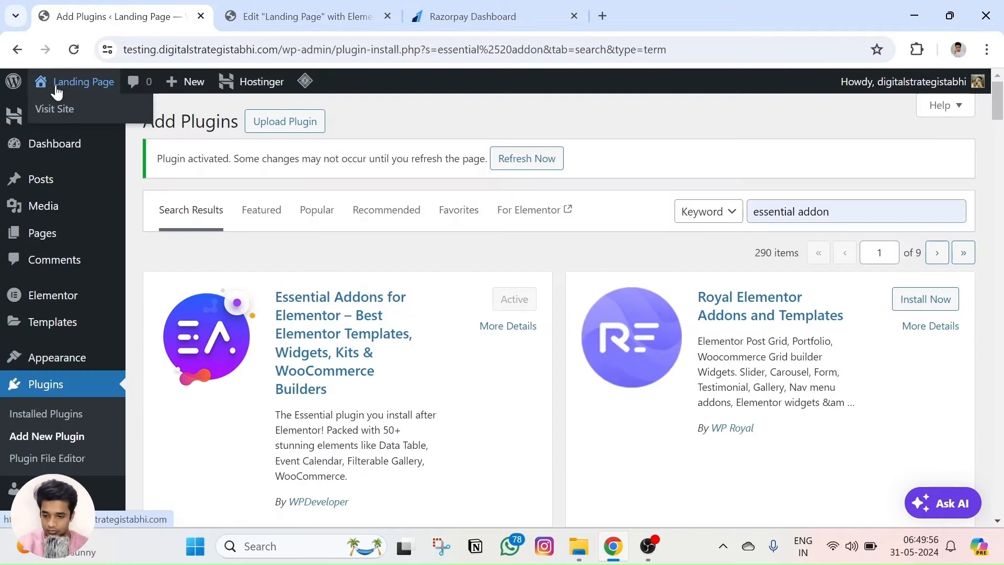
Open the live landing page from the Pages list and test its GET EBOOK NOW link.
click(44, 235)
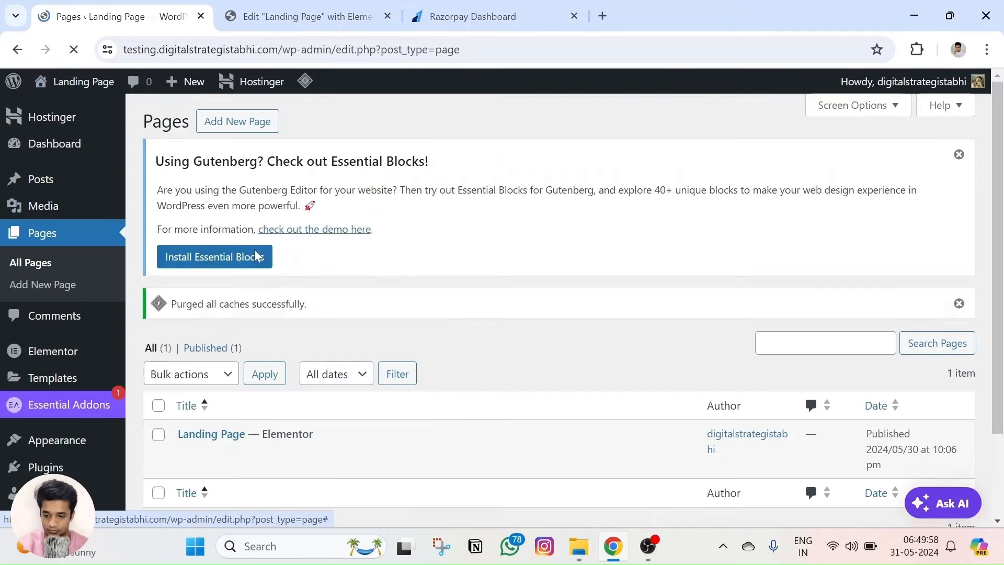
scroll(284, 417, down, 2)
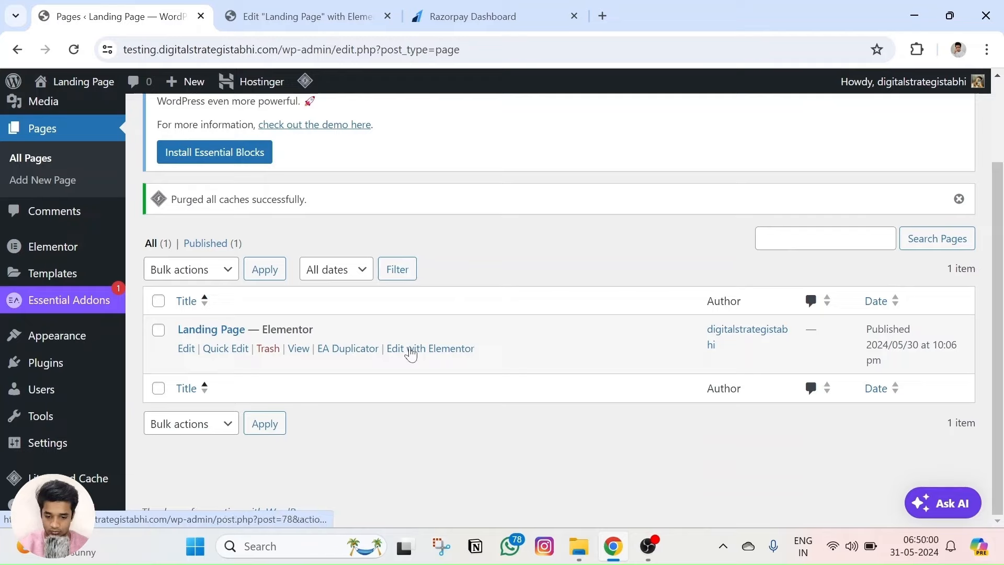
right_click(298, 348)
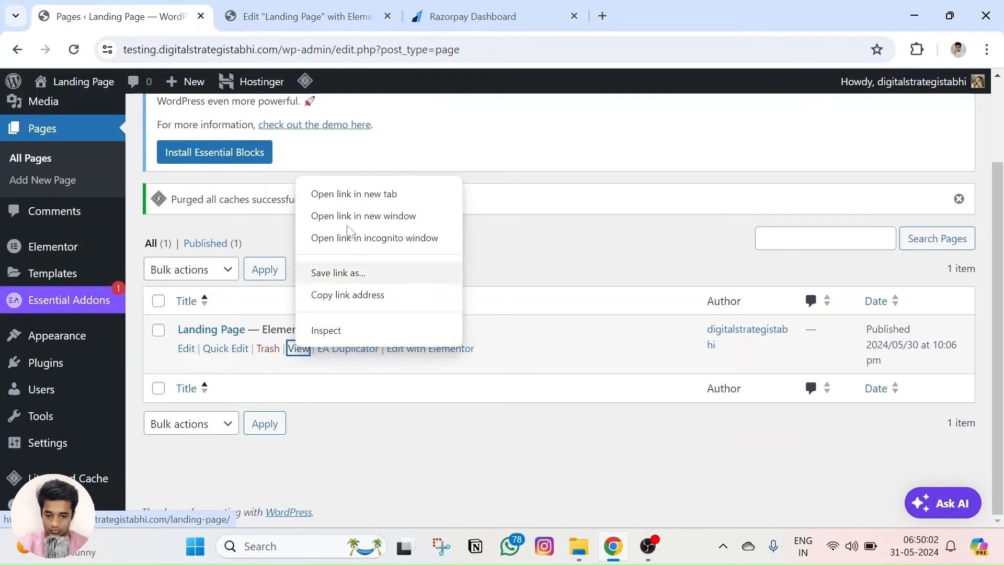
click(351, 191)
click(359, 10)
scroll(692, 265, down, 8)
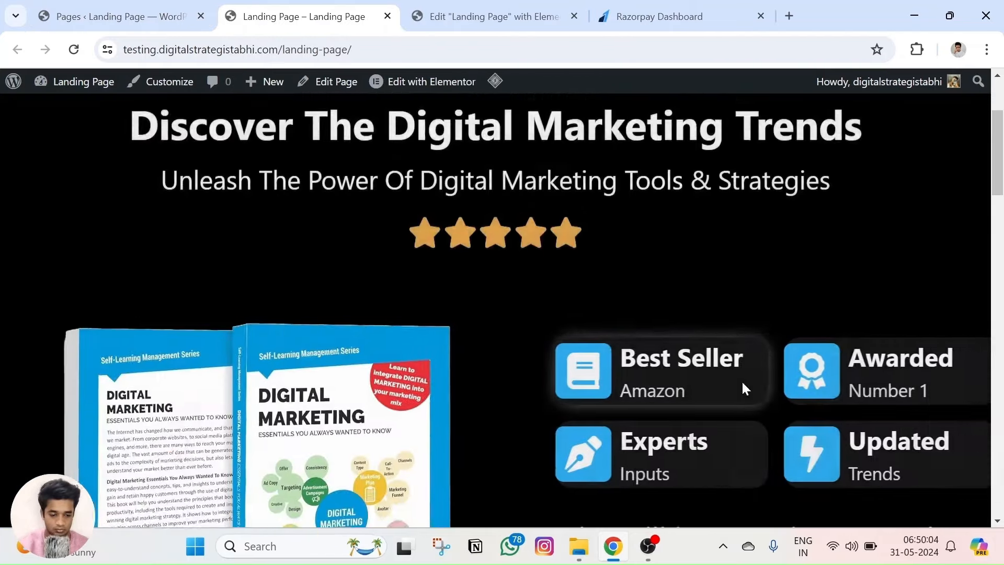
click(661, 378)
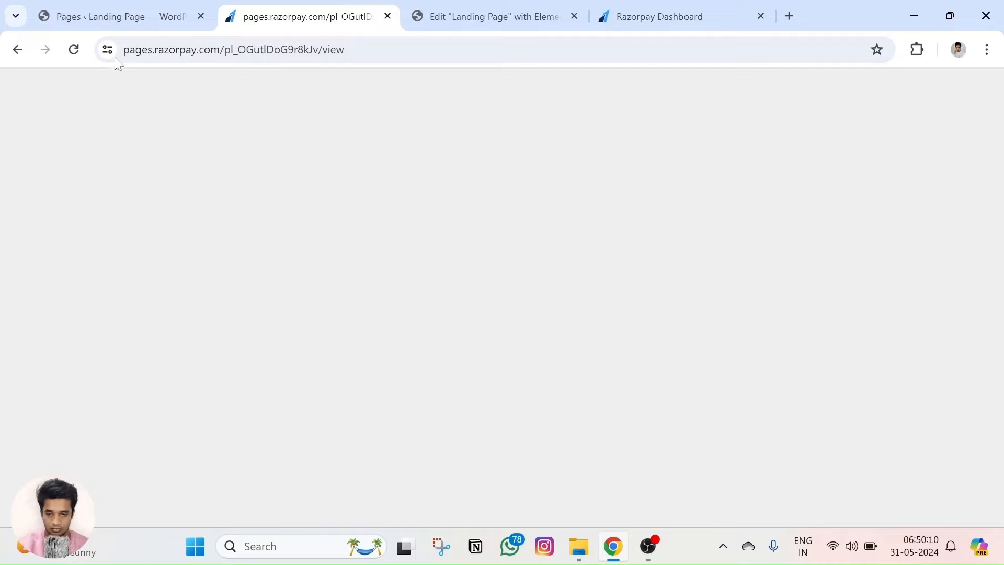
Load the landing page URL in an Incognito window and follow GET EBOOK NOW to the payment page.
click(134, 6)
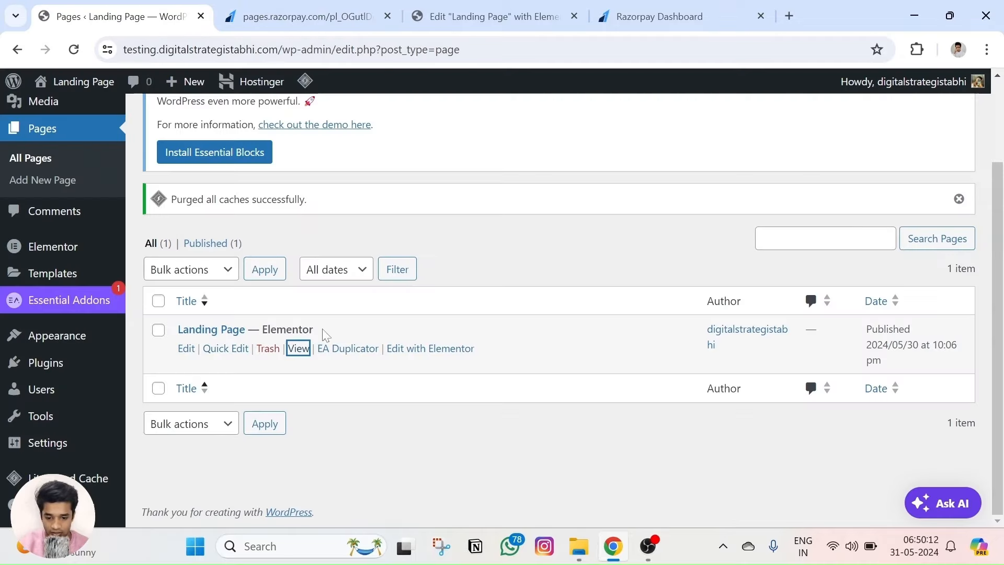
right_click(298, 358)
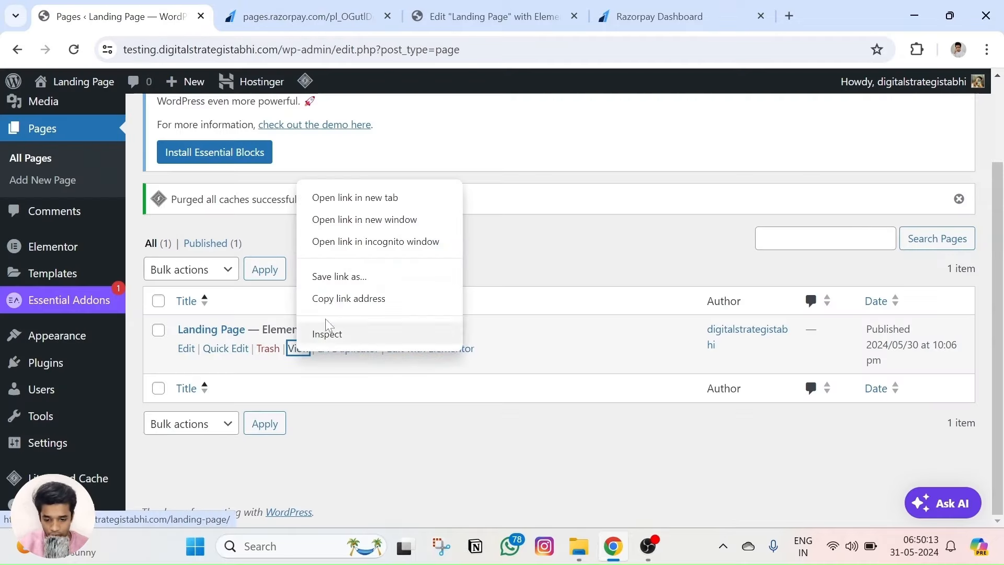
click(349, 198)
click(426, 16)
click(268, 16)
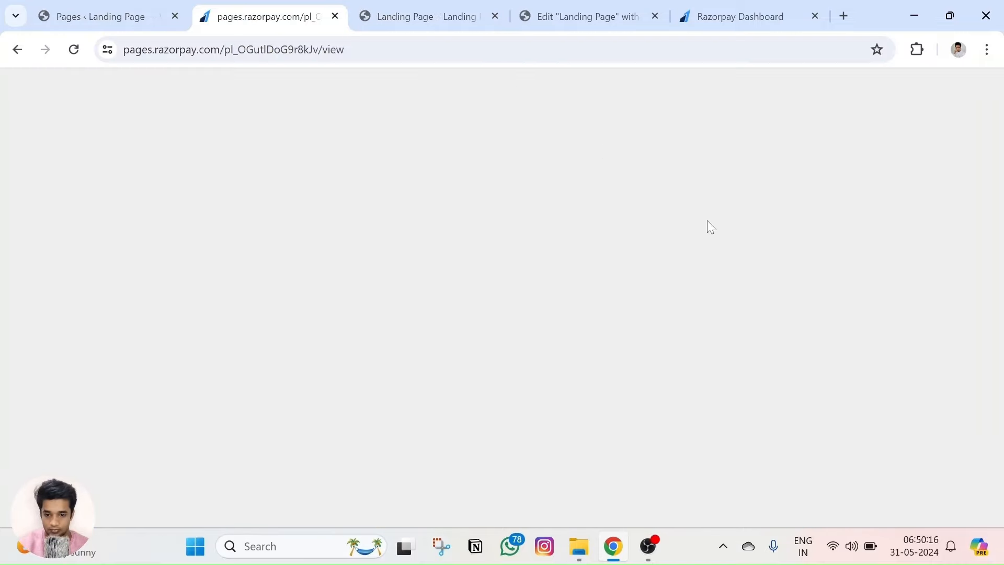
right_click(613, 558)
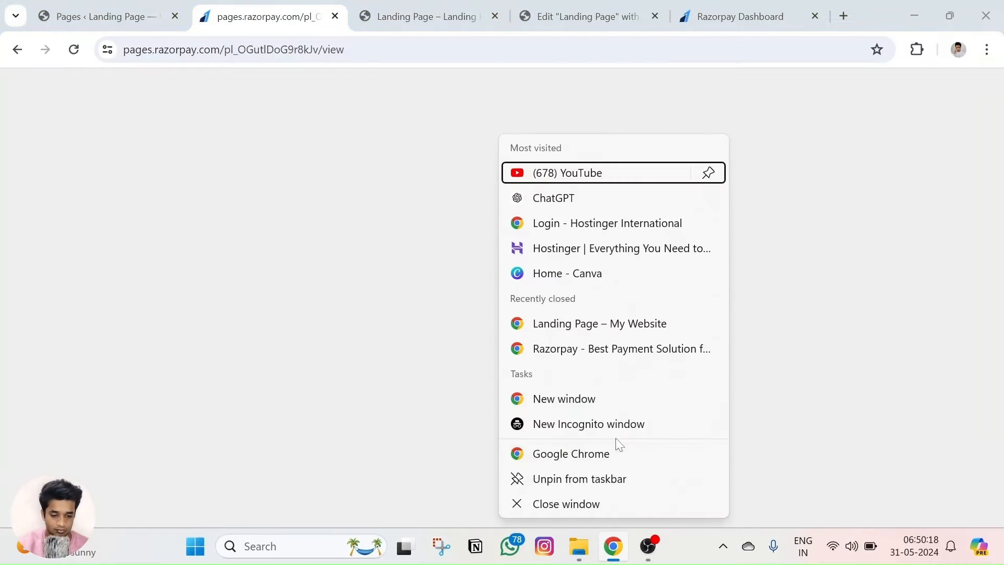
click(609, 421)
text(https://testing.digitalstrategistabhi.com/landing-page/)
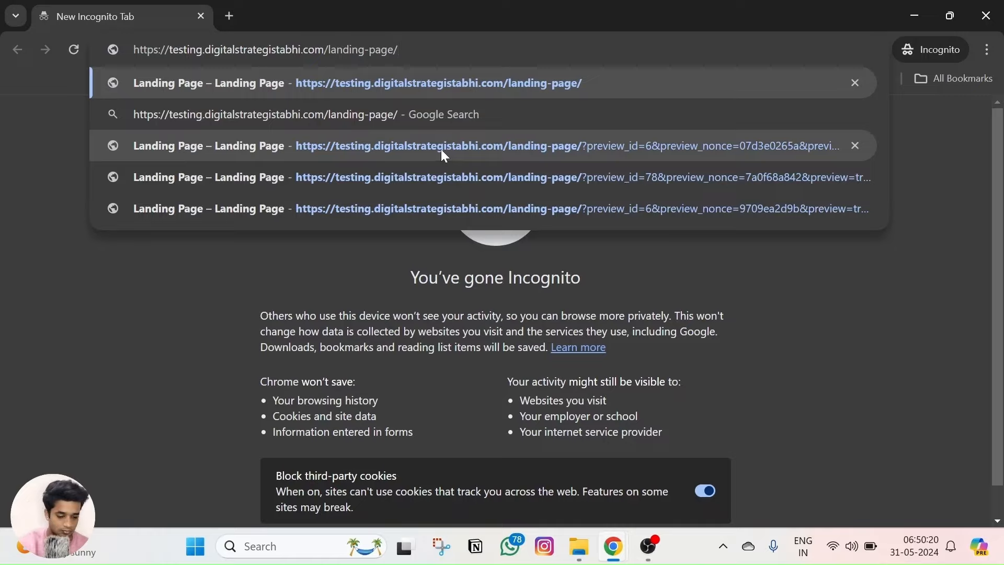
key(Return)
scroll(678, 334, down, 6)
scroll(678, 334, down, 3)
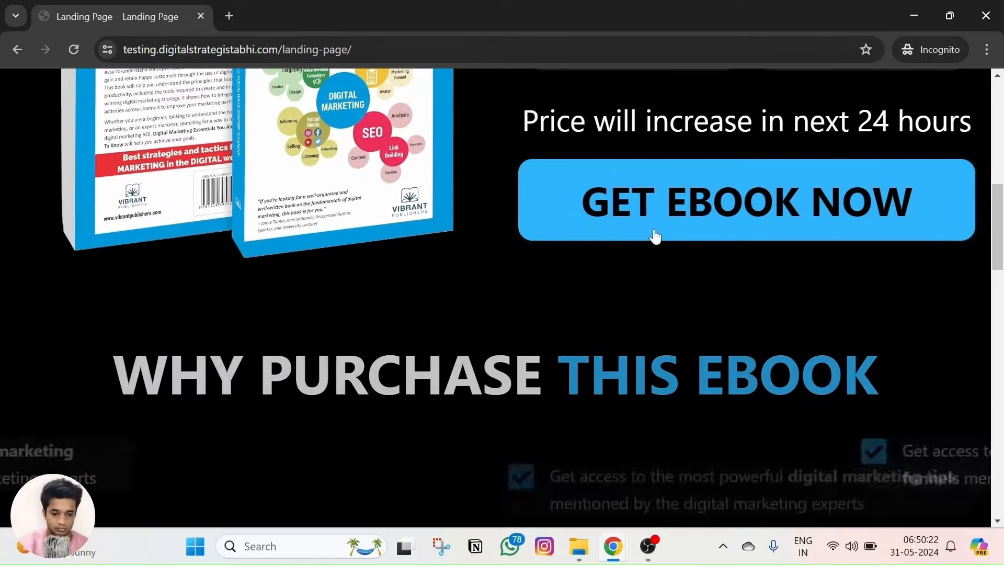
click(650, 220)
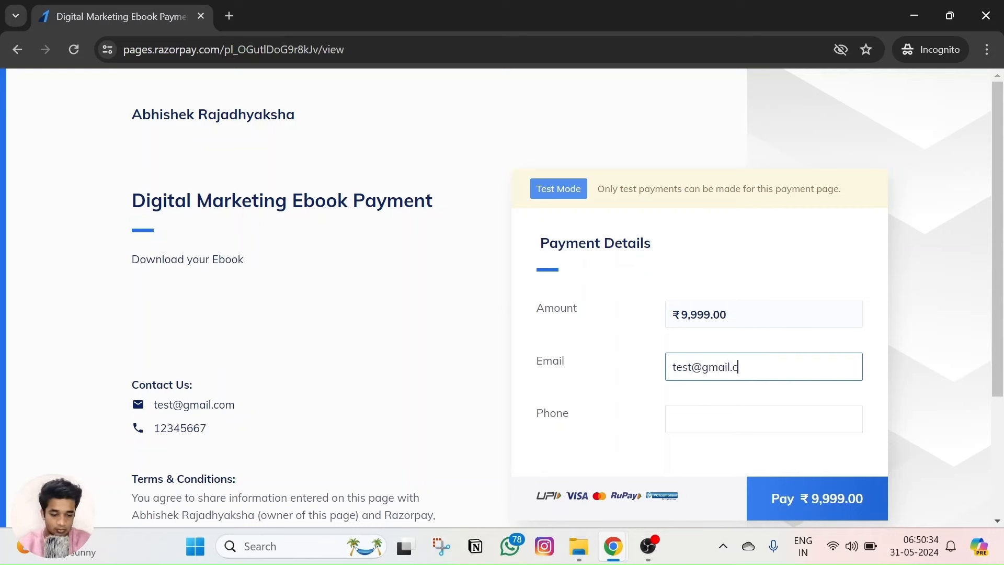
Enter the buyer's e-mail and phone number and start the ₹9,999 ebook payment.
text(om)
key(Tab)
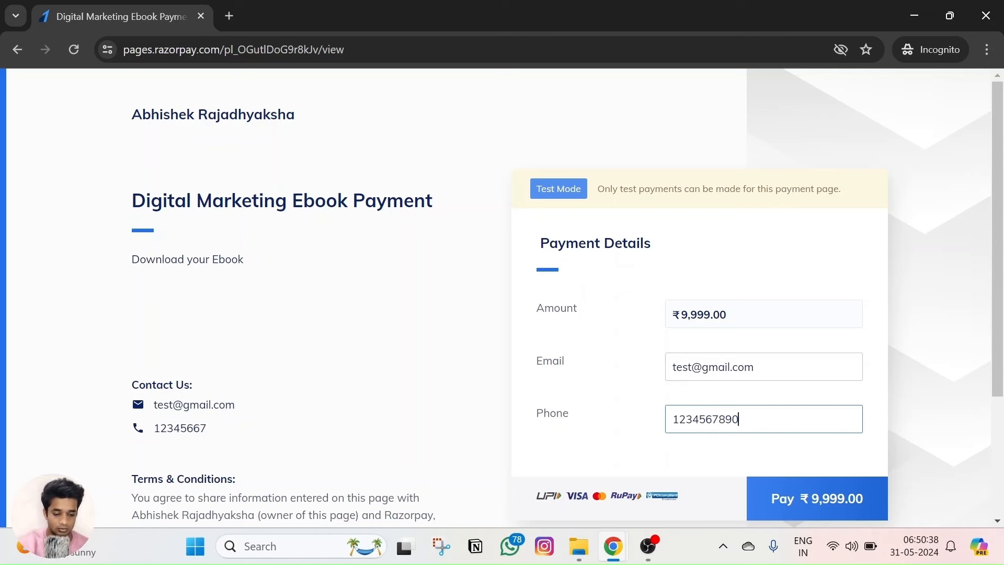
scroll(786, 365, down, 3)
click(798, 359)
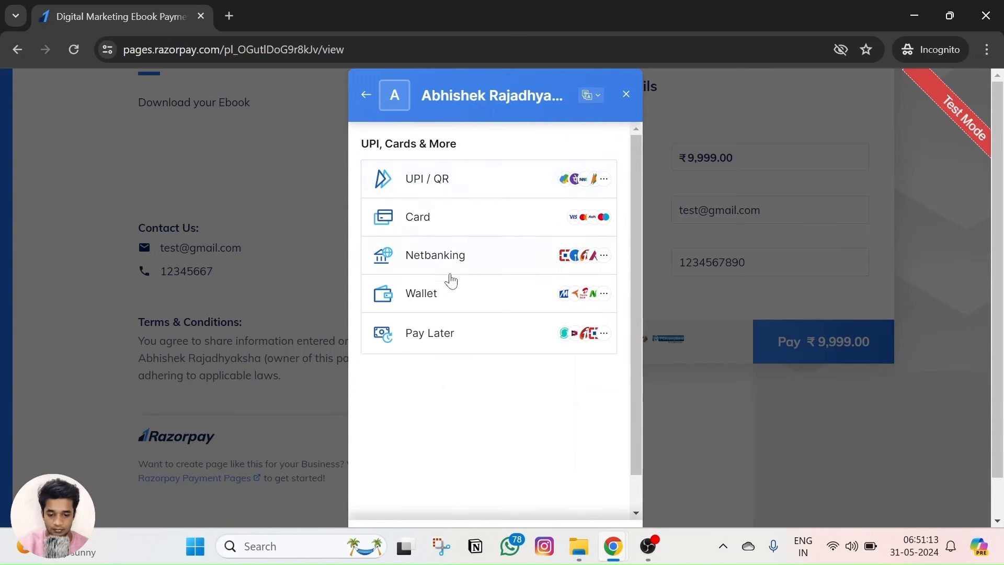
Attempt the test payment with Pay Later > Amazon Pay Later, which fails.
click(417, 306)
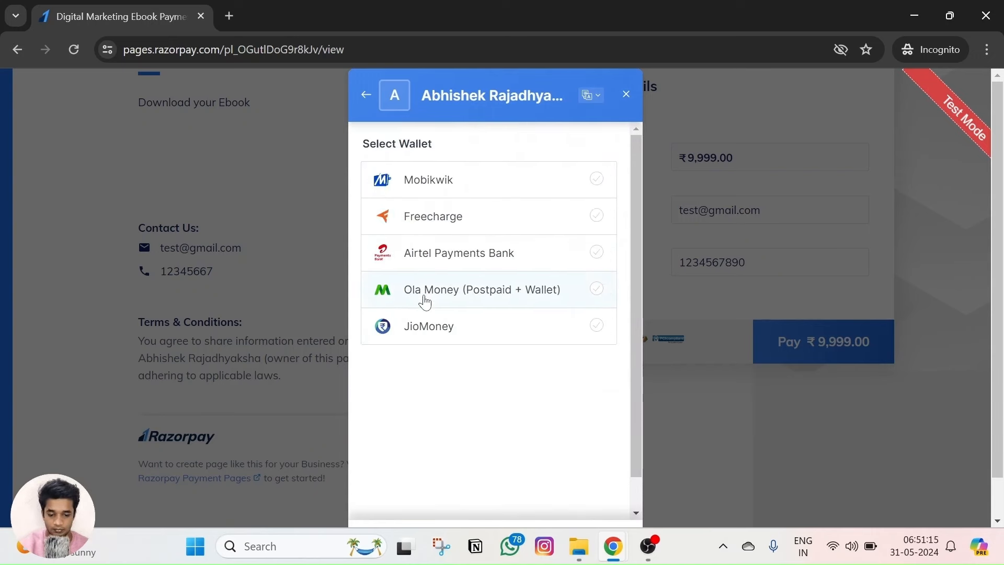
click(365, 97)
click(453, 345)
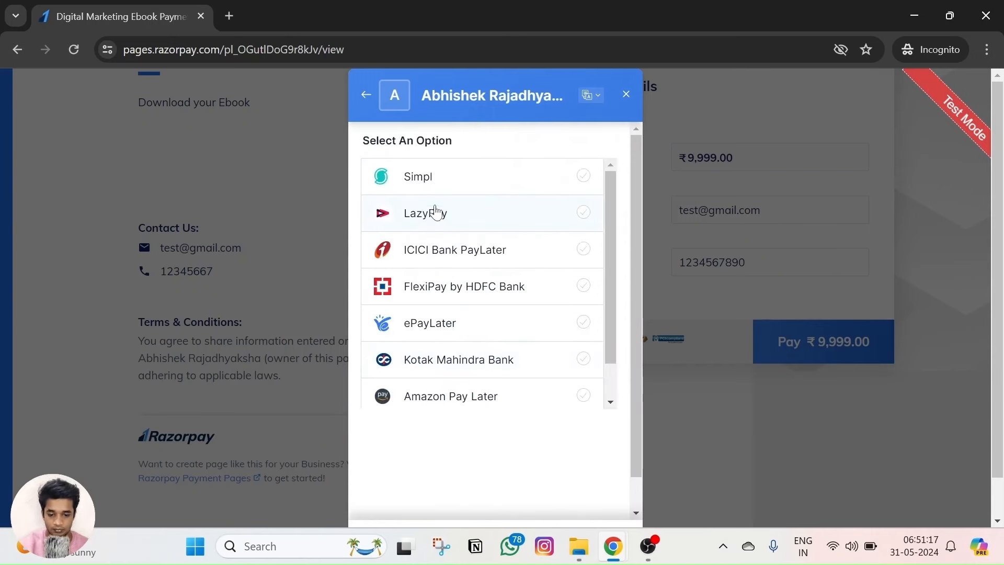
click(450, 396)
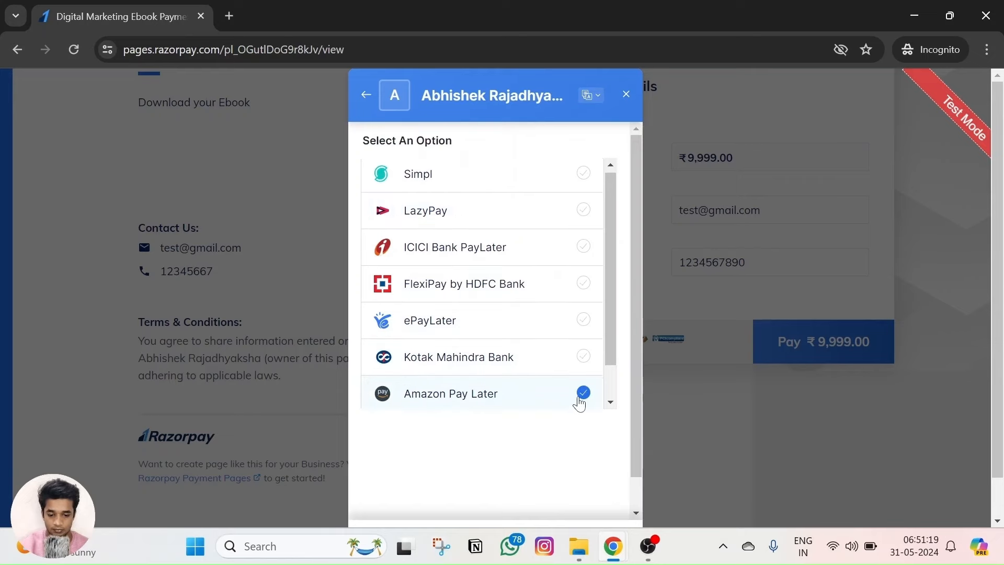
click(583, 507)
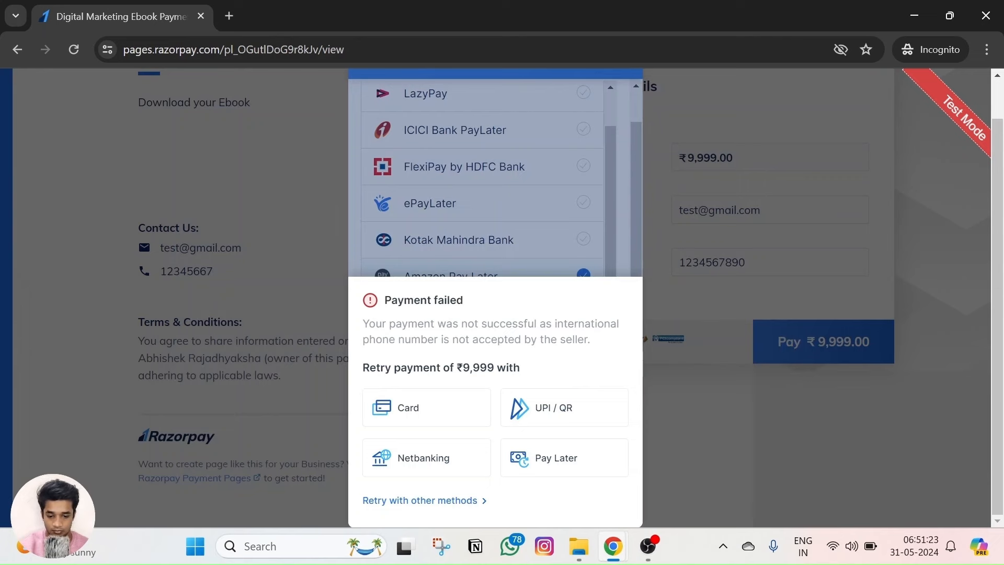
click(588, 272)
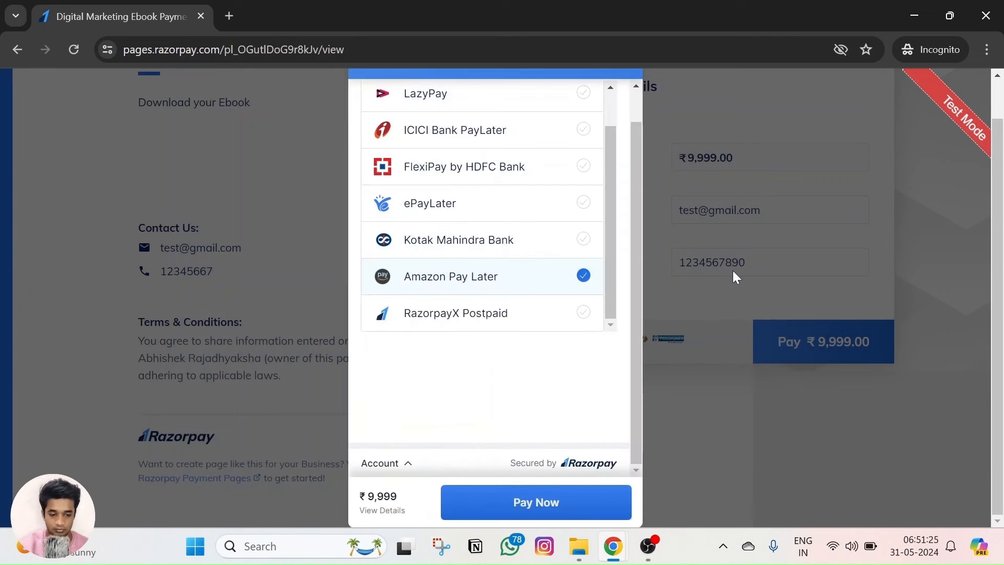
click(624, 87)
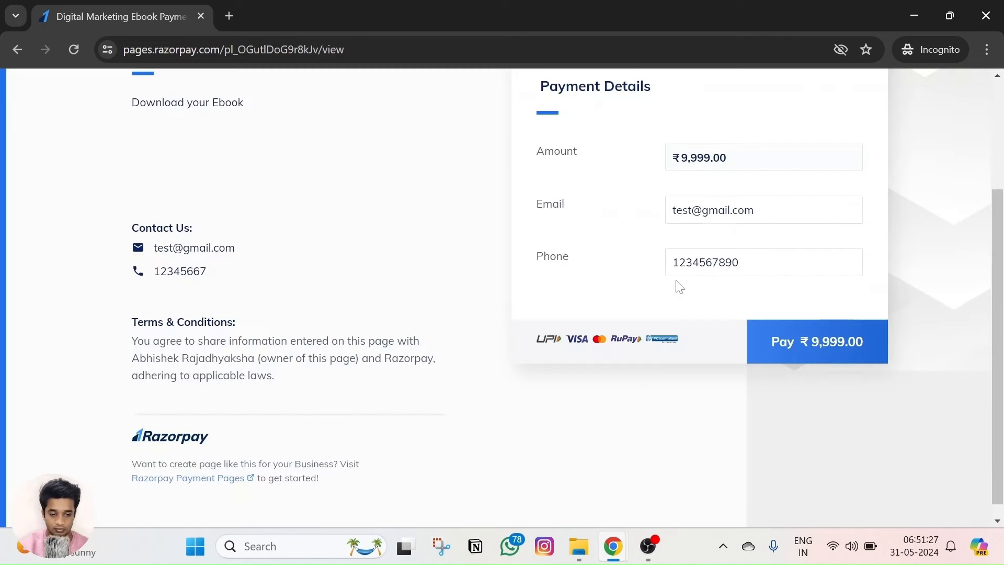
Correct the phone number, repay via Amazon Pay Later, and download the opened SEO-PPT-for-YouTube-Tutorial.pdf.
key(ctrl+a)
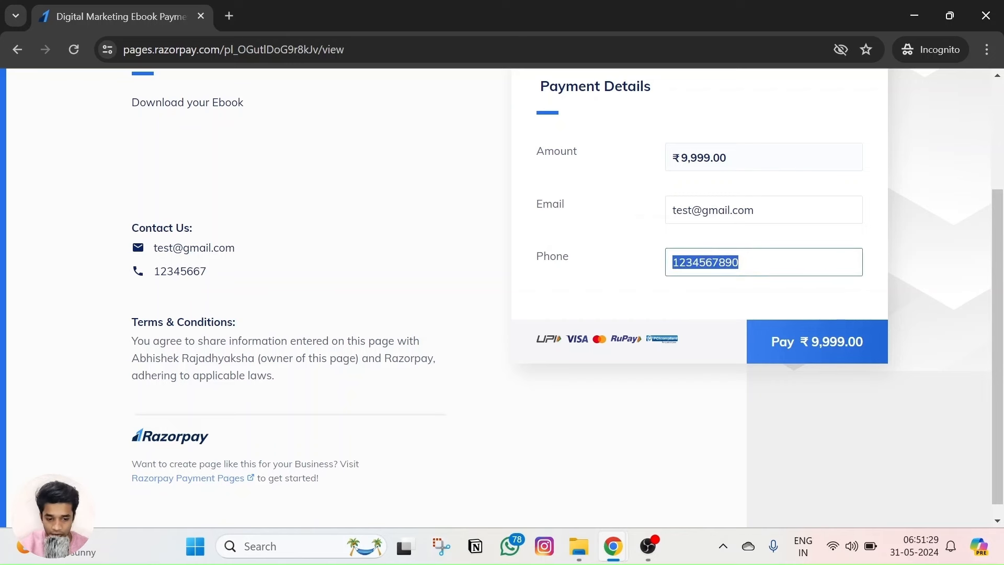
text(9)
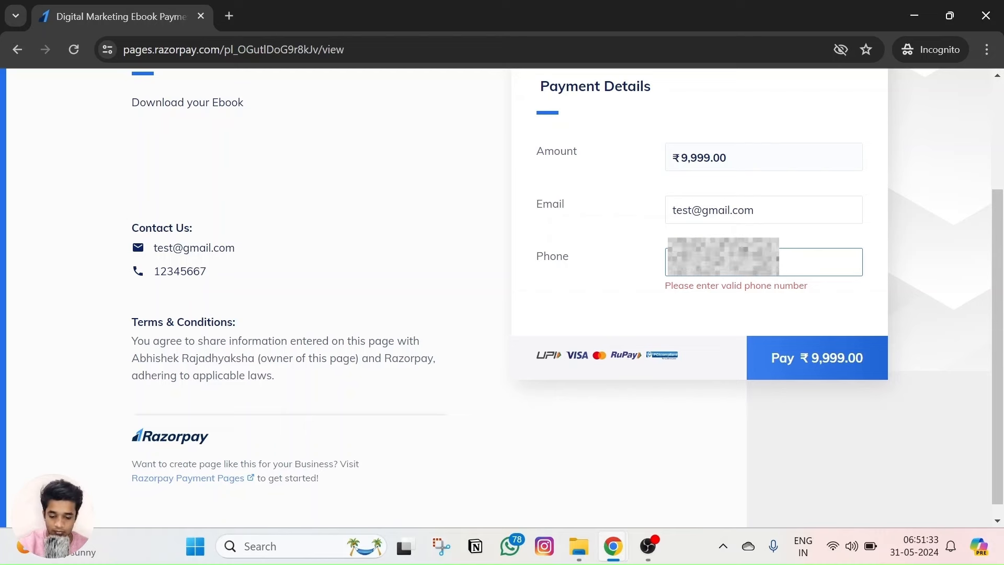
text(0)
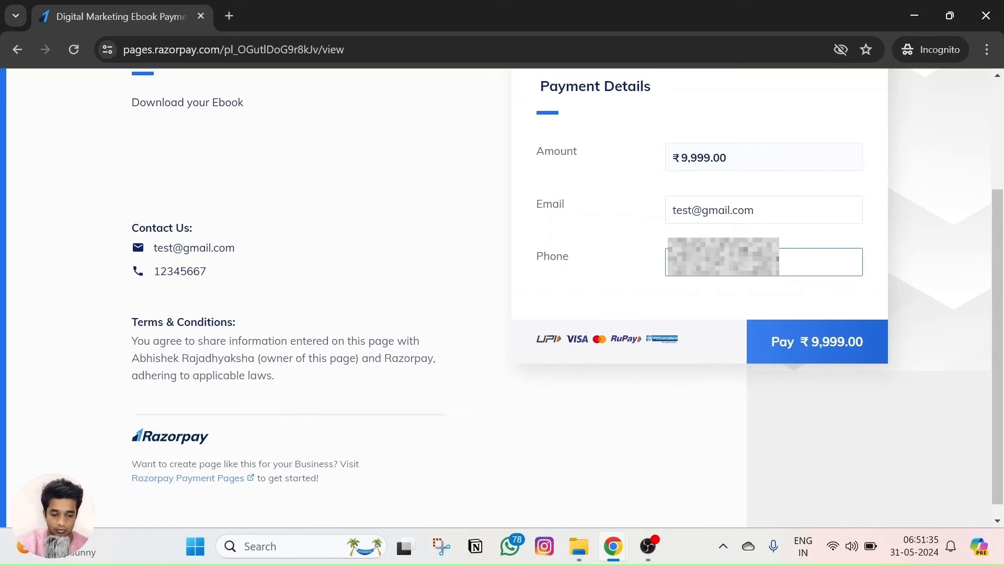
click(833, 360)
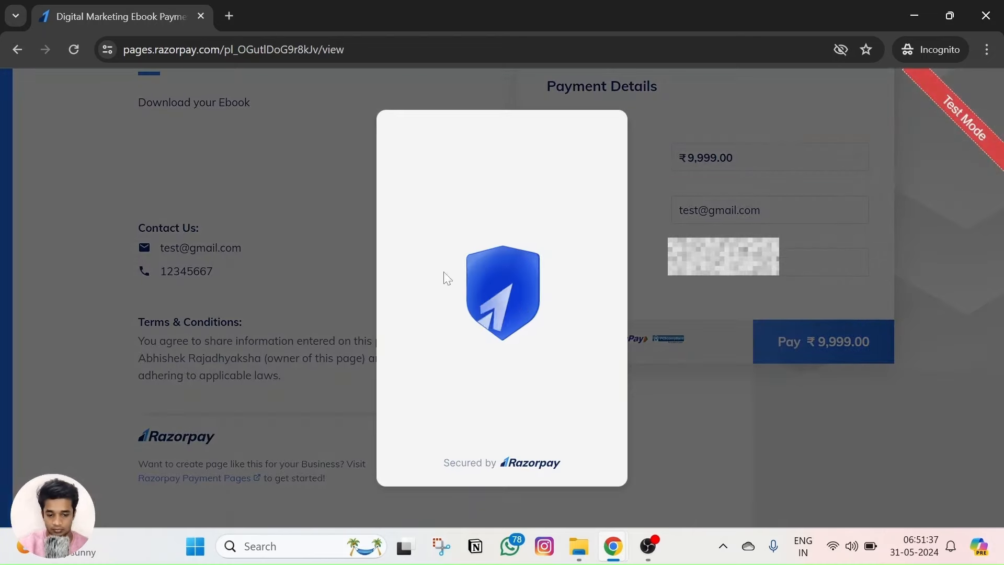
scroll(474, 349, down, 2)
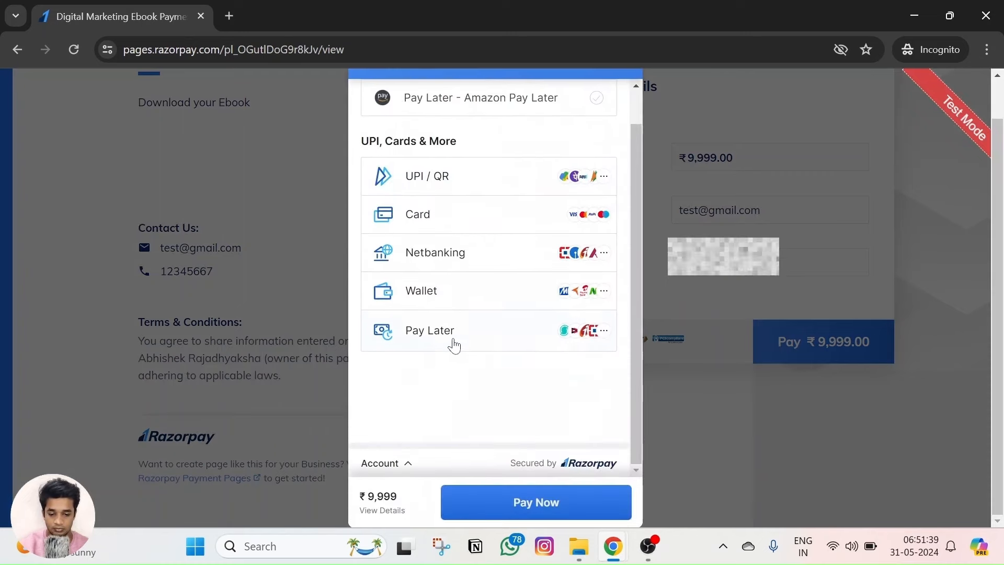
click(455, 344)
scroll(456, 345, down, 1)
click(460, 312)
click(531, 498)
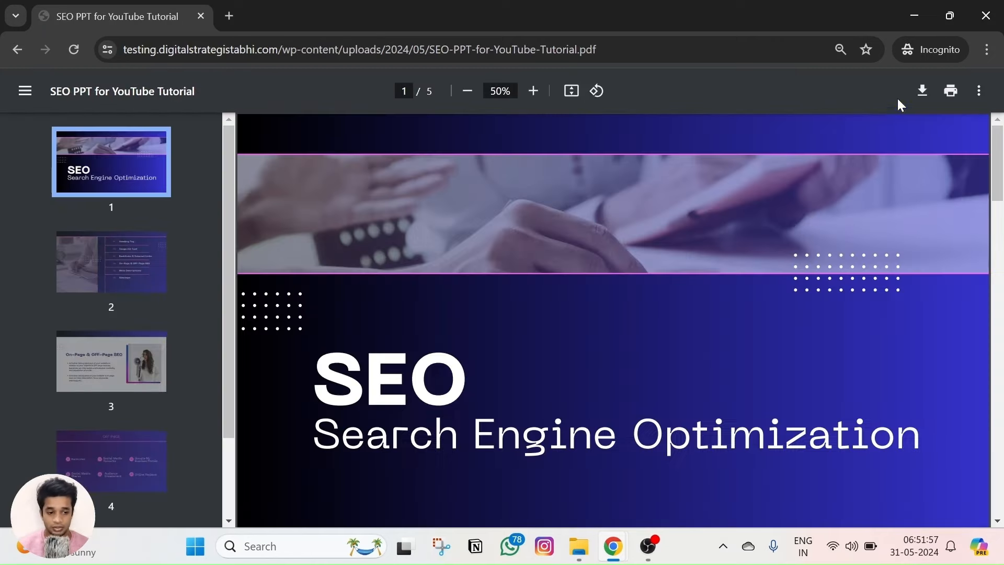
click(923, 94)
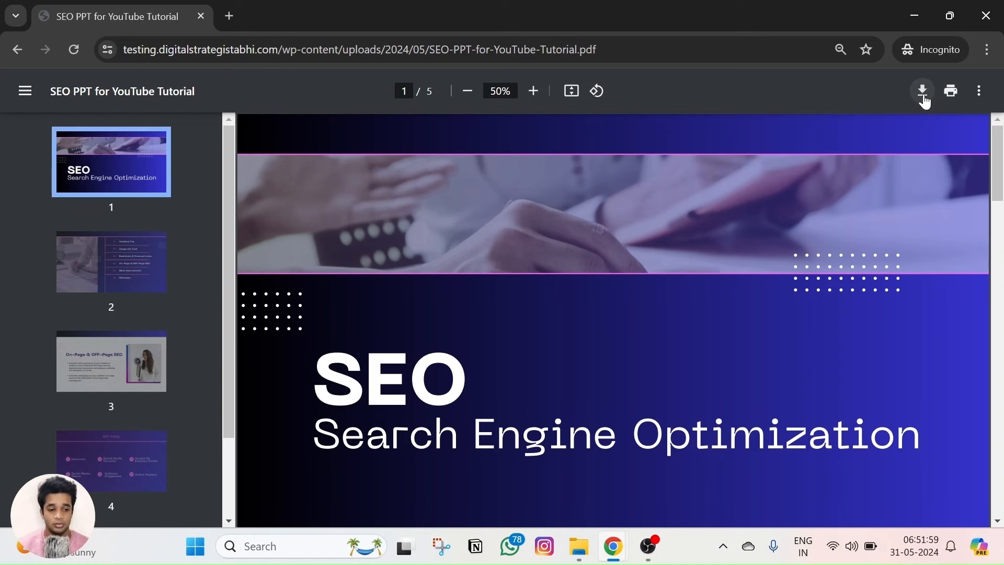